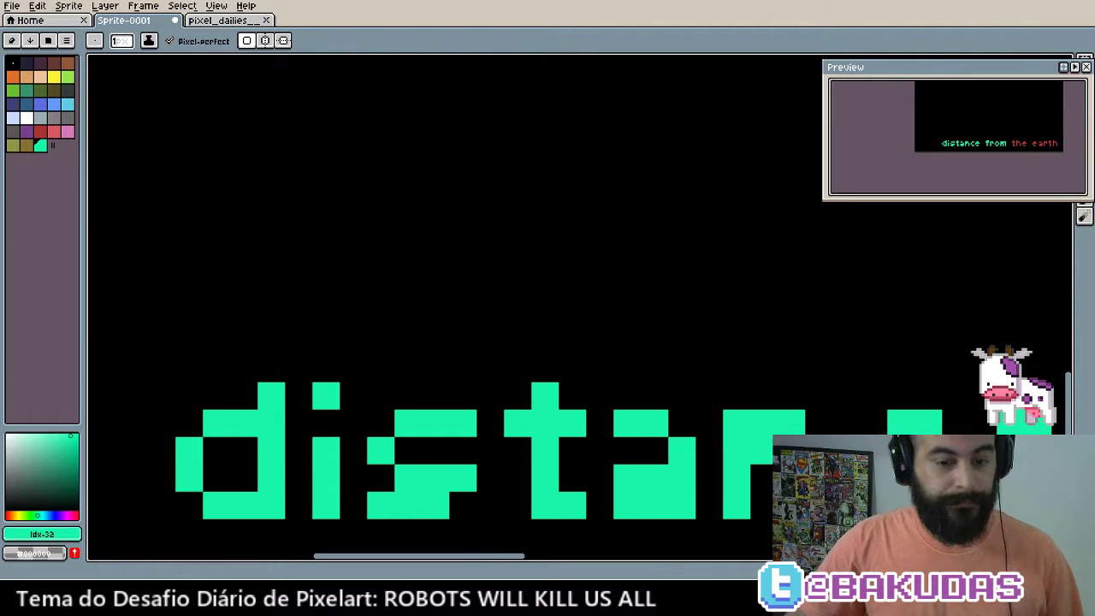
Cover the 'distance from the earth' lettering with a filled black rectangle, leaving a plain black canvas
scroll(488, 310, "down", 1)
scroll(464, 325, "down", 2)
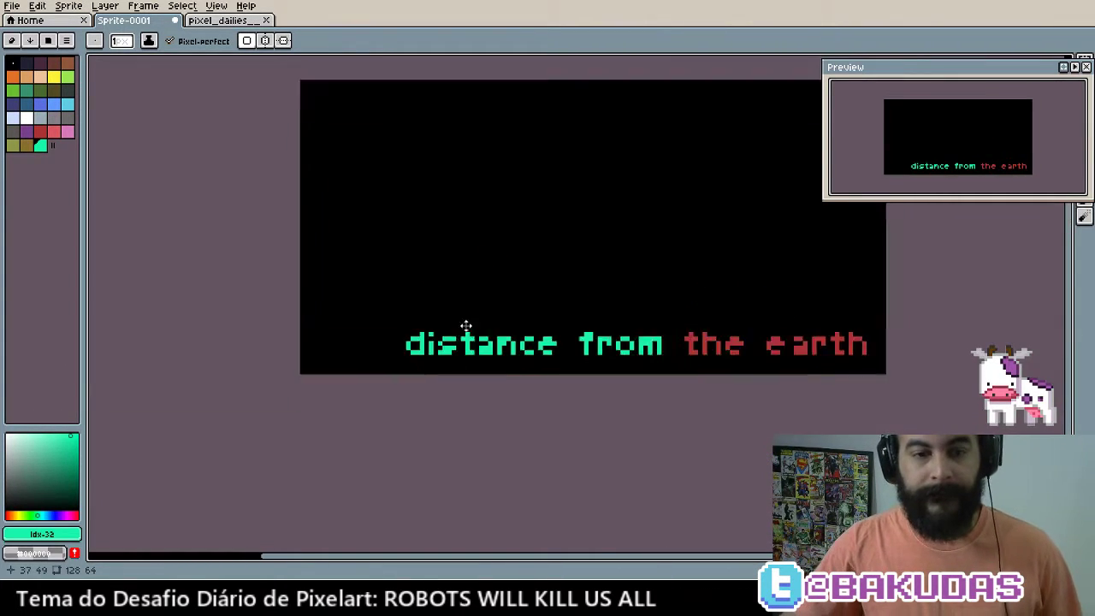
scroll(556, 401, "up", 1)
key("m")
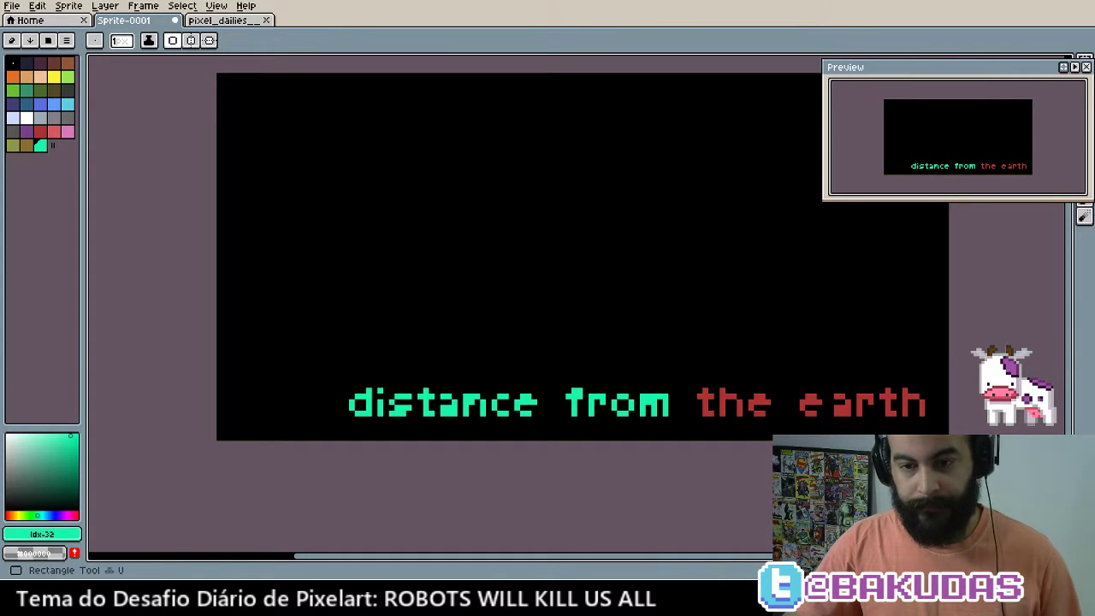
key("b")
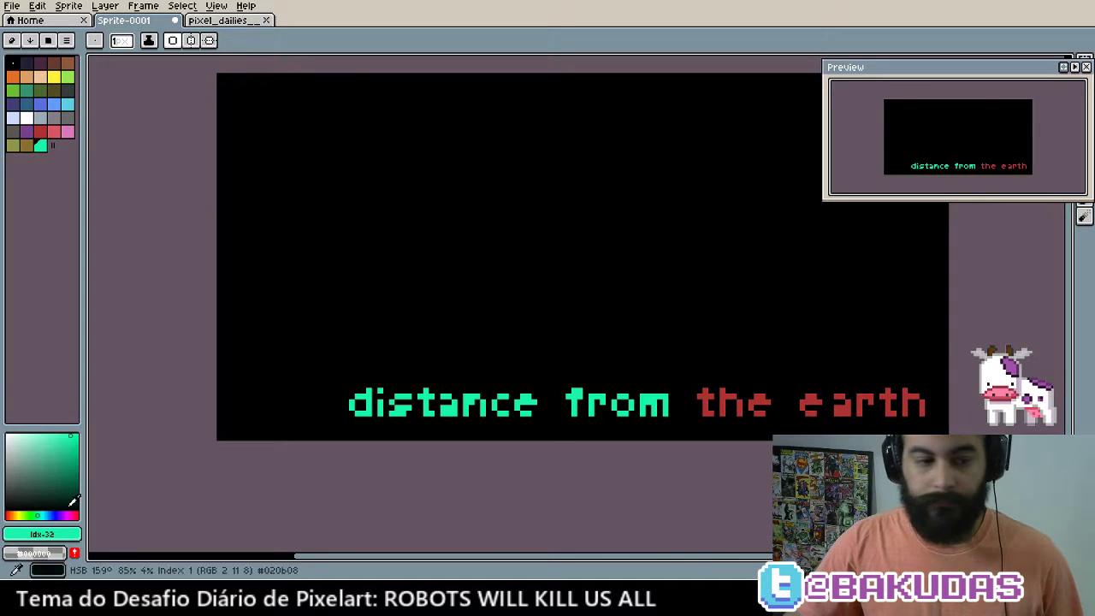
key("ctrl+z")
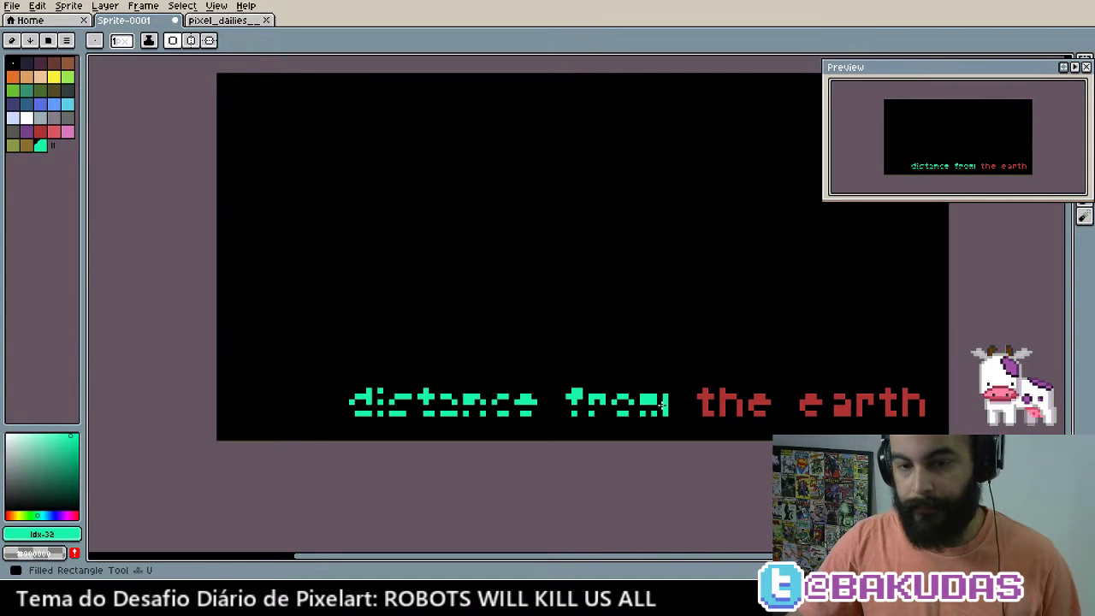
key("ctrl+z")
mouse_move(1014, 74)
left_mouse_down()
mouse_move(959, 77)
mouse_move(979, 76)
left_mouse_up()
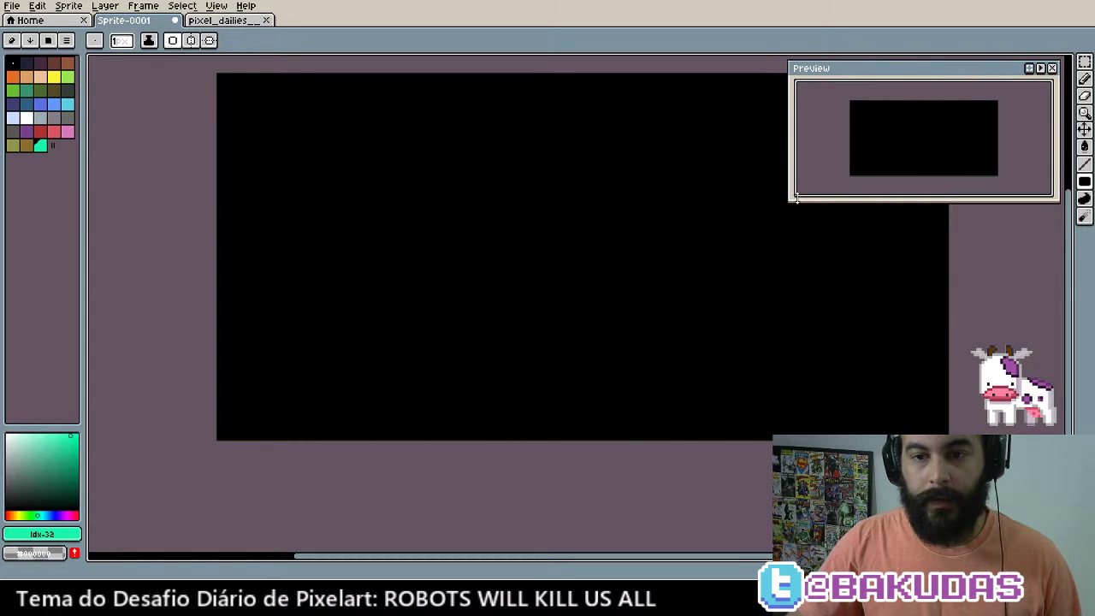
Resize the Preview window beside the canvas
left_click_drag(791, 199, 797, 199)
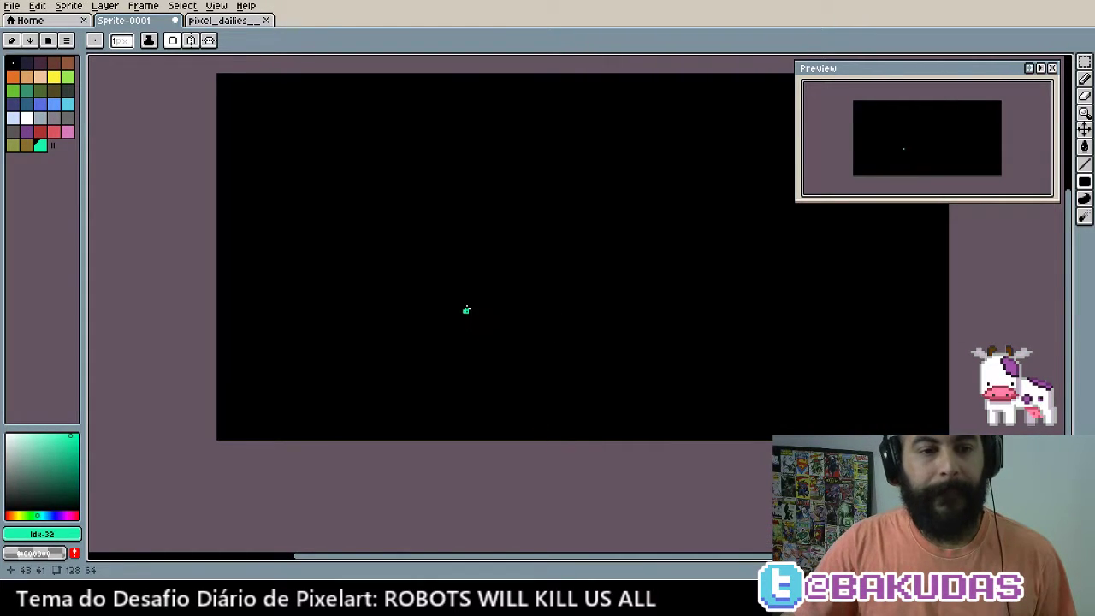
scroll(462, 367, "up", 1)
scroll(460, 367, "down", 1)
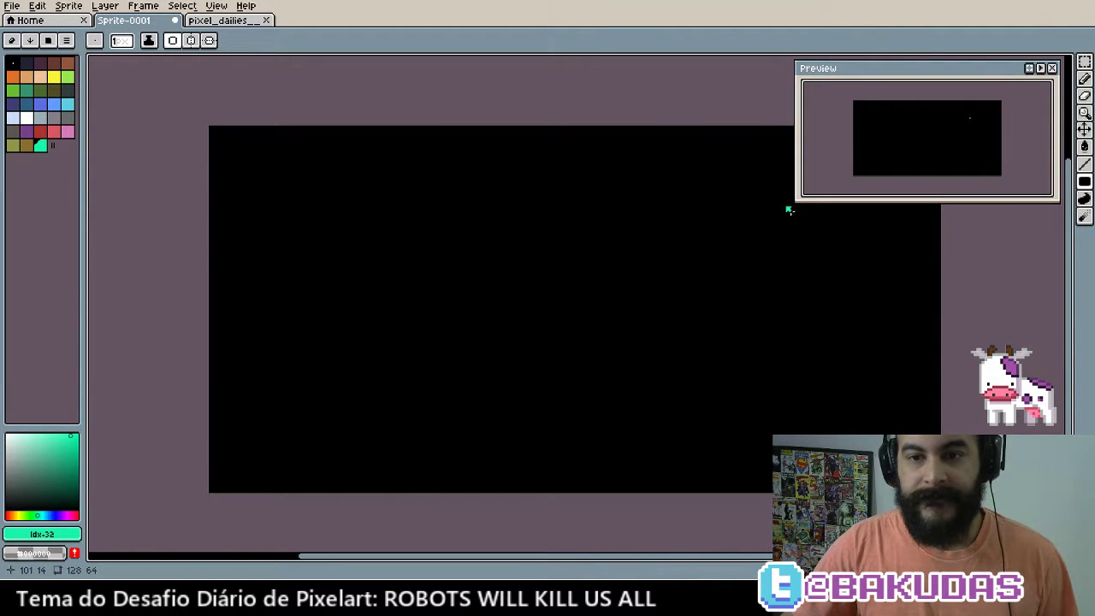
left_click_drag(794, 201, 835, 183)
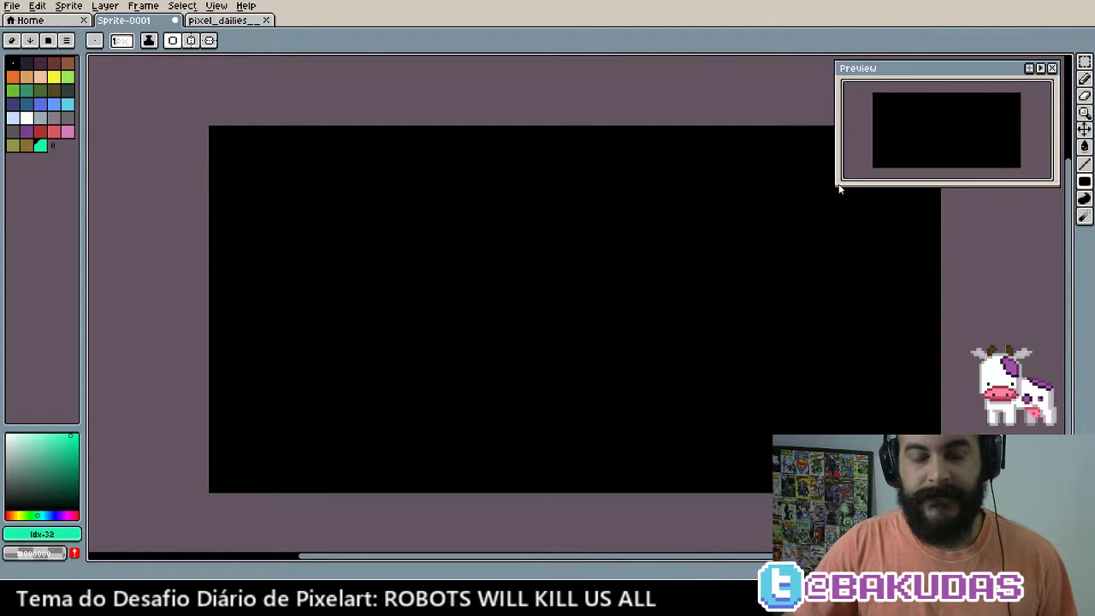
Return to the Pencil and select the dark purple palette swatch (index 2)
key("i")
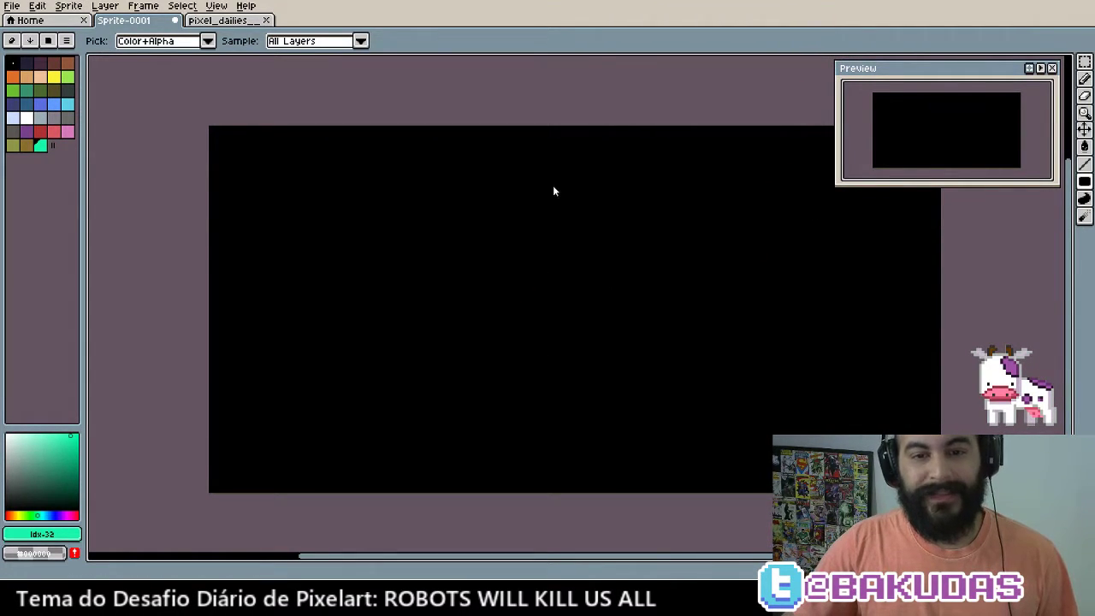
key("b")
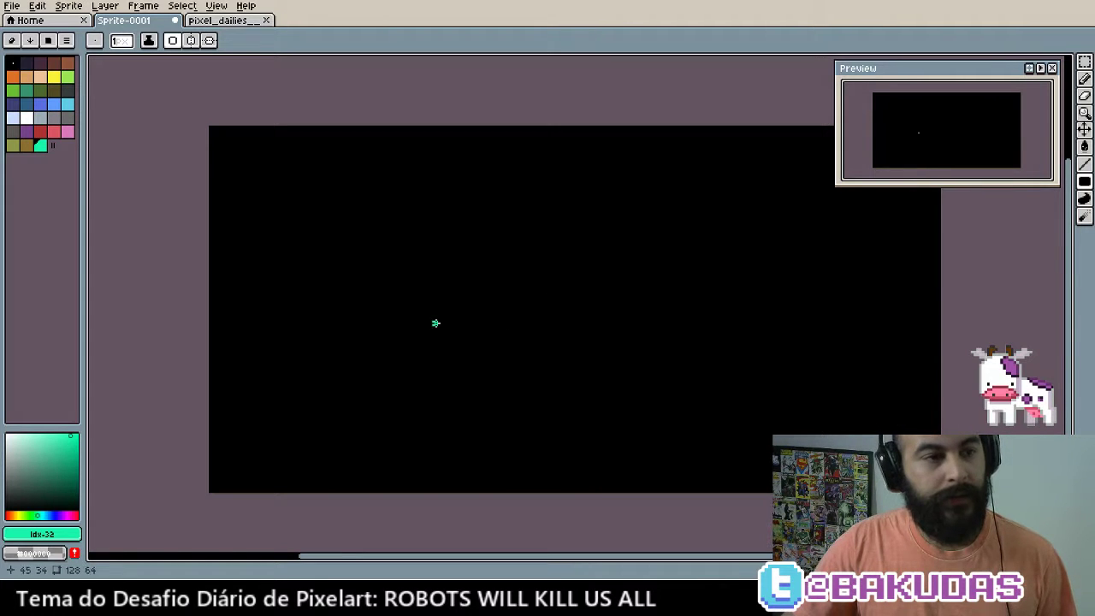
left_click(40, 64)
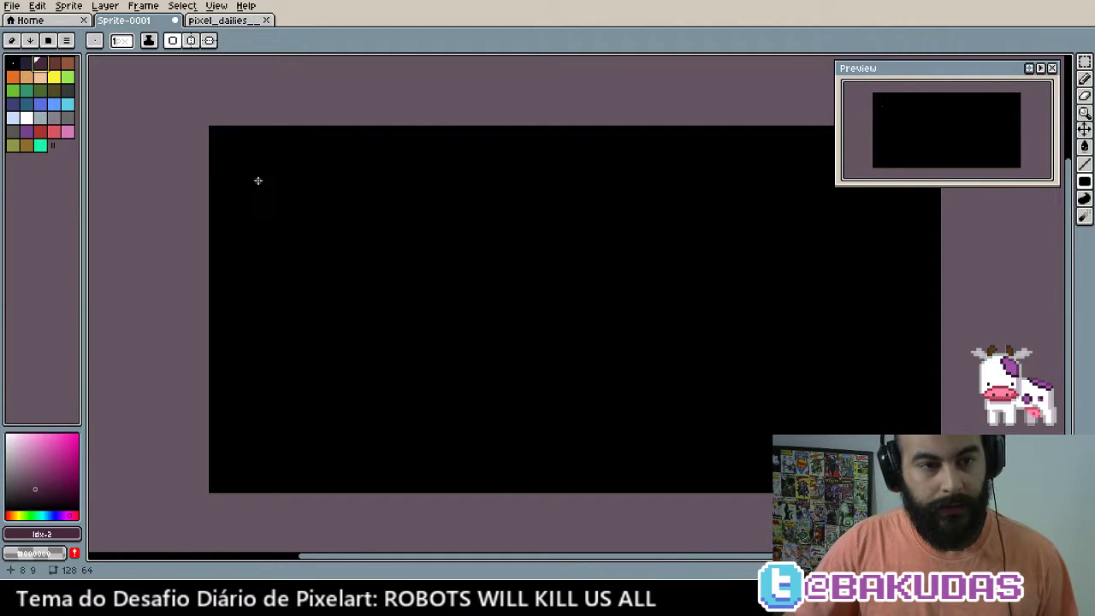
Rename Layer 1 to bg01
key("Tab")
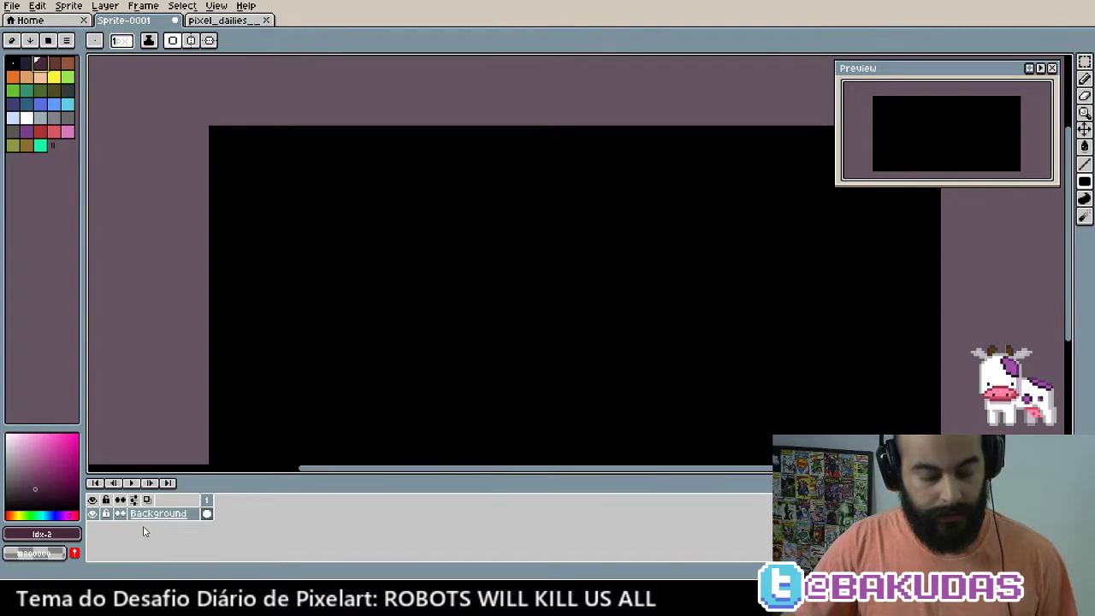
double_click(147, 515)
type("bg01")
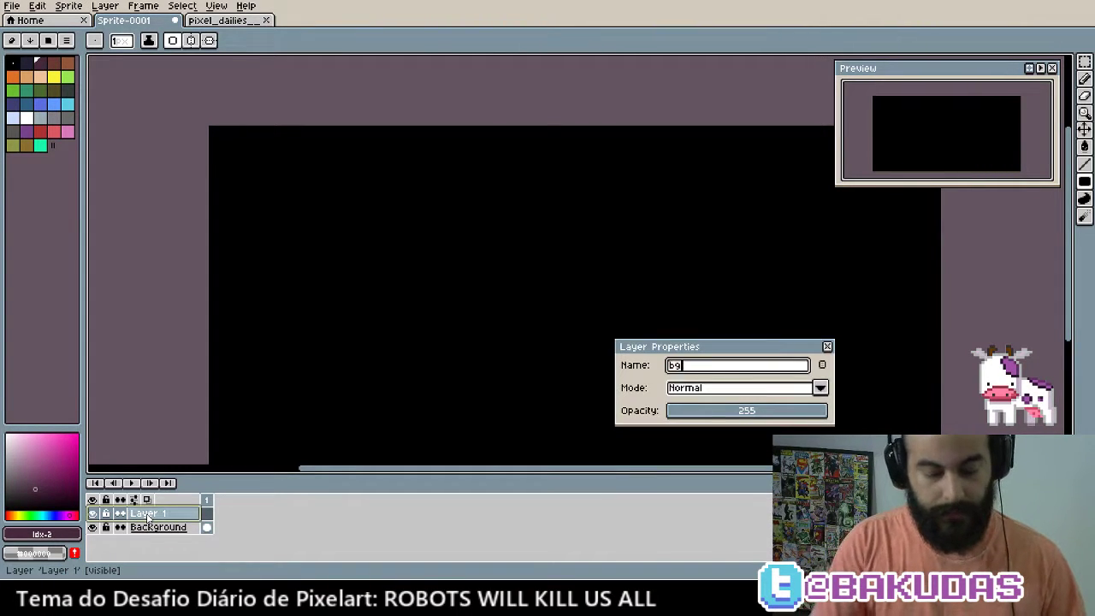
key("Return")
key("Tab")
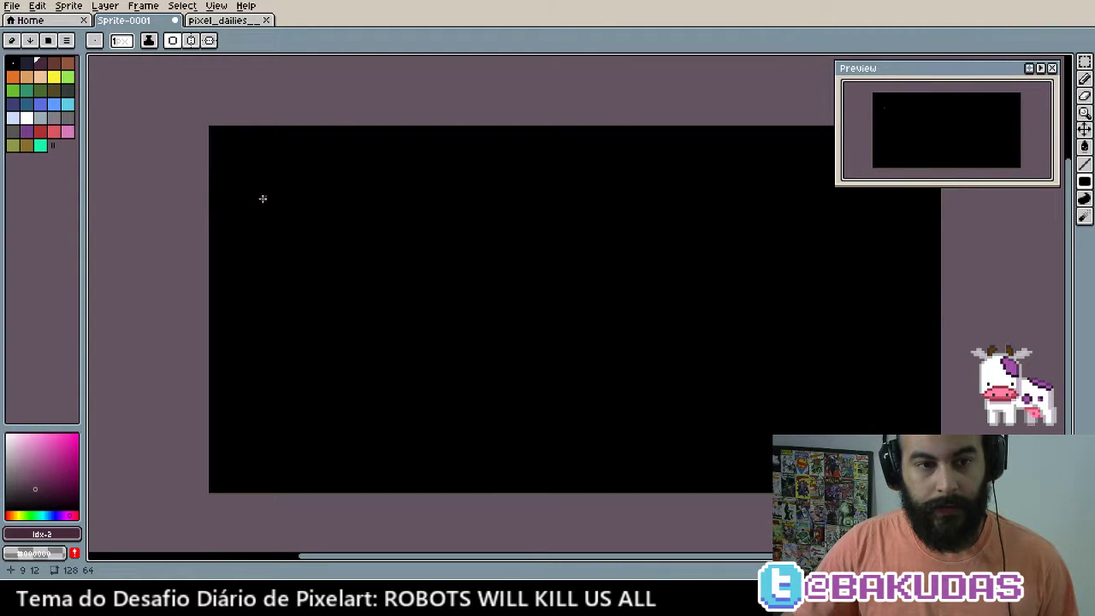
Draw a large filled maroon rectangle inset within the canvas
left_click_drag(267, 211, 880, 418)
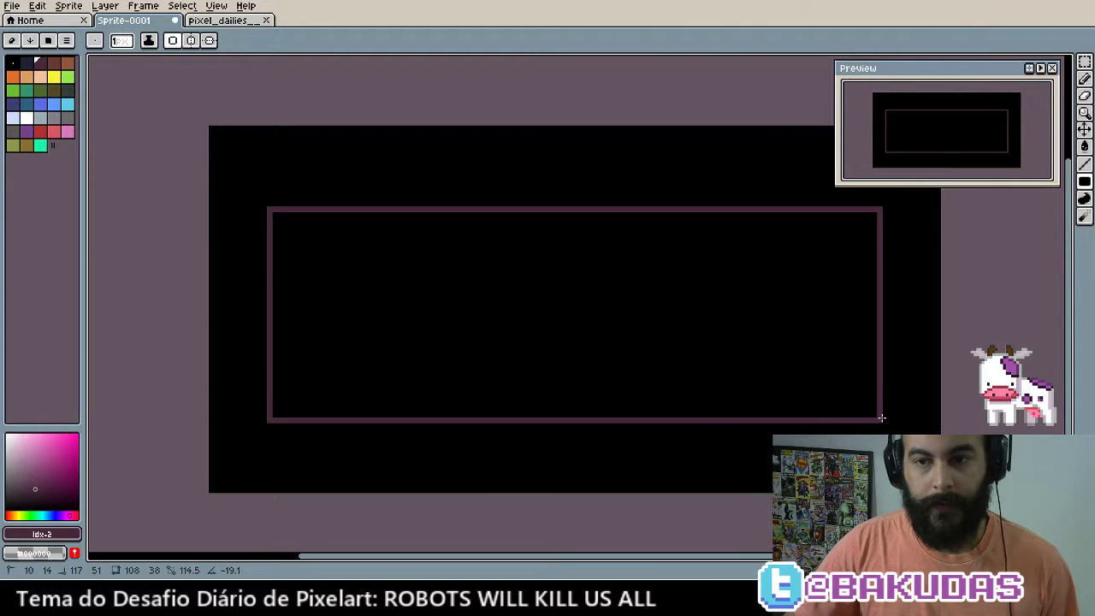
left_click_drag(881, 418, 880, 418)
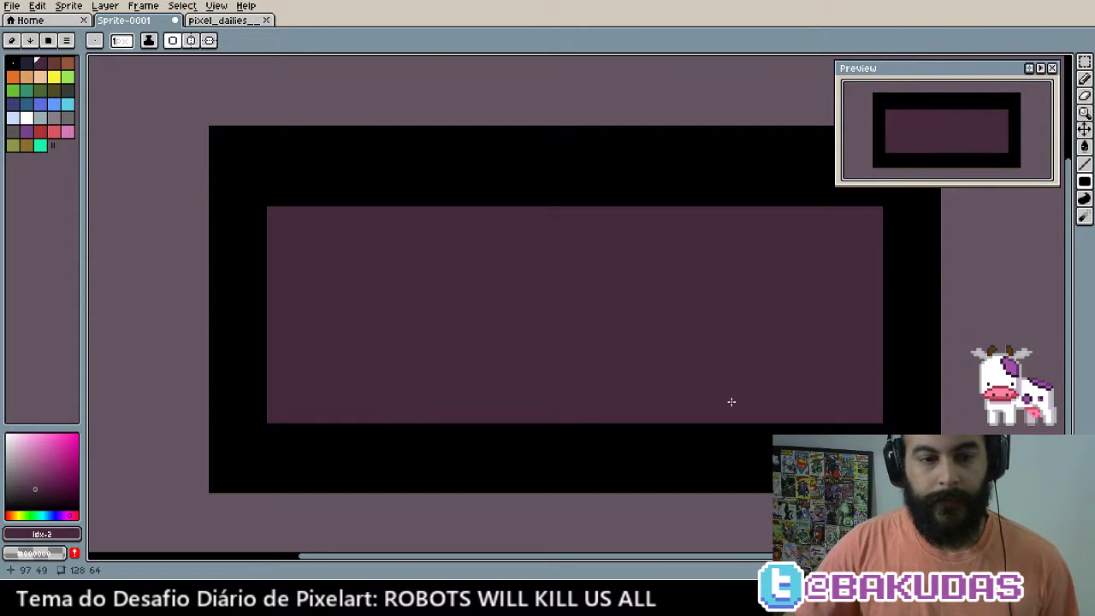
scroll(685, 385, "right", 1)
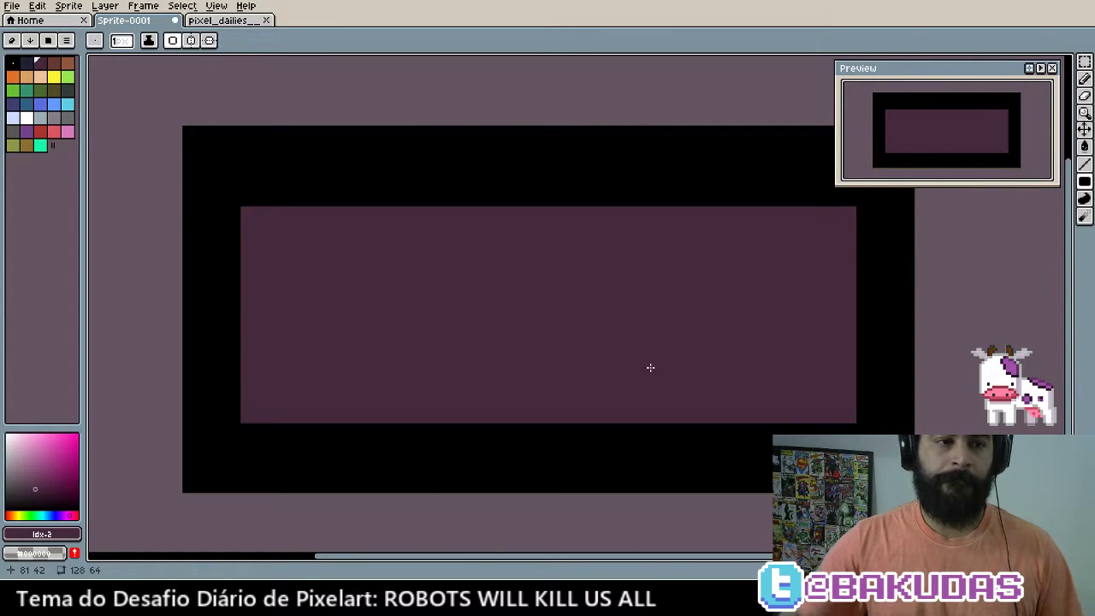
Flood-fill the black border around the rectangle with the dark navy palette colour (Idx-1)
left_click(26, 66)
scroll(183, 220, "left", 2)
key("Tab")
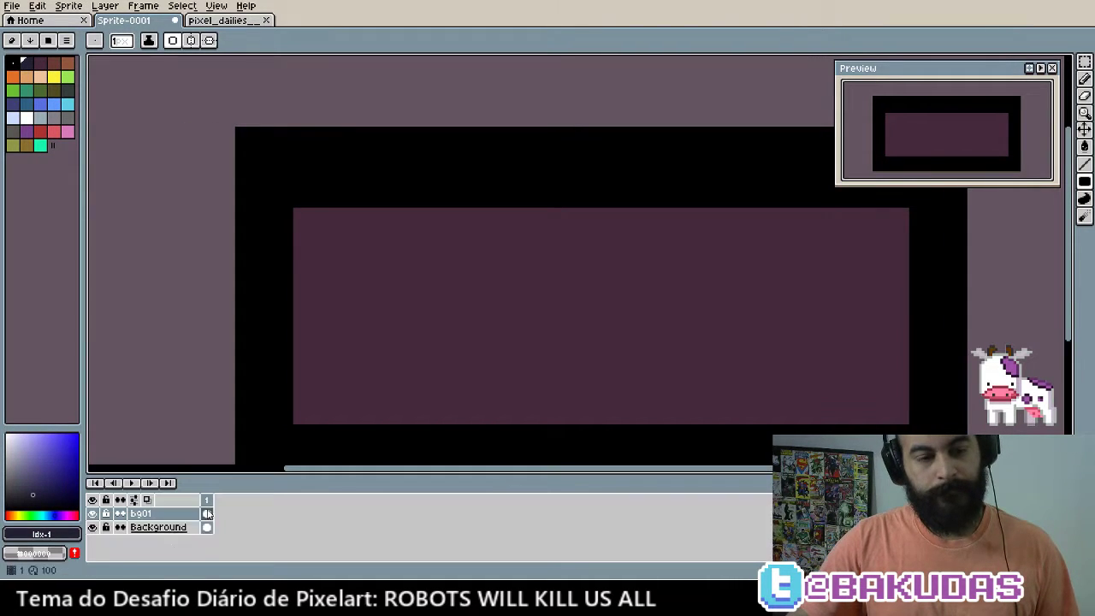
key("g")
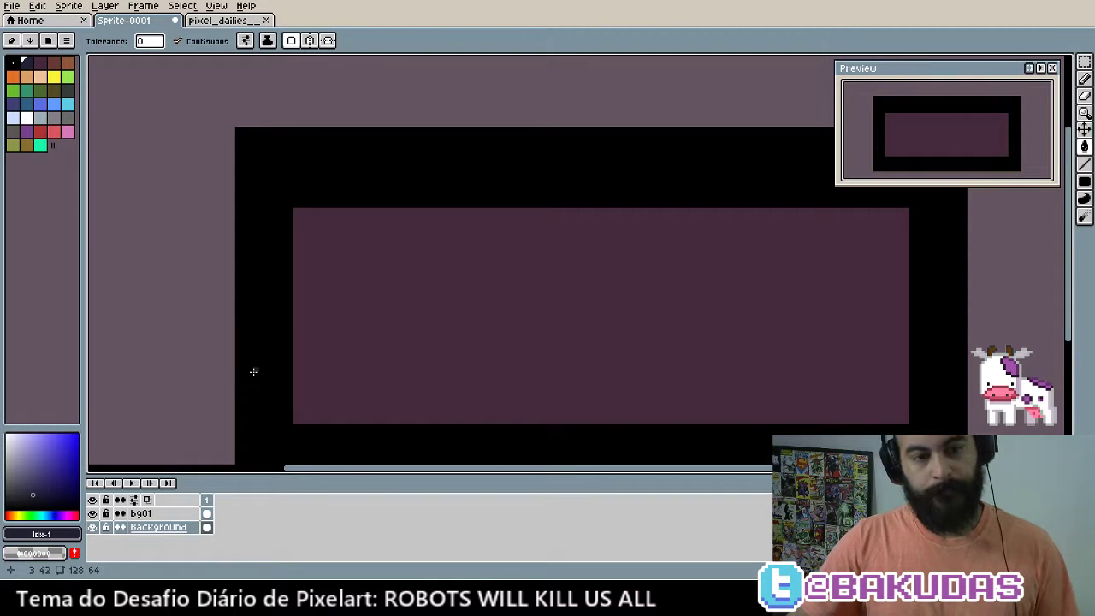
left_click(253, 371)
scroll(325, 369, "down", 2)
scroll(308, 333, "right", 2)
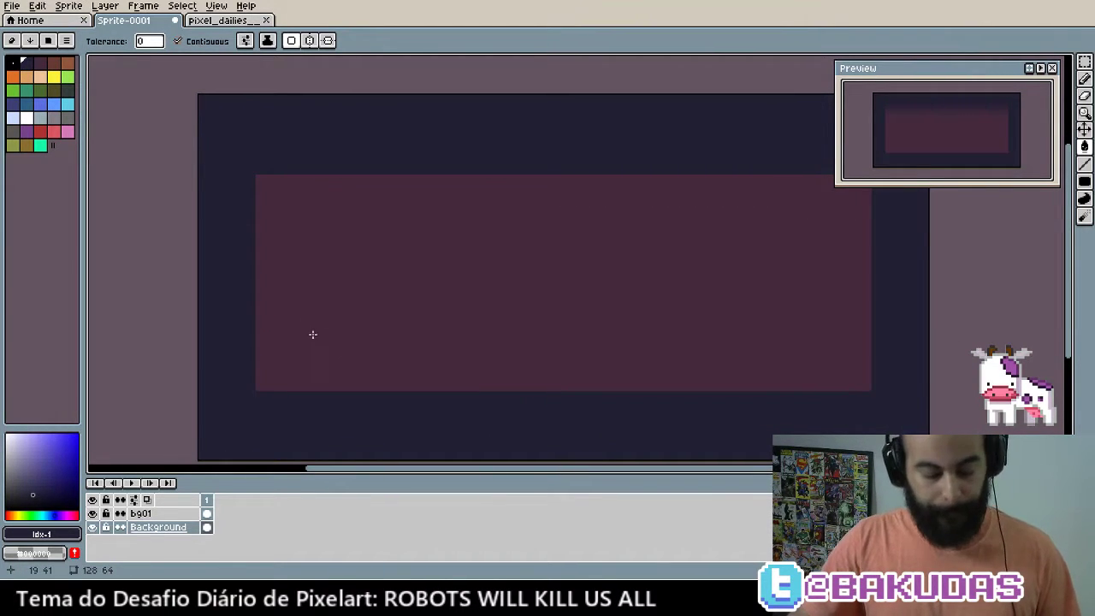
key("b")
scroll(422, 359, "up", 1)
Add a new layer above bg01 and name it City-bg, correcting the mistyped 'cutybg'
left_click(141, 513)
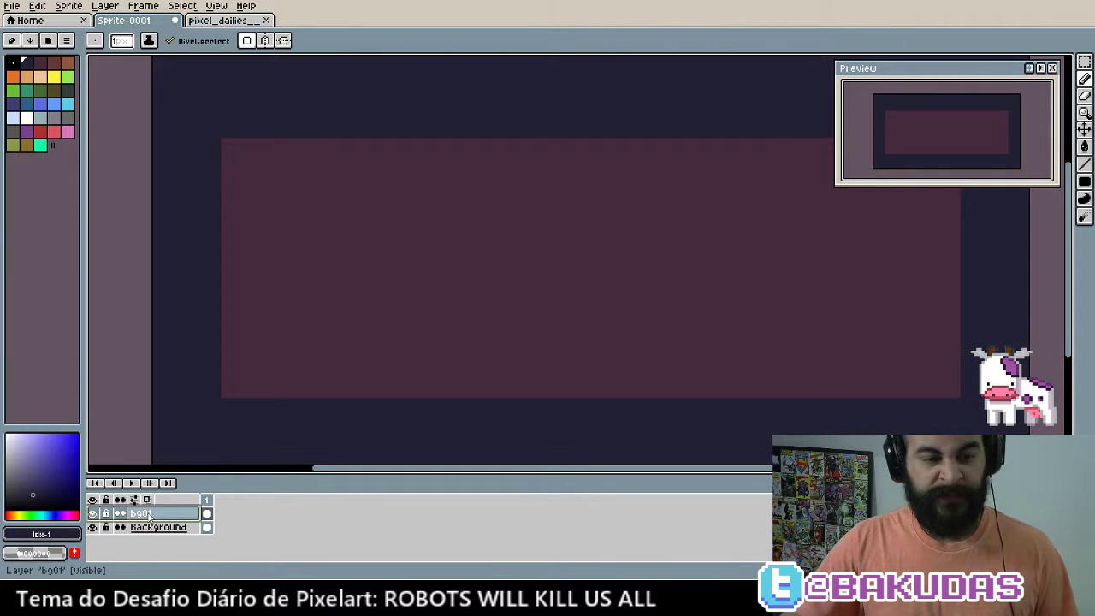
scroll(413, 384, "right", 2)
scroll(399, 384, "left", 1)
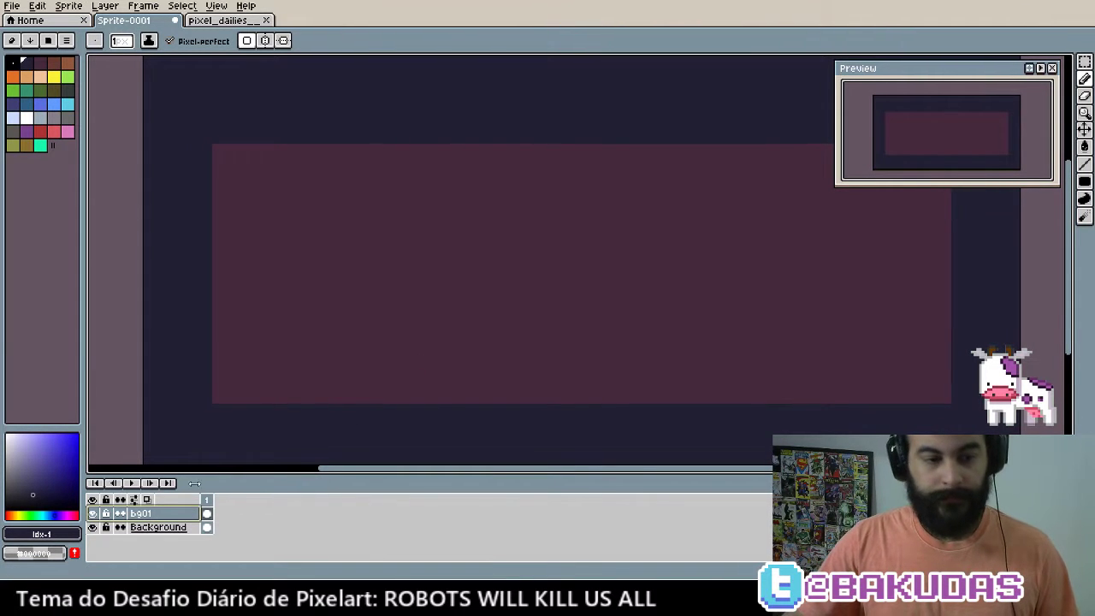
key("shift+n")
double_click(155, 516)
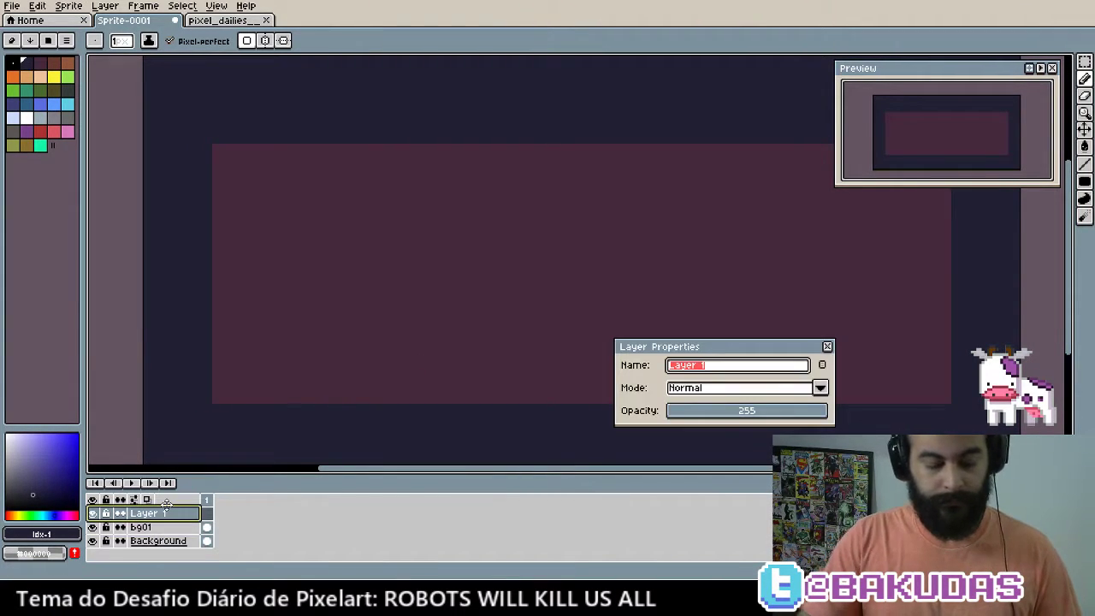
type("cuty")
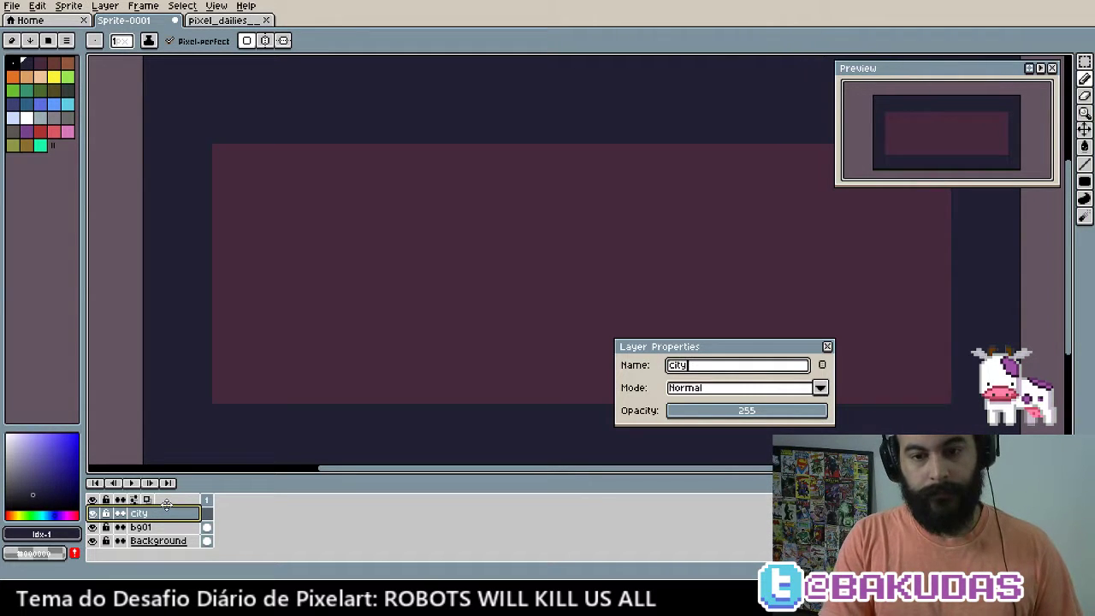
type("bg")
key("Return")
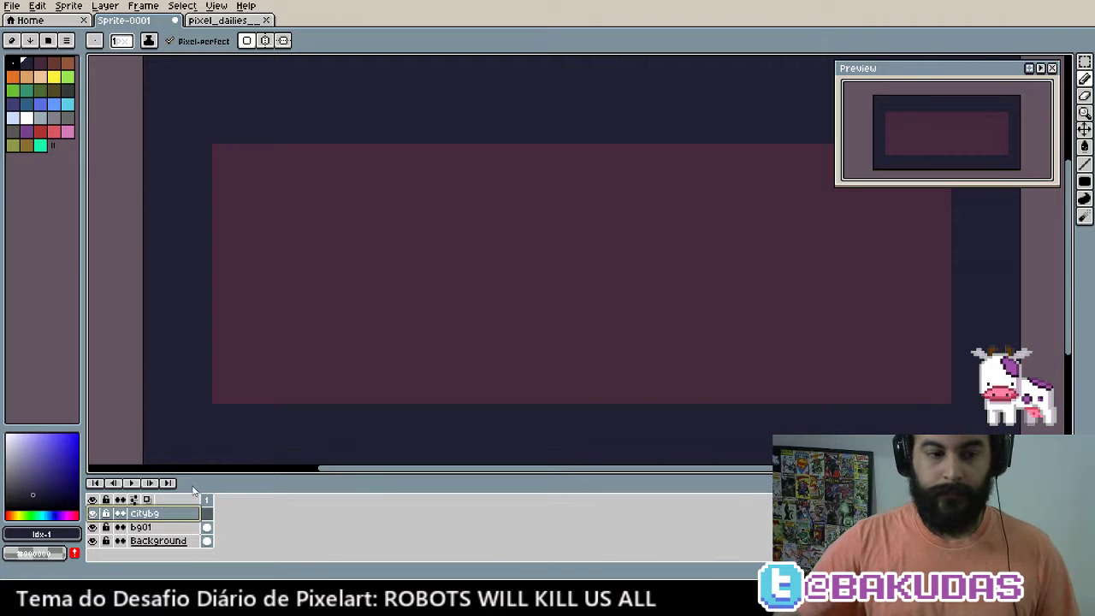
double_click(154, 515)
type("City")
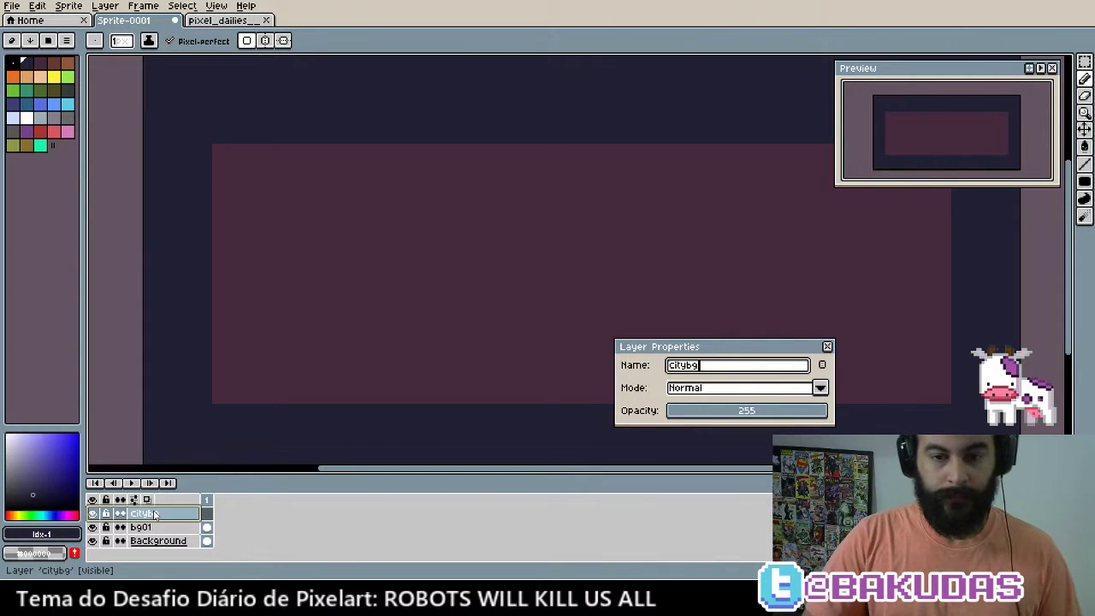
type("-bg")
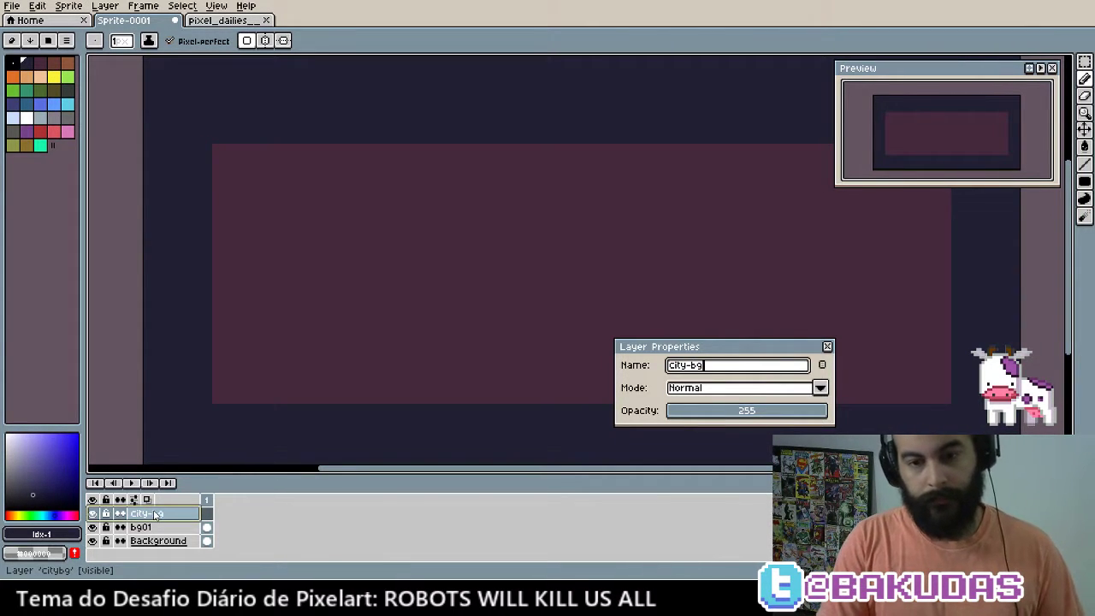
key("Return")
key("u")
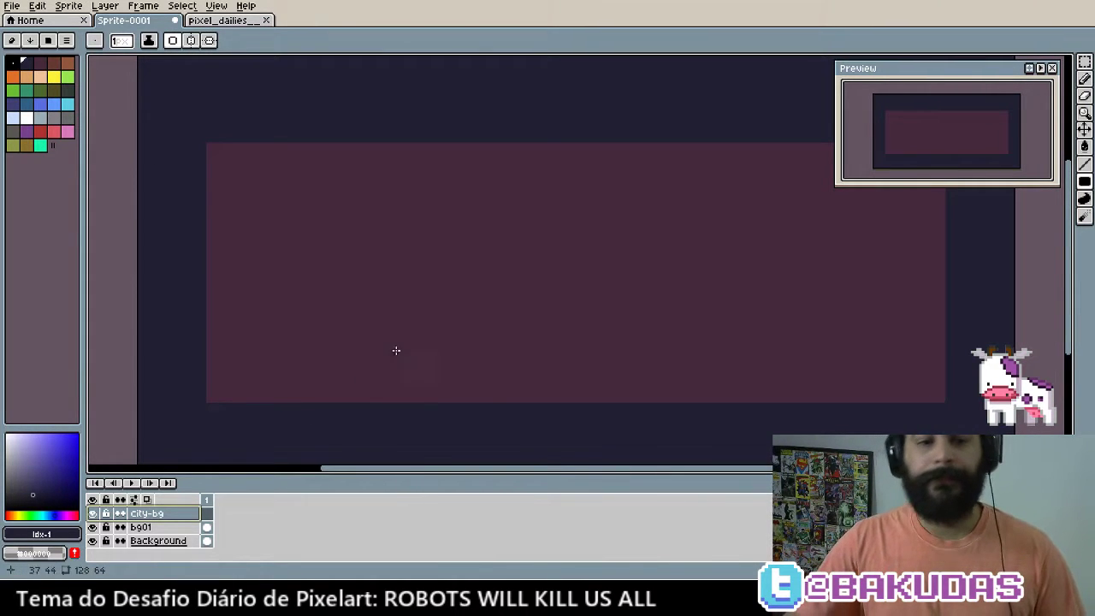
Draw the first row of dark building blocks along the bottom of the maroon sky
left_click_drag(289, 314, 322, 409)
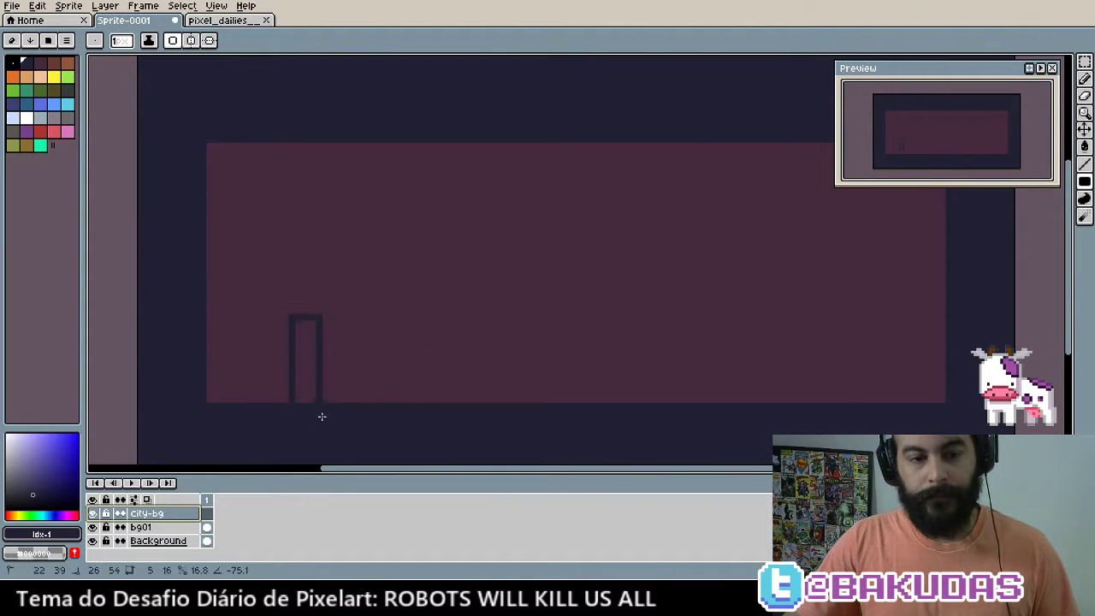
left_click_drag(330, 274, 377, 403)
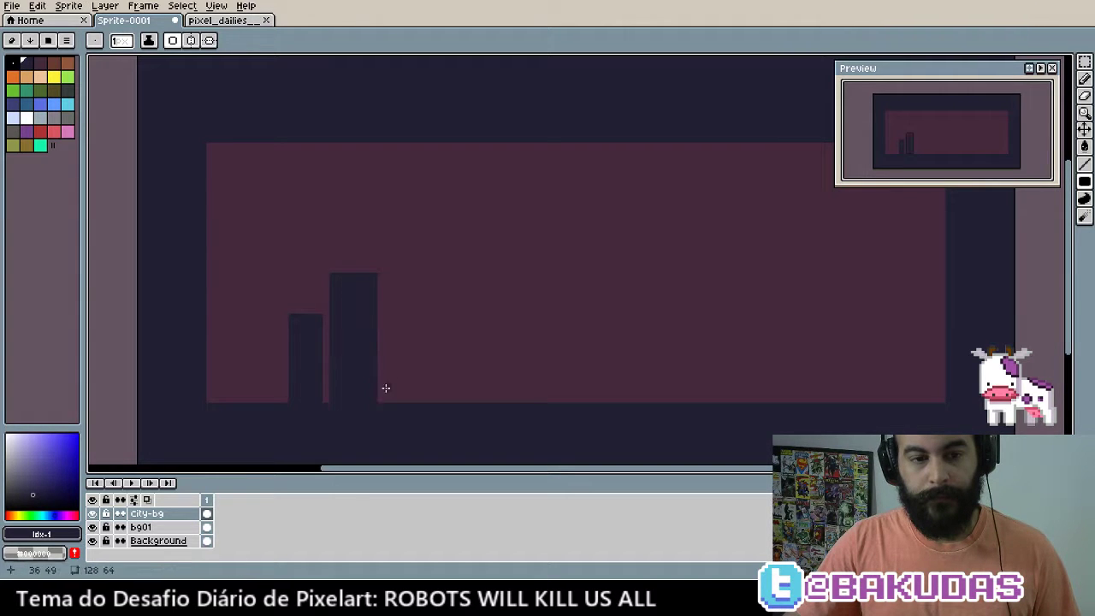
left_click_drag(384, 348, 418, 402)
left_click_drag(432, 361, 457, 401)
left_click_drag(459, 294, 412, 402)
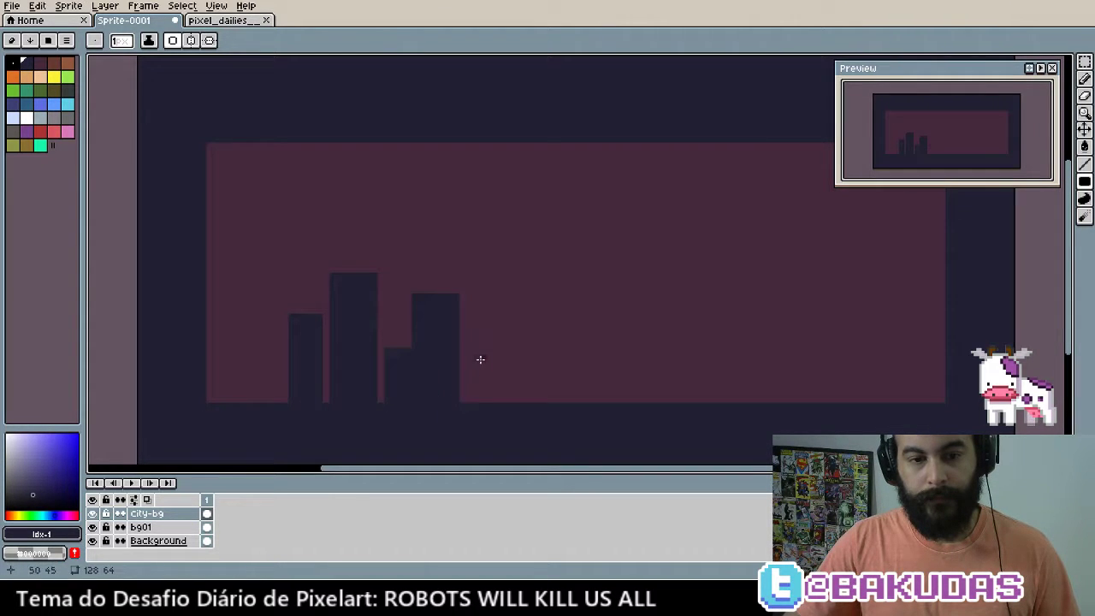
left_click_drag(480, 355, 499, 395)
mouse_move(516, 280)
left_mouse_down()
mouse_move(517, 388)
mouse_move(501, 408)
left_mouse_up()
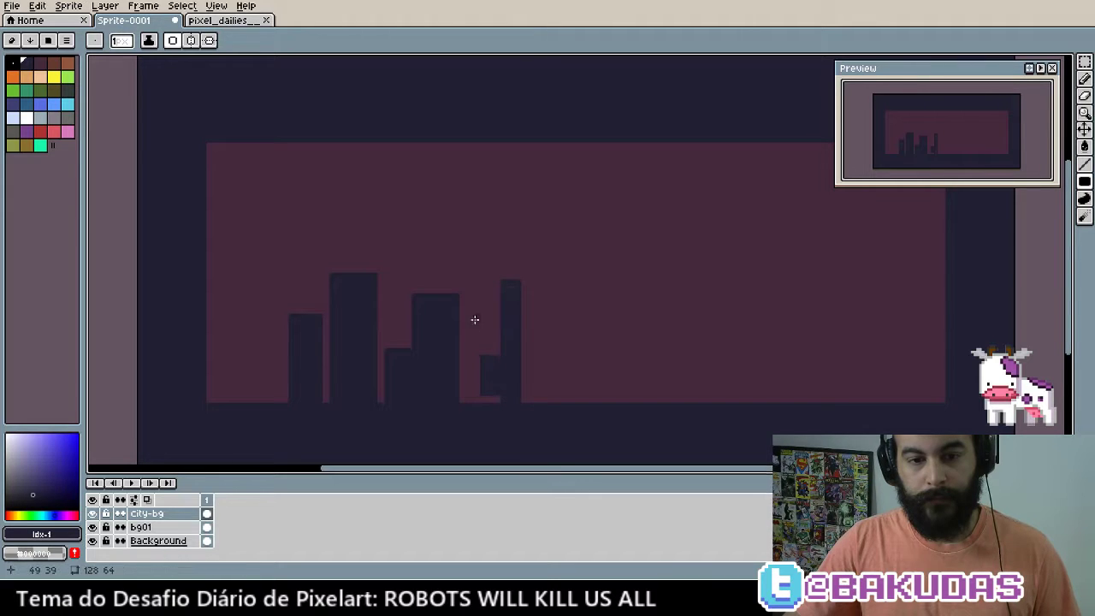
left_click_drag(467, 308, 494, 406)
left_click_drag(546, 349, 522, 401)
left_click_drag(561, 279, 542, 403)
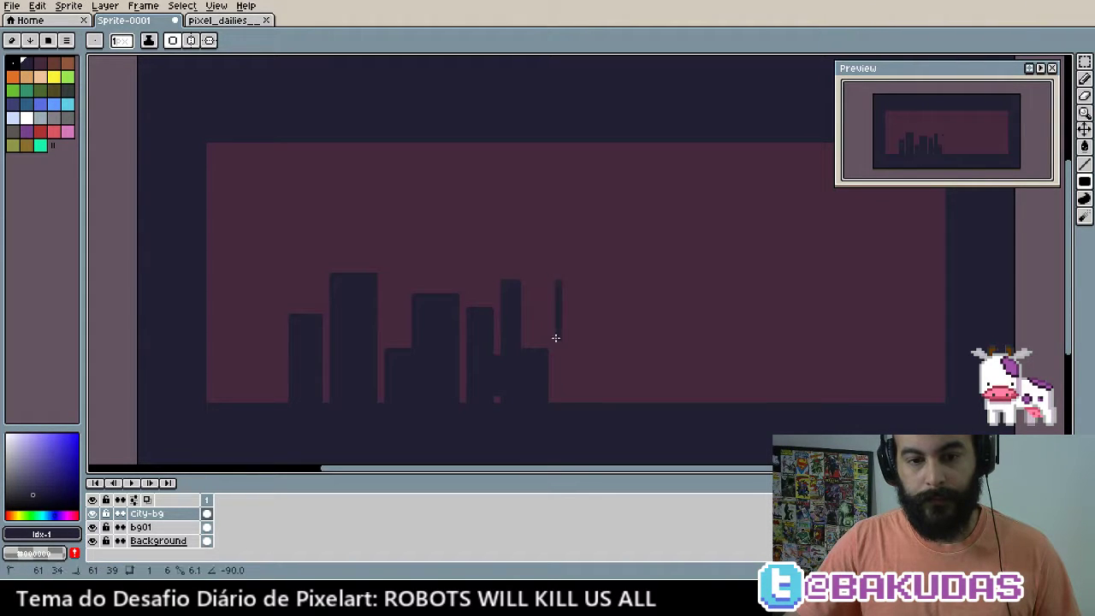
left_click_drag(498, 351, 528, 416)
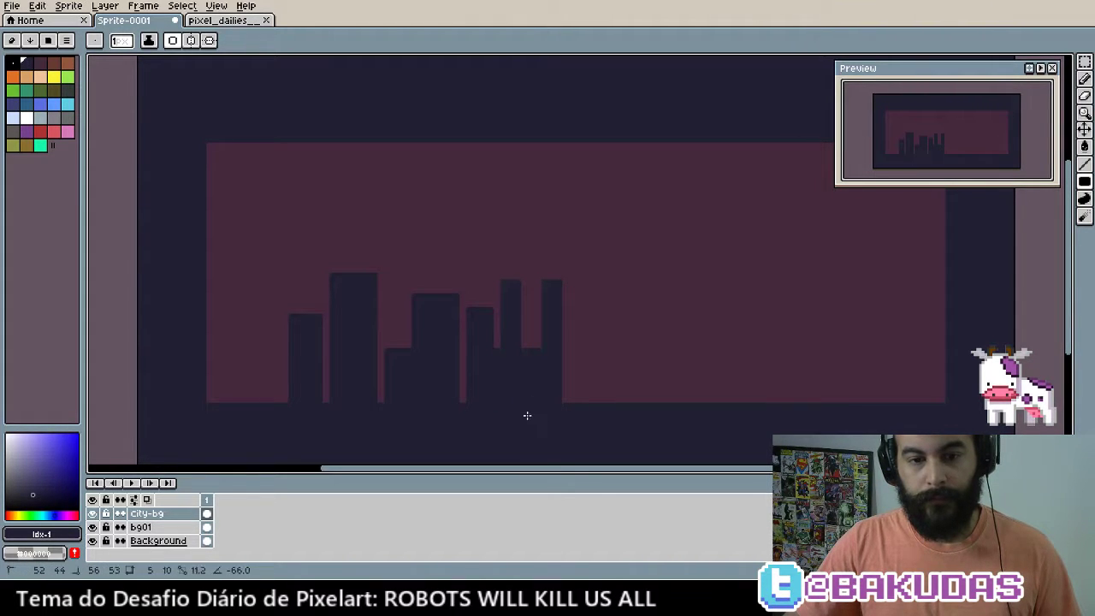
left_click_drag(539, 338, 540, 327)
Add a tall left building with a stepped spire and small blocks on top
scroll(444, 329, "down", 1)
scroll(445, 329, "left", 1)
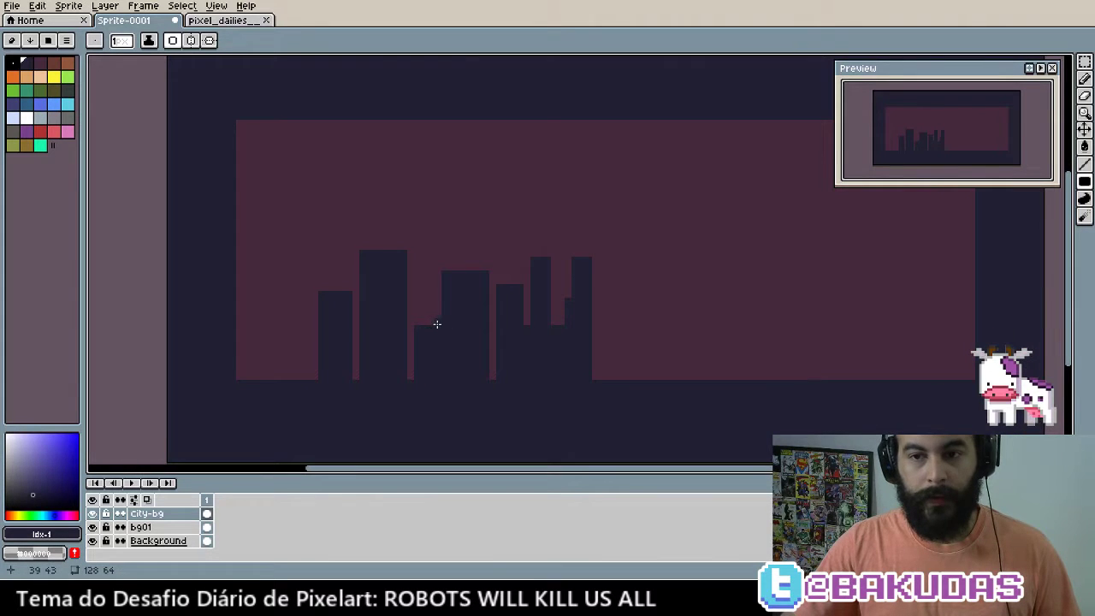
left_click_drag(279, 230, 321, 392)
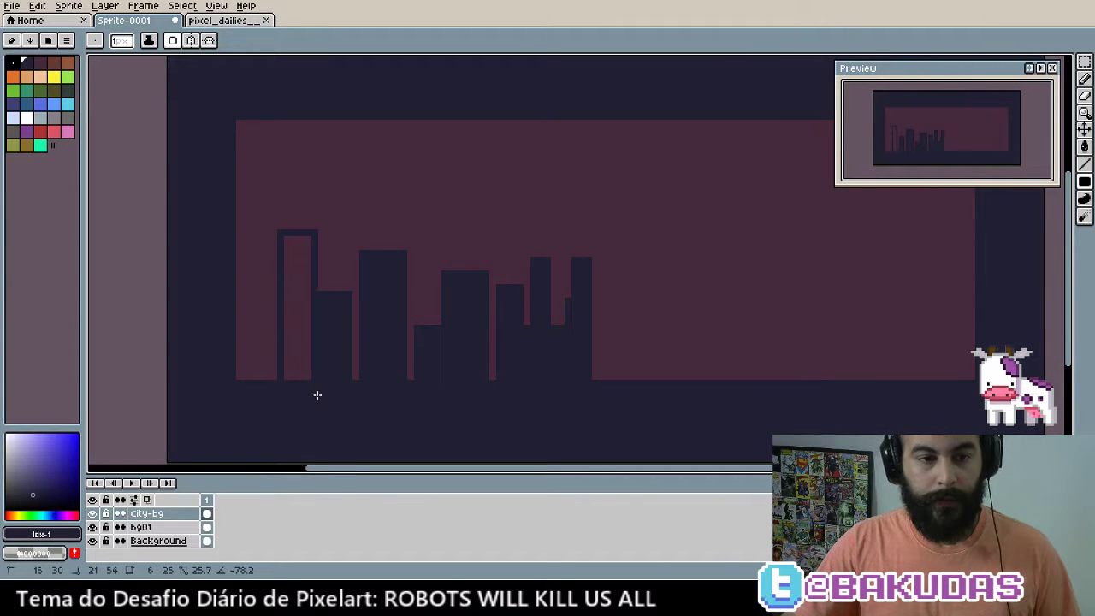
mouse_move(264, 244)
left_mouse_down()
mouse_move(277, 283)
mouse_move(265, 381)
left_mouse_up()
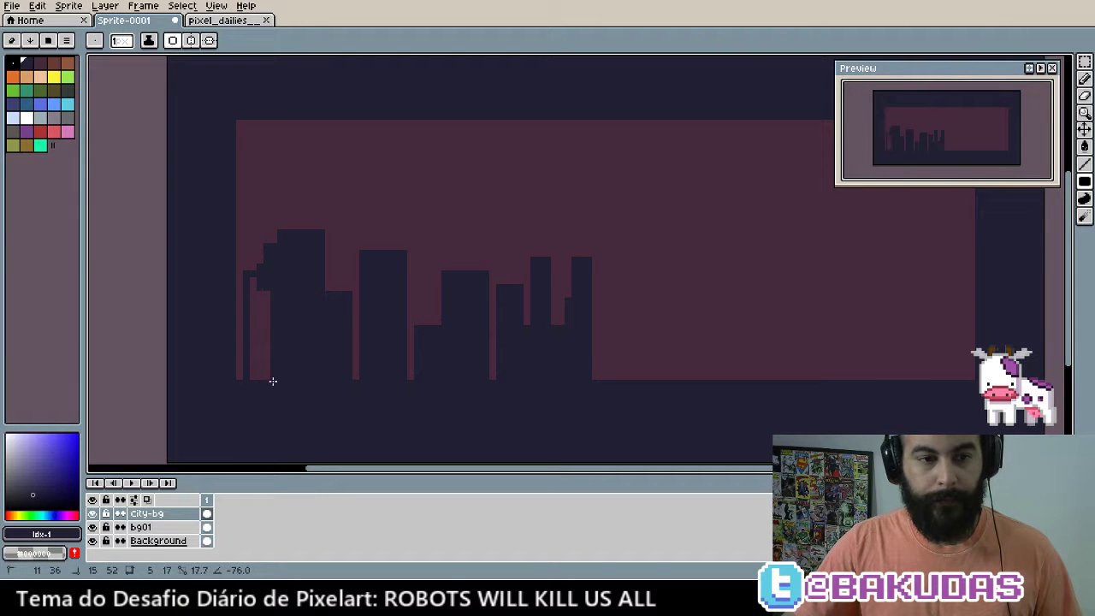
left_click_drag(322, 266, 333, 295)
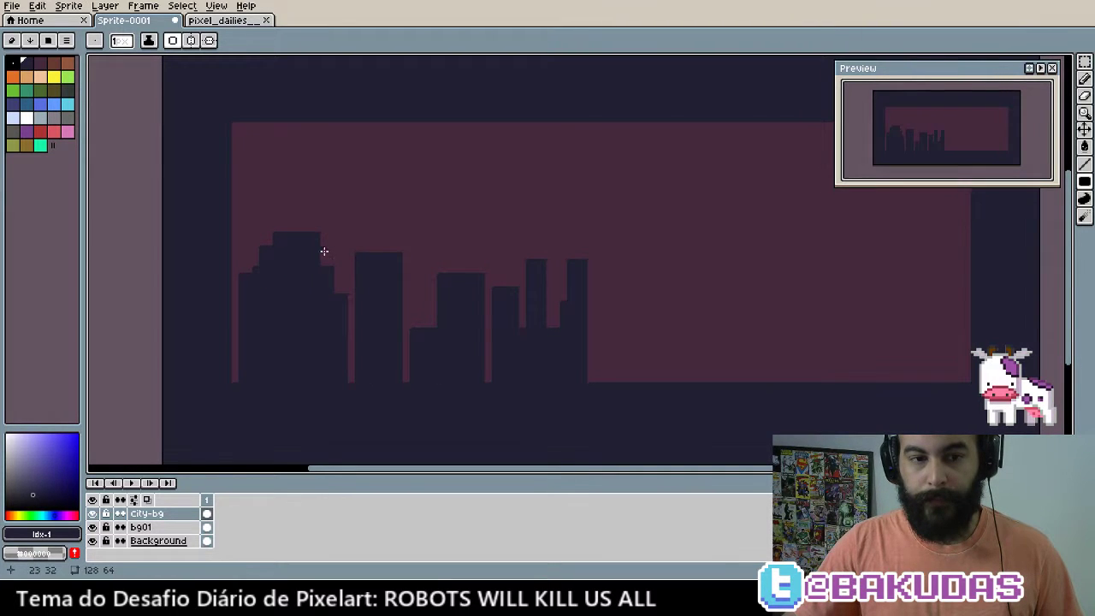
mouse_move(356, 239)
left_mouse_down()
mouse_move(395, 253)
mouse_move(379, 213)
left_mouse_up()
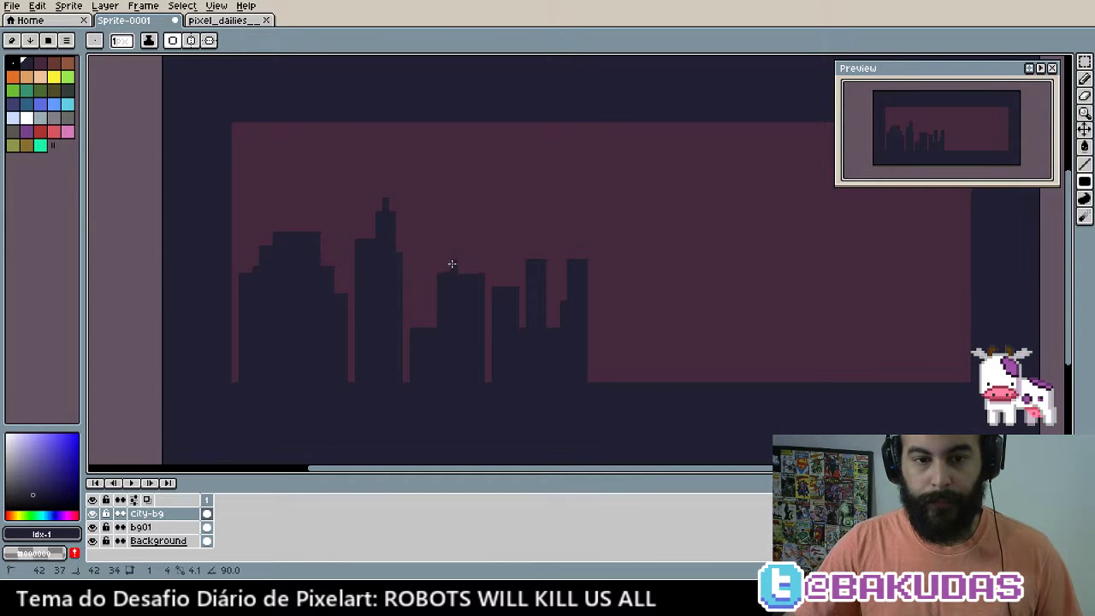
left_click_drag(451, 263, 462, 270)
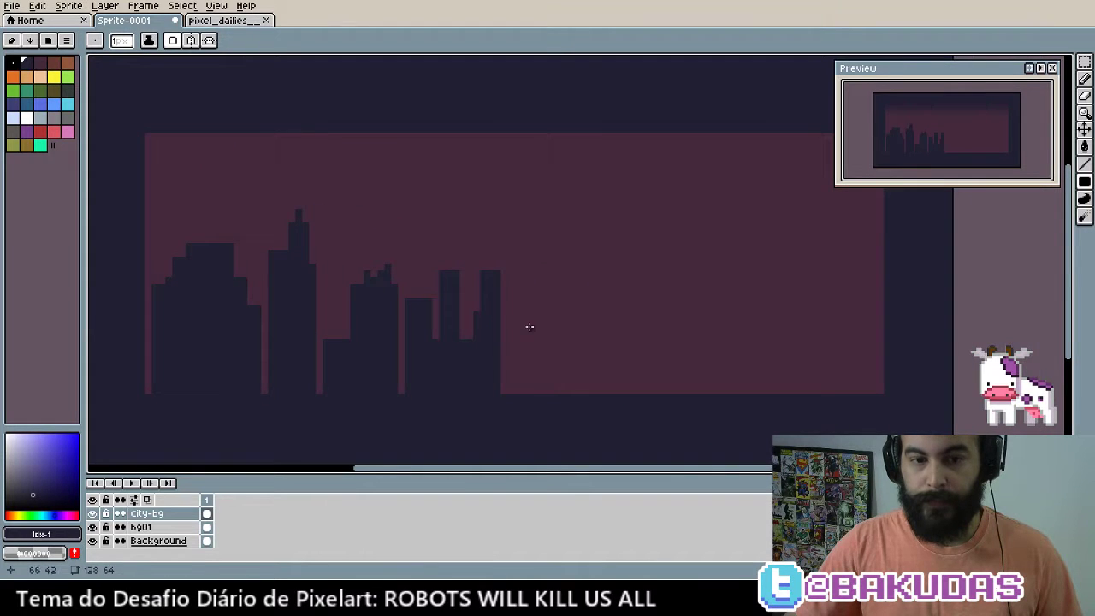
Add middle buildings with a tower and spire, filling sky gaps between them
left_click_drag(522, 318, 540, 392)
mouse_move(556, 347)
left_mouse_down()
mouse_move(581, 392)
mouse_move(581, 300)
left_mouse_up()
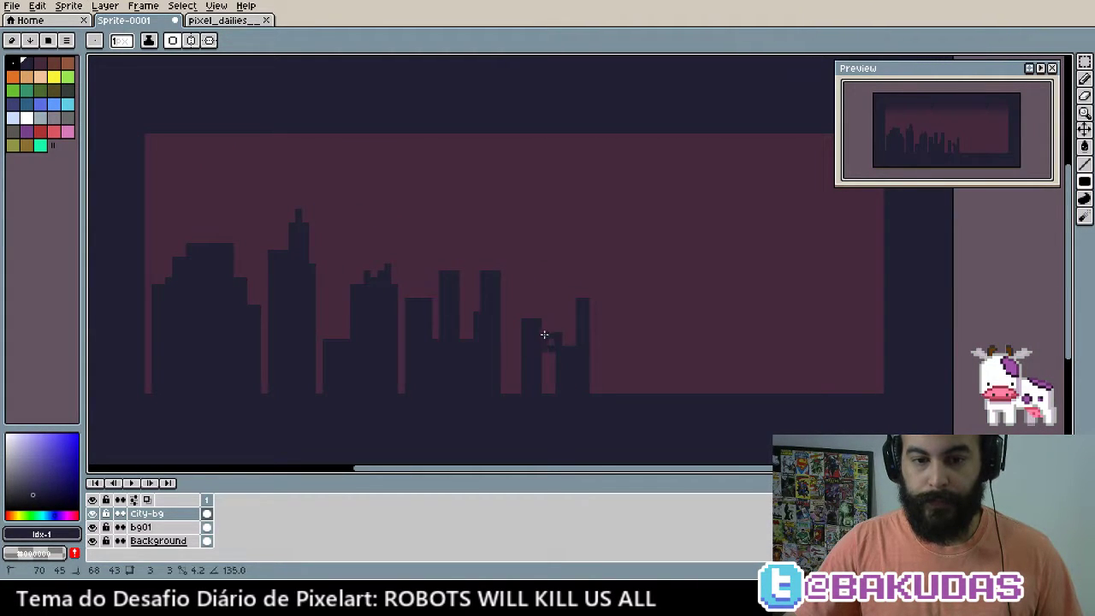
mouse_move(543, 338)
left_mouse_down()
mouse_move(562, 391)
mouse_move(503, 341)
mouse_move(518, 393)
mouse_move(573, 391)
left_mouse_up()
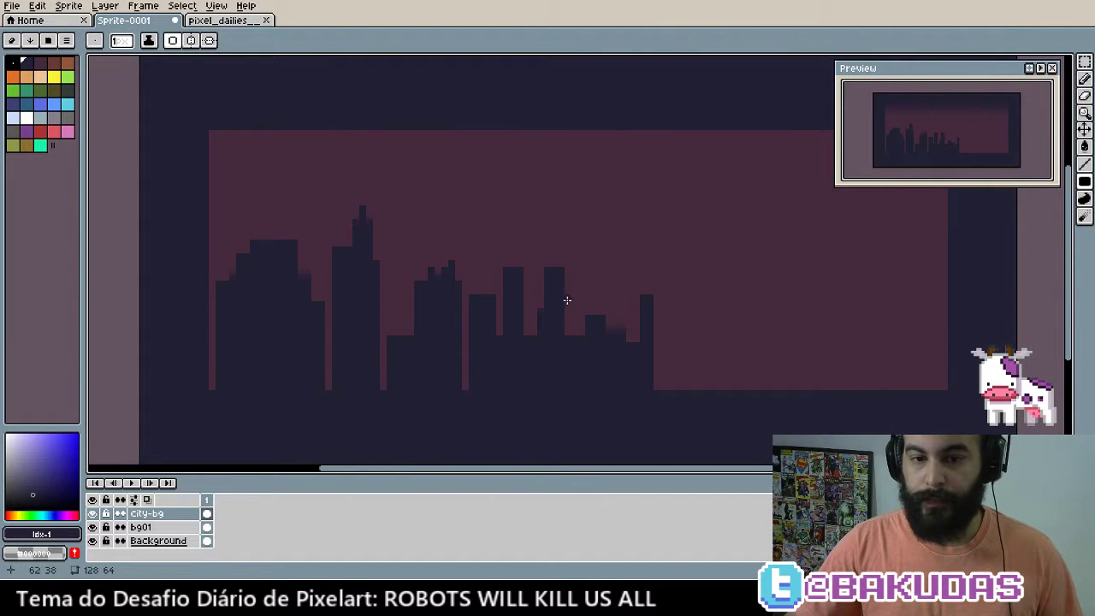
left_click_drag(571, 289, 628, 362)
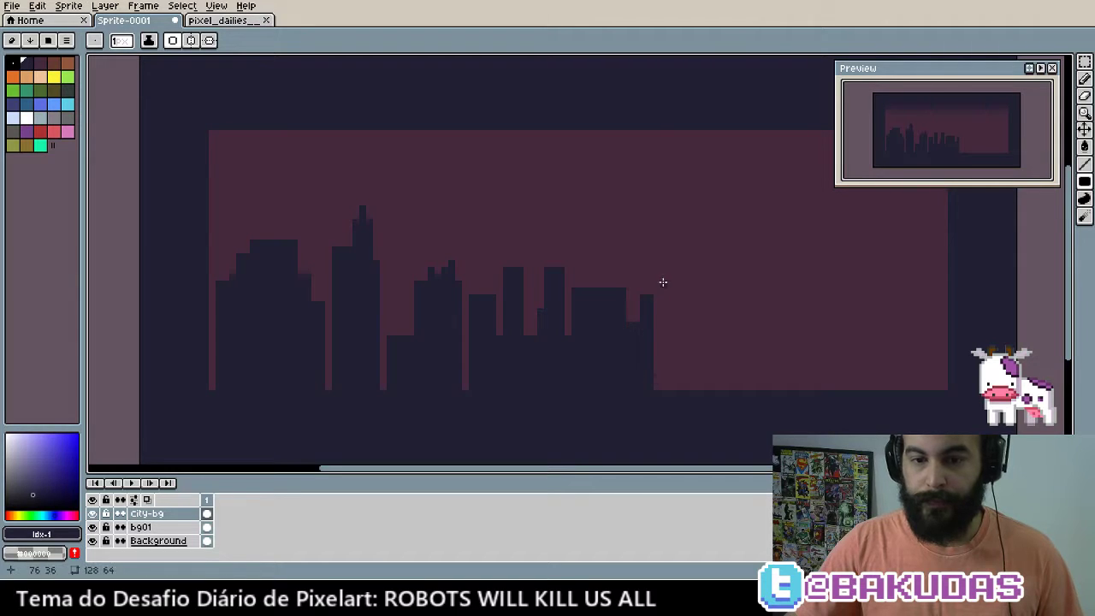
left_click_drag(674, 267, 648, 390)
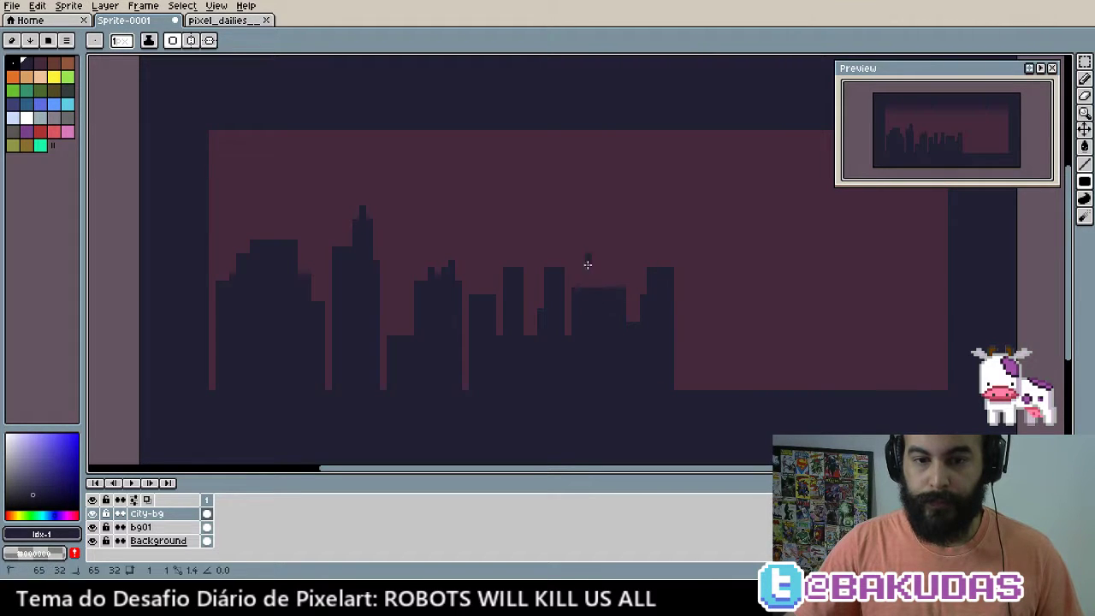
left_click_drag(588, 264, 598, 289)
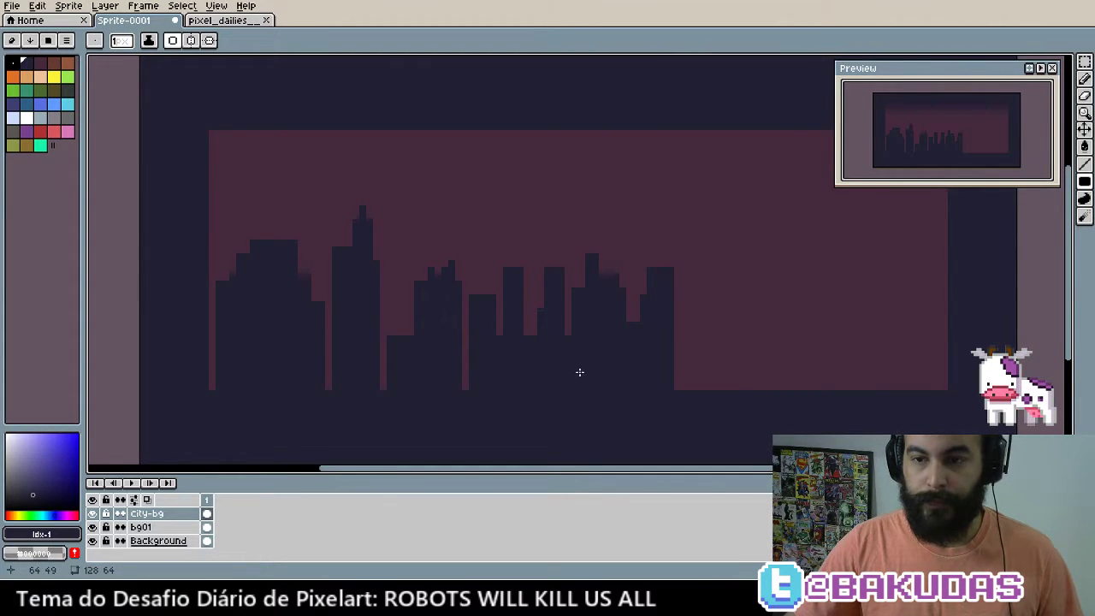
left_click_drag(579, 372, 612, 360)
left_click_drag(496, 327, 502, 378)
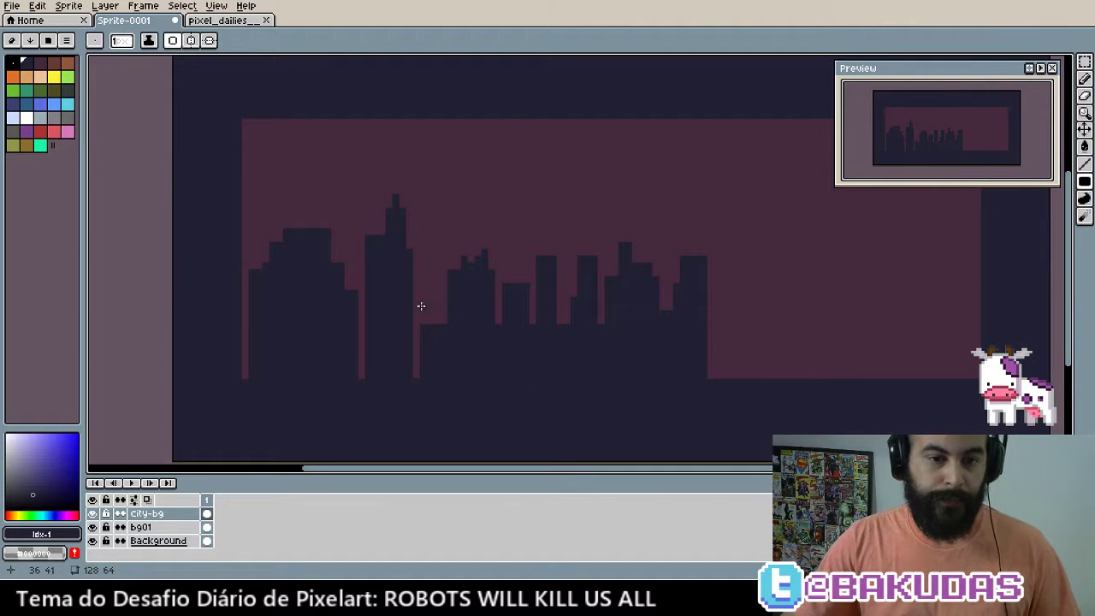
mouse_move(420, 297)
left_mouse_down()
mouse_move(439, 325)
mouse_move(365, 343)
left_mouse_up()
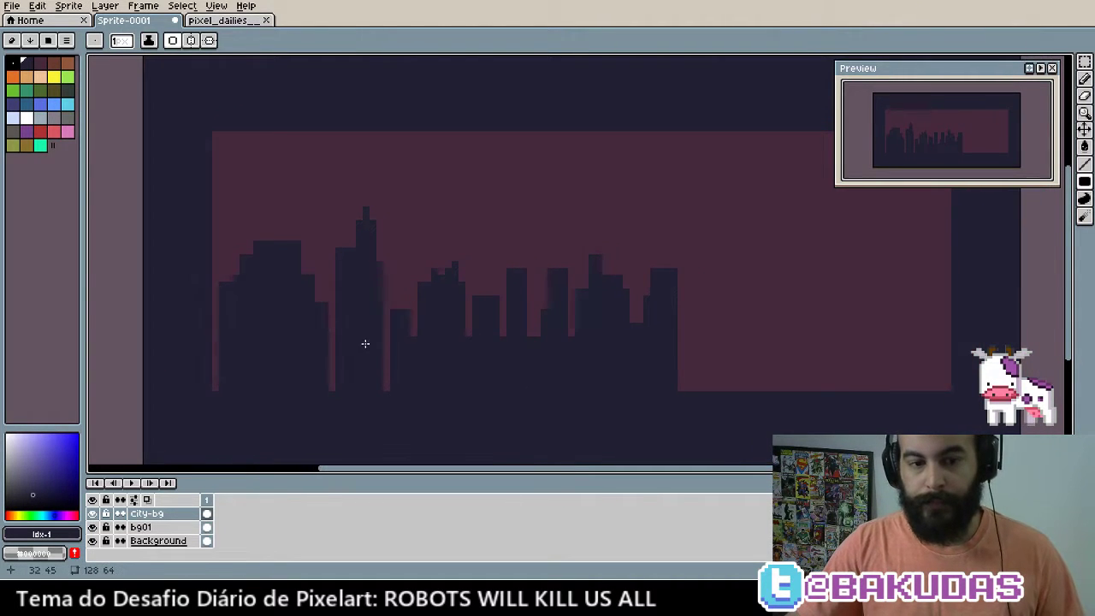
Extend the skyline rightward with lower buildings, small antennas and a tall block
scroll(557, 413, "right", 1)
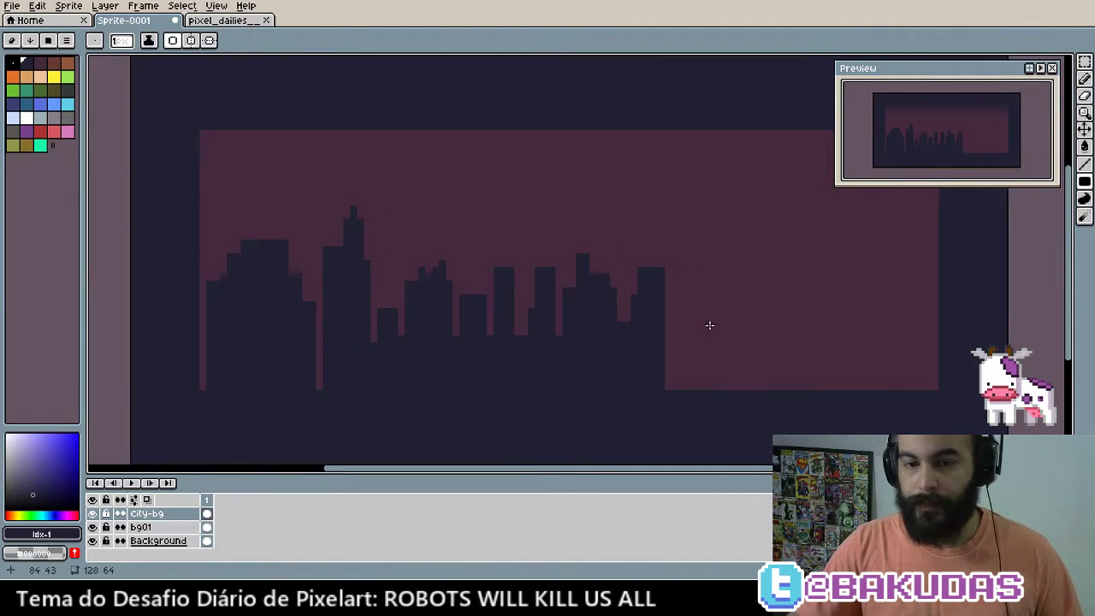
left_click_drag(709, 325, 664, 399)
mouse_move(712, 369)
left_mouse_down()
mouse_move(747, 391)
mouse_move(736, 353)
left_mouse_up()
mouse_move(749, 357)
left_mouse_down()
mouse_move(755, 375)
mouse_move(723, 351)
left_mouse_up()
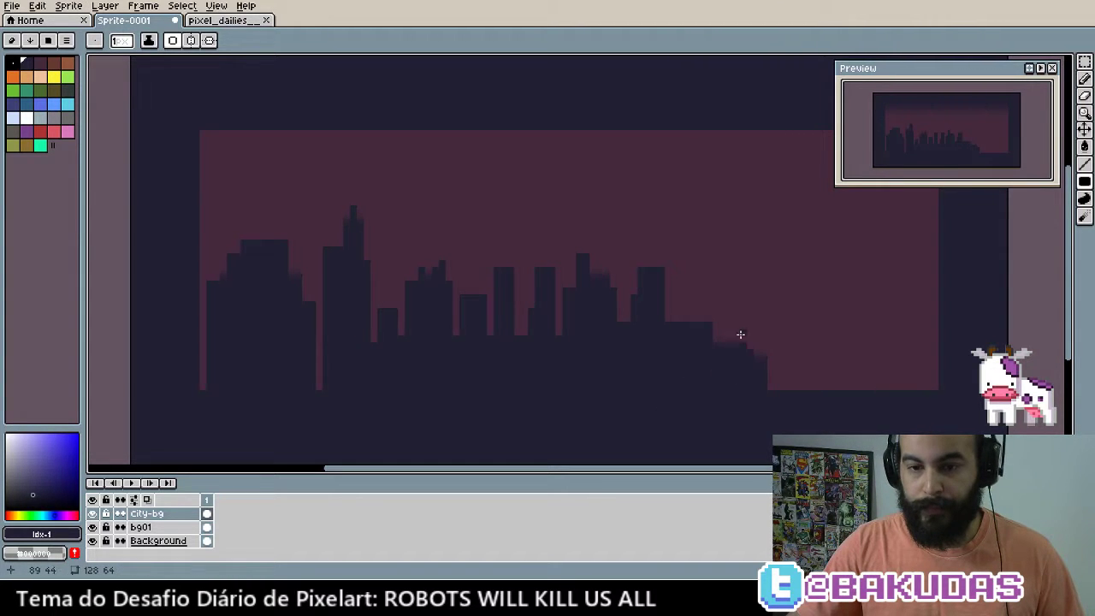
left_click_drag(808, 315, 755, 415)
left_click_drag(809, 369, 826, 409)
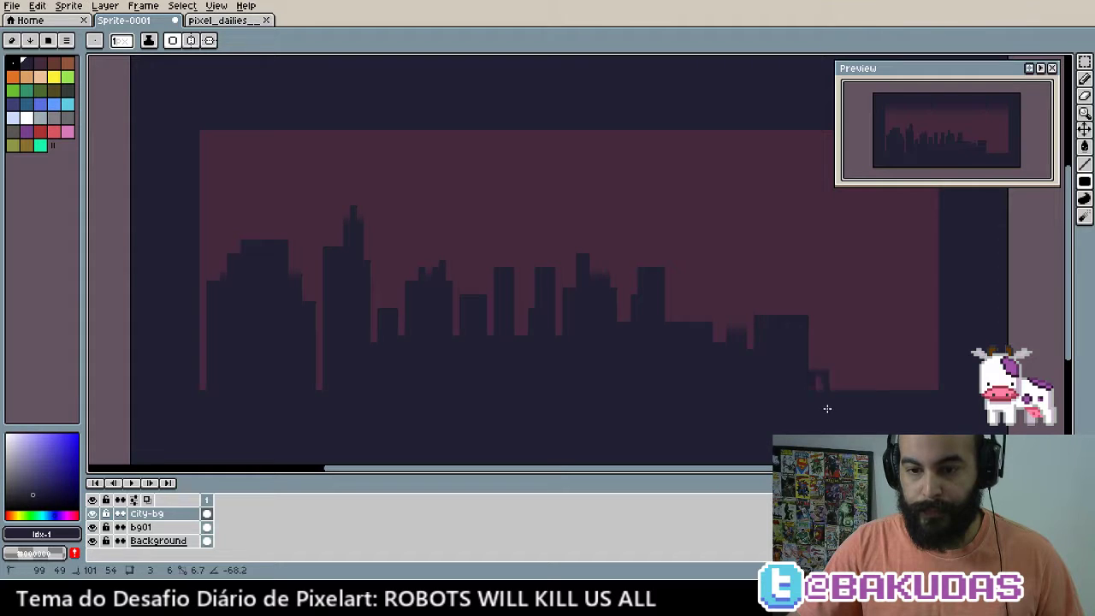
mouse_move(835, 343)
left_mouse_down()
mouse_move(823, 405)
mouse_move(832, 398)
left_mouse_up()
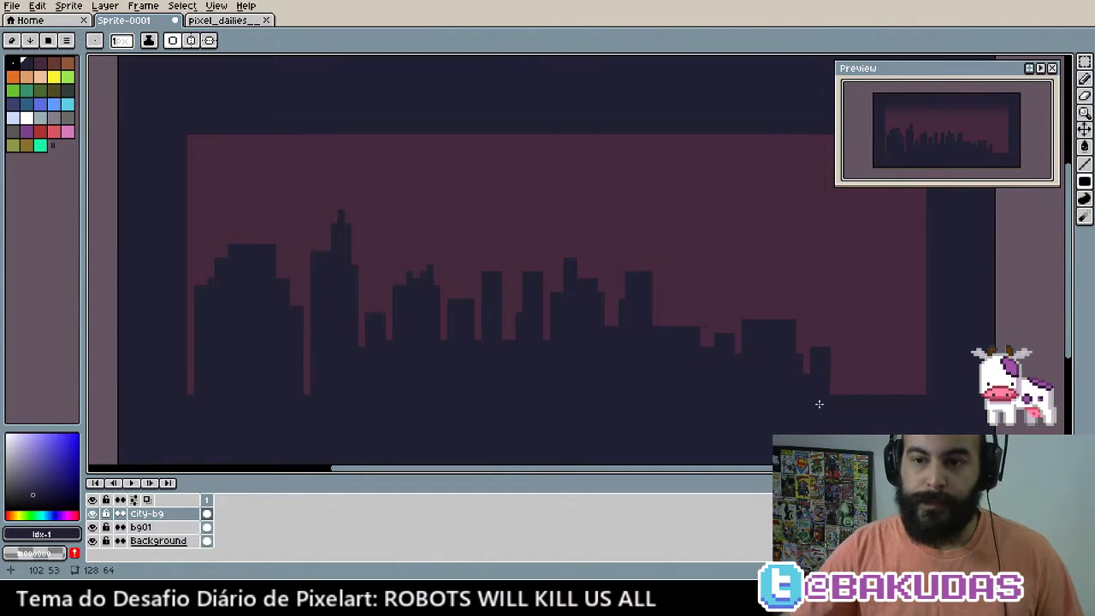
left_click_drag(433, 320, 466, 353)
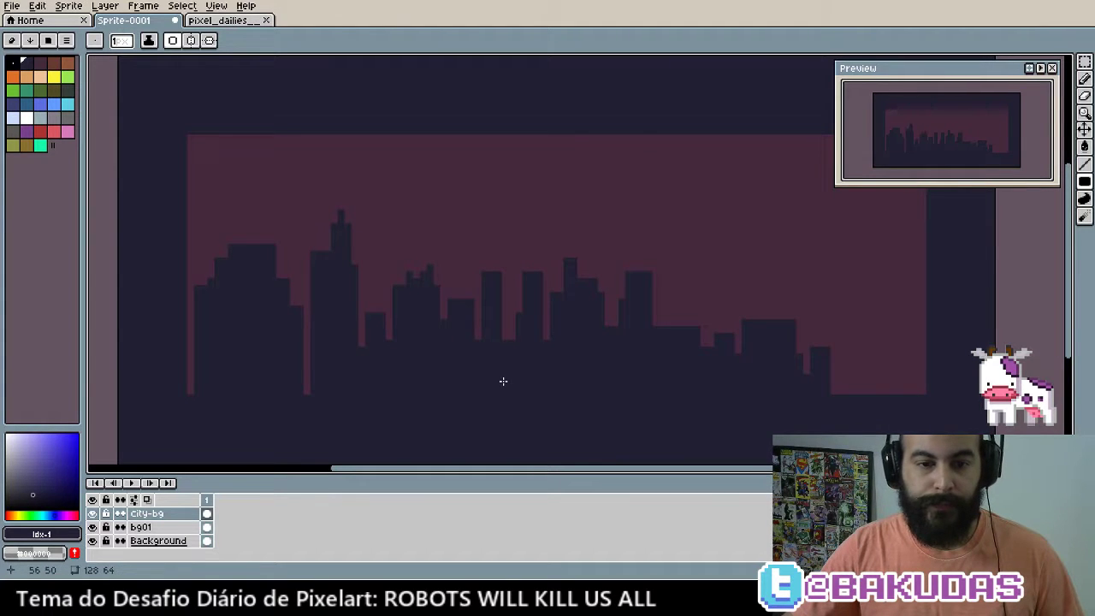
Add taller buildings with thin spires and narrow towers across the right side
left_click_drag(512, 248, 551, 289)
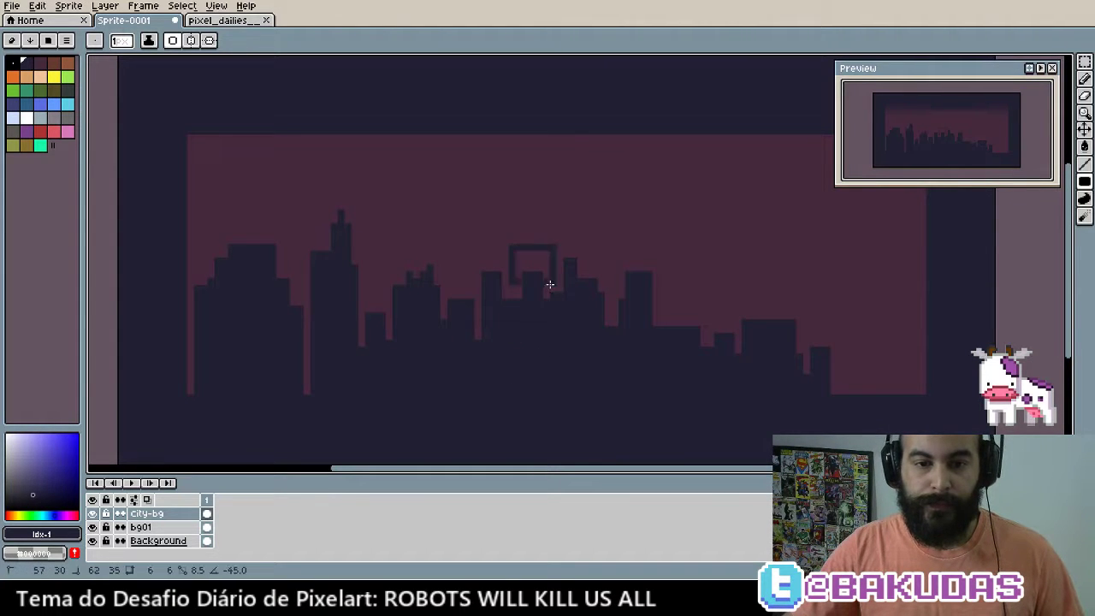
left_click_drag(539, 219, 545, 259)
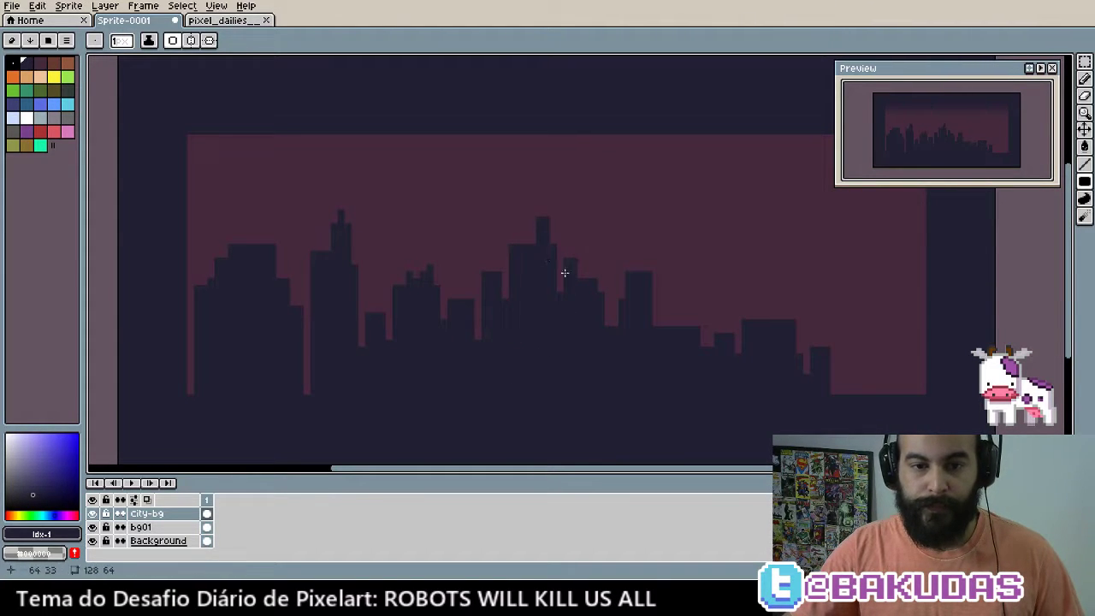
mouse_move(602, 221)
left_mouse_down()
mouse_move(627, 340)
mouse_move(727, 301)
mouse_move(737, 342)
mouse_move(727, 337)
left_mouse_up()
mouse_move(717, 267)
left_mouse_down()
mouse_move(745, 313)
mouse_move(733, 306)
mouse_move(727, 339)
left_mouse_up()
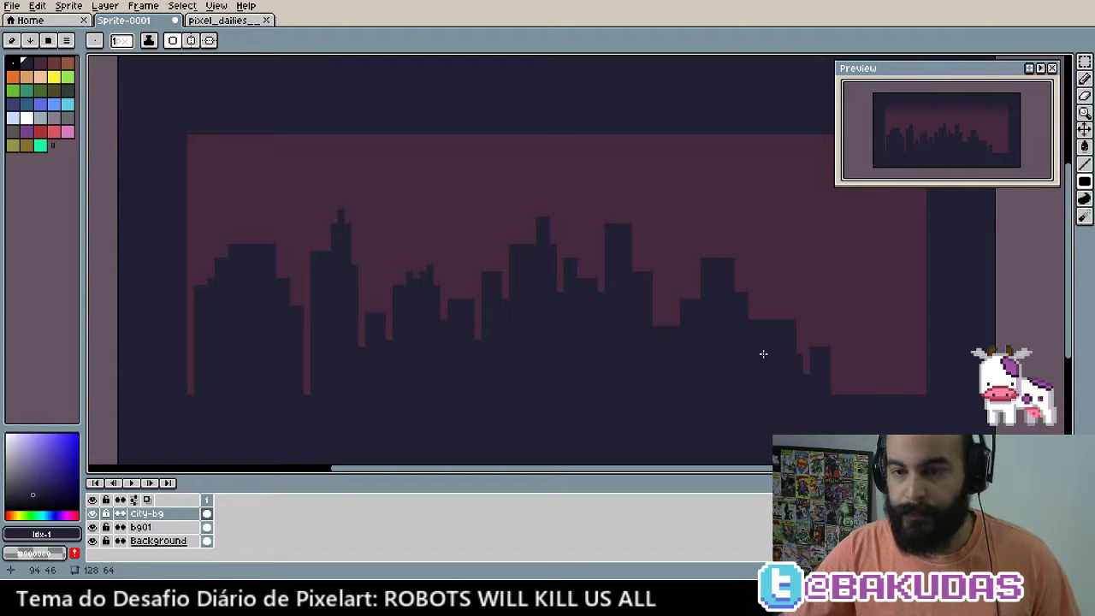
left_click_drag(665, 272, 686, 328)
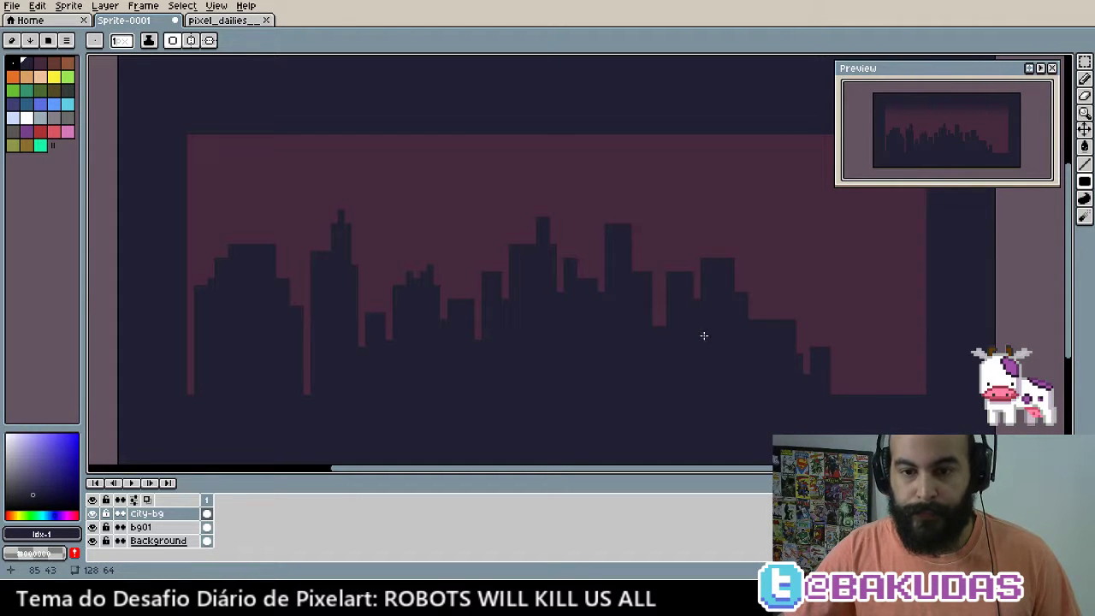
mouse_move(664, 263)
left_mouse_down()
mouse_move(678, 288)
mouse_move(675, 332)
left_mouse_up()
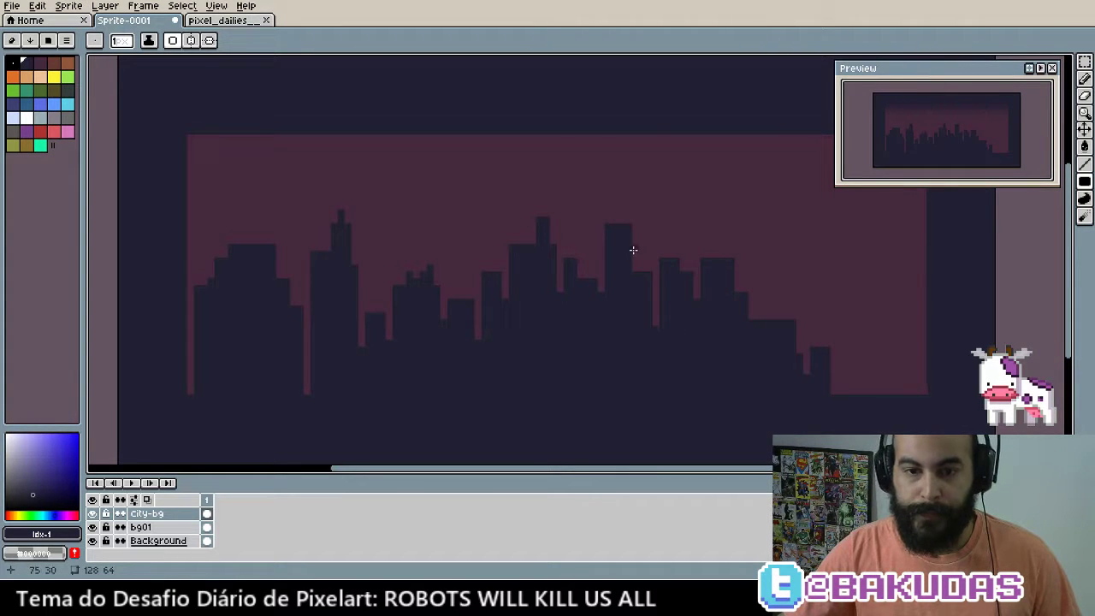
mouse_move(767, 316)
left_mouse_down()
mouse_move(755, 308)
mouse_move(750, 321)
left_mouse_up()
left_click_drag(801, 259, 778, 370)
left_click_drag(803, 299, 814, 392)
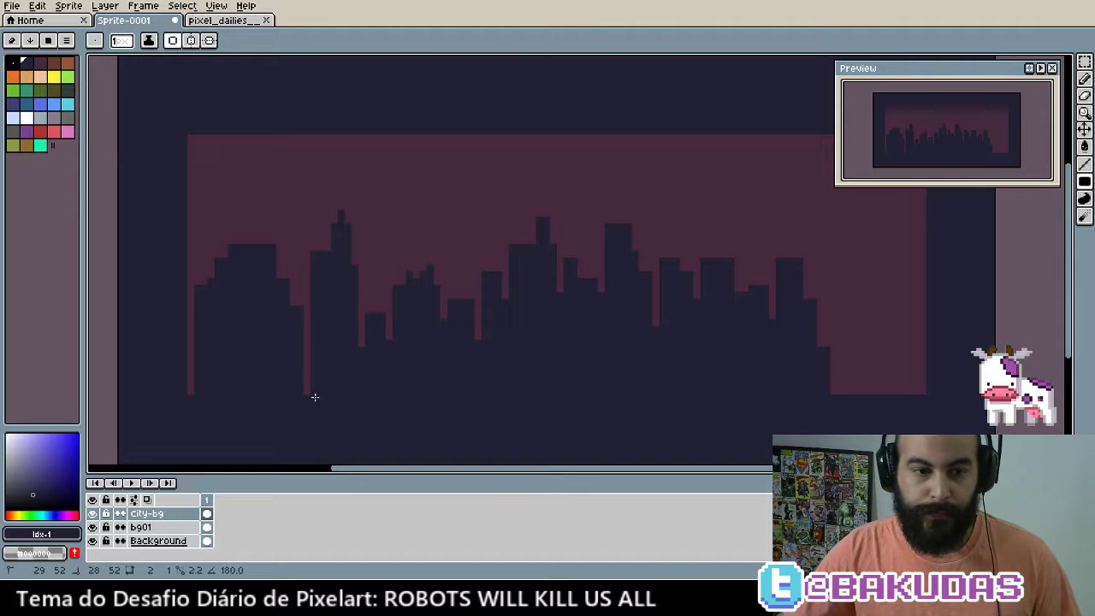
Fill small gaps at the skyline's left edge and add blocks at its right end
left_click_drag(288, 376, 288, 377)
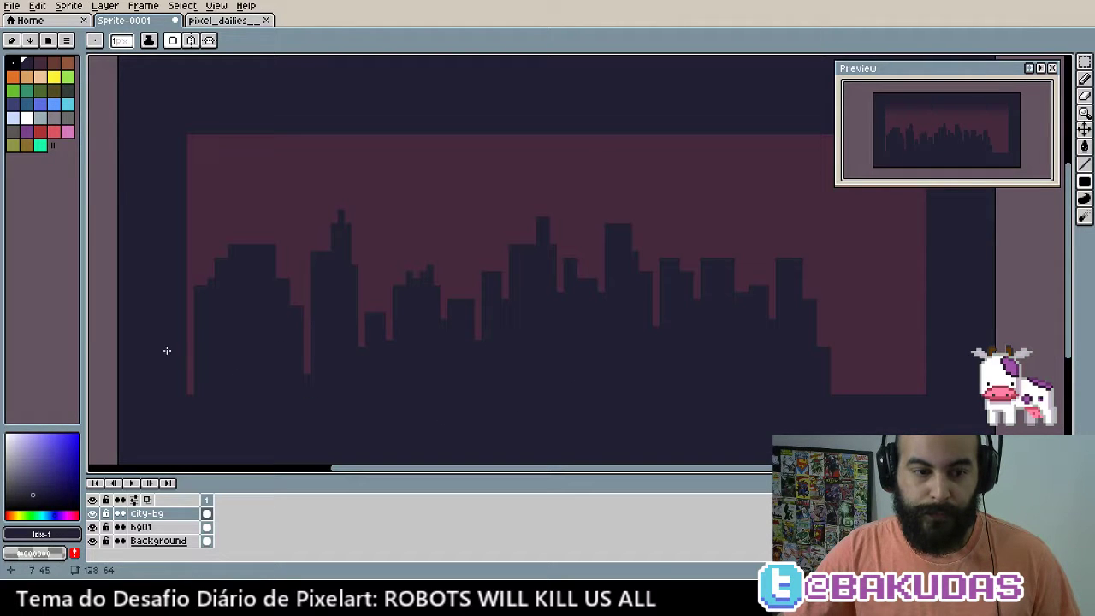
left_click_drag(168, 359, 190, 399)
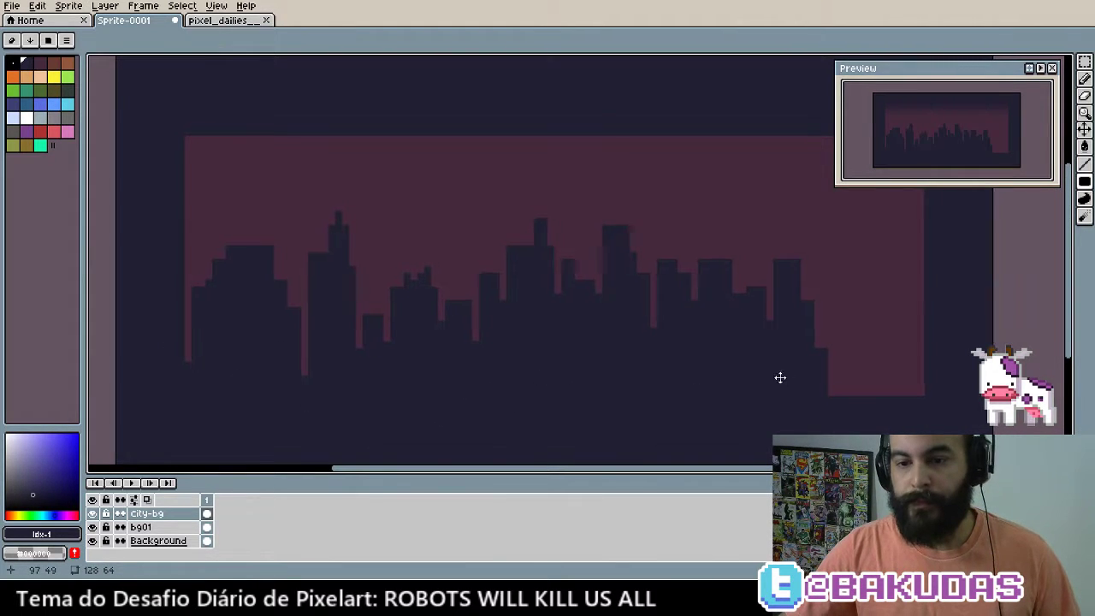
scroll(779, 377, "right", 1)
left_click_drag(751, 352, 819, 379)
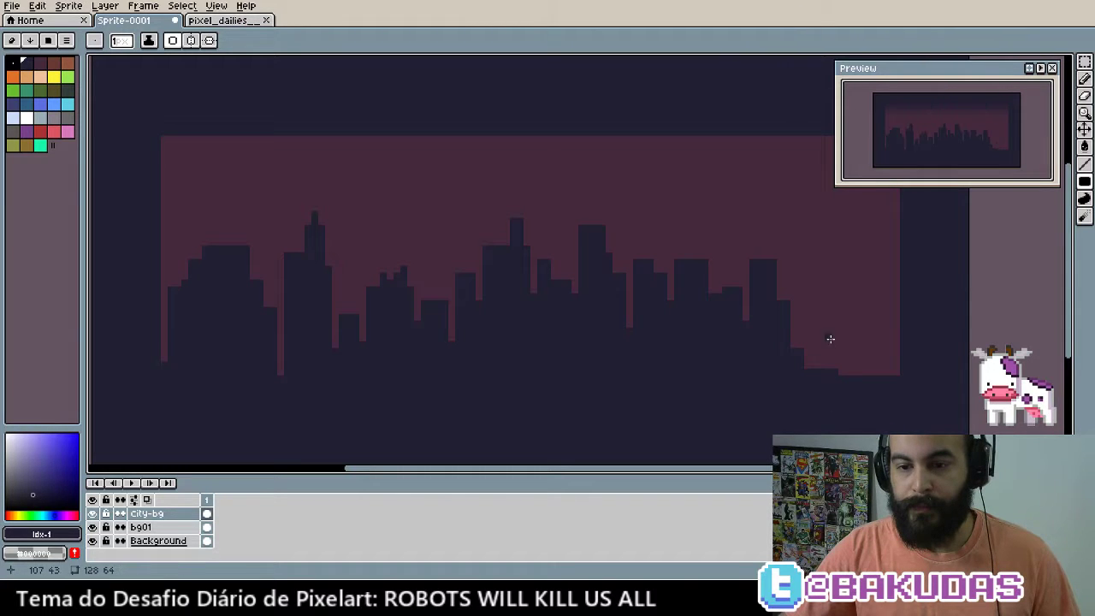
left_click_drag(824, 334, 866, 374)
left_click_drag(879, 326, 900, 376)
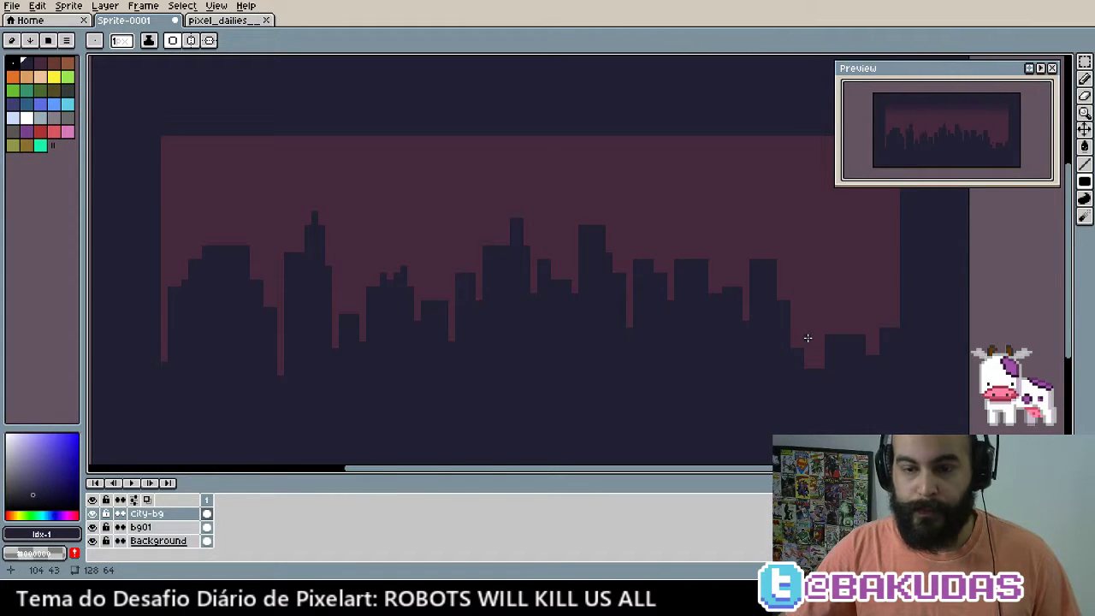
Add small blocks and a thin tower near the skyline's right end
left_click_drag(807, 337, 817, 373)
left_click_drag(832, 294, 858, 334)
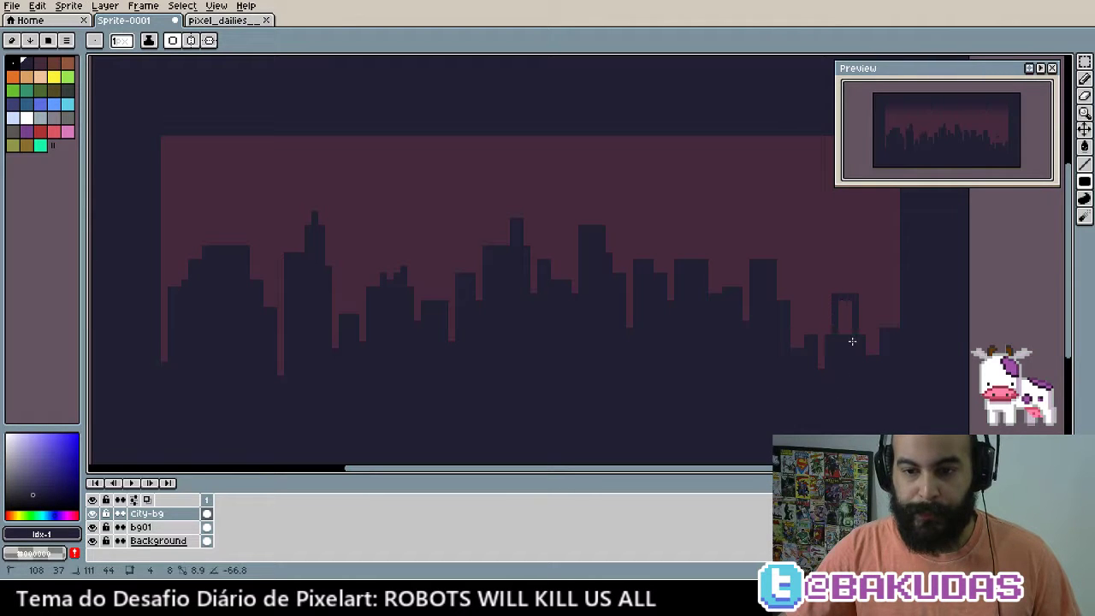
left_click(845, 317)
left_click_drag(784, 313, 830, 325)
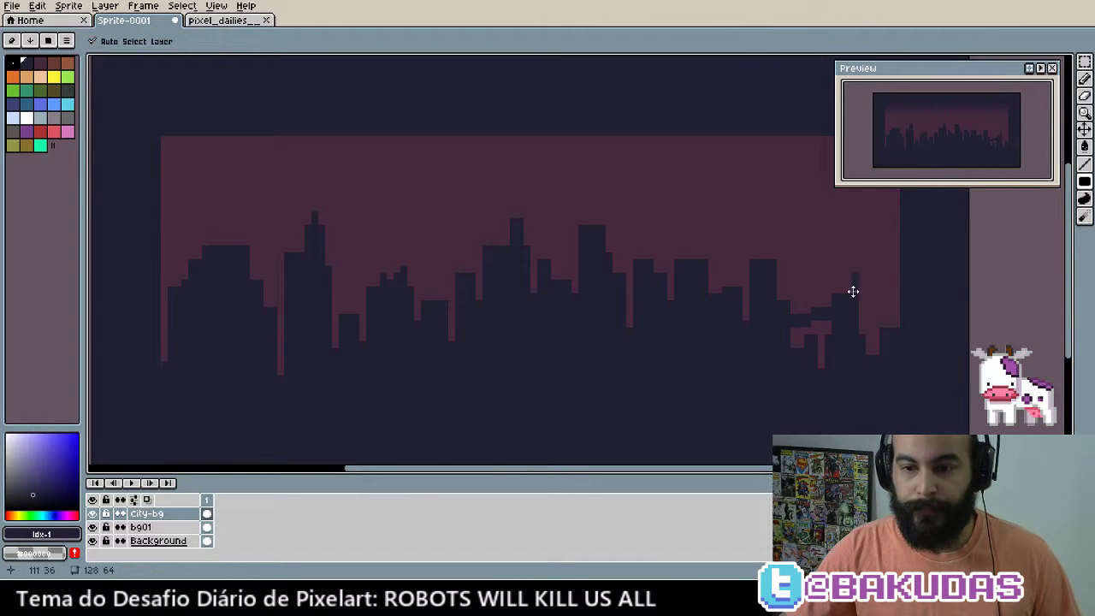
left_click_drag(850, 289, 848, 273)
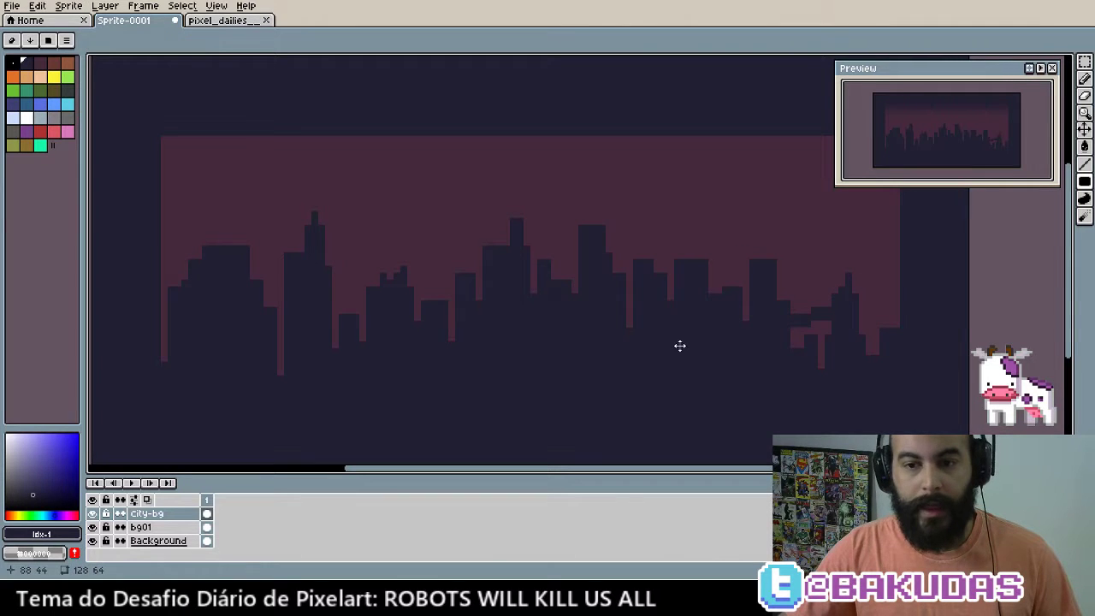
left_click_drag(679, 345, 699, 343)
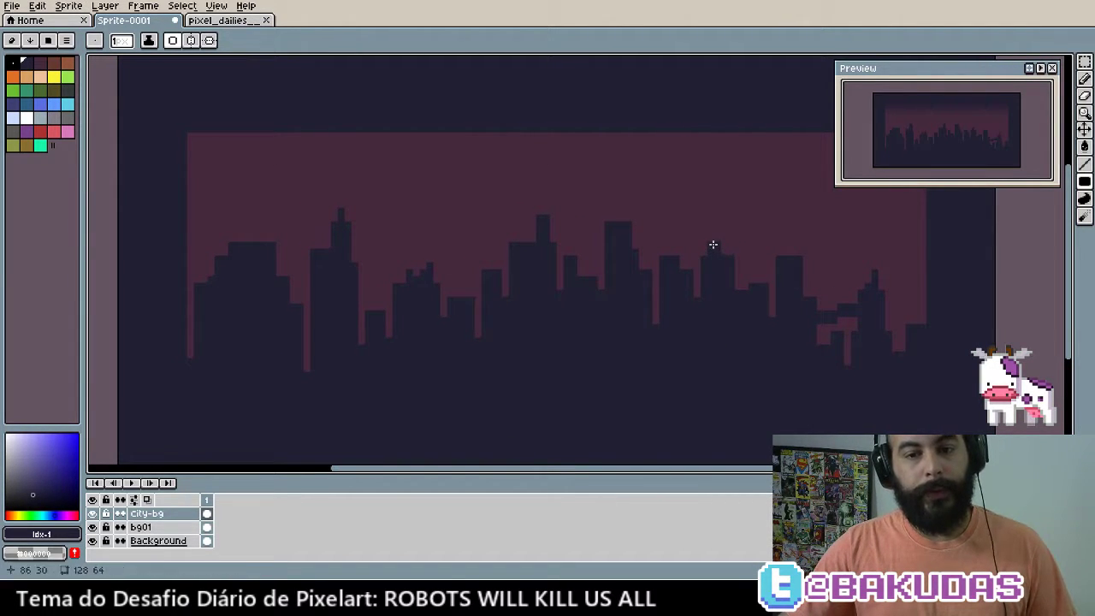
left_click_drag(714, 242, 573, 309)
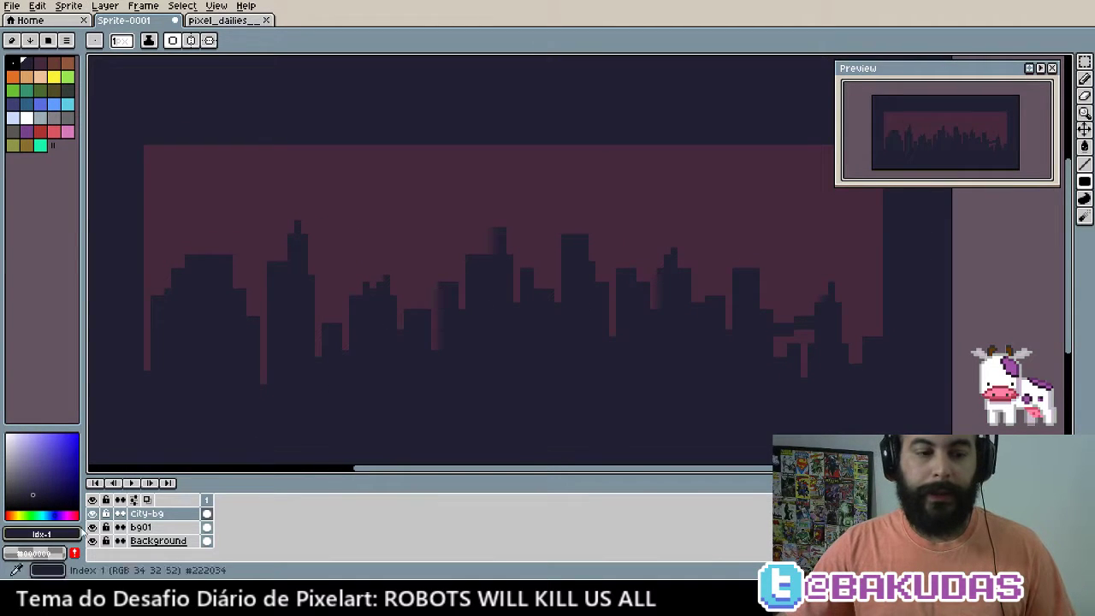
Toggle city-bg's visibility and try an orange test rectangle, then undo it
left_click(92, 513)
left_click(92, 513)
left_click(93, 513)
left_click(92, 513)
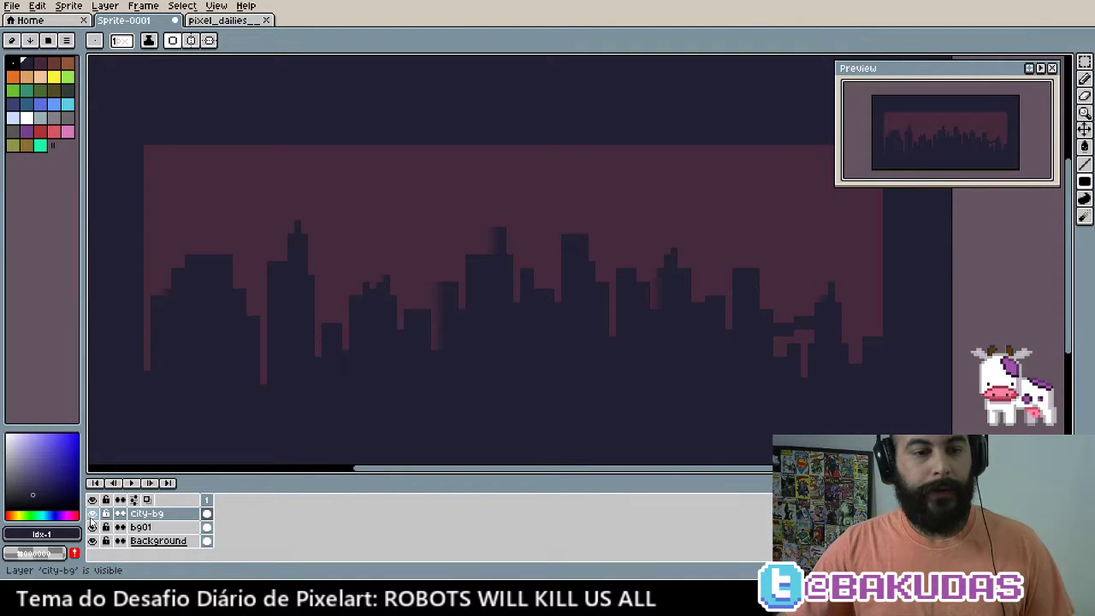
left_click_drag(325, 362, 396, 354)
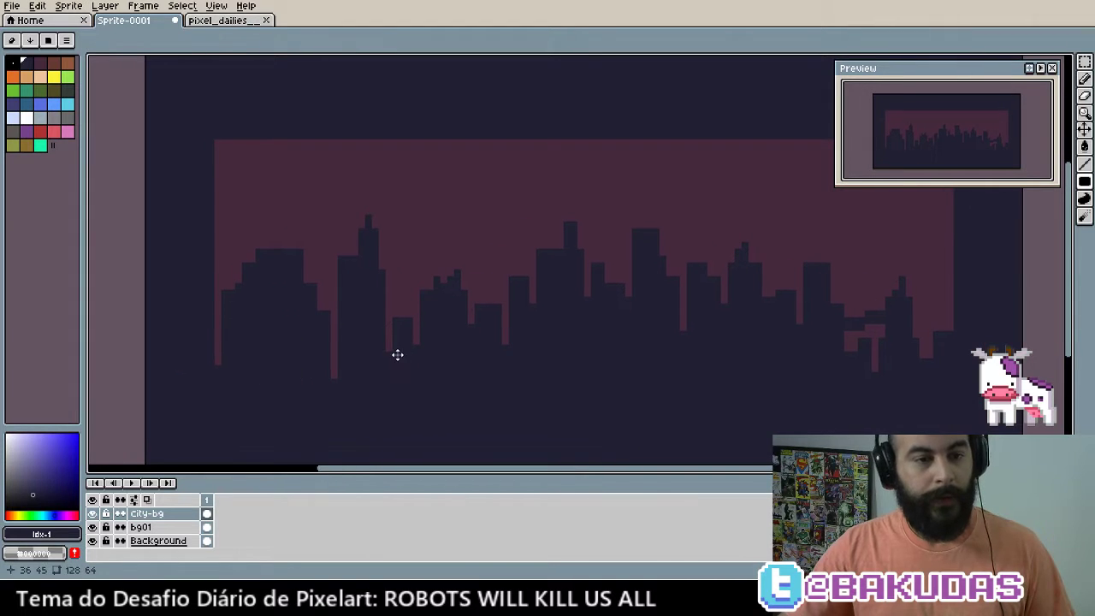
left_click(53, 67)
left_click_drag(248, 202, 289, 227)
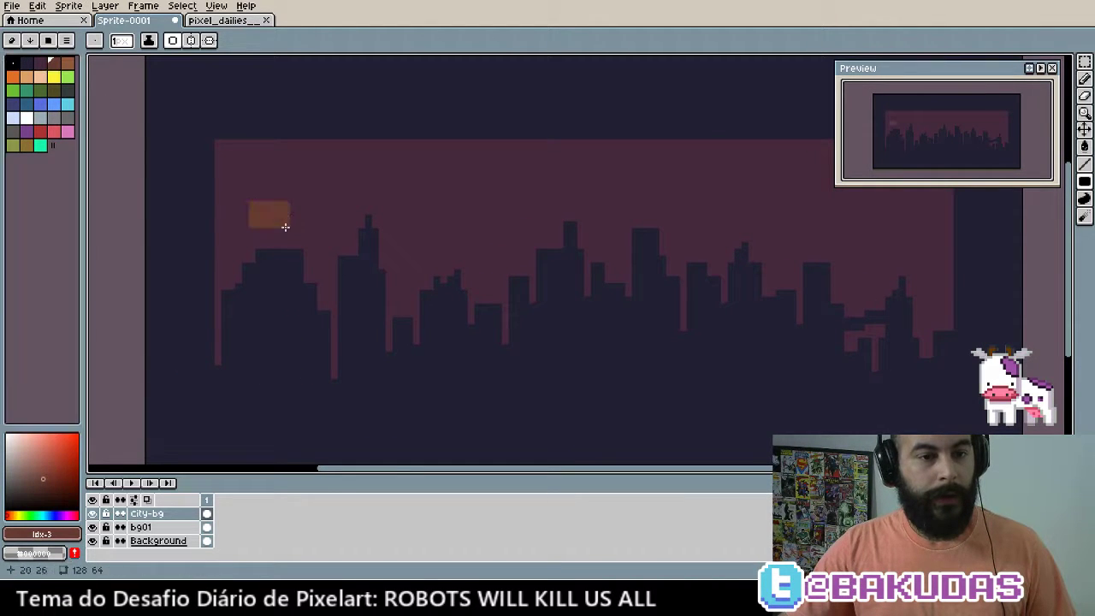
key("v")
key("ctrl+z")
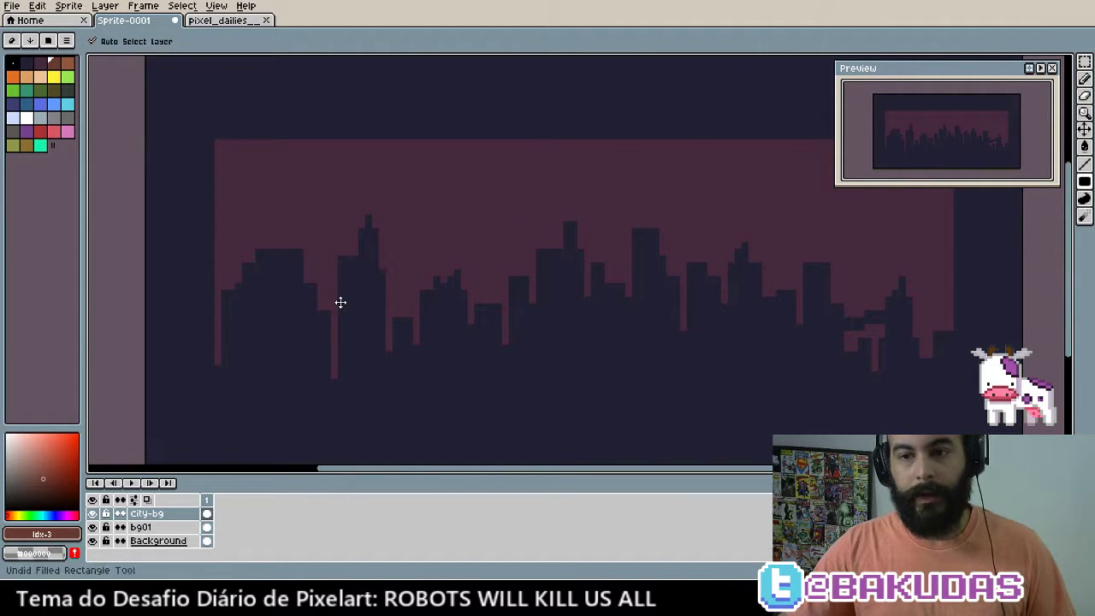
key("b")
left_click_drag(352, 310, 340, 302)
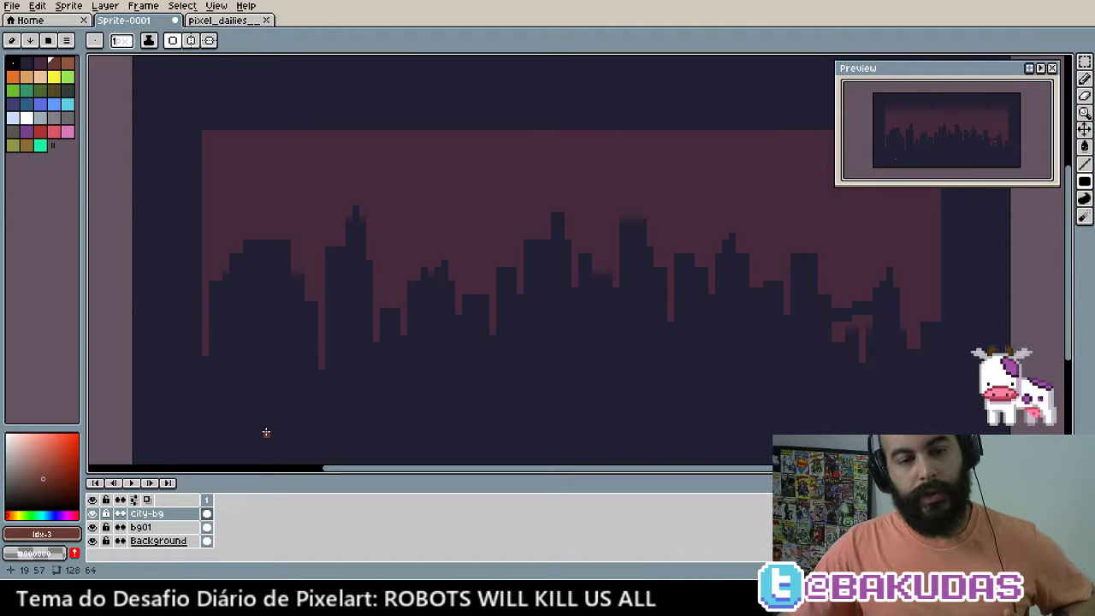
left_click_drag(285, 399, 275, 385)
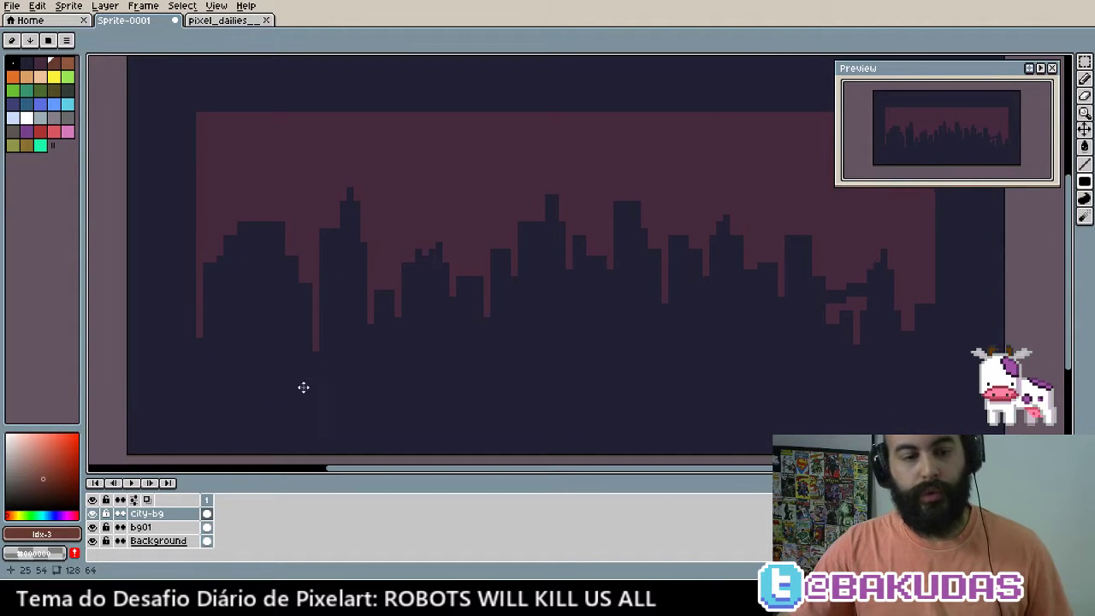
Add a new layer above city-bg named city-fg
key("shift+n")
double_click(159, 516)
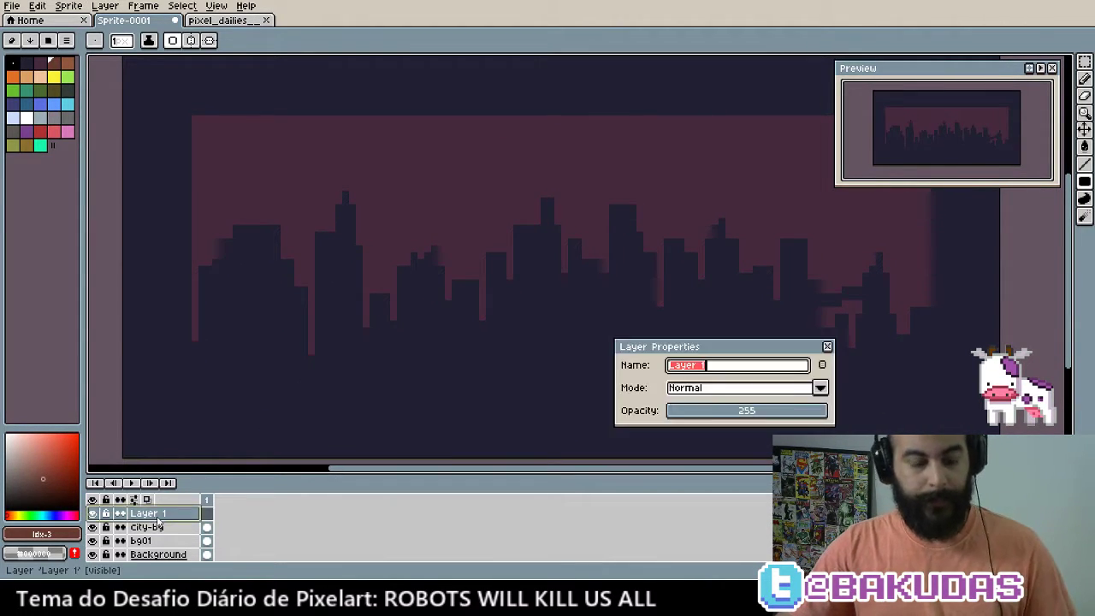
type("city-f")
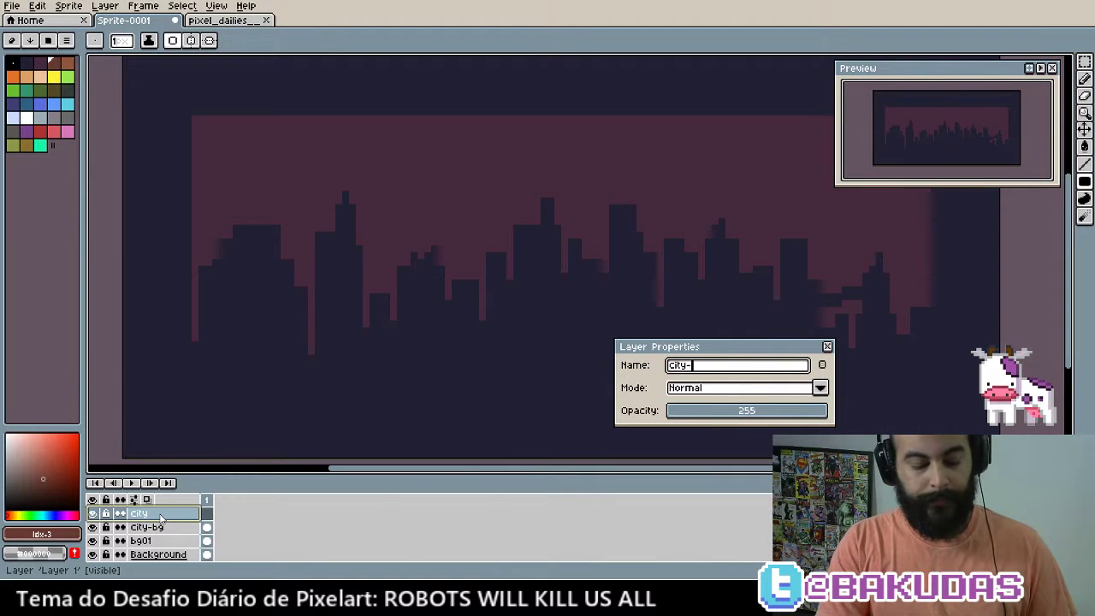
type("g")
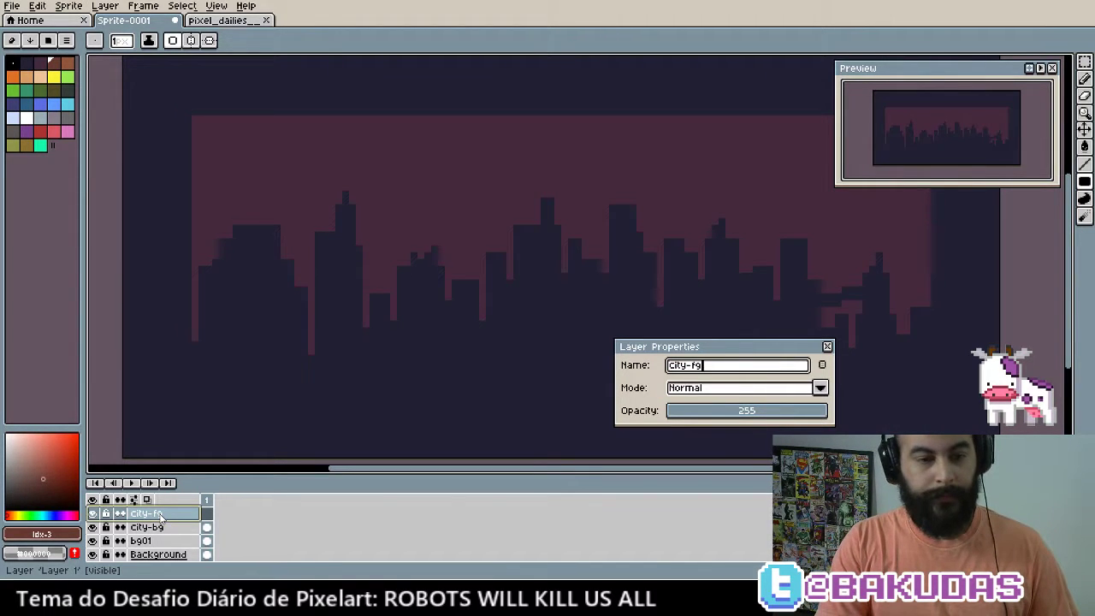
key("Return")
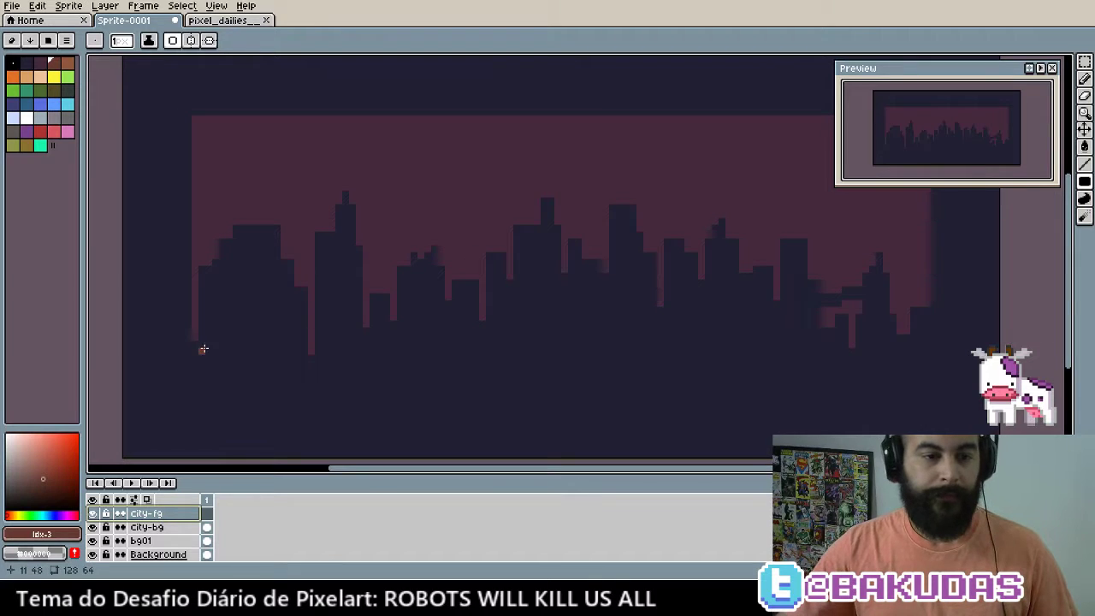
Draw the first orange foreground buildings at the left with a spike and small tower
mouse_move(197, 357)
left_mouse_down()
mouse_move(231, 287)
mouse_move(246, 360)
mouse_move(246, 247)
mouse_move(223, 271)
mouse_move(262, 230)
left_mouse_up()
mouse_move(267, 274)
left_mouse_down()
mouse_move(286, 361)
mouse_move(276, 367)
left_mouse_up()
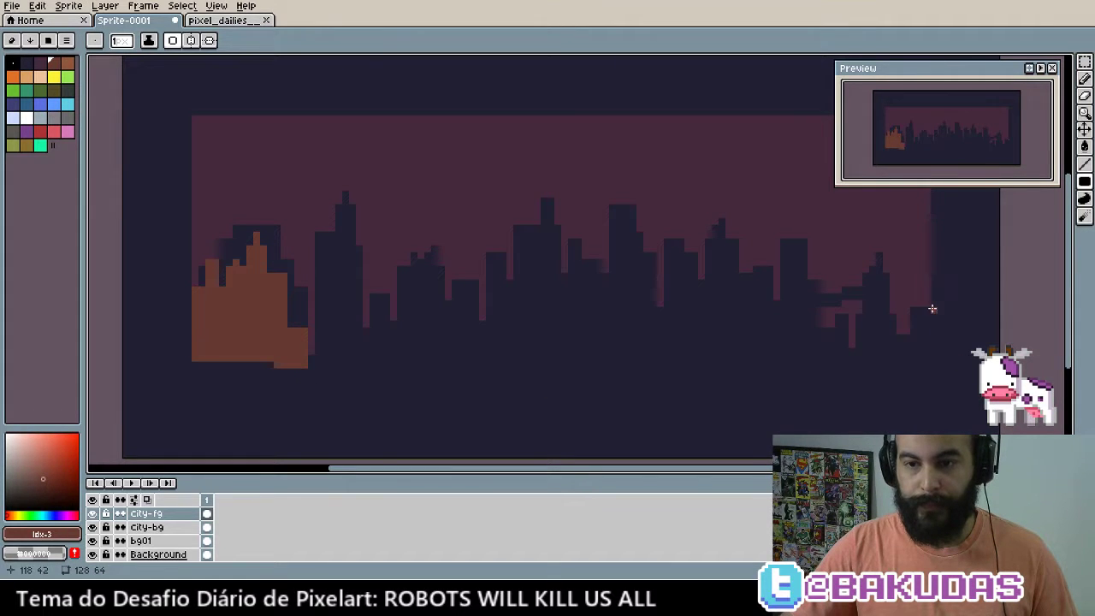
left_click_drag(280, 373, 196, 367)
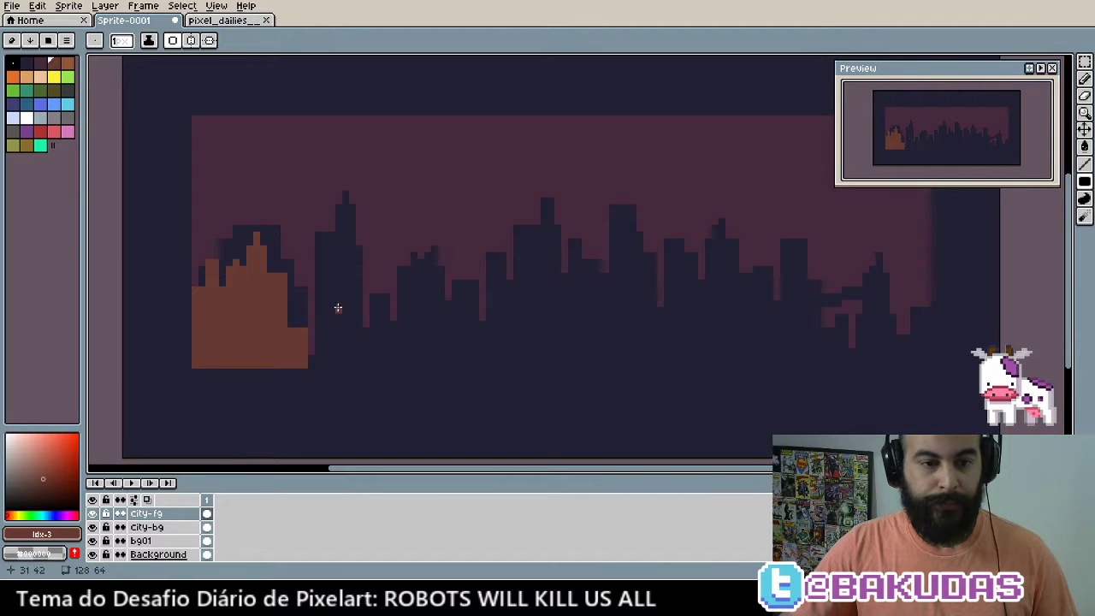
left_click_drag(337, 308, 294, 368)
left_click_drag(325, 269, 310, 308)
mouse_move(374, 269)
left_mouse_down()
mouse_move(335, 367)
mouse_move(397, 329)
mouse_move(377, 316)
mouse_move(380, 299)
mouse_move(407, 309)
left_mouse_up()
left_click_drag(407, 363, 407, 363)
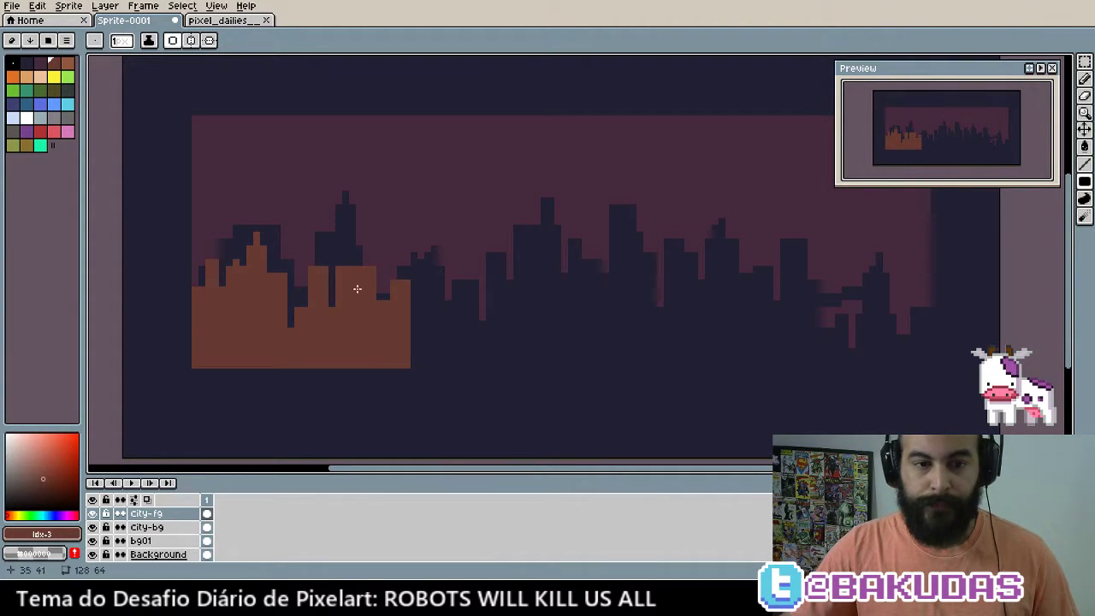
left_click_drag(370, 244, 369, 245)
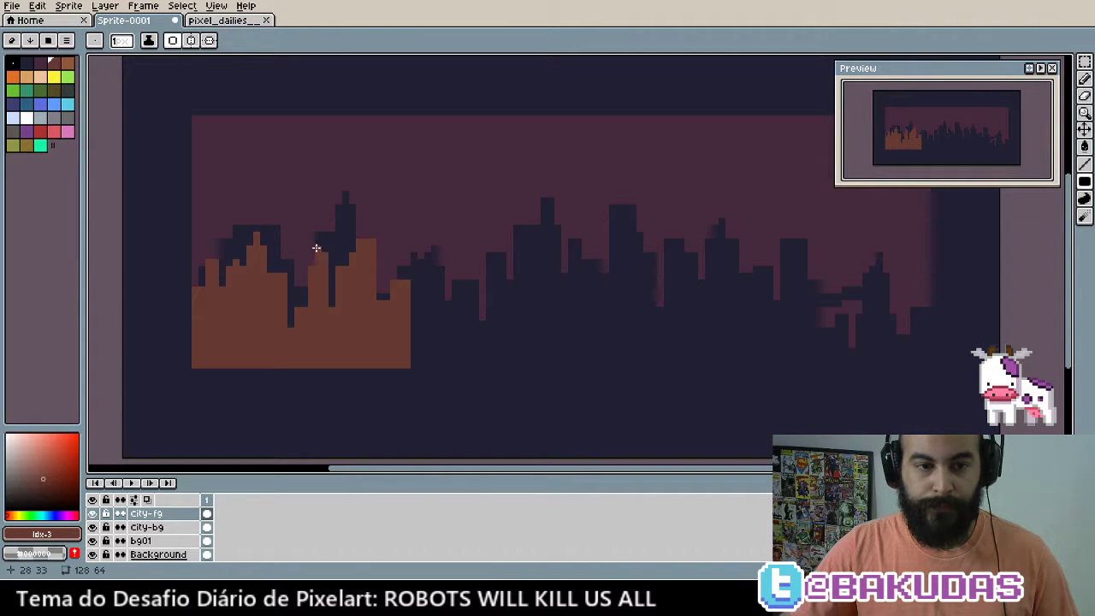
left_click_drag(316, 248, 315, 248)
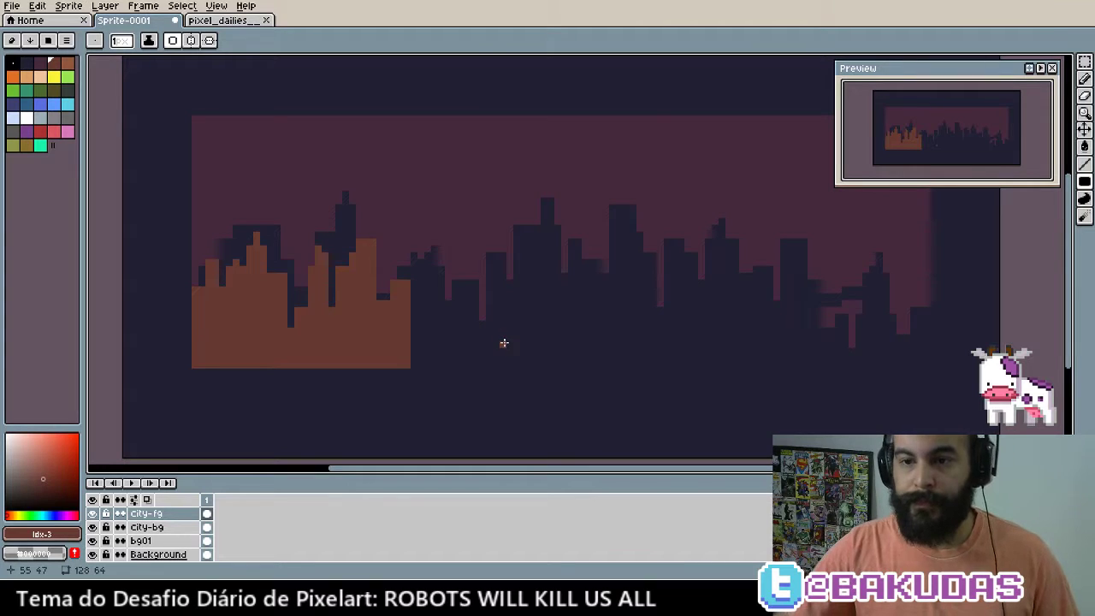
Extend the orange buildings rightward with a narrow tower and an antenna
mouse_move(418, 331)
left_mouse_down()
mouse_move(439, 362)
mouse_move(467, 372)
mouse_move(418, 324)
left_mouse_up()
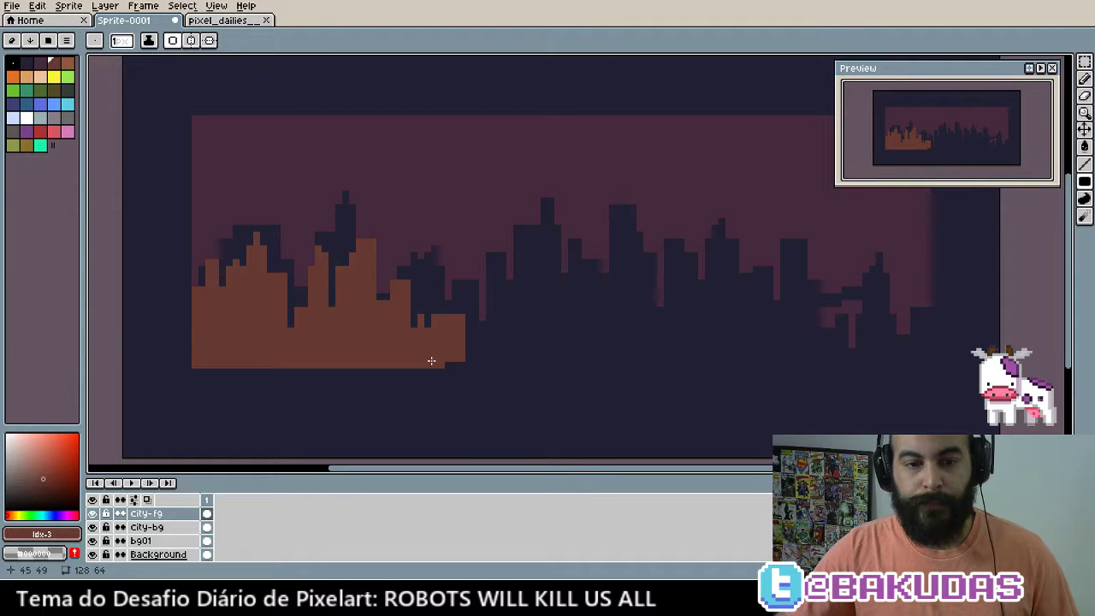
mouse_move(480, 362)
left_mouse_down()
mouse_move(785, 367)
mouse_move(581, 363)
mouse_move(535, 347)
mouse_move(516, 279)
mouse_move(505, 347)
mouse_move(482, 257)
left_mouse_up()
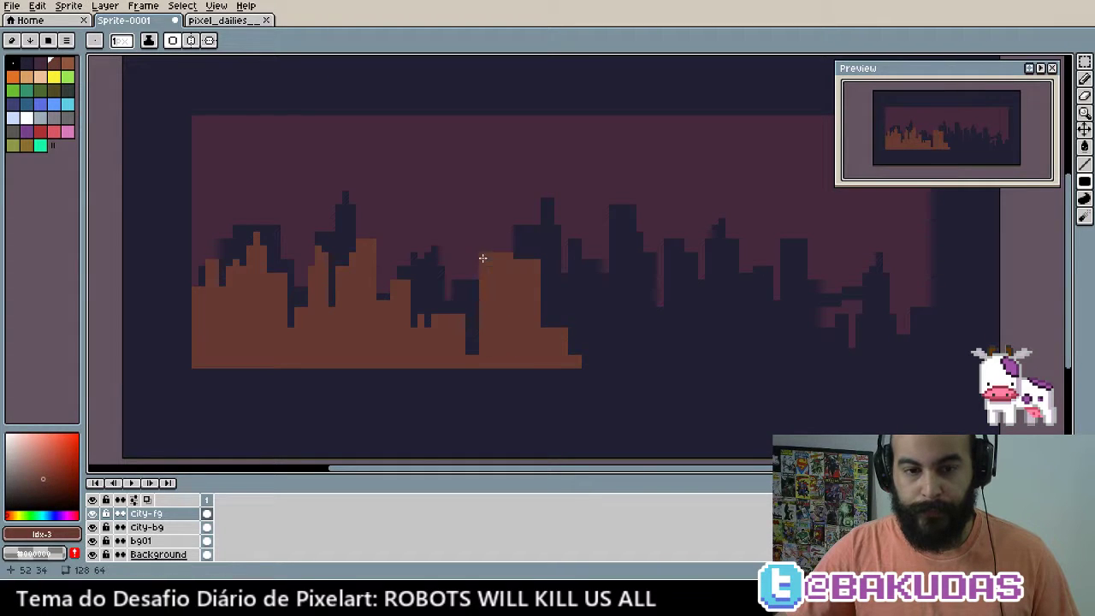
left_click_drag(473, 354, 457, 289)
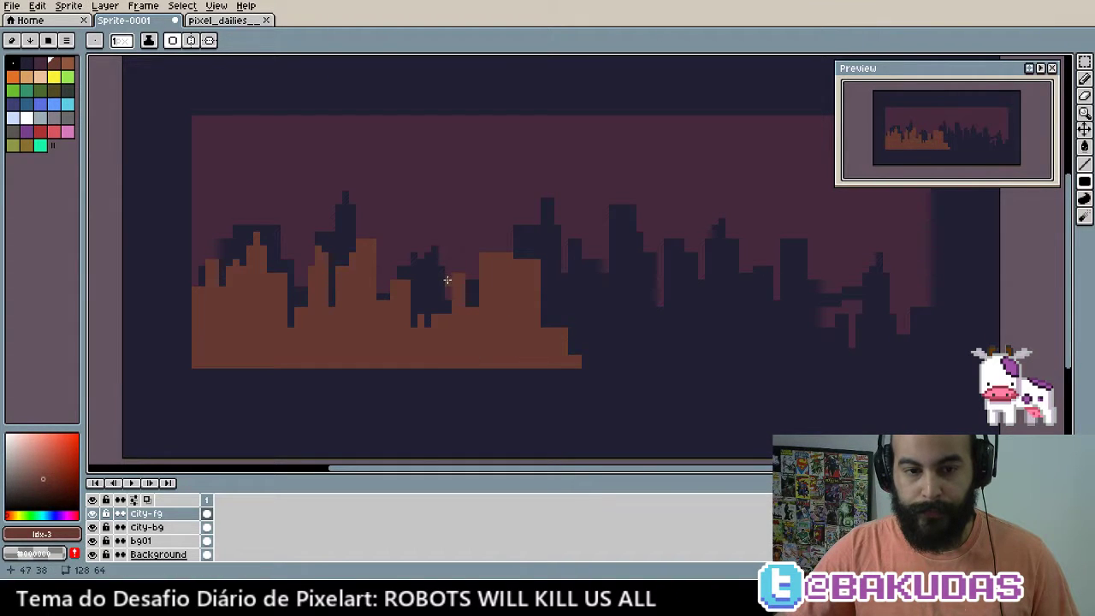
mouse_move(448, 226)
left_mouse_down()
mouse_move(463, 312)
mouse_move(484, 299)
left_mouse_up()
mouse_move(564, 301)
left_mouse_down()
mouse_move(544, 325)
mouse_move(585, 363)
left_mouse_up()
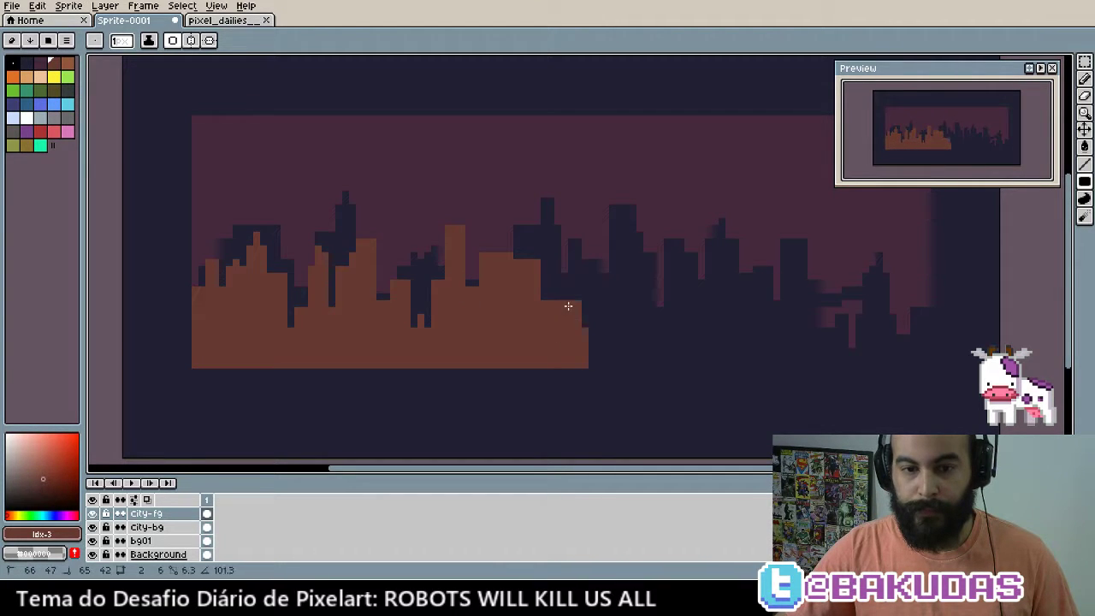
left_click_drag(568, 305, 568, 307)
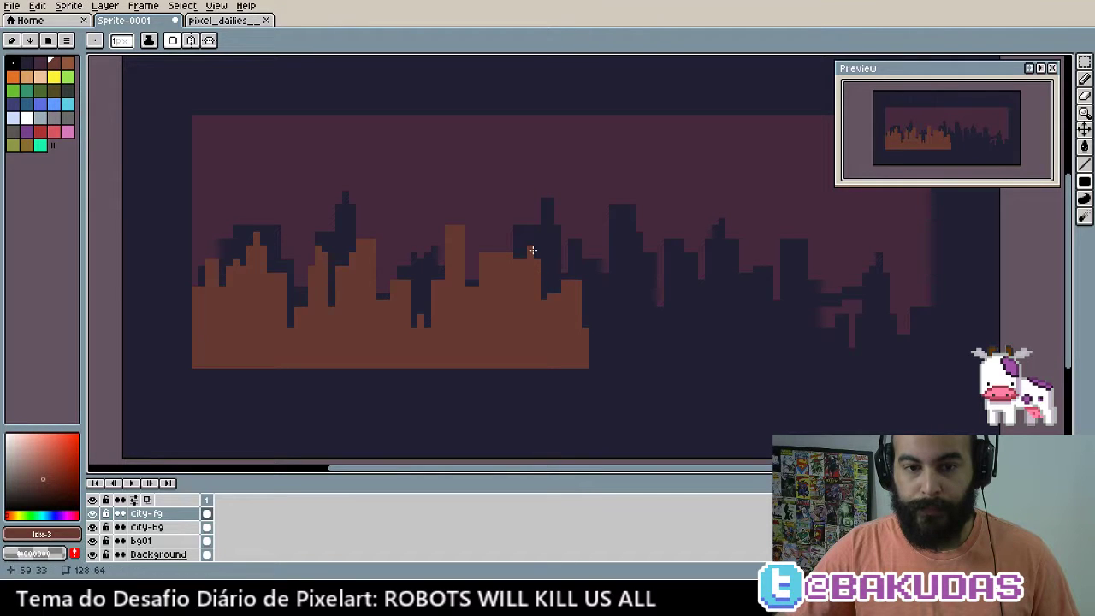
left_click_drag(516, 255, 505, 219)
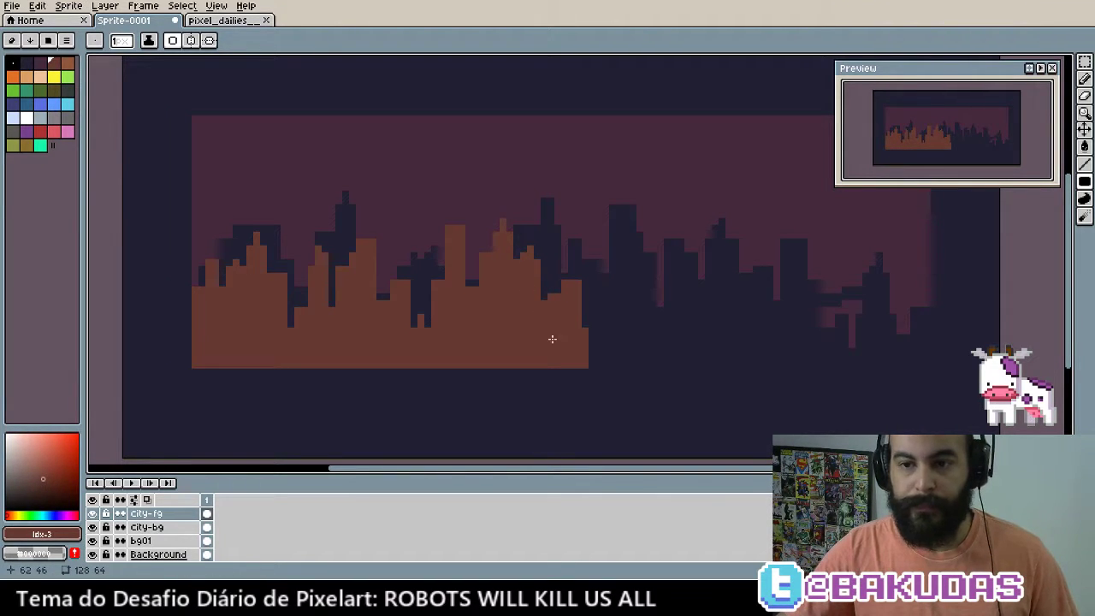
left_click_drag(584, 336, 568, 344)
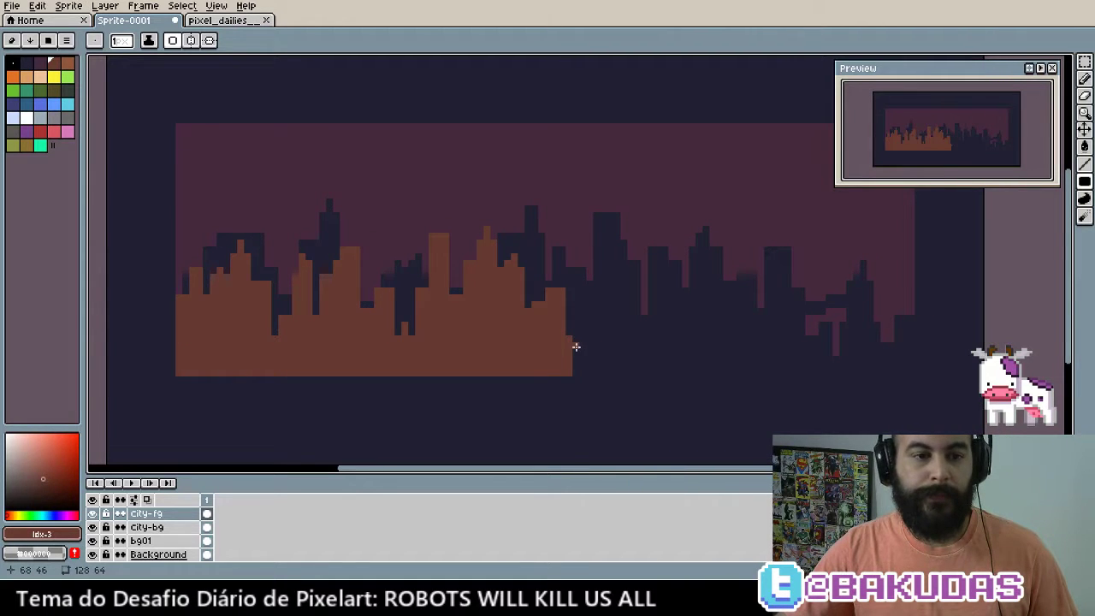
Carve a dark notch at the orange row's left end and patch small gaps
mouse_move(159, 284)
left_mouse_down()
mouse_move(179, 361)
mouse_move(185, 328)
left_mouse_up()
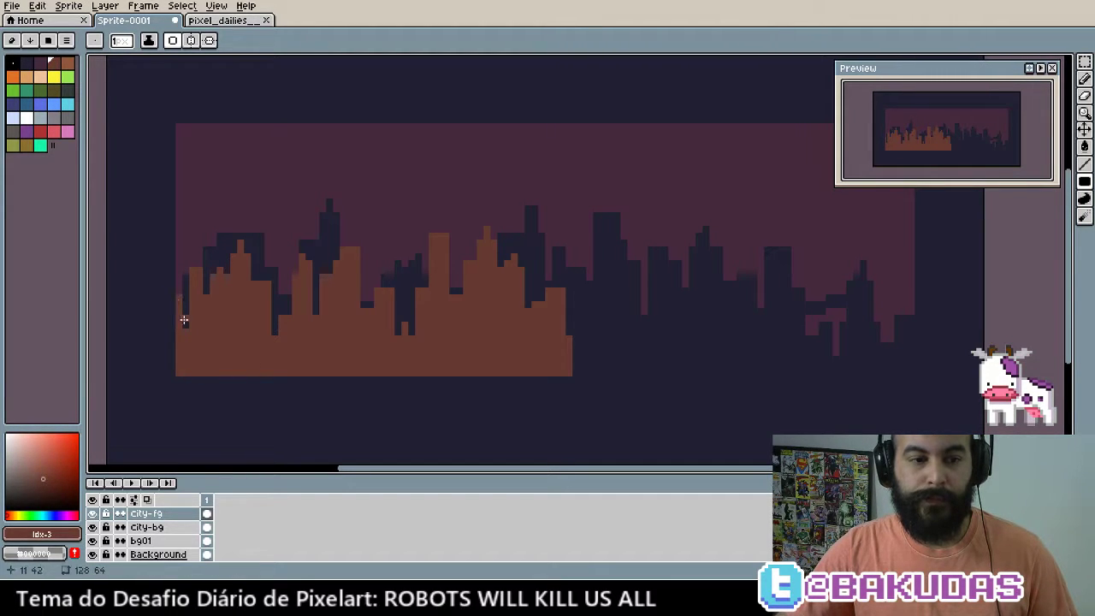
left_click_drag(215, 311, 214, 321)
key("space")
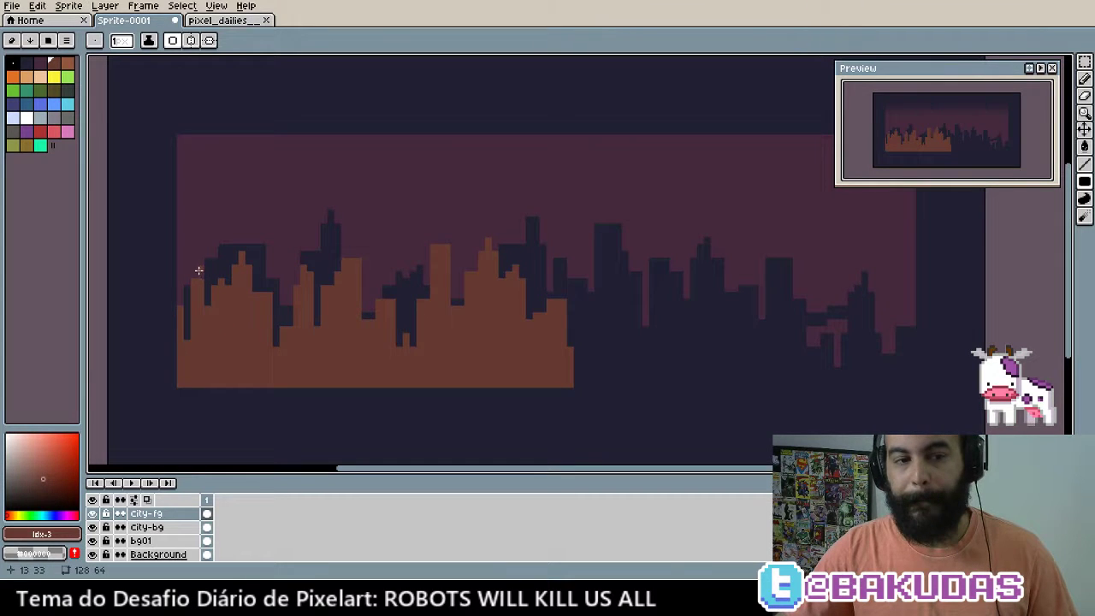
left_click_drag(202, 276, 190, 285)
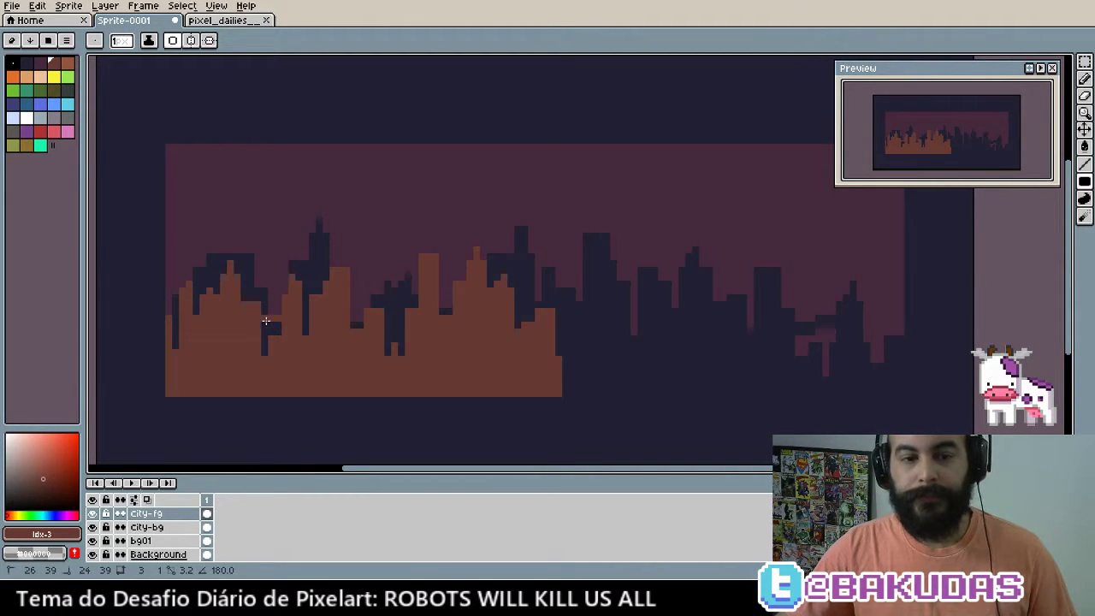
left_click_drag(265, 321, 262, 310)
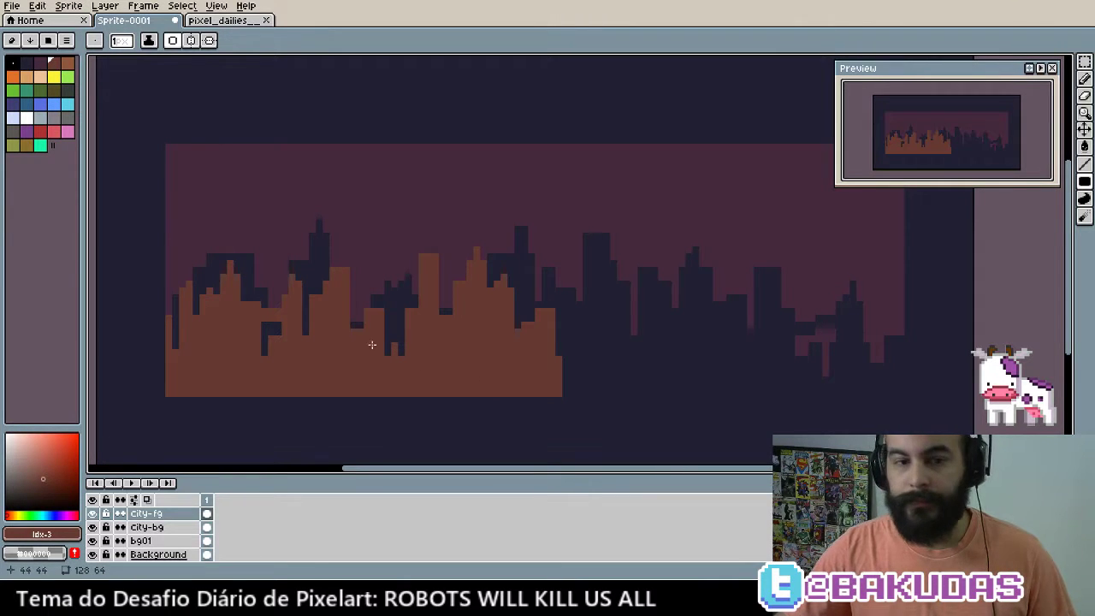
left_click_drag(547, 383, 531, 392)
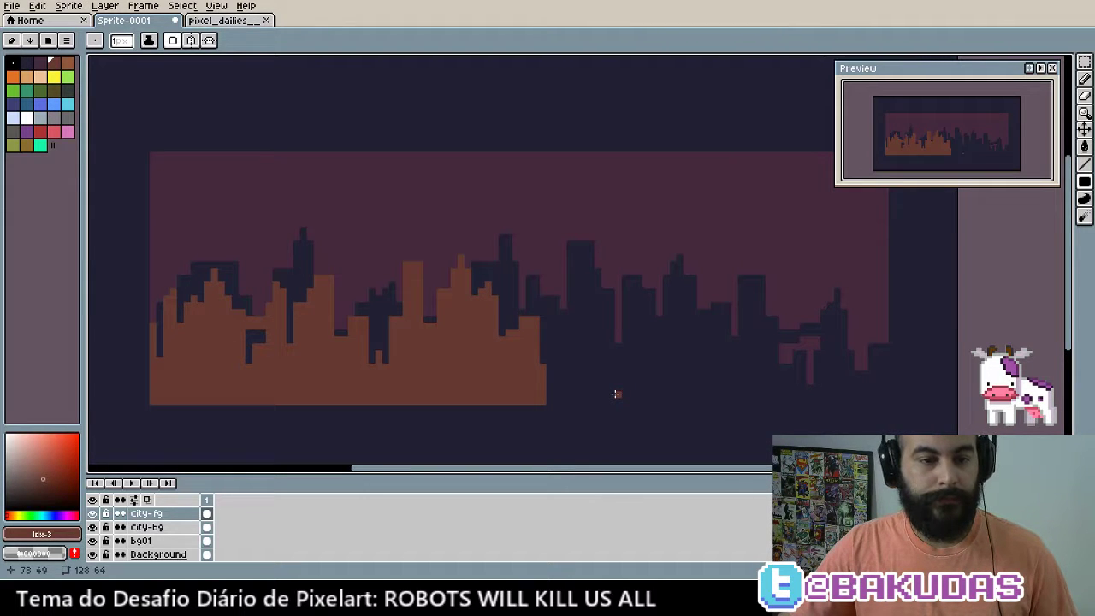
left_click_drag(551, 388, 513, 354)
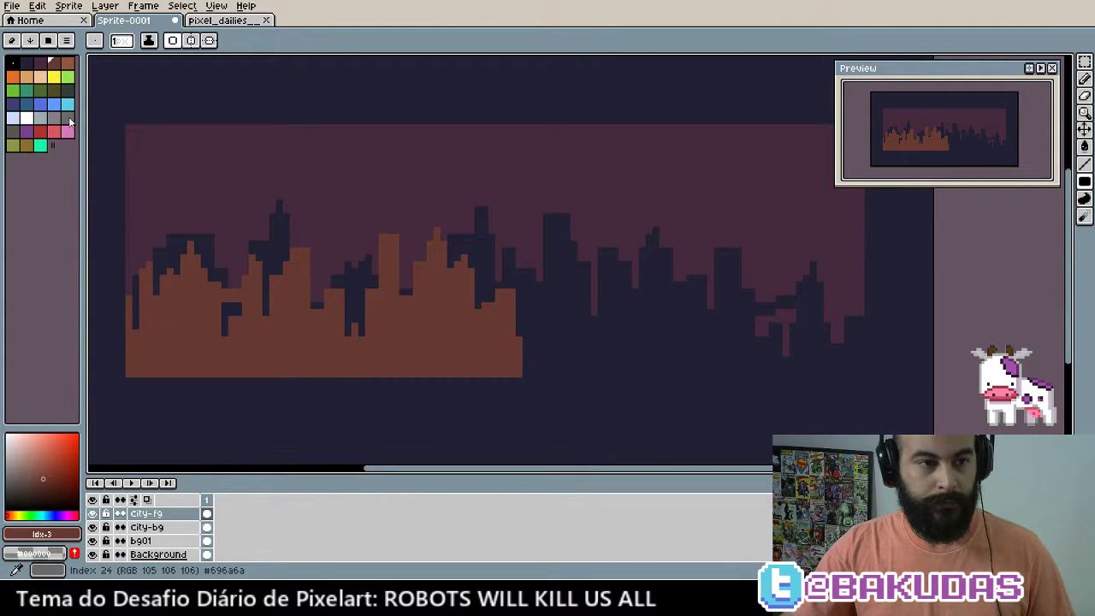
Block in four grey building rectangles along the bottom of the skyline
left_click(557, 361, "alt")
left_click_drag(483, 340, 516, 389)
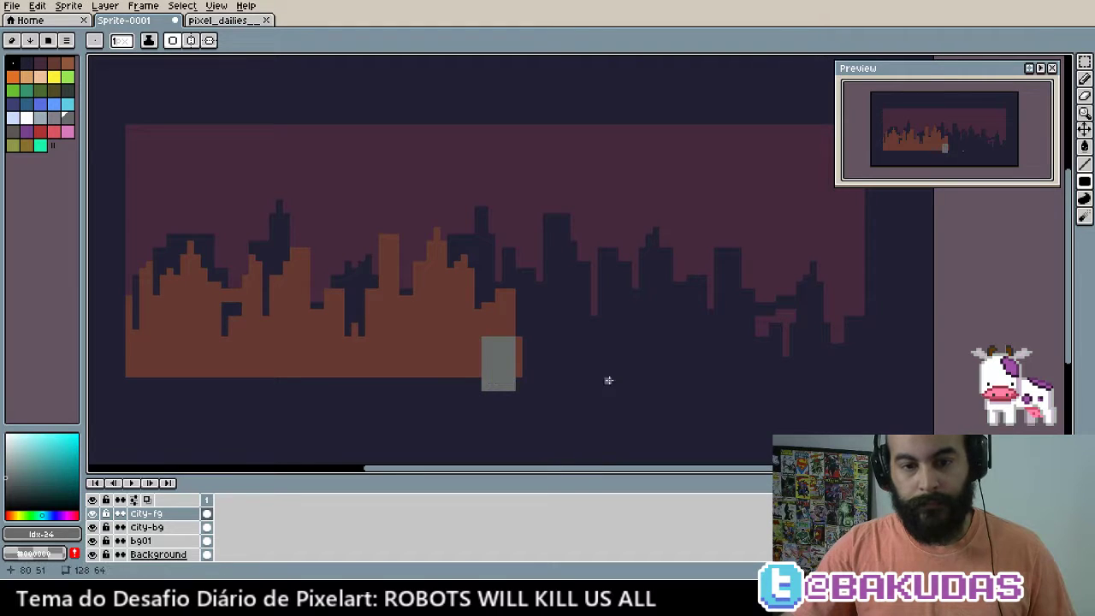
left_click_drag(598, 324, 658, 411)
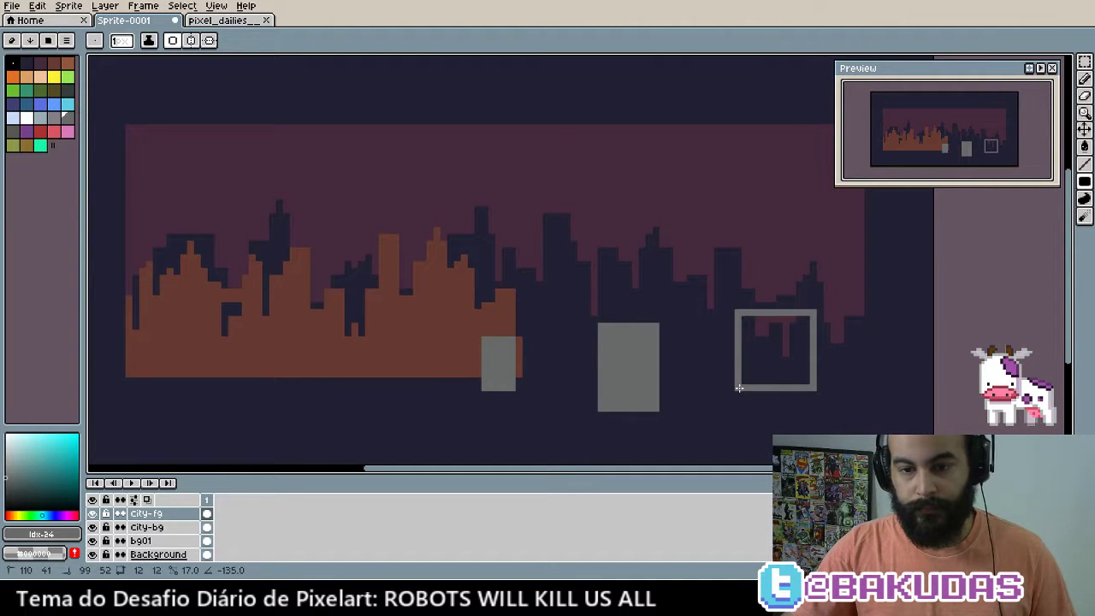
left_click_drag(820, 311, 734, 390)
scroll(543, 345, "up", 2)
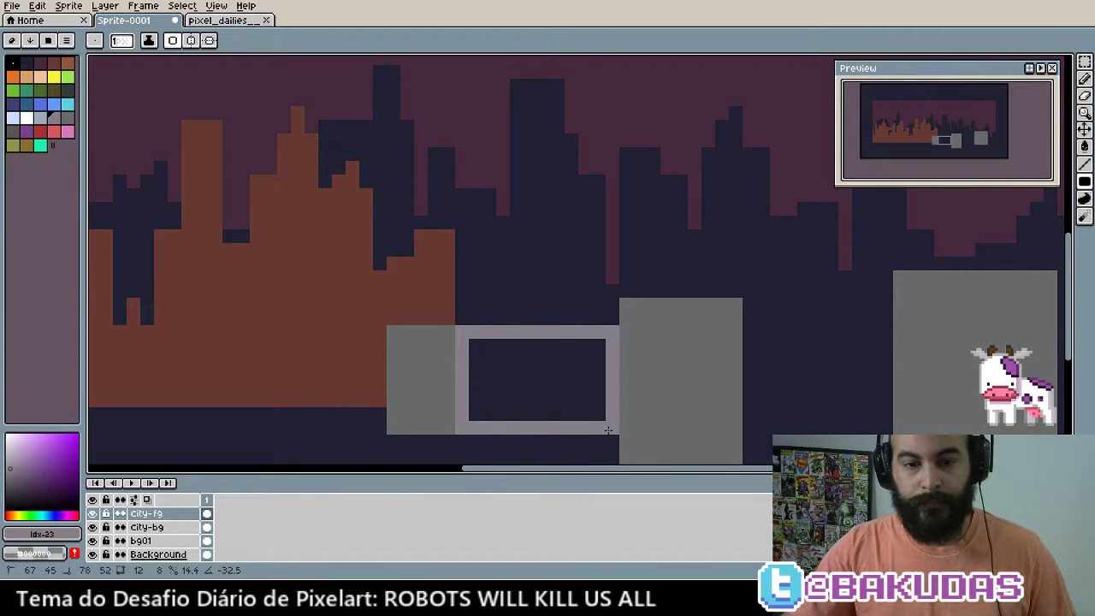
left_click_drag(456, 326, 618, 433)
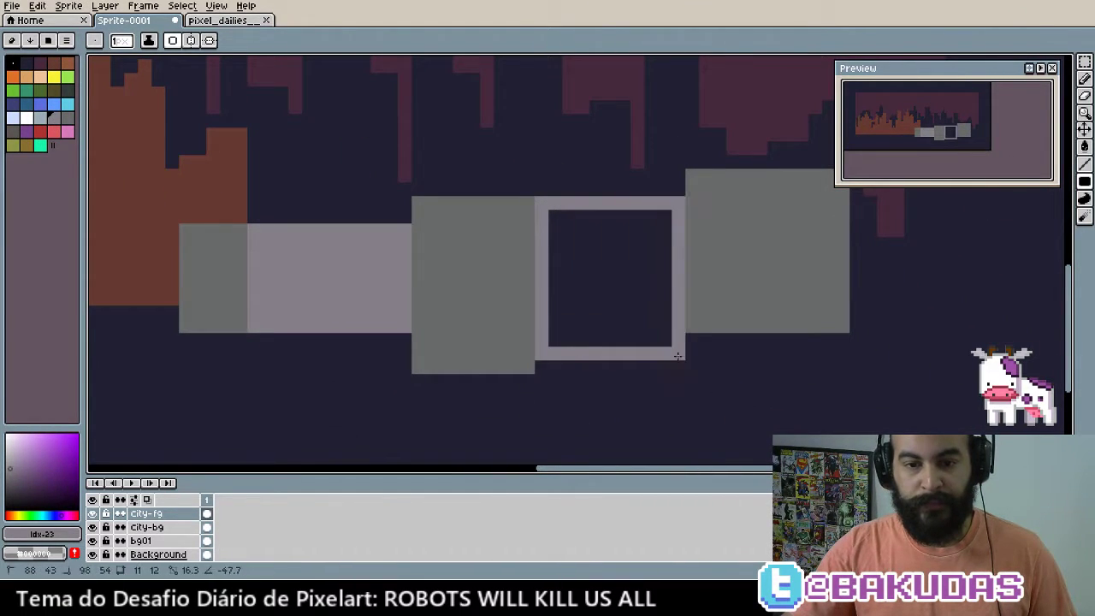
Add two light-grey building faces and a first pale blue window on the left building
left_click_drag(536, 197, 684, 372)
mouse_move(722, 230)
left_mouse_down()
mouse_move(928, 389)
mouse_move(857, 391)
left_mouse_up()
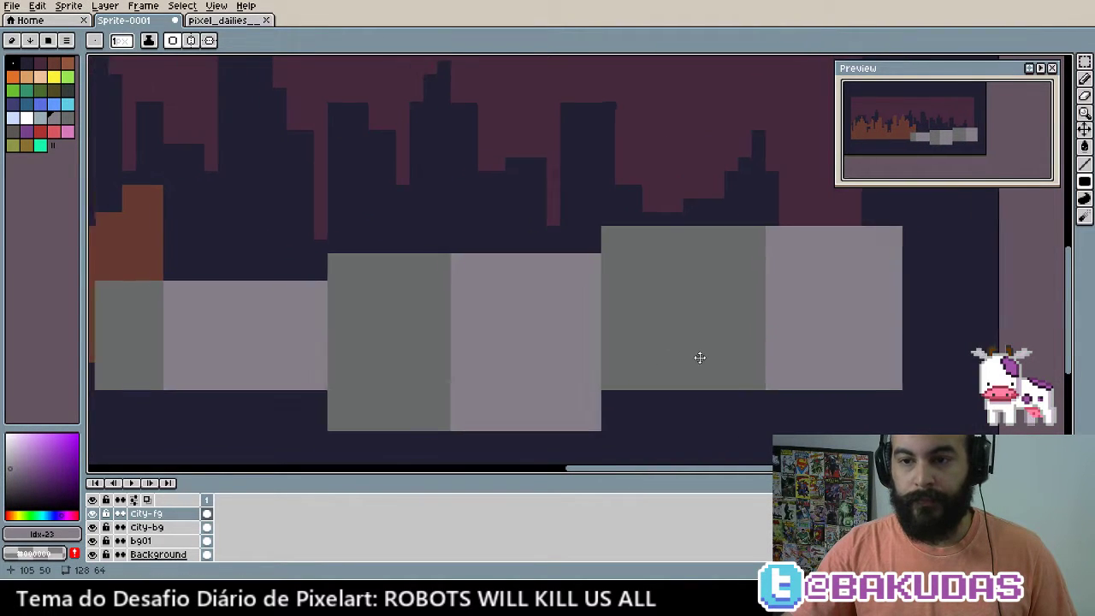
scroll(551, 356, "down", 1)
scroll(428, 362, "up", 1)
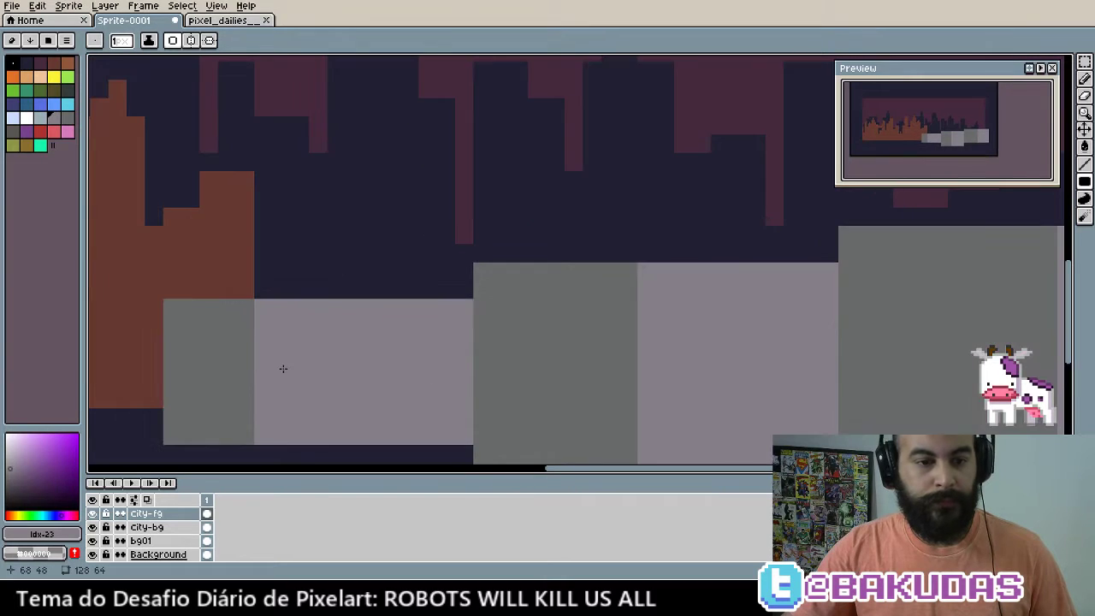
scroll(438, 333, "up", 1)
scroll(438, 334, "down", 1)
key("9")
mouse_move(444, 293)
left_mouse_down()
mouse_move(496, 339)
mouse_move(499, 328)
mouse_move(573, 328)
left_mouse_up()
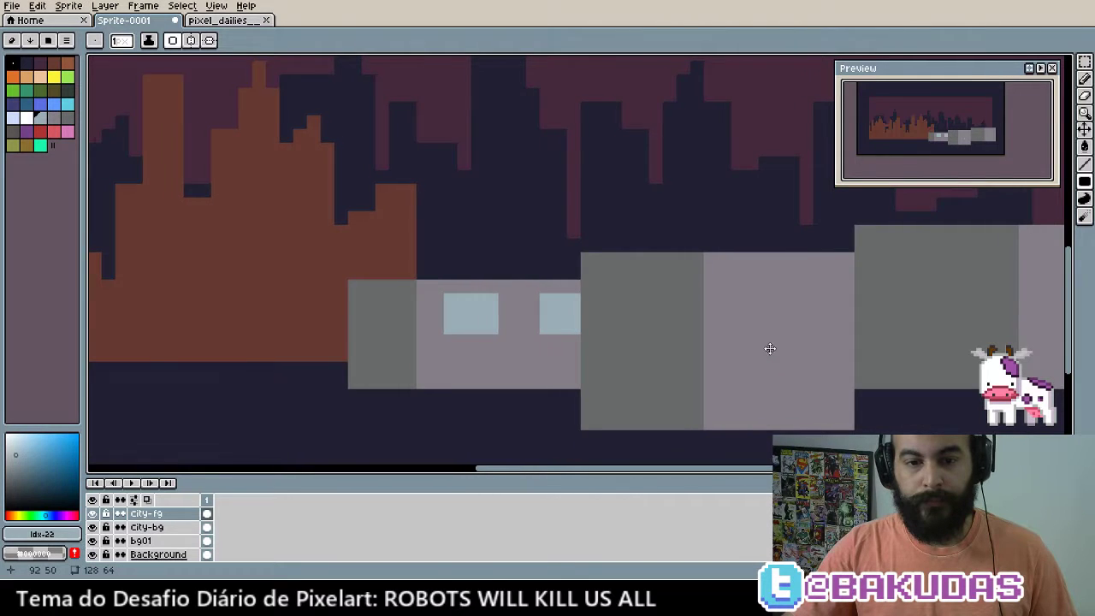
Draw four pale blue windows in two rows on the middle building, undoing two misplaced ones
scroll(765, 345, "right", 3)
left_click_drag(555, 285, 635, 323)
left_click_drag(690, 284, 664, 322)
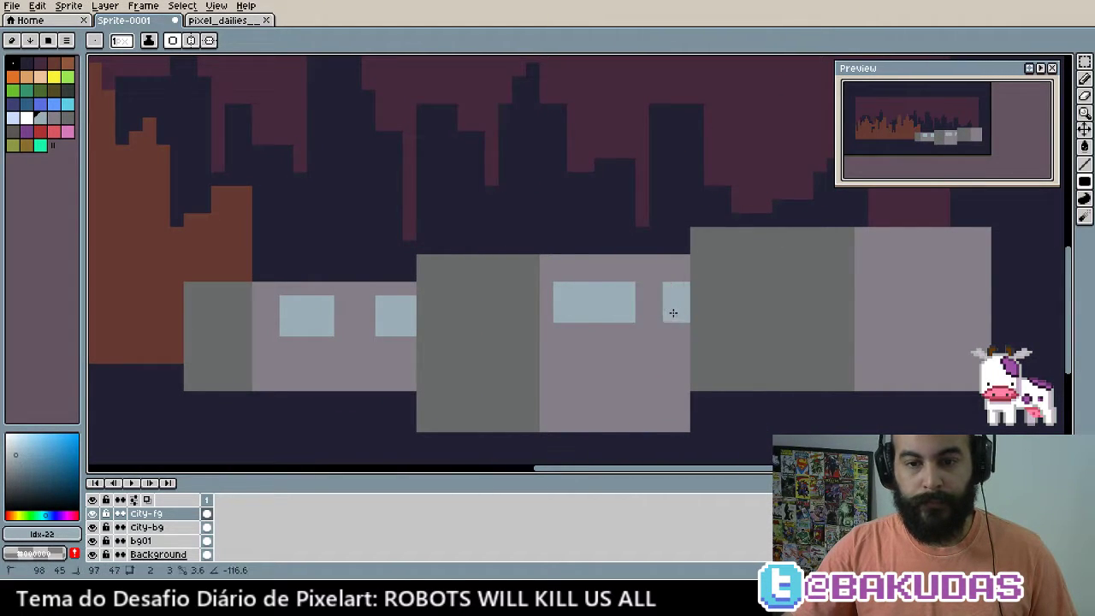
key("ctrl+z")
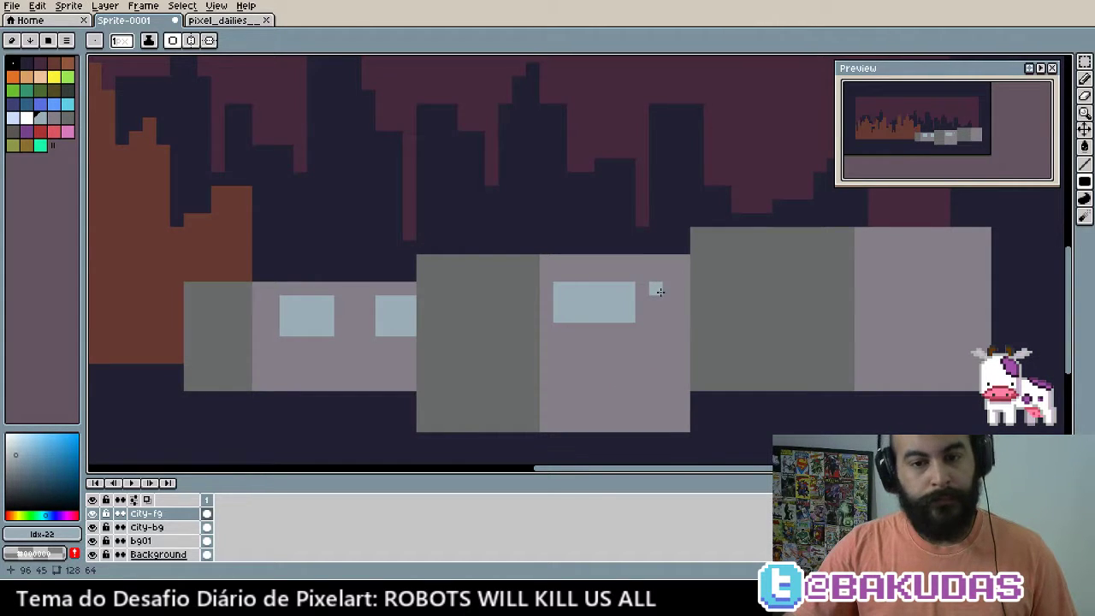
key("ctrl+z")
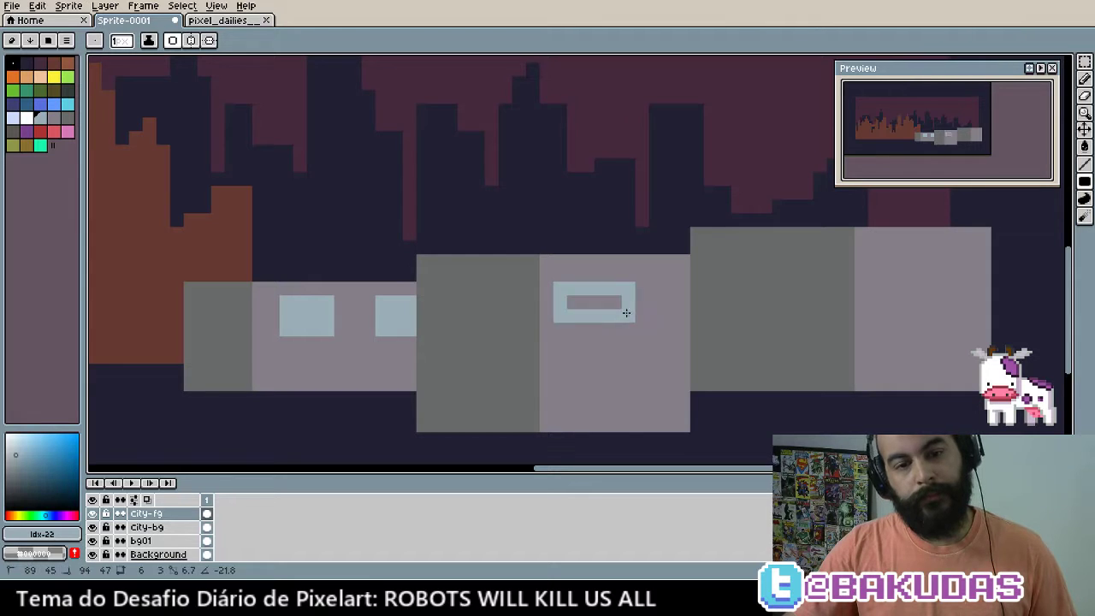
mouse_move(560, 291)
left_mouse_down()
mouse_move(613, 317)
mouse_move(682, 316)
left_mouse_up()
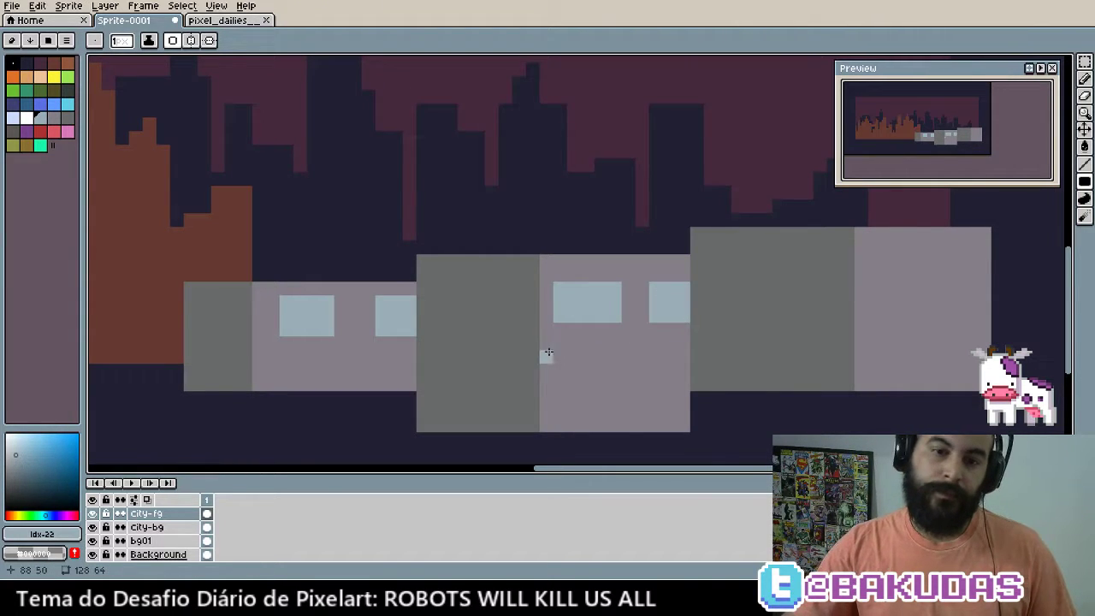
mouse_move(558, 354)
left_mouse_down()
mouse_move(613, 379)
mouse_move(682, 384)
left_mouse_up()
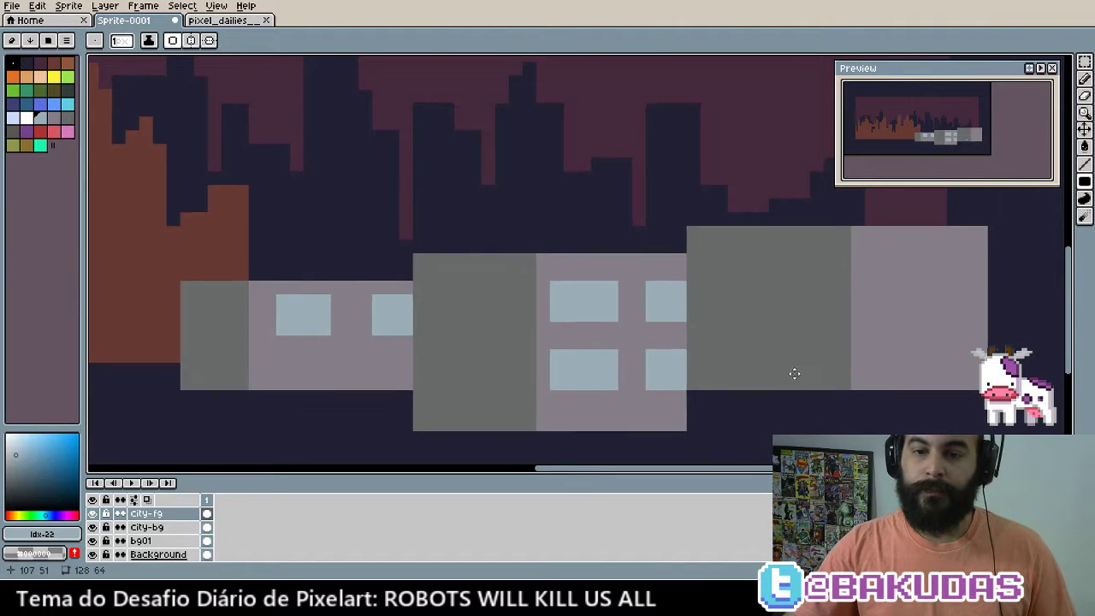
left_click_drag(822, 367, 701, 389)
scroll(734, 379, "down", 1)
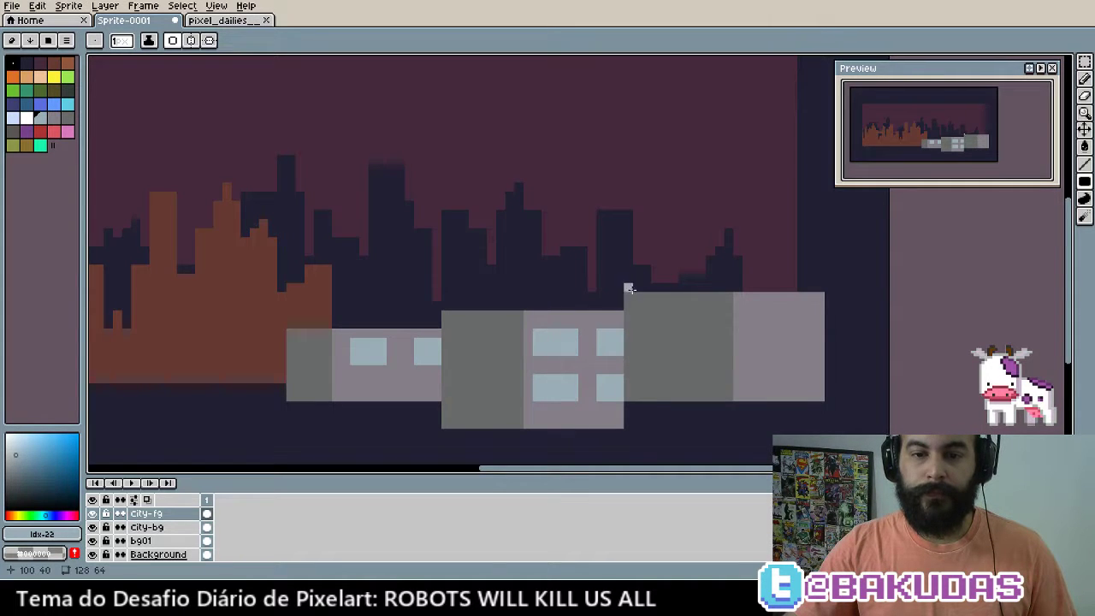
Paint dark vertical strips to separate the left, middle and right buildings
left_click_drag(629, 289, 633, 400)
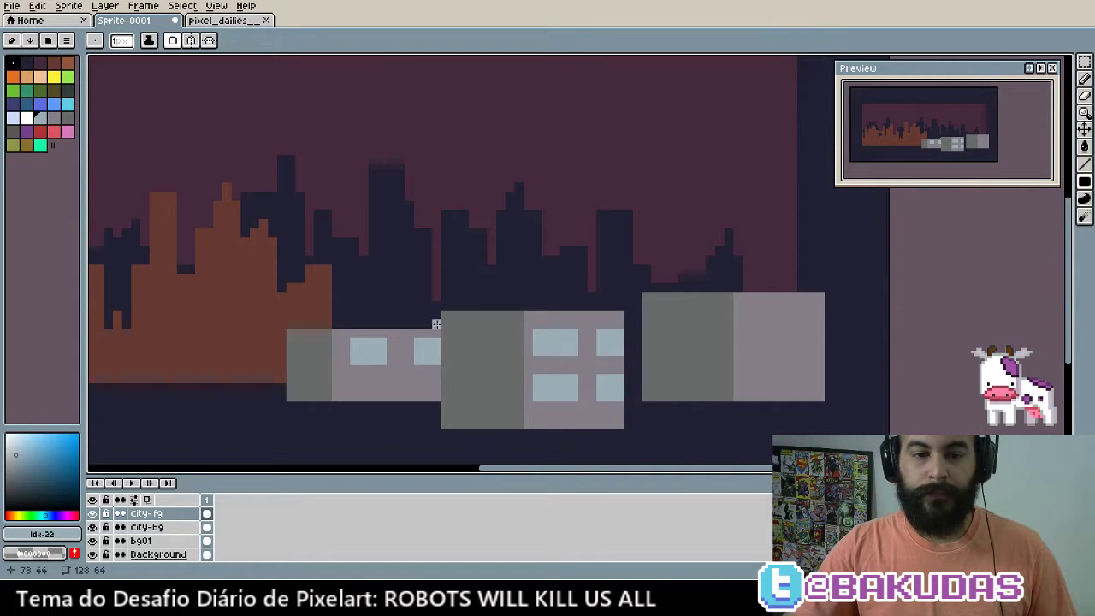
left_click_drag(447, 320, 452, 428)
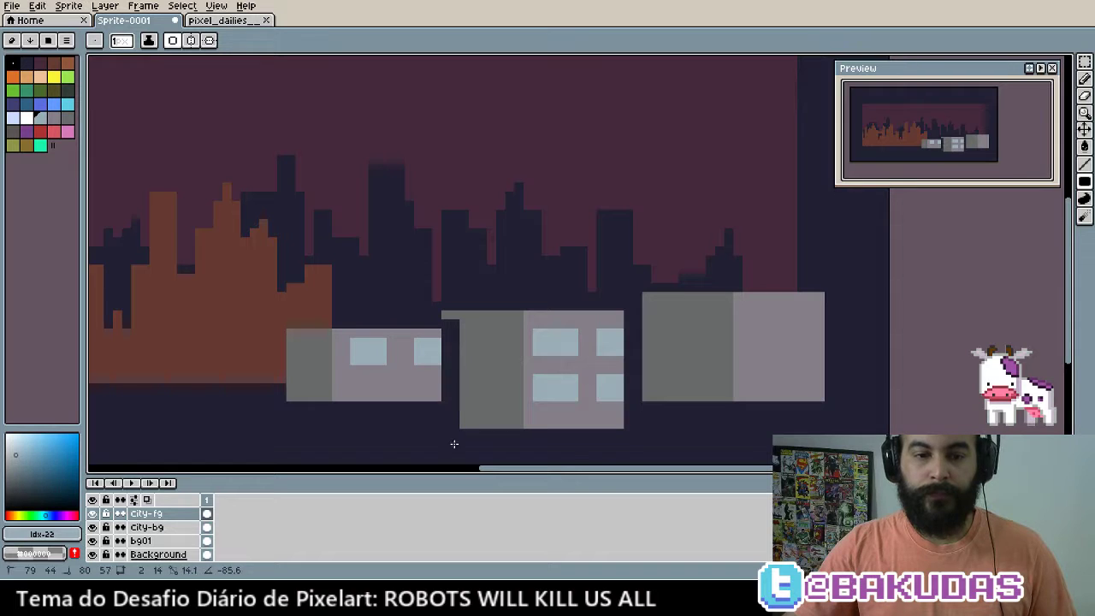
left_click_drag(448, 338, 453, 303)
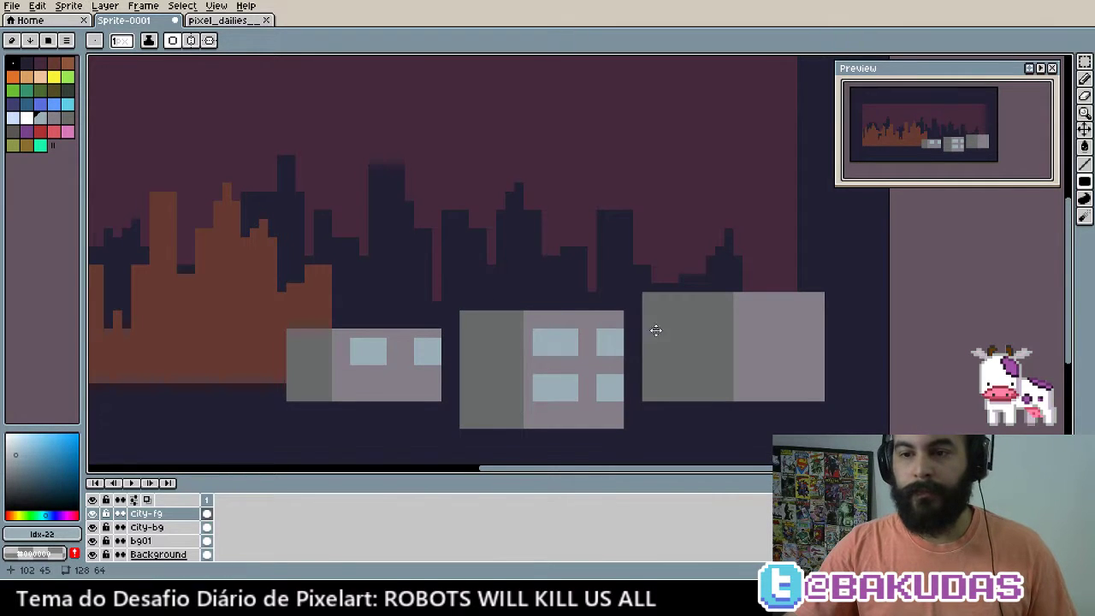
Add upper and lower pale blue windows to the right building
scroll(603, 336, "right", 2)
mouse_move(670, 318)
left_mouse_down()
mouse_move(684, 338)
mouse_move(700, 325)
mouse_move(742, 339)
left_mouse_up()
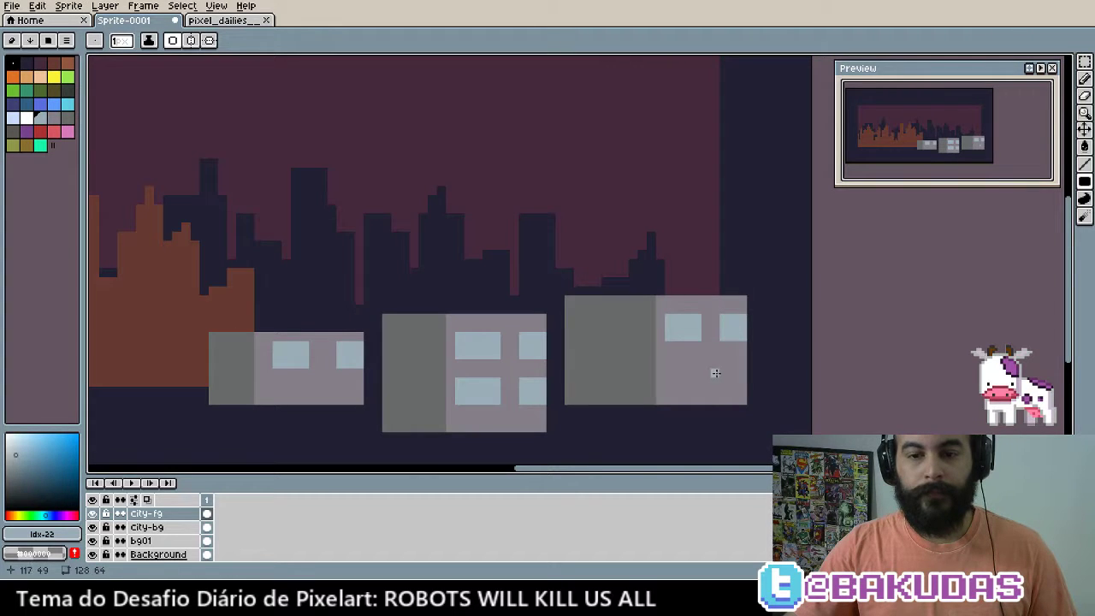
left_click_drag(667, 361, 743, 376)
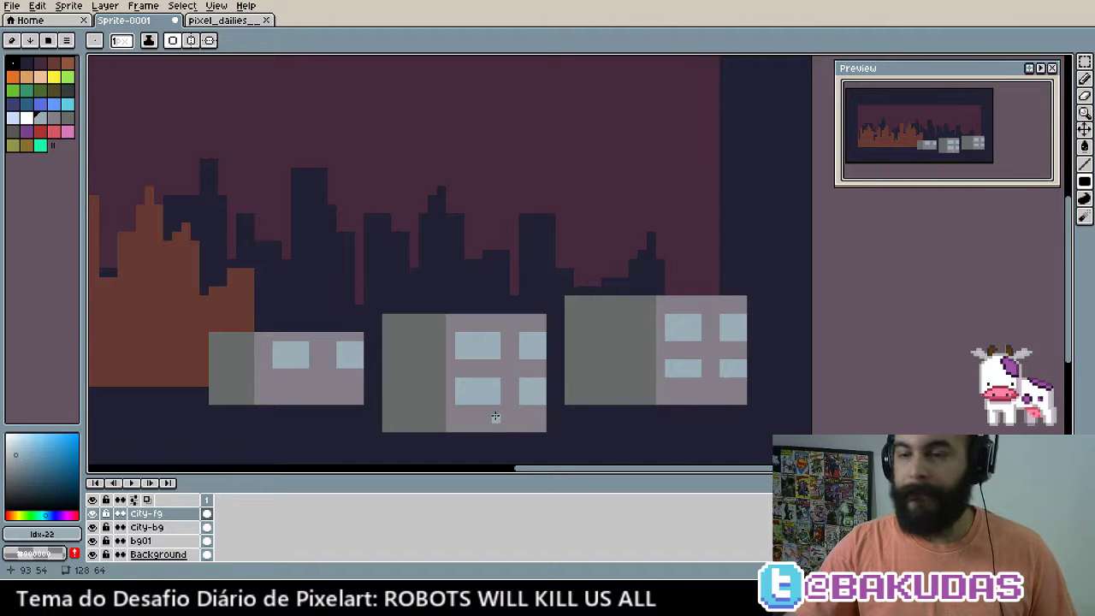
Draw small pale blue windows along the base of the left, middle and right buildings
mouse_move(518, 406)
left_mouse_down()
mouse_move(508, 371)
mouse_move(582, 384)
left_mouse_up()
left_click_drag(755, 365, 780, 351)
left_click_drag(364, 354, 395, 348)
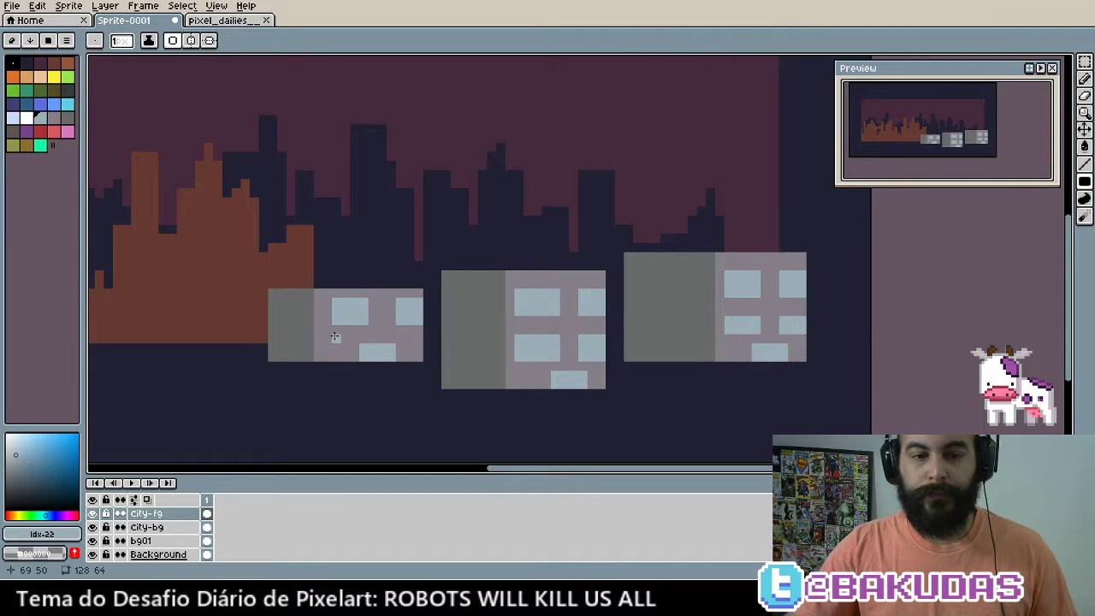
left_click_drag(326, 349, 332, 357)
left_click_drag(414, 351, 419, 355)
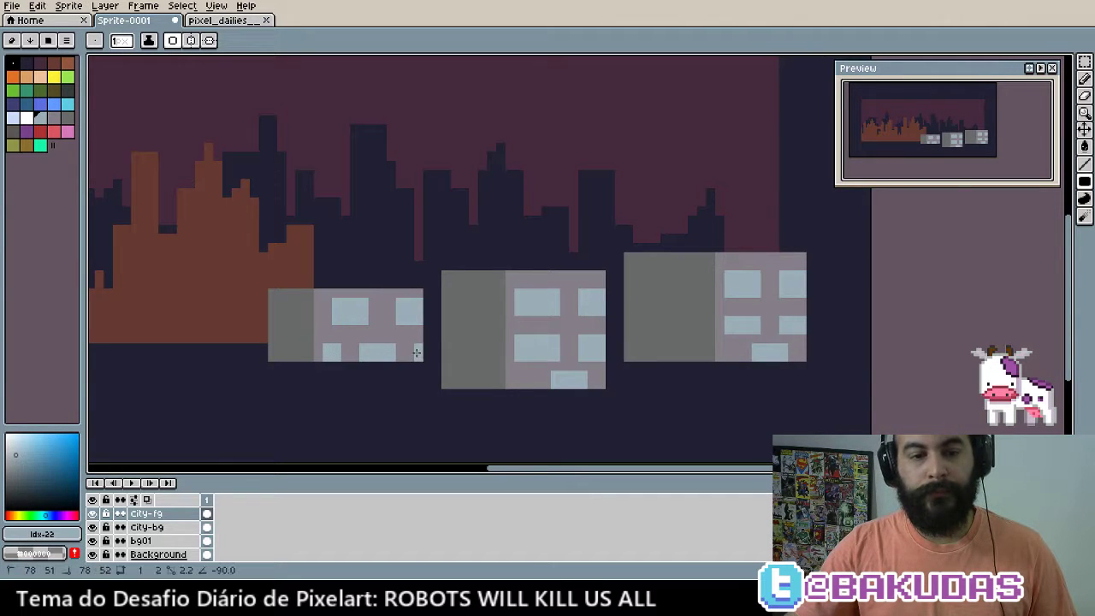
left_click_drag(516, 376, 601, 385)
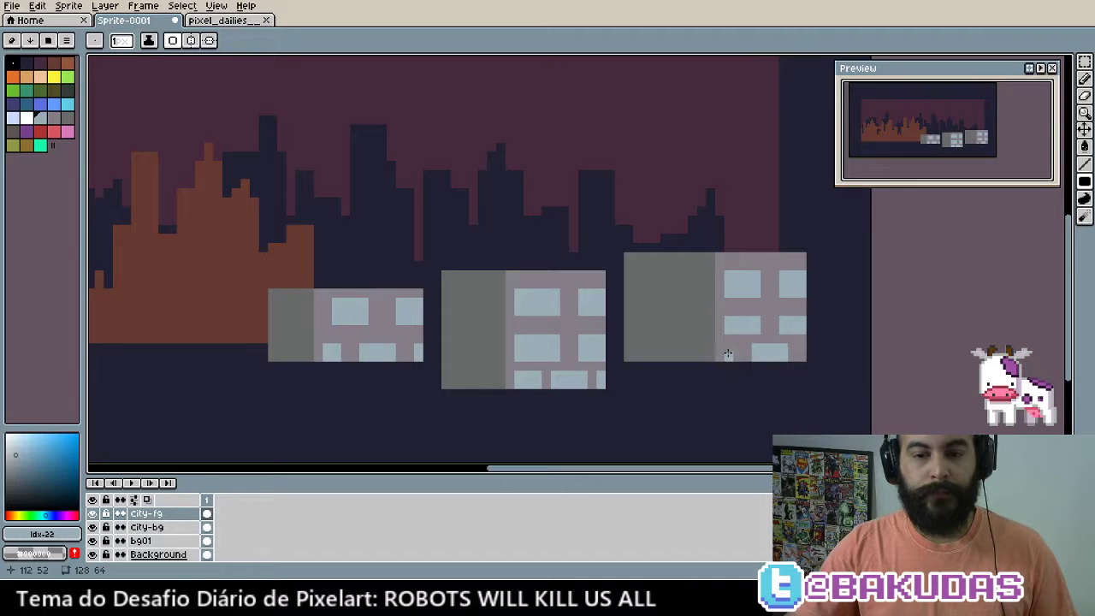
left_click_drag(728, 354, 734, 357)
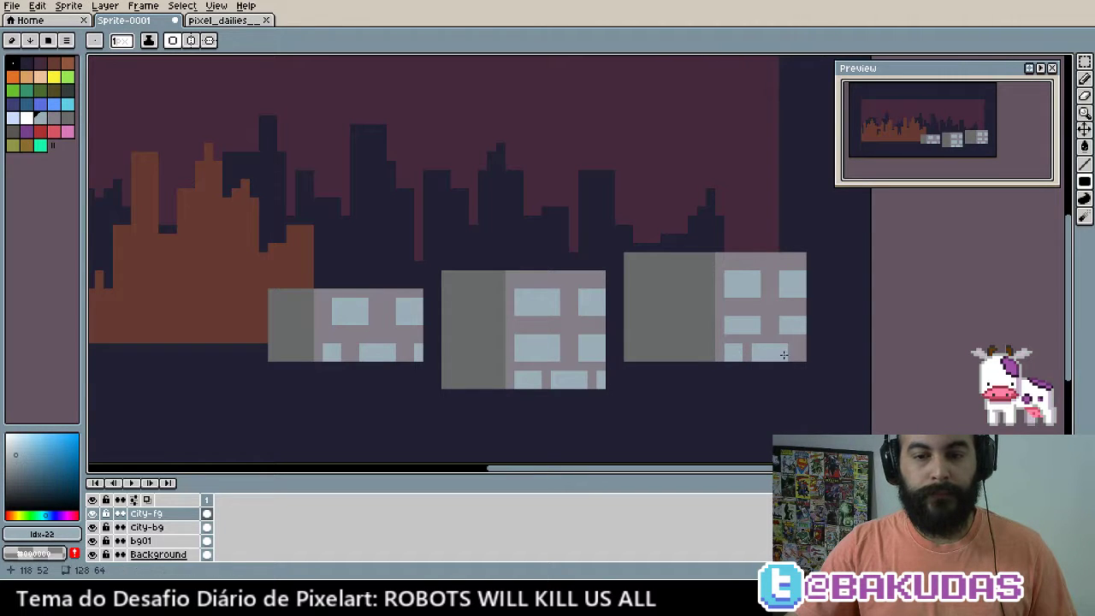
left_click_drag(801, 356, 737, 404)
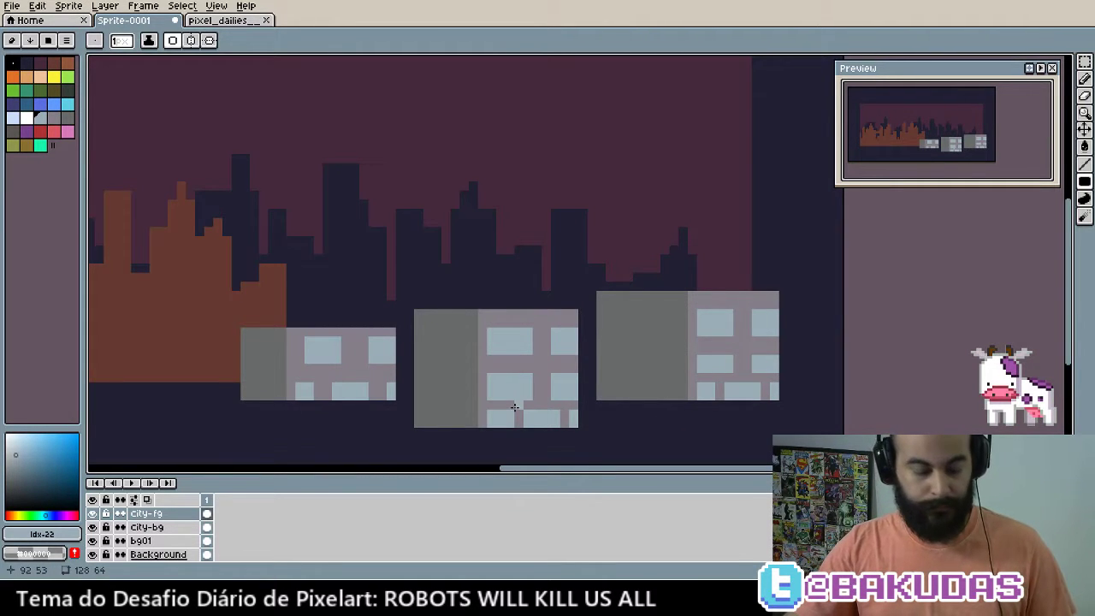
Magic-wand select the middle building's four windows and nudge them upward
key("m")
key("w")
left_click(560, 385)
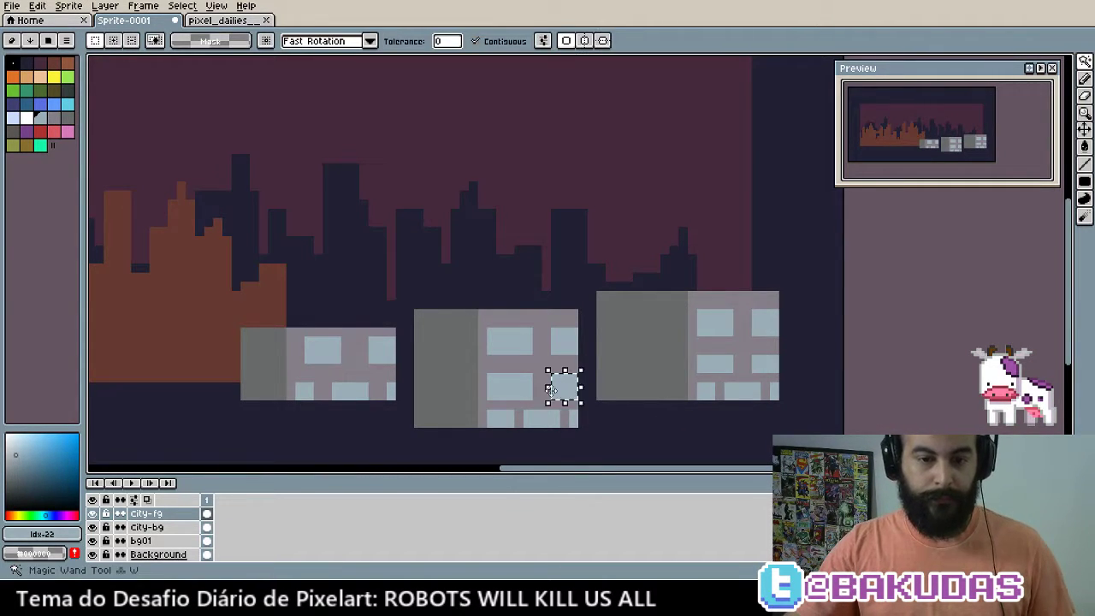
left_click(519, 387, "shift")
left_click(510, 341, "shift")
left_click(564, 335, "shift")
key("ctrl+t")
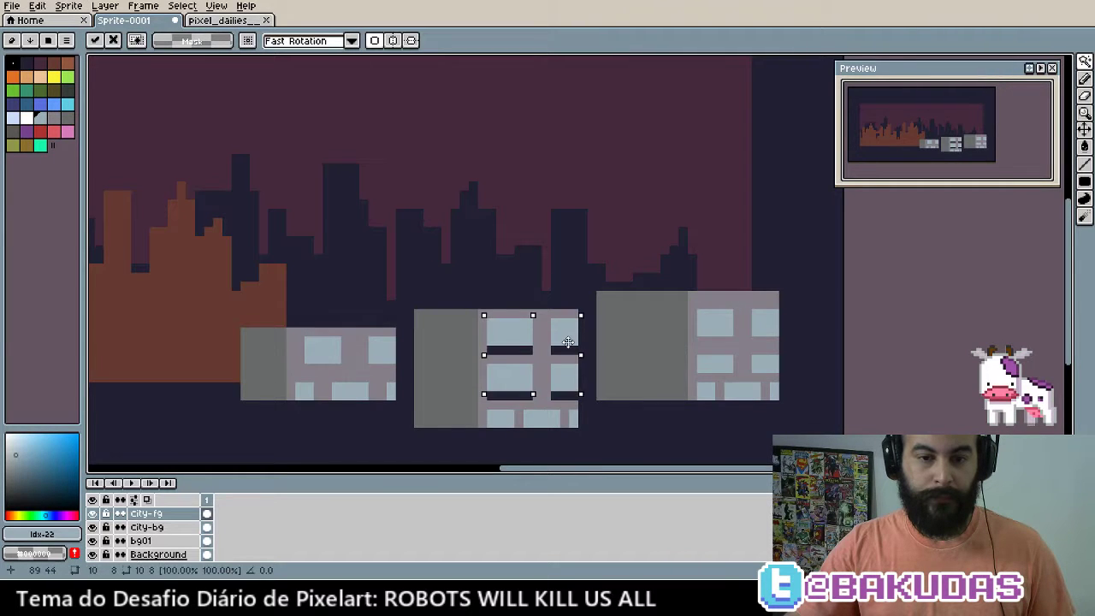
key("Return")
left_click(765, 322)
Select the right building's four windows and shift them up slightly
left_click(714, 322, "shift")
left_click(765, 363, "shift")
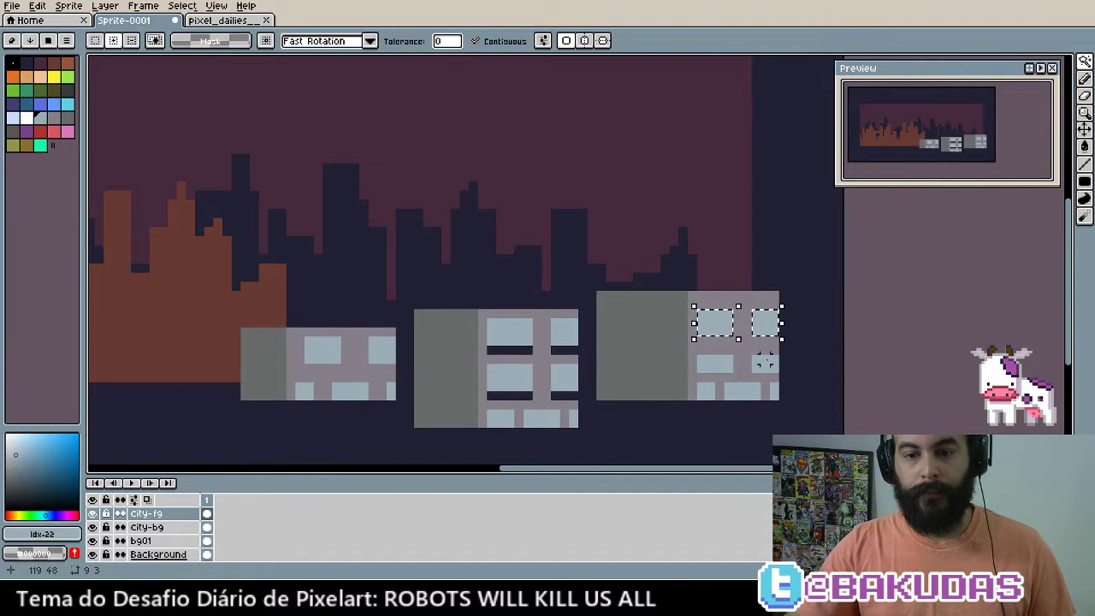
left_click(718, 364, "shift")
key("ctrl+t")
left_click_drag(711, 318, 707, 310)
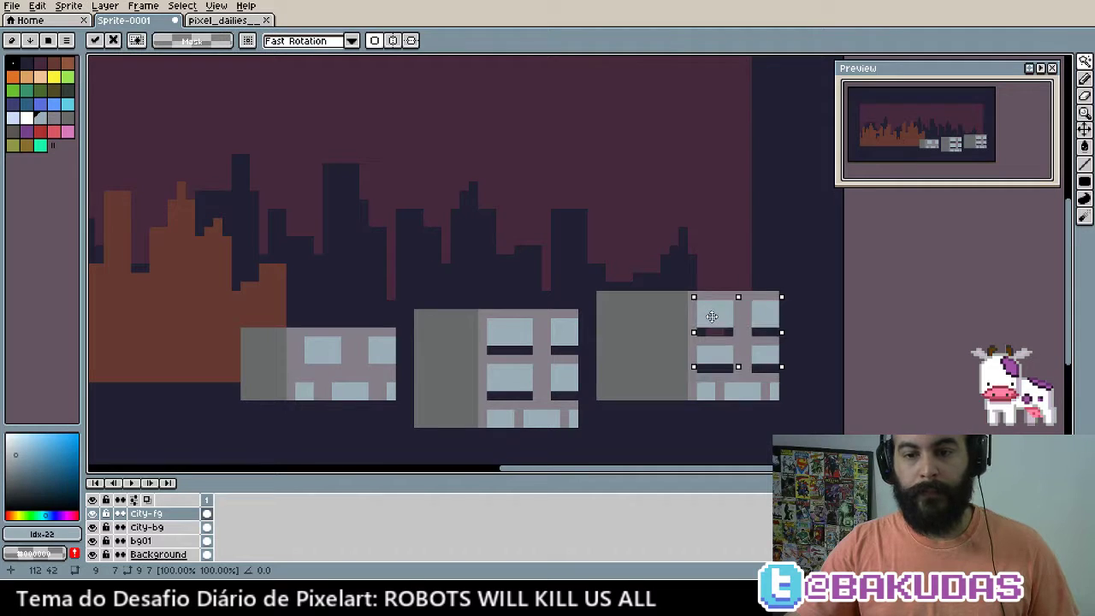
key("Return")
Paint over the dark bars beneath the windows with the pale wall colour
key("i")
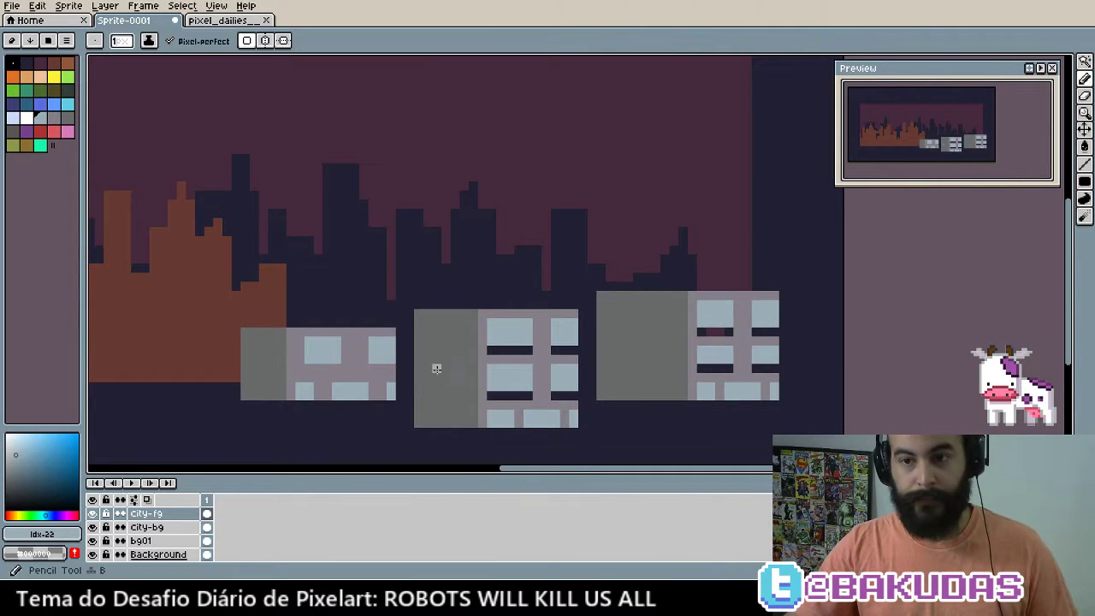
scroll(515, 342, "up", 5)
key("b")
scroll(496, 332, "down", 1)
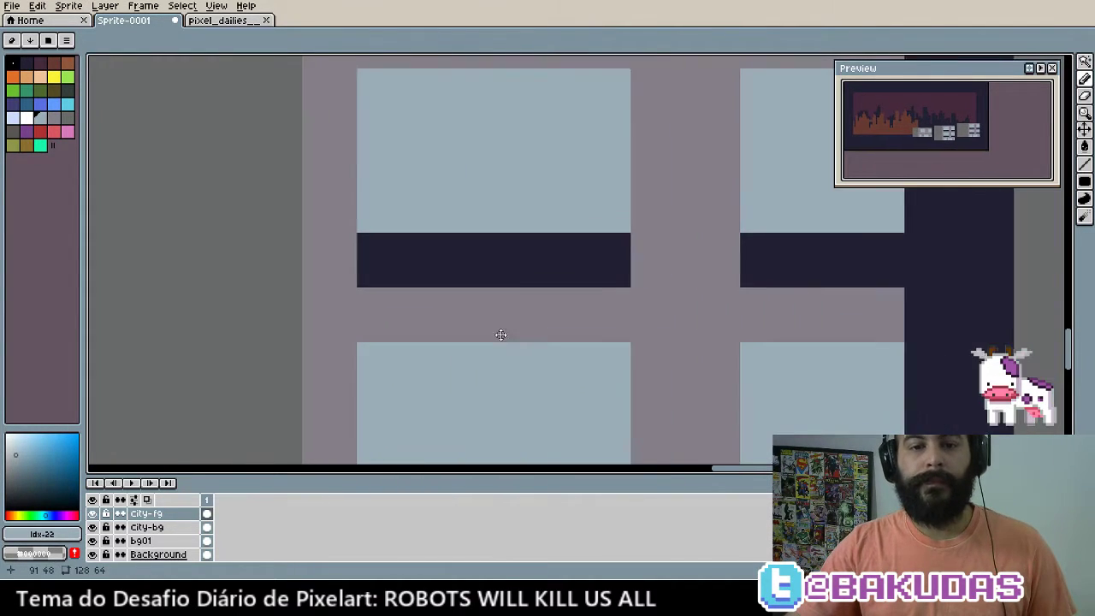
scroll(487, 322, "down", 1)
scroll(486, 322, "down", 1)
scroll(487, 323, "down", 1)
key("w")
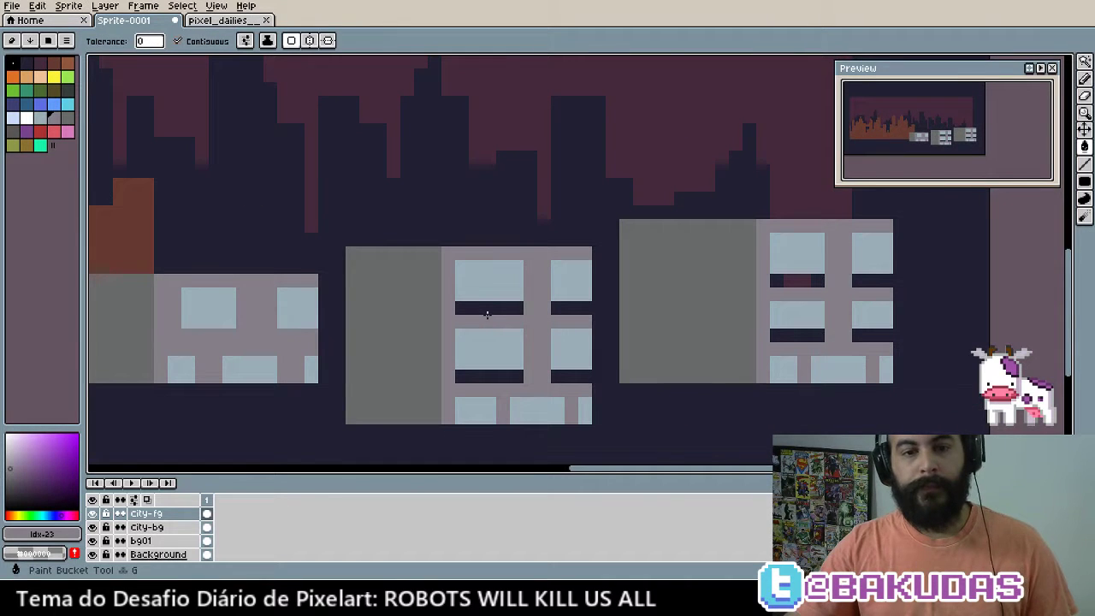
key("b")
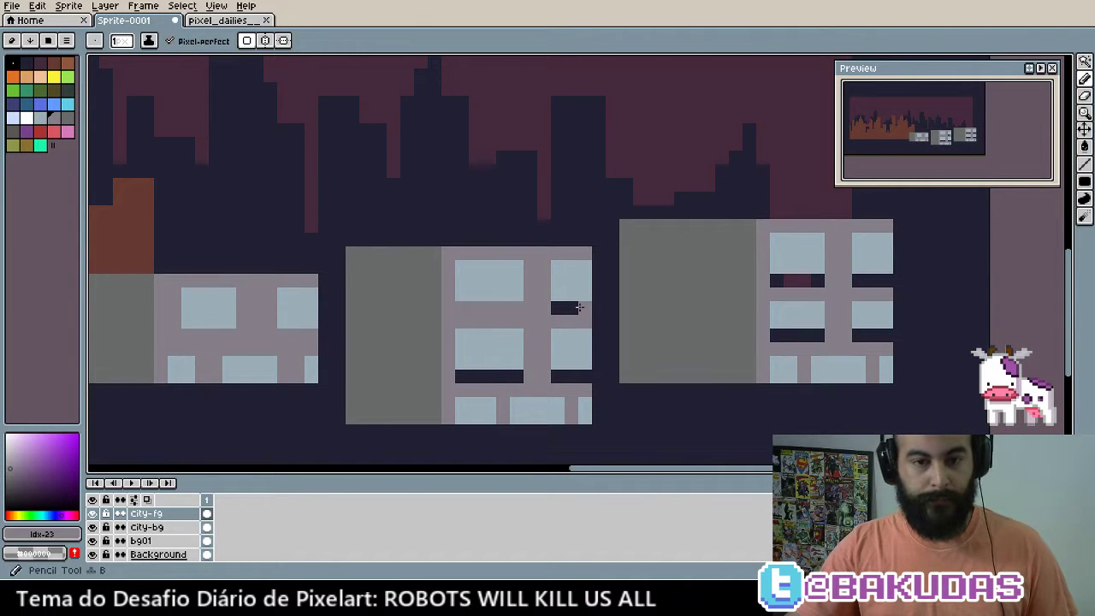
left_click_drag(578, 309, 561, 325)
left_click_drag(584, 364, 551, 374)
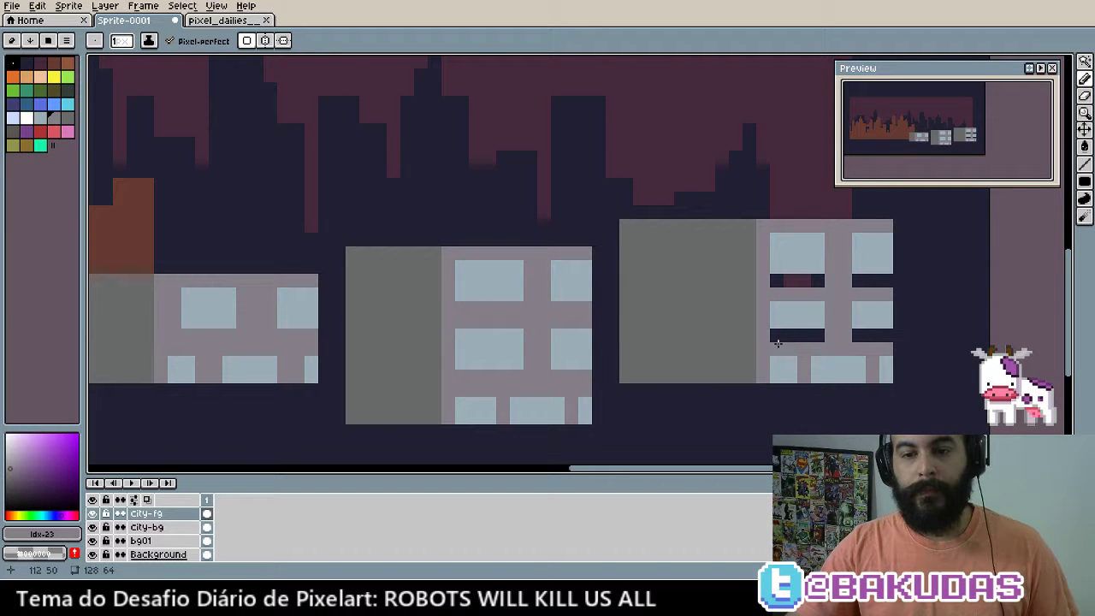
left_click_drag(821, 281, 810, 286)
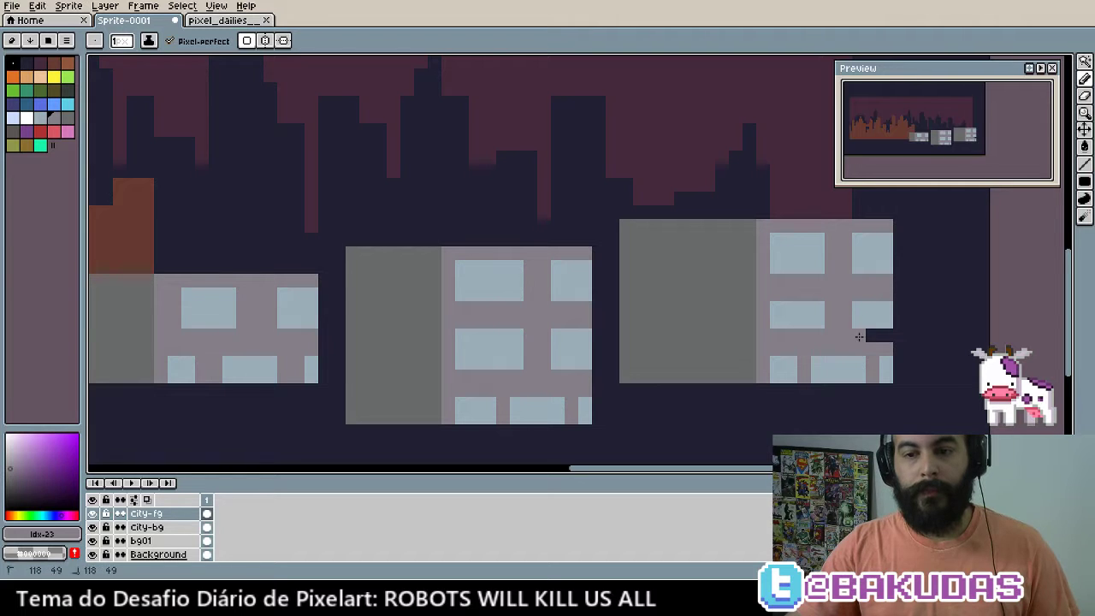
scroll(491, 347, "down", 2)
Undo the latest rectangles, then redo to restore the grey building blocks
scroll(623, 360, "down", 1)
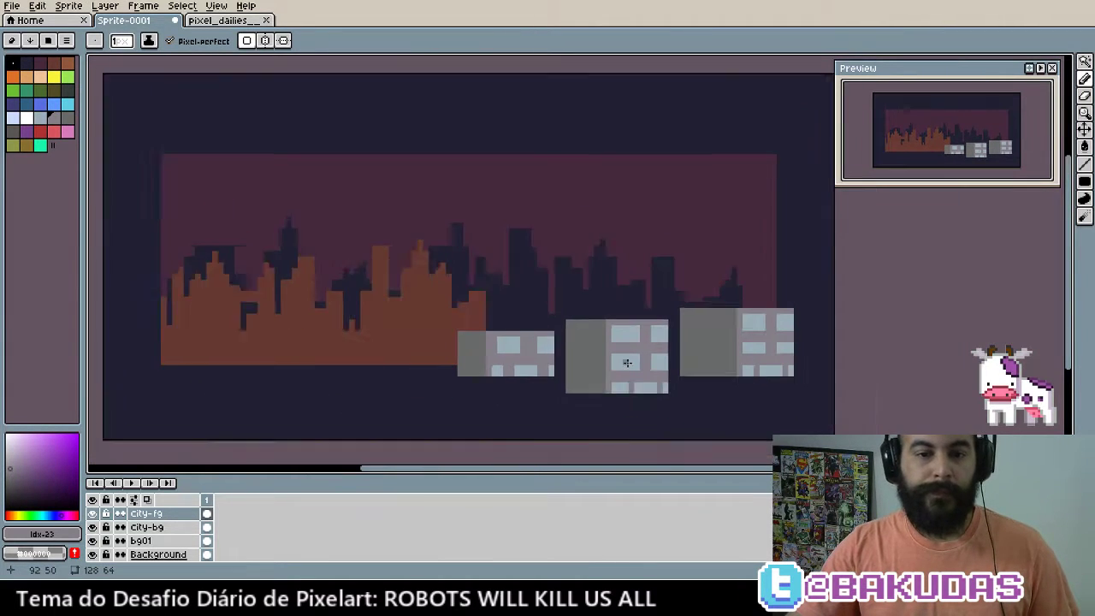
scroll(623, 360, "down", 1)
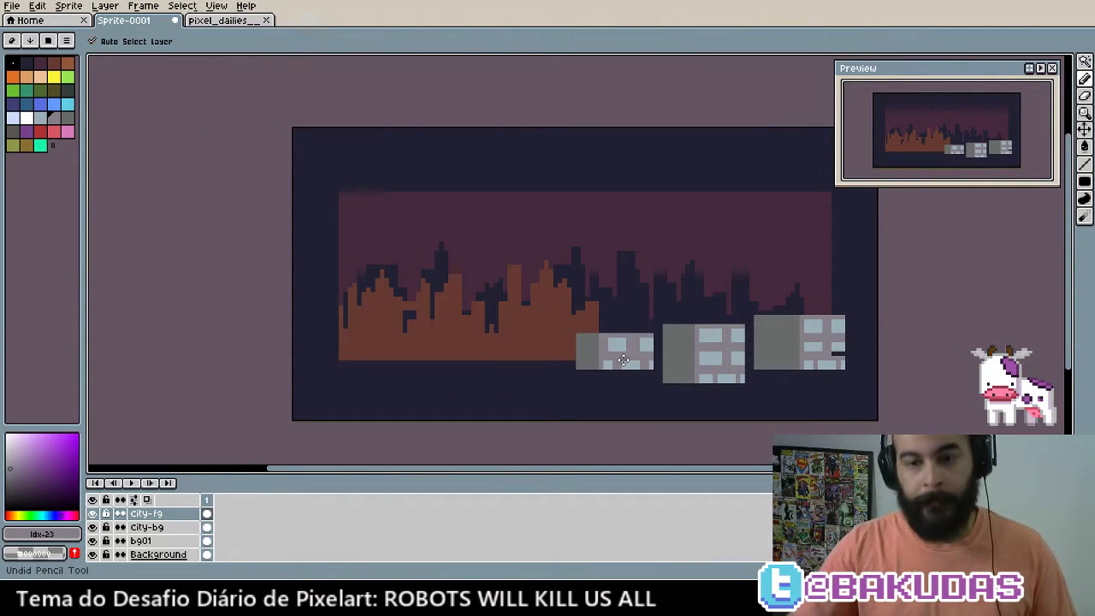
key("ctrl+z")
key("ctrl+z")
key("ctrl+z")
key("ctrl+z")
key("ctrl+z")
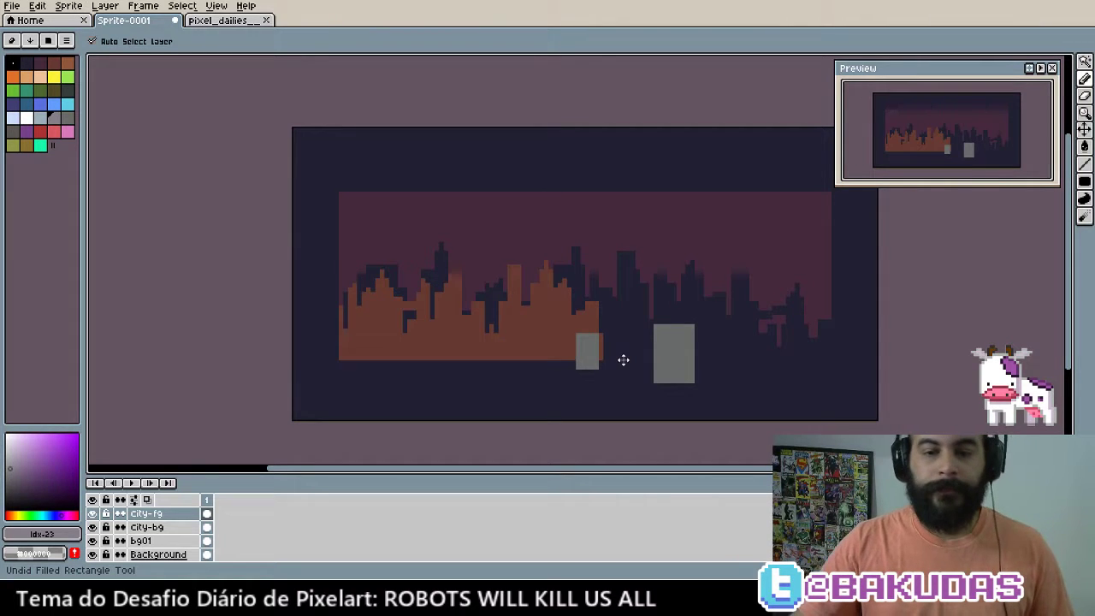
scroll(644, 346, "up", 1)
scroll(682, 347, "up", 1)
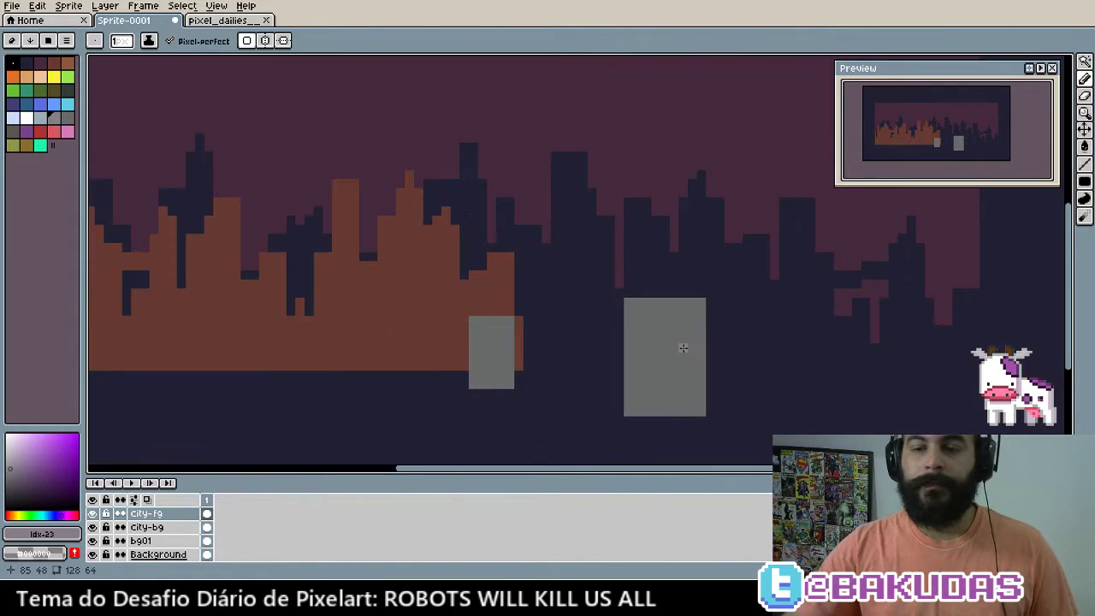
key("ctrl+y")
key("ctrl+y")
key("ctrl+y")
key("ctrl+y")
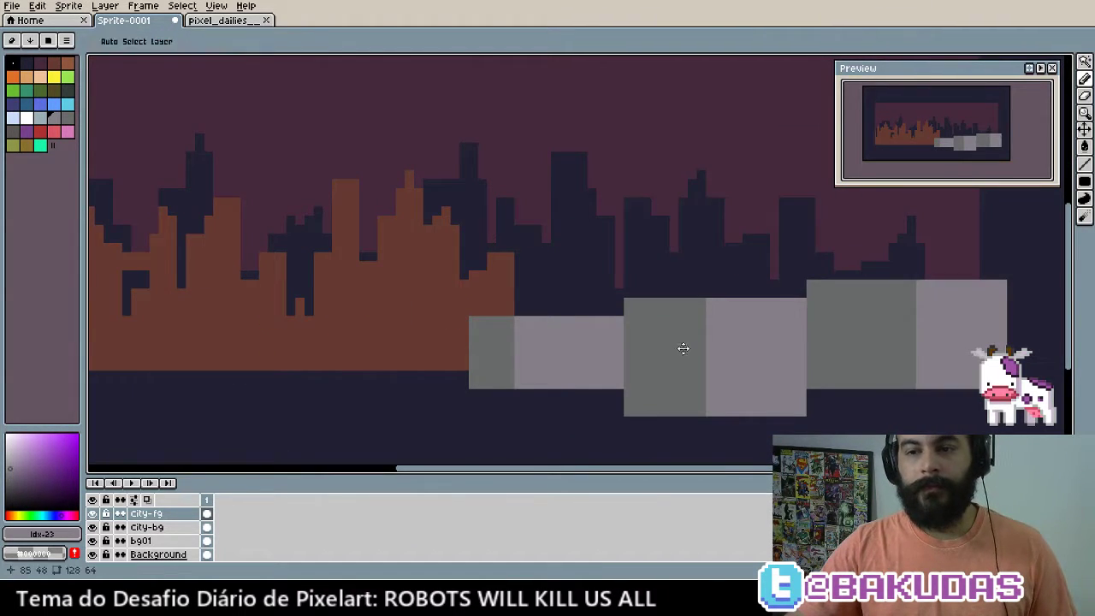
left_click_drag(672, 360, 858, 375)
scroll(787, 364, "down", 1)
scroll(778, 361, "up", 1)
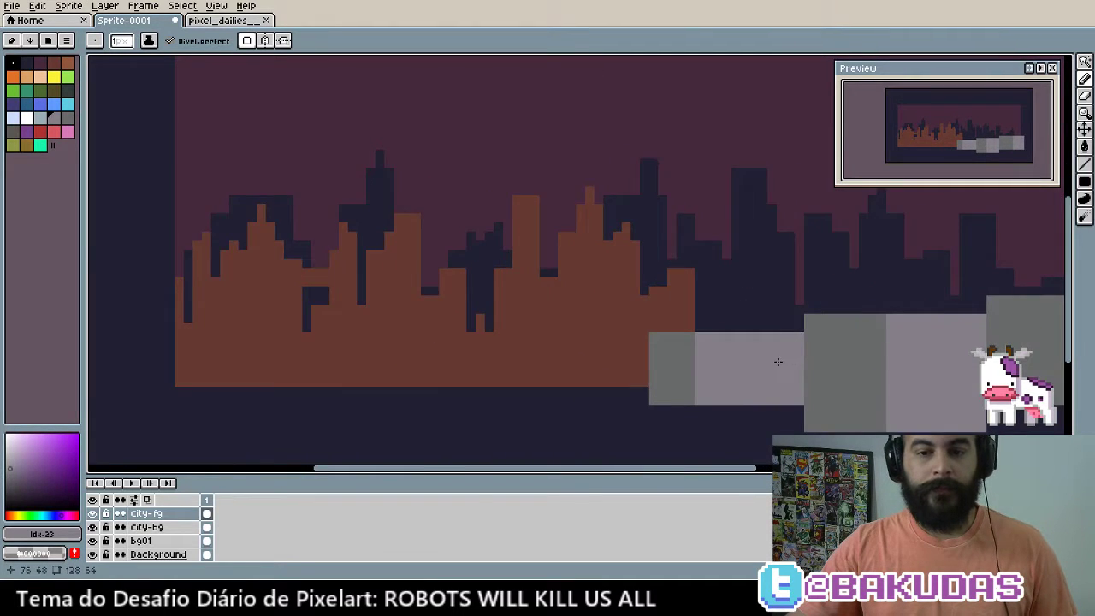
scroll(684, 350, "up", 1)
Eyedrop the dark grey and draw a tall dark grey block atop the left building
key("i")
left_click(603, 313)
key("b")
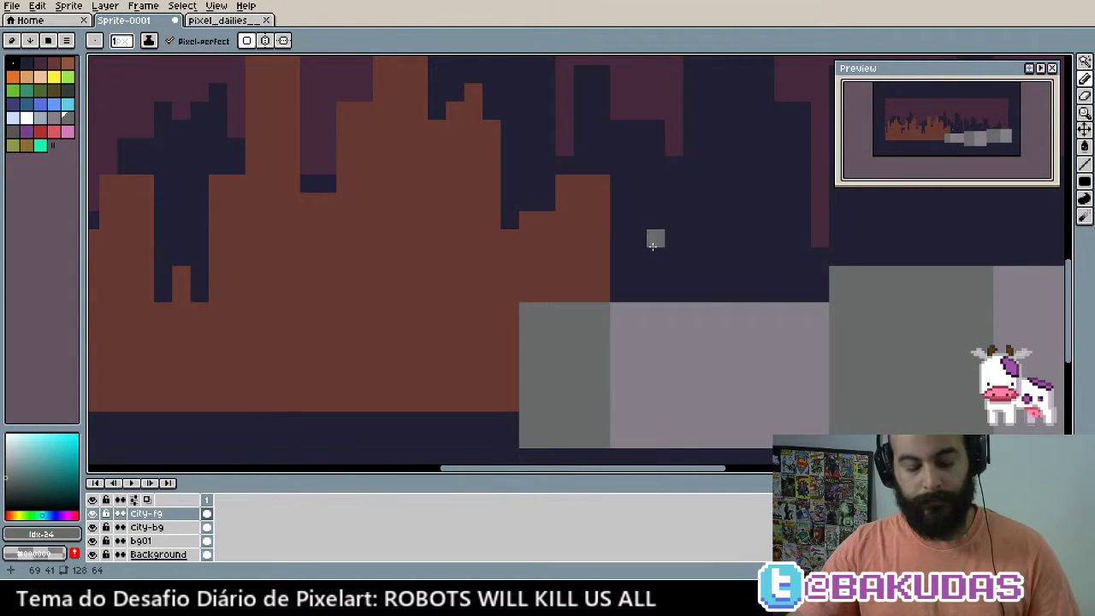
left_click_drag(655, 237, 635, 269)
left_click_drag(638, 204, 658, 296)
key("ctrl+z")
key("ctrl+z")
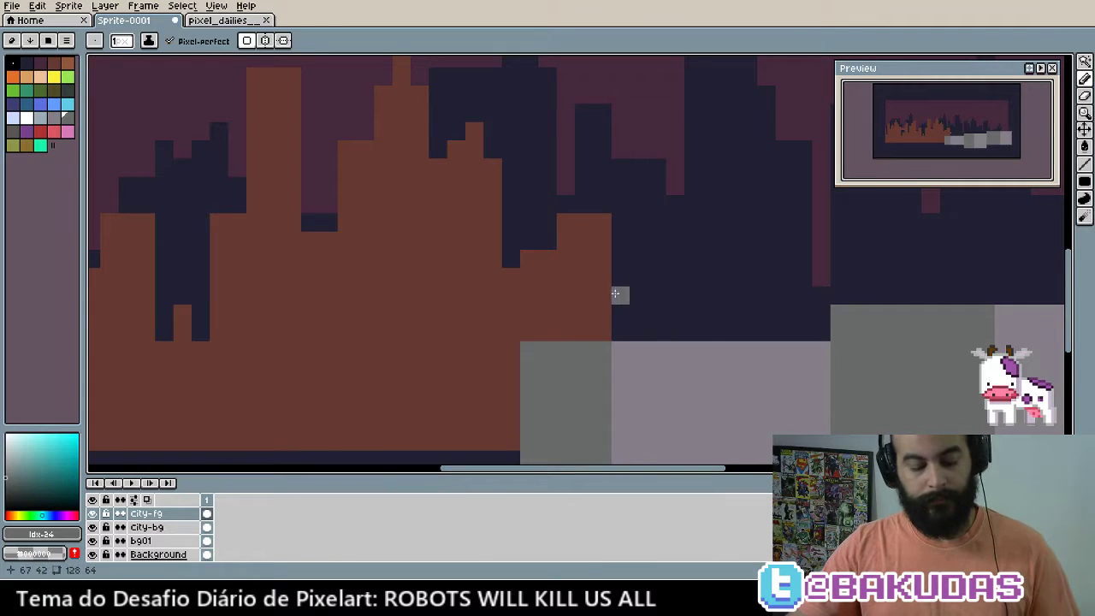
key("u")
left_click_drag(584, 204, 655, 323)
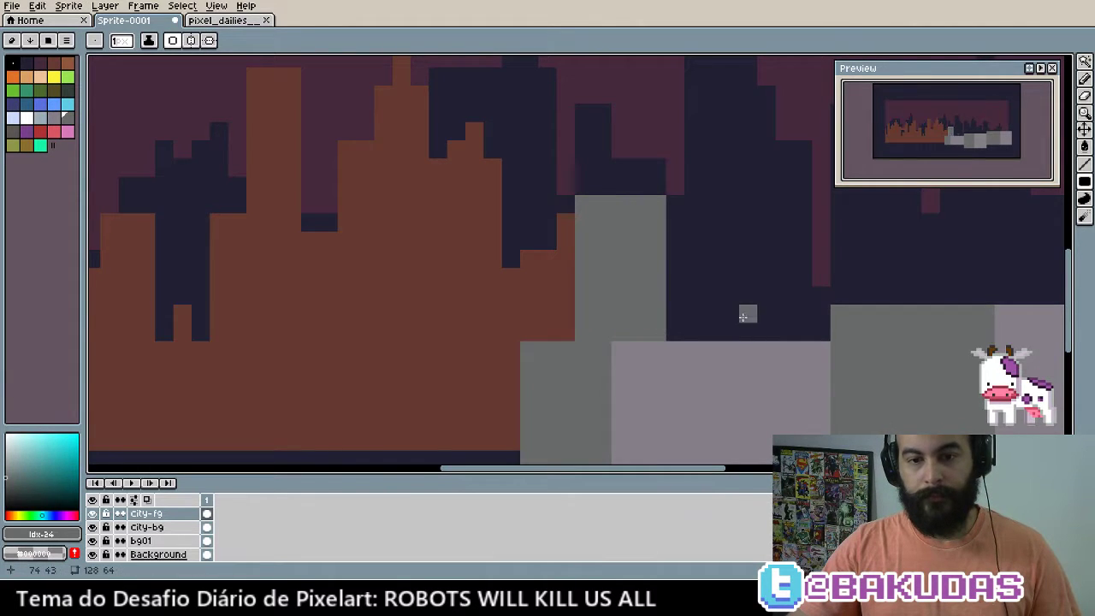
scroll(735, 321, "down", 1)
Eyedrop the light grey and add its lit side beside the tall block
key("i")
left_click(699, 366)
key("u")
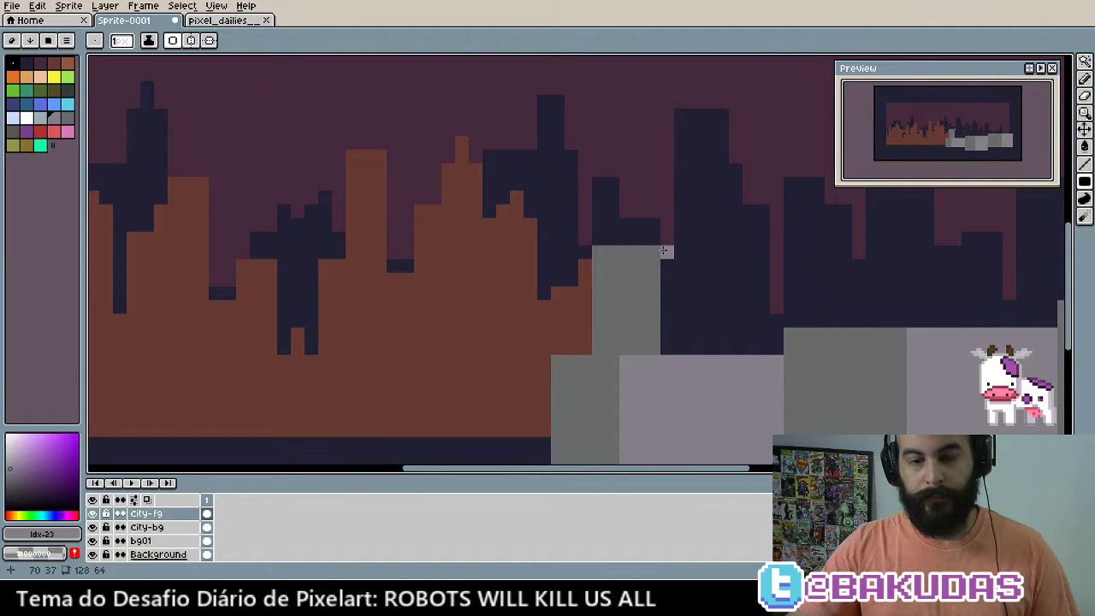
left_click_drag(663, 250, 782, 353)
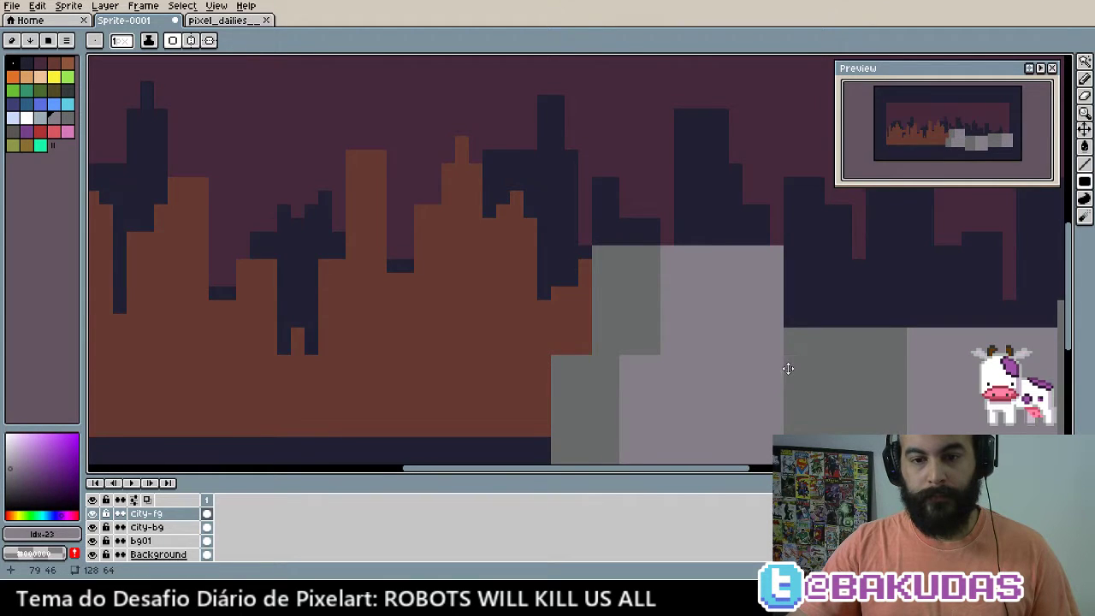
scroll(788, 368, "down", 1)
scroll(738, 396, "down", 1)
scroll(567, 305, "up", 2)
Raise the middle building with a tall dark grey block and a light grey side
scroll(608, 308, "up", 1)
key("i")
left_click(608, 309)
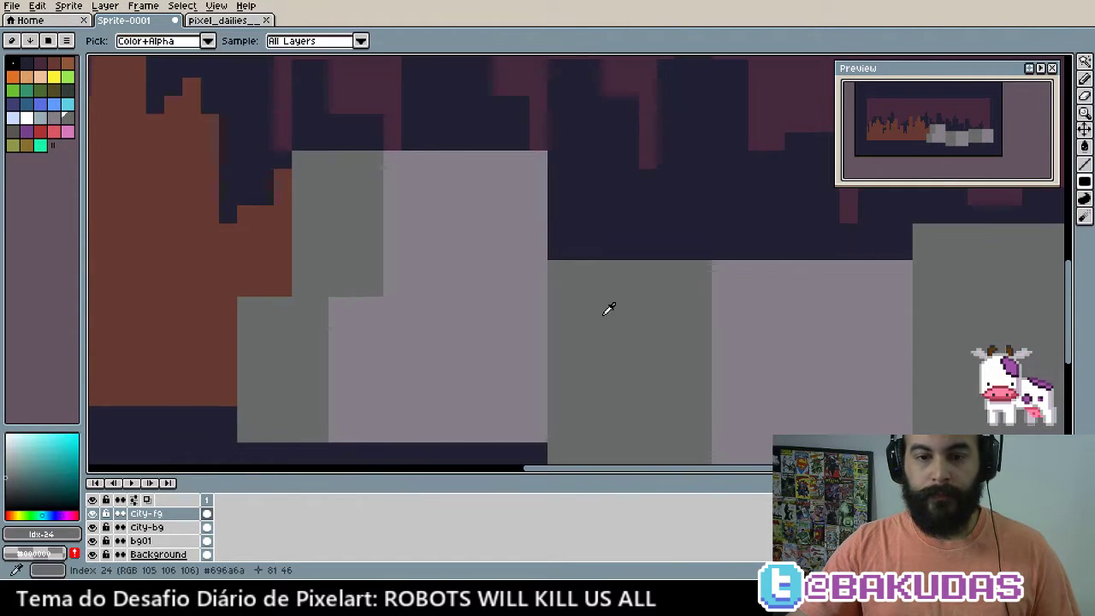
key("u")
mouse_move(605, 80)
left_mouse_down()
mouse_move(708, 254)
mouse_move(760, 248)
left_mouse_up()
scroll(787, 285, "down", 1)
scroll(687, 374, "up", 1)
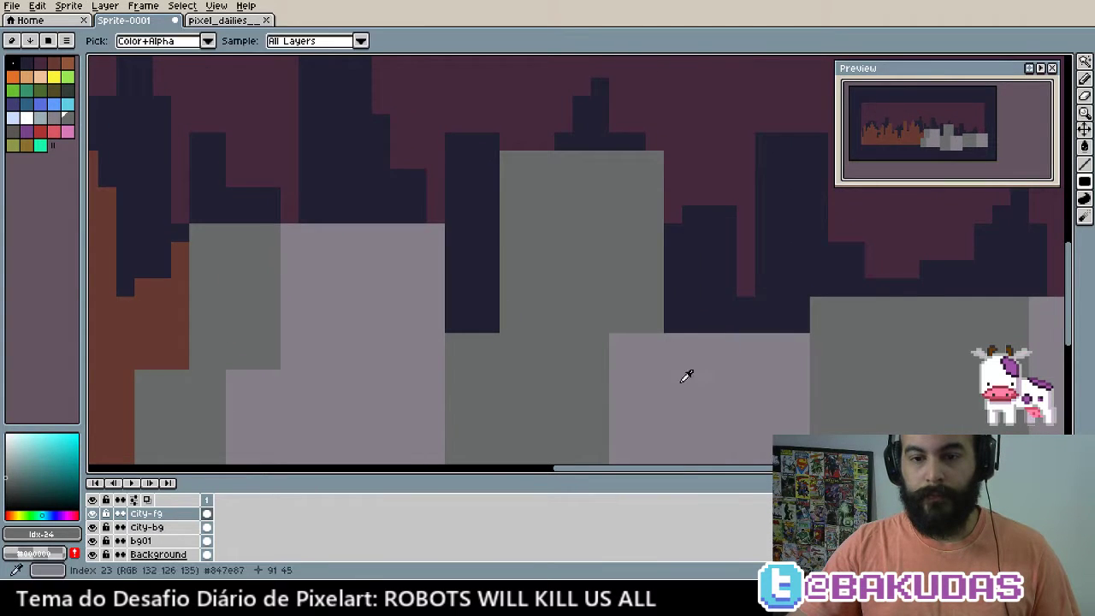
left_click_drag(666, 178, 801, 320)
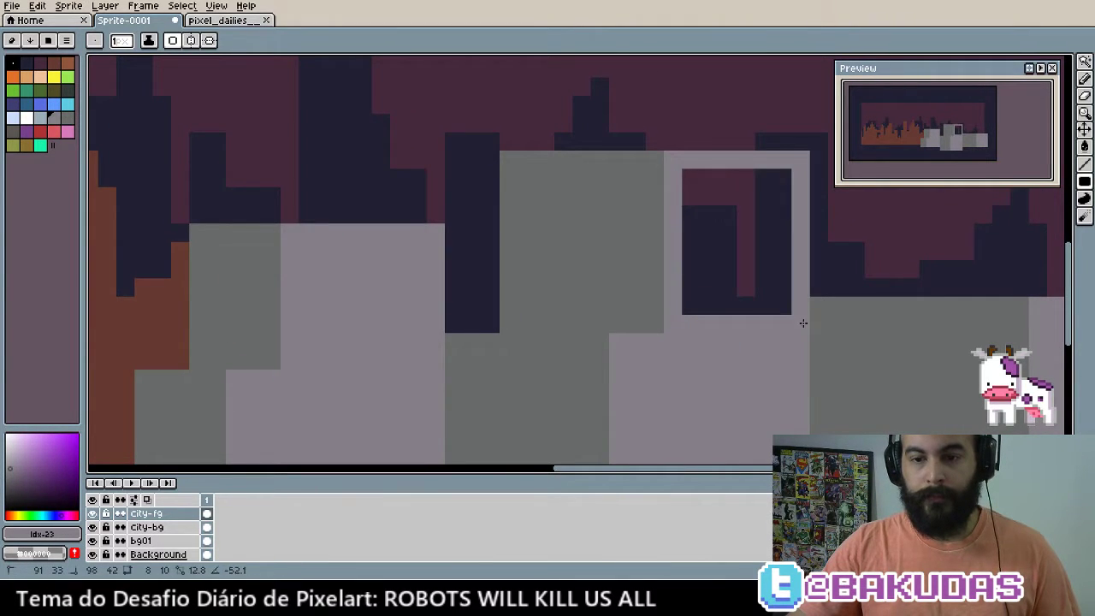
scroll(801, 319, "down", 1)
scroll(508, 350, "up", 1)
Raise the right building with a tall dark grey block and light grey side, then zoom out
scroll(508, 351, "right", 1)
key("]")
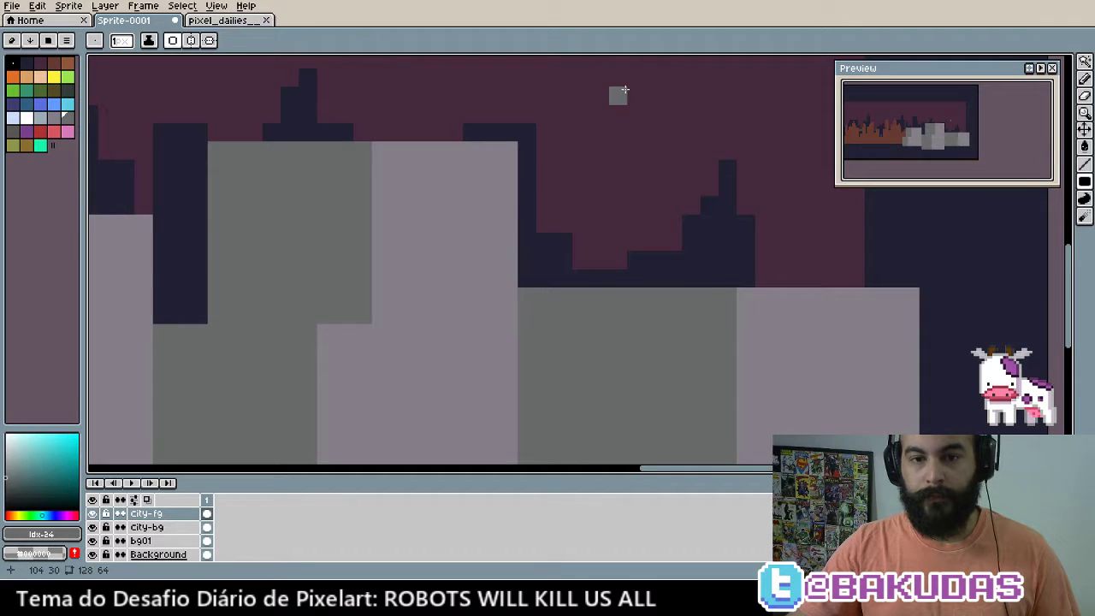
left_click_drag(624, 90, 789, 285)
left_click(846, 328, "alt")
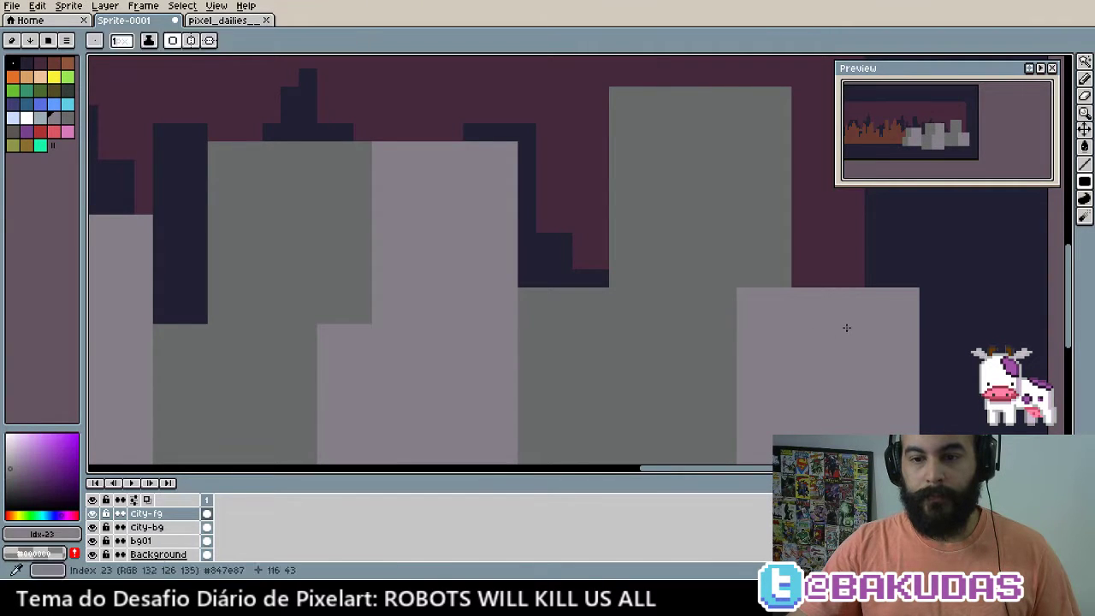
scroll(845, 327, "up", 2)
scroll(846, 328, "right", 2)
mouse_move(727, 156)
left_mouse_down()
mouse_move(895, 343)
mouse_move(847, 342)
left_mouse_up()
scroll(576, 349, "left", 1)
scroll(517, 352, "down", 1)
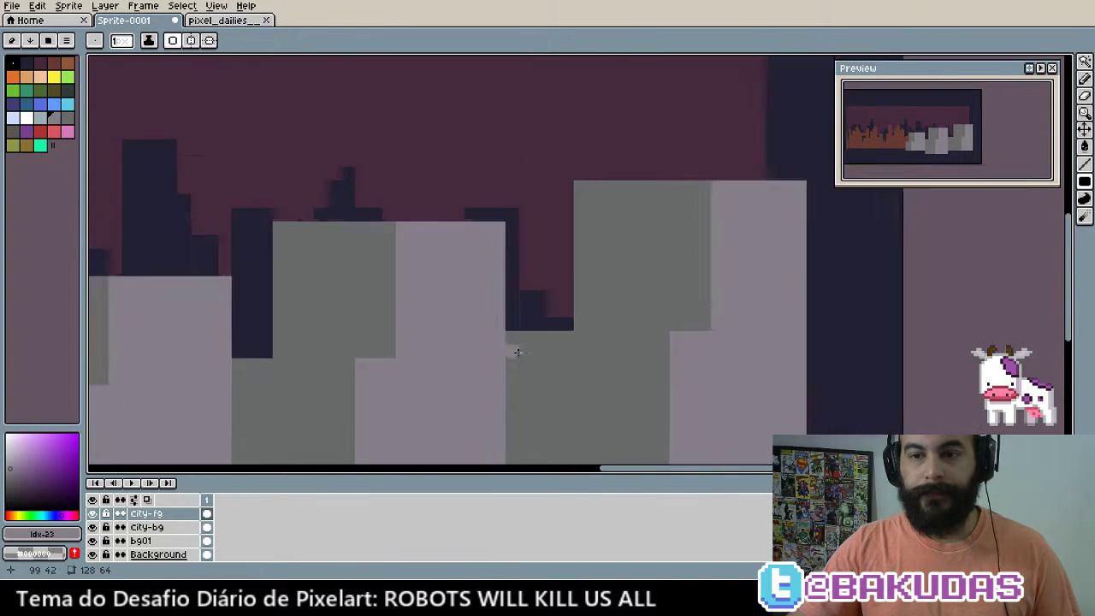
scroll(517, 351, "down", 1)
scroll(354, 342, "down", 1)
scroll(567, 342, "down", 2)
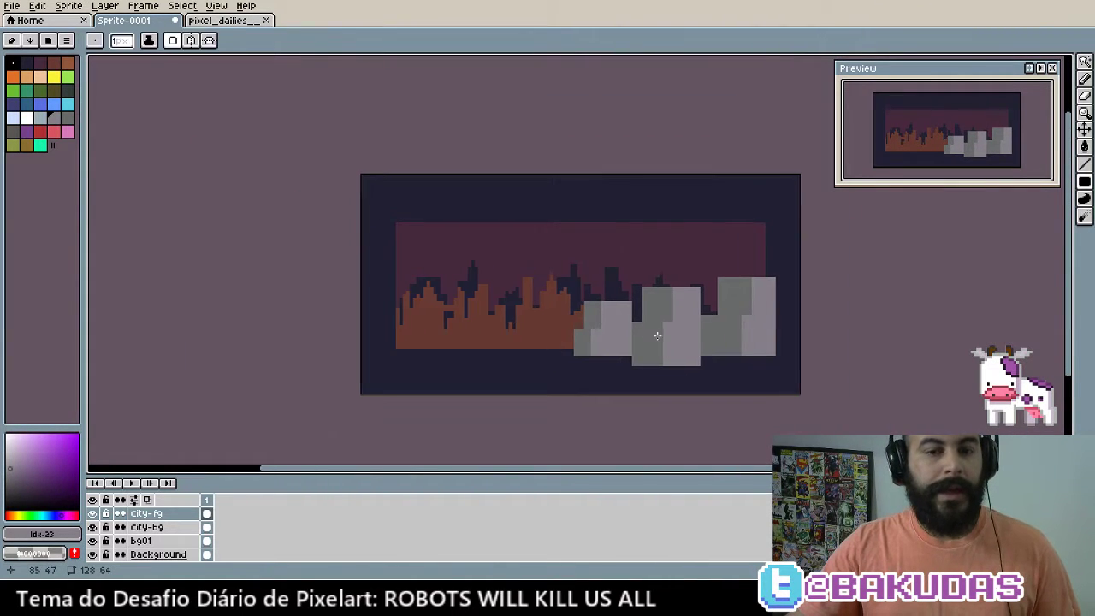
Undo every grey building rectangle, restoring the orange row in front of the dark skyline
scroll(655, 336, "up", 1)
scroll(552, 354, "up", 1)
scroll(607, 345, "down", 2)
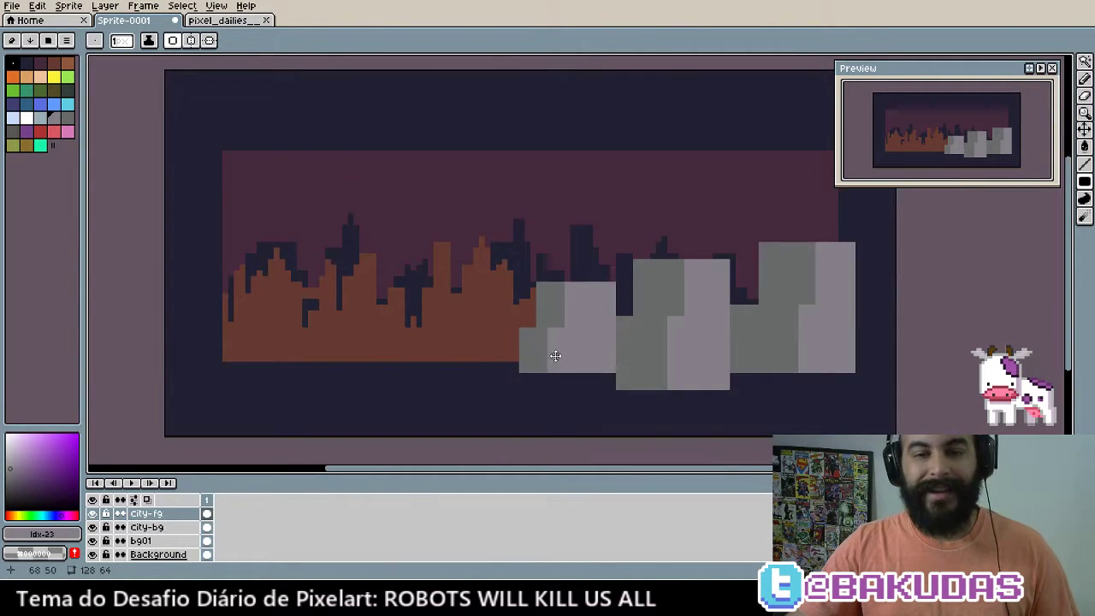
scroll(554, 357, "left", 1)
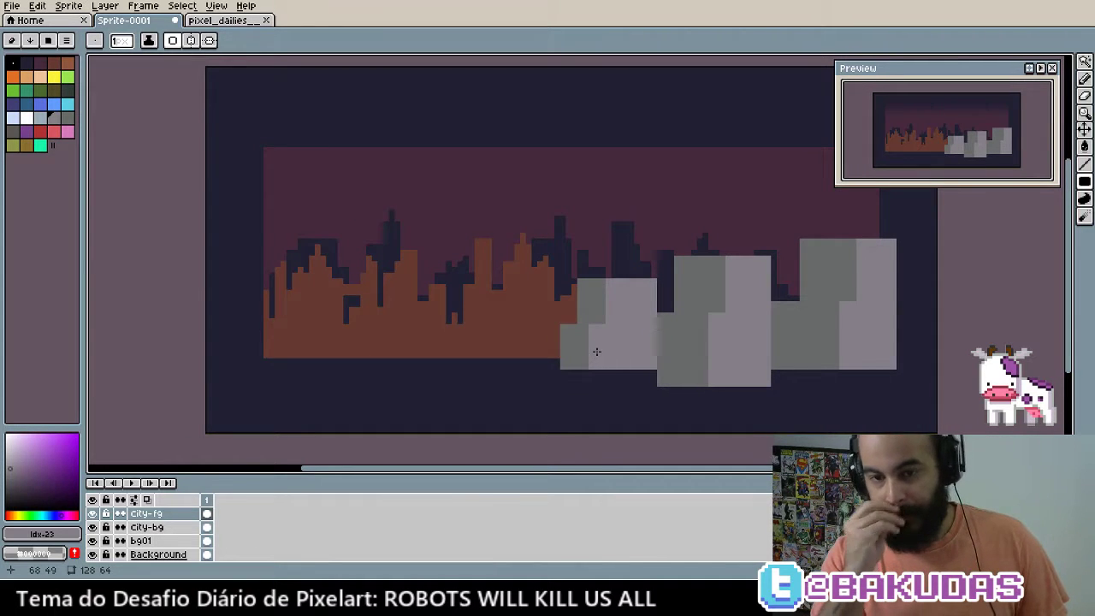
key("v")
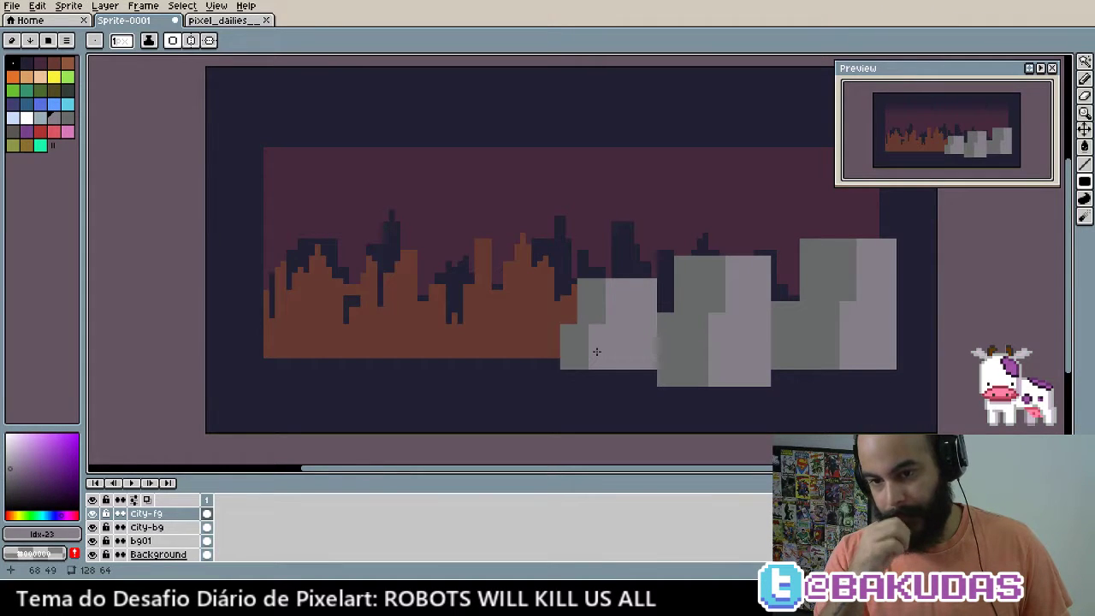
key("ctrl+z")
key("ctrl+z")
key("ctrl+z")
key("ctrl+z")
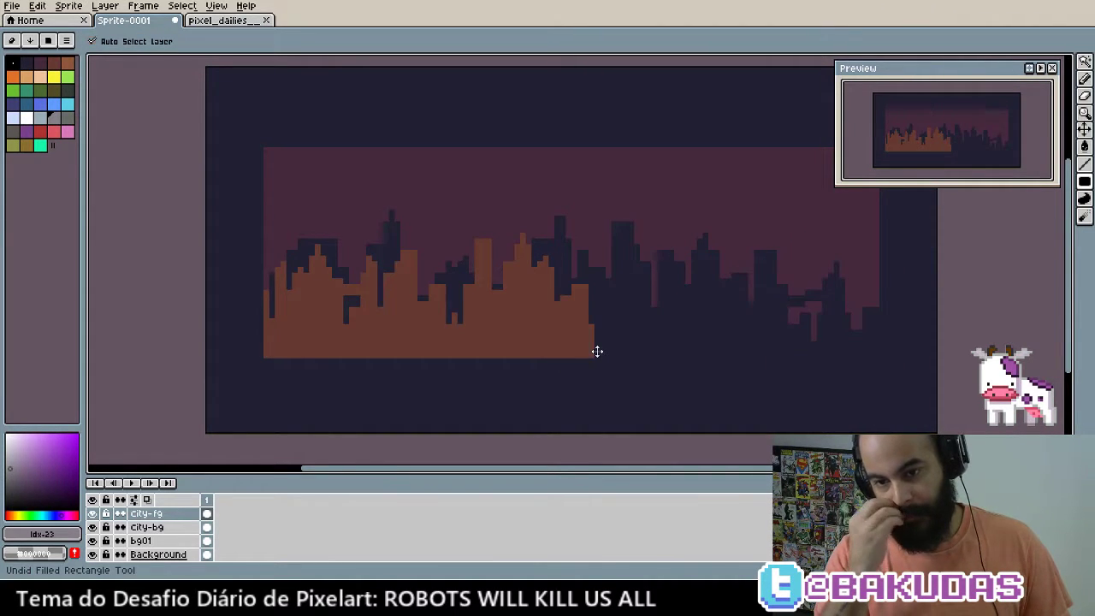
scroll(595, 350, "up", 1)
Draw several orange blocks extending the front skyline to the right
key("b")
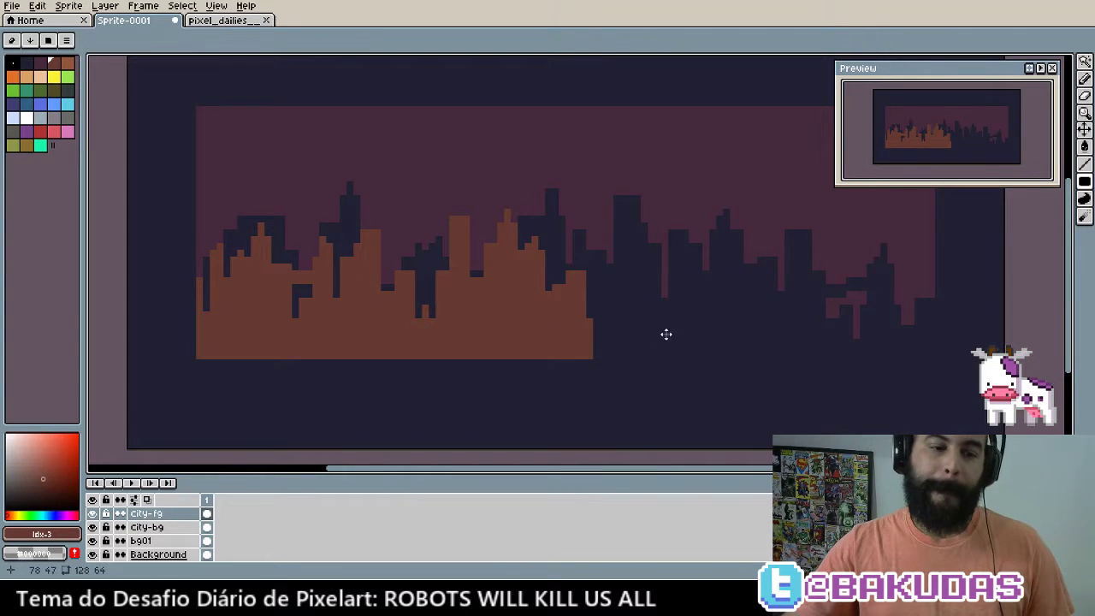
mouse_move(572, 341)
left_mouse_down()
mouse_move(615, 387)
mouse_move(562, 268)
left_mouse_up()
left_click_drag(591, 265, 575, 245)
left_click_drag(617, 340, 603, 325)
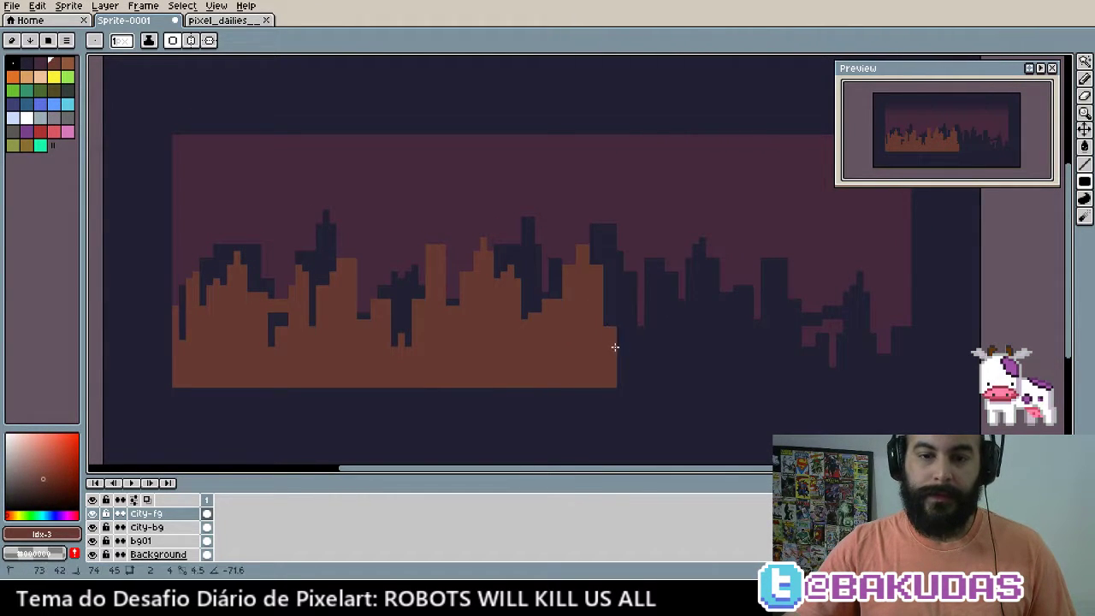
mouse_move(622, 284)
left_mouse_down()
mouse_move(611, 345)
mouse_move(643, 381)
left_mouse_up()
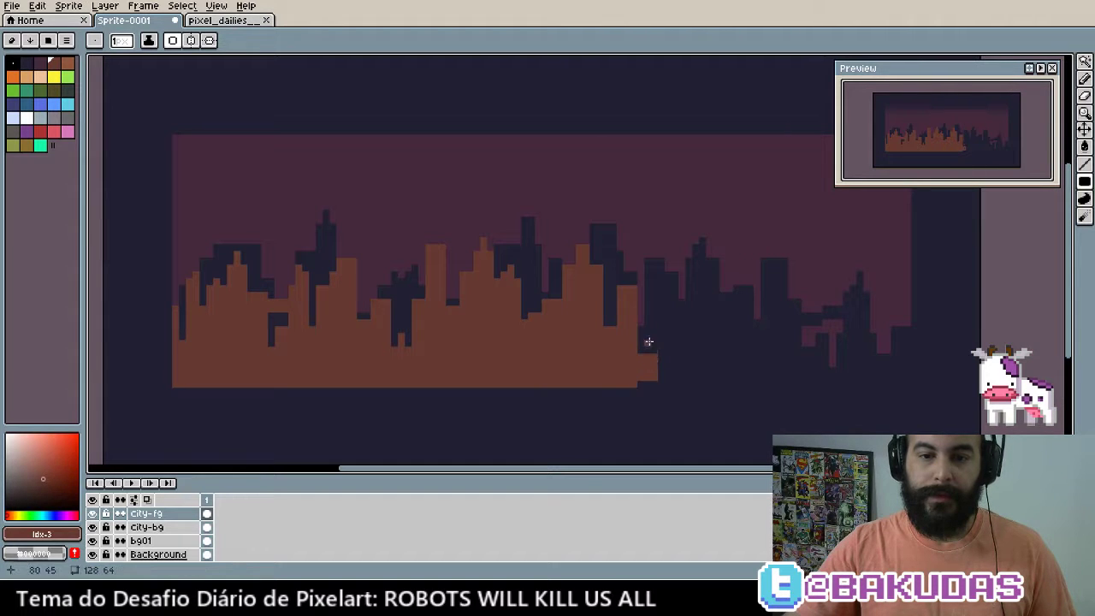
mouse_move(644, 327)
left_mouse_down()
mouse_move(677, 387)
mouse_move(643, 285)
left_mouse_up()
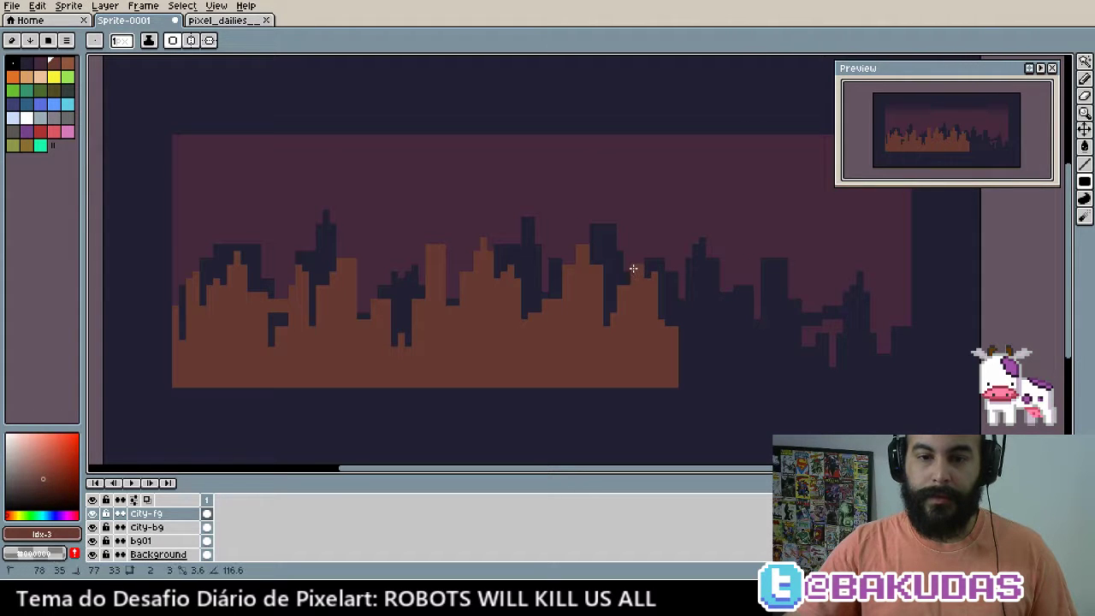
Add more orange blocks and a narrow tower further right
scroll(650, 334, "right", 2)
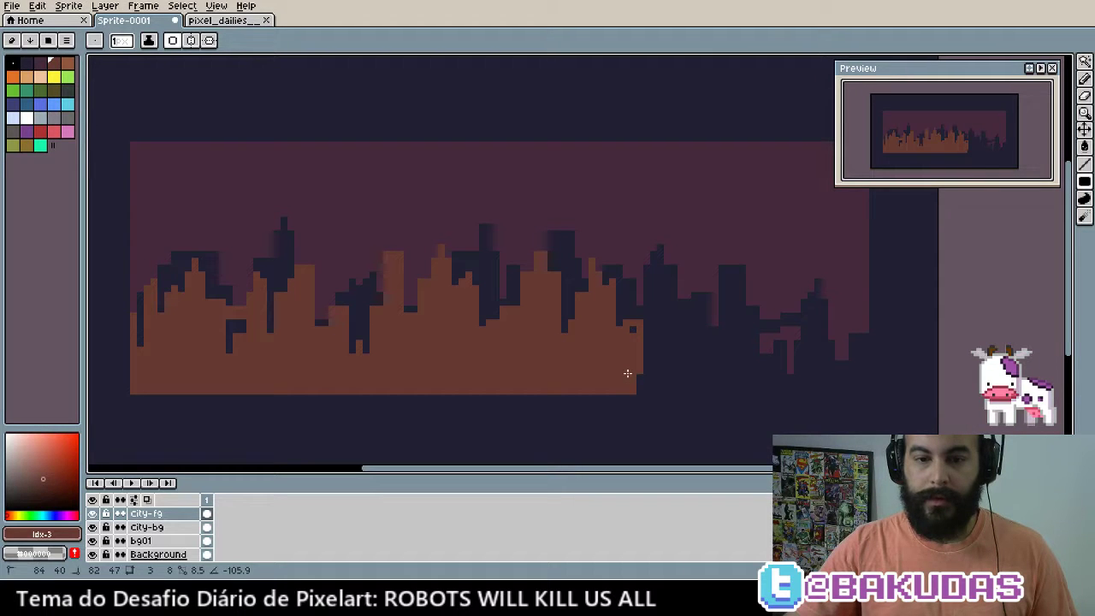
mouse_move(638, 388)
left_mouse_down()
mouse_move(675, 354)
mouse_move(651, 320)
mouse_move(671, 305)
left_mouse_up()
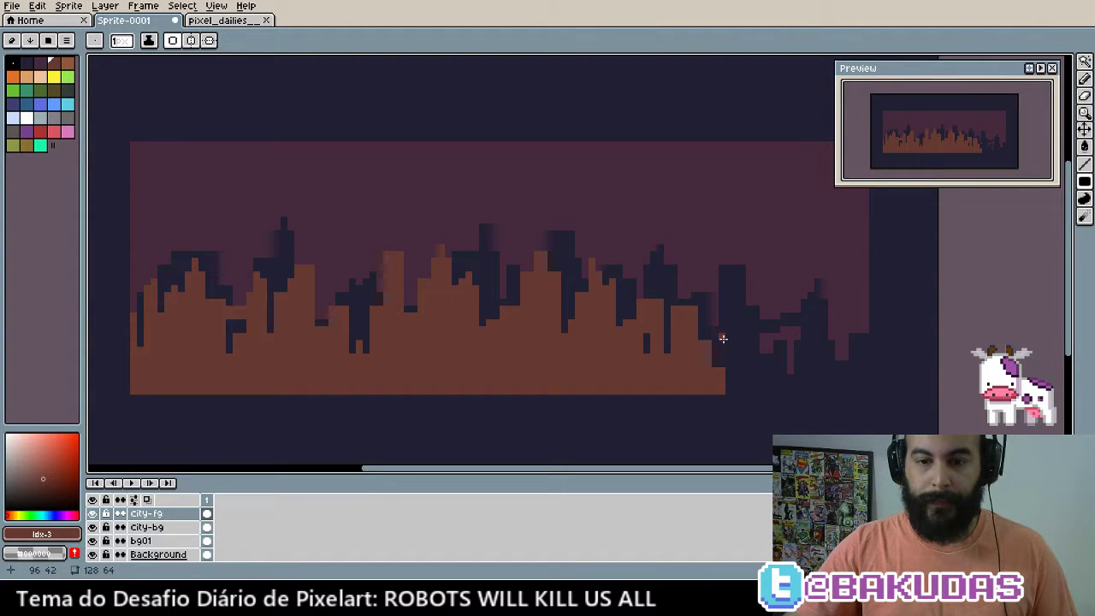
left_click_drag(723, 338, 765, 394)
left_click_drag(730, 305, 729, 300)
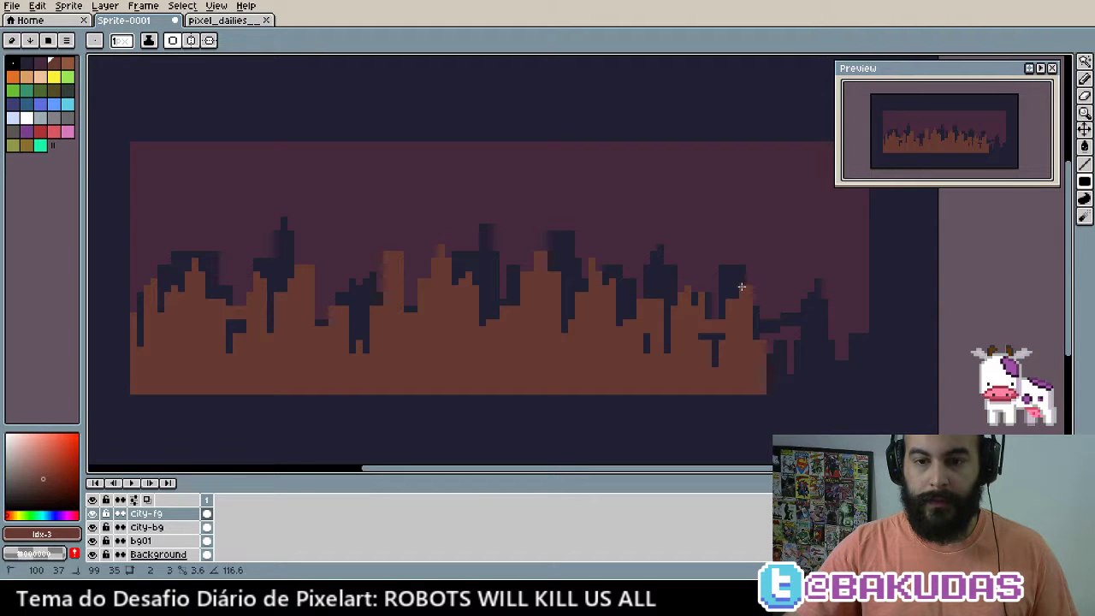
scroll(741, 342, "right", 2)
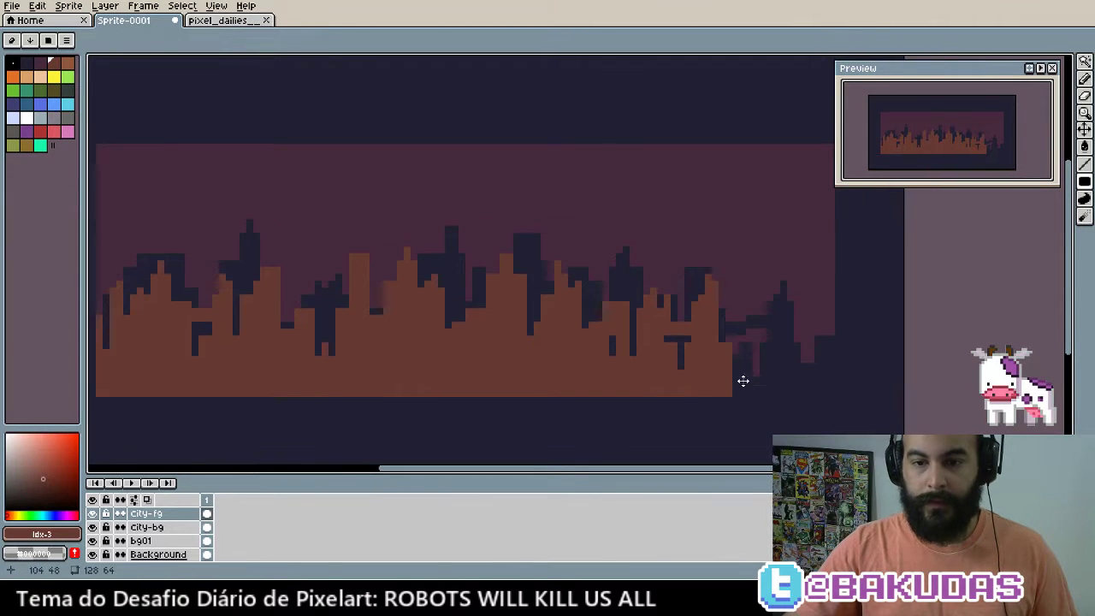
mouse_move(740, 333)
left_mouse_down()
mouse_move(738, 393)
mouse_move(794, 386)
left_mouse_up()
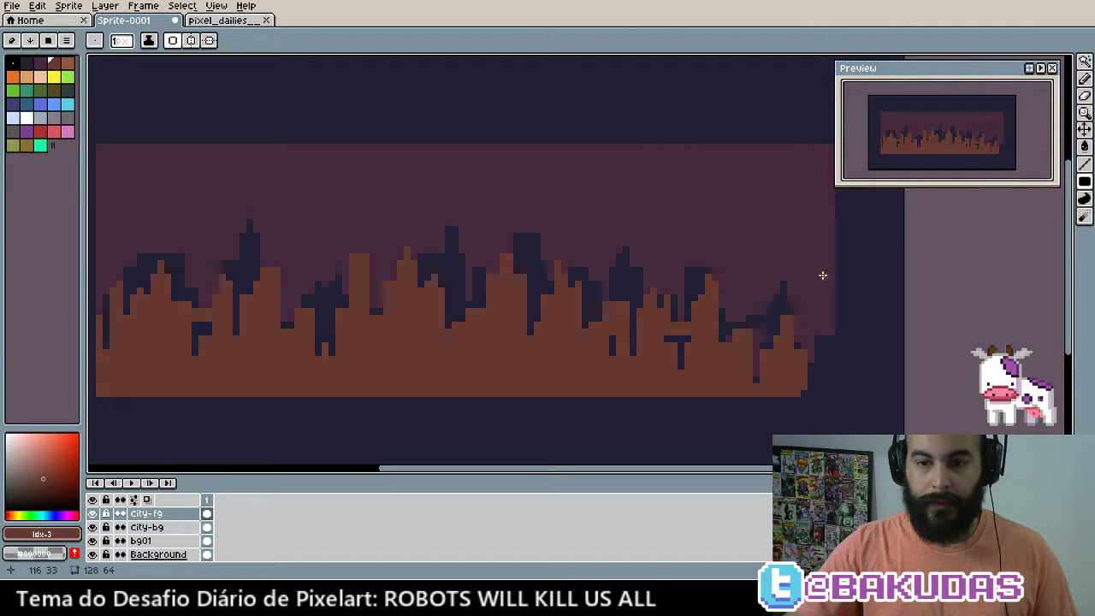
Draw an orange tower at the right edge reaching down to the base
left_click_drag(822, 274, 804, 394)
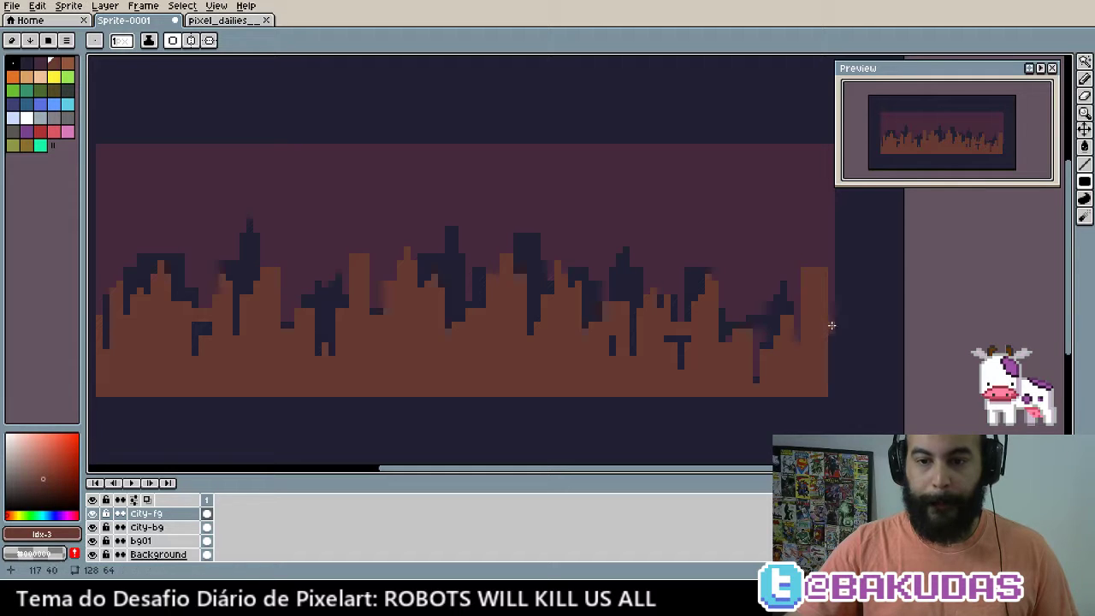
left_click_drag(811, 263, 818, 254)
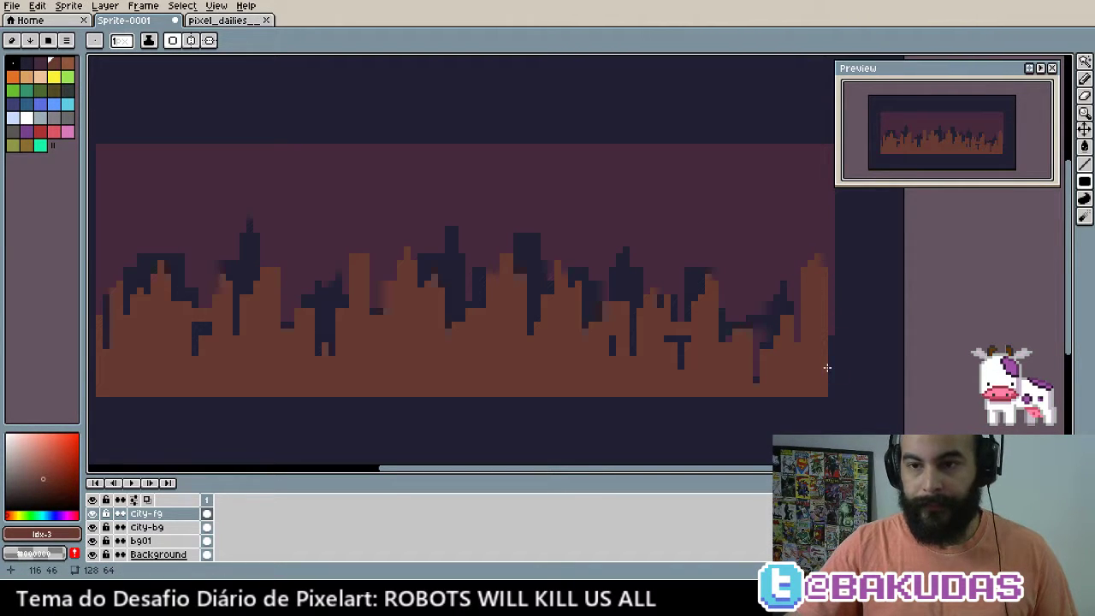
left_click_drag(828, 366, 823, 392)
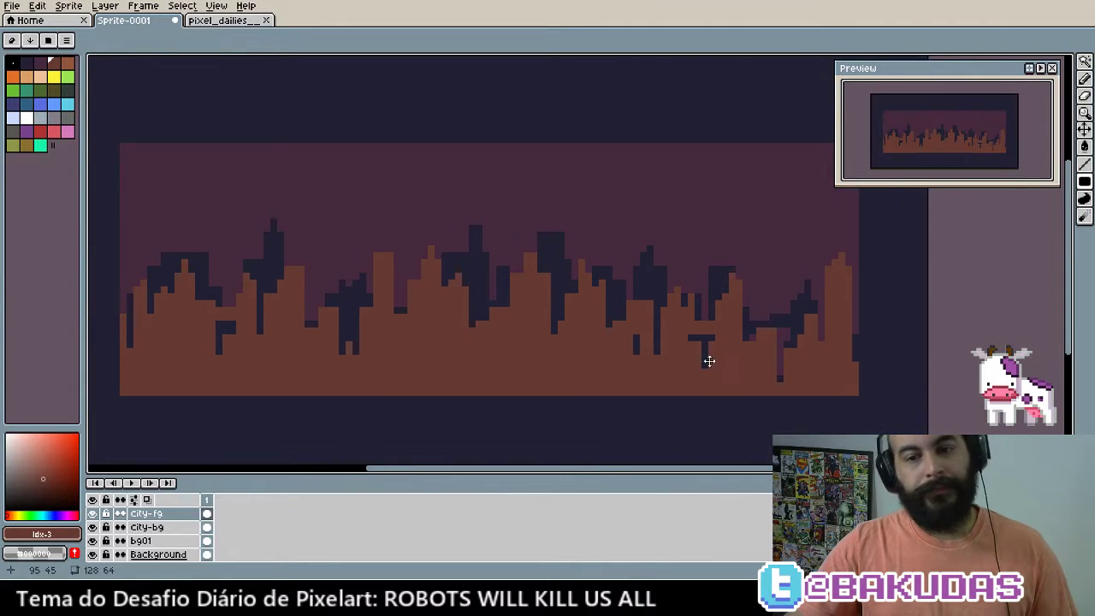
left_click_drag(708, 362, 957, 344)
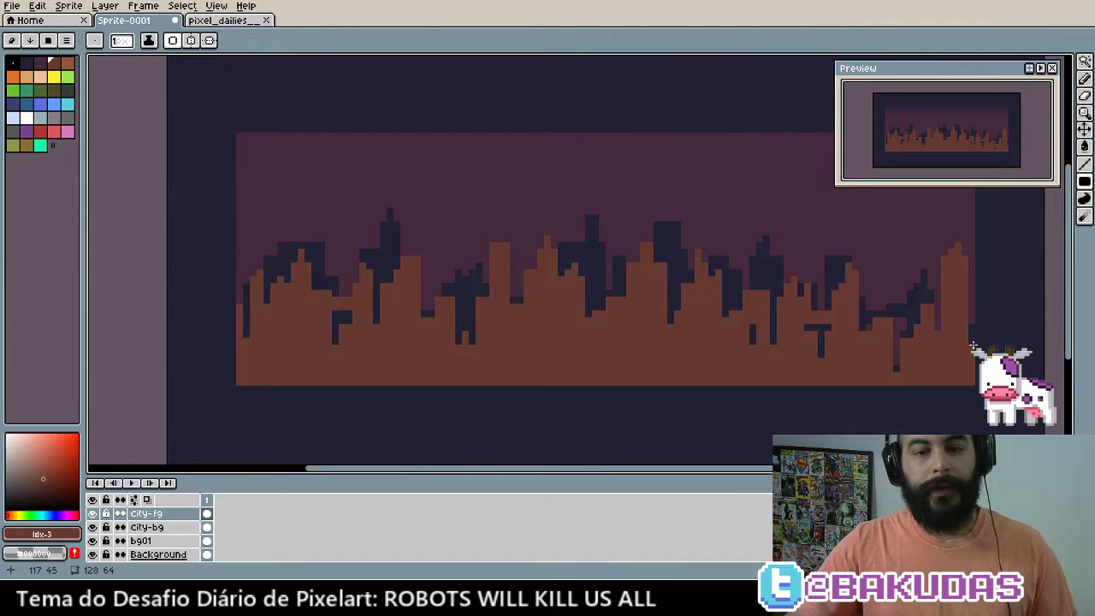
left_click_drag(724, 342, 707, 357)
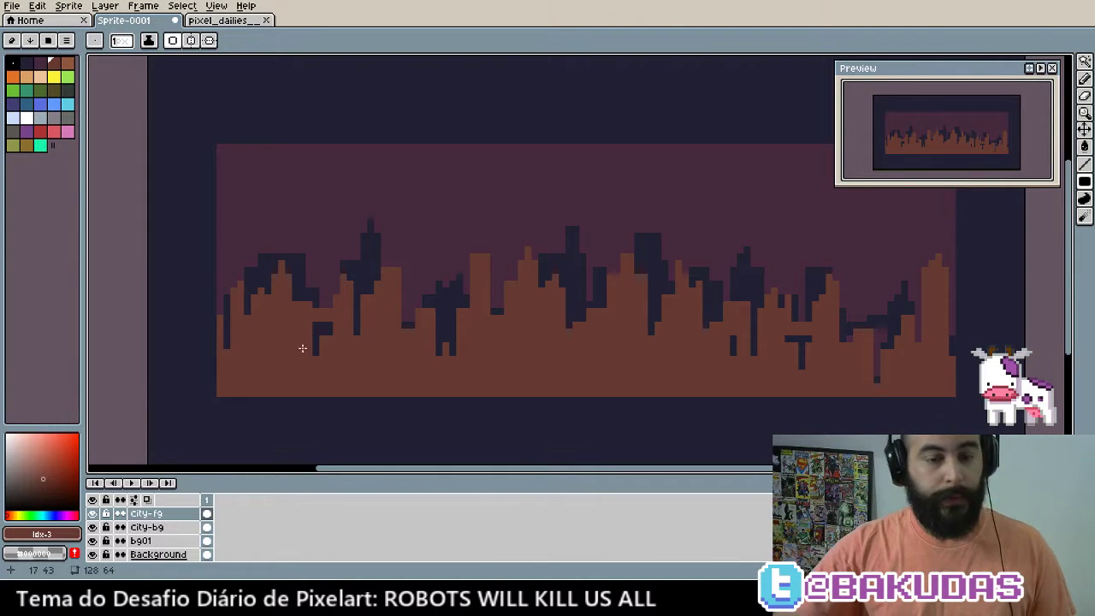
mouse_move(300, 347)
left_mouse_down()
mouse_move(571, 343)
mouse_move(511, 370)
left_mouse_up()
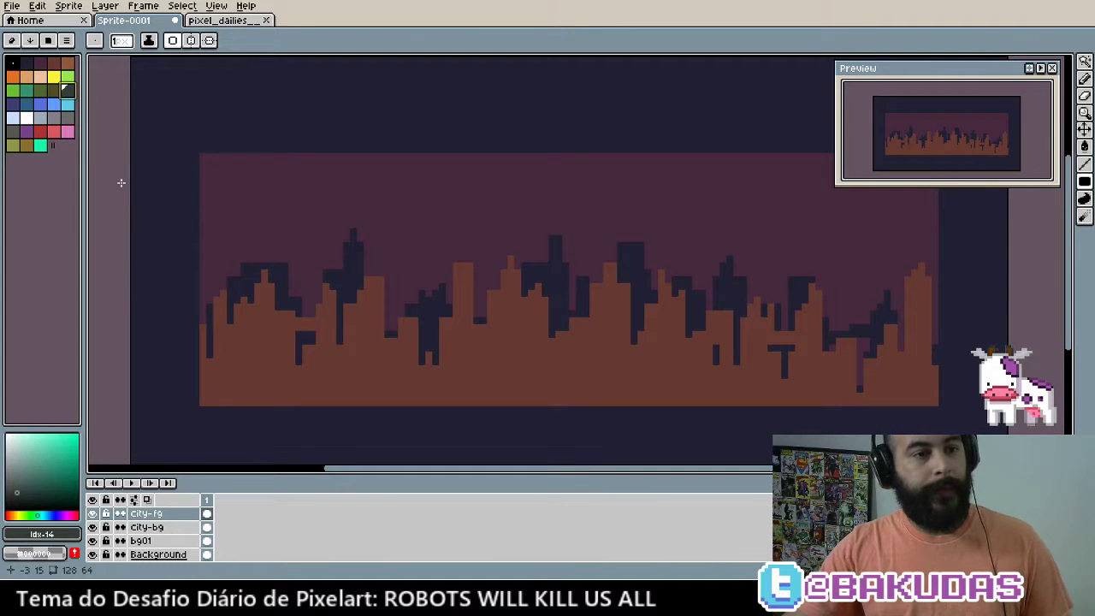
Recolour the orange foreground buildings dark blue-purple with a bucket fill
left_click(68, 90)
left_click(12, 104)
left_click(508, 366)
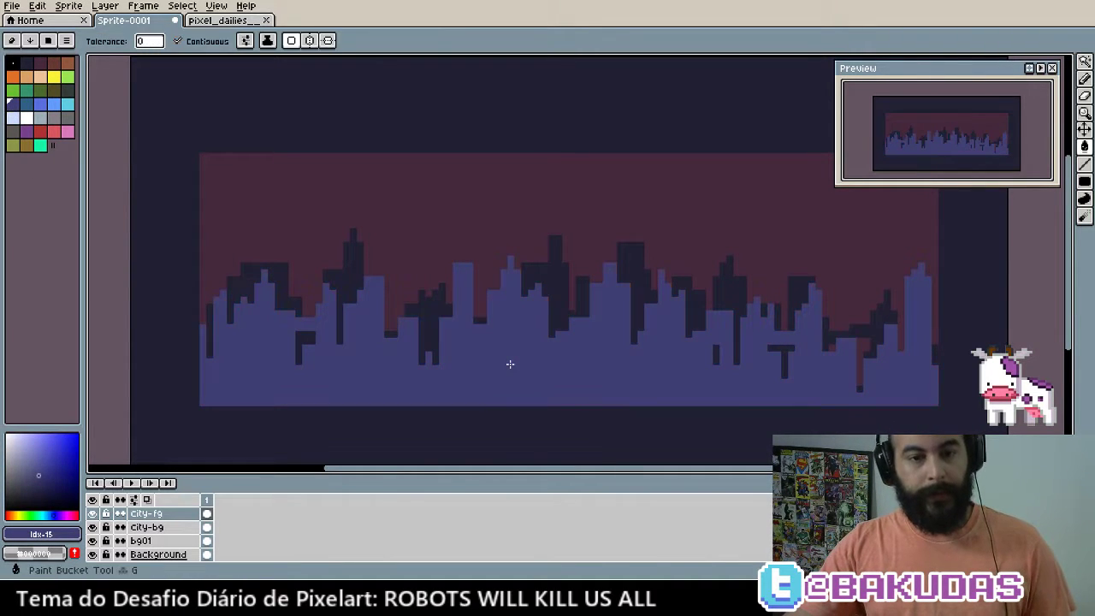
mouse_move(472, 359)
left_mouse_down()
mouse_move(477, 374)
mouse_move(460, 370)
left_mouse_up()
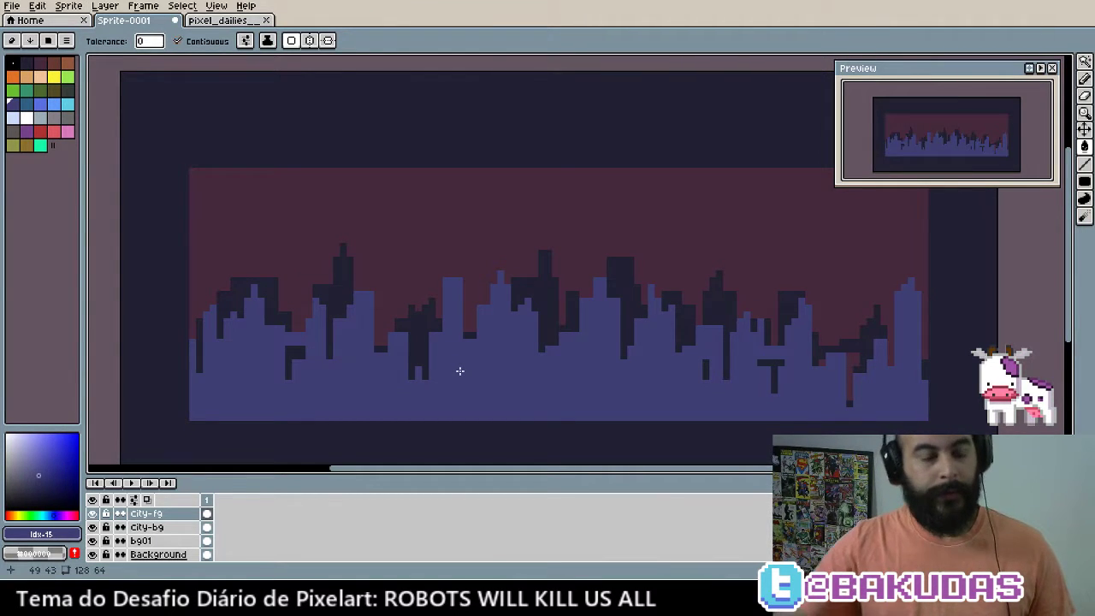
scroll(225, 293, "up", 2)
scroll(325, 274, "up", 2)
scroll(343, 365, "up", 2)
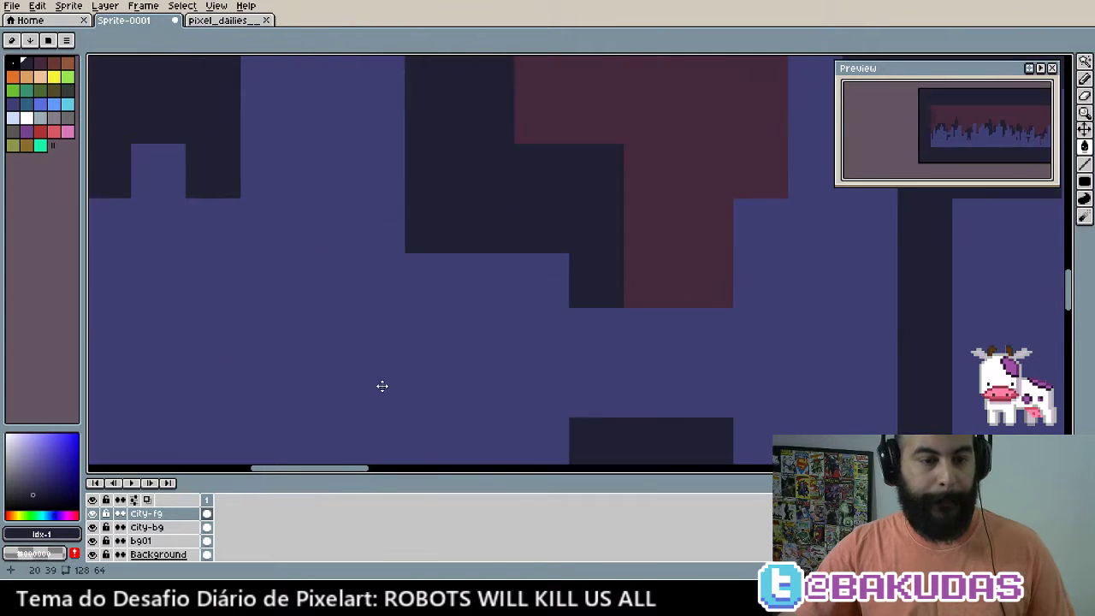
scroll(378, 384, "down", 1)
Pencil dark window pixels onto the central buildings, including a dashed column of windows
key("b")
left_click(380, 275)
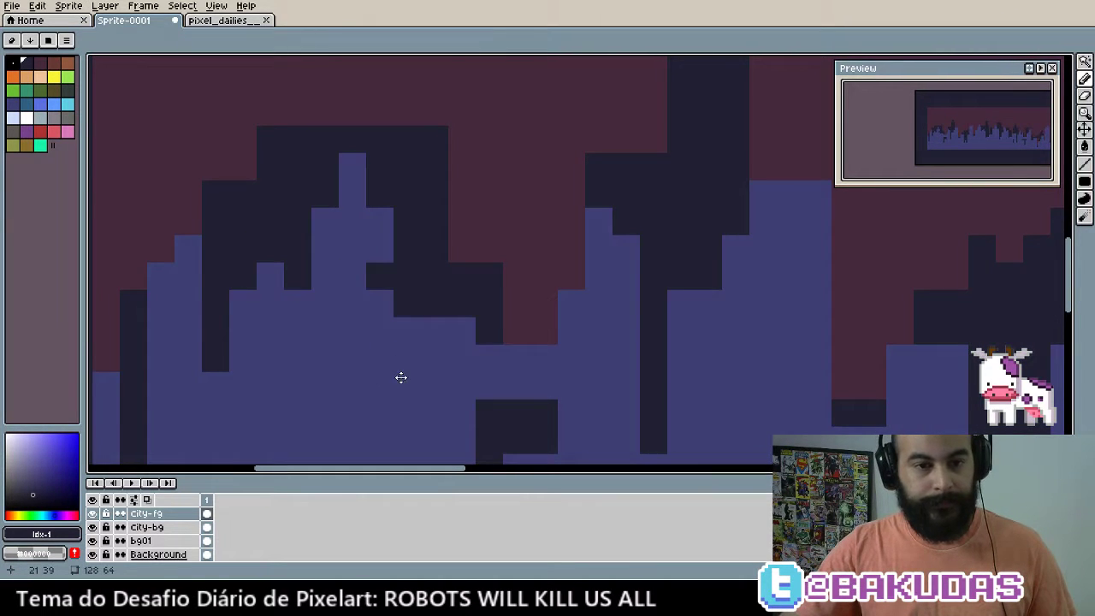
left_click_drag(399, 377, 431, 309)
left_click(453, 274)
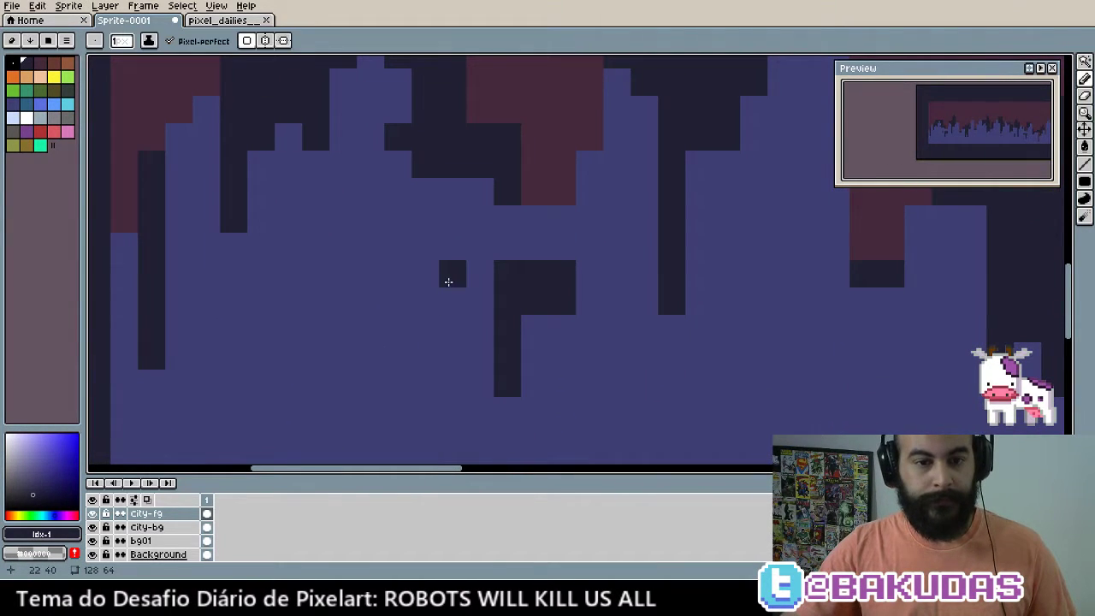
left_click(453, 329)
left_click(451, 383)
left_click_drag(452, 384, 359, 438)
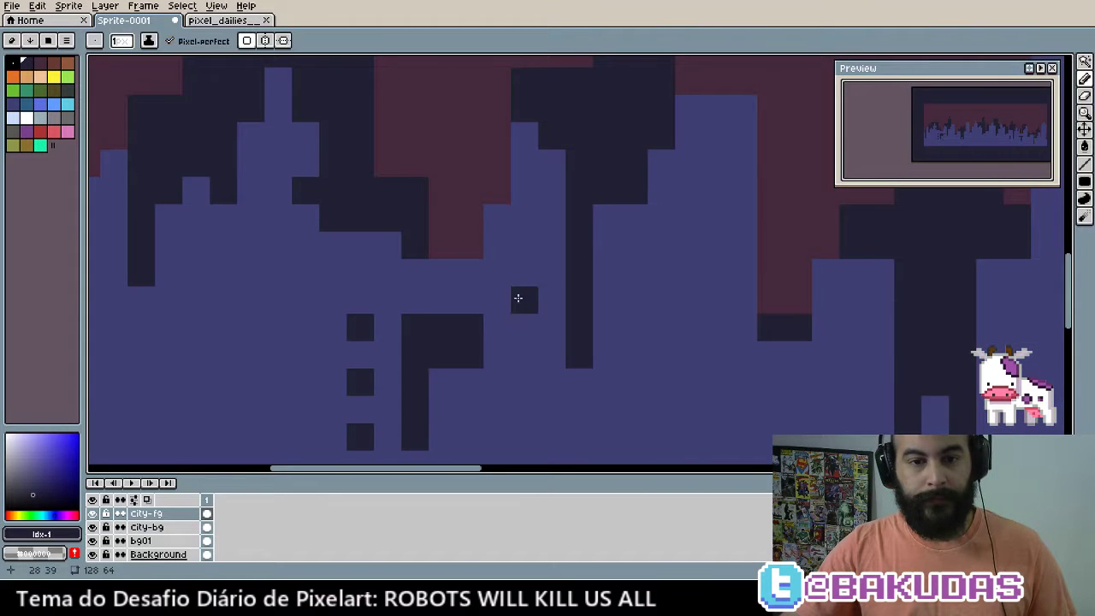
left_click(539, 271)
left_click_drag(640, 364, 515, 406)
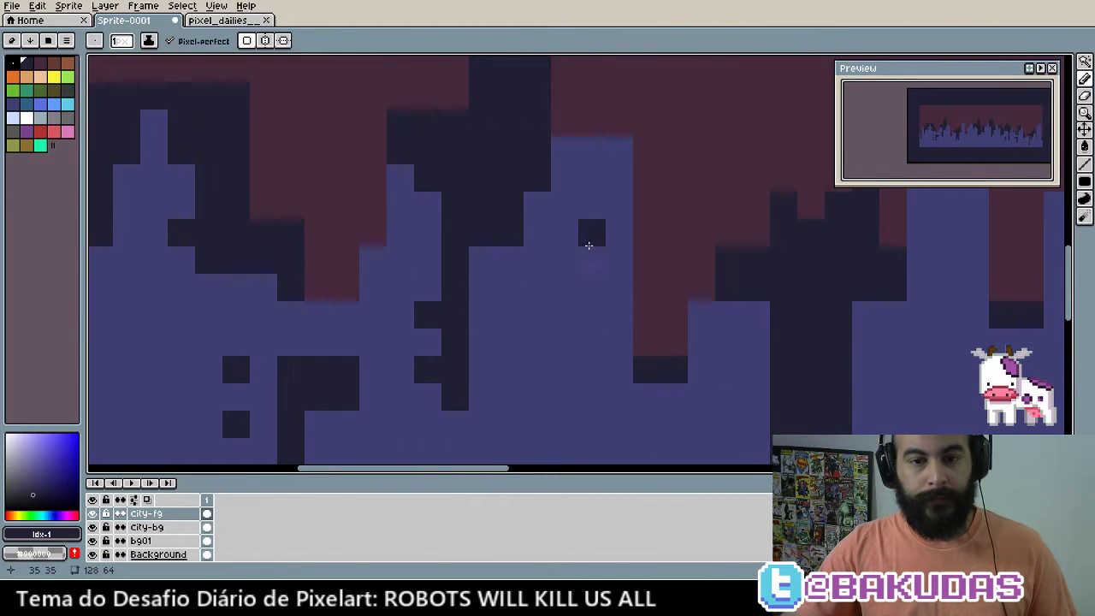
left_click(615, 198)
left_click(619, 233)
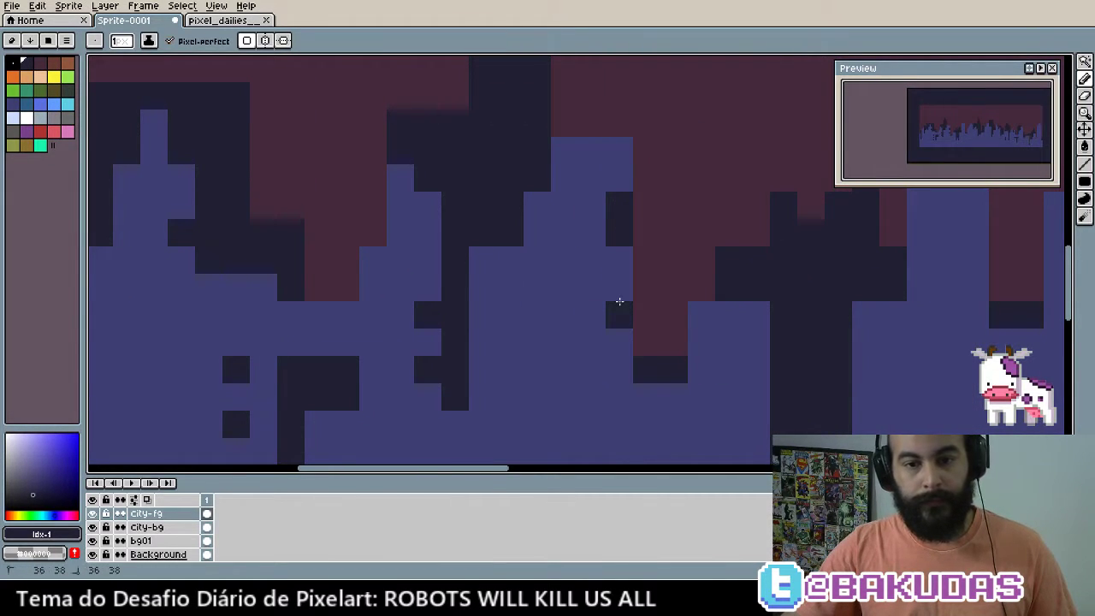
Add dark windows and two-pixel window bars to the left and far buildings, undoing a misplaced pixel
mouse_move(303, 371)
left_mouse_down()
mouse_move(474, 356)
mouse_move(465, 291)
mouse_move(484, 297)
left_mouse_up()
left_click(466, 291)
key("ctrl+z")
left_click(485, 276)
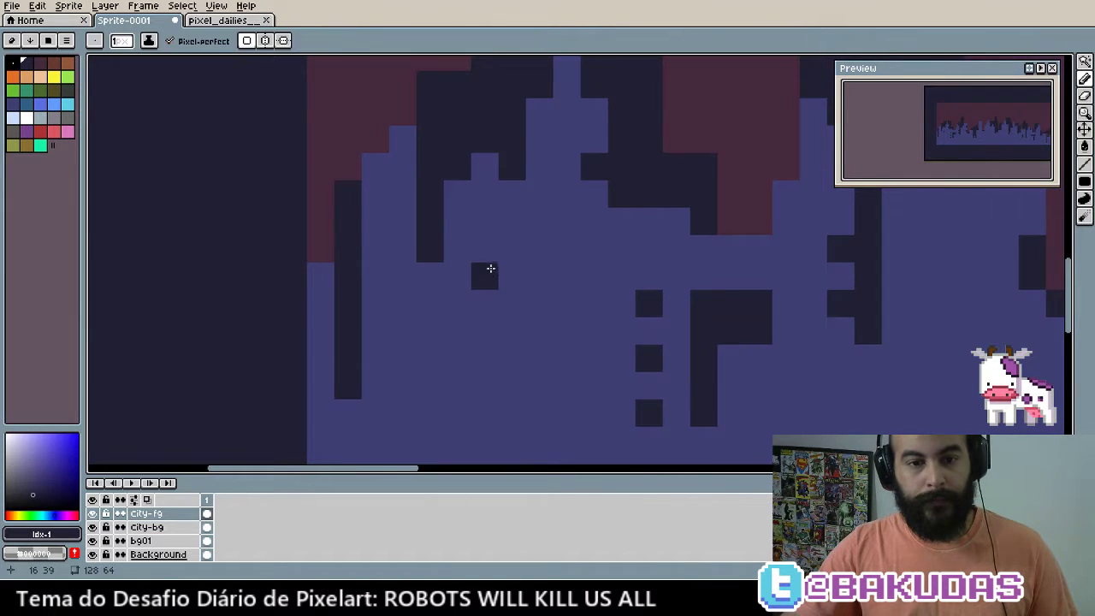
left_click(511, 275)
left_click(484, 331)
left_click(511, 331)
left_click(473, 313)
mouse_move(523, 369)
left_mouse_down()
mouse_move(473, 313)
mouse_move(403, 369)
mouse_move(555, 360)
left_mouse_up()
left_click(572, 329)
left_click(593, 325)
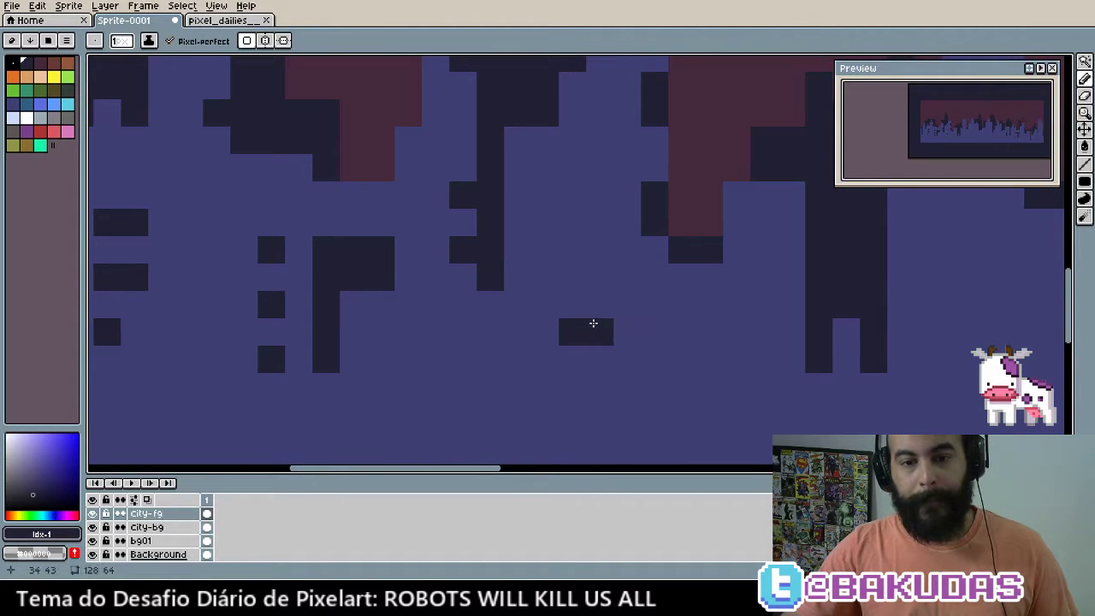
left_click_drag(567, 274, 518, 296)
left_click(547, 301)
left_click_drag(606, 316, 591, 368)
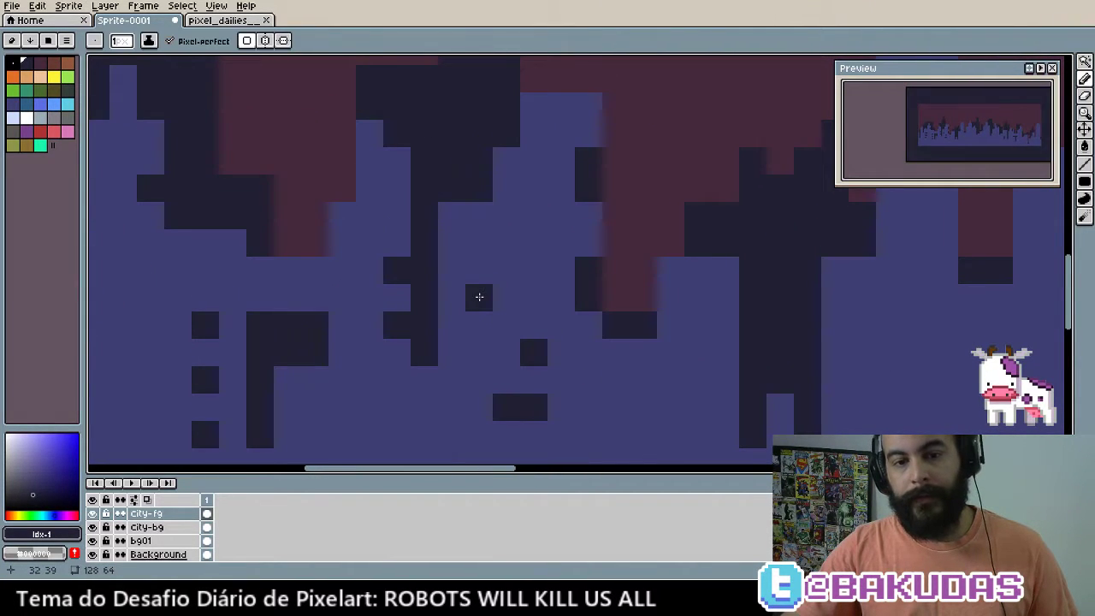
Add more window pixels, including on the upper-left building, erasing misplaced ones with right-click
left_click_drag(502, 298, 122, 264)
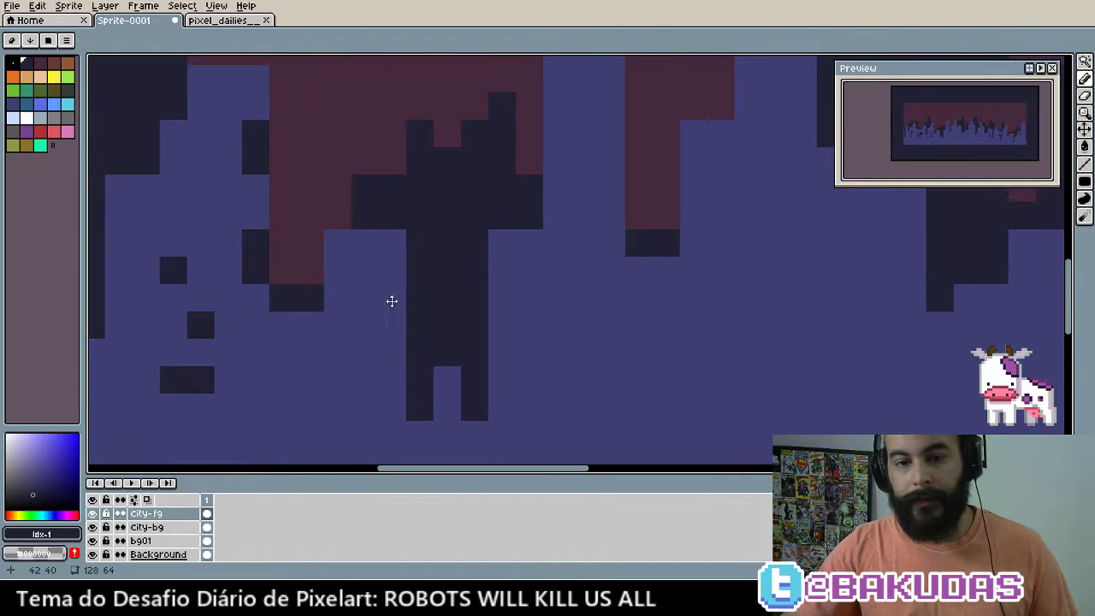
left_click(508, 291)
left_click_drag(482, 346, 503, 347)
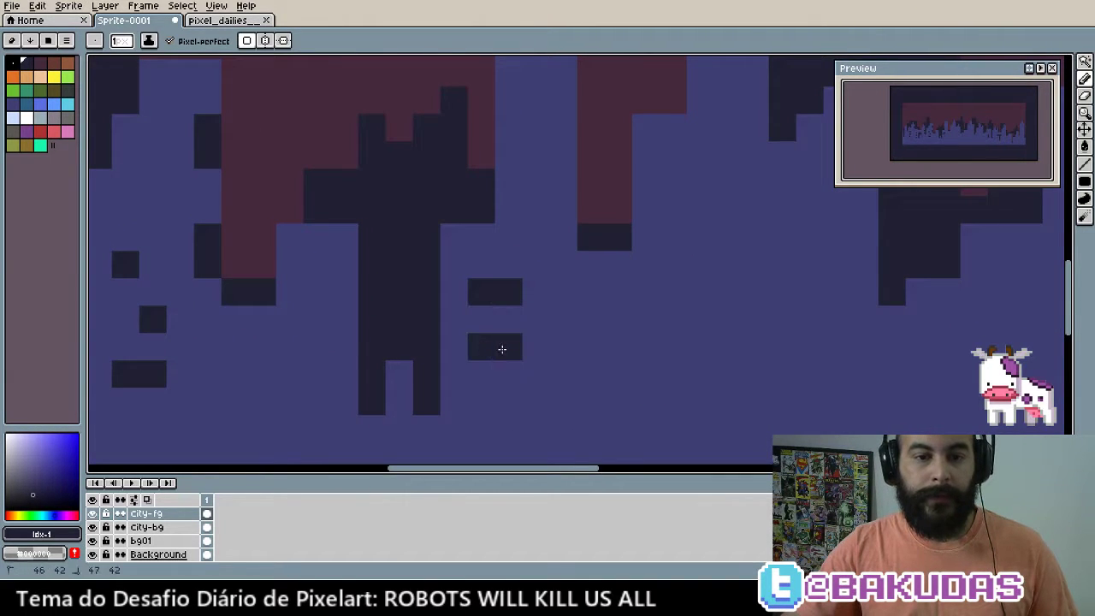
left_click_drag(741, 354, 616, 425)
left_click(506, 226)
mouse_move(511, 251)
left_mouse_down()
mouse_move(517, 232)
mouse_move(491, 272)
left_mouse_up()
right_click(484, 350)
left_click_drag(541, 383, 518, 349)
left_click(513, 338)
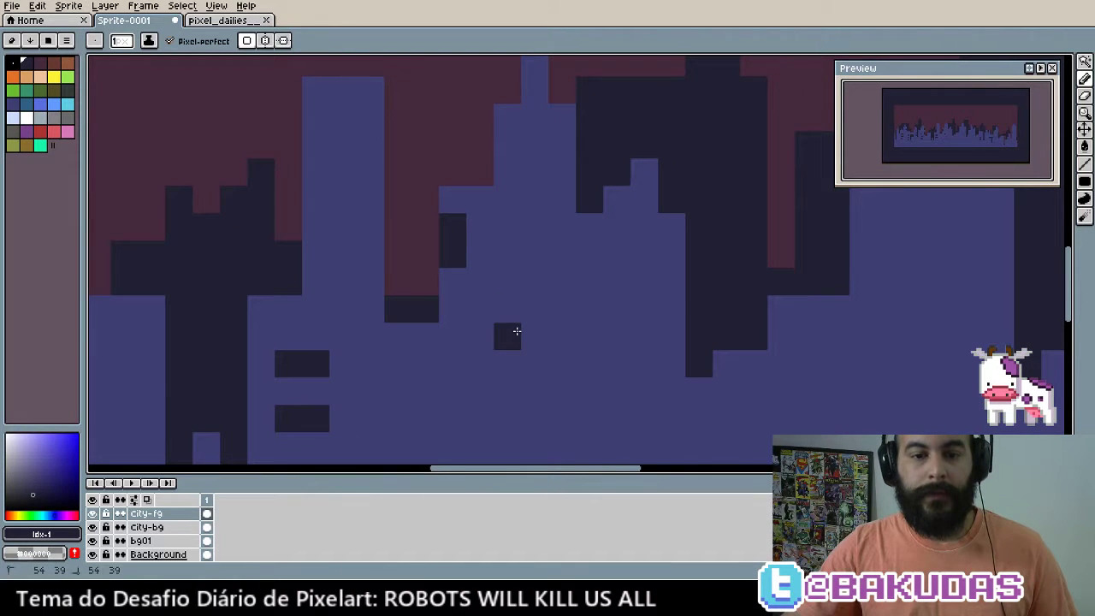
left_click(534, 336)
left_click(520, 318)
right_click(508, 297)
left_click_drag(508, 282, 523, 286)
left_click(525, 233)
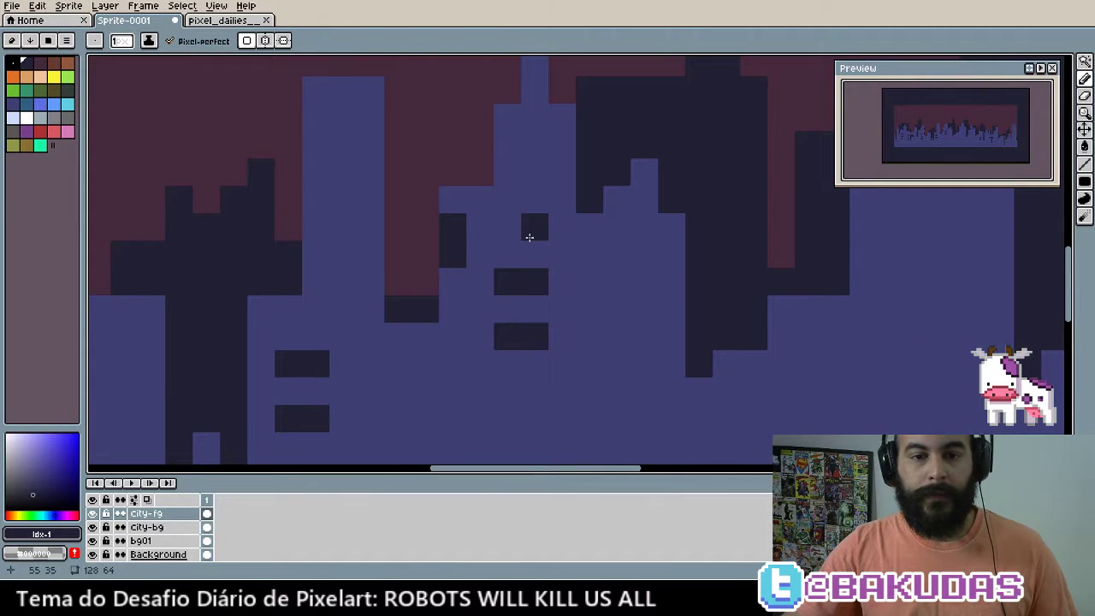
left_click_drag(592, 364, 528, 374)
left_click(305, 183)
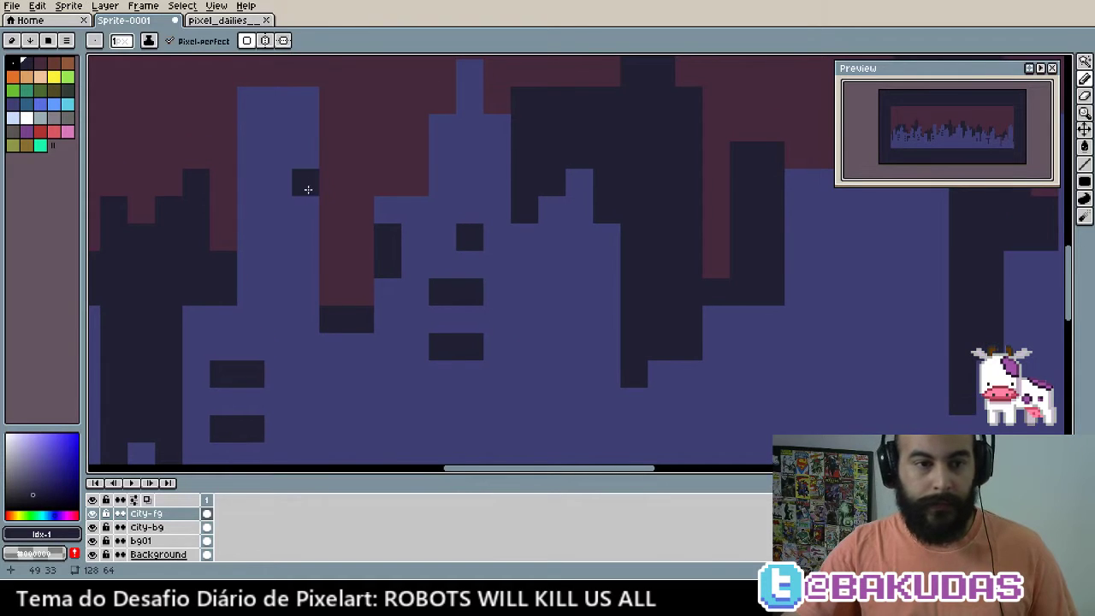
left_click(305, 205)
left_click(266, 143)
left_click_drag(266, 142, 305, 128)
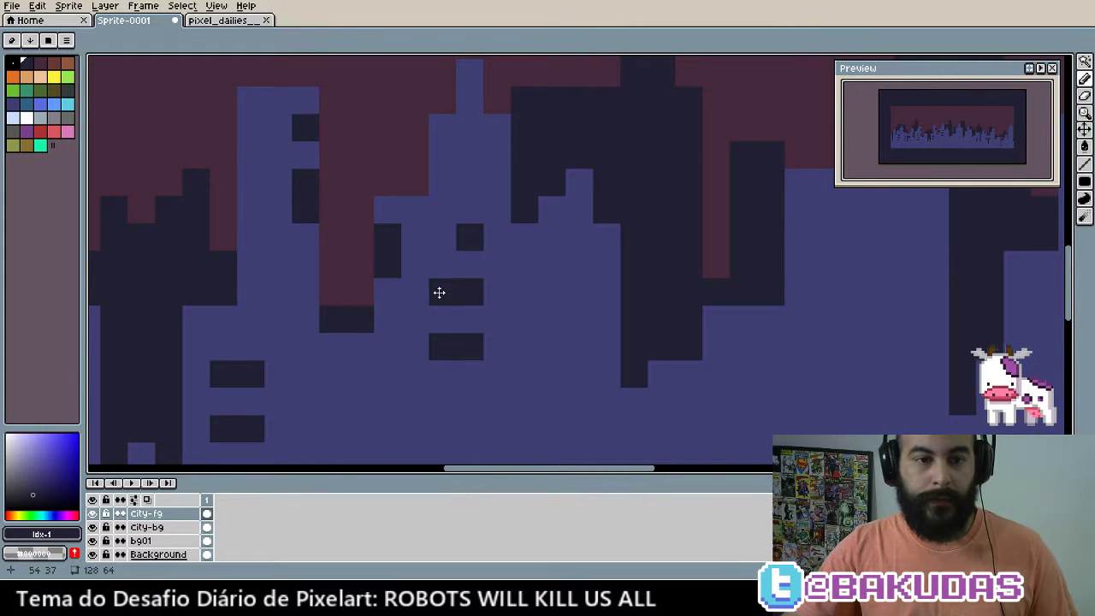
left_click_drag(437, 290, 403, 234)
left_click(263, 226)
Pan to the right part of the skyline and dot dark windows on its buildings
scroll(550, 347, "down", 1)
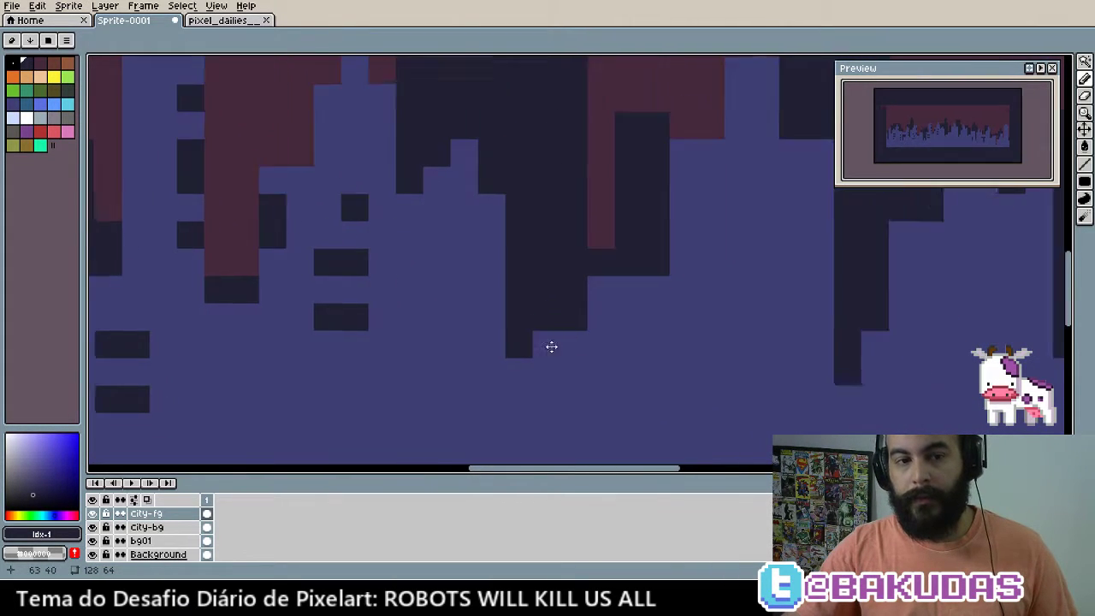
scroll(412, 372, "down", 1)
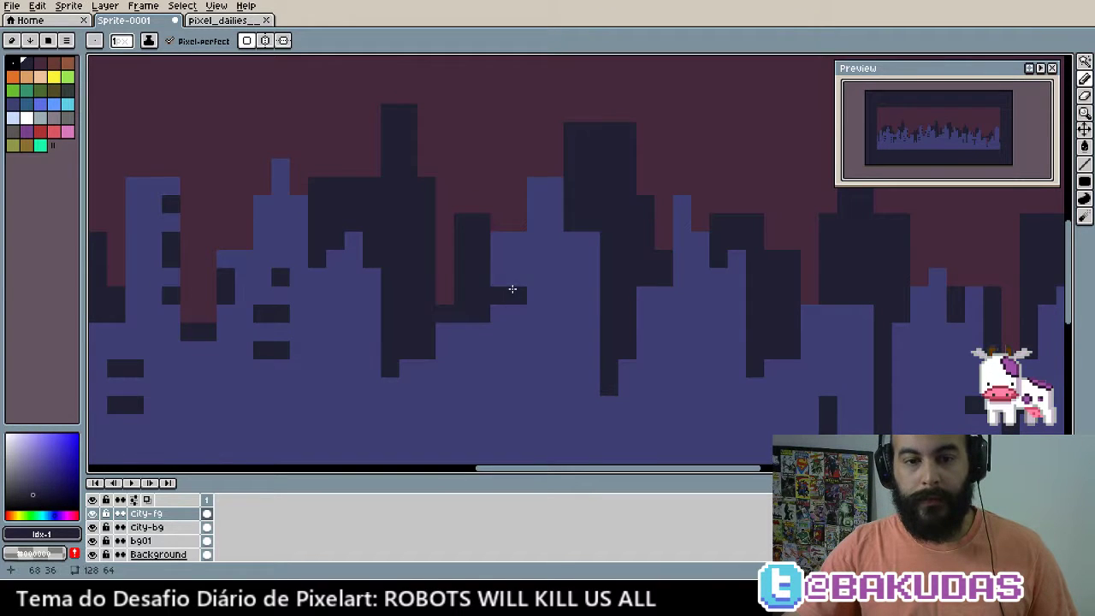
left_click_drag(500, 258, 567, 291)
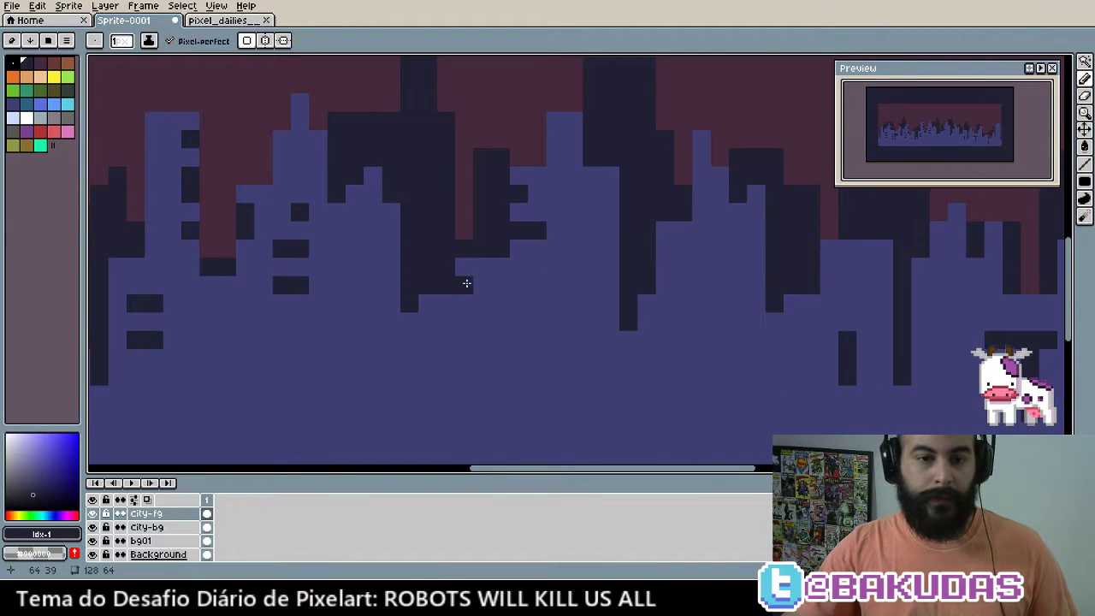
left_click_drag(476, 283, 532, 354)
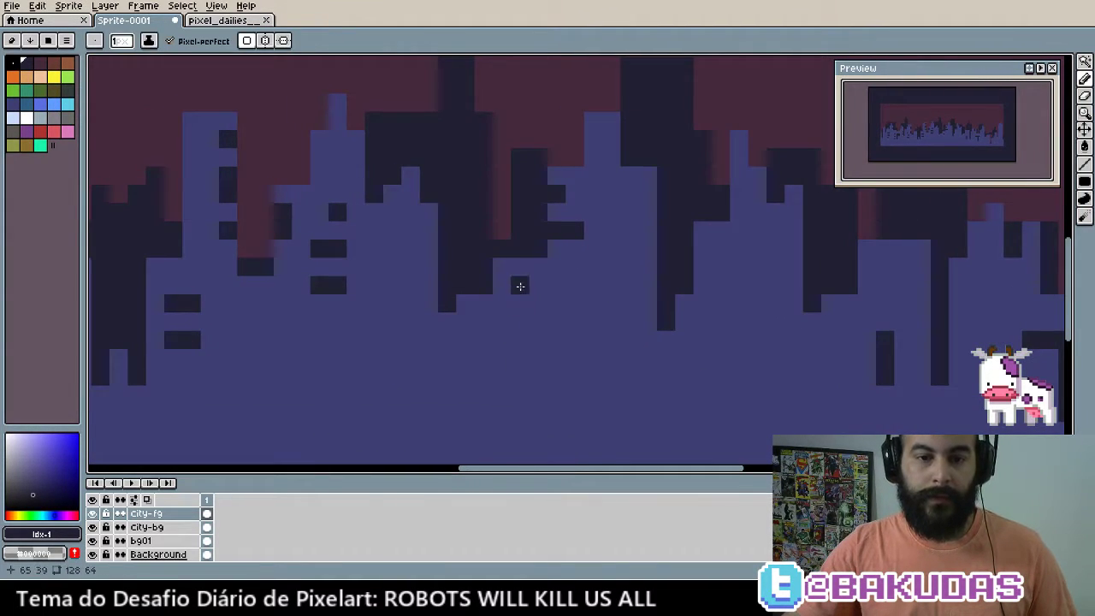
left_click(518, 290)
left_click(498, 328)
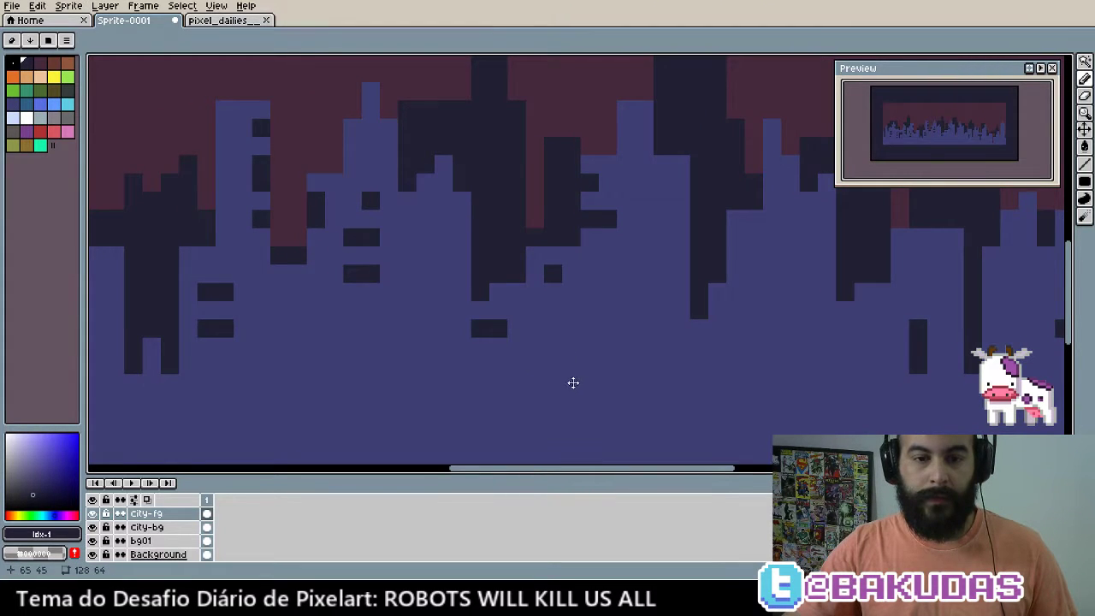
left_click_drag(499, 360, 548, 333)
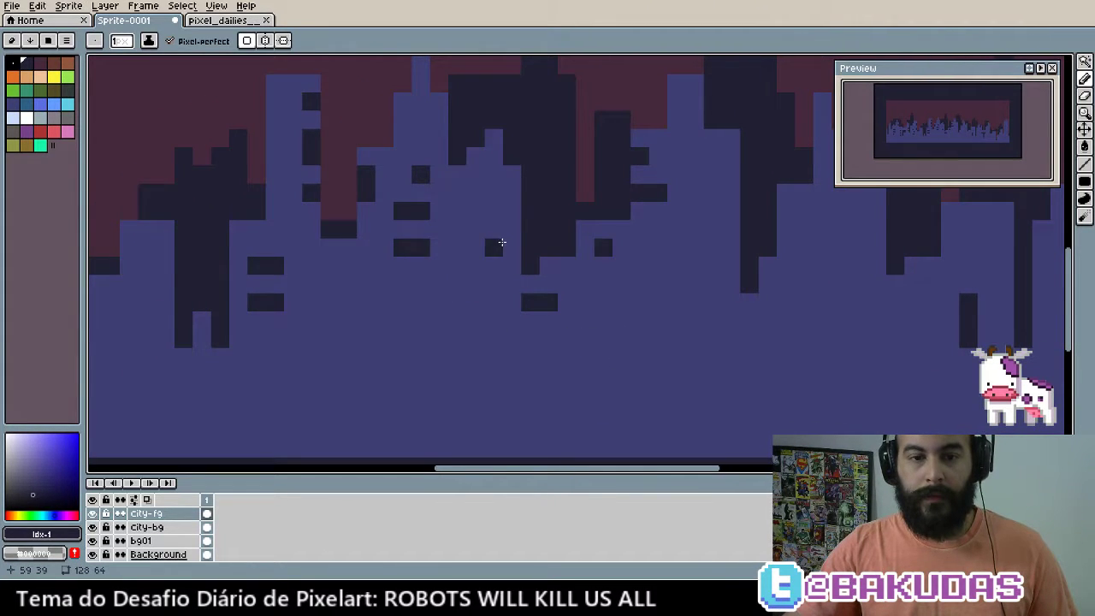
left_click_drag(652, 416, 371, 413)
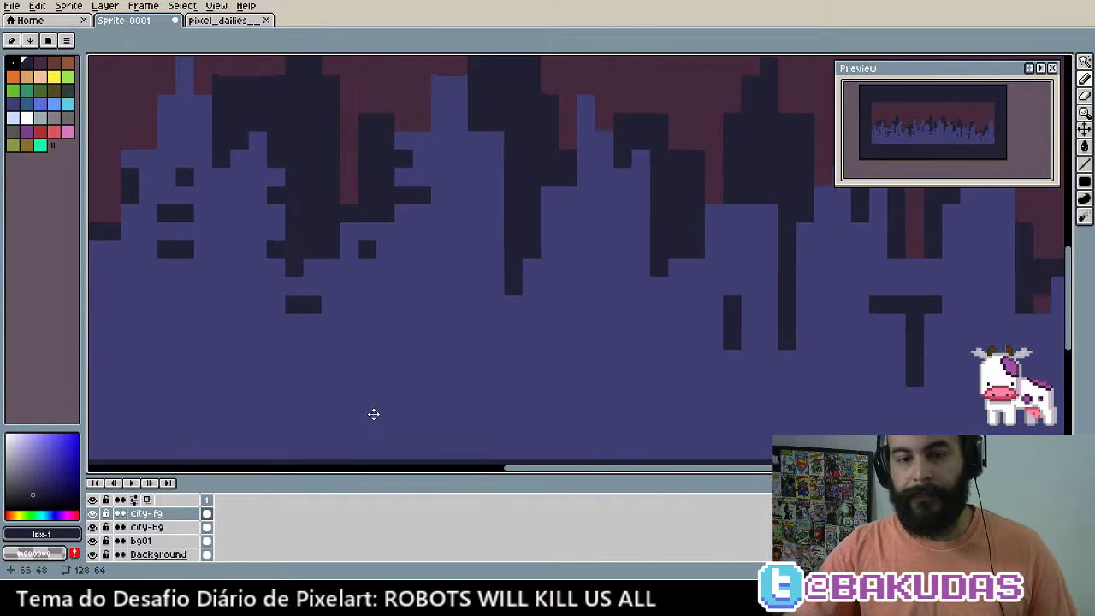
left_click(476, 248)
Add more dark windows on the next buildings, stacking them in short vertical pairs
left_click_drag(627, 278, 572, 325)
left_click(510, 254)
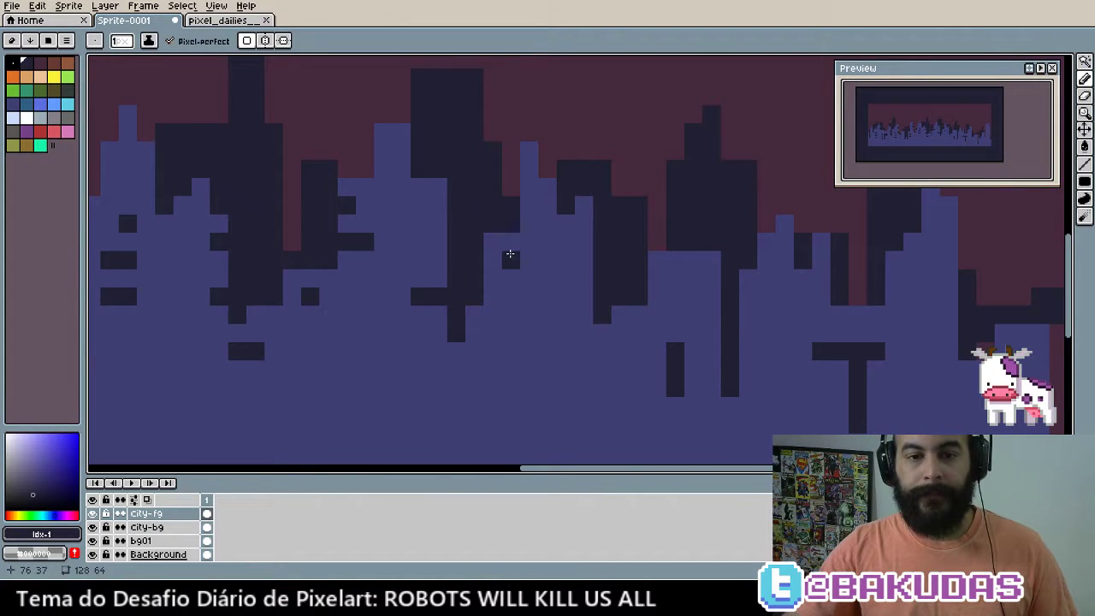
left_click_drag(526, 289, 513, 301)
left_click(575, 274)
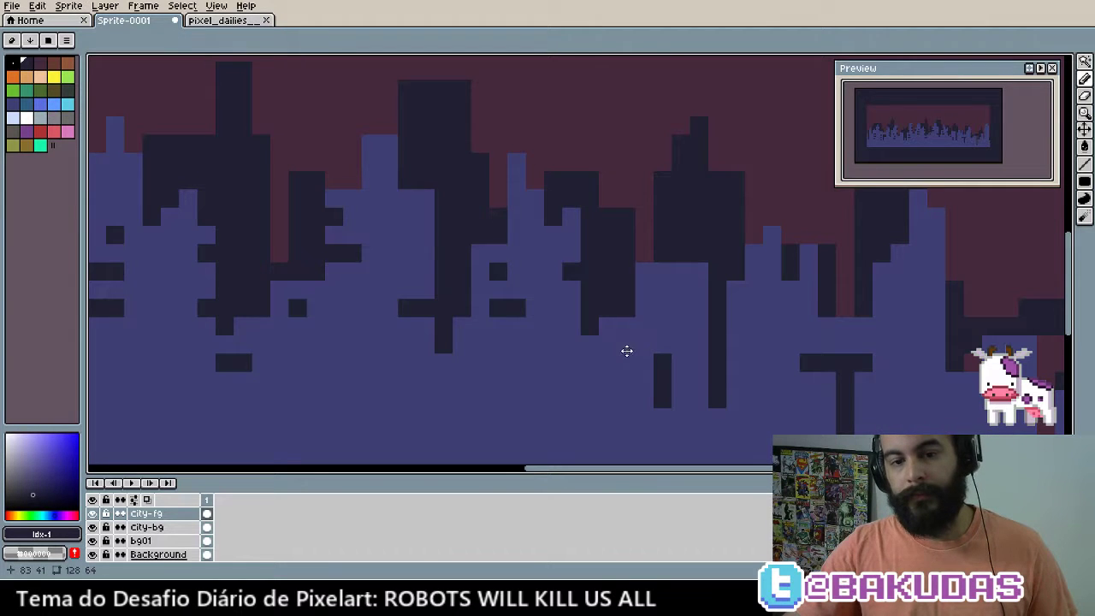
left_click_drag(625, 350, 598, 341)
left_click_drag(541, 277, 470, 257)
left_click(597, 276)
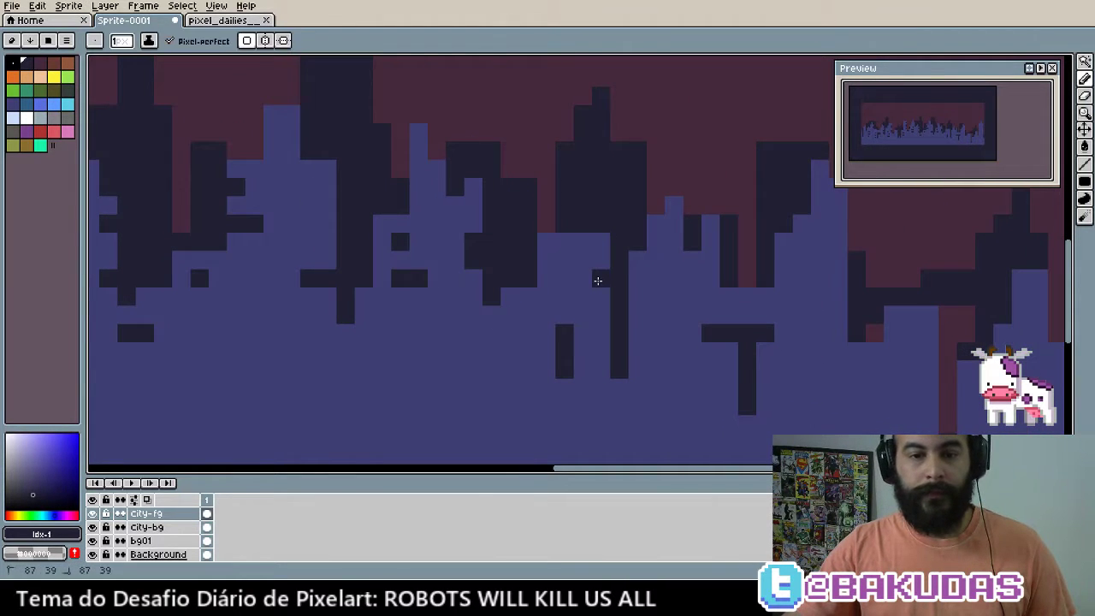
scroll(602, 328, "down", 1)
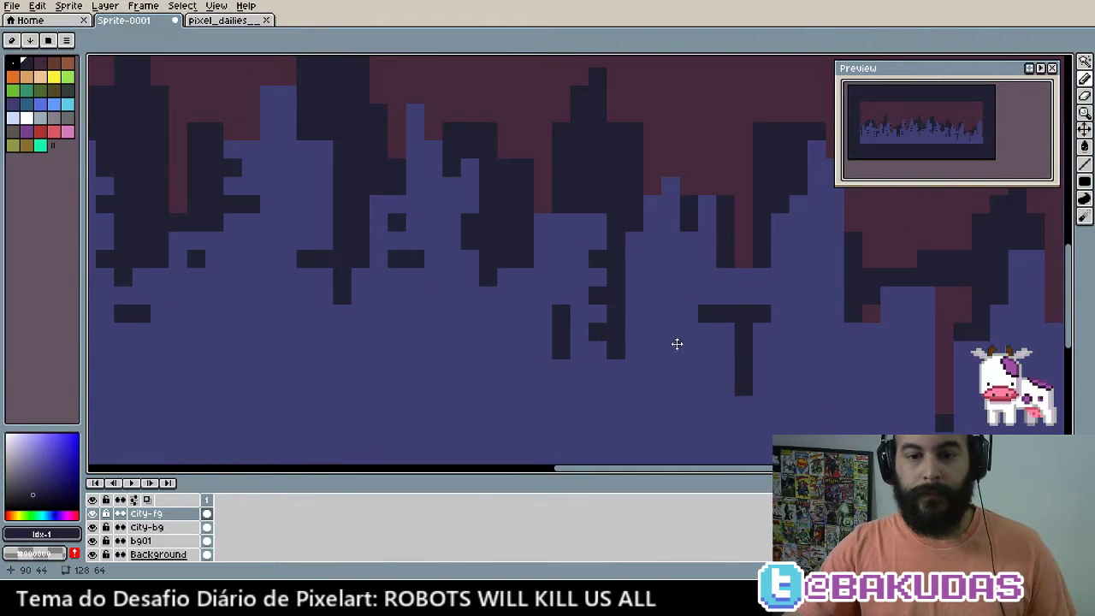
left_click(605, 310)
mouse_move(677, 342)
left_mouse_down()
mouse_move(612, 363)
mouse_move(687, 371)
left_mouse_up()
left_click(610, 339)
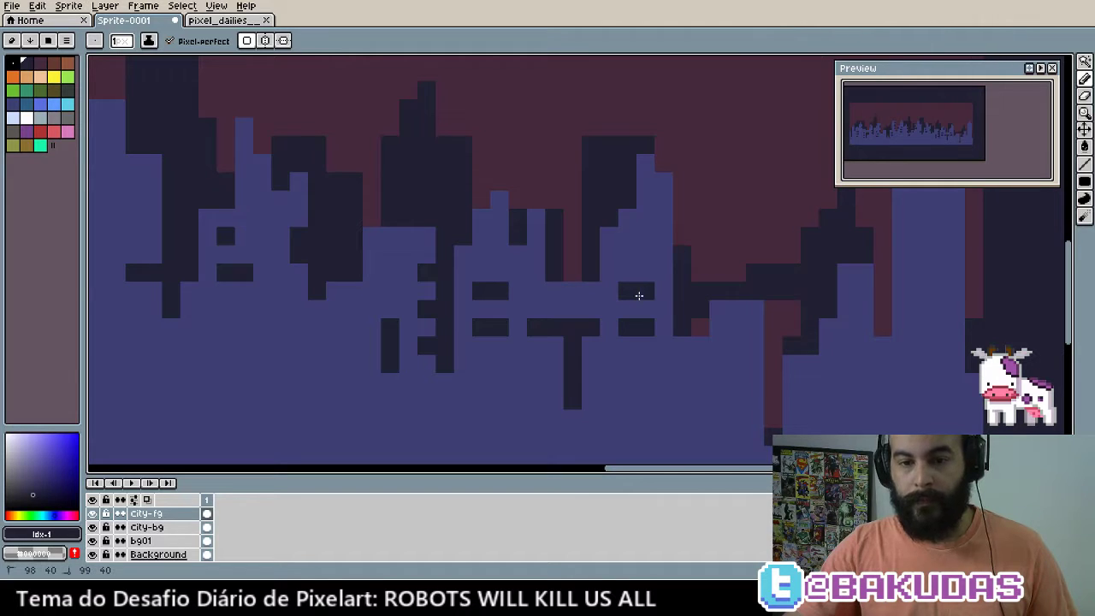
Place dark windows on the right-side buildings and tall tower, undoing misplaced pixels
mouse_move(686, 373)
left_mouse_down()
mouse_move(667, 288)
mouse_move(548, 326)
left_mouse_up()
left_click(487, 298)
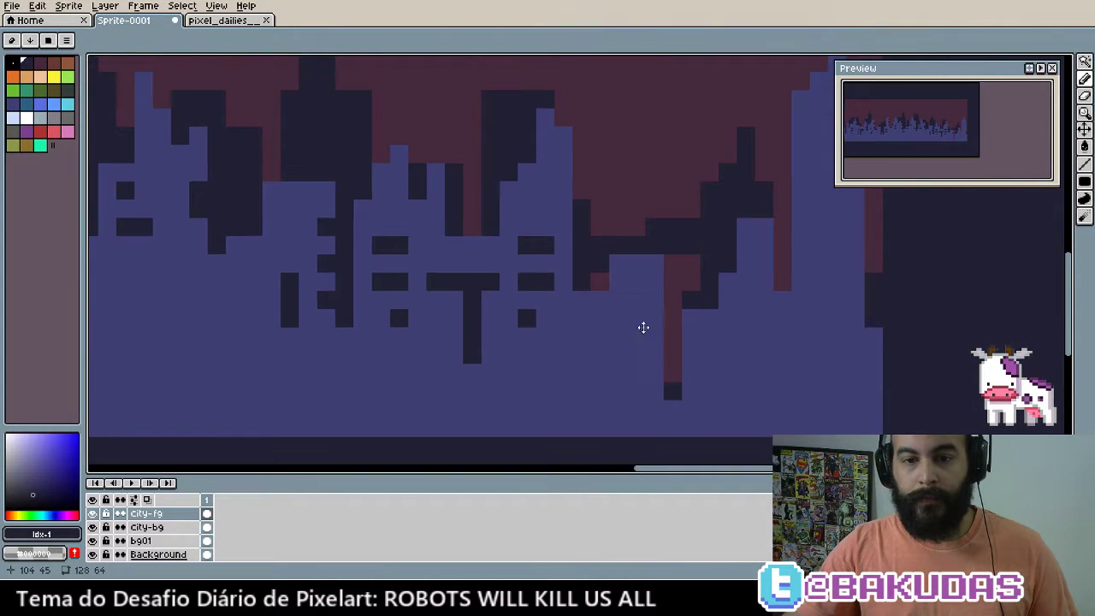
left_click(654, 311)
key("ctrl+z")
left_click(656, 362)
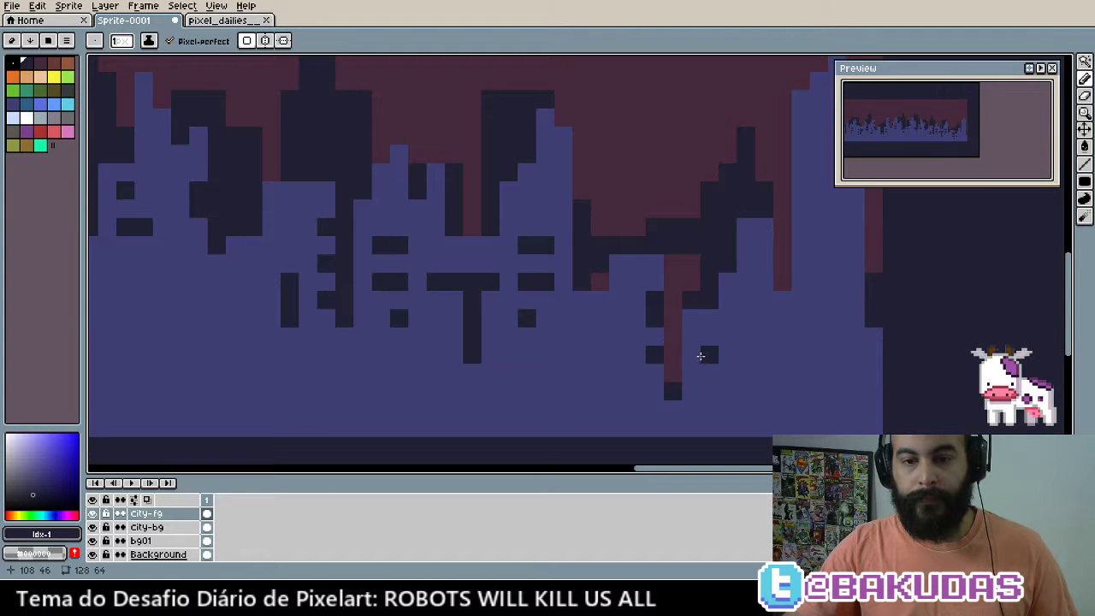
key("ctrl+z")
left_click(690, 355)
left_click_drag(748, 354, 722, 399)
left_click(737, 292)
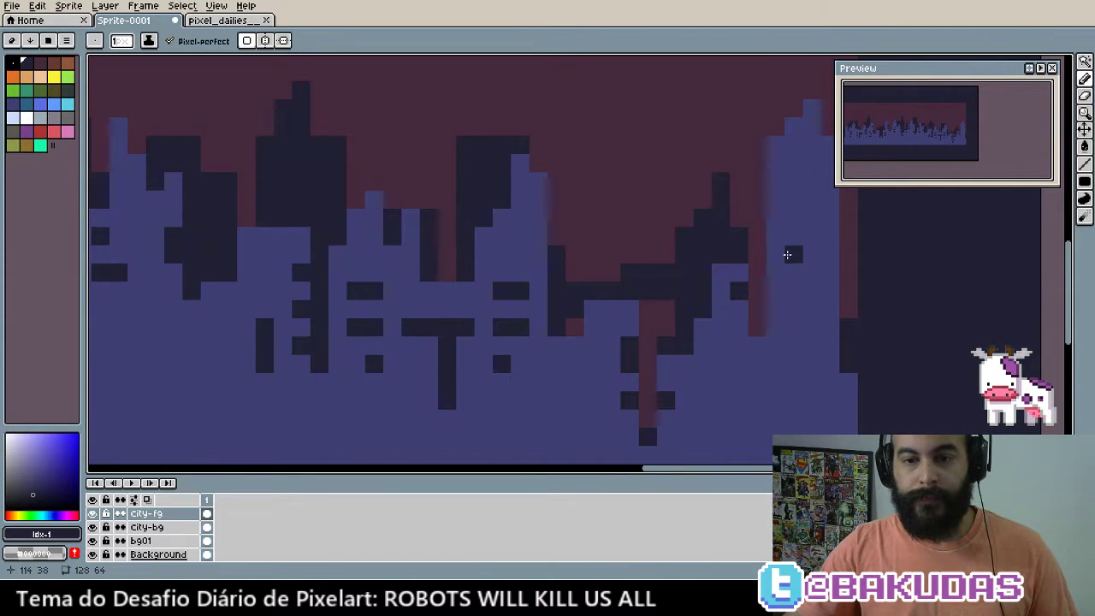
left_click(774, 218)
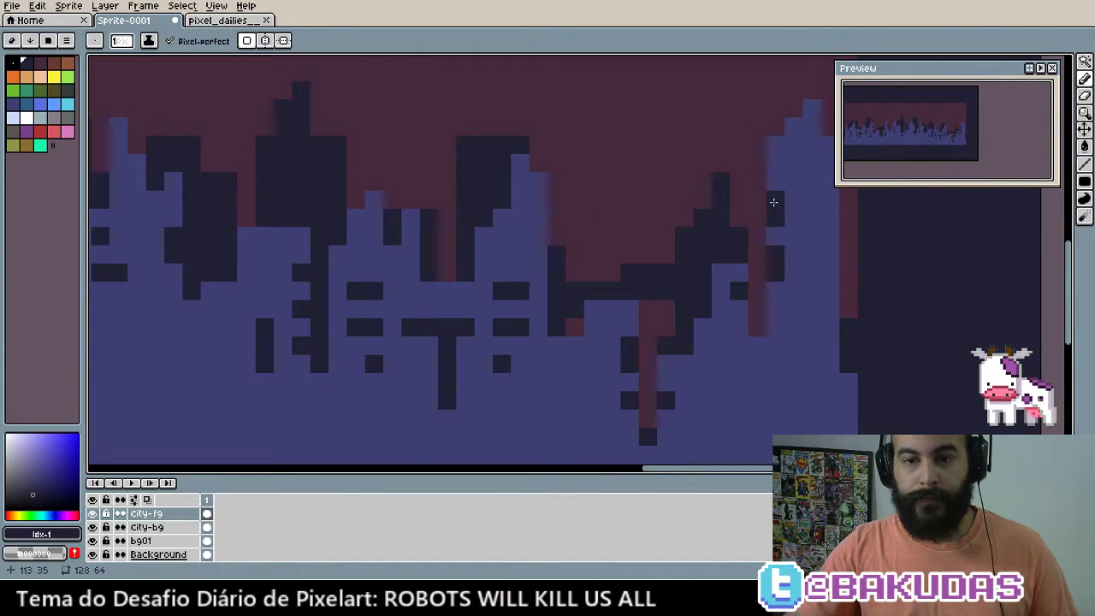
Pan across the city and add a pair of window pixels on a left-side building
left_click_drag(784, 244, 607, 296)
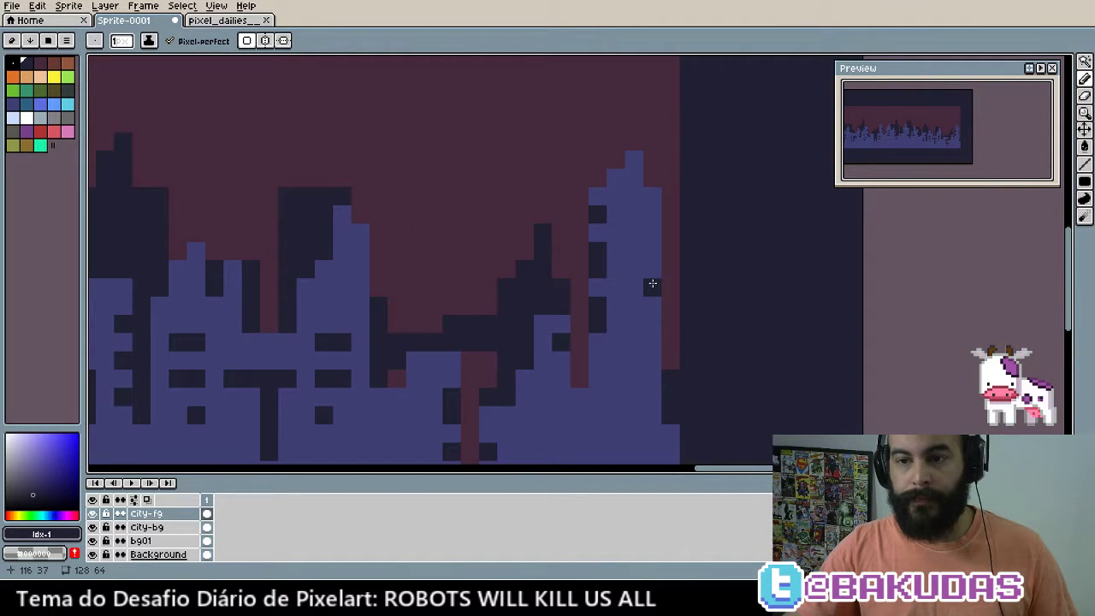
mouse_move(651, 283)
left_mouse_down()
mouse_move(612, 290)
mouse_move(638, 303)
mouse_move(693, 260)
left_mouse_up()
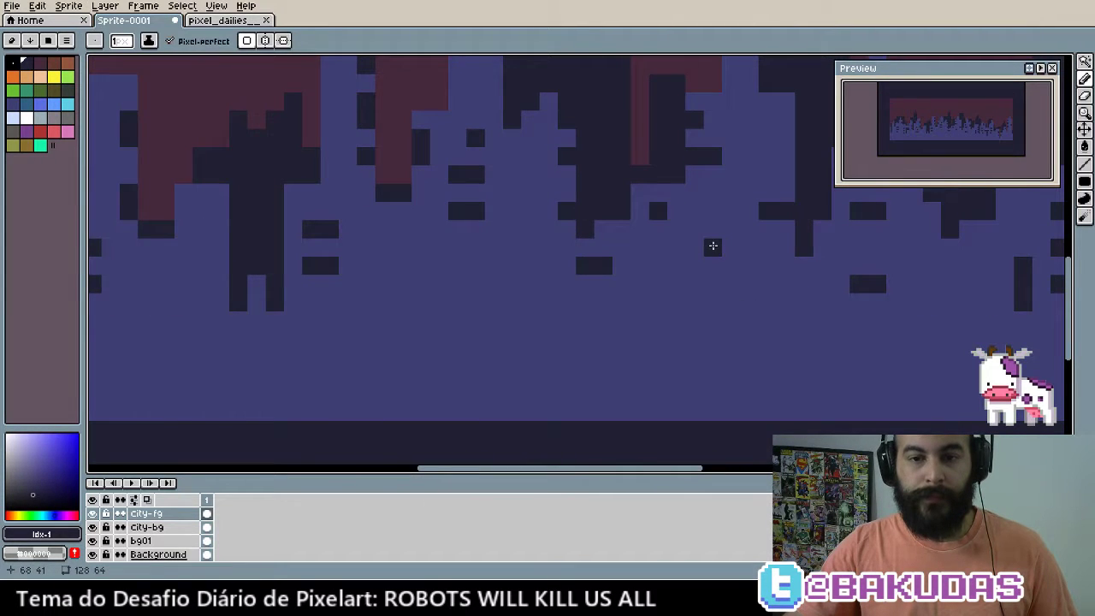
mouse_move(557, 325)
left_mouse_down()
mouse_move(621, 293)
mouse_move(687, 373)
mouse_move(621, 382)
left_mouse_up()
left_click(614, 345)
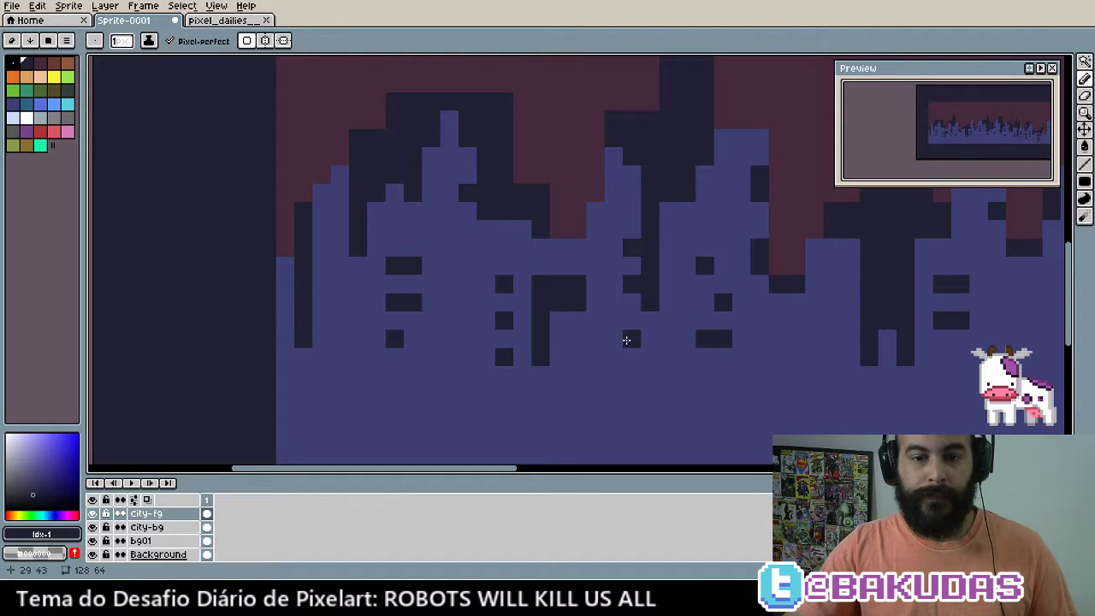
left_click(614, 341)
scroll(487, 301, "left", 4)
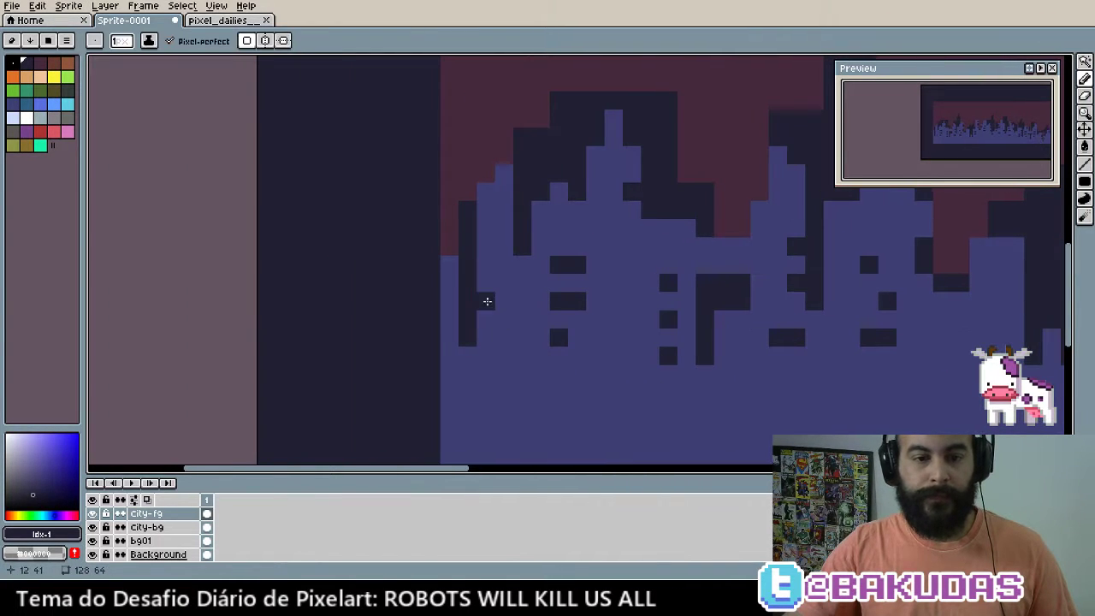
scroll(545, 349, "down", 2)
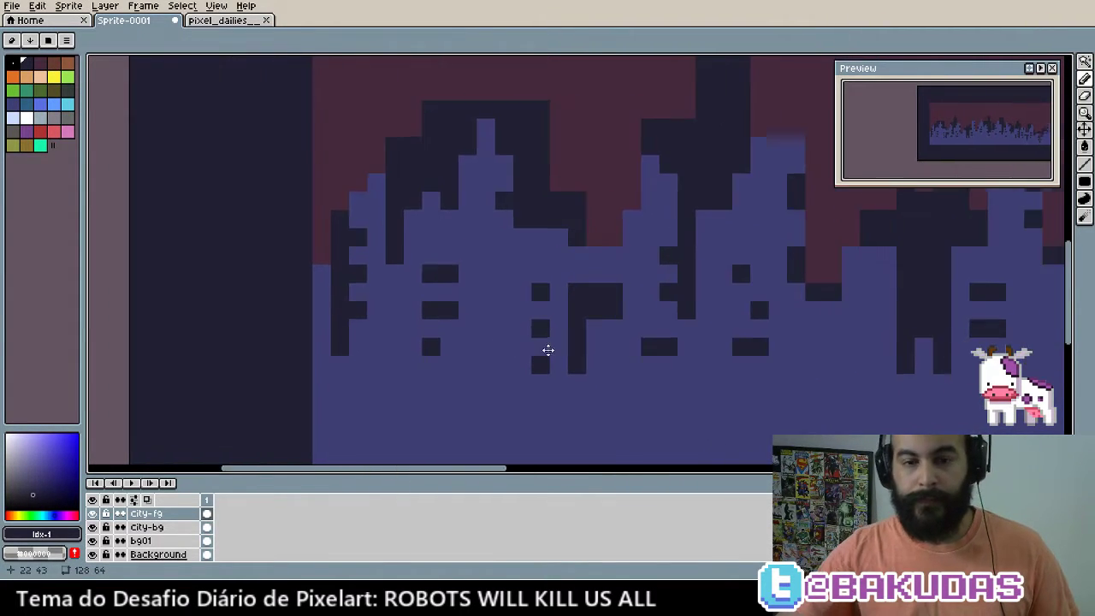
scroll(530, 355, "down", 2)
scroll(499, 362, "down", 1)
scroll(509, 365, "down", 1)
scroll(511, 357, "up", 1)
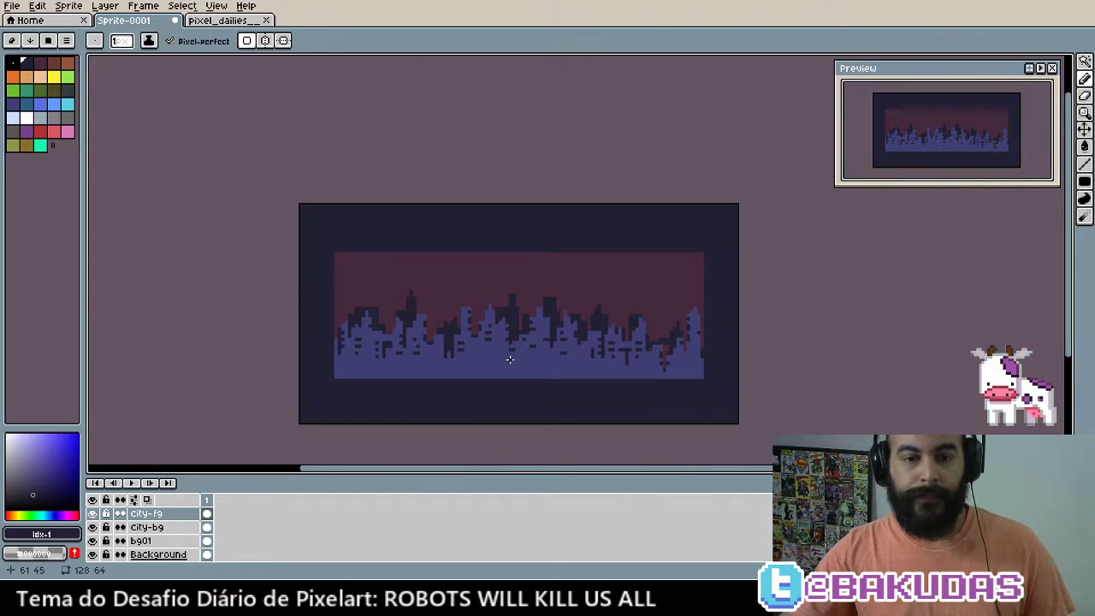
scroll(428, 356, "up", 1)
left_click_drag(372, 354, 456, 359)
scroll(488, 372, "up", 1)
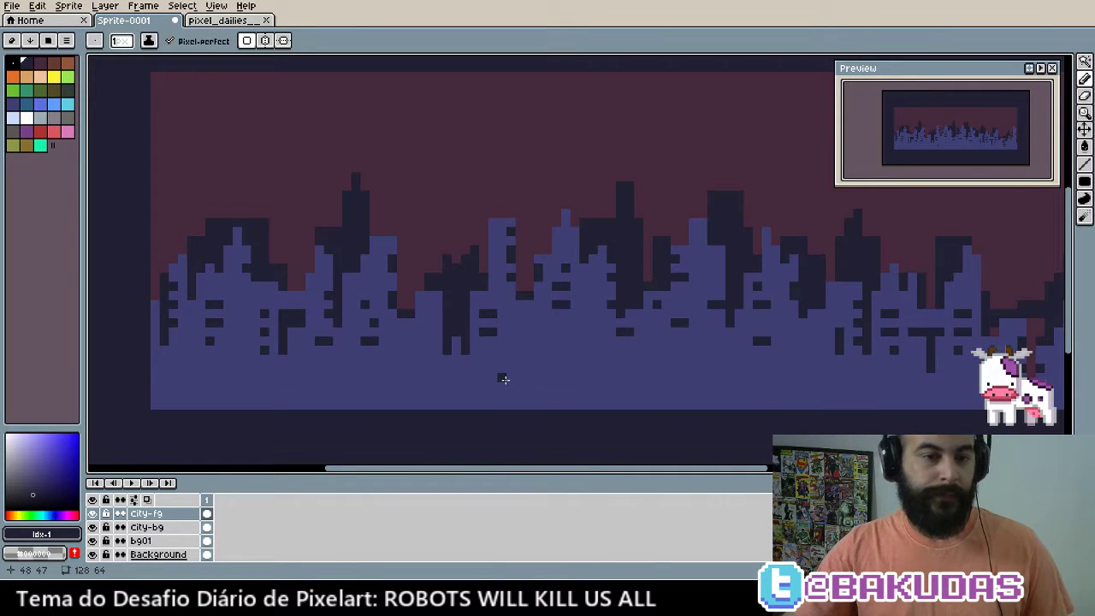
scroll(528, 376, "down", 1)
scroll(522, 374, "up", 1)
scroll(365, 362, "up", 2)
scroll(394, 366, "up", 1)
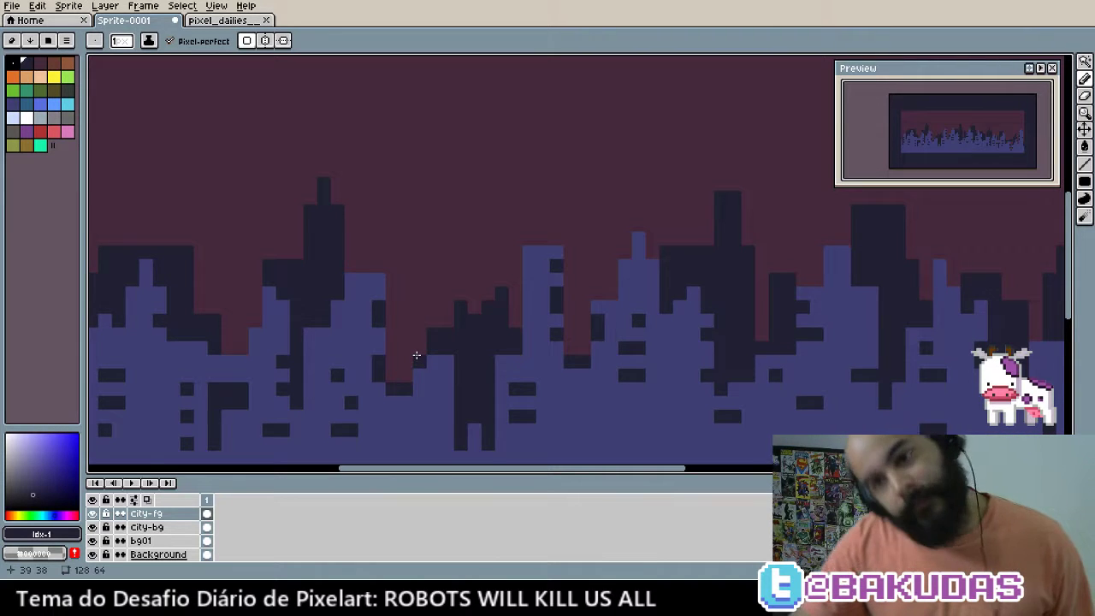
scroll(416, 359, "down", 1)
key("alt")
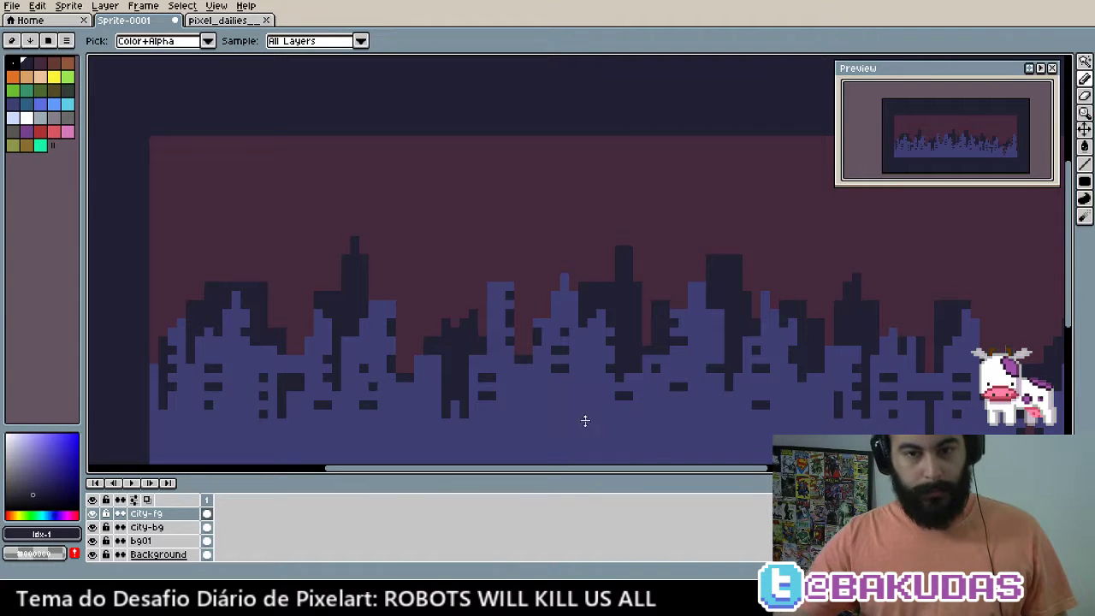
Resize the canvas to 196 × 96 through Sprite > Canvas Size
key("b")
scroll(590, 416, "down", 1)
scroll(670, 315, "down", 1)
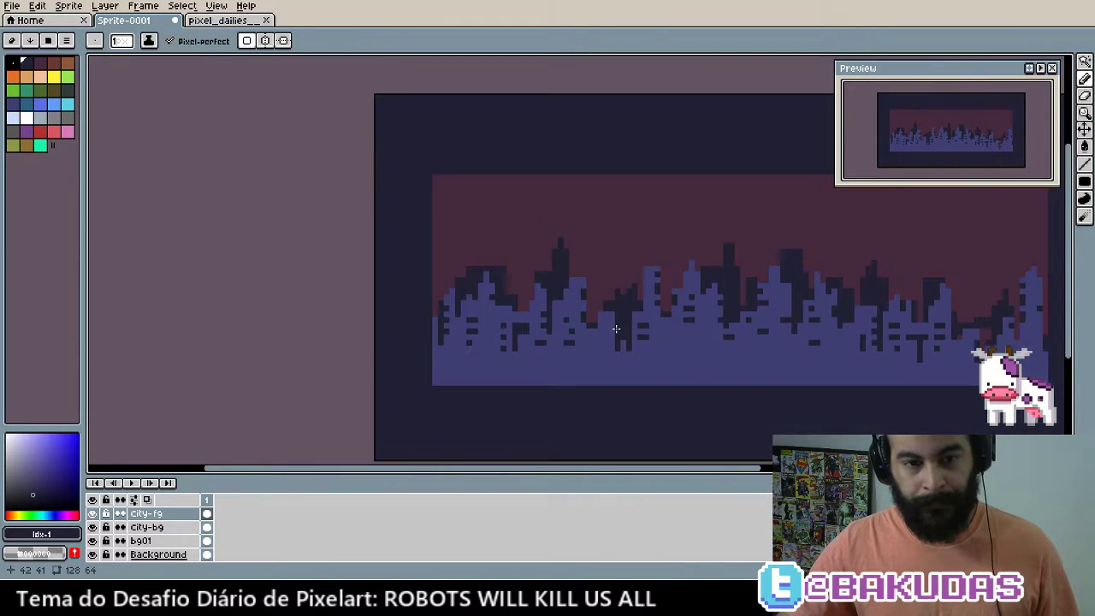
left_click_drag(616, 328, 501, 313)
left_click(68, 6)
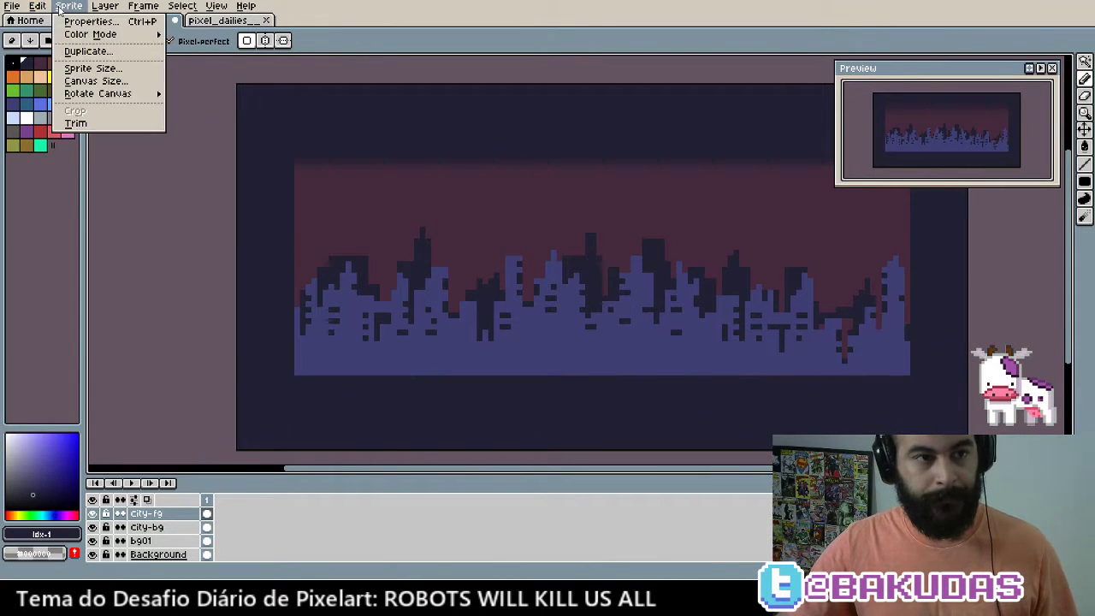
left_click(96, 81)
type("196")
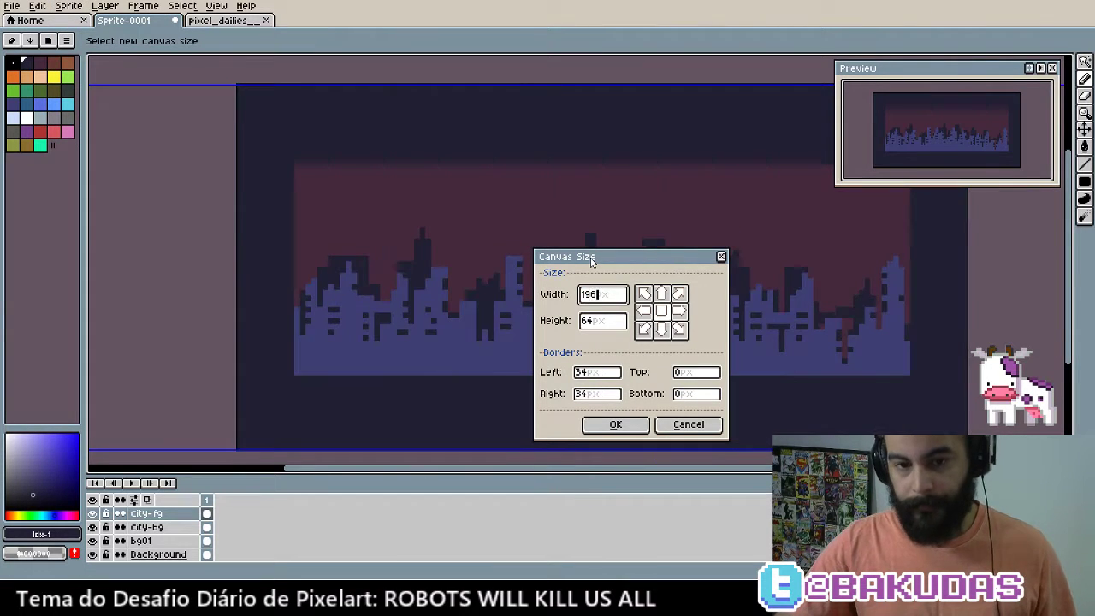
key("Tab")
type("96")
key("Return")
Fill the new black border dark on the Background layer and toggle the city-bg layer's visibility
scroll(571, 294, "down", 1)
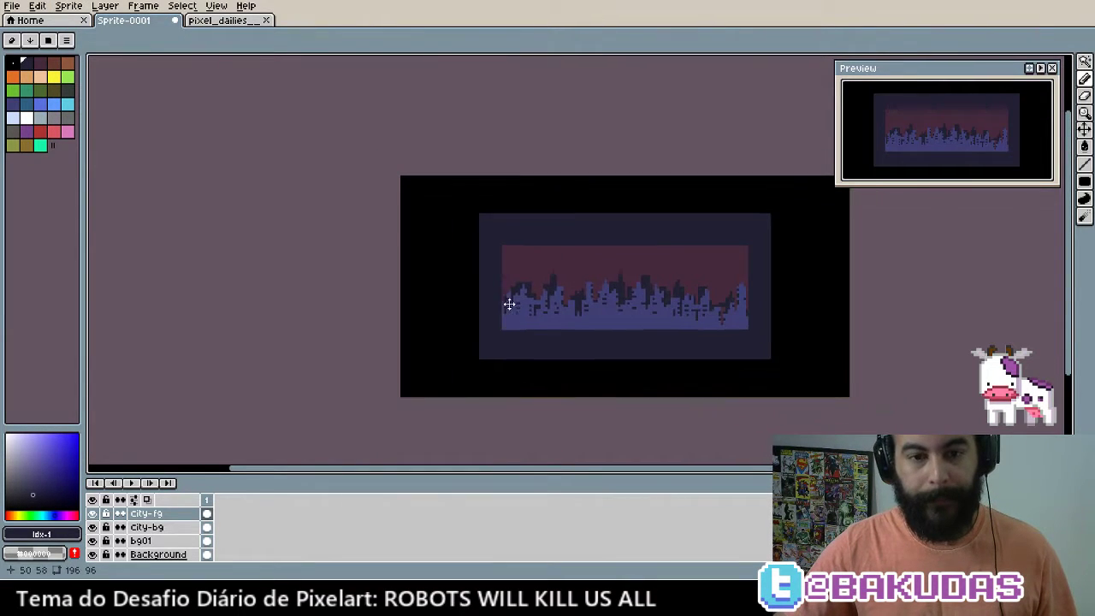
left_click_drag(572, 295, 494, 328)
left_click(494, 327, "ctrl")
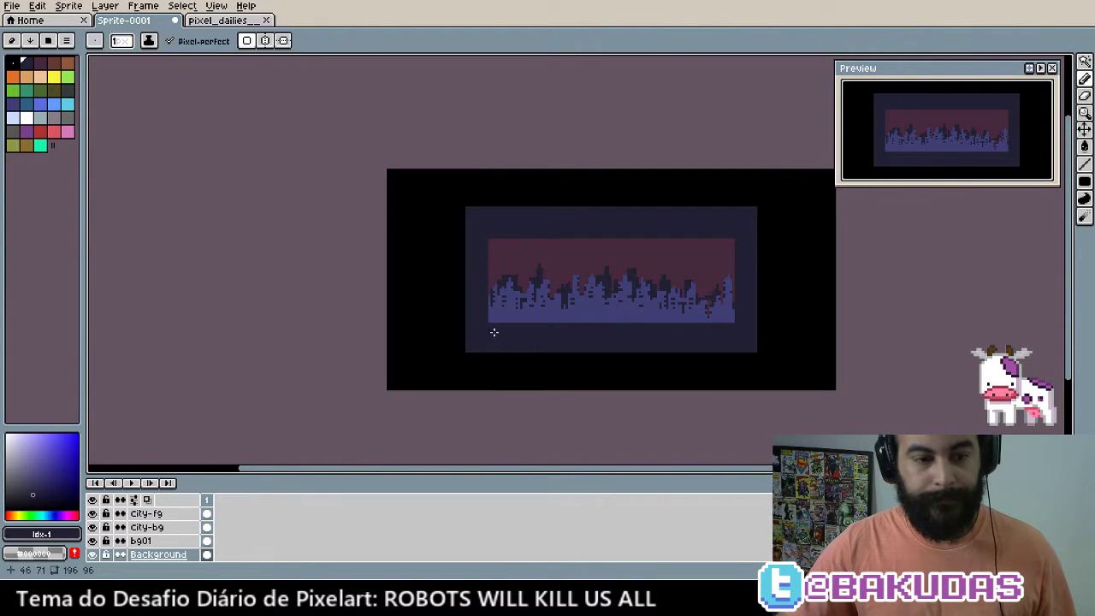
left_click(437, 327)
scroll(533, 325, "up", 1)
scroll(594, 288, "up", 1)
left_click_drag(330, 282, 504, 317)
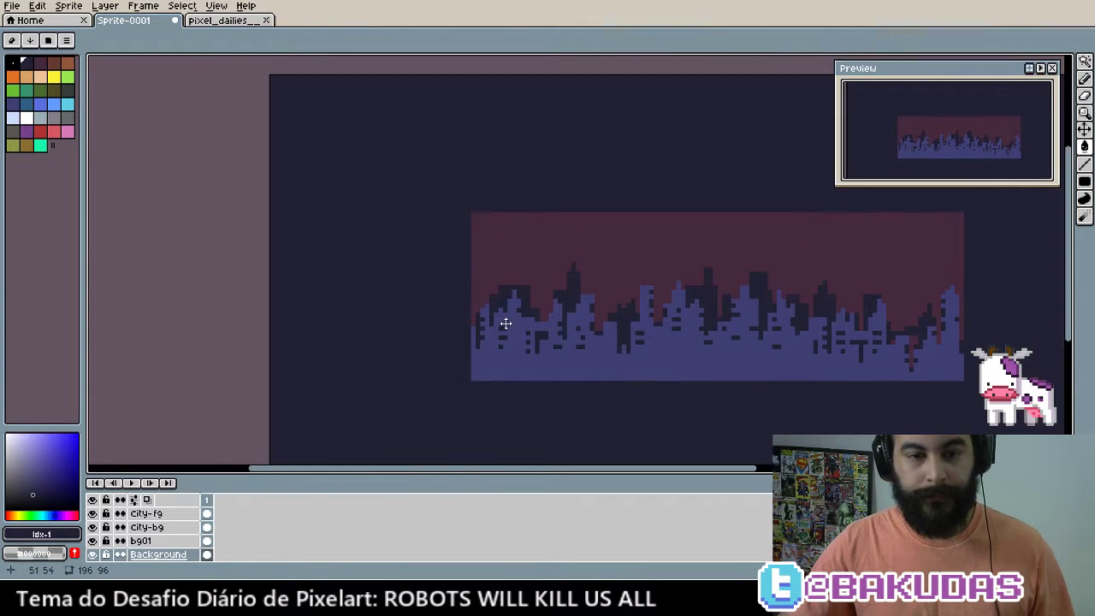
key("g")
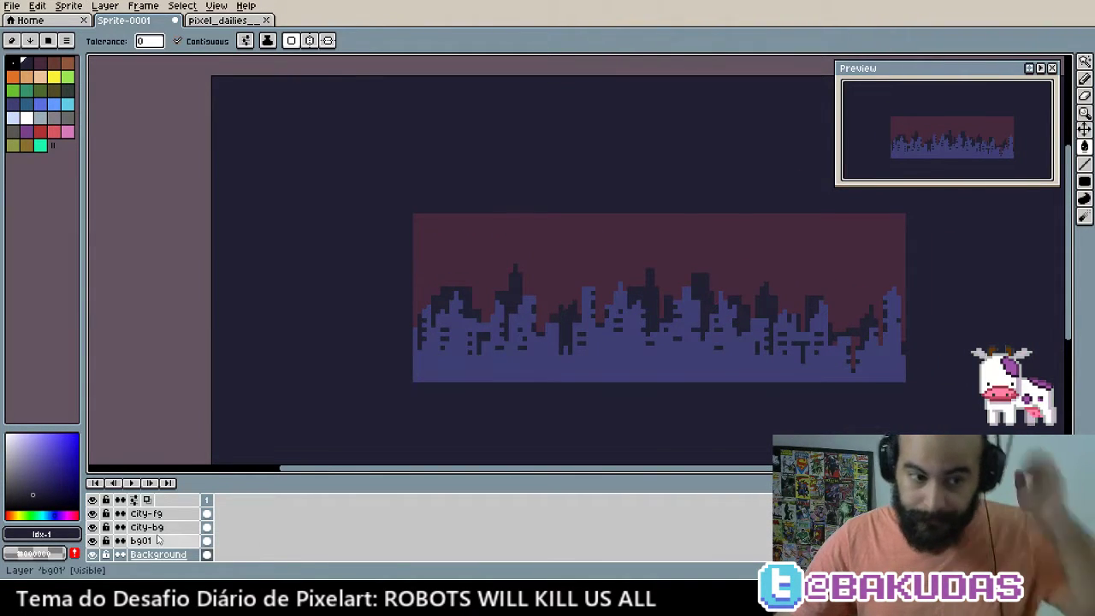
left_click(93, 527)
left_click(92, 527)
Align the city-fg skyline with the Move tool, toggling city-bg visibility to check alignment
left_click(93, 526)
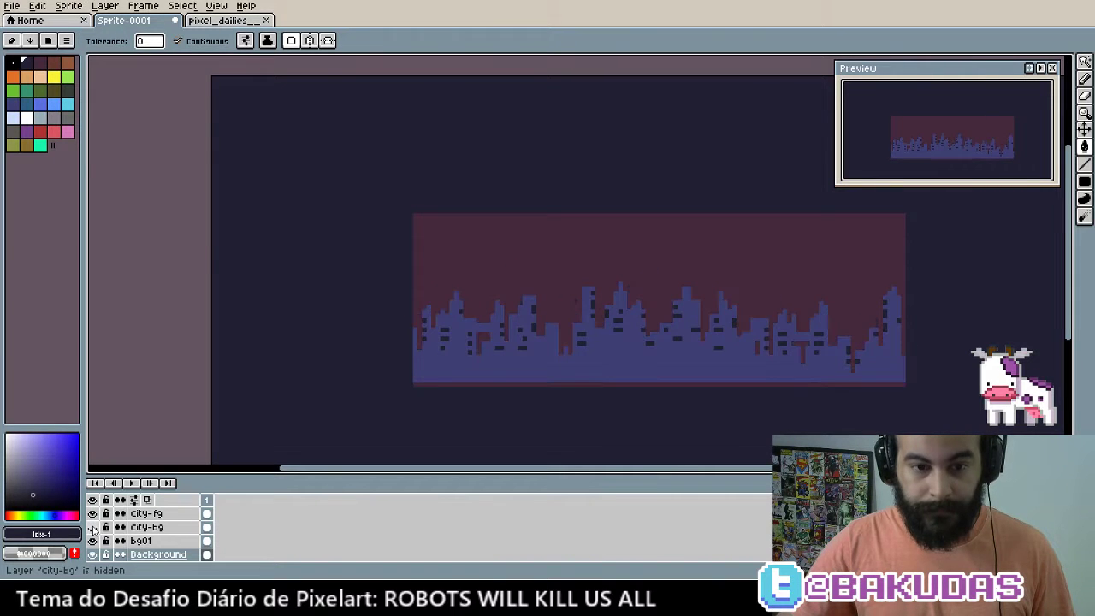
left_click(93, 526)
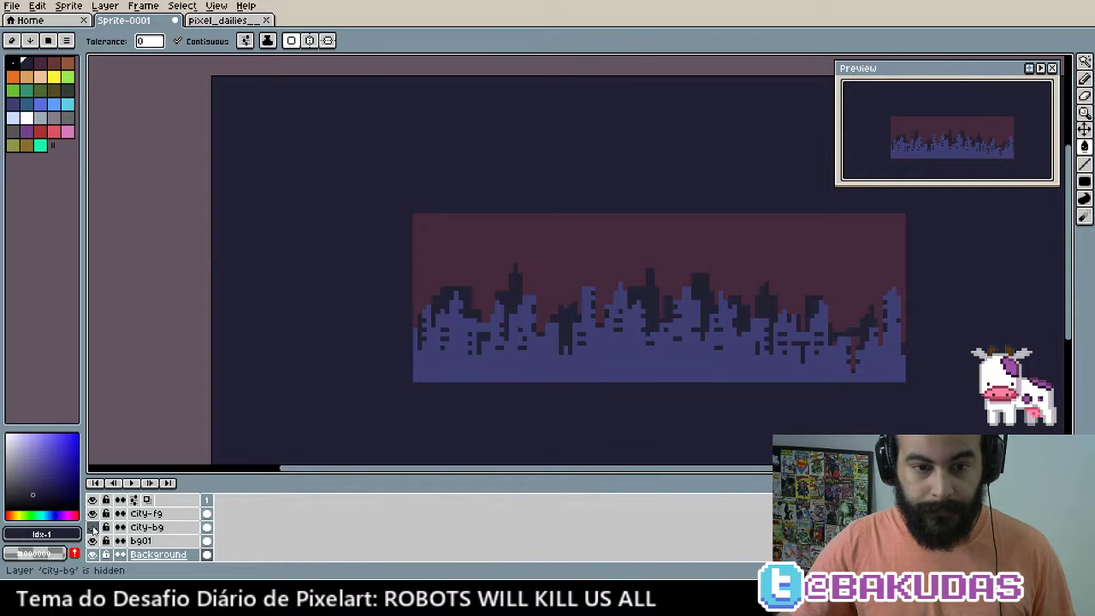
left_click(146, 513)
key("v")
left_click_drag(504, 361, 499, 364)
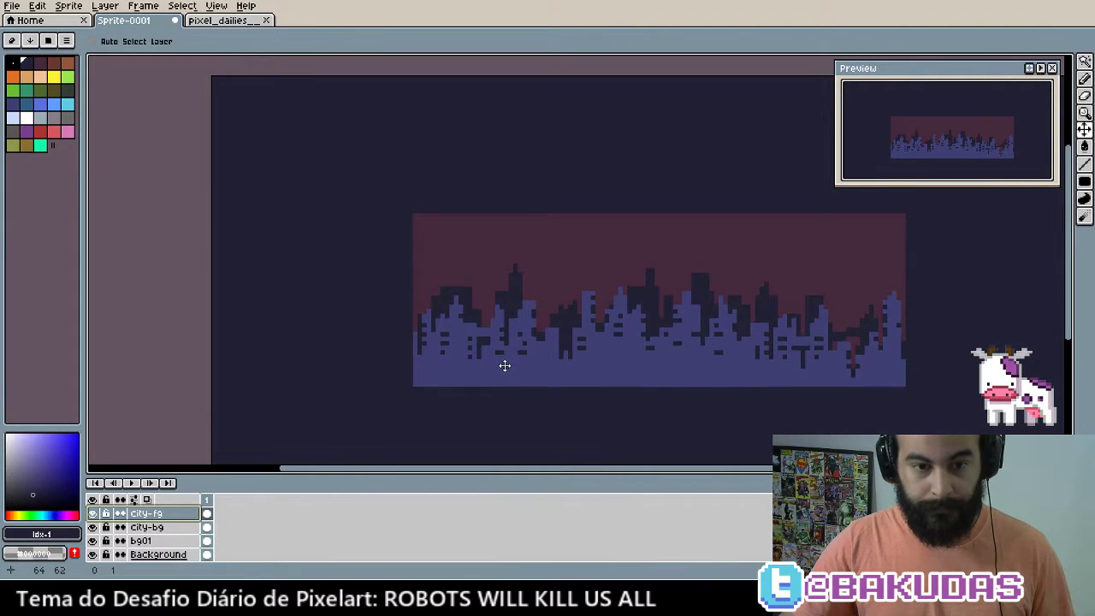
left_click(93, 526)
left_click(93, 526)
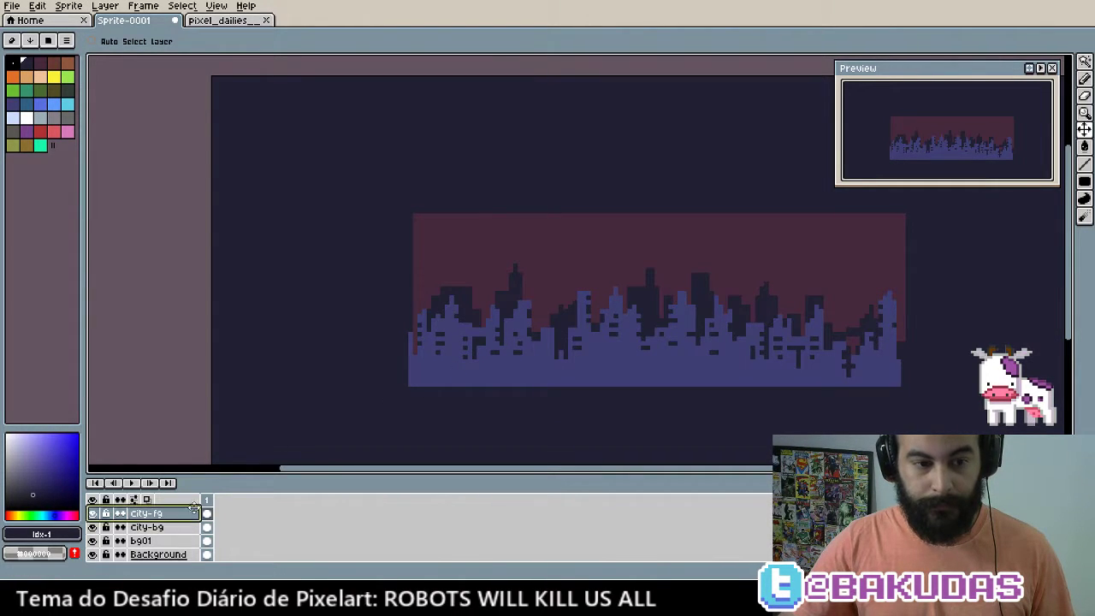
left_click_drag(518, 374, 526, 369)
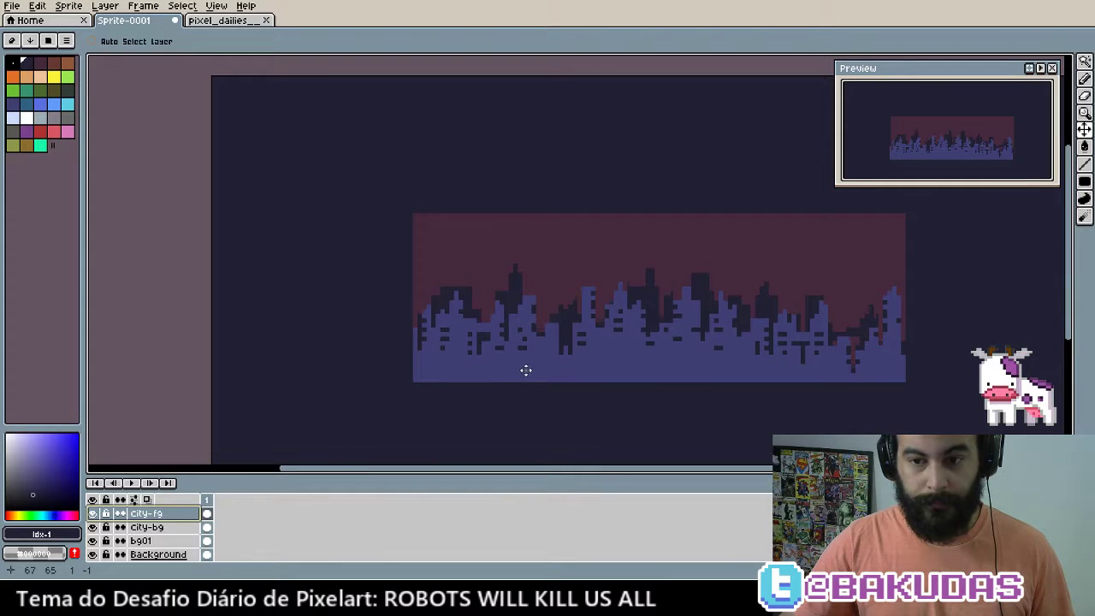
left_click(92, 527)
left_click(93, 527)
left_click(92, 527)
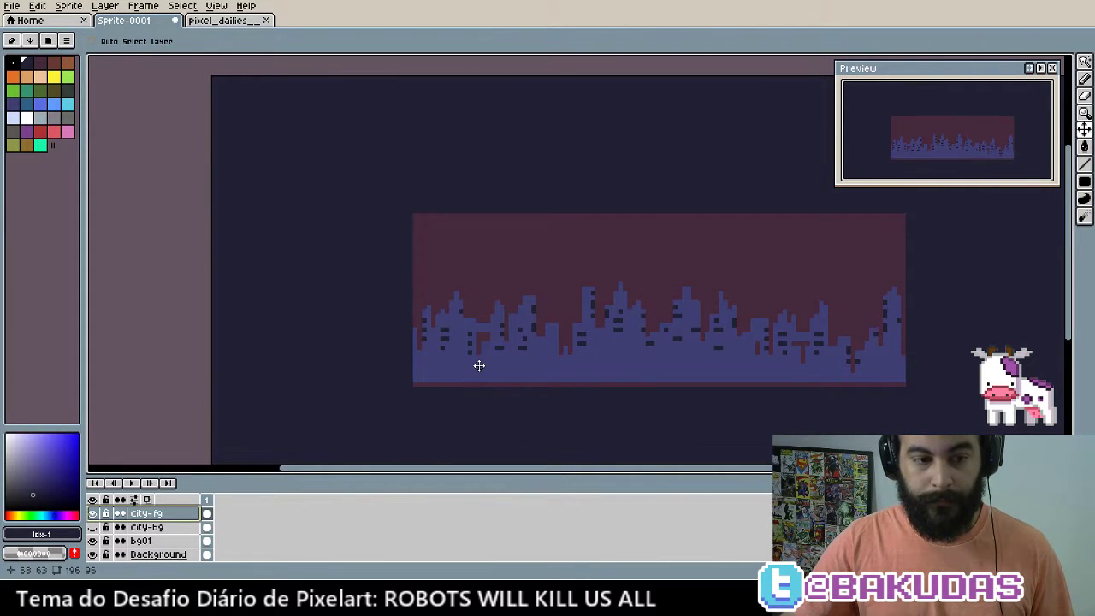
left_click_drag(479, 366, 479, 369)
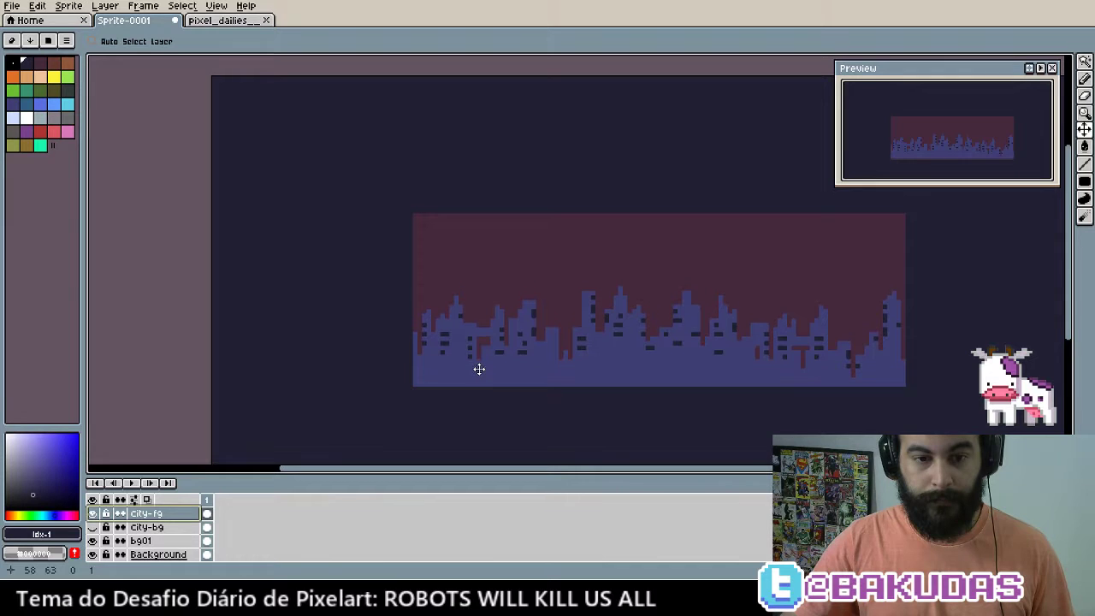
left_click(92, 527)
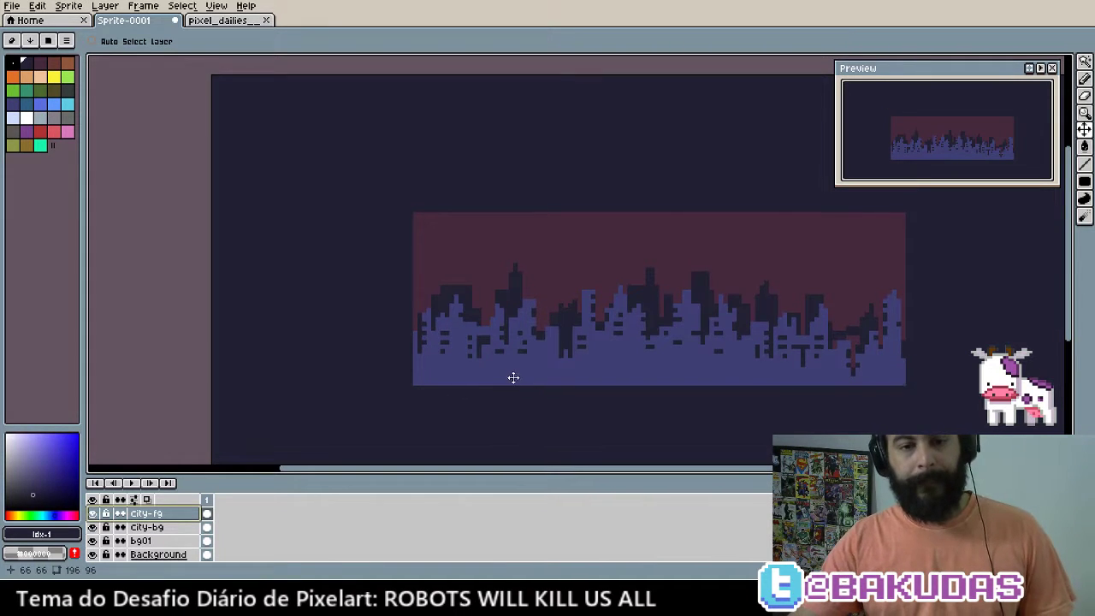
Zoom out to the whole skyline and select the pencil with white as the colour
scroll(509, 377, "up", 1)
scroll(410, 359, "down", 1)
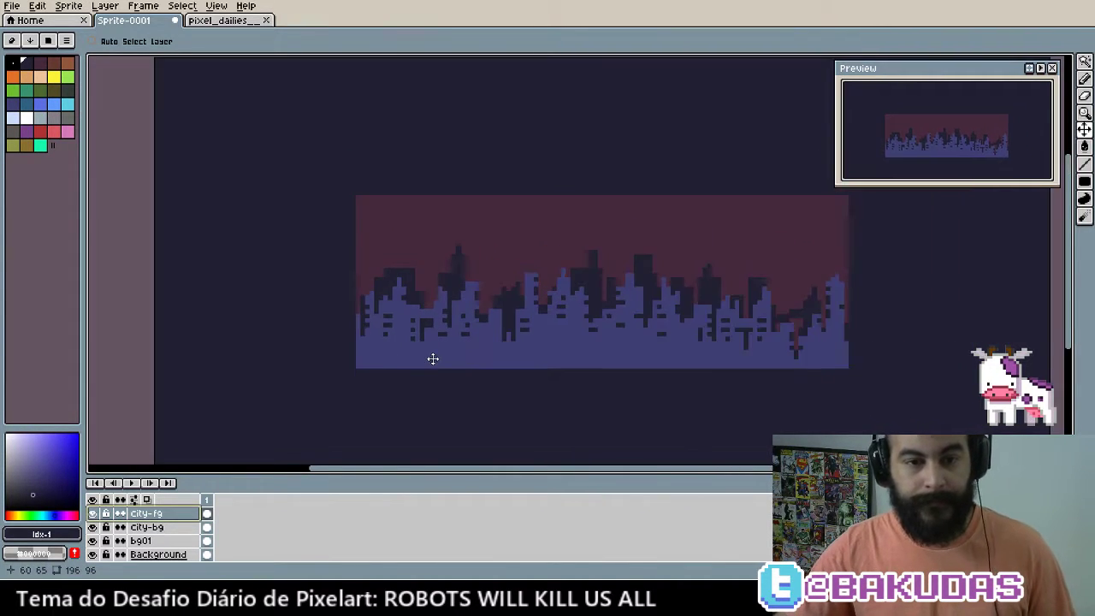
left_click_drag(440, 359, 413, 352)
key("b")
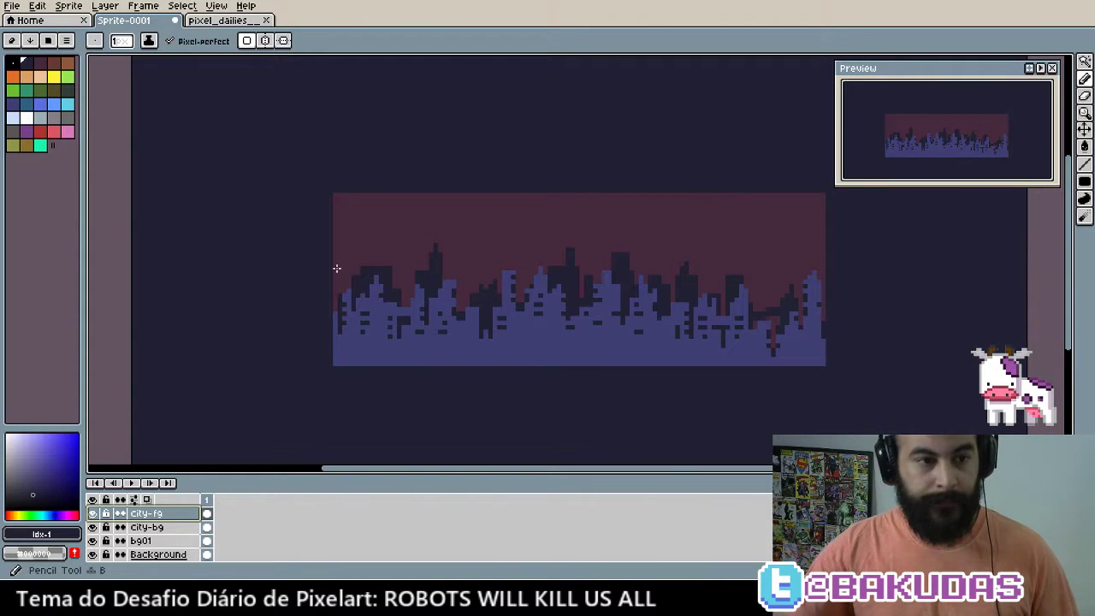
left_click(25, 117)
Add a new layer above city-bg and name it 'sketch'
left_click(153, 527)
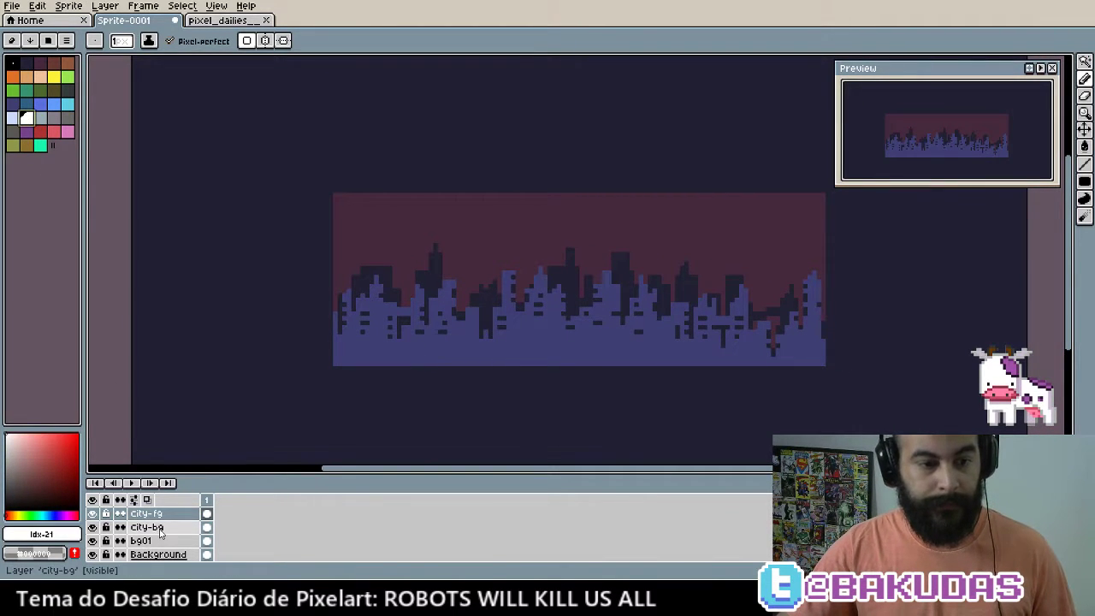
key("shift+n")
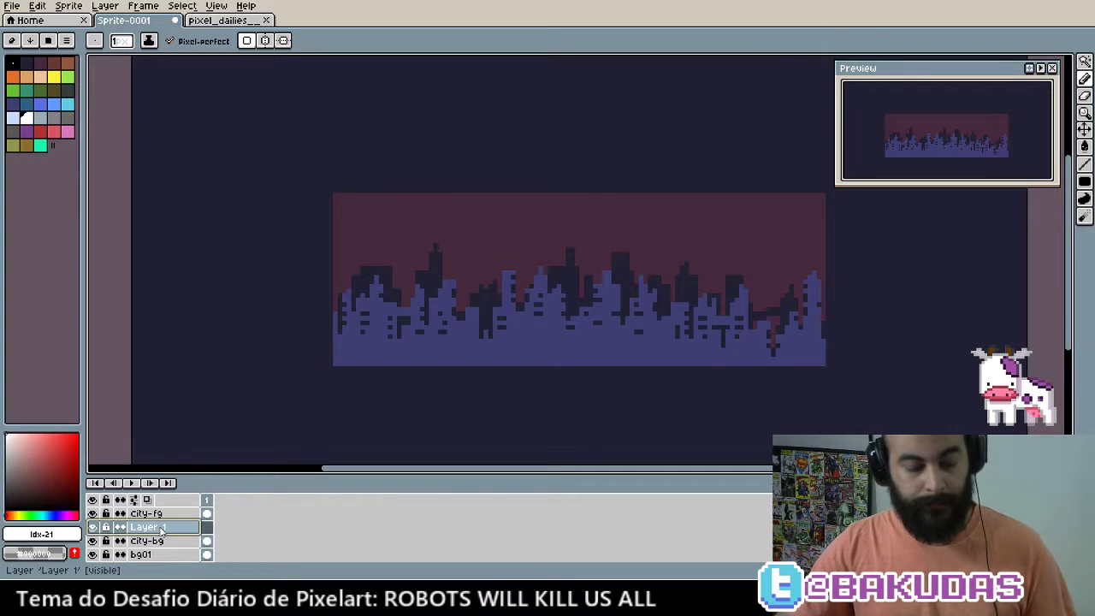
double_click(160, 530)
type("sketch")
key("Return")
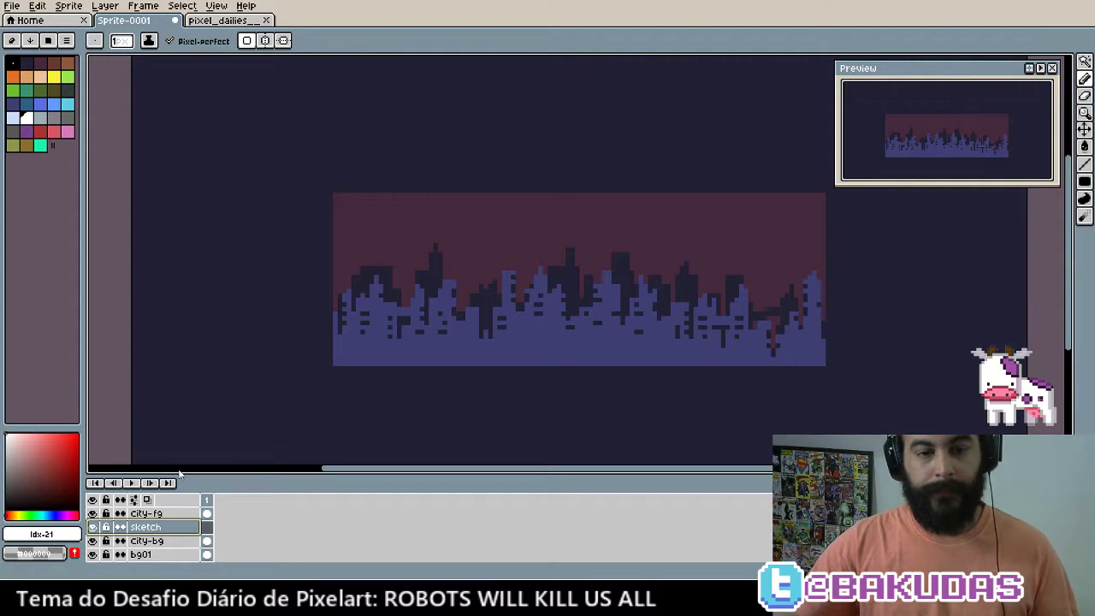
Paint a round white blob in the upper-left sky, undoing the stray bump
left_click_drag(307, 317, 318, 338)
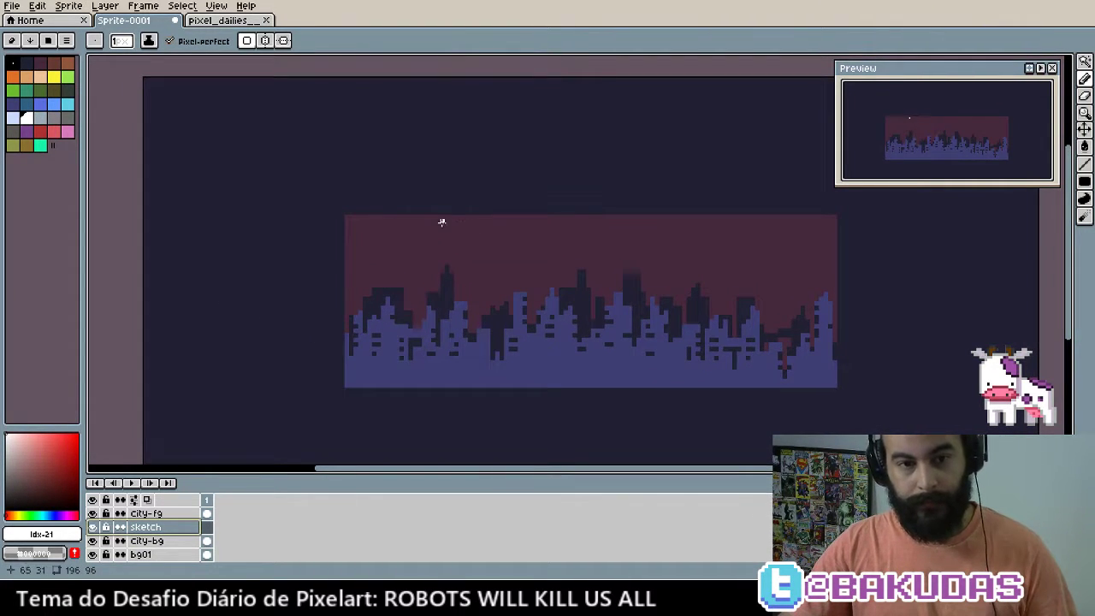
scroll(413, 219, "up", 1)
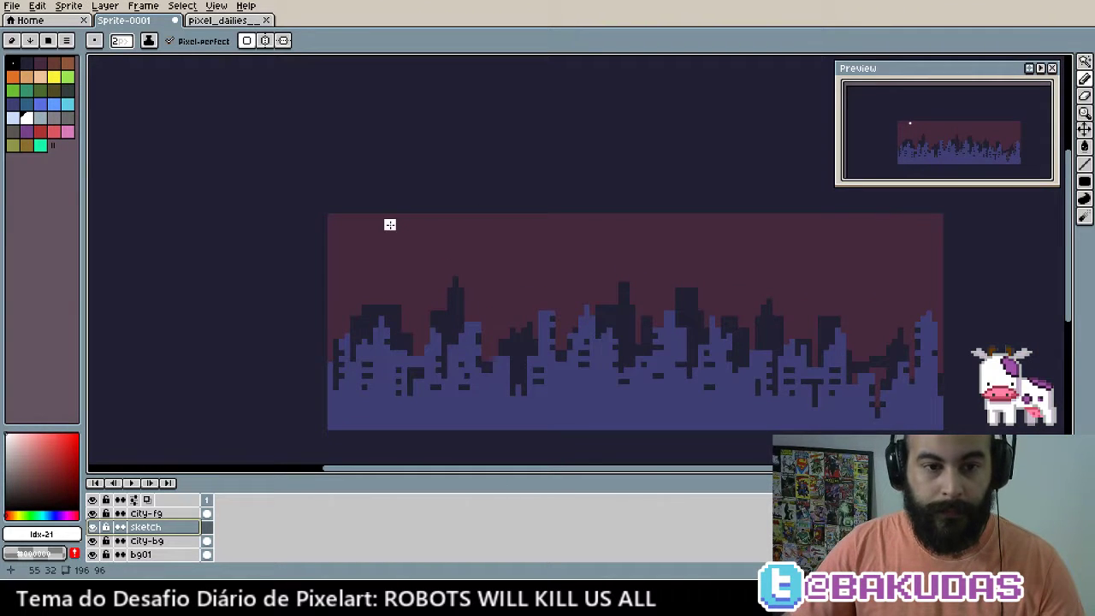
left_click_drag(384, 231, 395, 231)
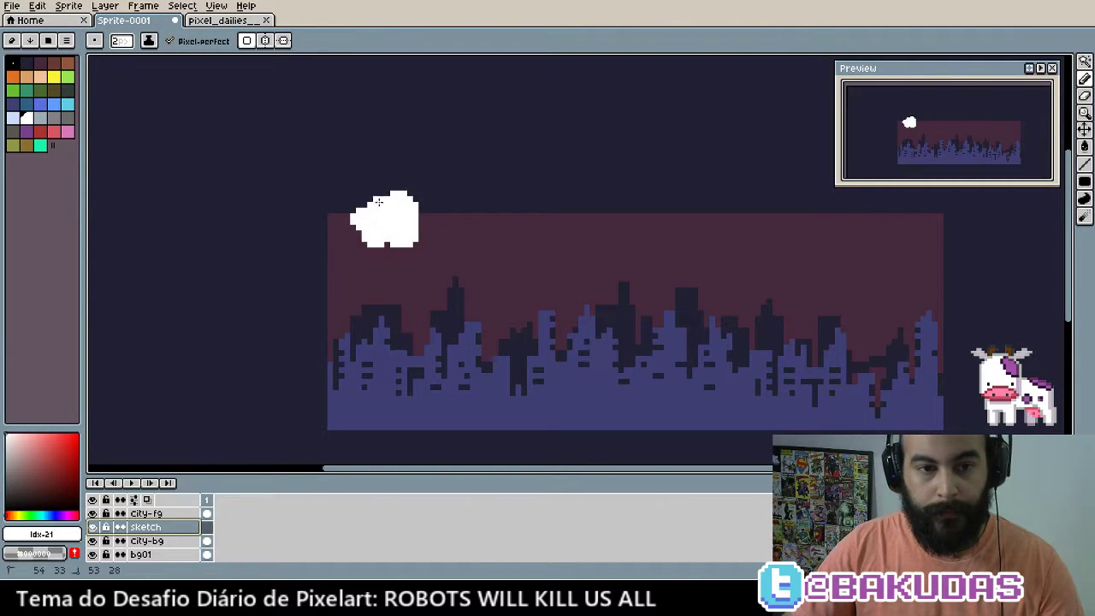
key("ctrl+z")
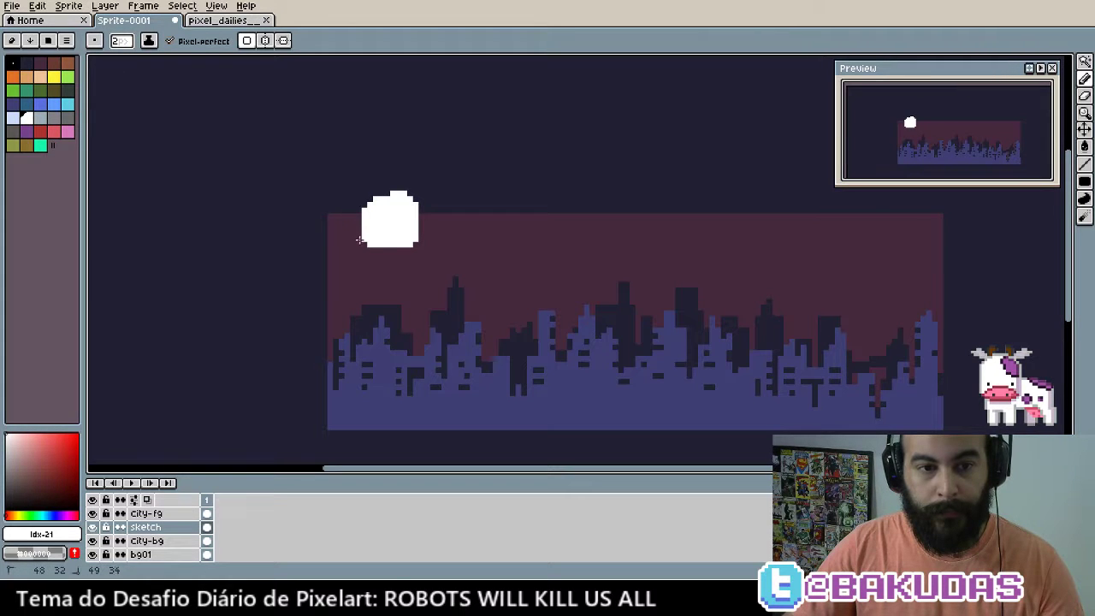
scroll(419, 245, "up", 2)
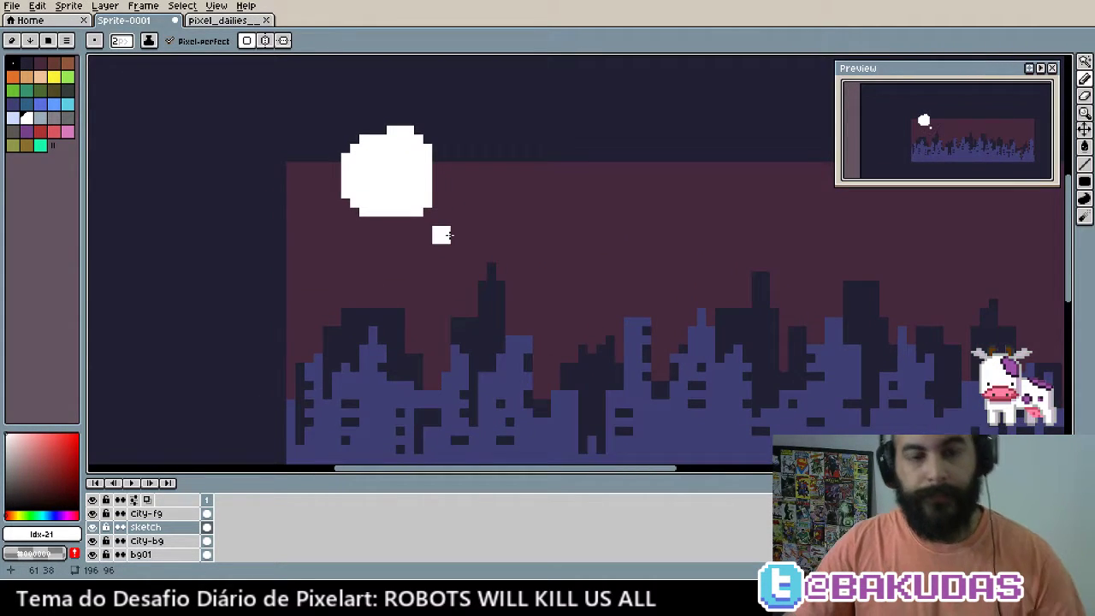
key("alt")
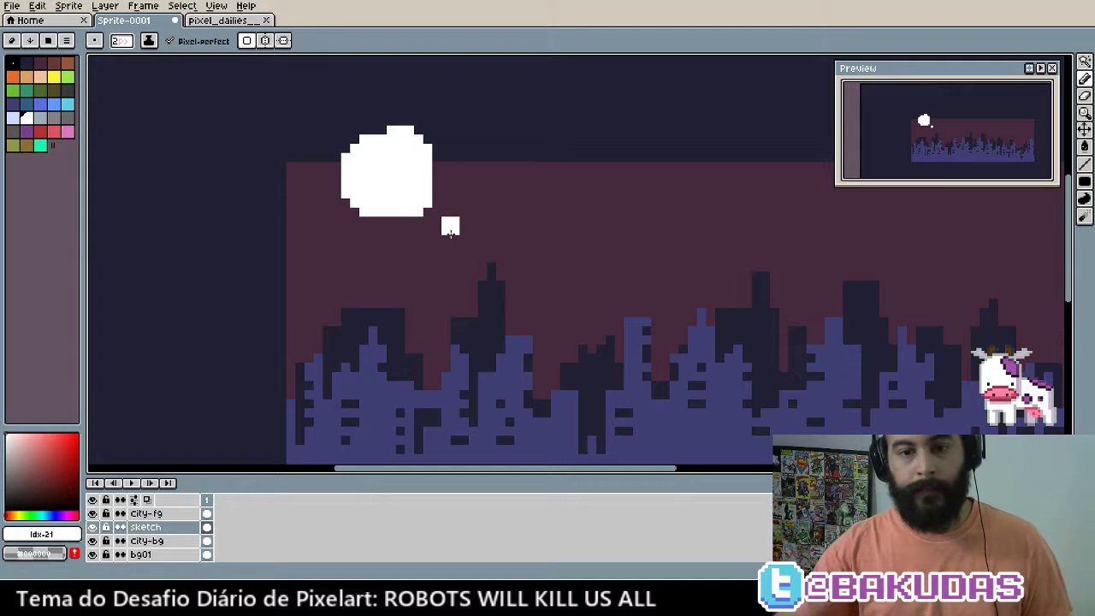
key("i")
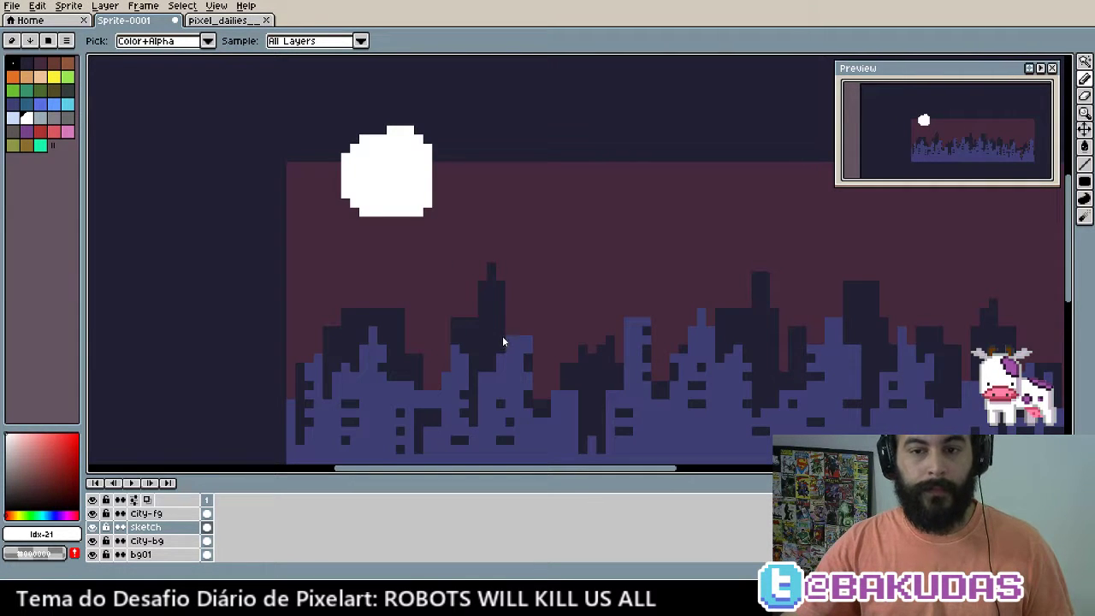
key("v")
scroll(496, 330, "down", 1)
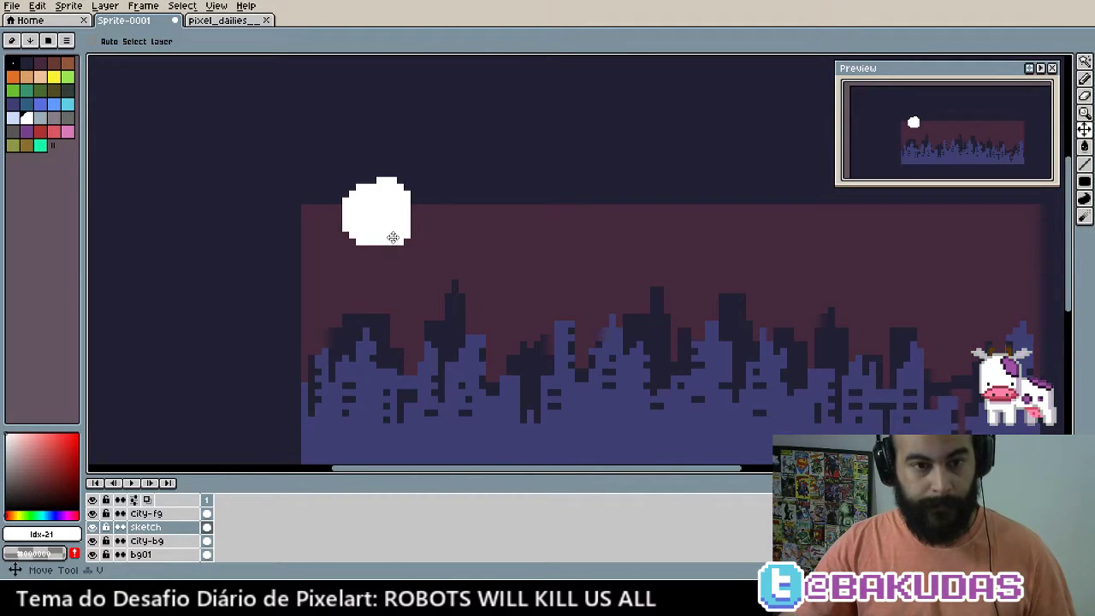
Move the white head higher and pencil a shoulder line and torso beneath it
left_click_drag(393, 237, 399, 182)
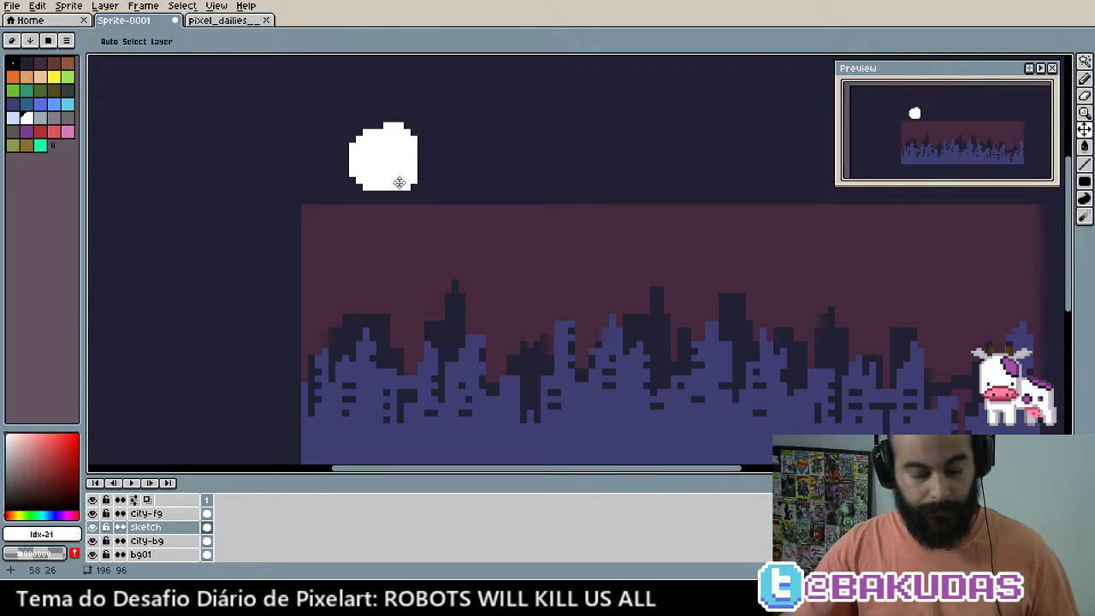
key("b")
scroll(376, 227, "up", 1)
mouse_move(323, 195)
left_mouse_down()
mouse_move(320, 183)
mouse_move(416, 209)
left_mouse_up()
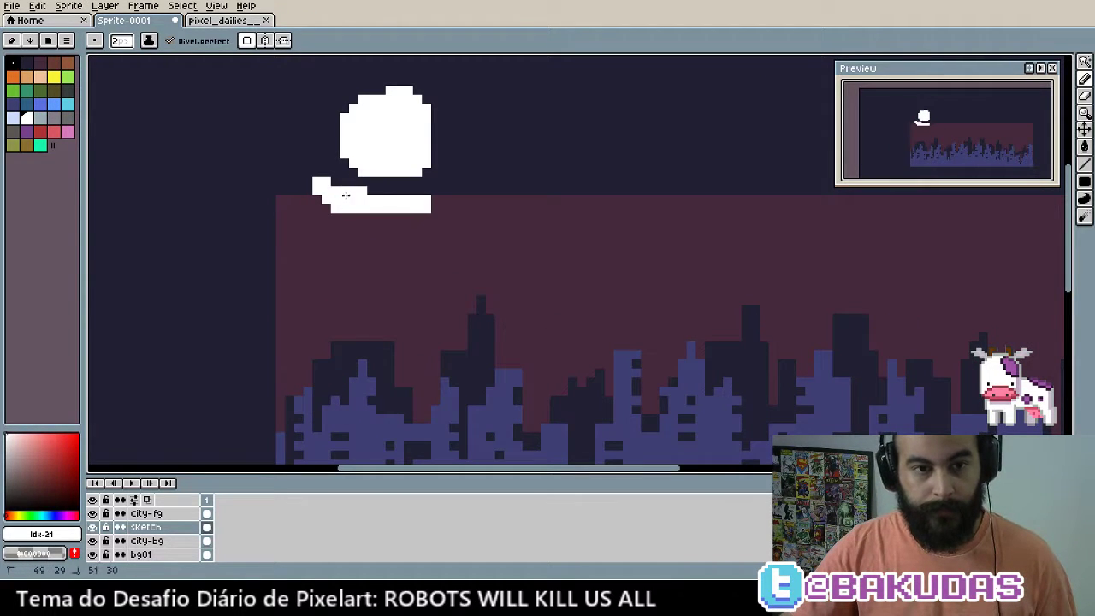
mouse_move(345, 195)
left_mouse_down()
mouse_move(411, 199)
mouse_move(325, 223)
mouse_move(421, 227)
mouse_move(468, 299)
left_mouse_up()
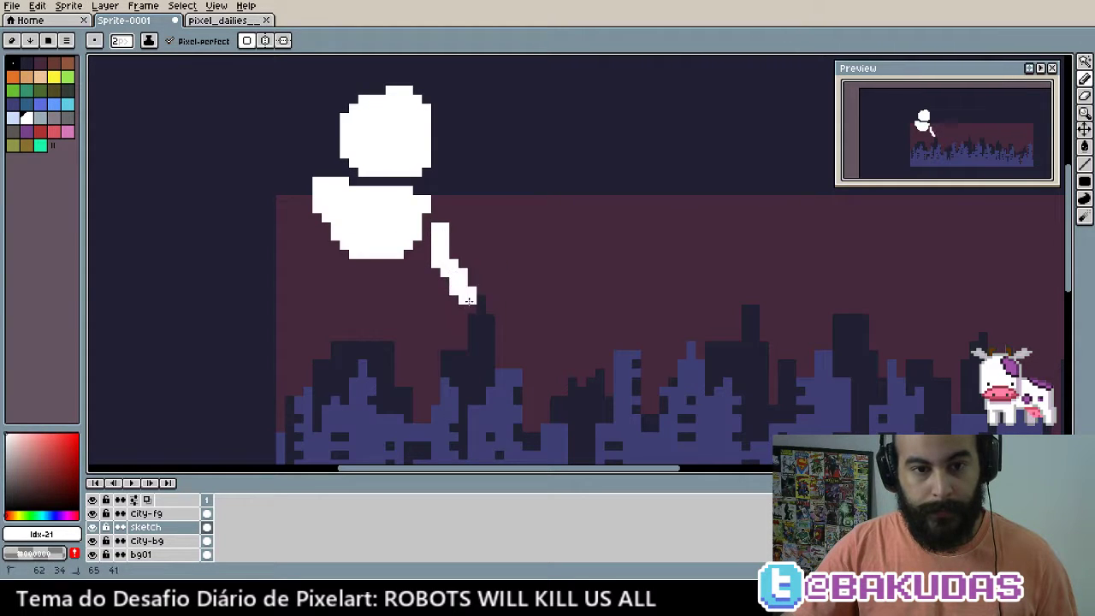
left_click_drag(440, 230, 426, 251)
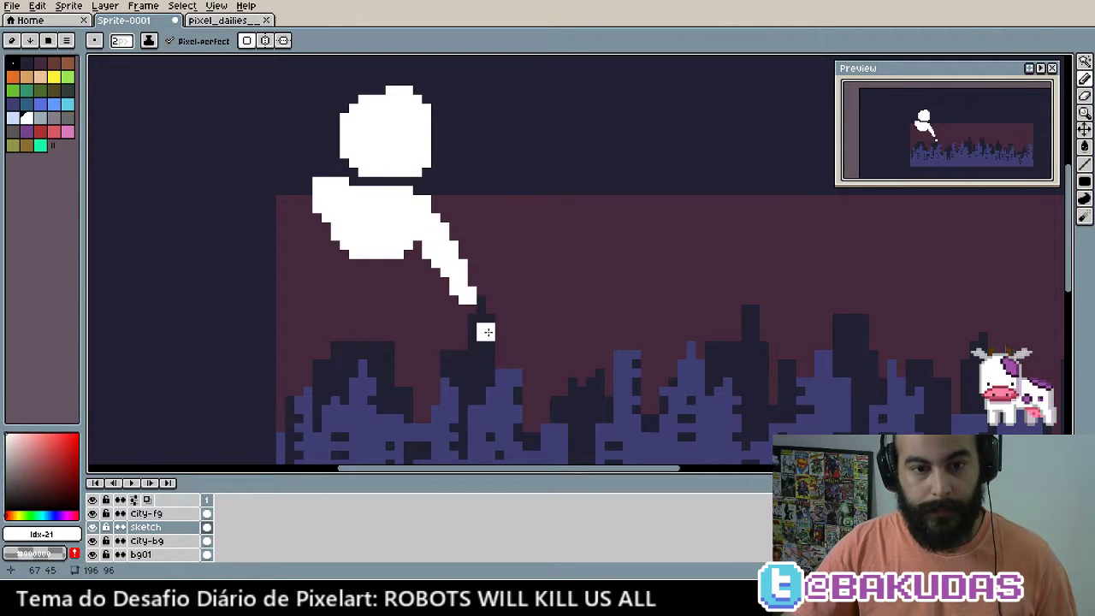
Draw the bent right forearm angling up to the right from the torso
mouse_move(486, 322)
left_mouse_down()
mouse_move(512, 323)
mouse_move(525, 343)
left_mouse_up()
key("ctrl+z")
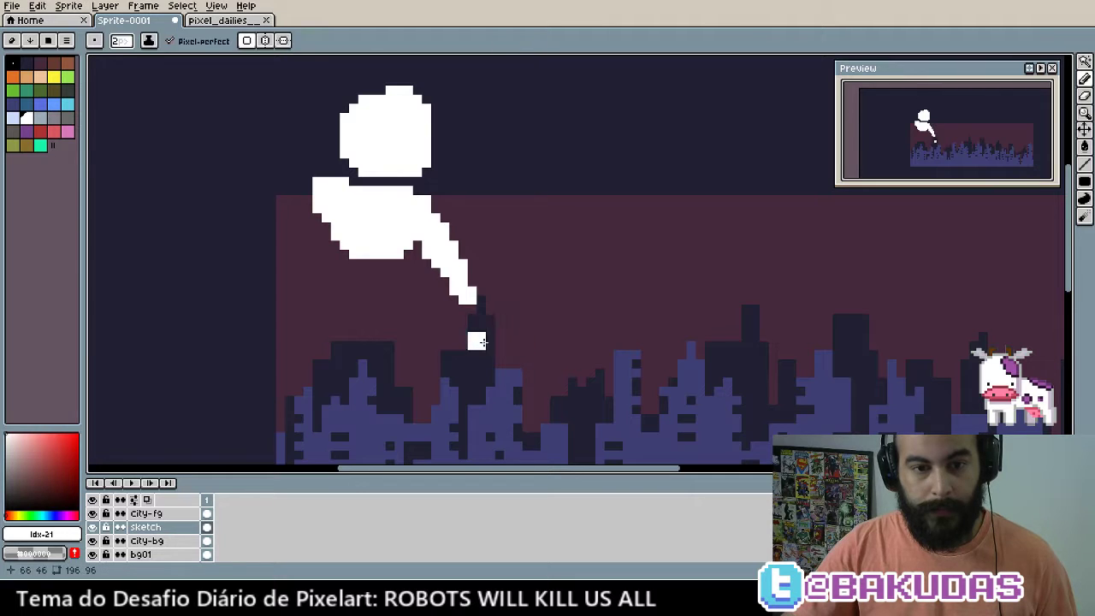
key("i")
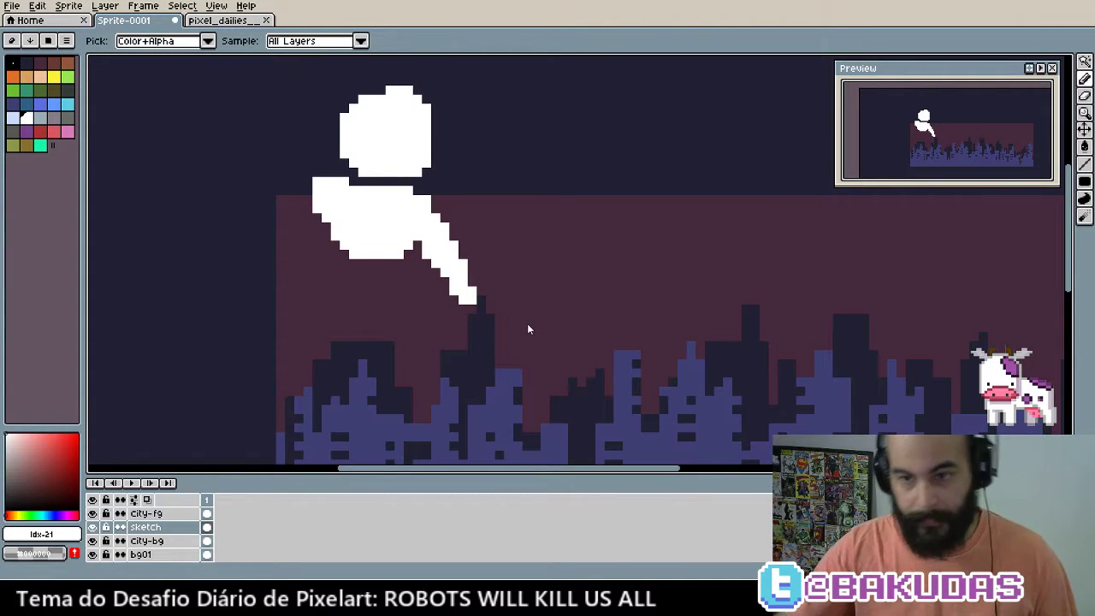
key("b")
mouse_move(492, 308)
left_mouse_down()
mouse_move(565, 253)
mouse_move(513, 301)
left_mouse_up()
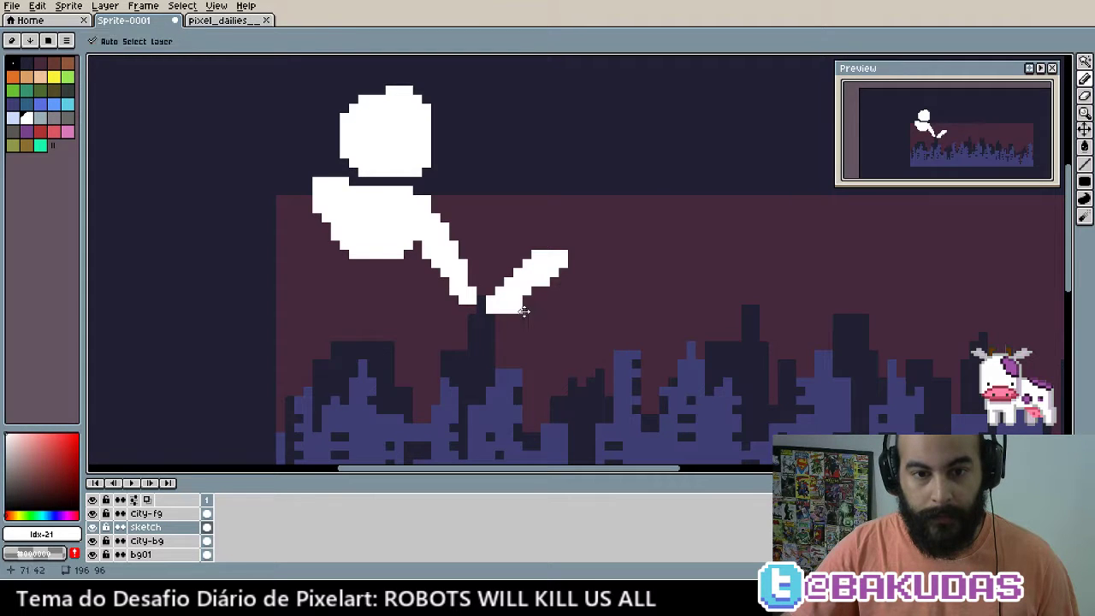
key("ctrl+z")
key("ctrl+y")
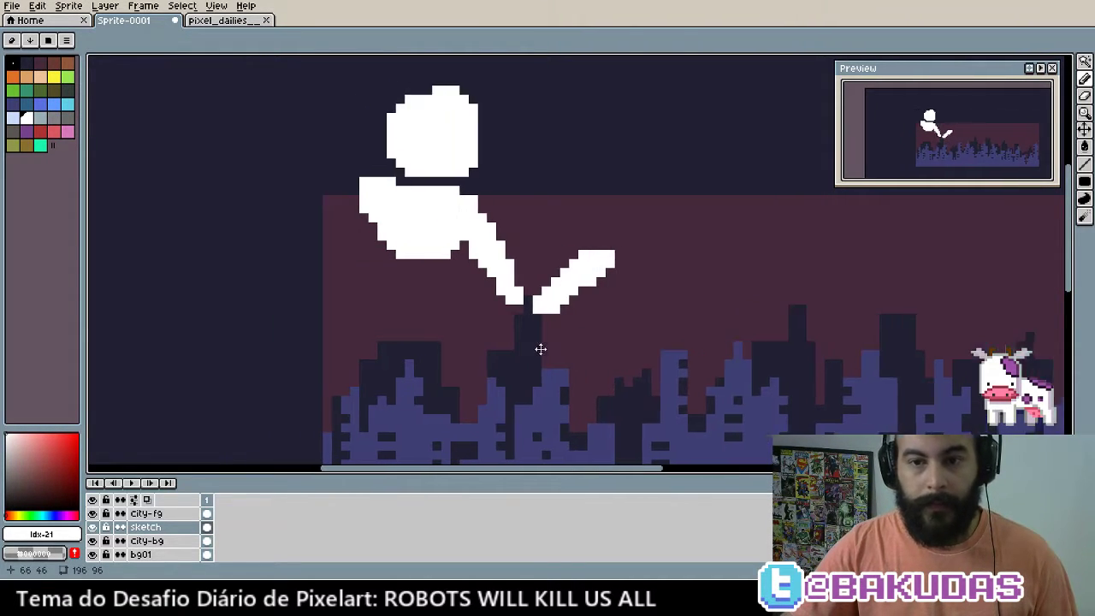
scroll(539, 346, "left", 2)
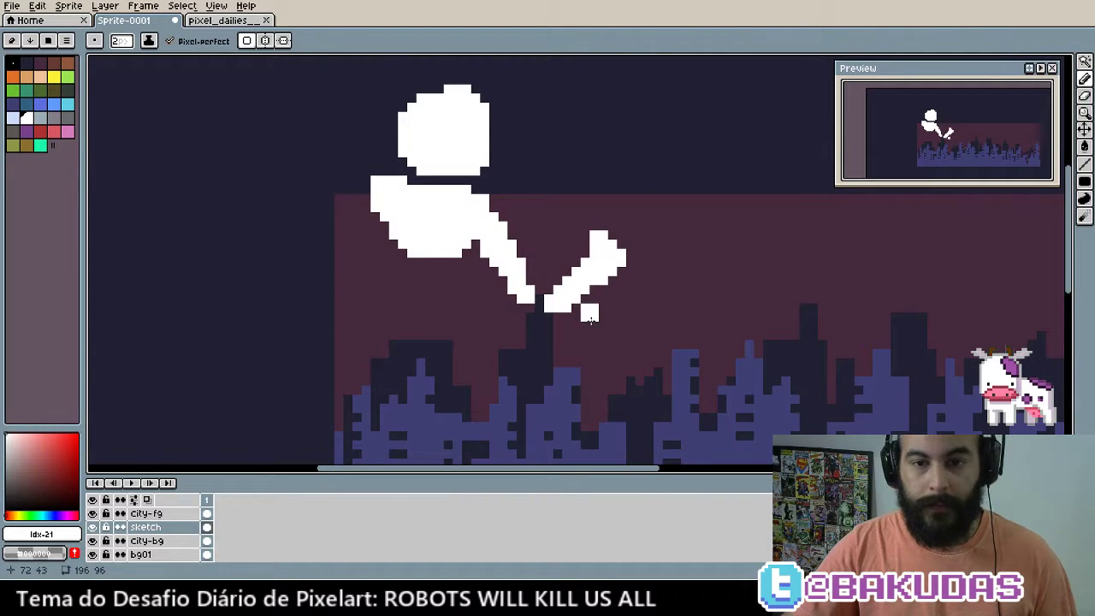
left_click_drag(590, 316, 711, 288)
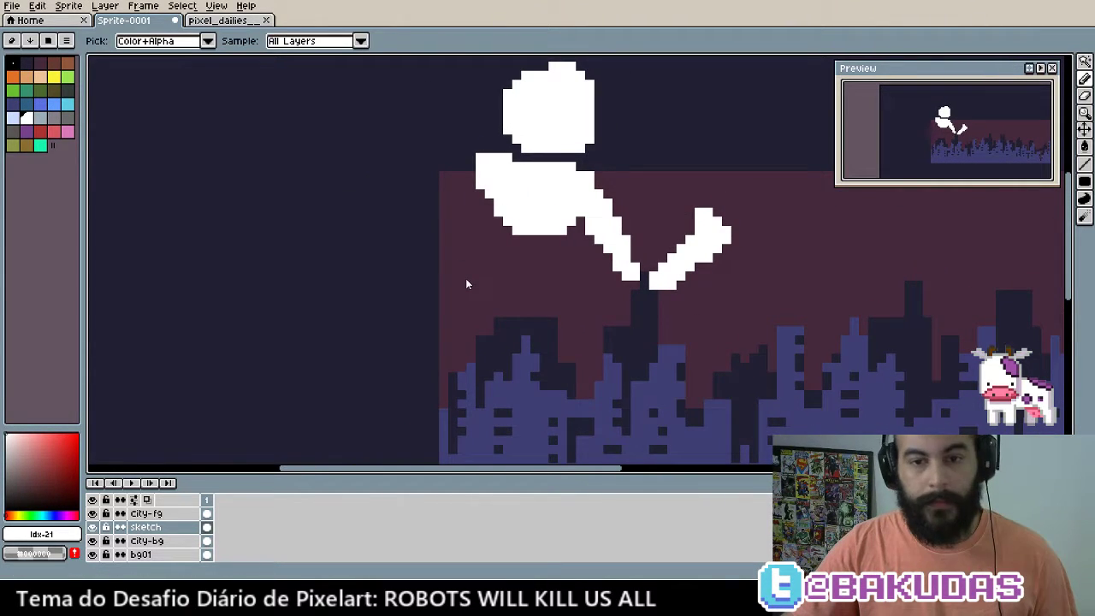
Draw the left arm as straight lines stretching down-left from the shoulder
key("b")
left_click_drag(484, 201, 470, 248)
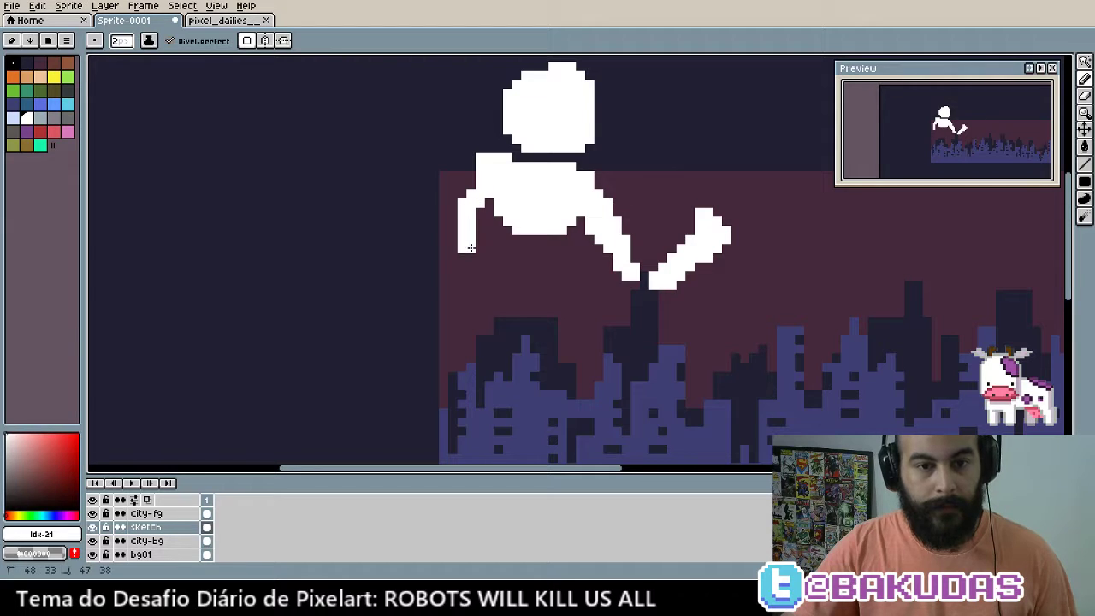
key("ctrl+z")
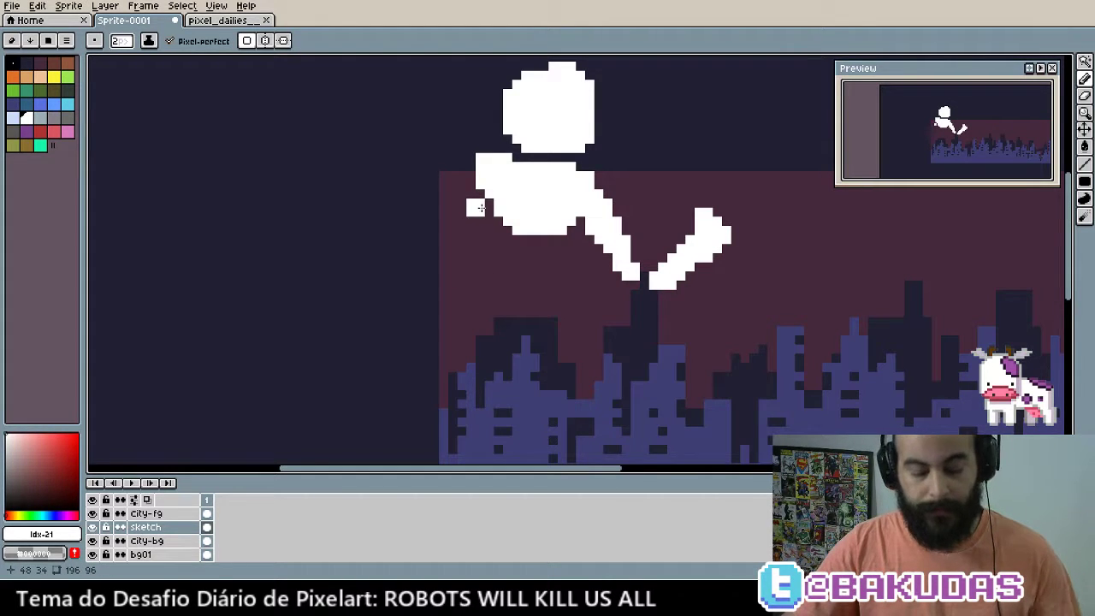
key("l")
left_click_drag(478, 201, 459, 279)
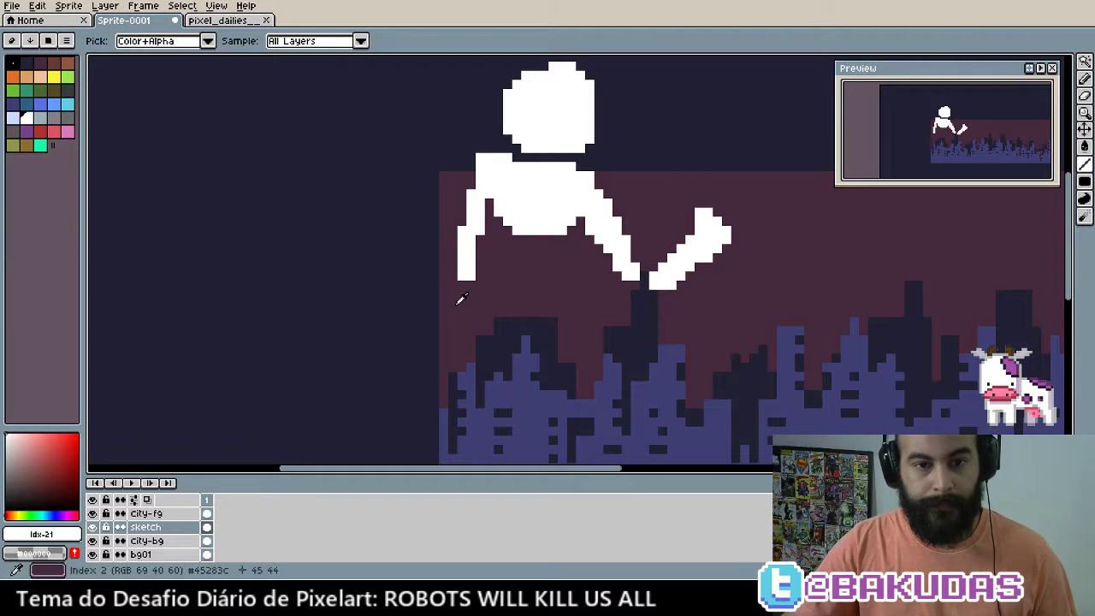
key("ctrl+z")
mouse_move(468, 275)
left_mouse_down()
mouse_move(399, 334)
mouse_move(387, 326)
mouse_move(455, 280)
left_mouse_up()
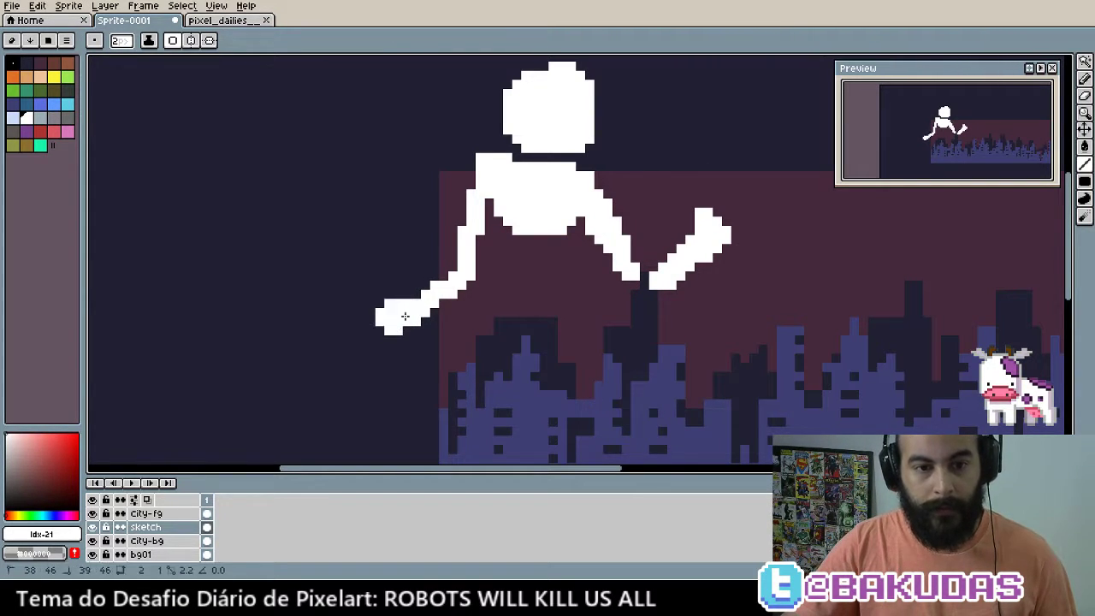
Pencil a hip band under the torso and a leg block below it
scroll(594, 313, "down", 3)
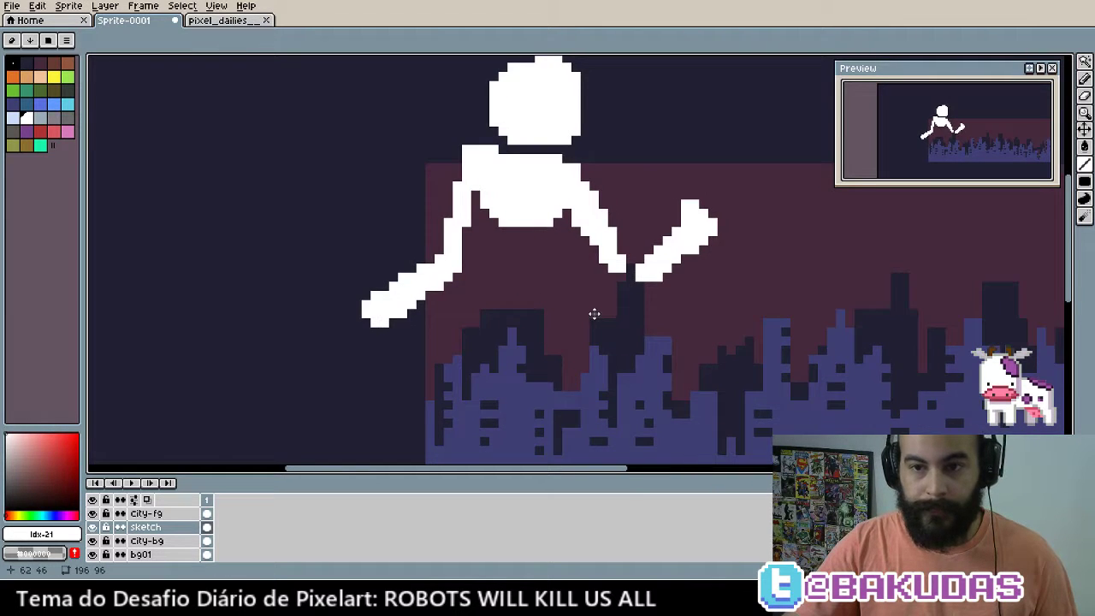
key("alt")
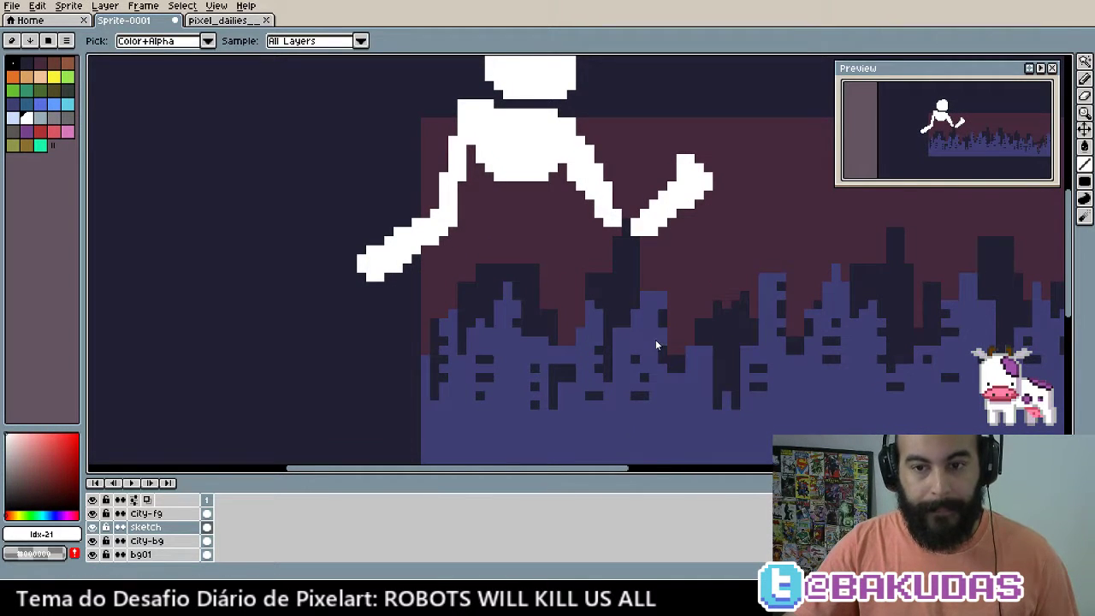
scroll(505, 225, "up", 1)
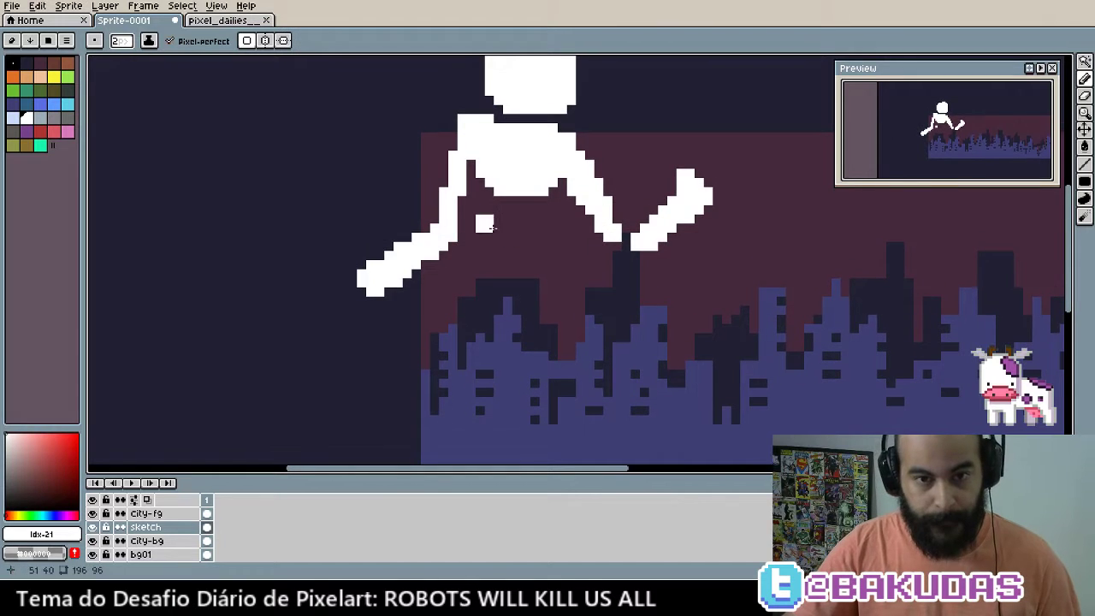
mouse_move(492, 225)
left_mouse_down()
mouse_move(516, 221)
mouse_move(539, 238)
mouse_move(513, 257)
mouse_move(539, 257)
mouse_move(517, 278)
left_mouse_up()
left_click(474, 279)
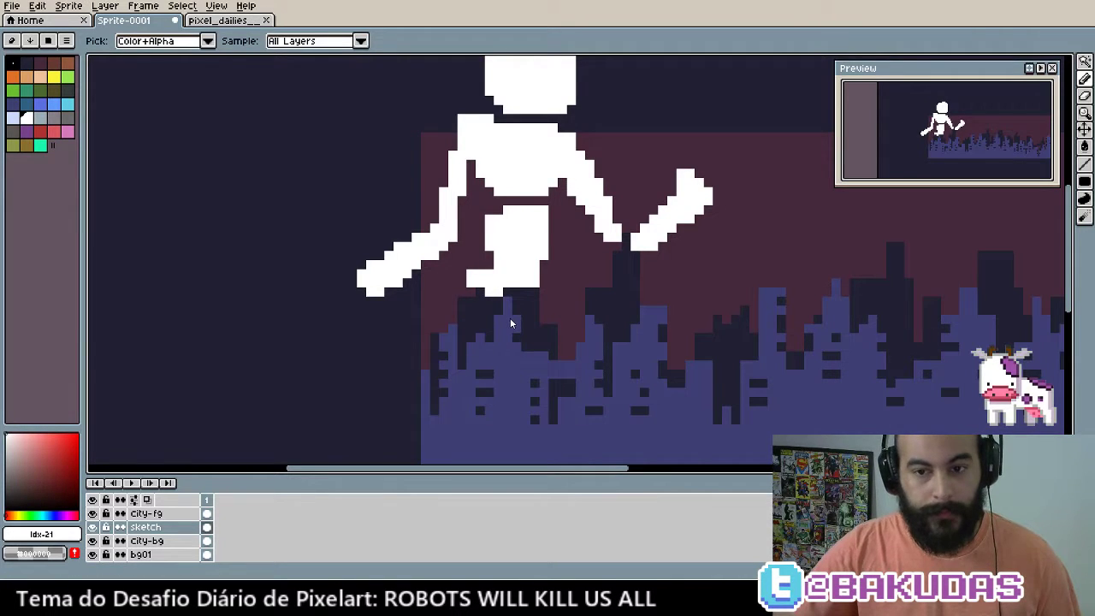
mouse_move(484, 298)
left_mouse_down()
mouse_move(479, 308)
mouse_move(488, 295)
left_mouse_up()
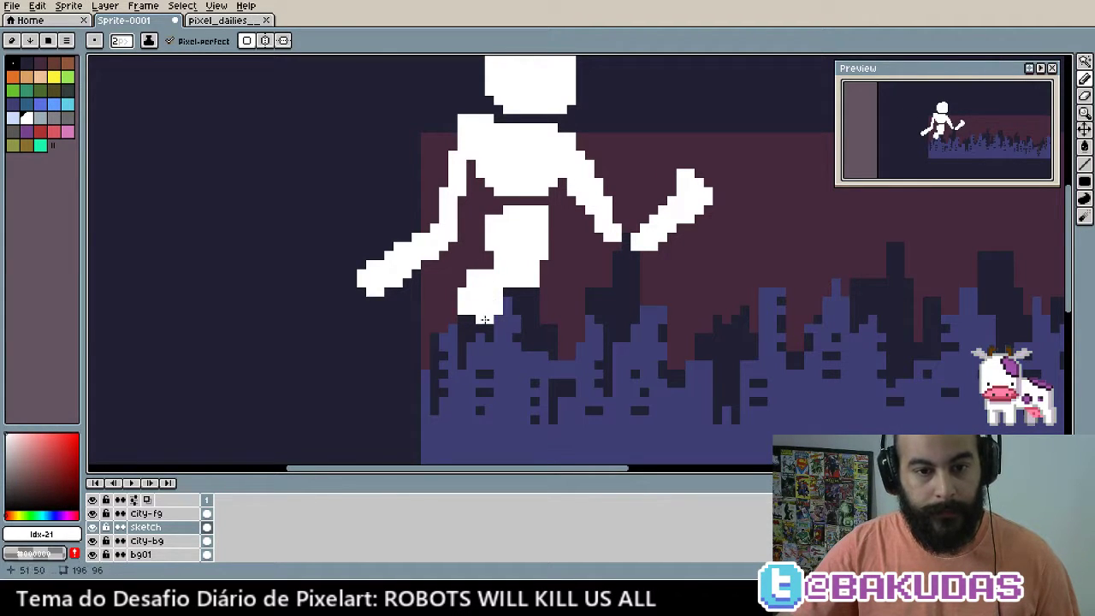
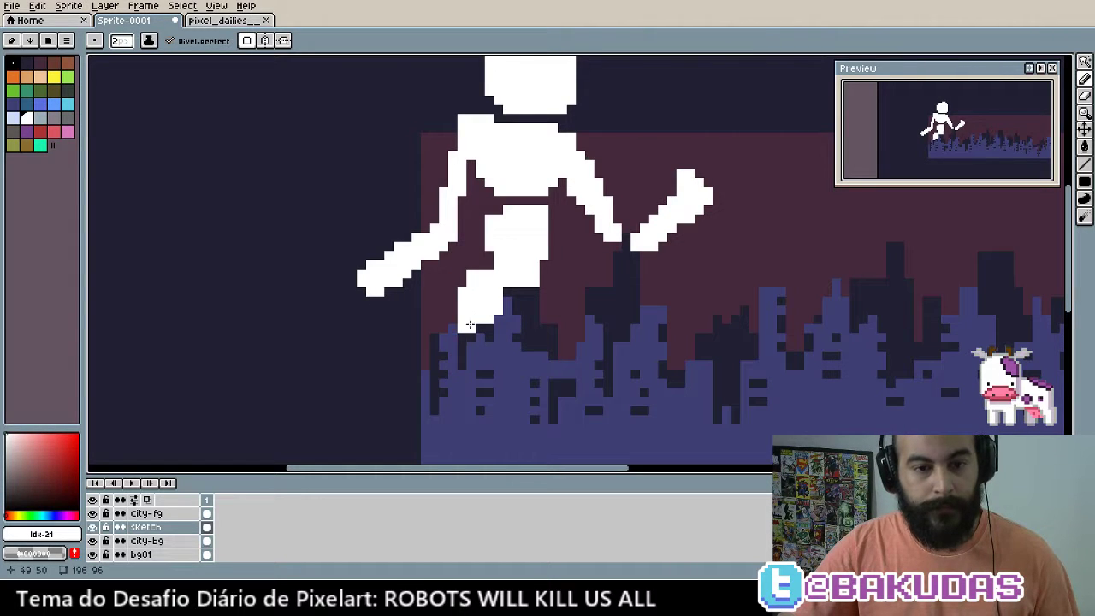
Extend and widen the robot's legs and hips down into the skyline with white pixels
left_click_drag(468, 325, 453, 394)
left_click_drag(433, 353, 438, 374)
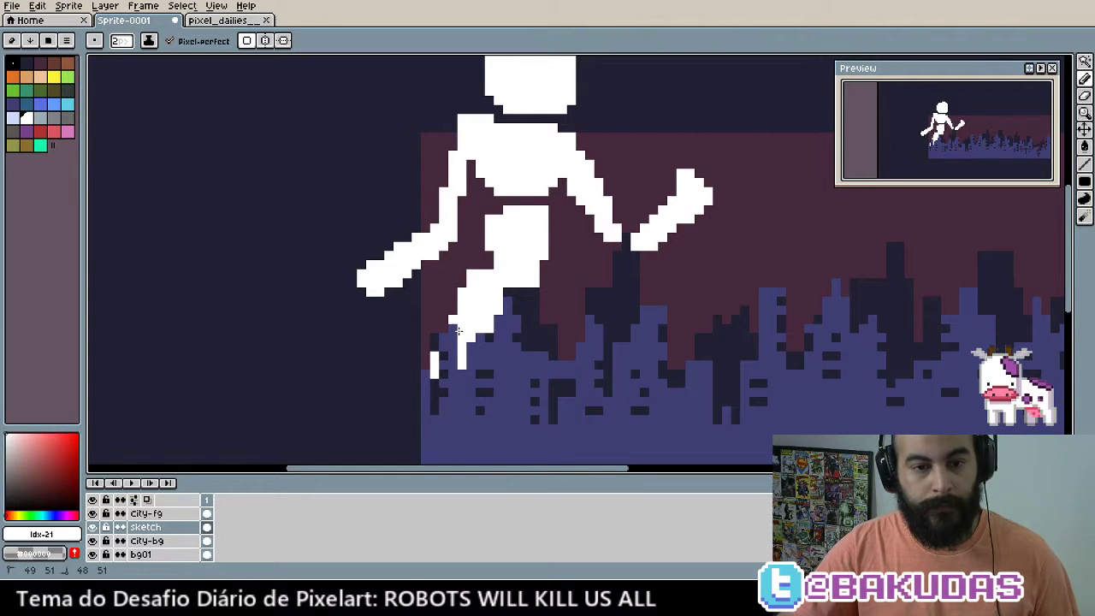
scroll(457, 334, "right", 2)
mouse_move(432, 261)
left_mouse_down()
mouse_move(494, 282)
mouse_move(471, 299)
mouse_move(497, 383)
left_mouse_up()
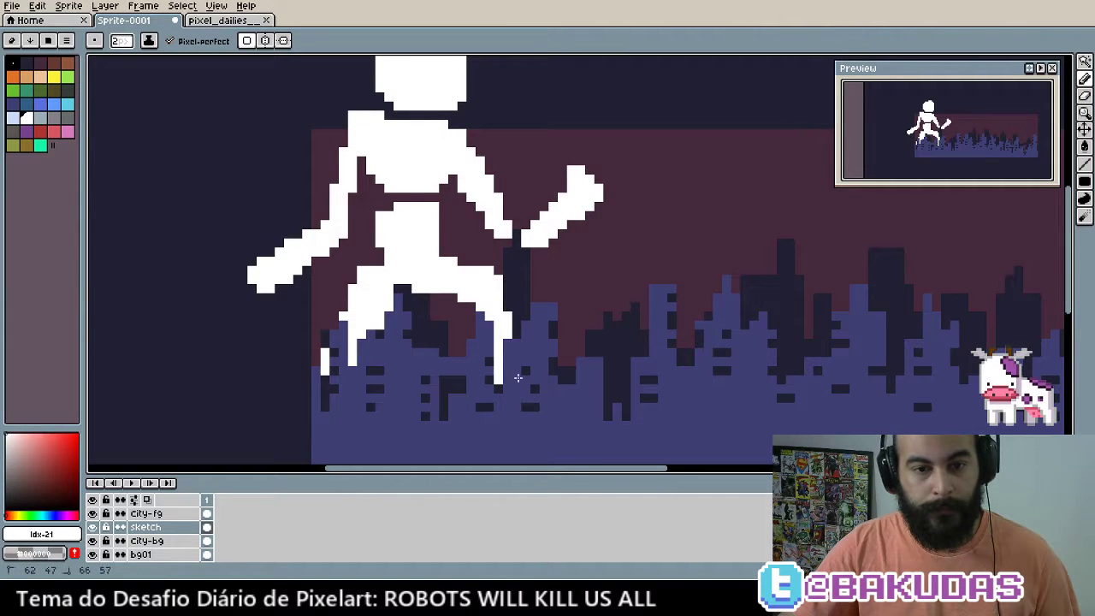
left_click_drag(462, 318, 473, 310)
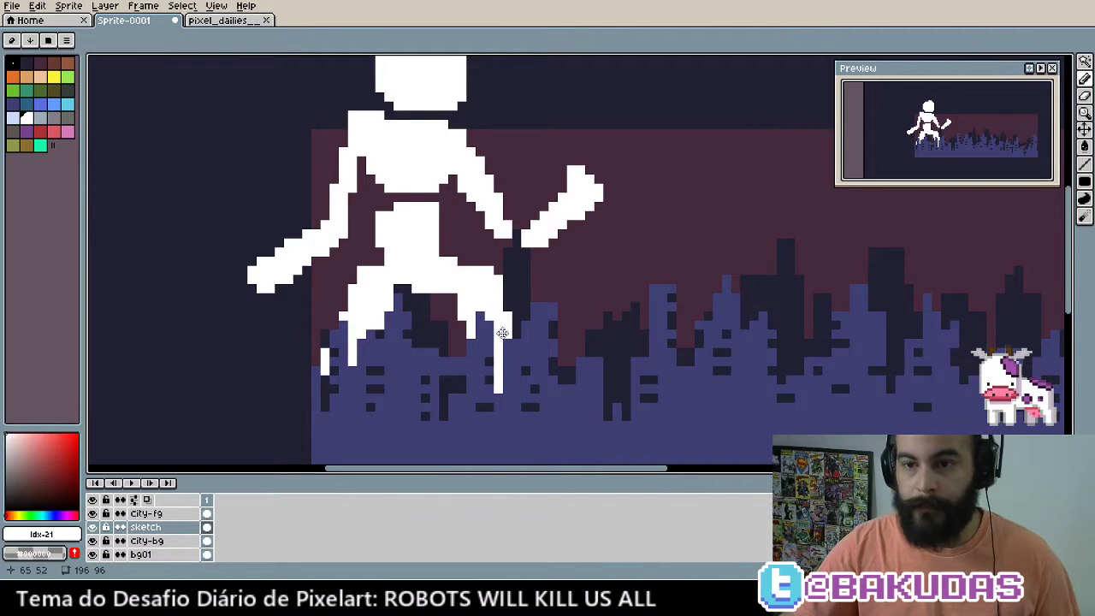
scroll(507, 325, "up", 1)
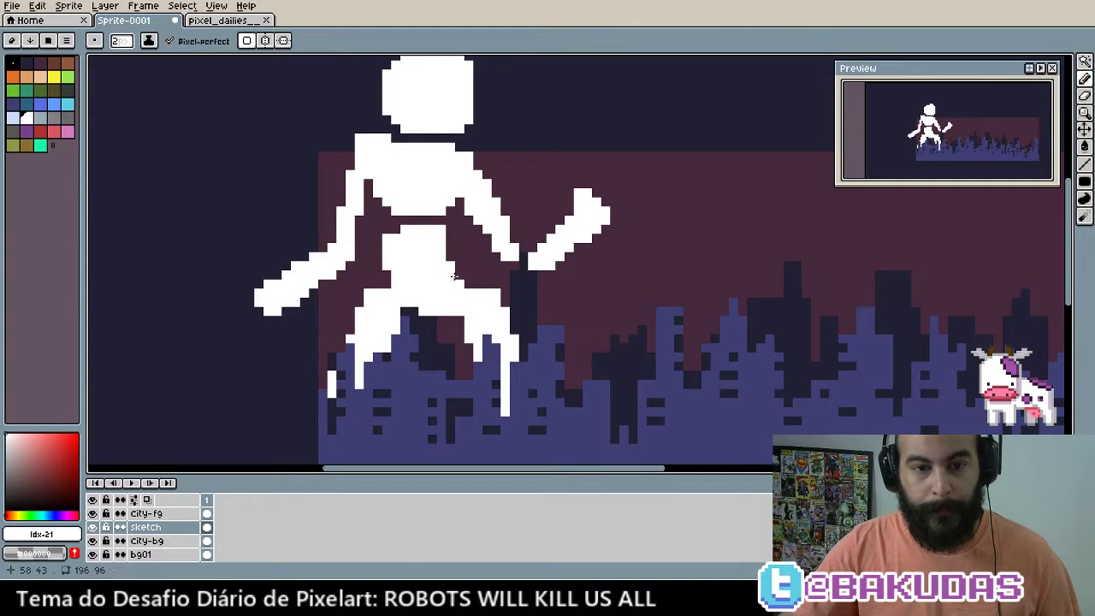
mouse_move(455, 311)
left_mouse_down()
mouse_move(473, 344)
mouse_move(472, 335)
left_mouse_up()
left_click_drag(421, 279, 434, 289)
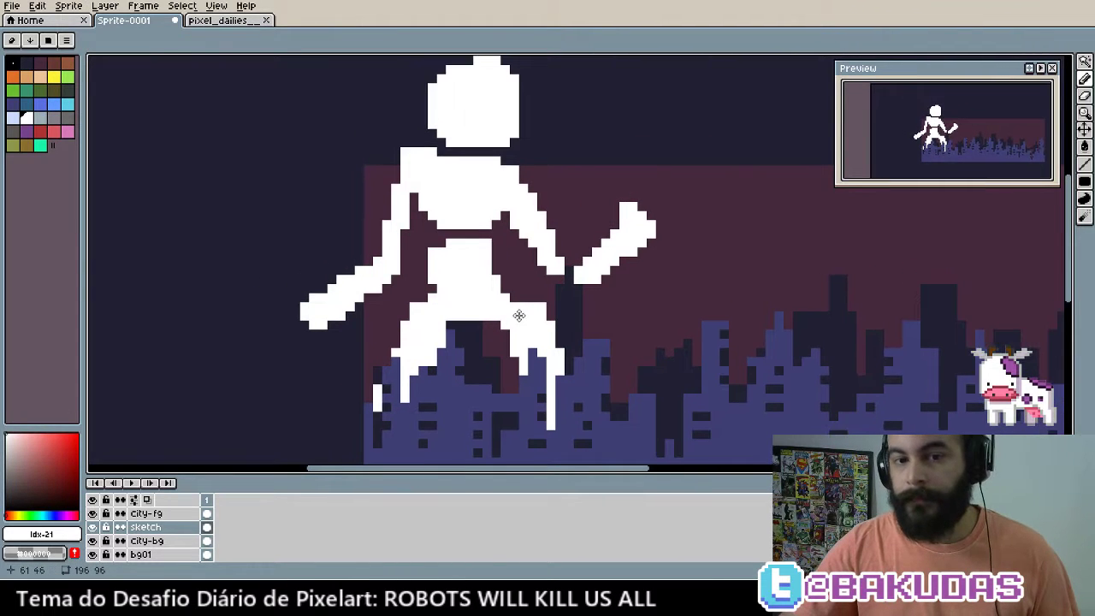
left_click_drag(508, 296, 518, 313)
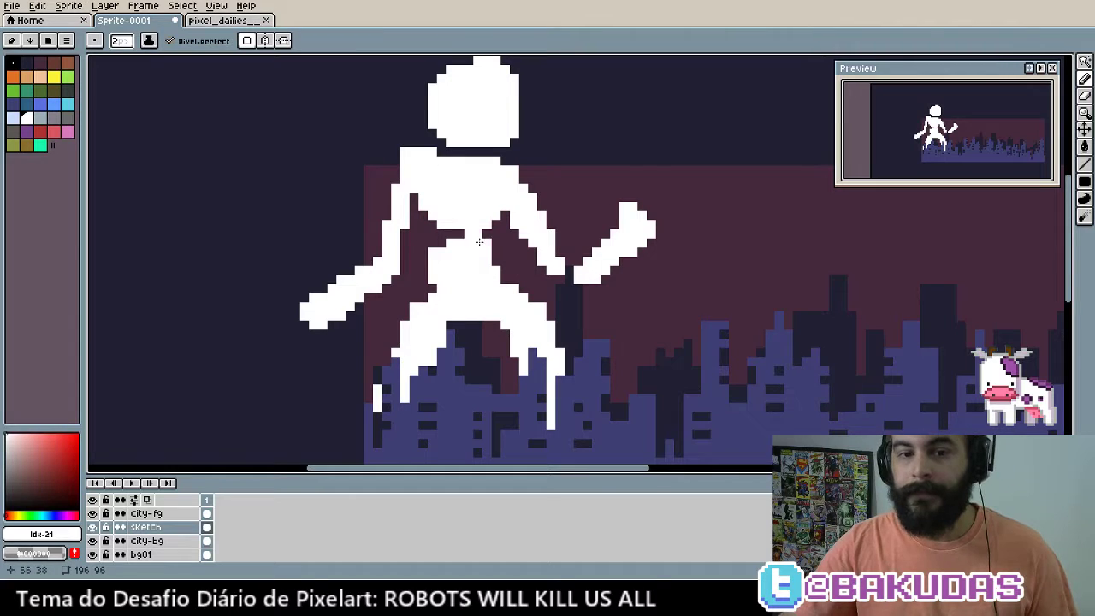
Carve a dark strip across the robot's waist
mouse_move(451, 246)
left_mouse_down()
mouse_move(489, 246)
mouse_move(456, 246)
mouse_move(463, 263)
left_mouse_up()
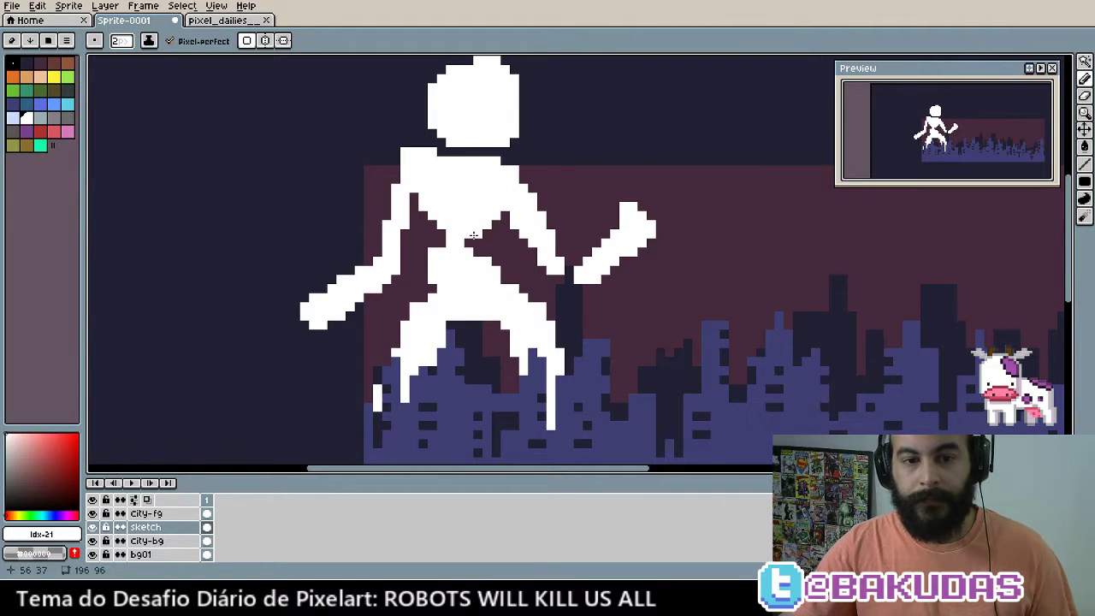
scroll(501, 322, "up", 1)
scroll(526, 354, "up", 1)
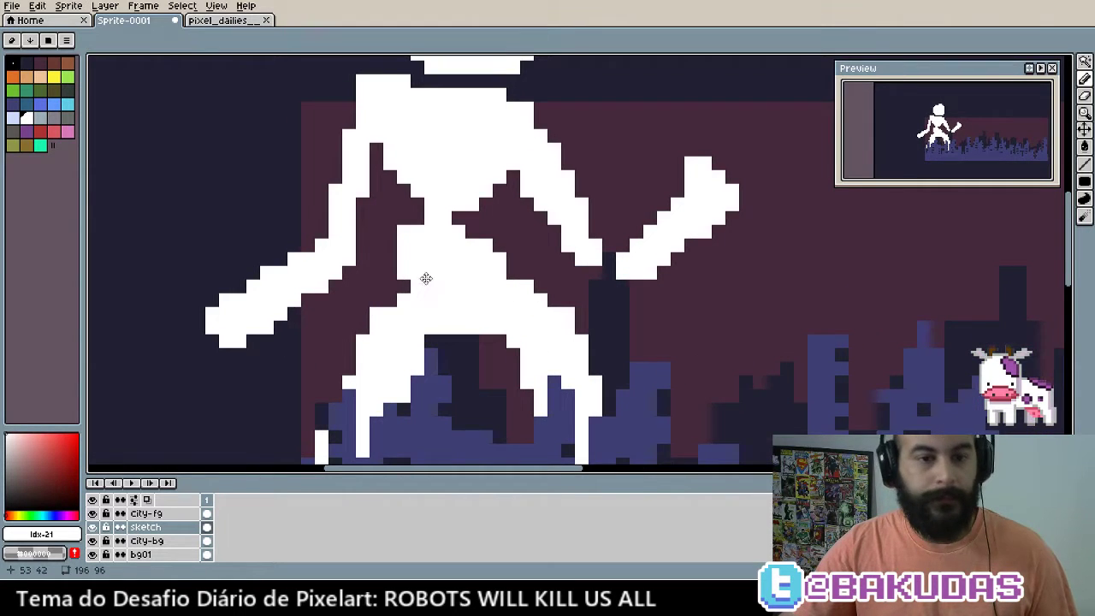
mouse_move(426, 278)
left_mouse_down()
mouse_move(449, 343)
mouse_move(458, 322)
left_mouse_up()
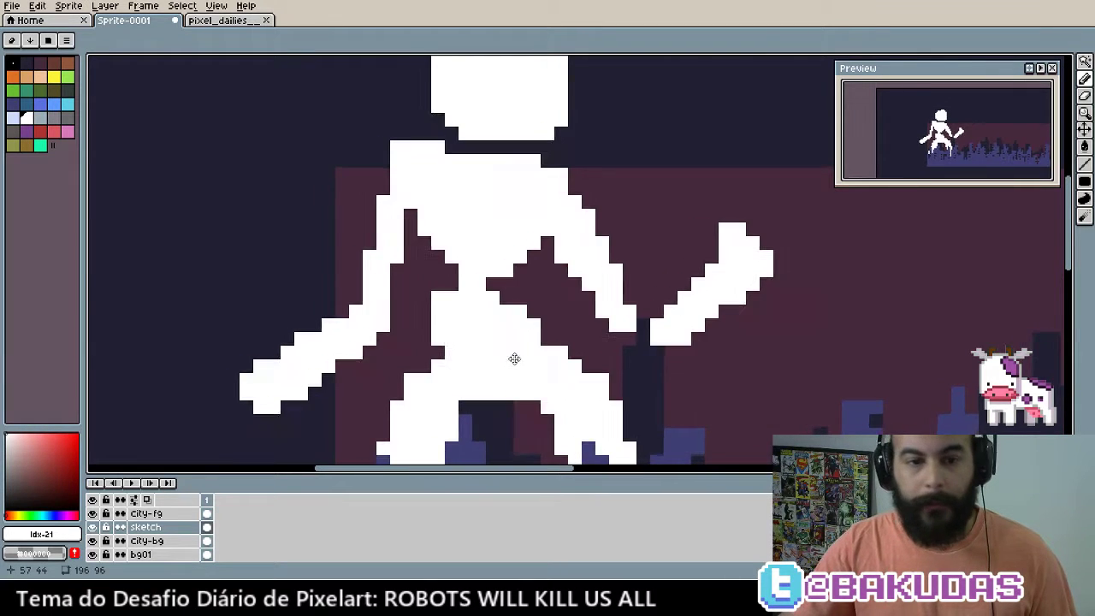
left_click_drag(513, 359, 521, 359)
left_click_drag(647, 416, 624, 411)
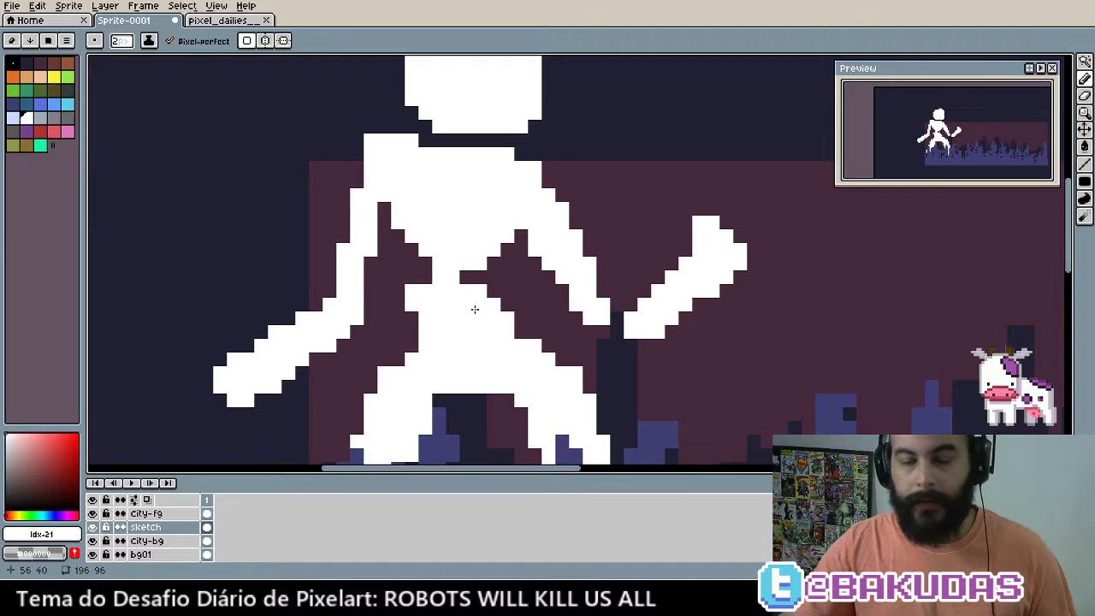
left_click_drag(513, 354, 527, 384)
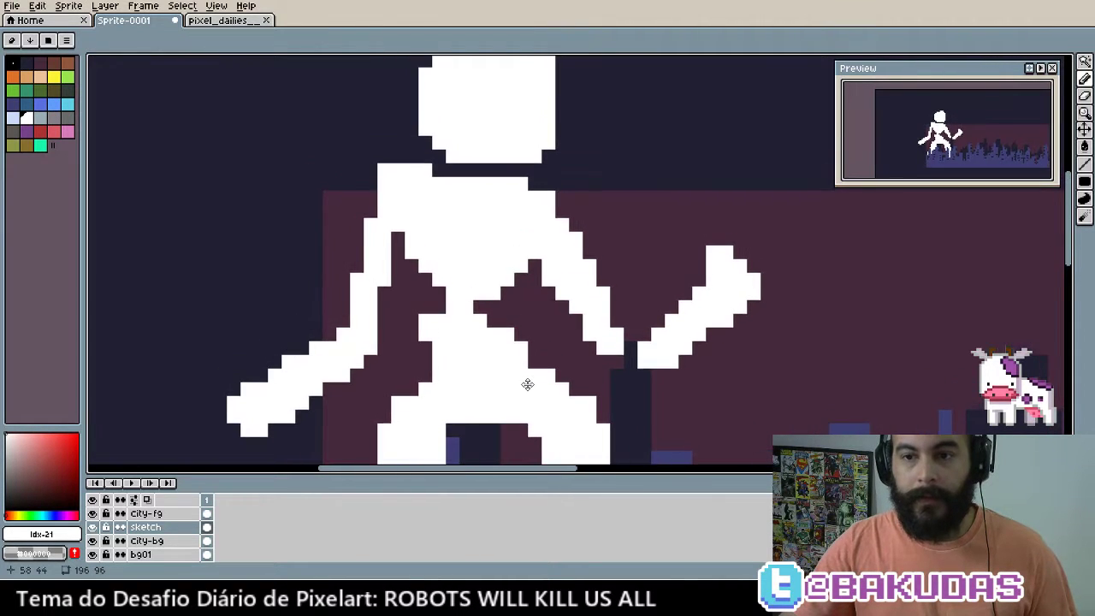
scroll(524, 326, "down", 1)
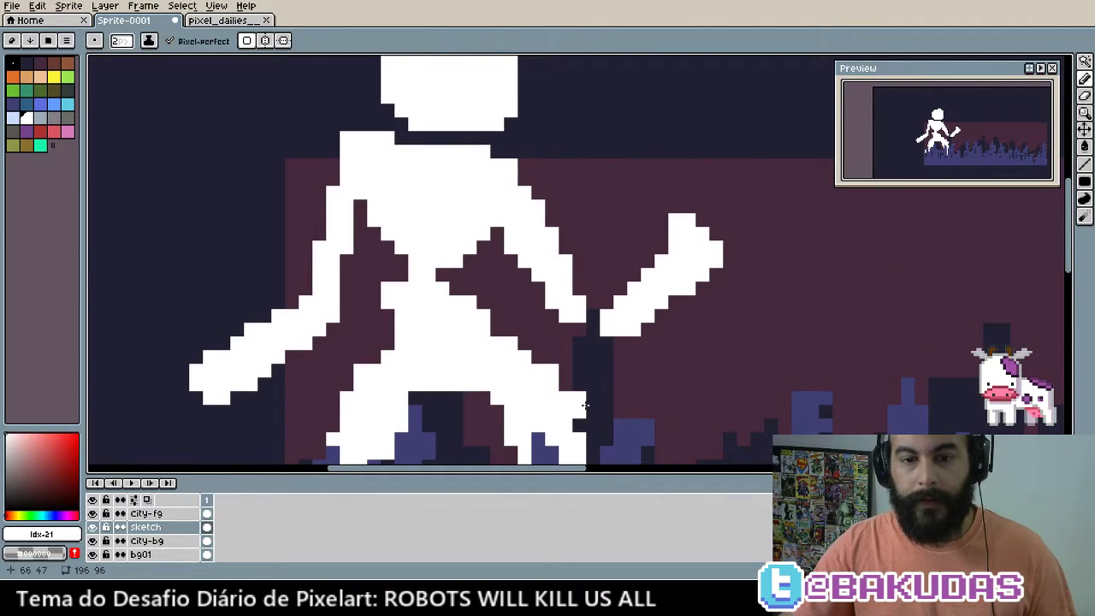
scroll(550, 355, "up", 1)
Erase stray pixels by the left shoulder and bring the head and torso back into view
right_click(401, 305)
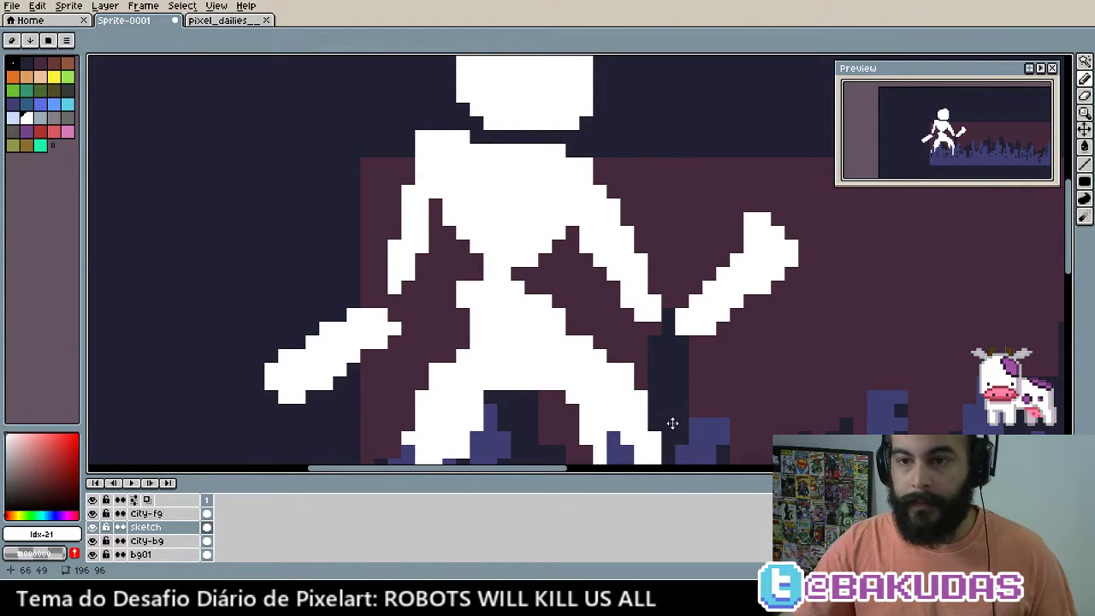
left_click_drag(672, 420, 588, 353)
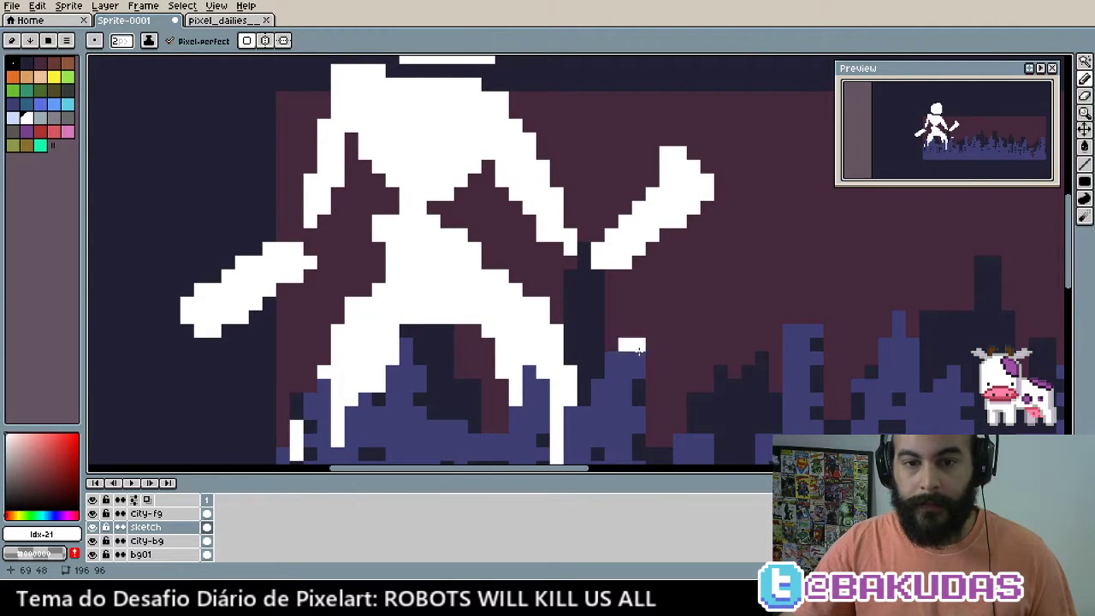
left_click_drag(647, 371, 633, 299)
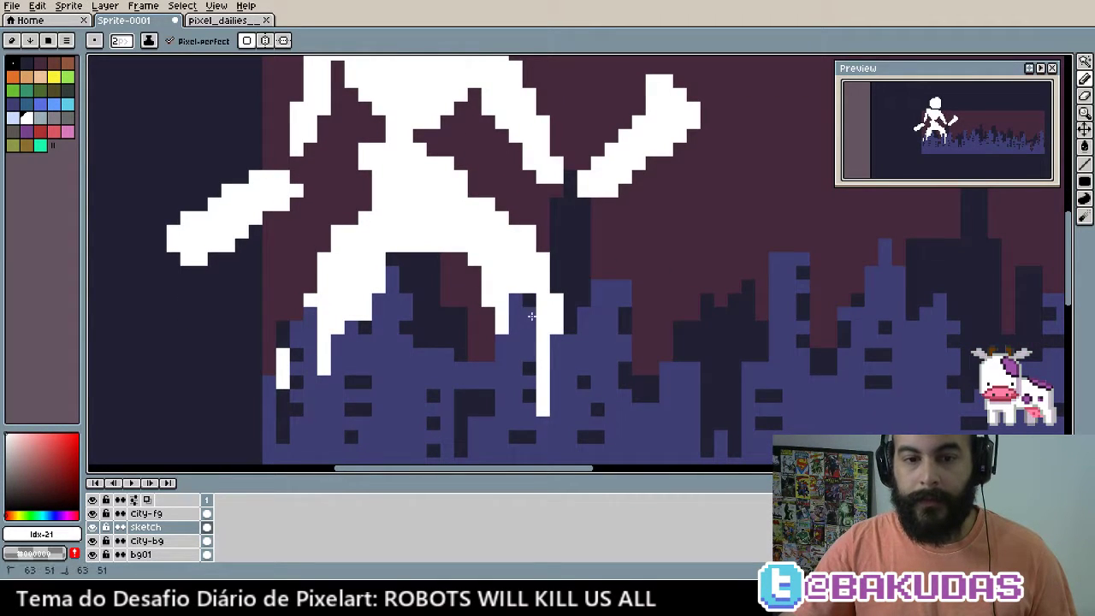
key("space")
left_click_drag(414, 326, 510, 377)
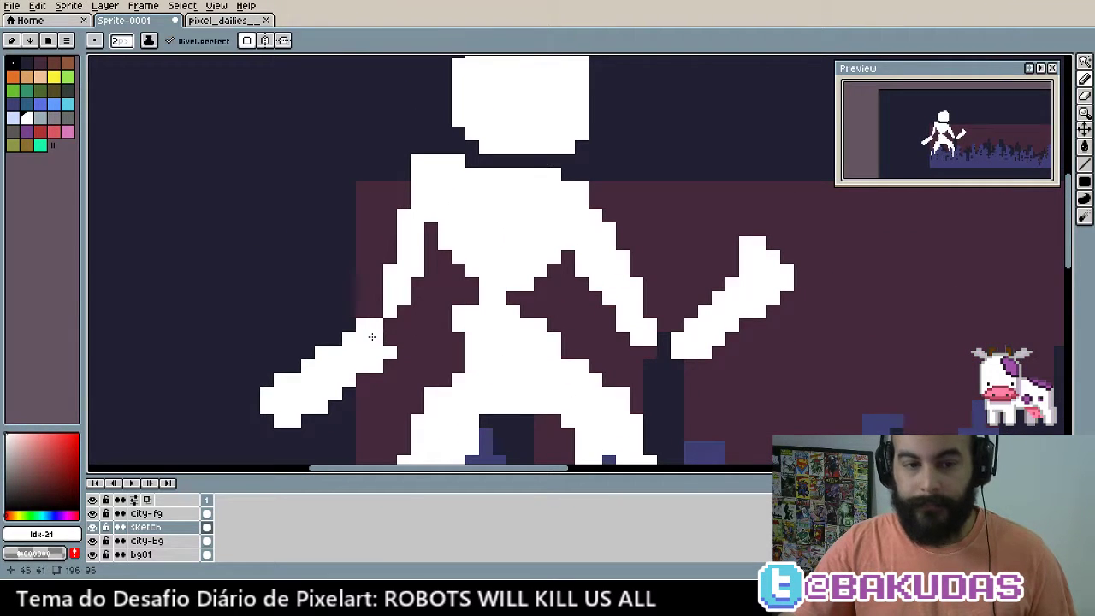
Carve dark gaps between the arms and torso and redraw the torso diagonal
left_click_drag(363, 335, 381, 292)
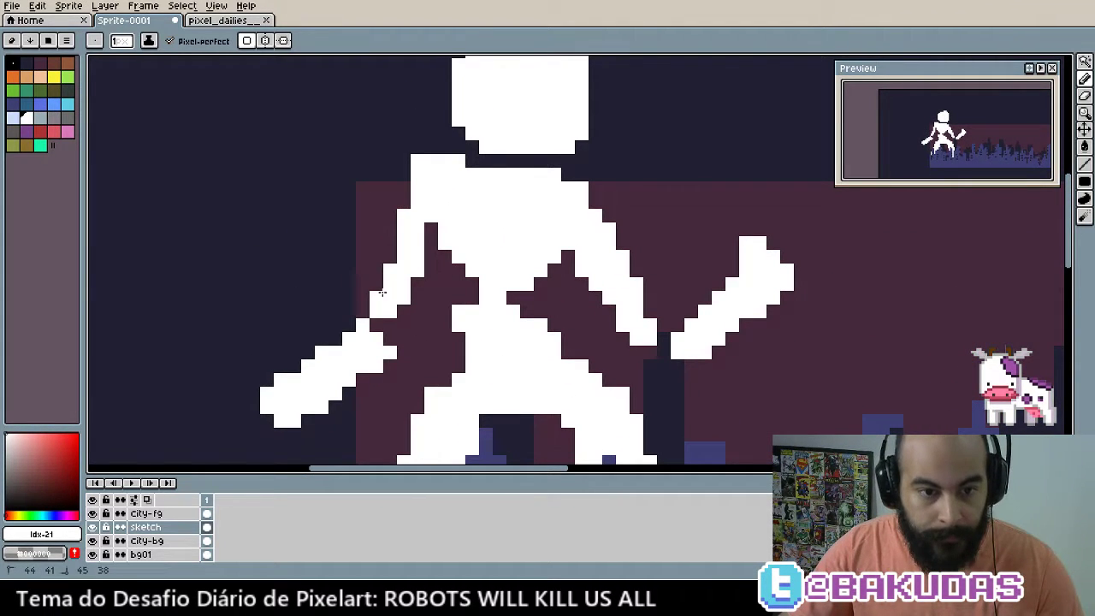
left_click_drag(393, 355, 411, 301)
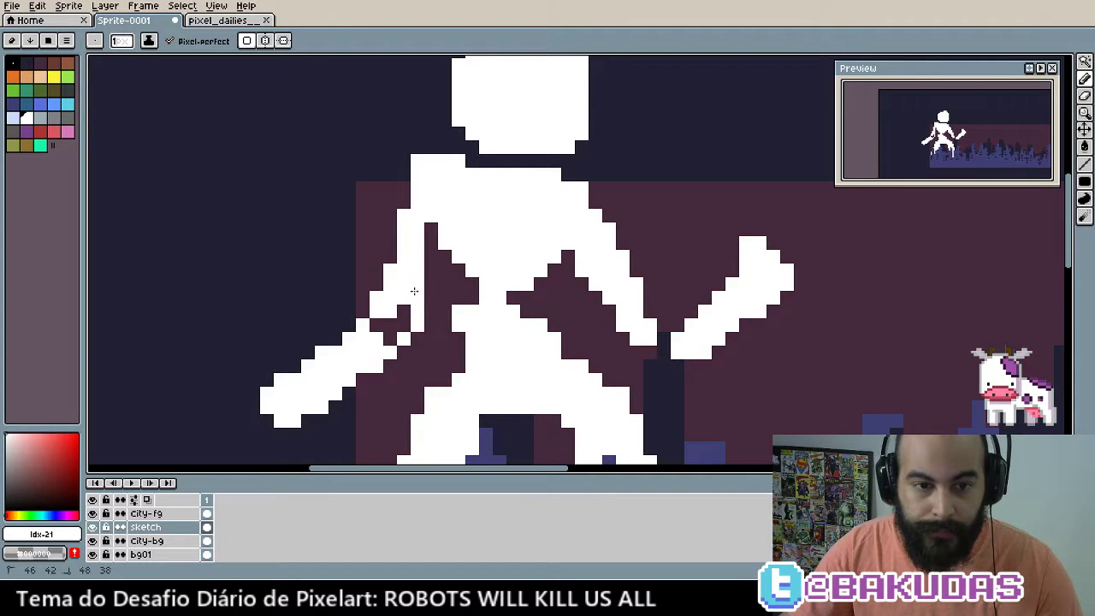
right_click(661, 342)
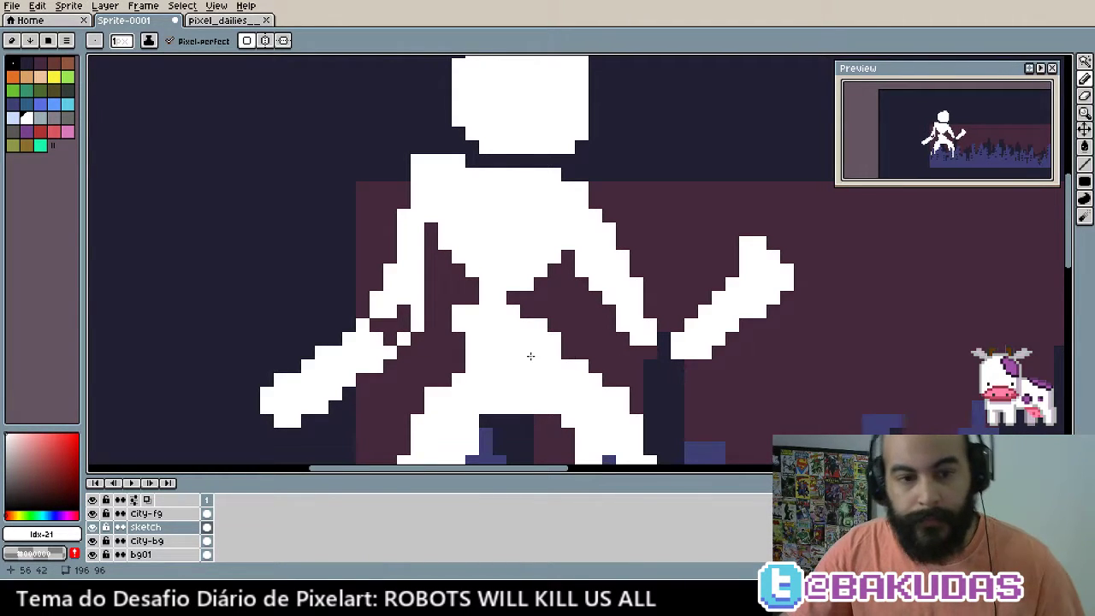
key("v")
key("b")
left_click_drag(441, 266, 458, 356)
Undo the stray torso strokes
key("ctrl+z")
key("v")
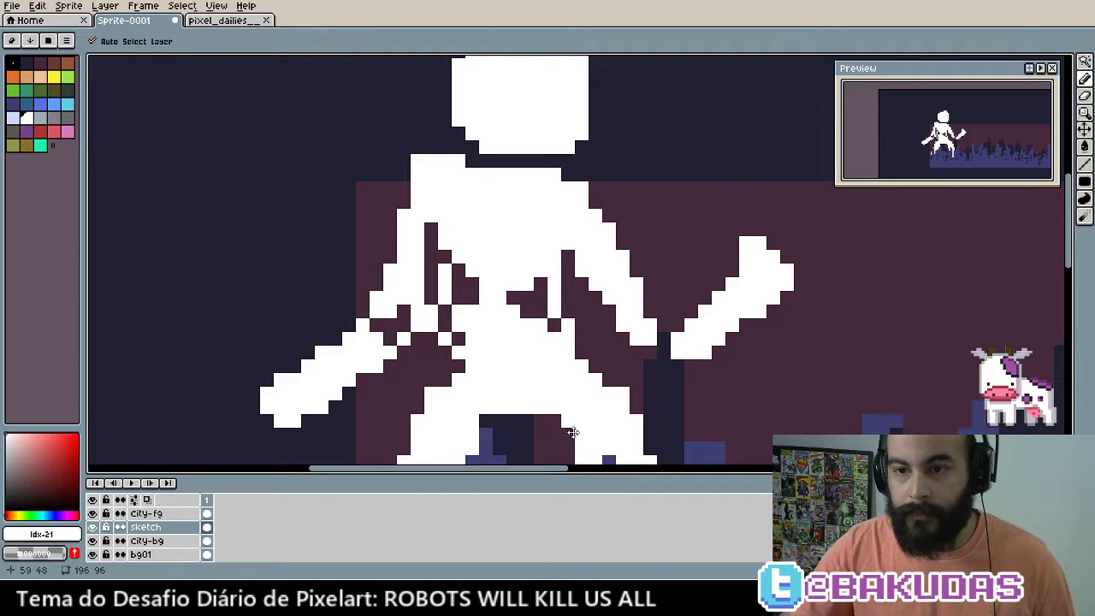
key("ctrl+z")
key("ctrl+z")
scroll(571, 432, "up", 2)
scroll(571, 432, "left", 1)
Add white pixels along the left side of the head and helmet
key("b")
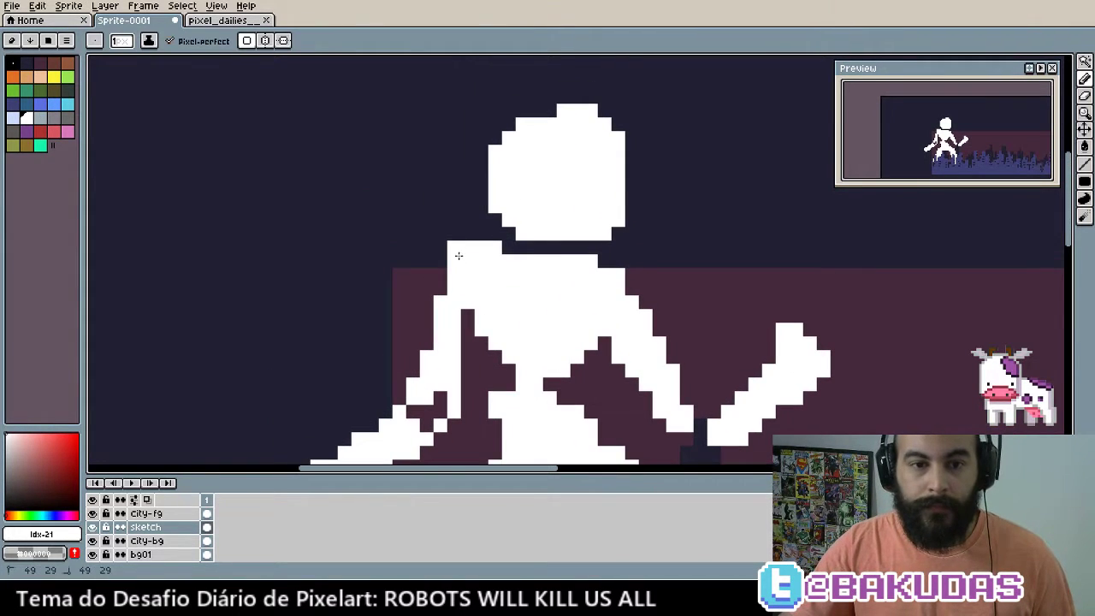
left_click_drag(453, 241, 481, 178)
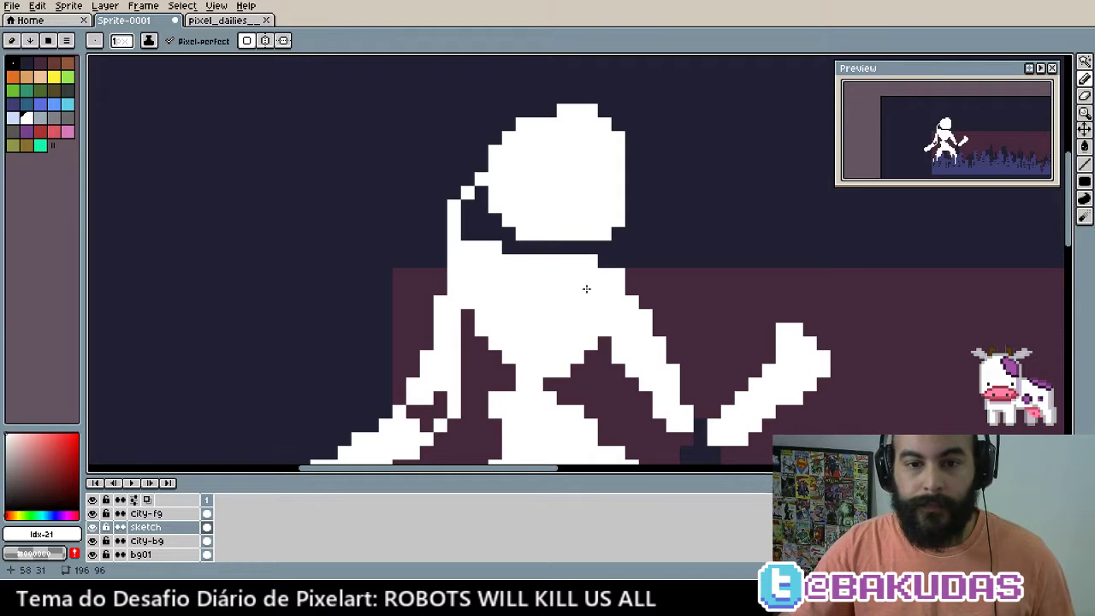
left_click_drag(631, 262, 622, 186)
key("ctrl+z")
scroll(539, 272, "up", 1)
scroll(539, 272, "left", 1)
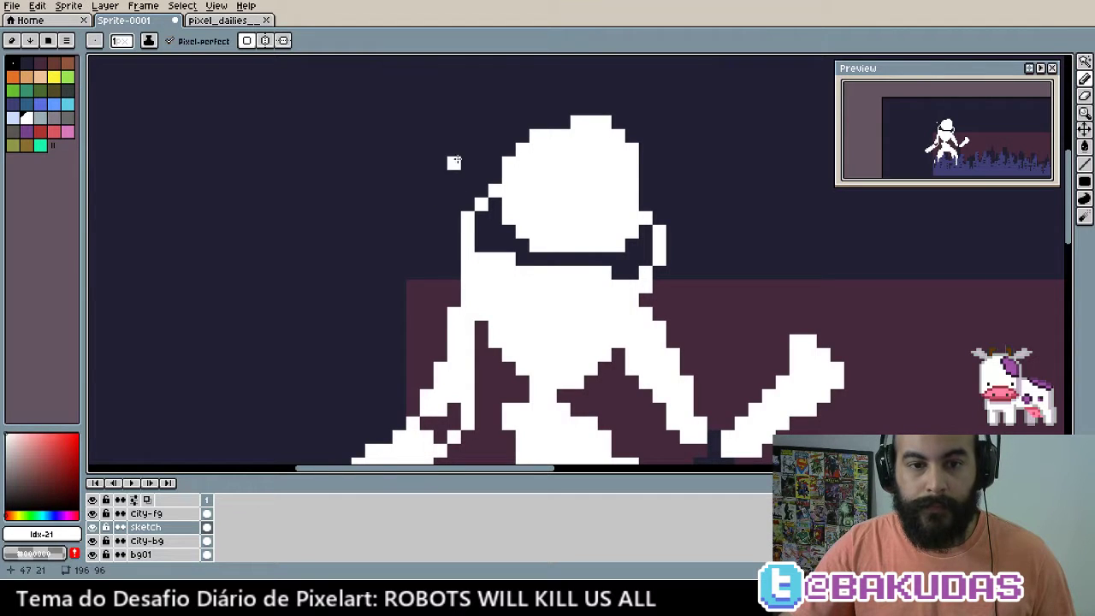
mouse_move(494, 221)
left_mouse_down()
mouse_move(500, 259)
mouse_move(564, 265)
left_mouse_up()
scroll(588, 348, "up", 1)
left_click(551, 259)
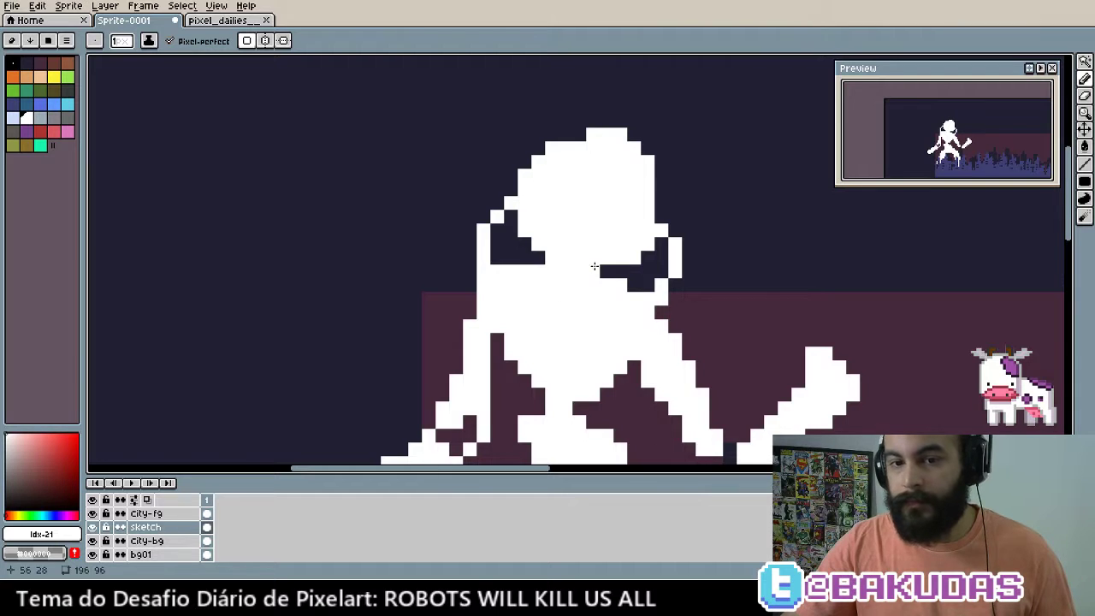
Reshape the robot's leg with white pixels while viewing the whole robot and skyline
scroll(594, 265, "down", 1)
scroll(586, 283, "down", 1)
left_click_drag(565, 276, 329, 252)
mouse_move(487, 301)
left_mouse_down()
mouse_move(552, 330)
mouse_move(532, 310)
left_mouse_up()
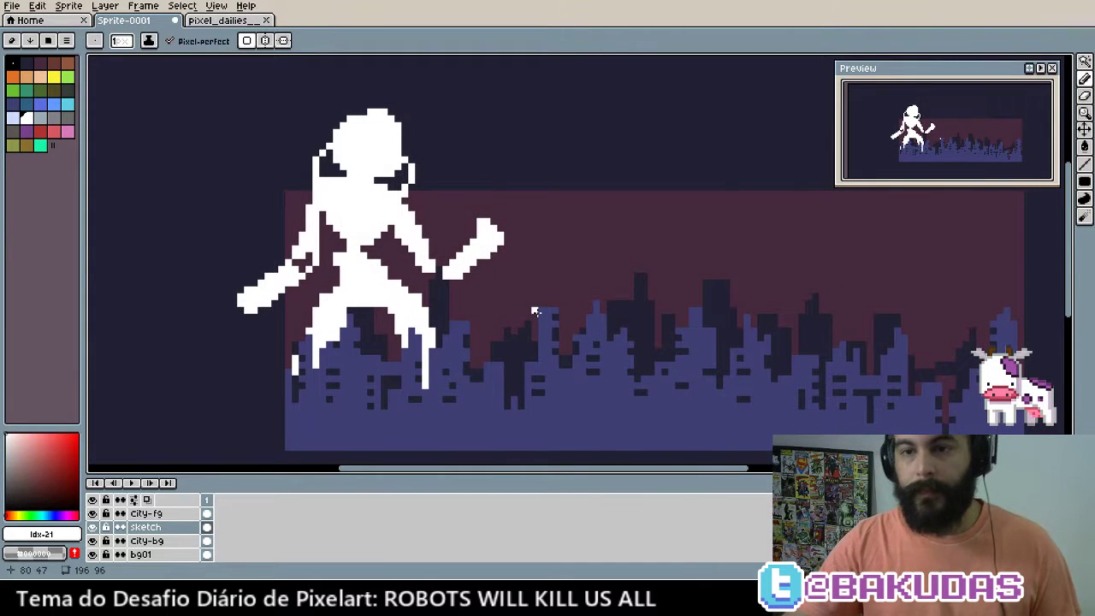
scroll(360, 331, "up", 3)
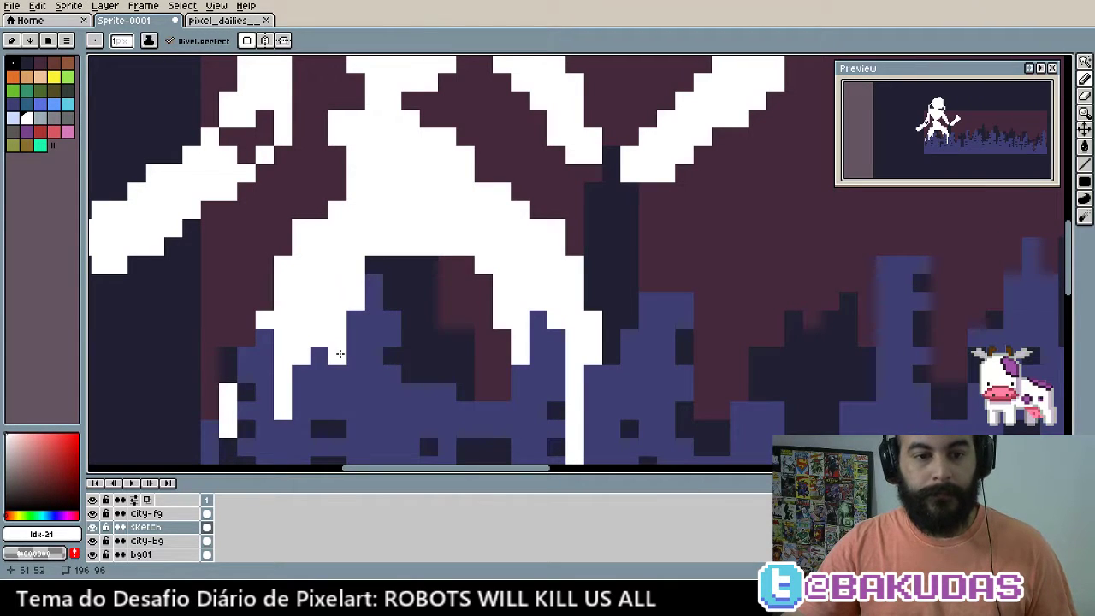
left_click_drag(337, 337, 337, 360)
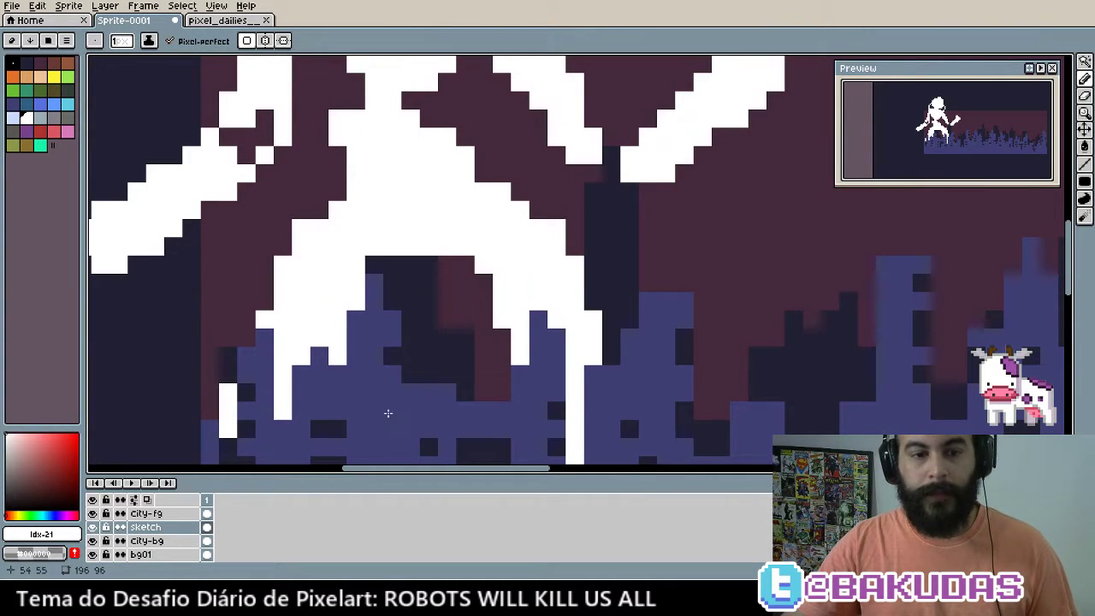
left_click_drag(490, 380, 488, 399)
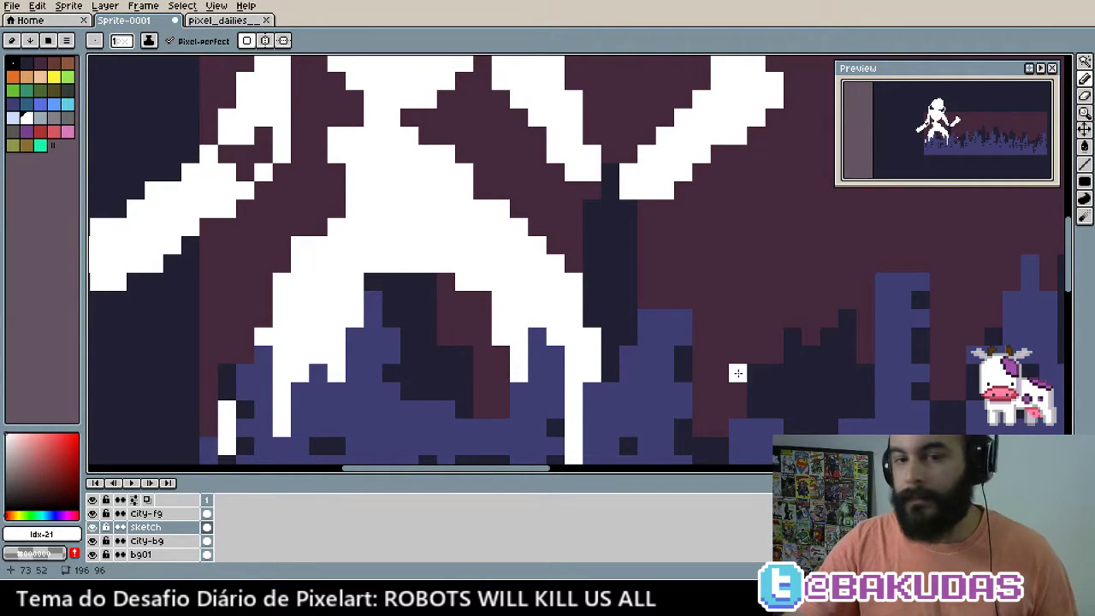
Extend the left hand up and left, then pick light blue as the drawing colour
scroll(594, 380, "down", 1)
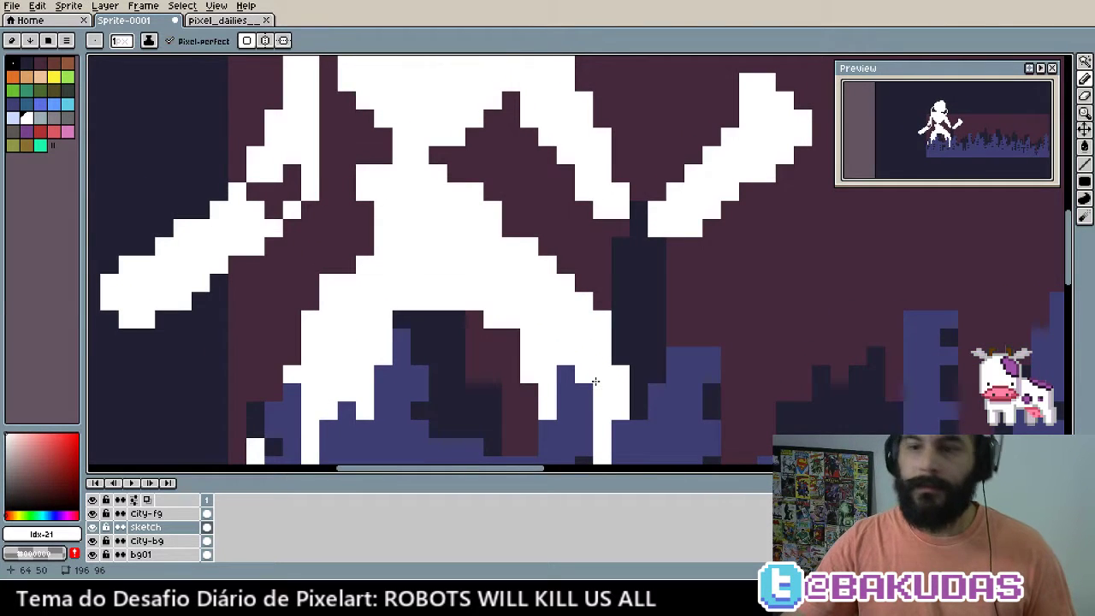
scroll(476, 311, "down", 1)
scroll(288, 279, "up", 1)
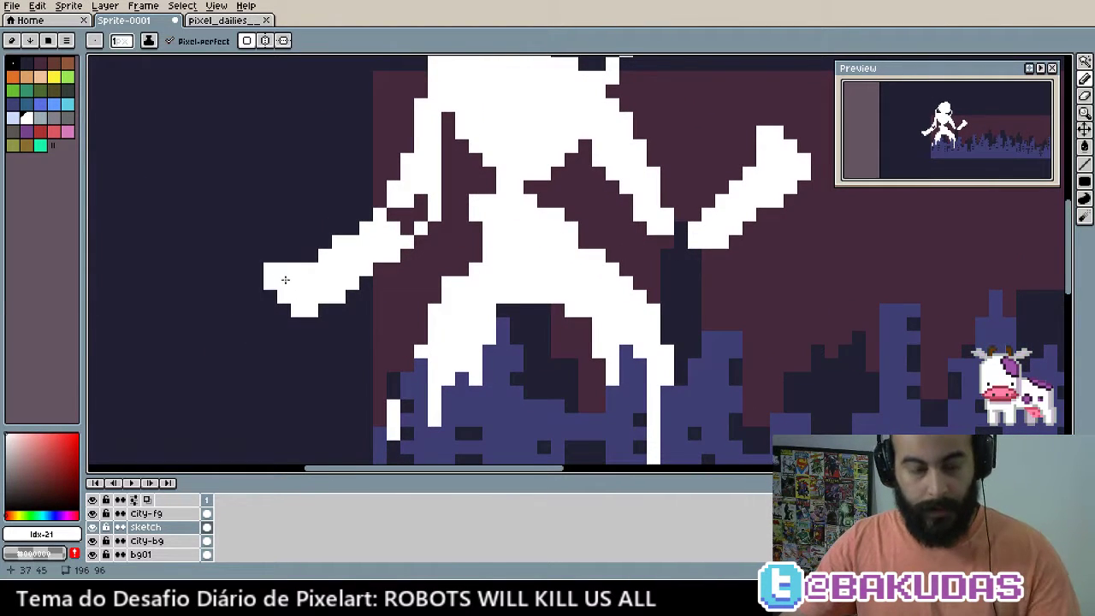
mouse_move(278, 269)
left_mouse_down()
mouse_move(270, 243)
mouse_move(296, 242)
left_mouse_up()
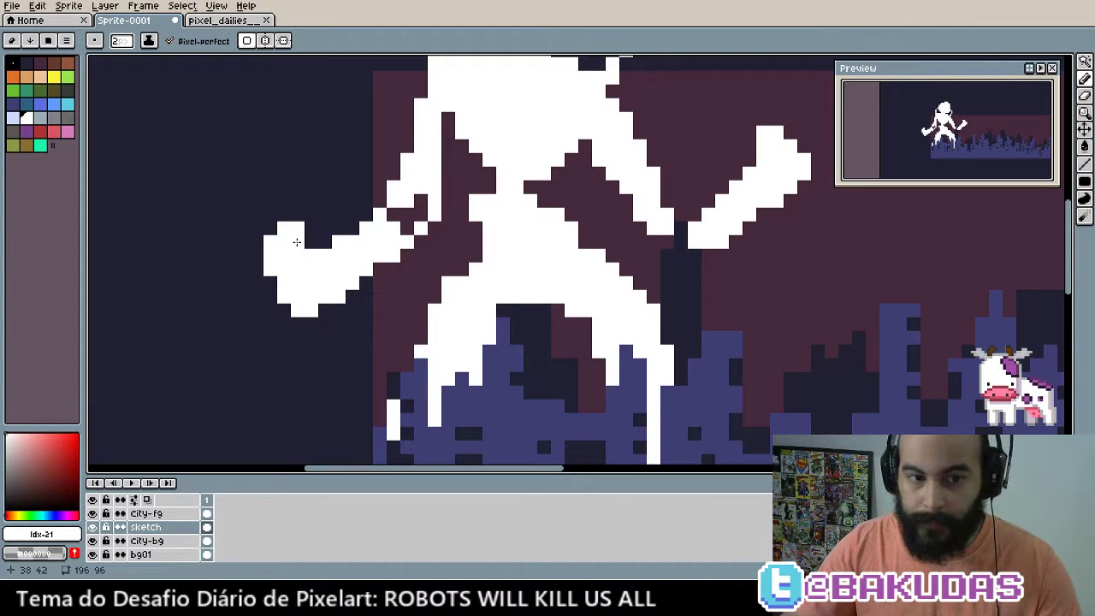
key("ctrl+z")
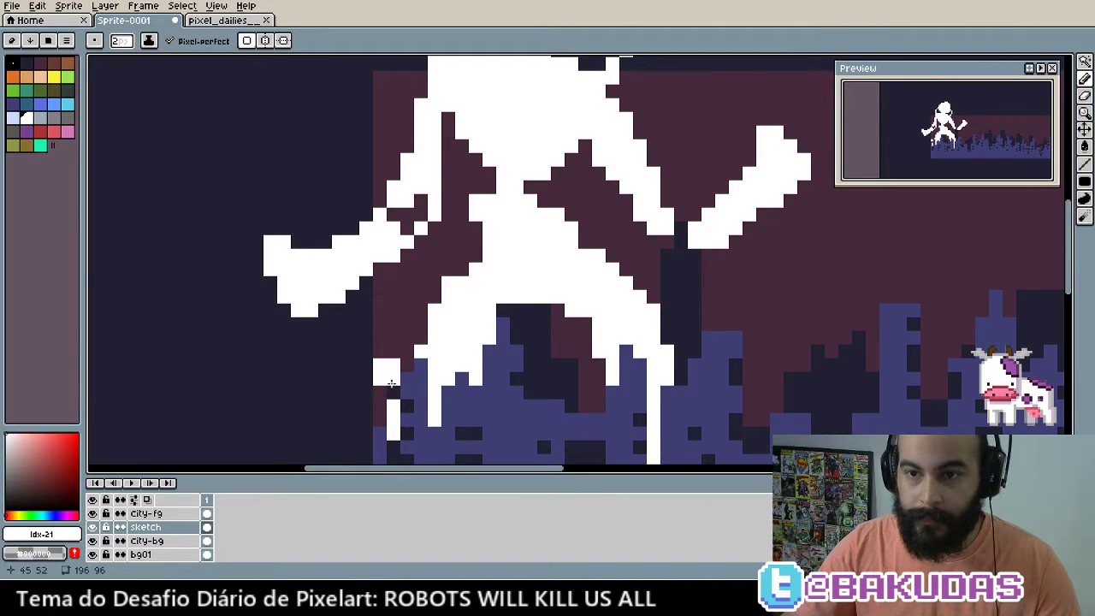
key("ctrl+y")
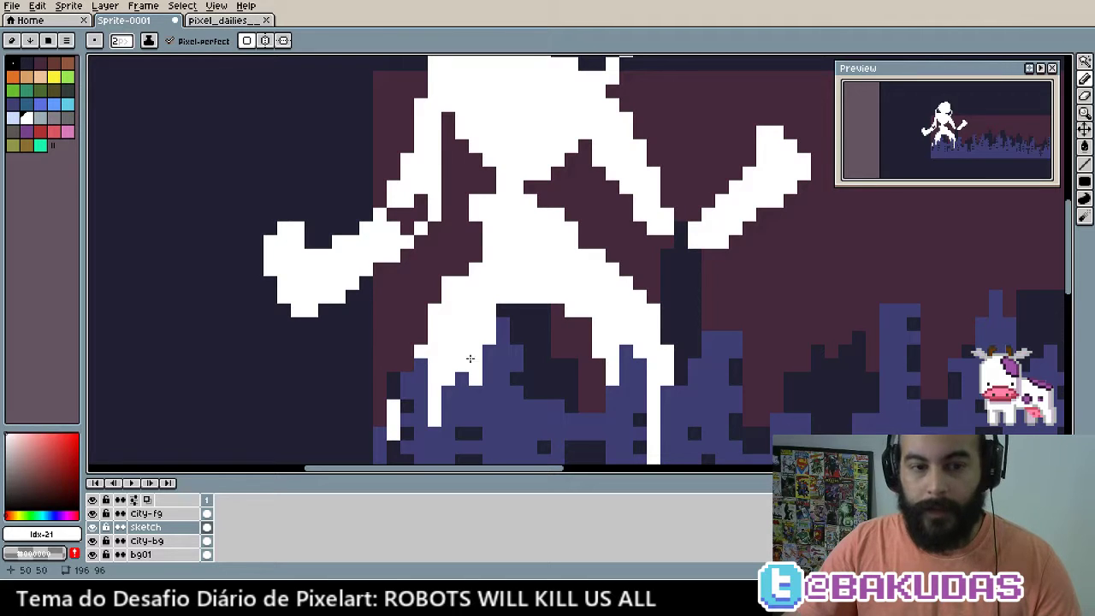
left_click_drag(469, 357, 479, 371)
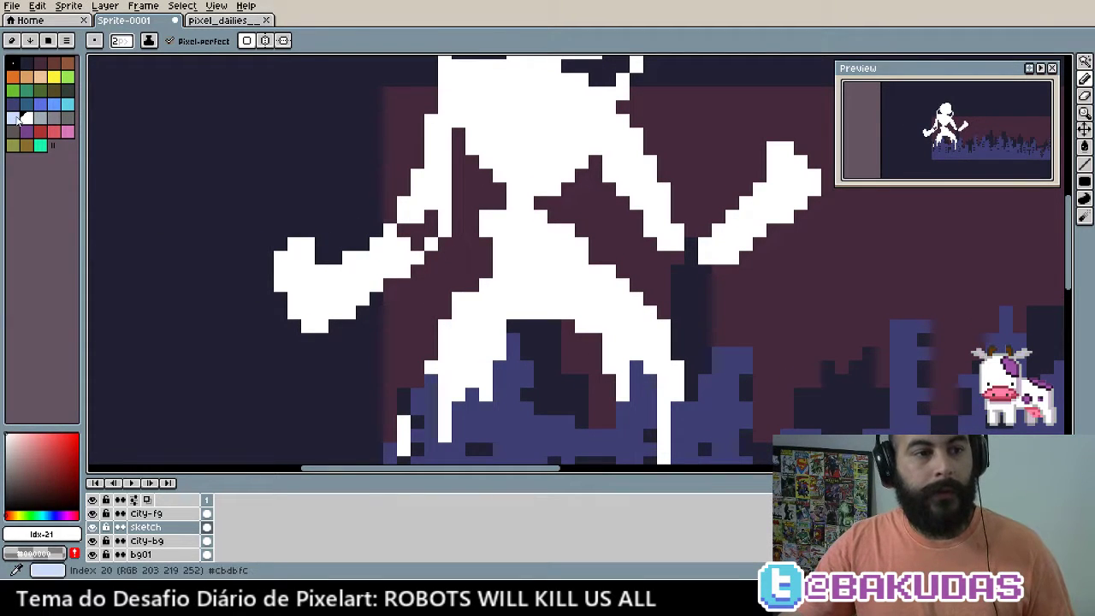
left_click(17, 119)
Paint light-blue blocks on the robot's outstretched hand
scroll(287, 269, "up", 1)
mouse_move(305, 316)
left_mouse_down()
mouse_move(333, 291)
mouse_move(309, 296)
mouse_move(278, 283)
mouse_move(296, 252)
left_mouse_up()
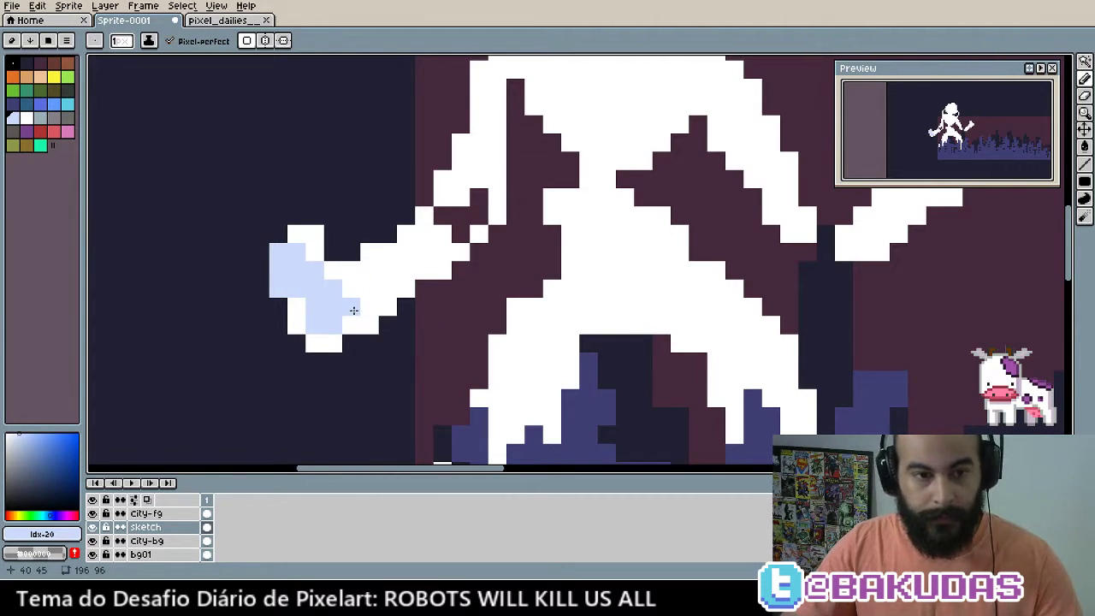
left_click(367, 295)
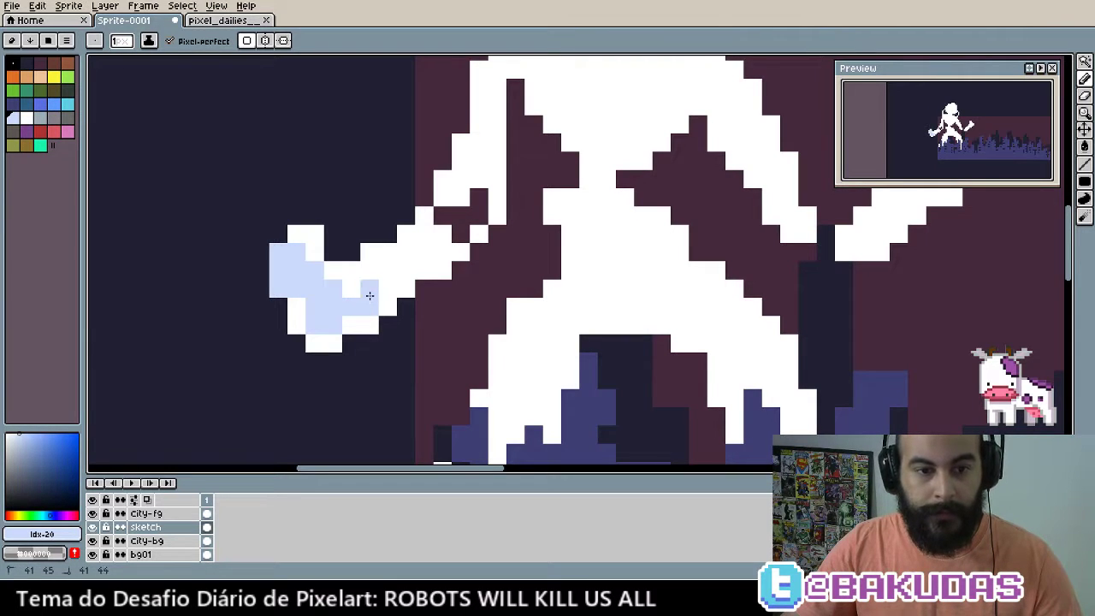
scroll(479, 303, "down", 3)
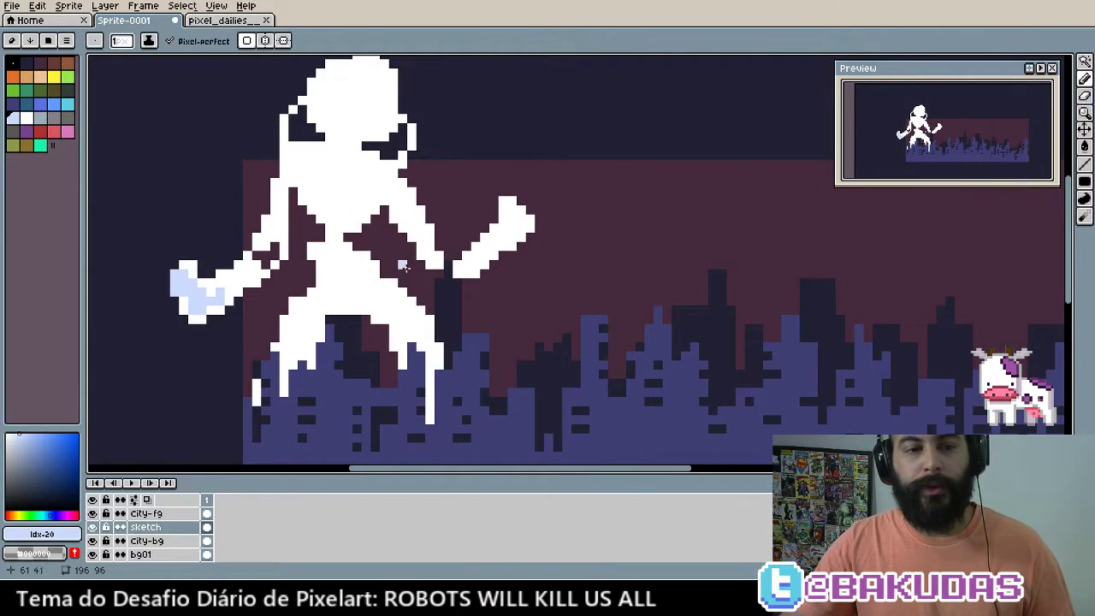
scroll(440, 295, "up", 1)
scroll(442, 289, "up", 1)
scroll(442, 289, "down", 1)
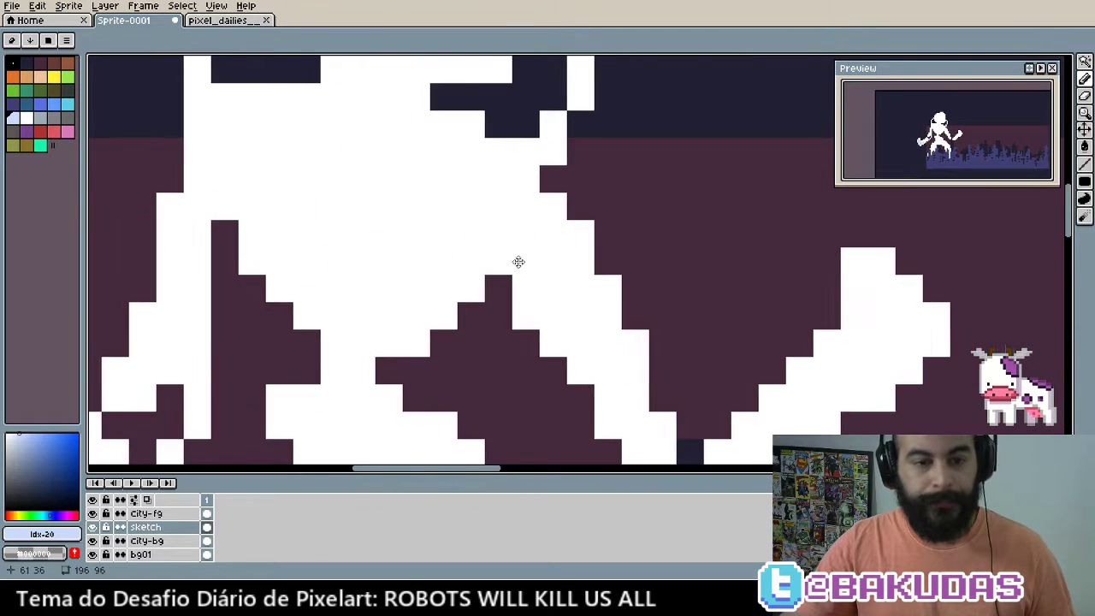
left_click_drag(515, 260, 332, 300)
mouse_move(454, 253)
left_mouse_down()
mouse_move(395, 298)
mouse_move(535, 291)
left_mouse_up()
Paint a grey patch on the left of the head, fixing a stray pixel back to white
key("i")
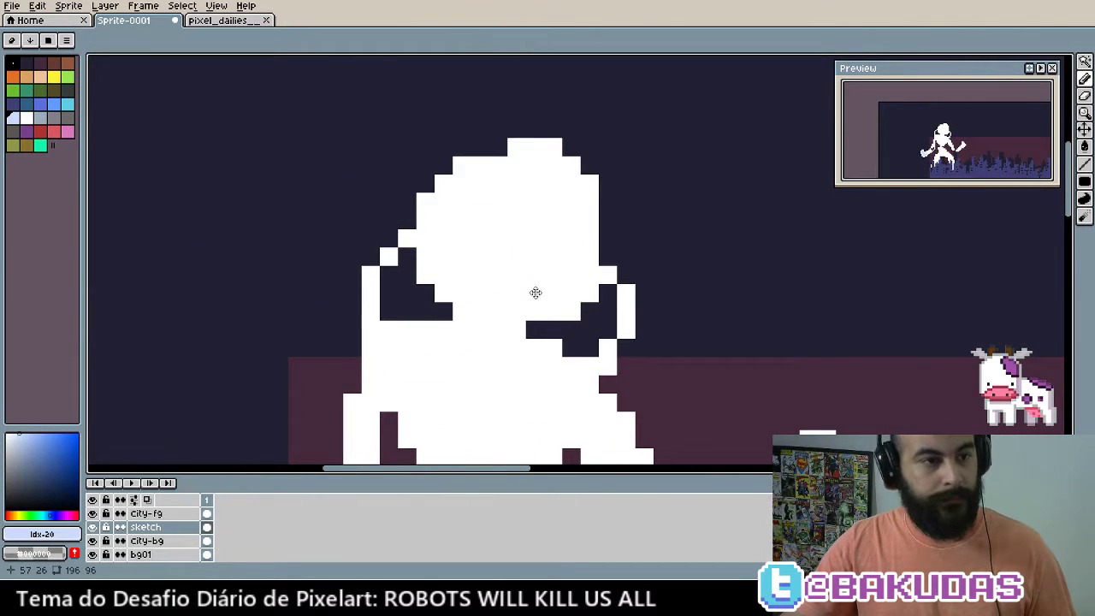
key("i")
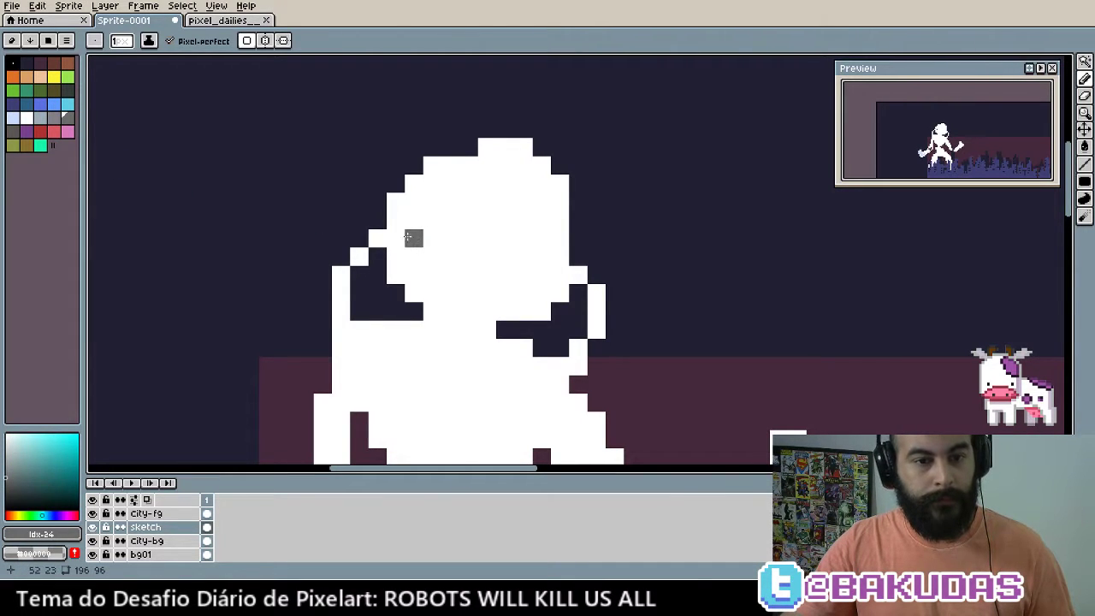
scroll(408, 237, "up", 1)
left_click_drag(390, 236, 406, 266)
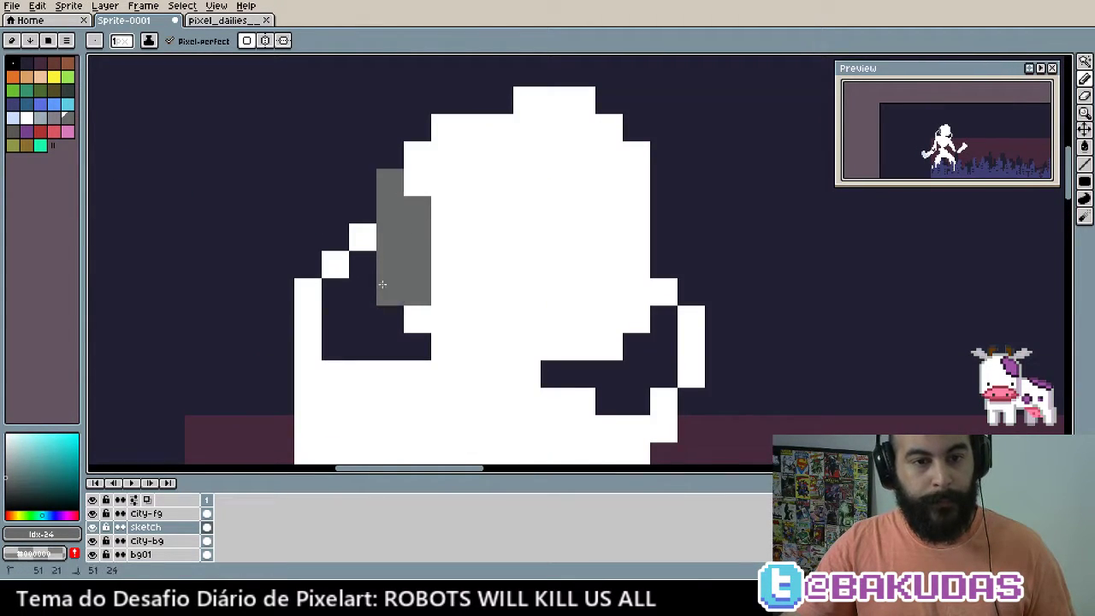
left_click_drag(414, 179, 413, 238)
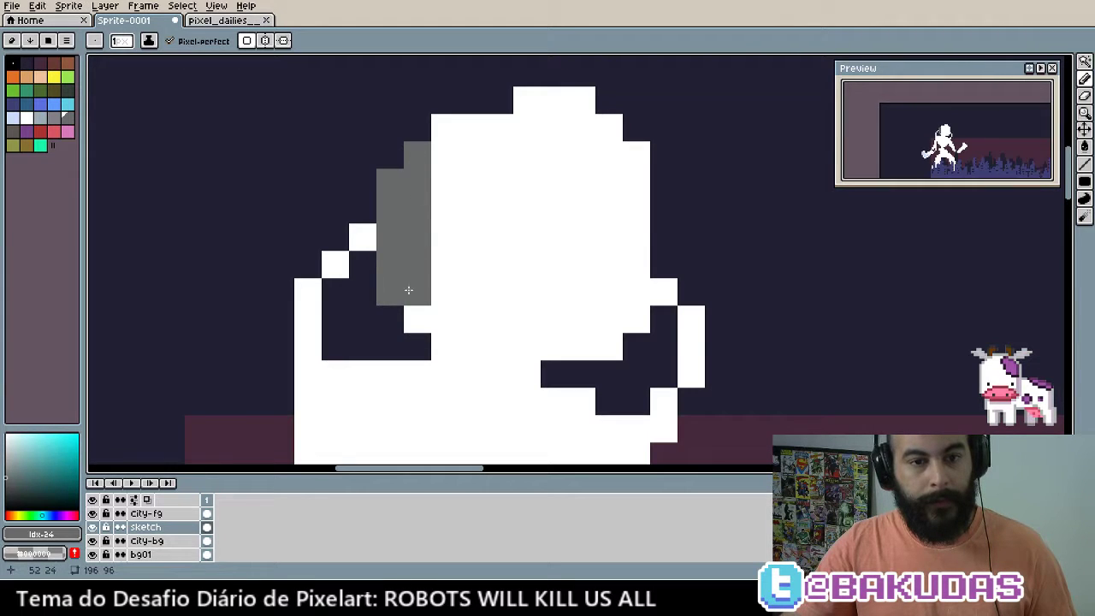
left_click(446, 176, "alt")
left_click(418, 155)
left_click(420, 233, "alt")
left_click(444, 209)
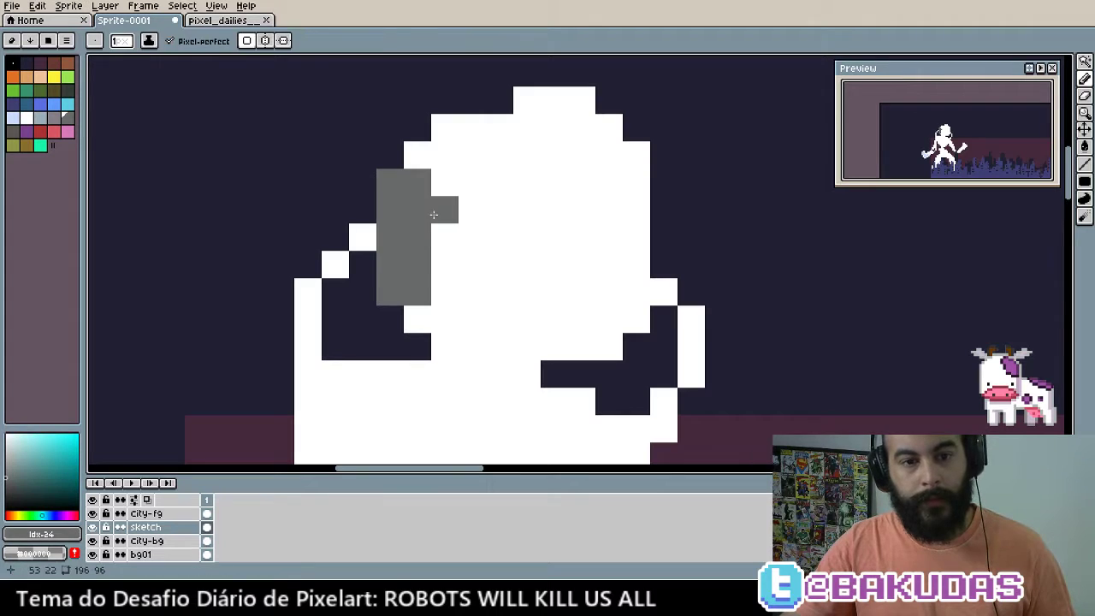
left_click_drag(443, 224, 443, 265)
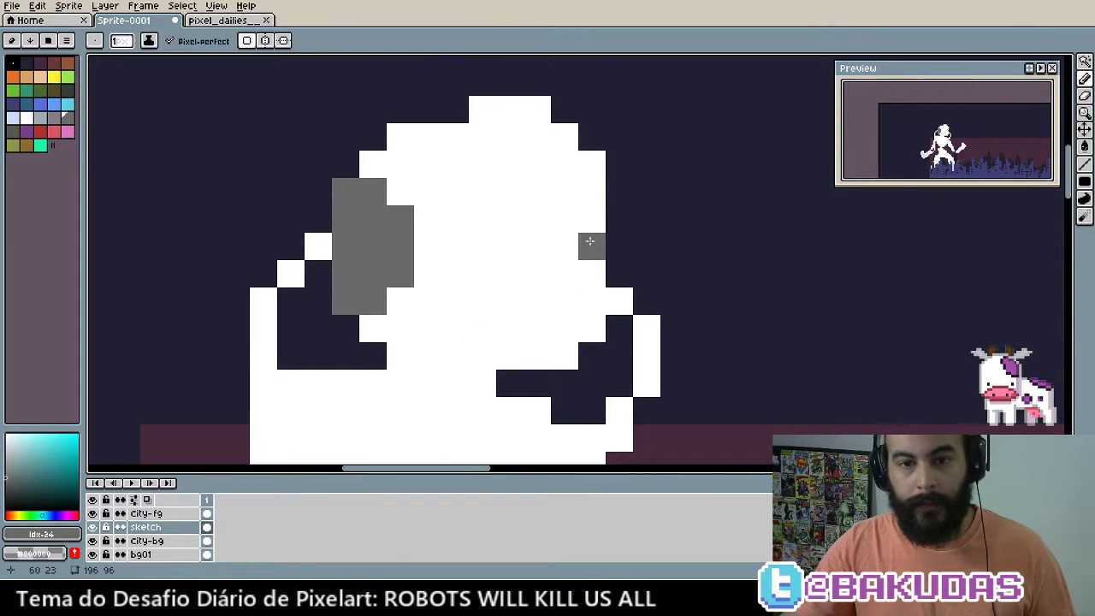
Darken a few white head pixels, then sample light blue from the hand
key("alt")
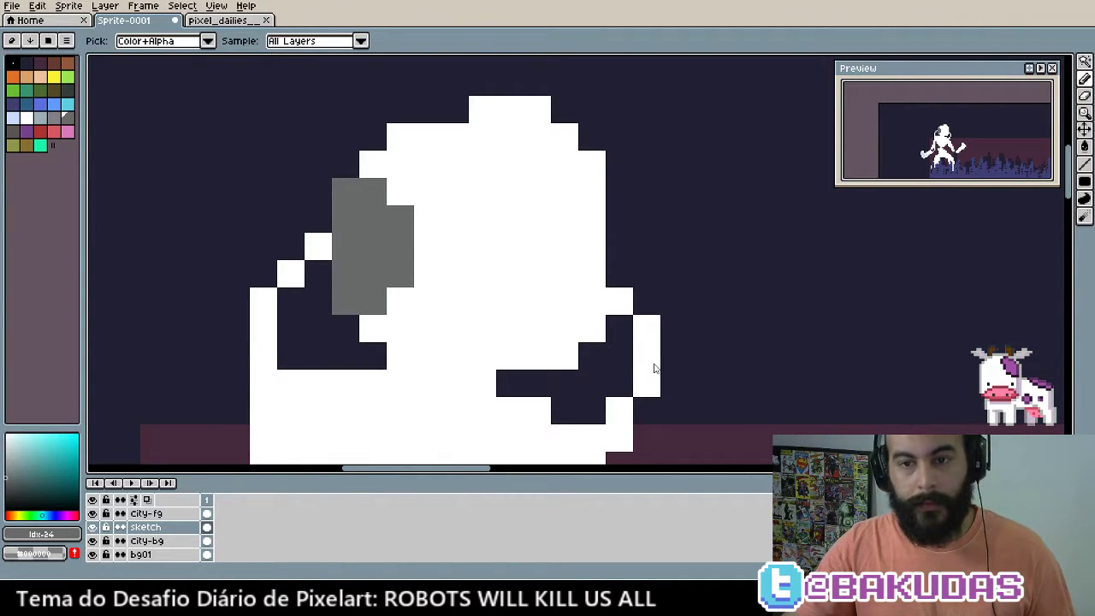
left_click_drag(454, 298, 373, 286)
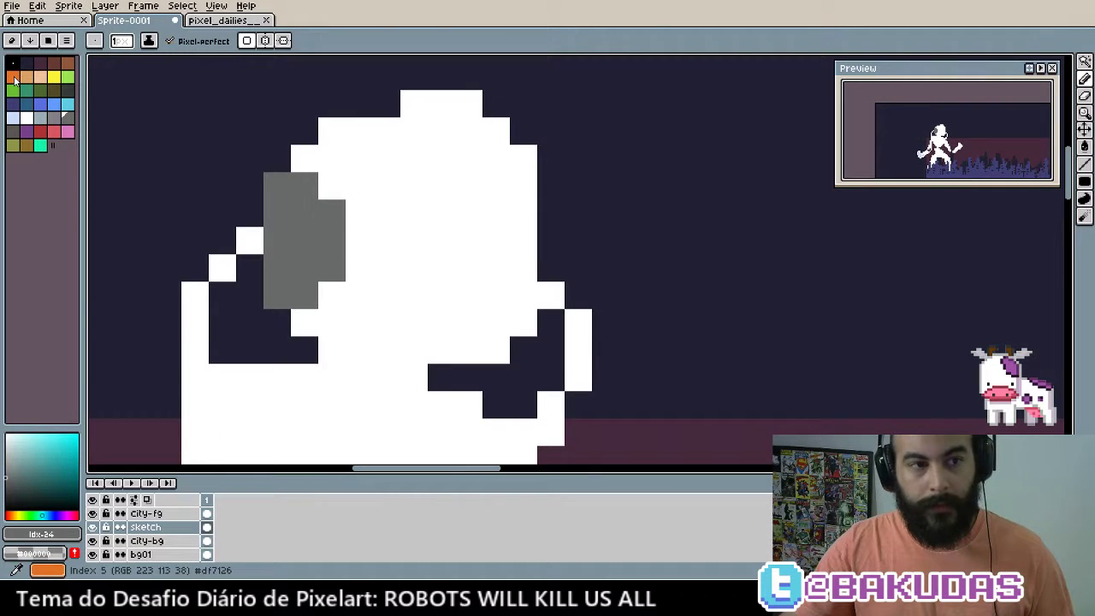
left_click_drag(439, 322, 460, 280)
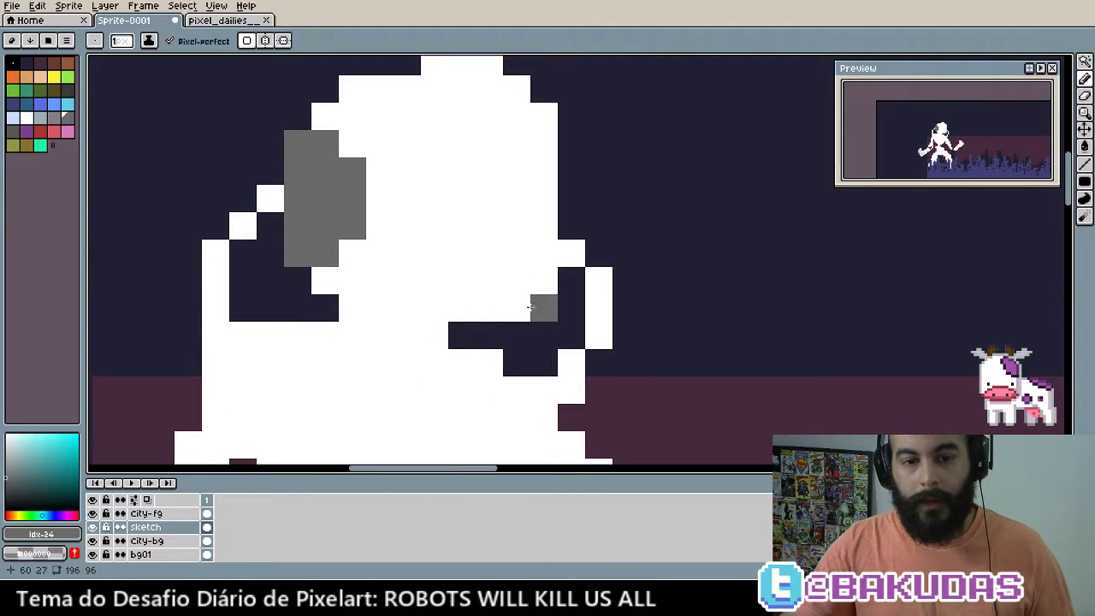
left_click(544, 281)
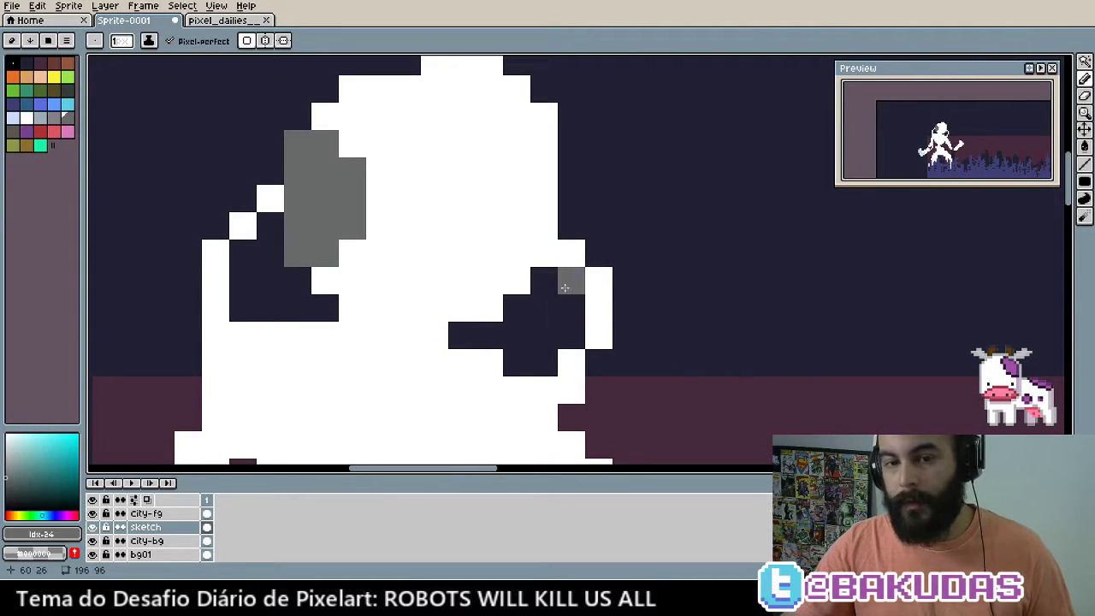
left_click(543, 116)
left_click_drag(674, 238, 680, 297)
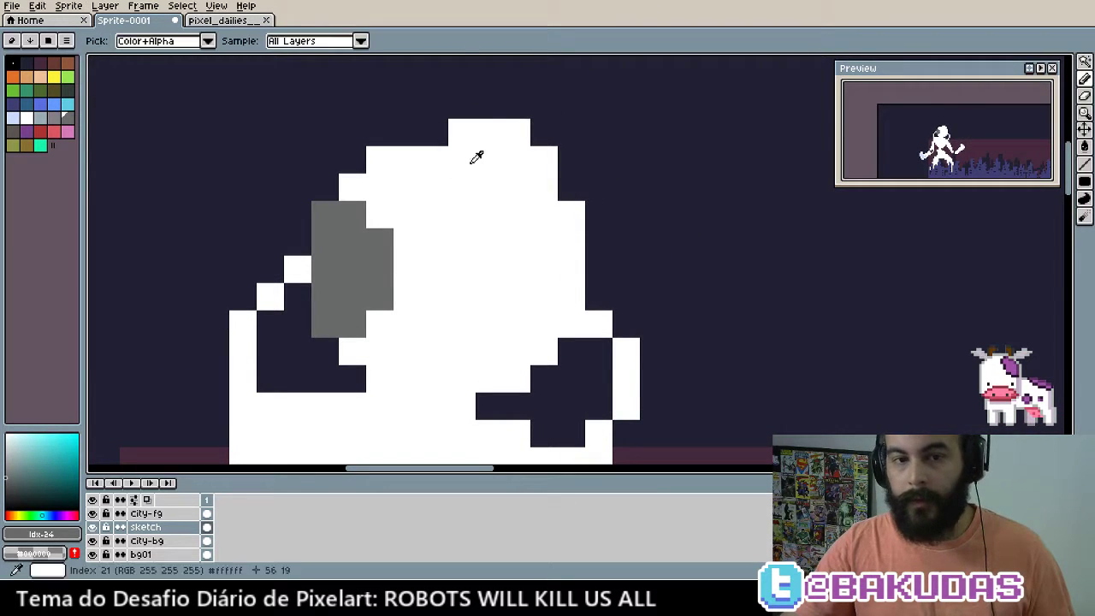
left_click_drag(562, 283, 563, 284)
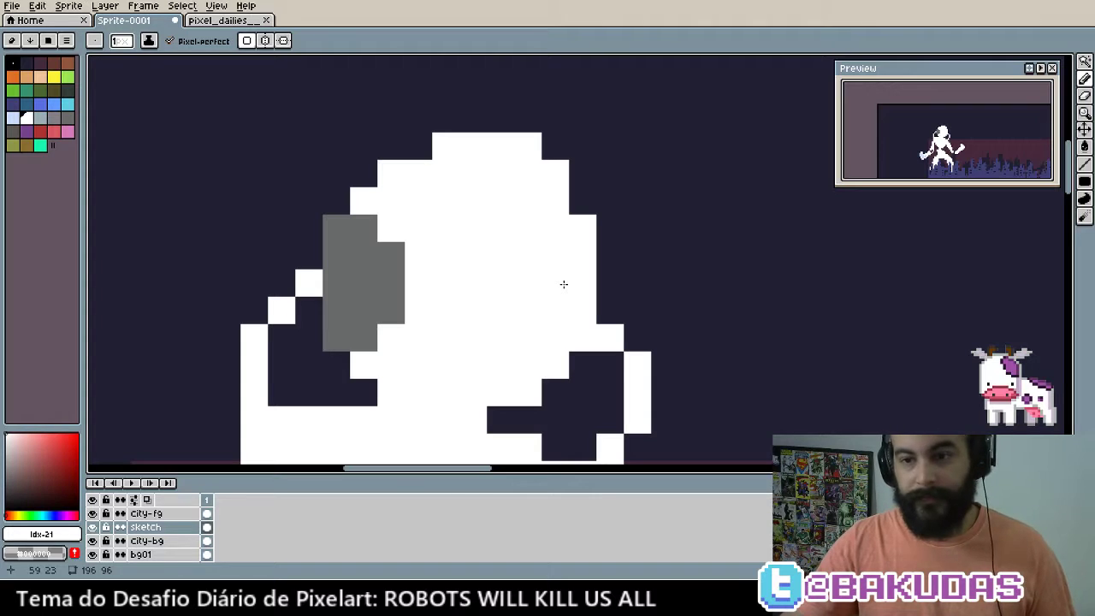
left_click_drag(772, 359, 781, 330)
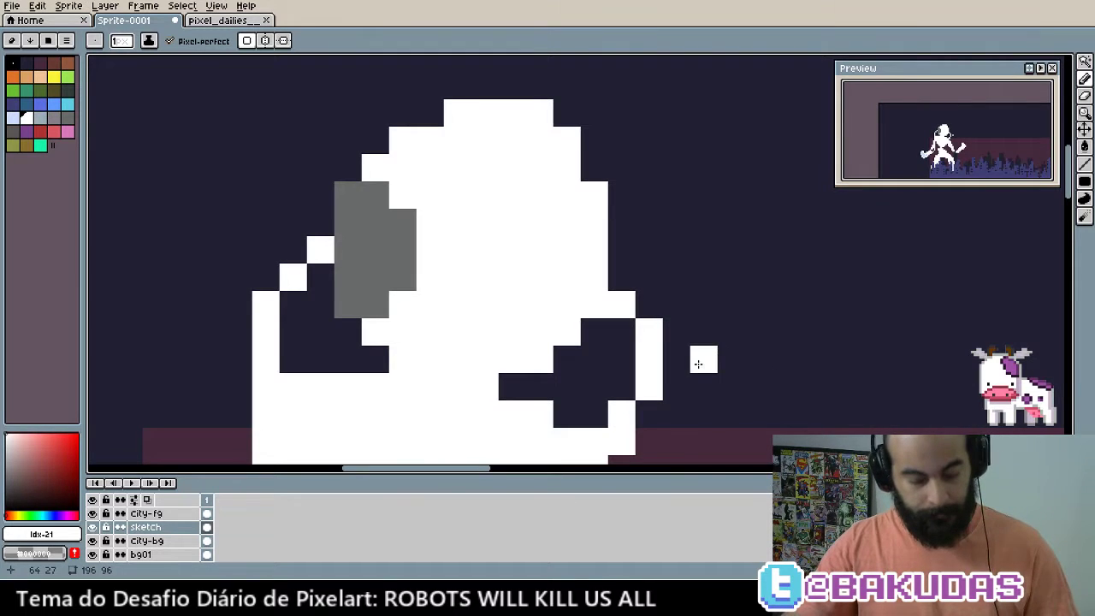
scroll(579, 379, "down", 3)
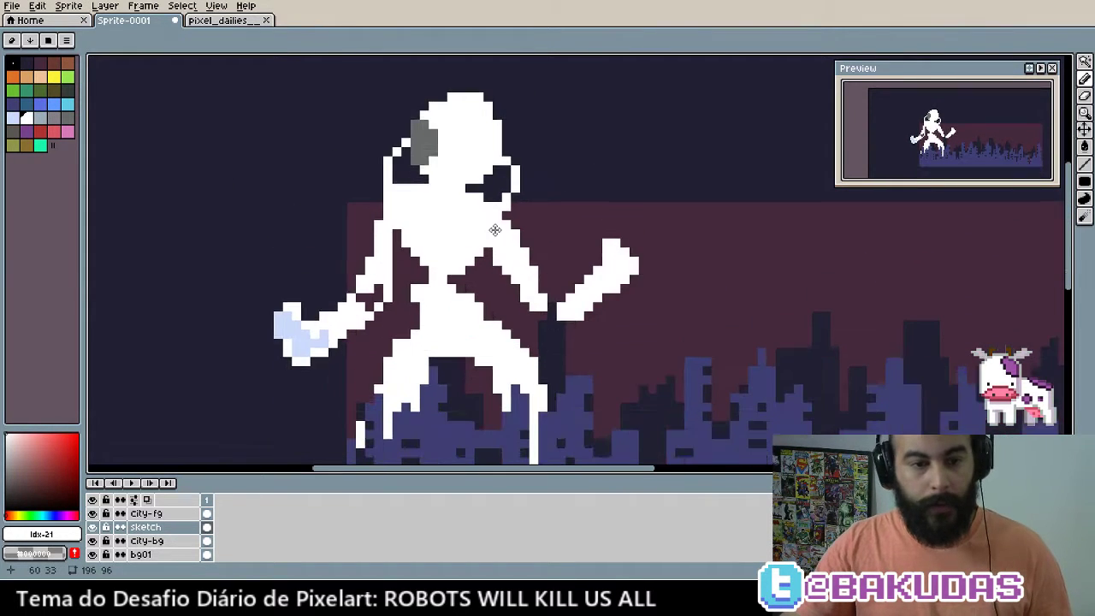
key("alt")
left_click(305, 329)
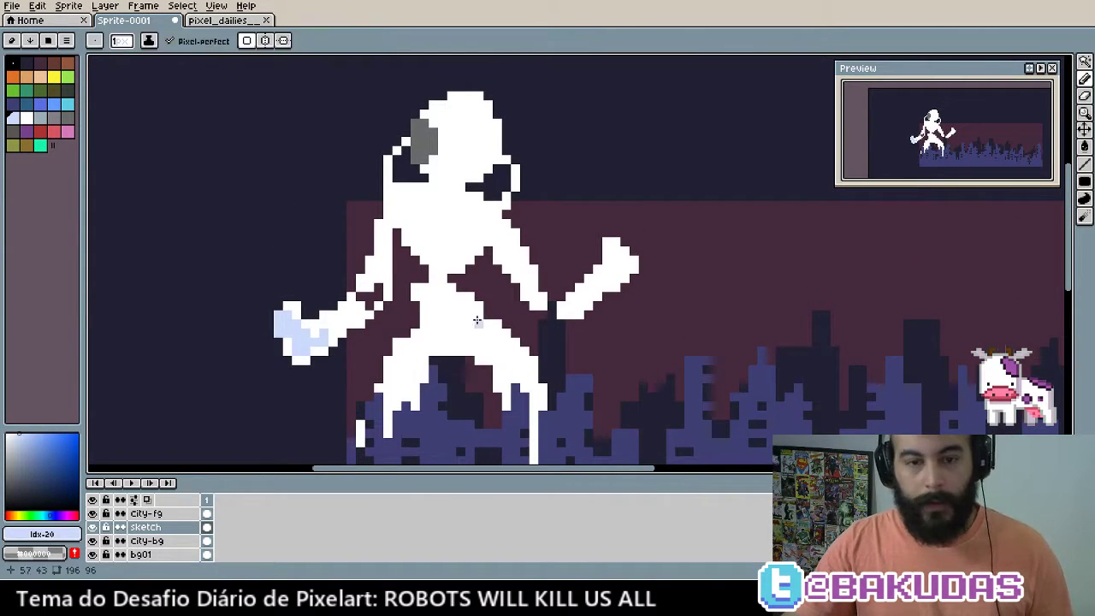
Paint a light-blue area across the robot's chest
left_click_drag(513, 302, 505, 293)
scroll(444, 248, "up", 3)
scroll(428, 248, "up", 1)
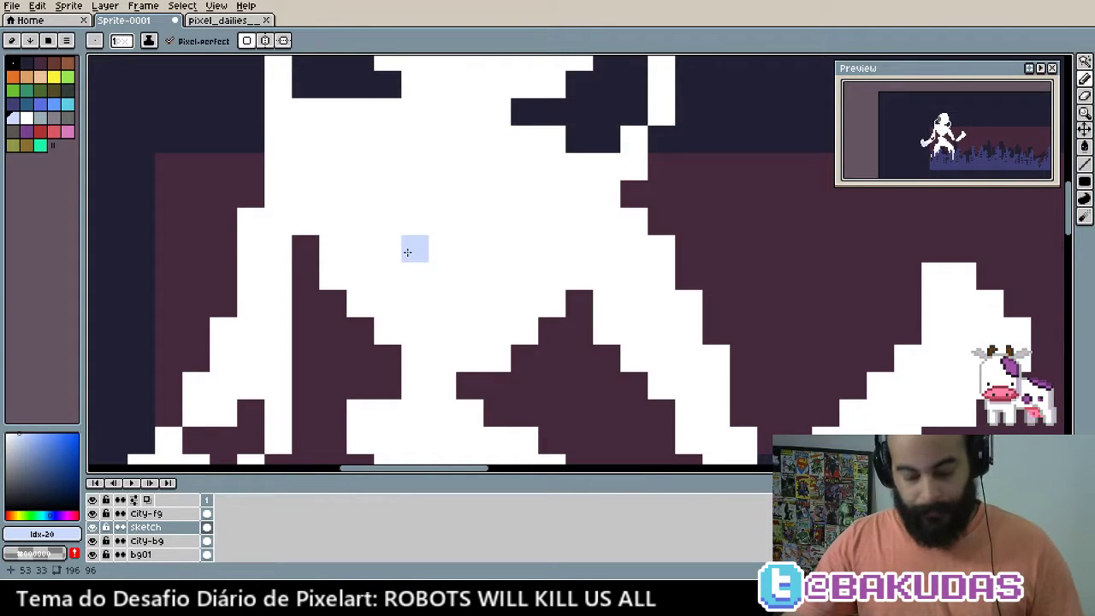
mouse_move(401, 244)
left_mouse_down()
mouse_move(445, 225)
mouse_move(521, 271)
mouse_move(525, 237)
mouse_move(527, 270)
mouse_move(476, 320)
mouse_move(517, 317)
mouse_move(404, 224)
mouse_move(512, 219)
mouse_move(594, 232)
mouse_move(595, 245)
left_mouse_up()
Fill the helmet front with light blue, undoing the stray strokes near its top
scroll(508, 298, "up", 1)
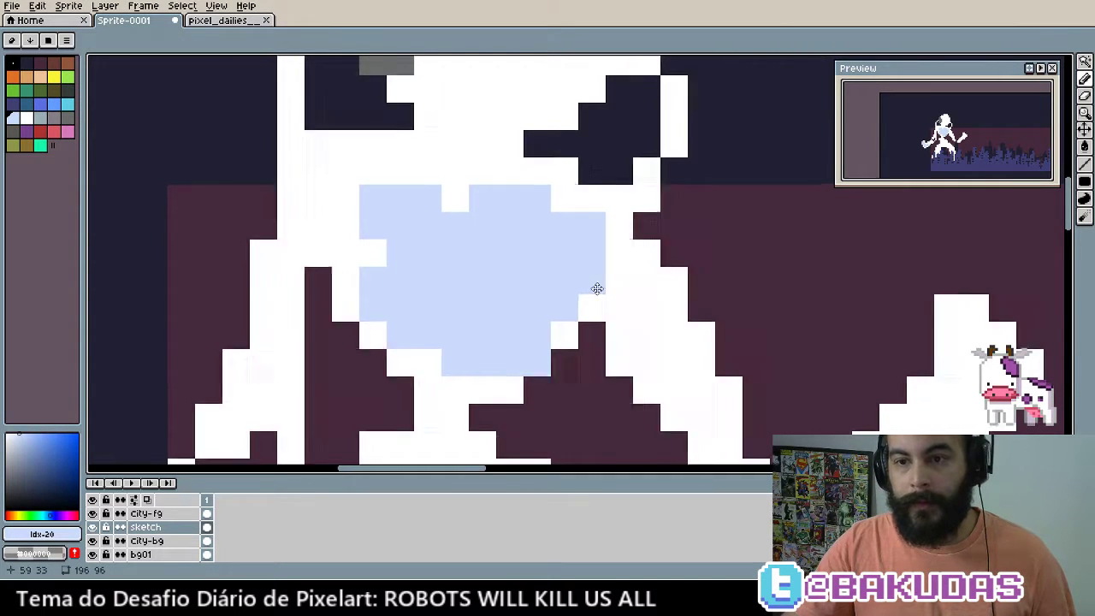
scroll(594, 288, "up", 4)
scroll(615, 210, "up", 2)
left_click_drag(590, 256, 579, 303)
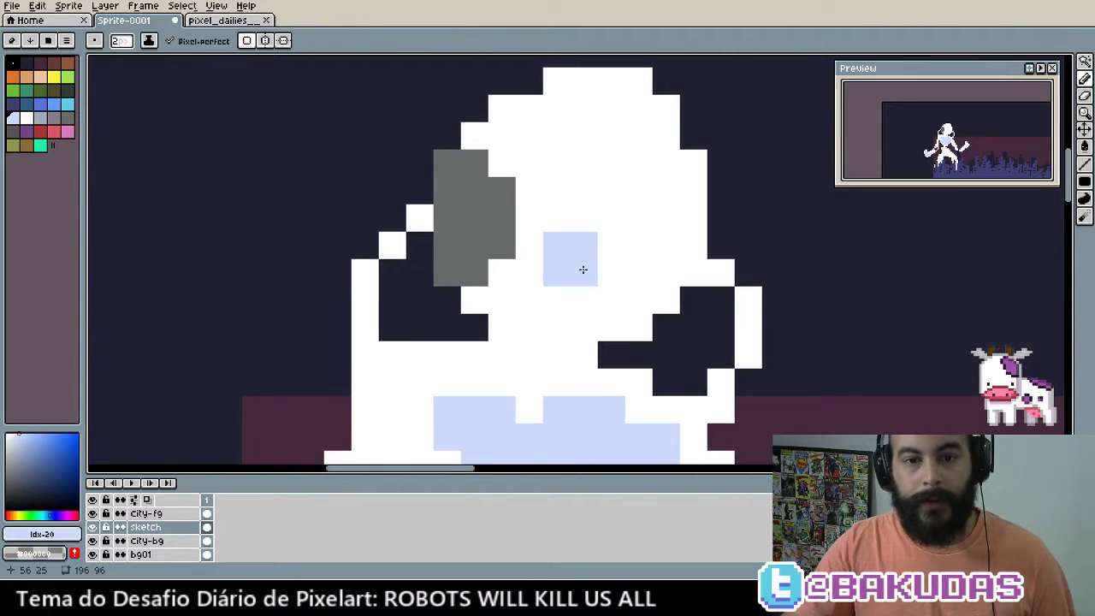
mouse_move(582, 239)
left_mouse_down()
mouse_move(655, 220)
mouse_move(638, 178)
mouse_move(652, 248)
mouse_move(558, 281)
left_mouse_up()
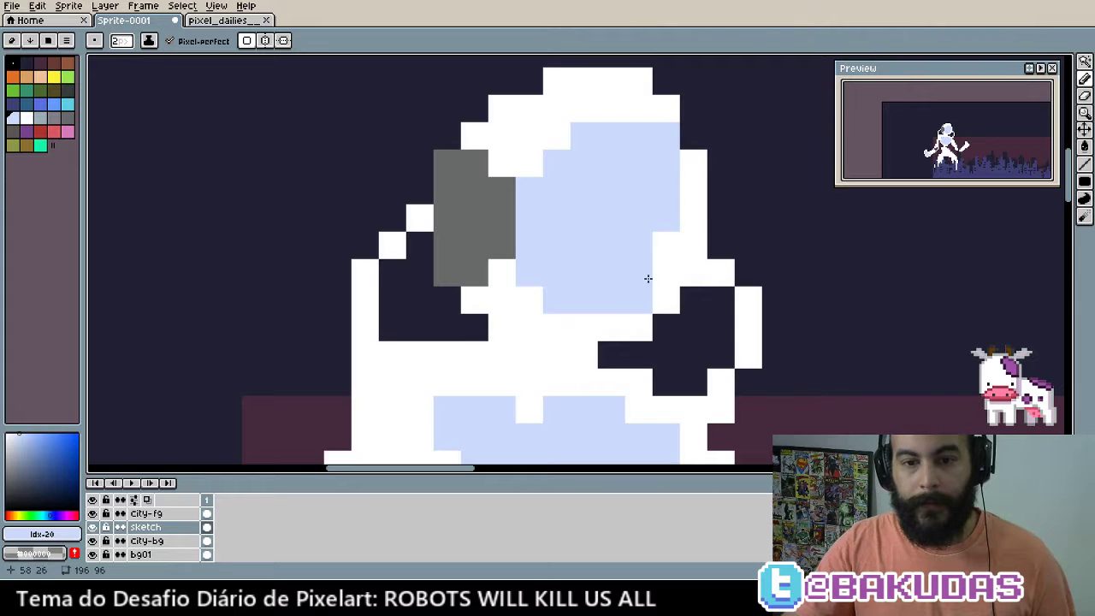
left_click_drag(647, 278, 666, 248)
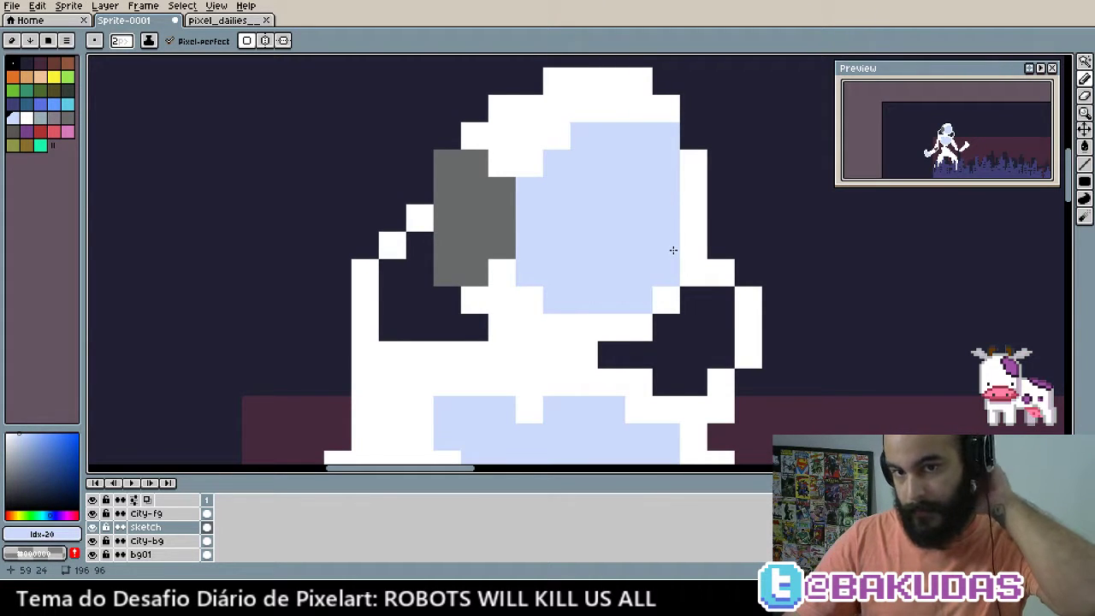
left_click_drag(611, 109, 635, 141)
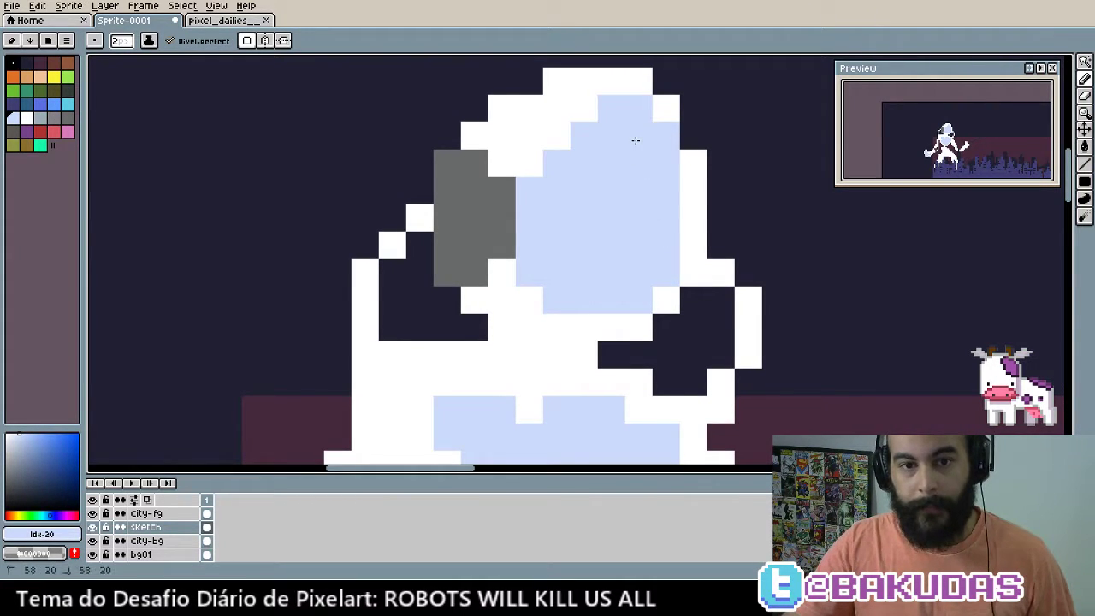
left_click(563, 165)
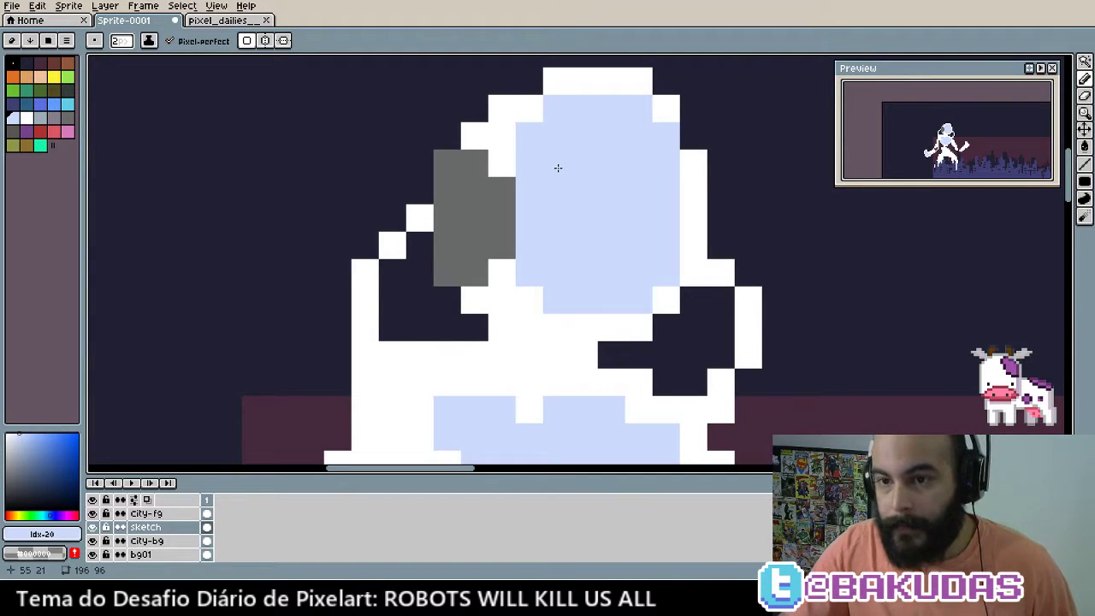
key("ctrl+z")
key("v")
key("ctrl+z")
Undo the helmet-top pixels and shade the hip and one leg light blue
key("ctrl+z")
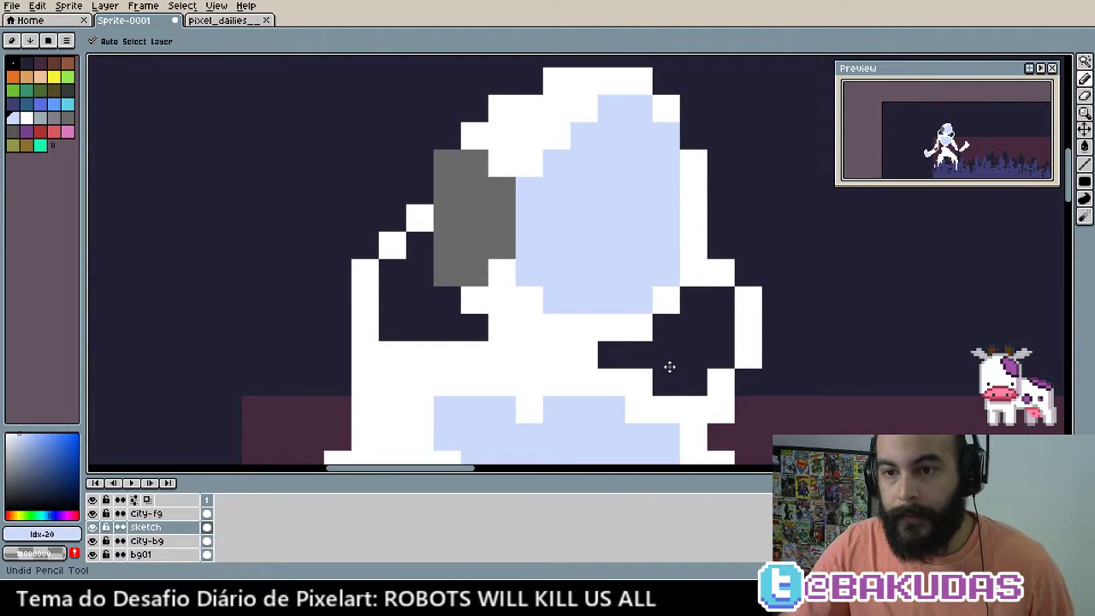
key("ctrl+z")
scroll(684, 342, "left", 1)
scroll(684, 342, "down", 2)
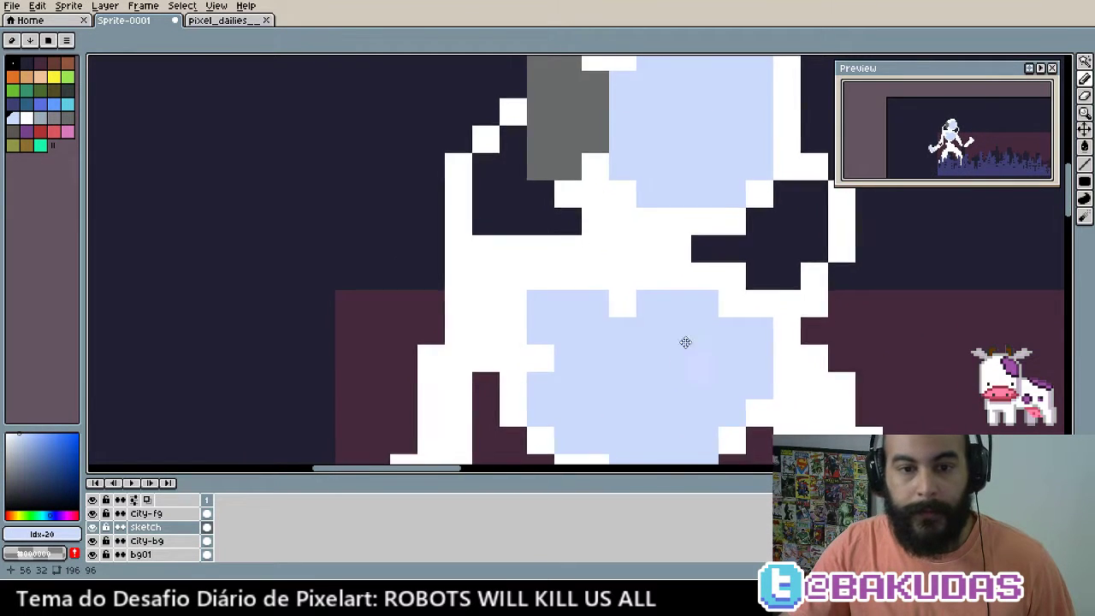
scroll(681, 337, "down", 2)
scroll(677, 309, "down", 2)
scroll(676, 309, "right", 3)
scroll(650, 291, "up", 1)
key("b")
left_click(628, 270)
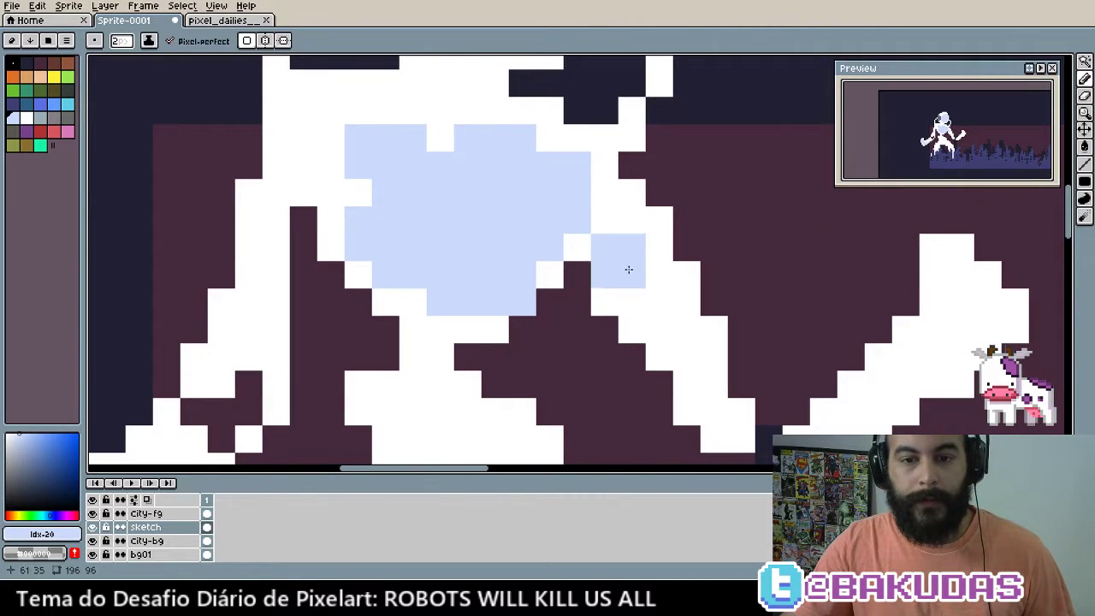
left_click_drag(641, 296, 713, 403)
Shade the other leg with a light-blue band, repainting its upper-right pixels white
scroll(714, 403, "right", 3)
scroll(713, 403, "down", 1)
left_click_drag(496, 355, 546, 362)
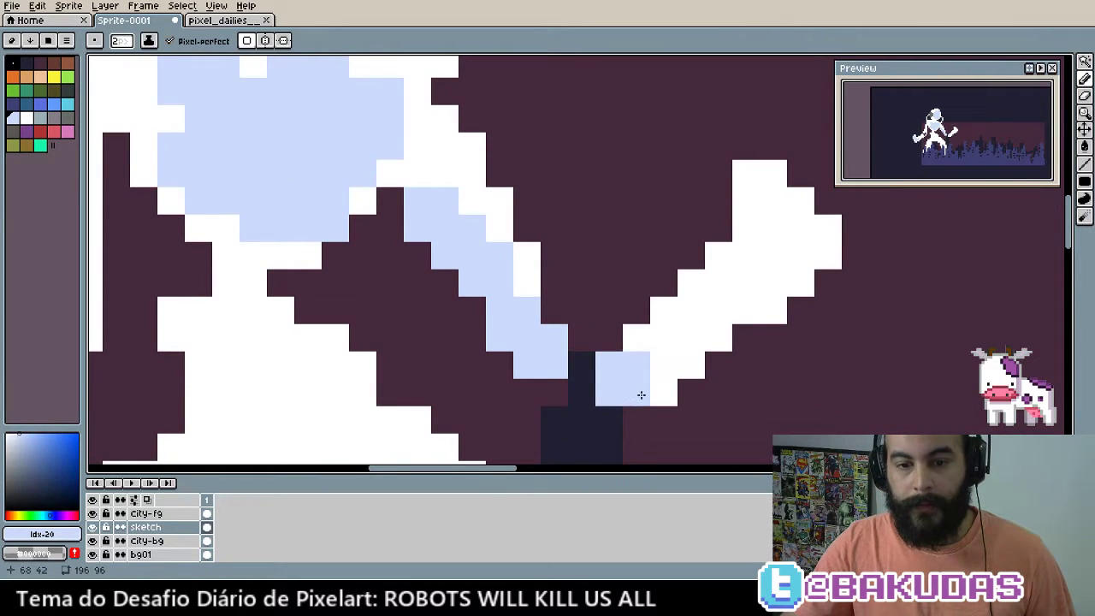
mouse_move(641, 394)
left_mouse_down()
mouse_move(719, 308)
mouse_move(689, 359)
mouse_move(769, 274)
left_mouse_up()
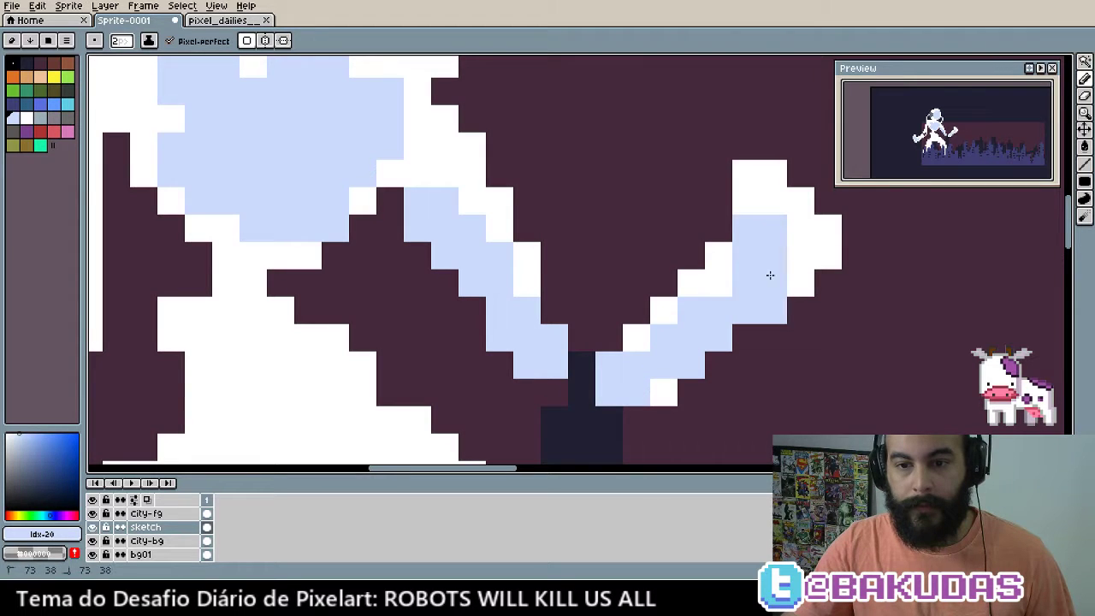
mouse_move(764, 318)
left_mouse_down()
mouse_move(760, 330)
mouse_move(828, 271)
left_mouse_up()
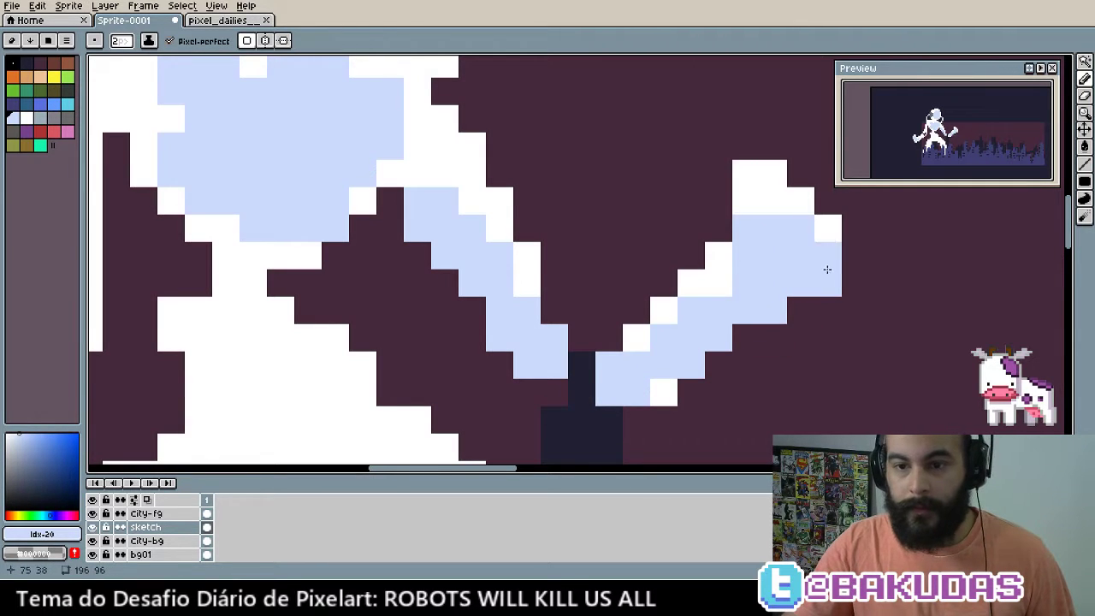
left_click(818, 232, "alt")
mouse_move(819, 232)
left_mouse_down()
mouse_move(801, 308)
mouse_move(691, 359)
left_mouse_up()
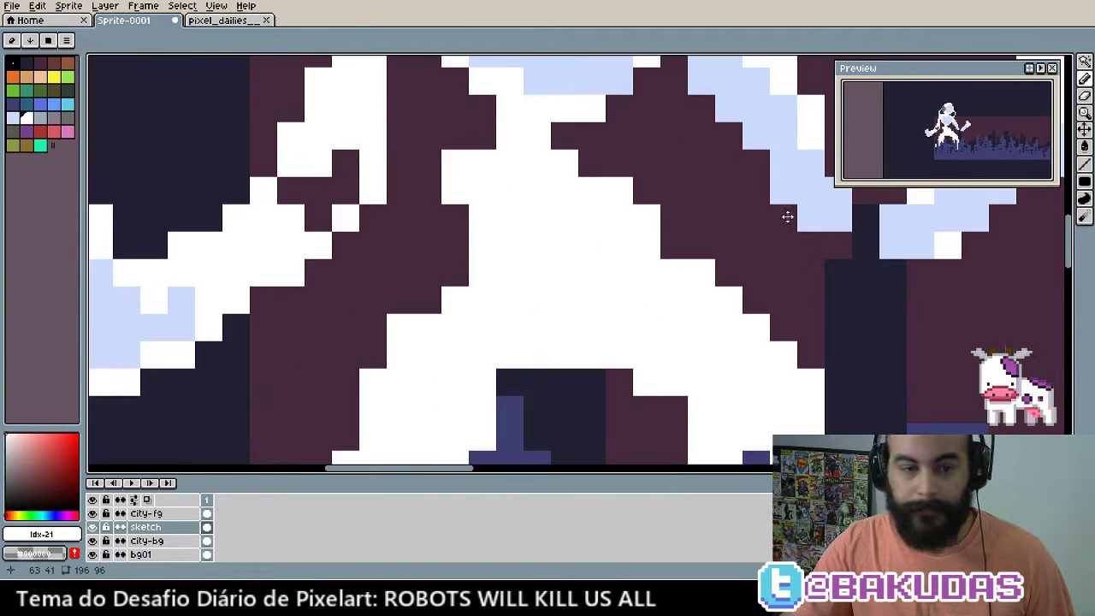
Shade the robot's hand and arm light blue
scroll(787, 214, "down", 2)
left_click(537, 337, "alt")
left_click_drag(738, 354, 663, 179)
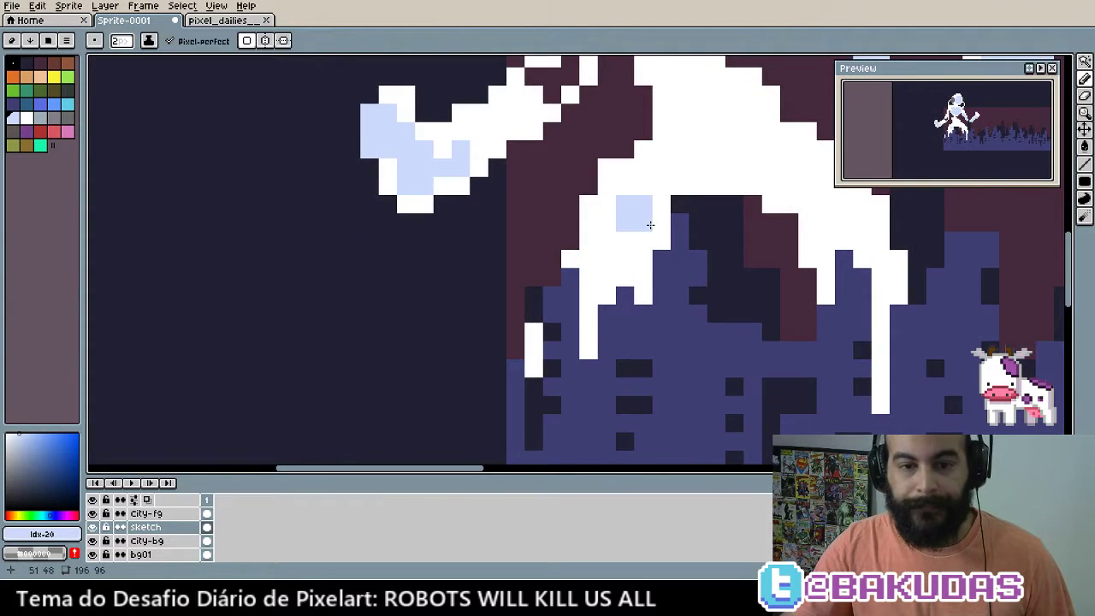
left_click_drag(634, 249, 419, 274)
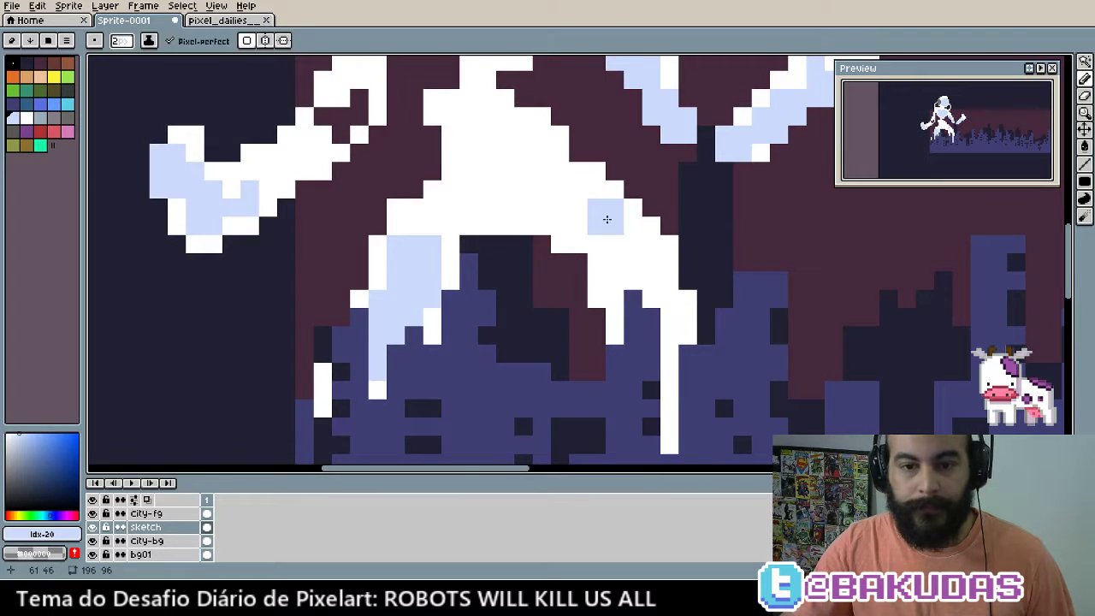
left_click_drag(603, 214, 672, 439)
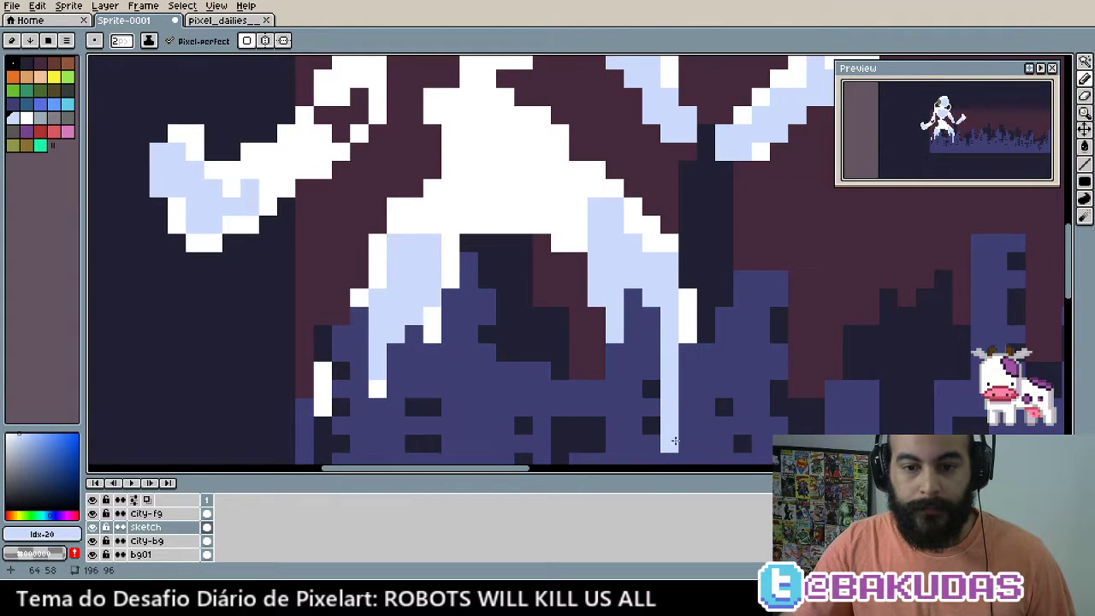
Touch up the leg edge in white and add a light-blue patch on the chest
left_click(684, 311, "alt")
left_click_drag(654, 282, 773, 393)
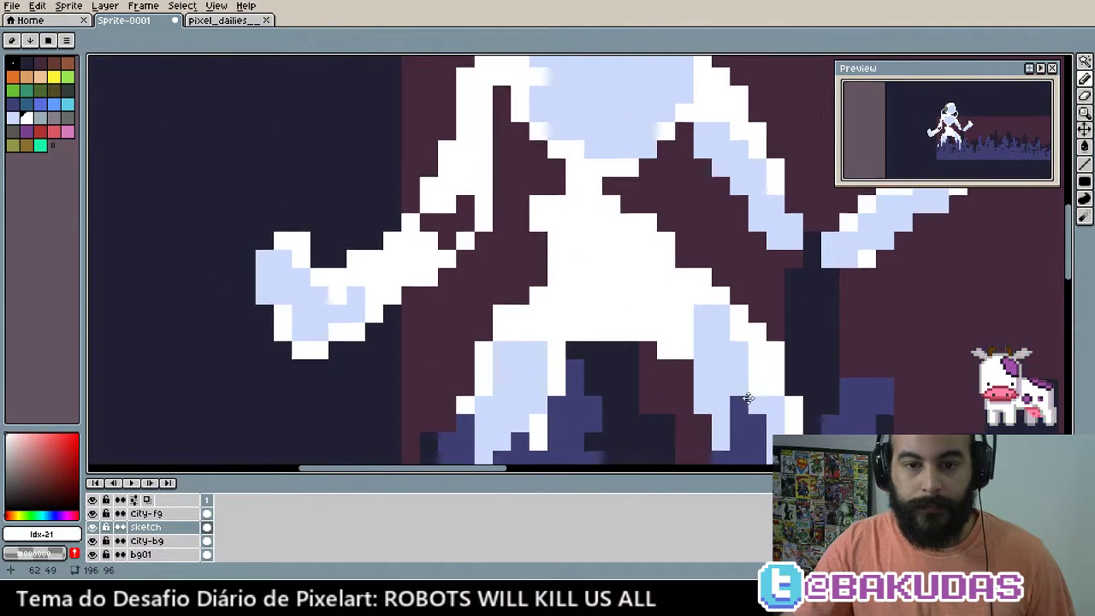
left_click(726, 342, "alt")
mouse_move(621, 270)
left_mouse_down()
mouse_move(591, 237)
mouse_move(645, 267)
mouse_move(672, 242)
left_mouse_up()
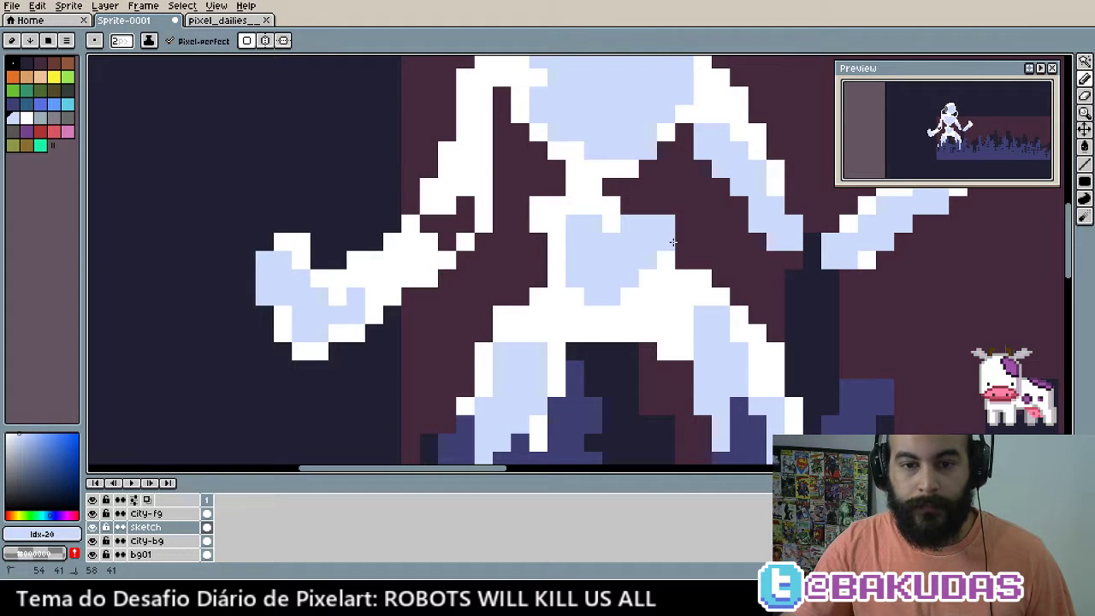
key("ctrl+z")
mouse_move(621, 269)
left_mouse_down()
mouse_move(608, 288)
mouse_move(645, 237)
mouse_move(625, 301)
left_mouse_up()
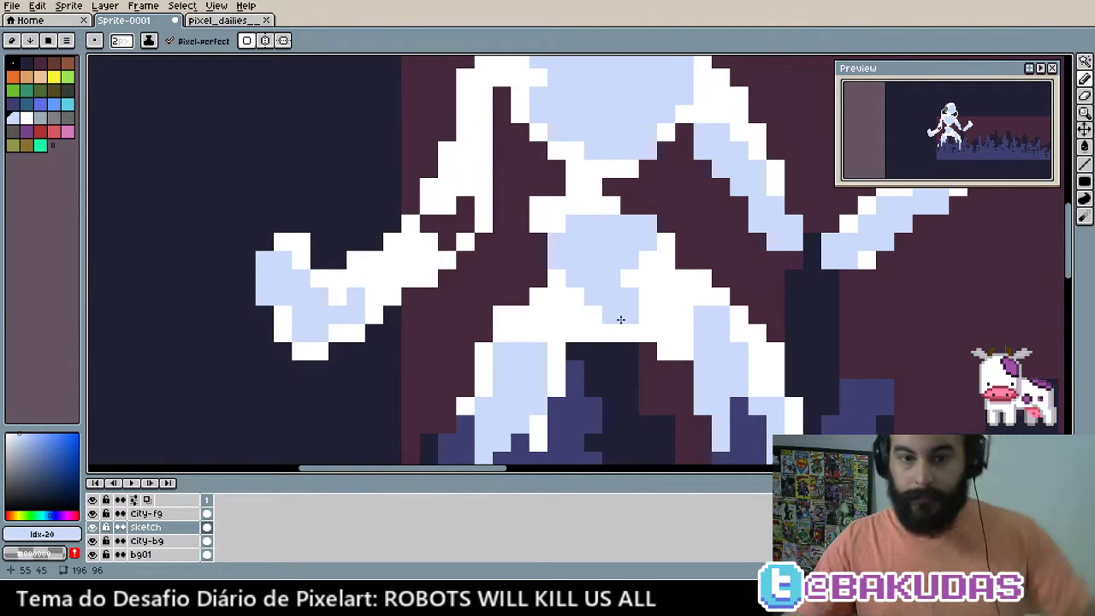
Touch up the chest with white pixels, then add a few light-blue pixels across it
scroll(652, 300, "up", 1)
left_click(652, 301, "alt")
left_click_drag(599, 257, 556, 247)
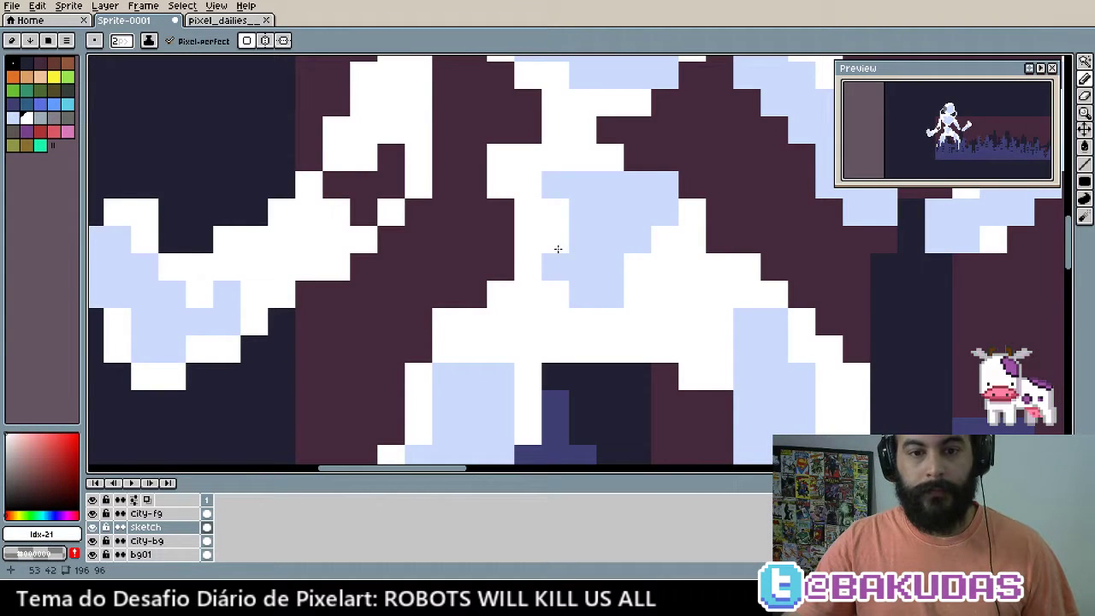
left_click(643, 276, "alt")
left_click(641, 256)
left_click_drag(641, 256, 655, 254)
Paint a small light-blue block back to white and add light-blue pixels on the hip
scroll(716, 364, "up", 3)
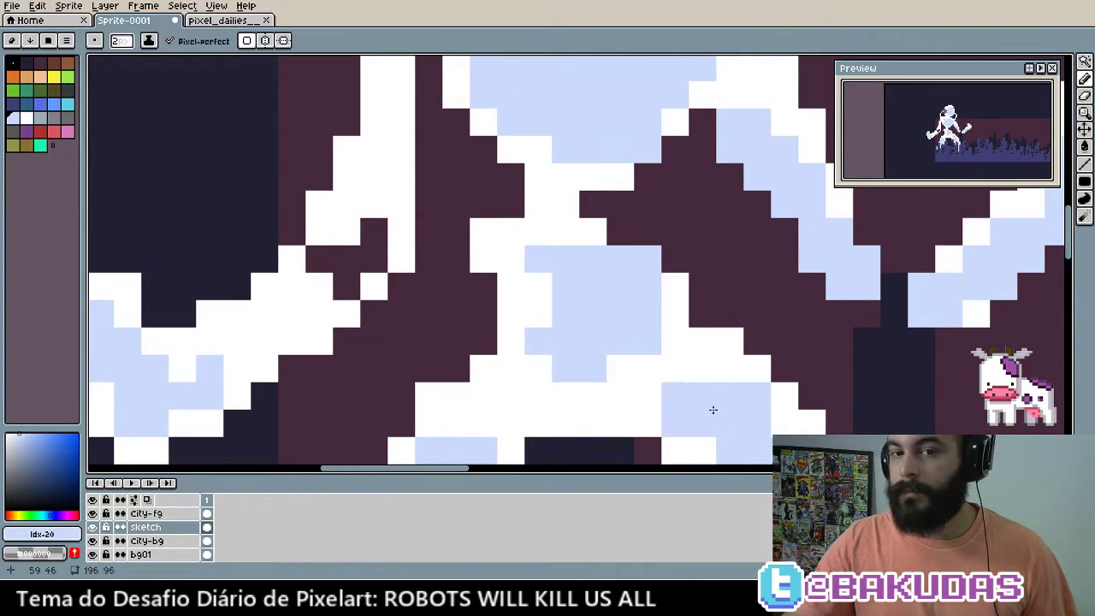
left_click_drag(706, 368, 703, 408)
scroll(645, 402, "up", 1)
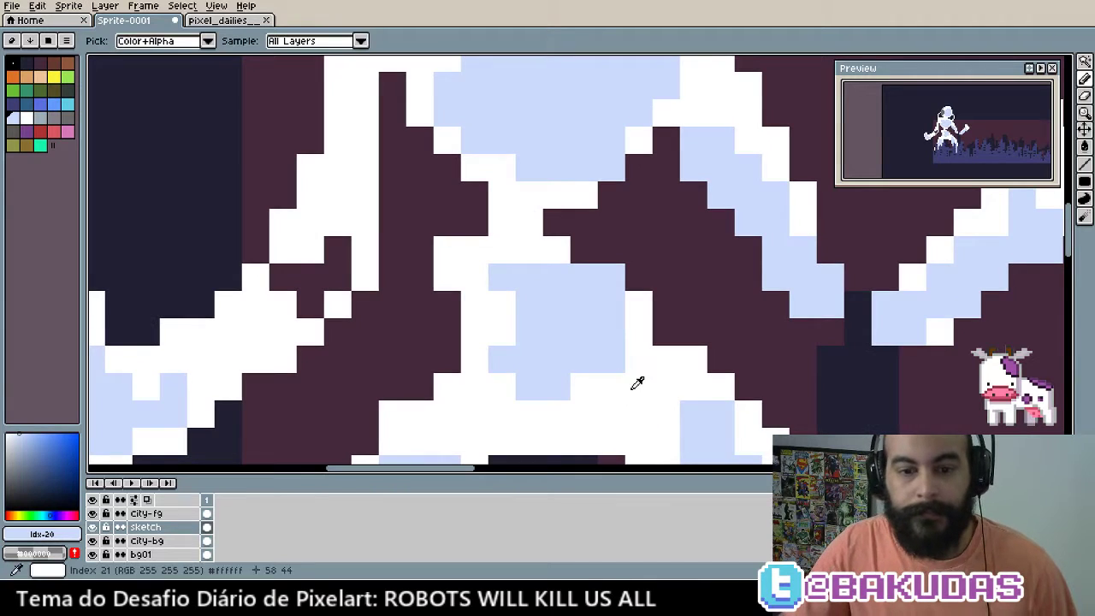
left_click(584, 360)
left_click(609, 381, "alt")
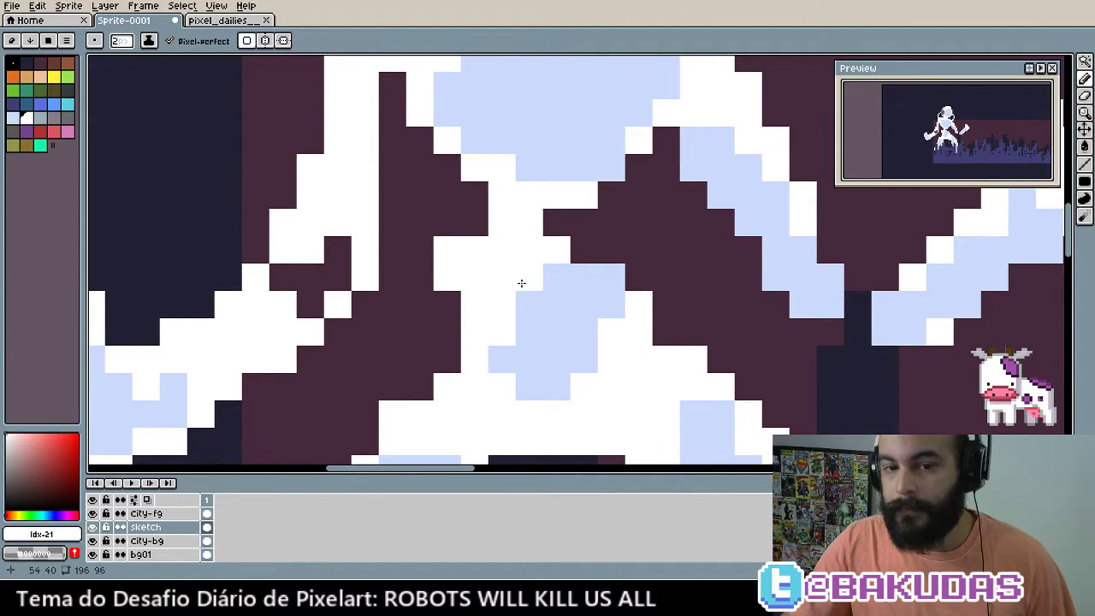
scroll(544, 367, "down", 2)
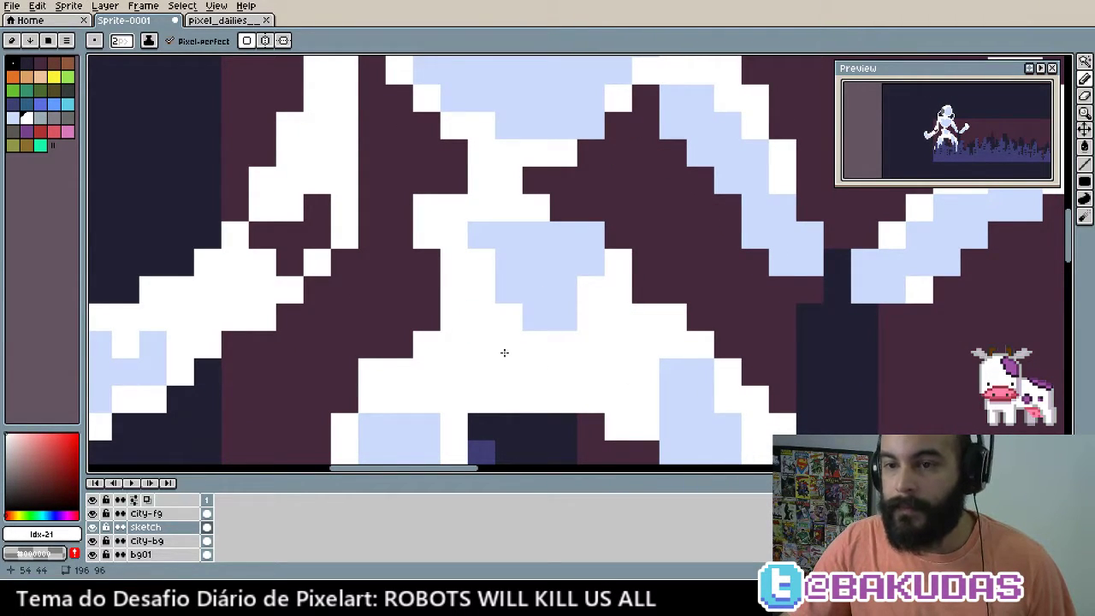
mouse_move(564, 367)
left_mouse_down()
mouse_move(597, 374)
mouse_move(630, 403)
mouse_move(706, 402)
mouse_move(675, 425)
left_mouse_up()
Extend pale blue shading along the underside of the hip arch between the legs
left_click(587, 330, "alt")
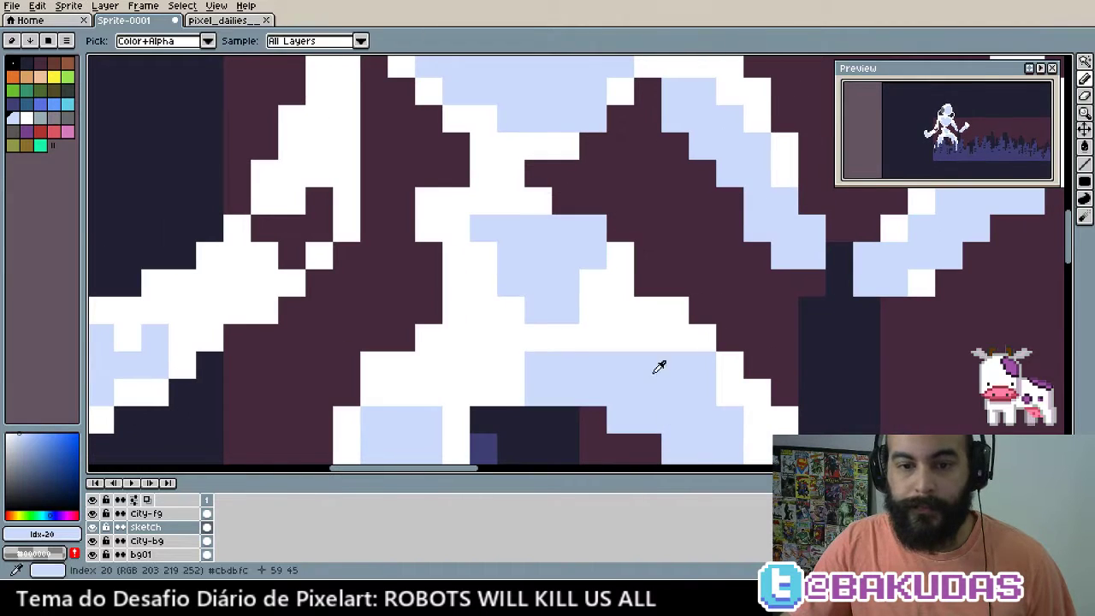
left_click(675, 345, "alt")
left_click_drag(702, 379, 669, 324)
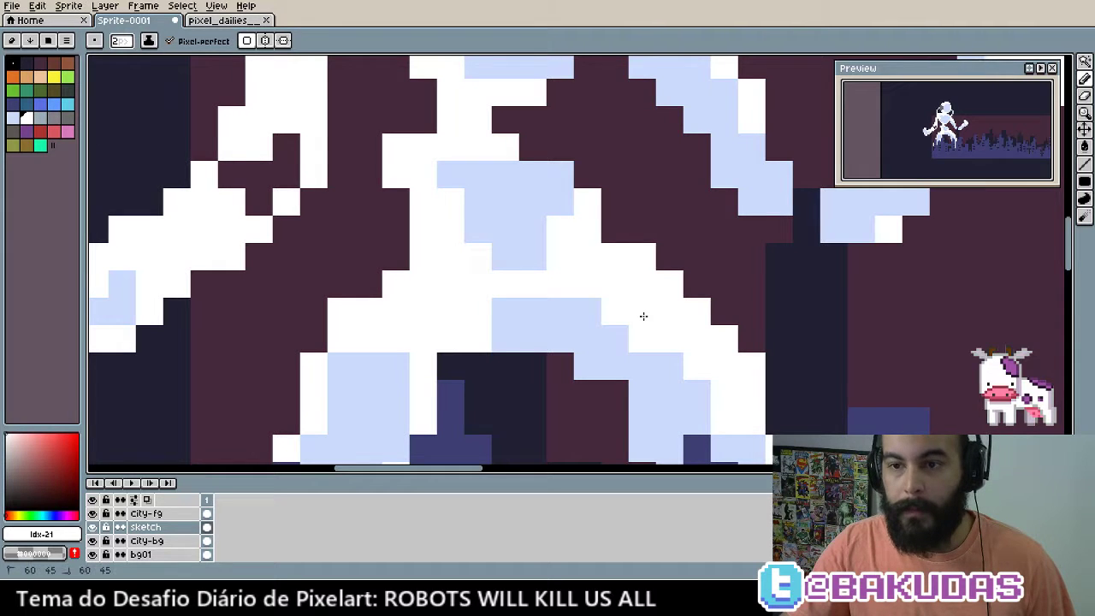
left_click_drag(748, 411, 684, 339)
left_click(496, 259, "alt")
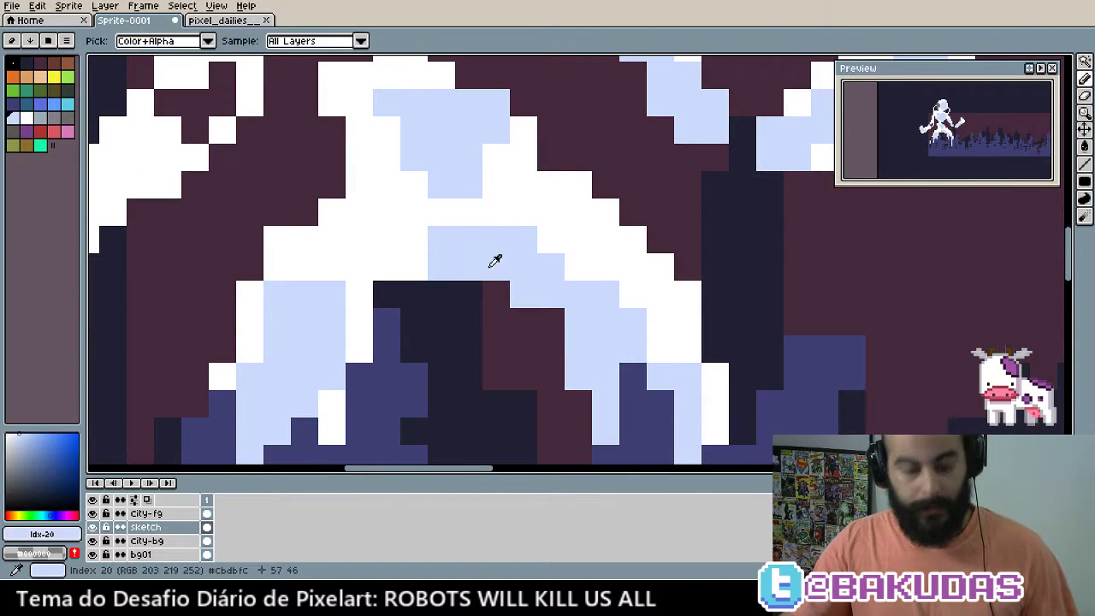
left_click(403, 272)
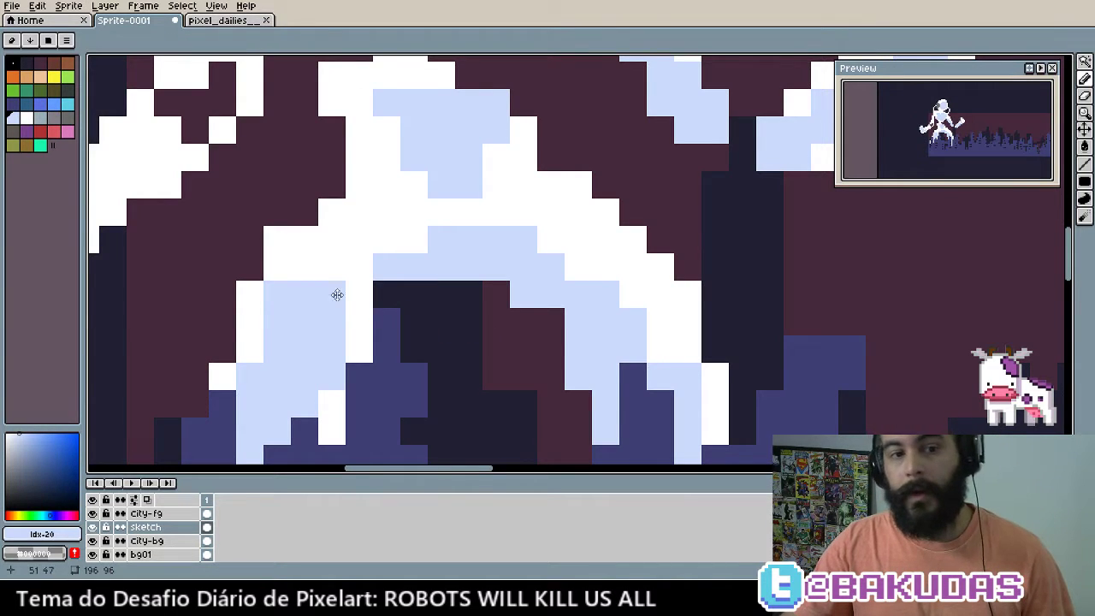
scroll(334, 293, "up", 2)
scroll(334, 293, "left", 3)
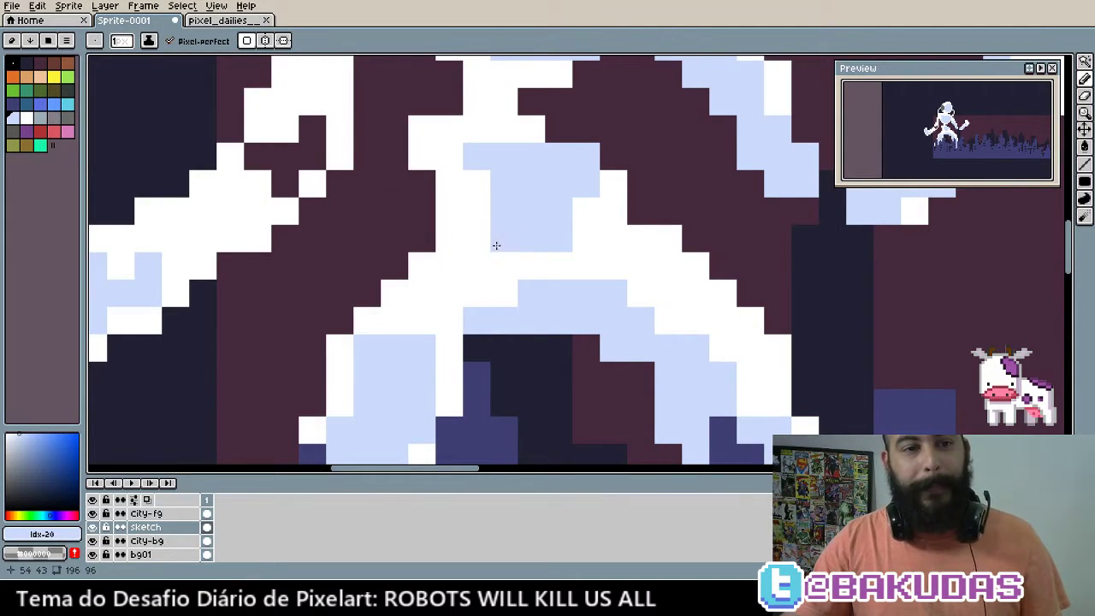
Shade the chest and arm with light-blue pixels, plus a light-blue column down the body side
left_click(504, 284)
left_click_drag(504, 282, 613, 337)
left_click(411, 185)
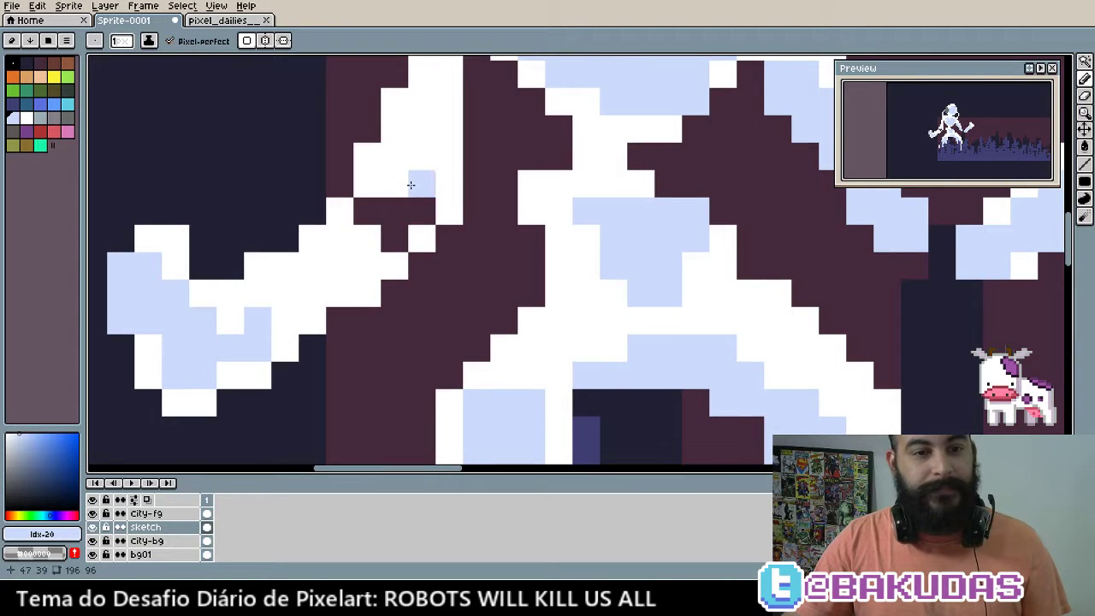
left_click(367, 211)
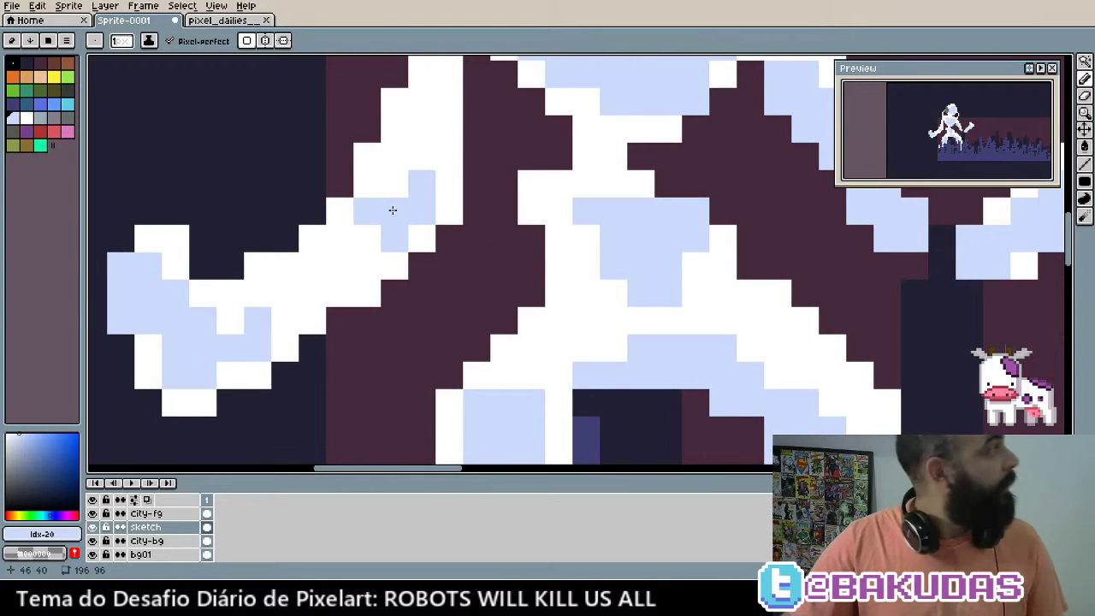
left_click(401, 195)
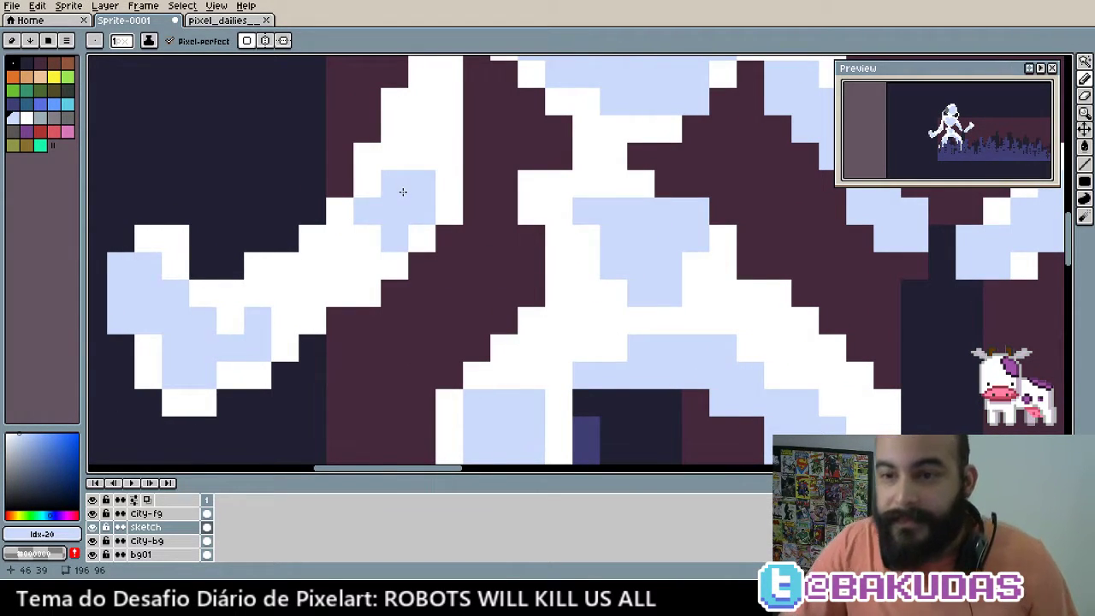
left_click(439, 210)
left_click_drag(426, 167, 457, 283)
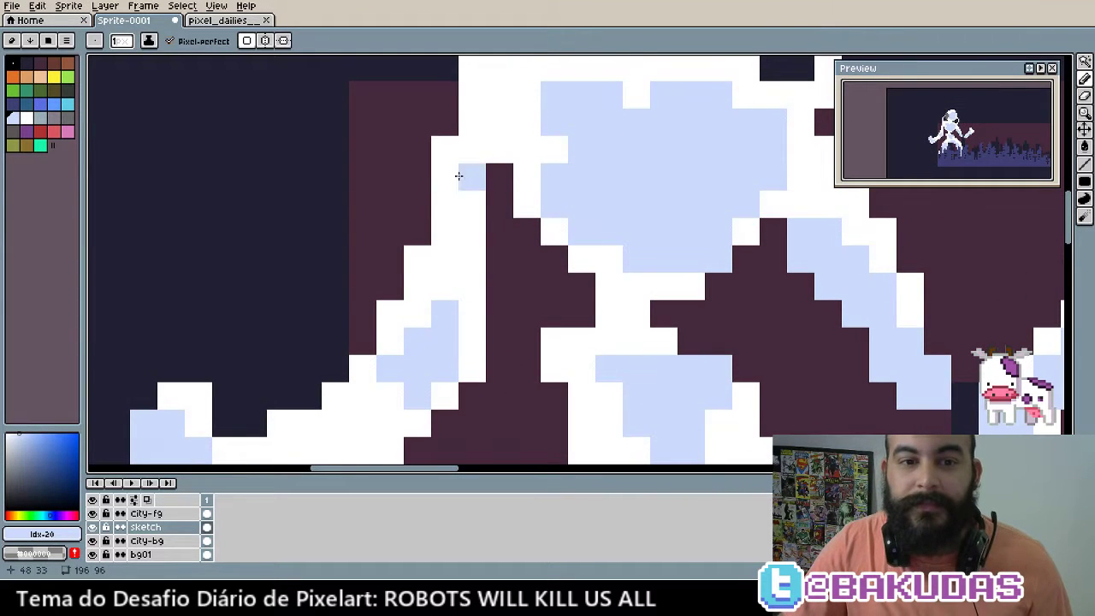
left_click(472, 179)
mouse_move(471, 179)
left_mouse_down()
mouse_move(475, 261)
mouse_move(416, 227)
left_mouse_up()
Add light-blue pixels beside the helmet, on its edge and the shoulder; restore one pixel to white
scroll(476, 248, "up", 3)
scroll(487, 244, "up", 3)
scroll(453, 263, "up", 3)
left_click(411, 268)
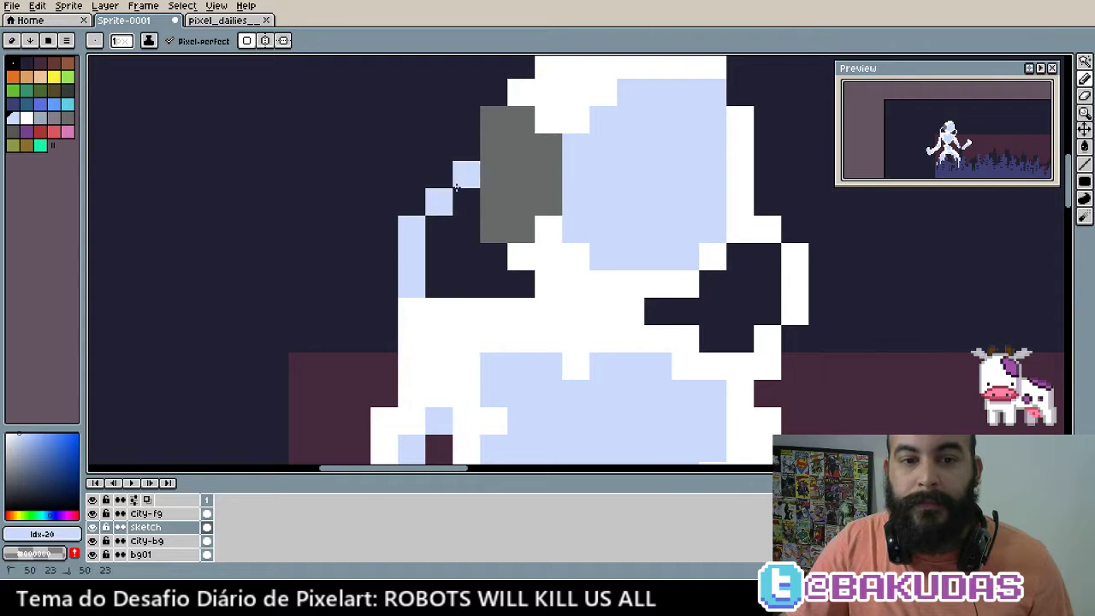
scroll(570, 303, "up", 2)
left_click(691, 322)
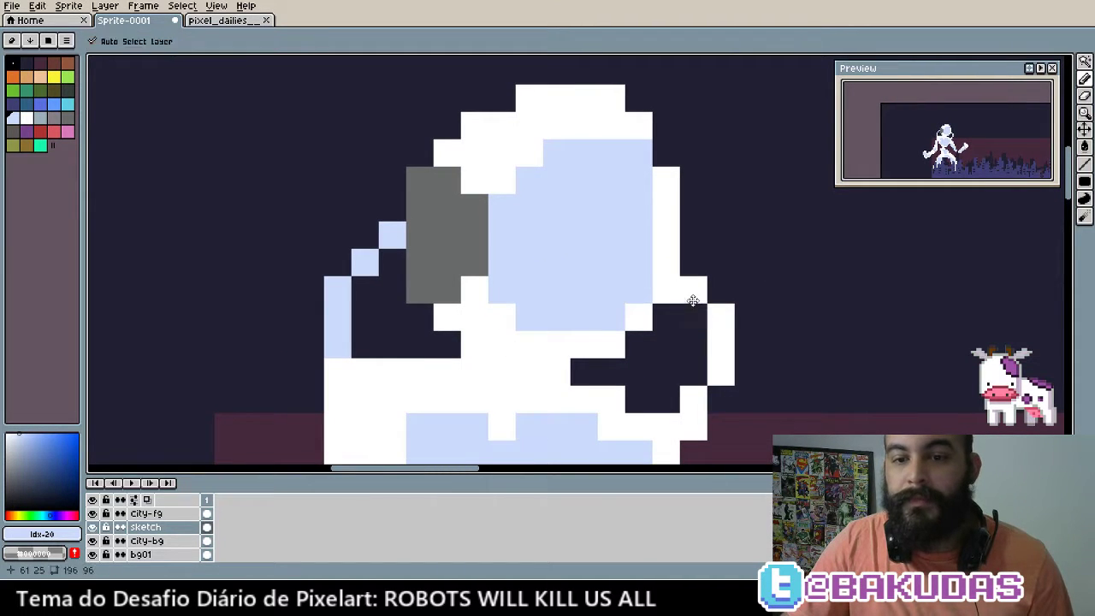
scroll(701, 305, "down", 2)
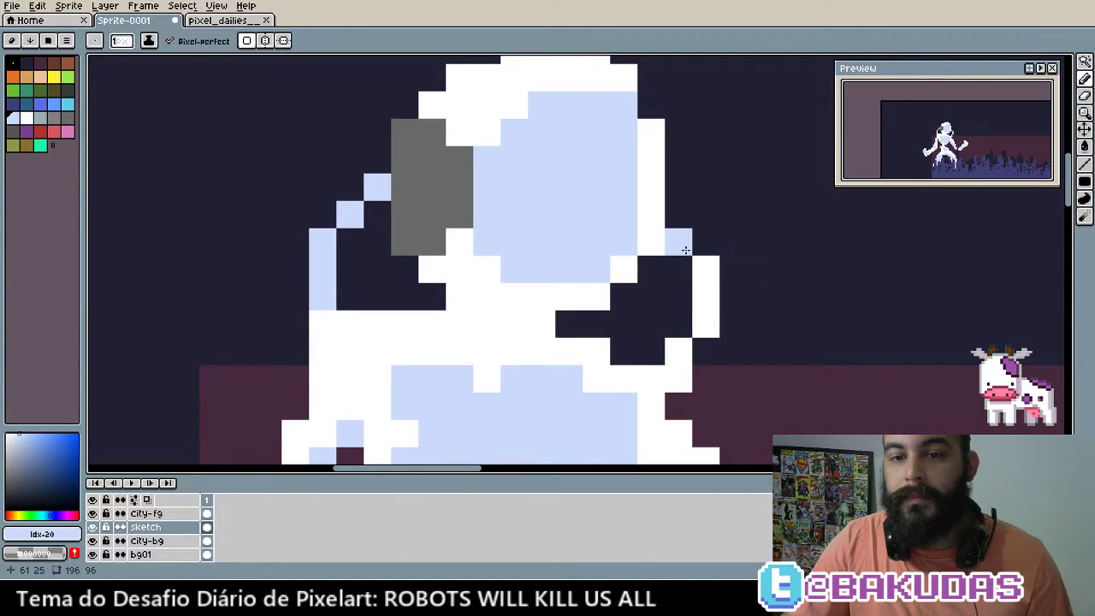
left_click(701, 334)
scroll(700, 299, "down", 2)
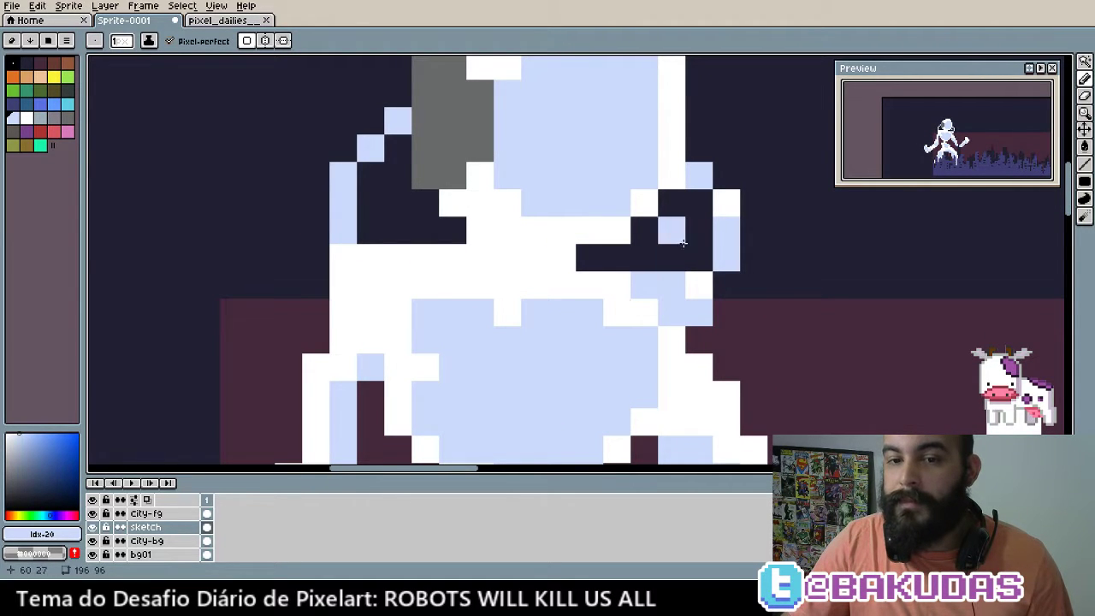
left_click(500, 323)
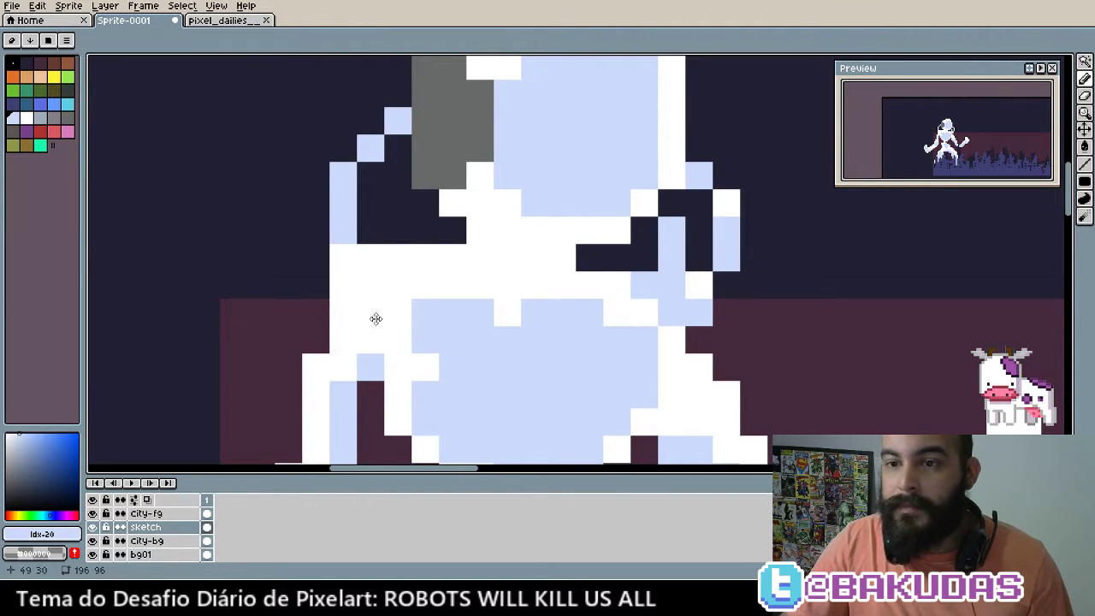
Clean up stray light-blue torso pixels, undoing mistakes and repainting one pixel white
scroll(555, 300, "right", 2)
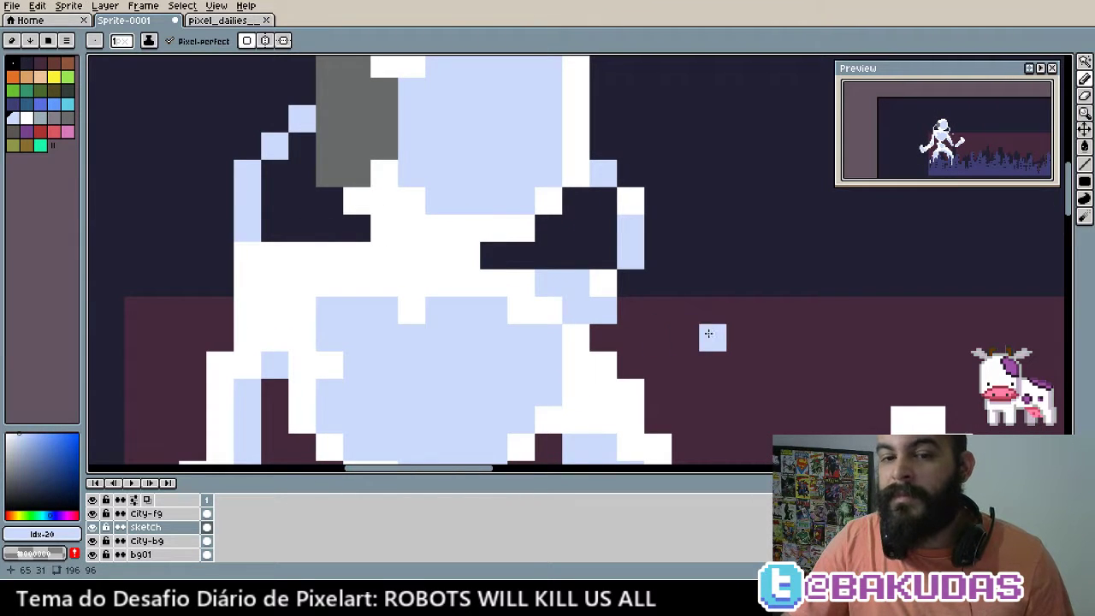
left_click(599, 335)
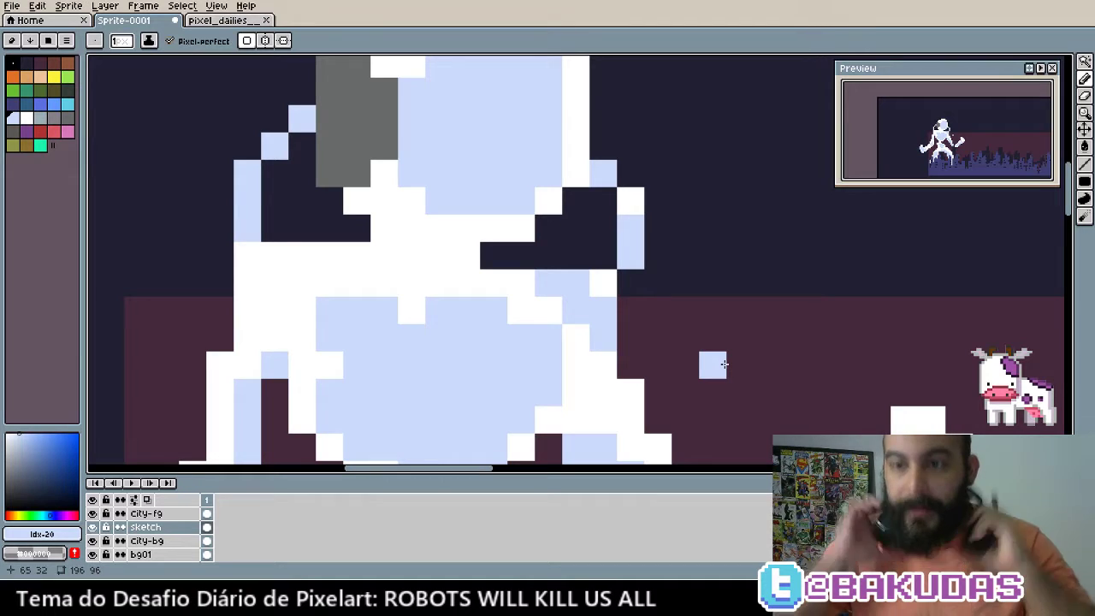
scroll(724, 365, "up", 1)
key("ctrl+z")
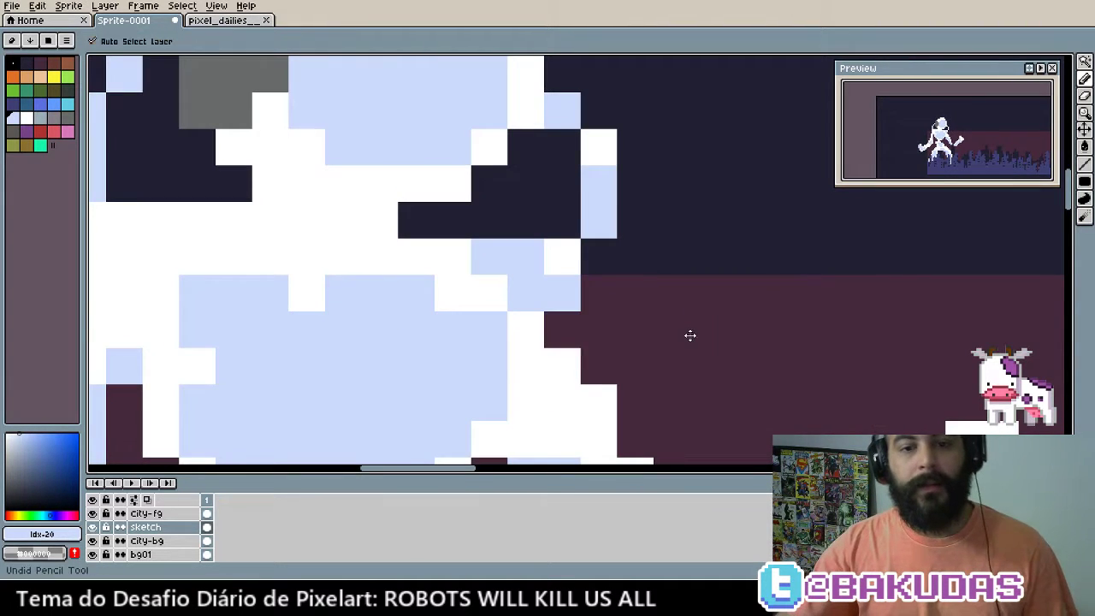
mouse_move(521, 367)
left_mouse_down()
mouse_move(644, 359)
mouse_move(750, 306)
left_mouse_up()
key("b")
key("ctrl+z")
right_click(750, 306)
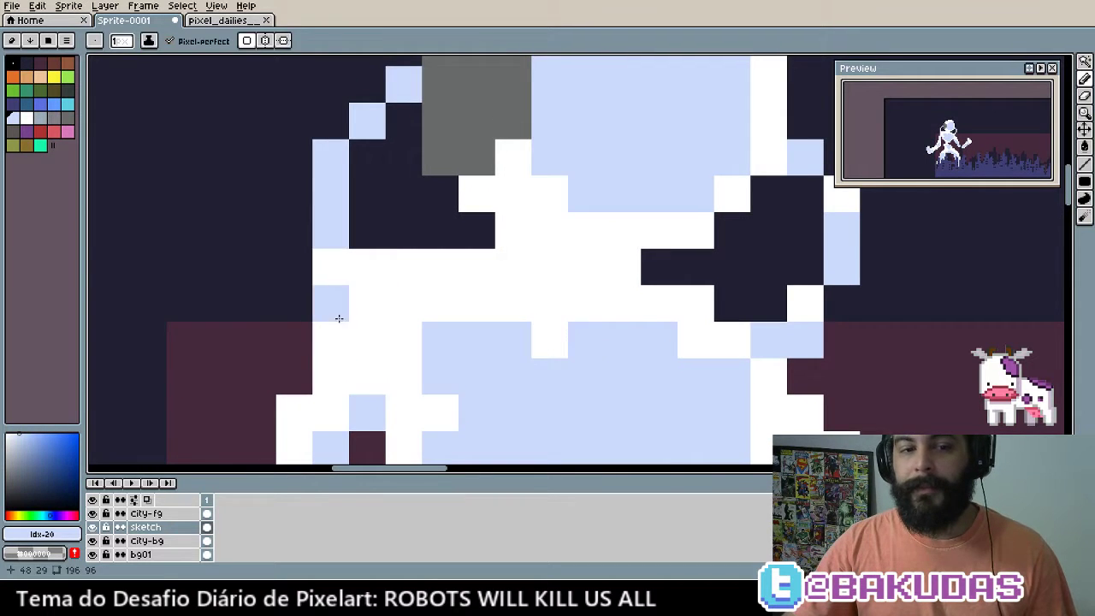
left_click(384, 271)
key("ctrl+z")
Zoom out to view the whole robot and sample a new colour from the artwork
scroll(453, 291, "down", 1)
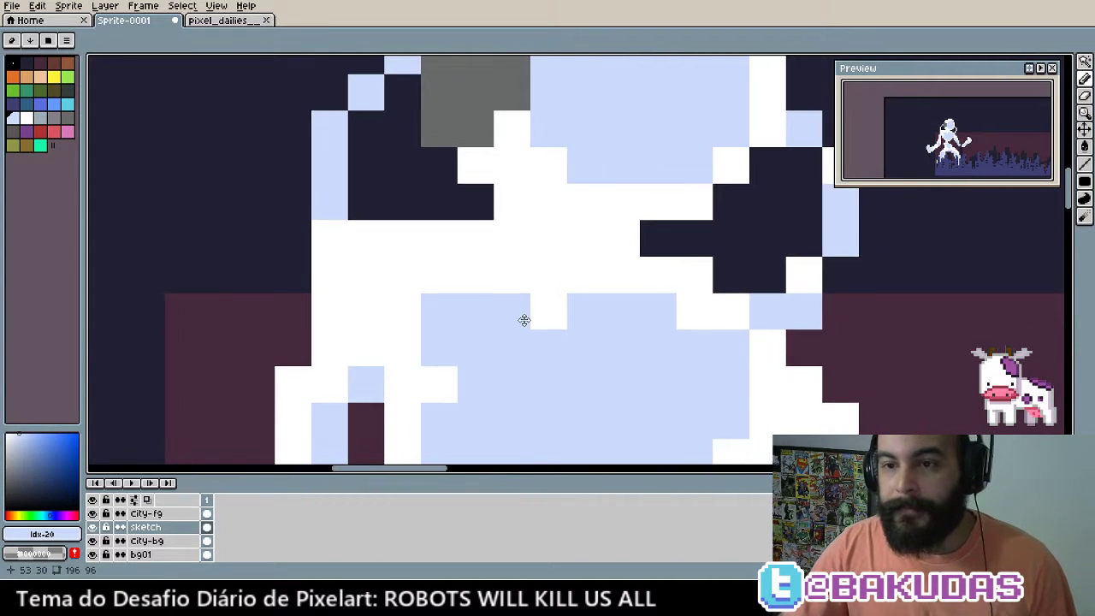
scroll(520, 317, "down", 1)
scroll(482, 260, "down", 1)
scroll(483, 260, "down", 1)
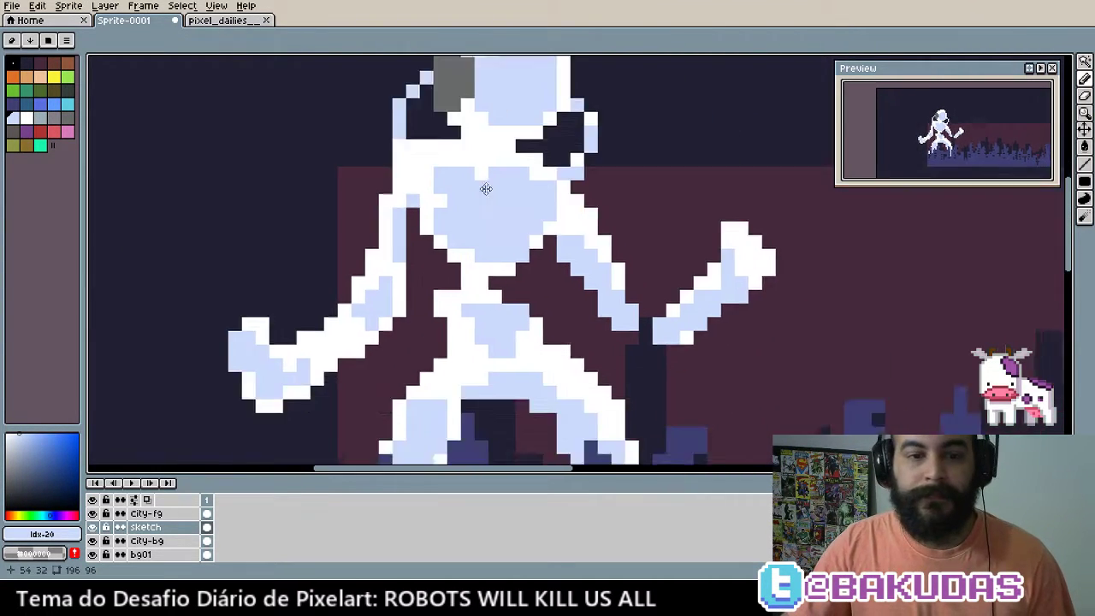
scroll(481, 183, "down", 1)
scroll(441, 297, "down", 1)
scroll(440, 297, "up", 2)
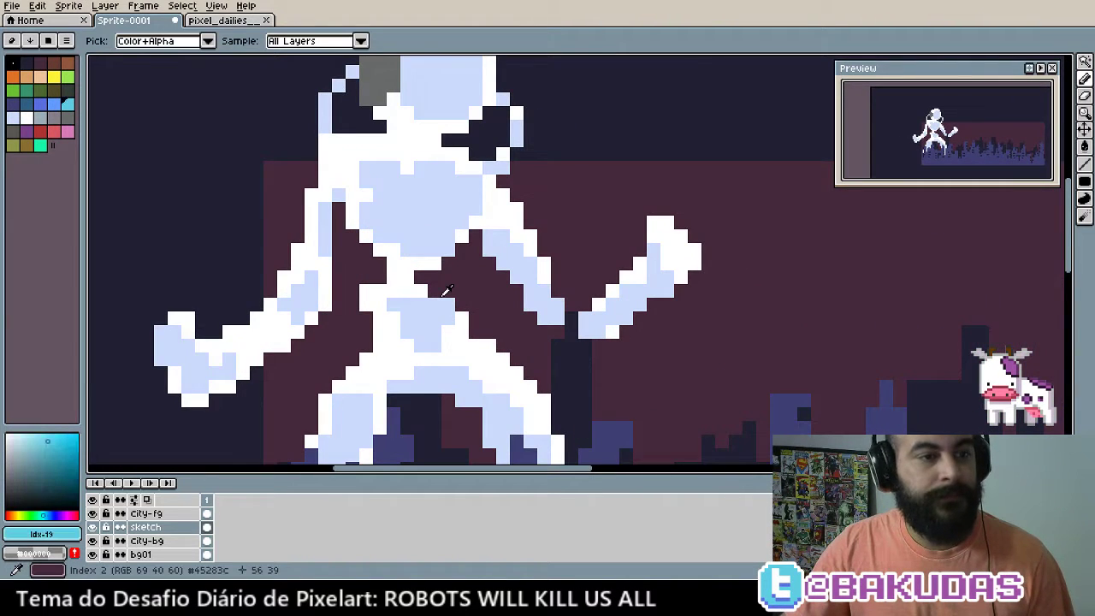
left_click(444, 291, "alt")
Add grey-blue shading pixels and a diagonal shading run across the robot's waist
left_click_drag(446, 291, 616, 290)
scroll(536, 226, "up", 3)
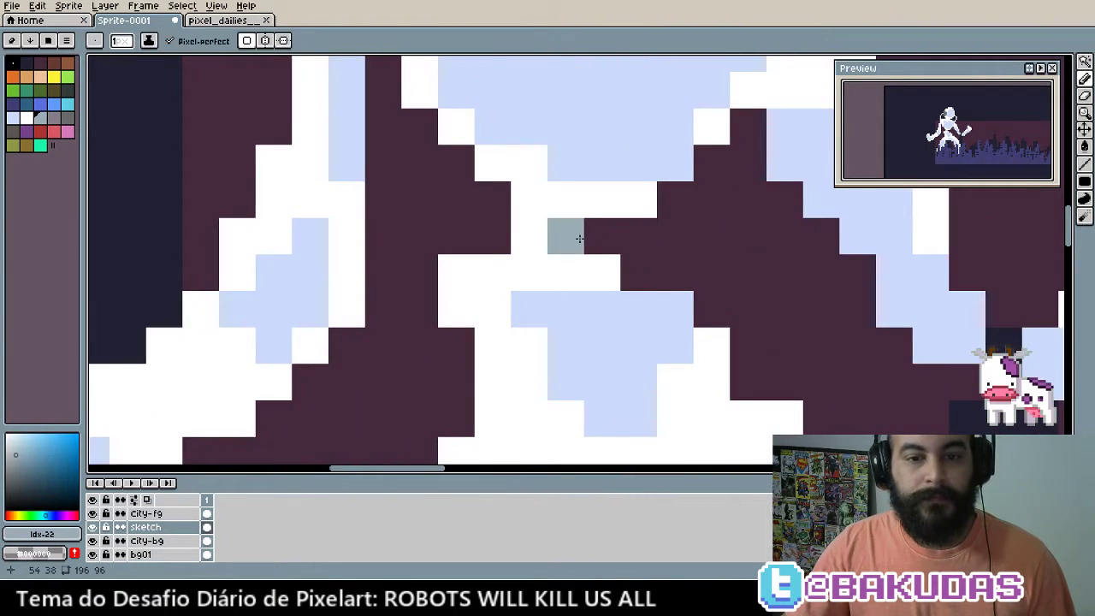
left_click_drag(536, 227, 569, 254)
left_click_drag(597, 237, 575, 291)
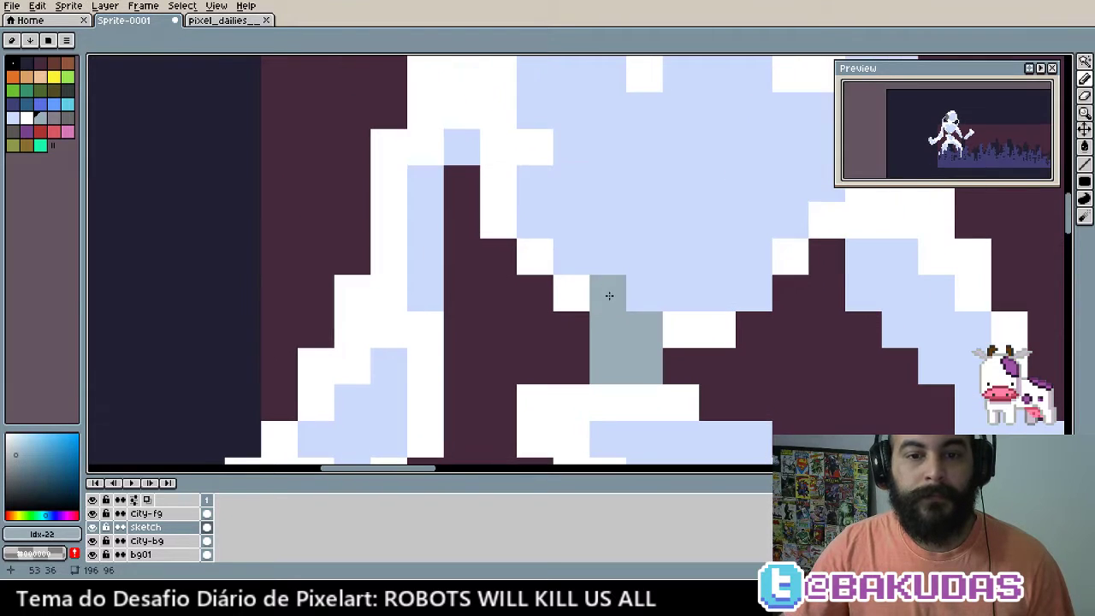
left_click(575, 292)
left_click(534, 257)
left_click(526, 312)
mouse_move(513, 244)
left_mouse_down()
mouse_move(539, 334)
mouse_move(529, 243)
mouse_move(570, 268)
mouse_move(665, 273)
left_mouse_up()
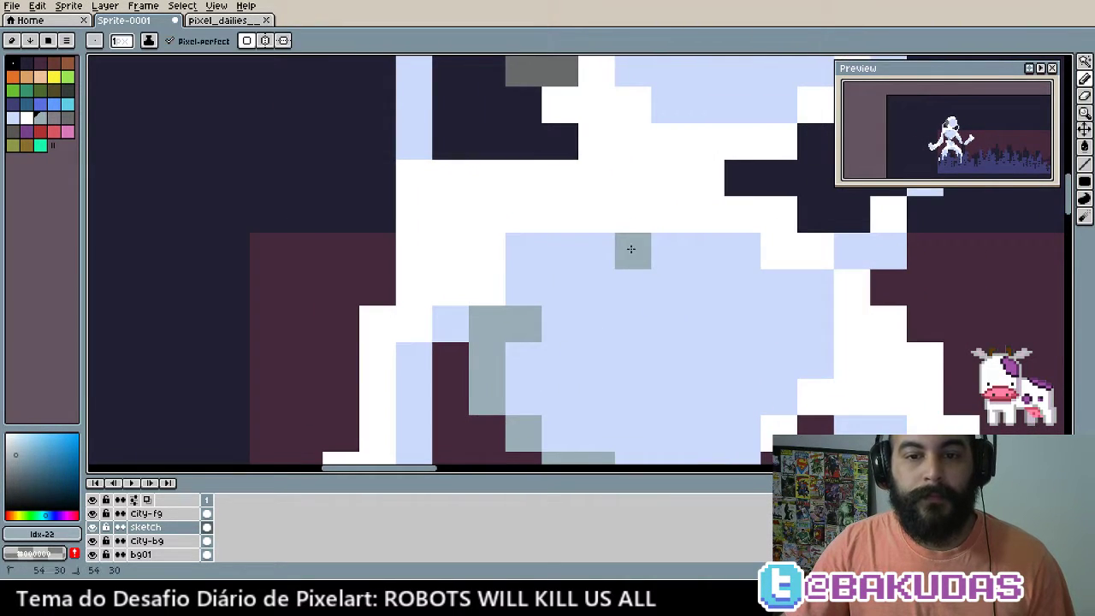
Shade the chest with a row of grey-blue pixels up to just under the helmet
left_click_drag(757, 335, 582, 306)
left_click_drag(718, 319, 732, 406)
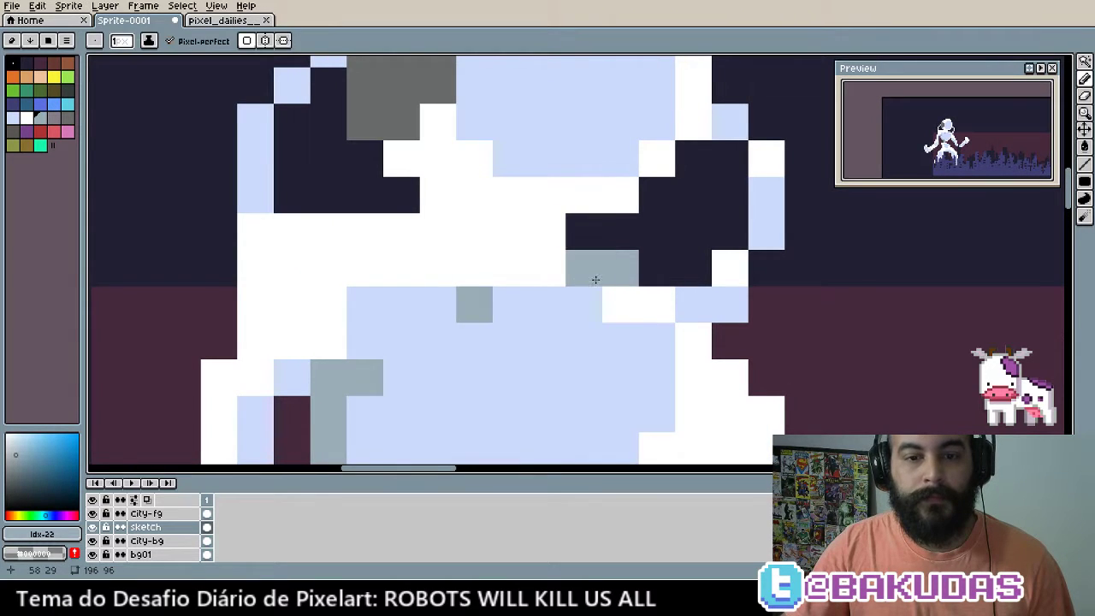
left_click_drag(522, 299, 670, 347)
left_click(621, 206)
mouse_move(621, 224)
left_mouse_down()
mouse_move(585, 279)
mouse_move(647, 269)
left_mouse_up()
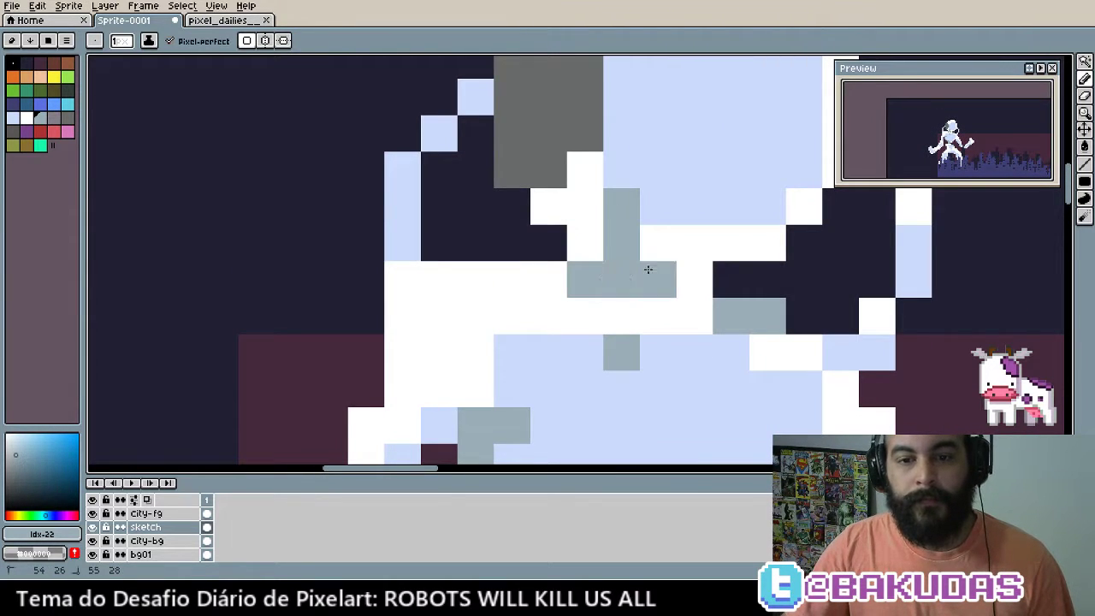
left_click(648, 247)
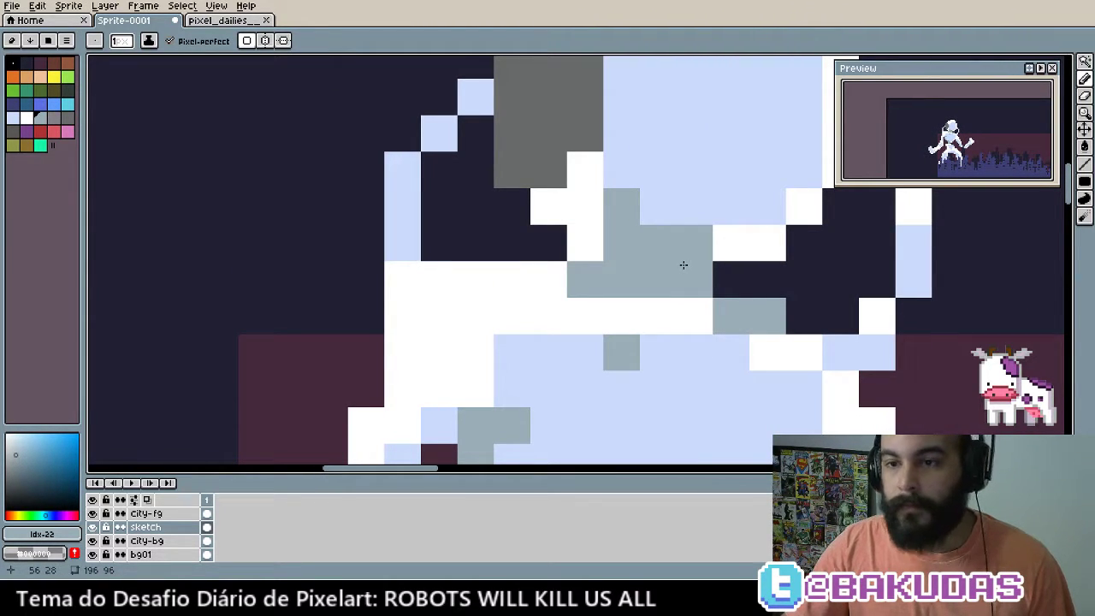
Turn the white neck pixels below the helmet grey-blue, extending the shadow leftward
left_click_drag(683, 264, 733, 363)
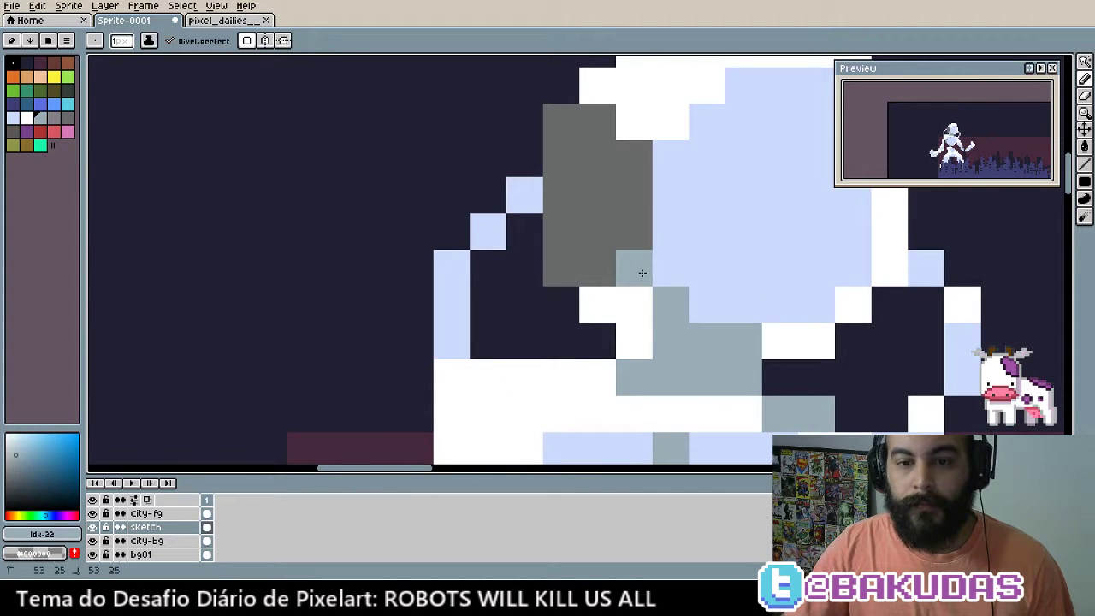
left_click_drag(638, 290, 646, 328)
left_click(592, 381)
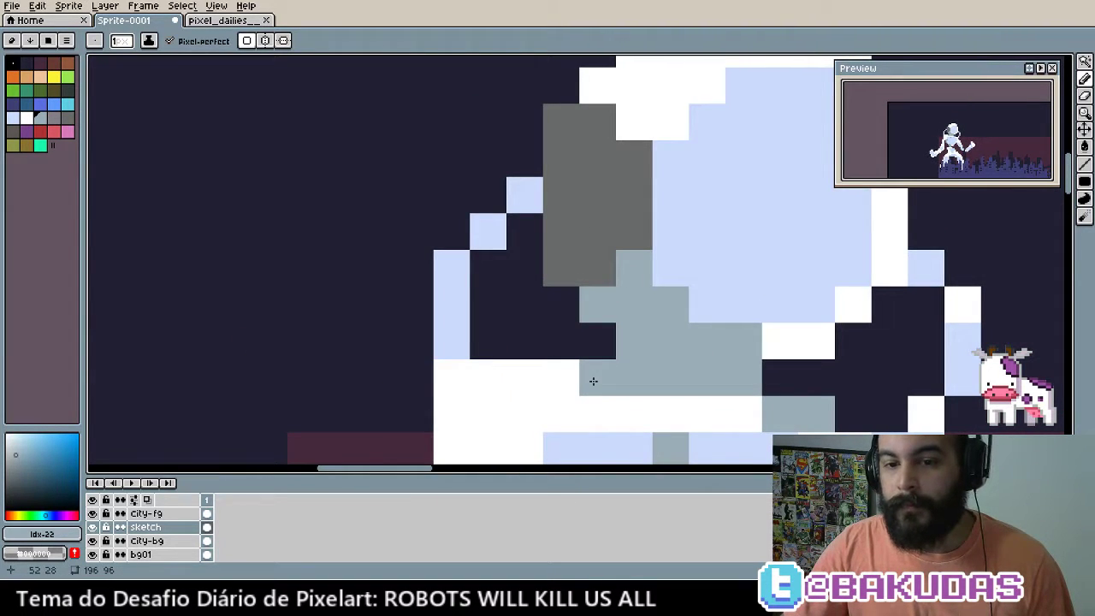
left_click_drag(593, 381, 652, 387)
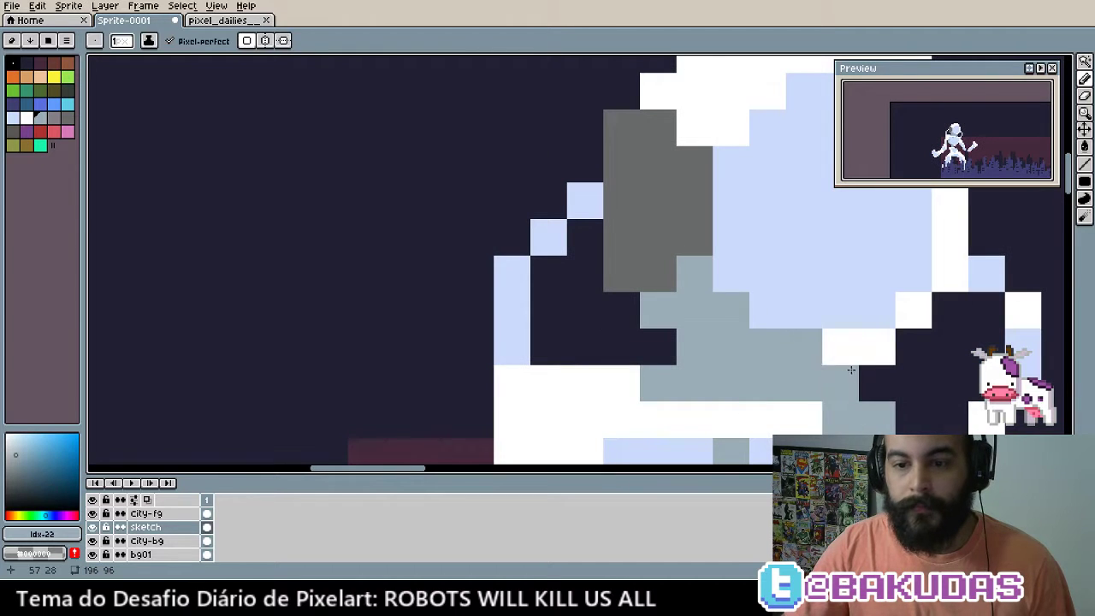
left_click(848, 361)
scroll(842, 342, "left", 3)
scroll(842, 342, "down", 2)
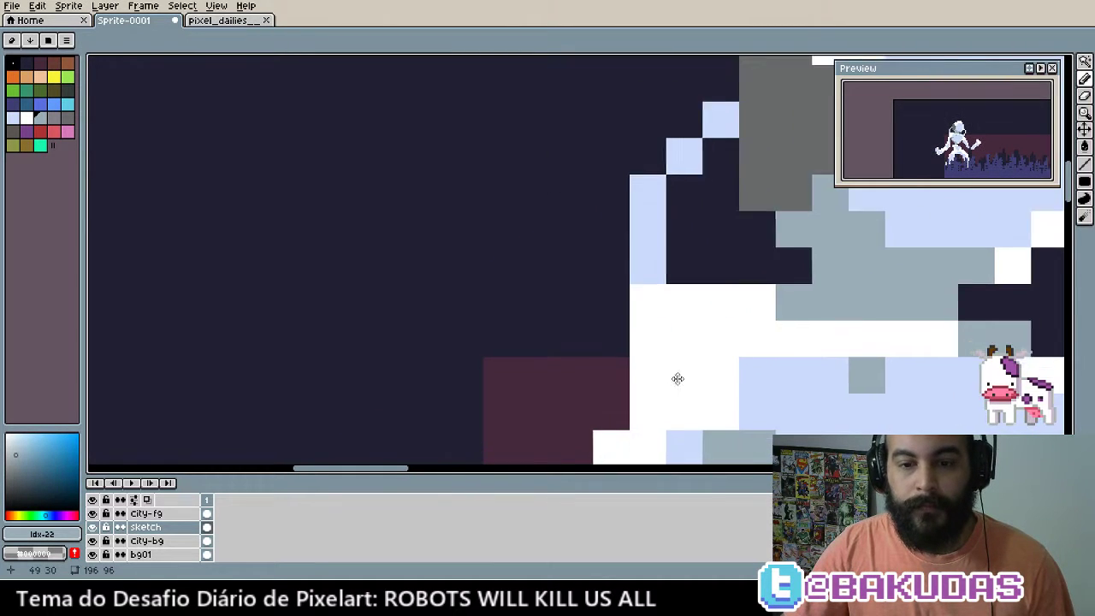
scroll(697, 308, "down", 7)
scroll(697, 308, "left", 2)
Add grey-blue shadow pixels along the inner edge of the first arm
left_click(733, 411)
scroll(733, 408, "down", 7)
scroll(733, 408, "left", 1)
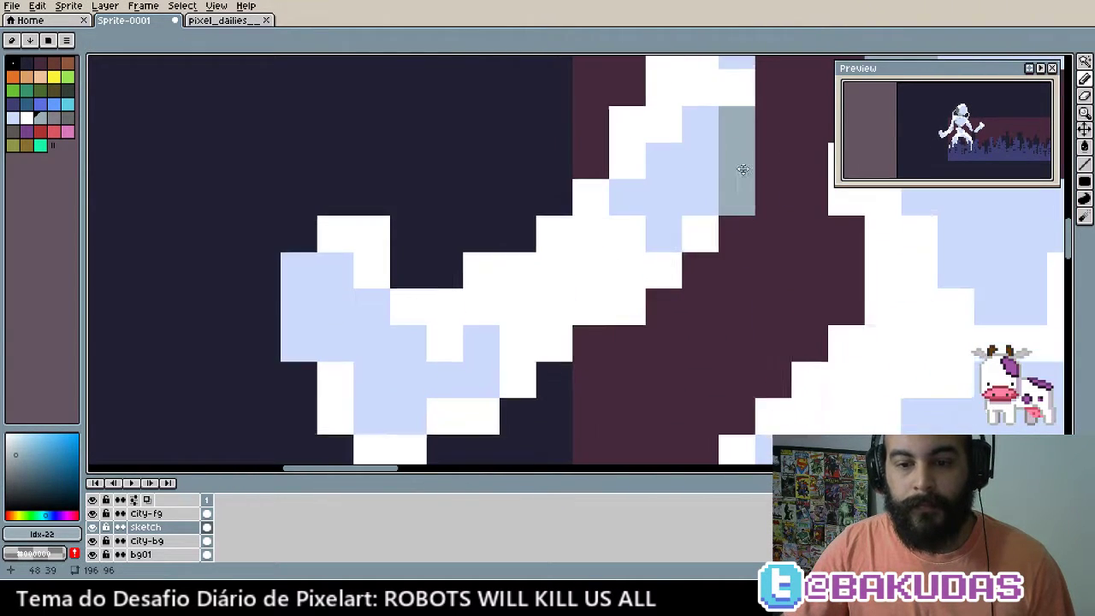
left_click(706, 230)
left_click_drag(685, 253, 653, 260)
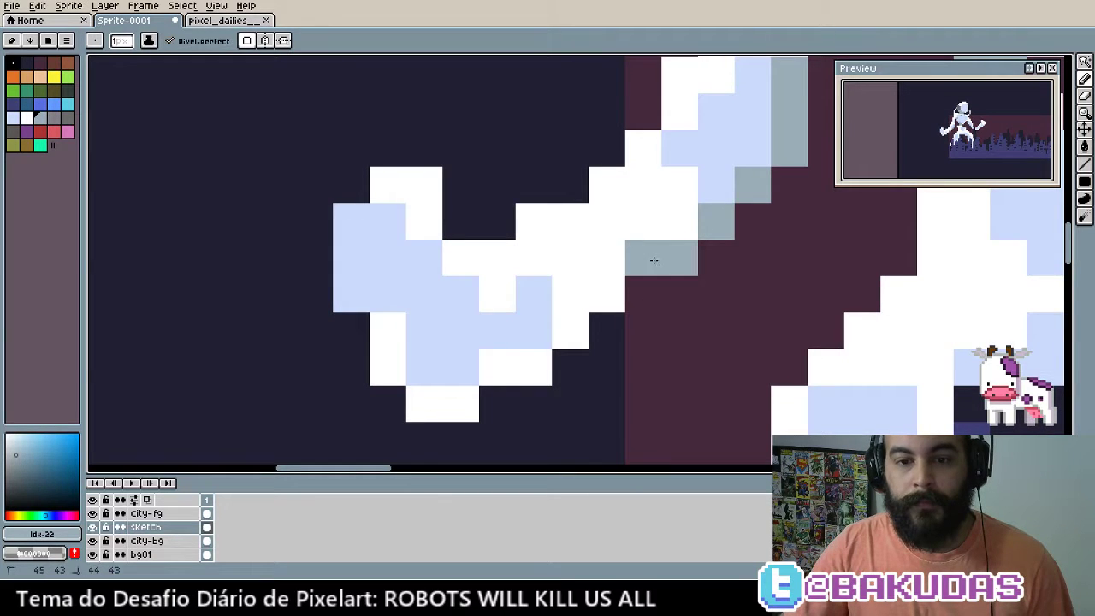
scroll(684, 230, "up", 3)
scroll(699, 328, "right", 3)
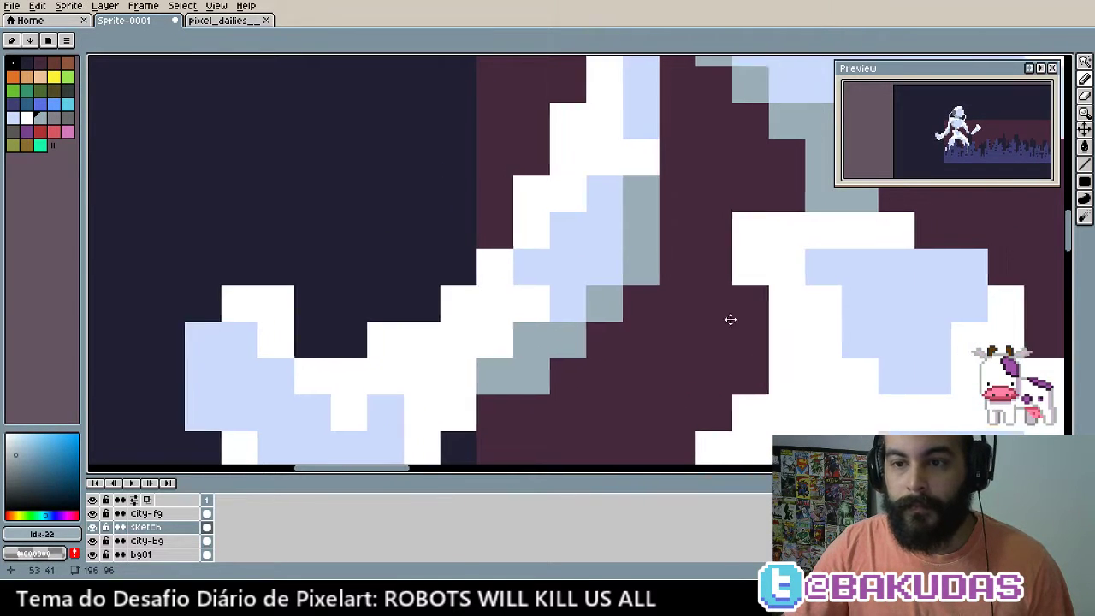
scroll(650, 320, "right", 10)
scroll(574, 325, "up", 2)
Paint grey-blue shading down the other arm's edge to near the hand
mouse_move(523, 167)
left_mouse_down()
mouse_move(473, 151)
mouse_move(509, 115)
left_mouse_up()
scroll(530, 171, "up", 2)
left_click(550, 178)
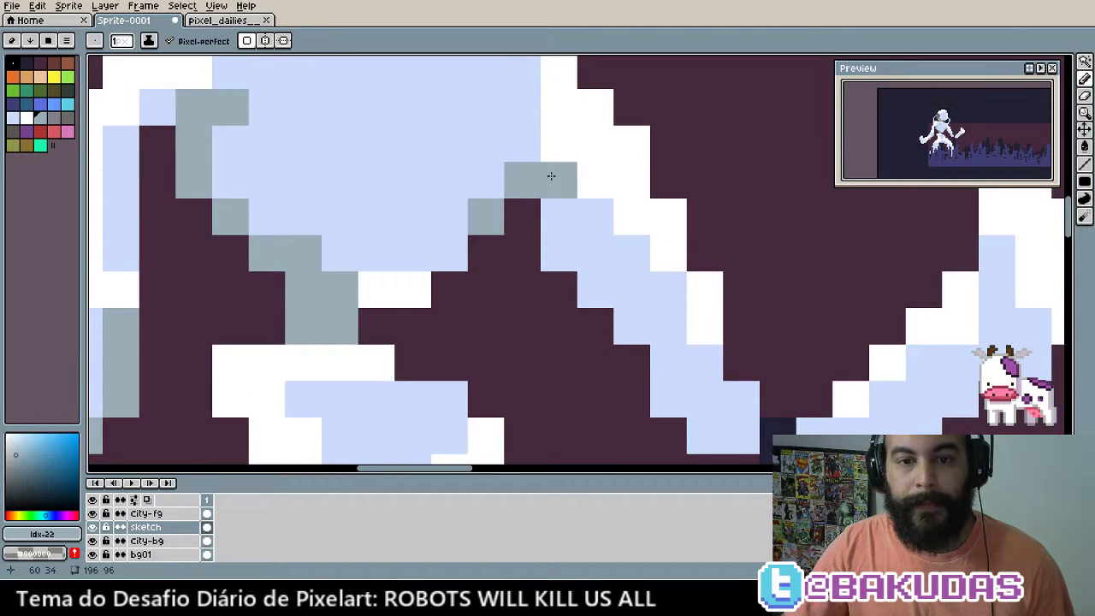
left_click(559, 217)
left_click(558, 254)
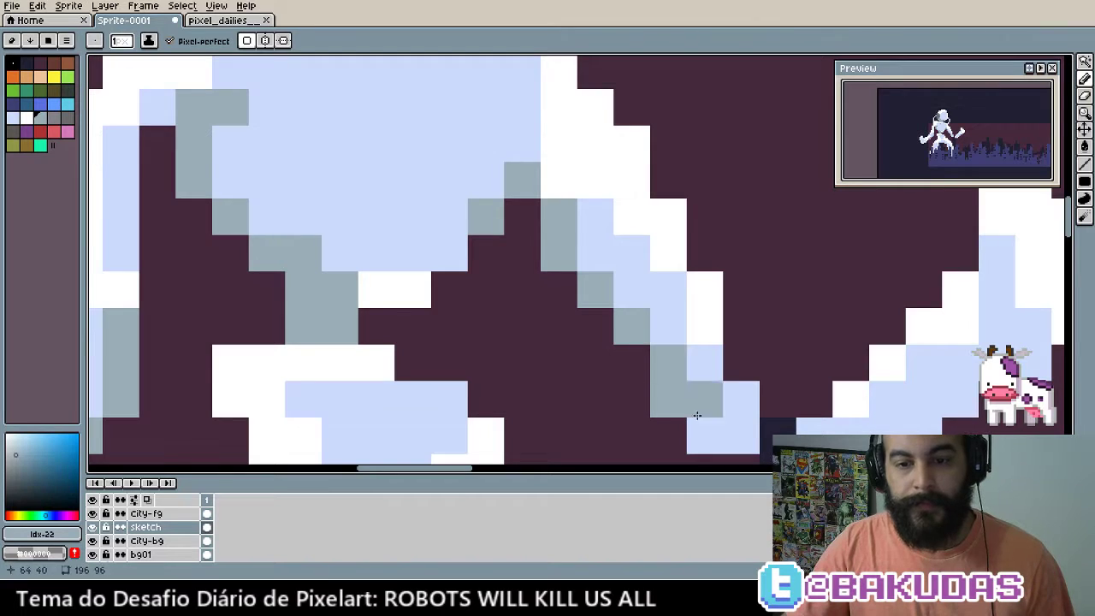
mouse_move(740, 436)
left_mouse_down()
mouse_move(556, 292)
mouse_move(620, 265)
left_mouse_up()
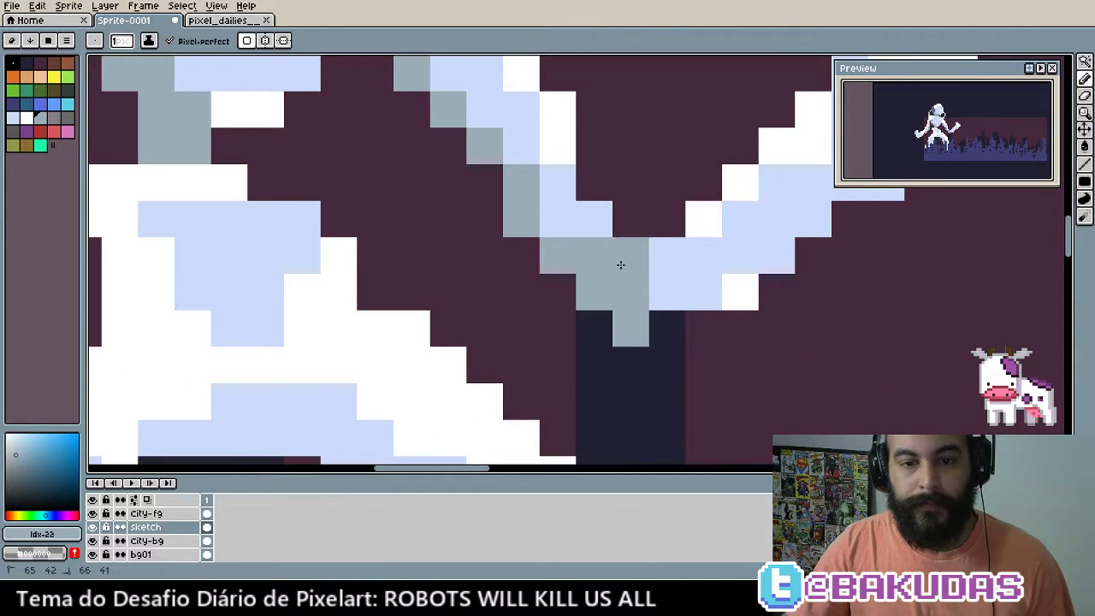
left_click(703, 328)
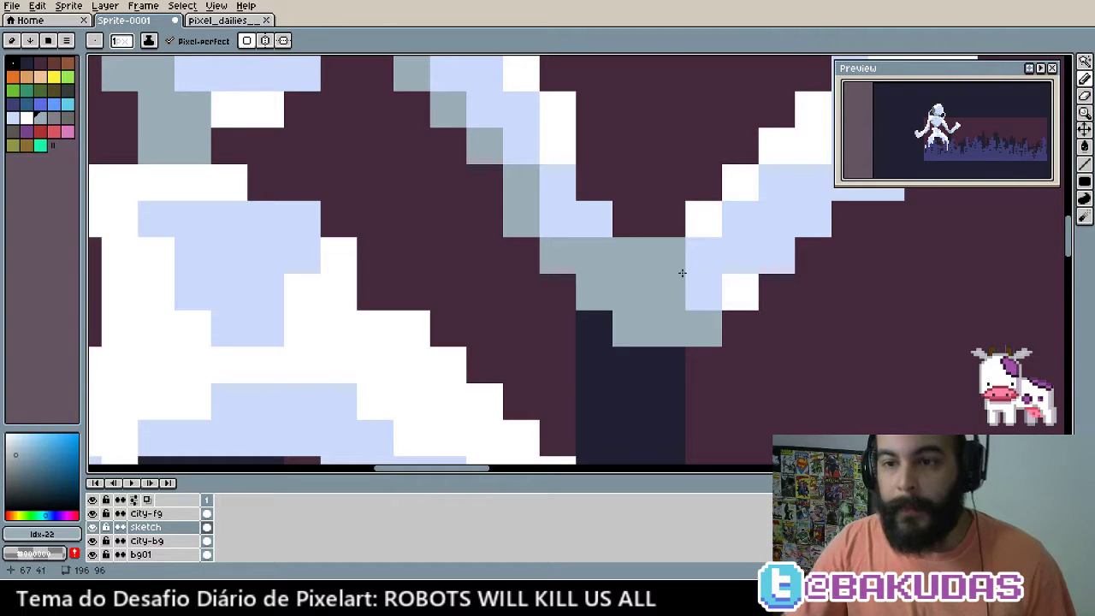
Undo the last grey-blue pixel and repaint one shading pixel light blue
key("ctrl+z")
mouse_move(851, 342)
left_mouse_down()
mouse_move(657, 420)
mouse_move(682, 318)
left_mouse_up()
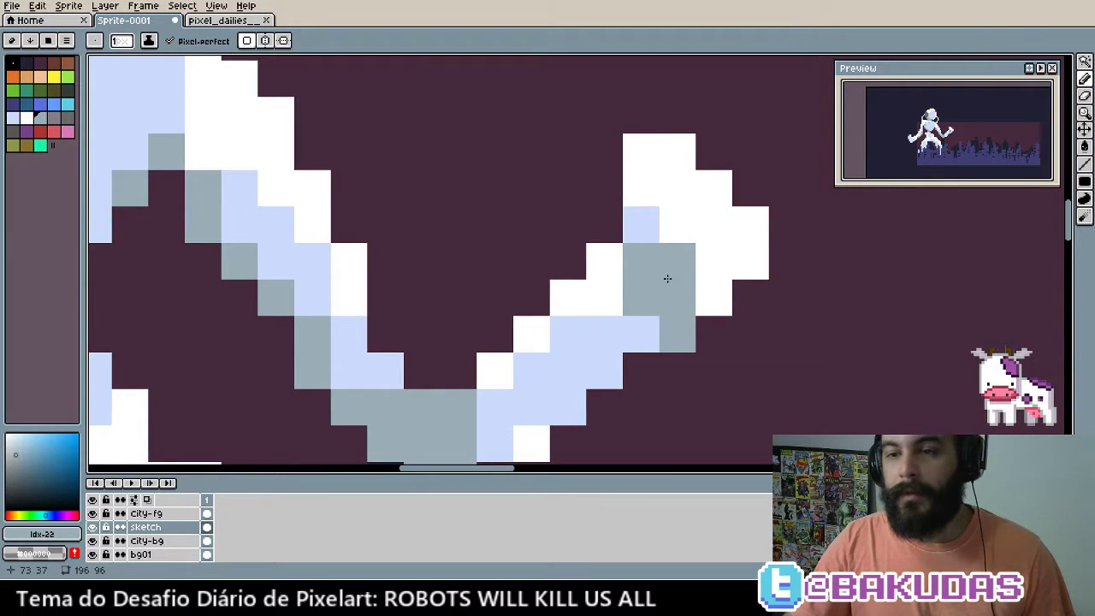
key("ctrl")
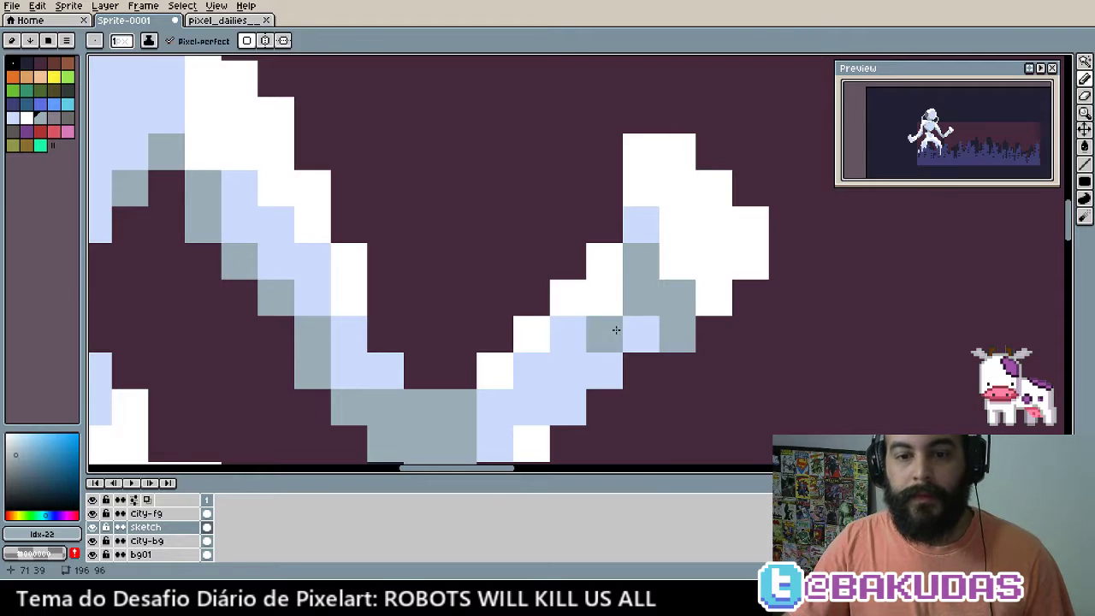
left_click(678, 335)
scroll(693, 280, "up", 2)
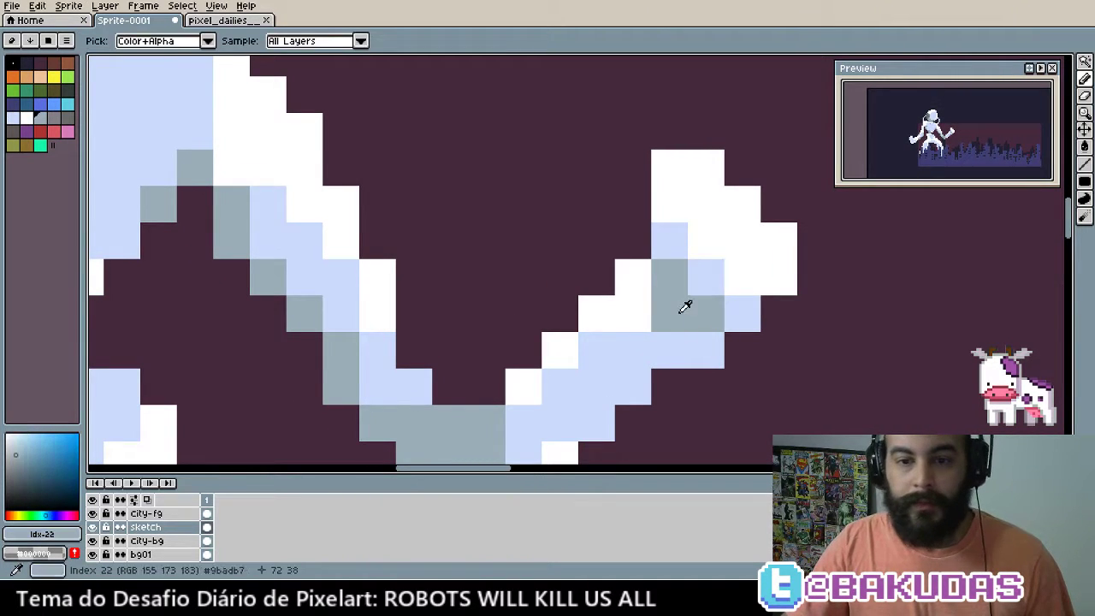
scroll(684, 304, "down", 3)
scroll(579, 293, "up", 1)
scroll(579, 292, "up", 2)
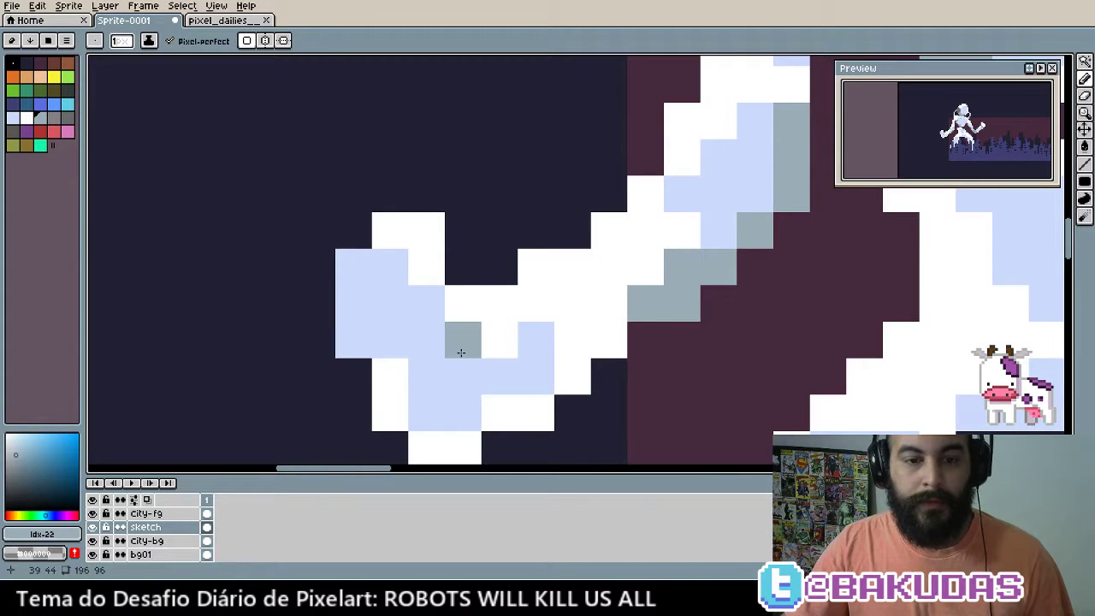
Try grey-blue shading pixels on the hand and arm, undoing the stray ones
left_click_drag(425, 339, 462, 375)
left_click_drag(552, 376, 600, 290)
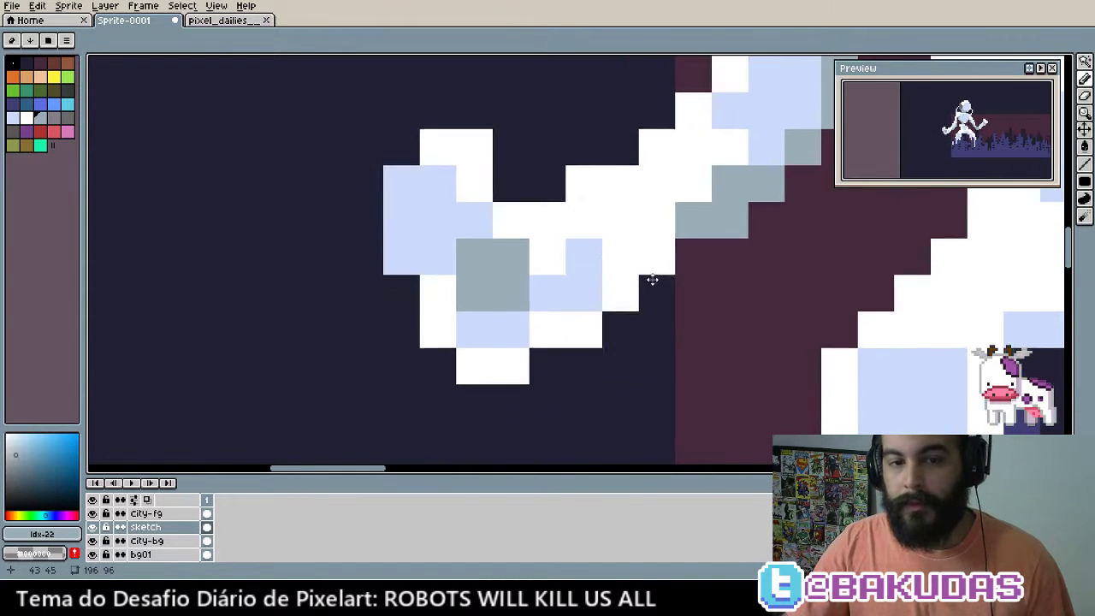
left_click(643, 314)
key("ctrl+z")
key("ctrl+z")
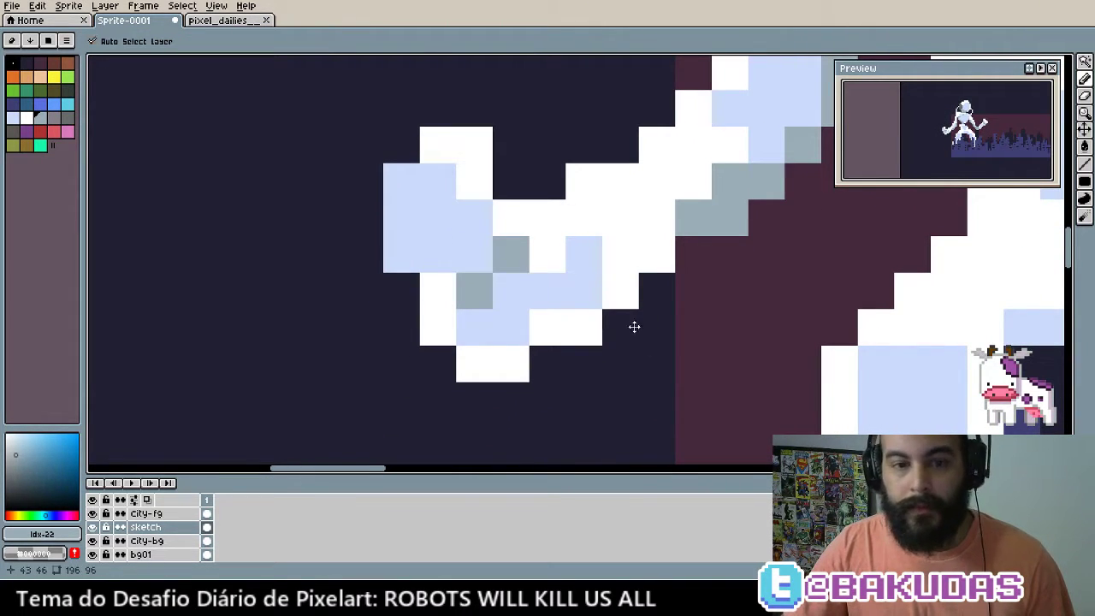
key("ctrl+z")
left_click(497, 237)
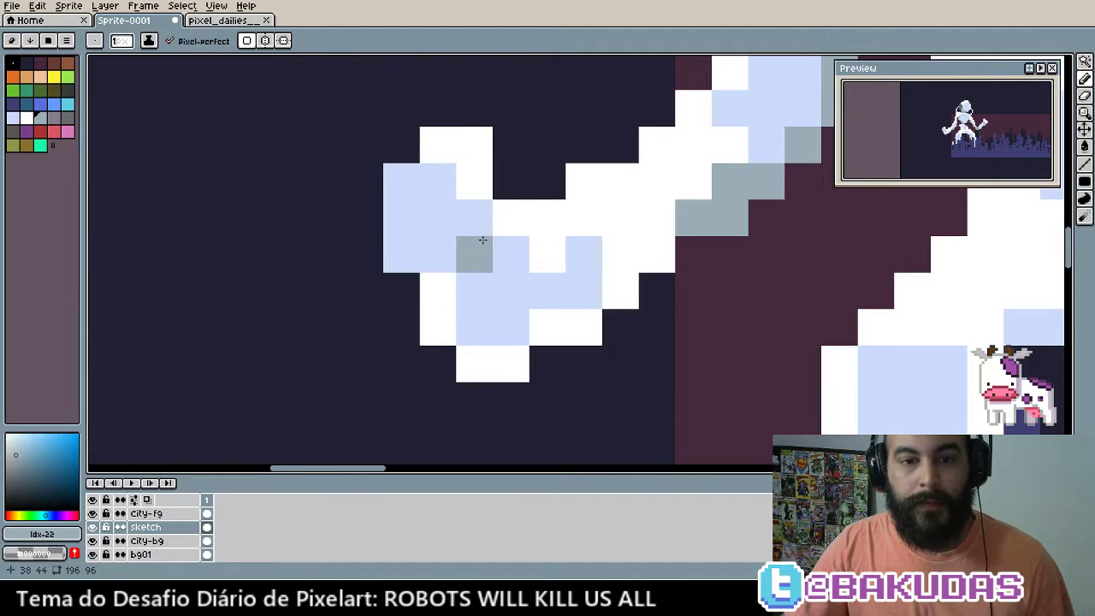
left_click(579, 337)
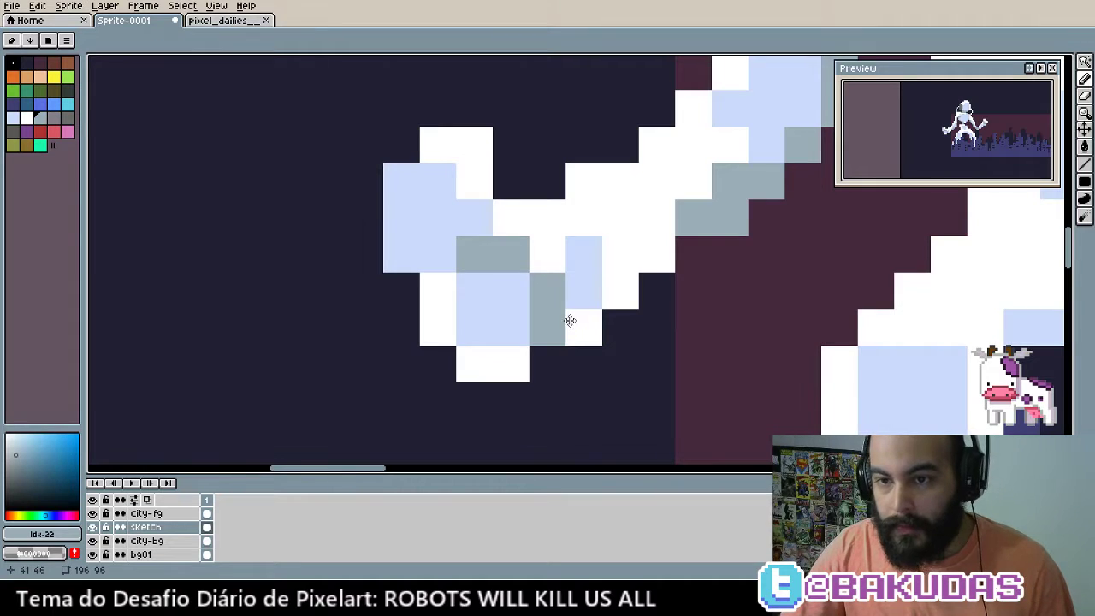
key("ctrl+z")
Repaint four light-blue fist pixels white and one fist pixel light blue
left_click(484, 376, "alt")
left_click(503, 351)
left_click(470, 312)
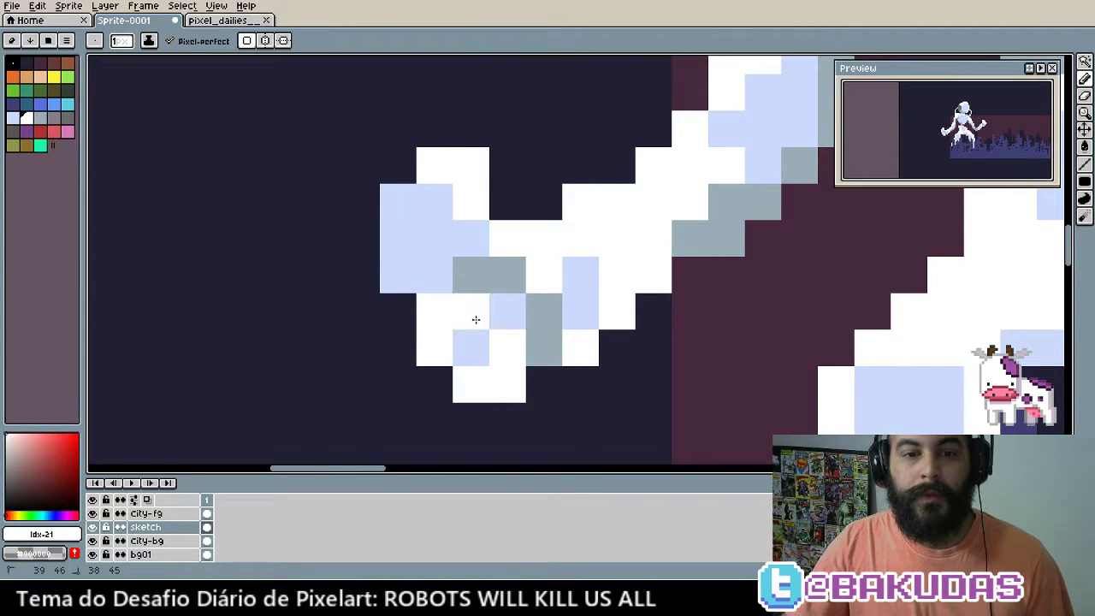
left_click(471, 348)
left_click(505, 316)
left_click(581, 284, "alt")
left_click(438, 342)
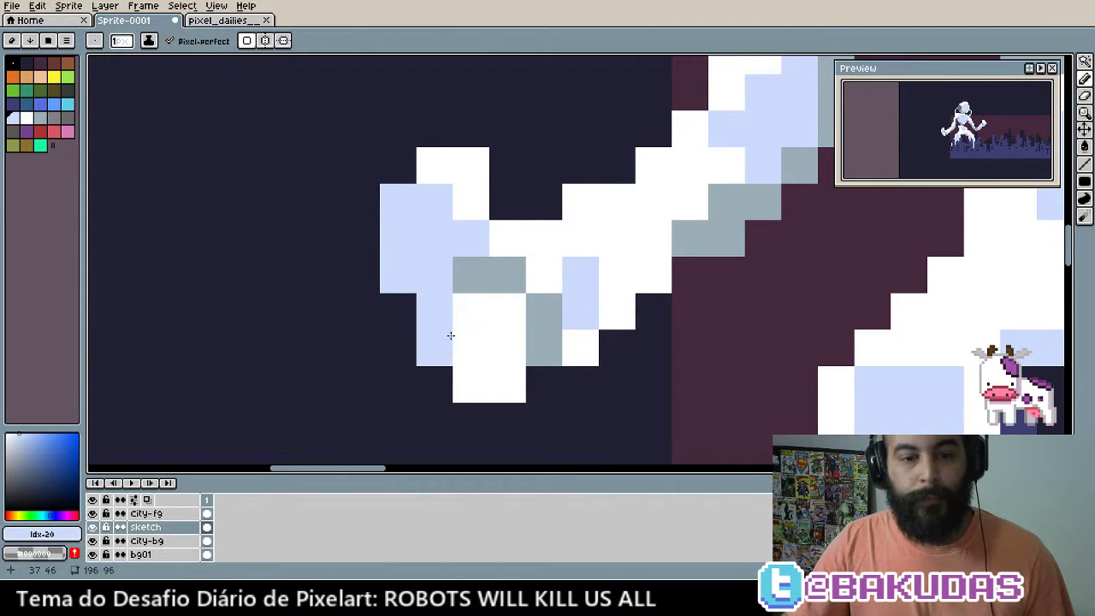
Turn the left fist's two columns of light-blue pixels white
left_click(462, 299, "alt")
left_click(398, 237)
left_click(397, 201)
left_click(398, 274)
left_click(435, 237)
left_click(434, 201)
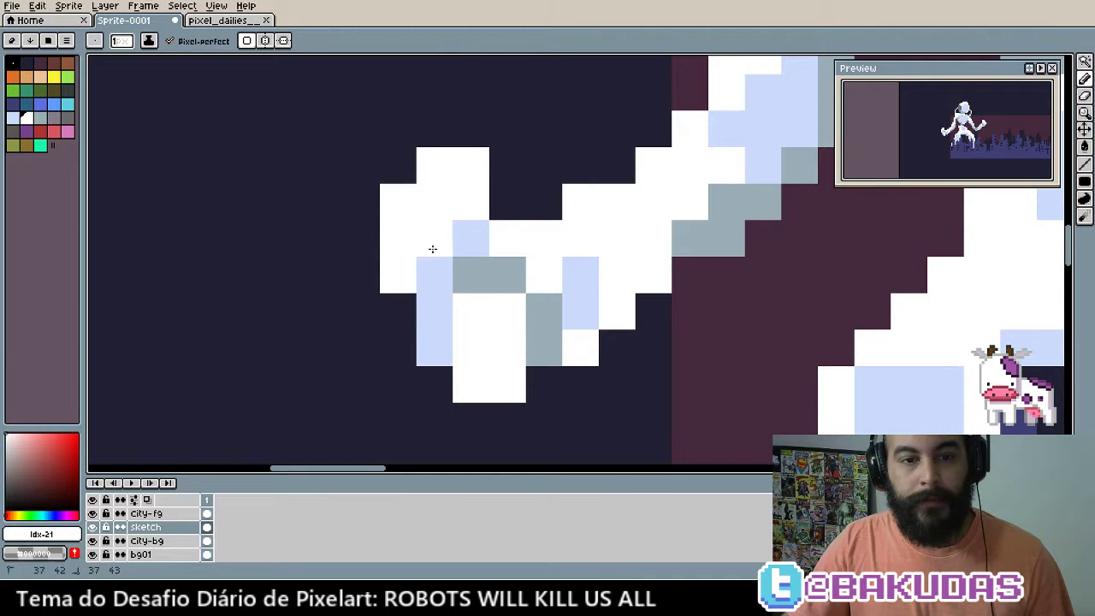
left_click(434, 274)
Add a grey fist pixel, a light-blue top-left pixel, and fill the dark notch light blue
left_click(472, 272, "alt")
left_click(466, 205)
left_click(466, 206, "alt")
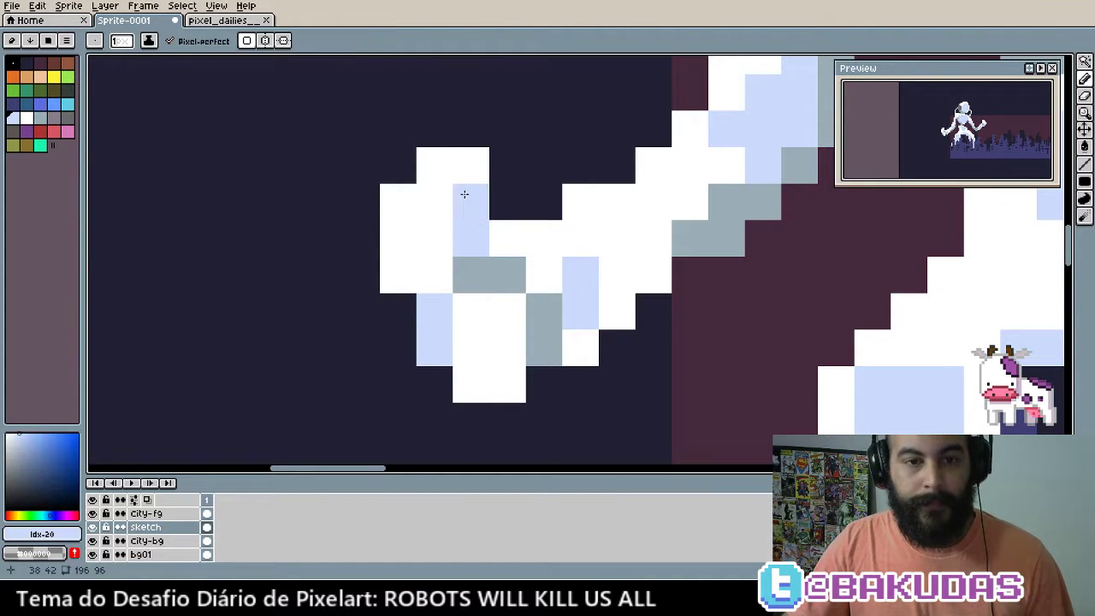
left_click(434, 167)
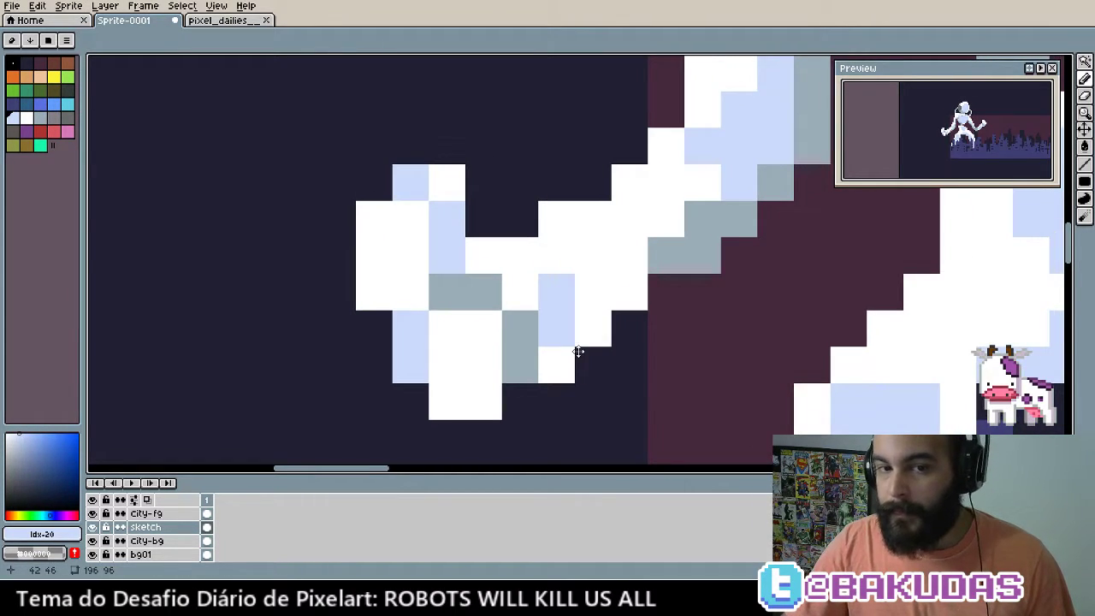
left_click(484, 254, "alt")
left_click(466, 179)
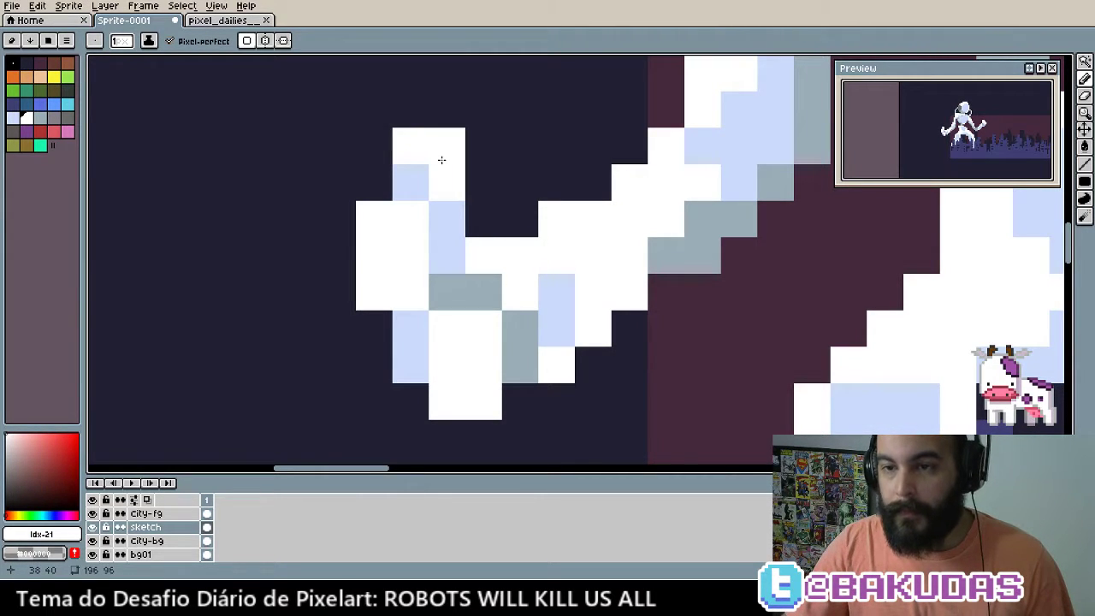
key("ctrl+z")
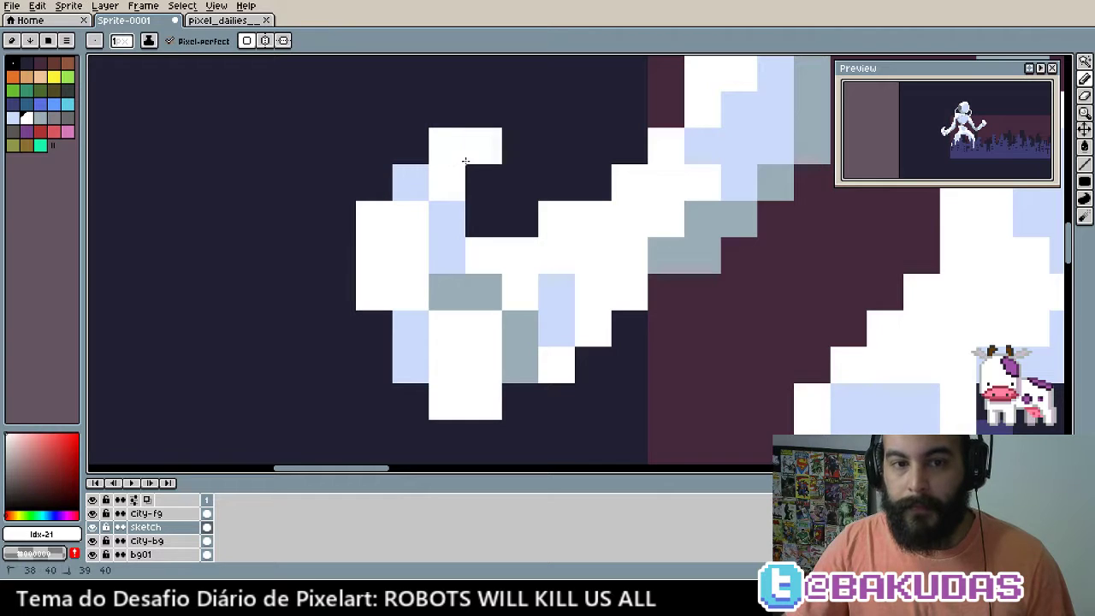
left_click(457, 235, "alt")
left_click(480, 219)
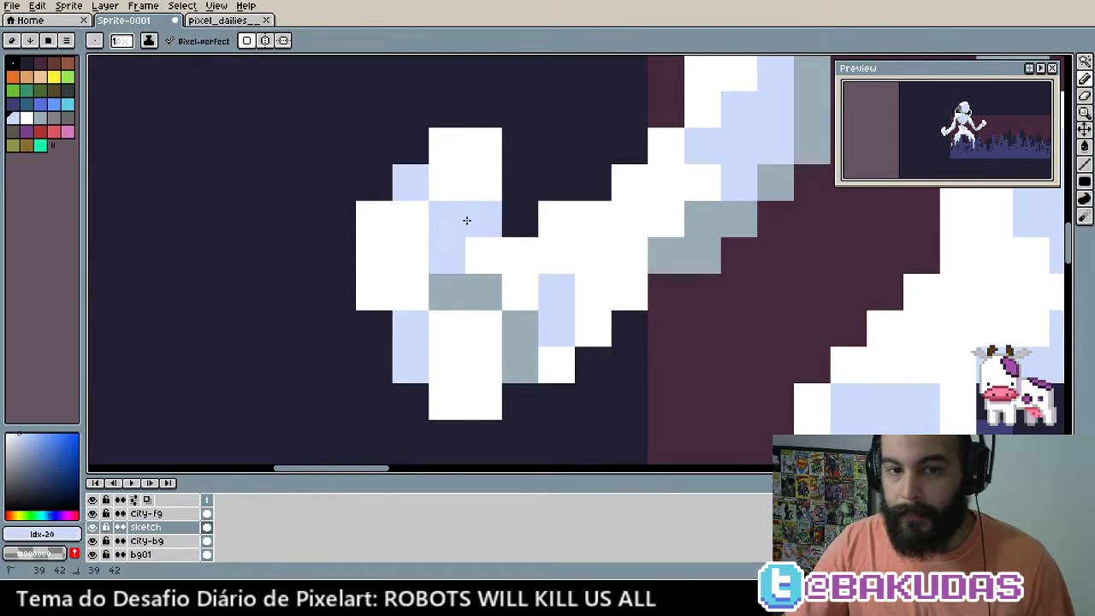
Add grey pixels on and below the fist and turn two white pixels light blue
mouse_move(488, 281)
left_mouse_down()
mouse_move(475, 316)
mouse_move(513, 333)
left_mouse_up()
left_click(476, 316, "alt")
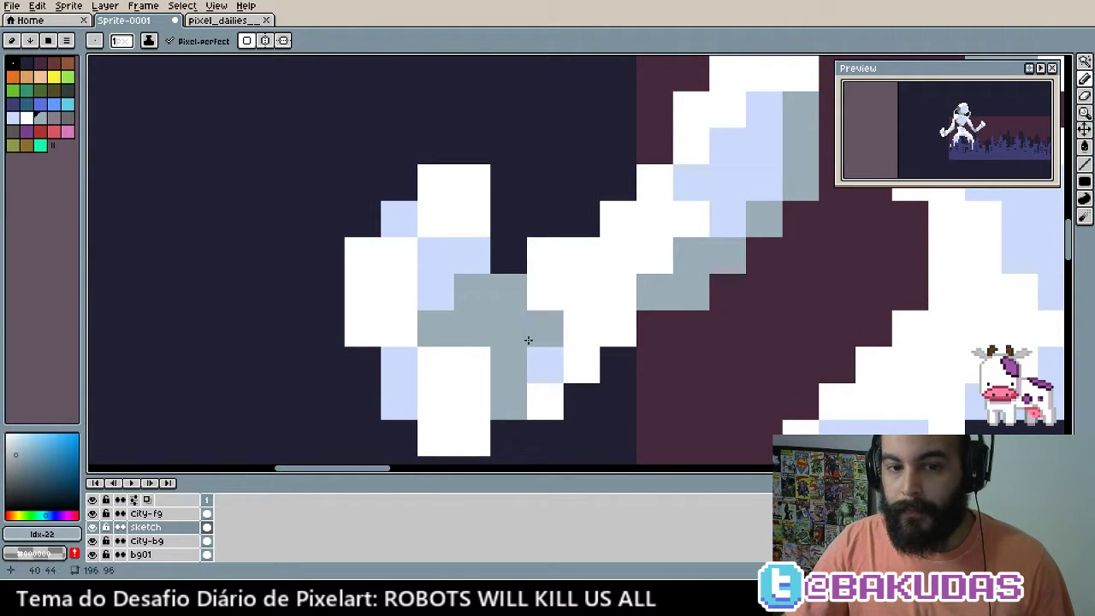
left_click(617, 401)
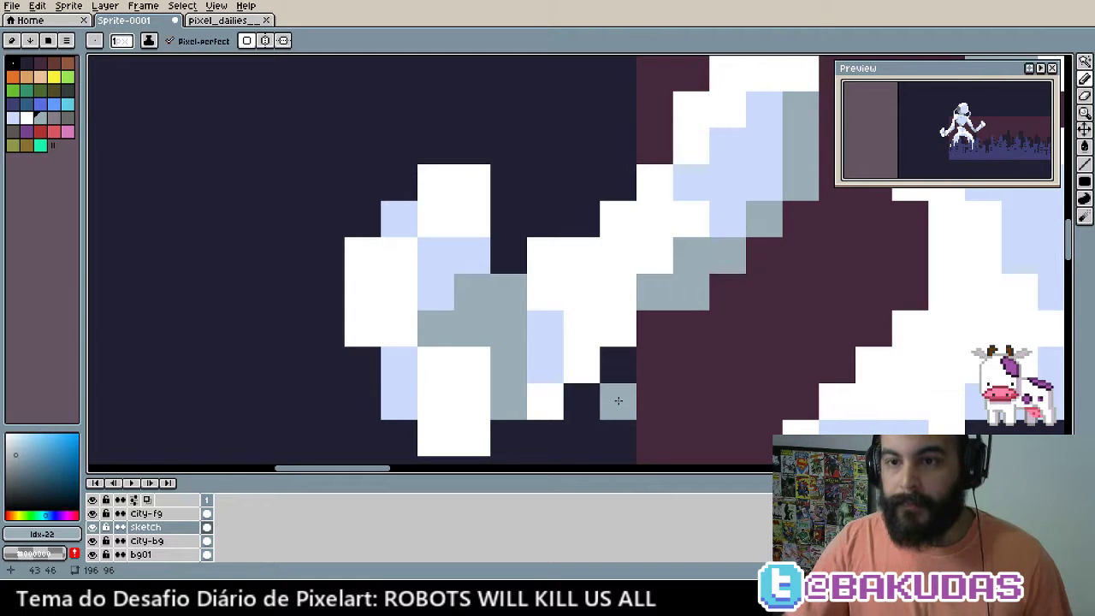
left_click_drag(577, 384, 539, 393)
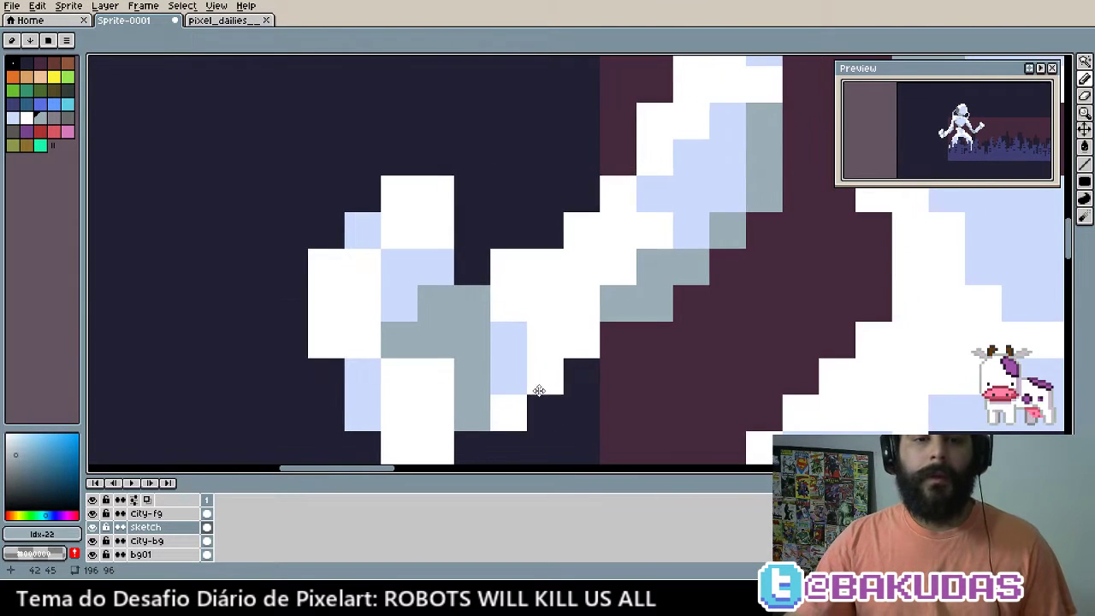
left_click(518, 344, "alt")
left_click(505, 304)
left_click(510, 413)
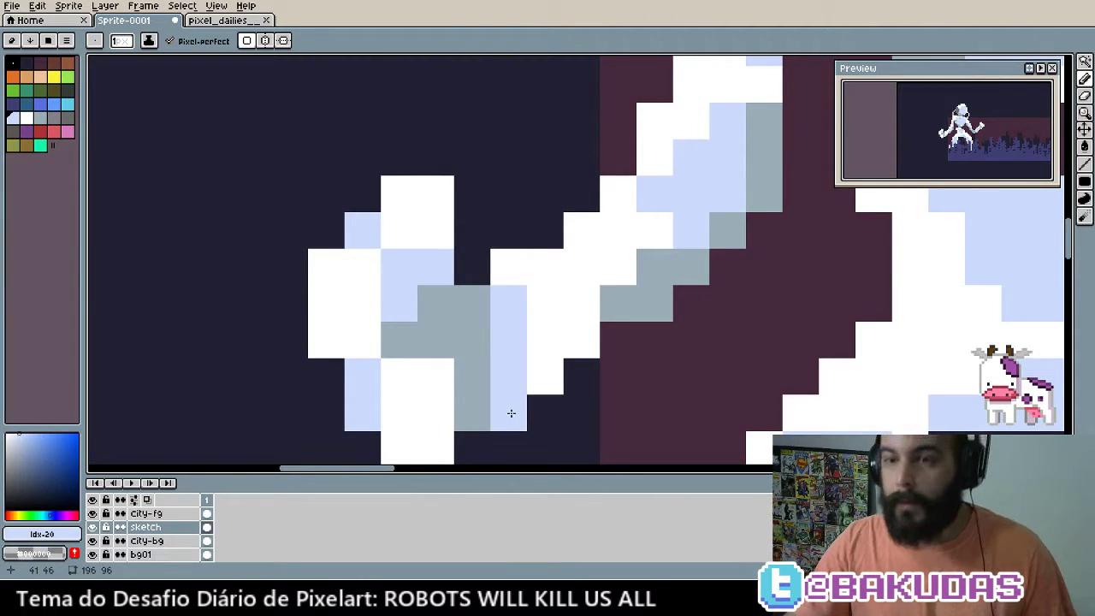
Draw a diagonal grey shadow with grey pixels along the forearm
left_click_drag(596, 373, 493, 437)
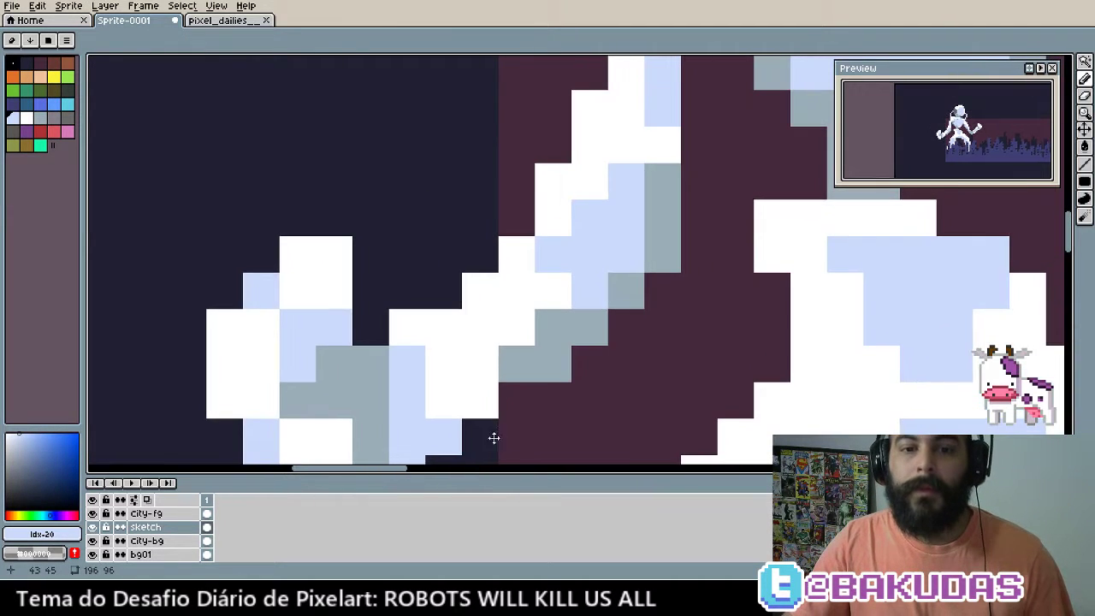
left_click_drag(610, 363, 585, 388)
left_click(548, 351, "alt")
left_click(525, 319)
left_click(488, 282)
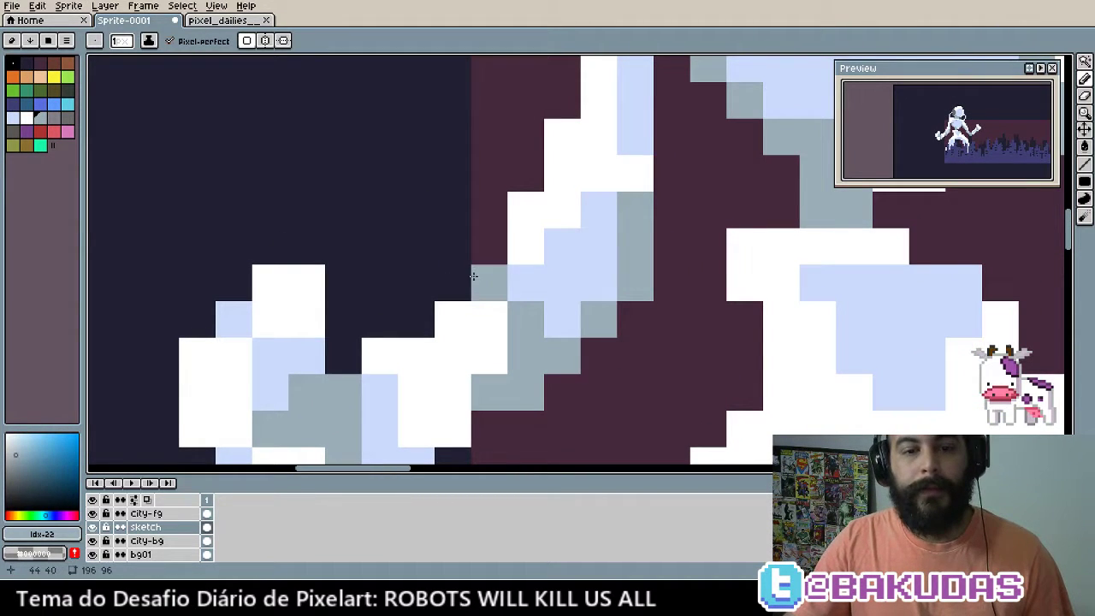
left_click(525, 283)
left_click_drag(523, 248, 553, 333)
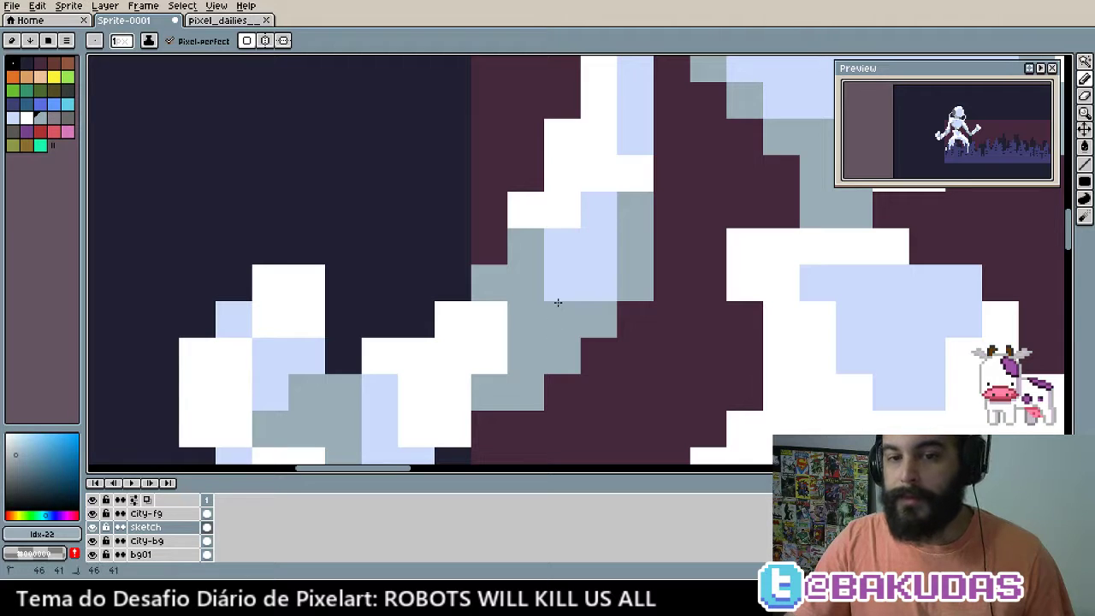
left_click(556, 295)
scroll(556, 337, "down", 1)
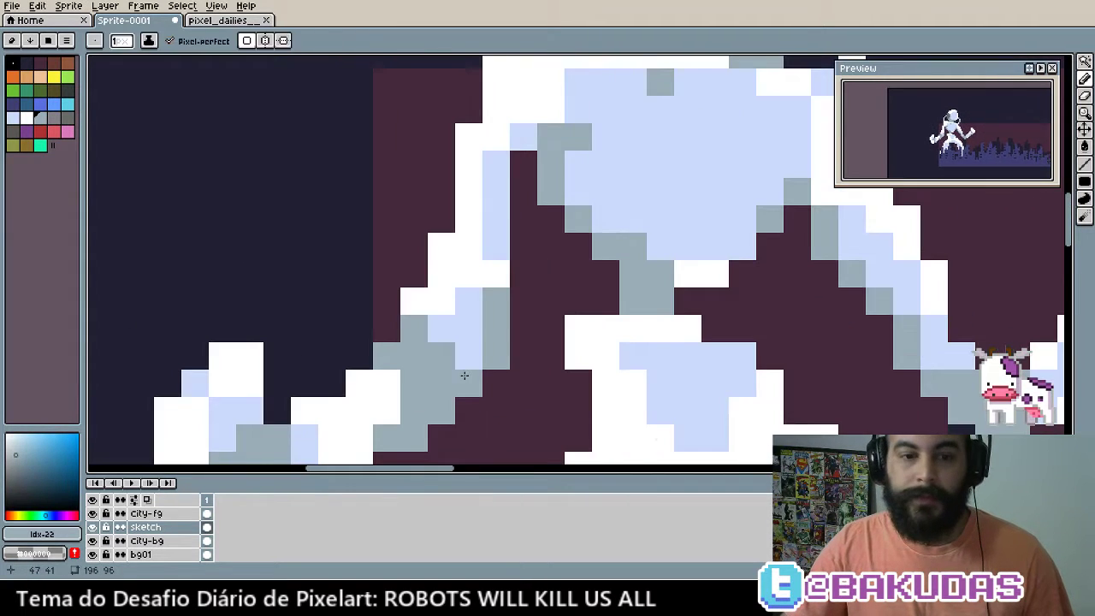
left_click_drag(445, 428, 415, 390)
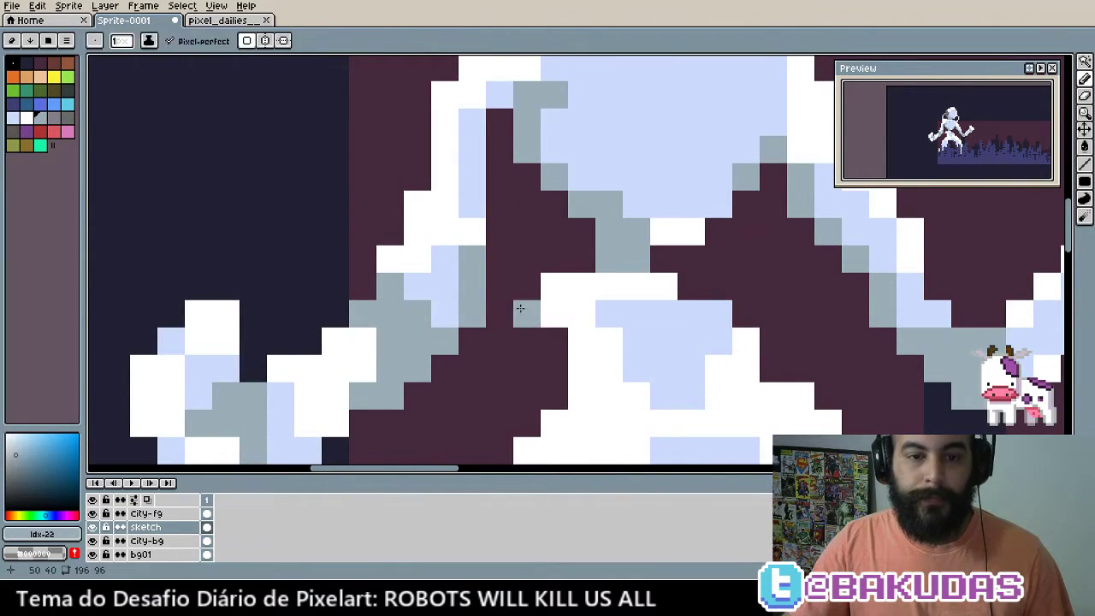
Draw grey shadow columns and pixels near the waist, redrawing after undos
scroll(520, 317, "up", 2)
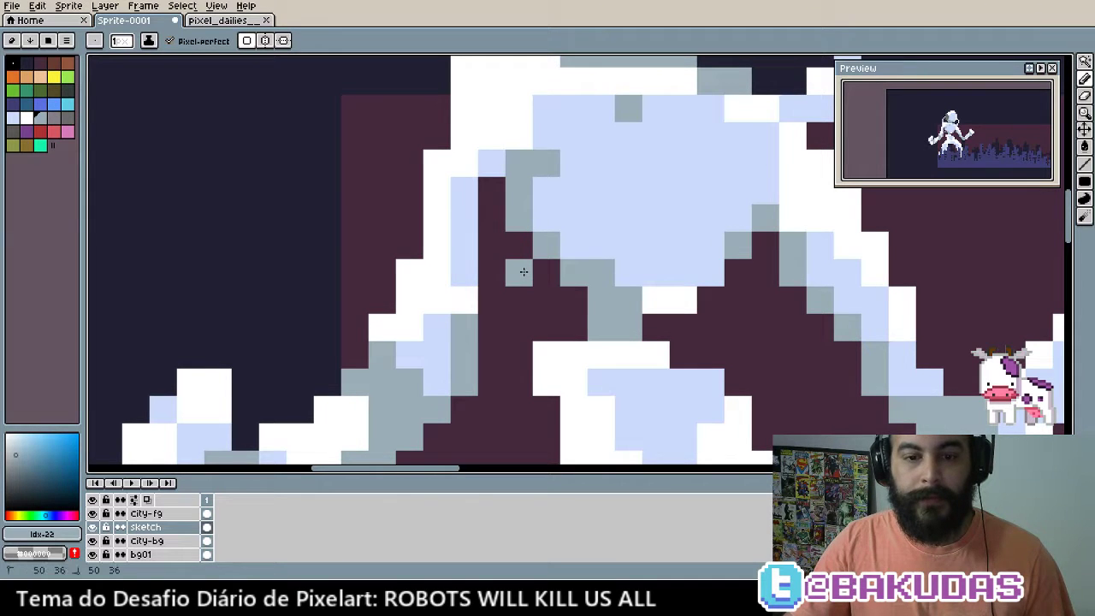
mouse_move(523, 271)
left_mouse_down()
mouse_move(547, 409)
mouse_move(490, 342)
left_mouse_up()
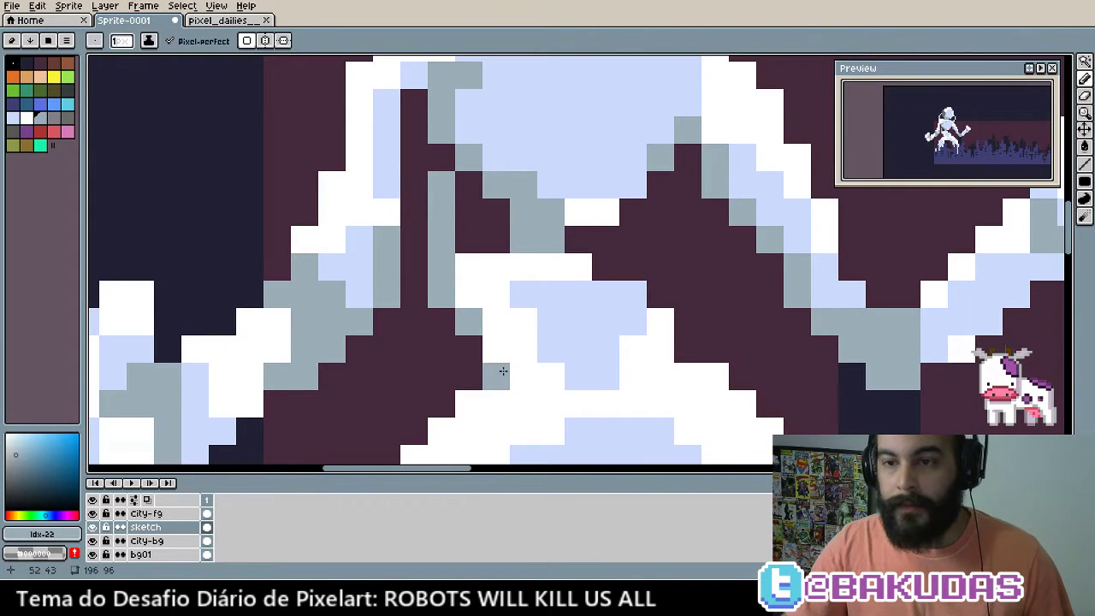
left_click_drag(554, 374, 537, 395)
left_click(630, 228)
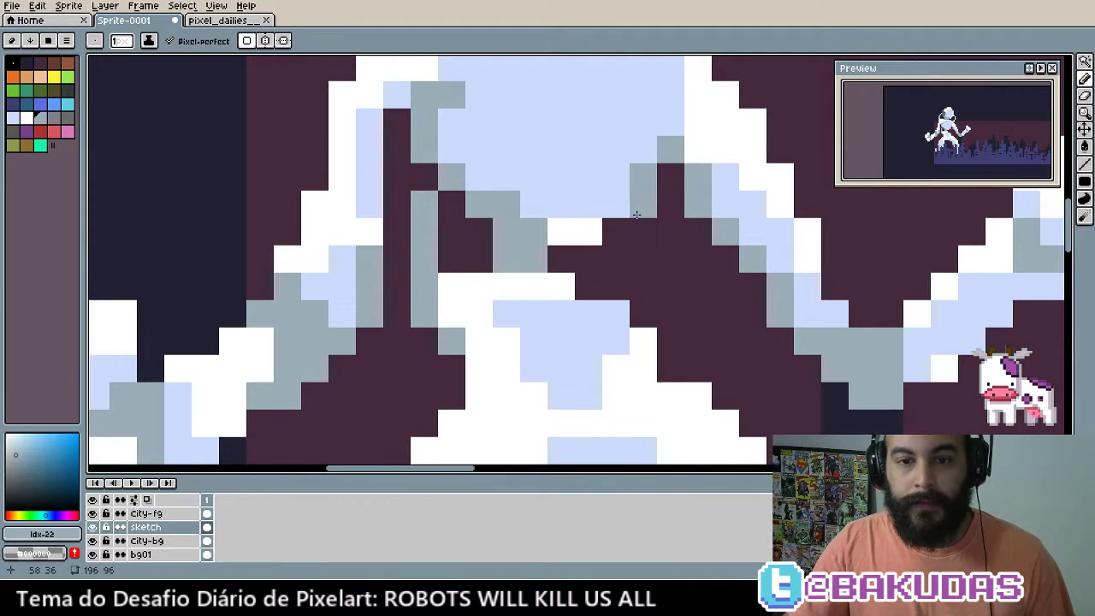
left_click_drag(637, 214, 605, 338)
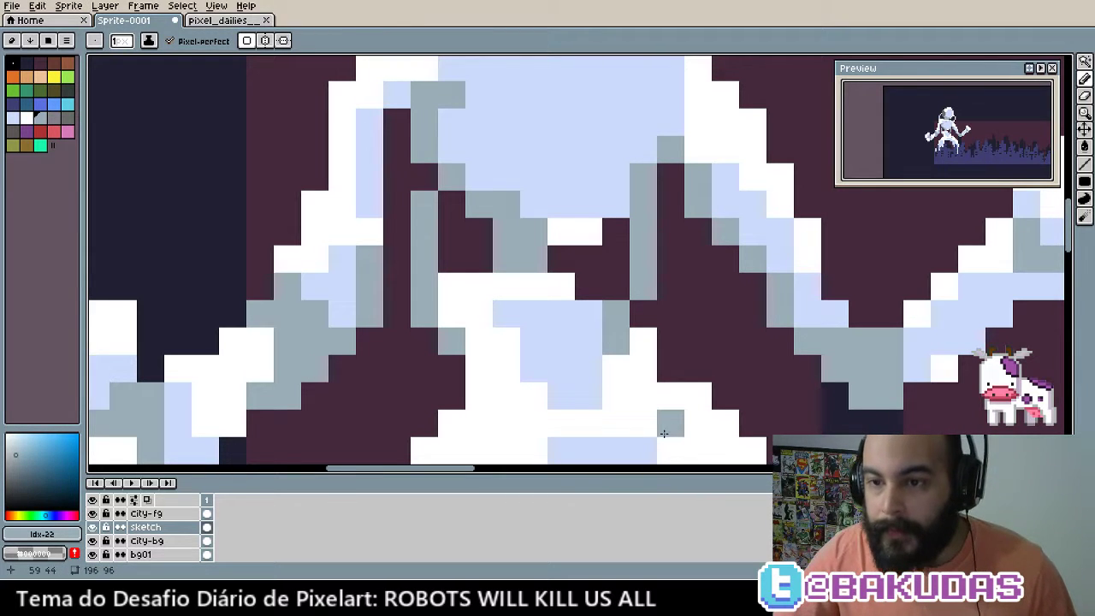
key("ctrl+z")
mouse_move(633, 245)
left_mouse_down()
mouse_move(643, 195)
mouse_move(653, 293)
left_mouse_up()
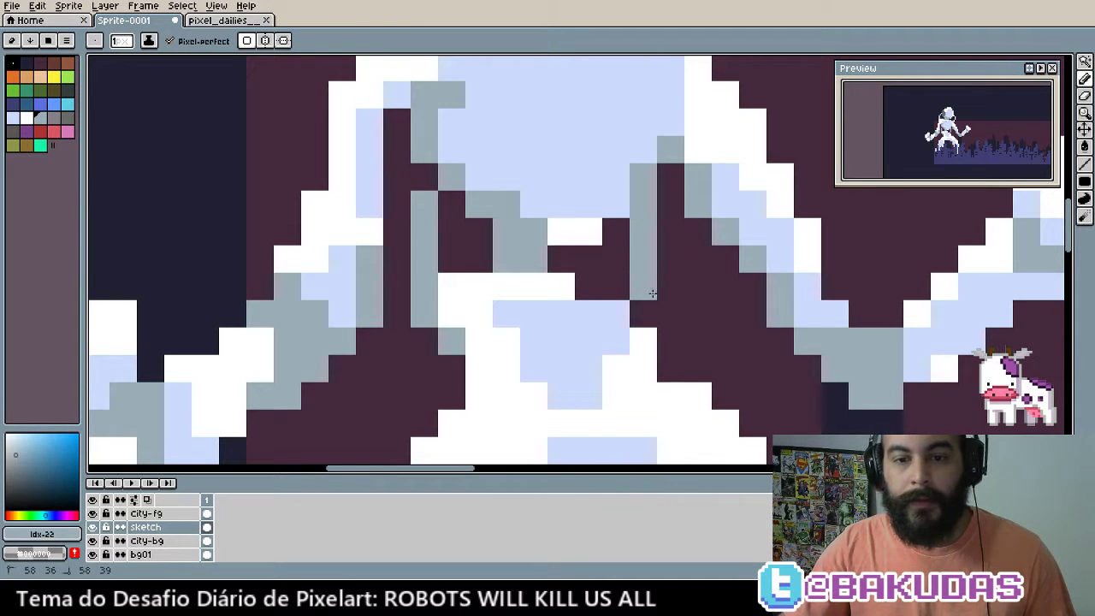
left_click(668, 357)
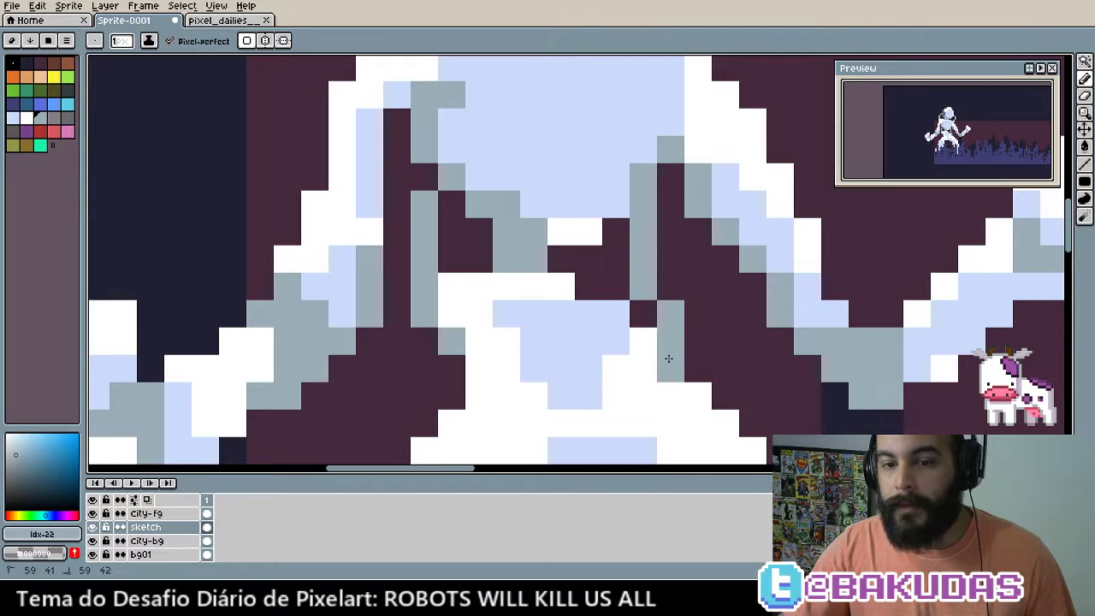
key("ctrl+z")
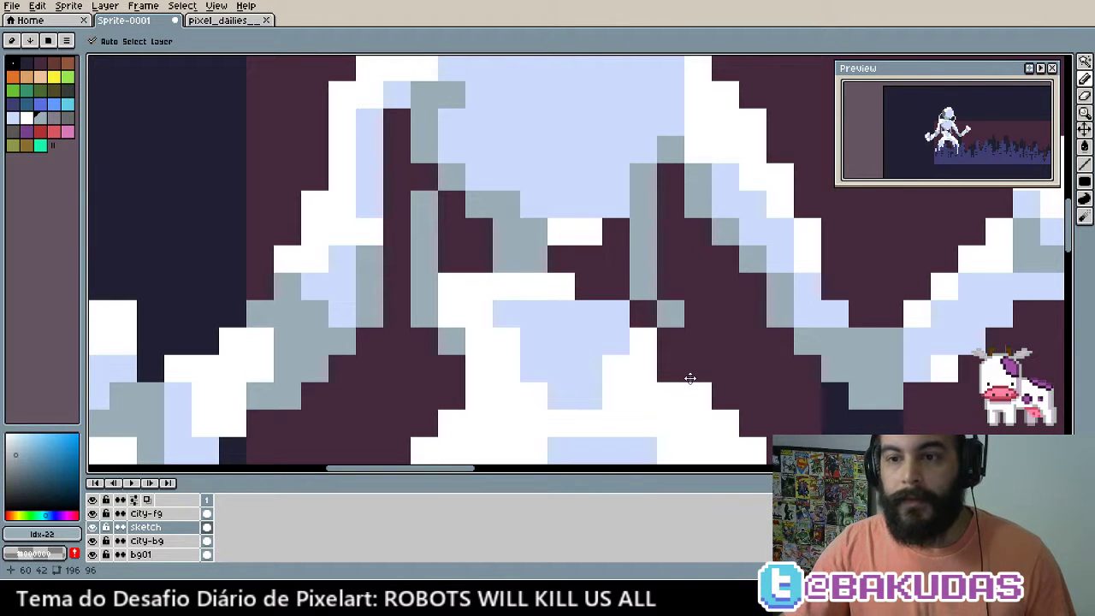
key("ctrl+z")
left_click(689, 377)
left_click_drag(604, 285, 640, 233)
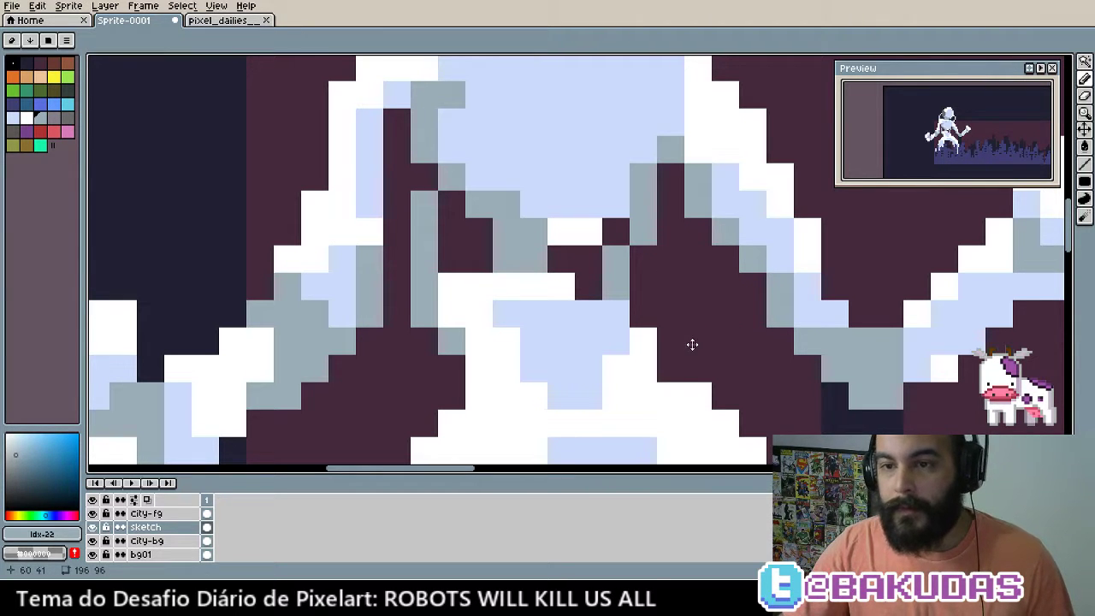
Zoom and pan to recentre and inspect the robot's waist and legs
scroll(691, 342, "down", 1)
scroll(618, 333, "down", 1)
left_click_drag(590, 314, 598, 333)
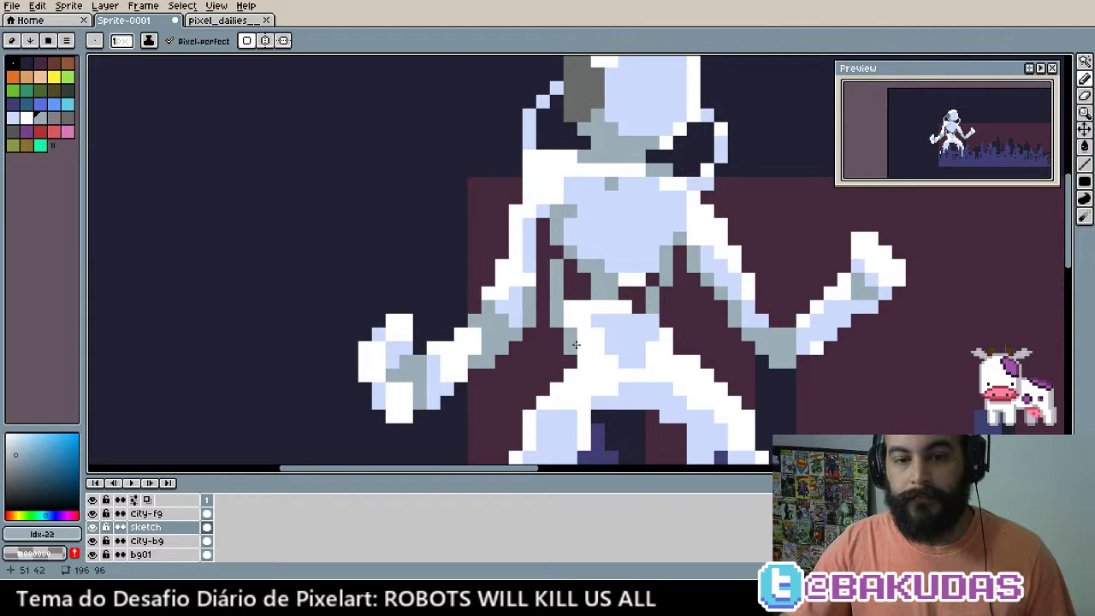
scroll(599, 384, "up", 1)
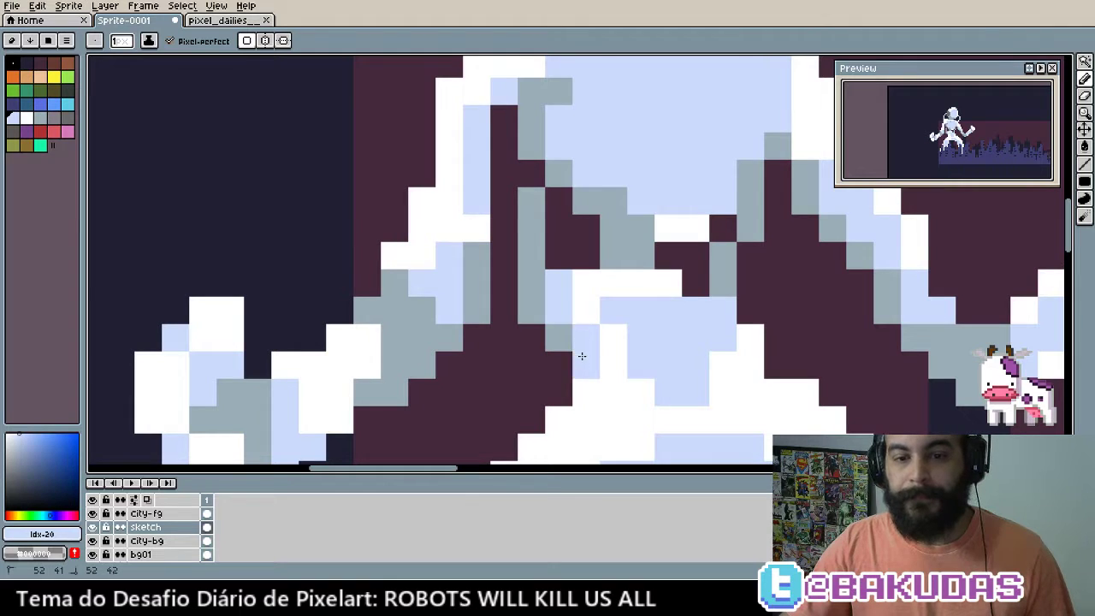
mouse_move(623, 408)
left_mouse_down()
mouse_move(596, 322)
mouse_move(597, 344)
left_mouse_up()
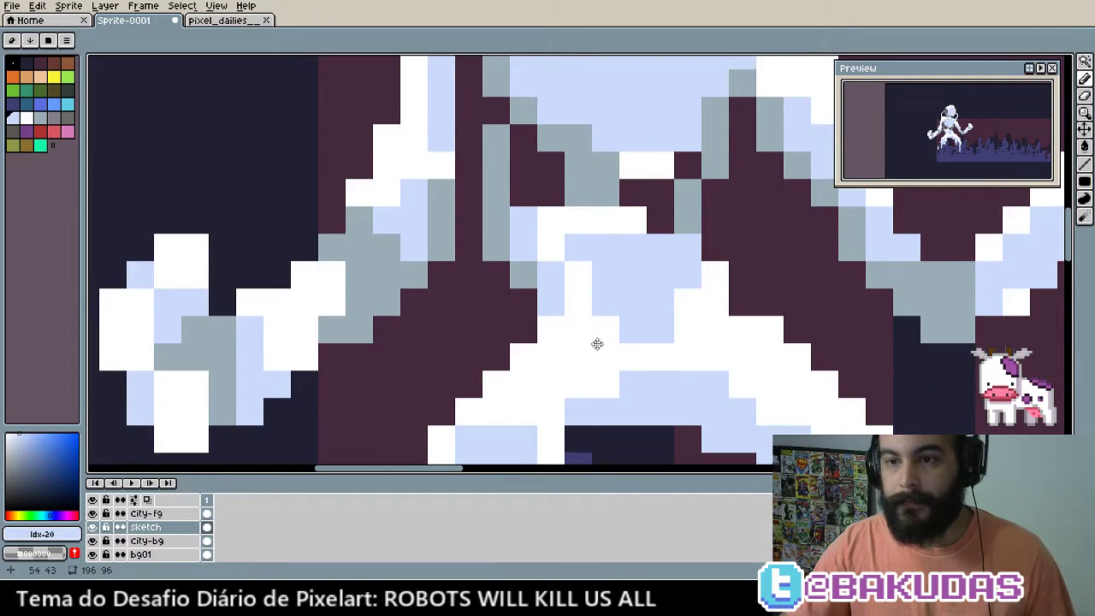
scroll(597, 344, "down", 1)
scroll(573, 310, "down", 1)
scroll(573, 308, "up", 1)
Extend the grey band across the robot's shoulders
scroll(555, 323, "up", 2)
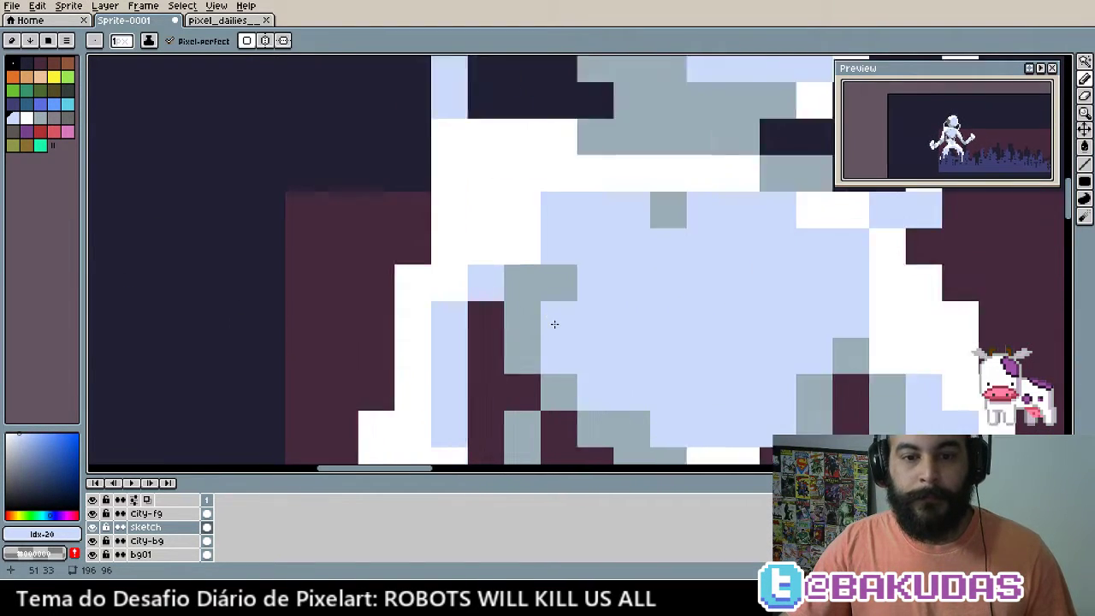
scroll(516, 273, "up", 1)
scroll(587, 385, "down", 1)
left_click(587, 374, "alt")
left_click(541, 261)
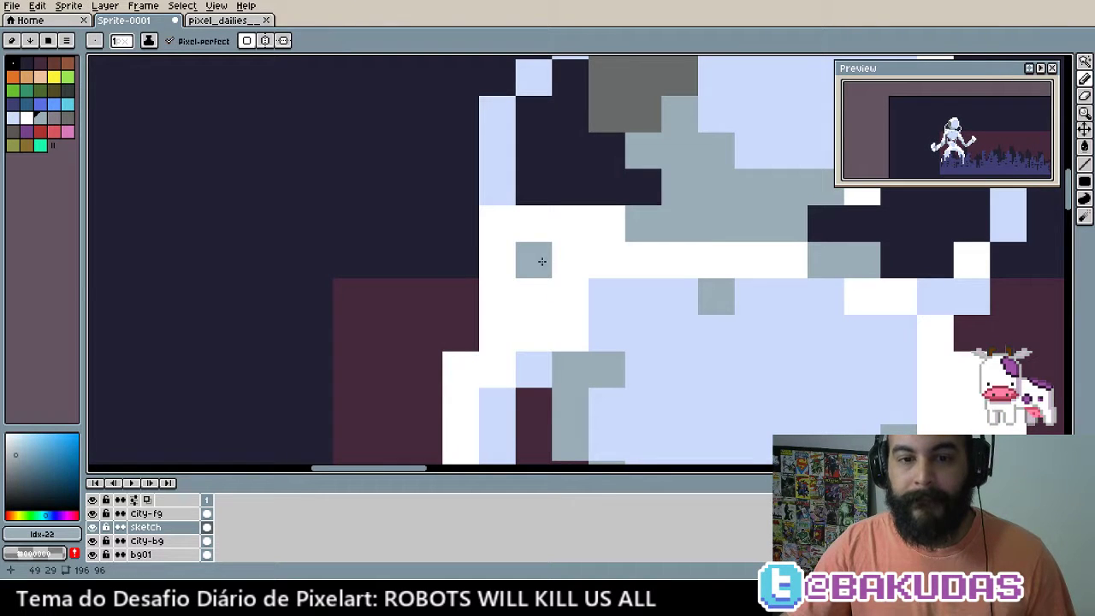
left_click_drag(539, 261, 630, 252)
Paint a light-blue strip across the chest and turn one white chest pixel light blue
left_click(590, 237, "alt")
left_click(532, 231)
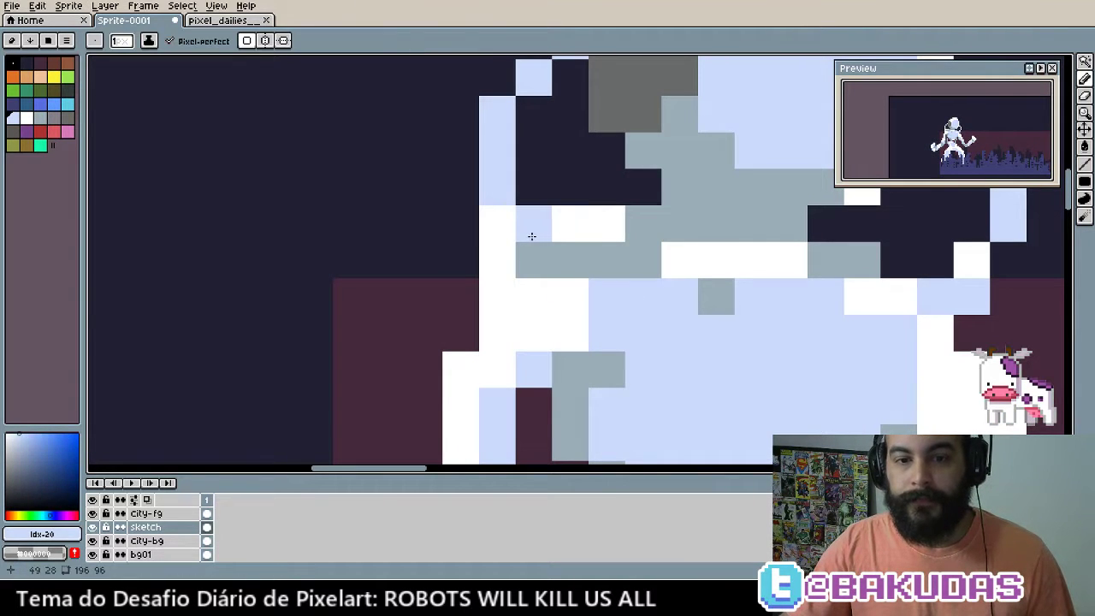
left_click_drag(532, 231, 595, 230)
left_click(505, 258)
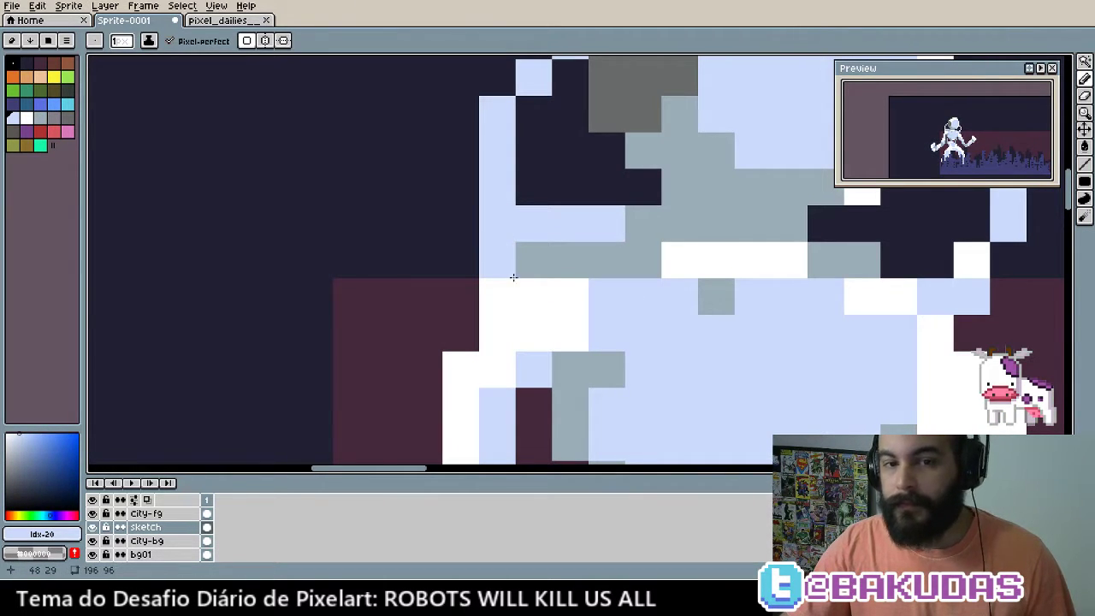
scroll(513, 277, "up", 1)
scroll(530, 299, "down", 1)
Add two grey pixels at the torso edge and darken one torso pixel to navy
left_click(548, 259, "alt")
left_click(507, 206)
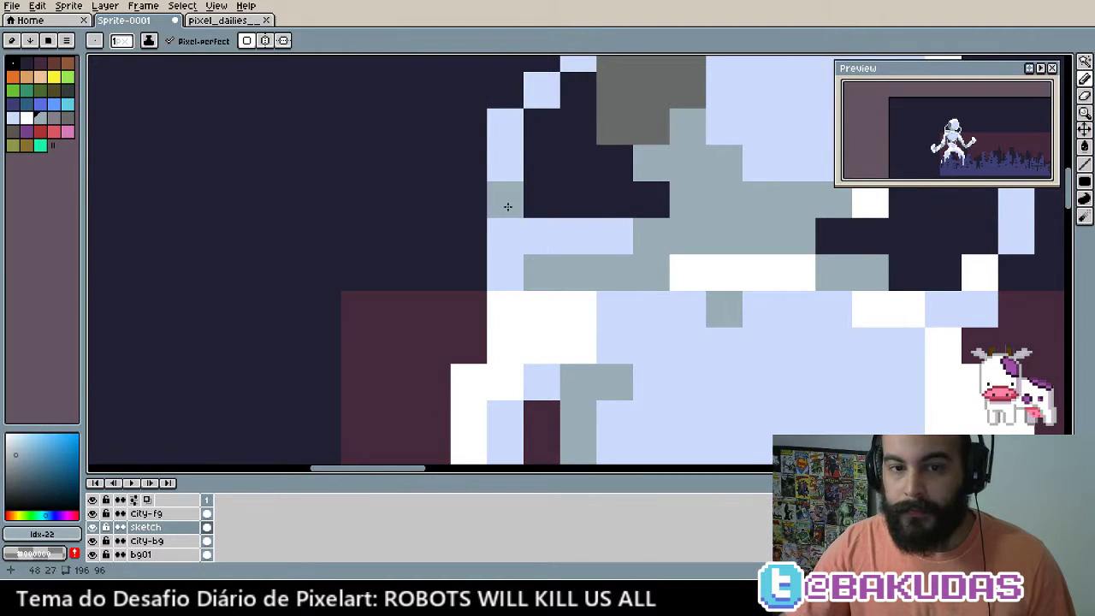
left_click(507, 162)
scroll(570, 176, "up", 4)
scroll(587, 313, "right", 3)
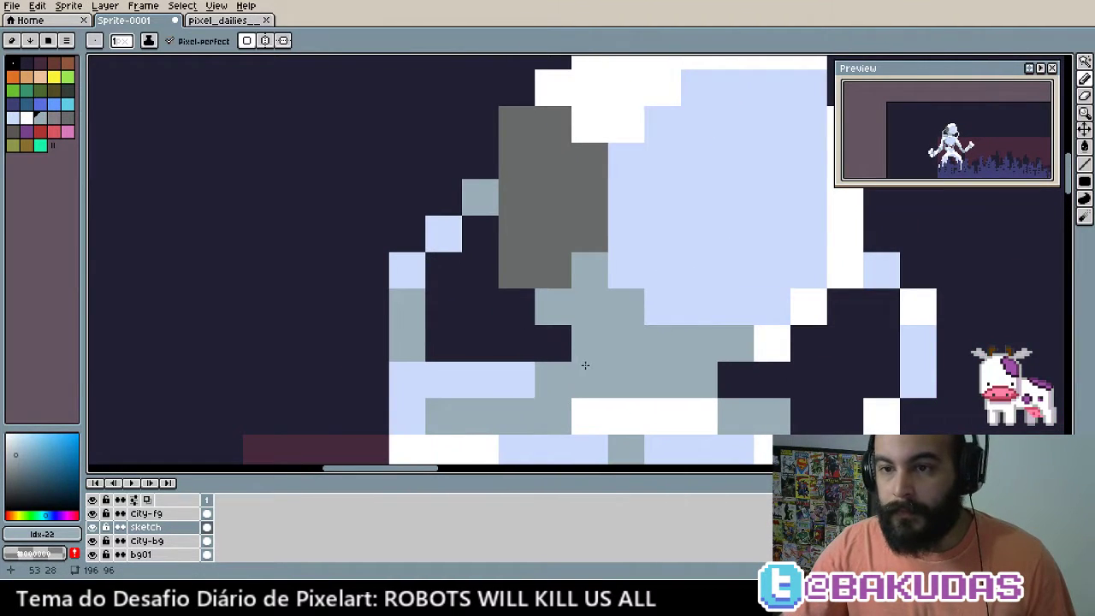
scroll(641, 372, "down", 2)
scroll(539, 376, "up", 1)
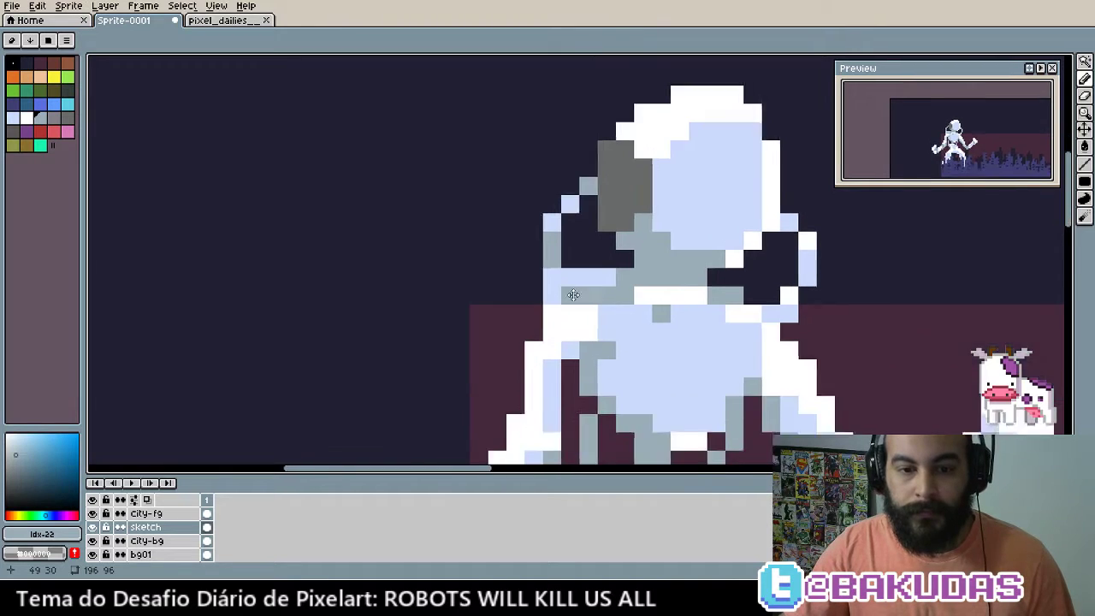
scroll(547, 260, "up", 1)
left_click(543, 213)
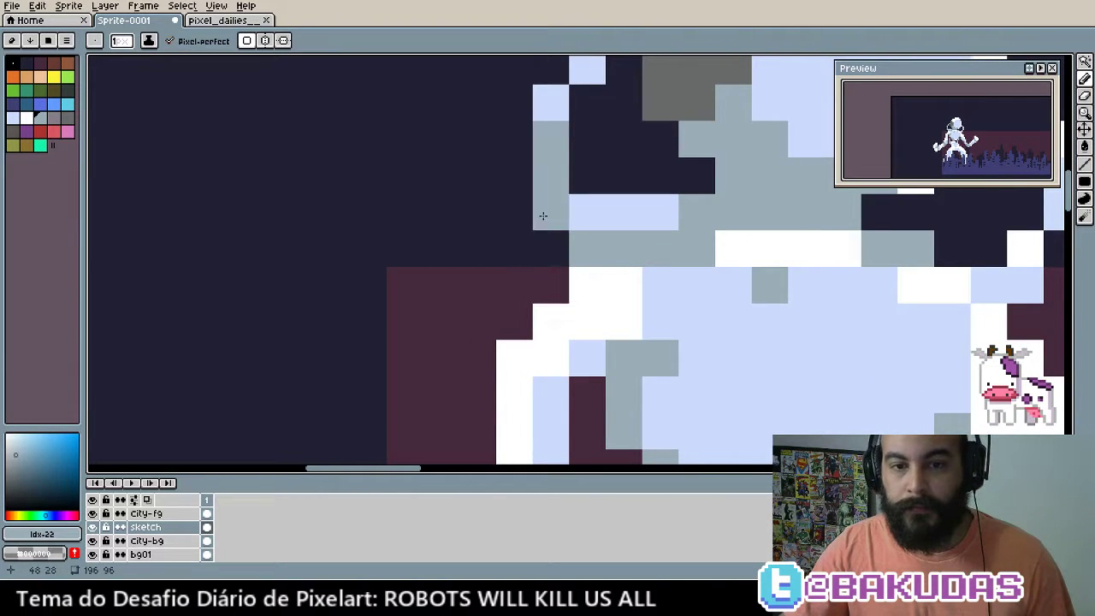
Recolour the maroon torso gaps grey and light blue, and three white lower-torso pixels light blue
key("v")
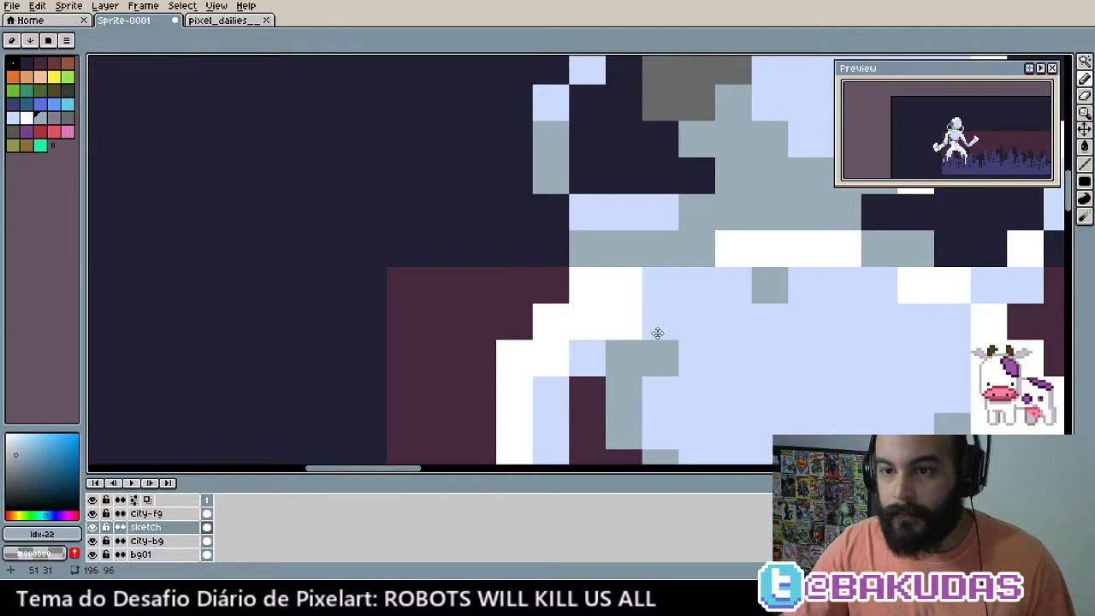
left_click_drag(663, 323, 630, 310)
left_click(542, 285)
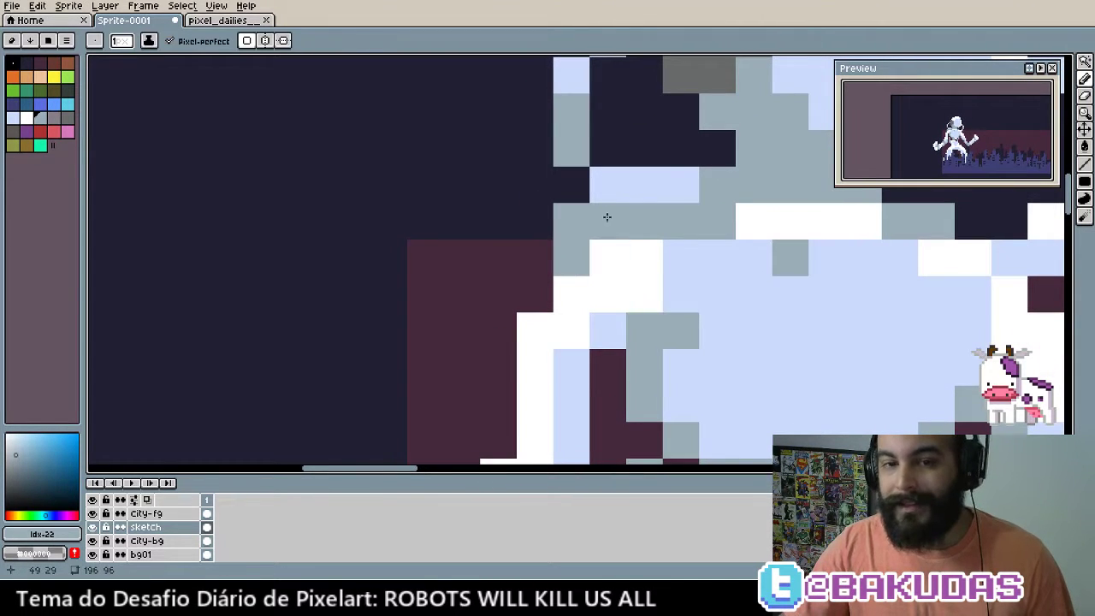
left_click(616, 186, "alt")
left_click(535, 294)
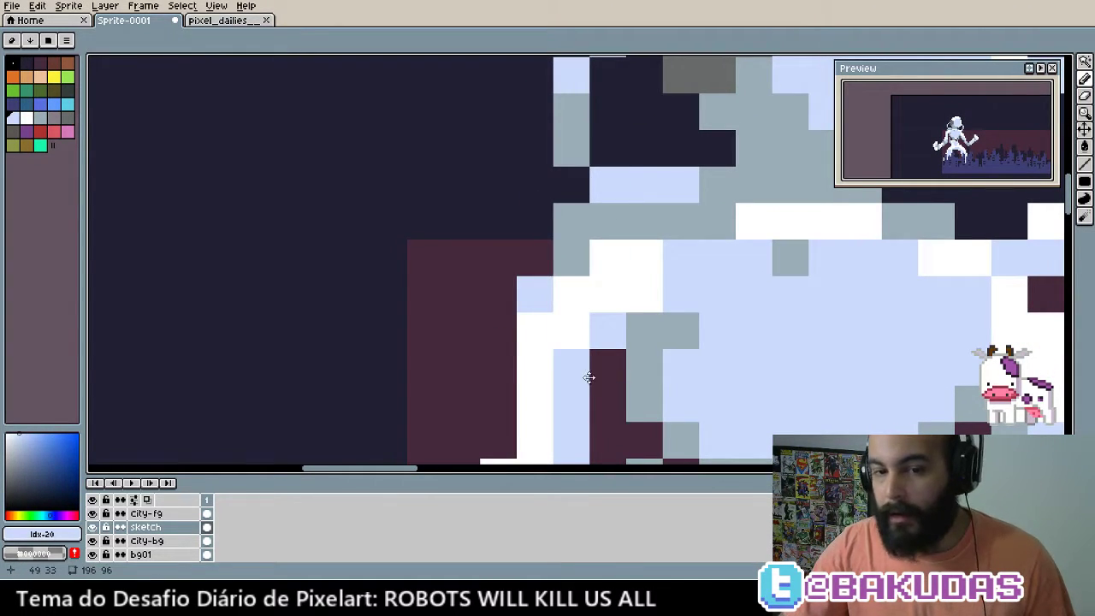
left_click(565, 331)
left_click(535, 330)
left_click(570, 293)
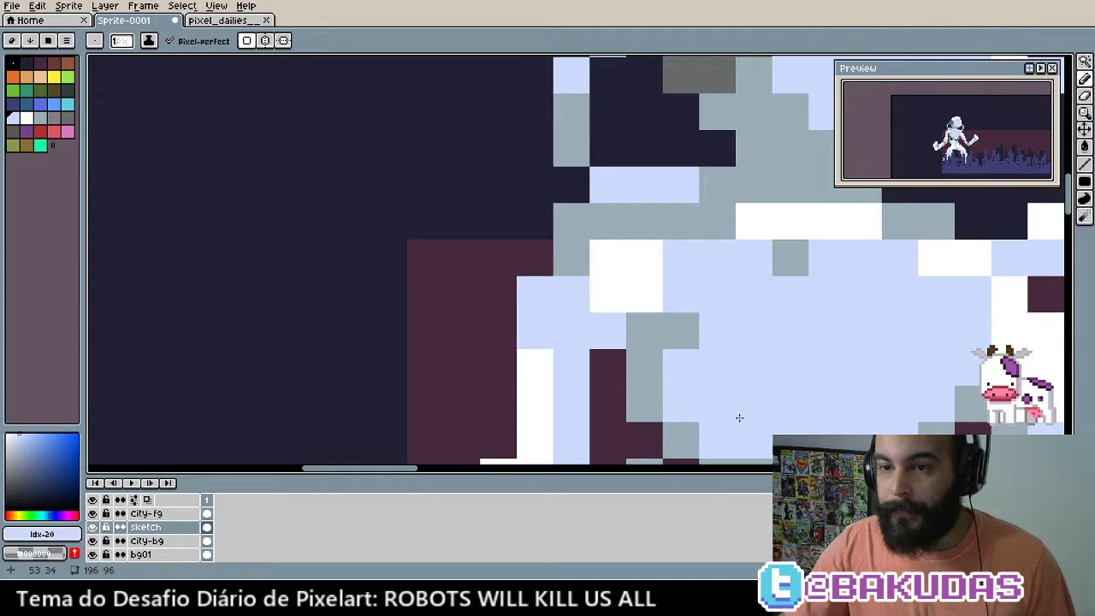
On the torso's right side, paint one chest pixel white and two pixels light blue
mouse_move(741, 395)
left_mouse_down()
mouse_move(648, 354)
mouse_move(610, 320)
mouse_move(604, 419)
left_mouse_up()
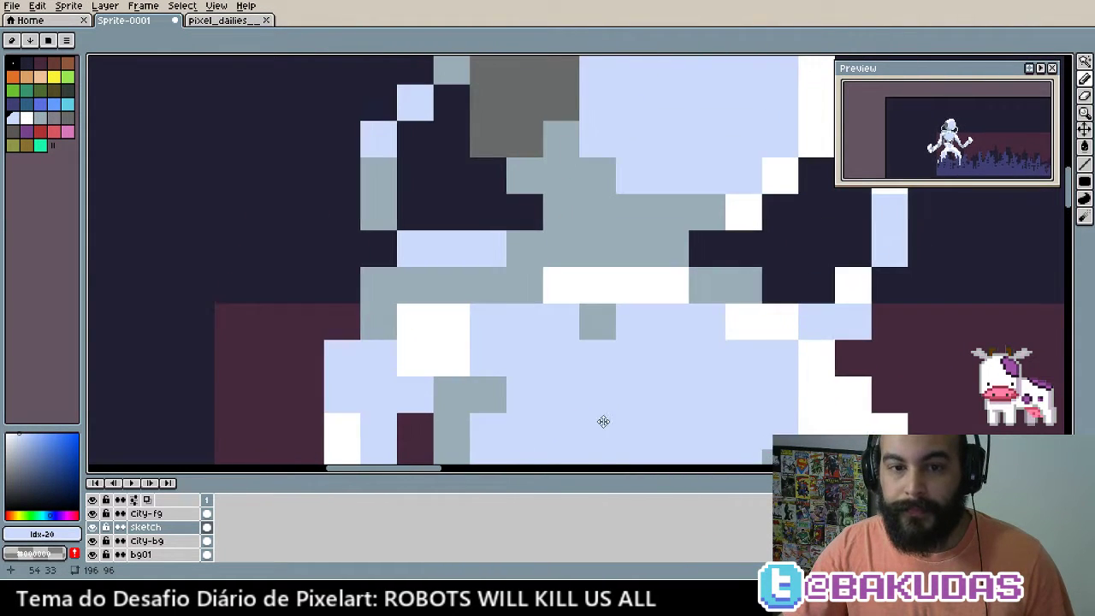
left_click_drag(744, 391, 699, 317)
left_click(411, 262, "alt")
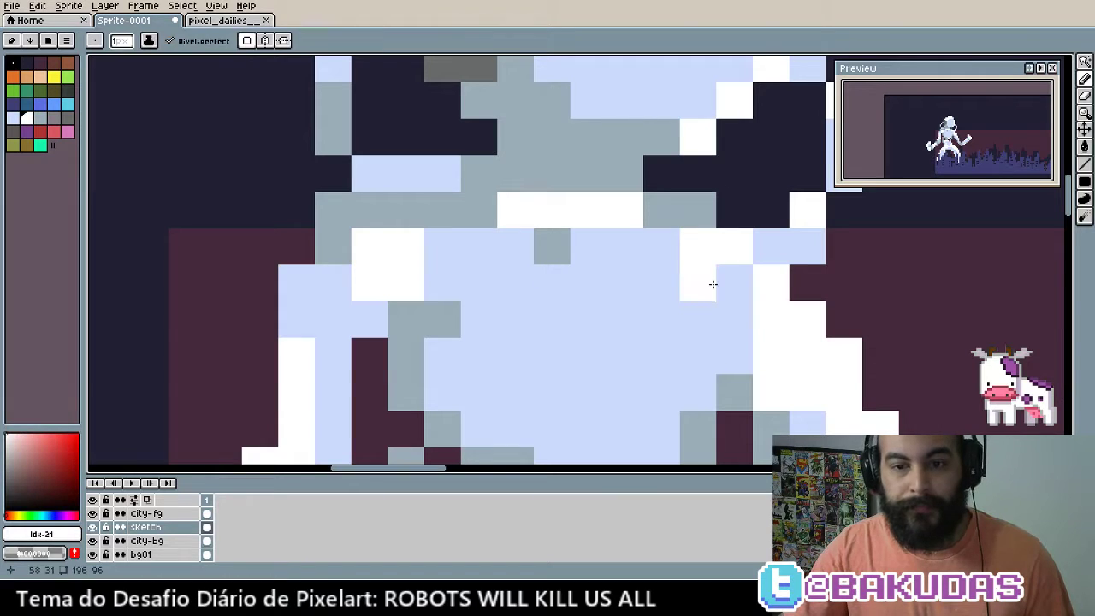
left_click(699, 282)
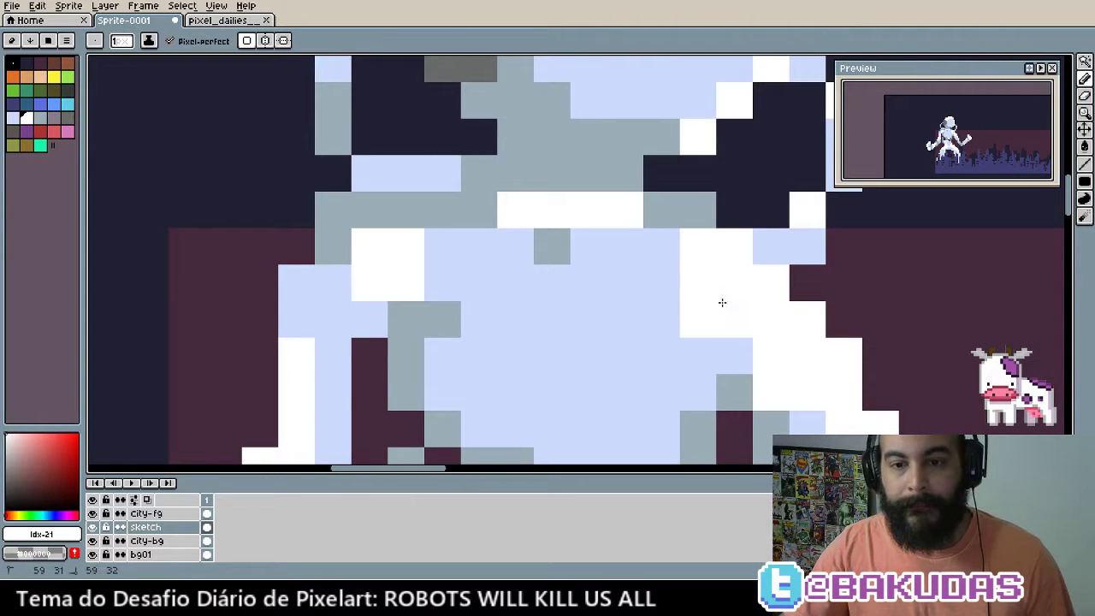
left_click(725, 349, "alt")
left_click(700, 335)
left_click(764, 290)
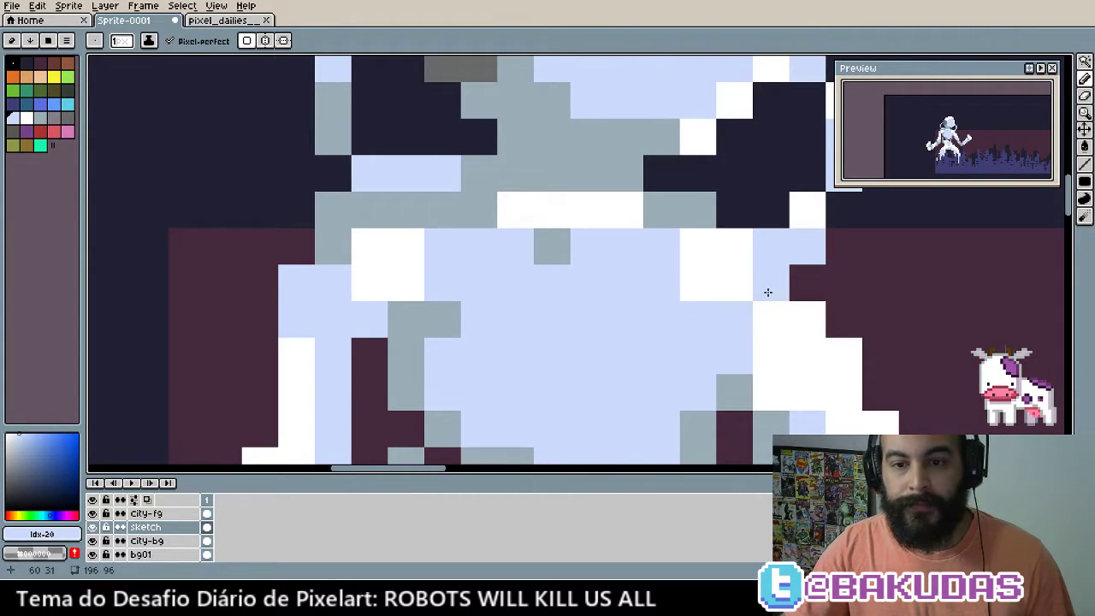
mouse_move(765, 367)
left_mouse_down()
mouse_move(679, 365)
mouse_move(699, 336)
left_mouse_up()
Rebalance the torso's right side by swapping several pixels between white and light blue
left_click(676, 346)
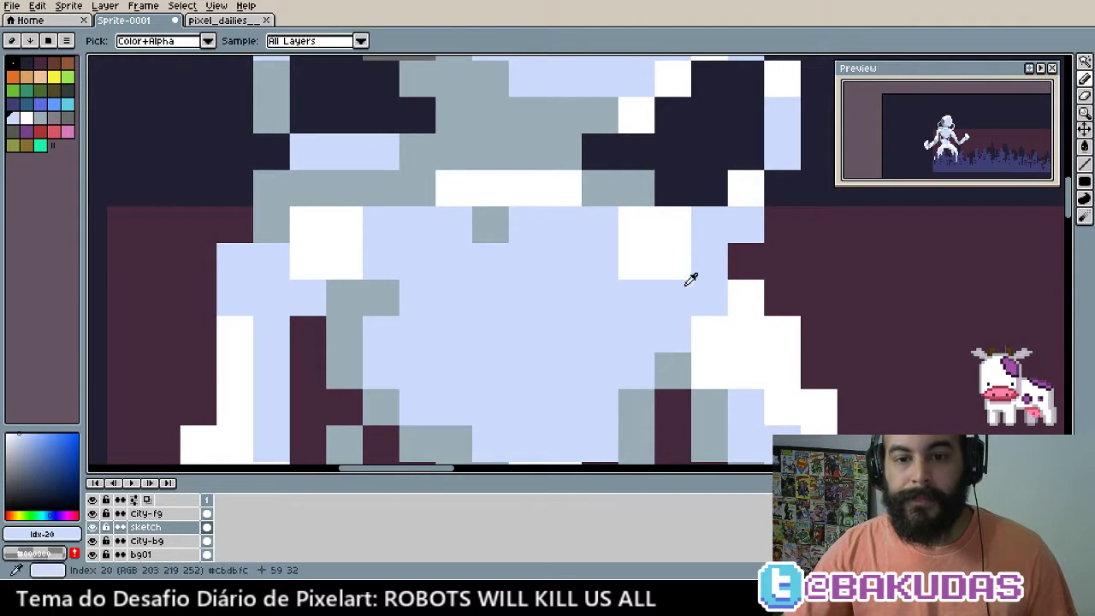
left_click(659, 268, "alt")
left_click_drag(709, 297, 704, 257)
left_click(707, 226)
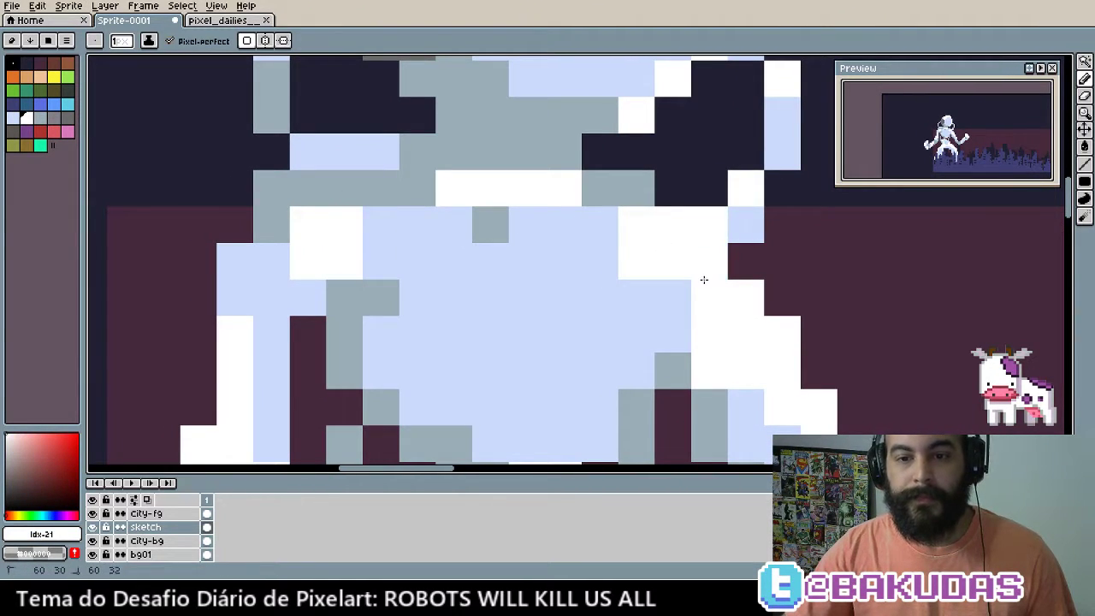
left_click(648, 287, "alt")
left_click(640, 248)
left_click_drag(651, 230, 696, 227)
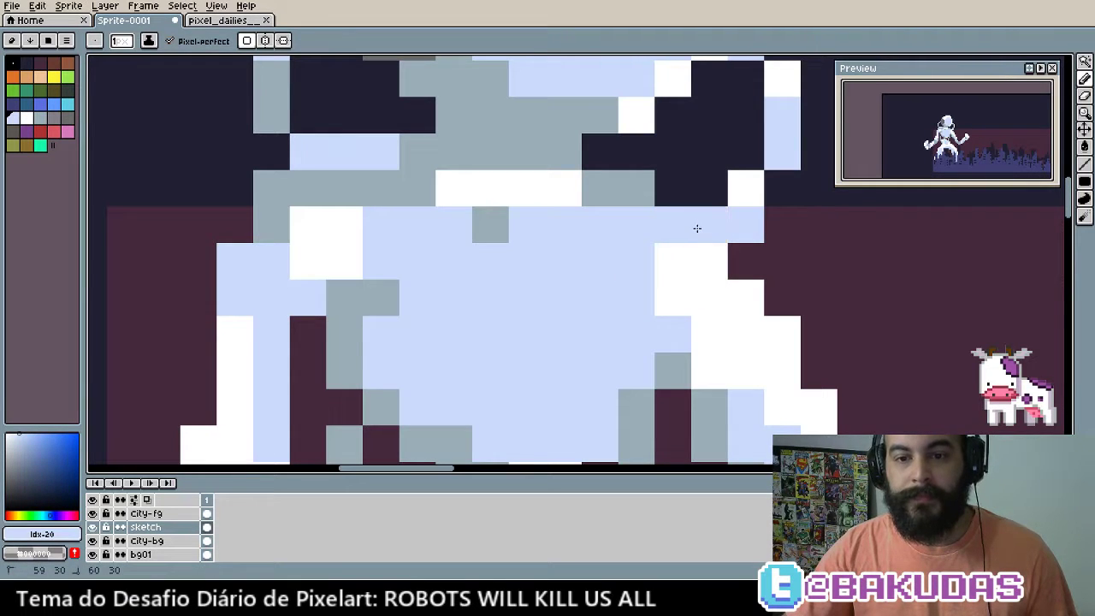
left_click(703, 319)
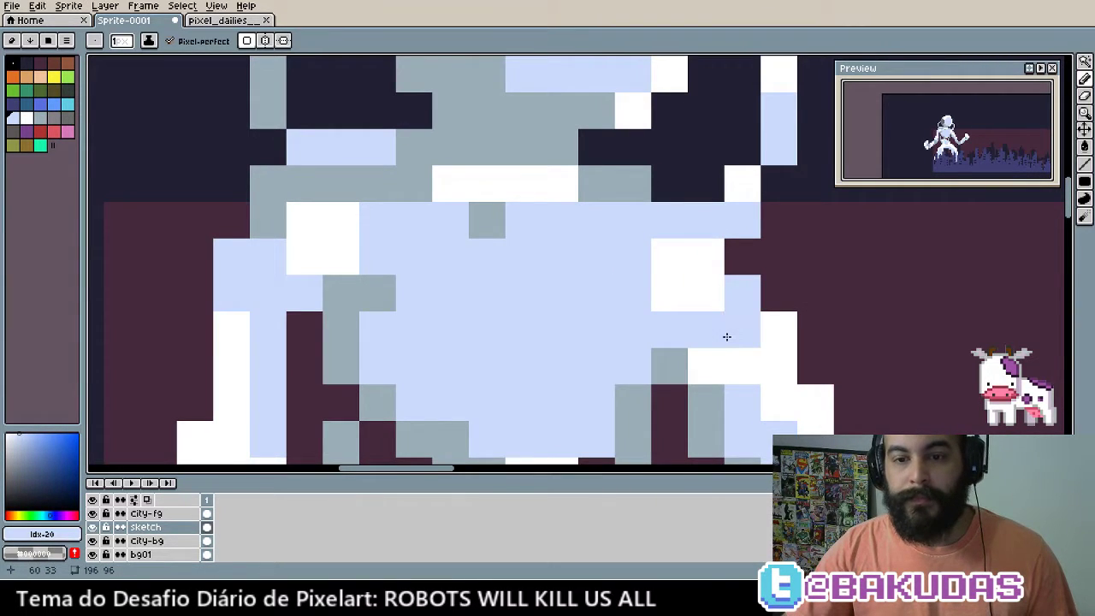
Add grey shadow pixels down the torso's right edge
scroll(732, 351, "down", 1)
left_click(697, 147, "alt")
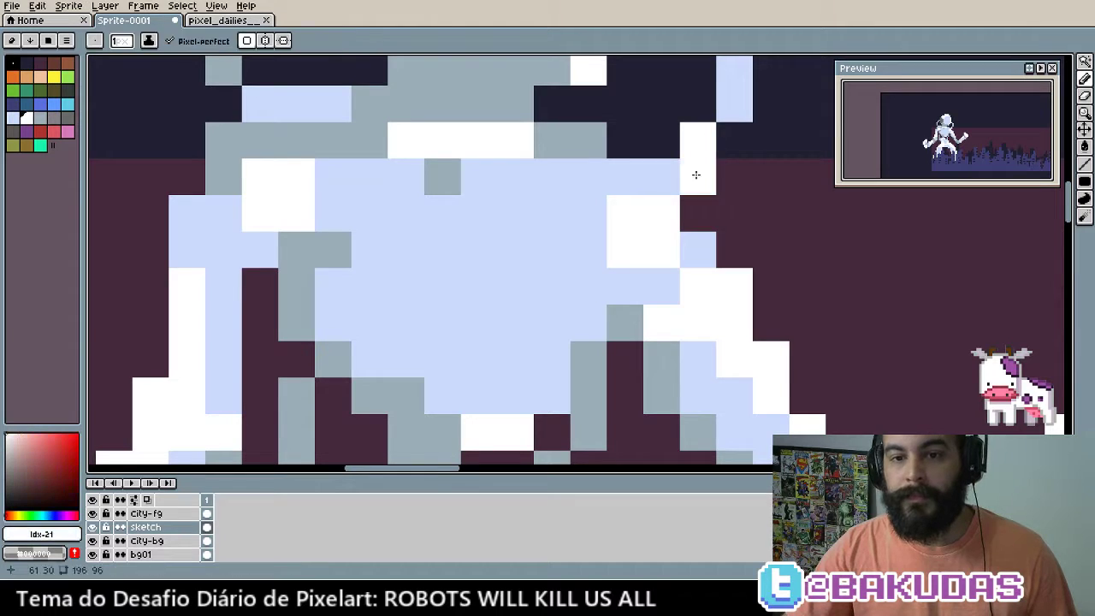
key("v")
scroll(685, 297, "down", 1)
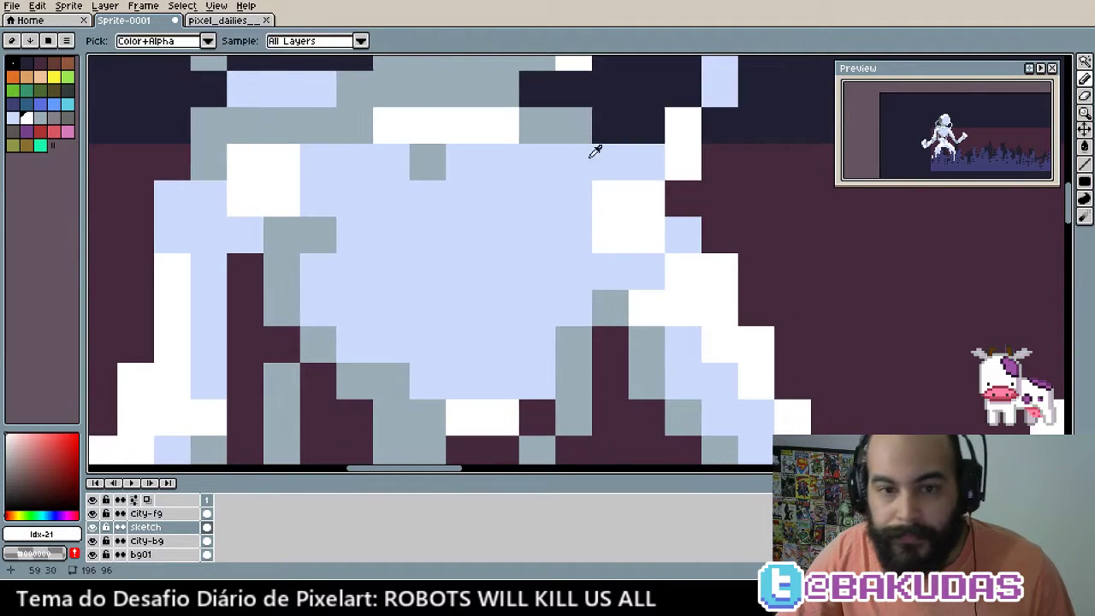
left_click(616, 220, "alt")
key("b")
left_click(658, 305)
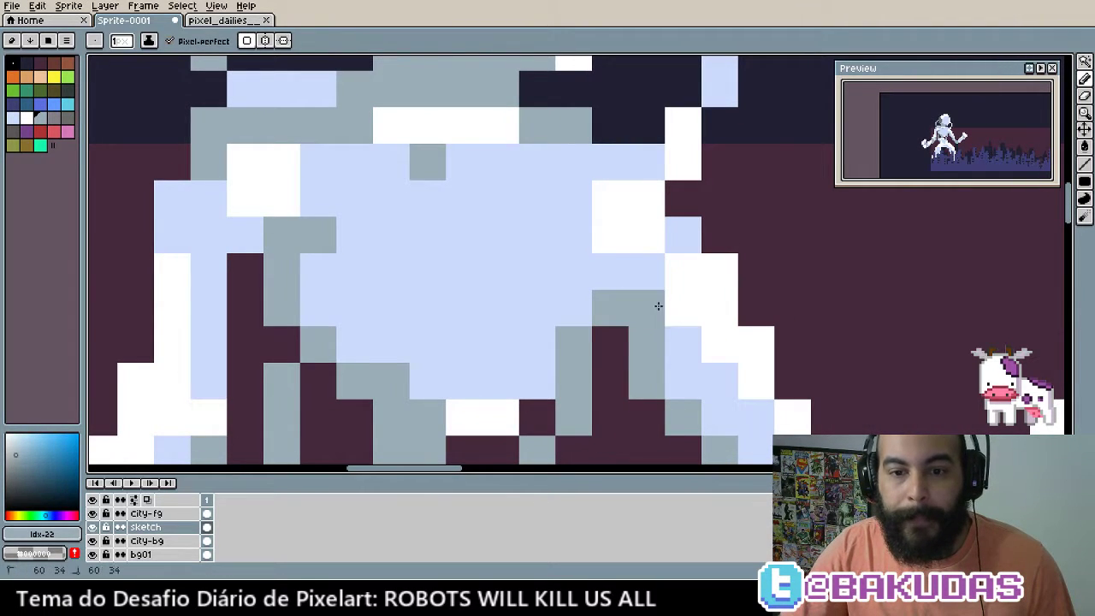
scroll(688, 256, "up", 1)
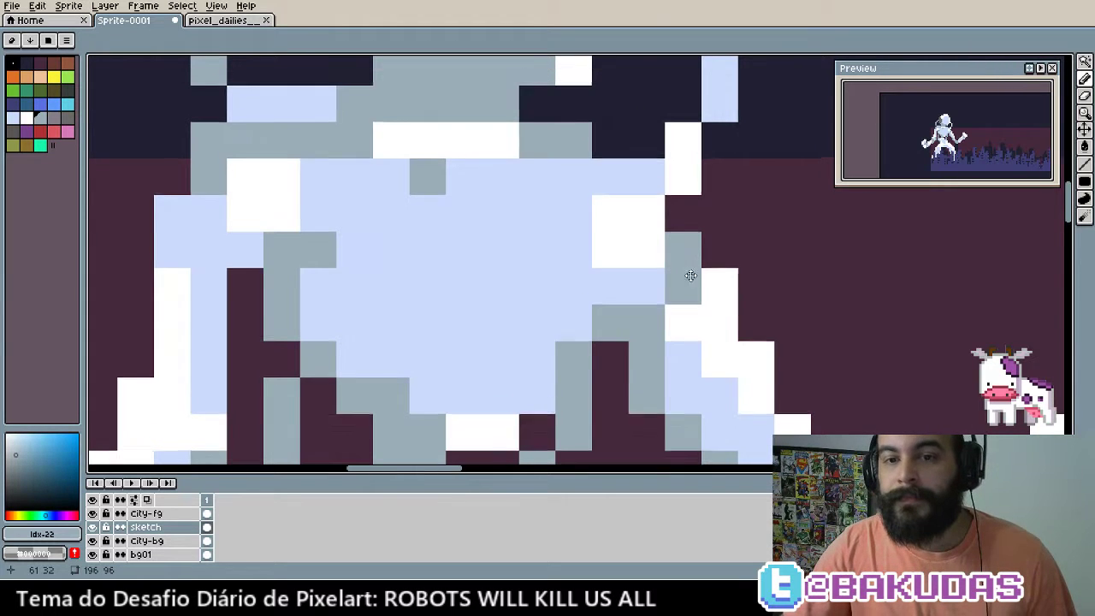
left_click(681, 268)
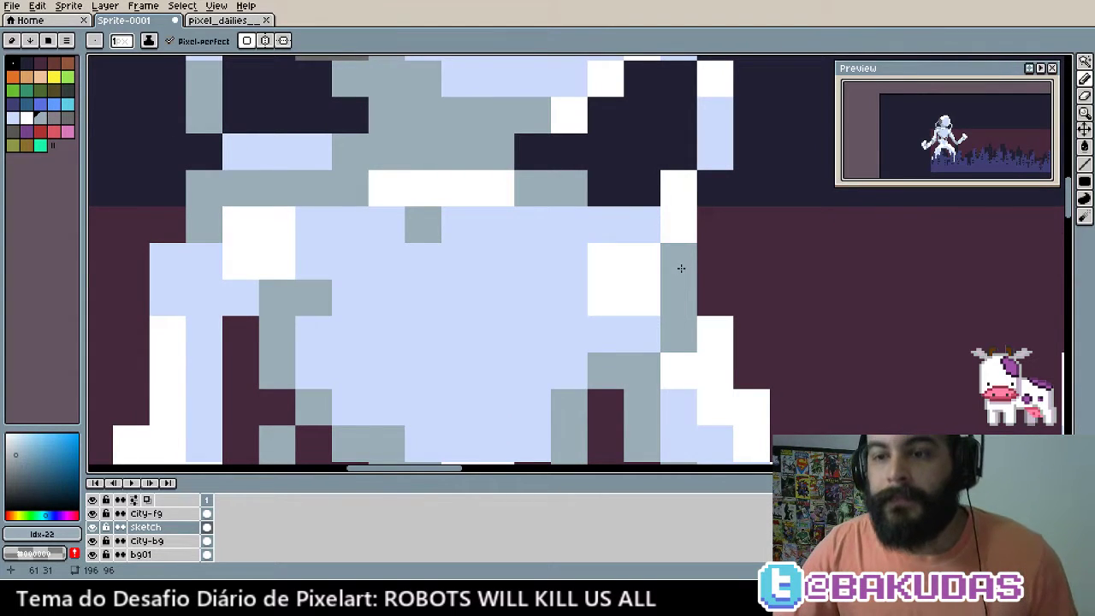
scroll(647, 327, "down", 2)
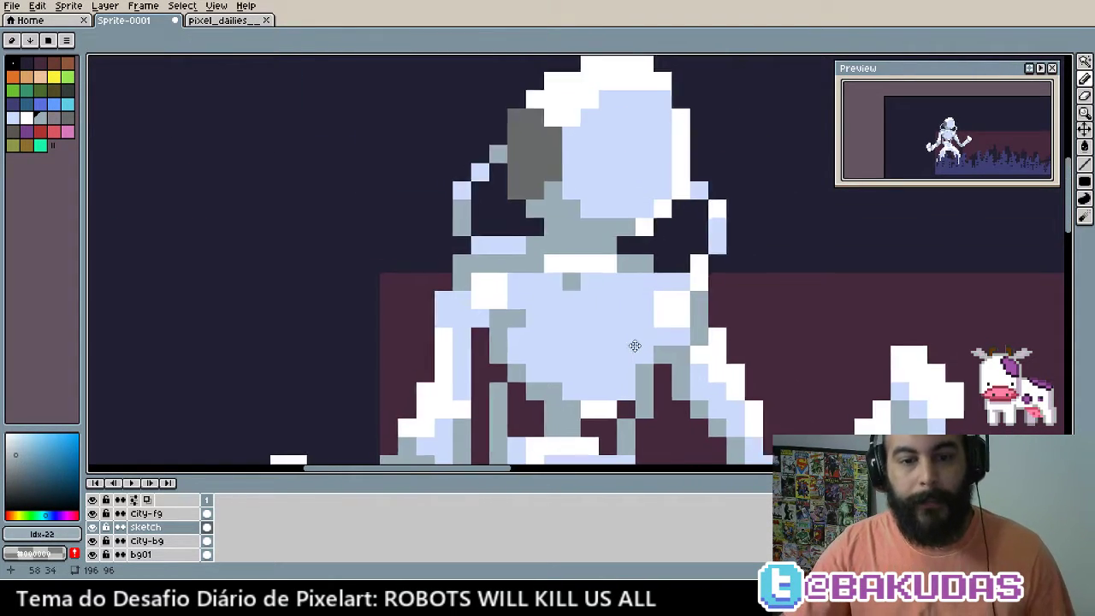
scroll(638, 347, "up", 1)
scroll(590, 322, "up", 1)
scroll(602, 333, "down", 1)
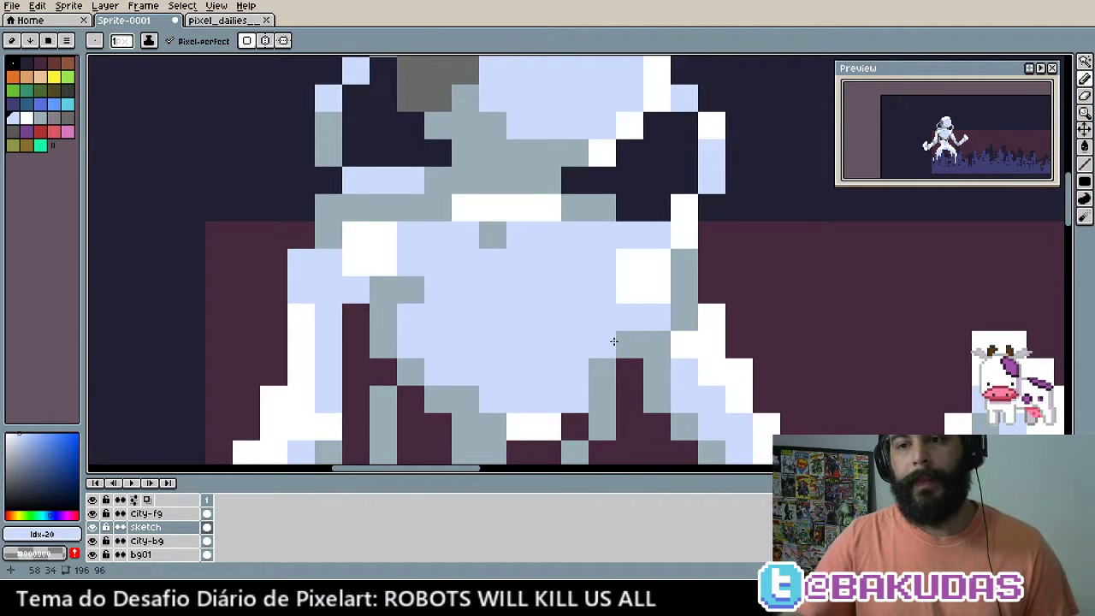
left_click(378, 288, "alt")
Draw a three-pixel grey column on one leg plus a grey pixel on the inner leg
scroll(548, 427, "down", 2)
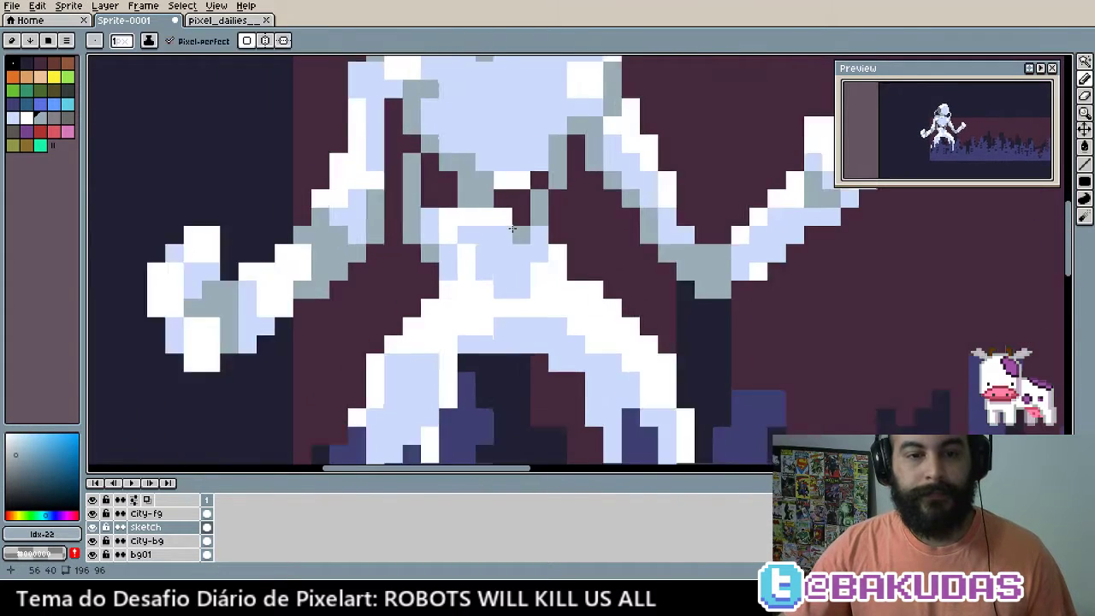
scroll(464, 304, "down", 1)
scroll(464, 303, "up", 1)
scroll(436, 210, "up", 1)
left_click_drag(447, 228, 449, 269)
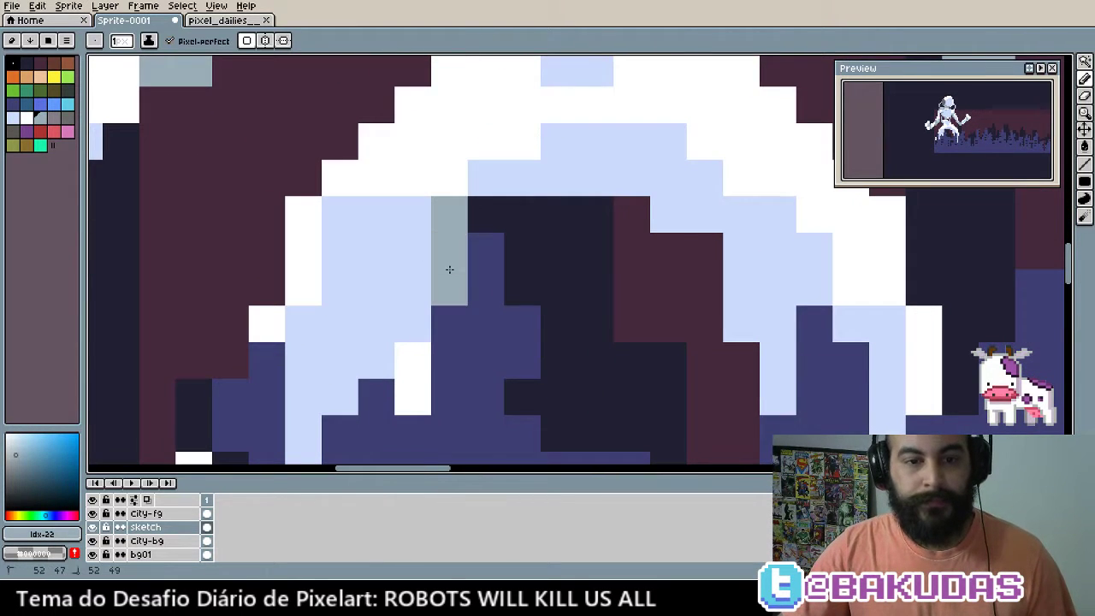
left_click(413, 397)
Shade the other leg with a grey column and two extra grey pixels below
scroll(594, 384, "down", 1)
scroll(610, 293, "up", 1)
left_click_drag(628, 267, 629, 340)
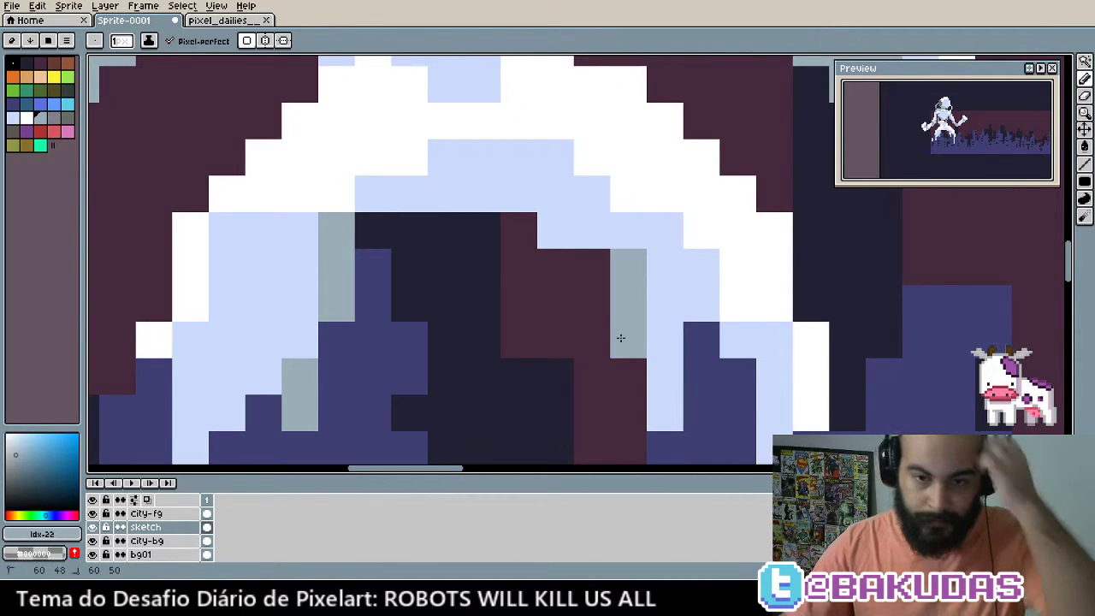
left_click(660, 377)
left_click(665, 412)
Shade the arch top between the legs with a grey row and fix a misplaced grey pixel
left_click_drag(542, 228, 584, 228)
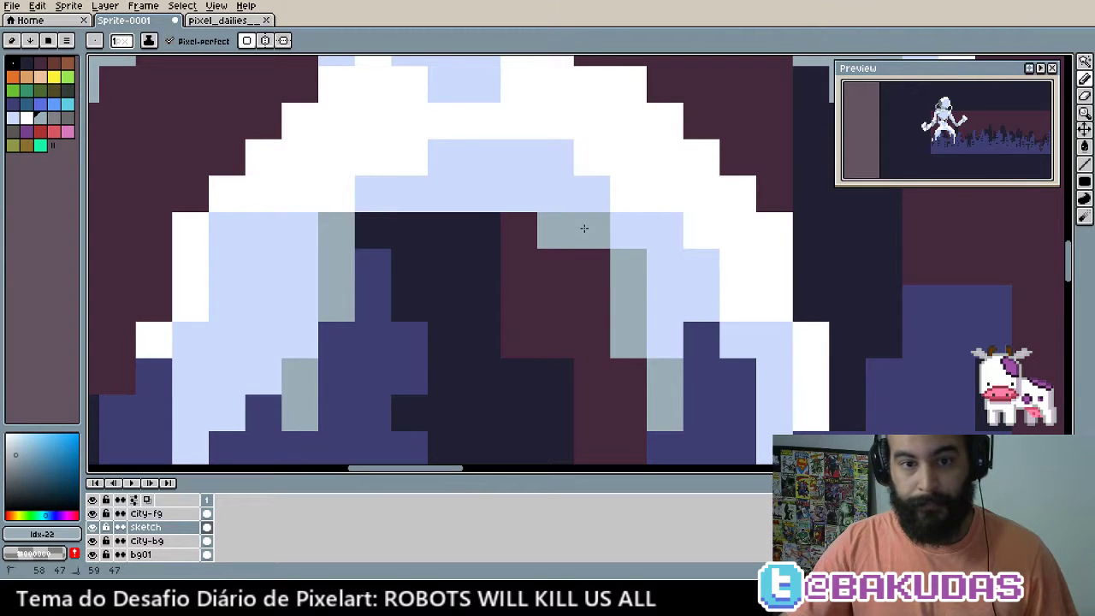
left_click_drag(484, 199, 377, 198)
left_click(517, 261)
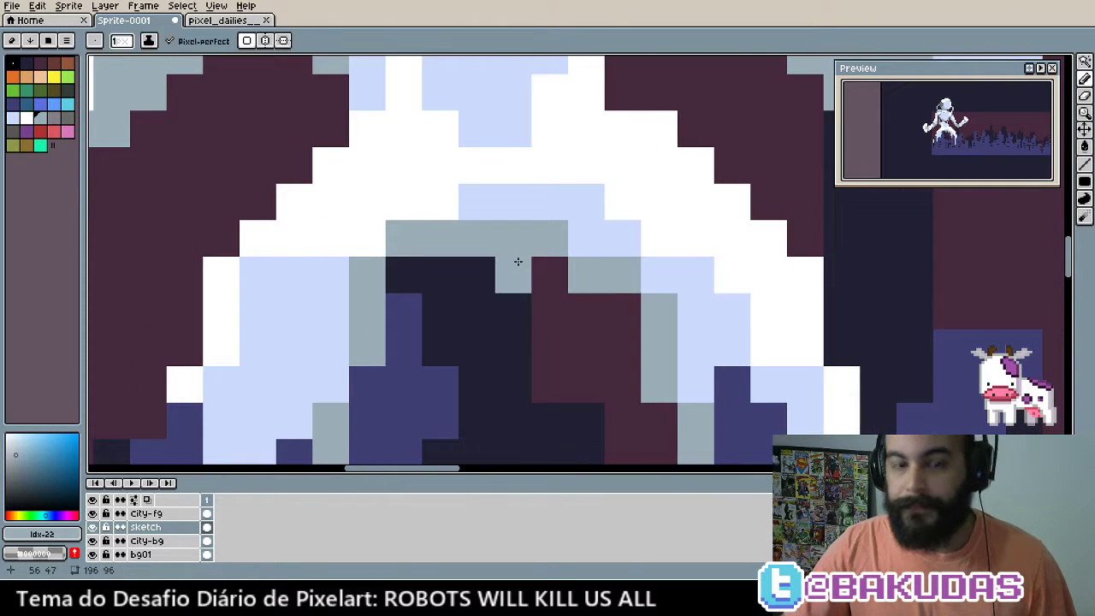
key("ctrl+z")
left_click(610, 254)
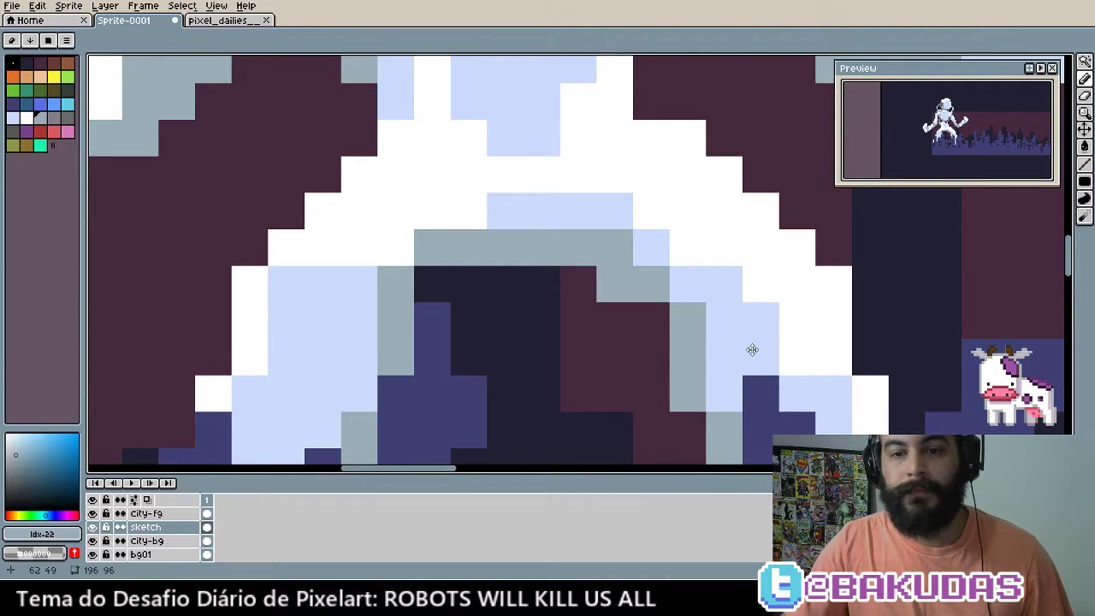
Add grey shading pixels and a short grey stroke along the robot's edge
left_click_drag(750, 349, 522, 228)
key("ctrl+z")
left_click(600, 280)
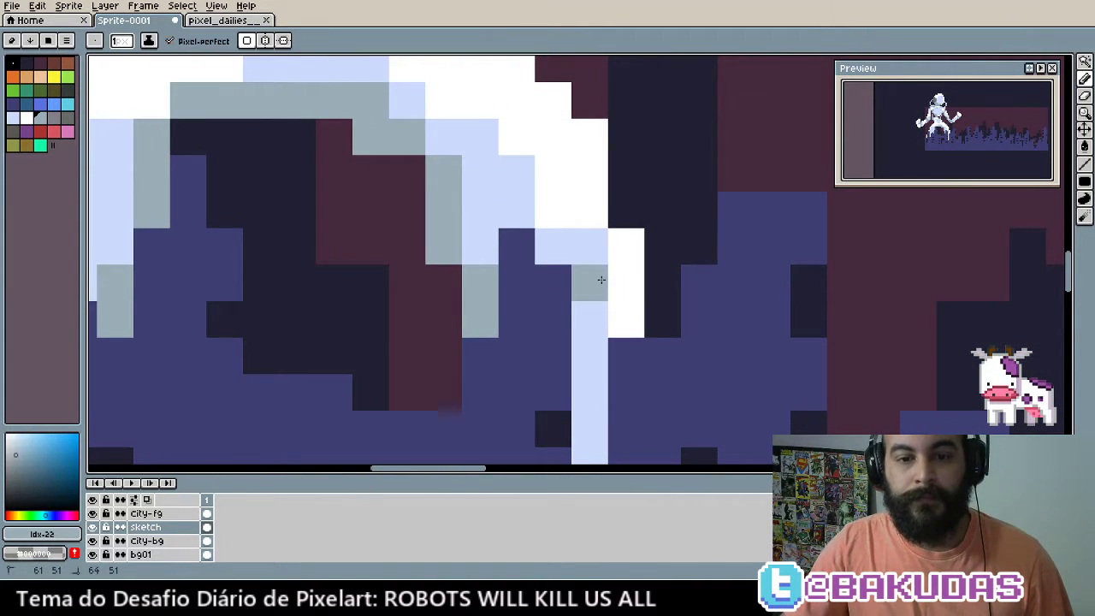
left_click(487, 253)
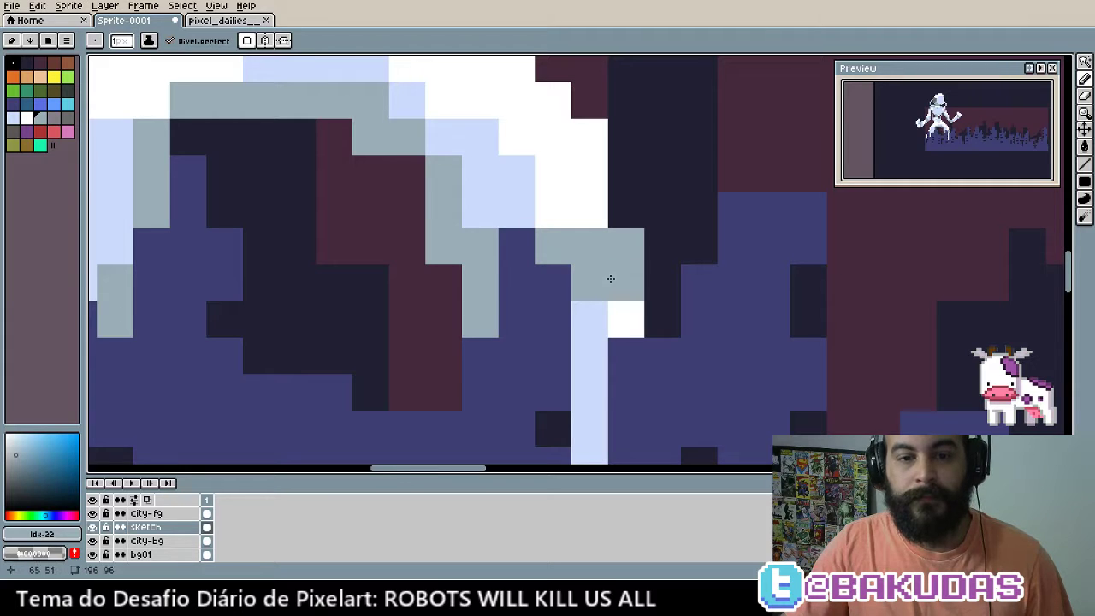
left_click(580, 301)
left_click(621, 286)
left_click_drag(592, 226, 628, 299)
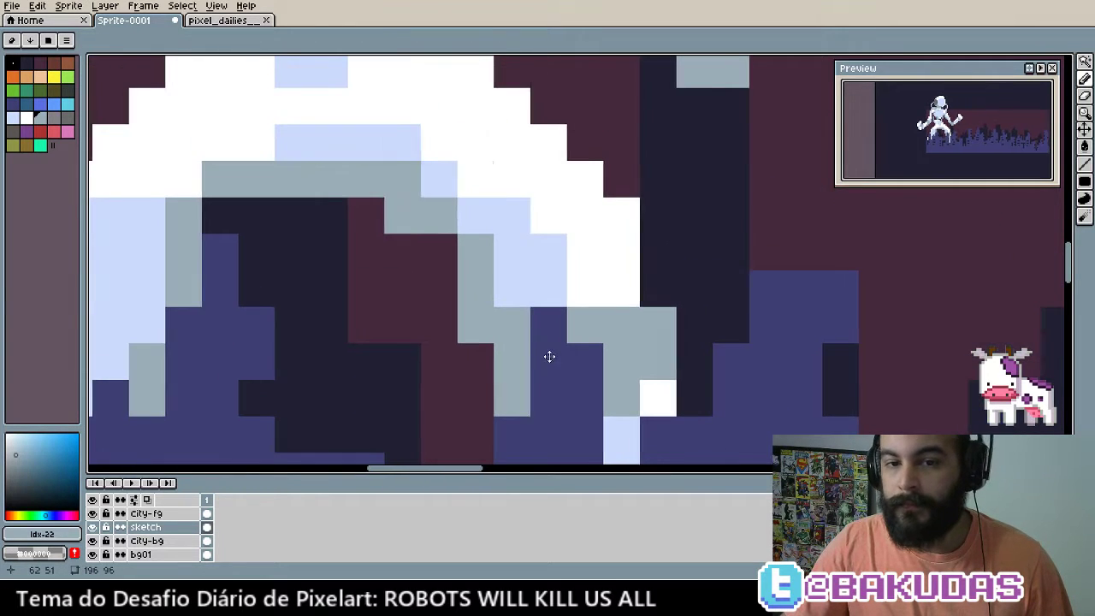
Recolour several white pixels on the upper chest light blue for shading
key("space")
left_click_drag(589, 329, 597, 346)
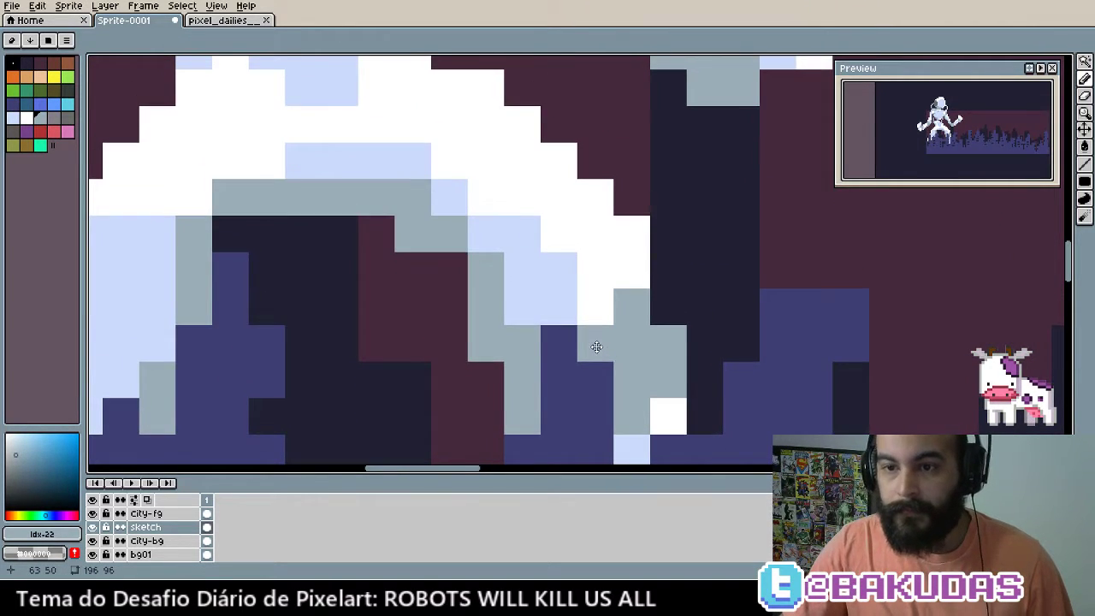
left_click(595, 306)
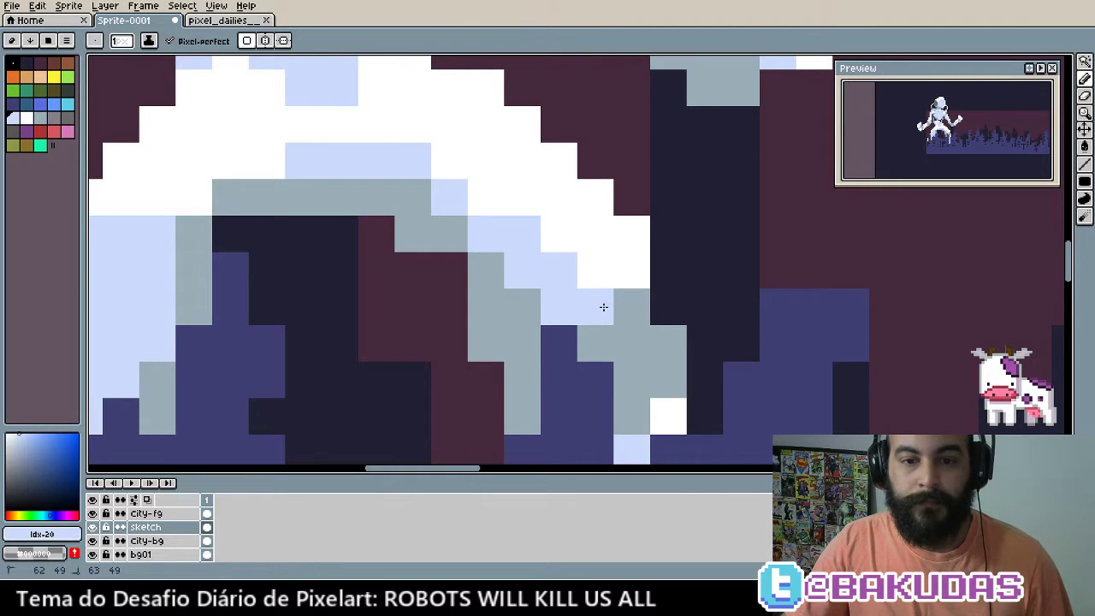
left_click_drag(602, 306, 650, 352)
left_click(534, 258)
left_click_drag(535, 258, 694, 305)
left_click_drag(386, 333, 435, 325)
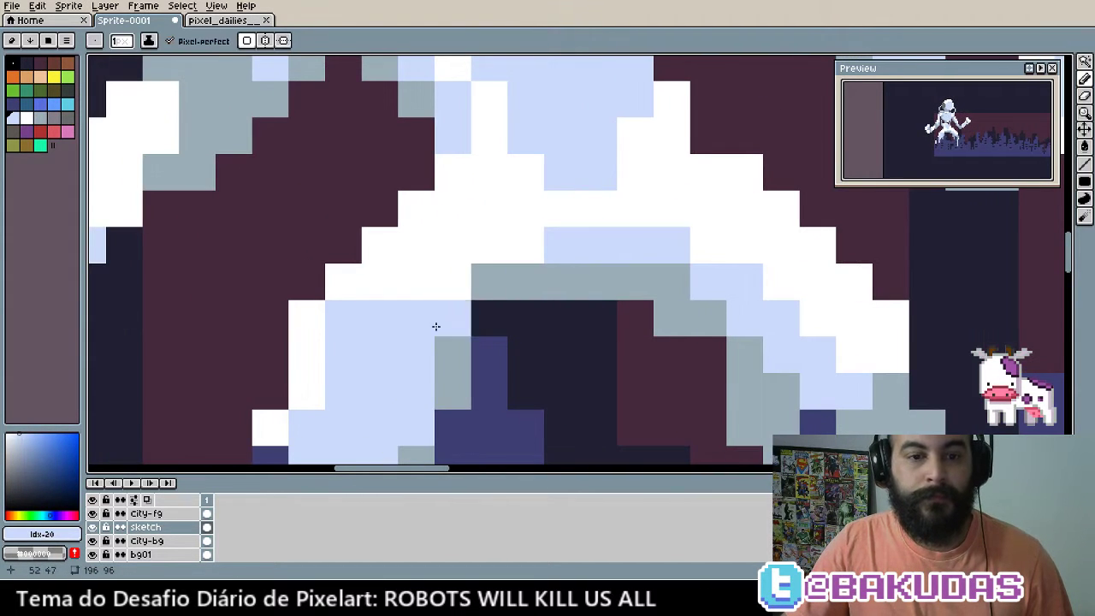
left_click(447, 288)
Recolour a couple of pixels grey and one more white pixel light blue on the robot
left_click_drag(520, 263, 523, 317)
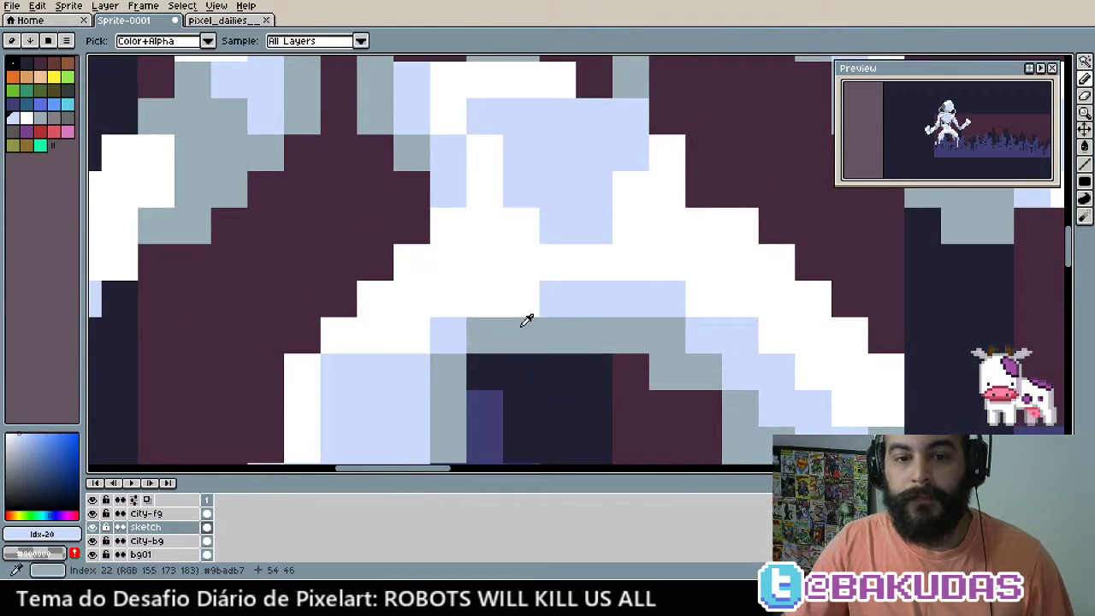
left_click(522, 317, "alt")
left_click_drag(489, 247, 491, 298)
left_click(455, 281)
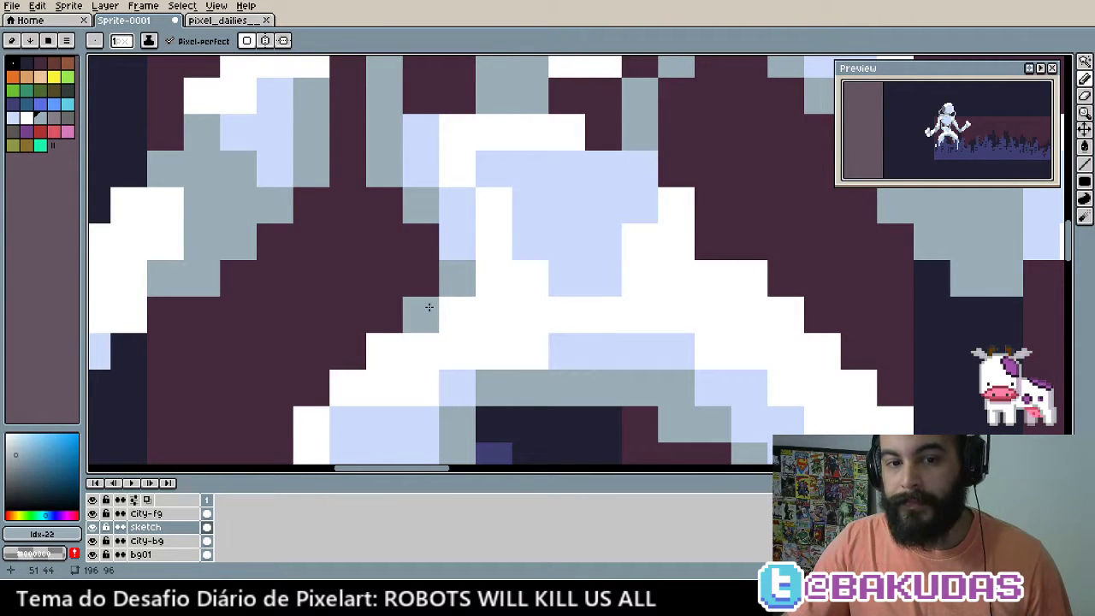
mouse_move(429, 306)
left_mouse_down()
mouse_move(514, 234)
mouse_move(517, 247)
left_mouse_up()
left_click(514, 234)
left_click(564, 272, "alt")
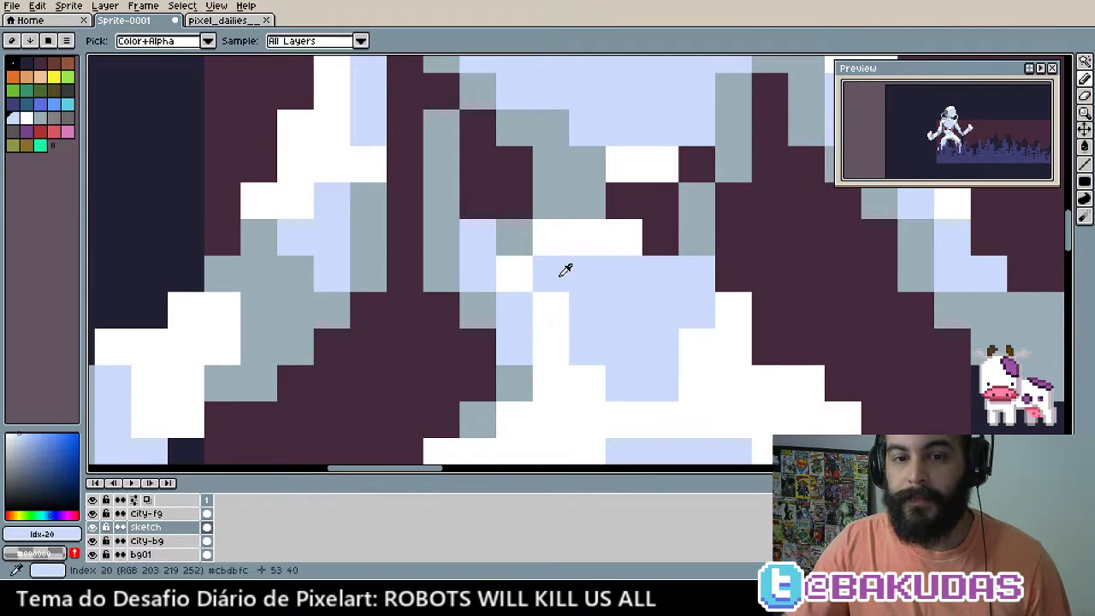
left_click(551, 233)
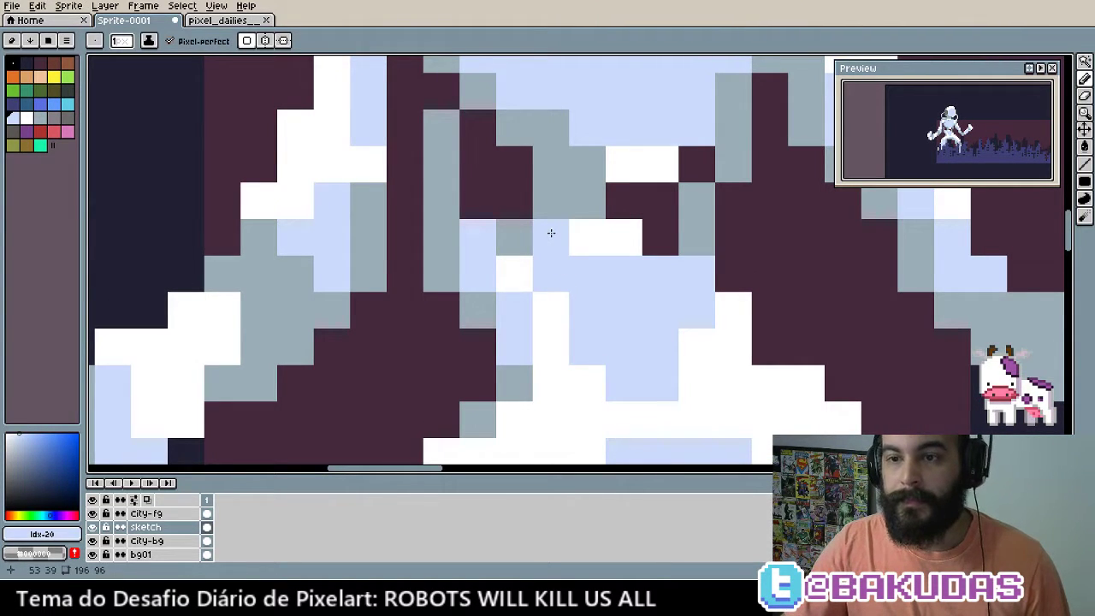
Draw two rows of grey pixels across the robot's chest
scroll(565, 257, "right", 2)
scroll(572, 264, "down", 2)
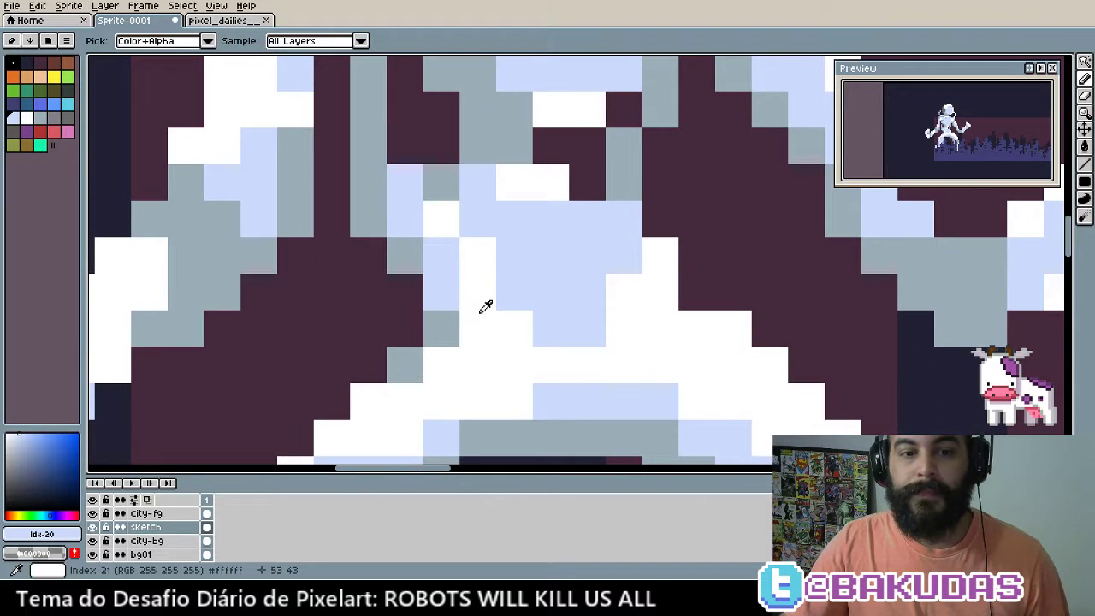
left_click(517, 351, "alt")
left_click_drag(517, 352, 636, 359)
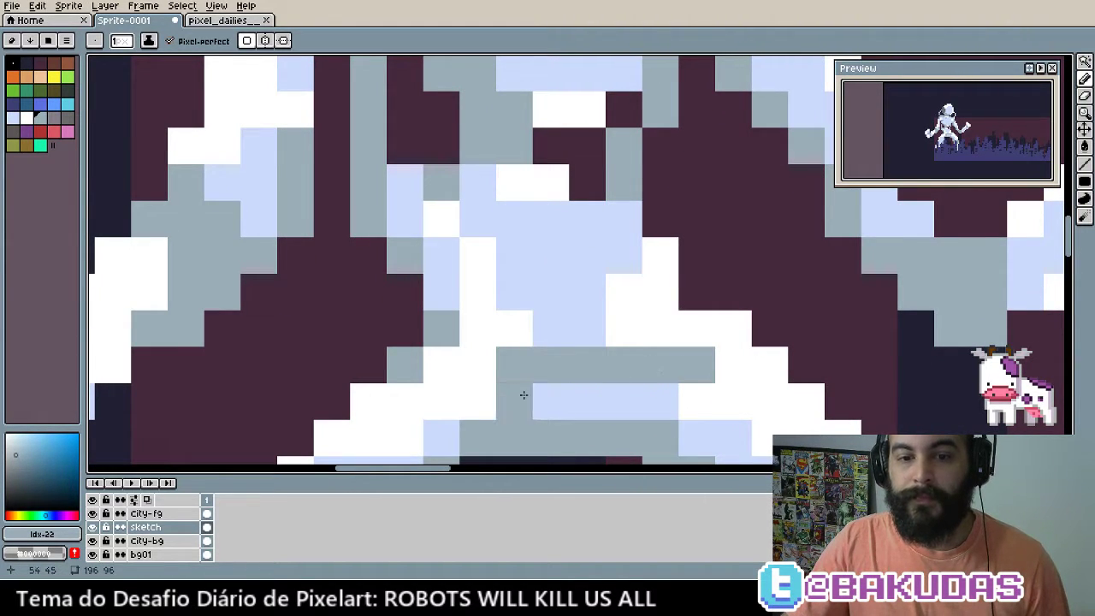
left_click_drag(484, 391, 620, 399)
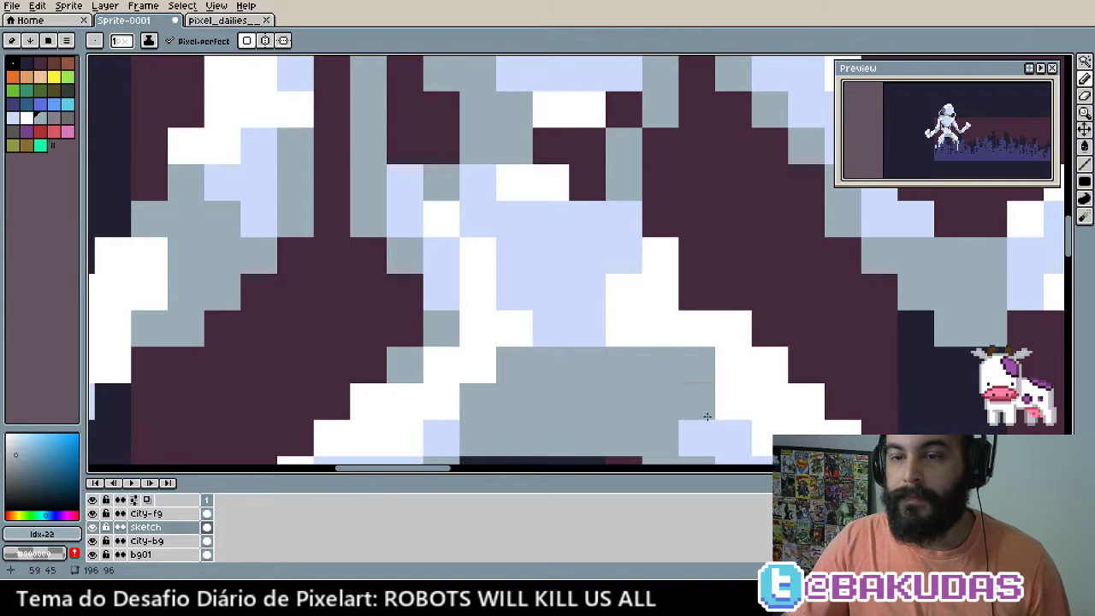
Paint a light-blue stroke across the chest, recolouring grey and white blocks
scroll(710, 368, "down", 2)
scroll(710, 368, "right", 1)
left_click(535, 285, "alt")
left_click(473, 314)
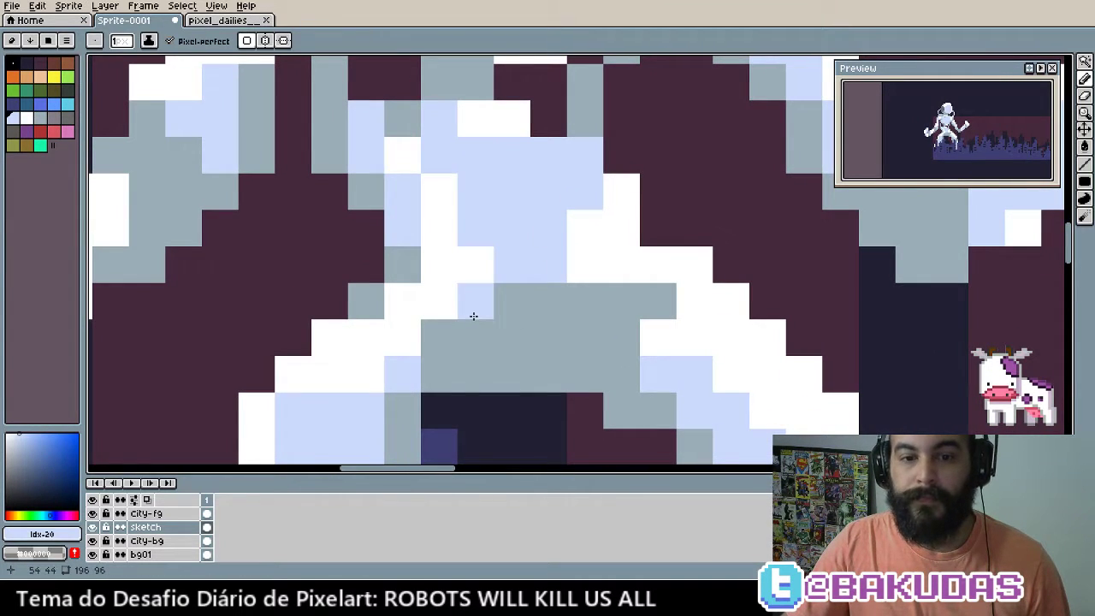
mouse_move(473, 315)
left_mouse_down()
mouse_move(648, 315)
mouse_move(583, 341)
left_mouse_up()
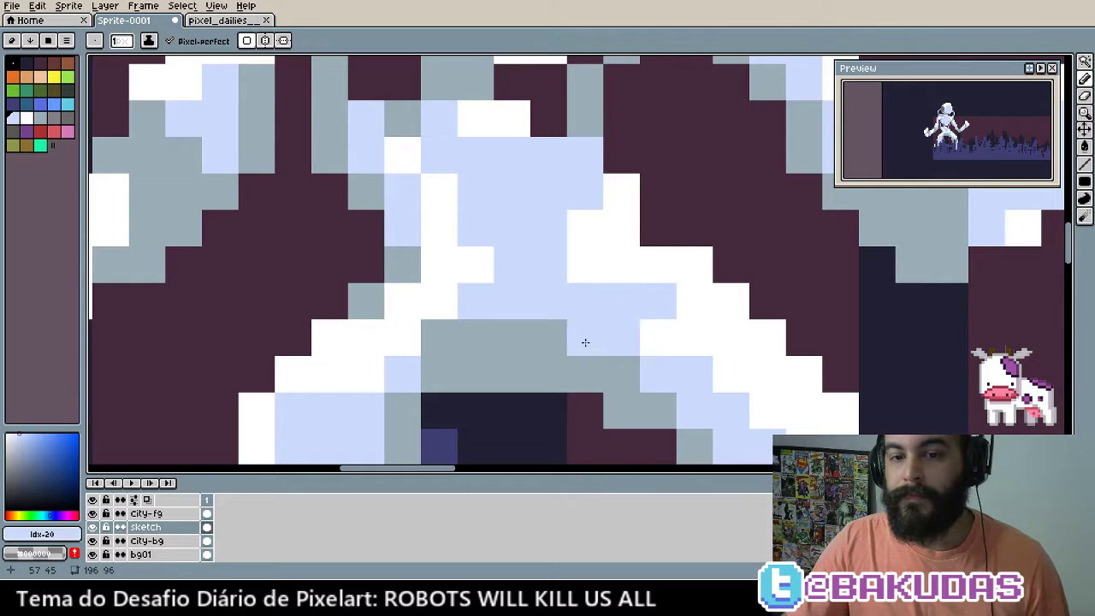
left_click(557, 333)
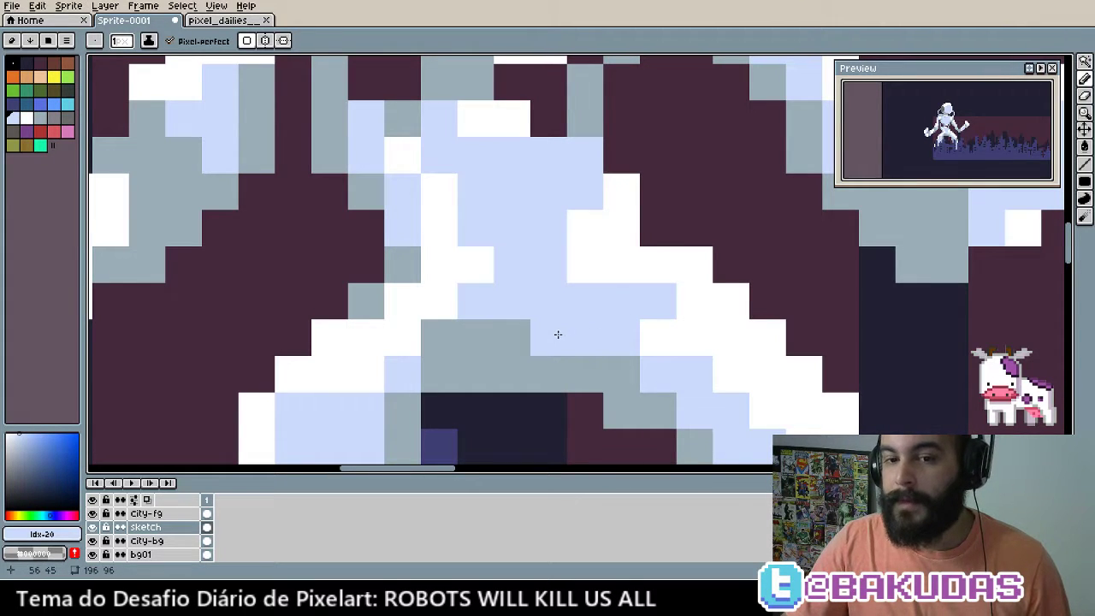
left_click(712, 374)
Undo the stray light-blue strokes and paint a light-blue row under the grey row
key("ctrl+z")
key("ctrl+z")
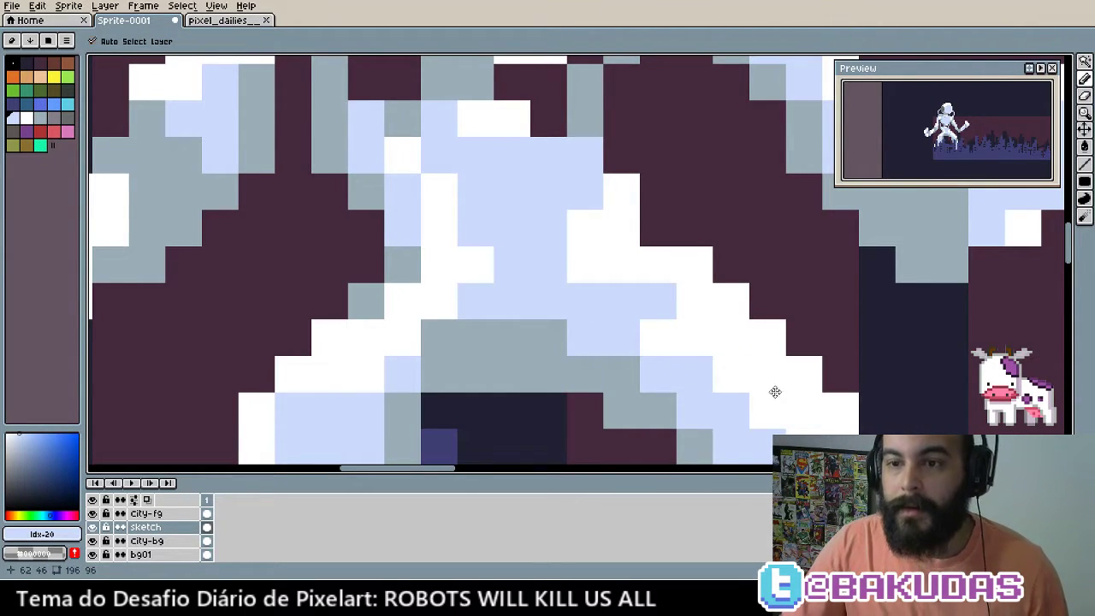
key("ctrl+z")
key("ctrl+z")
key("ctrl+z")
key("ctrl+z")
left_click(776, 394)
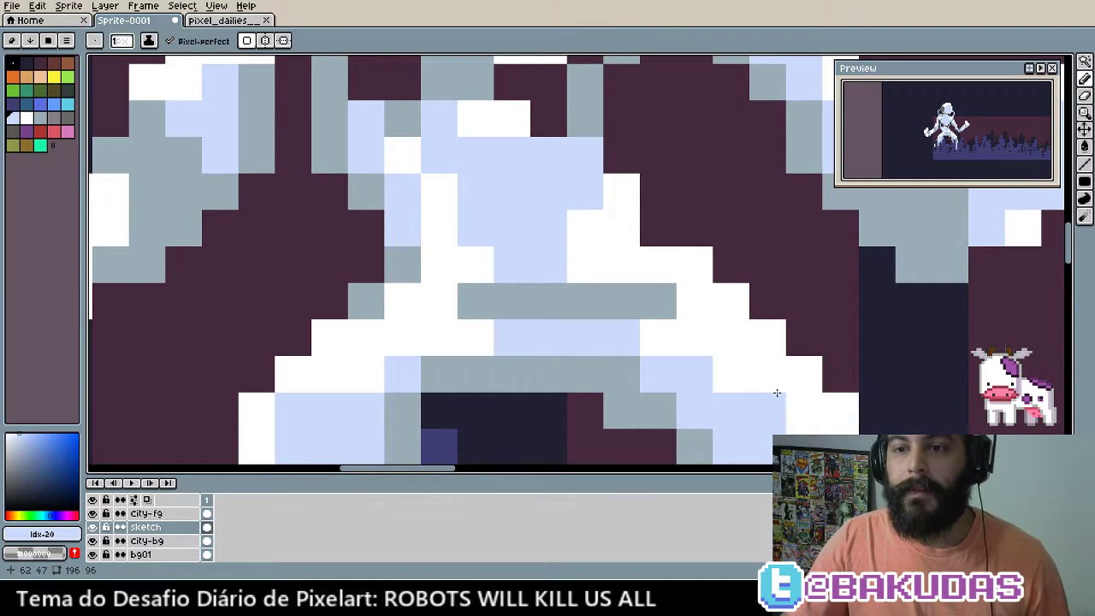
key("ctrl+z")
key("ctrl+z")
left_click(476, 346)
left_click_drag(475, 346, 564, 340)
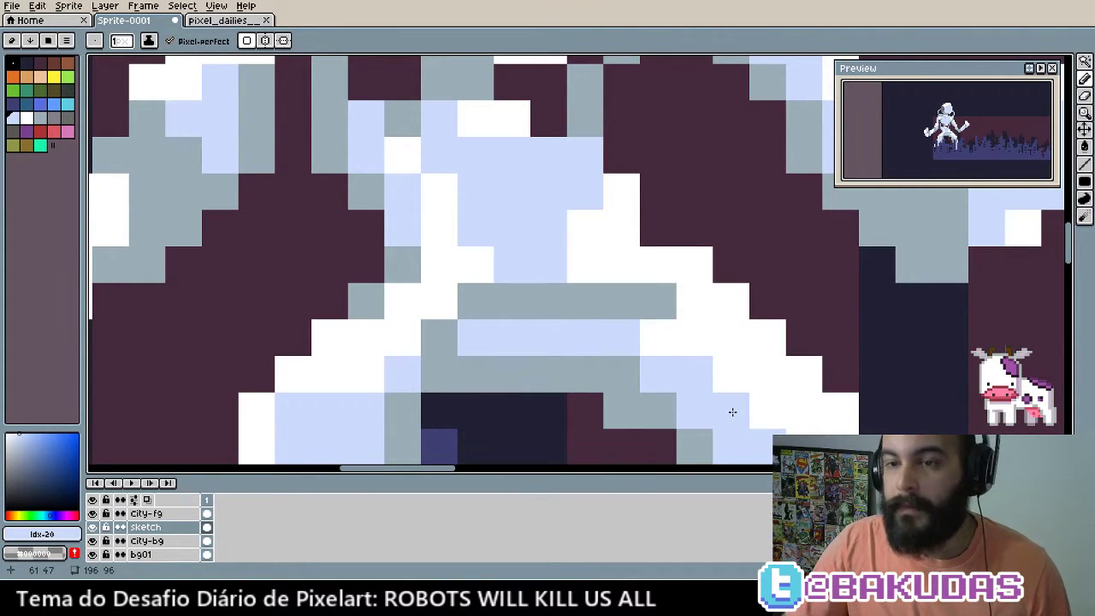
Touch up single cells: one white, one grey to light blue, one light blue back to grey
left_click(586, 240, "alt")
left_click(580, 296)
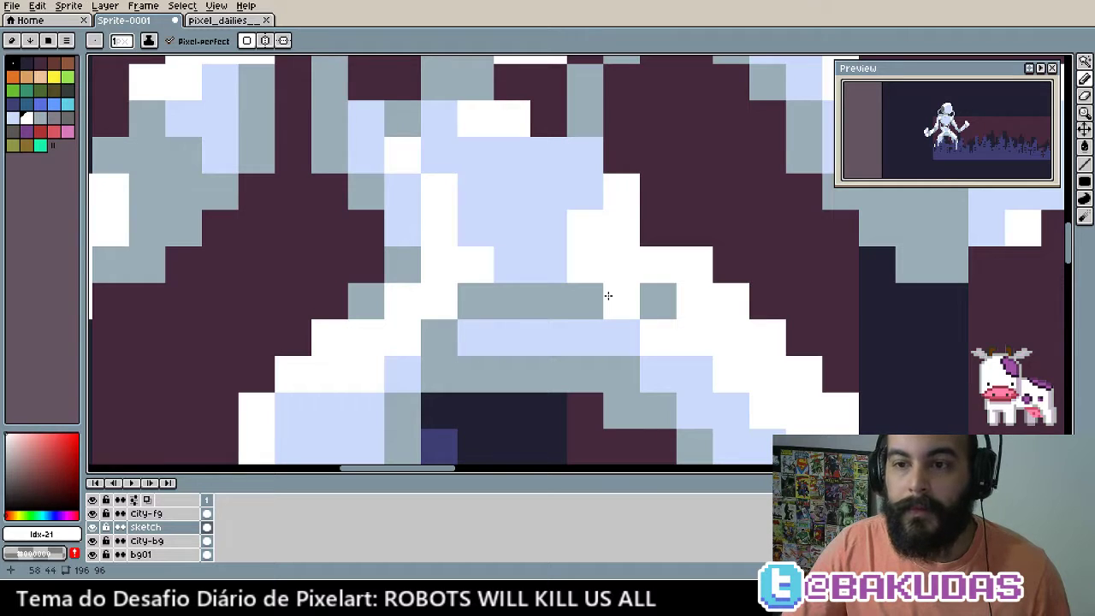
left_click(609, 299, "alt")
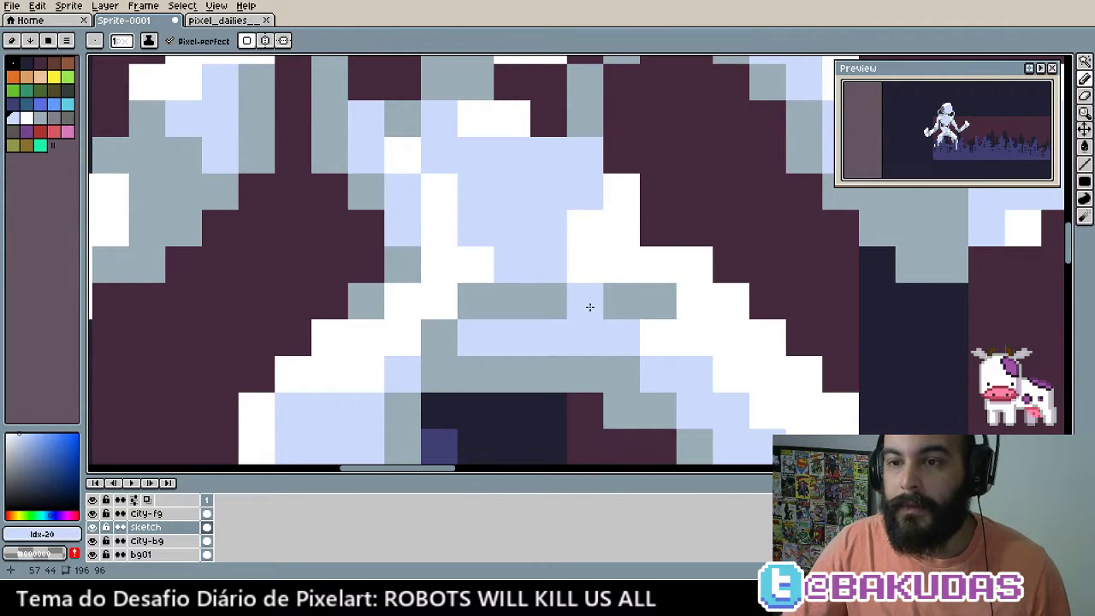
left_click_drag(609, 305, 595, 305)
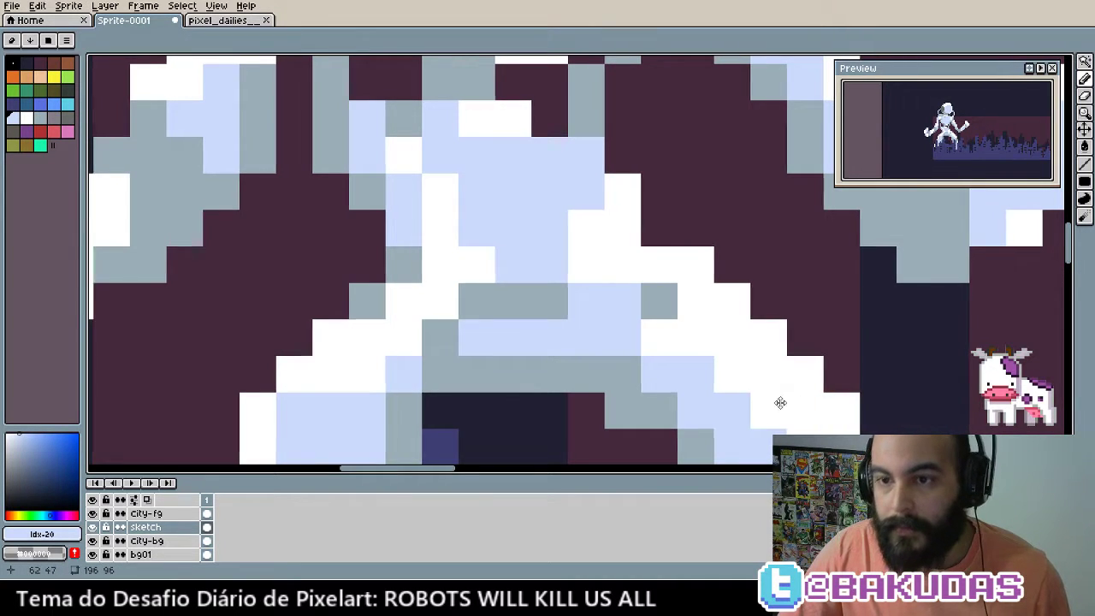
left_click_drag(752, 395, 810, 391)
left_click(508, 367, "alt")
left_click(536, 332)
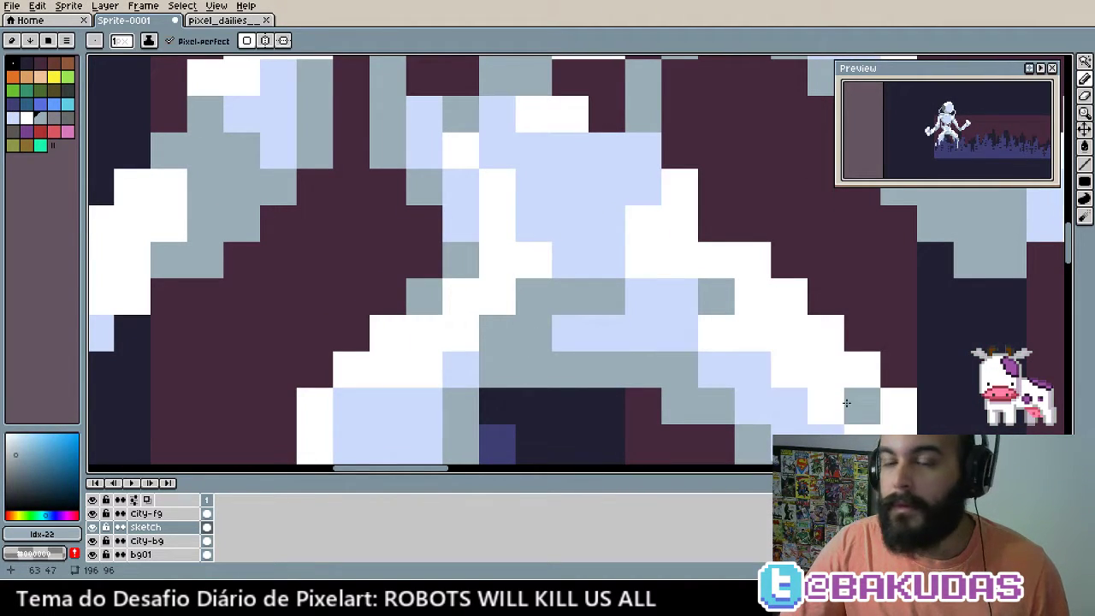
Centre the view on the chest, pick the Filled Ellipse tool and orange as the colour
scroll(757, 384, "down", 1)
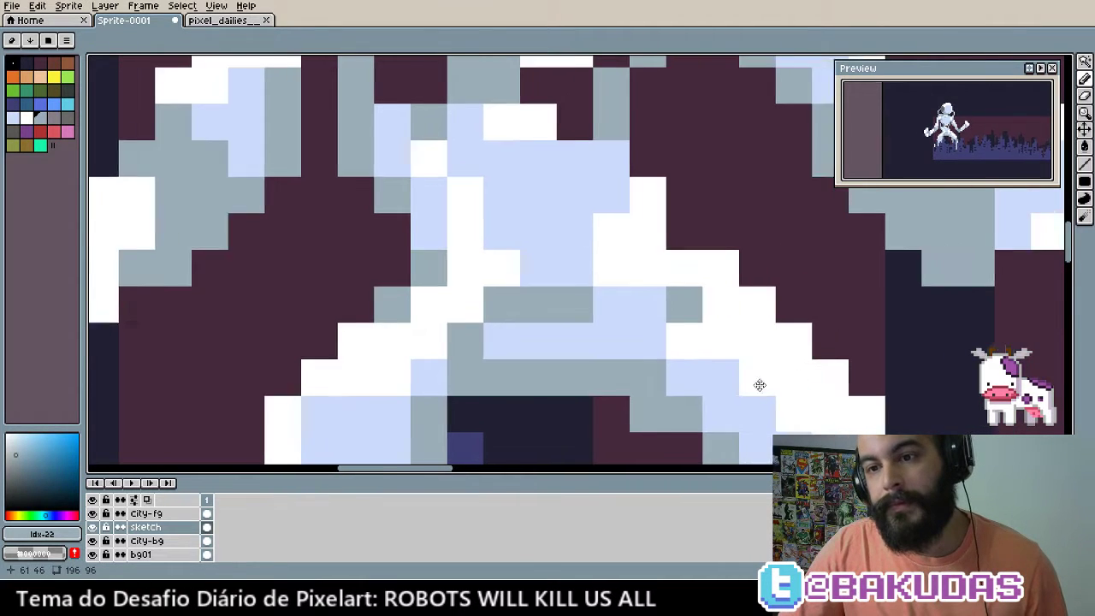
left_click_drag(758, 384, 726, 379)
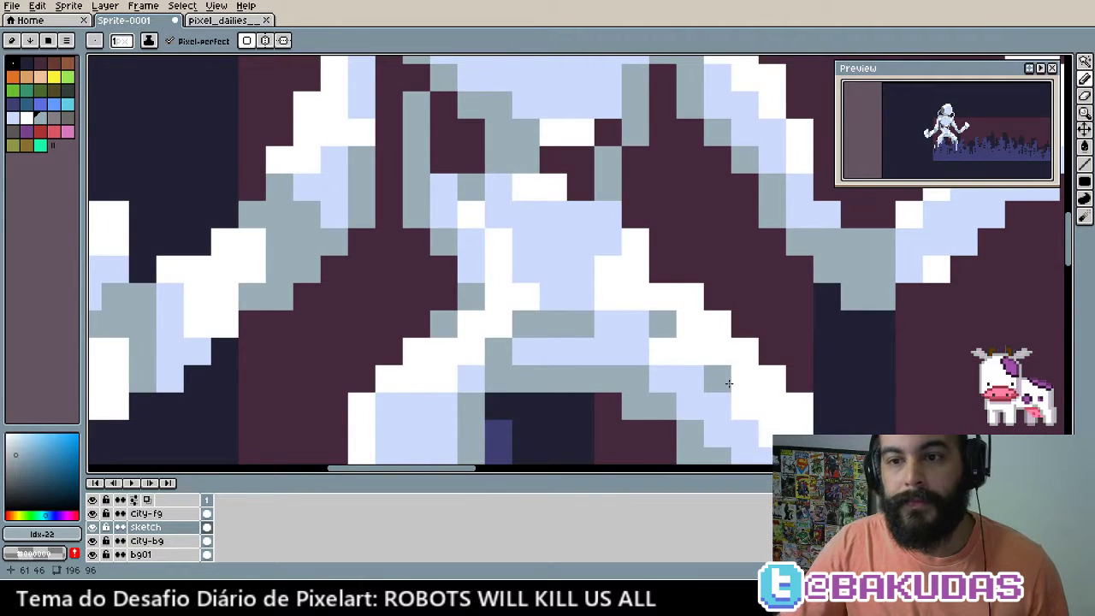
scroll(643, 337, "down", 1)
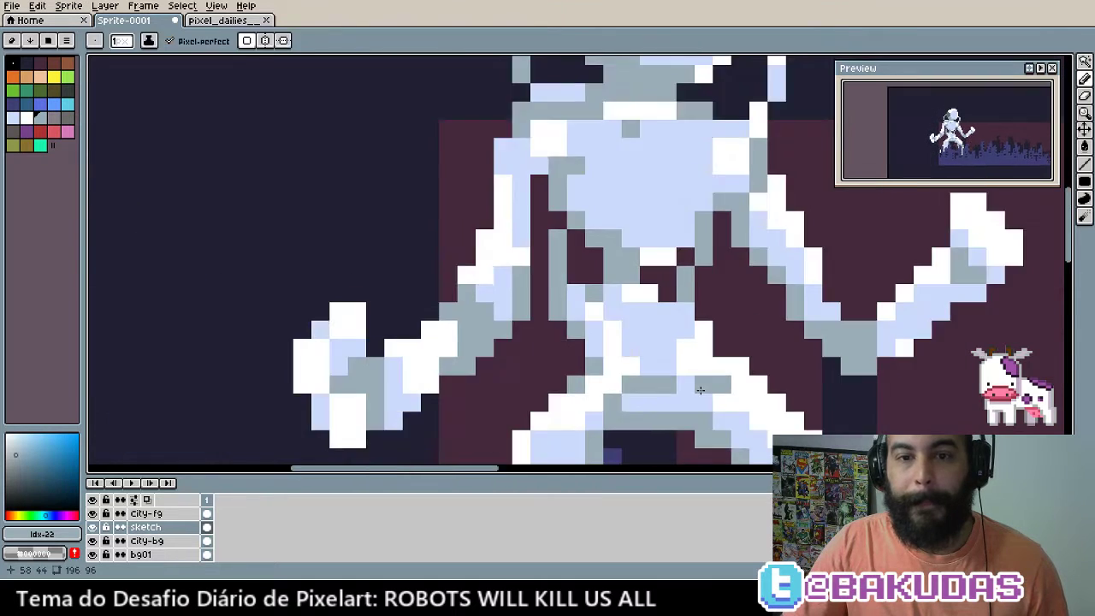
scroll(637, 325, "down", 1)
scroll(623, 278, "up", 2)
left_click_drag(623, 278, 566, 291)
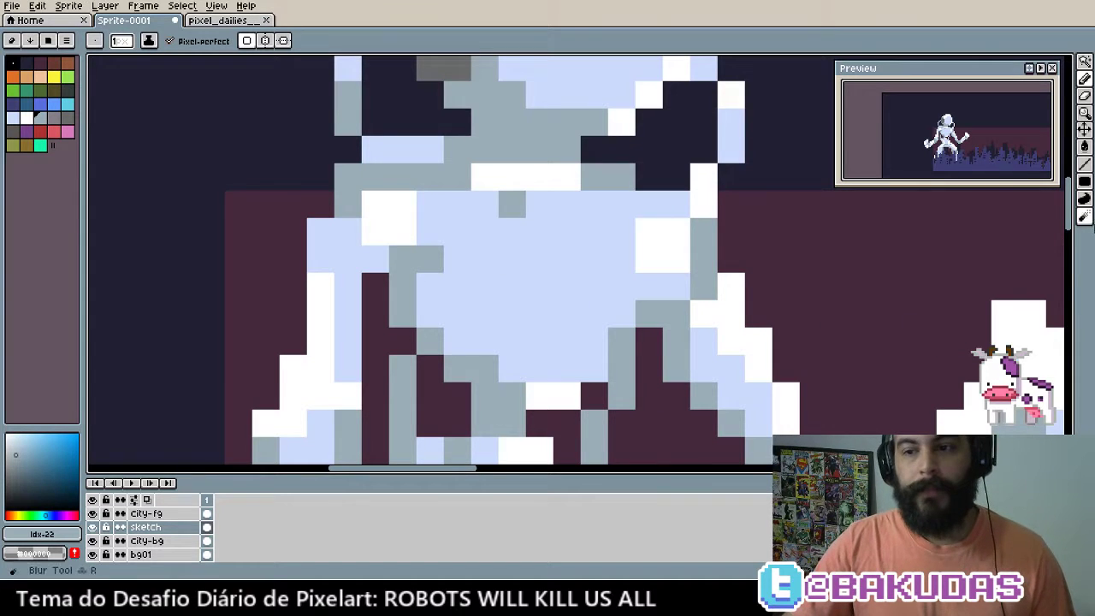
left_click(1084, 184)
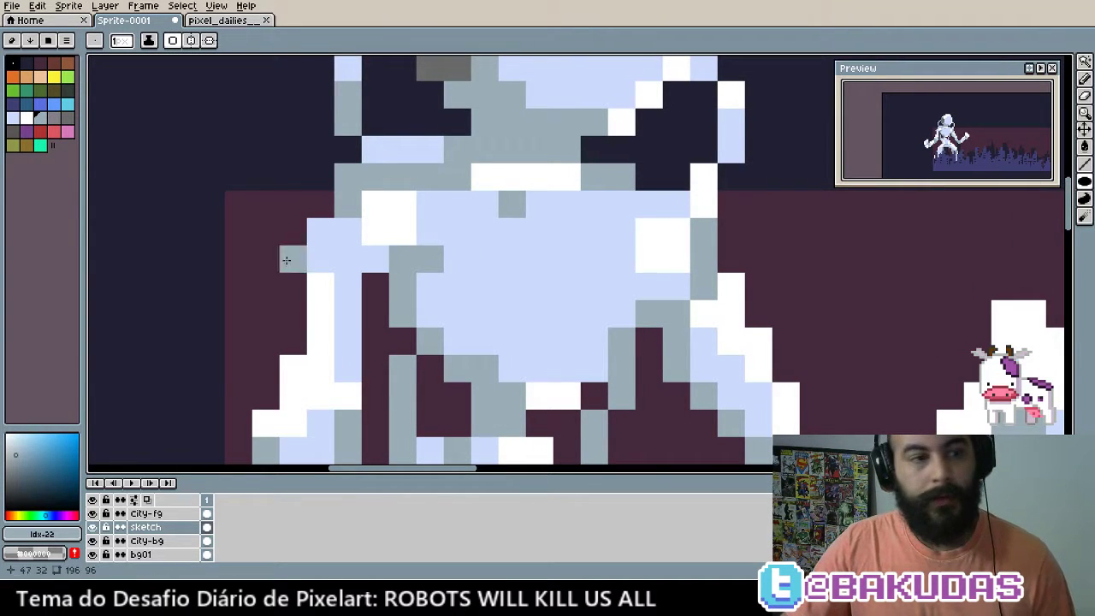
left_click(650, 323, "alt")
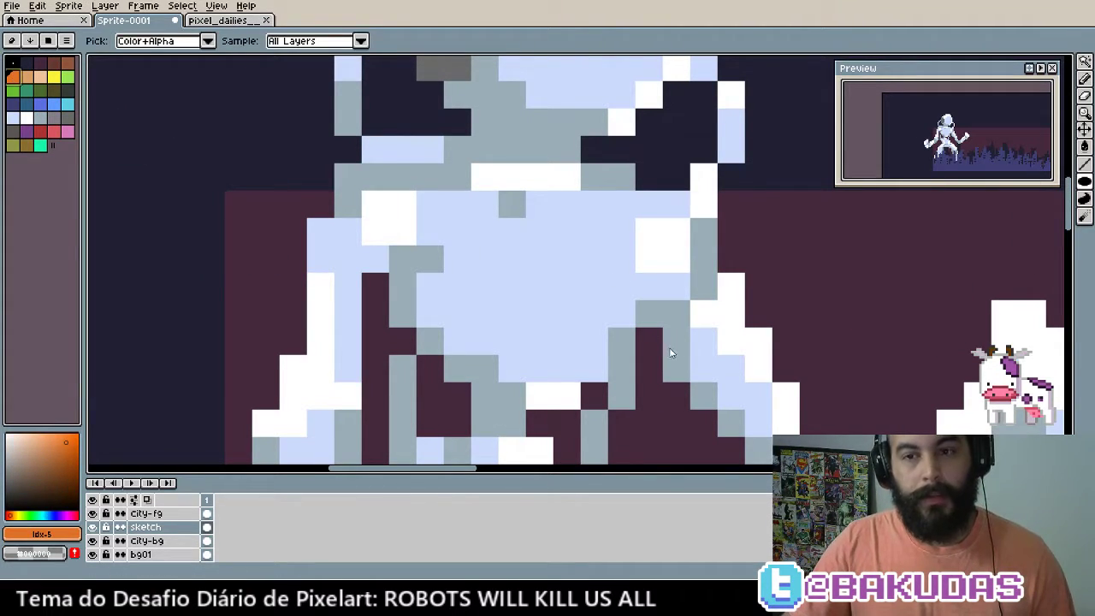
Draw an orange filled ellipse for the chest core and fill its inner ellipse yellow
left_click_drag(484, 232, 640, 384)
scroll(591, 337, "up", 1)
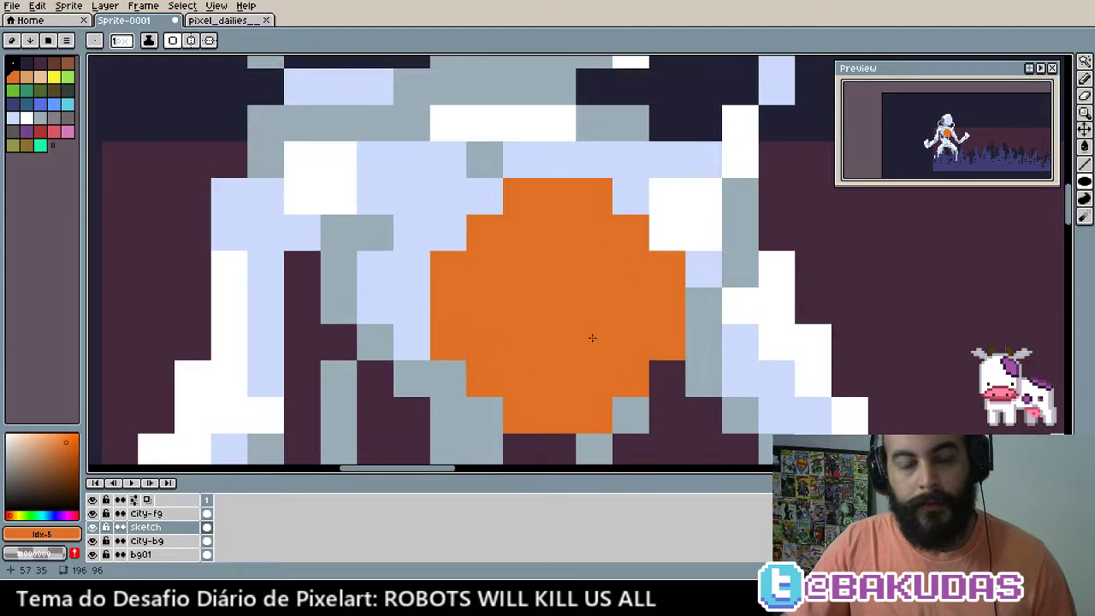
left_click(53, 76)
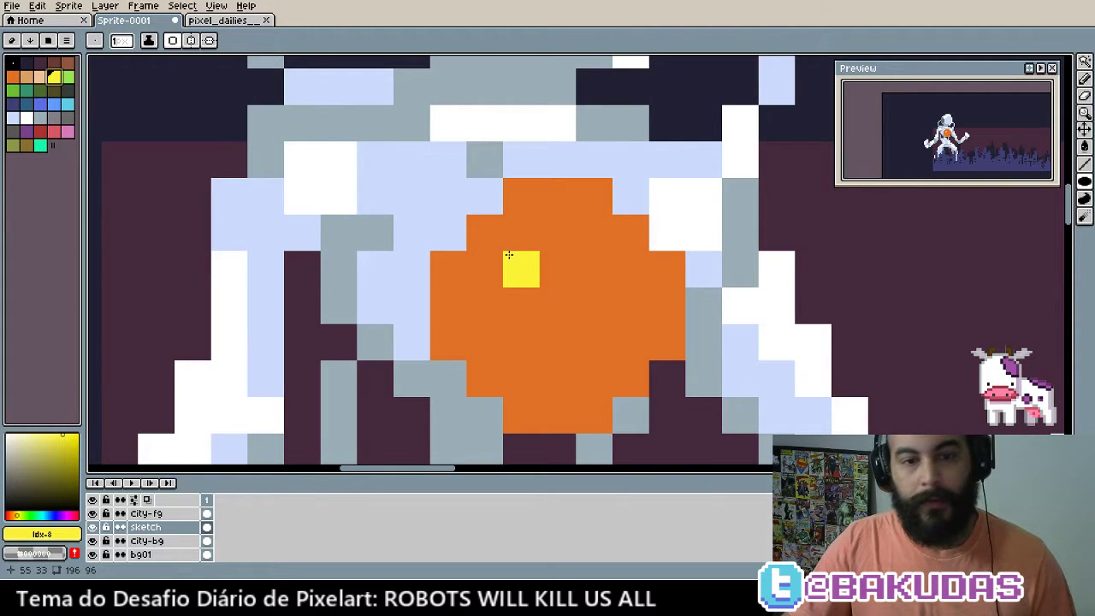
mouse_move(484, 232)
left_mouse_down()
mouse_move(537, 301)
mouse_move(635, 385)
mouse_move(667, 342)
left_mouse_up()
key("ctrl+z")
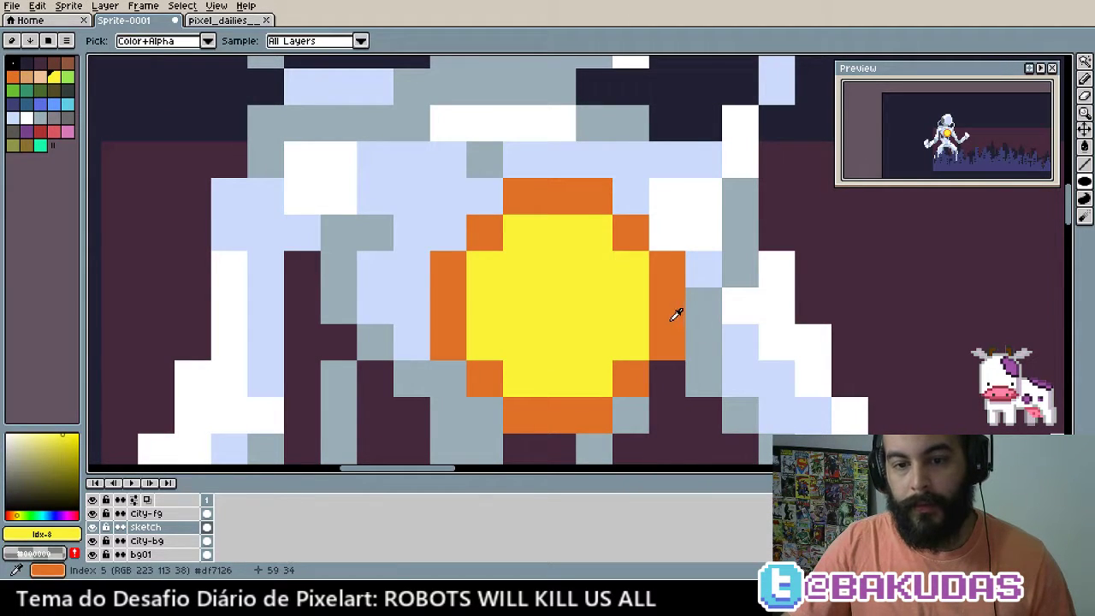
Paint orange over the core's lower half, leaving two yellow dots inside it
left_click(676, 317, "alt")
mouse_move(628, 376)
left_mouse_down()
mouse_move(525, 296)
mouse_move(554, 395)
left_mouse_up()
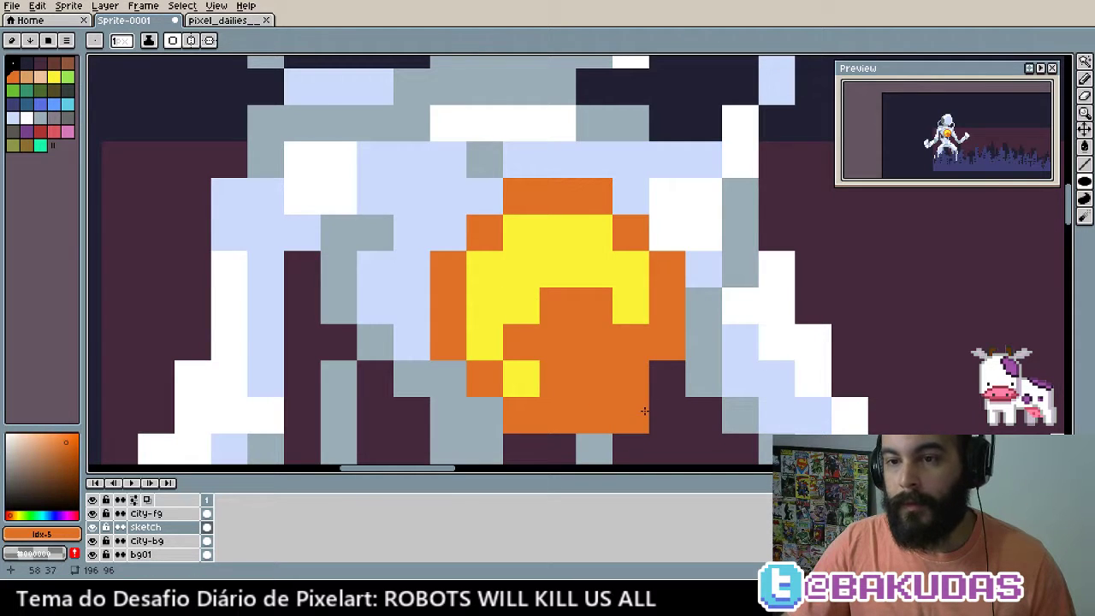
left_click_drag(644, 411, 620, 381)
left_click(533, 288, "alt")
left_click(564, 339)
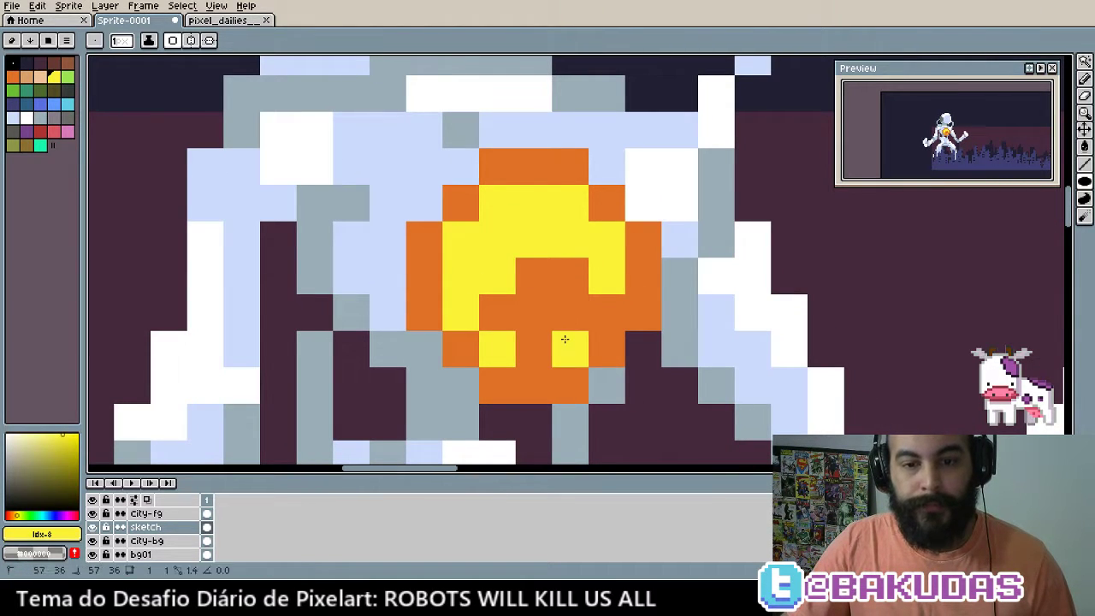
left_click(607, 349)
key("ctrl+z")
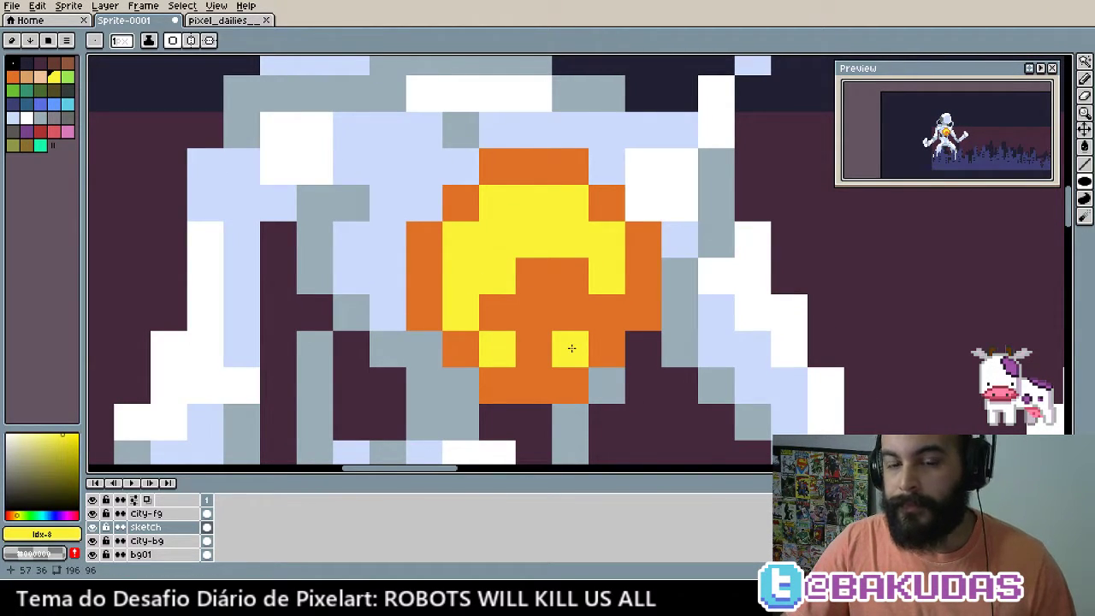
Draw a dark-grey rim along the top of the chest core
left_click_drag(570, 348, 657, 355)
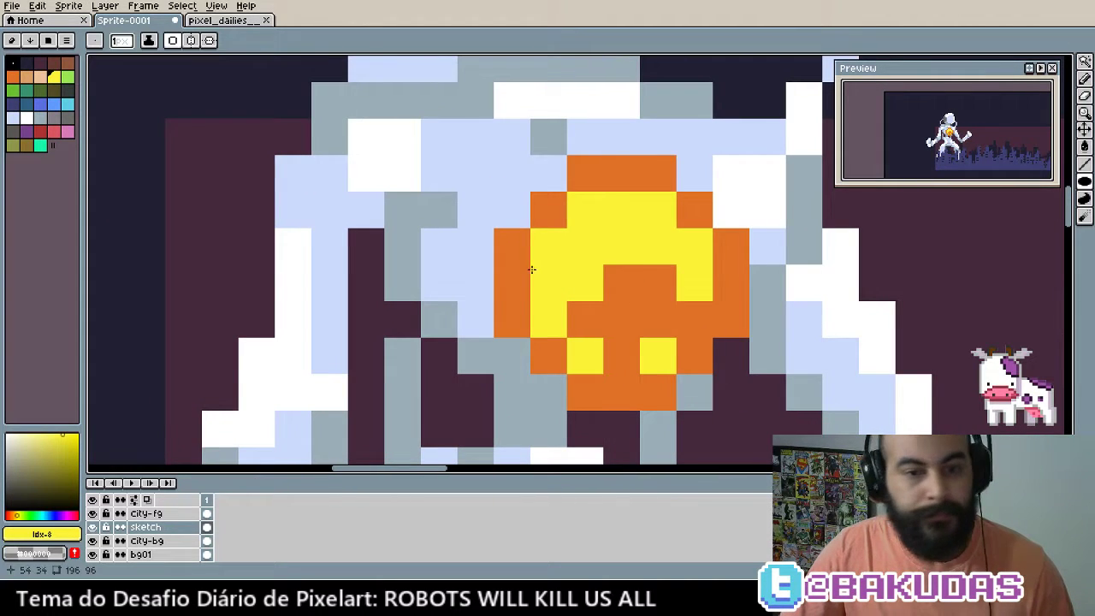
left_click(50, 118)
mouse_move(482, 319)
left_mouse_down()
mouse_move(481, 251)
mouse_move(556, 171)
mouse_move(609, 141)
mouse_move(645, 139)
mouse_move(686, 162)
left_mouse_up()
Continue the dark-grey rim down the core's right side and around its bottom
left_click_drag(759, 246, 758, 293)
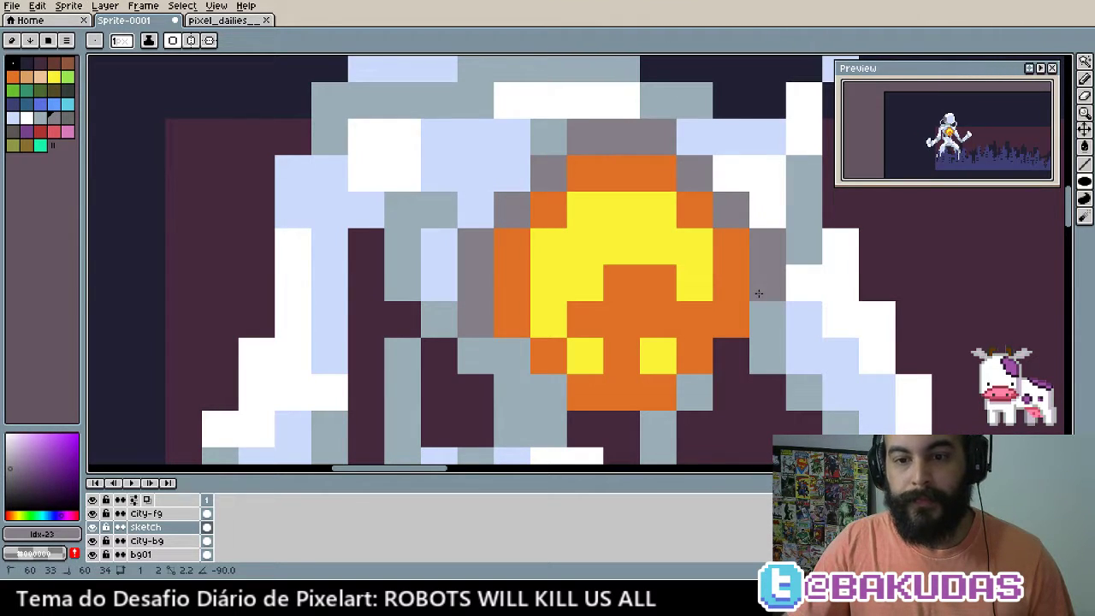
left_click_drag(742, 333, 702, 379)
scroll(643, 412, "down", 2)
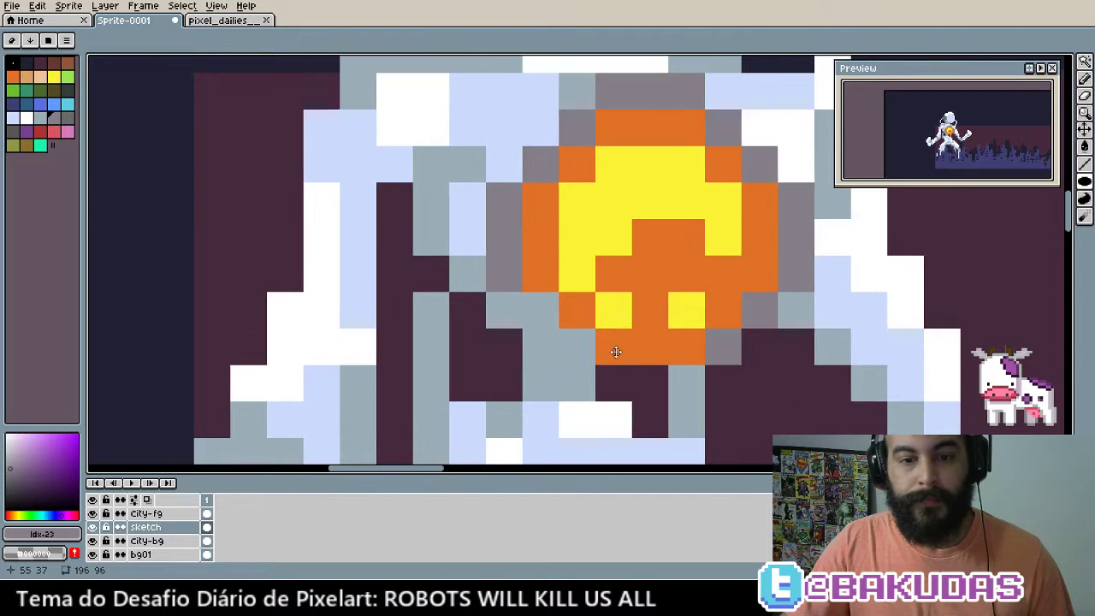
left_click(549, 347)
Test a white highlight pixel inside the yellow core, then undo it
scroll(625, 325, "down", 1)
scroll(626, 325, "right", 1)
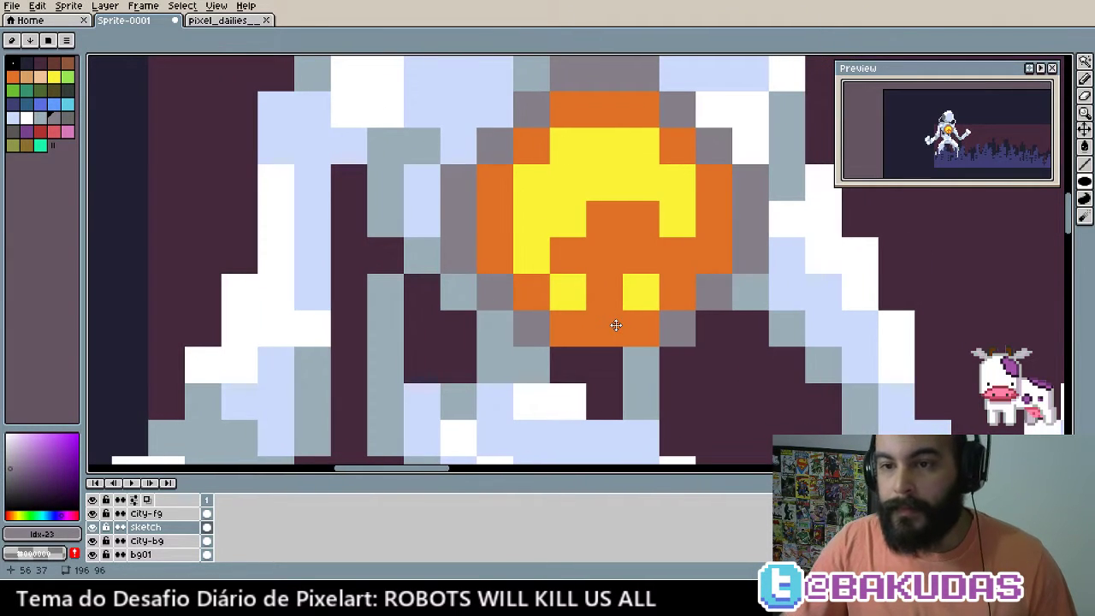
scroll(616, 325, "left", 1)
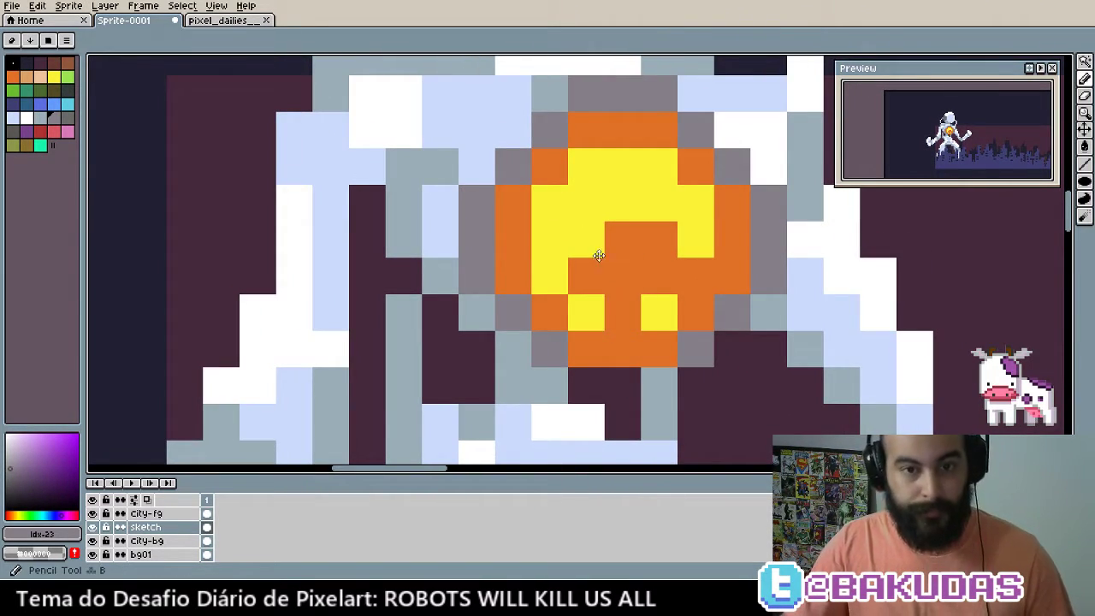
scroll(650, 325, "up", 2)
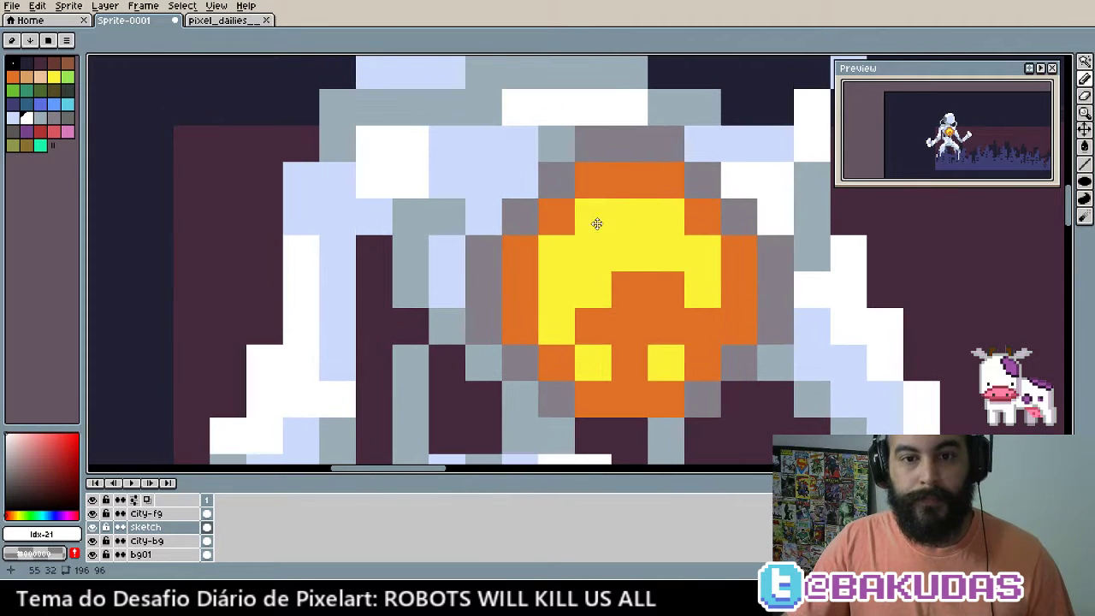
scroll(596, 223, "up", 1)
scroll(596, 222, "left", 1)
left_click(626, 181)
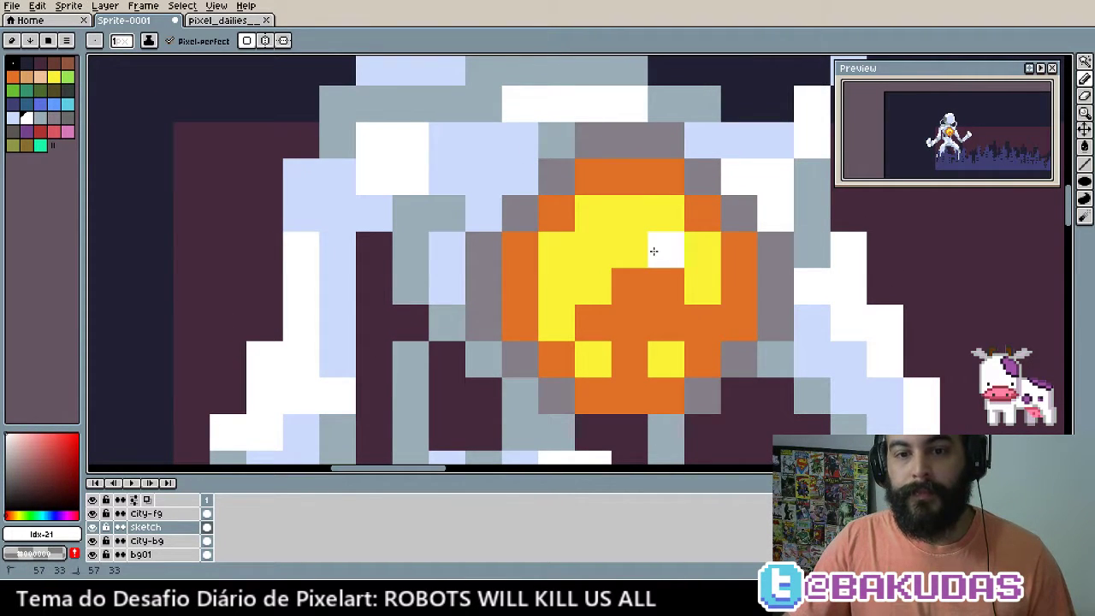
scroll(726, 349, "down", 1)
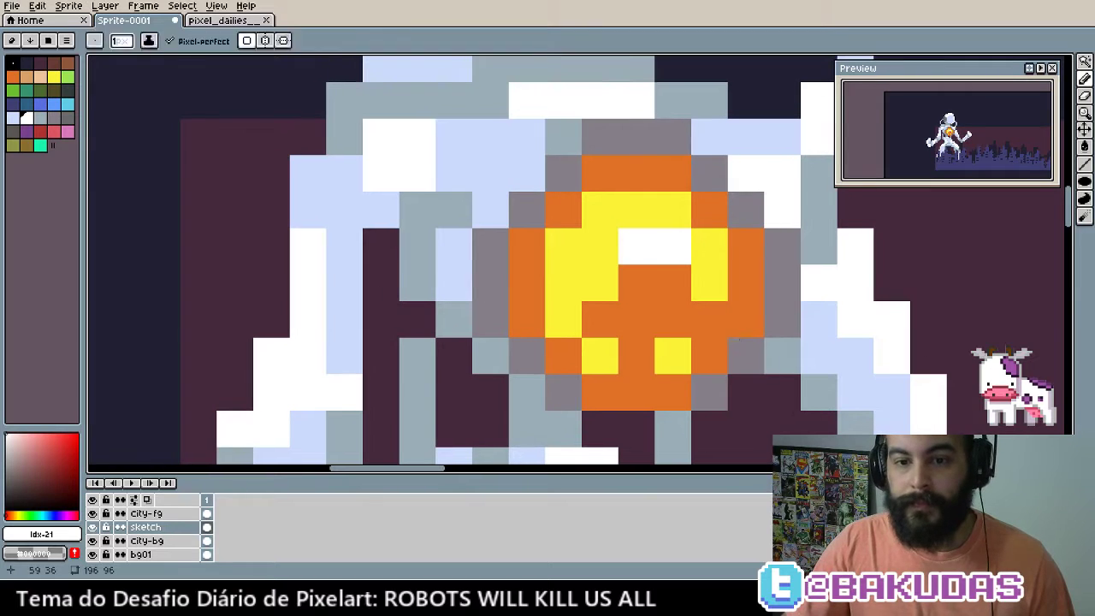
key("ctrl+z")
scroll(647, 288, "down", 1)
scroll(647, 288, "left", 1)
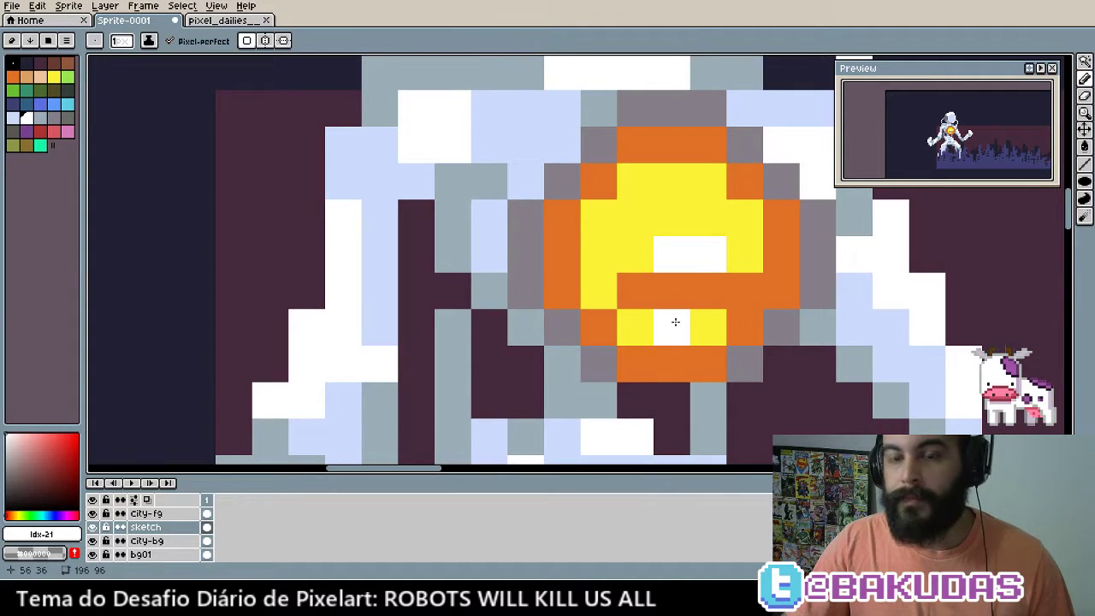
scroll(675, 322, "right", 1)
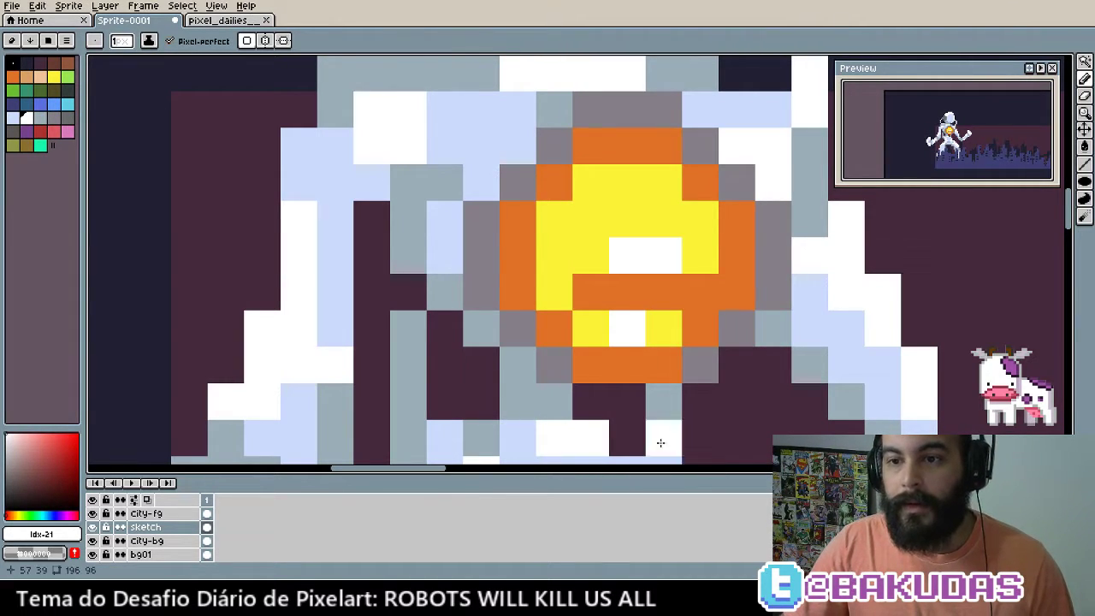
Try pink and then dark red highlight pixels in the core, undoing both
left_click_drag(655, 428, 622, 404)
left_click(57, 133)
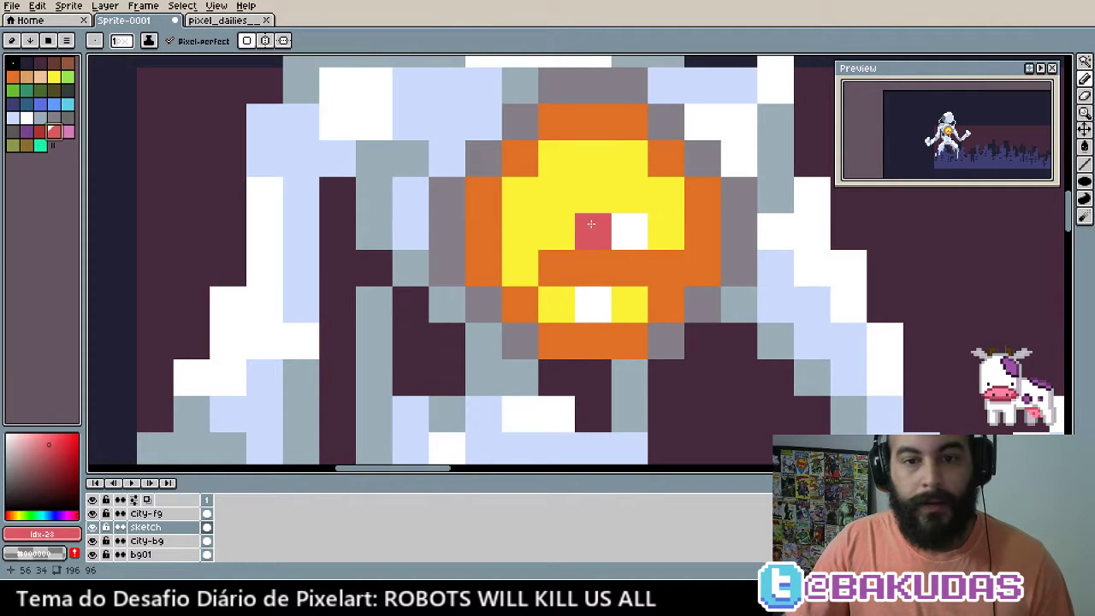
left_click_drag(593, 231, 630, 231)
key("ctrl+z")
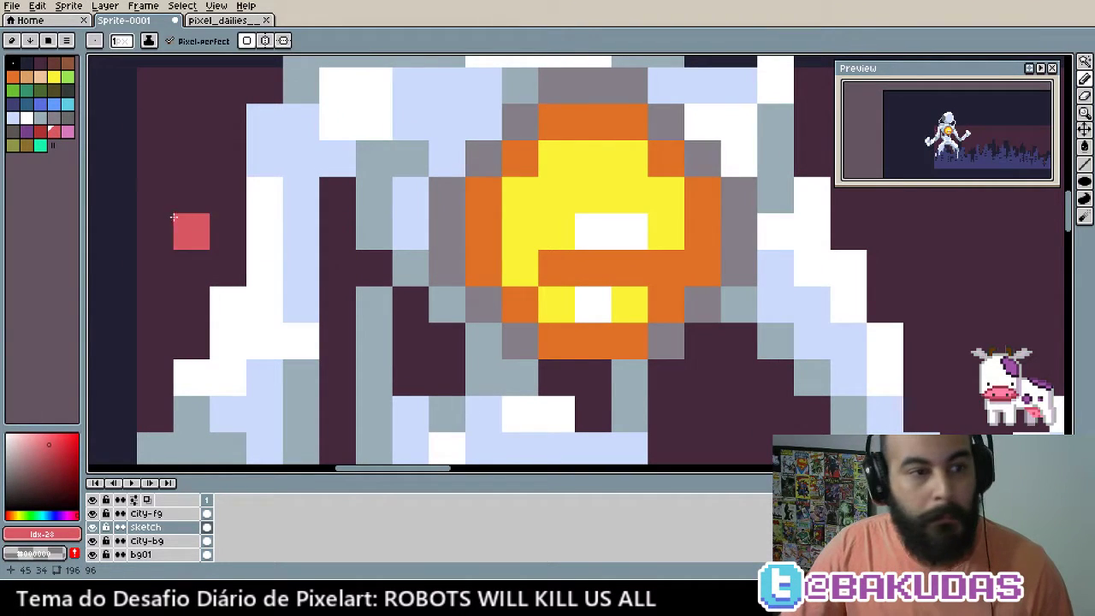
left_click(40, 131)
left_click_drag(592, 231, 629, 231)
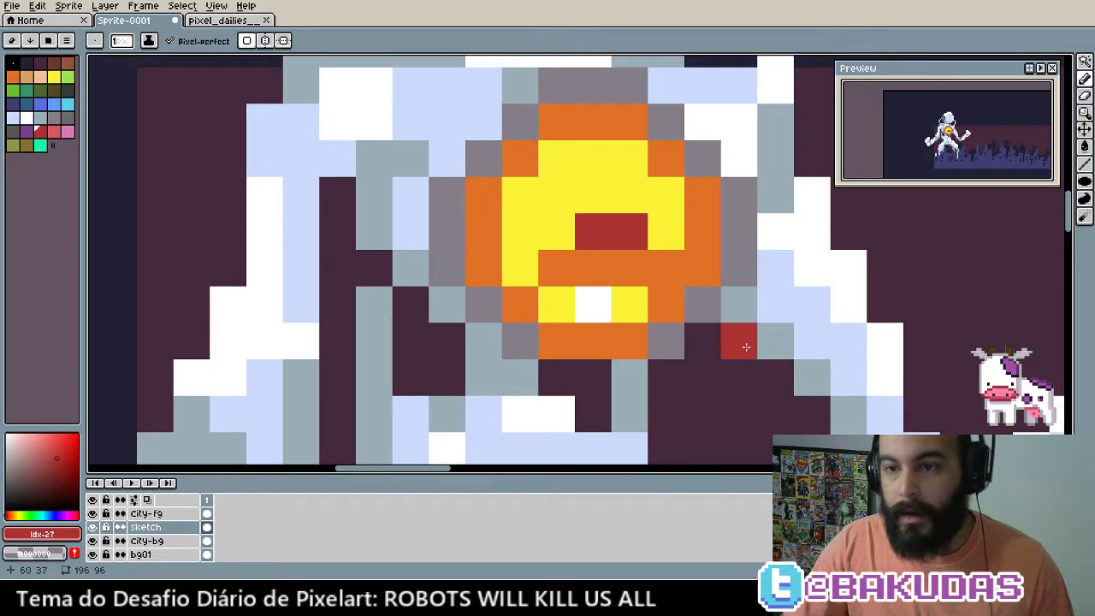
key("ctrl+z")
Zoom out to view the whole robot
scroll(685, 342, "down", 1)
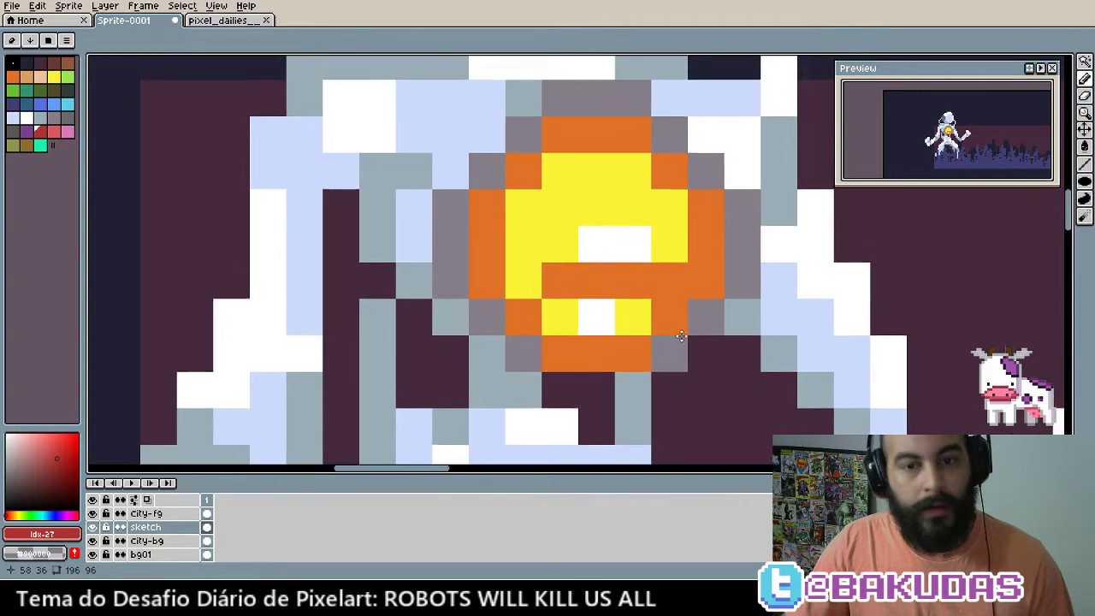
scroll(711, 374, "down", 1)
scroll(745, 378, "down", 2)
scroll(745, 378, "down", 2)
Zoom in on the robot's head and add a white pixel at the helmet's top-right corner
scroll(487, 205, "up", 1)
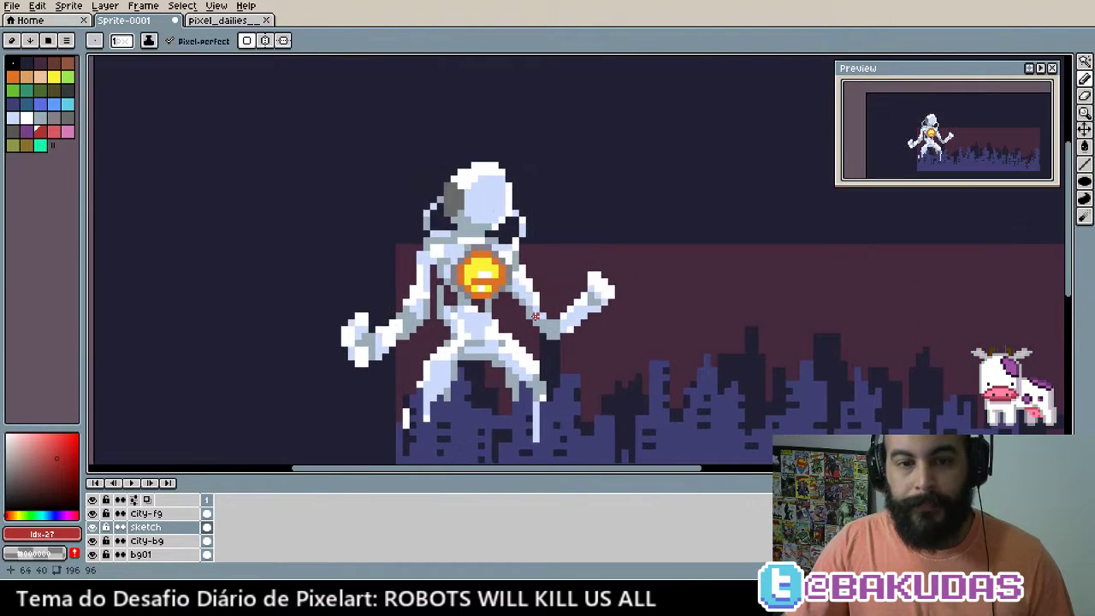
scroll(488, 205, "up", 2)
scroll(541, 288, "up", 1)
scroll(541, 287, "up", 1)
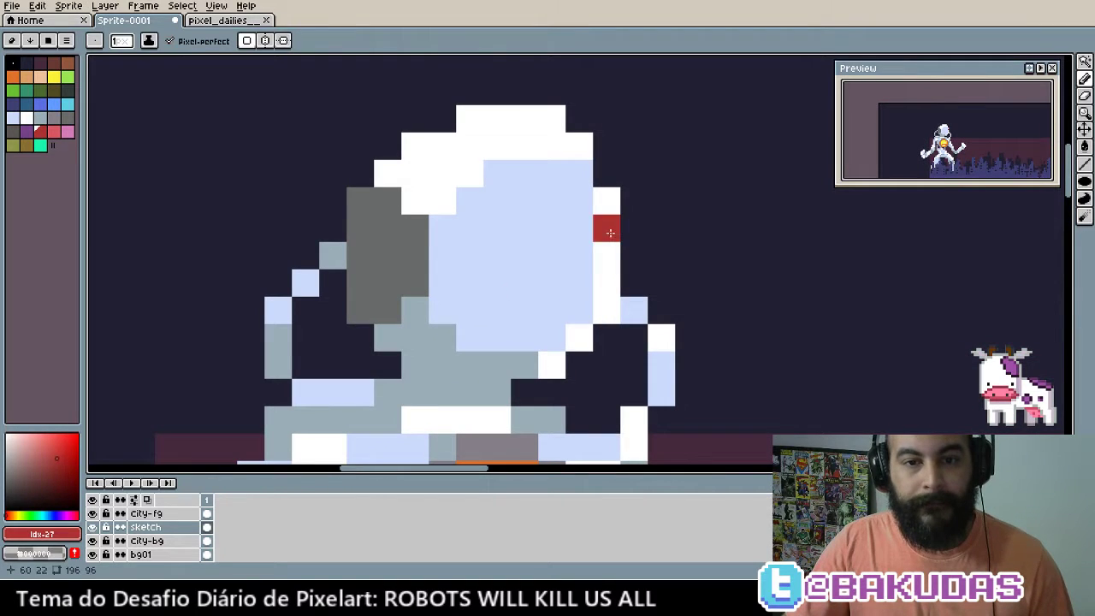
mouse_move(622, 278)
left_mouse_down()
mouse_move(669, 292)
mouse_move(639, 276)
left_mouse_up()
left_click(674, 306)
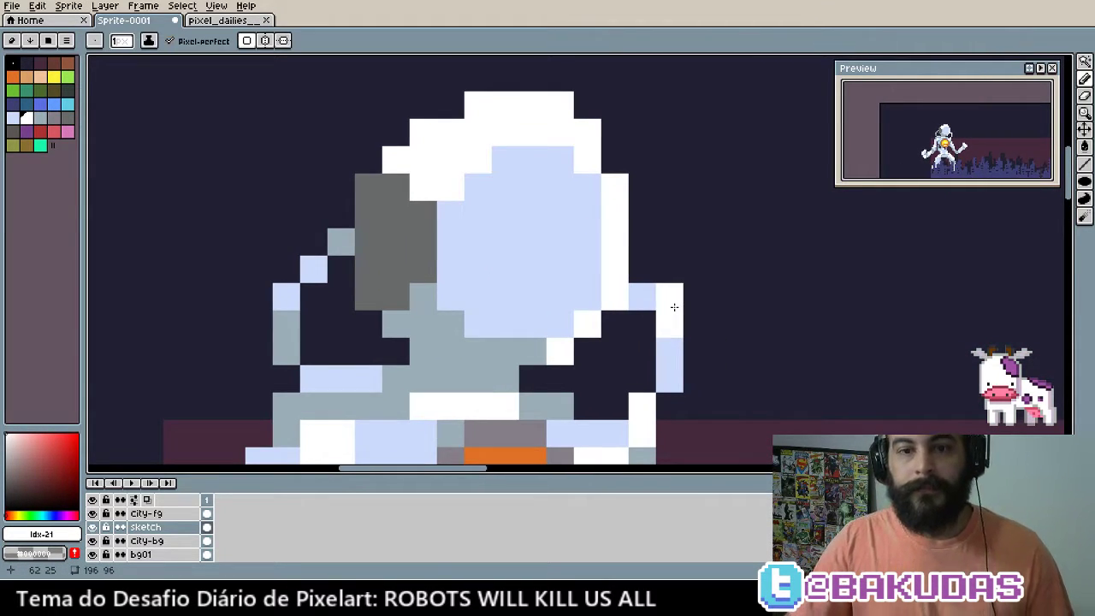
key("ctrl+z")
left_click(607, 171)
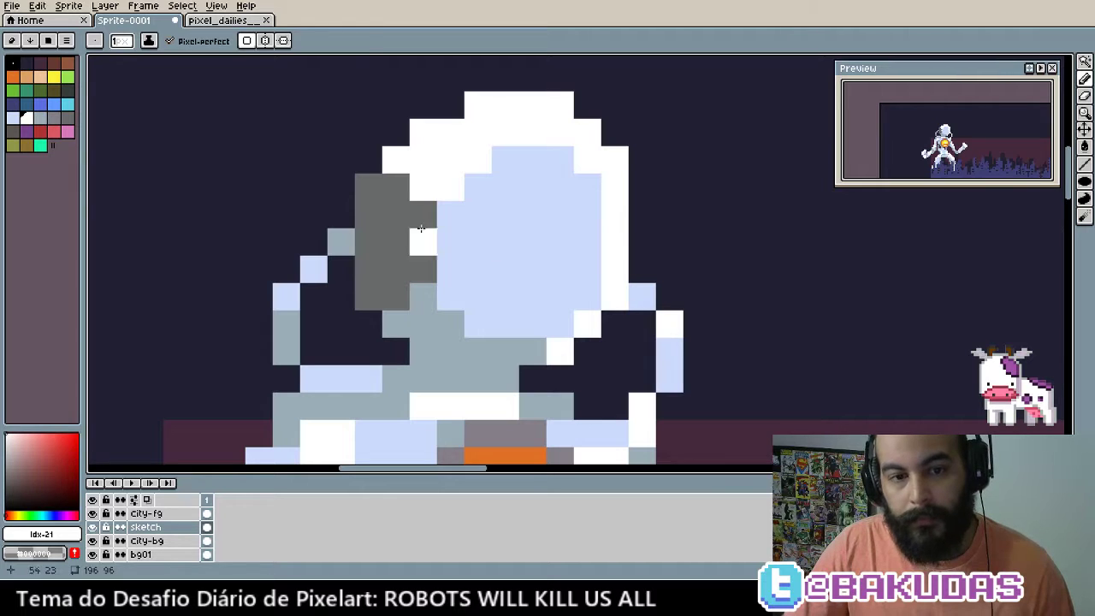
Erase the stray light-blue pixels beside the helmet and redraw a clean light-blue column
left_click(420, 232, "alt")
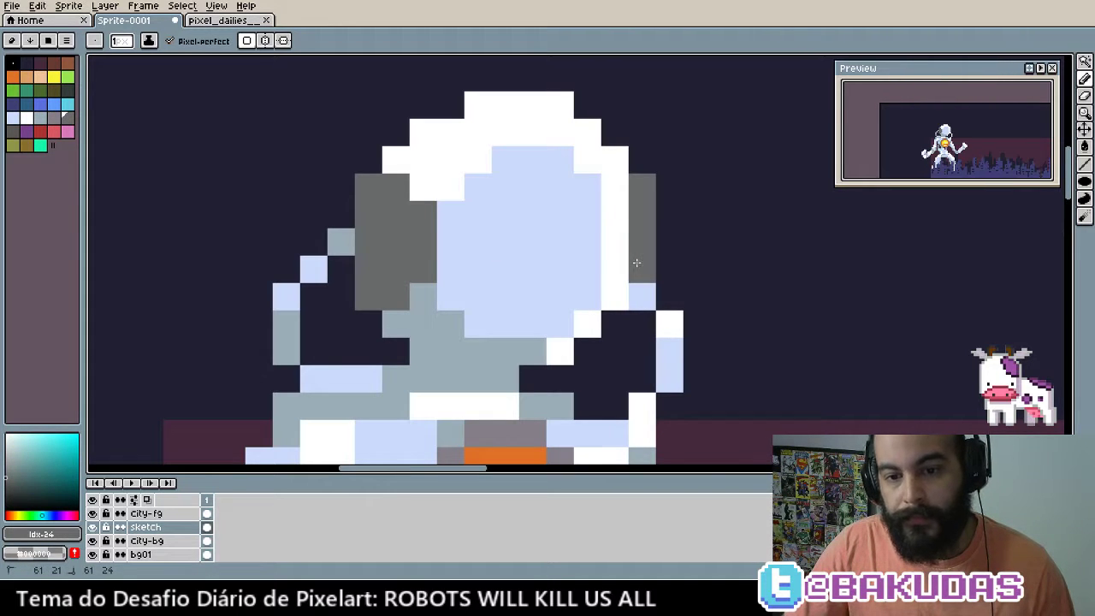
left_click(646, 292, "alt")
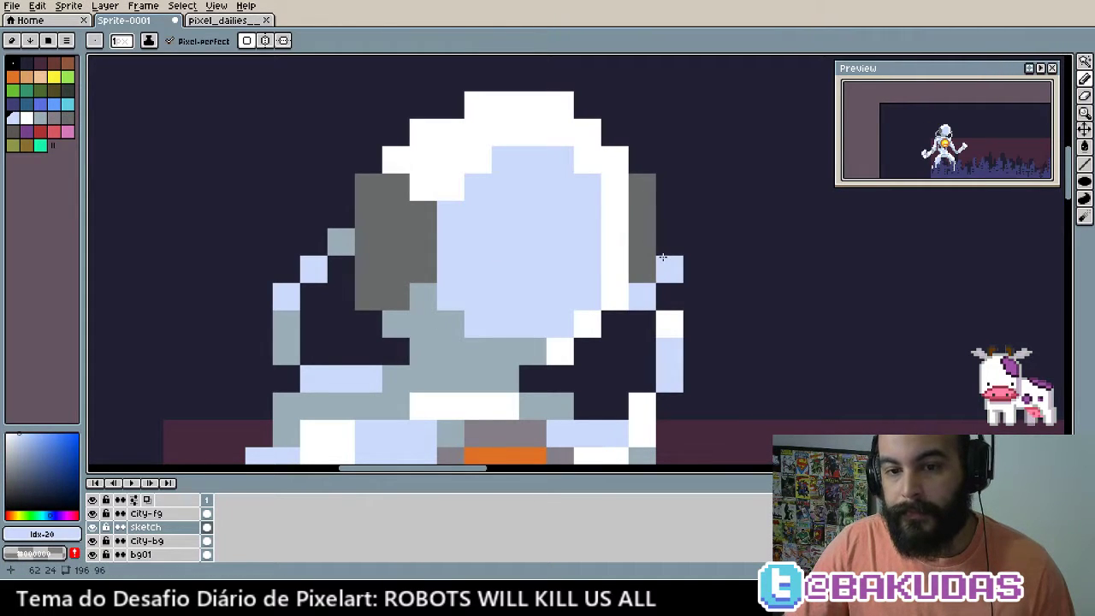
left_click(645, 272, "alt")
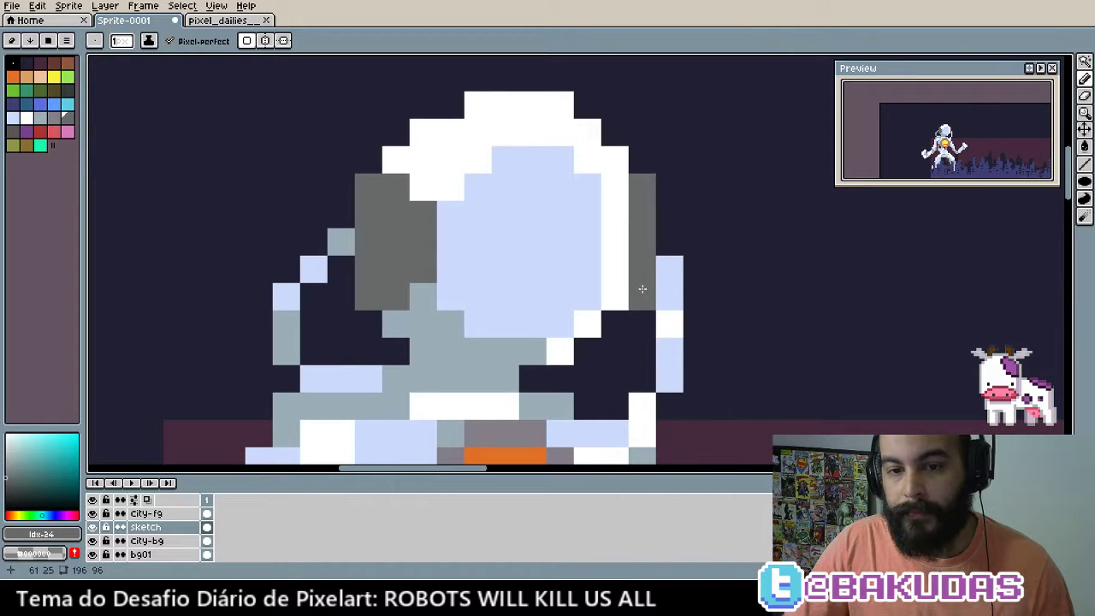
right_click(641, 296)
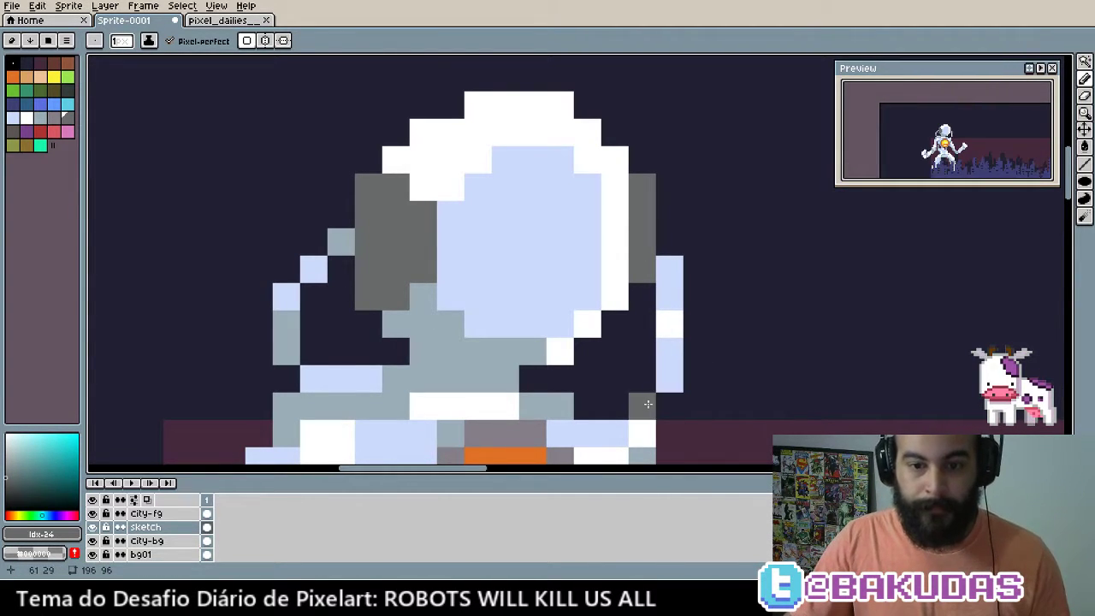
left_click_drag(669, 381, 673, 339)
left_click(672, 266, "alt")
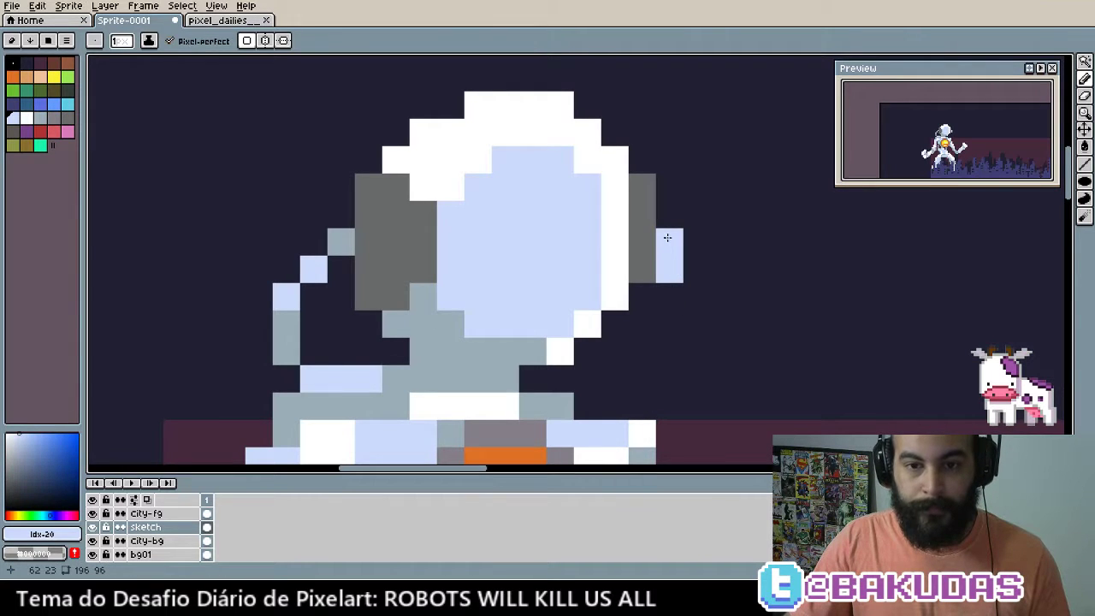
left_click_drag(668, 231, 656, 381)
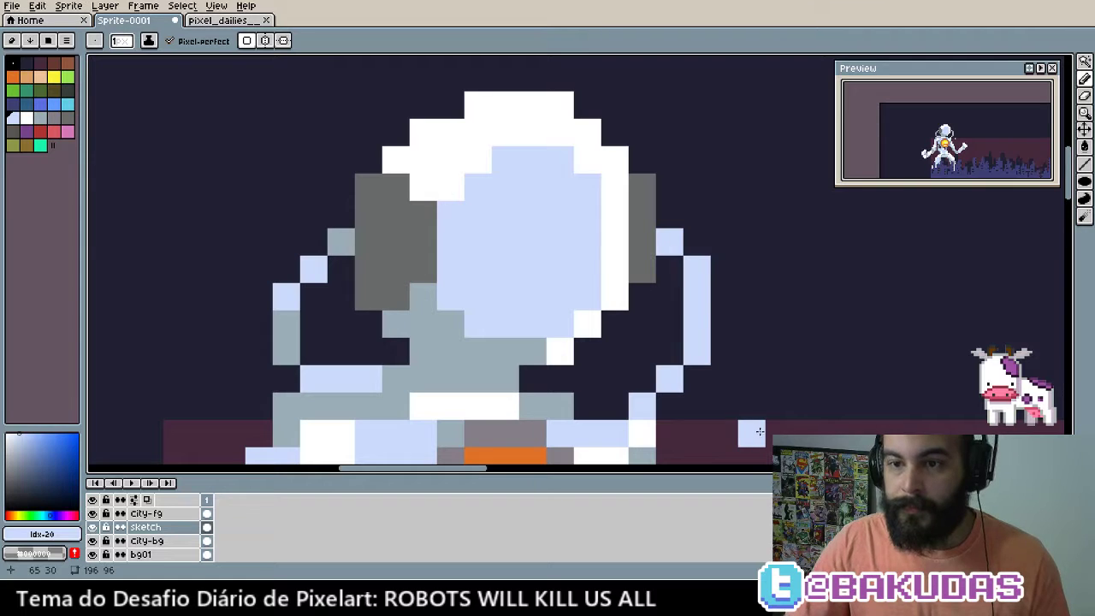
Recolour the light-blue pixels in the right column and lower body outline with the body's light grey
scroll(697, 342, "up", 1)
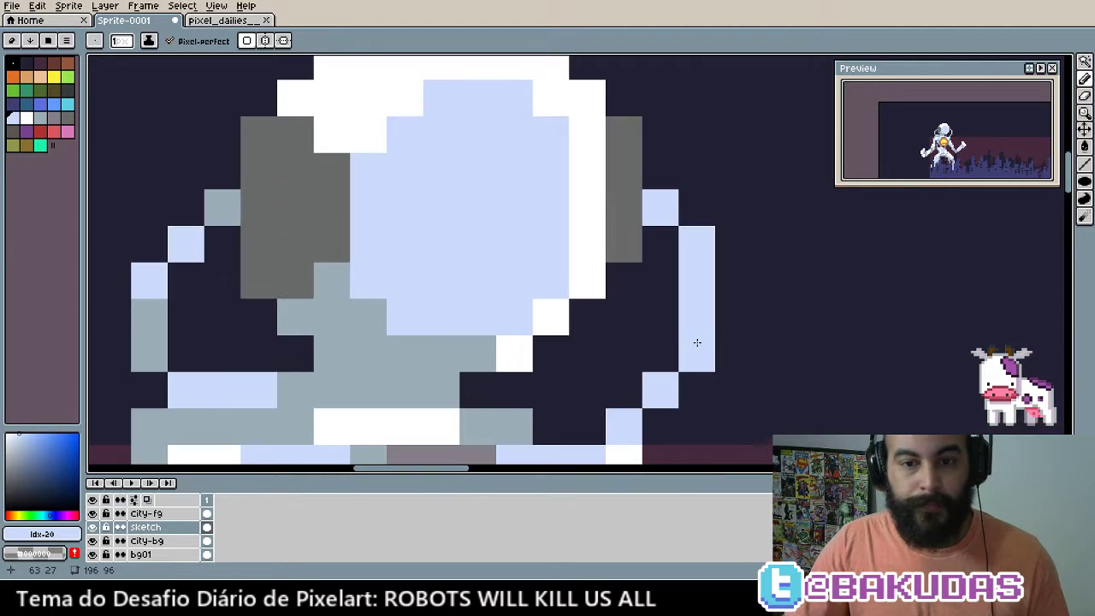
left_click(330, 334, "alt")
left_click(637, 355)
left_click_drag(697, 317, 692, 341)
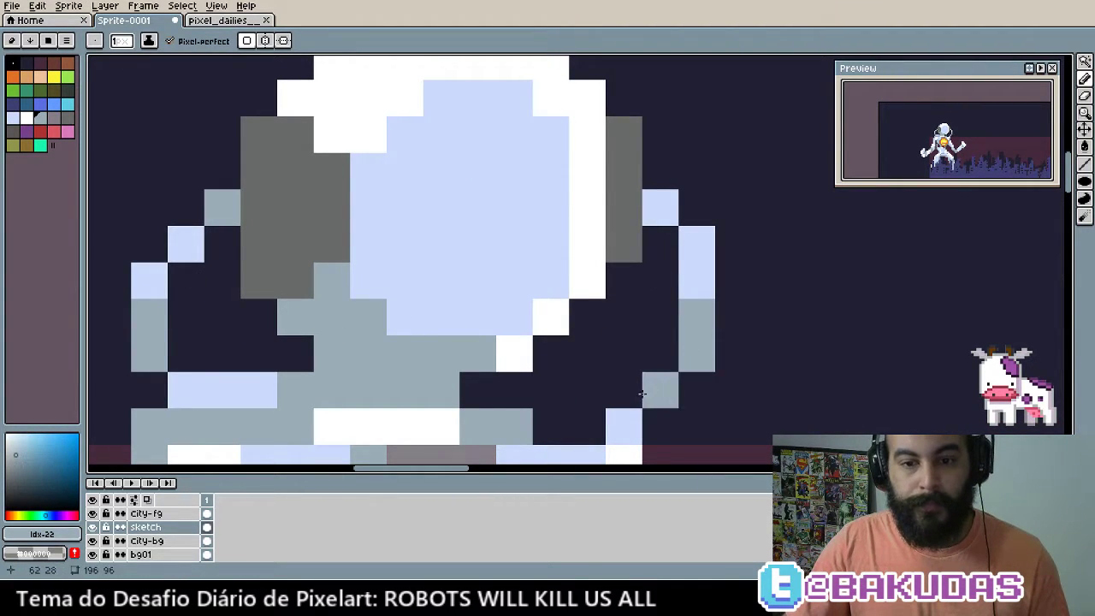
left_click(623, 420)
Extend the white helmet rim down a pixel, then sample the glass's light blue
left_click(630, 447, "alt")
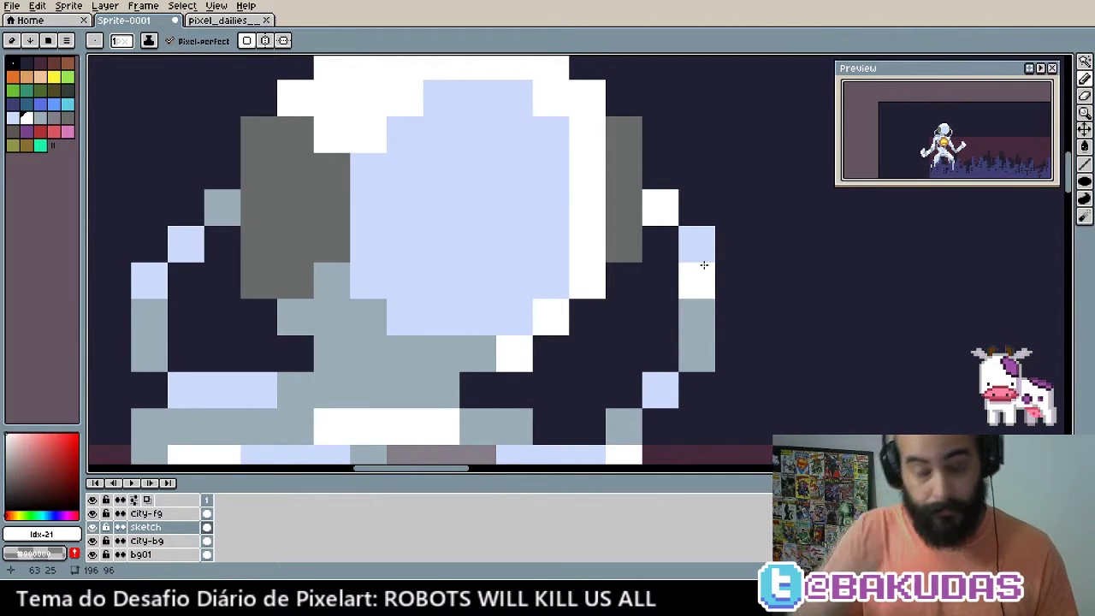
left_click_drag(703, 265, 694, 314)
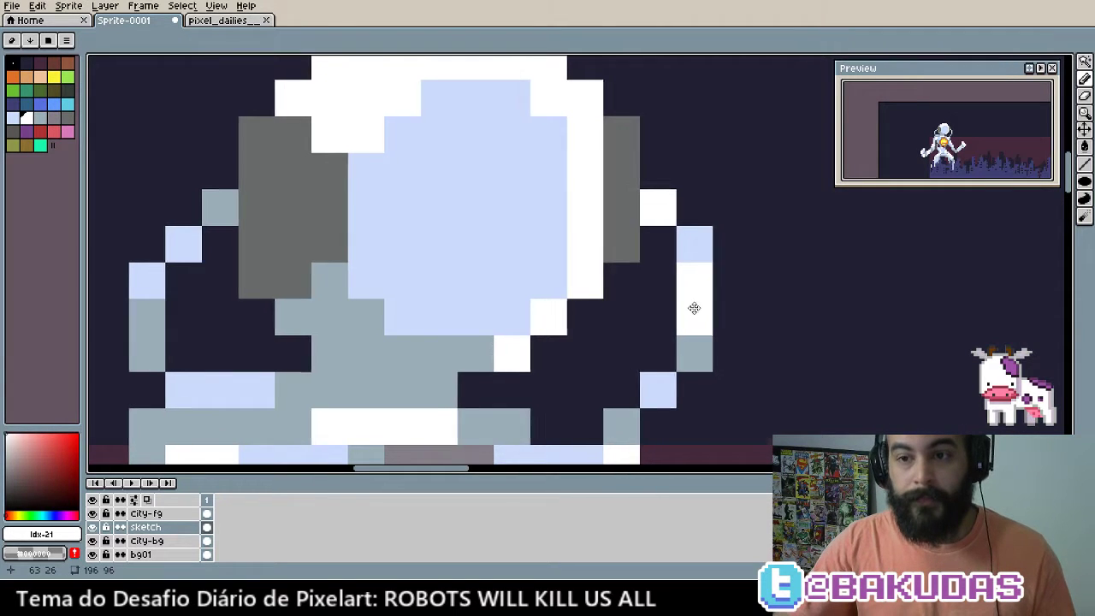
scroll(650, 282, "down", 1)
scroll(547, 248, "down", 1)
scroll(508, 299, "down", 1)
scroll(499, 325, "up", 1)
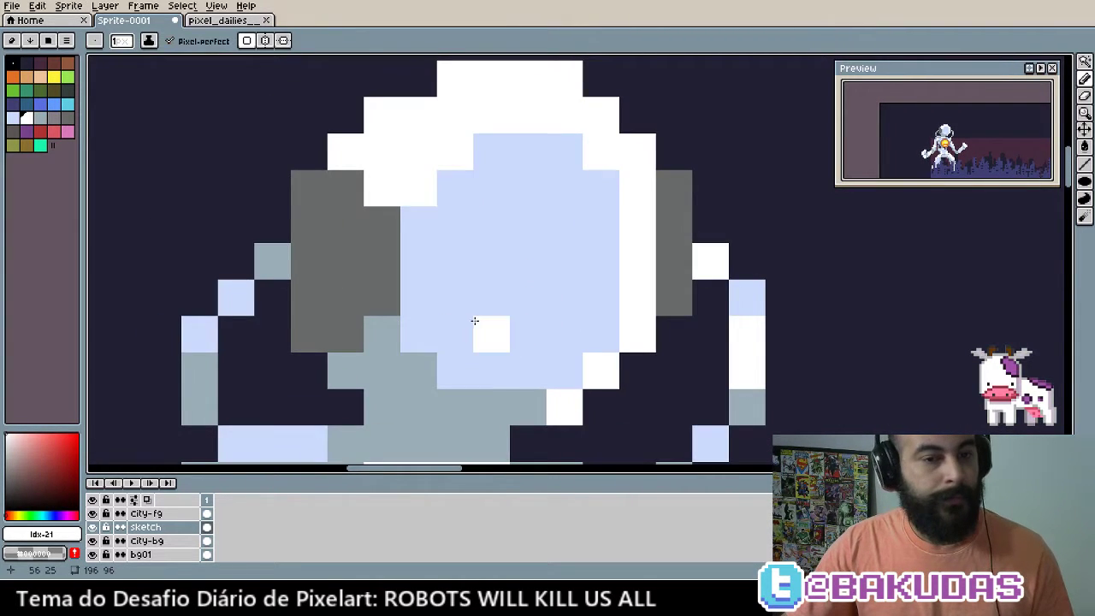
left_click(499, 274, "alt")
Bucket-fill the light-blue helmet glass with a saturated blue
left_click(55, 106)
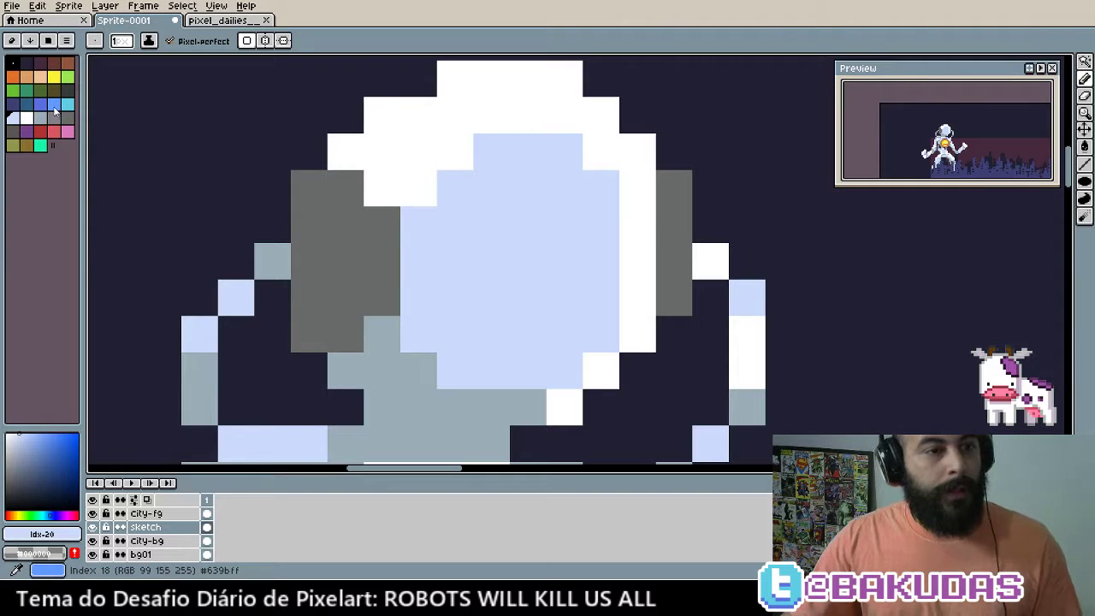
left_click(492, 246)
key("g")
left_click(503, 249)
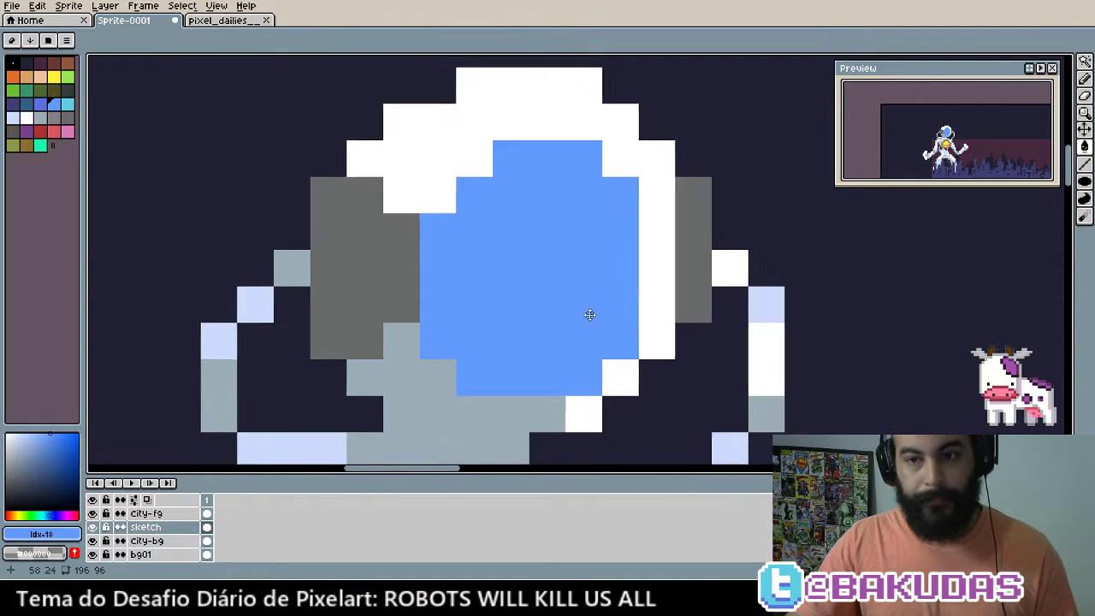
scroll(589, 313, "left", 3)
Paint a cyan highlight inside the blue glass, touching up its shape with blue
key("0")
key("b")
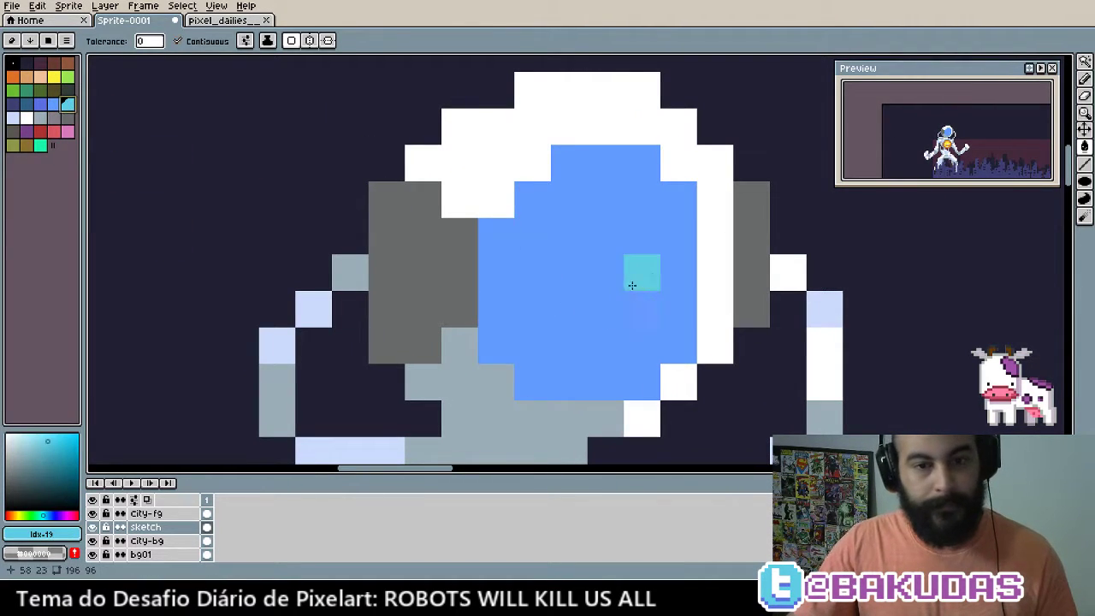
mouse_move(598, 199)
left_mouse_down()
mouse_move(655, 200)
mouse_move(577, 281)
mouse_move(606, 298)
left_mouse_up()
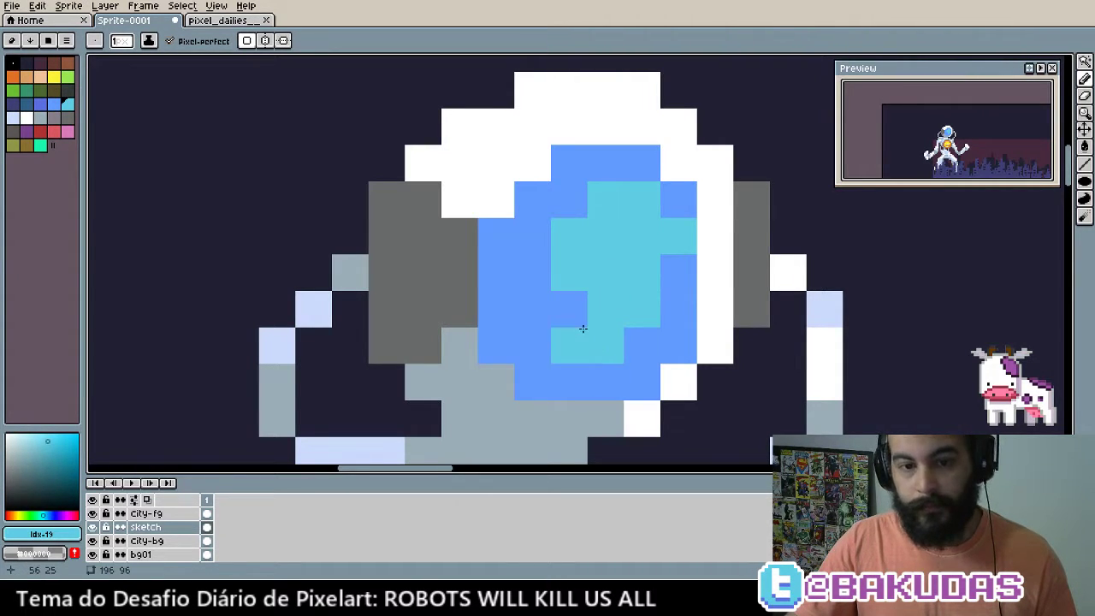
key("ctrl+z")
left_click(674, 273, "alt")
left_click(679, 250)
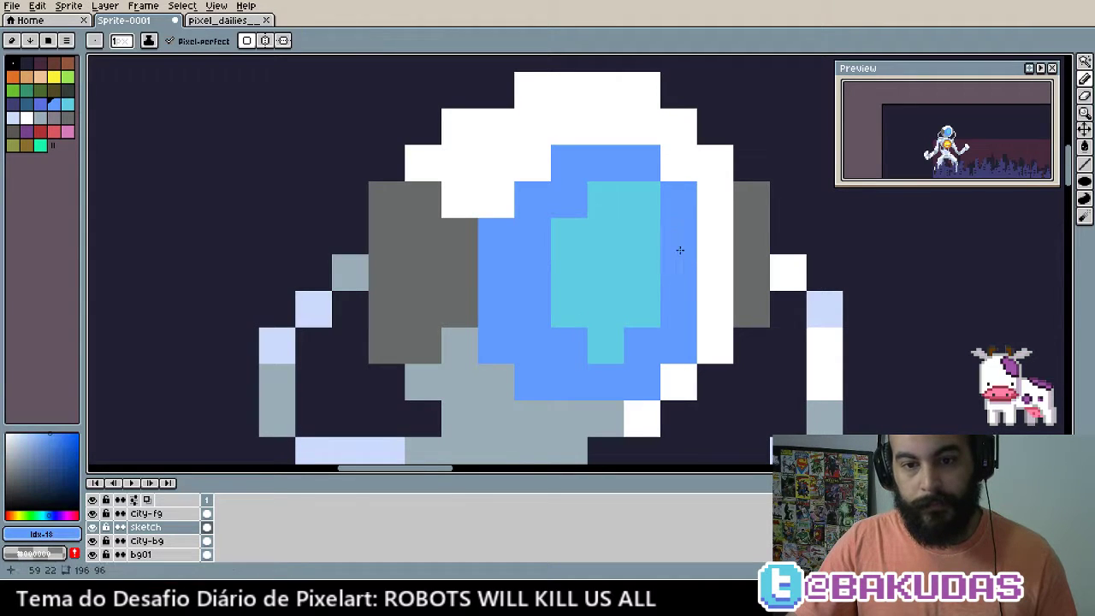
left_click(590, 336, "alt")
left_click(572, 346)
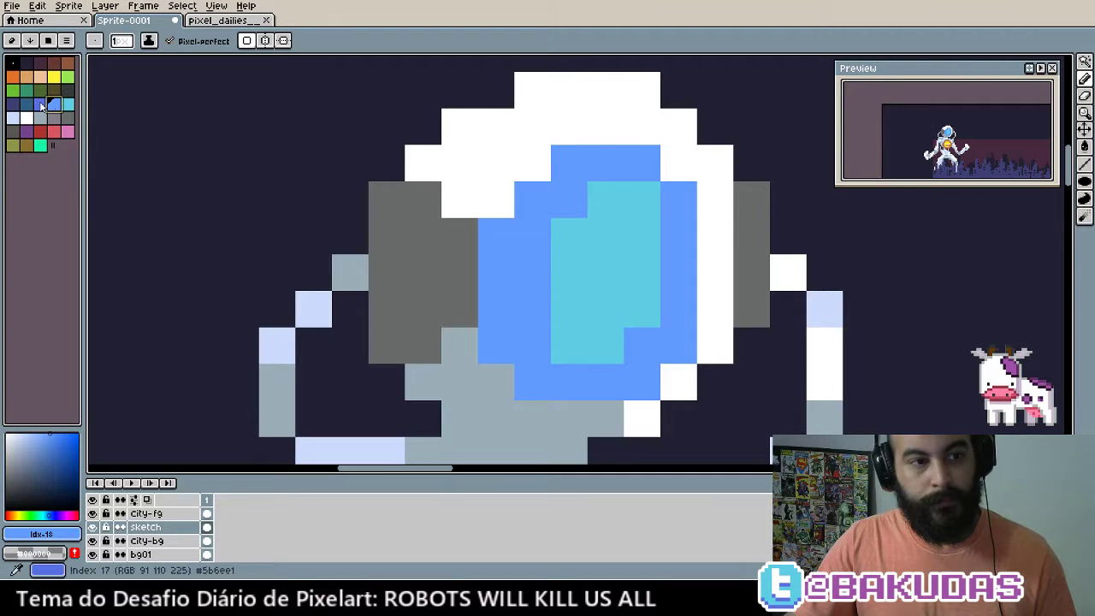
Shade the top arc of the glass with a darker purple-blue
left_click(41, 104)
mouse_move(499, 205)
left_mouse_down()
mouse_move(532, 162)
mouse_move(605, 127)
mouse_move(679, 162)
left_mouse_up()
left_click(703, 293)
key("ctrl+z")
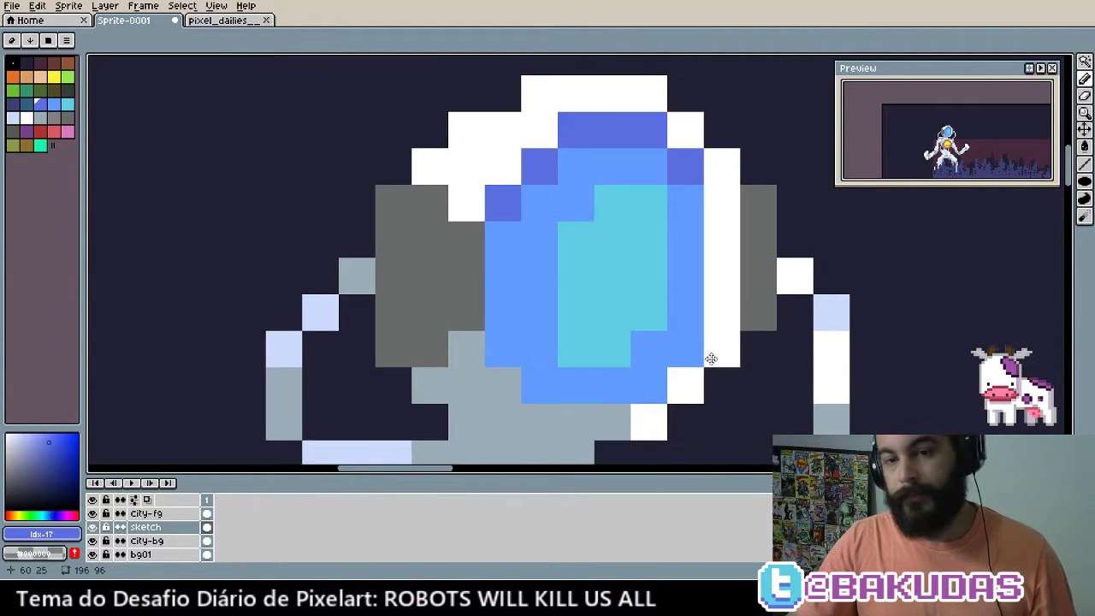
mouse_move(703, 293)
left_mouse_down()
mouse_move(722, 361)
mouse_move(736, 318)
left_mouse_up()
Shade the glass's lower-left corner, bottom edge and right edge purple-blue
left_click(494, 309)
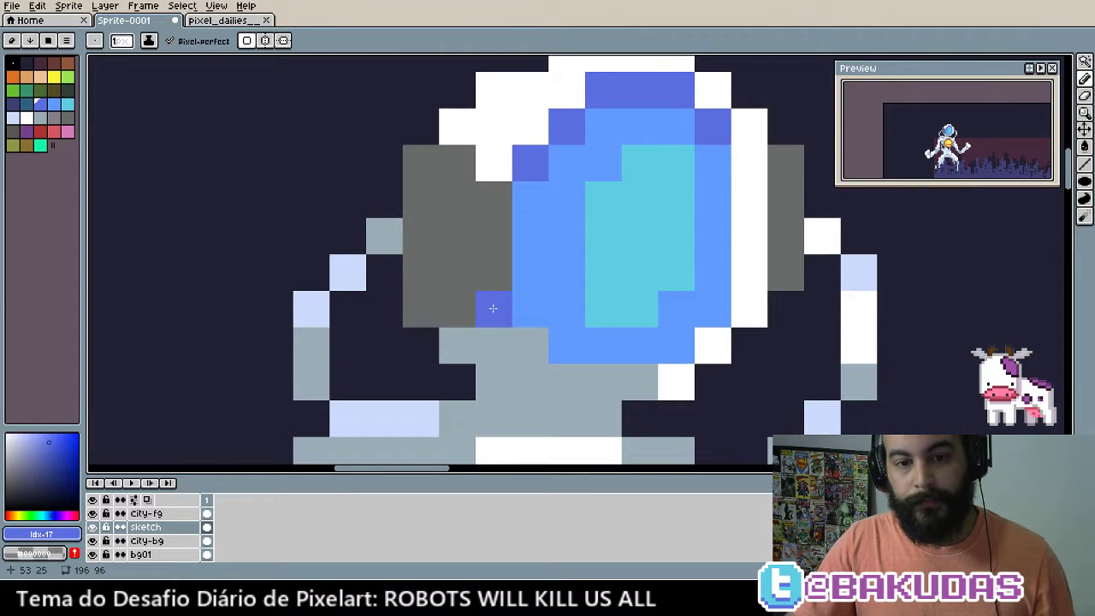
left_click(530, 346)
mouse_move(532, 346)
left_mouse_down()
mouse_move(570, 382)
mouse_move(660, 379)
mouse_move(707, 354)
left_mouse_up()
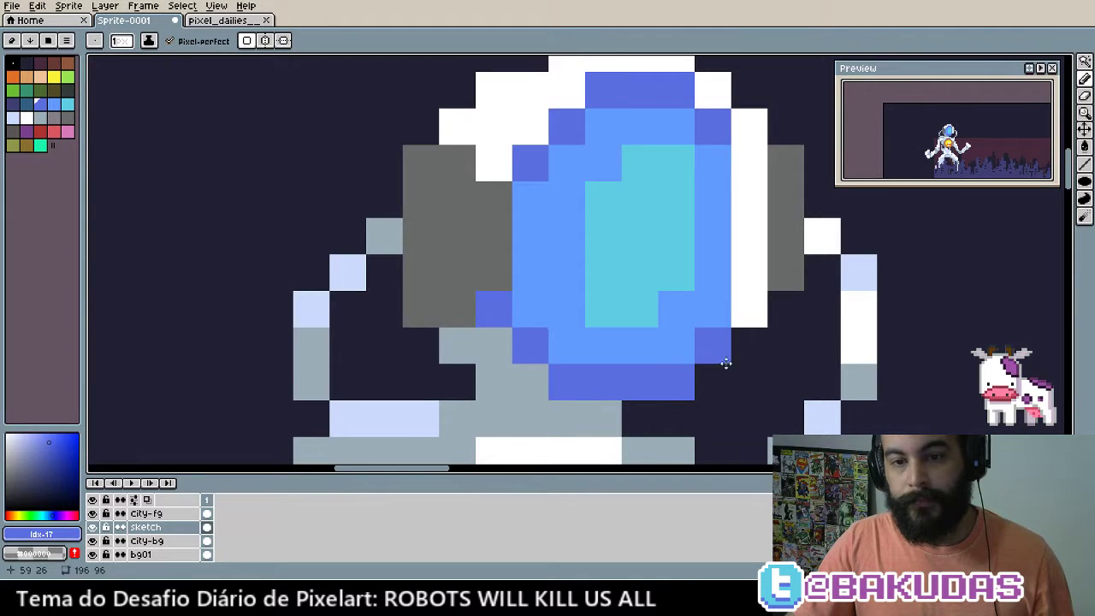
left_click_drag(725, 363, 742, 373)
left_click_drag(765, 303, 765, 163)
left_click(802, 355)
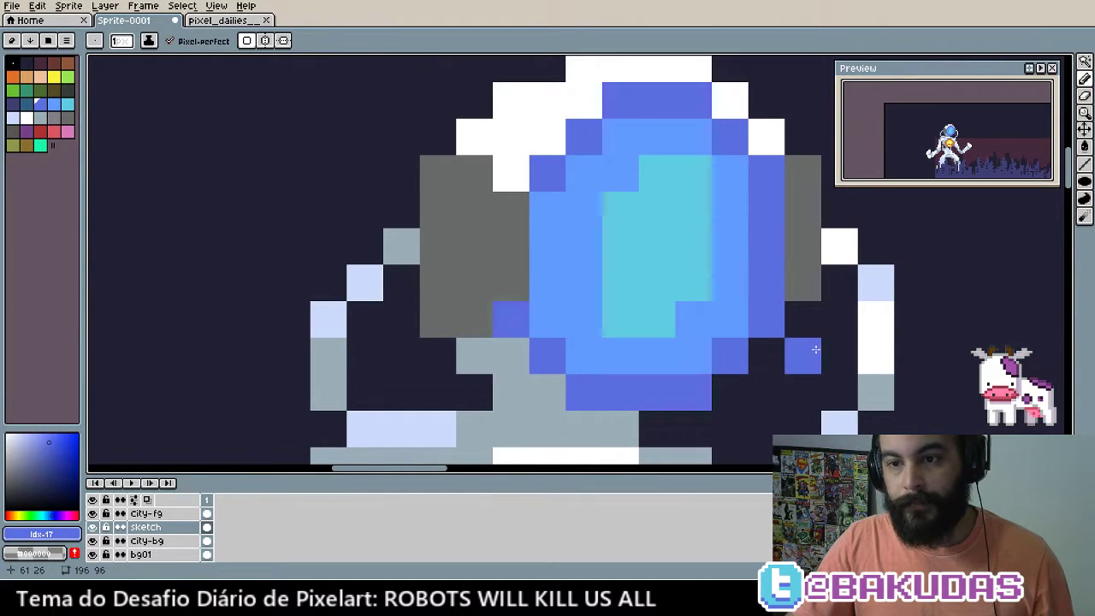
left_click_drag(949, 392, 932, 364)
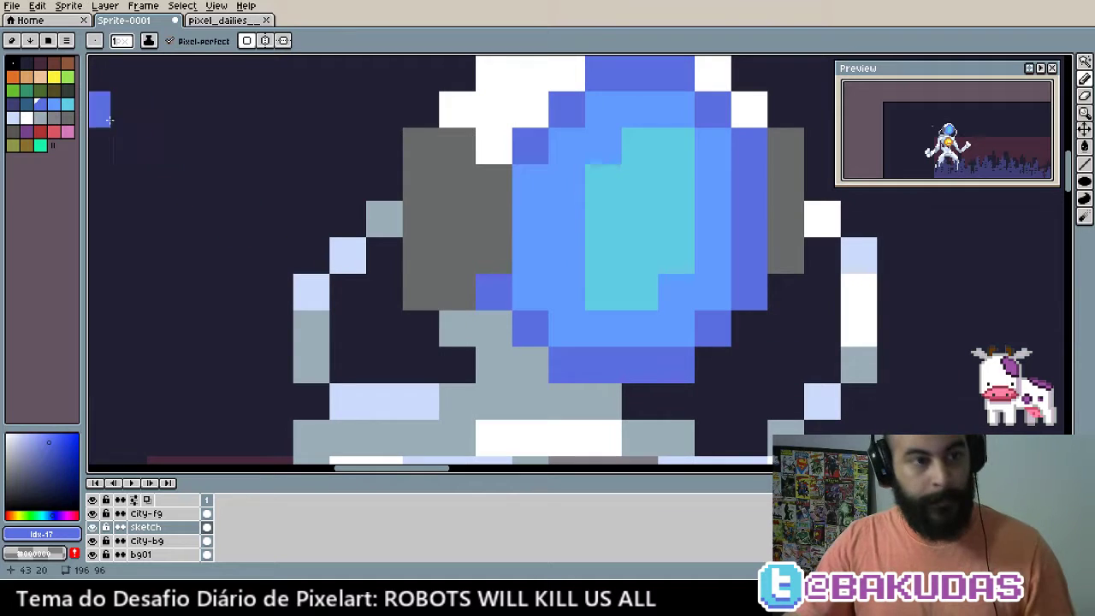
Add a white glint column and a separate glint pixel on the cyan highlight
left_click(67, 104)
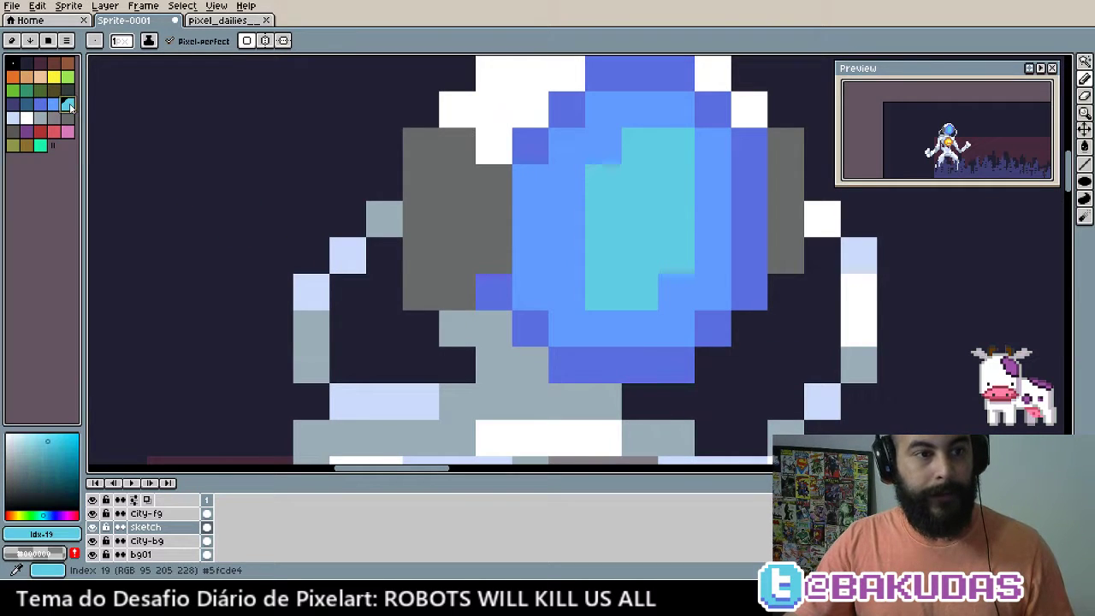
left_click(27, 117)
left_click_drag(675, 182, 661, 237)
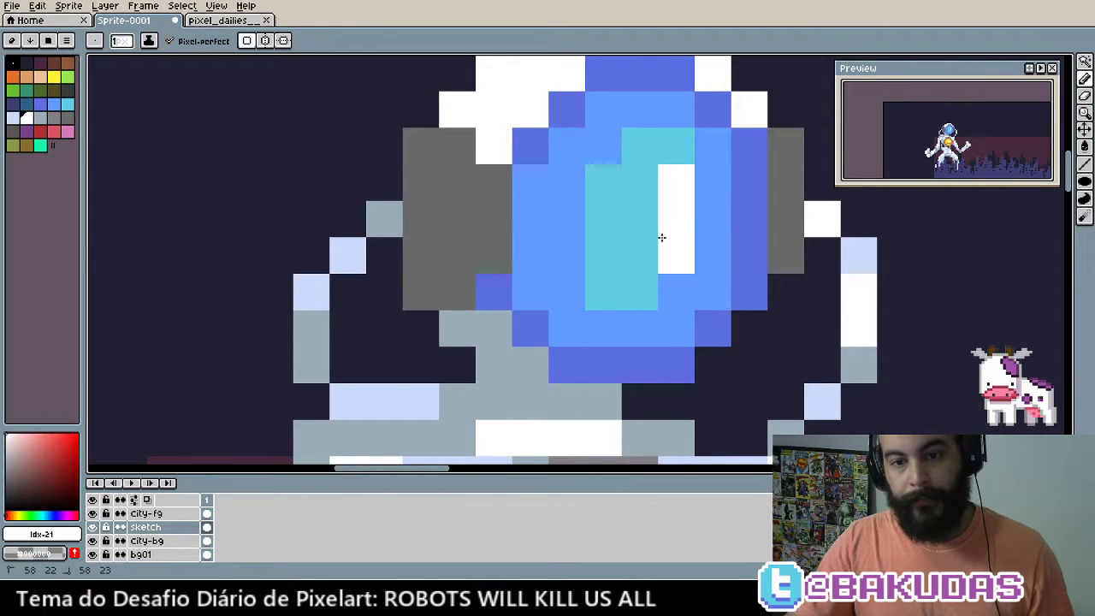
left_click(640, 284)
key("ctrl+z")
left_click(675, 329)
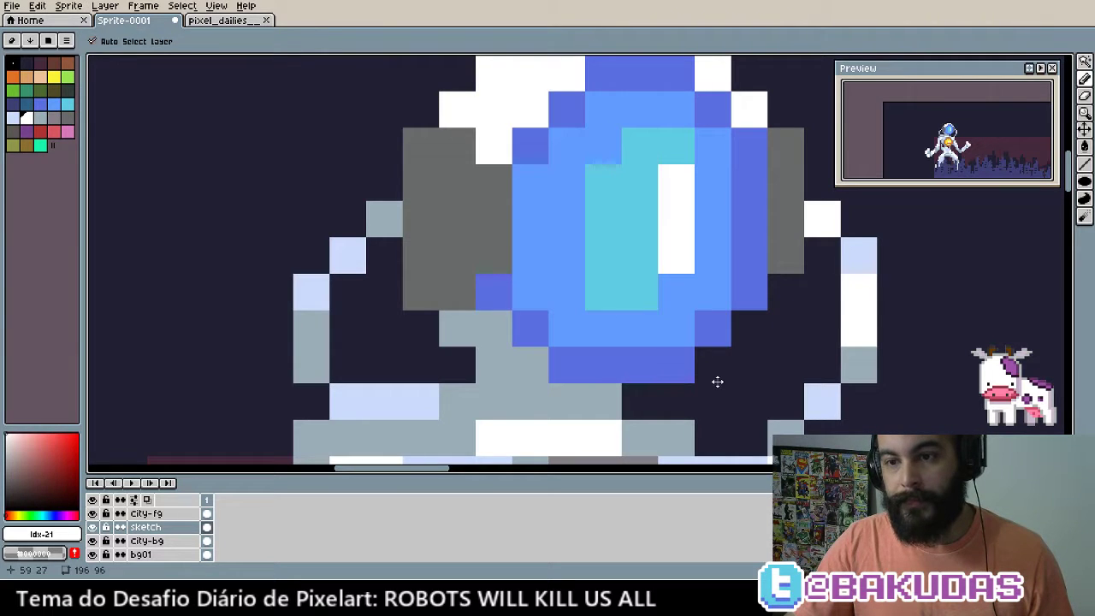
key("ctrl+z")
key("ctrl+z")
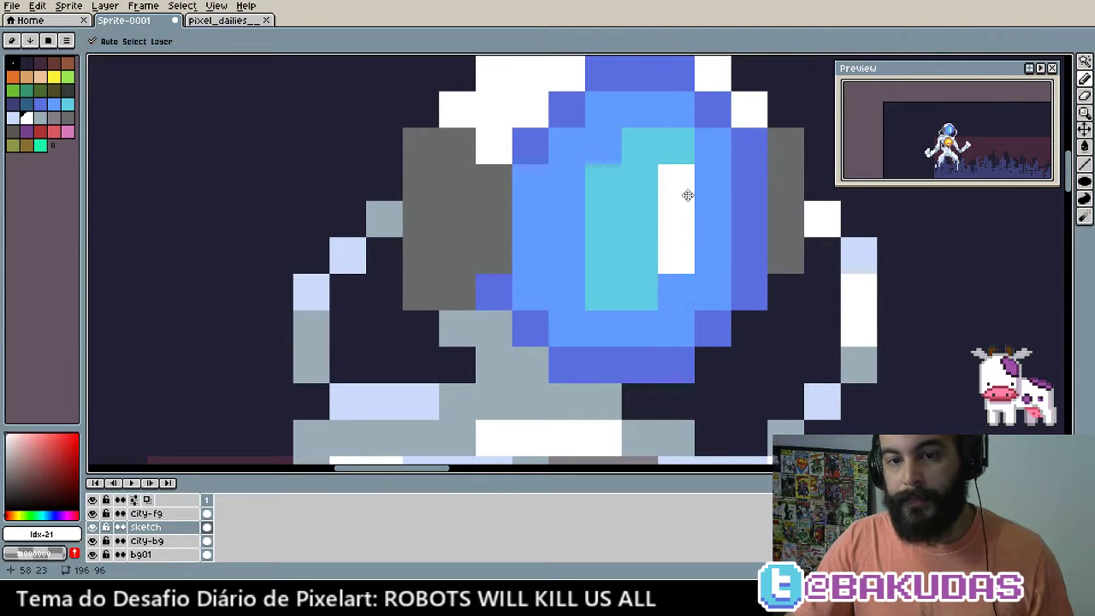
key("ctrl+z")
left_click(675, 161)
left_click_drag(676, 161, 672, 188)
left_click(670, 241)
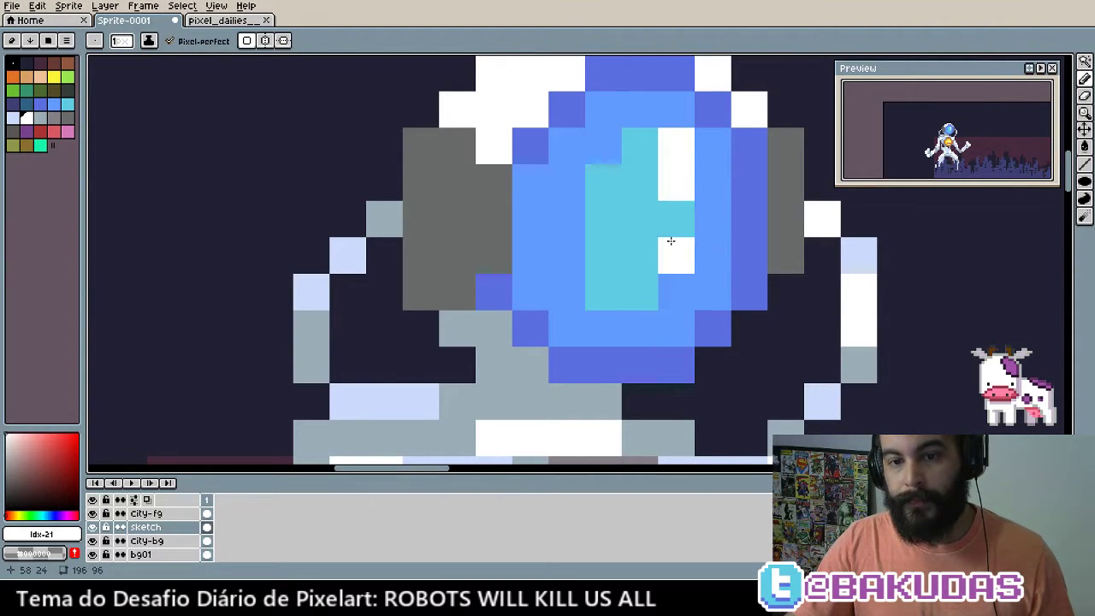
left_click_drag(772, 376, 588, 221)
scroll(757, 359, "down", 2)
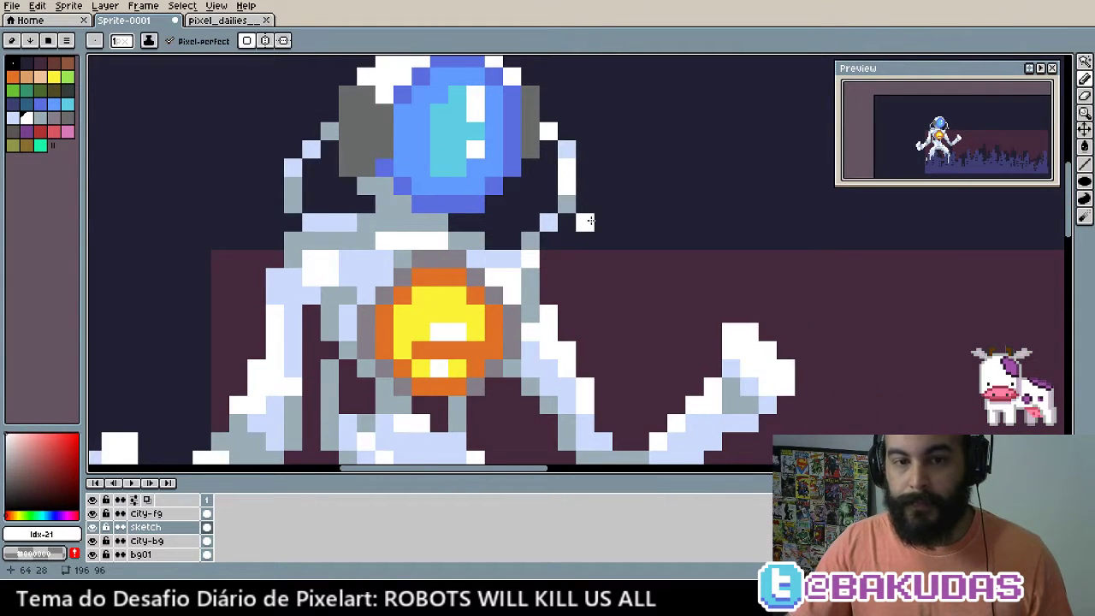
Bring the whole robot into view and add a dark grey pixel to its left fist
scroll(588, 221, "down", 2)
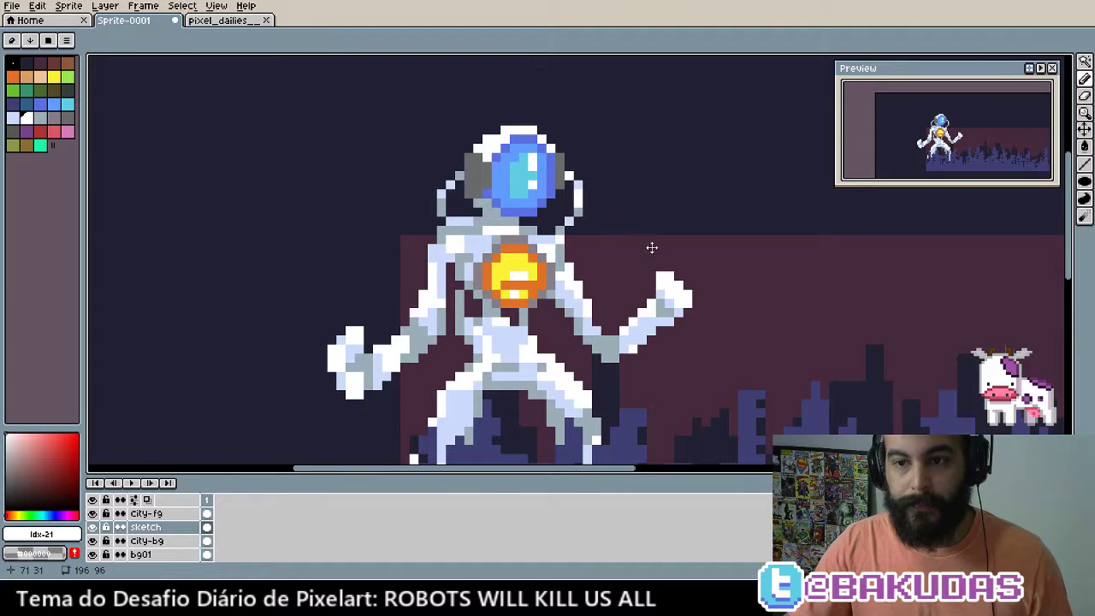
left_click_drag(650, 244, 464, 167)
scroll(464, 168, "down", 2)
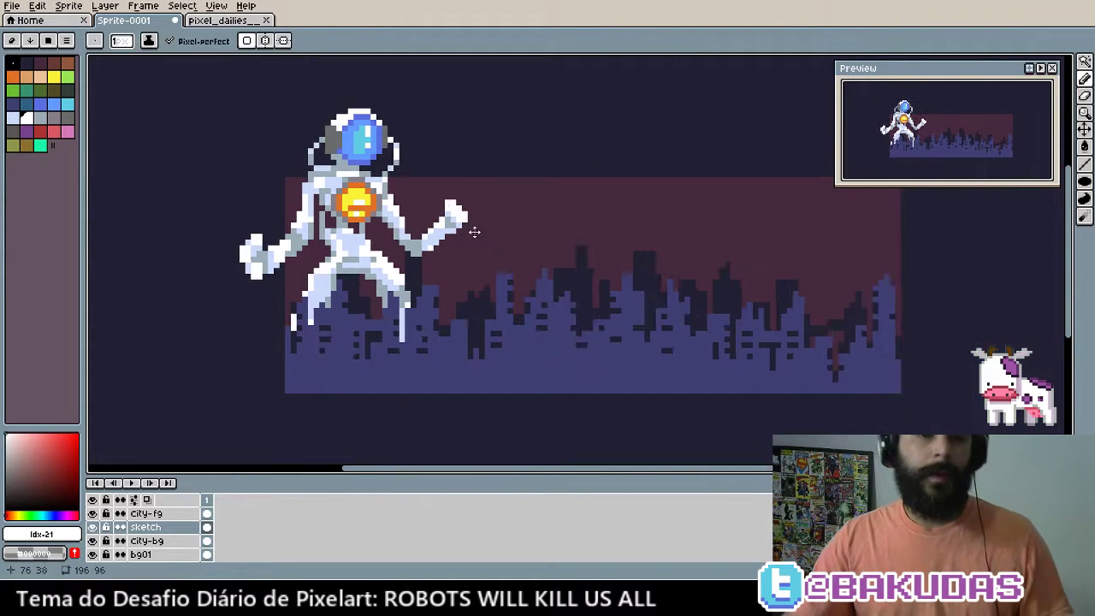
mouse_move(471, 227)
left_mouse_down()
mouse_move(399, 280)
mouse_move(411, 273)
left_mouse_up()
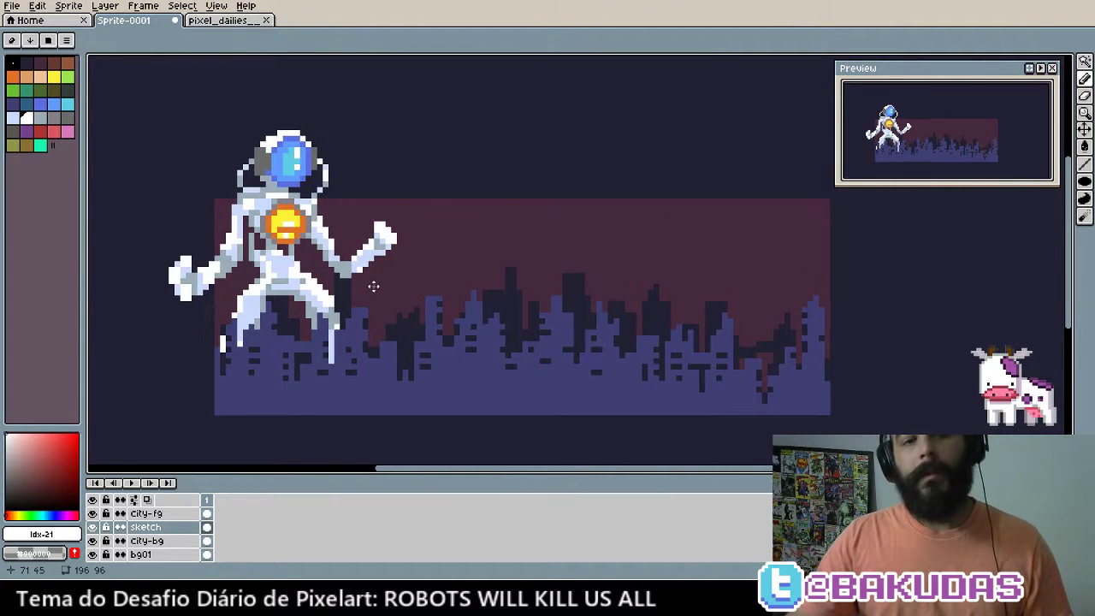
scroll(230, 273, "up", 1)
scroll(230, 274, "up", 1)
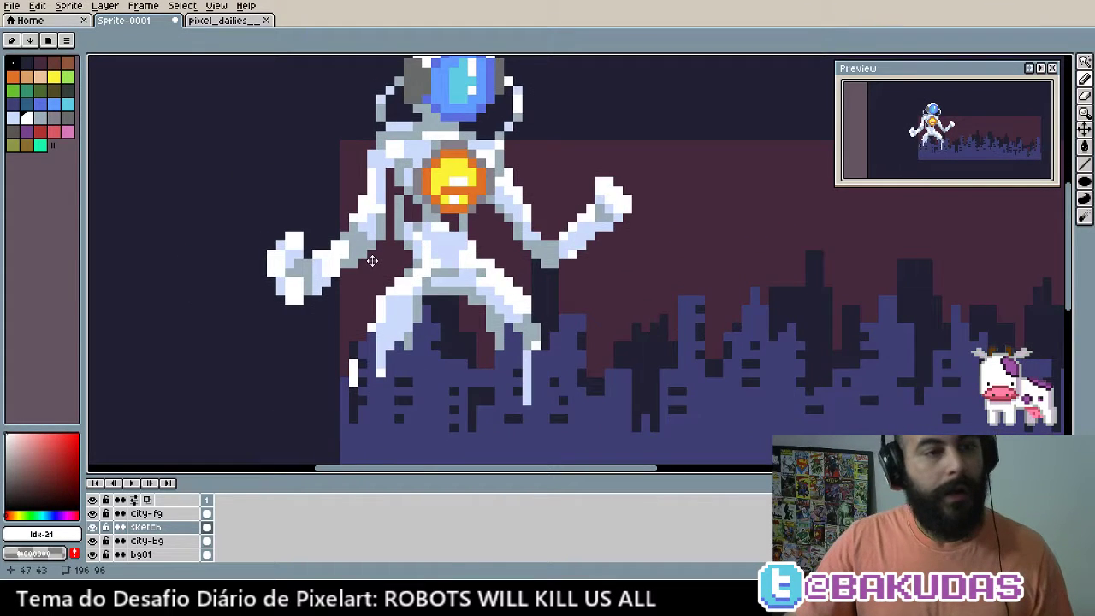
scroll(230, 274, "up", 1)
left_click(67, 90)
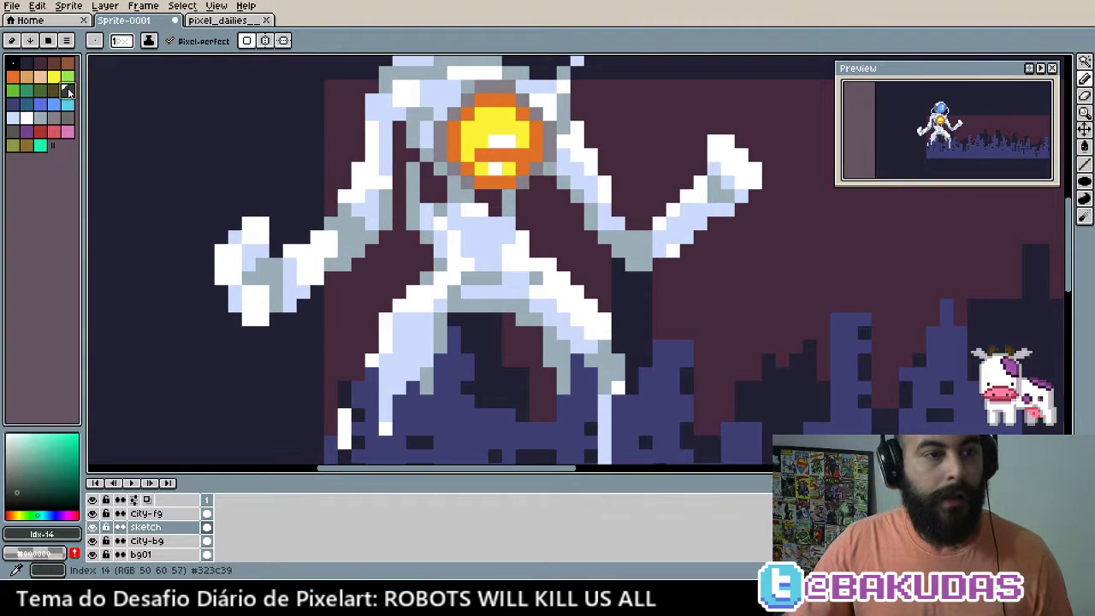
left_click(260, 304)
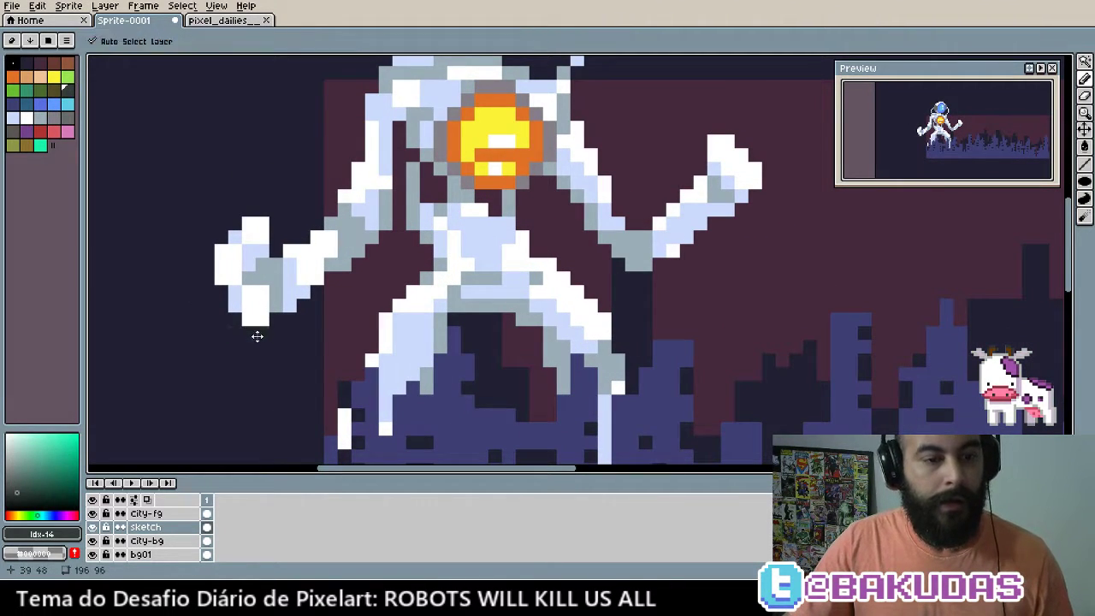
Magic-wand the robot silhouette, turn it into a border selection, and set a 6-pixel pencil
scroll(260, 335, "down", 1)
key("w")
left_click(342, 331)
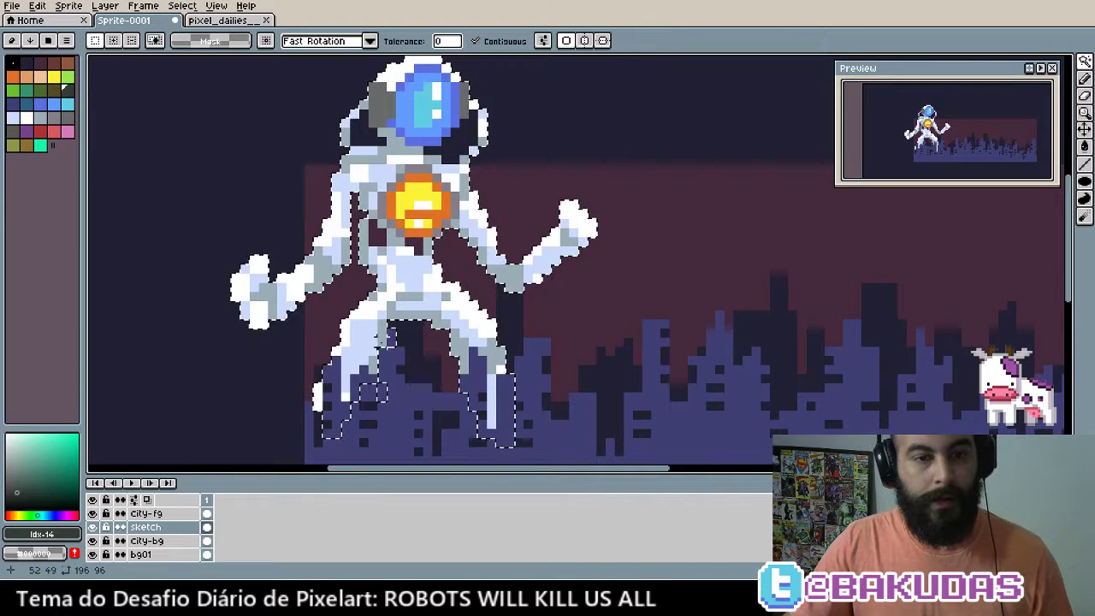
scroll(393, 332, "down", 1)
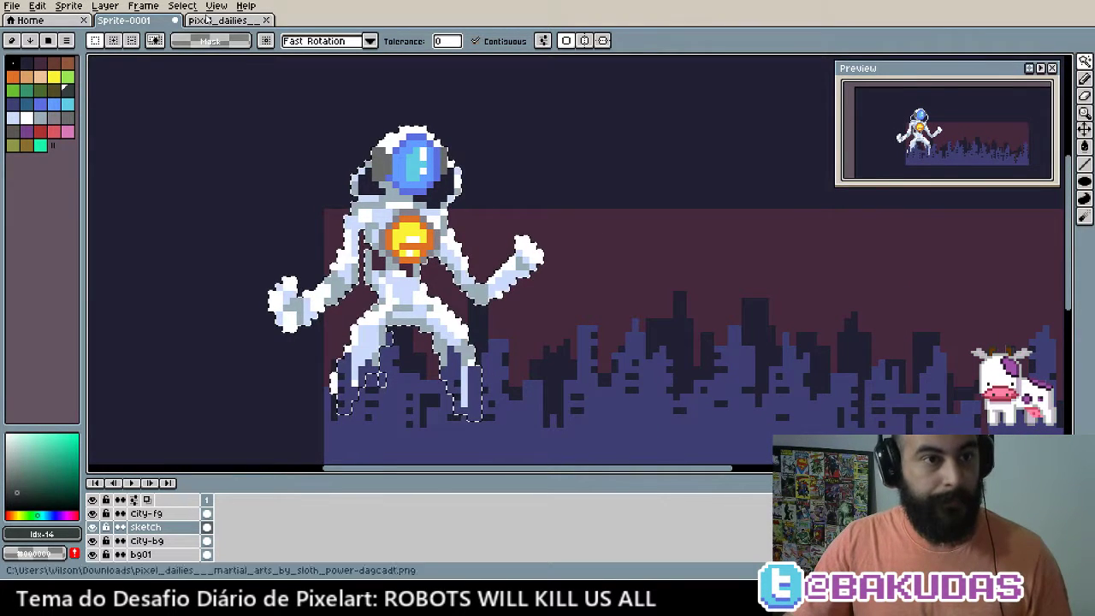
left_click(182, 6)
mouse_move(193, 89)
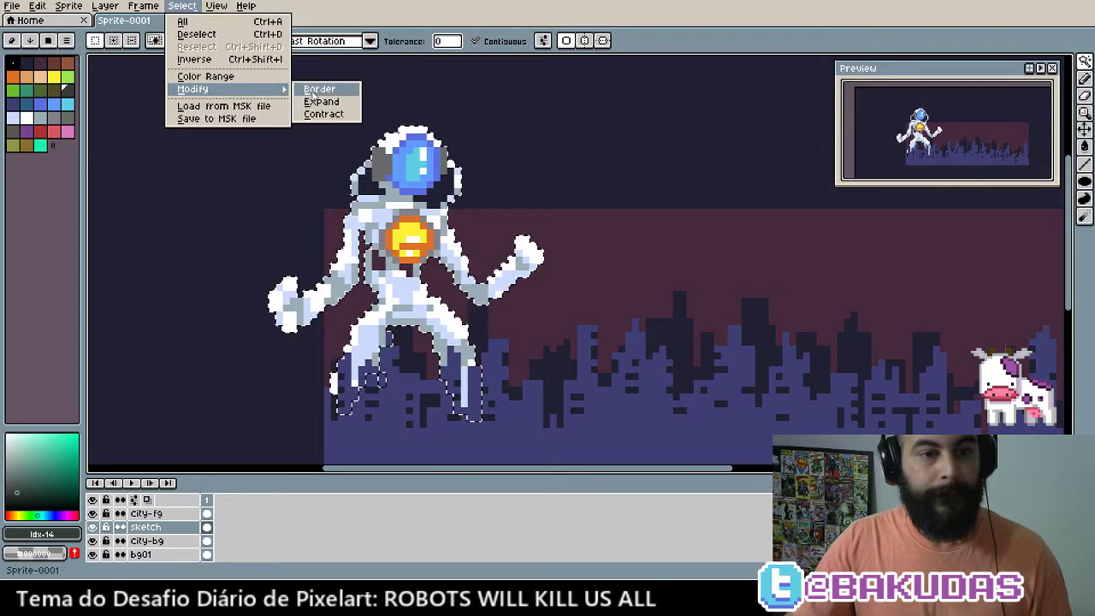
left_click(312, 89)
left_click(508, 328)
key("b")
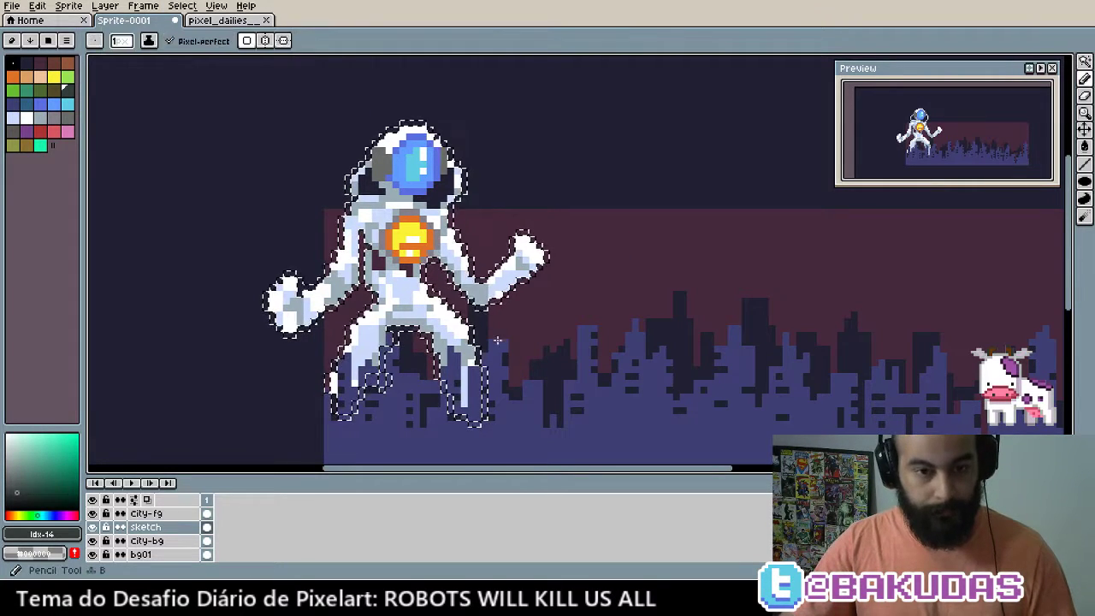
key("plus")
key("plus")
key("plus")
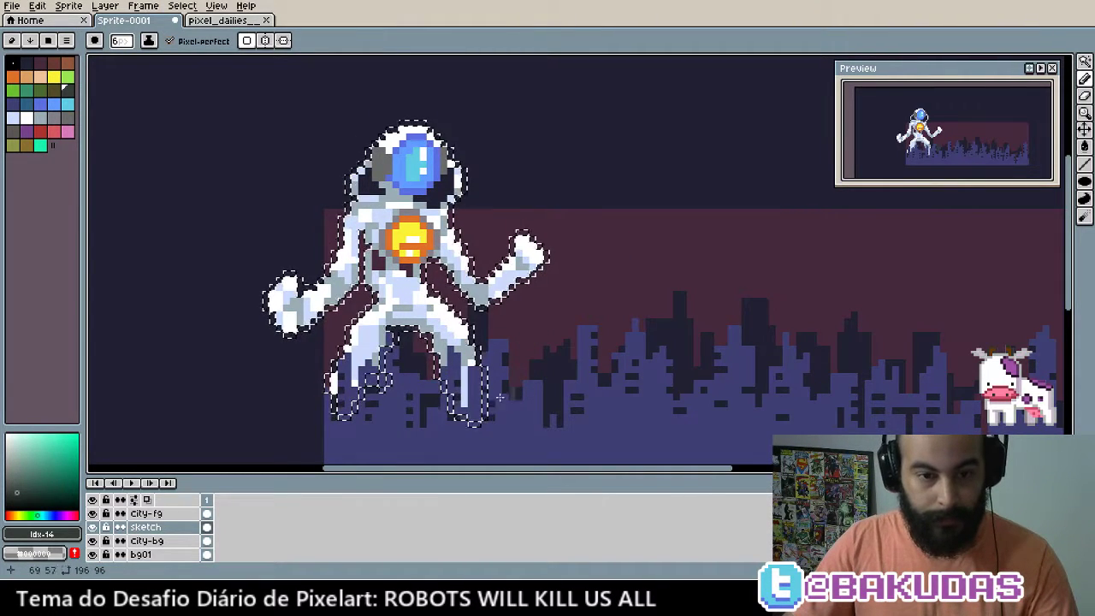
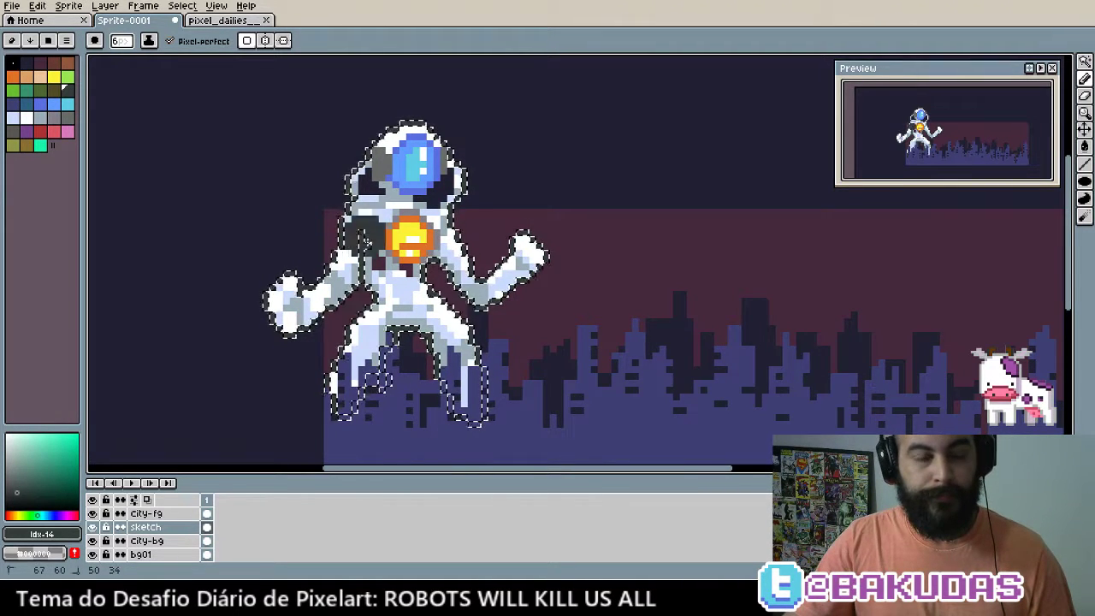
Shrink the pencil to 1 pixel and touch up pixels below the chest core
scroll(403, 275, "up", 4)
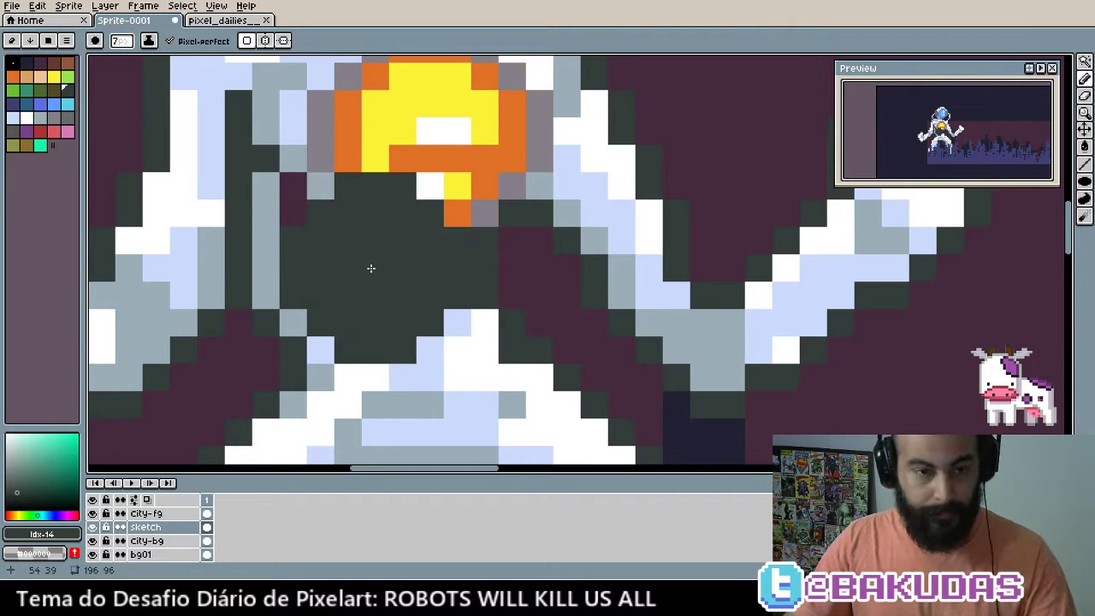
key("minus")
key("minus")
key("minus")
key("minus")
key("minus")
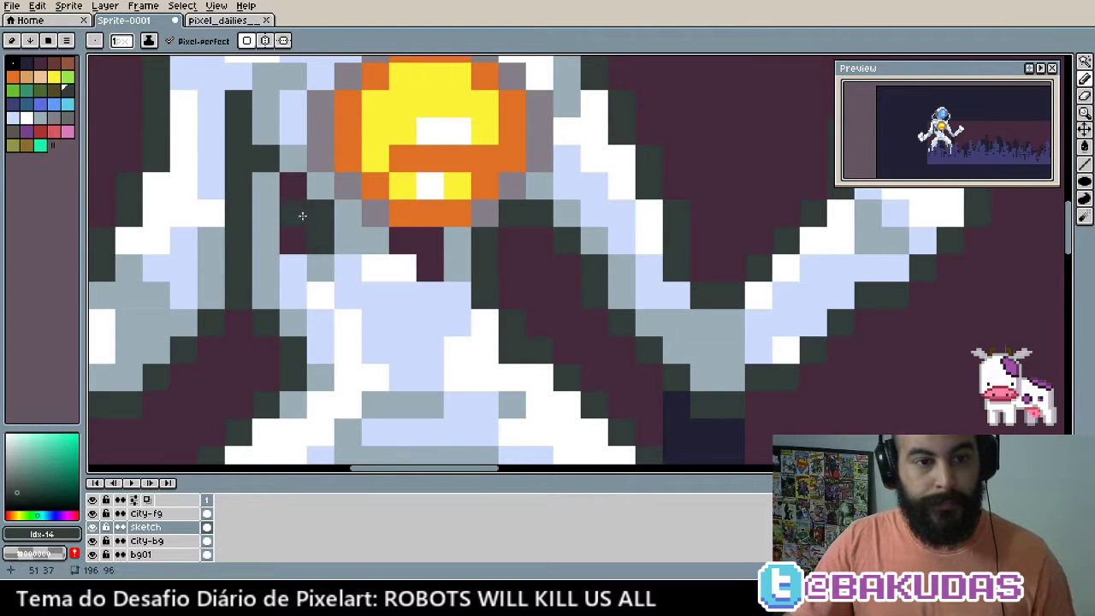
left_click_drag(304, 235, 298, 226)
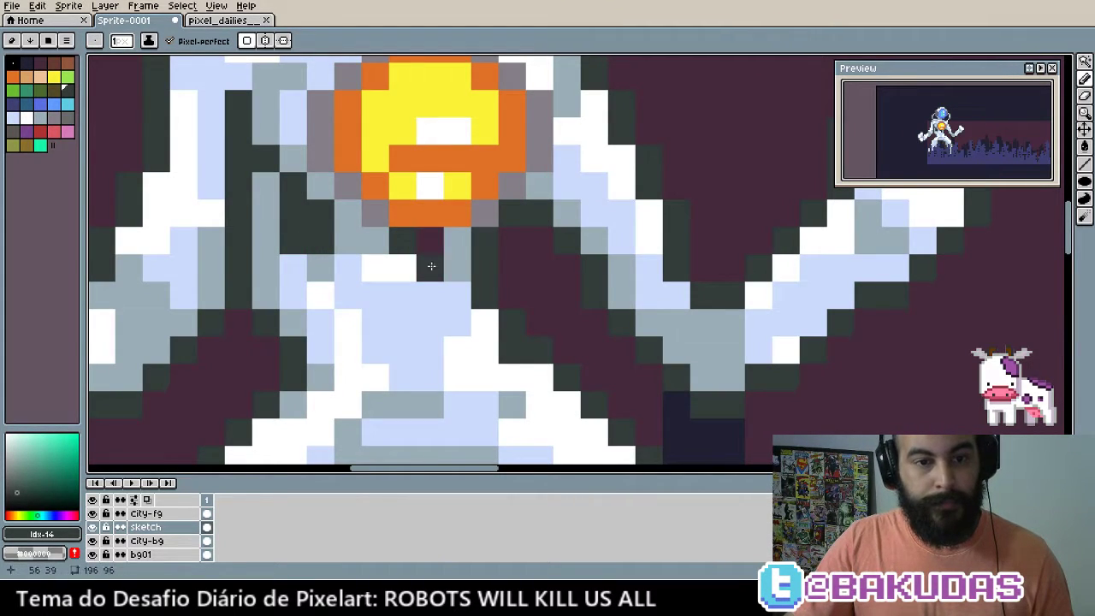
scroll(505, 203, "up", 5)
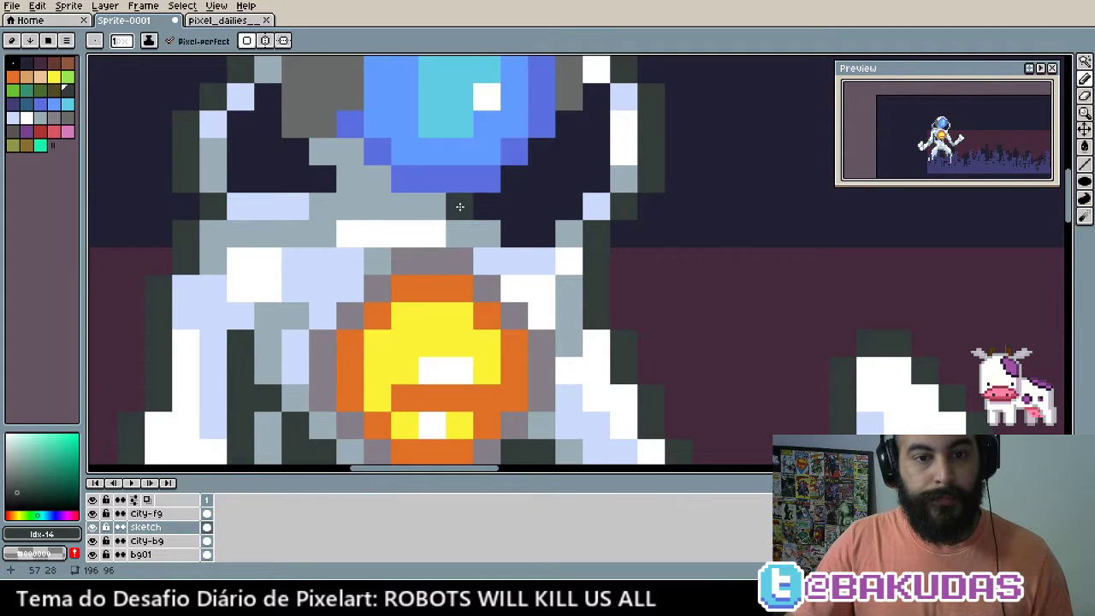
scroll(470, 205, "up", 2)
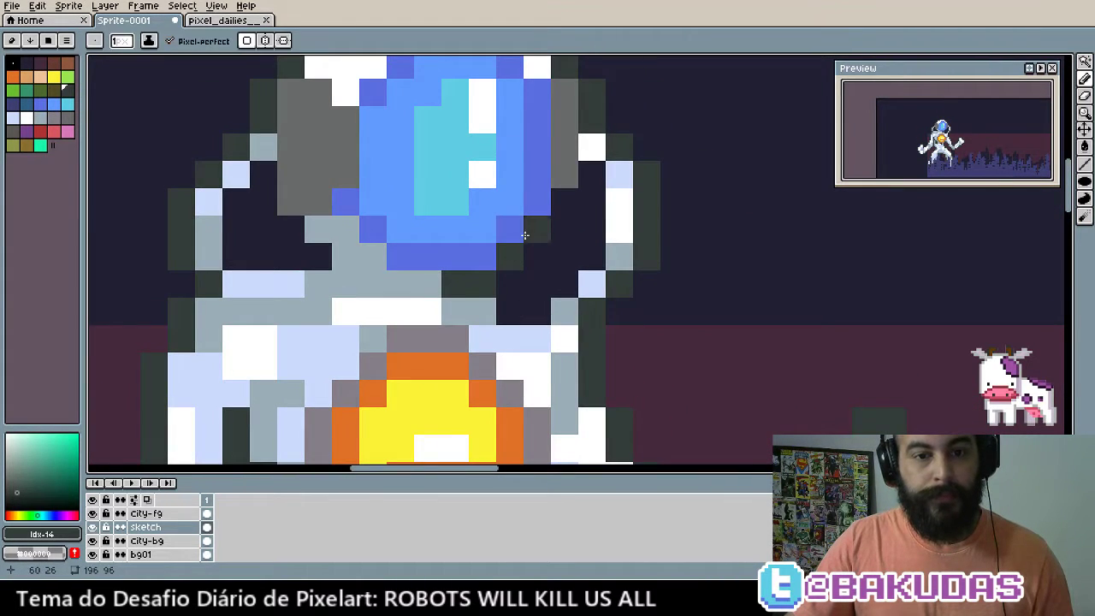
Outline the helmet's right side and the row under the visor with dark pixels
left_click_drag(549, 222, 570, 273)
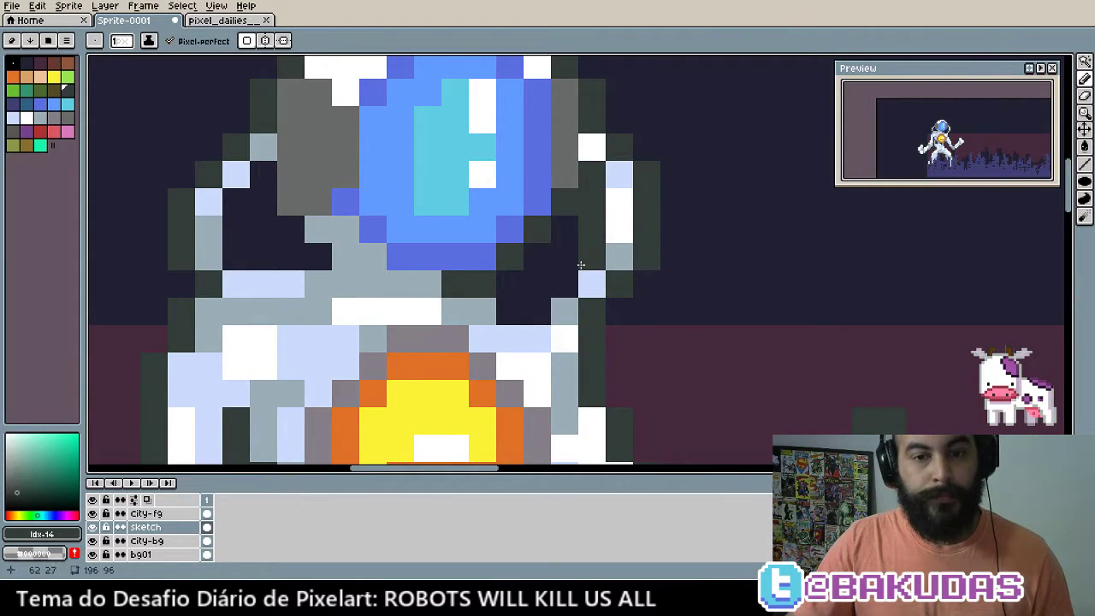
mouse_move(318, 257)
left_mouse_down()
mouse_move(236, 253)
mouse_move(236, 205)
mouse_move(264, 176)
mouse_move(268, 217)
mouse_move(282, 226)
mouse_move(257, 199)
left_mouse_up()
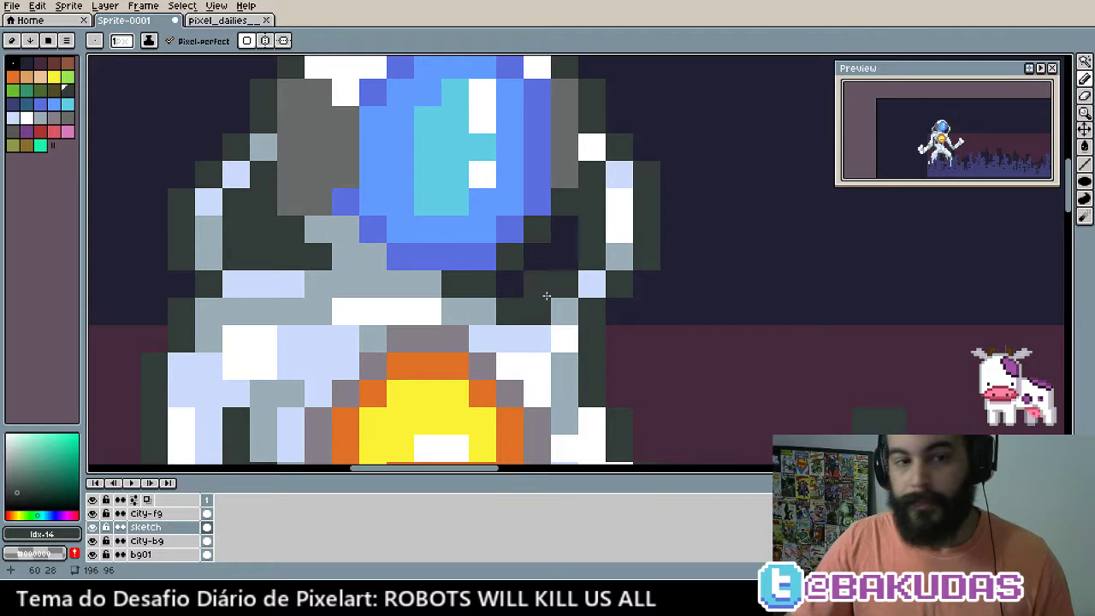
left_click(263, 229)
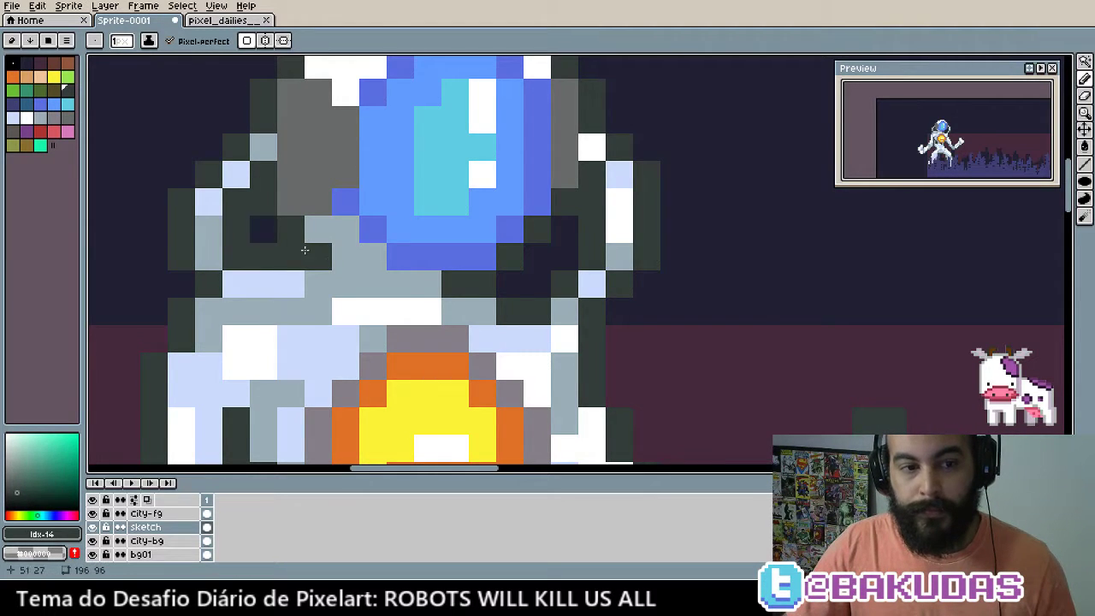
left_click_drag(512, 288, 549, 333)
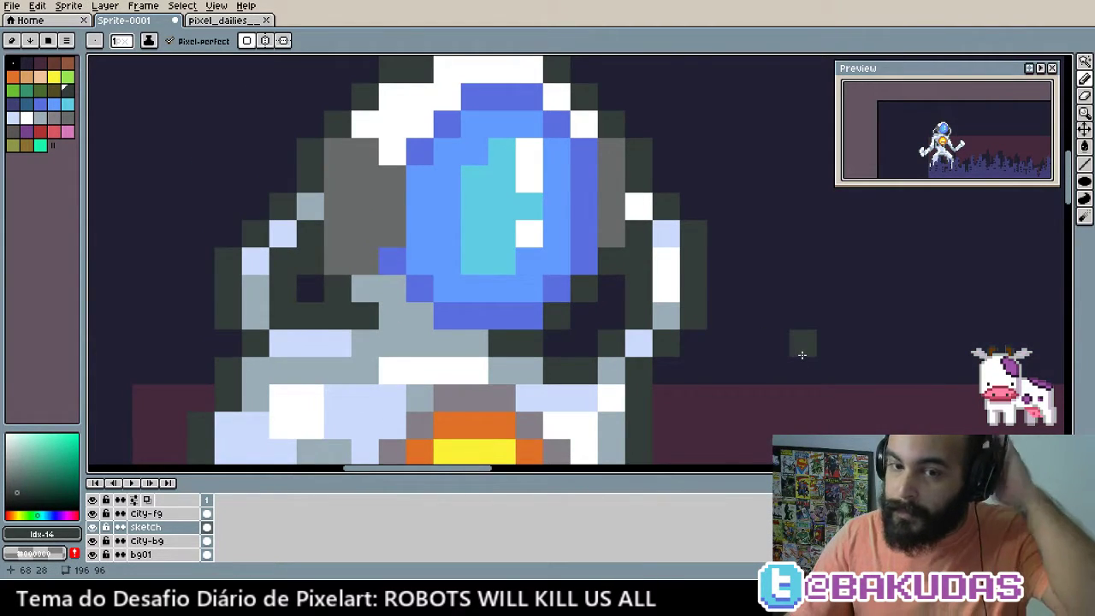
scroll(798, 349, "down", 2)
left_click_drag(849, 411, 562, 254)
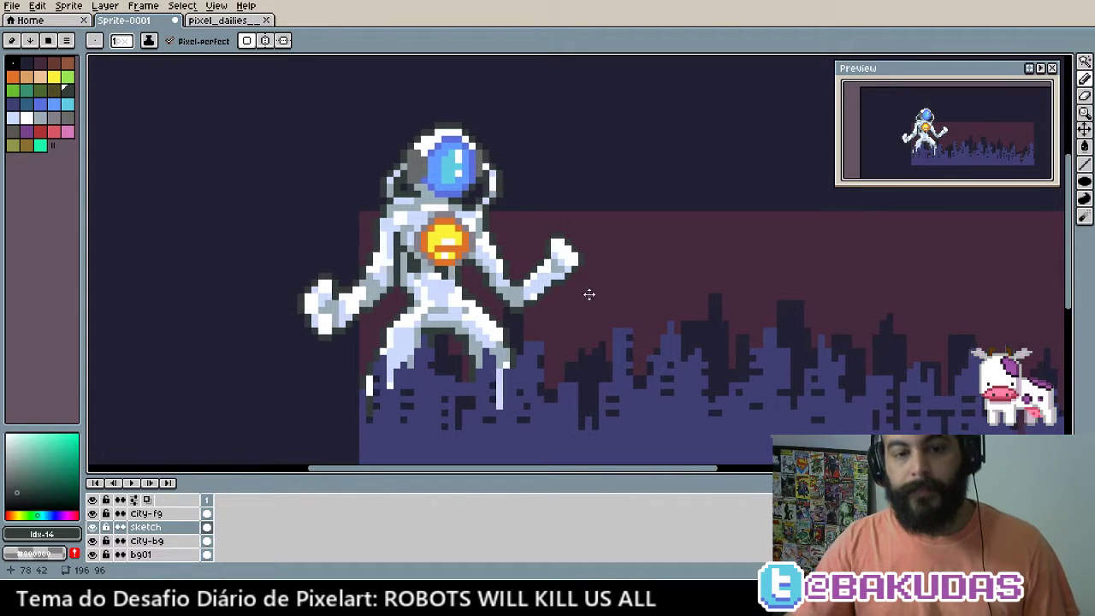
scroll(483, 263, "down", 1)
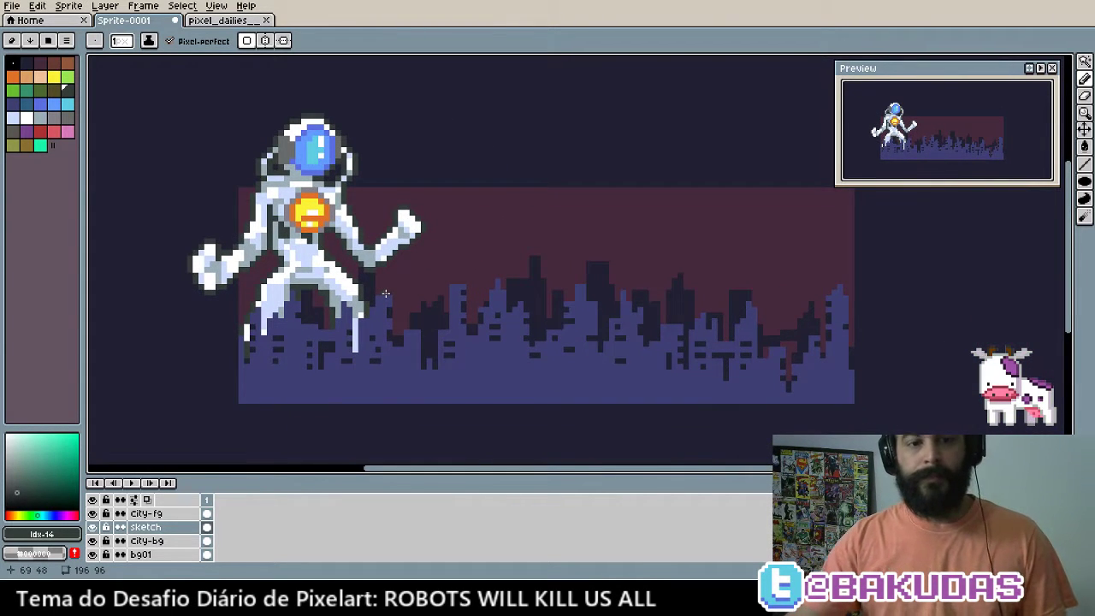
scroll(431, 312, "up", 1)
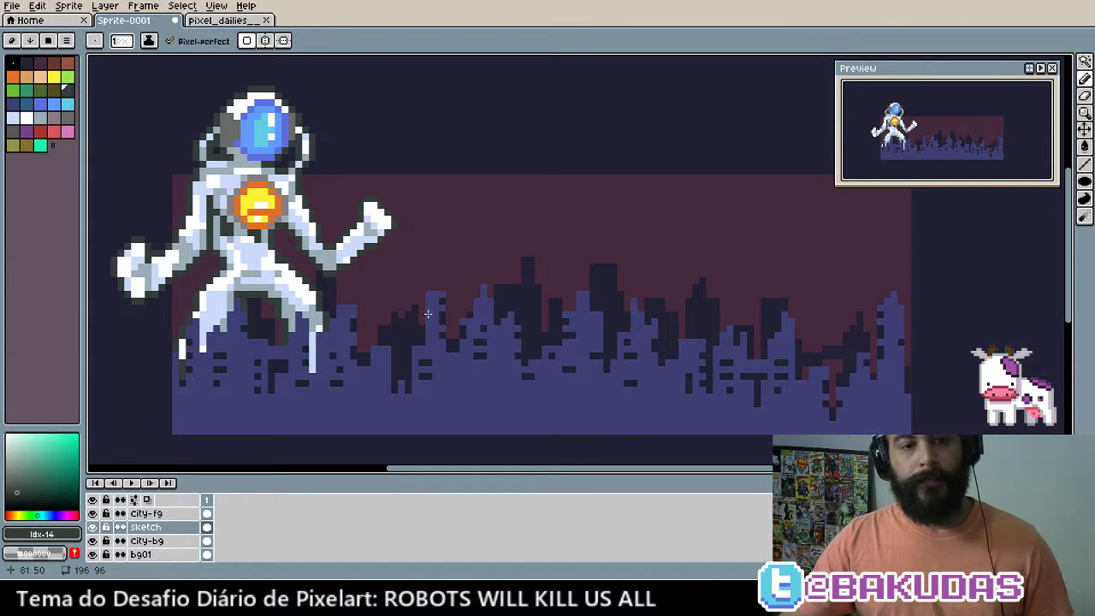
key("alt")
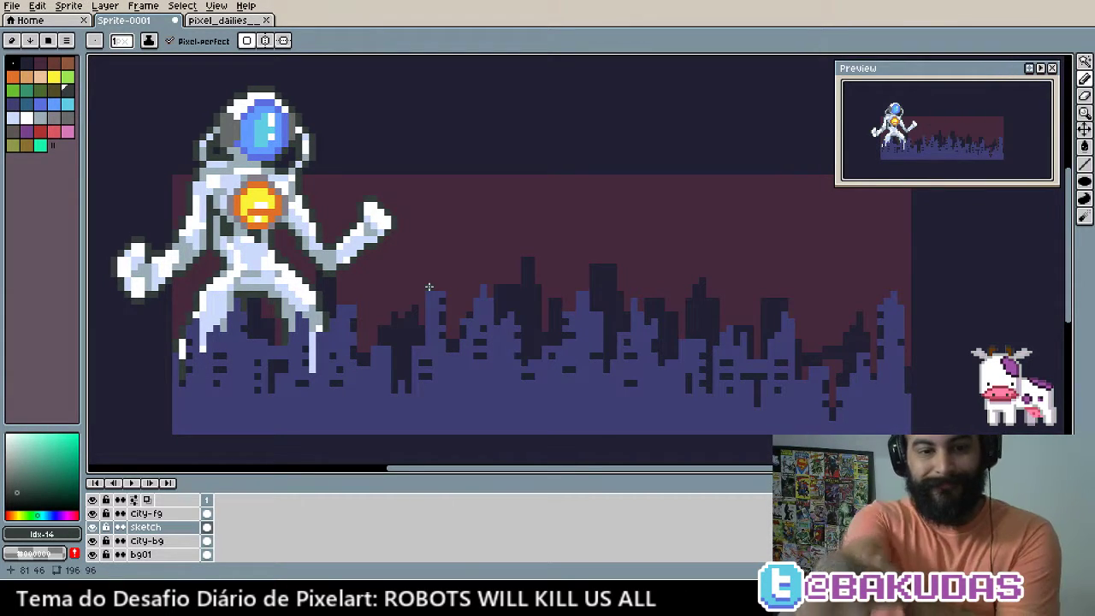
scroll(321, 258, "up", 1)
left_click_drag(321, 258, 407, 258)
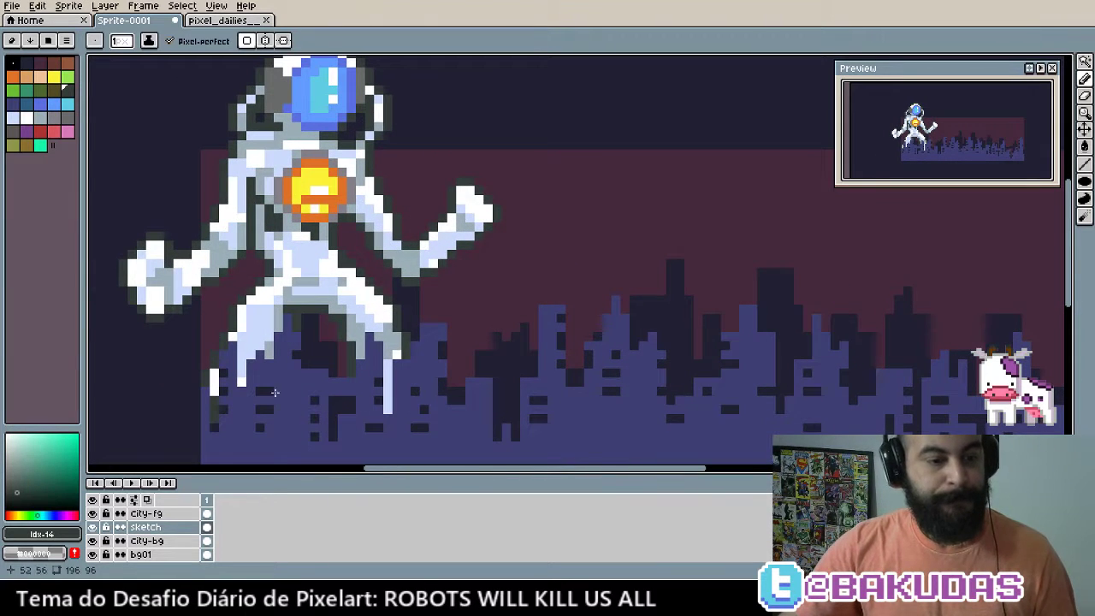
Rename the 'sketch' layer to robot01, then switch to the Line tool
double_click(151, 527)
type("robot01")
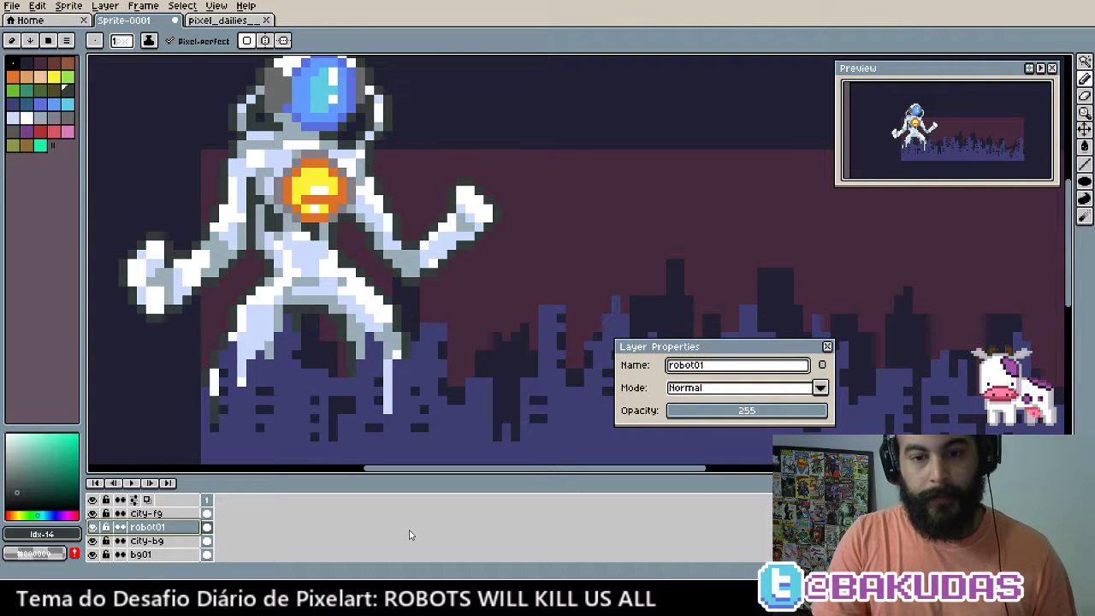
key("Return")
key("l")
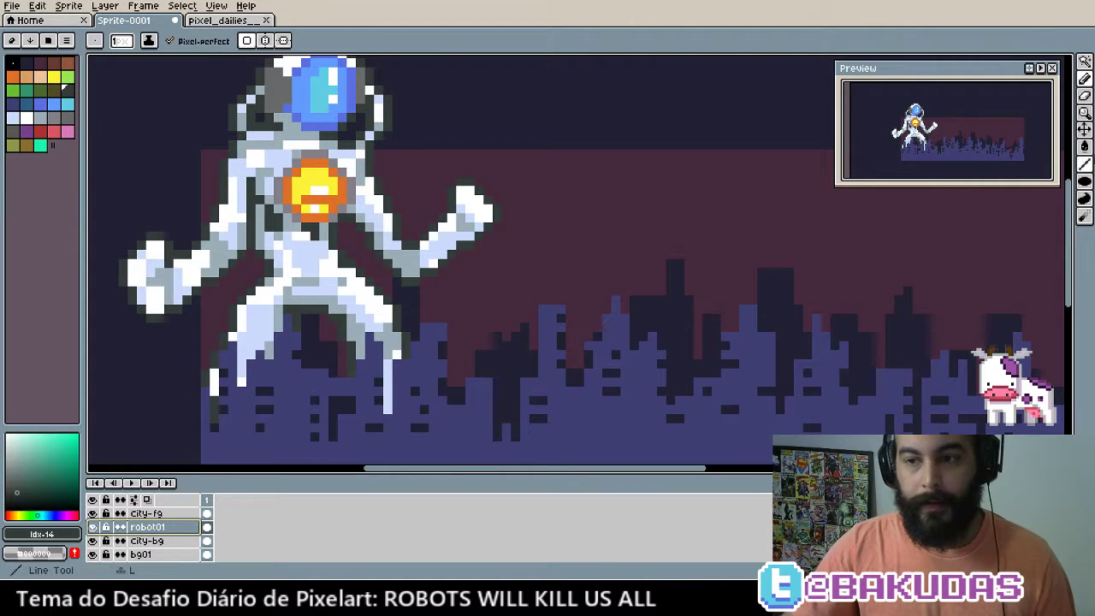
left_click(1084, 164)
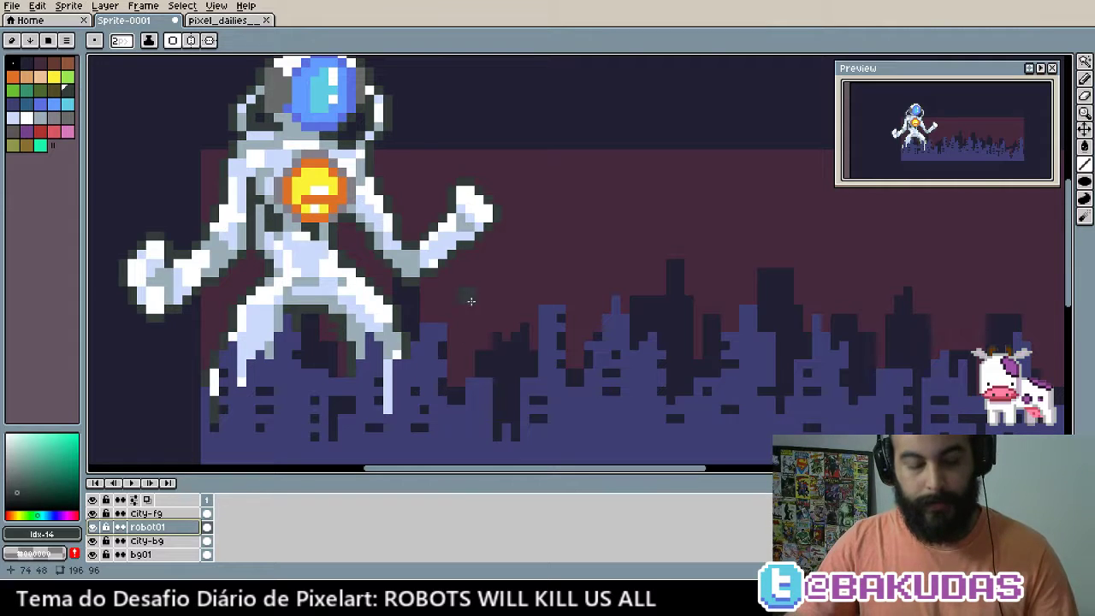
key("i")
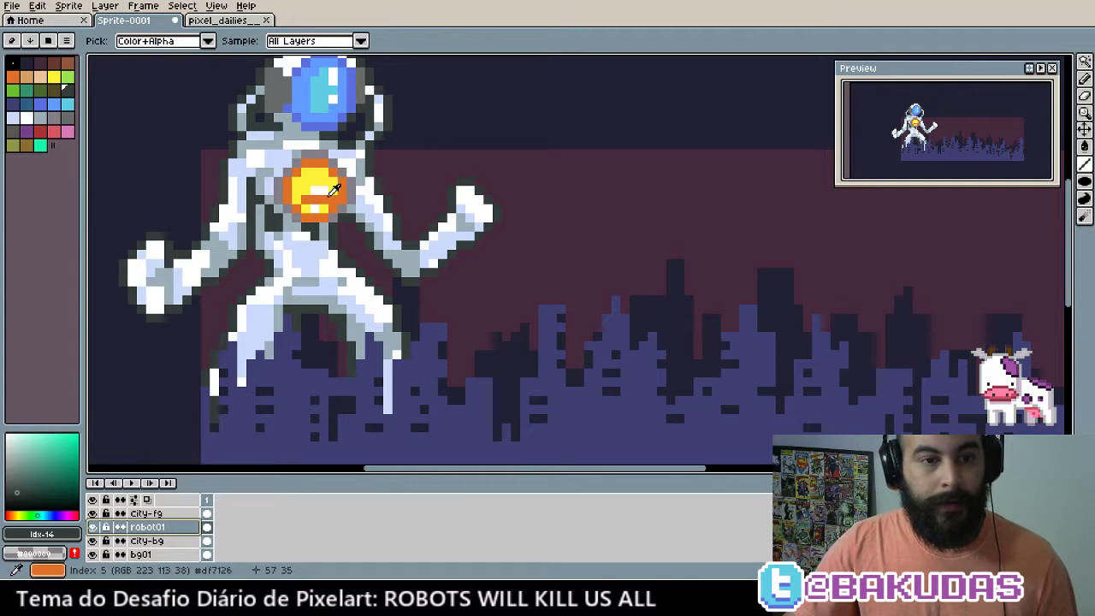
left_click(330, 195)
key("b")
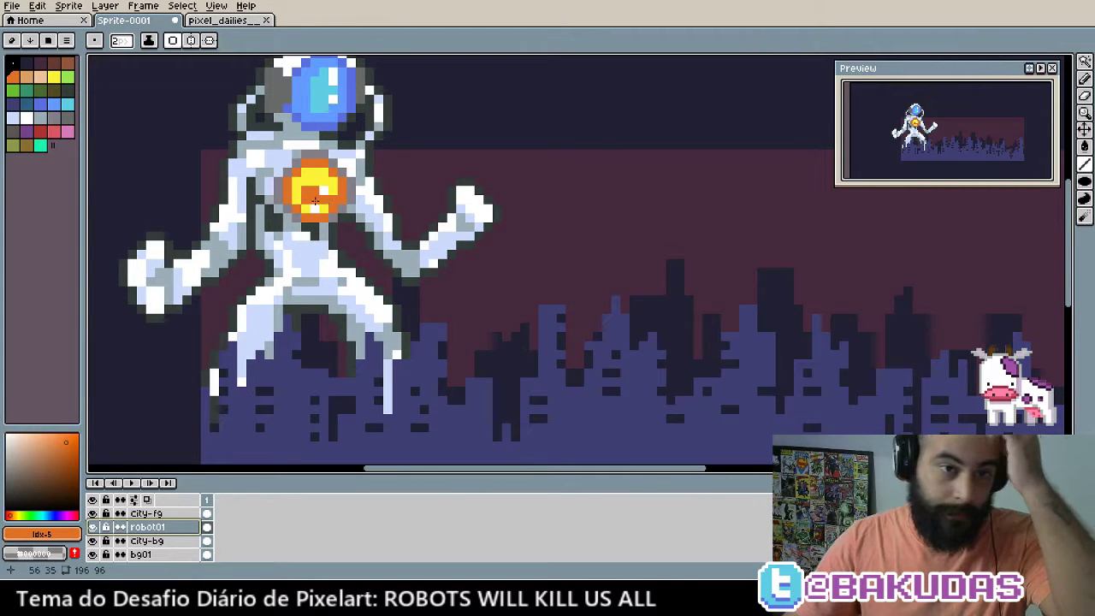
left_click_drag(315, 201, 320, 199)
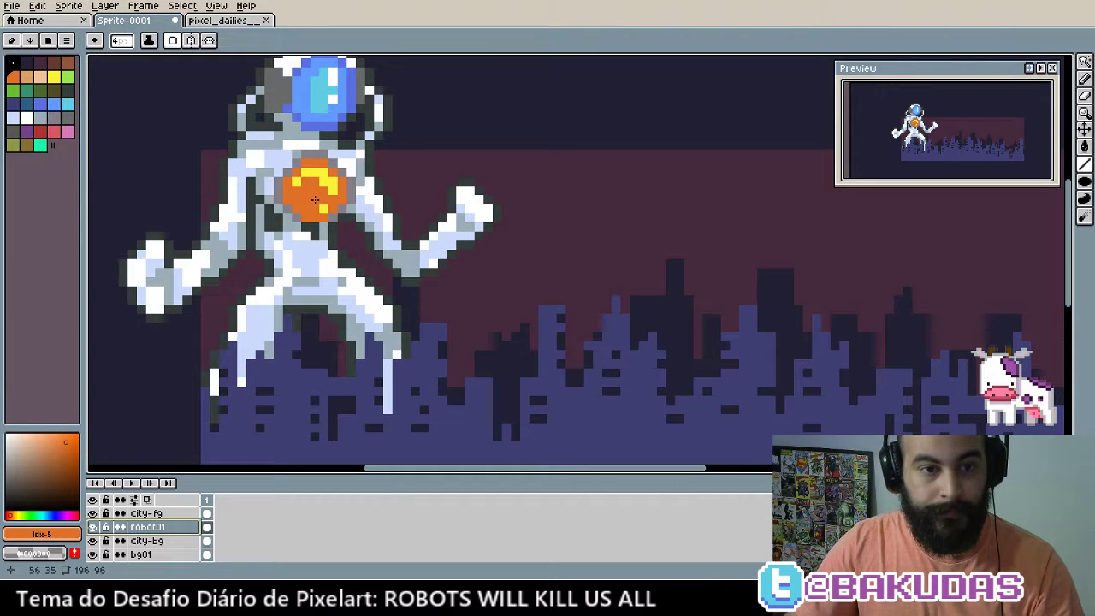
key("ctrl+z")
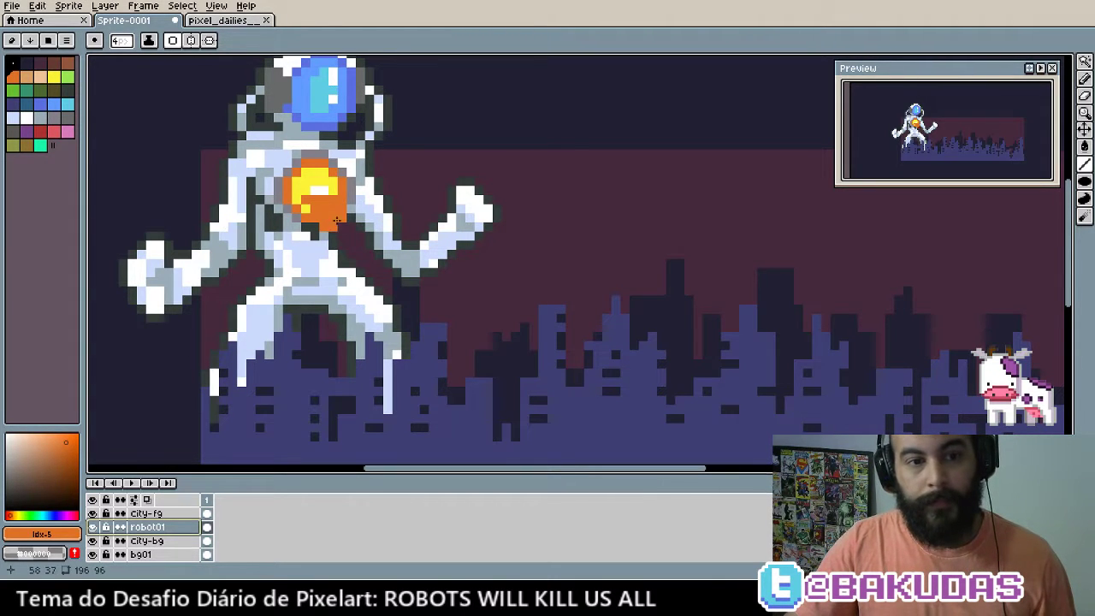
left_click_drag(336, 218, 540, 455)
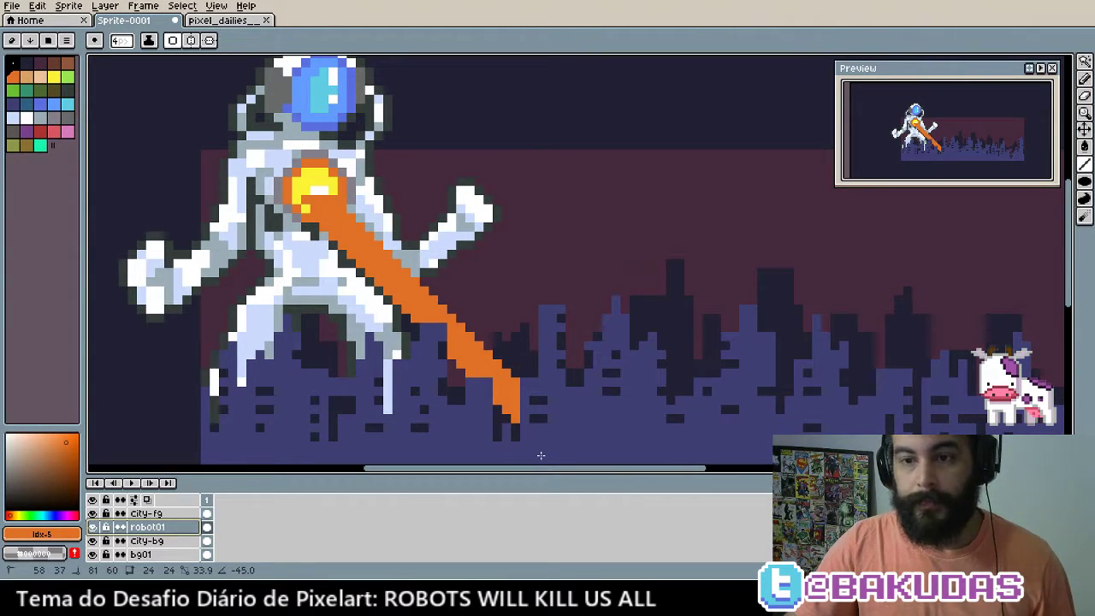
left_click(334, 179, "alt")
mouse_move(352, 209)
left_mouse_down()
mouse_move(356, 226)
mouse_move(340, 219)
mouse_move(516, 400)
left_mouse_up()
key("ctrl+z")
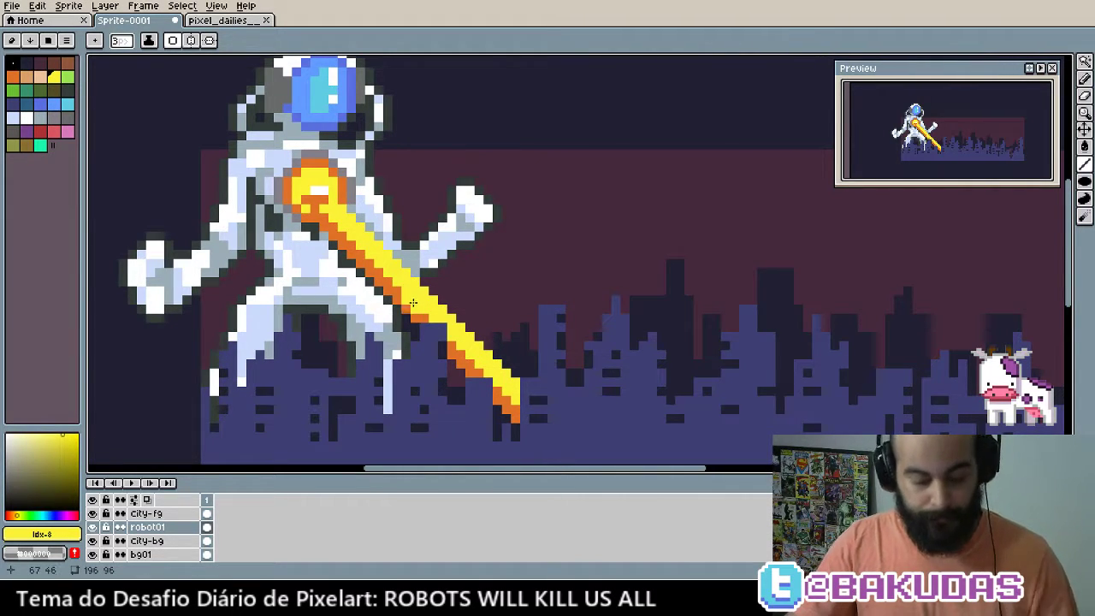
key("i")
left_click(425, 242)
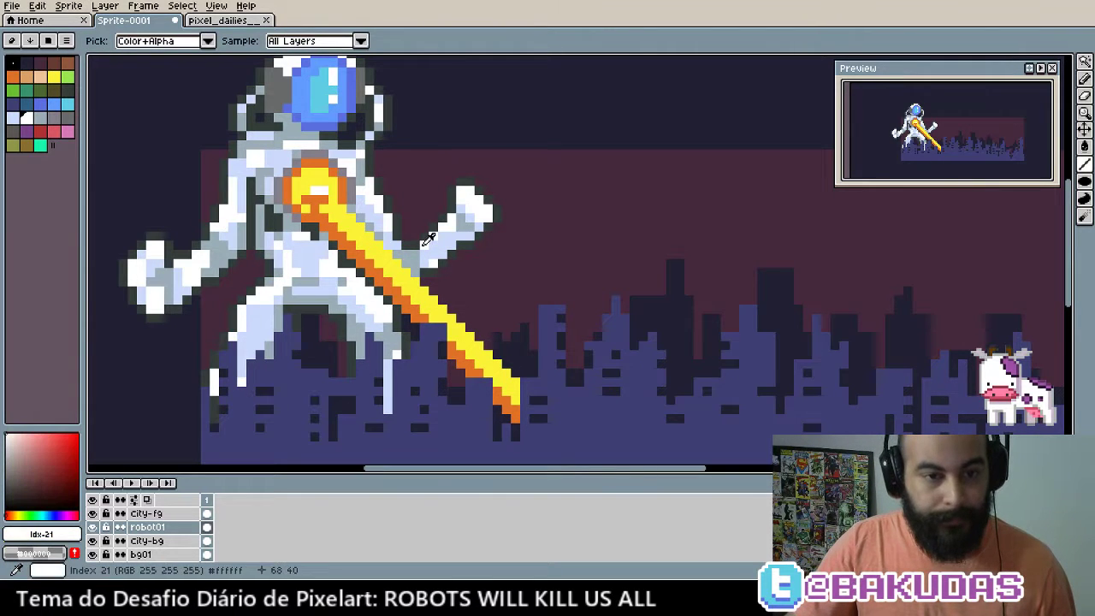
key("b")
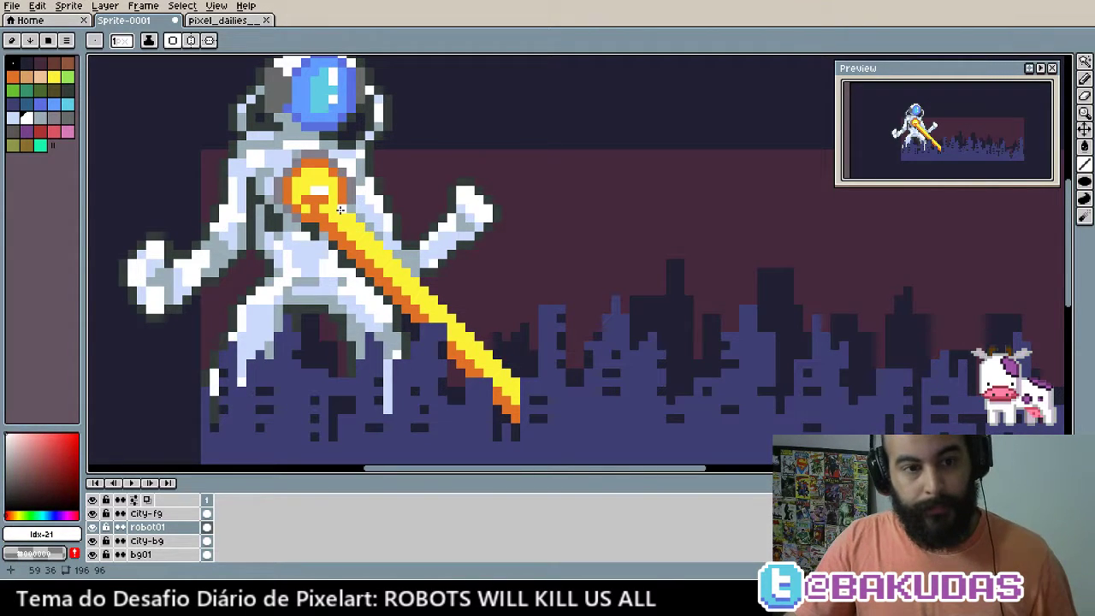
left_click_drag(333, 209, 516, 402)
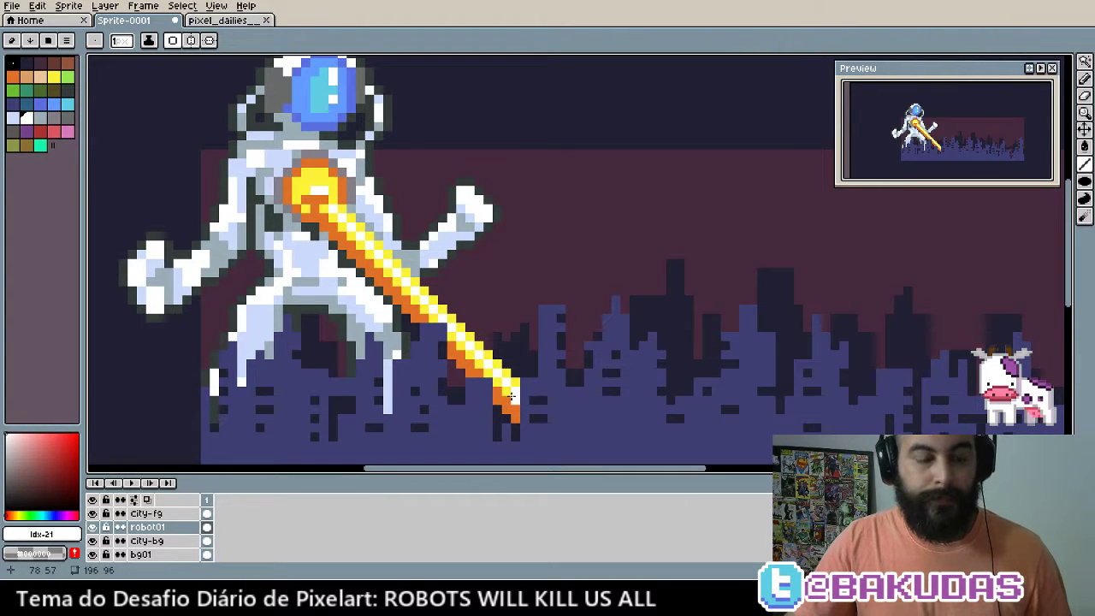
key("v")
key("ctrl+z")
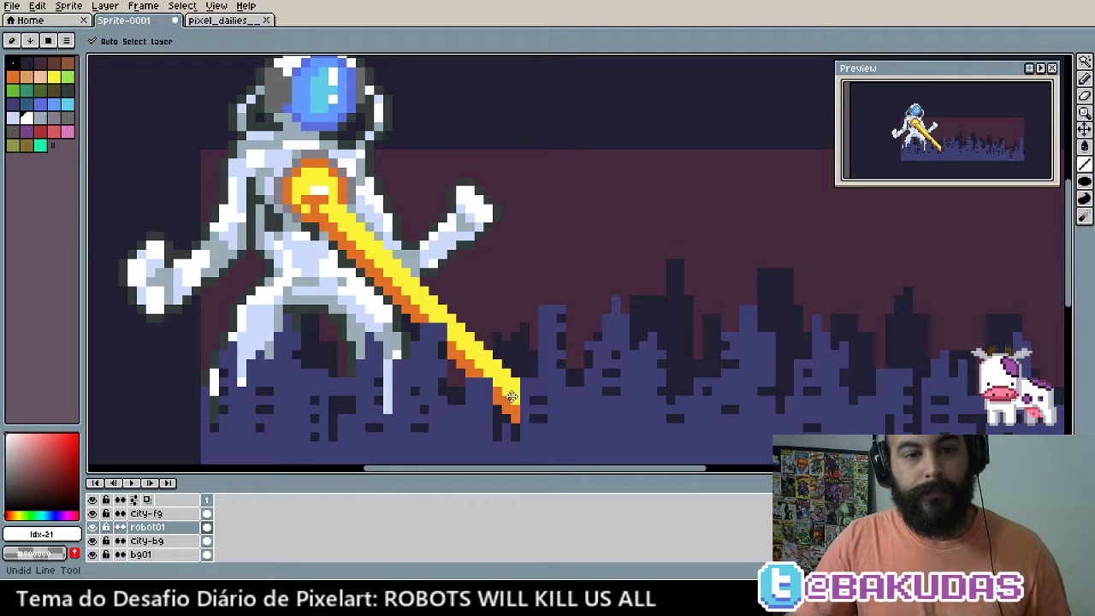
key("ctrl+z")
key("ctrl+z")
key("b")
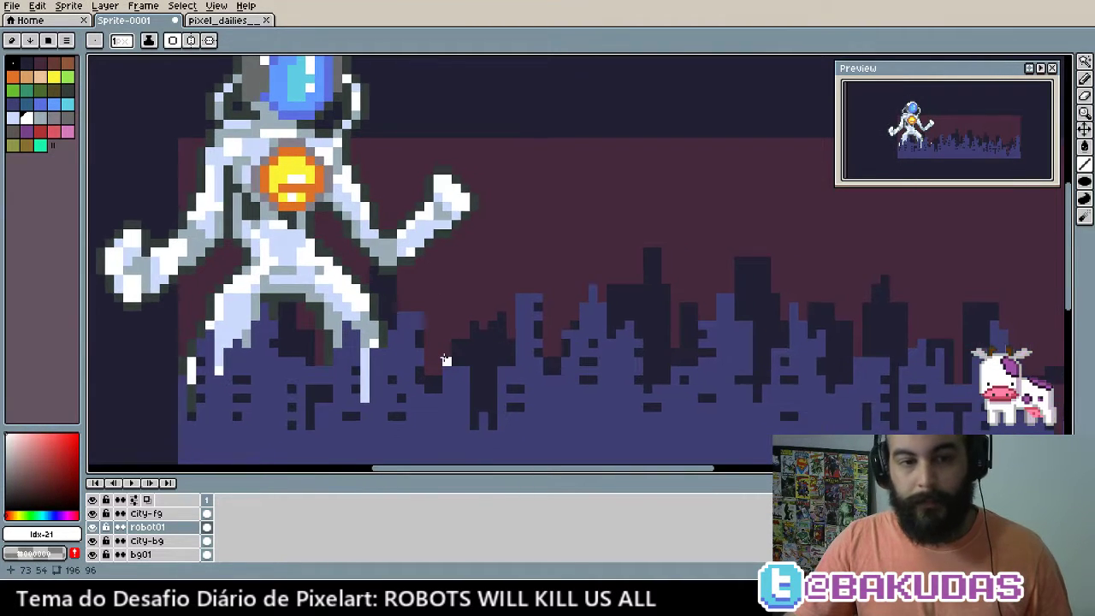
scroll(444, 358, "down", 2)
scroll(437, 348, "up", 1)
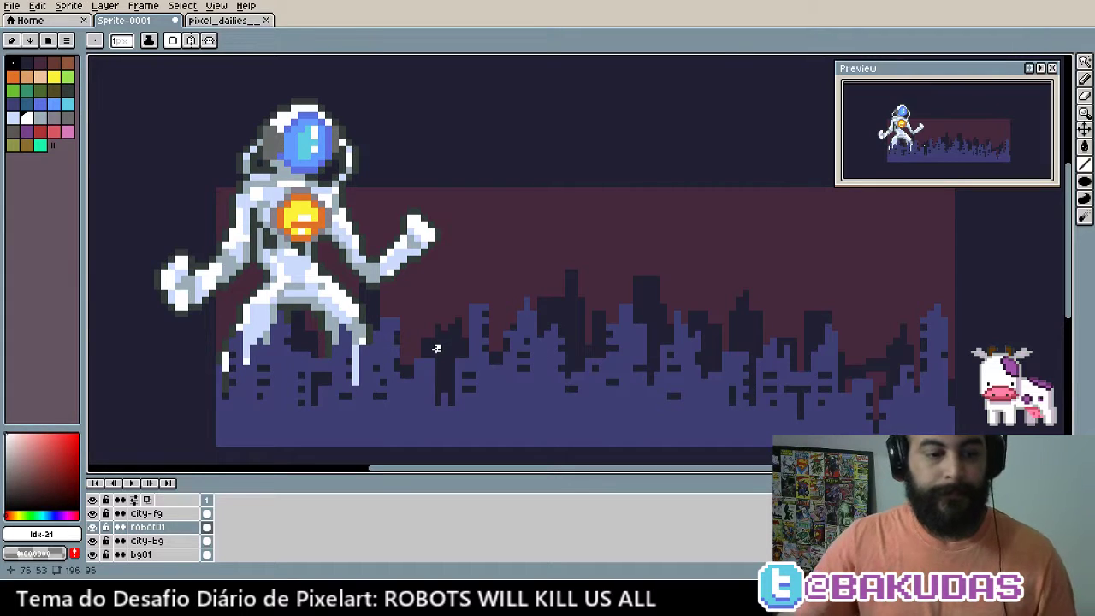
key("i")
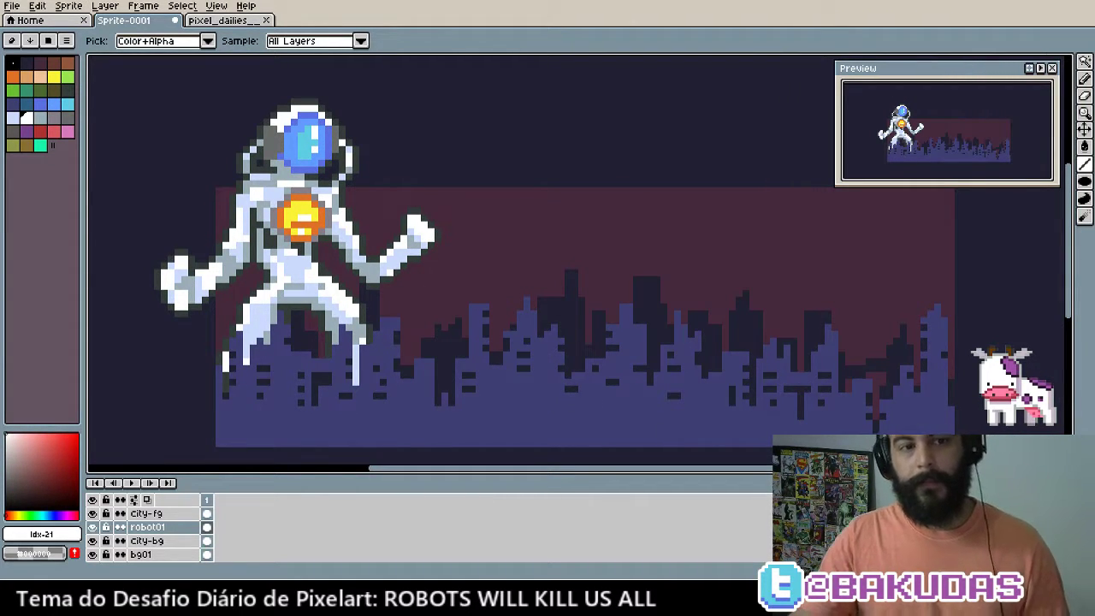
left_click_drag(779, 371, 700, 318)
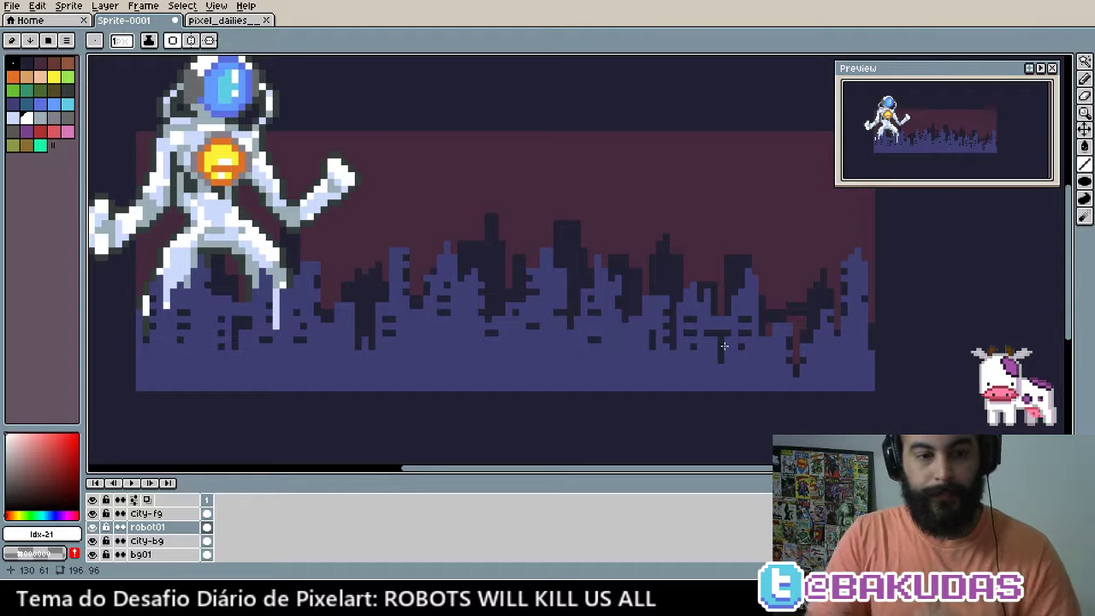
mouse_move(514, 225)
left_mouse_down()
mouse_move(520, 259)
mouse_move(621, 282)
left_mouse_up()
key("alt")
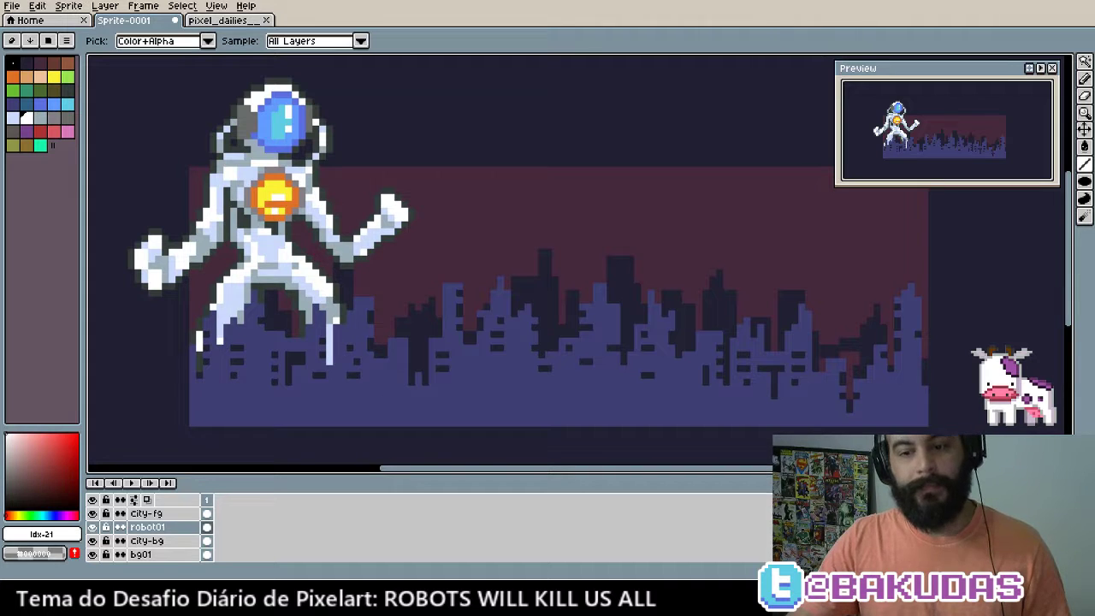
key("b")
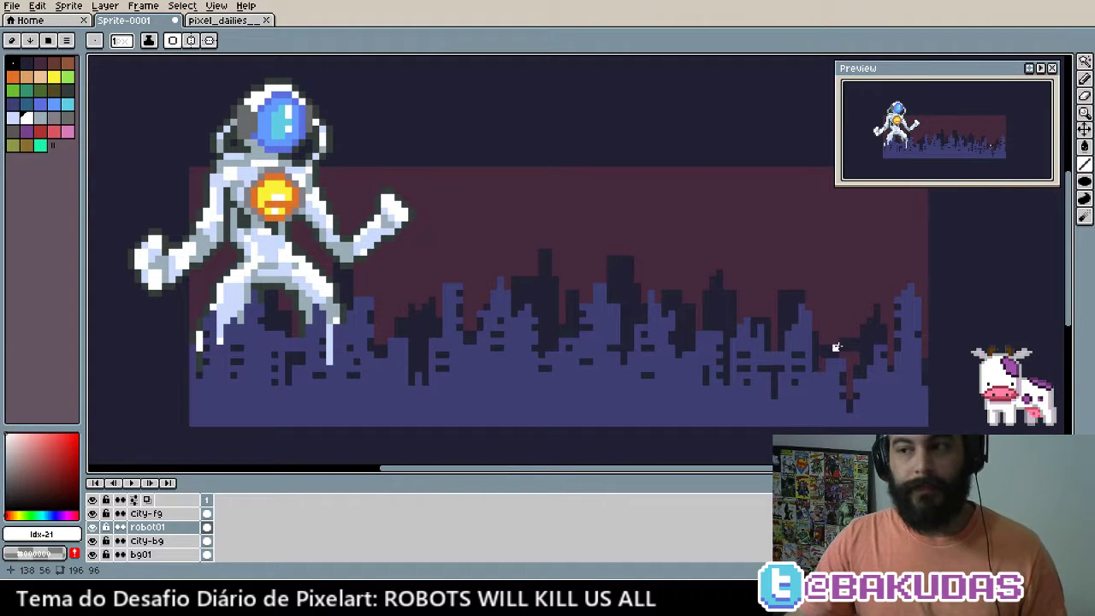
key("i")
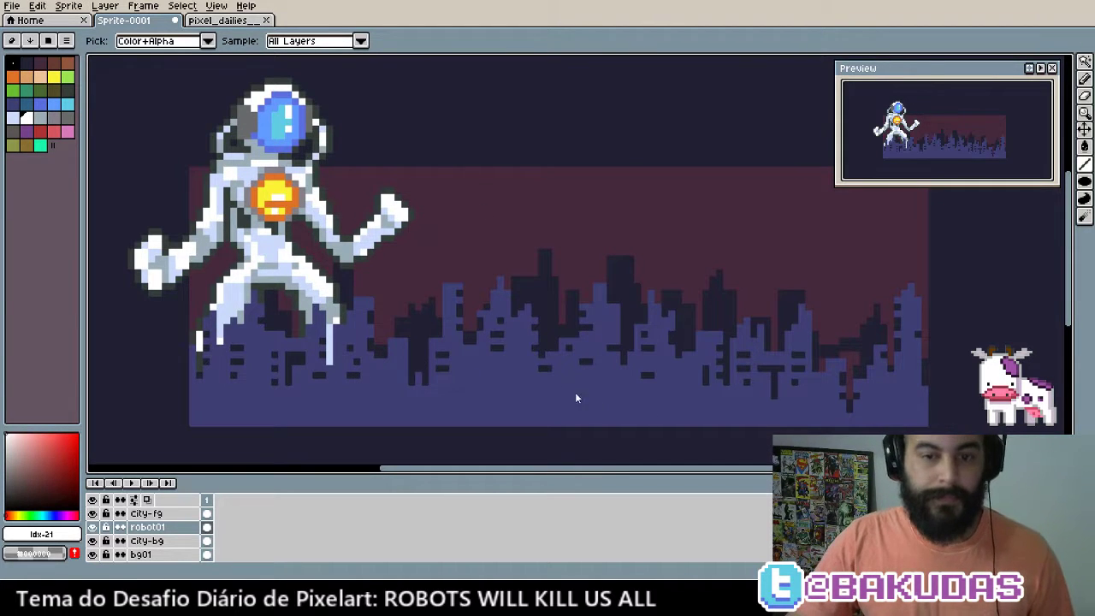
key("b")
scroll(670, 294, "up", 1)
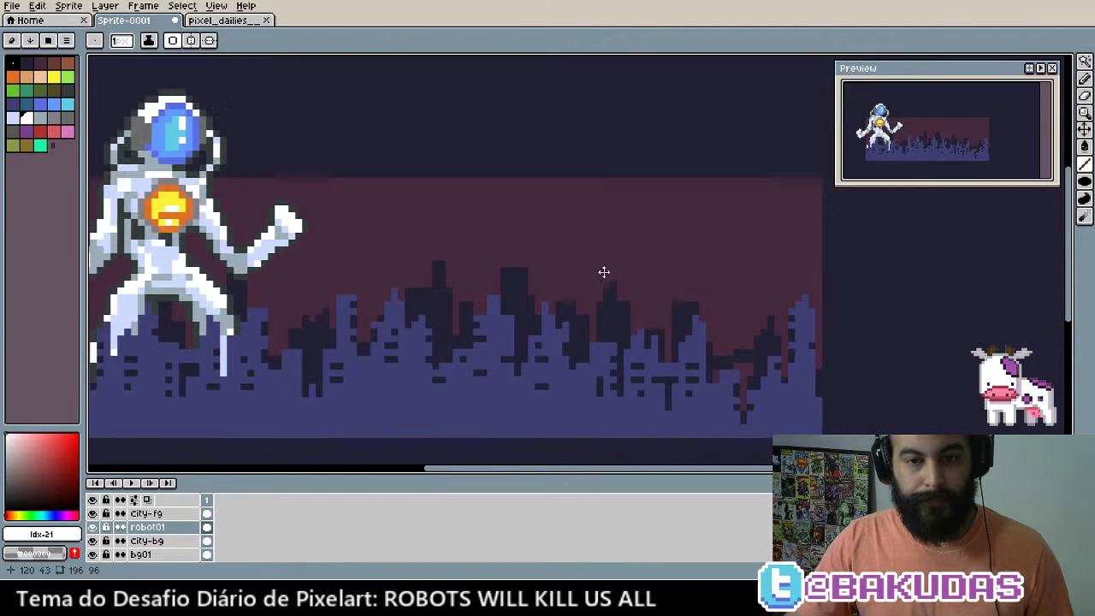
scroll(603, 271, "up", 1)
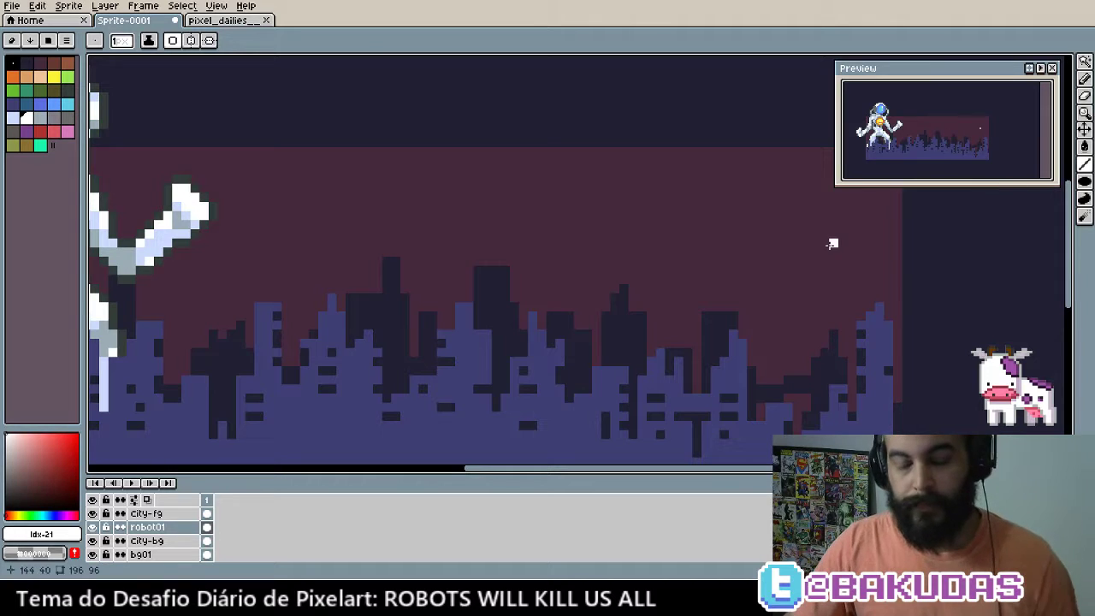
key("i")
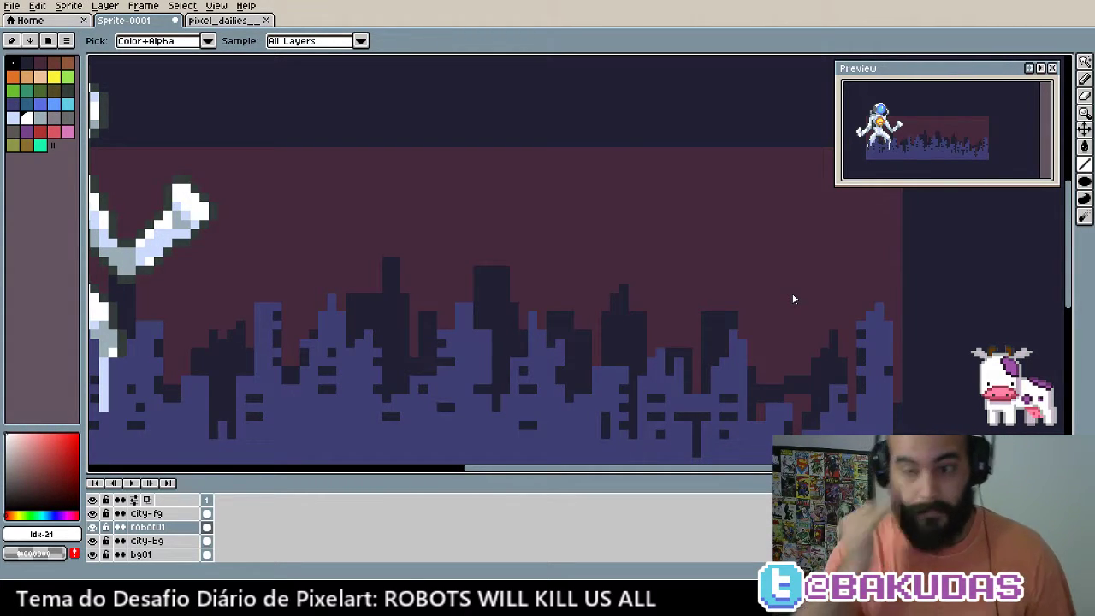
key("b")
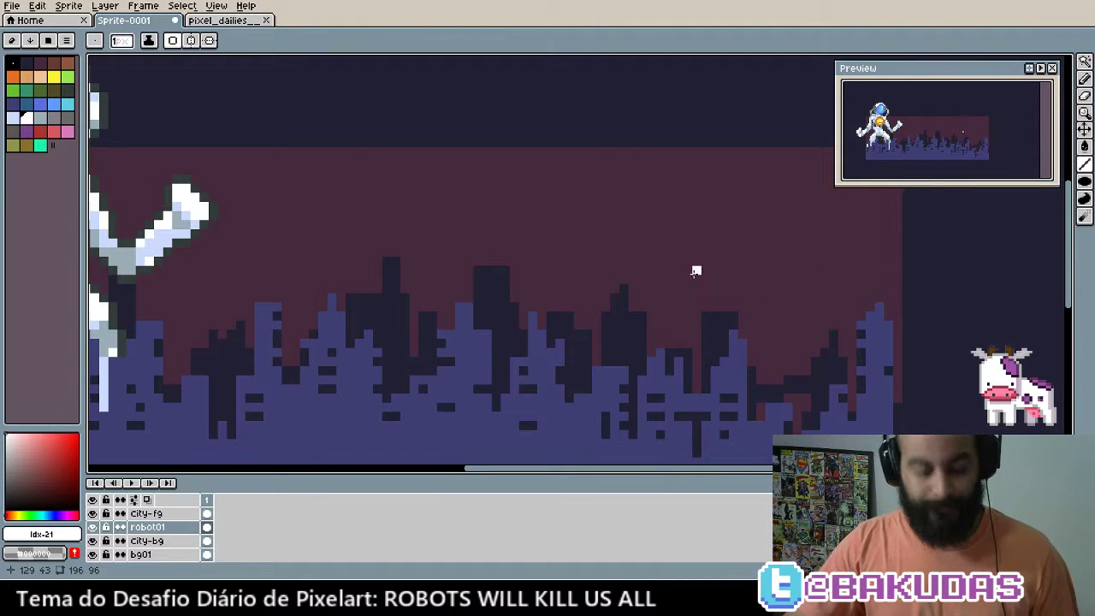
scroll(684, 280, "down", 2)
left_click_drag(696, 295, 636, 268)
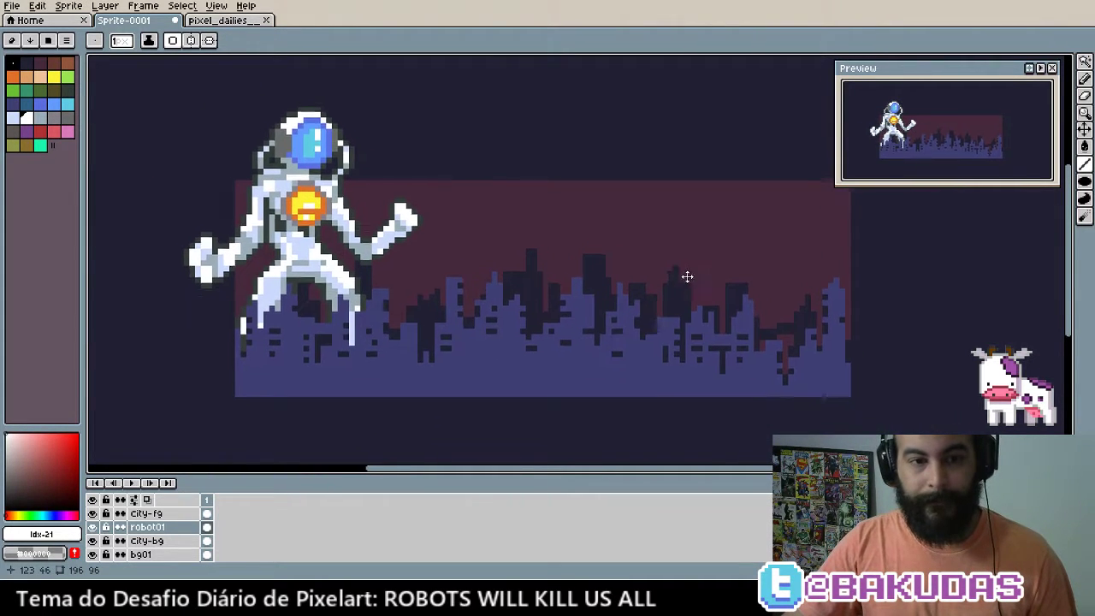
scroll(640, 271, "up", 1)
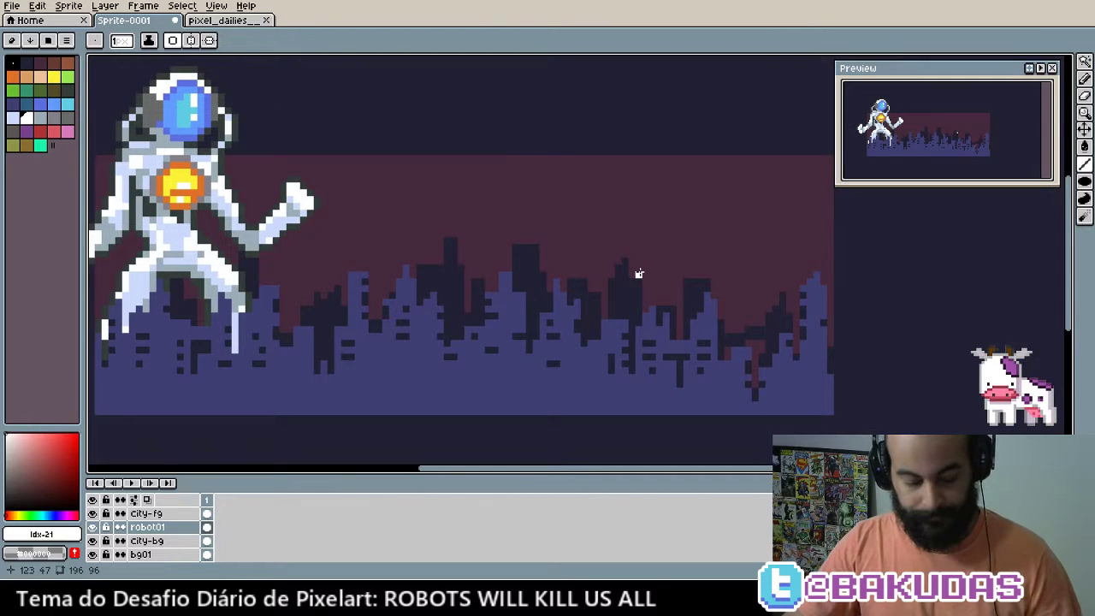
key("m")
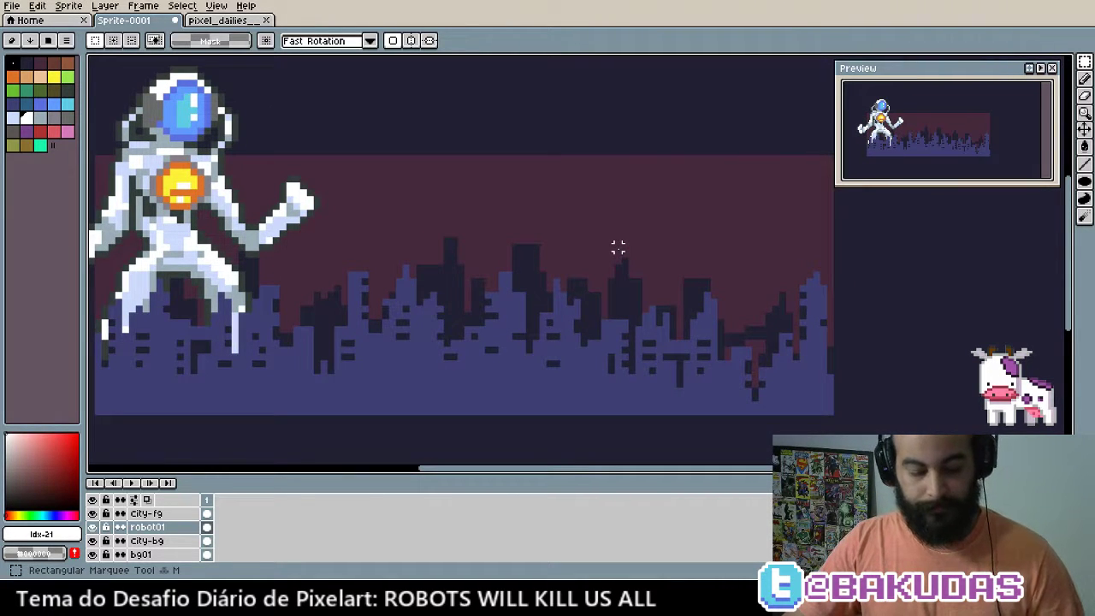
key("shift+u")
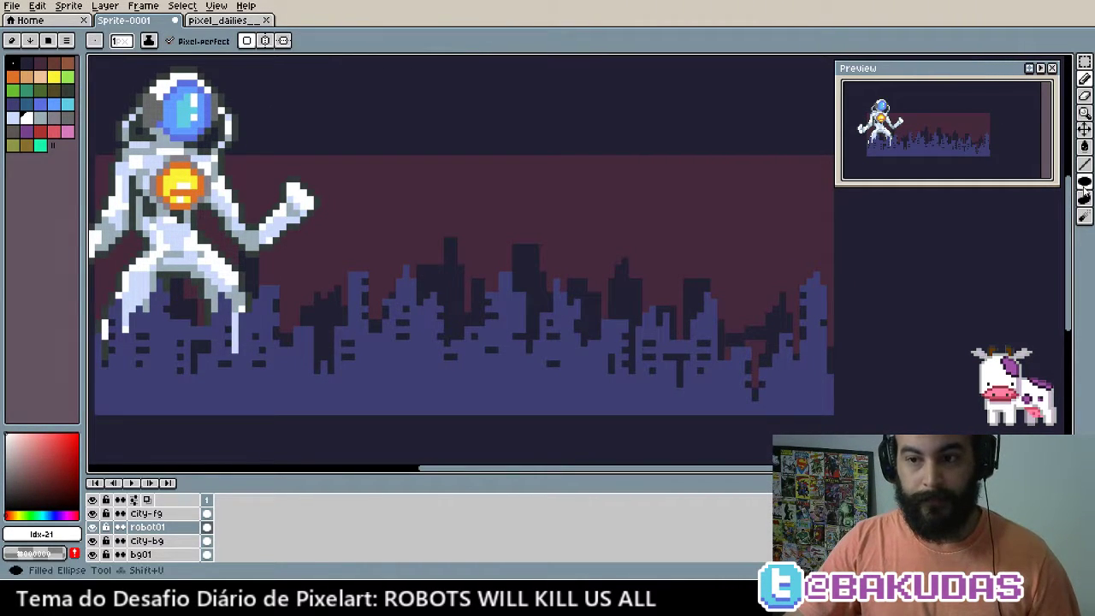
key("d")
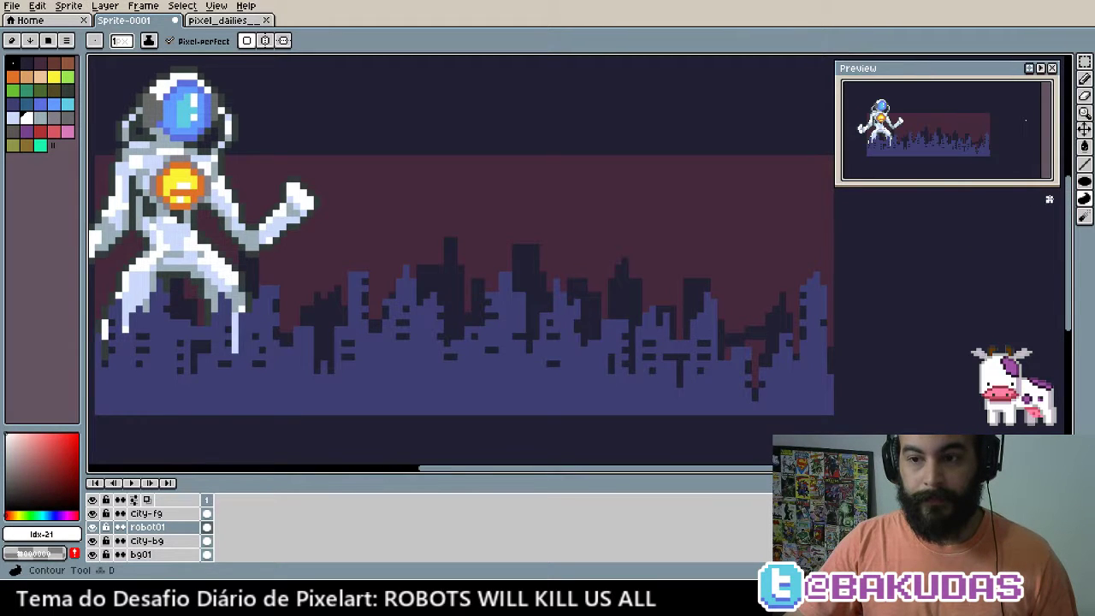
scroll(667, 241, "up", 1)
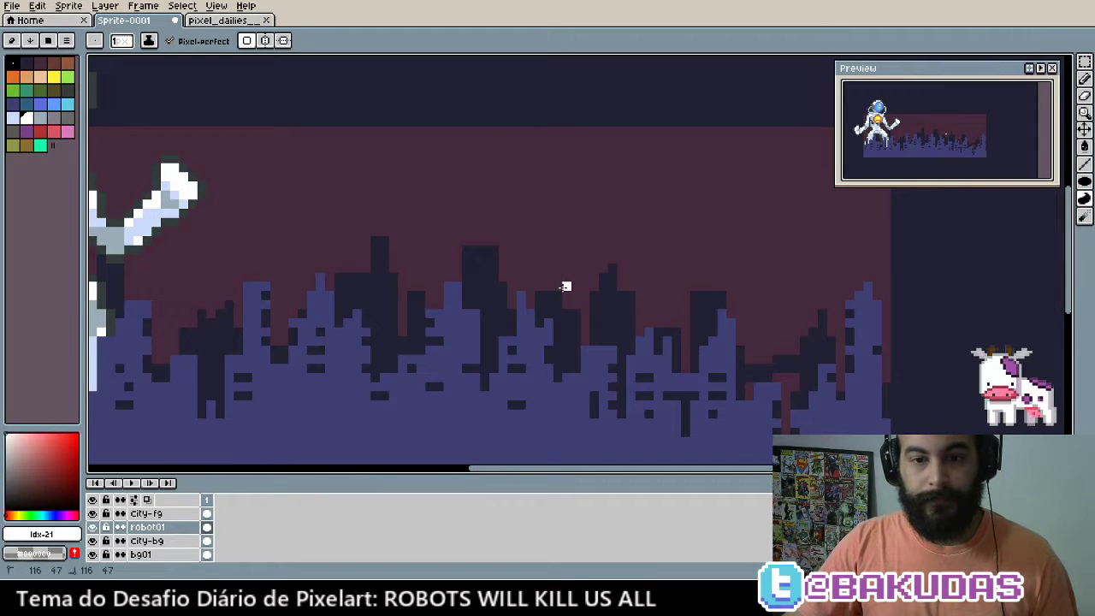
Trace a closed cloud outline over the right skyline so it fills white
left_click_drag(565, 286, 642, 214)
key("ctrl+z")
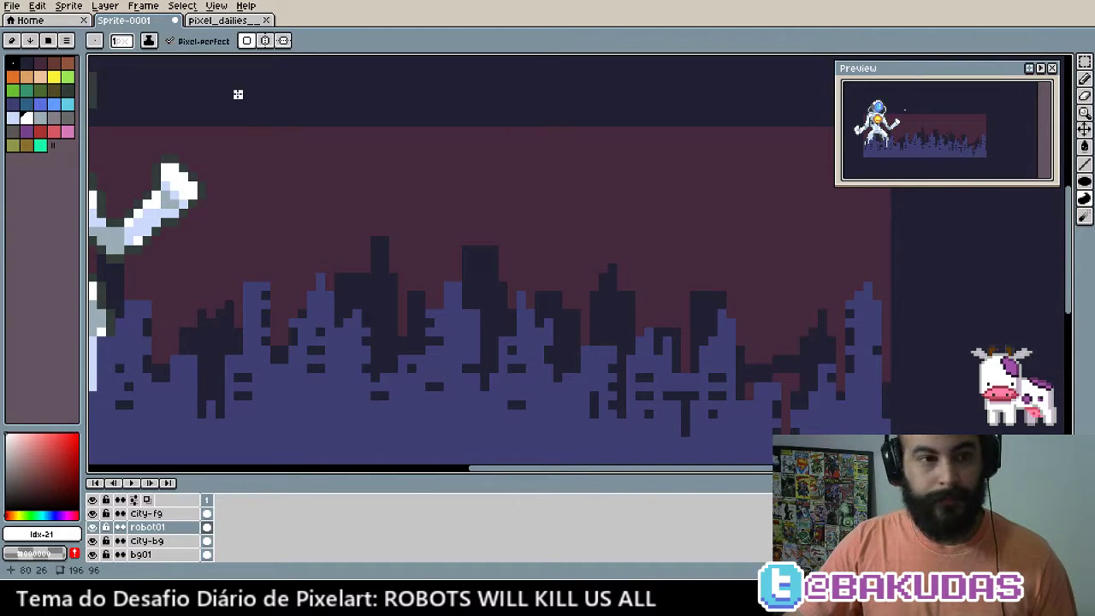
left_click_drag(610, 286, 585, 225)
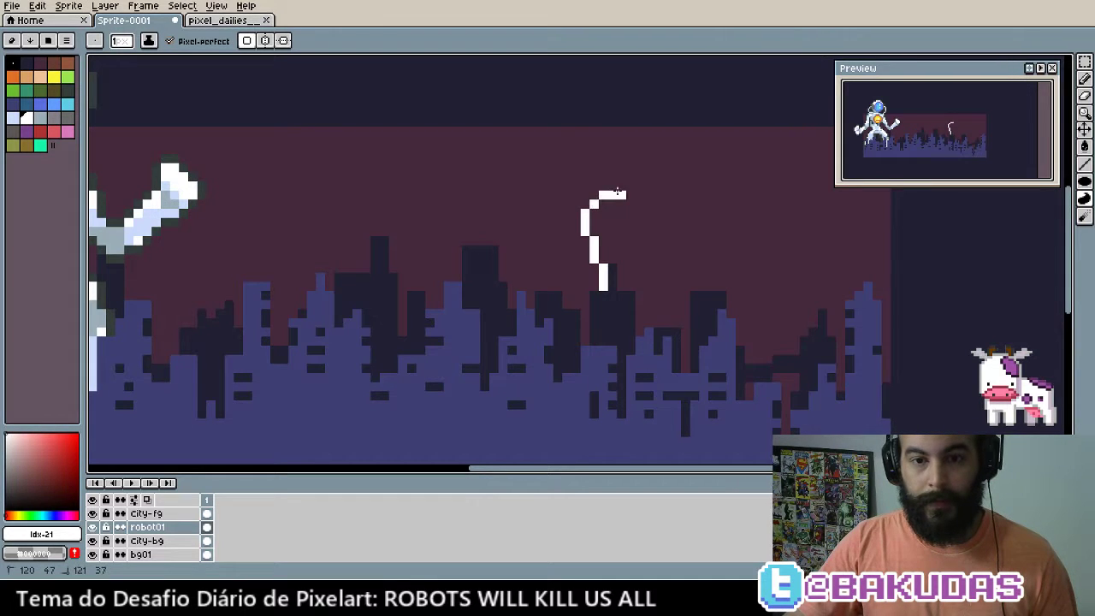
left_click_drag(616, 193, 727, 177)
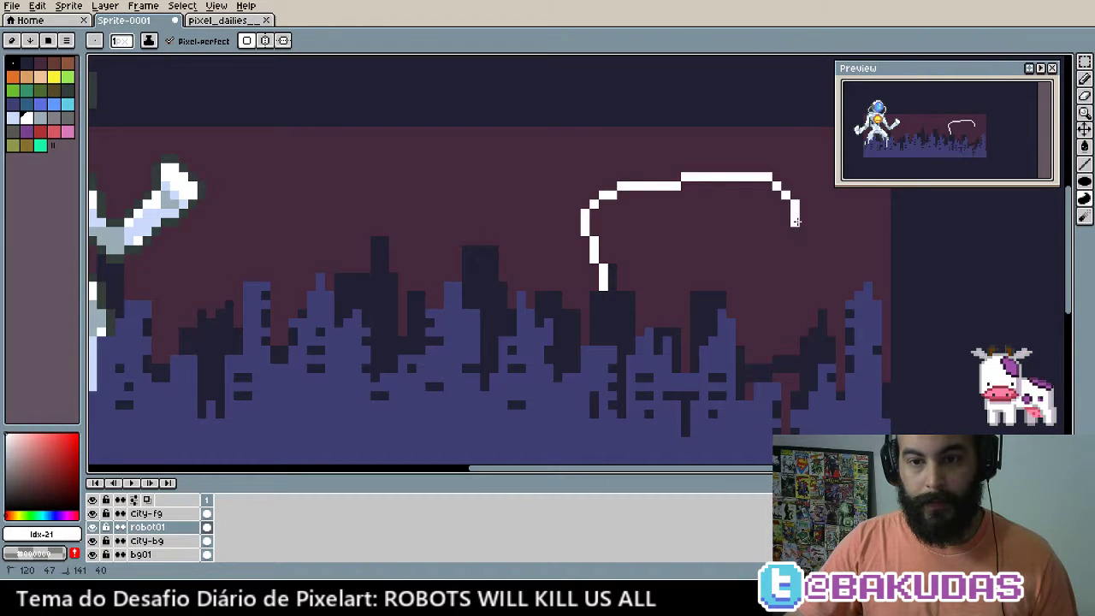
left_click_drag(795, 277, 635, 303)
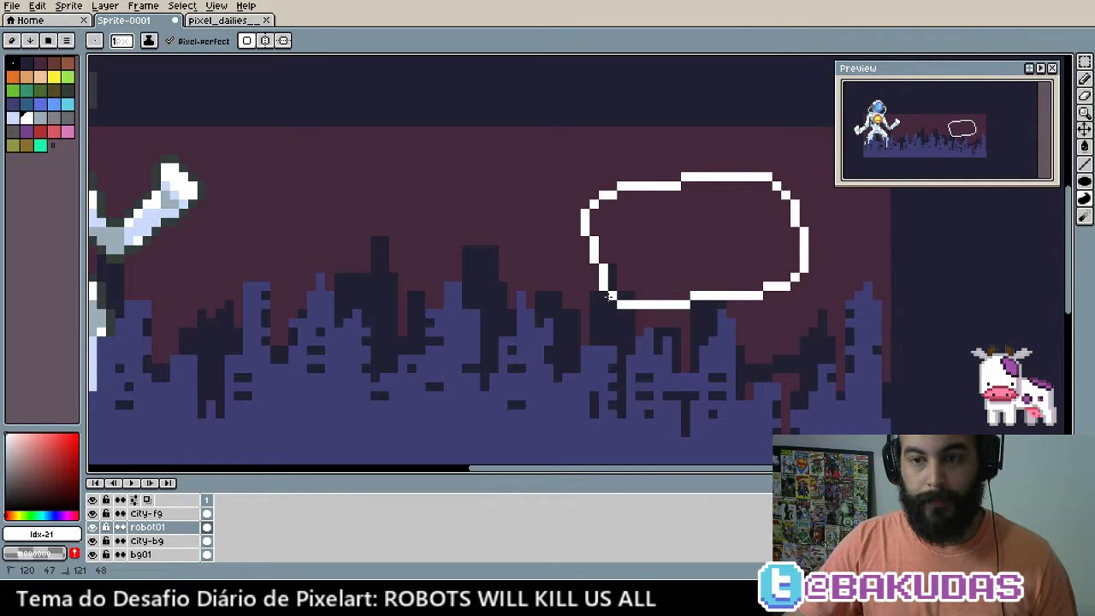
left_click_drag(606, 296, 648, 308)
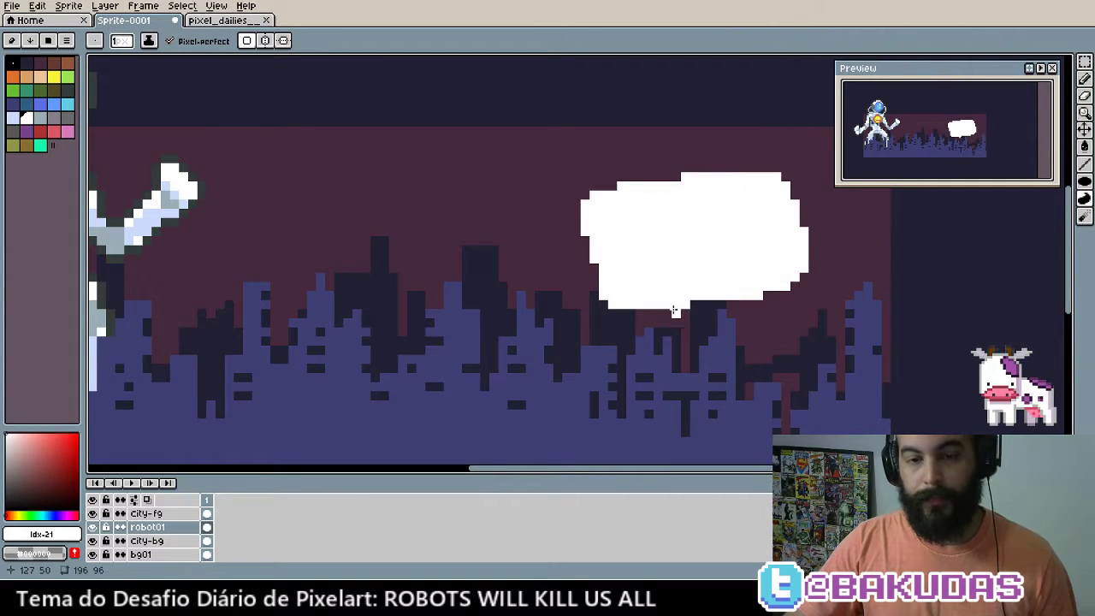
Extend the cloud's bottom-right edge and fill its notch with white pencil pixels
scroll(740, 283, "up", 1)
key("i")
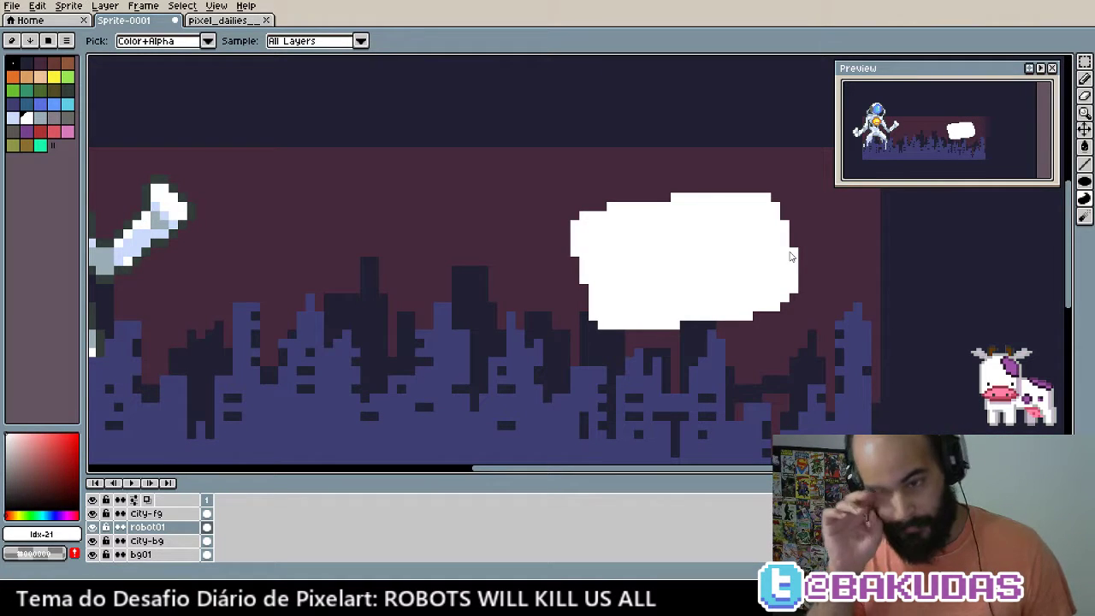
key("b")
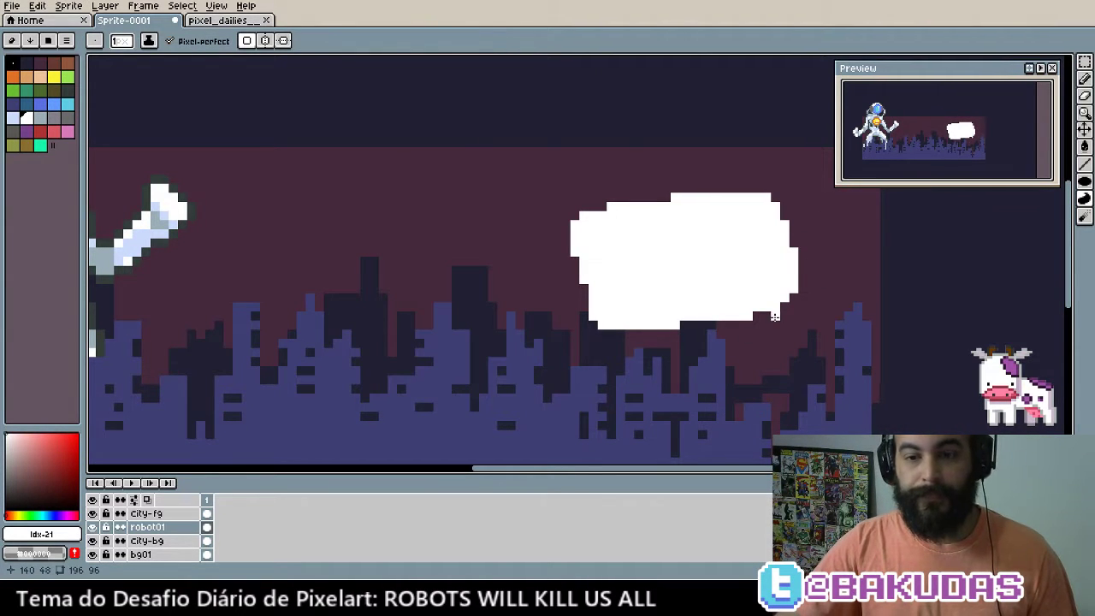
left_click_drag(751, 317, 770, 324)
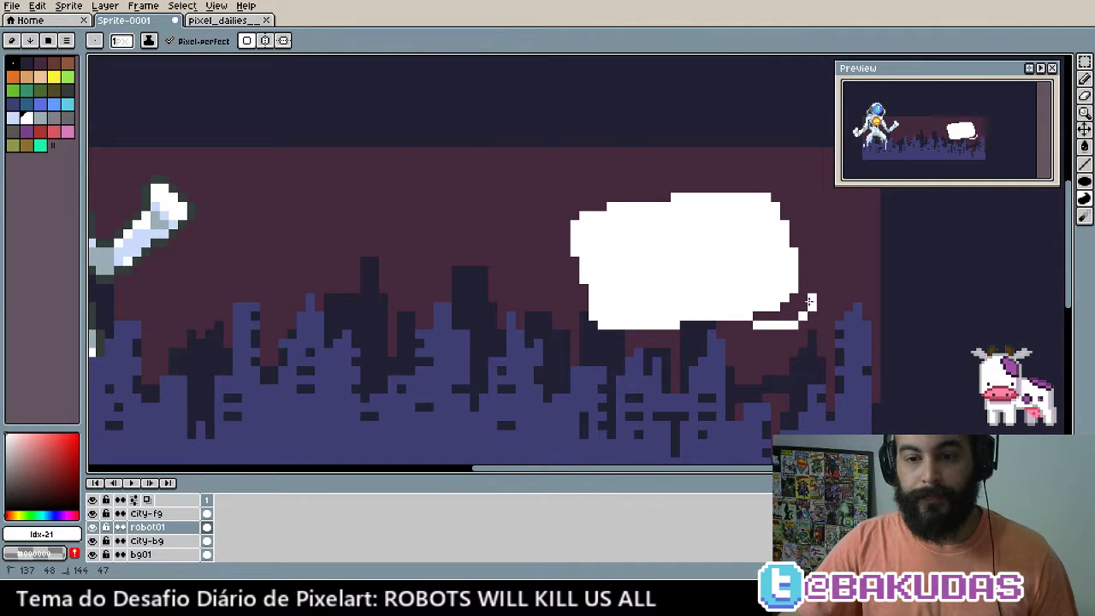
left_click_drag(799, 270, 800, 291)
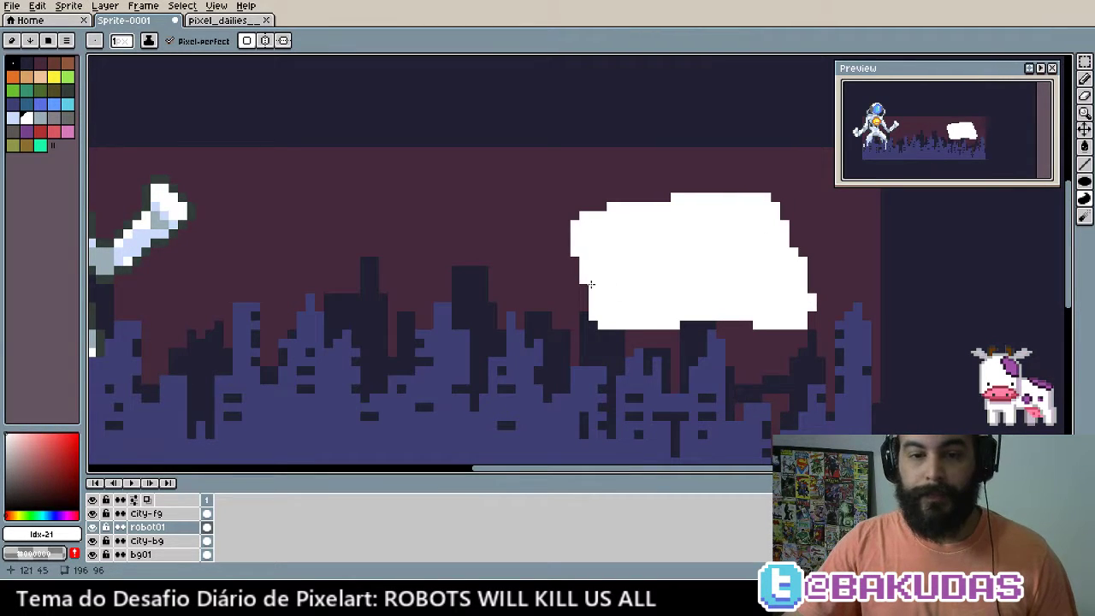
scroll(568, 275, "up", 1)
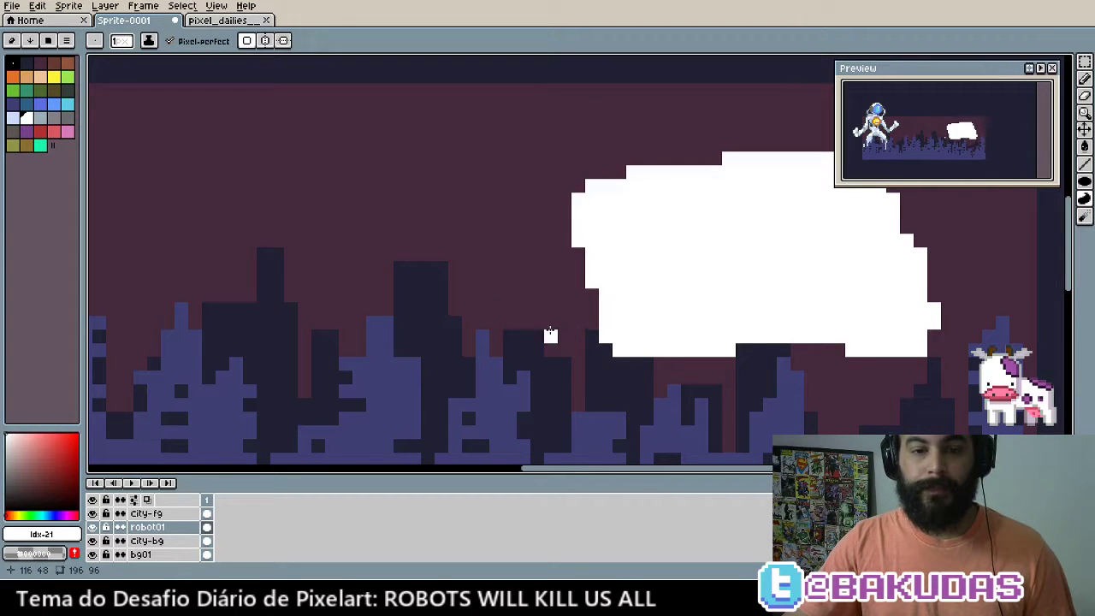
Draw and fill a grey shading shape along the body's left edge
left_click(43, 119)
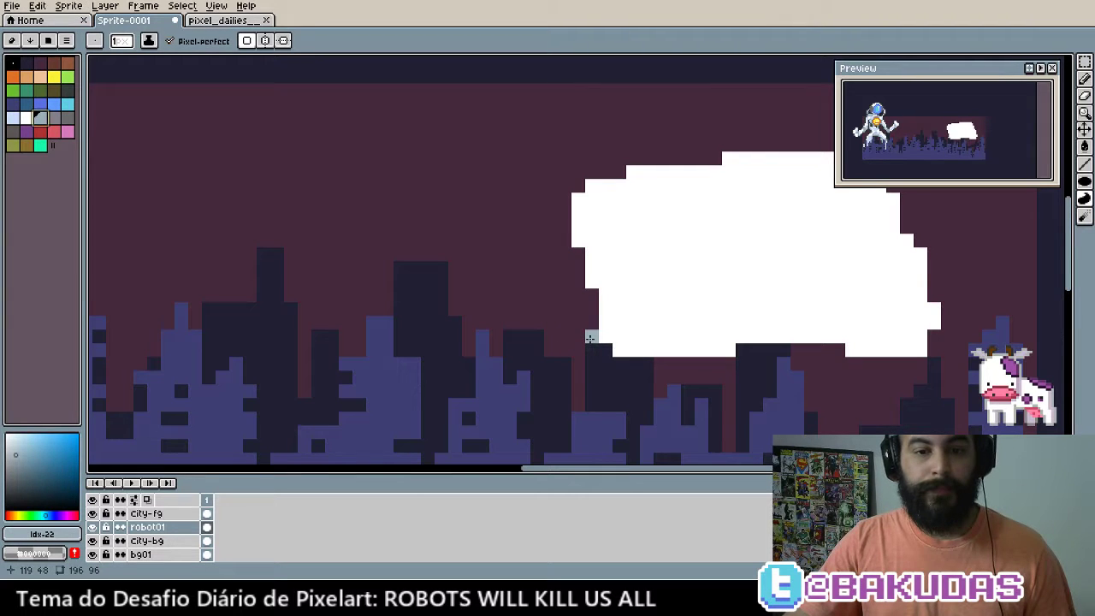
mouse_move(590, 338)
left_mouse_down()
mouse_move(550, 311)
mouse_move(532, 261)
left_mouse_up()
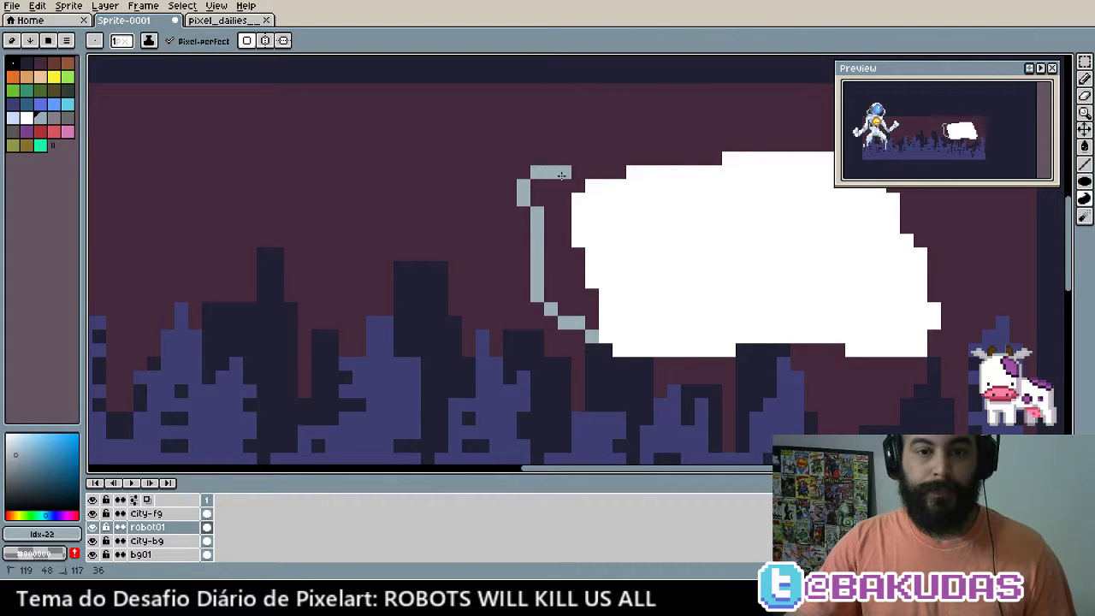
left_click_drag(561, 175, 575, 183)
scroll(492, 359, "up", 2)
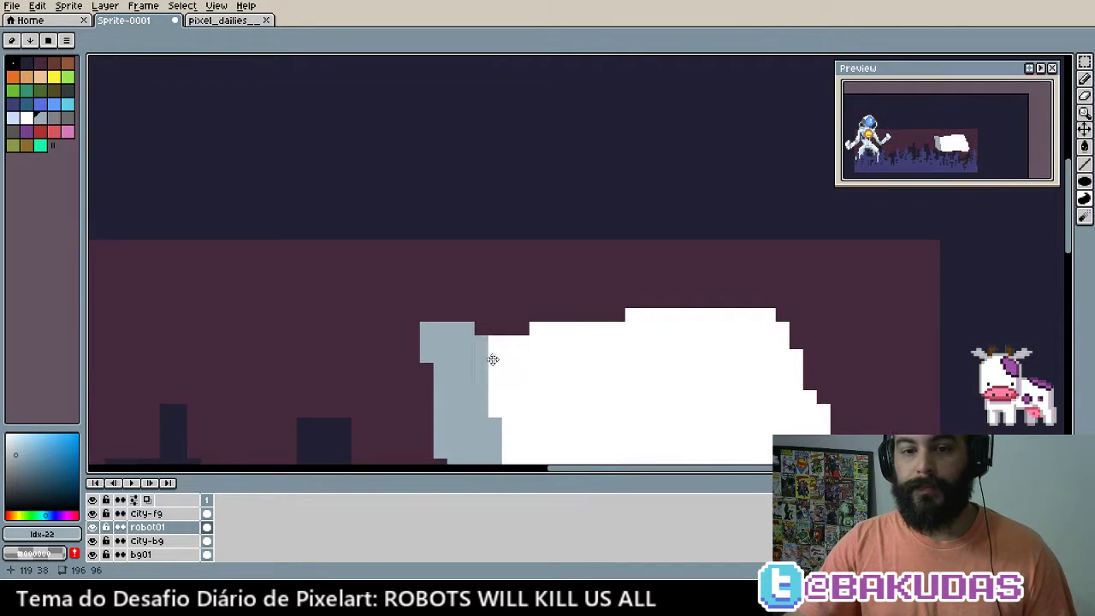
left_click_drag(493, 359, 496, 299)
scroll(516, 297, "down", 1)
scroll(516, 297, "up", 1)
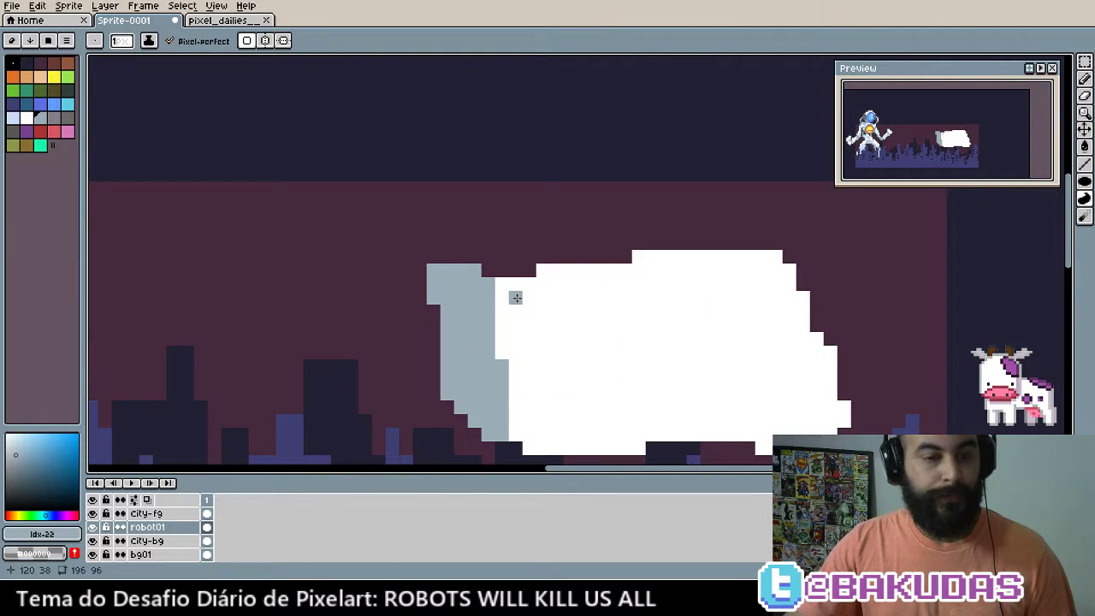
Outline and fill a light-blue band across the top of the body
left_click(15, 120)
mouse_move(430, 255)
left_mouse_down()
mouse_move(575, 242)
mouse_move(647, 216)
left_mouse_up()
key("ctrl+z")
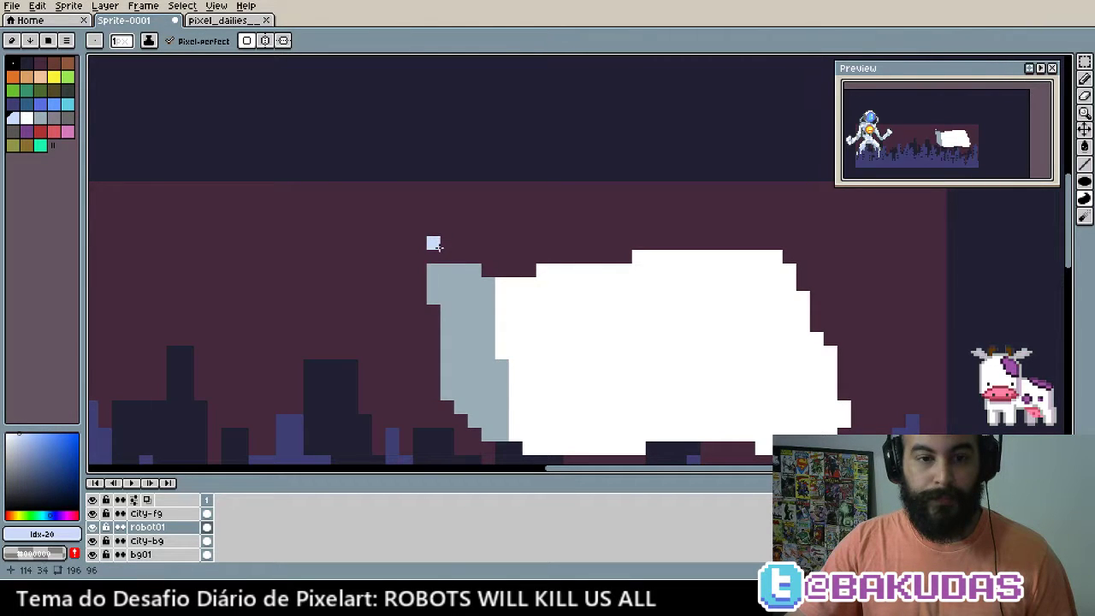
mouse_move(447, 229)
left_mouse_down()
mouse_move(750, 192)
mouse_move(789, 227)
left_mouse_up()
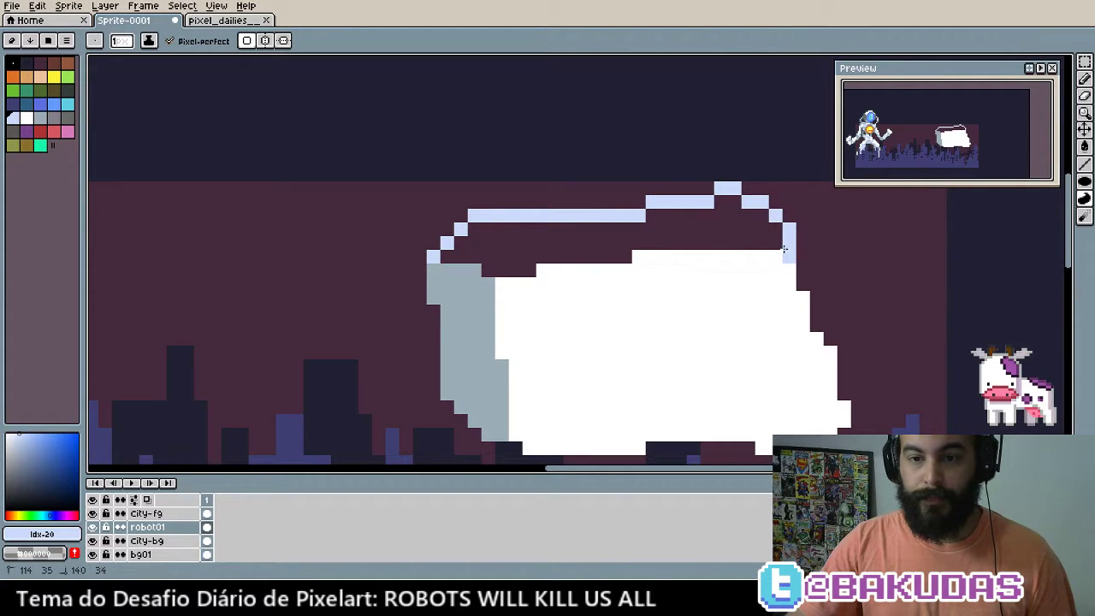
left_click_drag(728, 246, 582, 256)
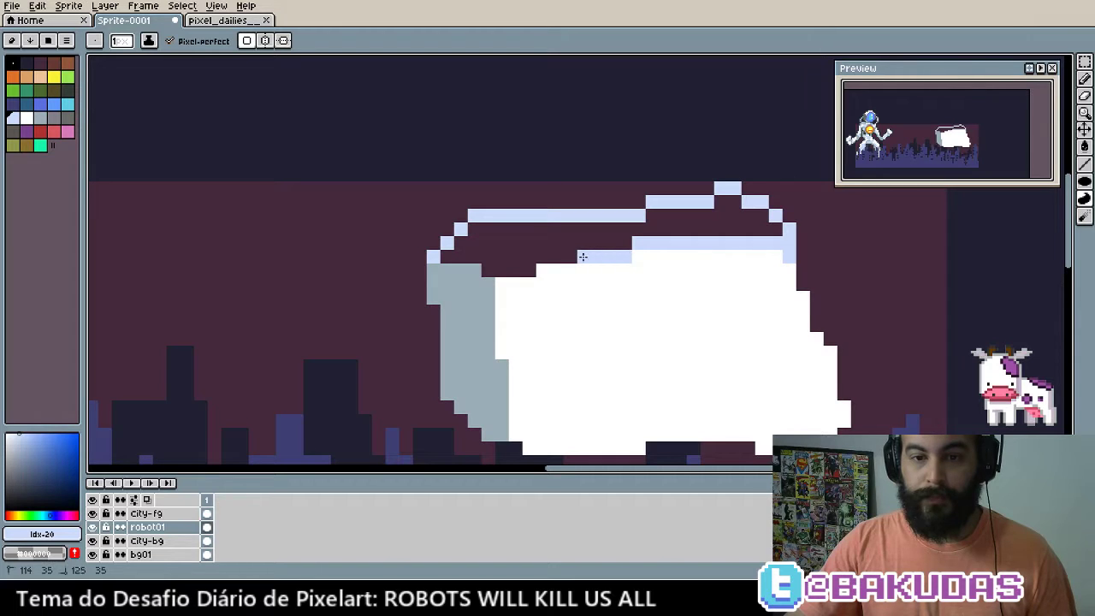
left_click(489, 256)
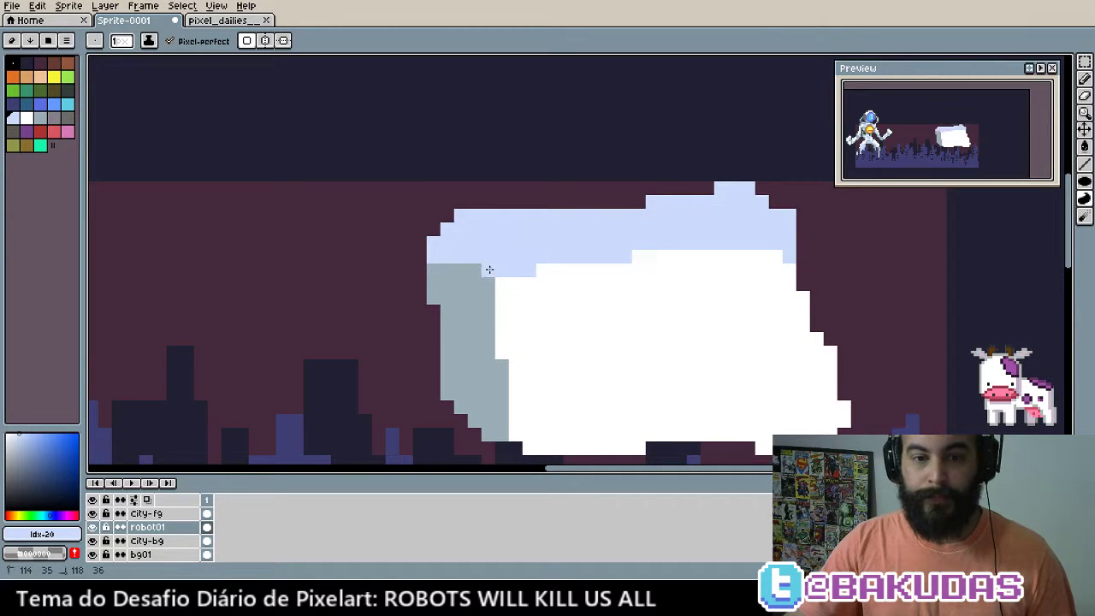
Erase the stray light-blue bump and pixels from the body's top
mouse_move(691, 315)
left_mouse_down()
mouse_move(621, 299)
mouse_move(593, 266)
left_mouse_up()
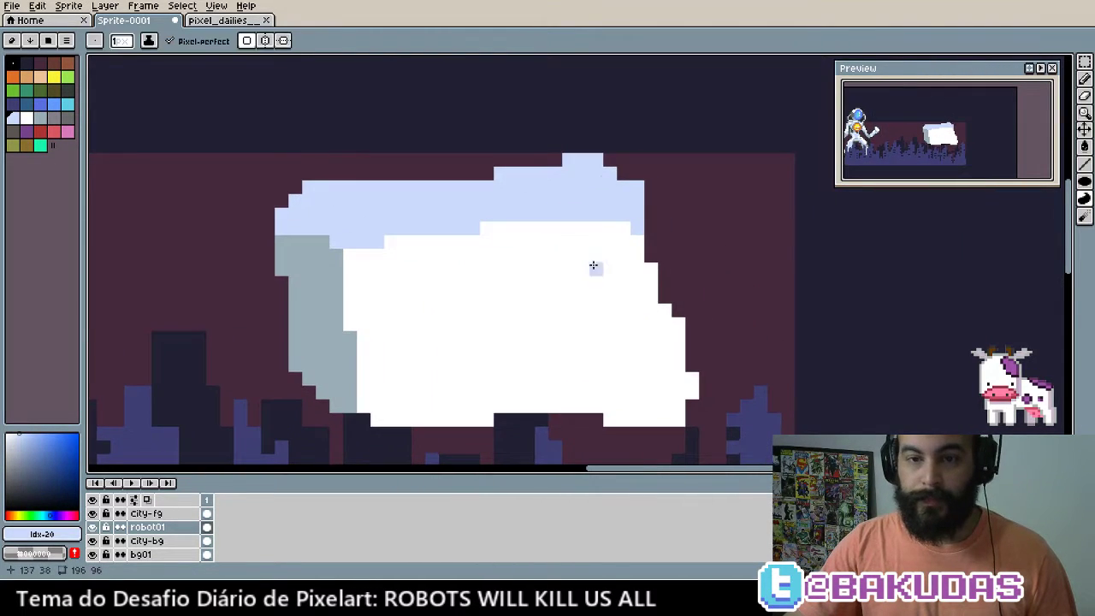
left_click(637, 186)
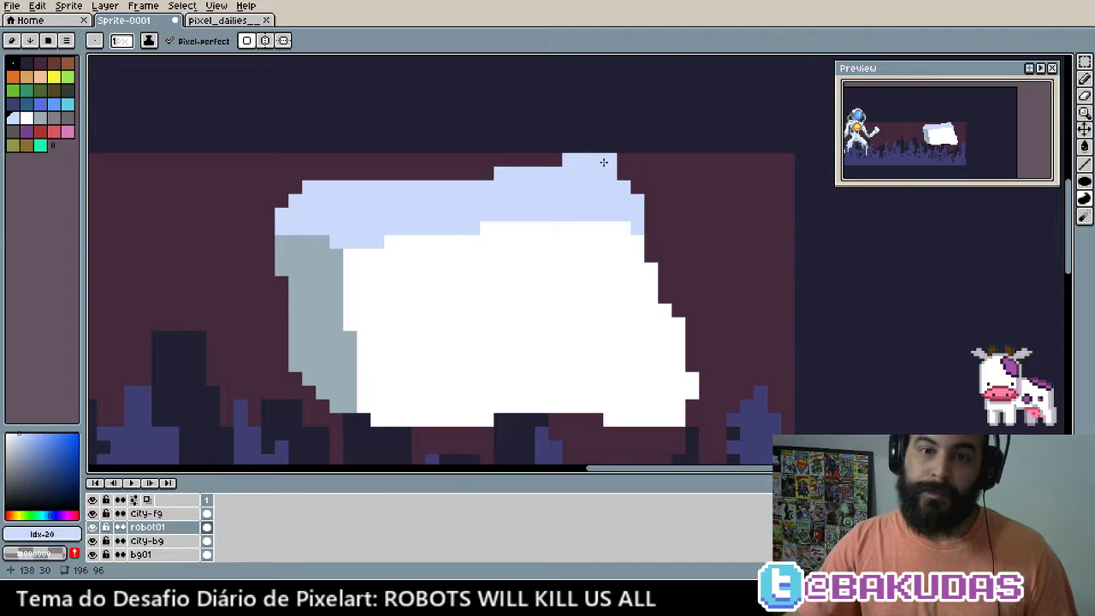
left_click_drag(604, 162, 566, 160)
left_click_drag(692, 365, 692, 433)
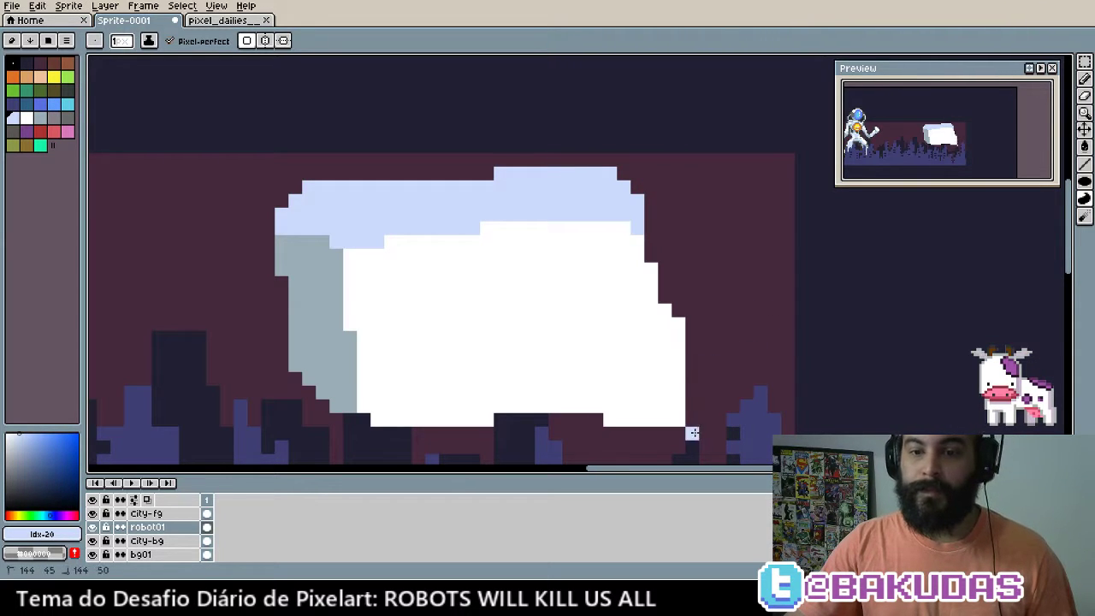
key("v")
key("ctrl+z")
key("b")
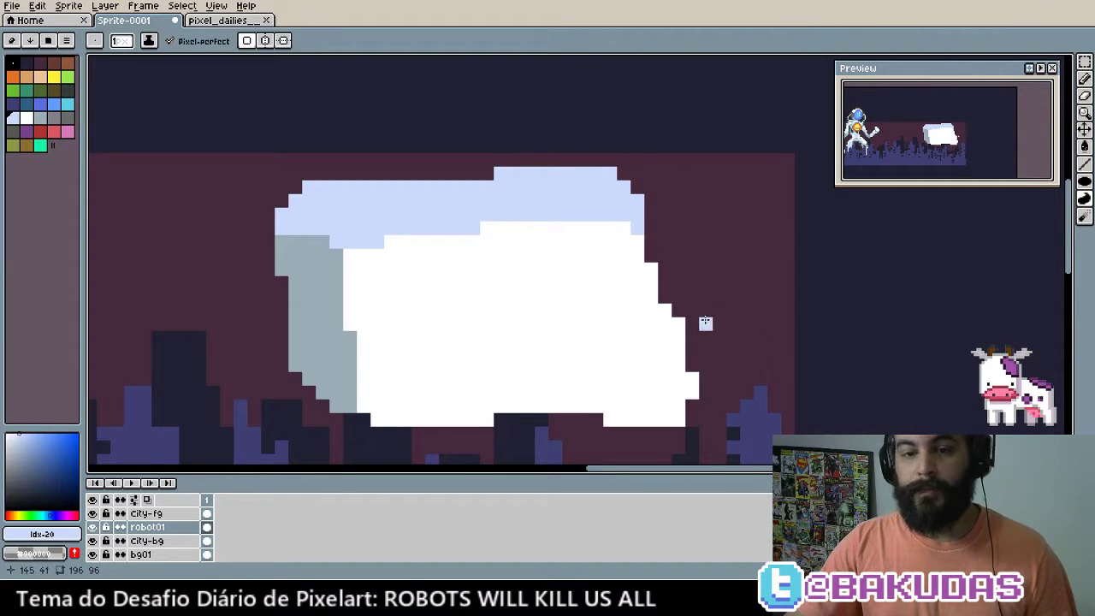
Paint white down the body's right step and at the top-right step
left_click(679, 380, "alt")
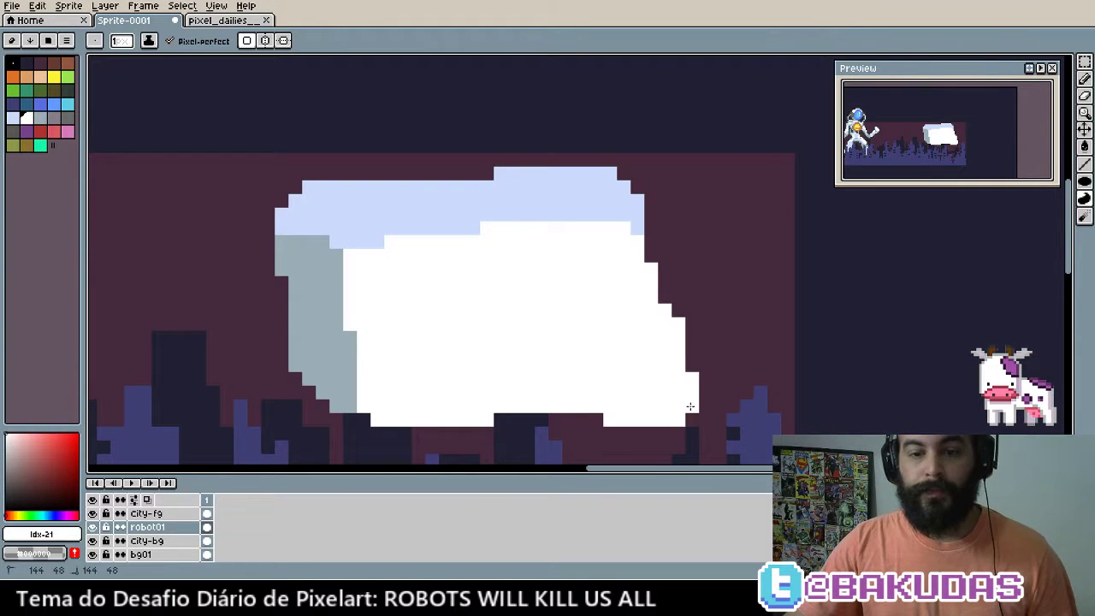
left_click_drag(692, 366, 687, 325)
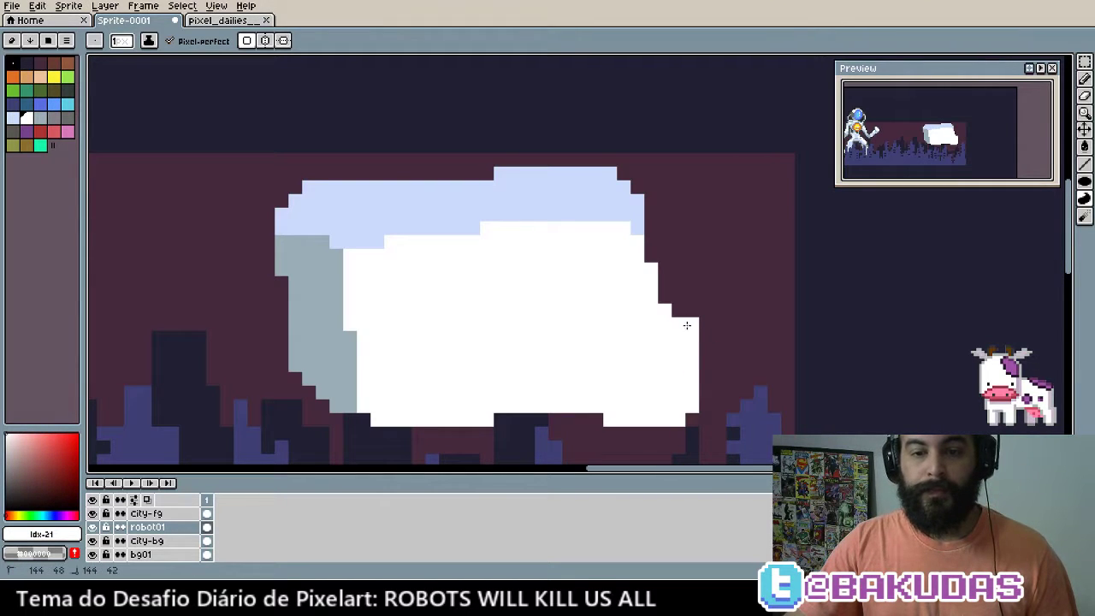
left_click(649, 229)
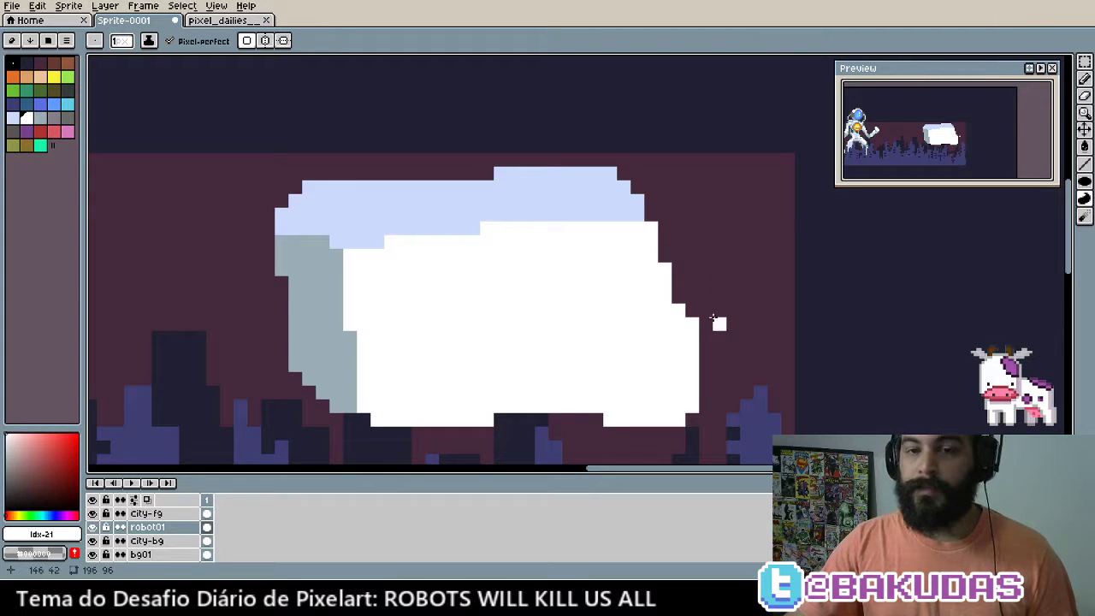
key("i")
key("b")
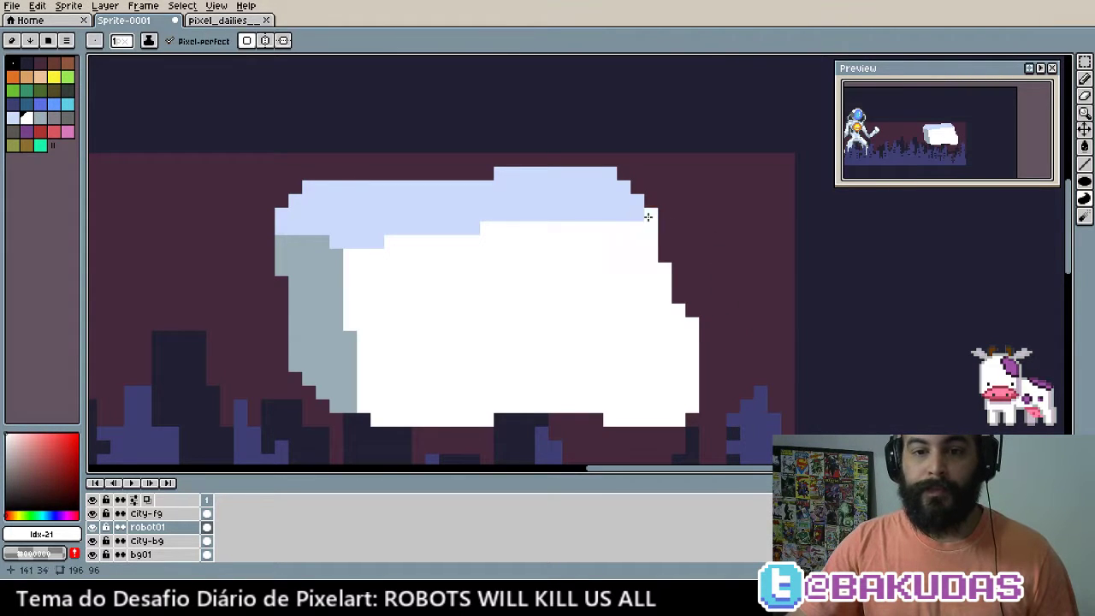
Paint grey-blue shading pixels along the body's upper-left edge
left_click(633, 205, "alt")
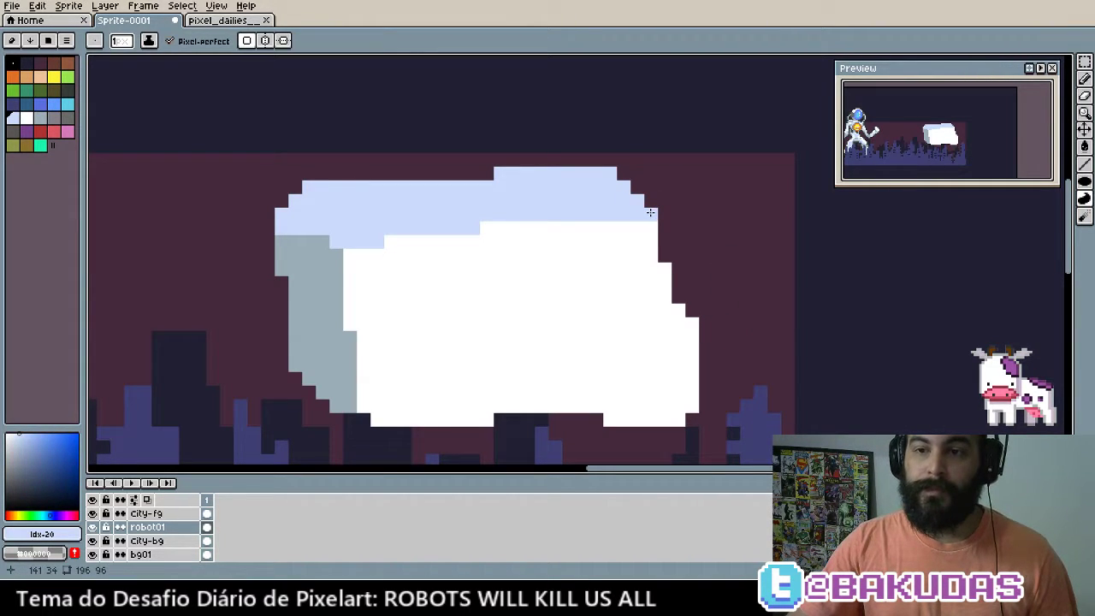
left_click_drag(624, 323, 824, 318)
left_click(476, 229, "alt")
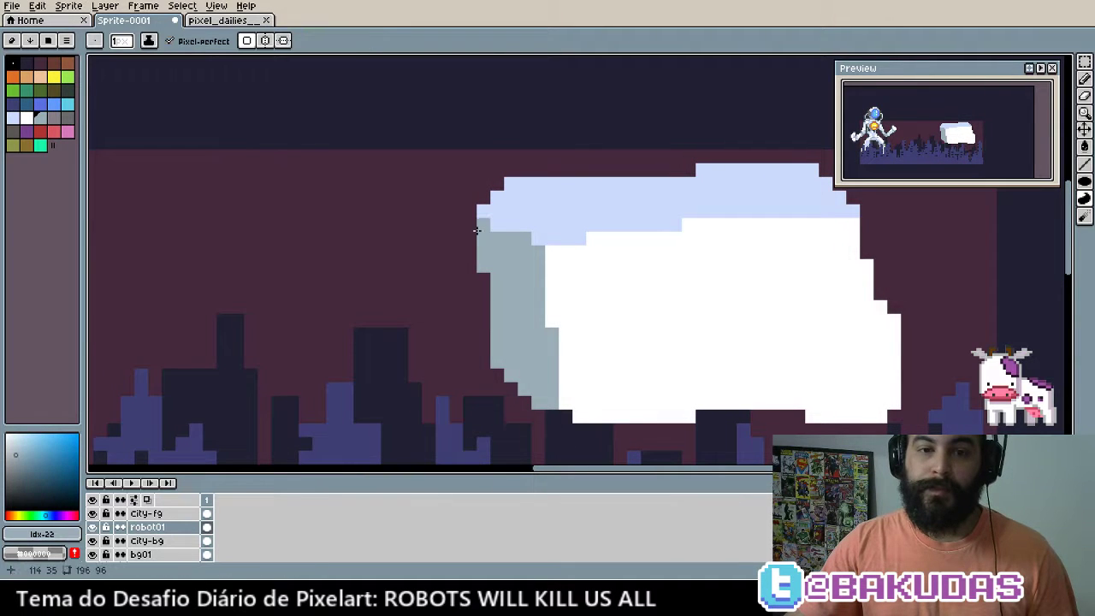
mouse_move(477, 230)
left_mouse_down()
mouse_move(483, 215)
mouse_move(527, 230)
mouse_move(631, 323)
mouse_move(558, 242)
left_mouse_up()
scroll(558, 243, "down", 2)
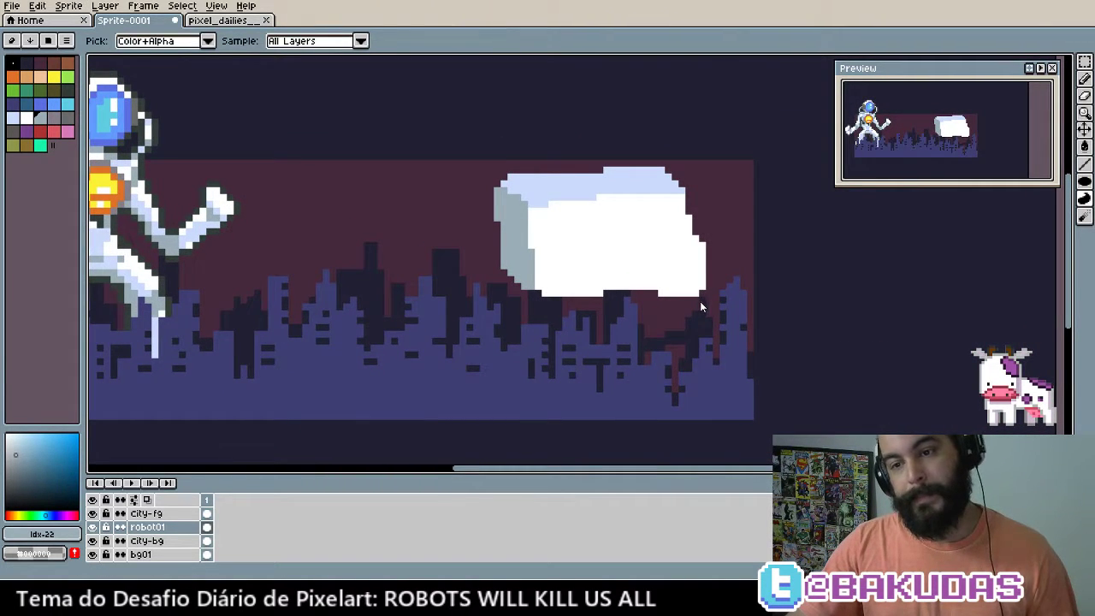
left_click_drag(700, 301, 681, 318)
scroll(555, 285, "up", 1)
scroll(569, 291, "up", 2)
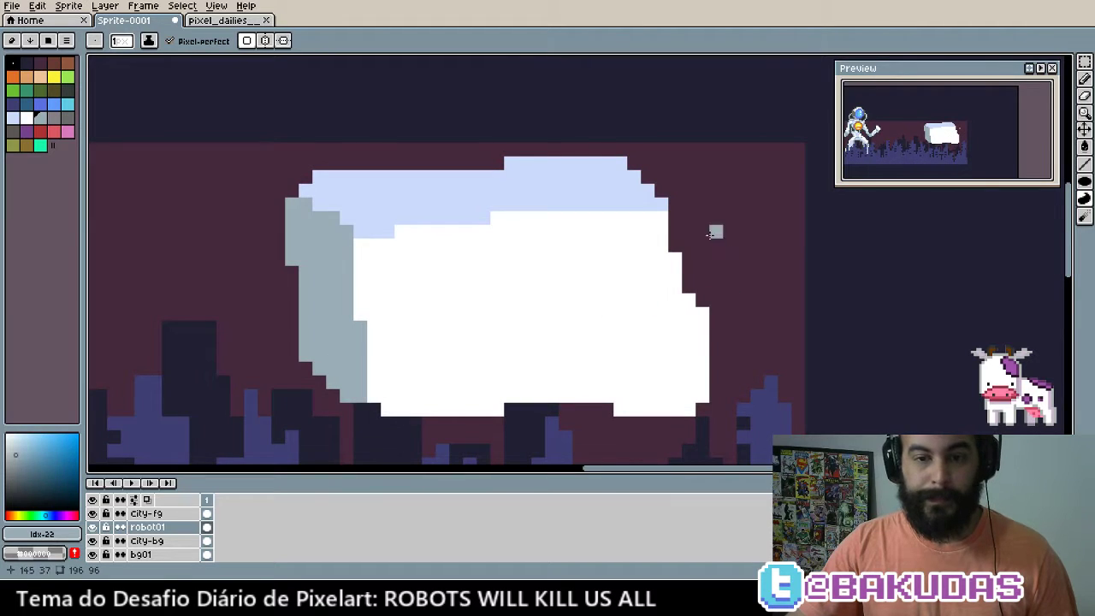
Draw a white head right of the body and shade its left side grey-blue
left_click(401, 285, "alt")
mouse_move(701, 216)
left_mouse_down()
mouse_move(725, 270)
mouse_move(778, 254)
mouse_move(785, 190)
mouse_move(765, 163)
mouse_move(702, 208)
left_mouse_up()
left_click(339, 276, "alt")
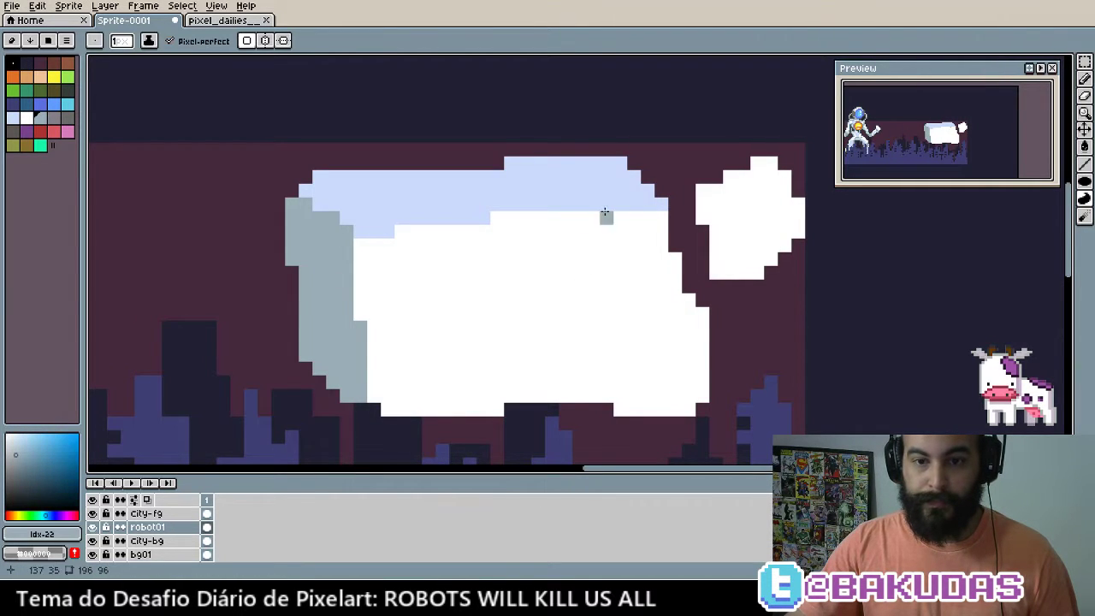
left_click_drag(689, 190, 688, 224)
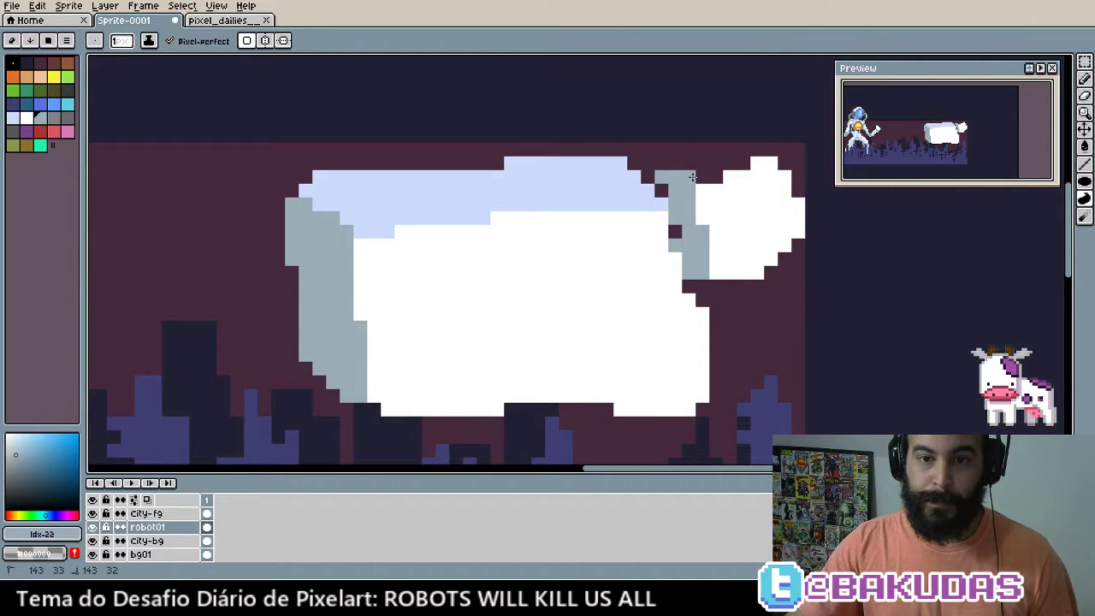
left_click(675, 231)
Paint the head's top pixels light blue
left_click_drag(590, 183, 557, 228)
left_click(557, 227, "alt")
mouse_move(629, 194)
left_mouse_down()
mouse_move(707, 174)
mouse_move(670, 223)
left_mouse_up()
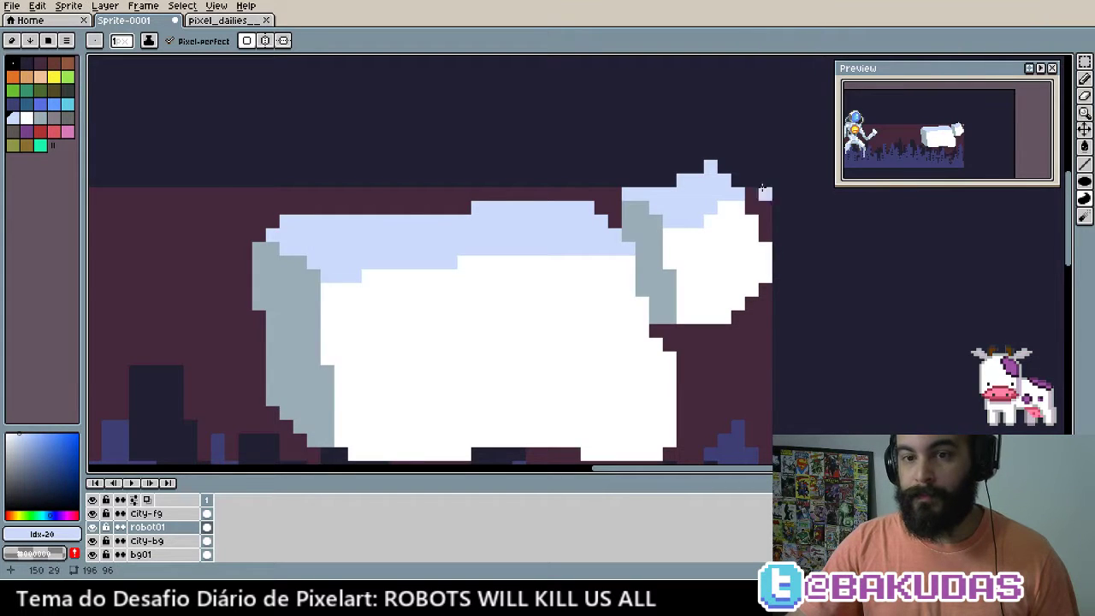
left_click_drag(777, 283, 757, 284)
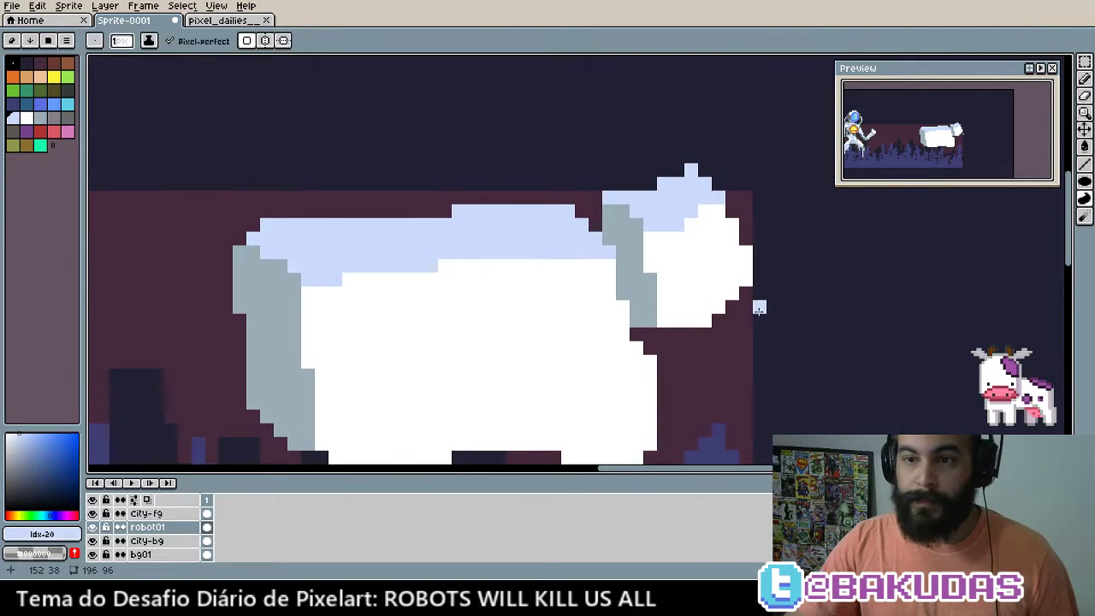
left_click(671, 174)
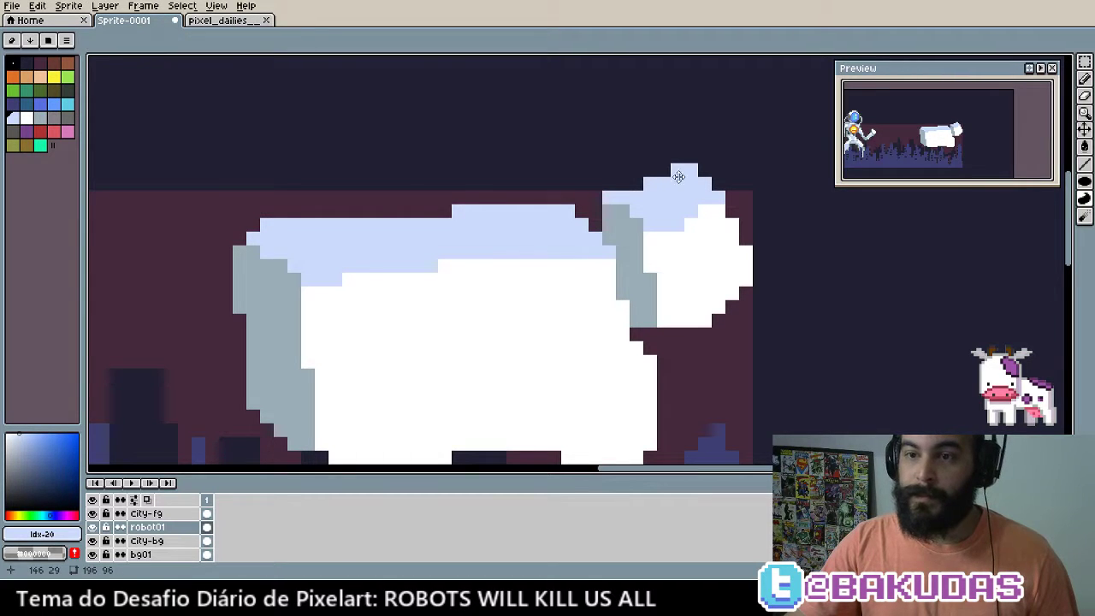
Paint darker grey shading between the head and the body
left_click_drag(716, 279, 701, 185)
scroll(636, 247, "up", 2)
left_click_drag(636, 247, 633, 286)
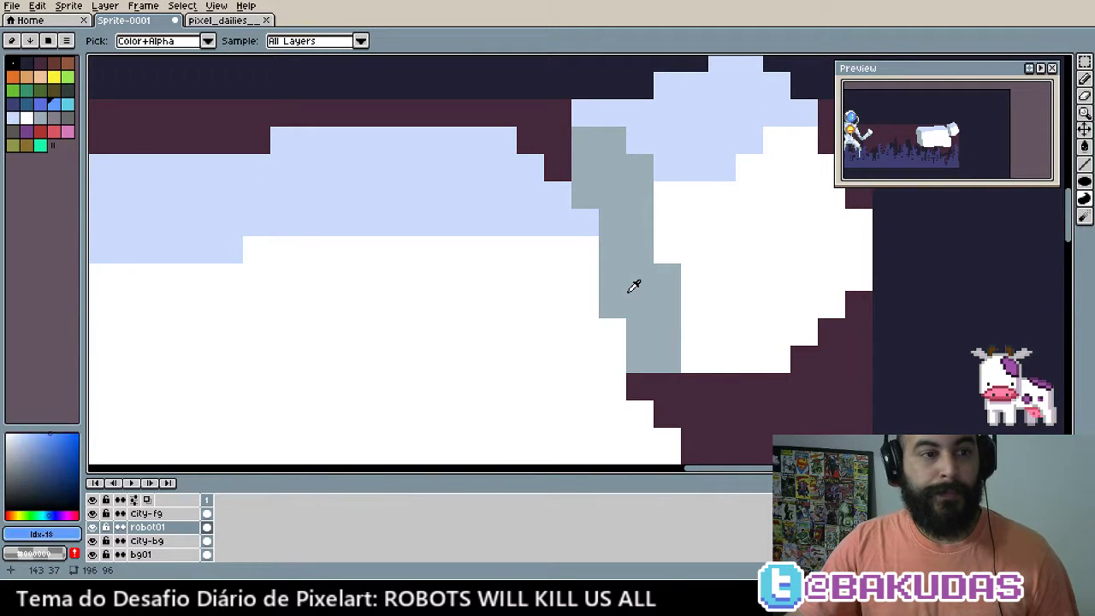
left_click(634, 285)
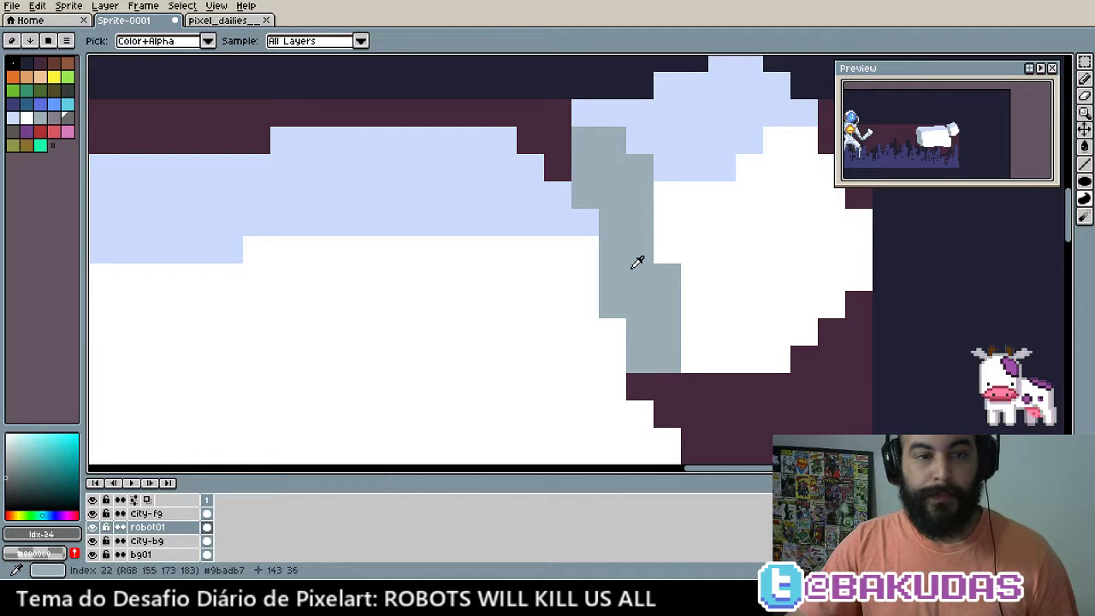
left_click(630, 259)
mouse_move(631, 259)
left_mouse_down()
mouse_move(621, 326)
mouse_move(622, 246)
mouse_move(624, 367)
left_mouse_up()
Recolour individual neck shading pixels with the lighter grey
left_click(630, 313, "alt")
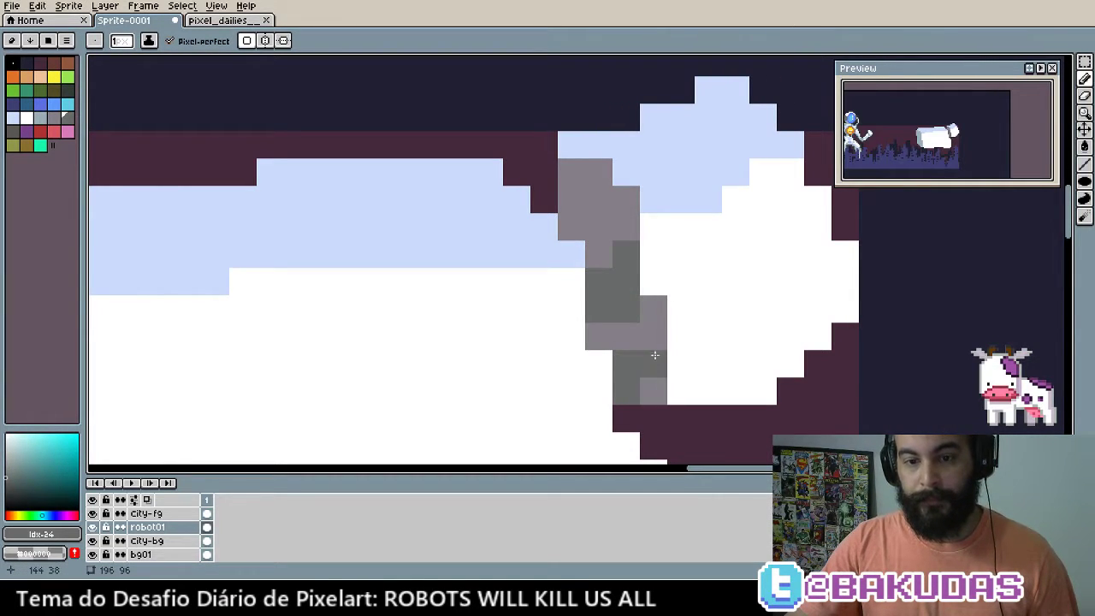
left_click(654, 344)
left_click_drag(654, 344, 658, 382)
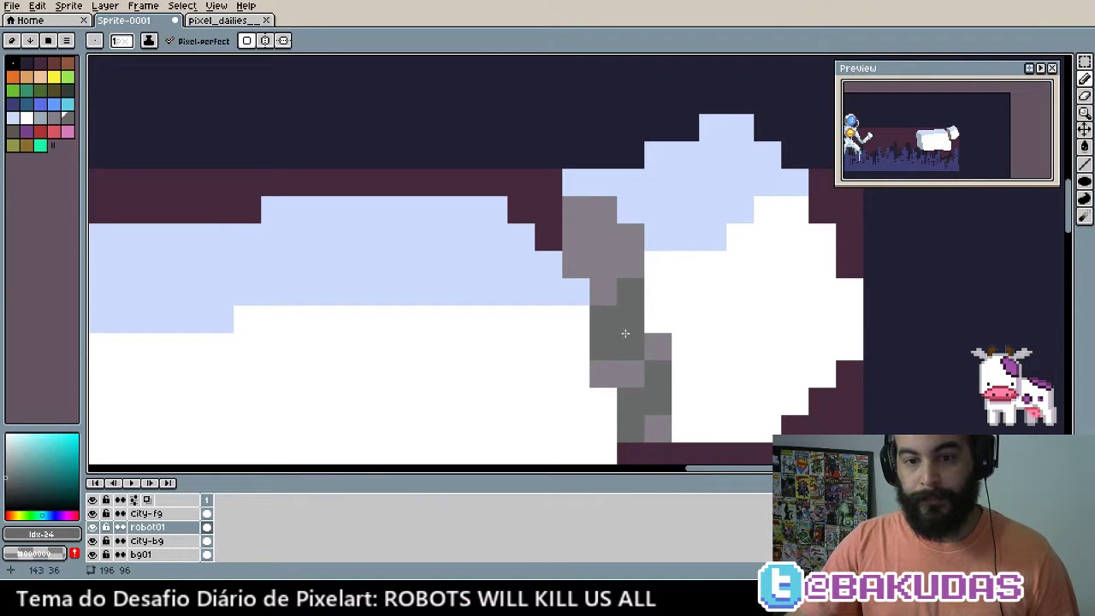
left_click(655, 345, "alt")
left_click(630, 344)
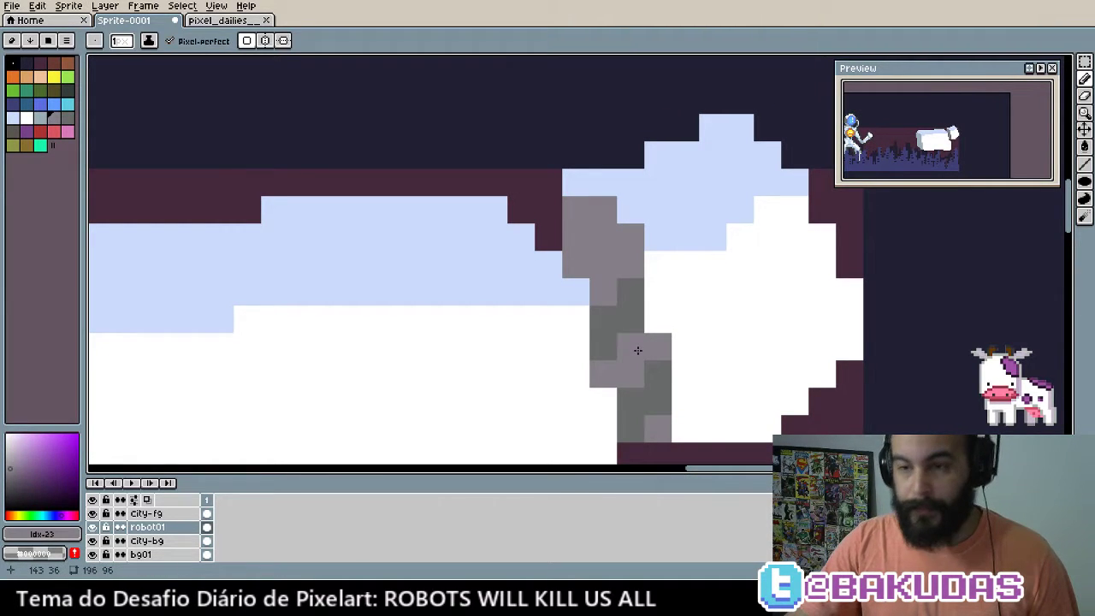
Draw grey vertical and diagonal pixel lines hanging beneath the head
left_click_drag(640, 350, 677, 299)
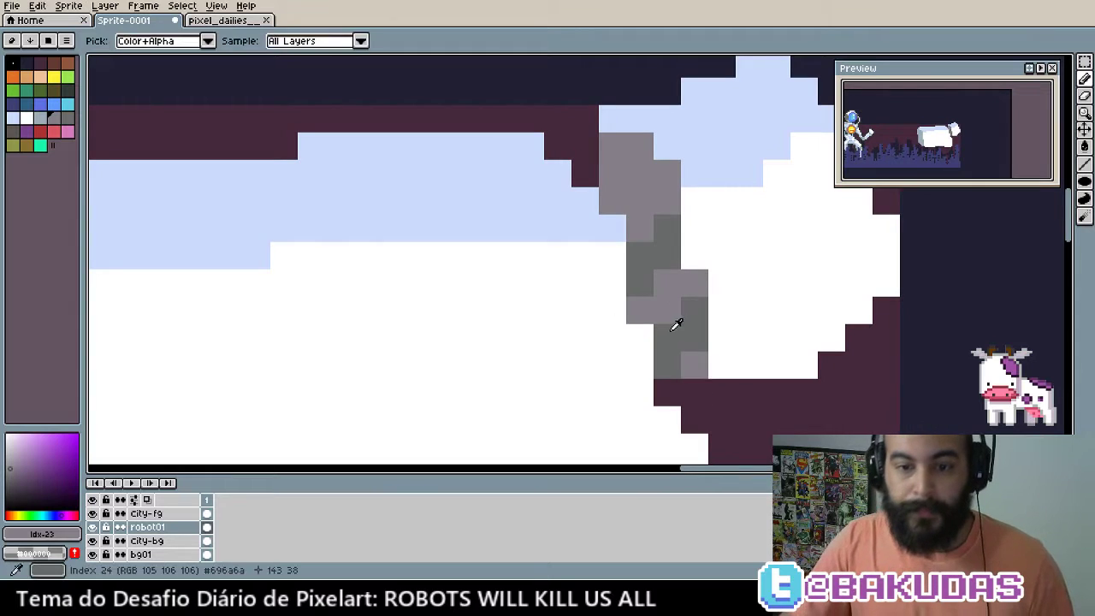
scroll(677, 320, "down", 2)
left_click_drag(722, 381, 763, 303)
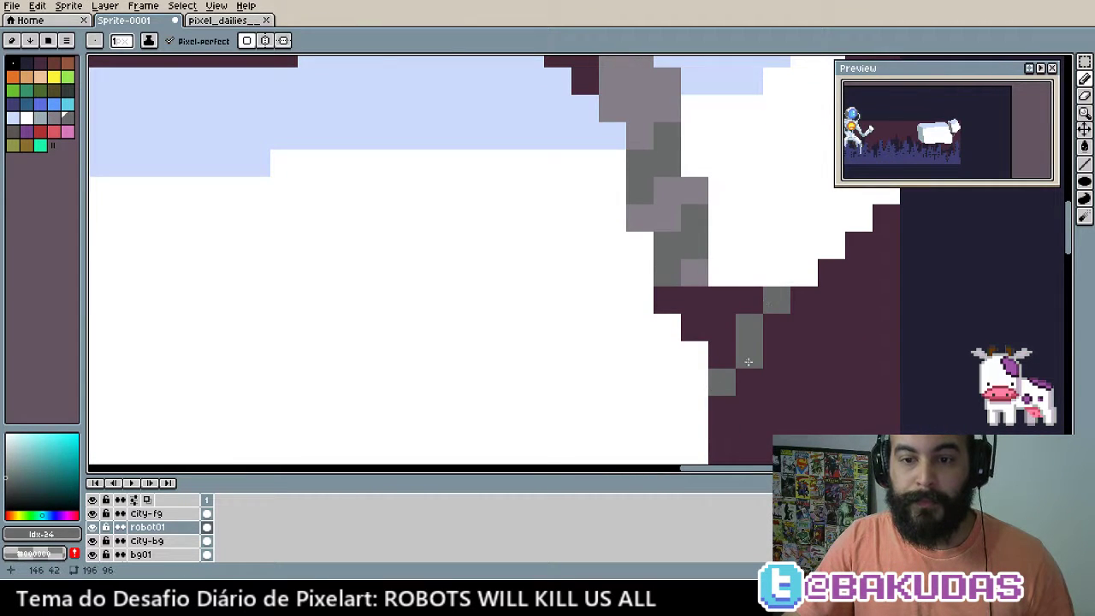
key("ctrl+z")
left_click_drag(721, 408, 776, 299)
left_click_drag(749, 347, 735, 368)
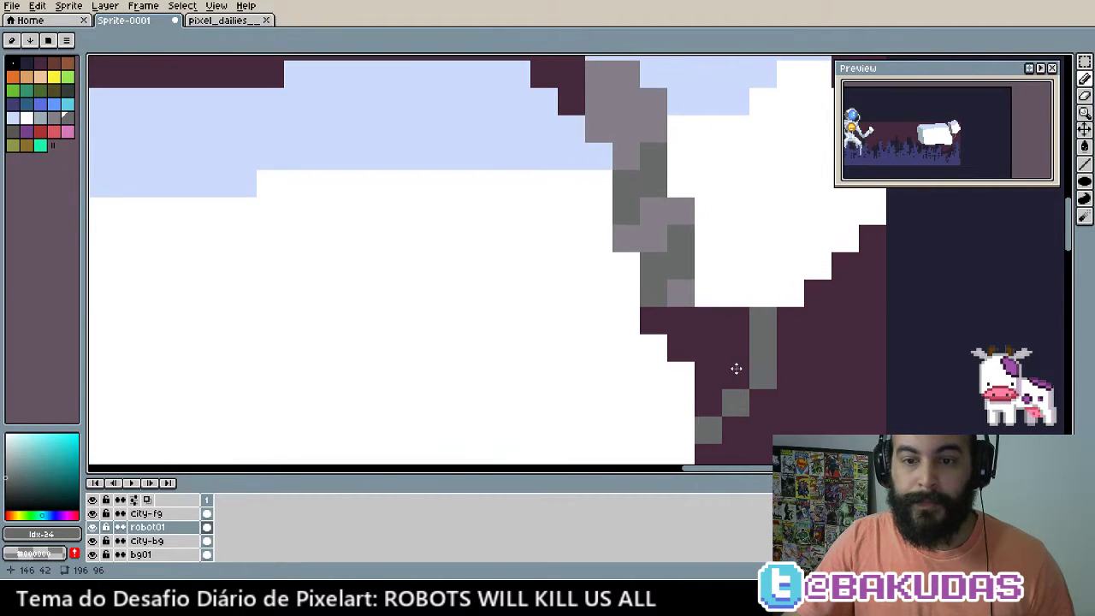
left_click_drag(681, 347, 735, 292)
mouse_move(802, 368)
left_mouse_down()
mouse_move(788, 377)
mouse_move(693, 362)
left_mouse_up()
left_click(587, 380)
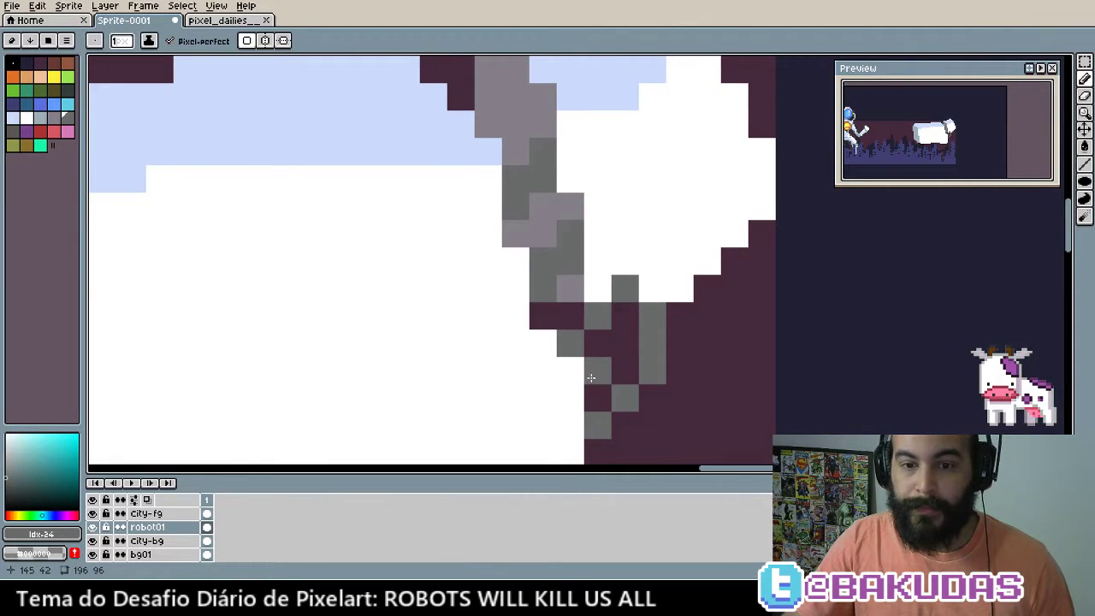
left_click_drag(590, 377, 732, 273)
Zoom out and pan until the robot, walker and skyline are all visible
left_click_drag(674, 349, 803, 349)
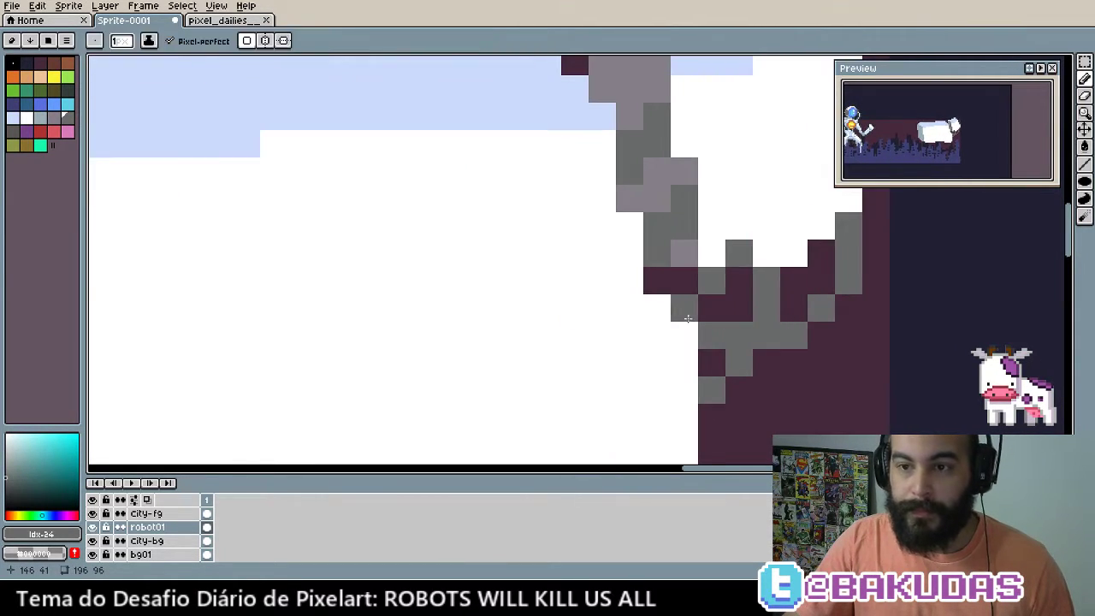
scroll(567, 313, "down", 3)
scroll(544, 224, "up", 1)
scroll(548, 205, "down", 1)
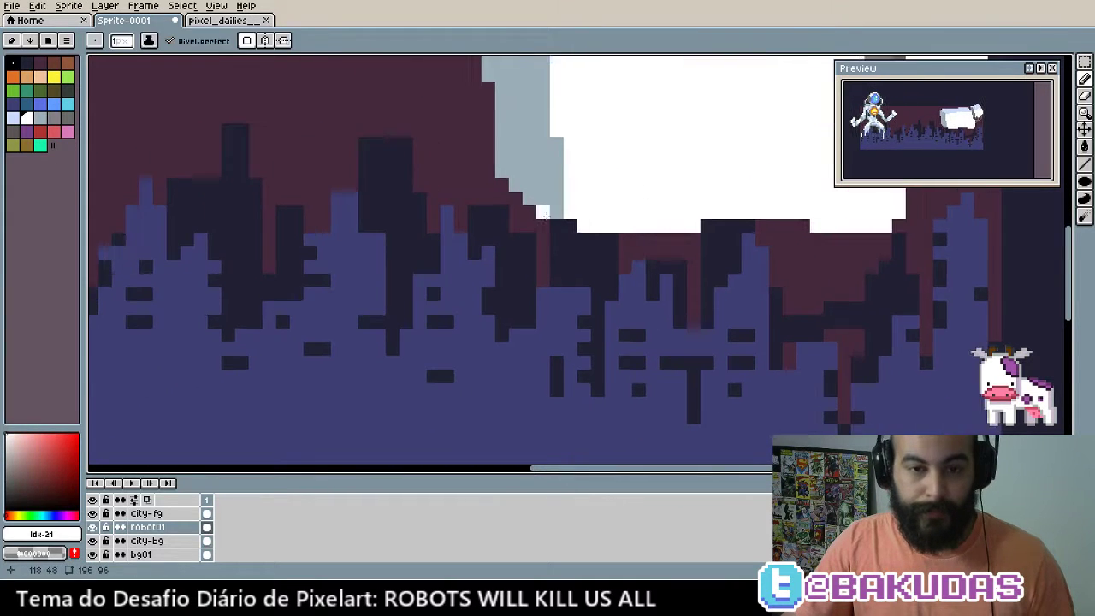
scroll(547, 222, "down", 2)
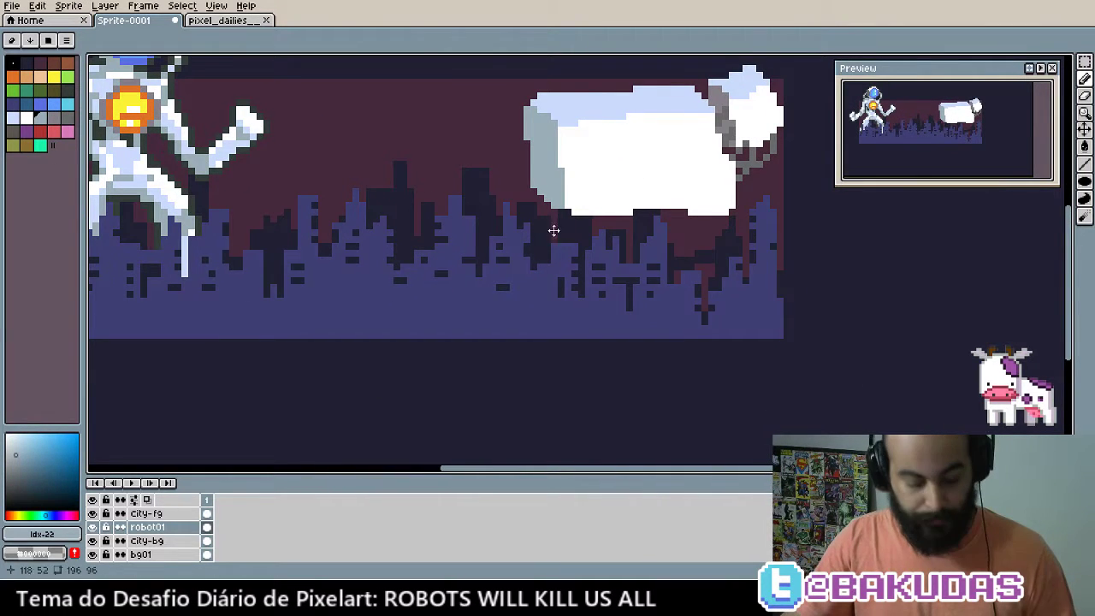
left_click_drag(553, 227, 586, 223)
mouse_move(628, 191)
left_mouse_down()
mouse_move(665, 304)
mouse_move(655, 295)
left_mouse_up()
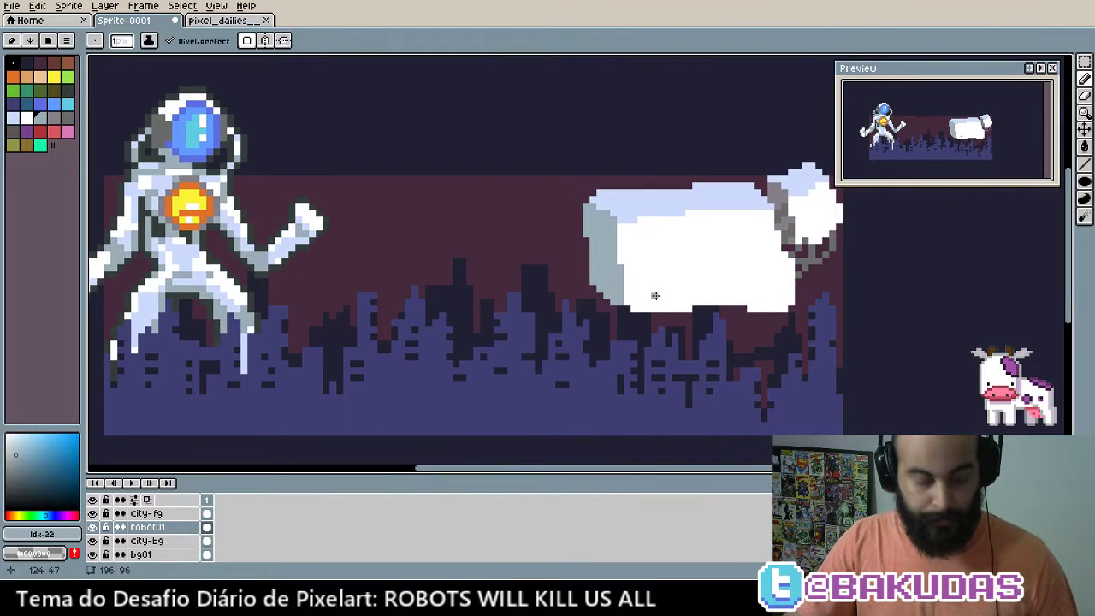
Cut the boxy body out with a marquee and add a new layer named sketch
key("m")
mouse_move(550, 127)
left_mouse_down()
mouse_move(709, 190)
mouse_move(856, 337)
left_mouse_up()
key("Delete")
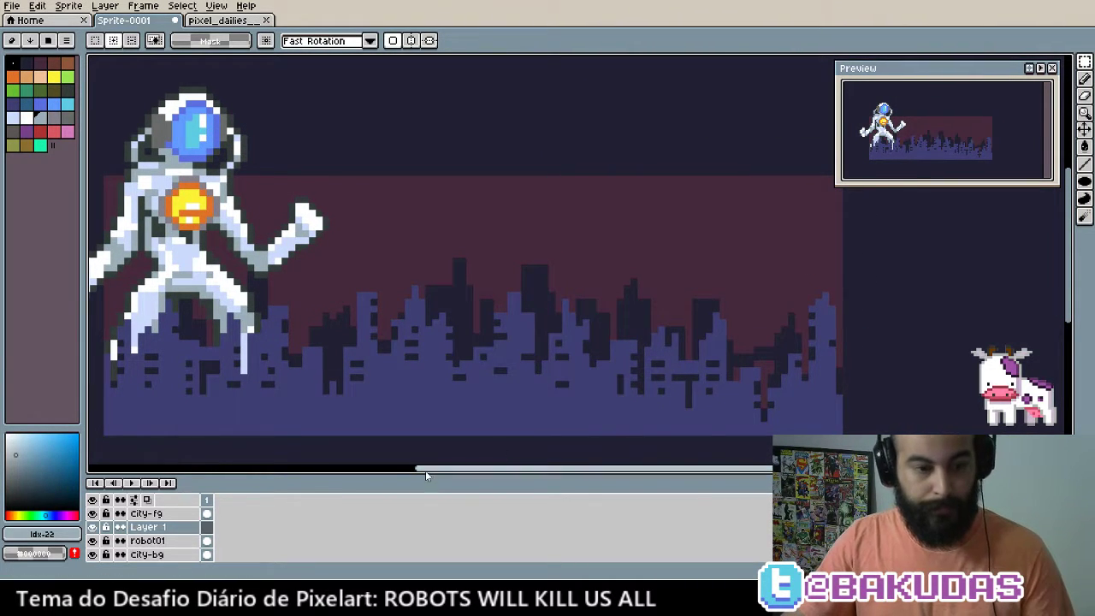
key("shift+n")
double_click(175, 528)
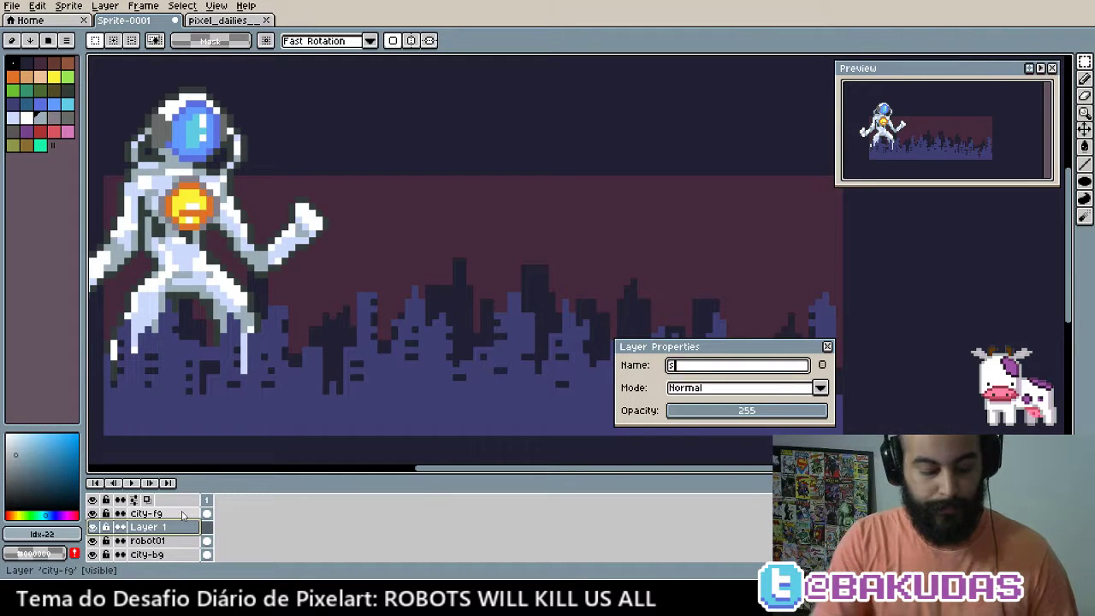
type("sketch")
key("Return")
Paste the body onto the sketch layer, shifted up and to the right
key("ctrl+v")
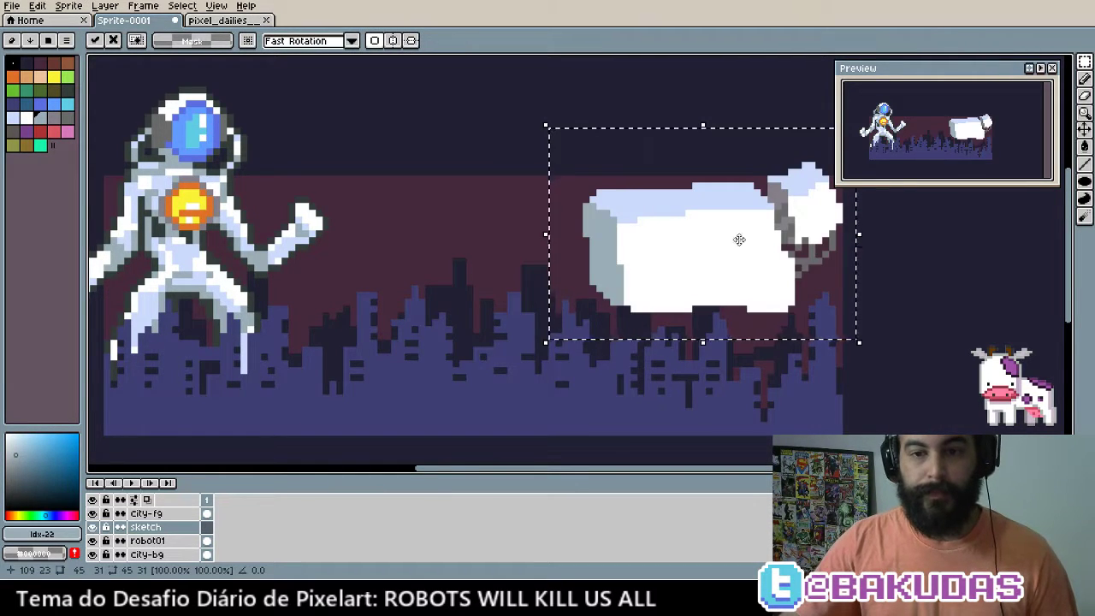
mouse_move(738, 237)
left_mouse_down()
mouse_move(723, 195)
mouse_move(791, 194)
mouse_move(781, 192)
left_mouse_up()
key("Return")
Sample a grey from the drawing and paint a horizontal hip bar under the body
left_click_drag(777, 239, 733, 224)
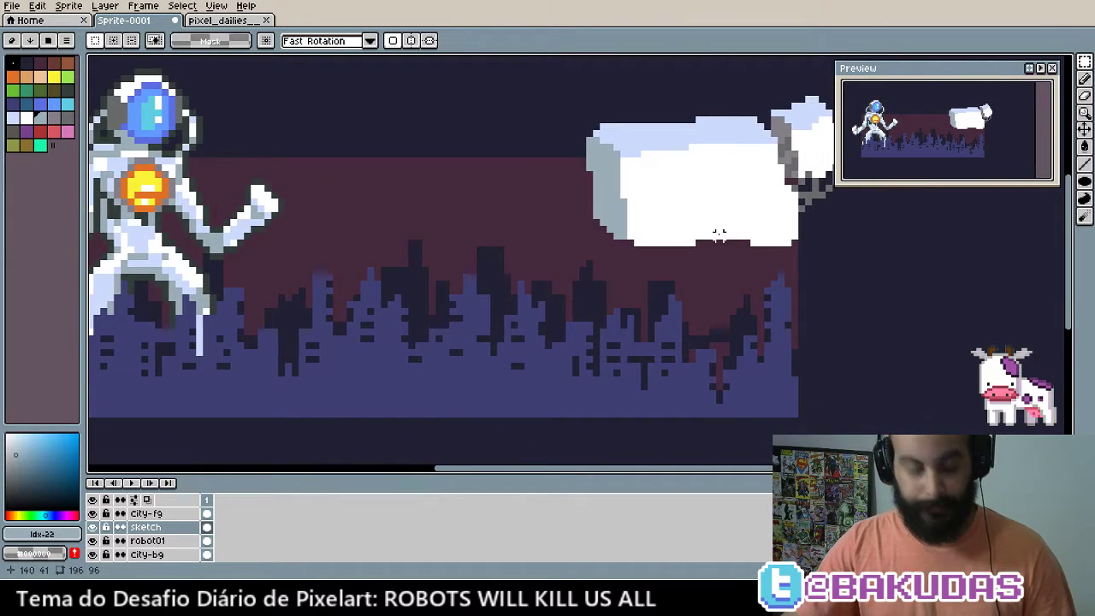
key("b")
scroll(670, 236, "up", 2)
key("alt")
scroll(823, 245, "up", 3)
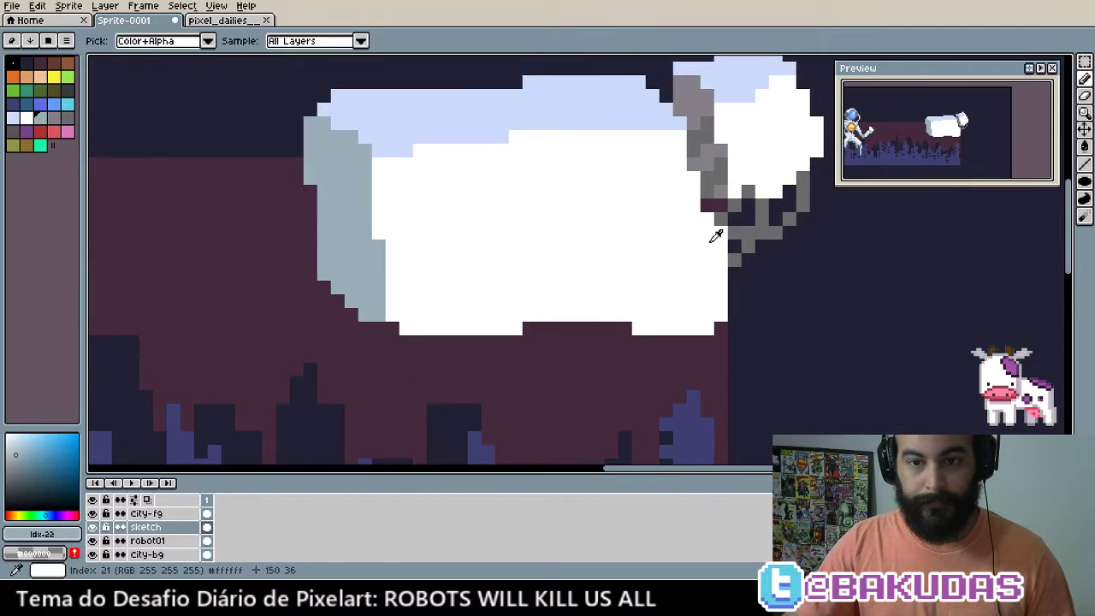
left_click(713, 151, "alt")
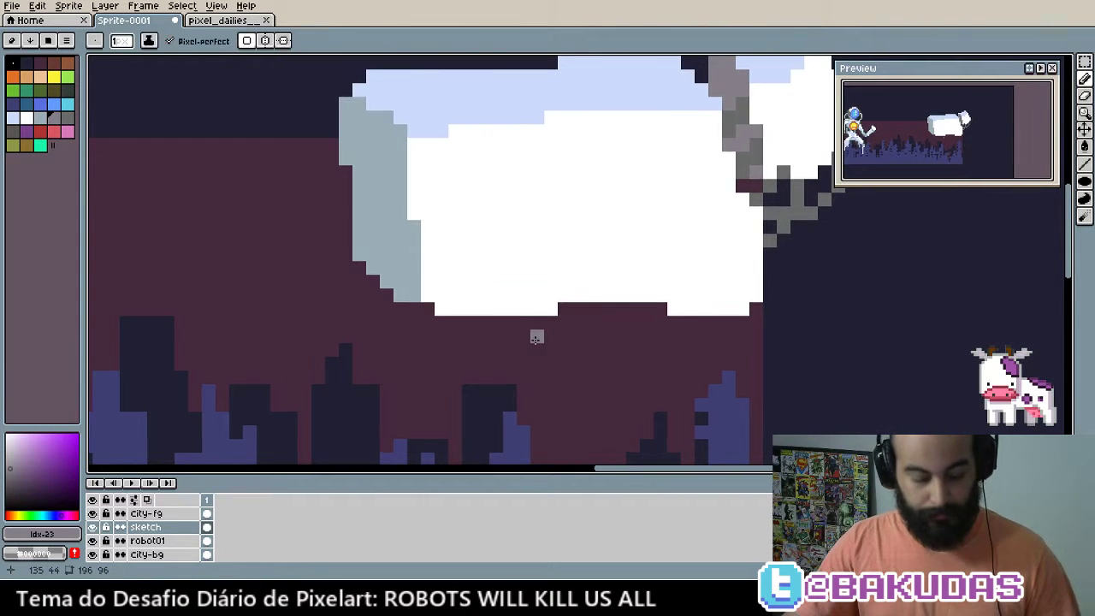
scroll(559, 359, "down", 1)
scroll(559, 359, "down", 1)
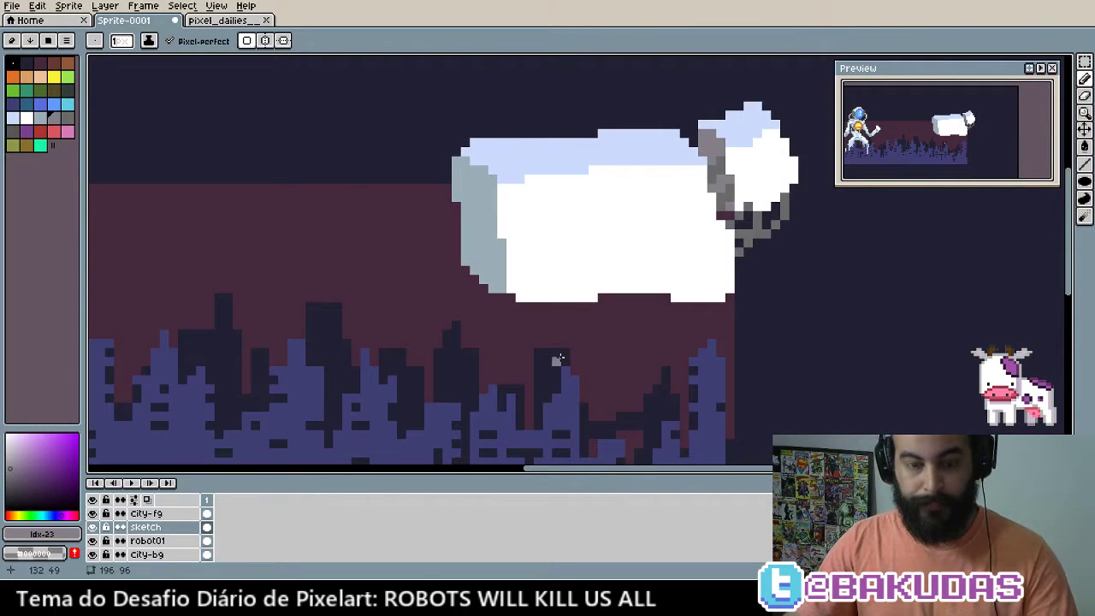
key("alt")
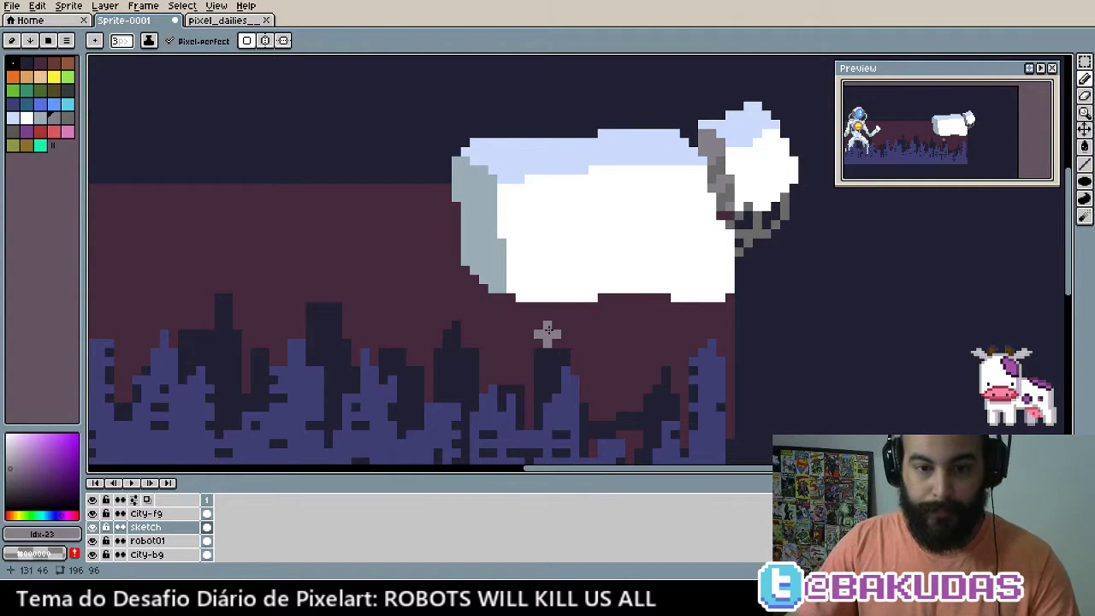
mouse_move(545, 328)
left_mouse_down()
mouse_move(610, 326)
mouse_move(591, 321)
left_mouse_up()
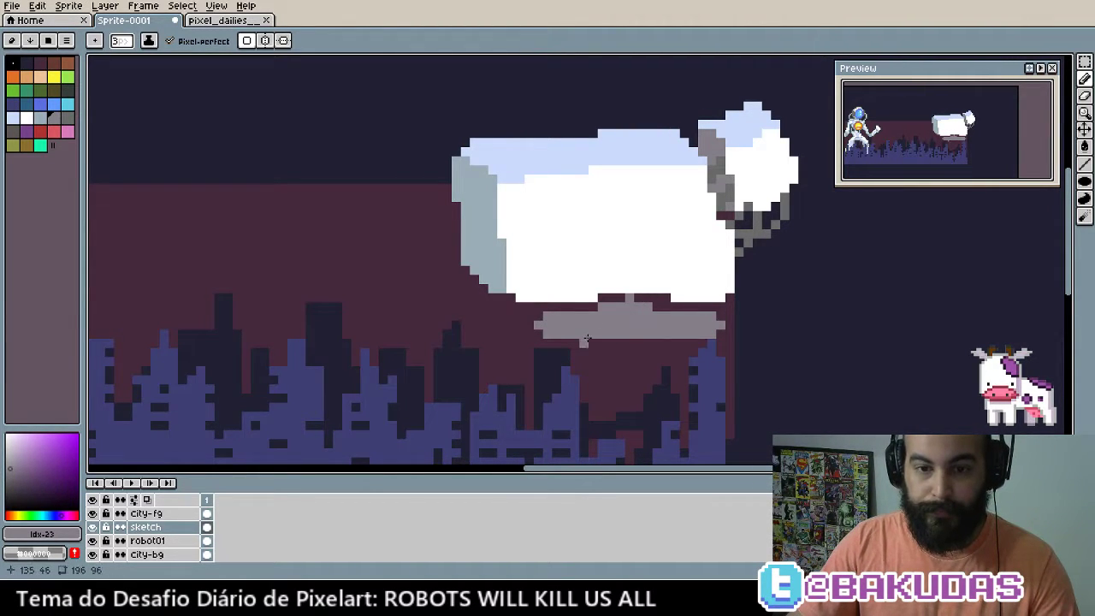
Add darker grey joints and grey leg strokes reaching down across the skyline
left_click(585, 341, "alt")
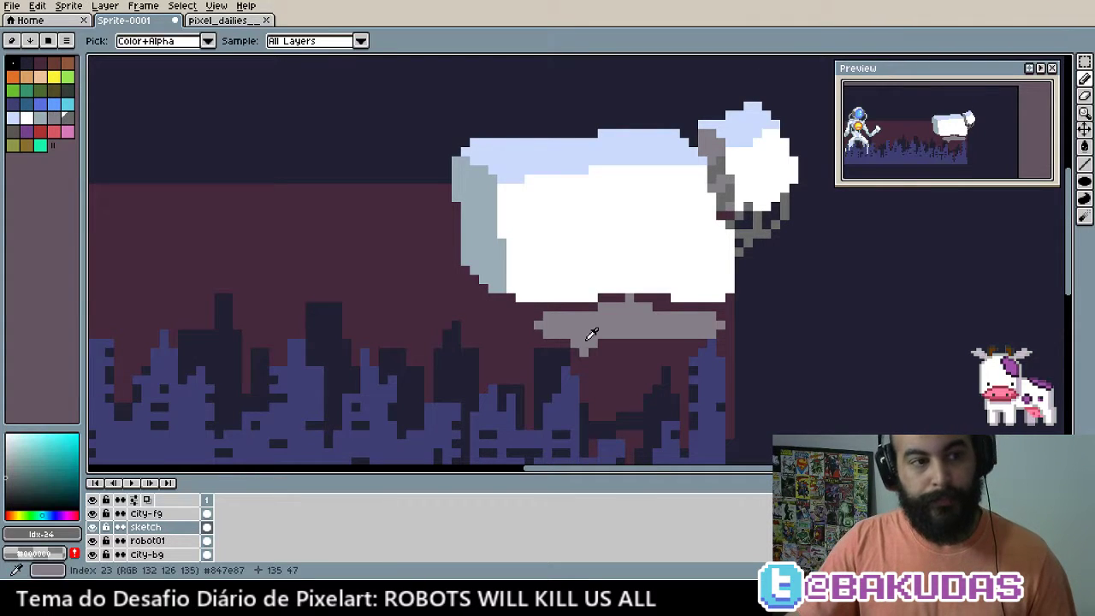
left_click(585, 340)
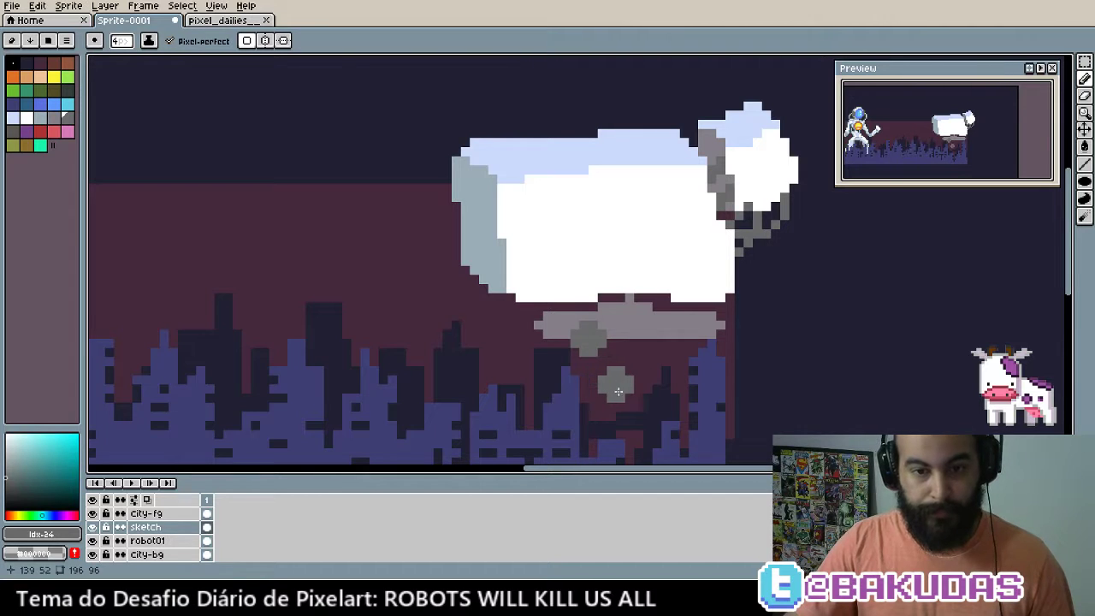
left_click(450, 363)
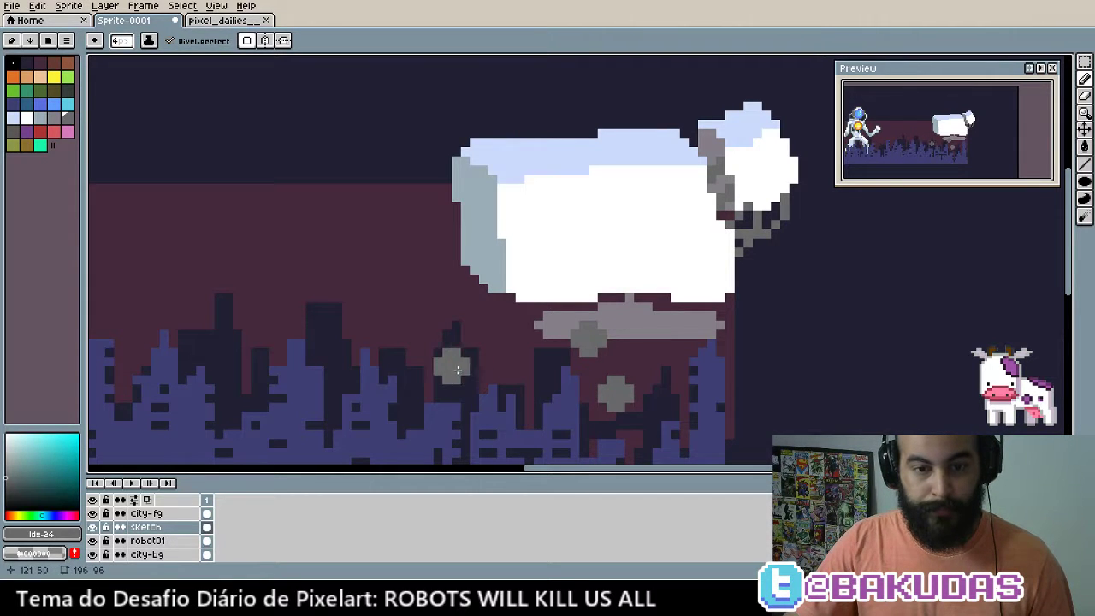
left_click_drag(423, 460, 498, 332)
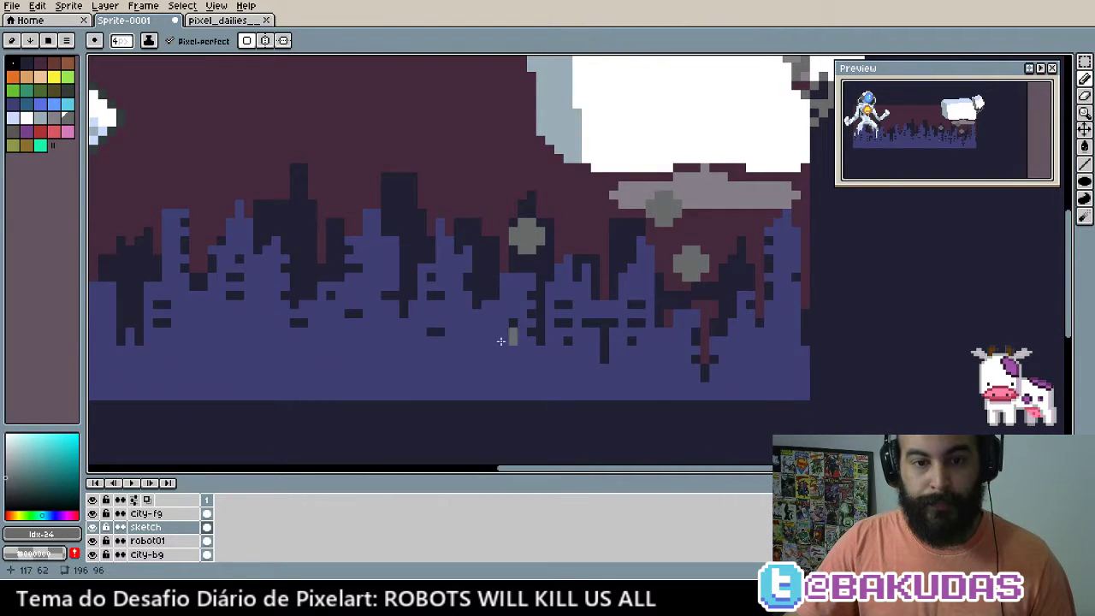
left_click_drag(486, 295, 527, 242)
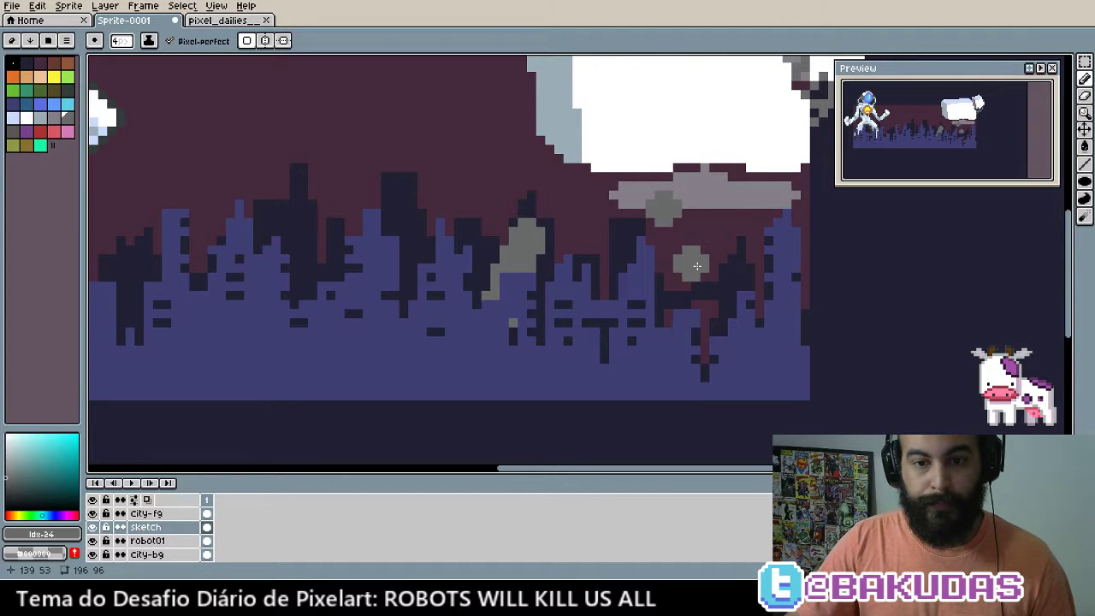
left_click_drag(697, 266, 659, 214)
left_click_drag(591, 213, 608, 226)
Paint the front leg white over its grey sketch
left_click_drag(621, 183, 630, 198)
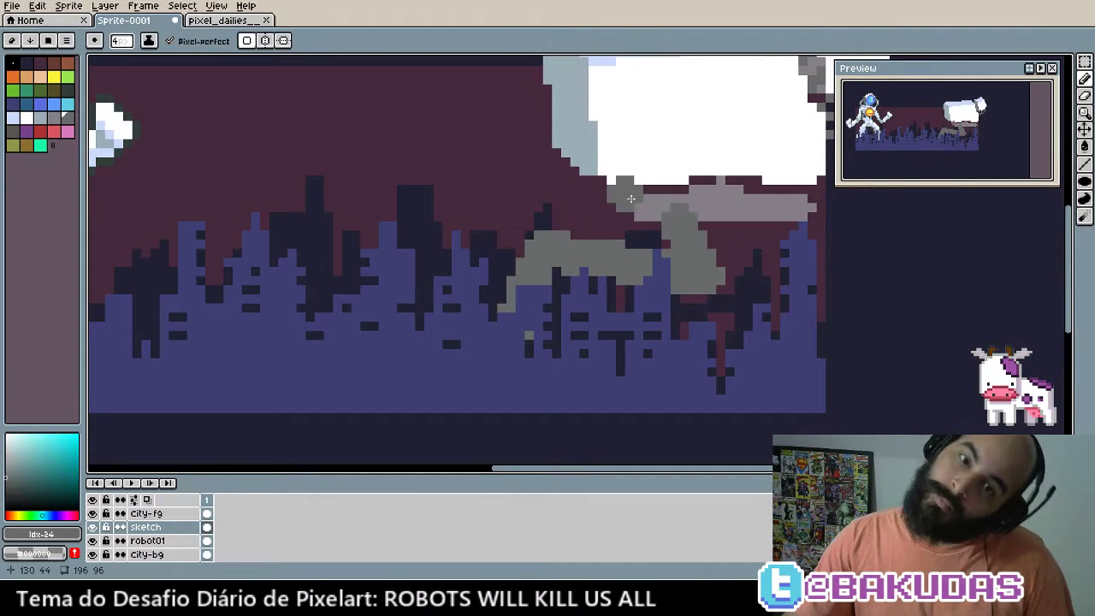
key("ctrl+z")
left_click(672, 142, "alt")
mouse_move(641, 255)
left_mouse_down()
mouse_move(656, 265)
mouse_move(513, 304)
left_mouse_up()
mouse_move(682, 268)
left_mouse_down()
mouse_move(712, 271)
mouse_move(671, 281)
left_mouse_up()
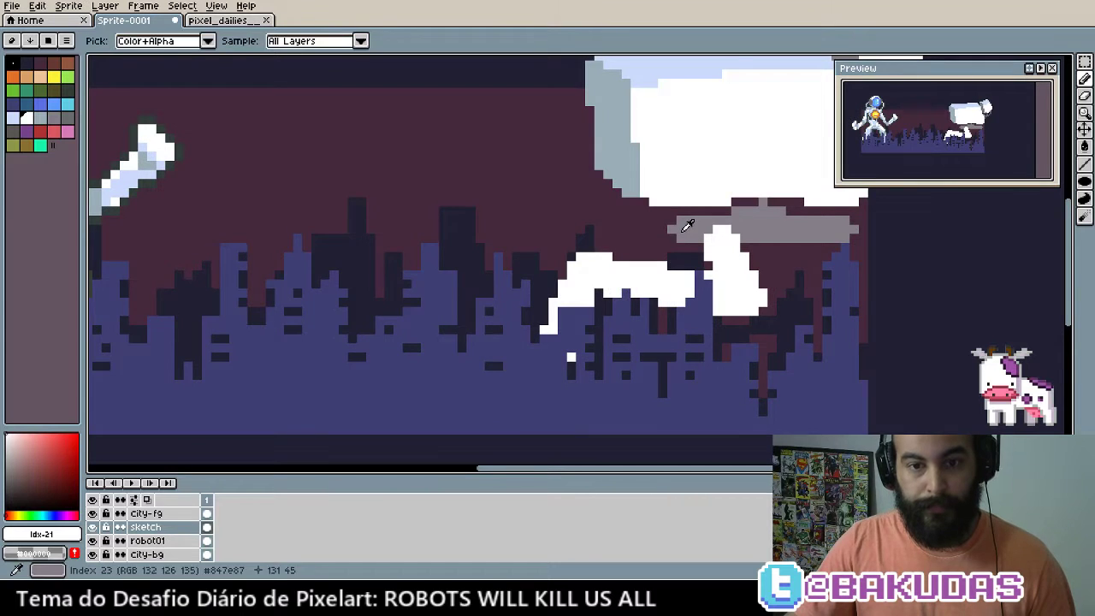
Extend the grey hip bar leftwards and sketch a grey back leg below it
left_click_drag(722, 216, 773, 188)
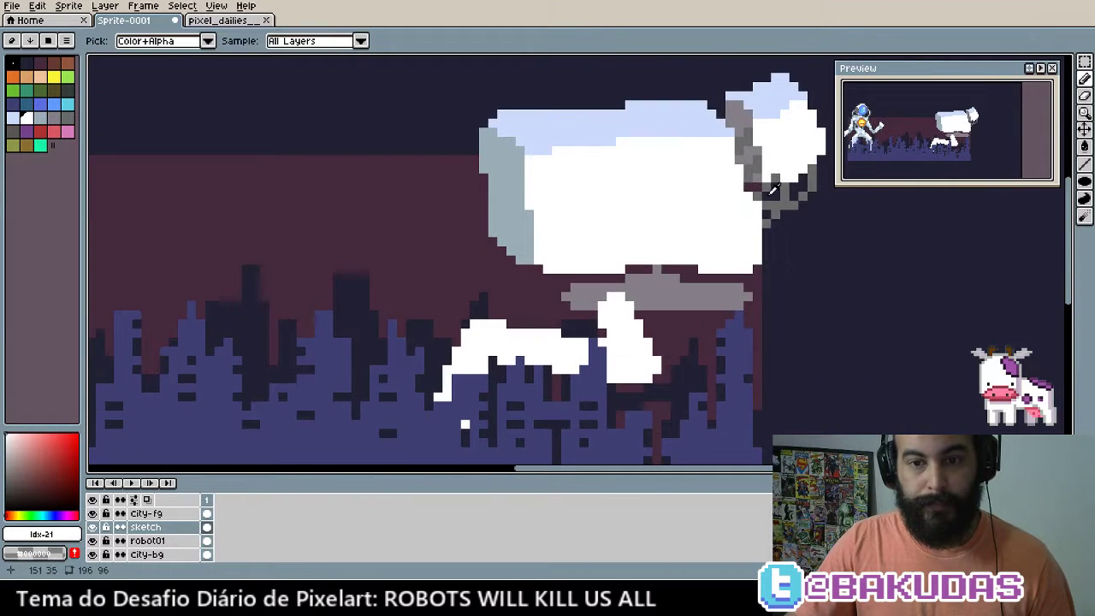
left_click(752, 151, "alt")
left_click_drag(547, 295, 582, 321)
left_click_drag(488, 294, 481, 288)
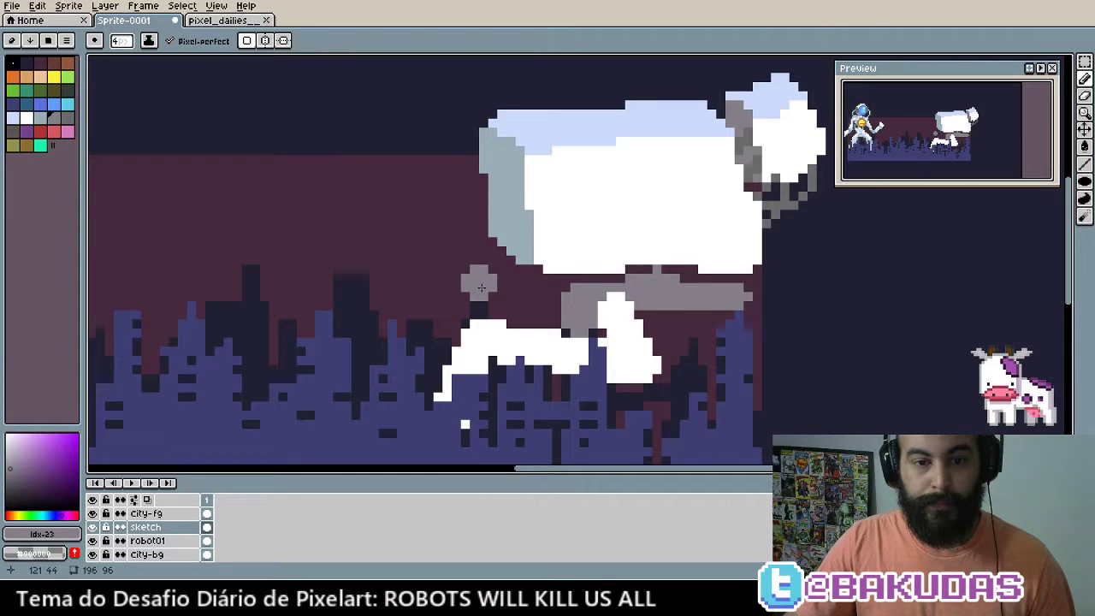
left_click_drag(410, 341, 485, 272)
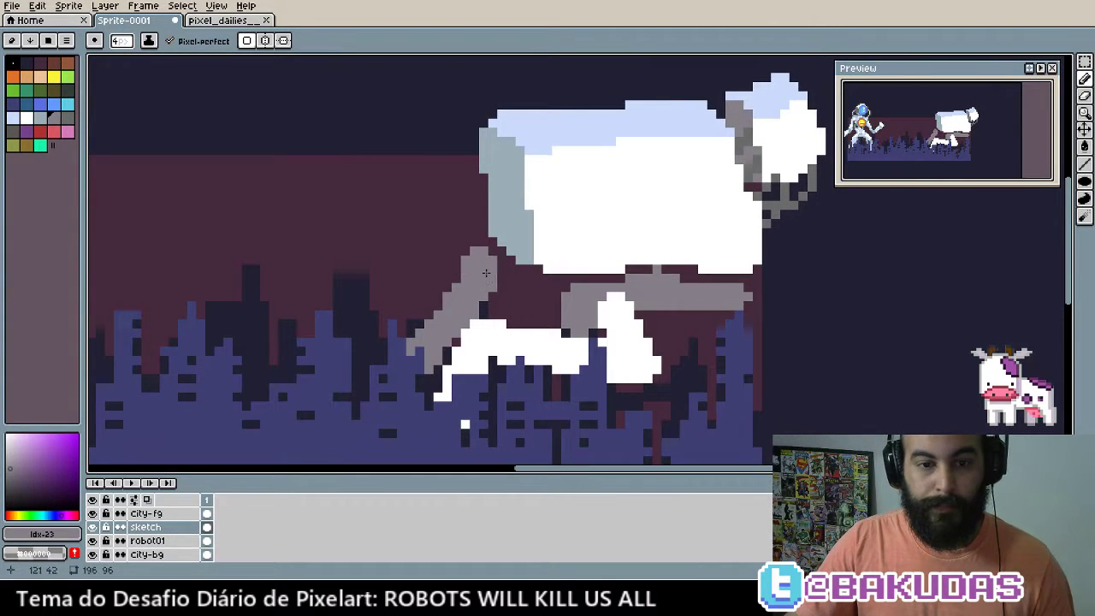
left_click(560, 312)
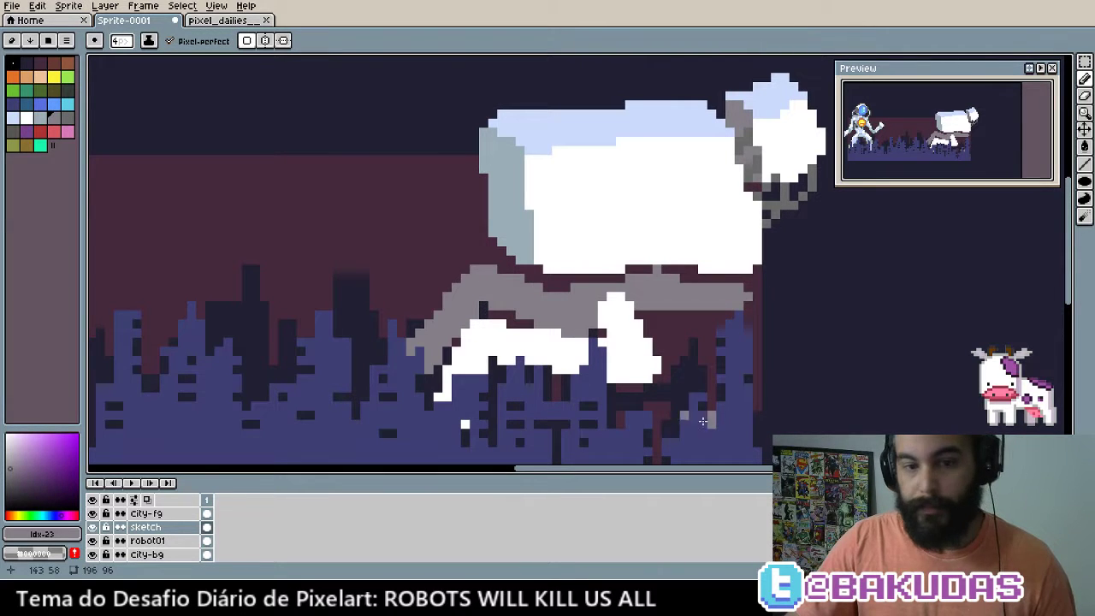
Extend the grey hip bar at its right end
left_click_drag(742, 356, 801, 363)
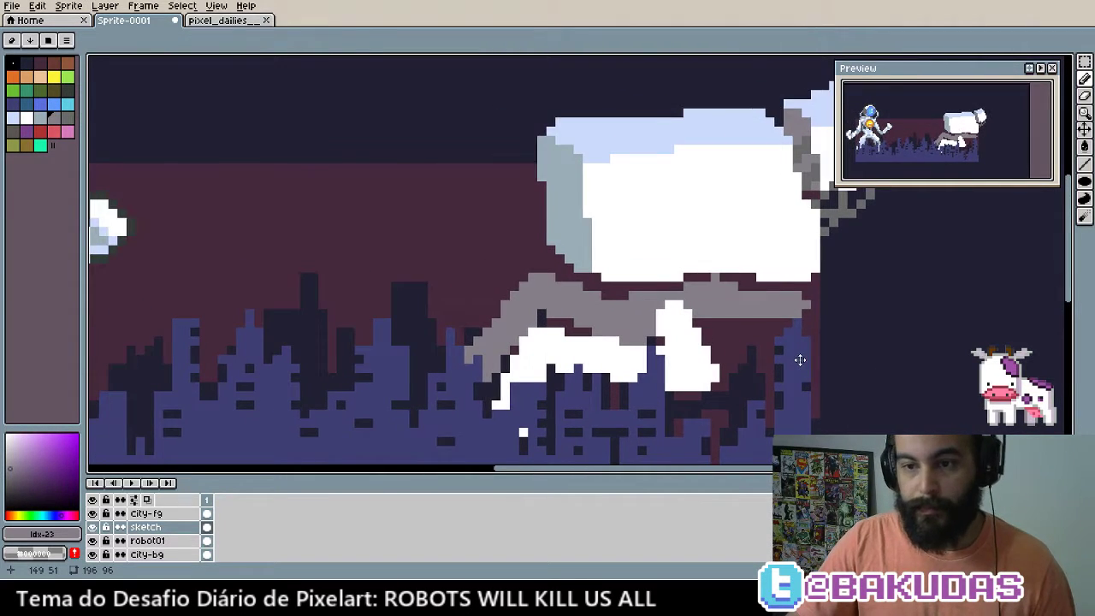
key("i")
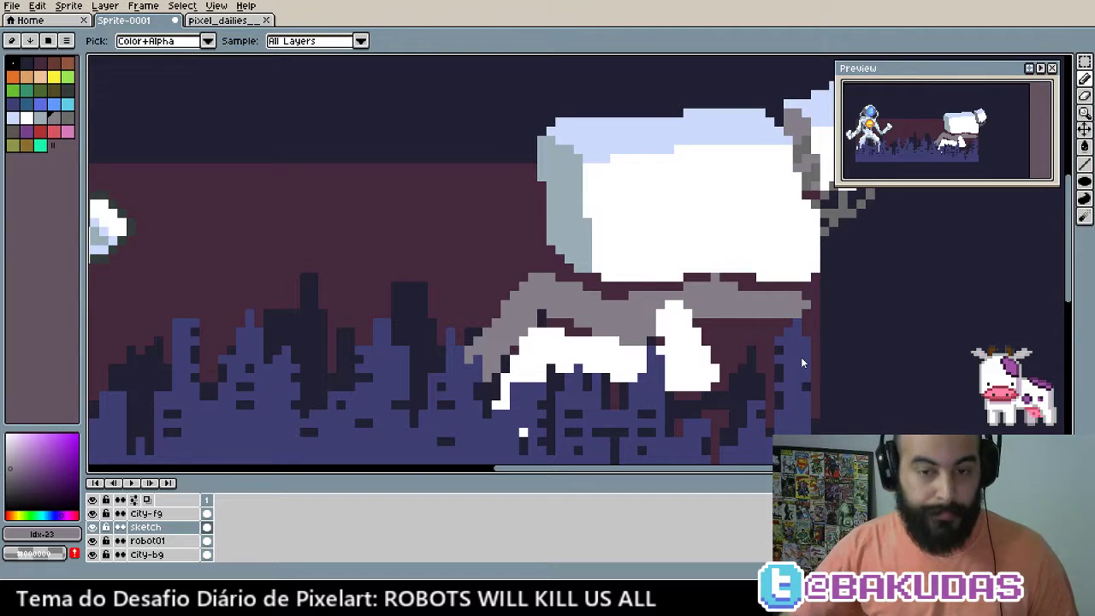
key("b")
left_click_drag(800, 363, 754, 339)
left_click_drag(757, 295, 772, 272)
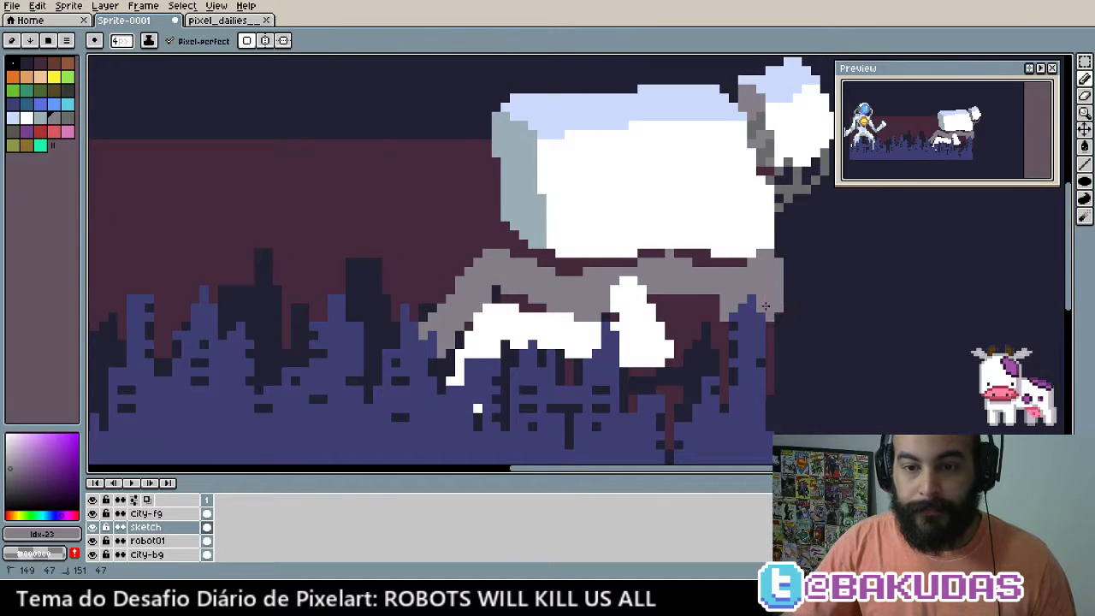
Draw a long straight white front leg angling down-right from the body's edge
left_click(760, 223, "alt")
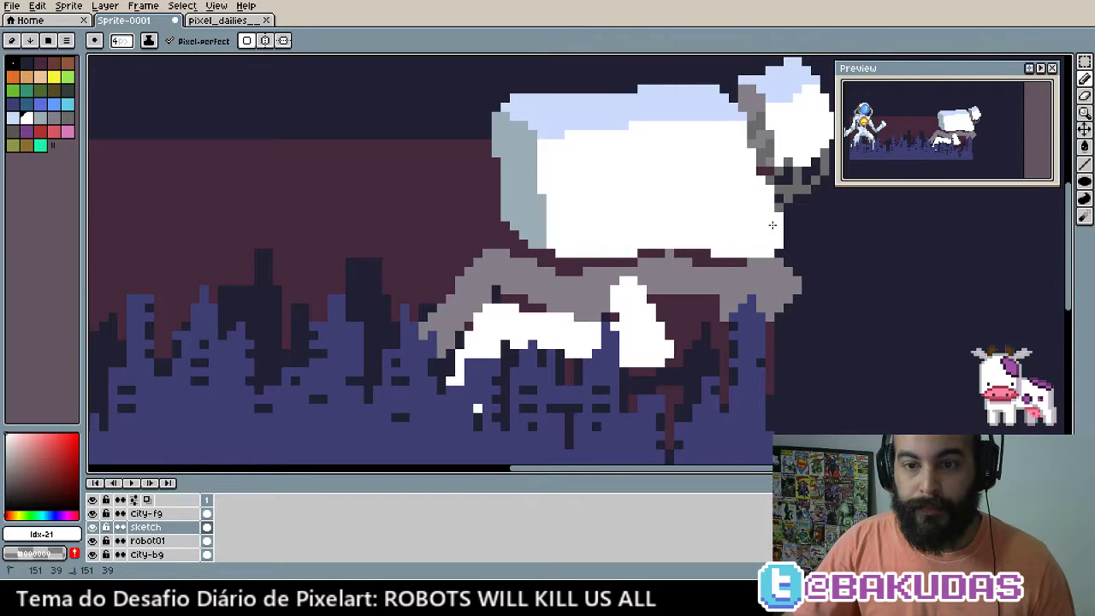
left_click_drag(772, 224, 759, 205)
left_click(765, 273, "alt")
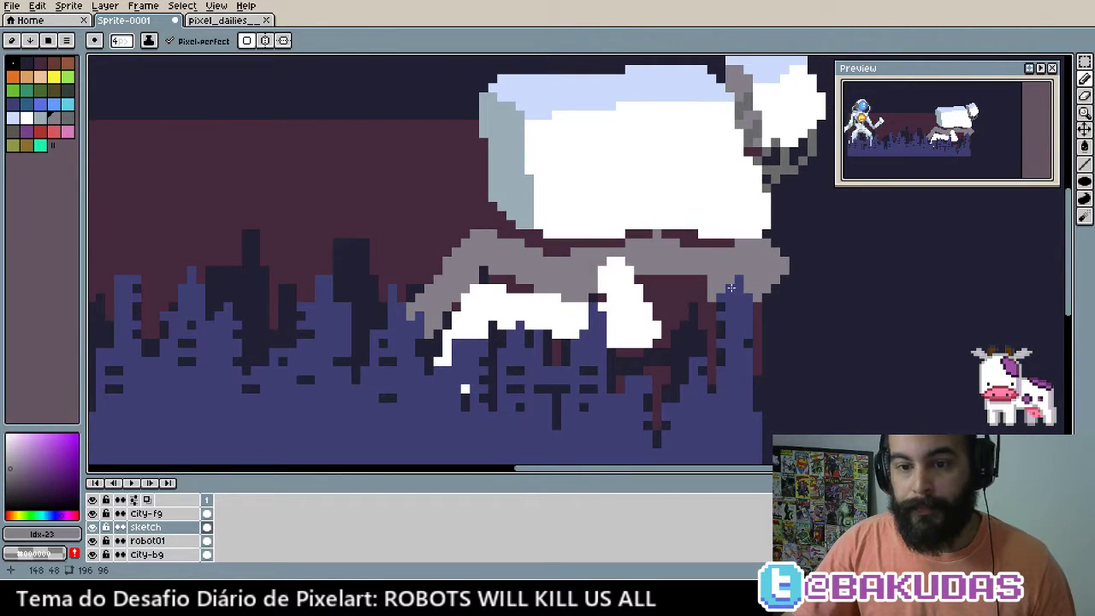
left_click_drag(758, 317, 766, 324)
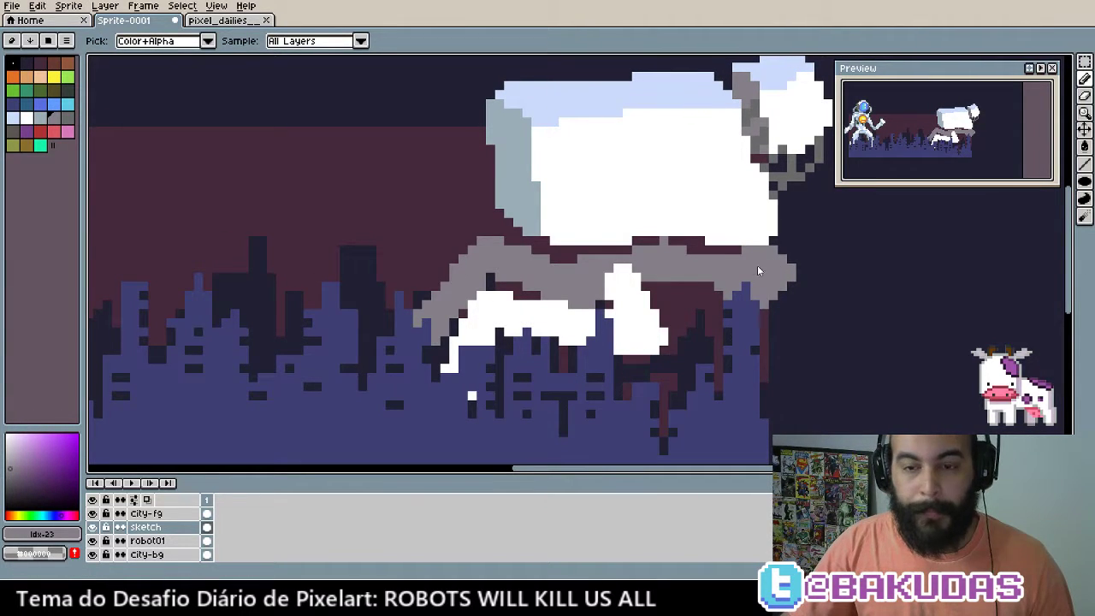
left_click_drag(757, 271, 668, 248)
left_click(627, 303, "alt")
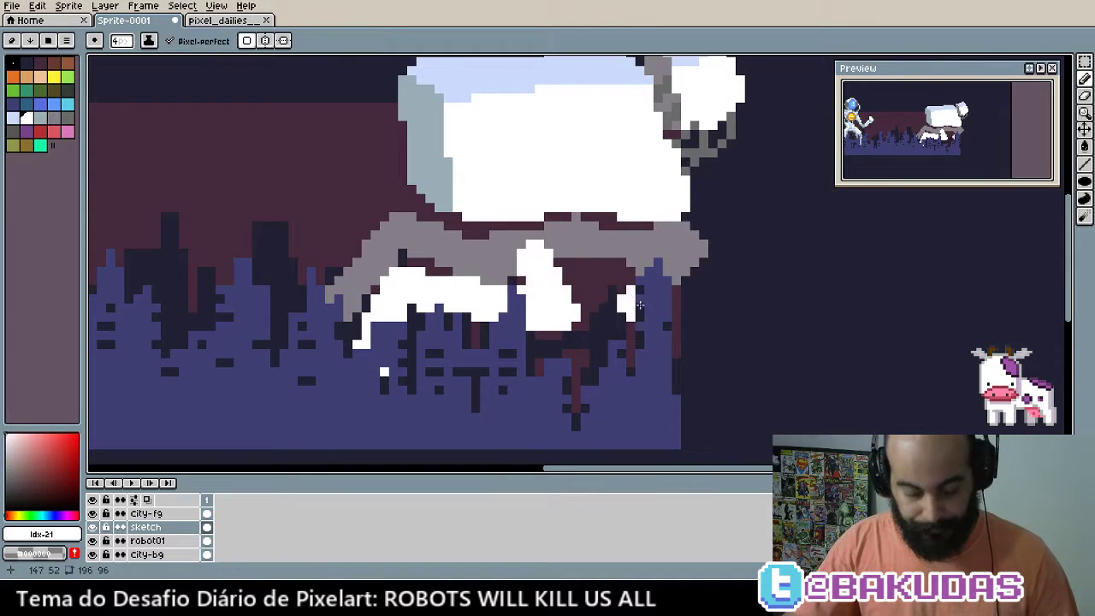
left_click(693, 248)
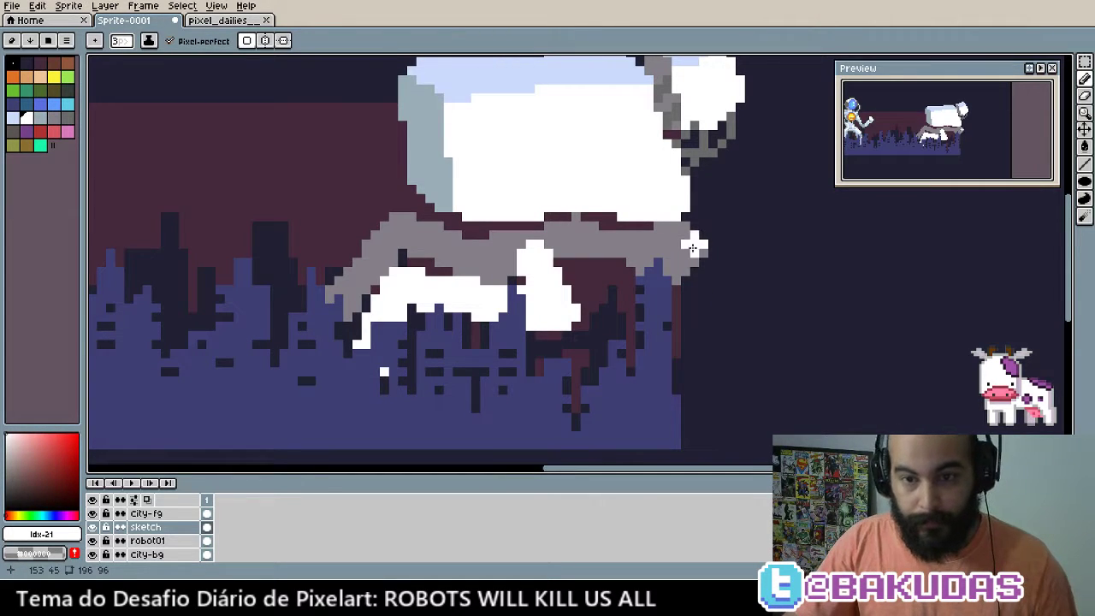
left_click(749, 407, "shift")
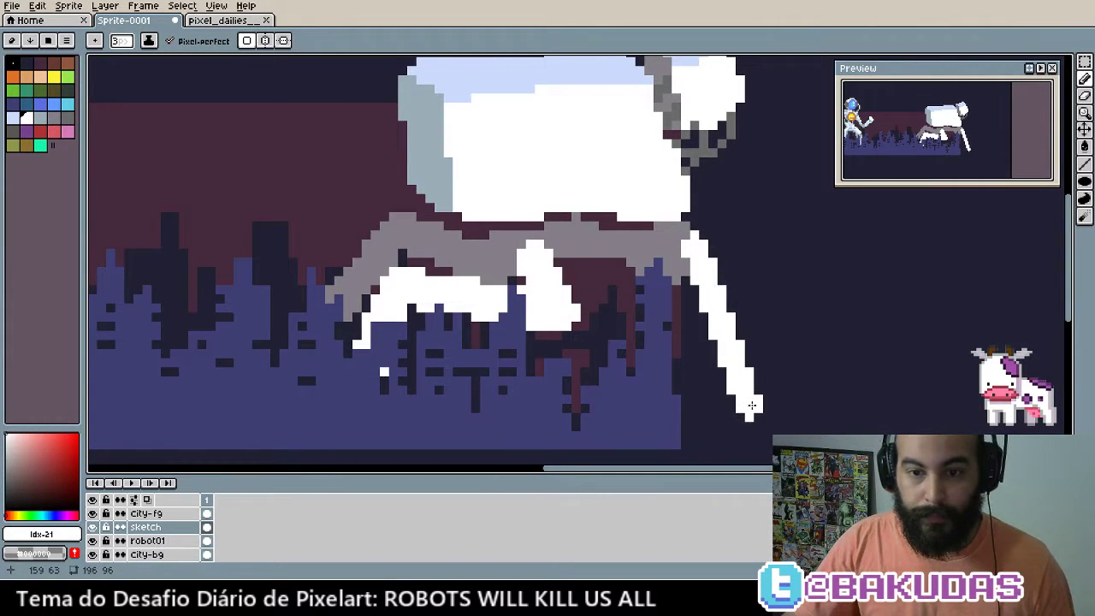
Paint a grey rear leg alongside the white front leg
key("alt")
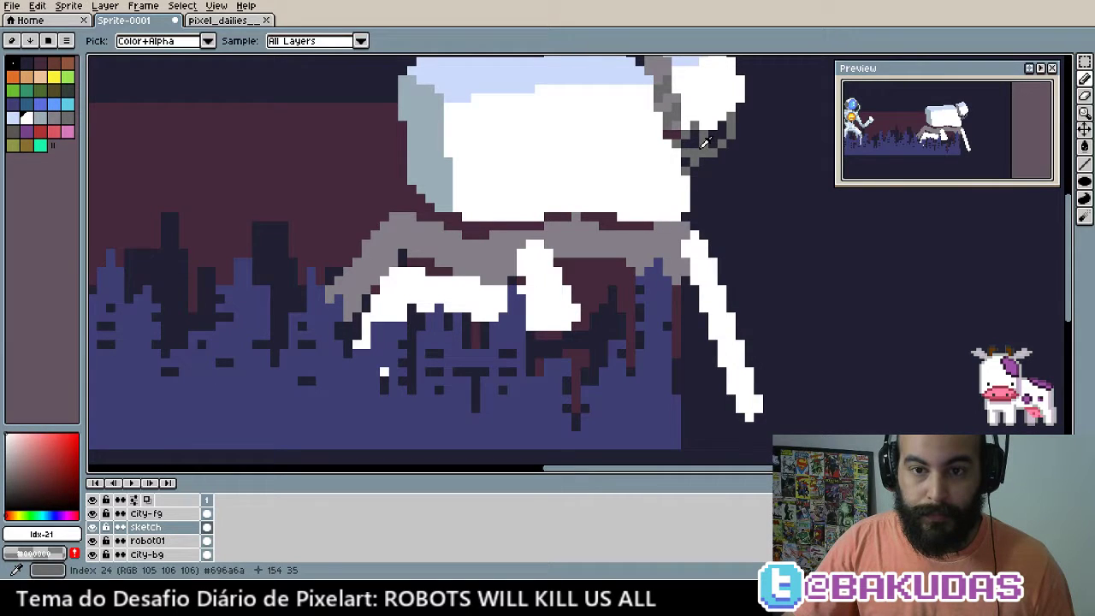
left_click(704, 143, "alt")
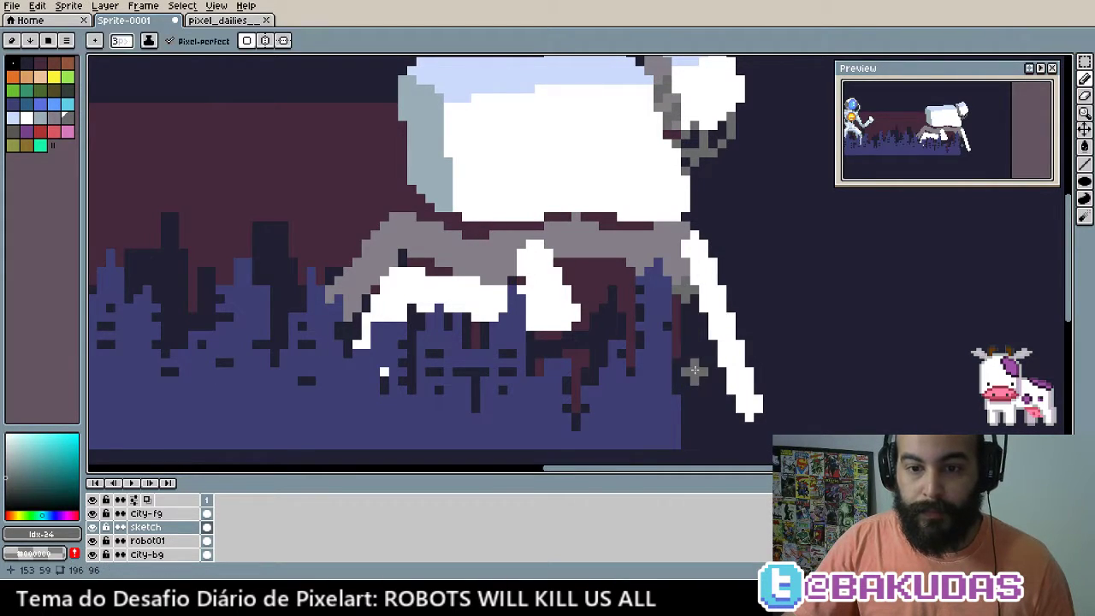
left_click_drag(687, 299, 696, 376)
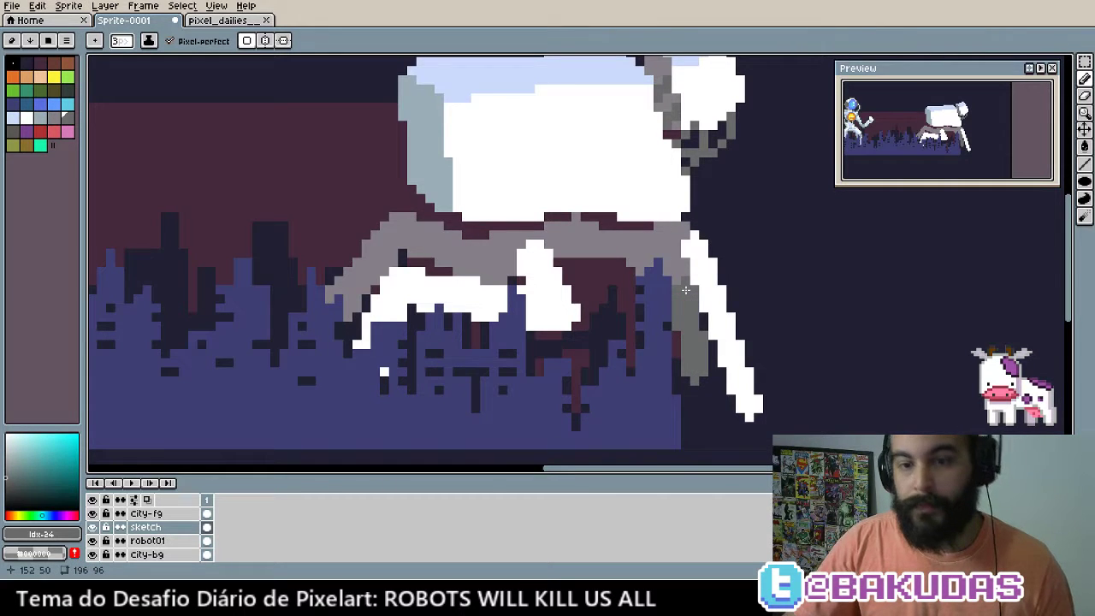
left_click_drag(752, 409, 777, 412)
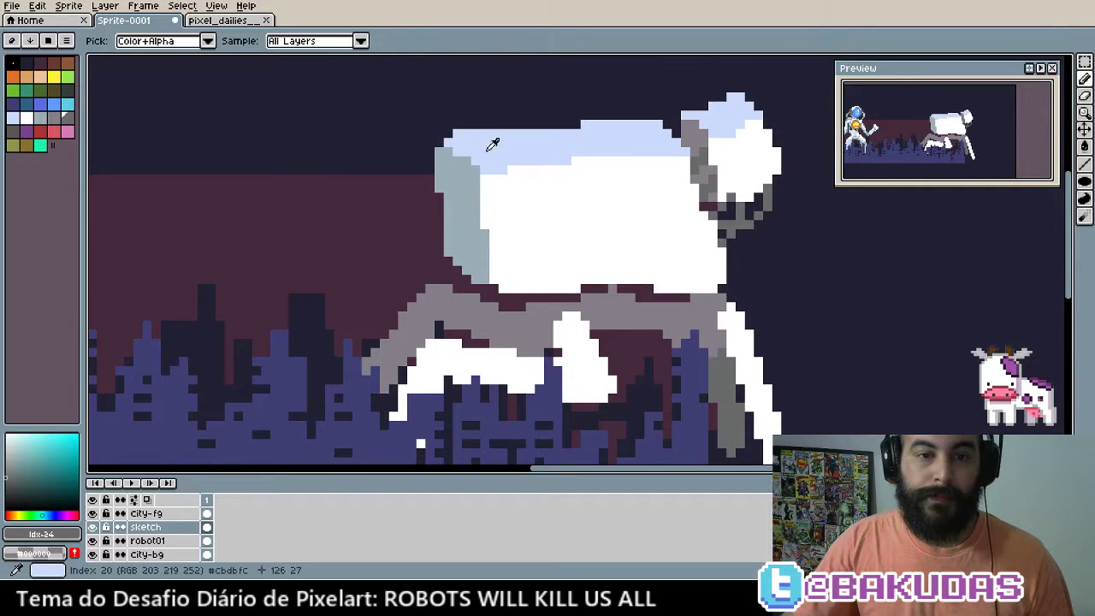
With a 2-pixel brush, dab light-blue shading on the front, middle and left legs
scroll(554, 278, "up", 1)
scroll(554, 279, "up", 1)
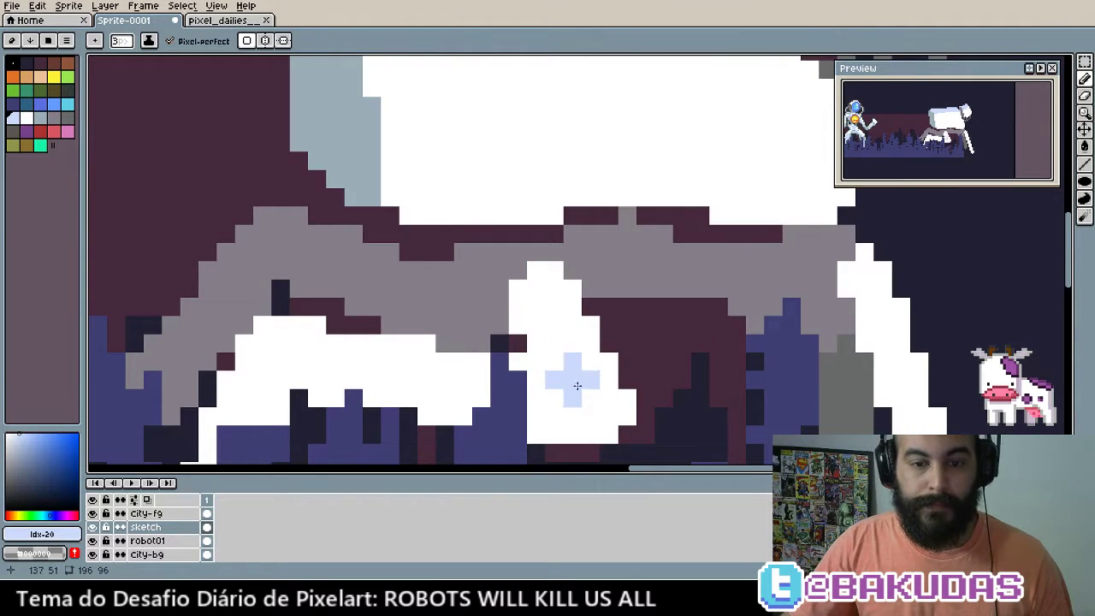
key("minus")
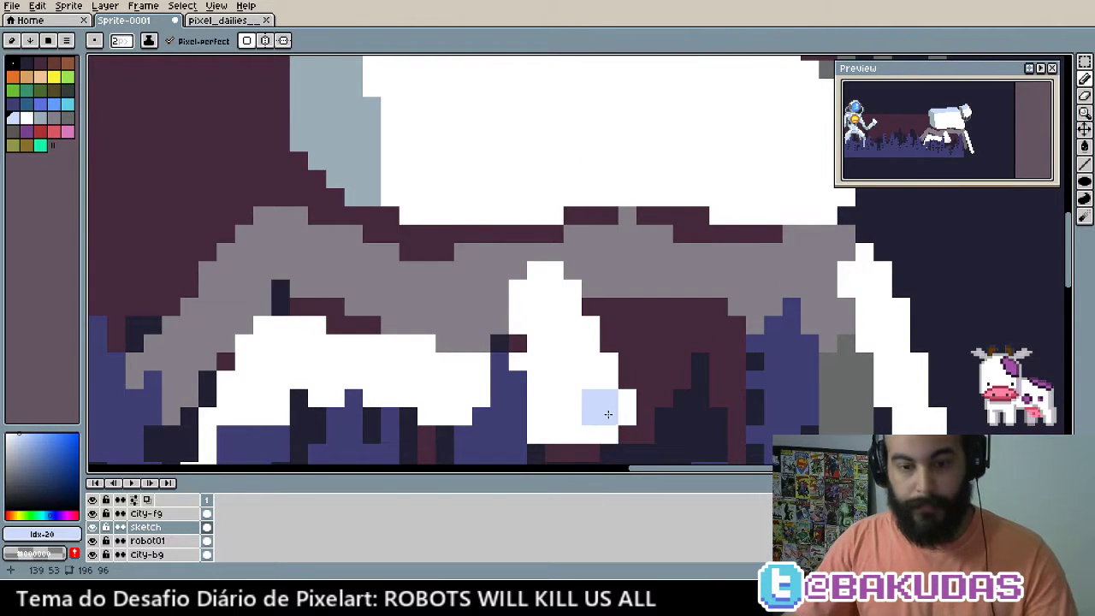
left_click_drag(600, 426, 569, 426)
left_click(609, 407)
left_click(599, 370)
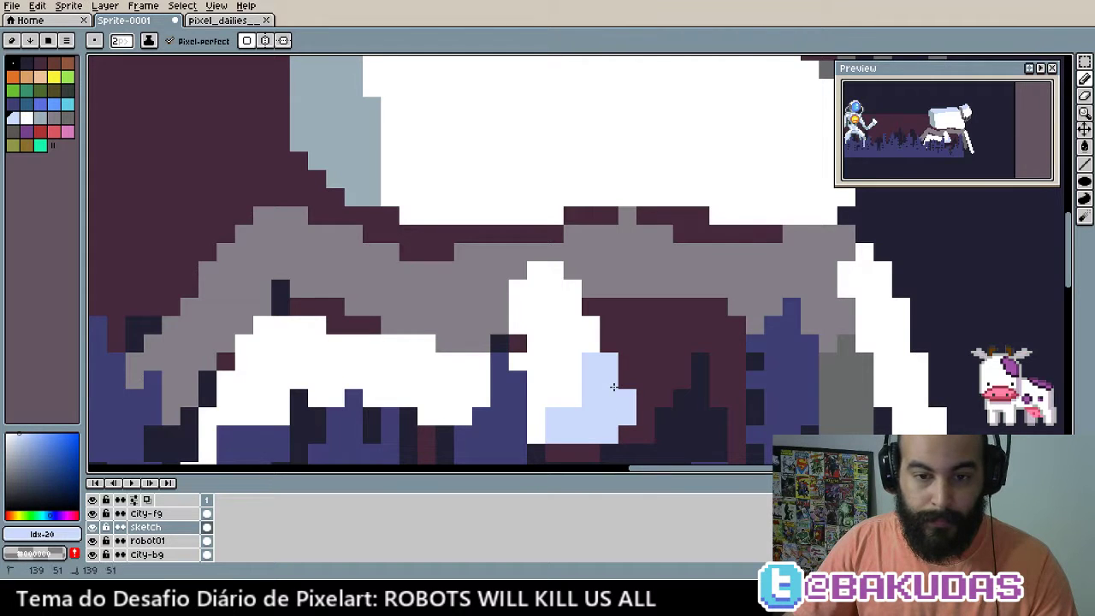
left_click(472, 414)
left_click(334, 379)
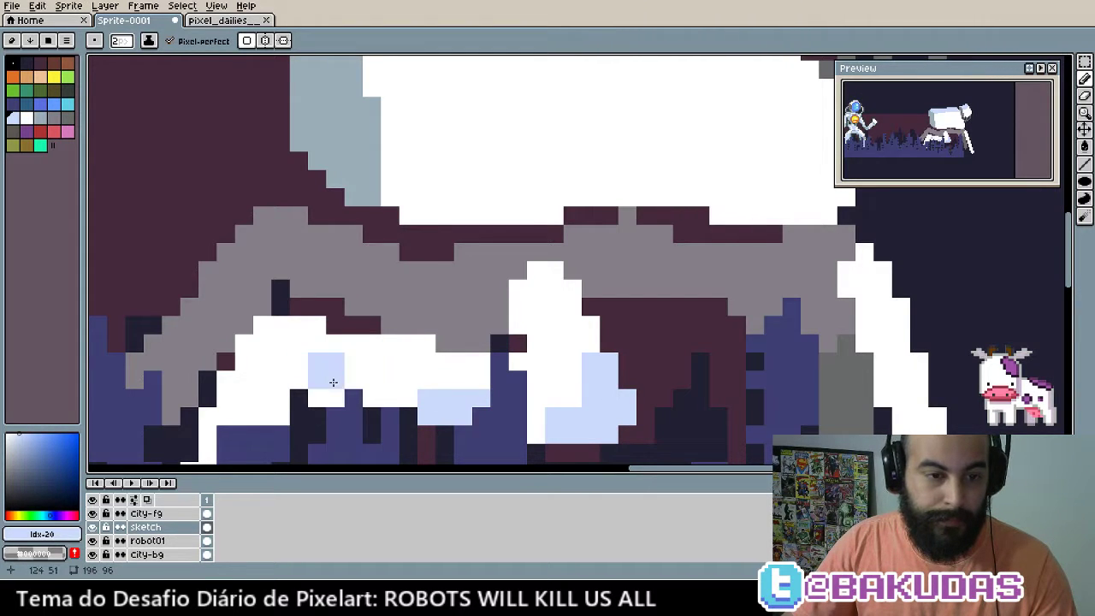
left_click(351, 395)
left_click(299, 397)
left_click_drag(299, 396, 243, 415)
left_click(317, 397)
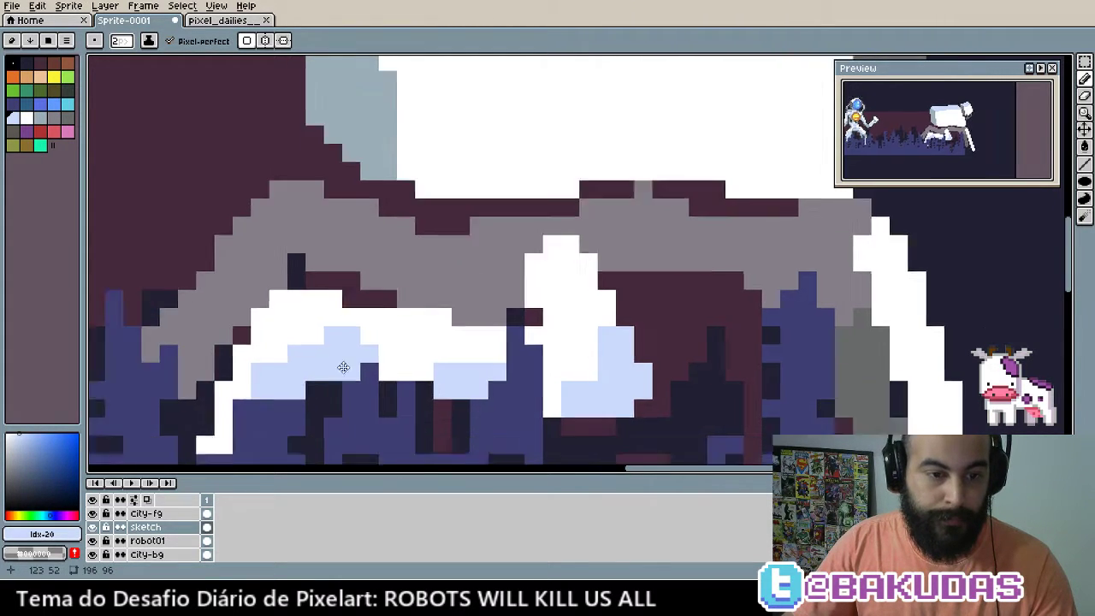
Shade the middle leg and the front leg's white stripe with light-blue blocks
scroll(342, 359, "down", 2)
right_click(318, 295)
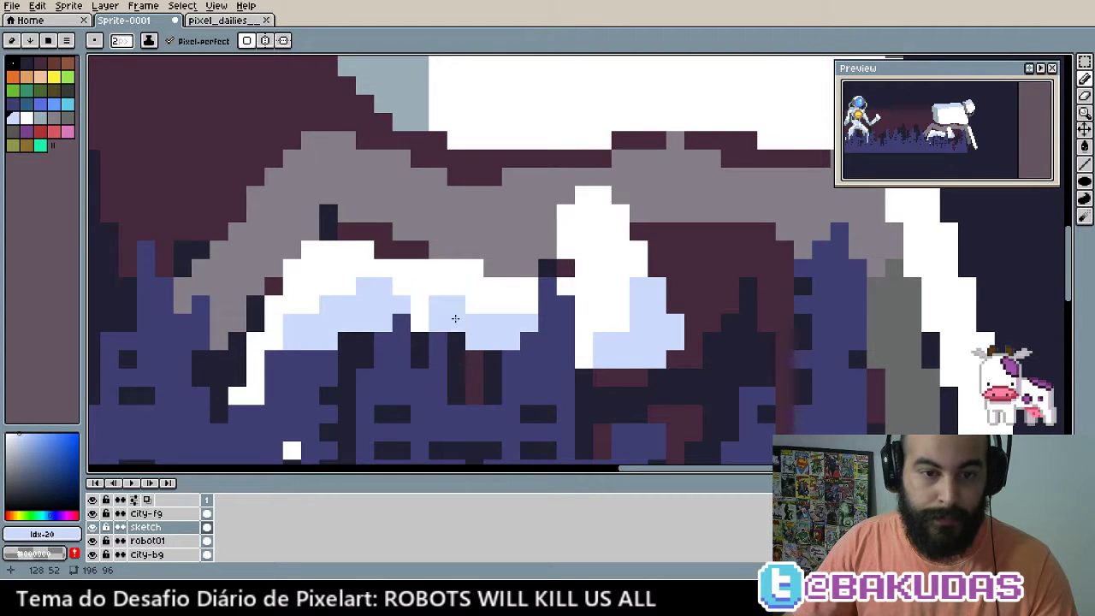
mouse_move(420, 316)
left_mouse_down()
mouse_move(446, 295)
mouse_move(318, 353)
left_mouse_up()
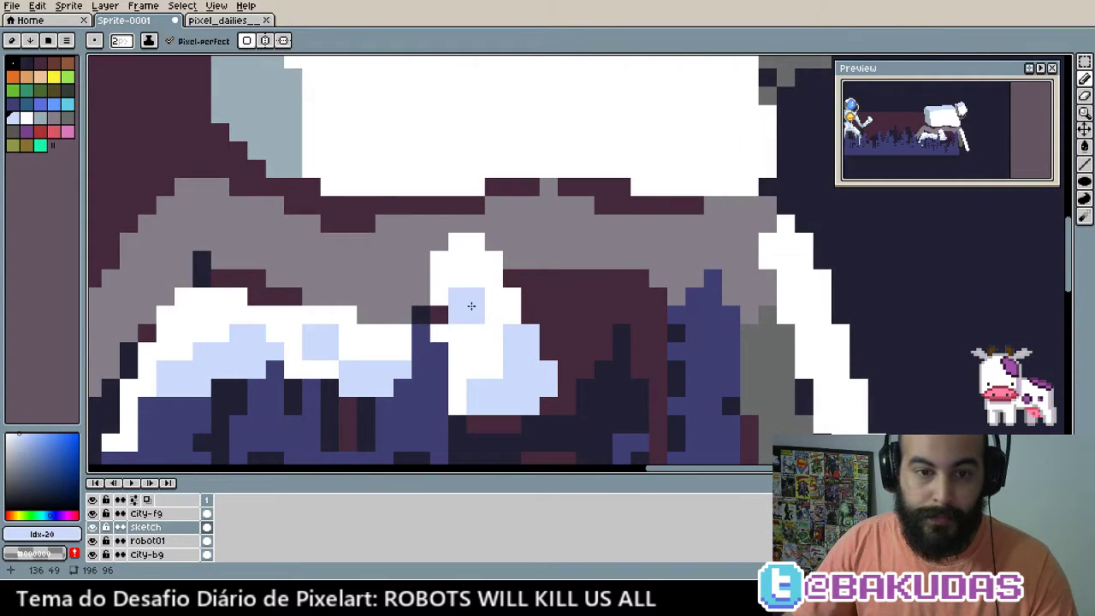
left_click(453, 266)
left_click_drag(562, 380, 488, 215)
left_click(505, 183)
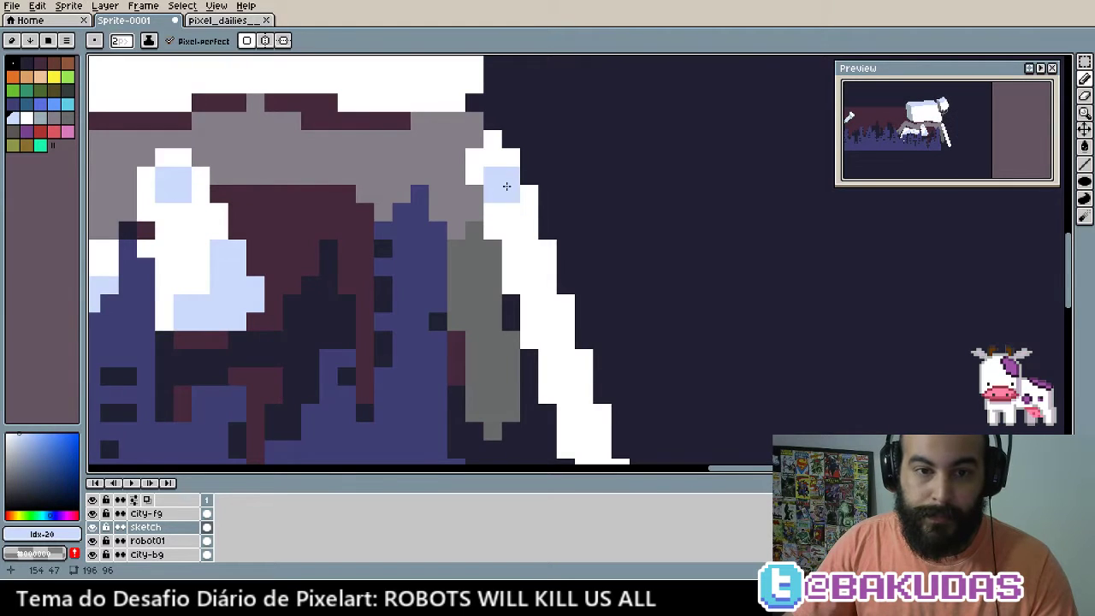
left_click(550, 313)
left_click_drag(550, 313, 428, 207)
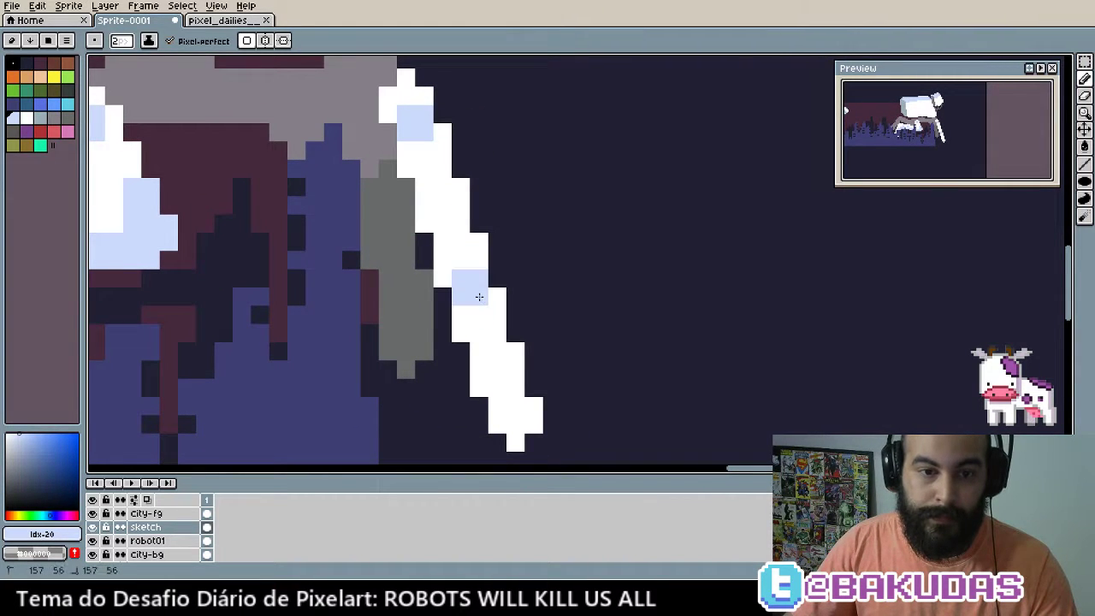
left_click_drag(451, 268, 464, 285)
left_click(482, 267)
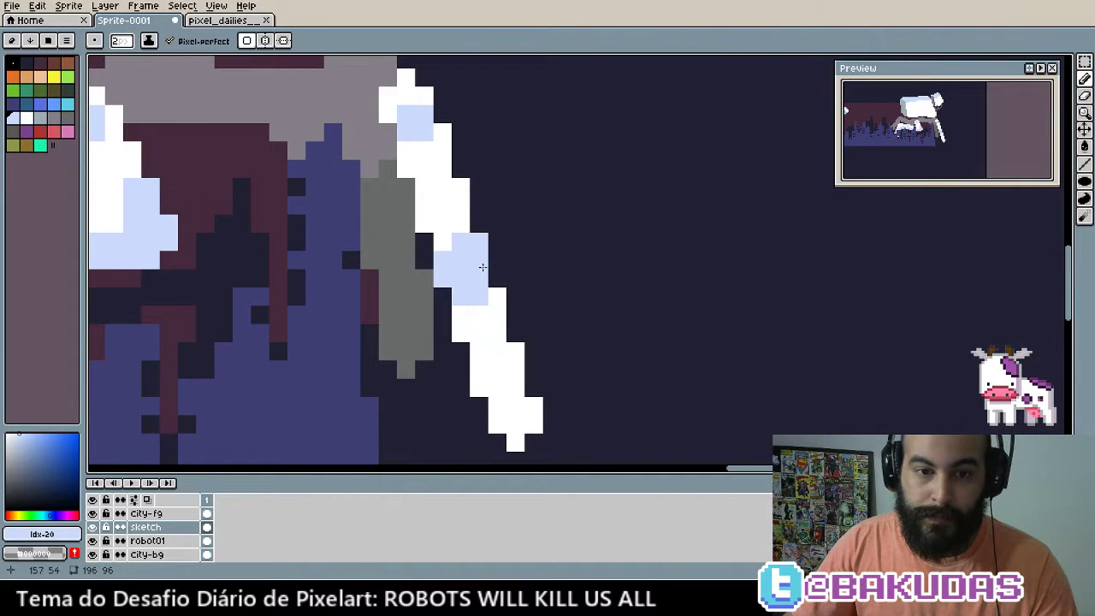
left_click(502, 384)
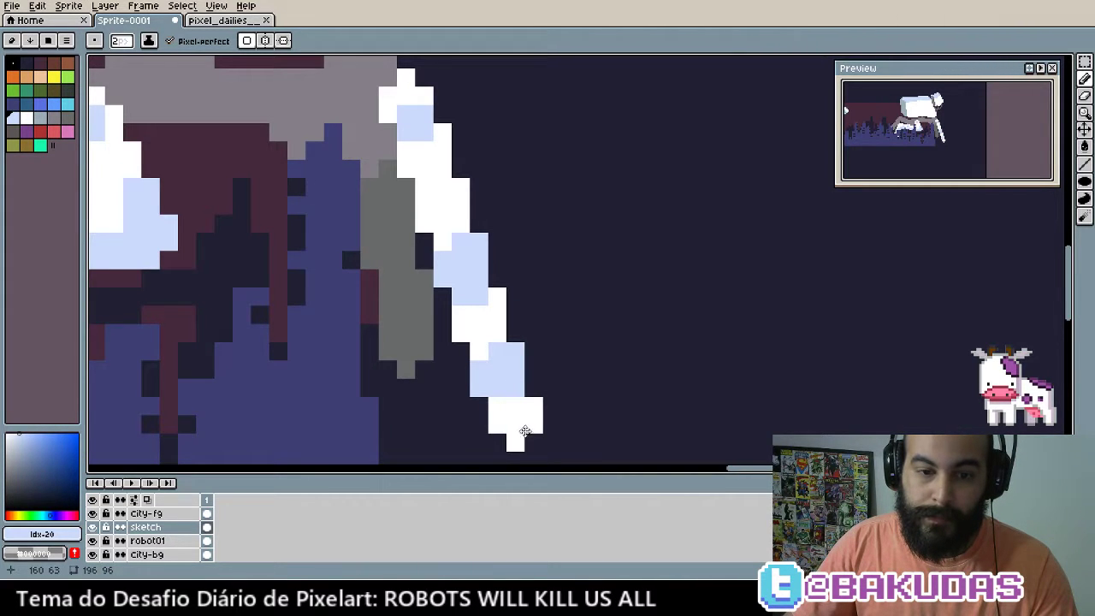
Move a light-blue shading pixel lower on the front leg
left_click_drag(365, 269, 557, 409)
scroll(557, 409, "down", 1)
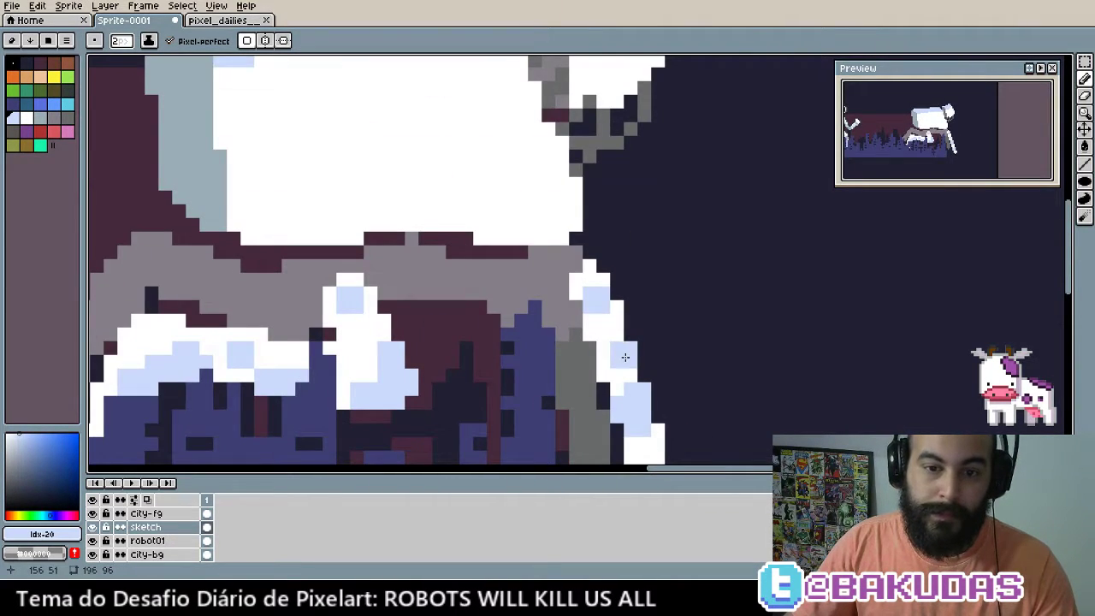
left_click_drag(625, 358, 608, 370)
scroll(616, 370, "up", 1)
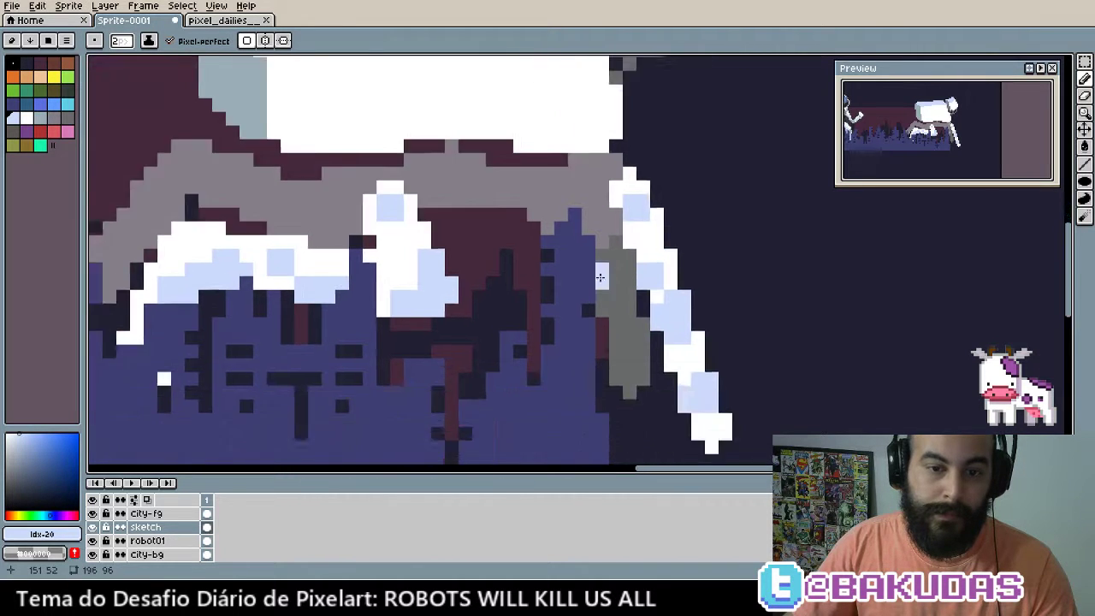
scroll(616, 369, "down", 2)
scroll(617, 359, "up", 2)
scroll(618, 353, "down", 1)
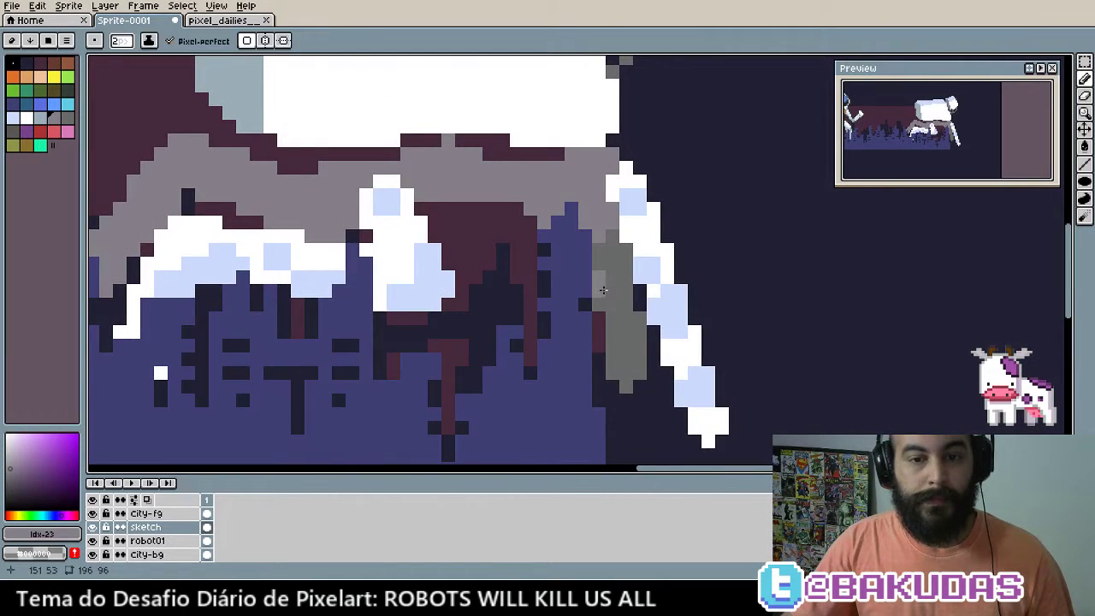
Texture the walker's maroon underside with single grey pixels
scroll(277, 242, "up", 1)
left_click(744, 326, "alt")
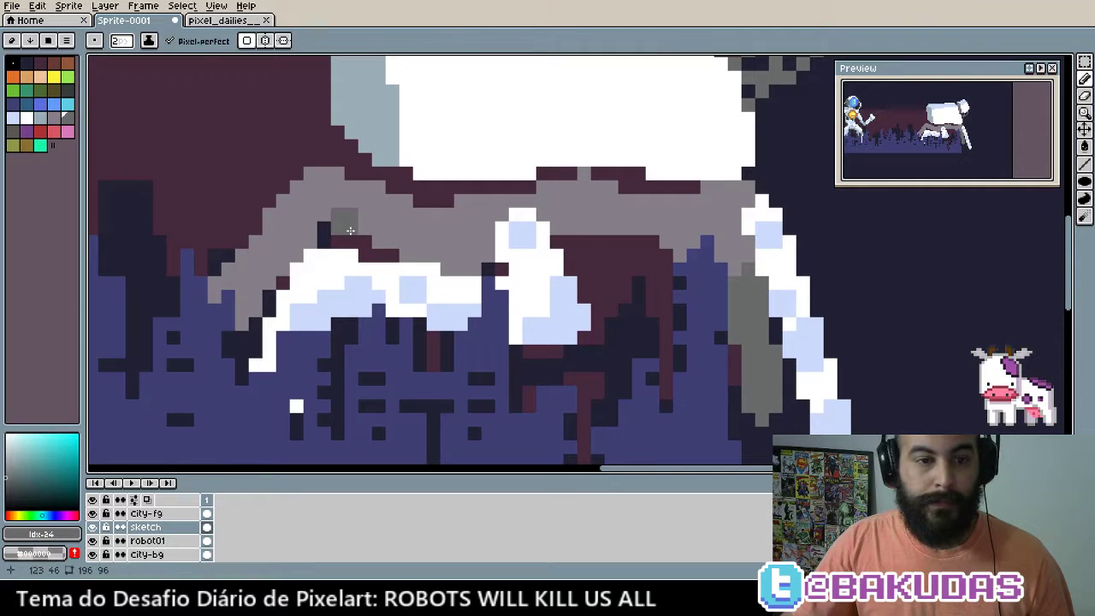
left_click_drag(353, 230, 410, 251)
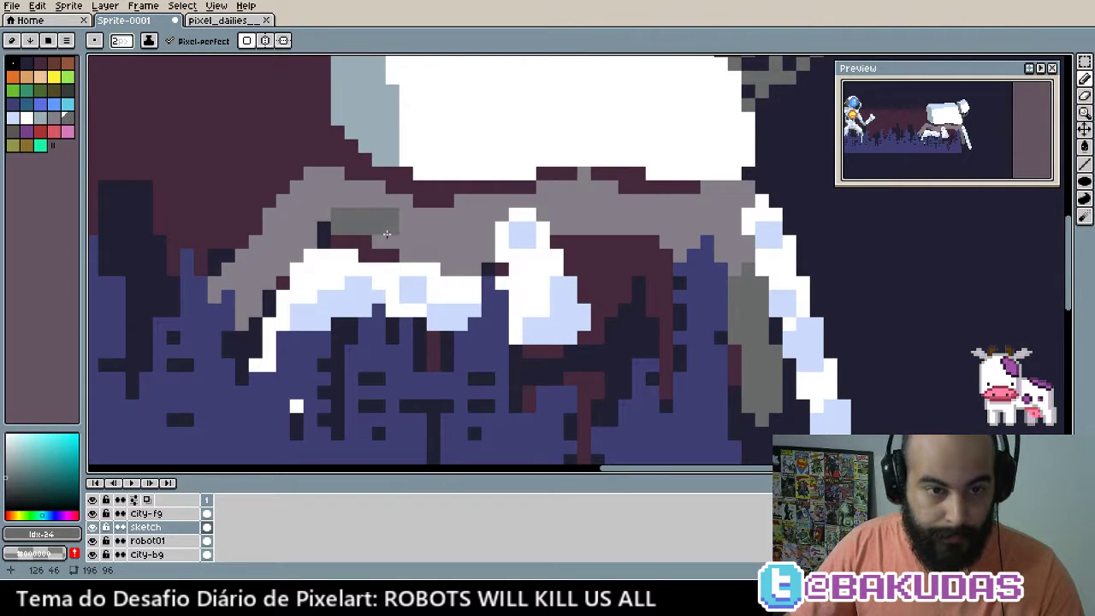
key("minus")
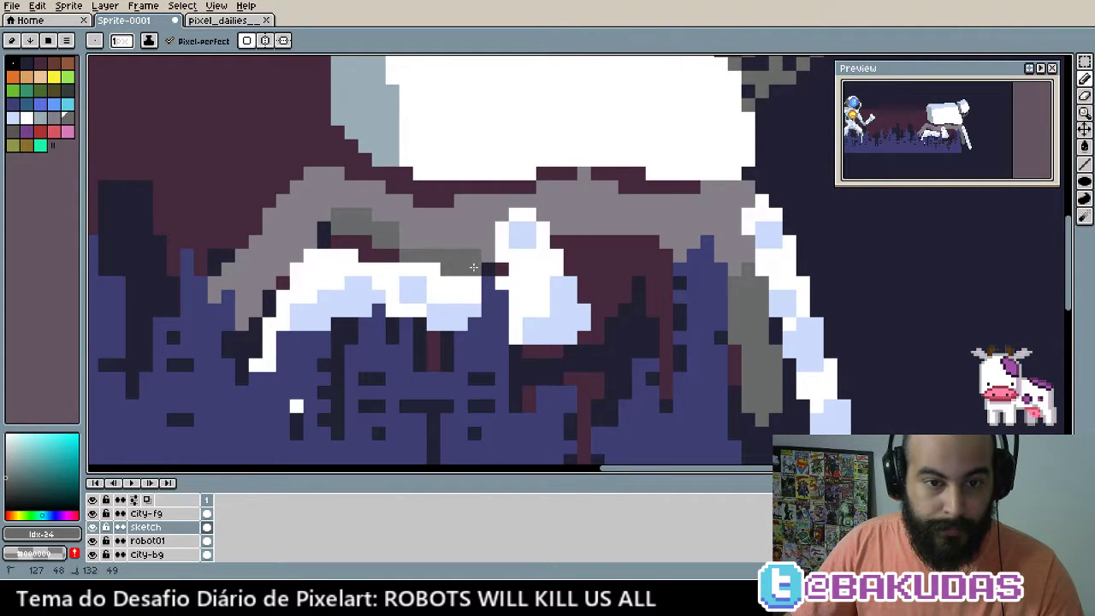
left_click_drag(432, 215, 472, 240)
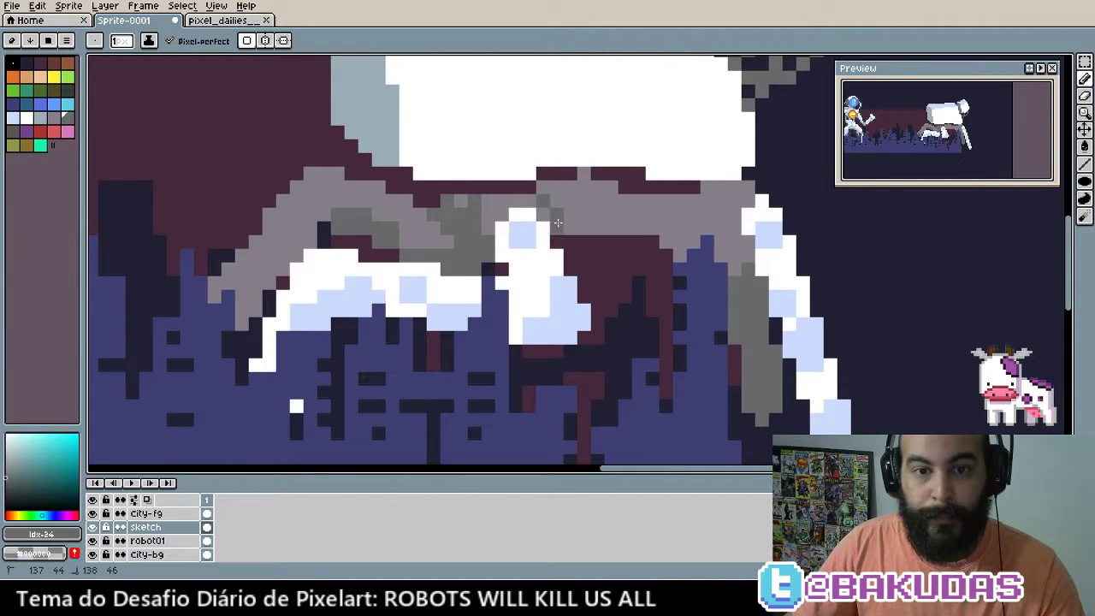
left_click_drag(571, 245, 616, 238)
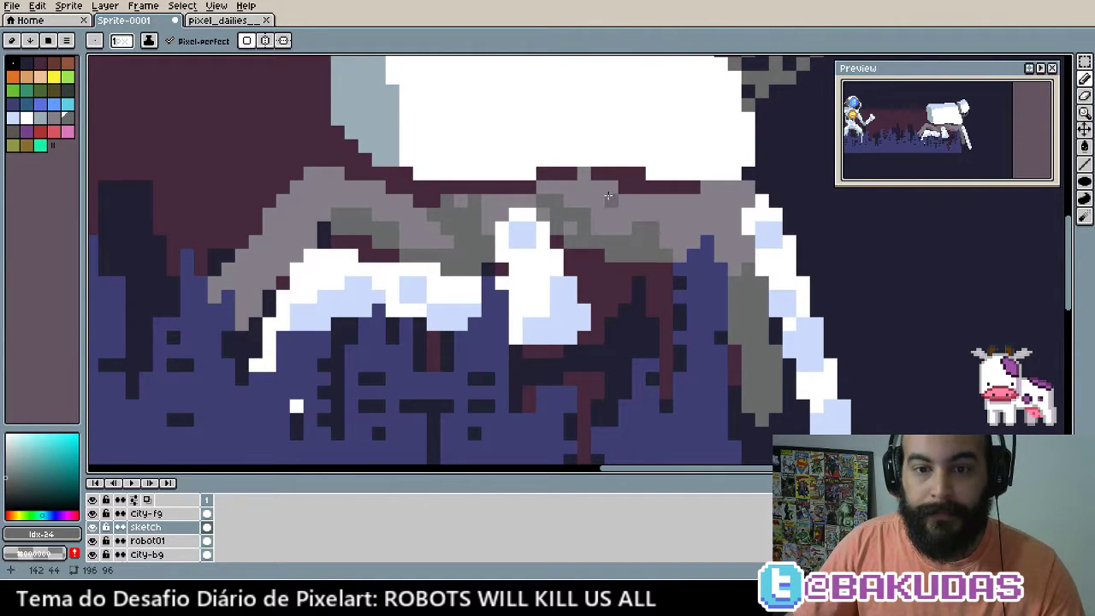
left_click_drag(607, 196, 718, 216)
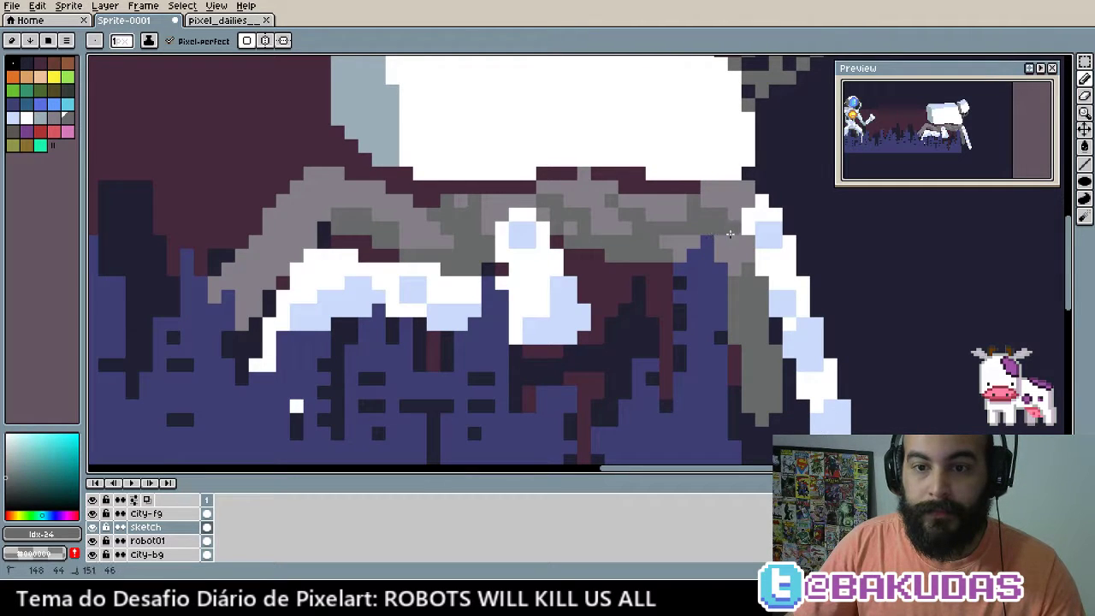
left_click_drag(748, 189, 732, 212)
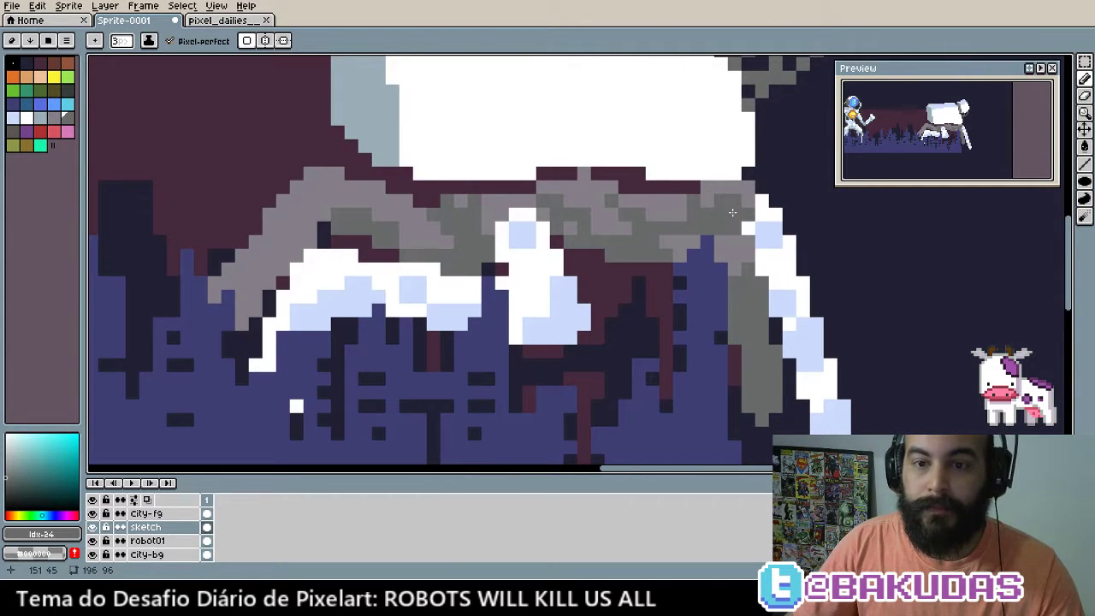
left_click_drag(547, 189, 590, 202)
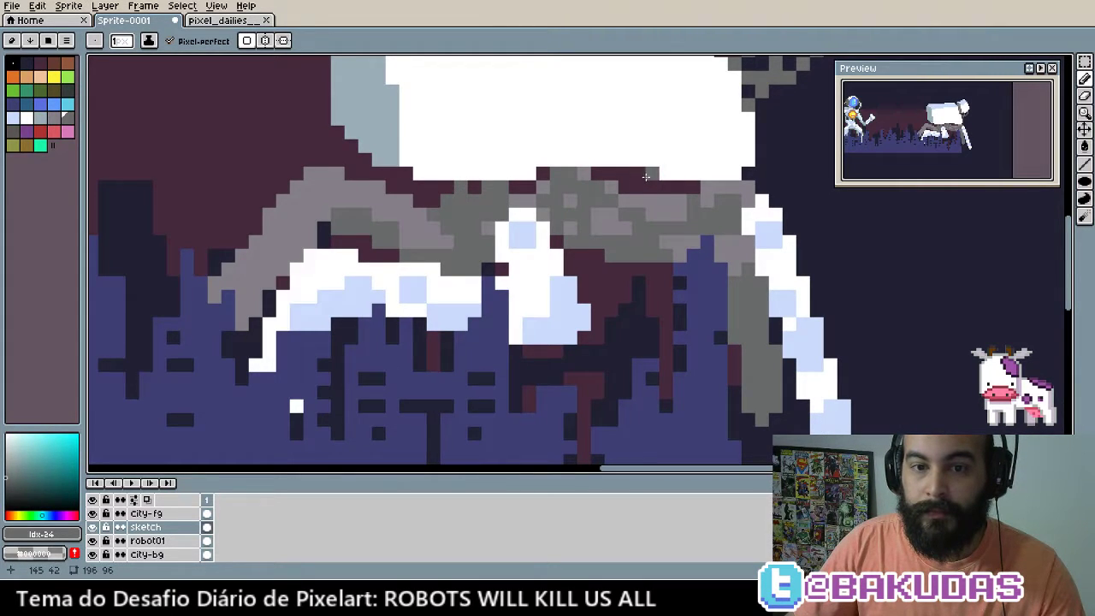
left_click_drag(646, 176, 597, 221)
Add maroon detail under the walker's body and touch it up with grey
left_click(672, 192, "alt")
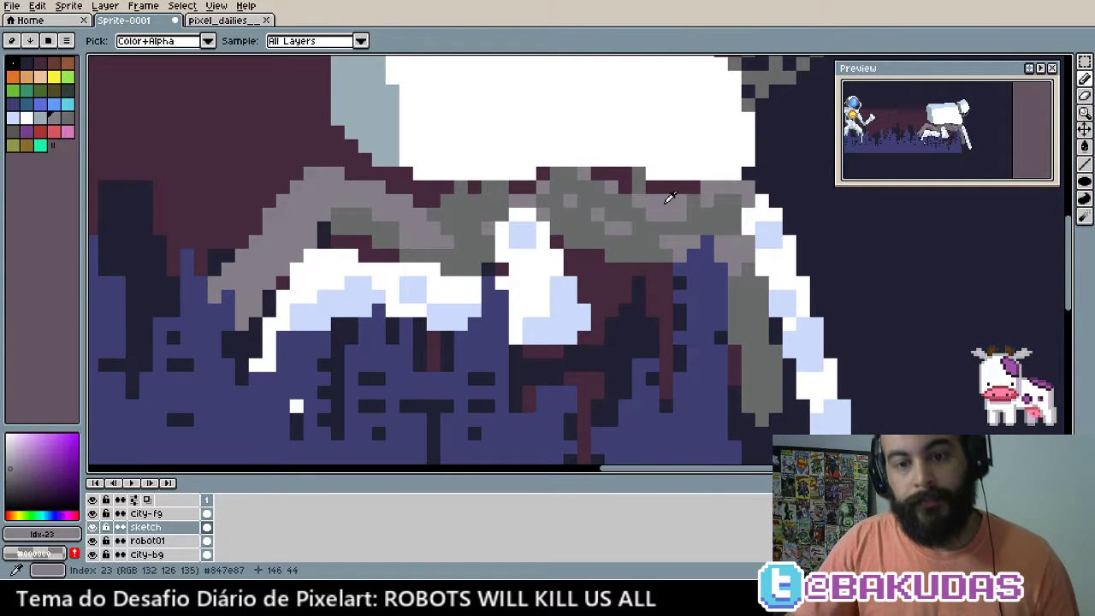
left_click_drag(556, 245, 684, 282)
left_click(646, 247, "alt")
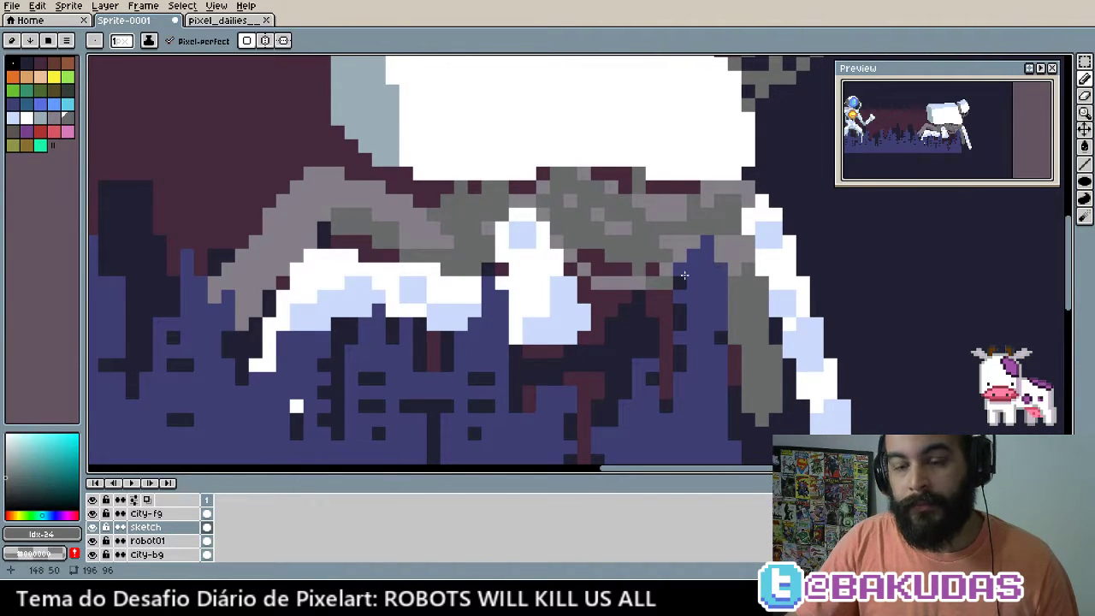
scroll(599, 248, "left", 3)
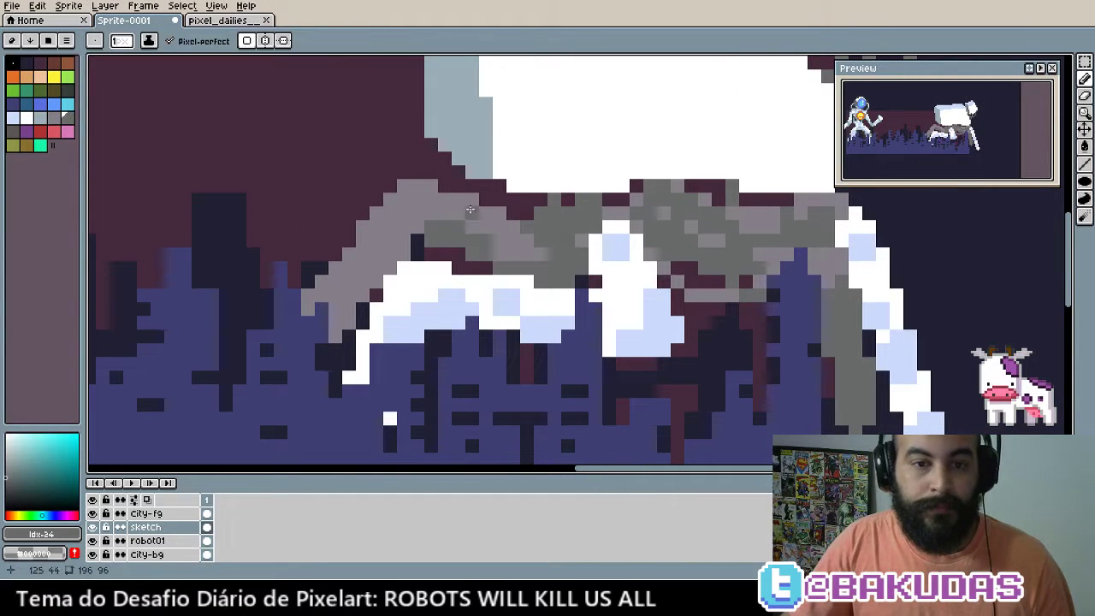
Paint darker grey pixels and a row and strip of lighter grey across the underside
mouse_move(472, 187)
left_mouse_down()
mouse_move(547, 256)
mouse_move(581, 244)
left_mouse_up()
left_click(508, 202, "alt")
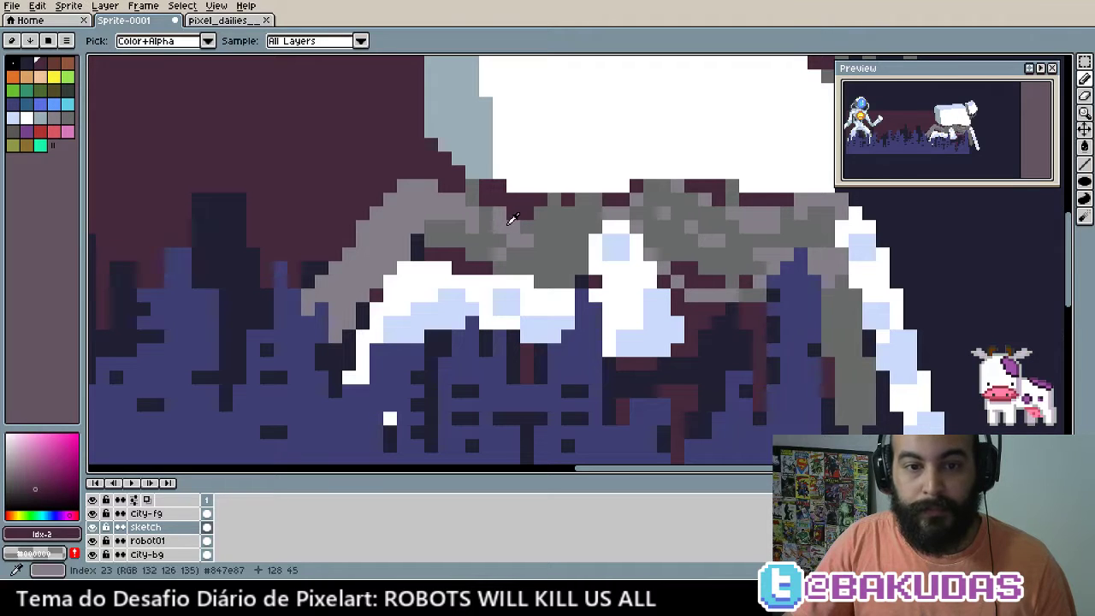
key("alt")
left_click(505, 213, "alt")
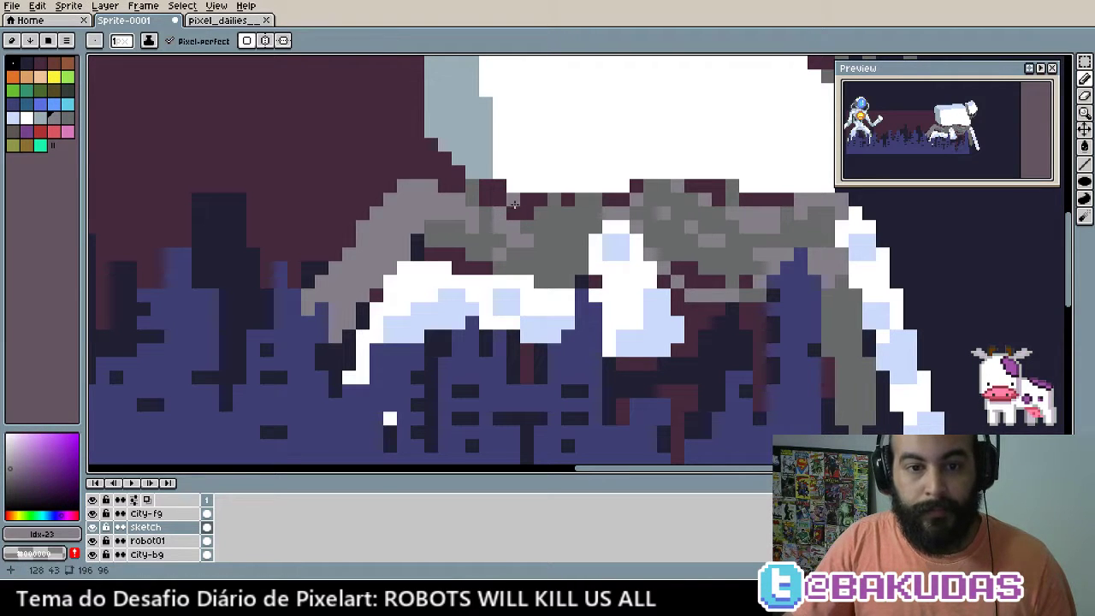
left_click_drag(527, 241, 586, 227)
key("alt")
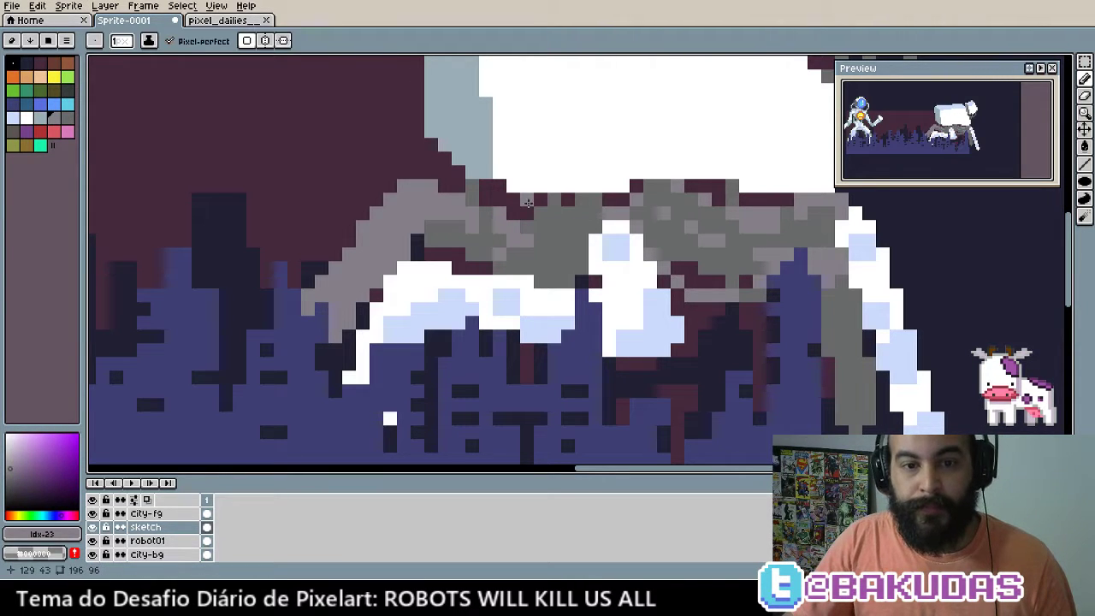
left_click_drag(537, 197, 541, 240)
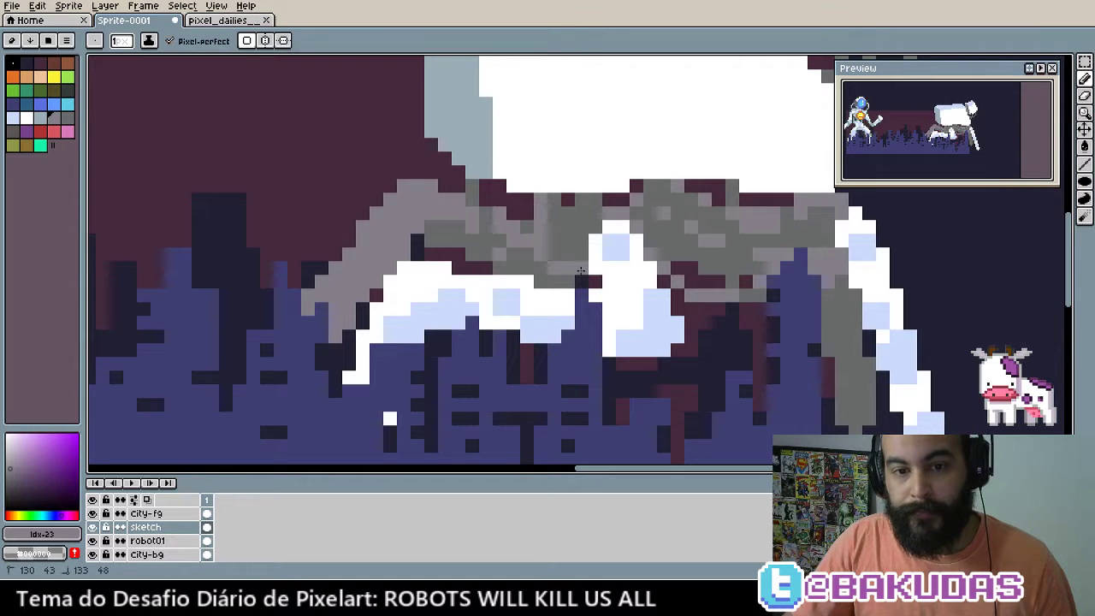
key("alt")
key("alt")
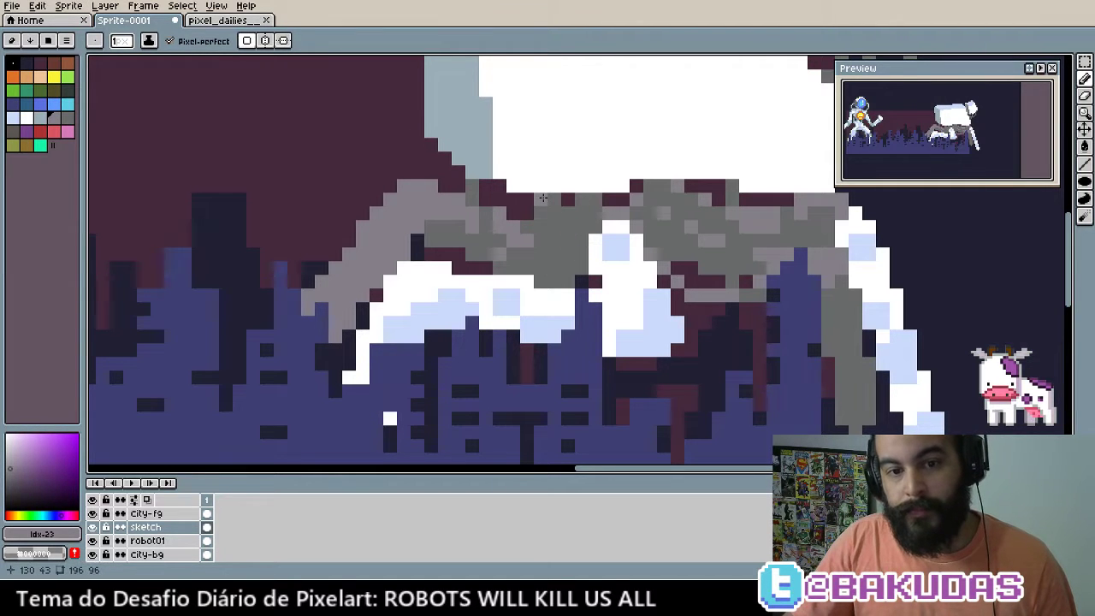
Add light grey-blue highlight strokes under the walker, redoing the vertical line twice
left_click_drag(579, 255, 516, 319)
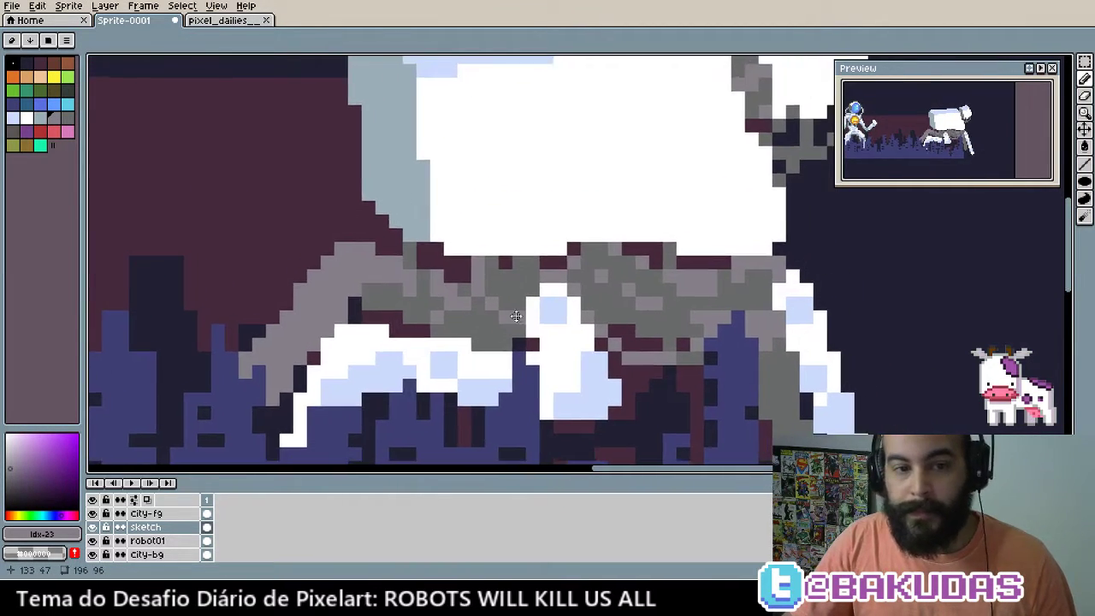
left_click(410, 200, "alt")
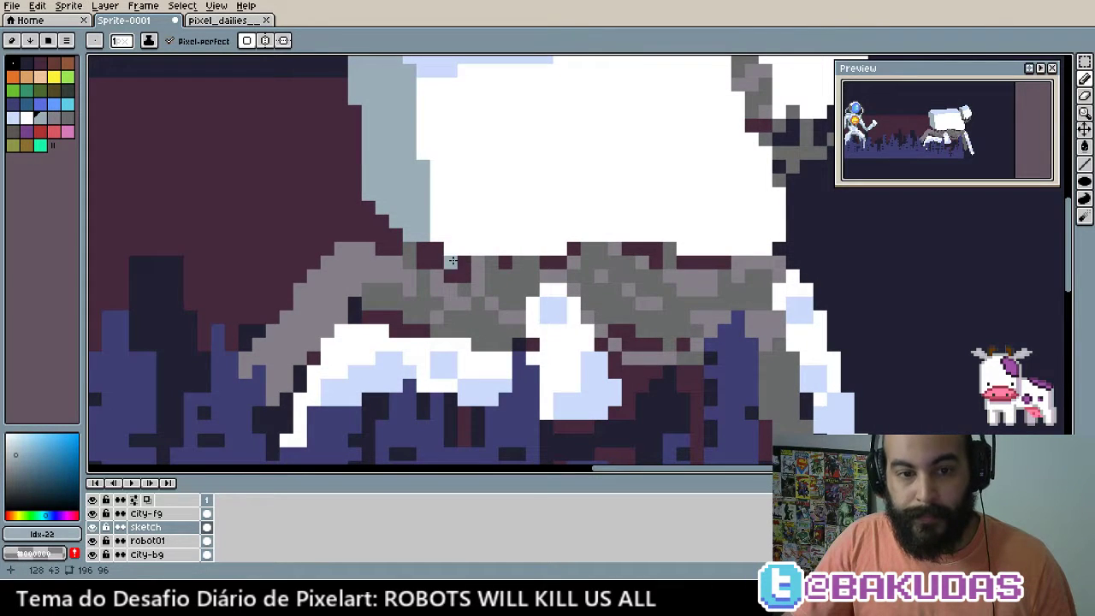
mouse_move(452, 260)
left_mouse_down()
mouse_move(472, 313)
mouse_move(506, 323)
left_mouse_up()
left_click(499, 271)
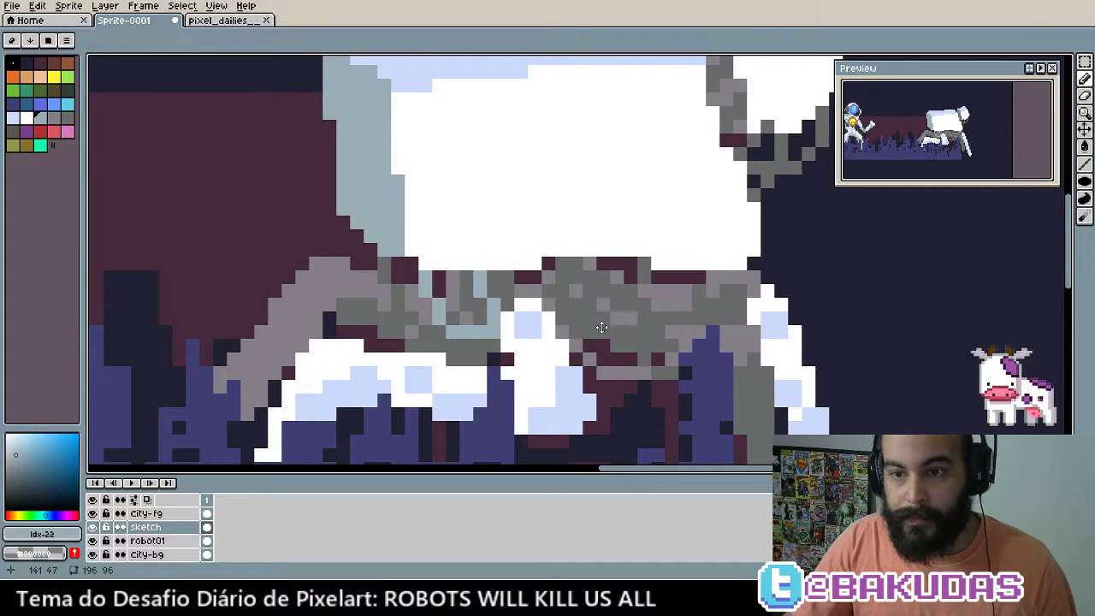
scroll(568, 314, "up", 1)
left_click_drag(550, 314, 555, 219)
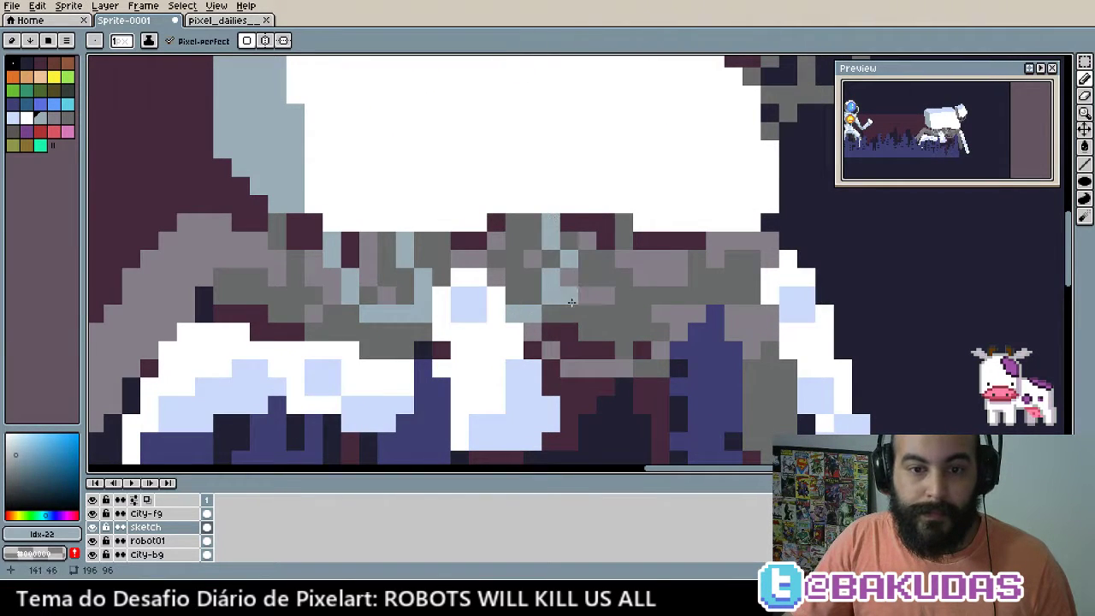
key("ctrl+z")
left_click_drag(555, 295, 577, 231)
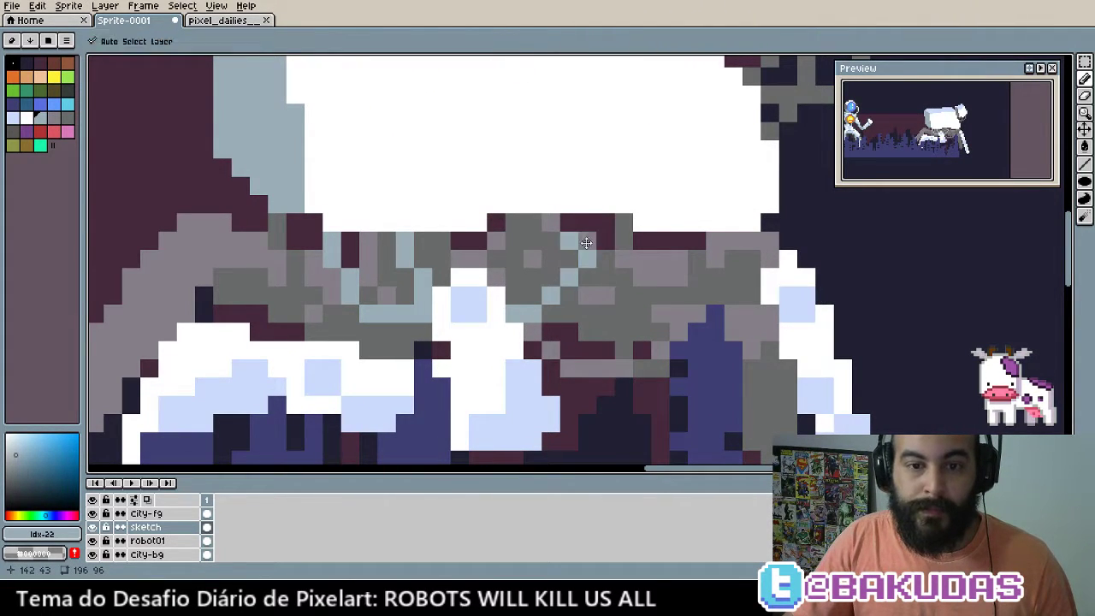
key("ctrl+z")
mouse_move(550, 299)
left_mouse_down()
mouse_move(587, 224)
mouse_move(591, 257)
left_mouse_up()
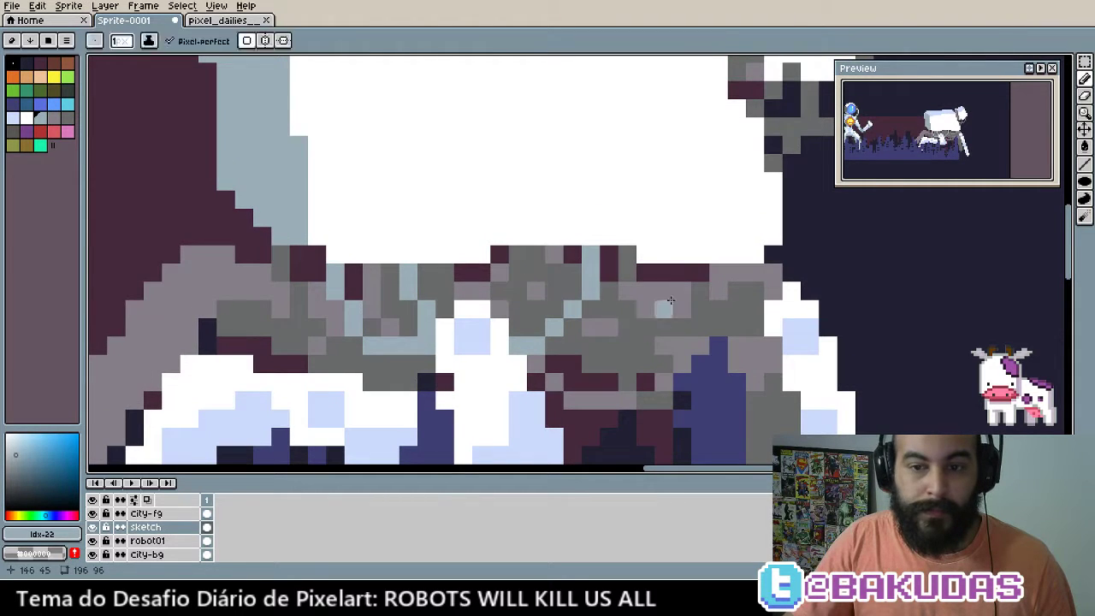
Paint diagonal light grey-blue highlights across the walker's underside
left_click(796, 320, "alt")
mouse_move(500, 306)
left_mouse_down()
mouse_move(546, 301)
mouse_move(573, 246)
mouse_move(679, 309)
mouse_move(699, 274)
left_mouse_up()
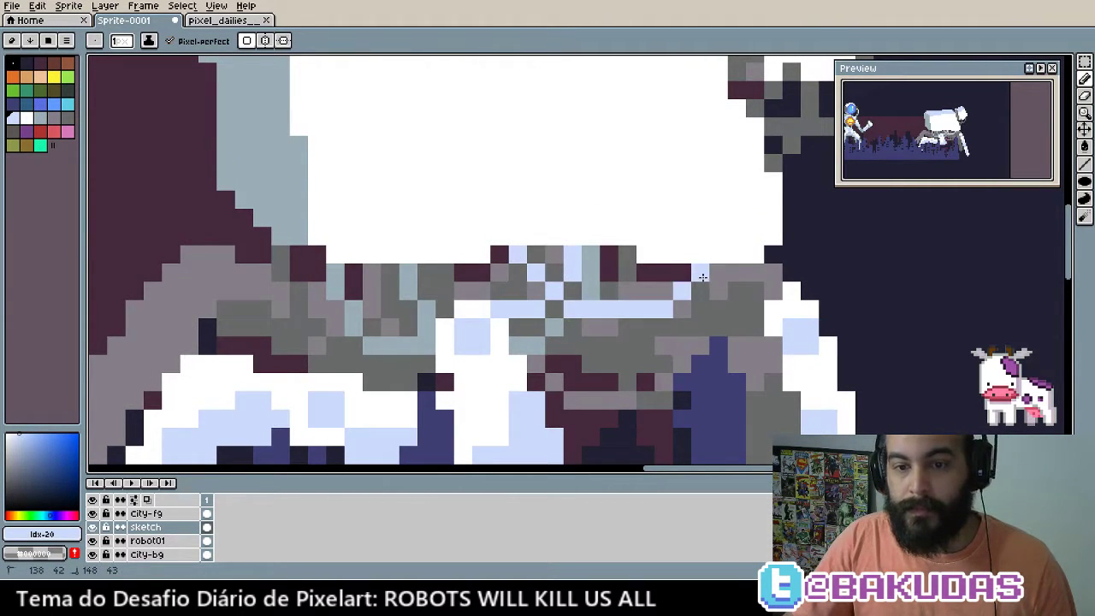
left_click(564, 265, "alt")
mouse_move(583, 250)
left_mouse_down()
mouse_move(602, 292)
mouse_move(736, 350)
mouse_move(705, 355)
left_mouse_up()
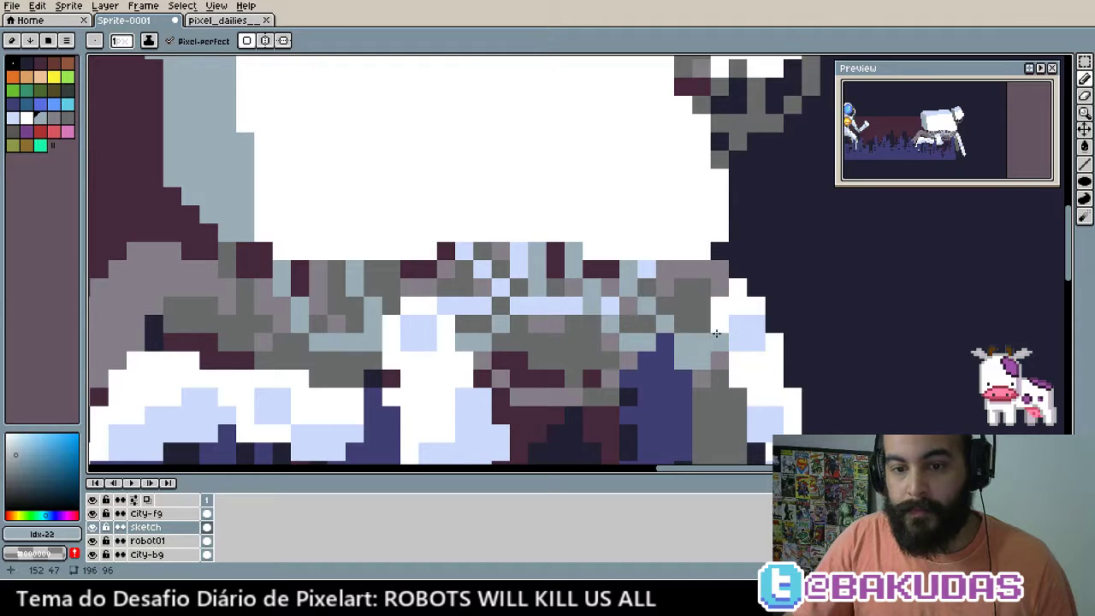
left_click_drag(716, 267, 684, 298)
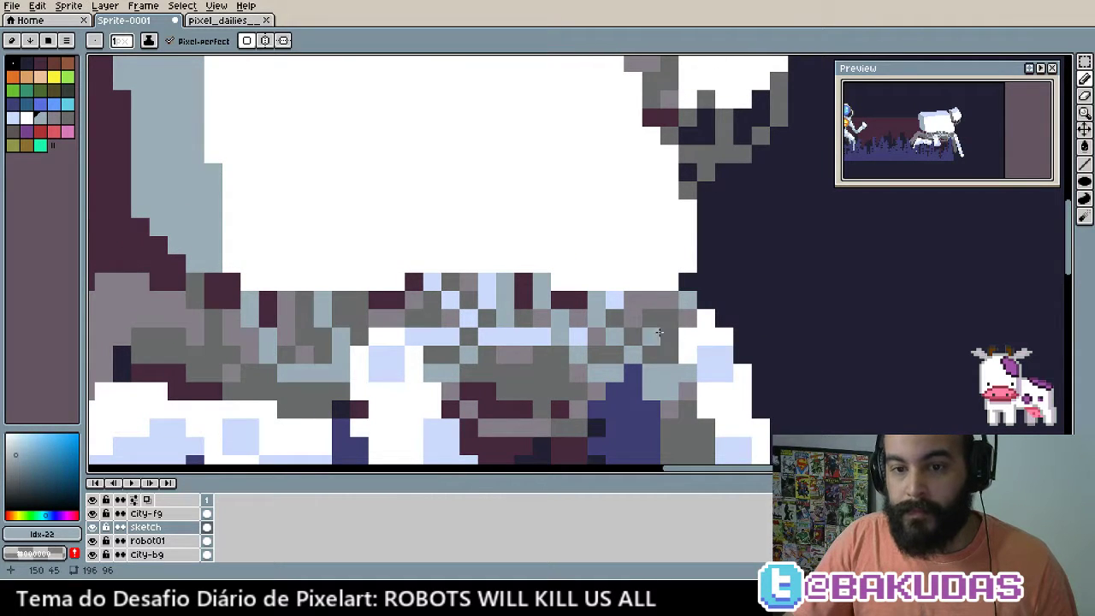
left_click_drag(658, 333, 664, 332)
Draw purple-grey and grey detail lines down the walker's left leg
scroll(598, 325, "left", 10)
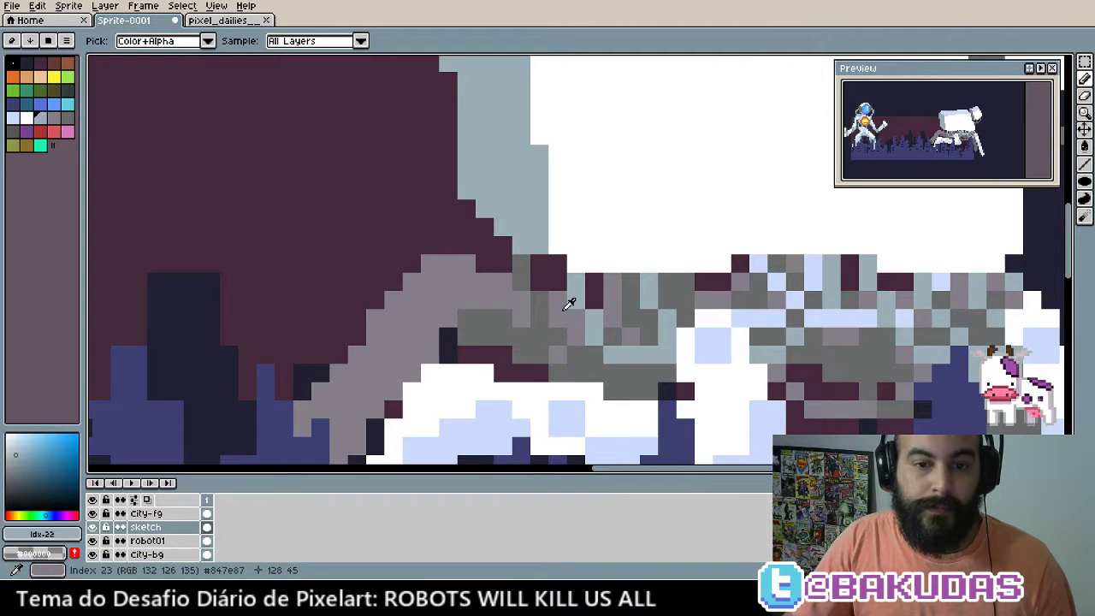
left_click(501, 277, "alt")
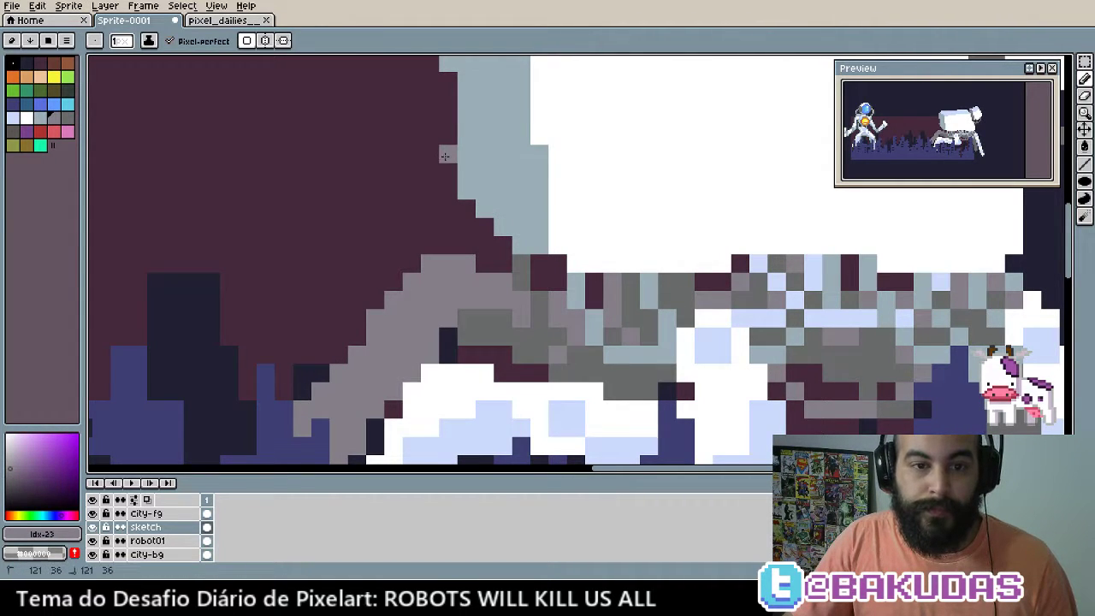
mouse_move(443, 155)
left_mouse_down()
mouse_move(478, 281)
mouse_move(557, 261)
left_mouse_up()
left_click(532, 229, "alt")
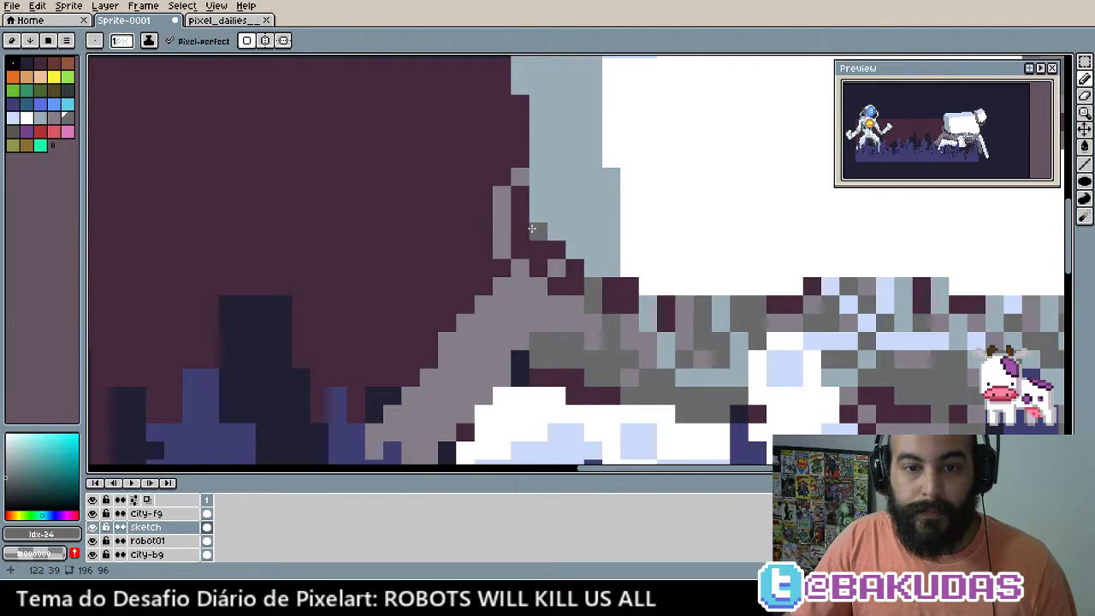
mouse_move(520, 211)
left_mouse_down()
mouse_move(565, 317)
mouse_move(613, 301)
left_mouse_up()
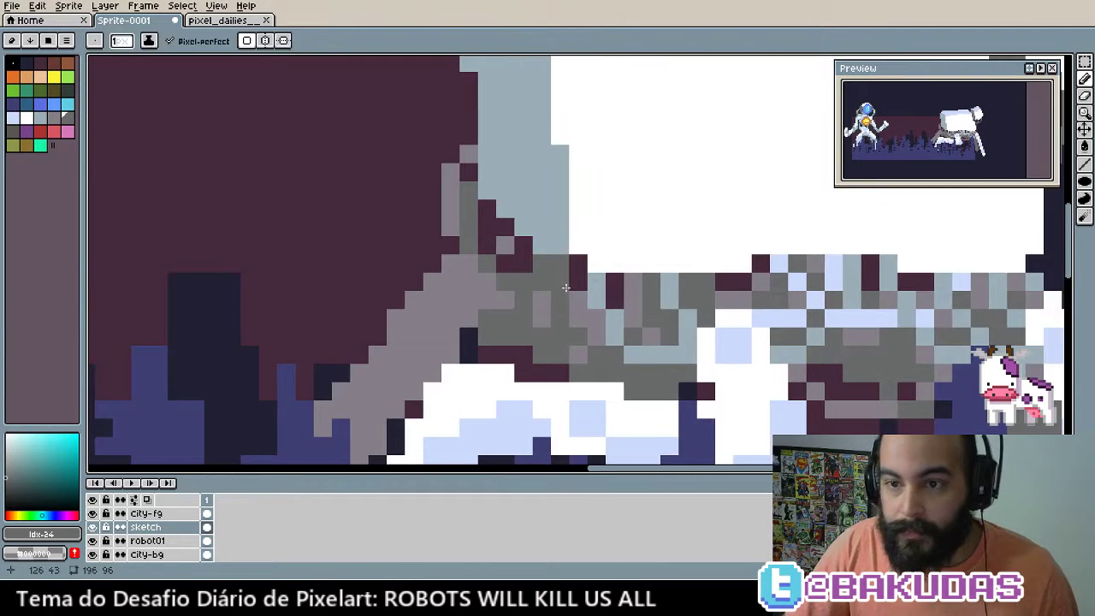
scroll(442, 240, "down", 2)
scroll(442, 241, "up", 3)
left_click(453, 171, "alt")
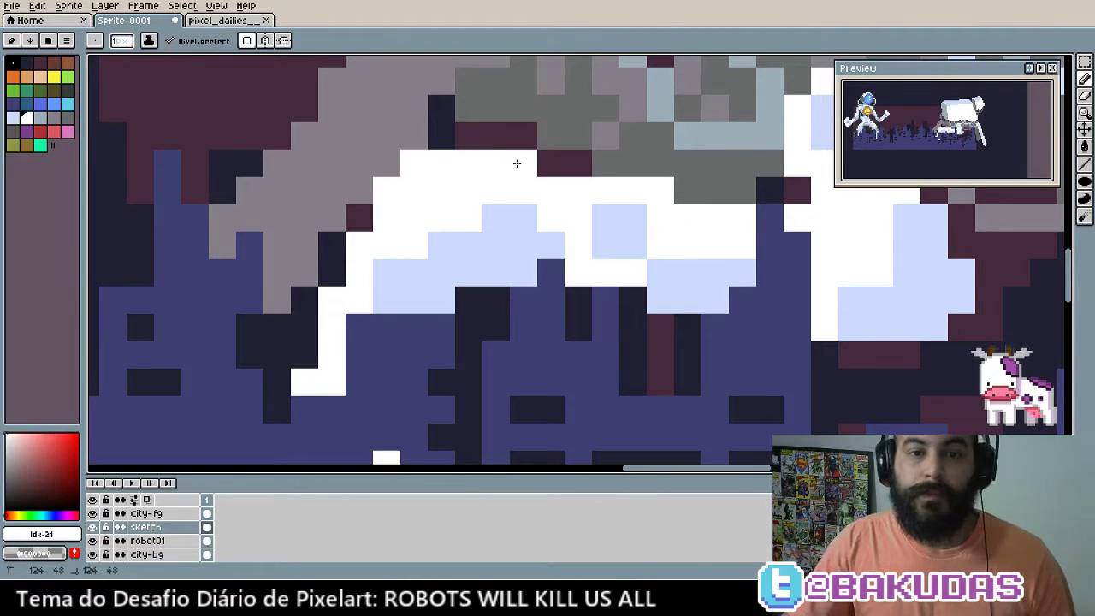
Place a white pixel on the building below, undoing a misplaced one
left_click_drag(515, 163, 659, 223)
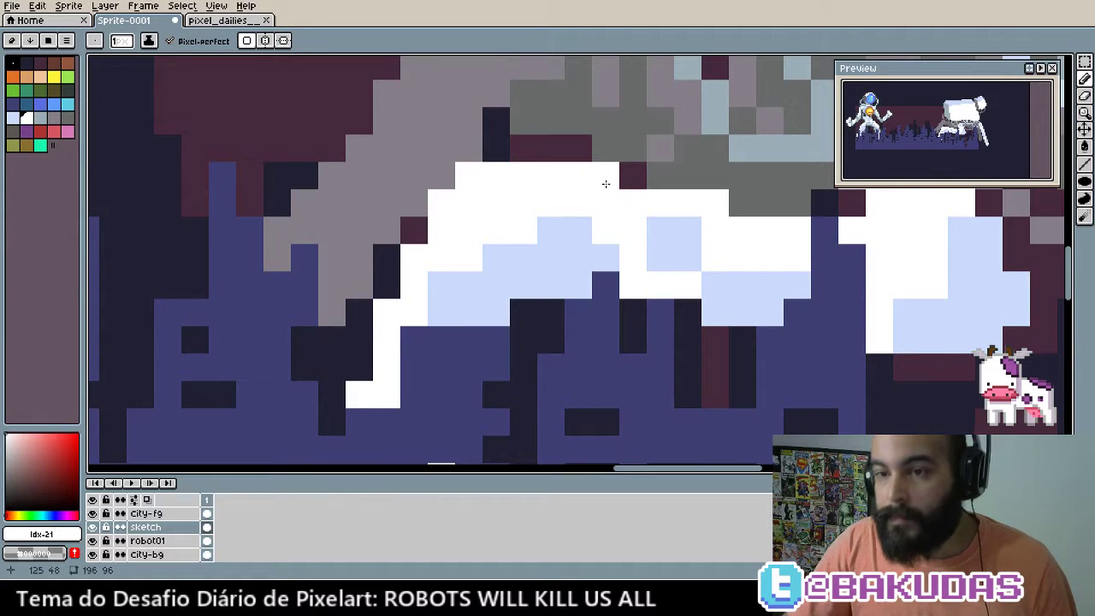
key("ctrl+z")
left_click(544, 291)
scroll(647, 277, "down", 1)
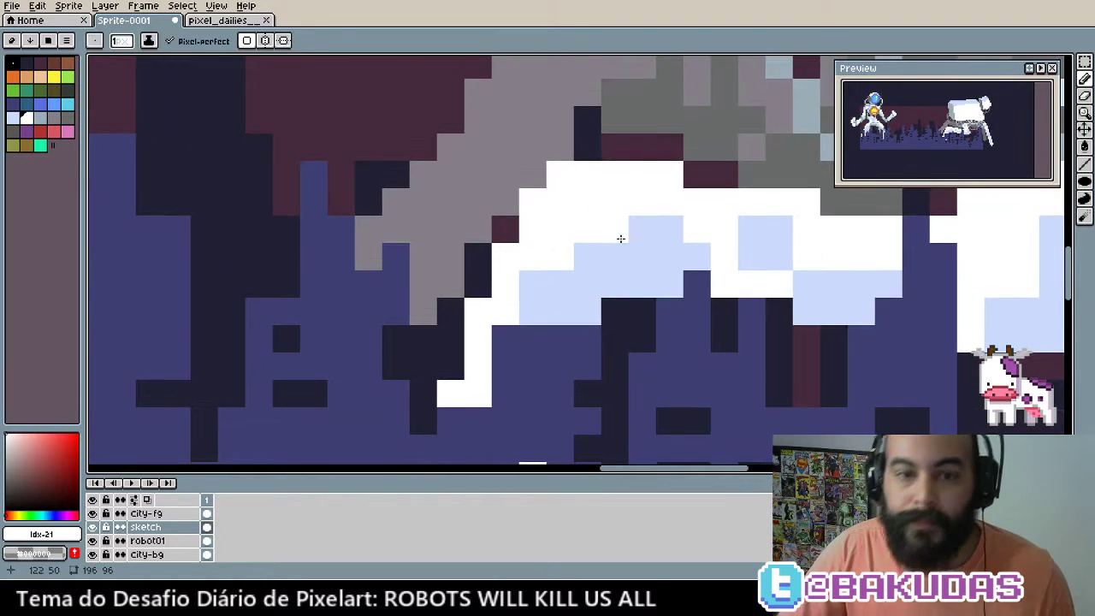
scroll(618, 239, "down", 1)
scroll(618, 251, "down", 1)
scroll(620, 256, "down", 1)
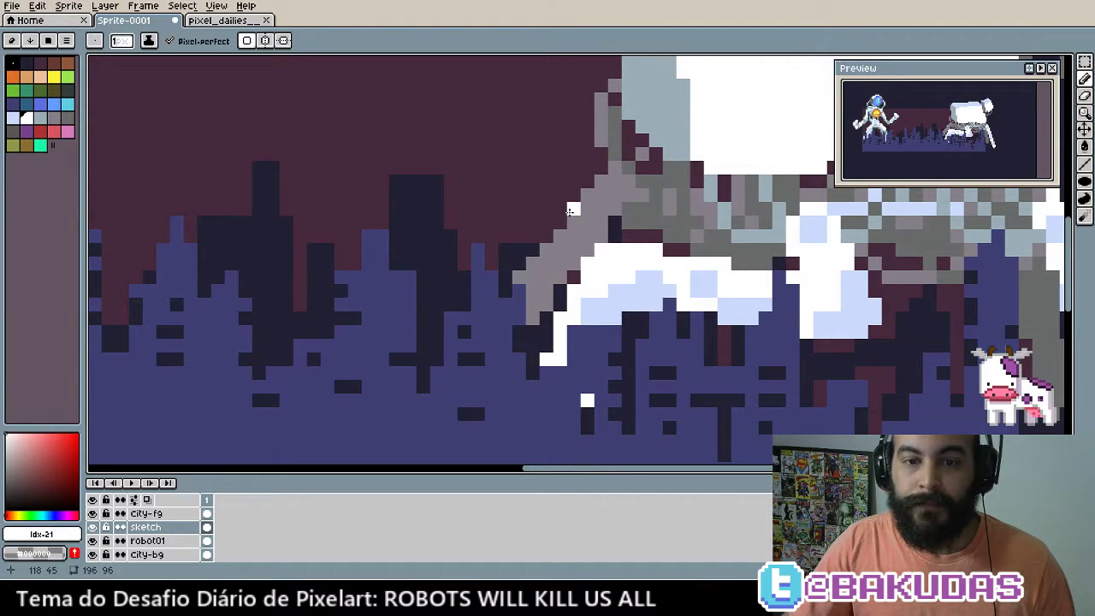
Repaint light-blue areas dark navy to extend the building, adding a light window pixel
key("v")
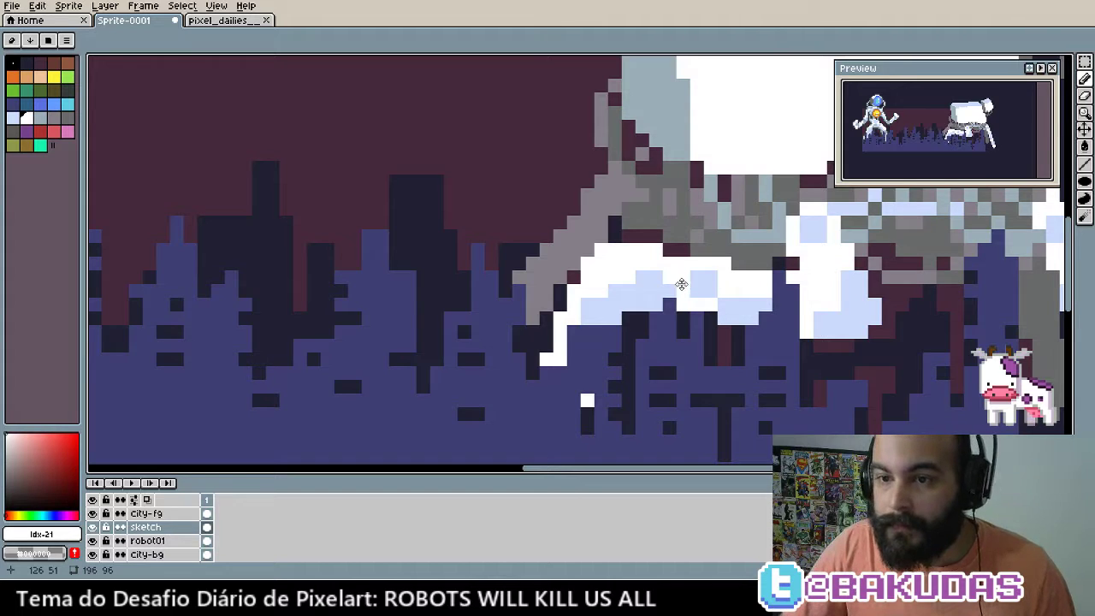
left_click_drag(681, 285, 597, 245)
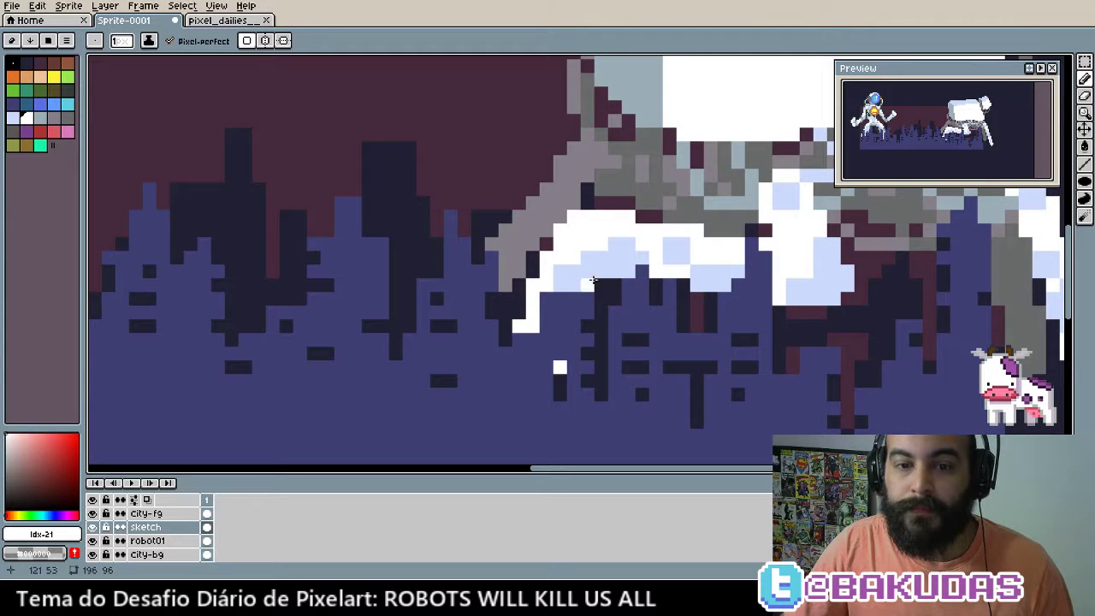
left_click_drag(589, 277, 584, 327)
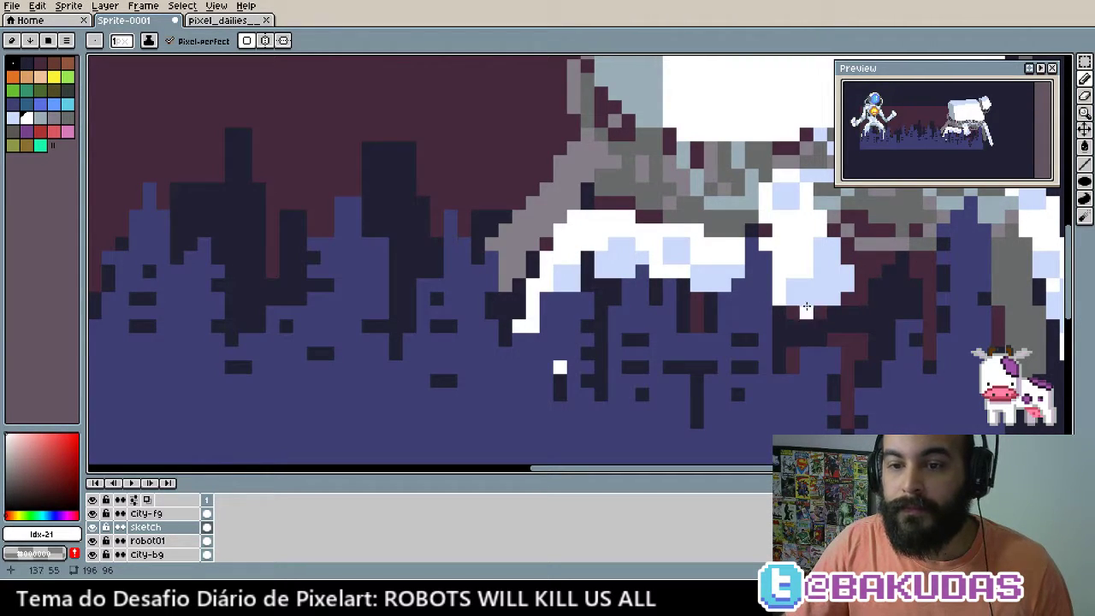
left_click_drag(782, 303, 596, 272)
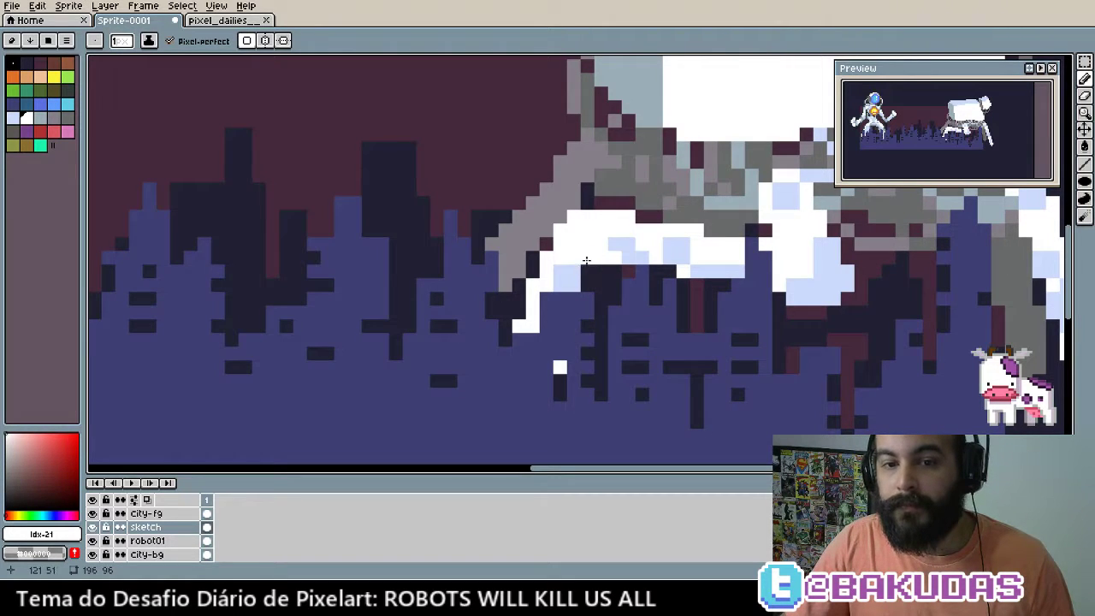
left_click(582, 283)
Shade white pixels on the walker light blue and sample grey from its leg
left_click_drag(726, 320, 675, 320)
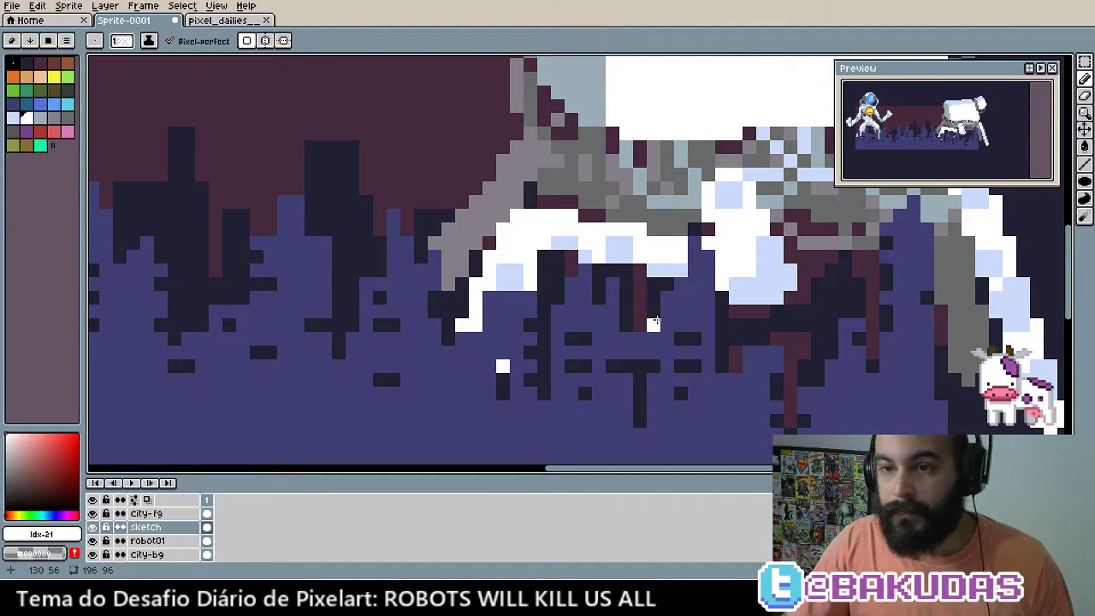
left_click_drag(655, 318, 548, 313)
key("alt")
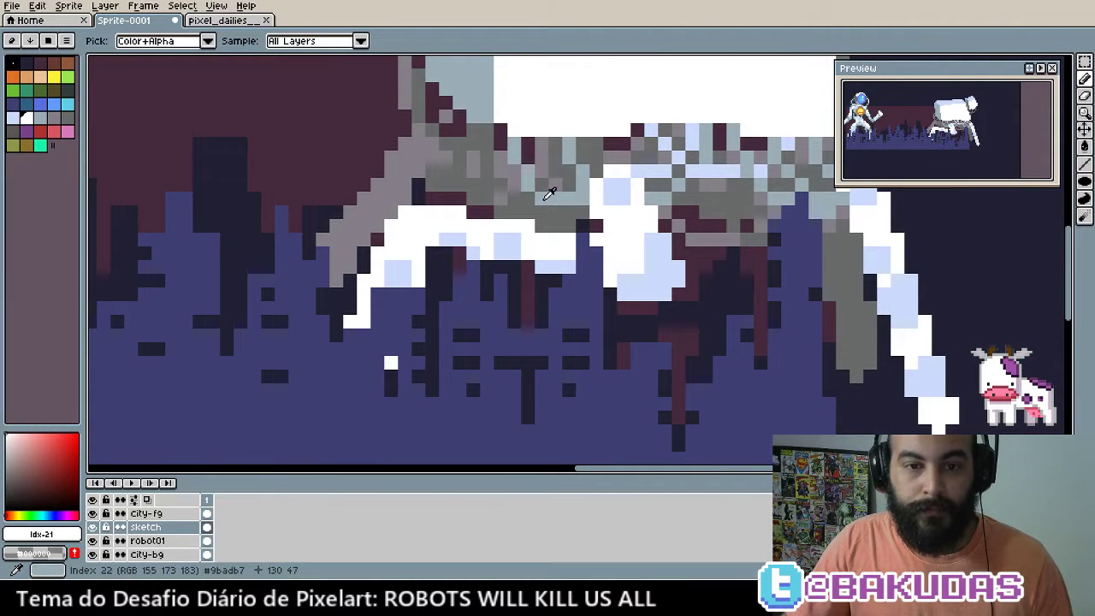
left_click(667, 261)
left_click_drag(641, 260, 646, 276)
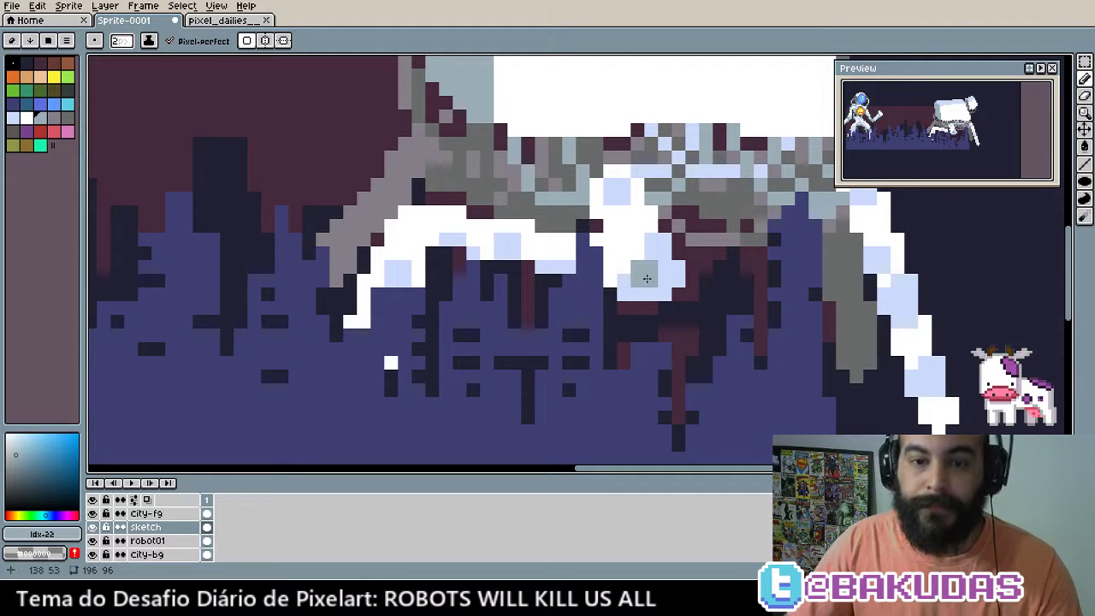
left_click_drag(695, 324, 676, 330)
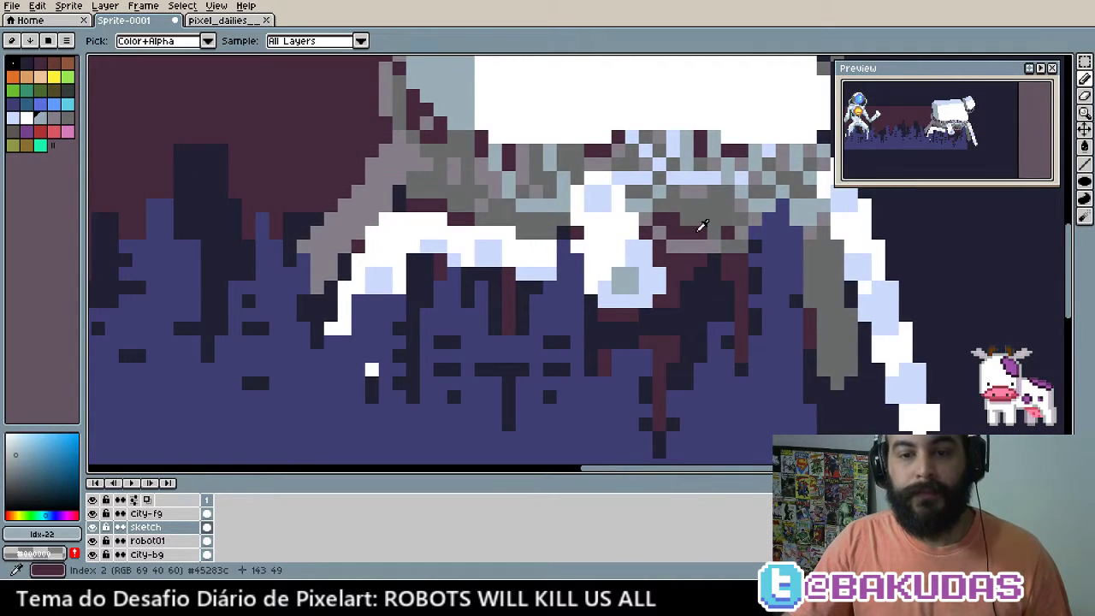
left_click(699, 207, "alt")
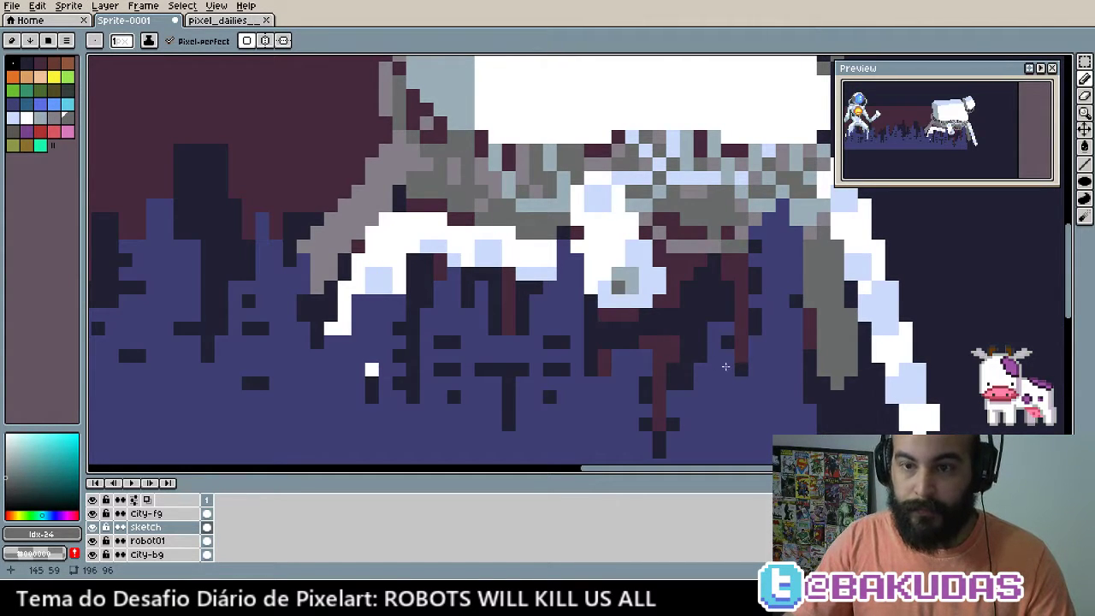
Sample the pale grey-blue and a darker grey from the walker's body
left_click_drag(770, 346, 648, 371)
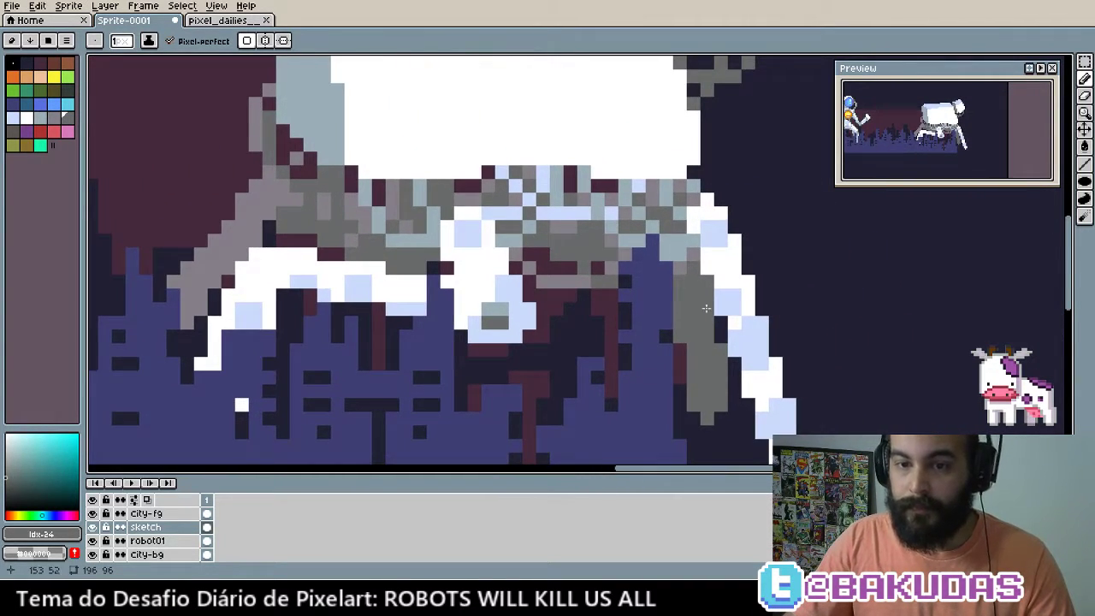
key("alt")
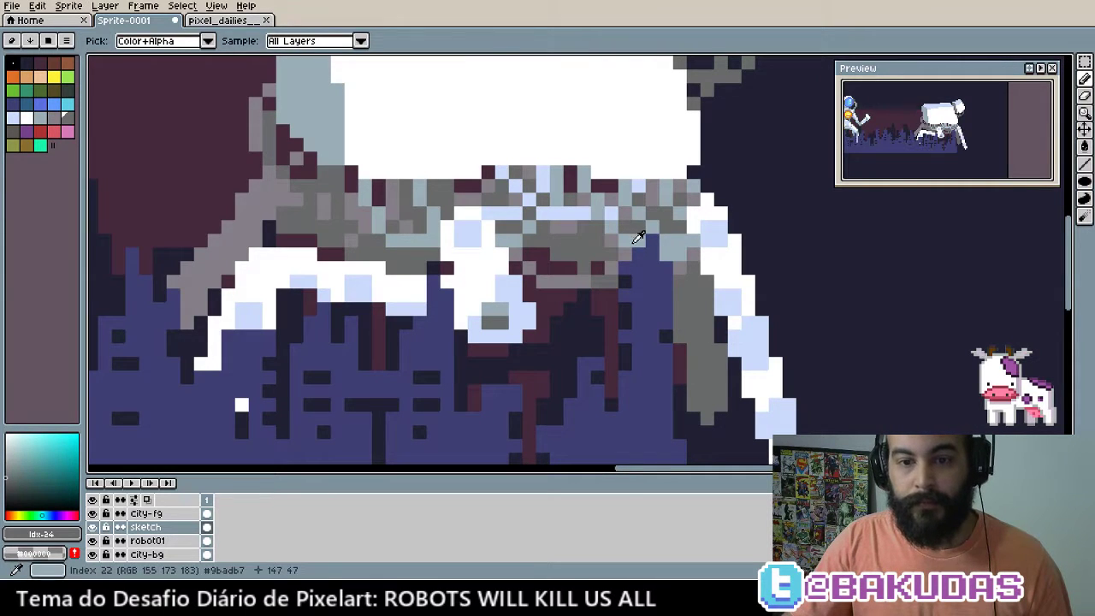
left_click(637, 238)
left_click(695, 243, "alt")
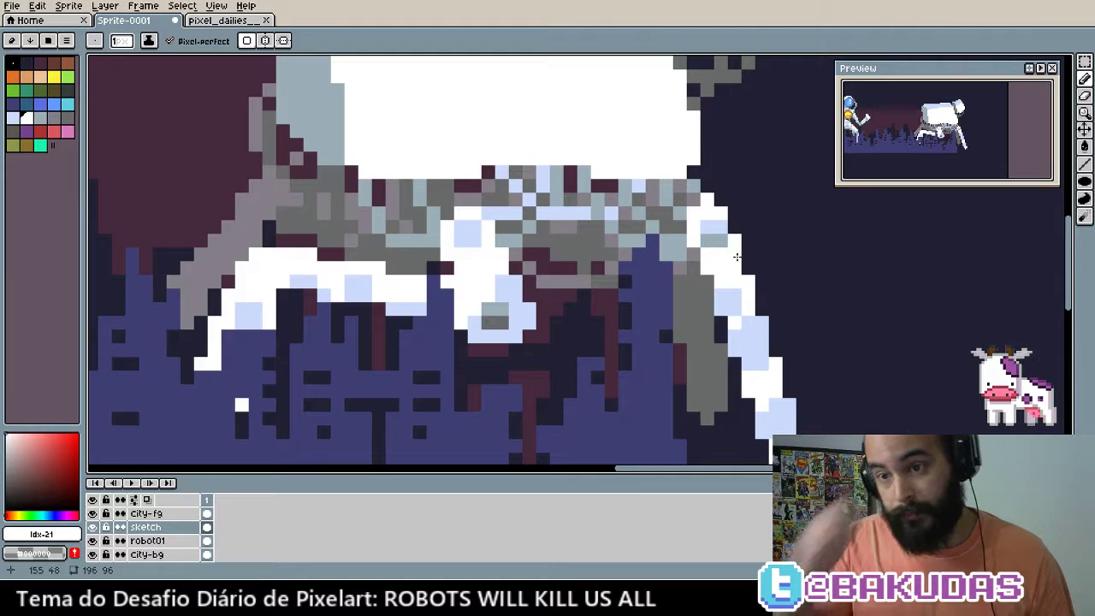
key("ctrl")
Place a dark pixel beside the walker's boxy body
scroll(719, 261, "up", 1)
scroll(701, 265, "down", 2)
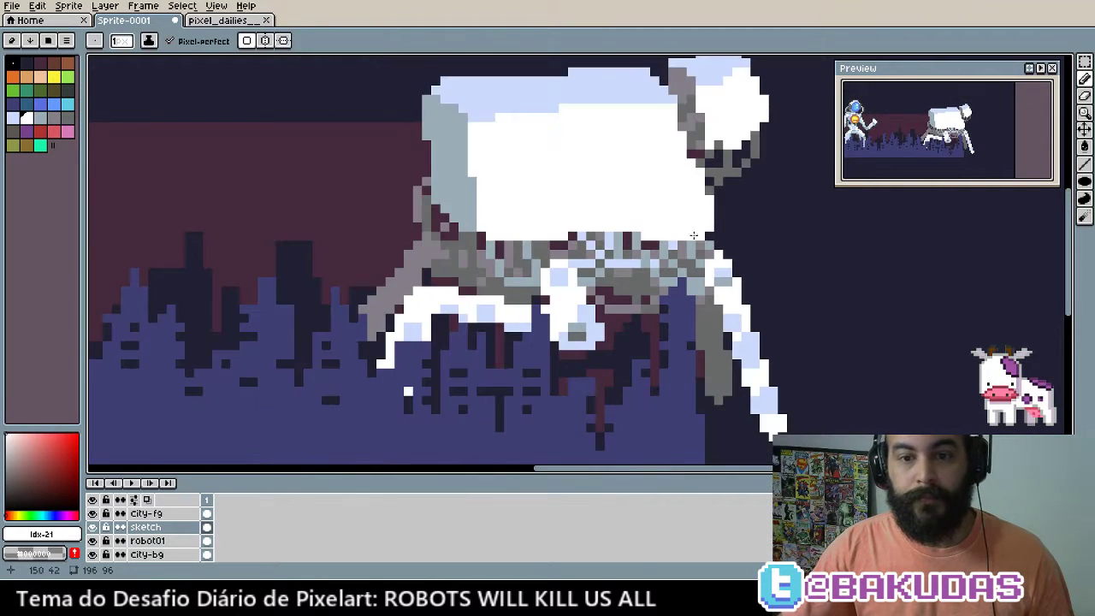
scroll(686, 268, "up", 2)
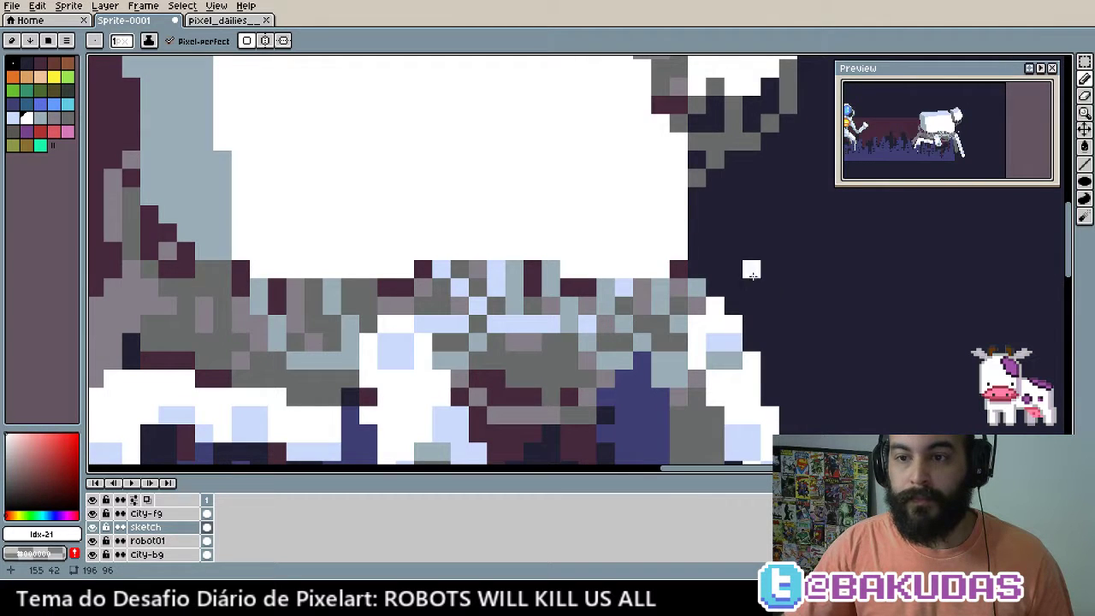
scroll(752, 290, "up", 1)
scroll(752, 291, "down", 1)
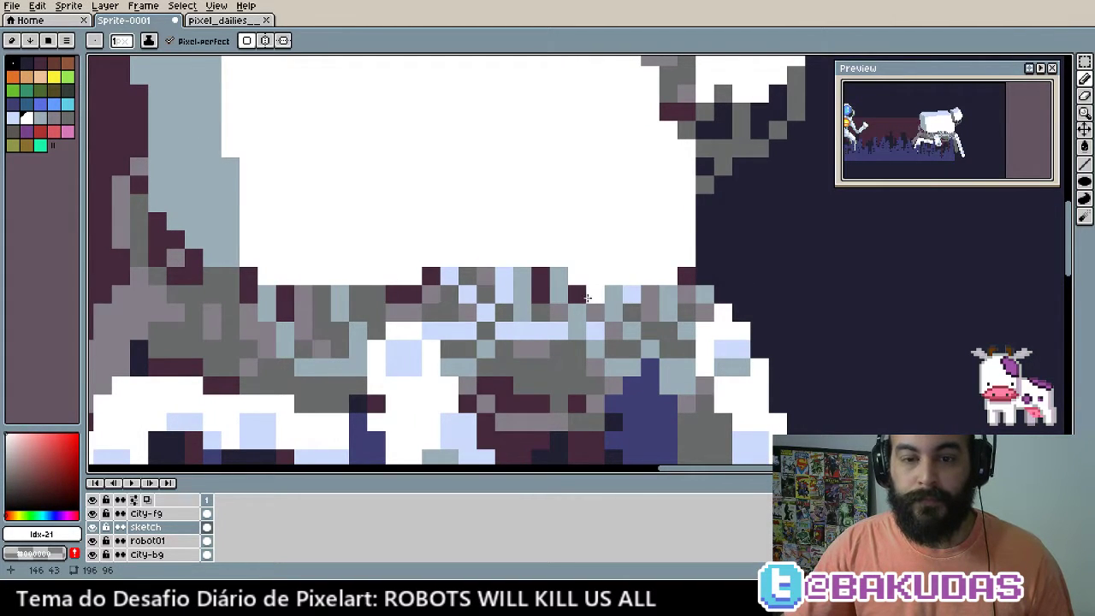
left_click(587, 297)
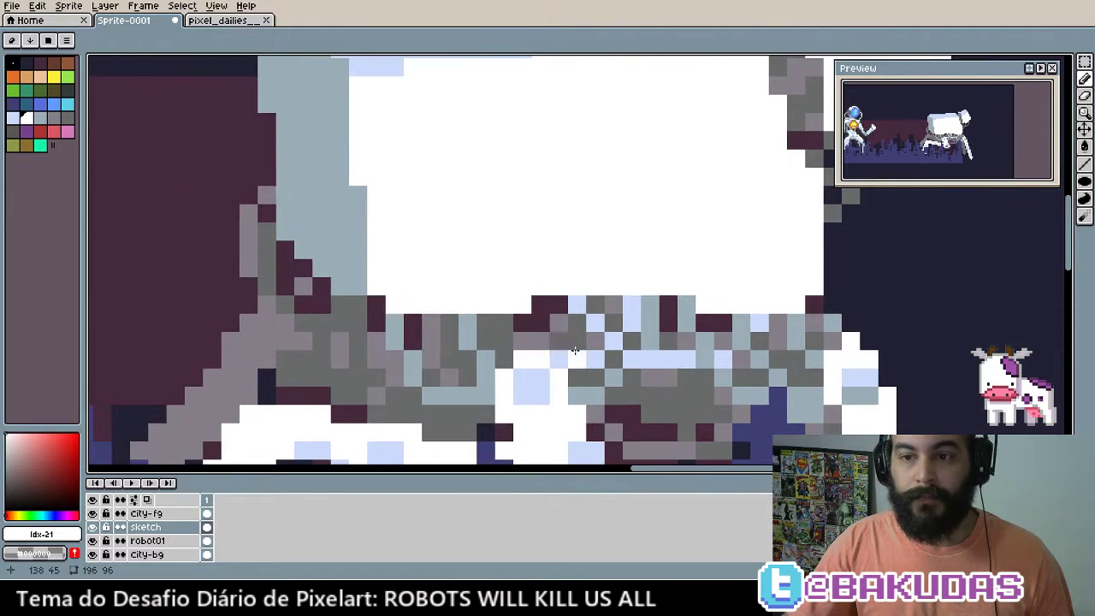
Paint light-blue shading rows along the bottom edge and lower right of the walker's body
scroll(548, 334, "down", 3)
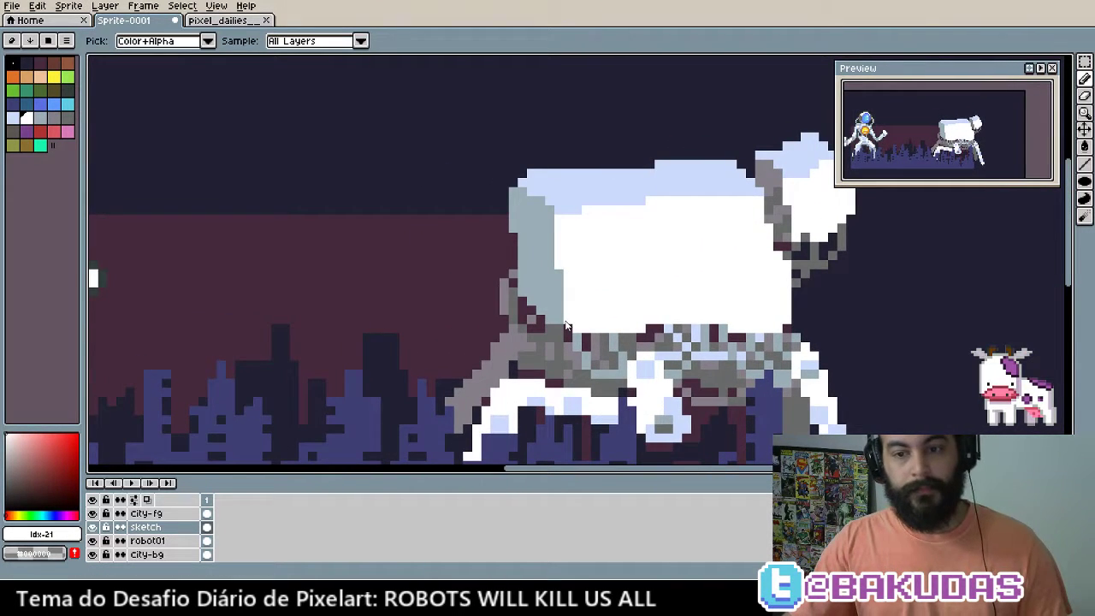
left_click_drag(590, 299, 540, 318)
scroll(541, 318, "up", 3)
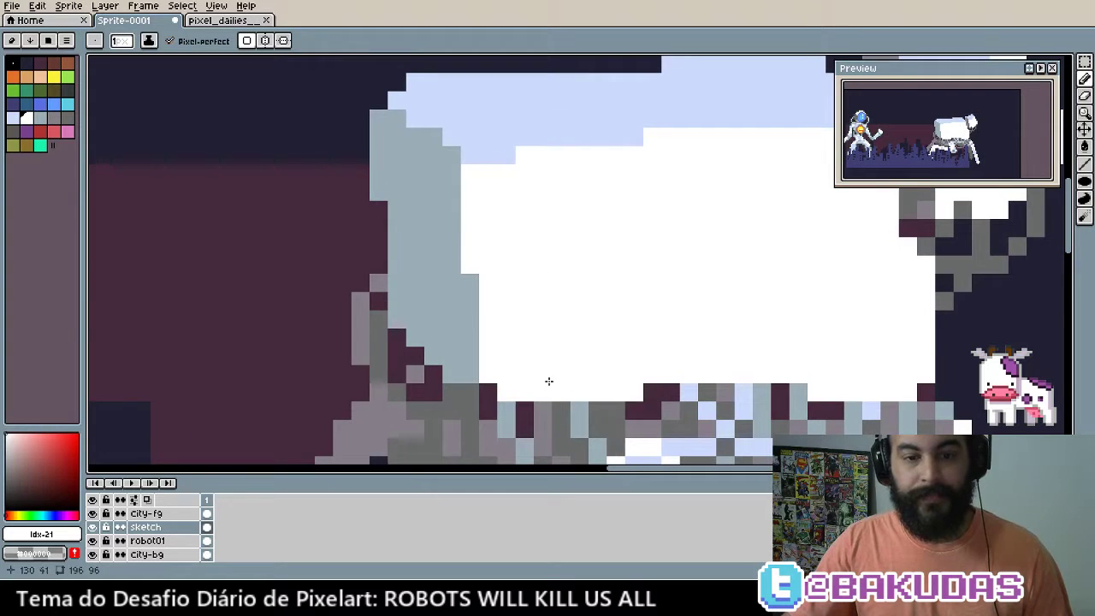
left_click_drag(548, 380, 535, 383)
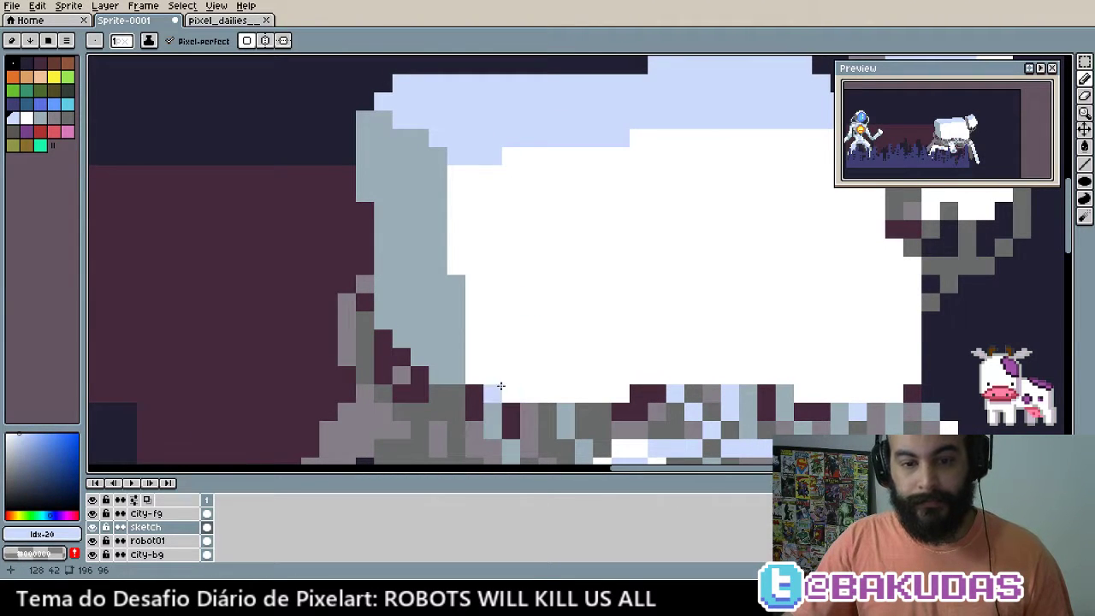
mouse_move(479, 389)
left_mouse_down()
mouse_move(623, 394)
mouse_move(639, 377)
mouse_move(746, 375)
mouse_move(864, 392)
mouse_move(898, 390)
mouse_move(909, 373)
left_mouse_up()
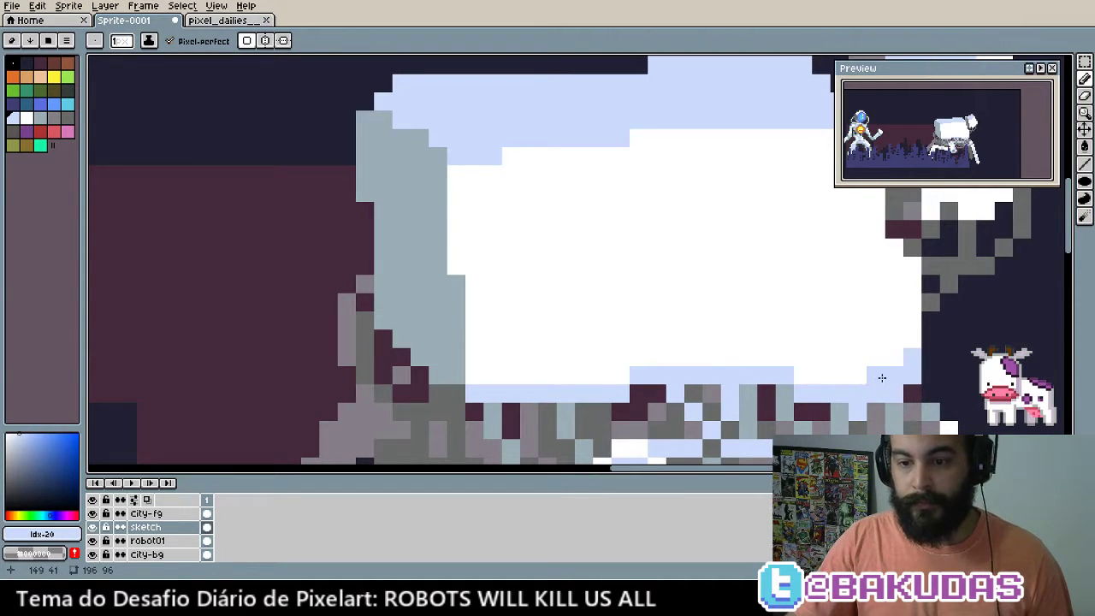
left_click_drag(882, 377, 803, 379)
left_click_drag(910, 349, 862, 360)
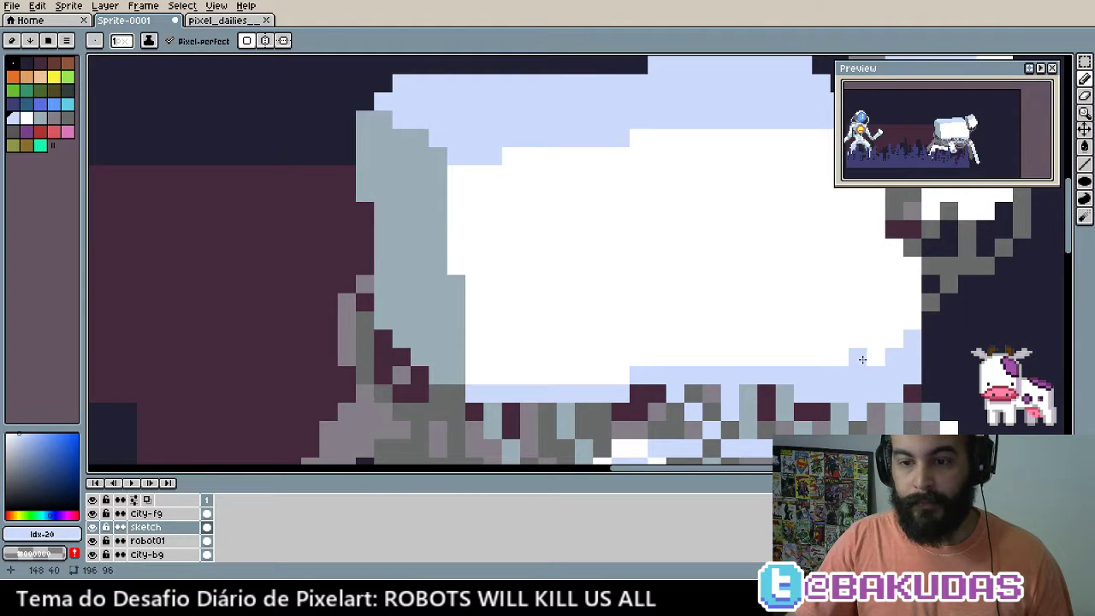
mouse_move(788, 365)
left_mouse_down()
mouse_move(706, 359)
mouse_move(499, 376)
left_mouse_up()
Add light-blue pixels at the body's lower edge and lower-left corner
left_click_drag(504, 317, 577, 340)
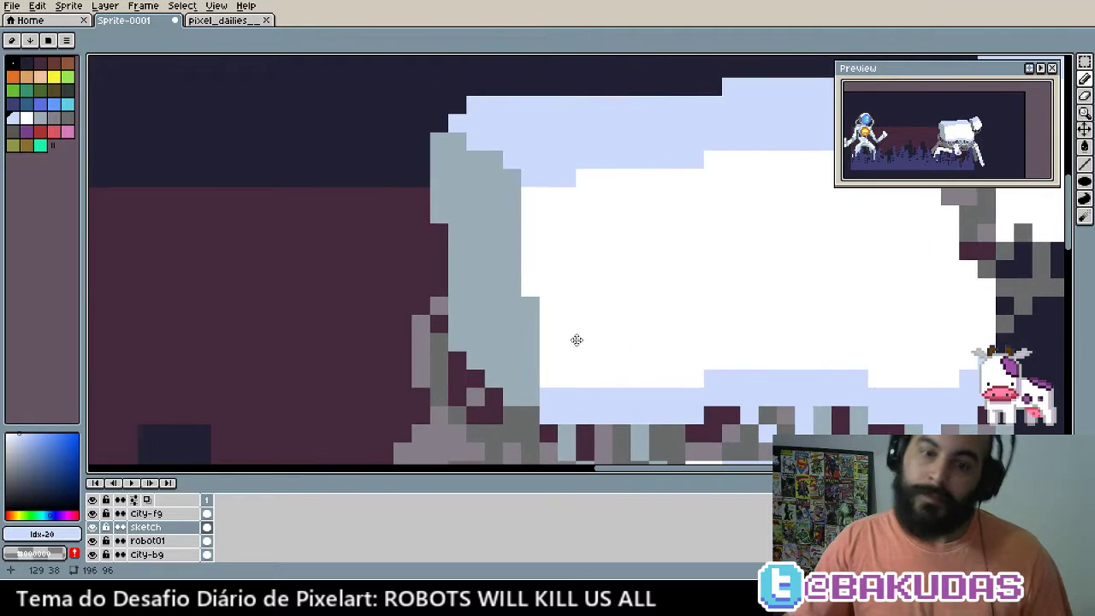
left_click(582, 339)
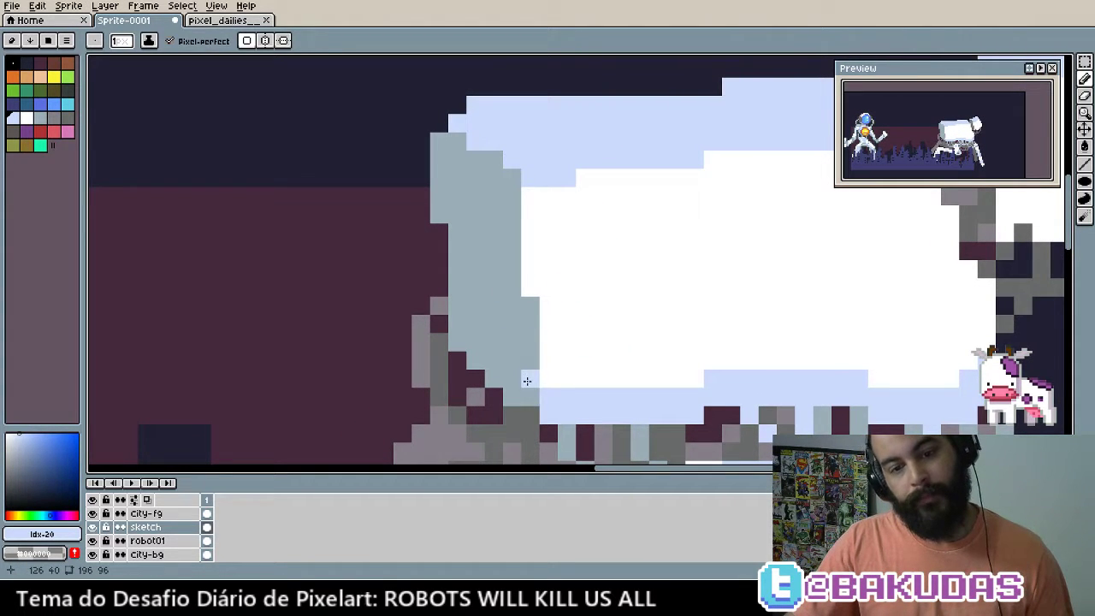
left_click_drag(525, 379, 440, 356)
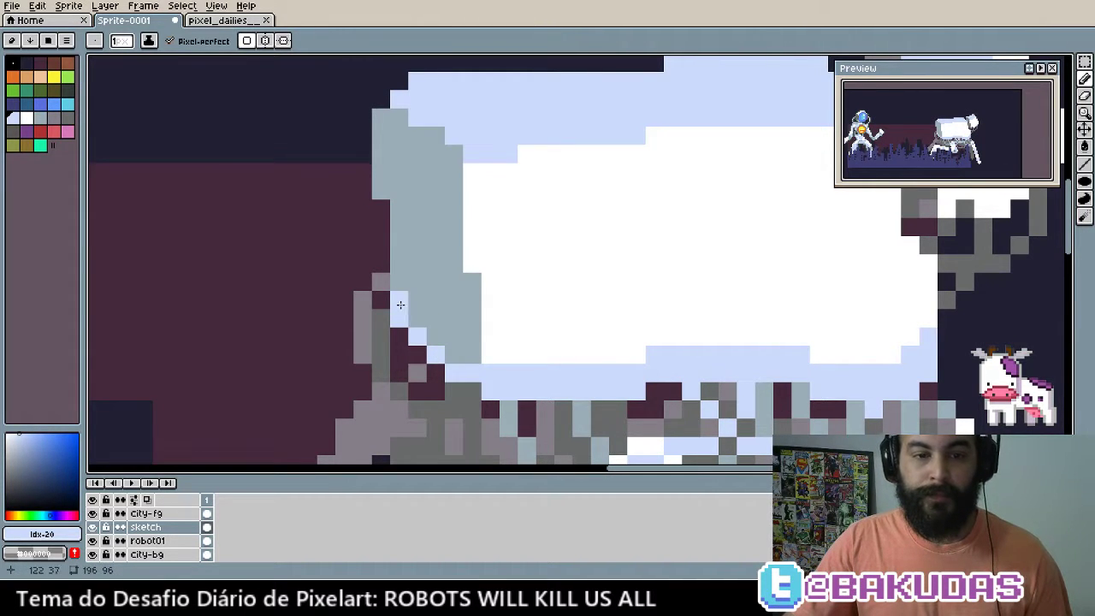
left_click(438, 337)
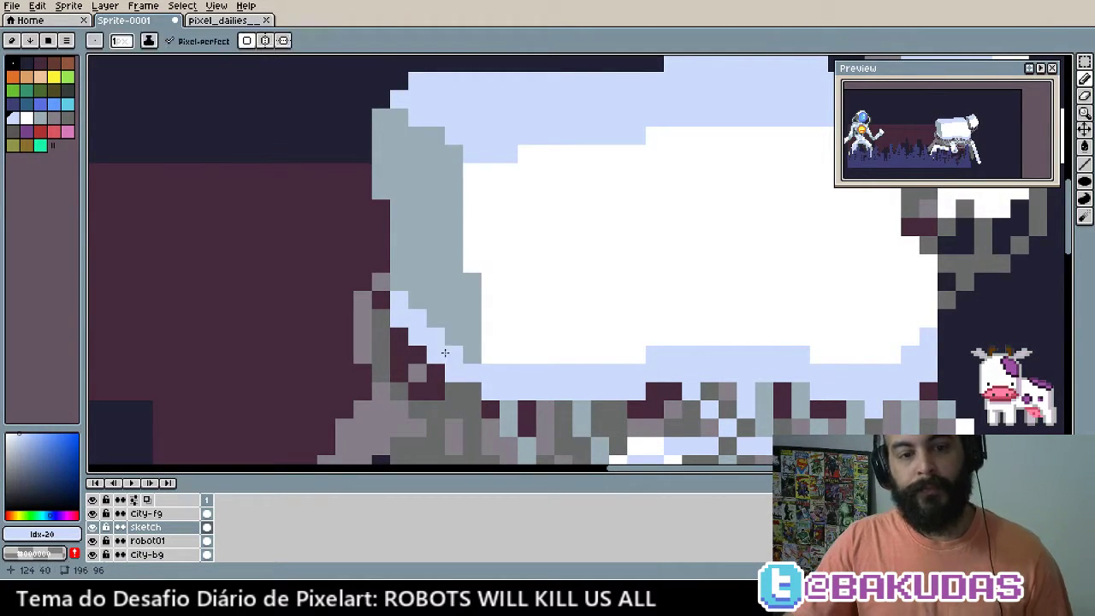
Sample the grey from the walker's head, then the grey-blue shade from its body
key("space")
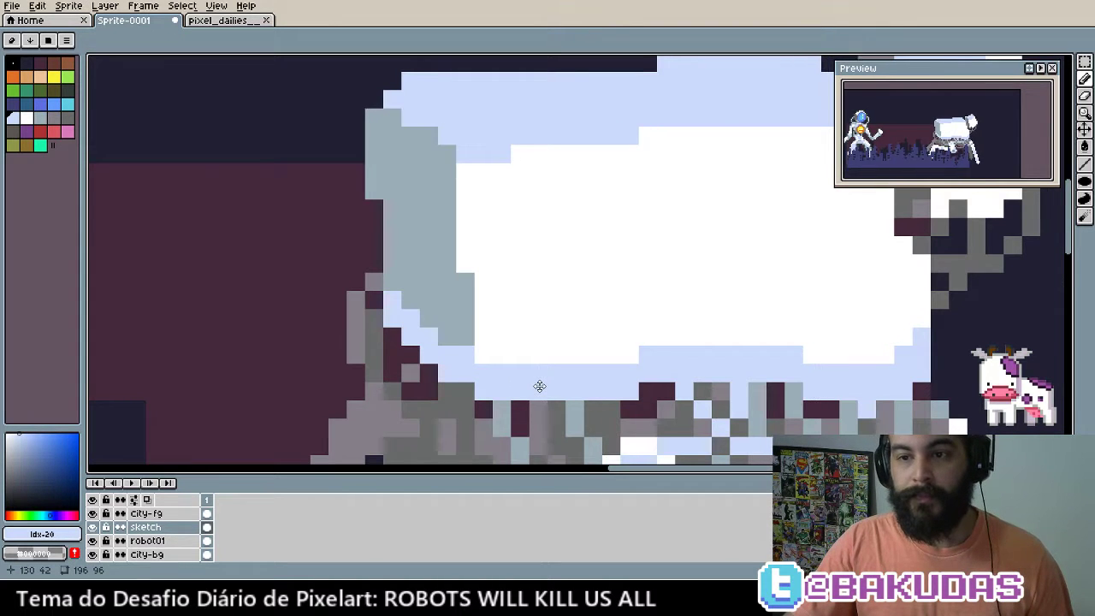
left_click_drag(540, 384, 505, 384)
scroll(530, 379, "down", 1)
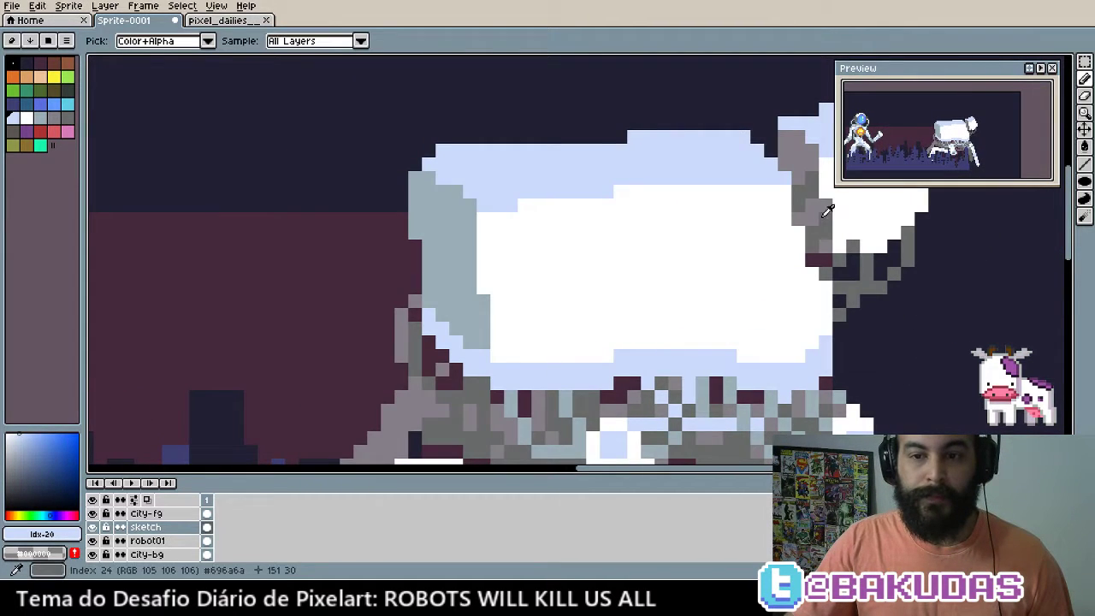
left_click(824, 209, "alt")
scroll(492, 341, "up", 1)
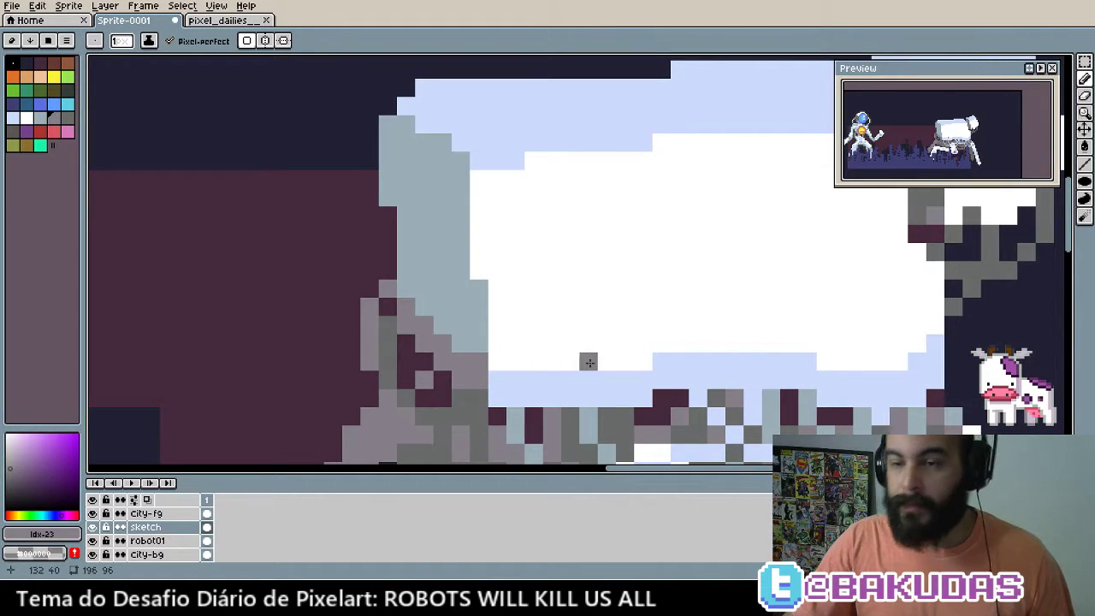
left_click_drag(628, 361, 497, 365)
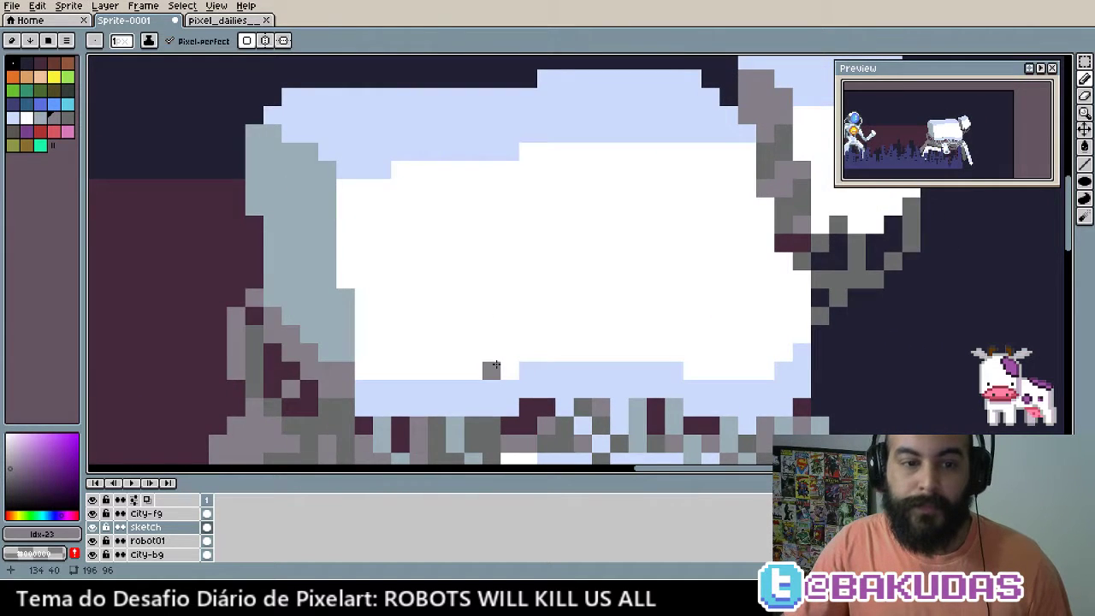
scroll(492, 366, "down", 1)
left_click(464, 272, "alt")
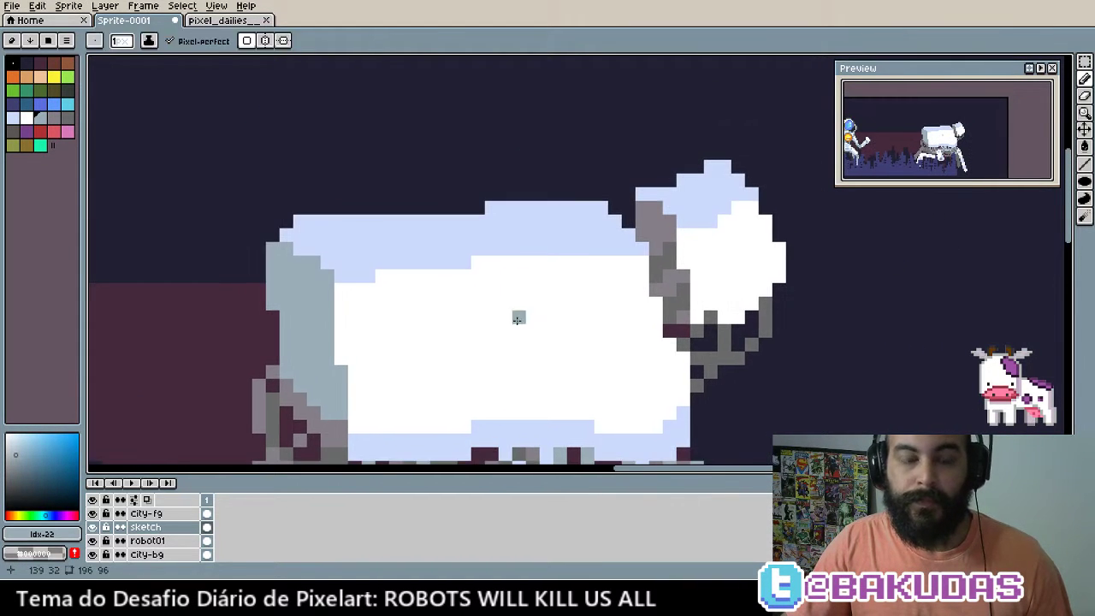
Draw grey-blue rows just below the body's top edge, undoing the stray top-outline stroke
scroll(454, 273, "up", 1)
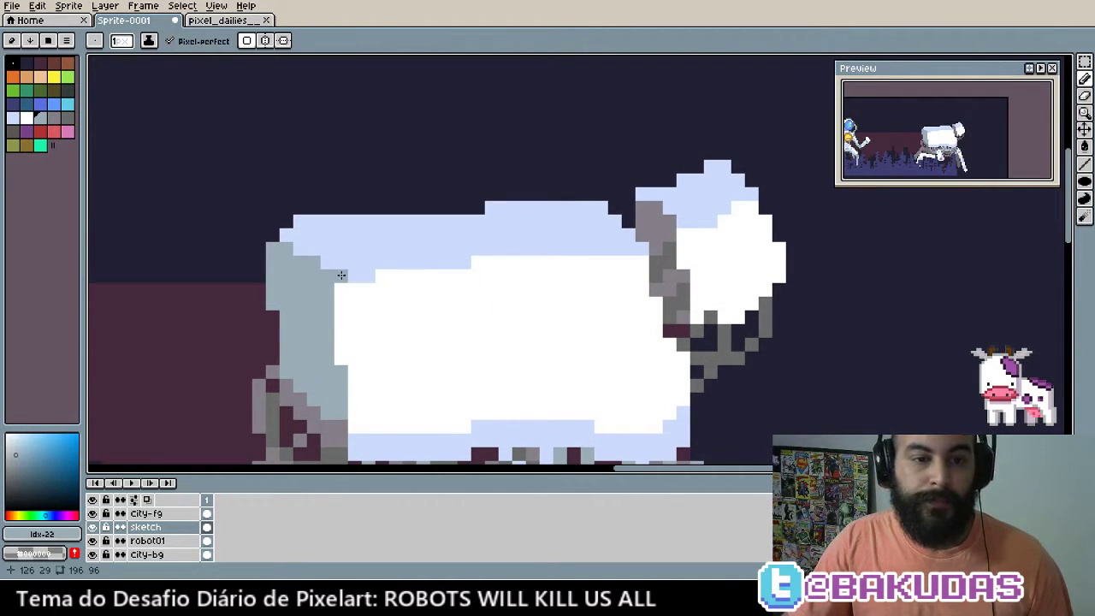
left_click_drag(341, 275, 368, 276)
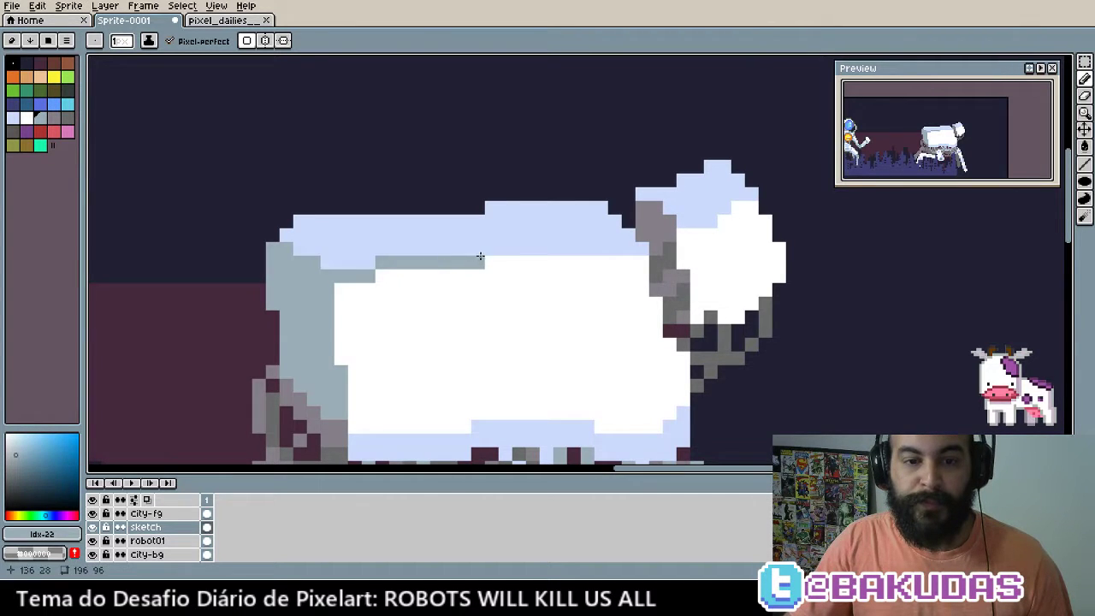
left_click_drag(480, 250, 644, 248)
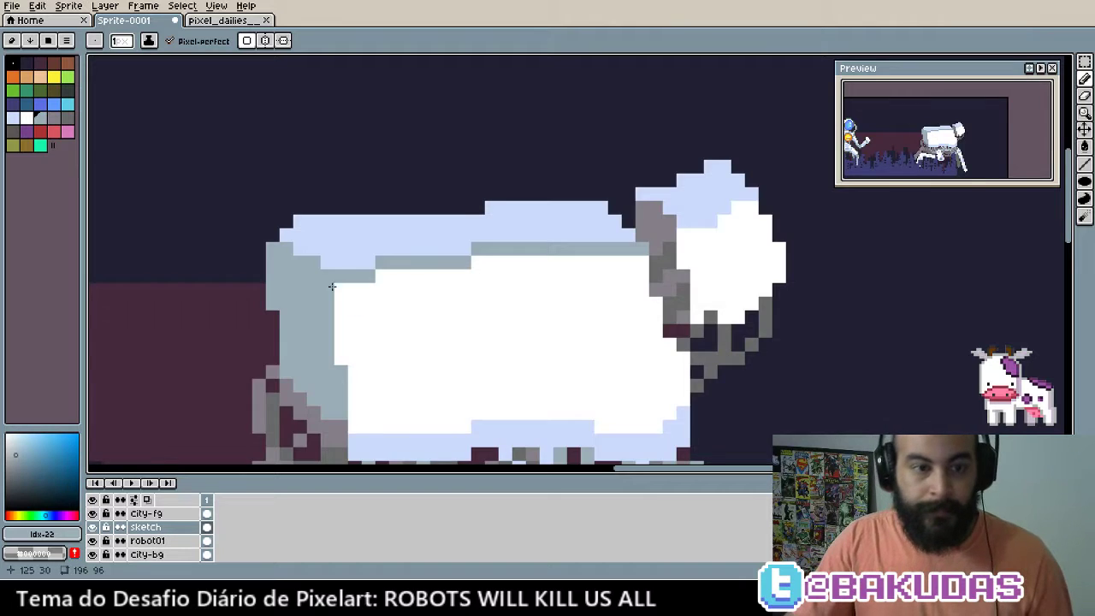
scroll(332, 286, "up", 1)
left_click_drag(296, 204, 679, 190)
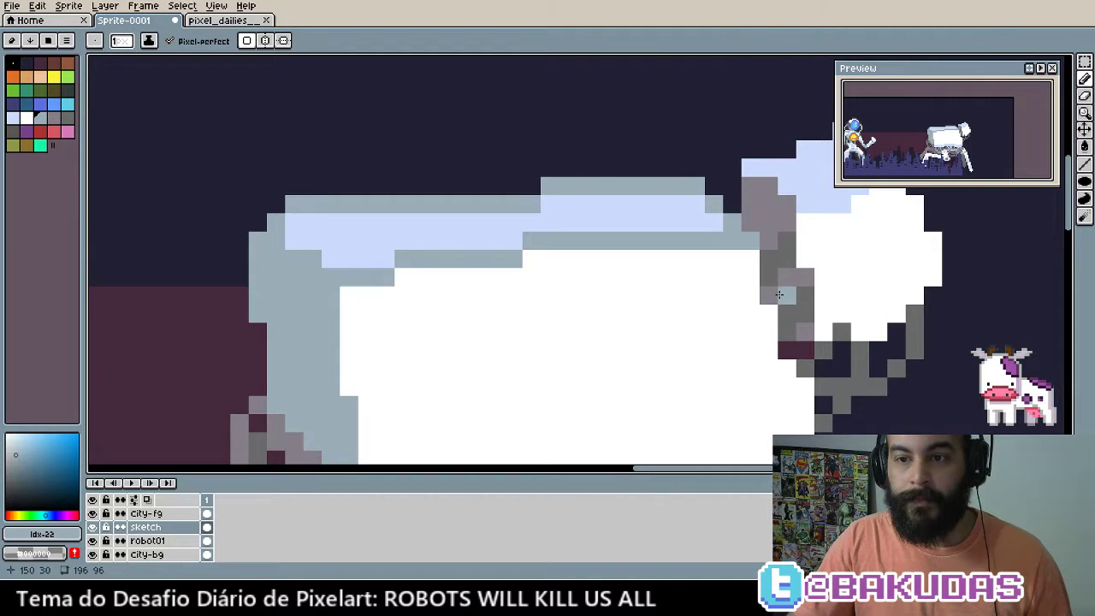
key("ctrl+z")
key("ctrl+z")
key("ctrl+z")
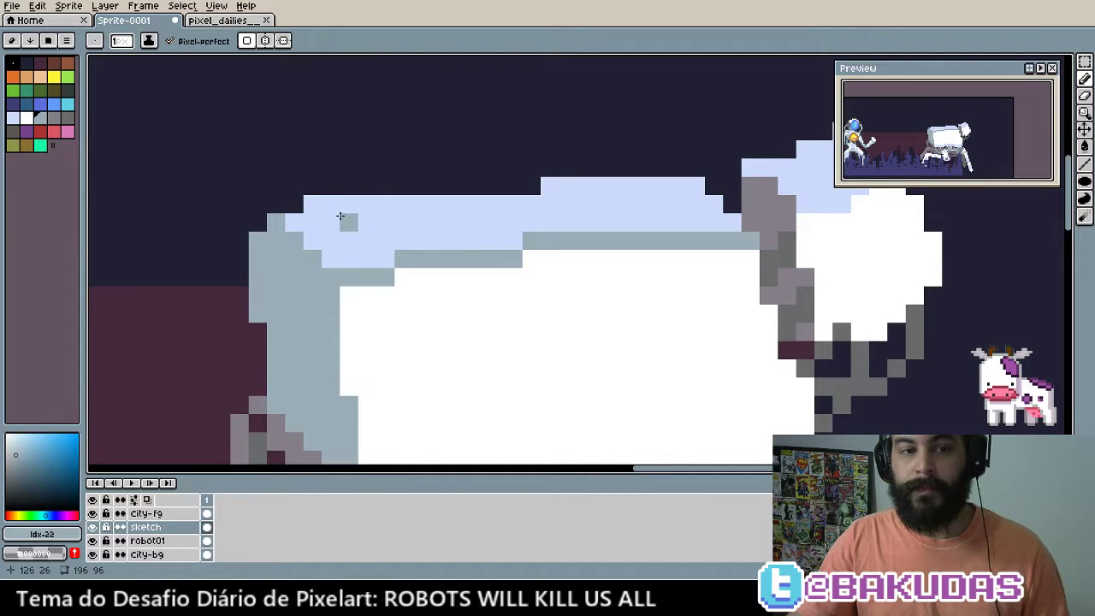
left_click_drag(274, 350, 265, 283)
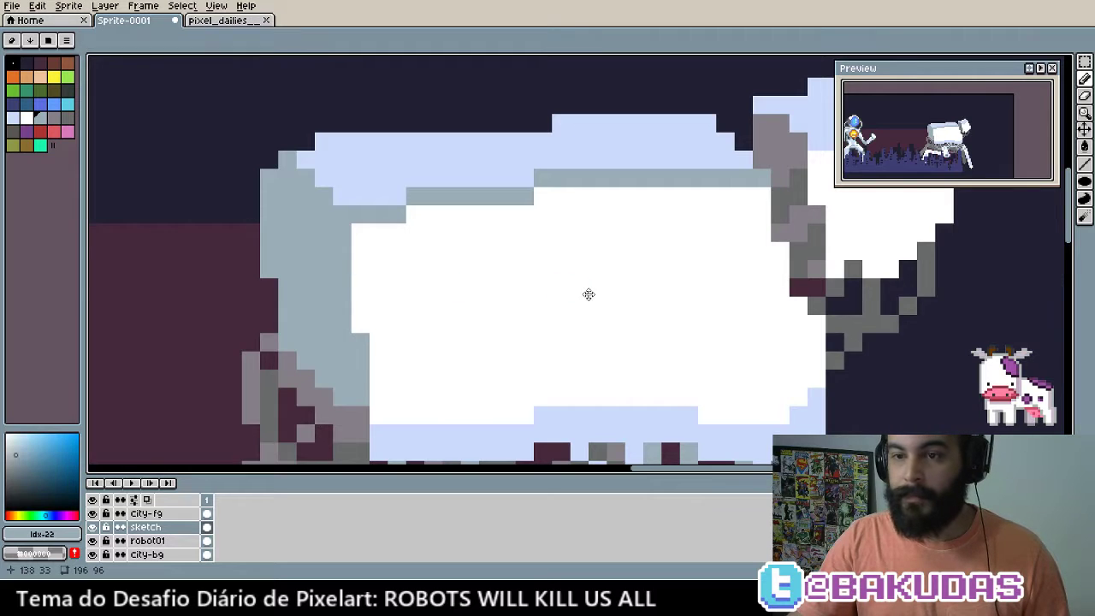
scroll(586, 296, "down", 1)
scroll(547, 288, "down", 1)
scroll(547, 303, "down", 1)
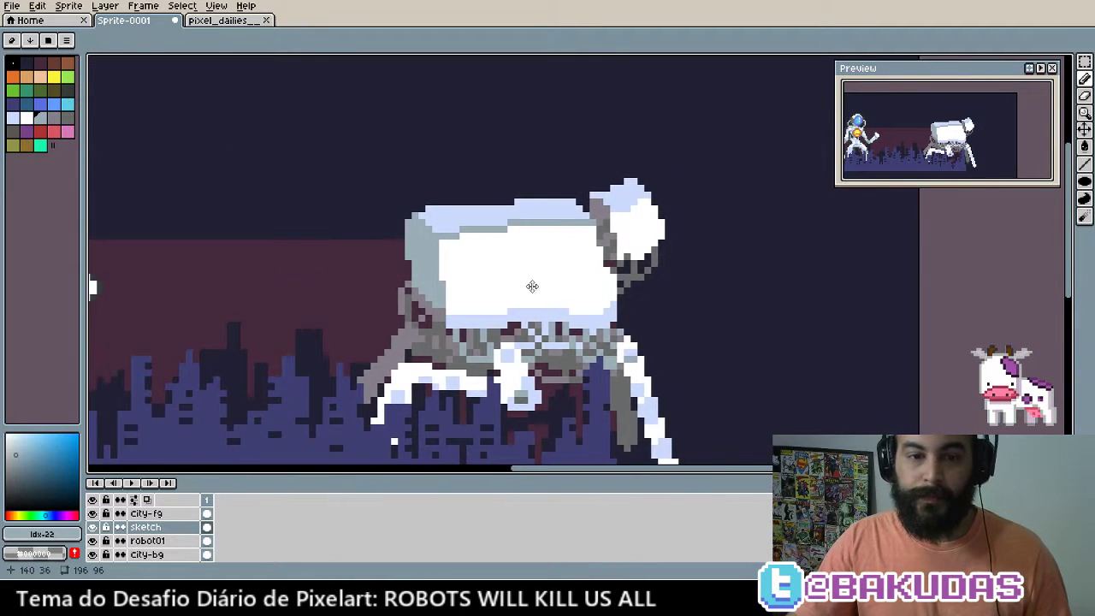
scroll(481, 274, "up", 2)
scroll(385, 257, "up", 2)
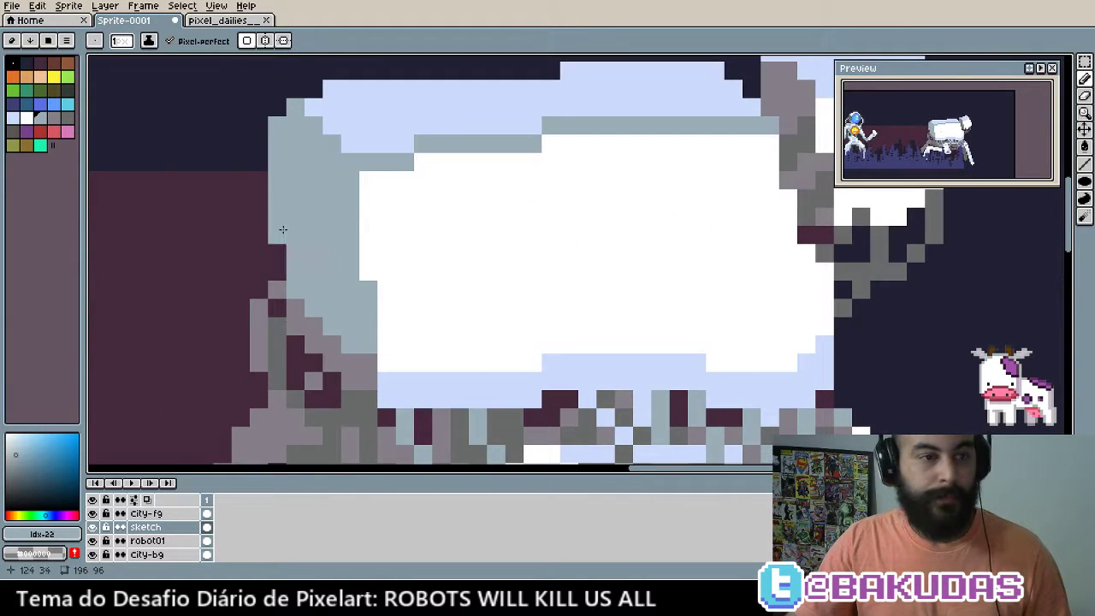
Draw a red filled-ellipse eye on the walker with light-red highlight pixels inside
left_click(40, 131)
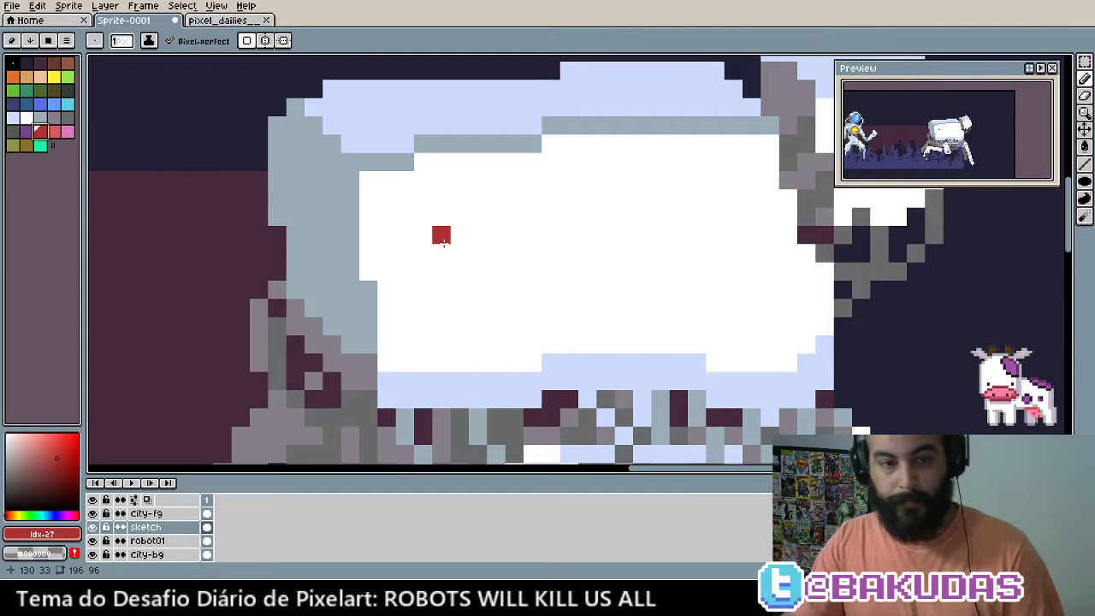
key("shift+u")
left_click_drag(441, 234, 509, 283)
scroll(509, 282, "up", 3)
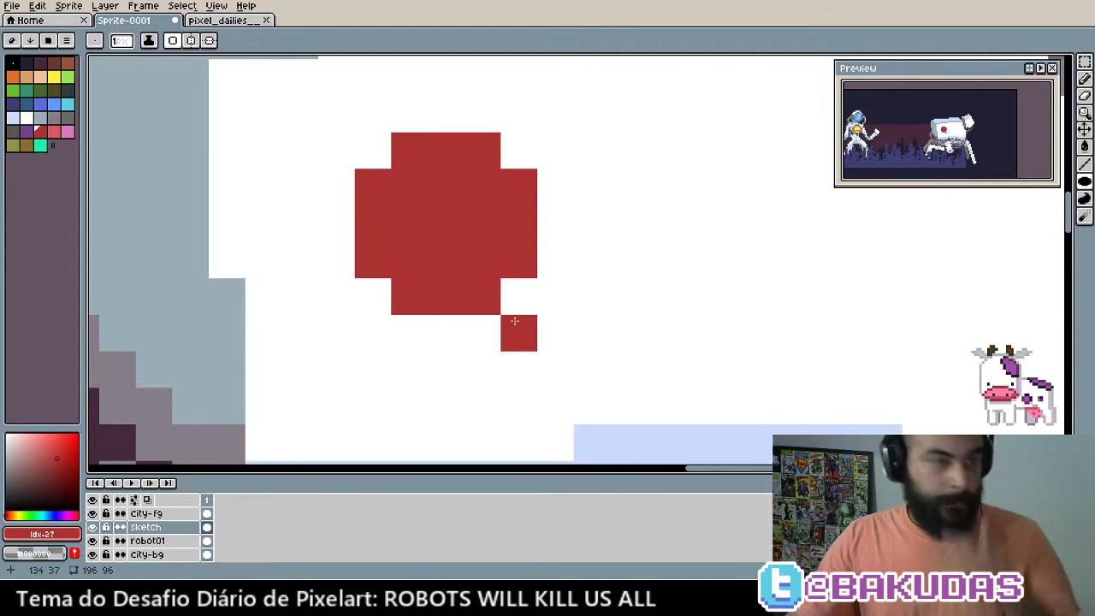
key("i")
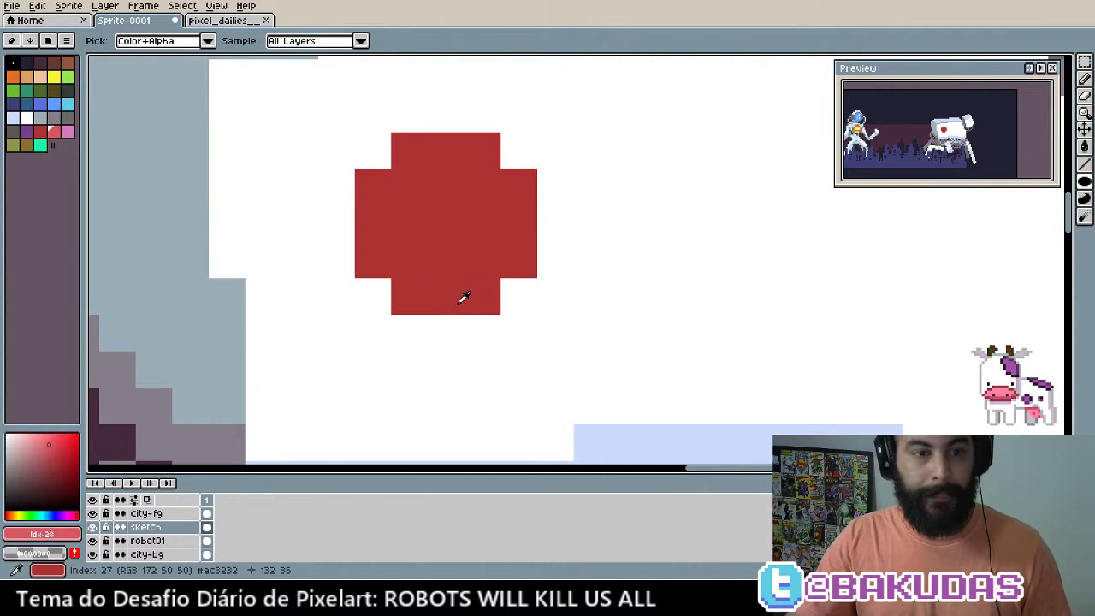
key("b")
left_click(431, 200)
left_click_drag(442, 198, 481, 224)
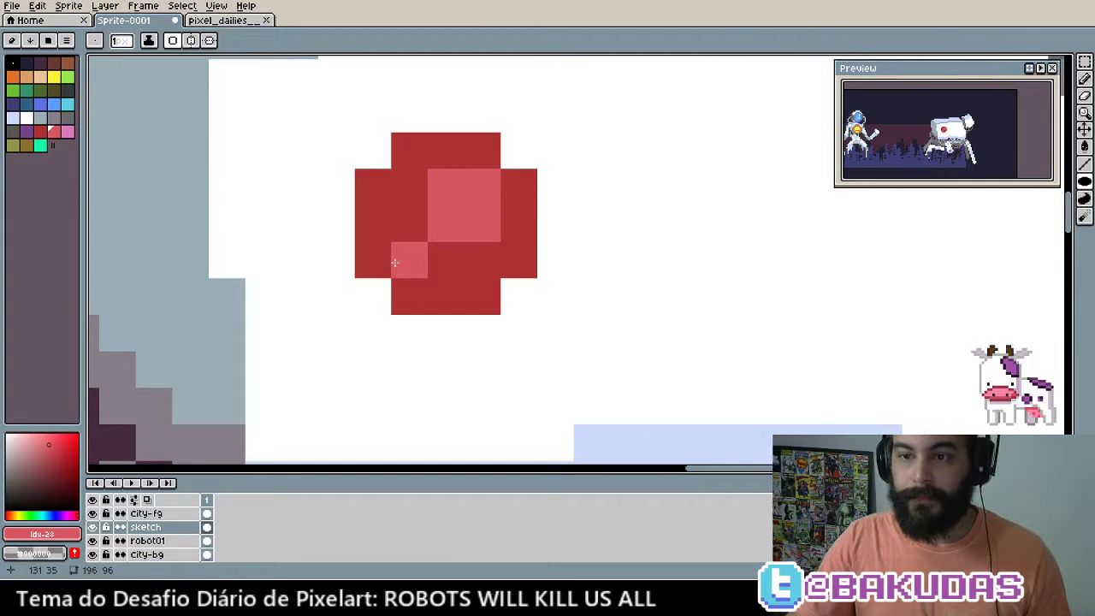
left_click(394, 262)
Paint the eye's four corners with the walker's body grey
scroll(488, 293, "up", 1)
key("i")
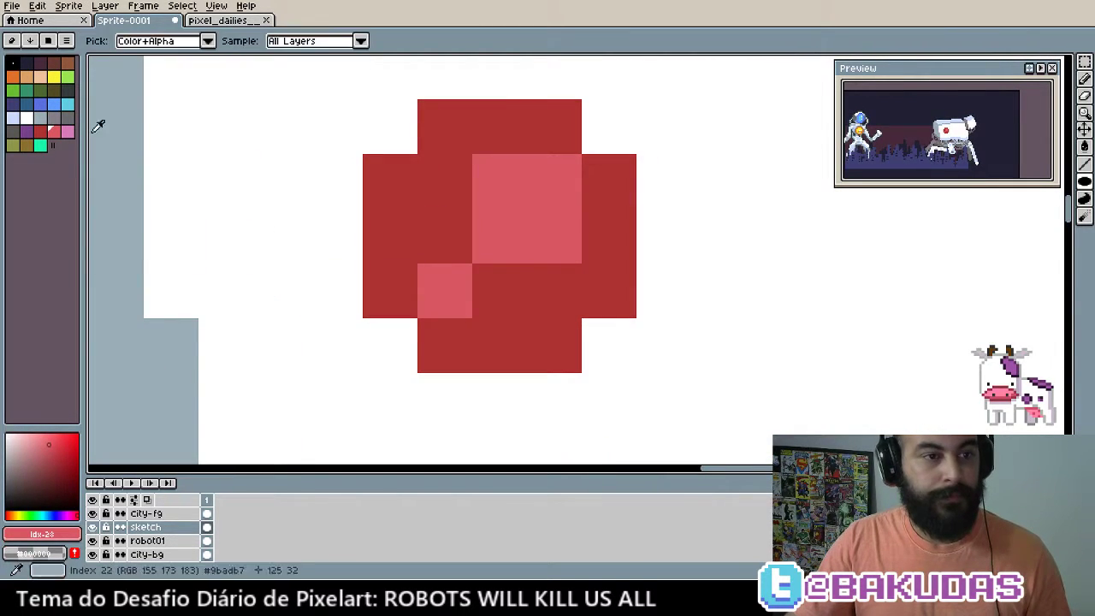
left_click(98, 125)
key("b")
left_click(391, 136)
left_click(608, 176)
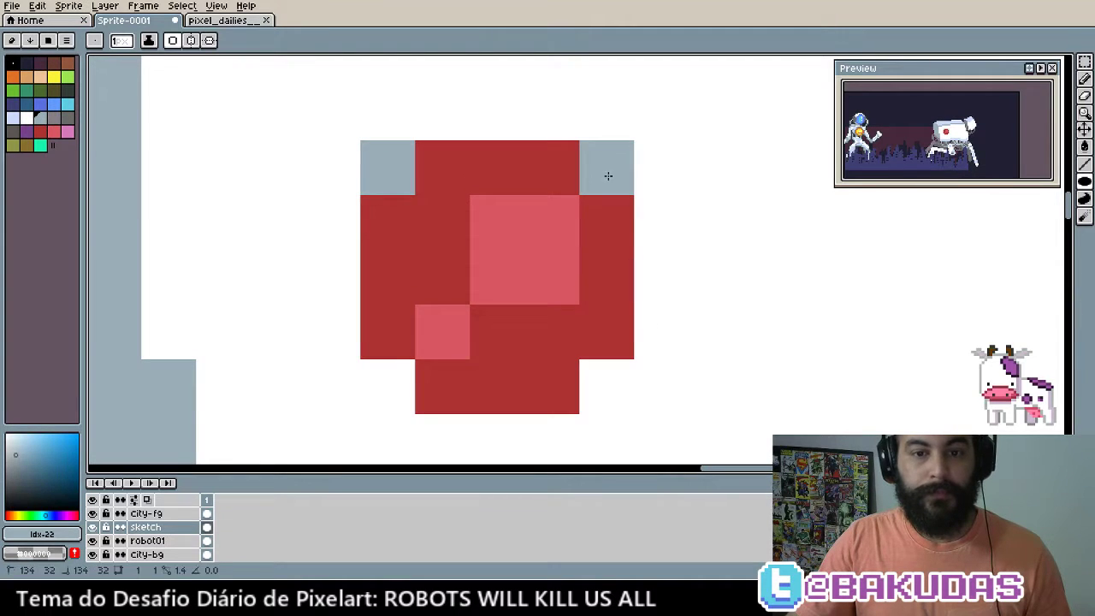
left_click(610, 384)
left_click(379, 379)
scroll(529, 348, "down", 1)
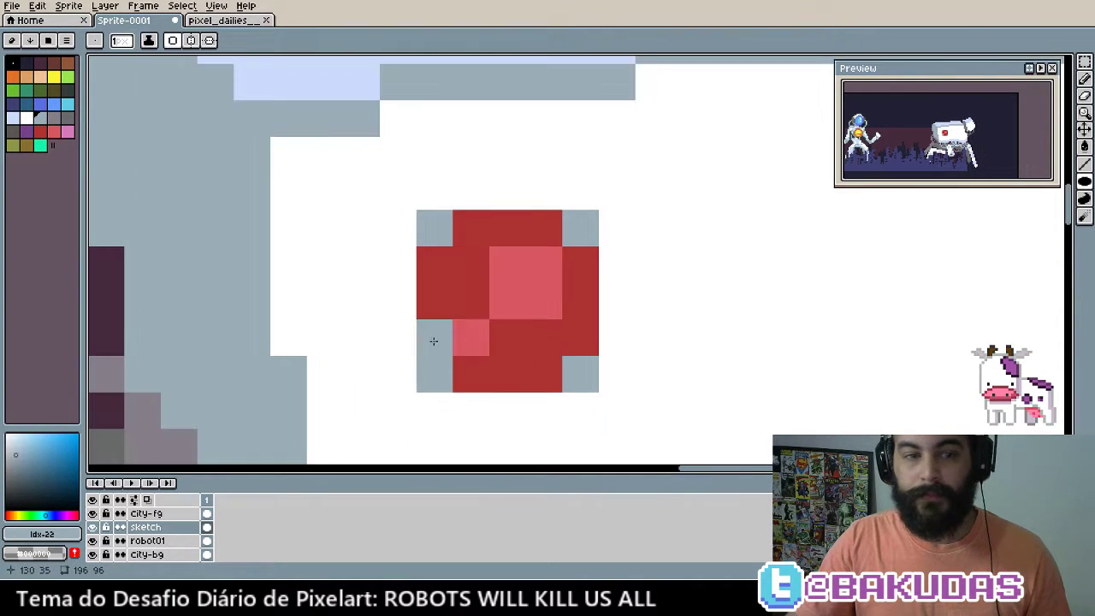
Outline the red eye with a light-blue rim on all sides
left_click(13, 117)
left_click(470, 192)
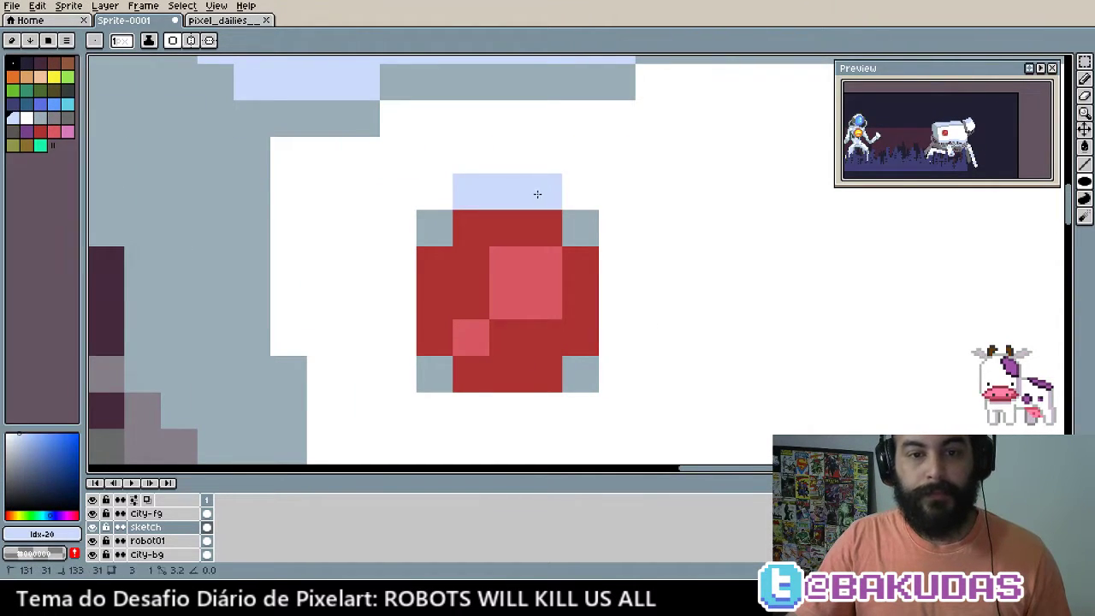
left_click_drag(397, 264, 398, 338)
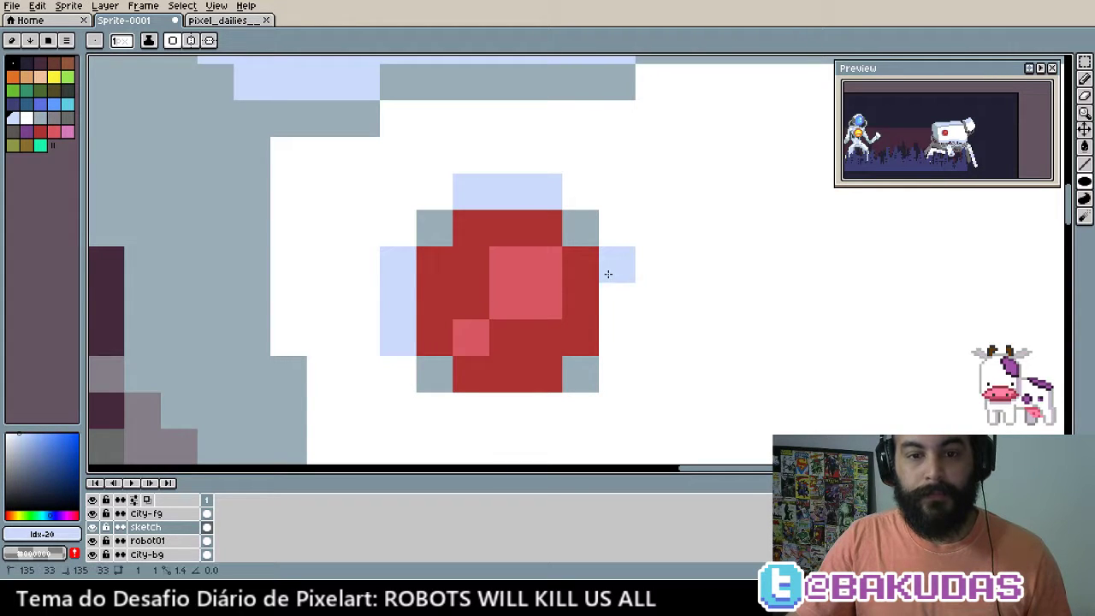
left_click_drag(607, 272, 616, 338)
left_click_drag(547, 411, 465, 411)
key("space")
mouse_move(655, 339)
left_mouse_down()
mouse_move(596, 336)
mouse_move(484, 266)
left_mouse_up()
scroll(599, 342, "down", 1)
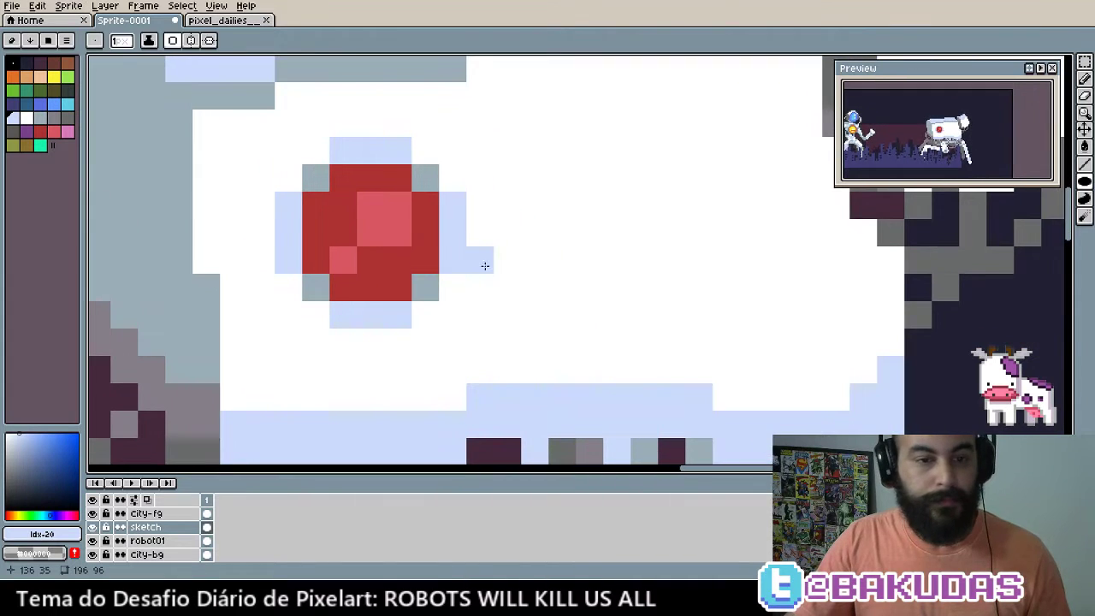
Add a small grey panel block and dots beside the eye, with light-blue highlight pixels
left_click_drag(631, 288, 496, 300)
key("alt")
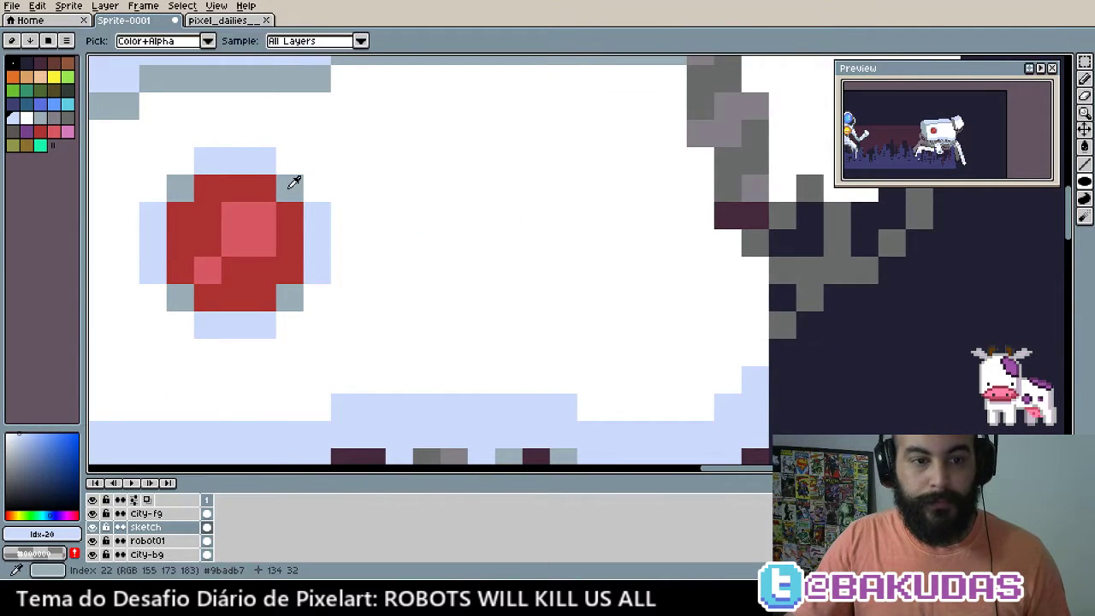
left_click(290, 186, "alt")
left_click_drag(371, 296, 406, 318)
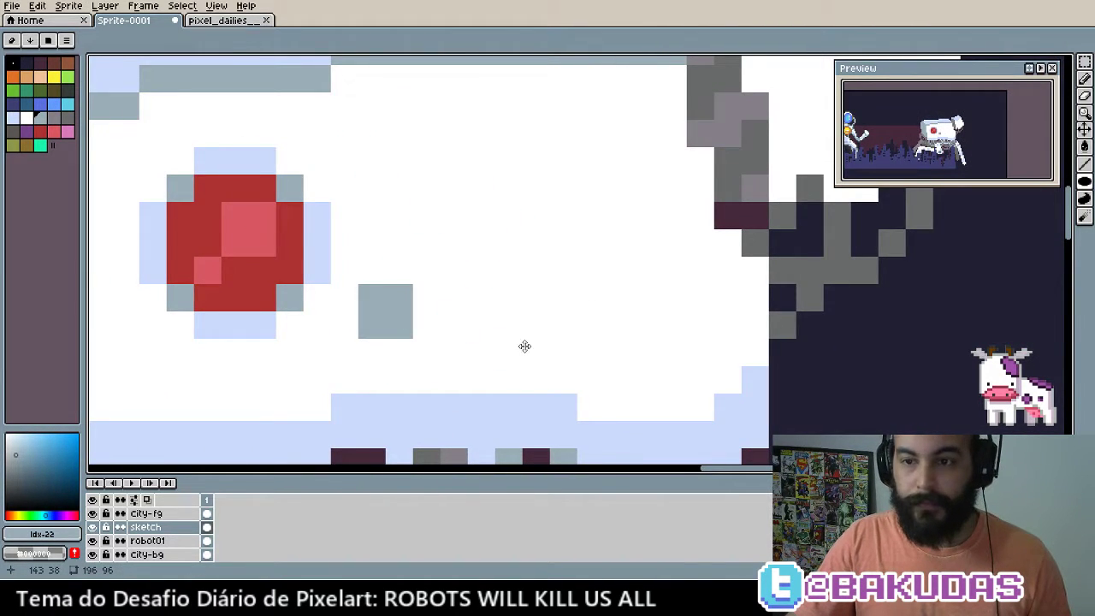
left_click_drag(524, 345, 566, 355)
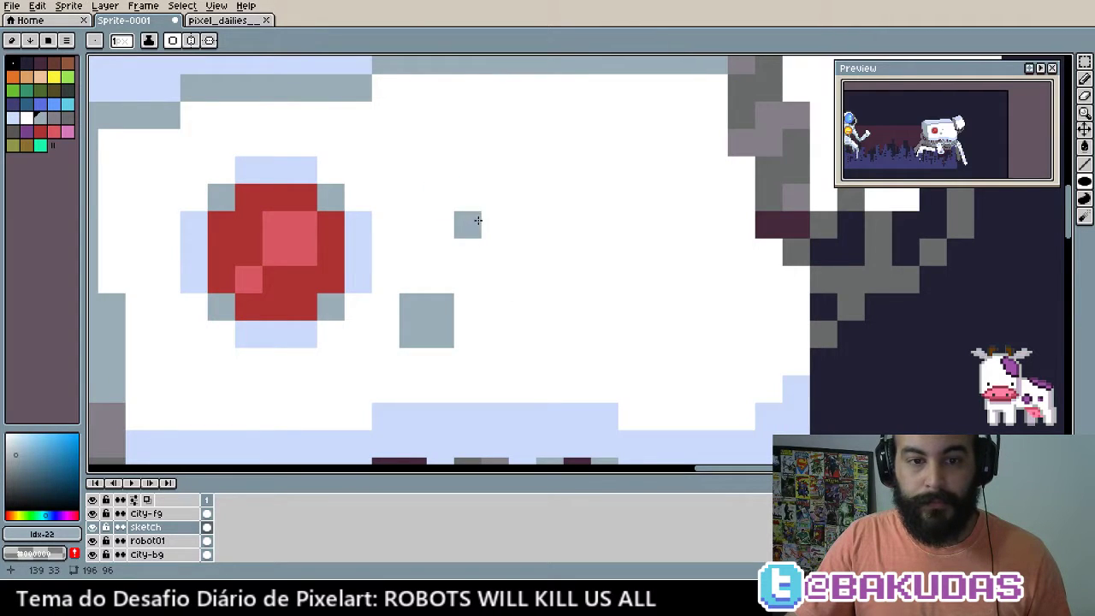
left_click(306, 330, "alt")
left_click(439, 317)
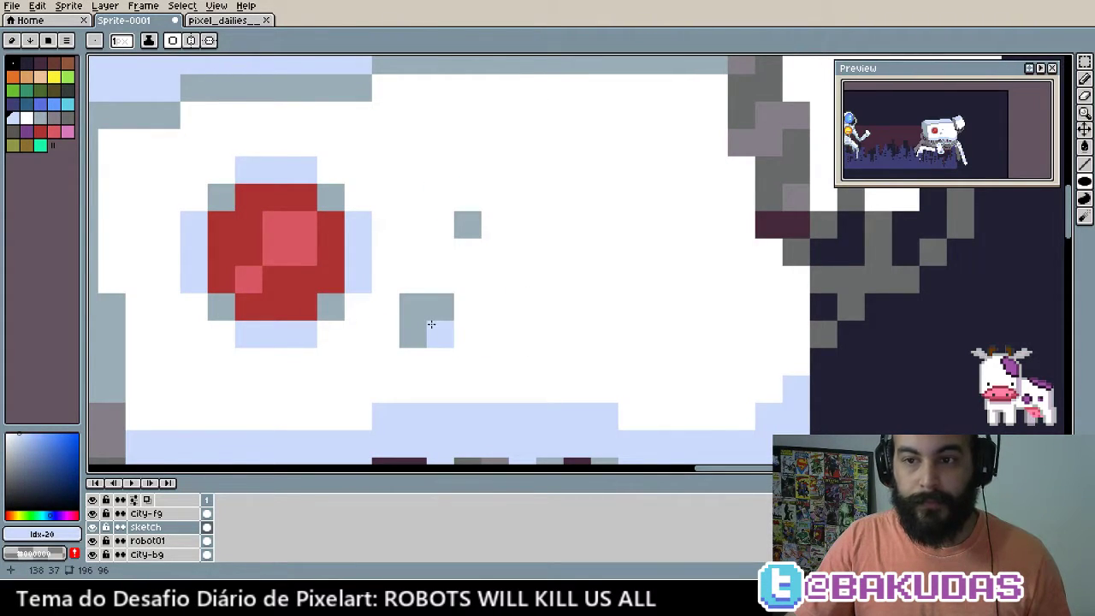
left_click(431, 324)
left_click_drag(517, 282, 501, 302)
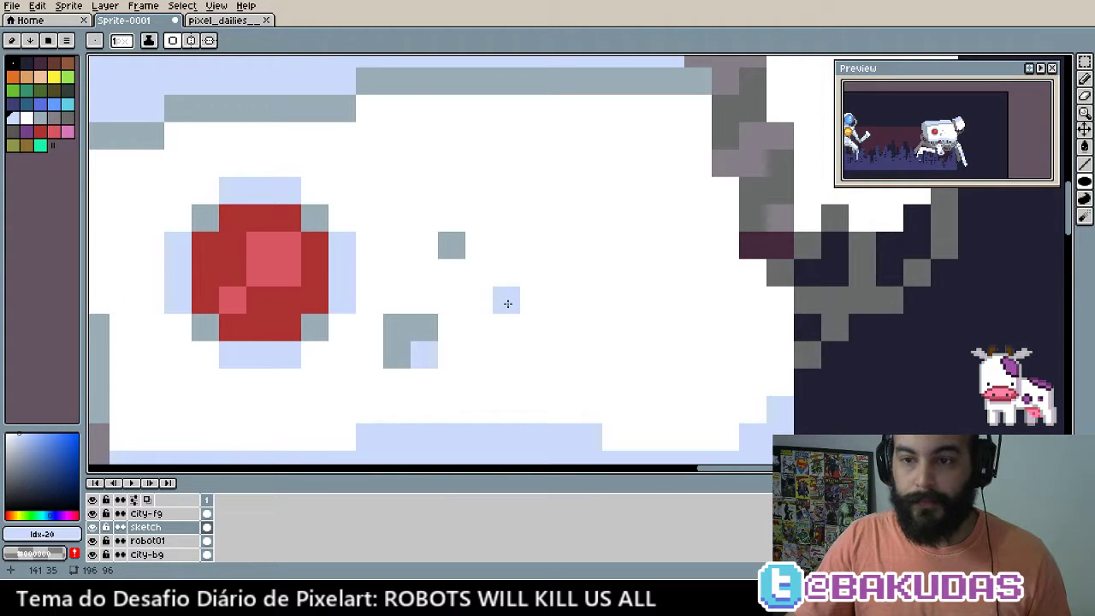
scroll(522, 308, "down", 1)
scroll(628, 291, "down", 1)
scroll(635, 291, "down", 1)
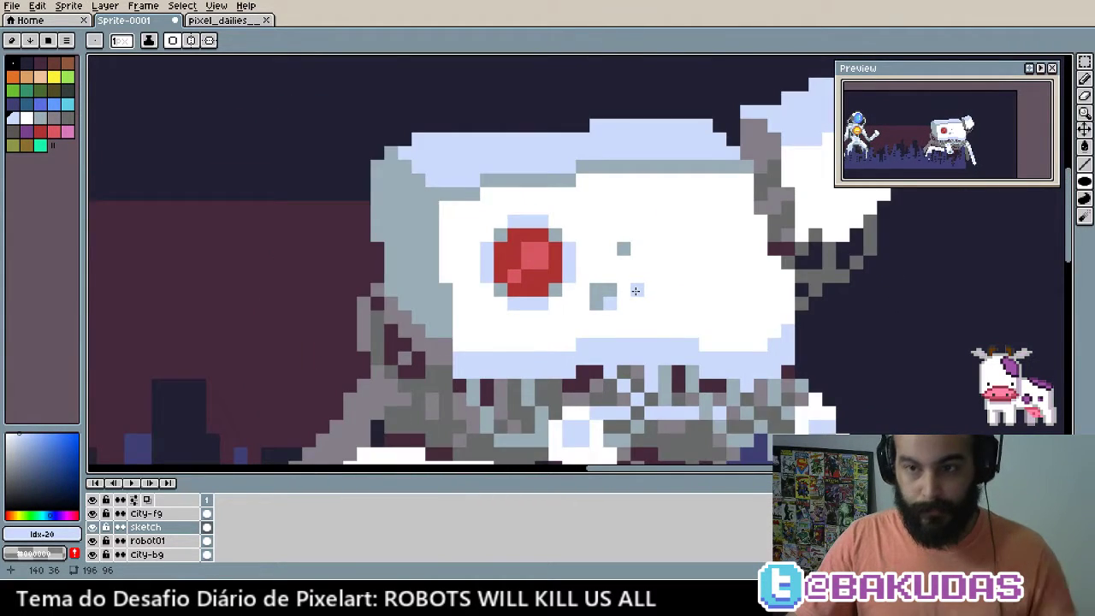
Move the walker layer with the Move tool and fine-tune its position by a few pixels
scroll(636, 291, "down", 1)
scroll(635, 293, "down", 1)
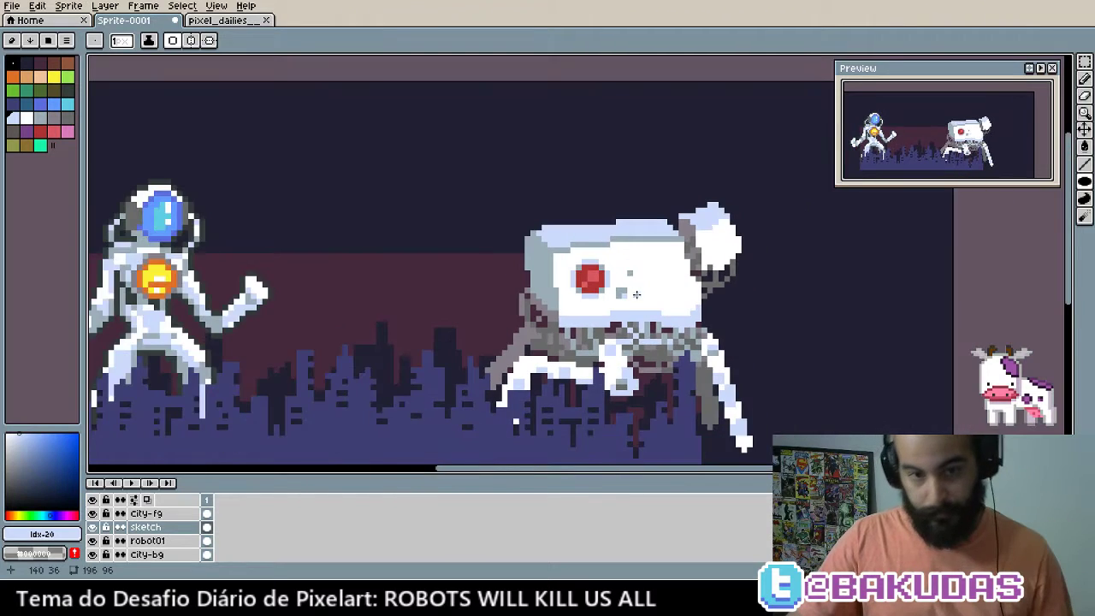
scroll(635, 294, "down", 1)
key("v")
mouse_move(774, 231)
left_mouse_down()
mouse_move(809, 219)
mouse_move(789, 219)
left_mouse_up()
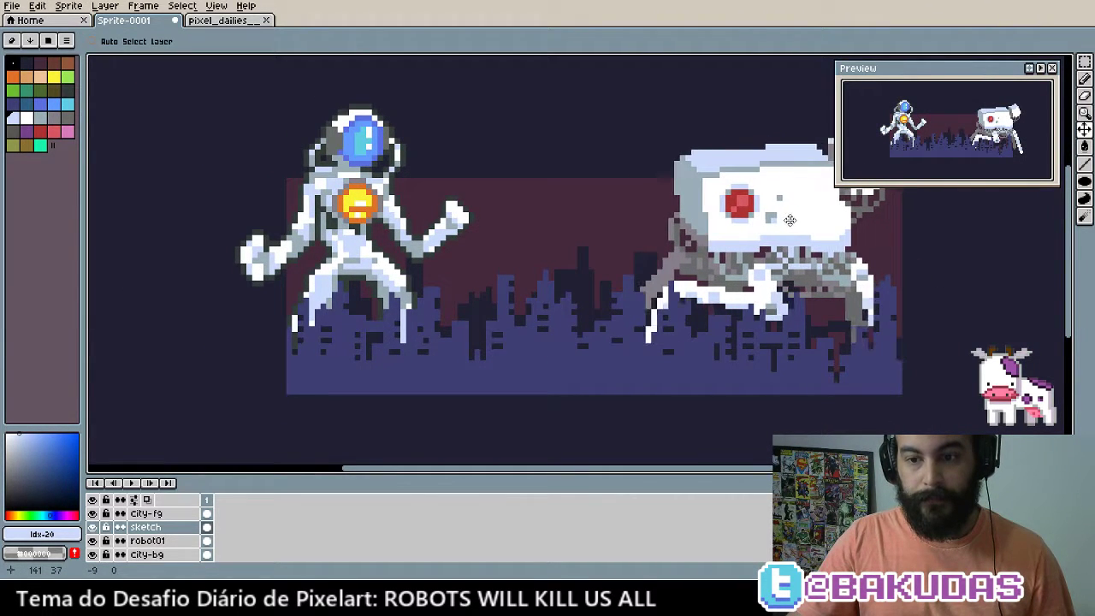
scroll(789, 220, "right", 1)
scroll(753, 244, "right", 4)
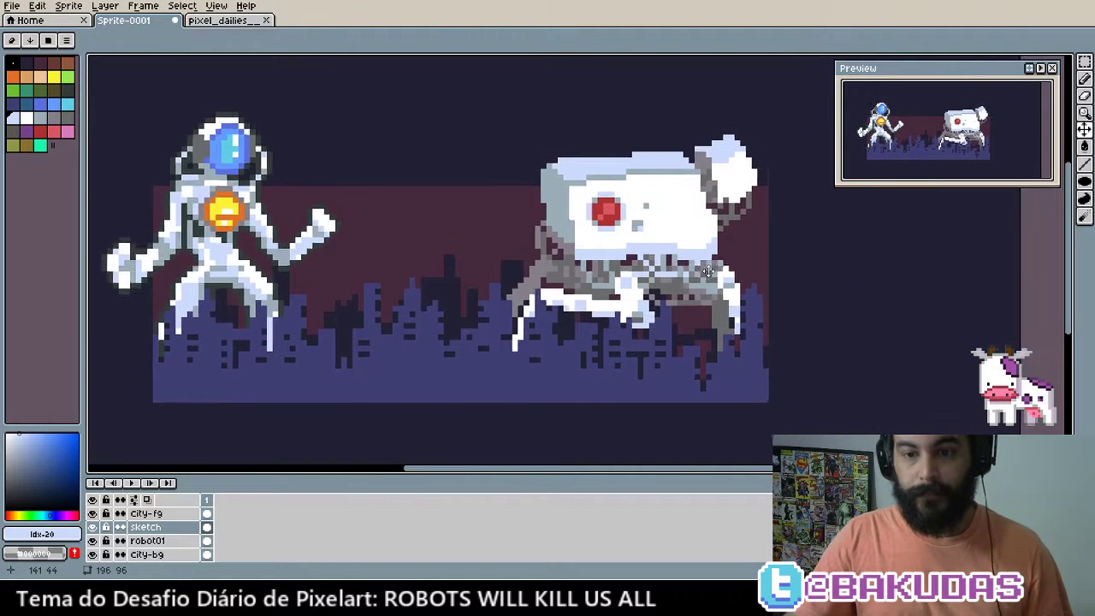
key("ctrl+z")
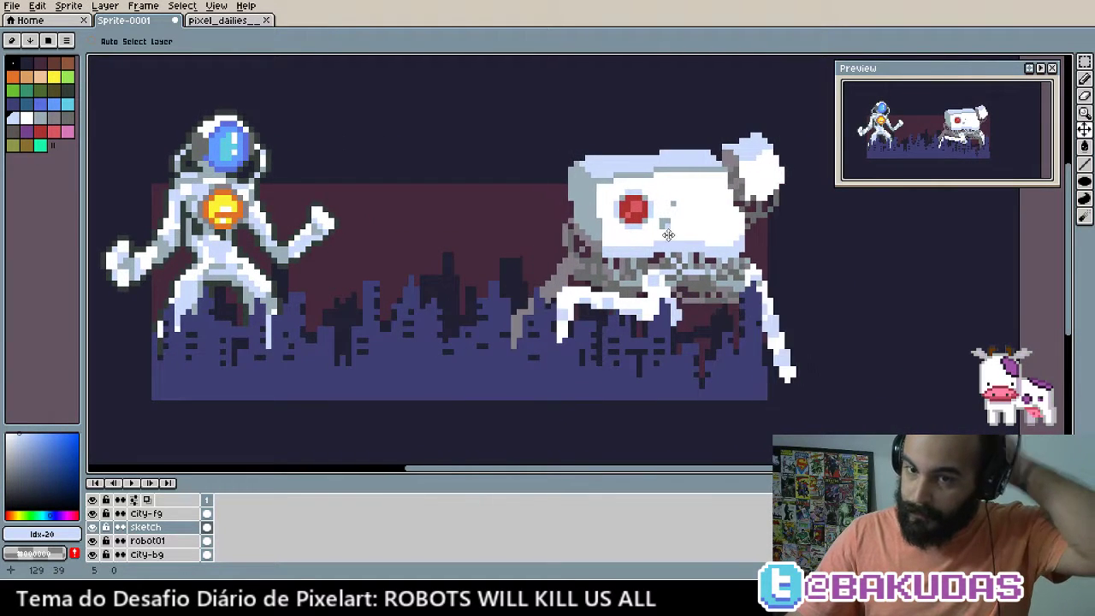
key("ctrl+z")
left_click_drag(661, 238, 657, 245)
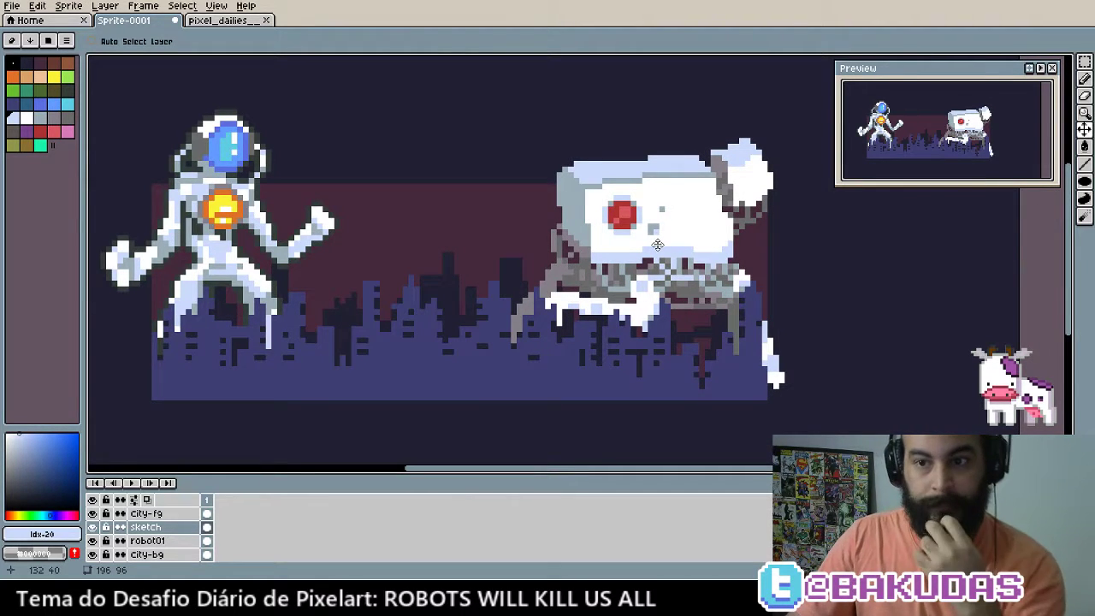
left_click_drag(657, 245, 656, 249)
left_click_drag(656, 253, 661, 233)
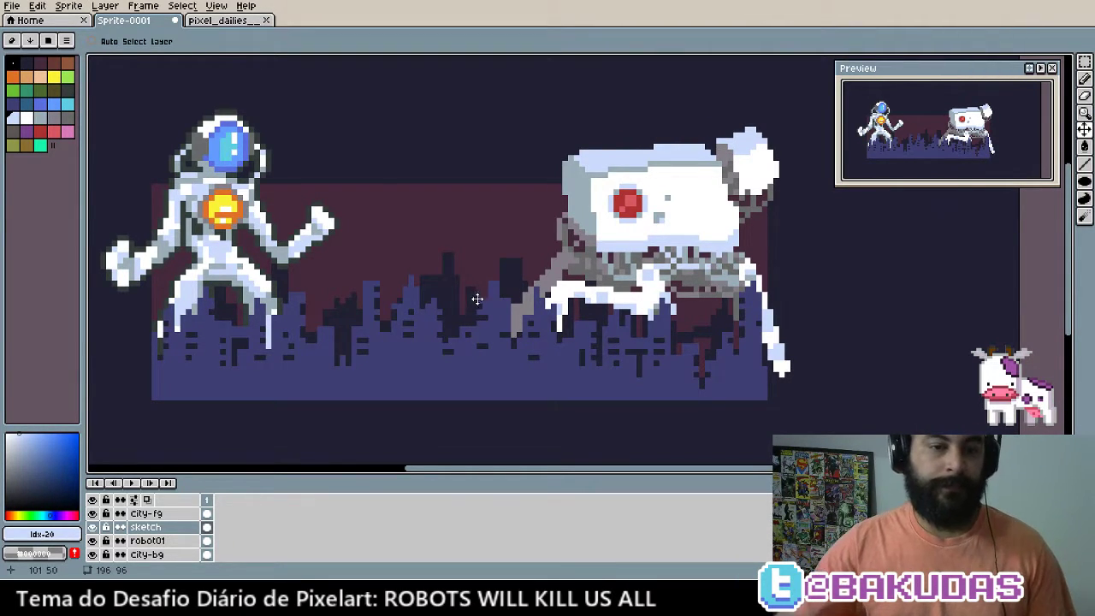
scroll(479, 304, "up", 1)
Sample the dark night-sky colour and, on bg01, draw a dark cloud streak with a strip below
key("i")
left_click(543, 309)
scroll(532, 310, "up", 1)
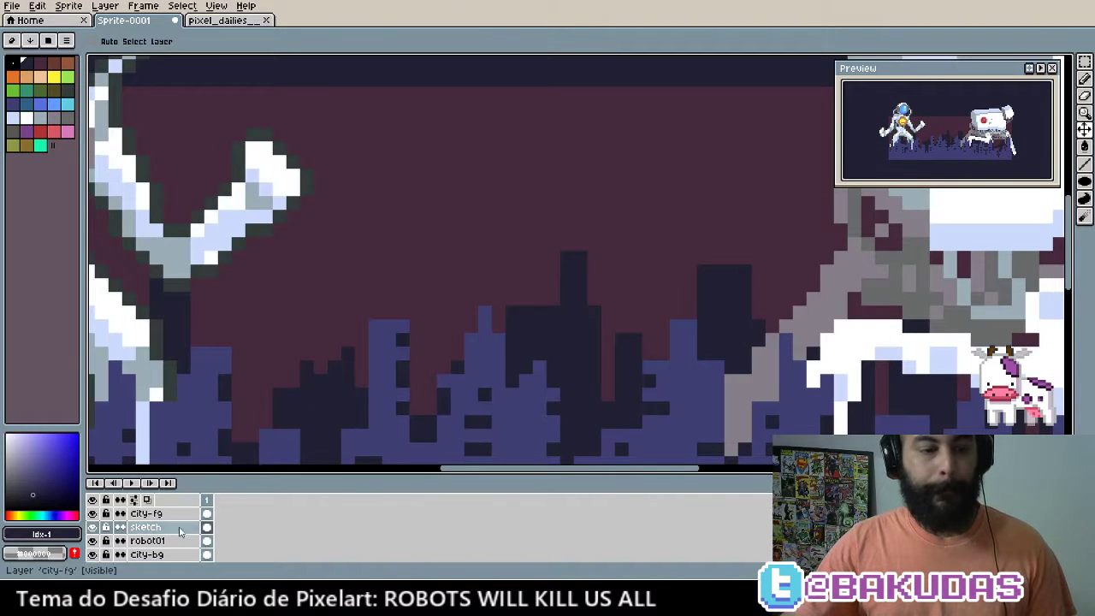
scroll(157, 539, "down", 1)
left_click(157, 555)
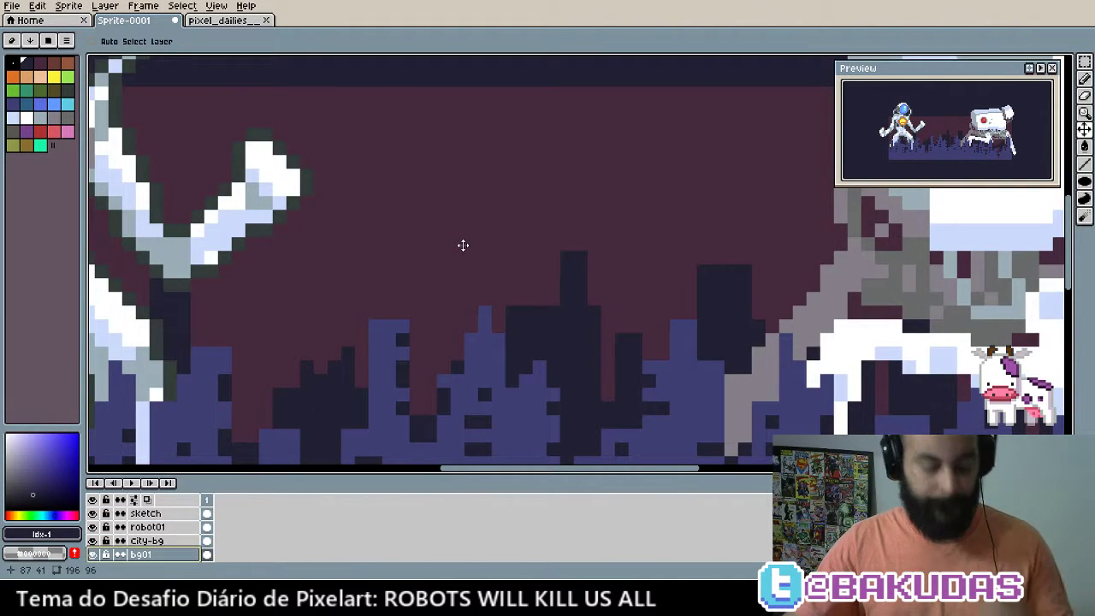
key("b")
scroll(496, 176, "up", 1)
scroll(528, 218, "up", 2)
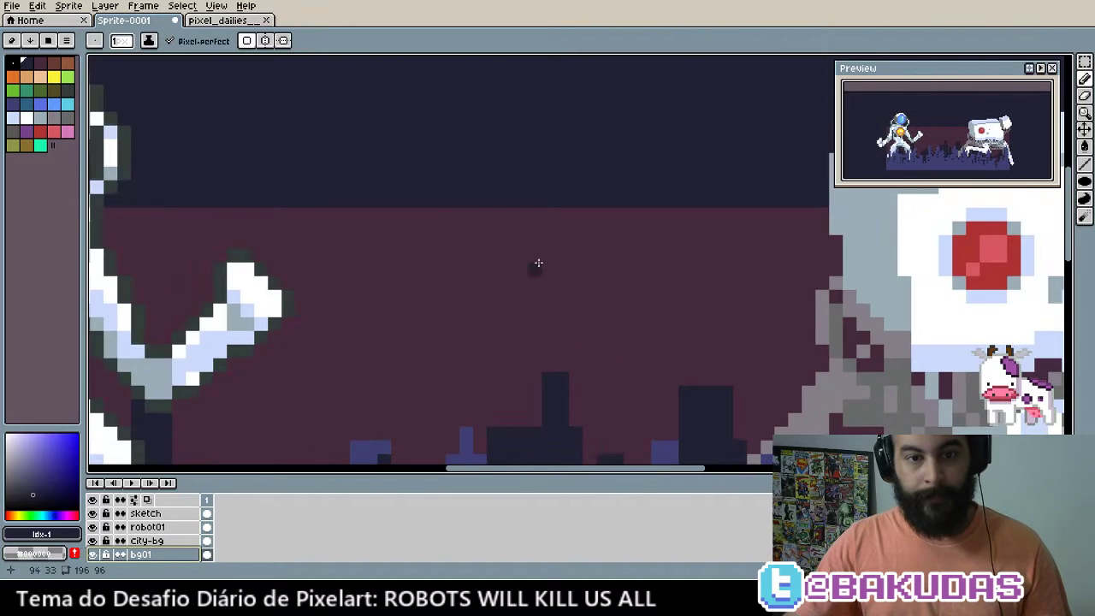
mouse_move(472, 258)
left_mouse_down()
mouse_move(638, 270)
mouse_move(582, 256)
left_mouse_up()
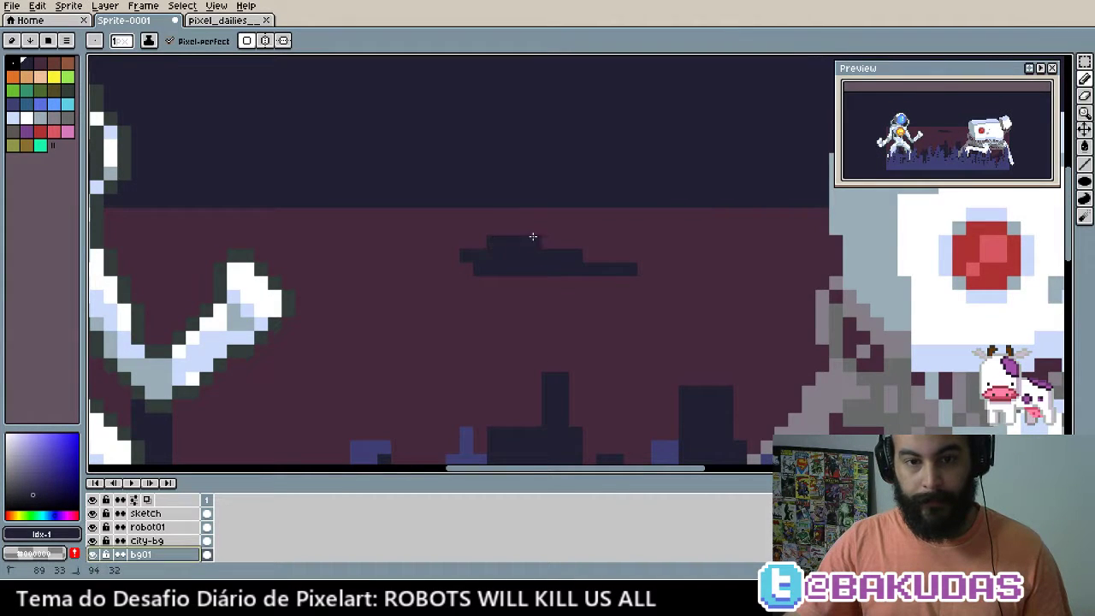
left_click_drag(495, 282, 718, 255)
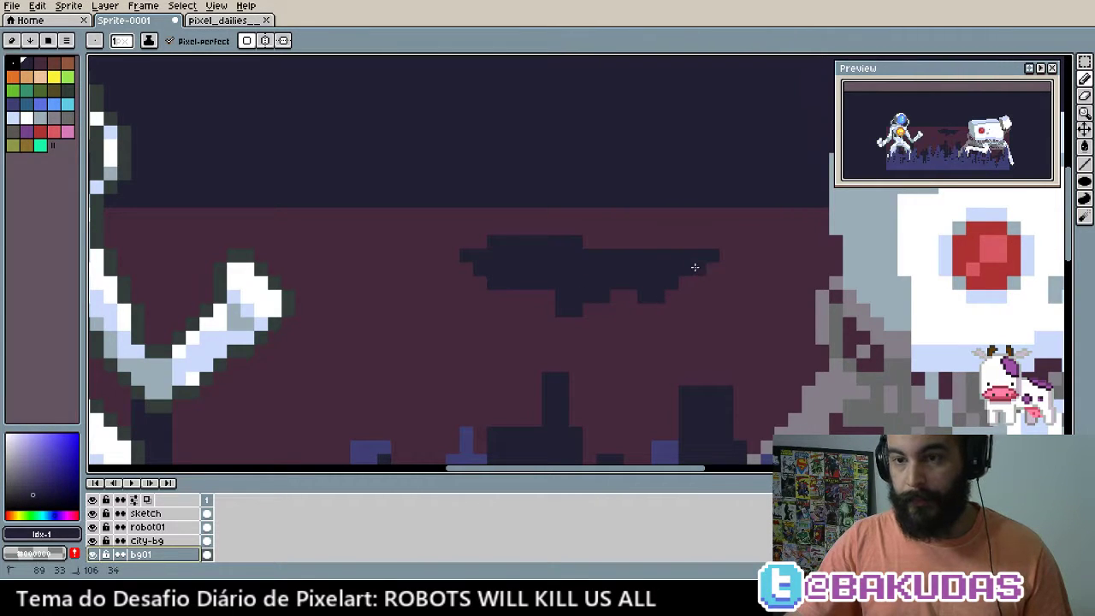
Draw and fill out a second dark cloud shape in the sky
scroll(691, 269, "up", 1)
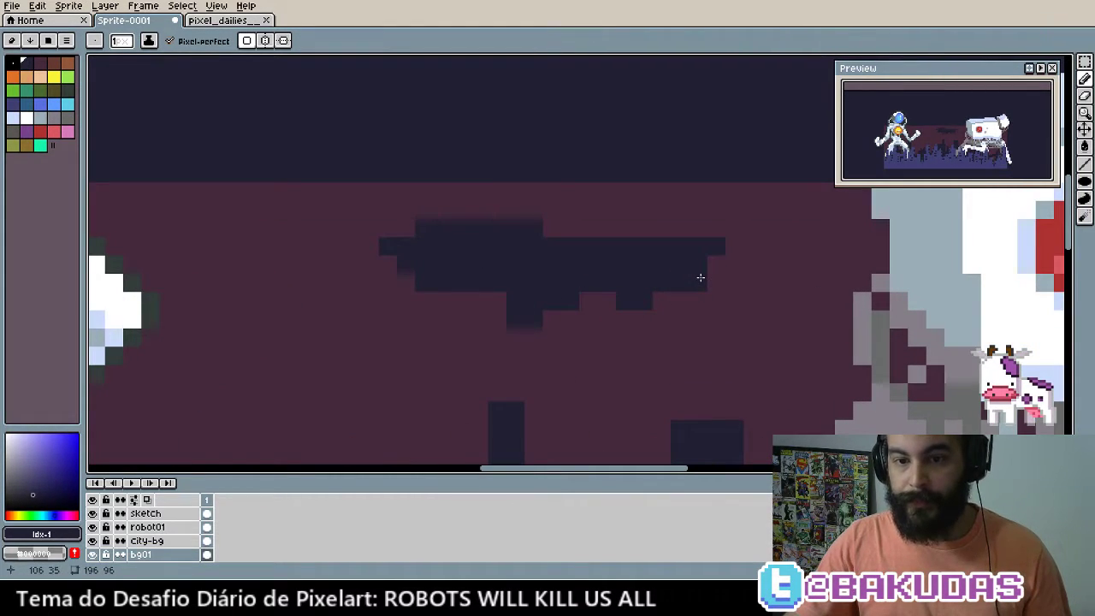
left_click_drag(499, 347, 508, 305)
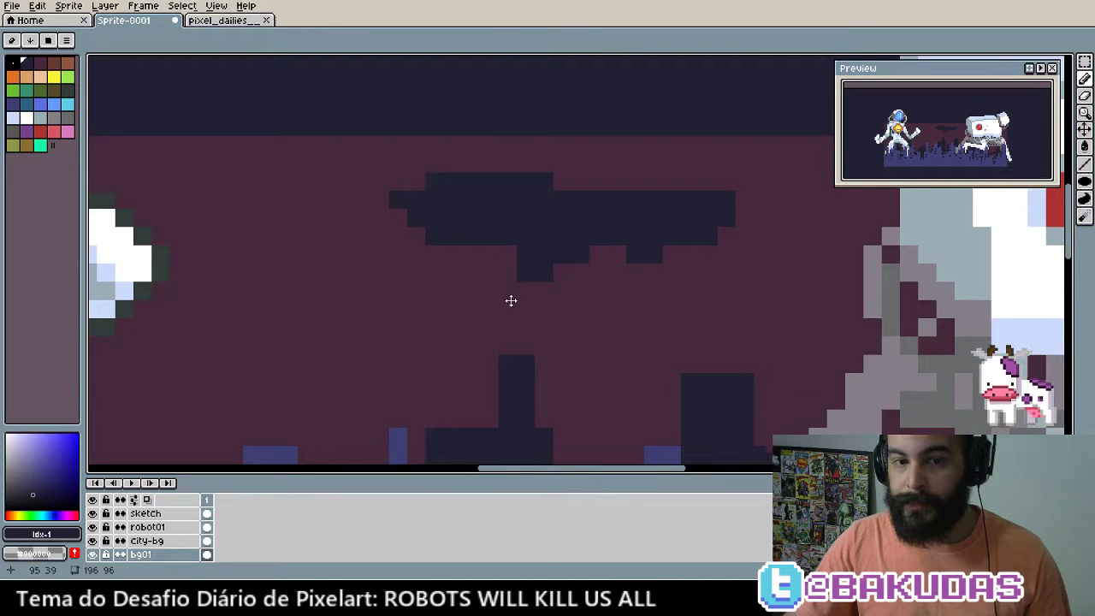
left_click_drag(356, 313, 557, 303)
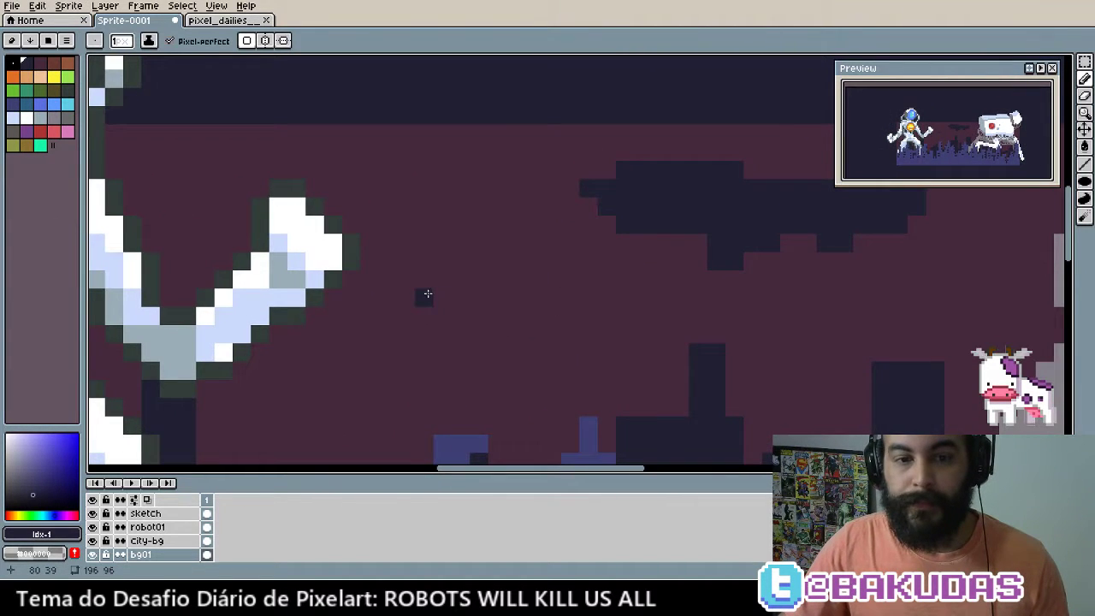
mouse_move(422, 297)
left_mouse_down()
mouse_move(522, 297)
mouse_move(458, 263)
left_mouse_up()
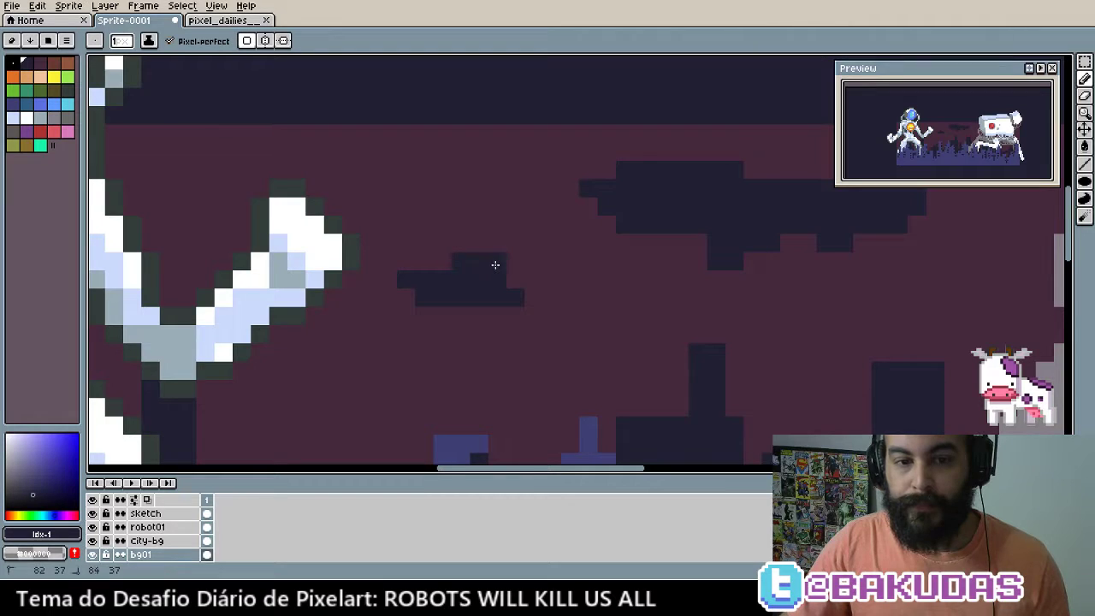
left_click_drag(437, 313, 471, 316)
left_click(516, 313)
key("ctrl+z")
mouse_move(513, 279)
left_mouse_down()
mouse_move(564, 282)
mouse_move(551, 310)
mouse_move(595, 281)
left_mouse_up()
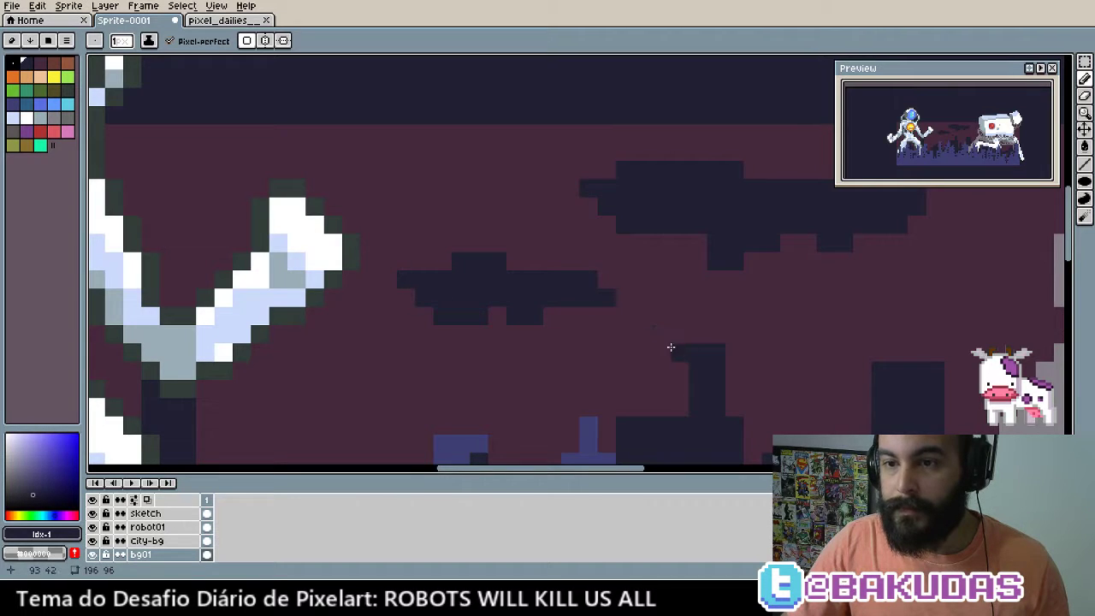
Draw a dark cloud near the giant walker with a strip beneath
left_click_drag(728, 350, 459, 325)
mouse_move(698, 309)
left_mouse_down()
mouse_move(718, 283)
mouse_move(733, 295)
mouse_move(696, 303)
mouse_move(756, 326)
left_mouse_up()
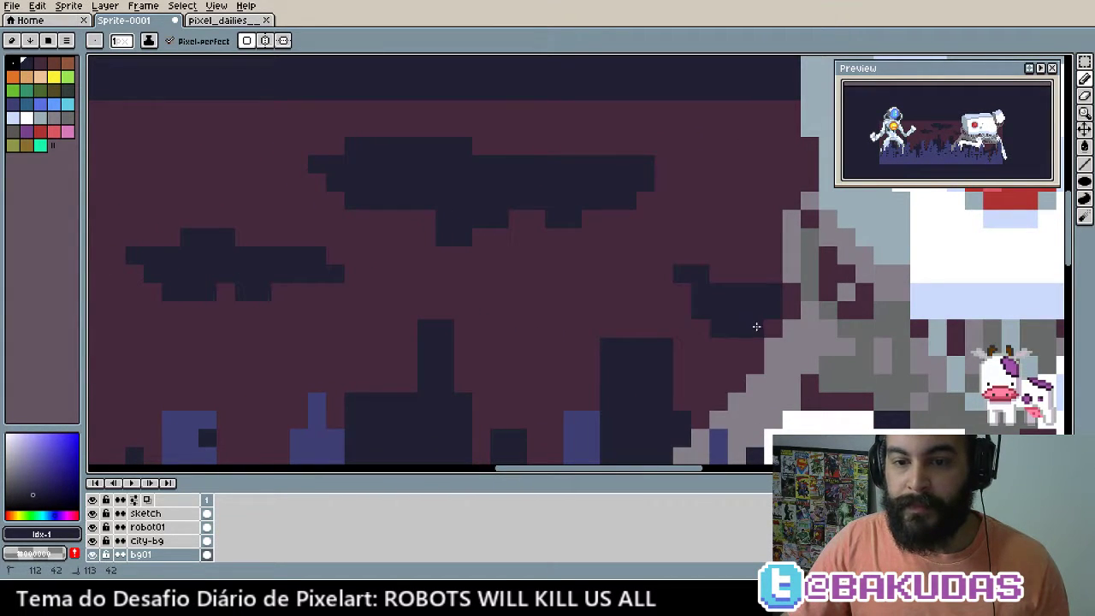
mouse_move(708, 275)
left_mouse_down()
mouse_move(753, 274)
mouse_move(684, 293)
mouse_move(624, 291)
mouse_move(674, 287)
left_mouse_up()
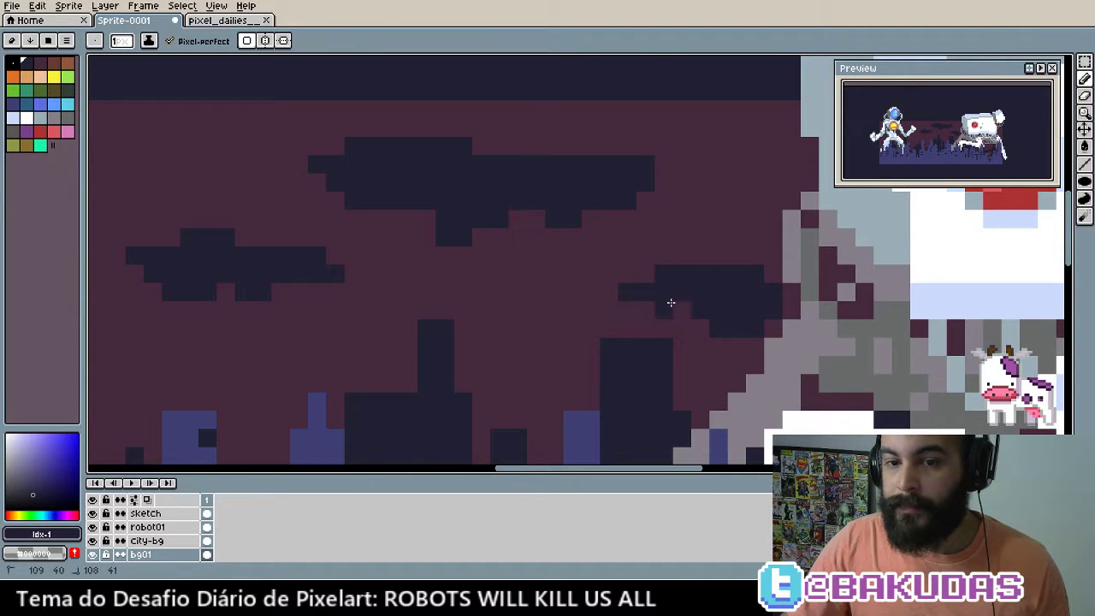
left_click_drag(674, 329, 652, 329)
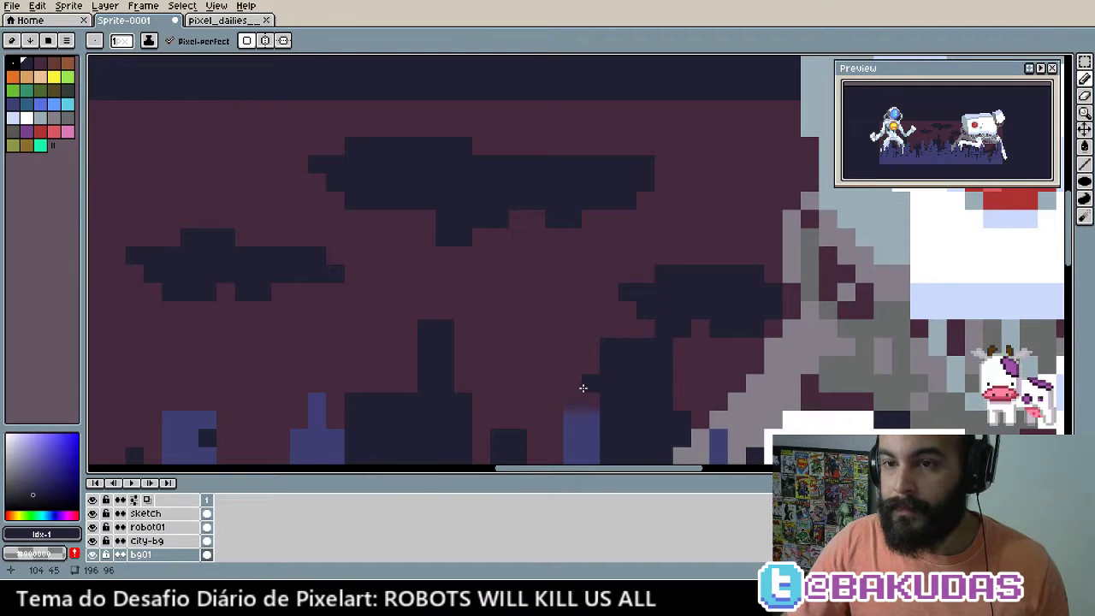
Paint dark cloud rows in the sky beside the astronaut's raised arm
mouse_move(530, 361)
left_mouse_down()
mouse_move(713, 339)
mouse_move(728, 311)
left_mouse_up()
mouse_move(513, 308)
left_mouse_down()
mouse_move(442, 313)
mouse_move(484, 327)
mouse_move(620, 326)
mouse_move(556, 340)
mouse_move(580, 344)
left_mouse_up()
left_click_drag(672, 290, 652, 308)
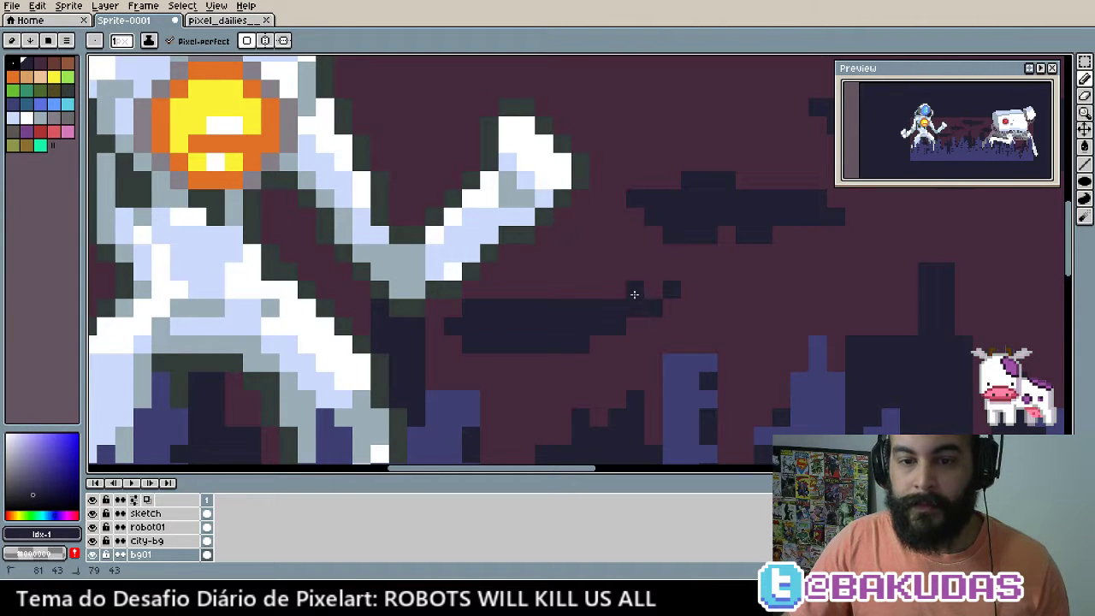
left_click_drag(505, 297, 553, 290)
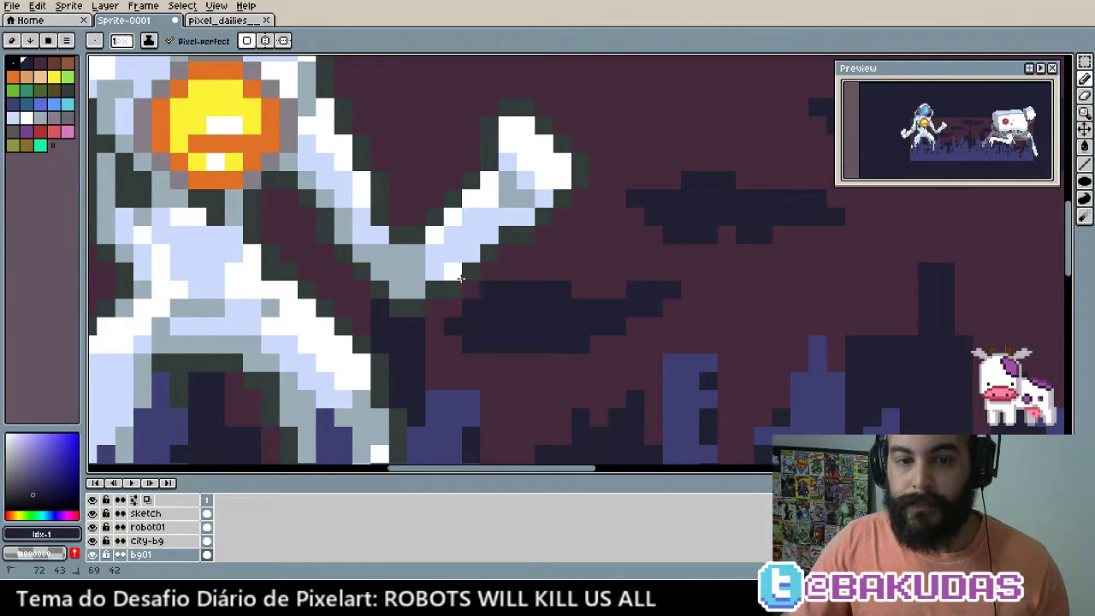
left_click(490, 271)
left_click_drag(489, 362, 533, 358)
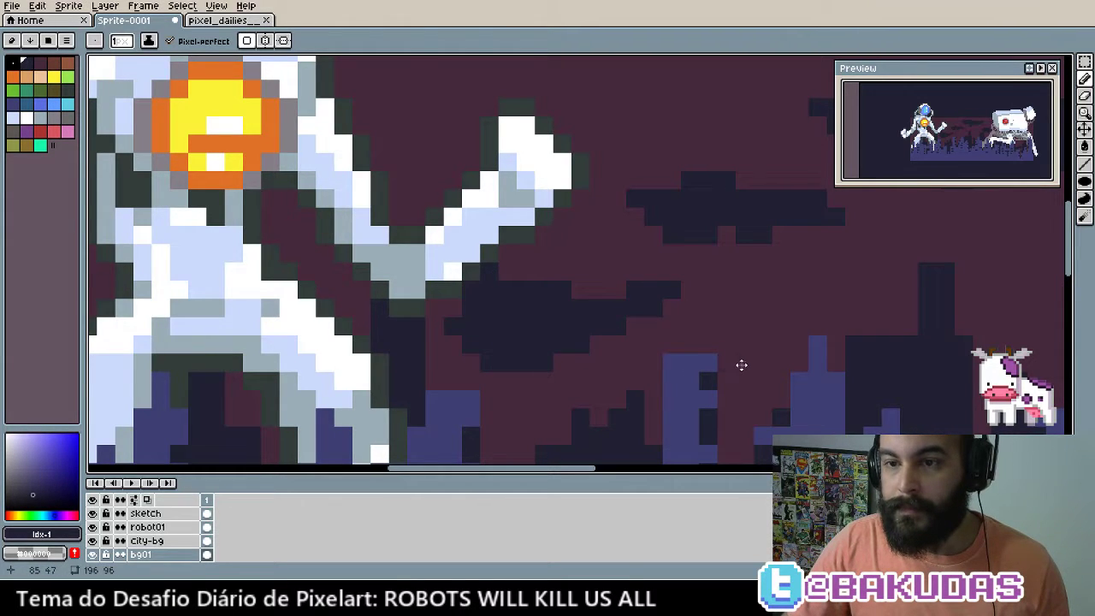
Zoom out to review the whole scene, then zoom back in on the sky
scroll(740, 365, "down", 1)
scroll(383, 350, "up", 1)
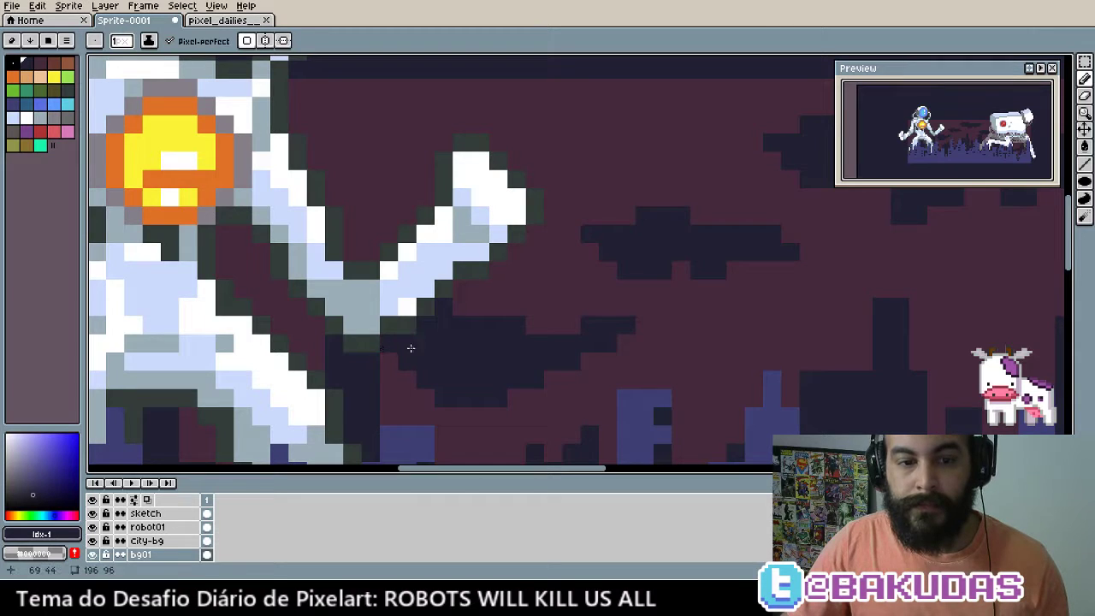
scroll(619, 367, "down", 2)
scroll(479, 342, "down", 1)
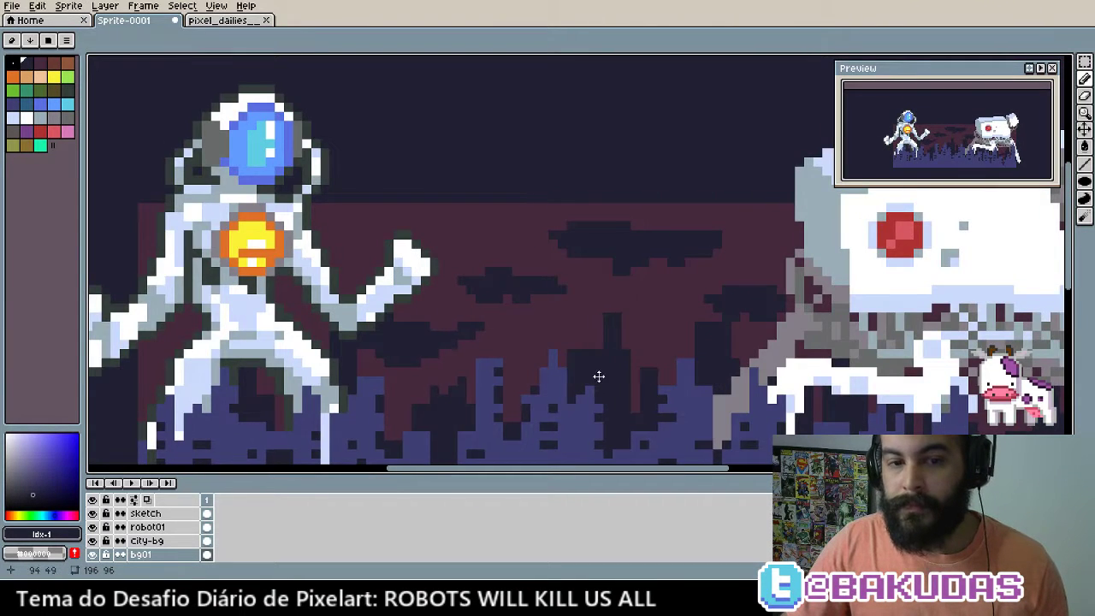
scroll(598, 376, "down", 1)
scroll(555, 372, "down", 1)
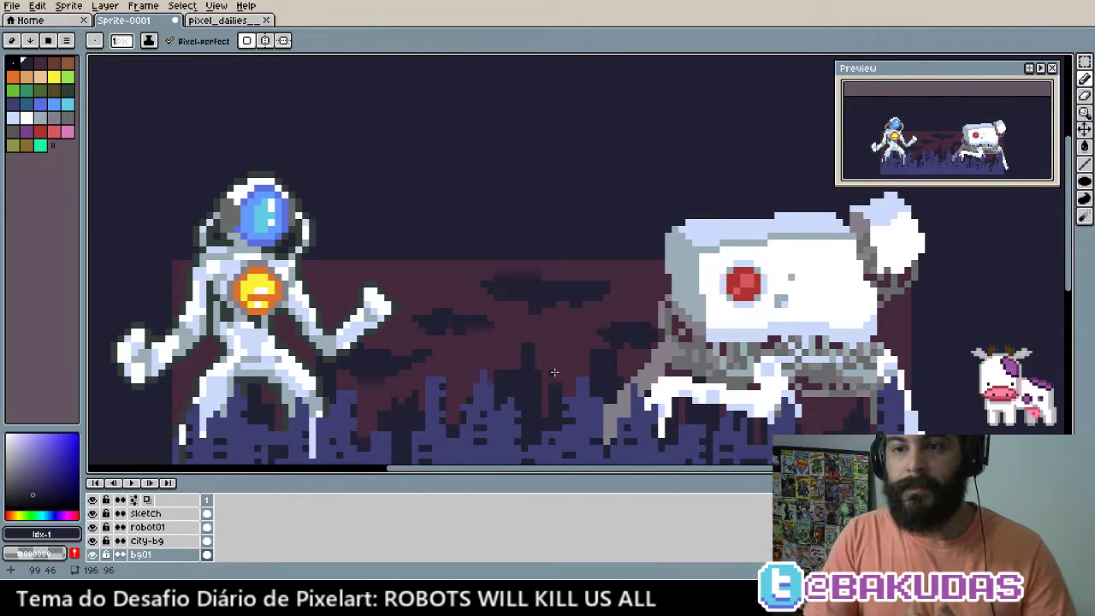
left_click_drag(554, 372, 505, 359)
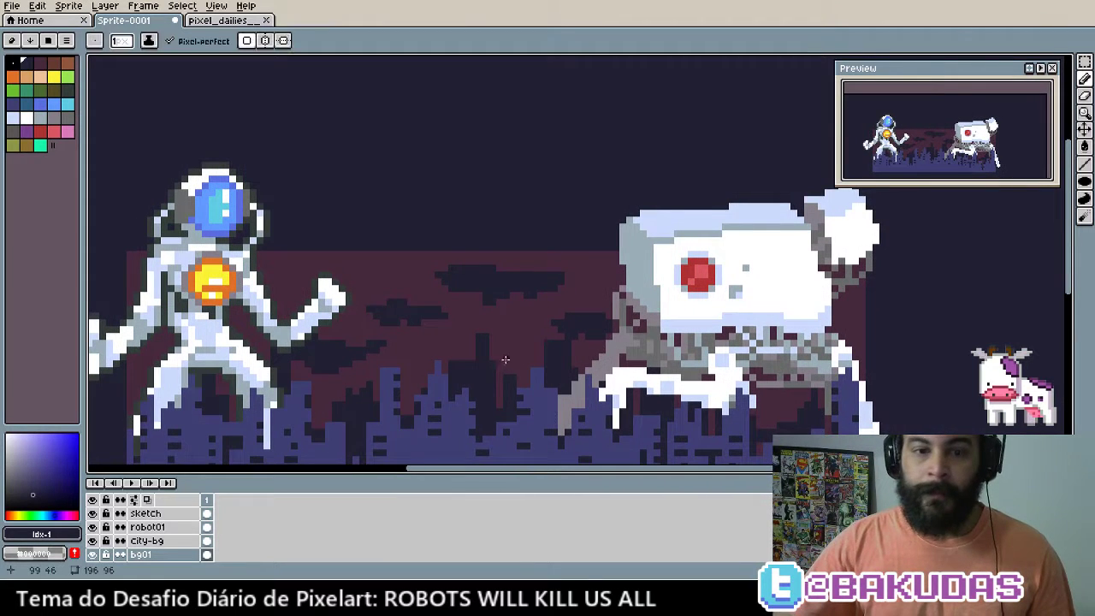
scroll(513, 325, "down", 1)
scroll(527, 292, "down", 1)
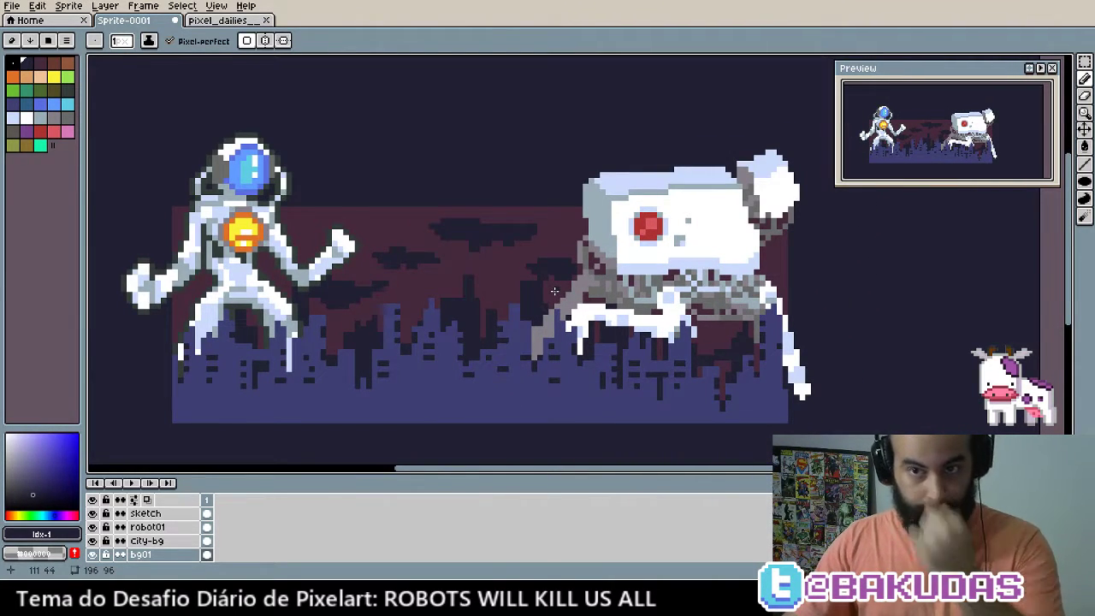
scroll(516, 281, "up", 2)
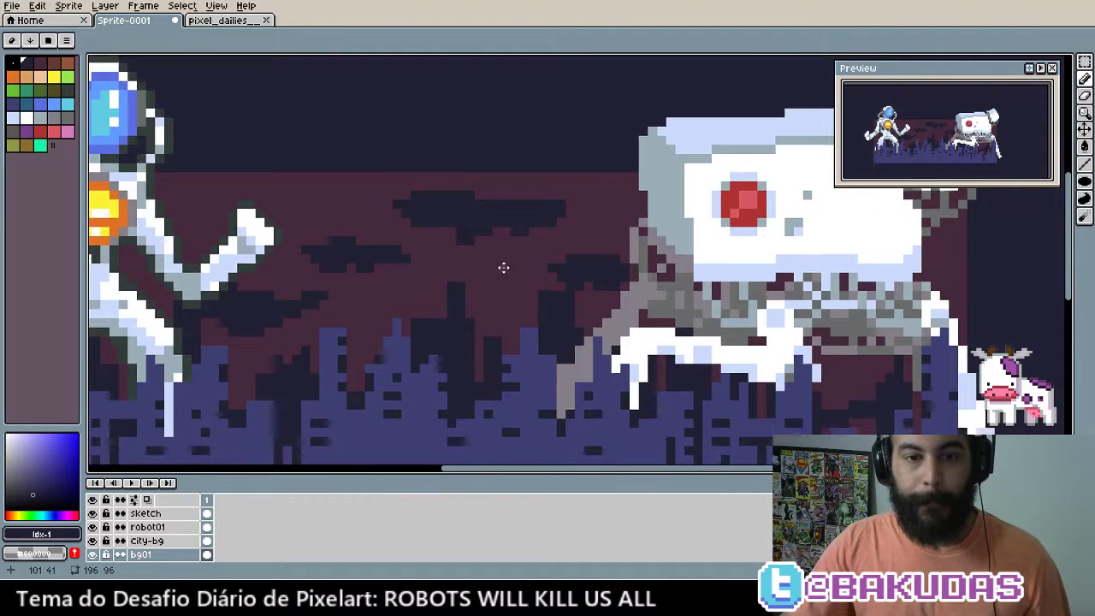
scroll(503, 267, "up", 2)
With the Pencil, scatter a few stray dark pixels in the sky beside and below the clouds
key("b")
mouse_move(492, 259)
left_mouse_down()
mouse_move(493, 274)
mouse_move(508, 260)
left_mouse_up()
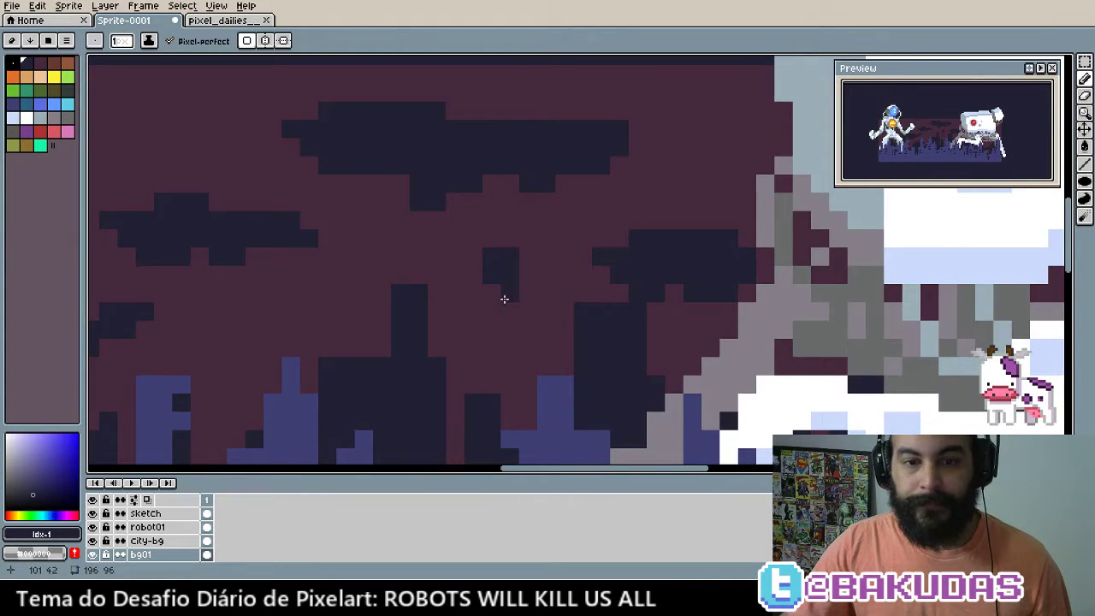
left_click_drag(351, 303, 539, 260)
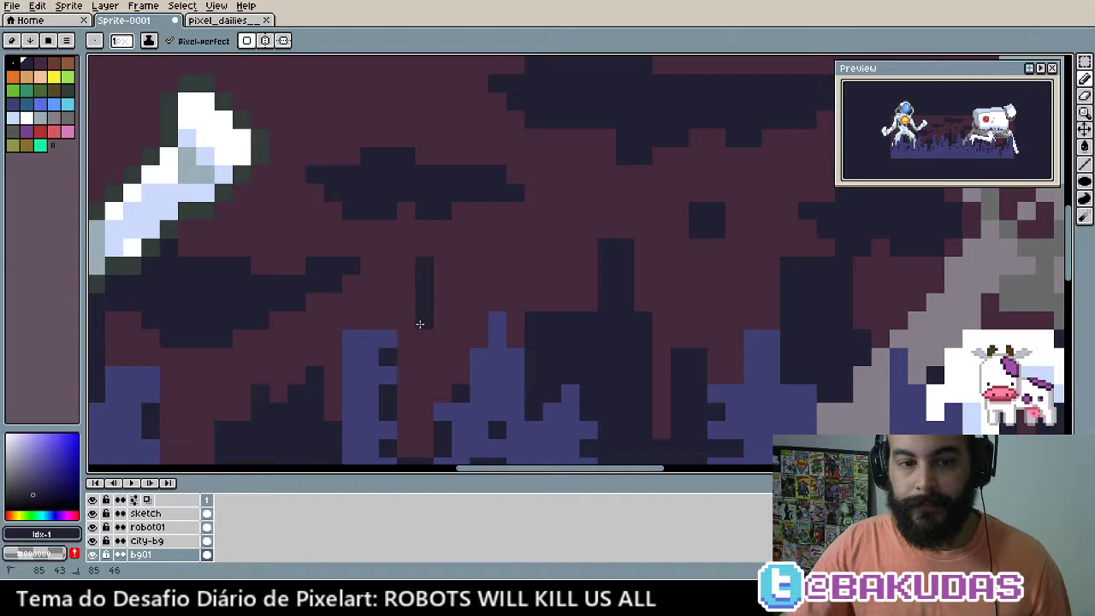
left_click(422, 373)
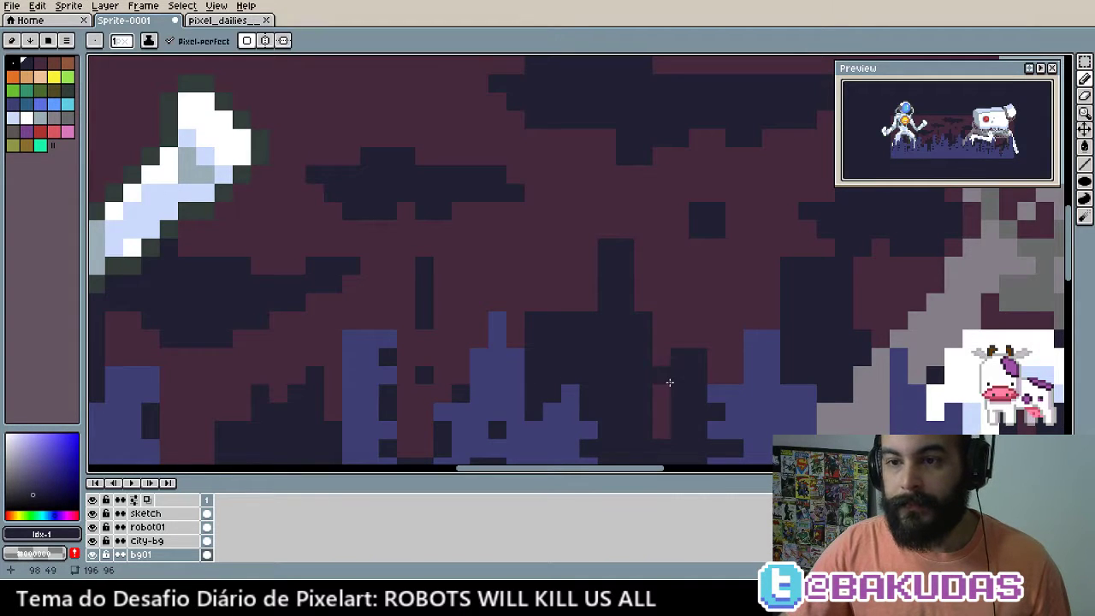
left_click_drag(669, 382, 885, 285)
mouse_move(418, 310)
left_mouse_down()
mouse_move(610, 331)
mouse_move(409, 433)
left_mouse_up()
left_click(610, 221)
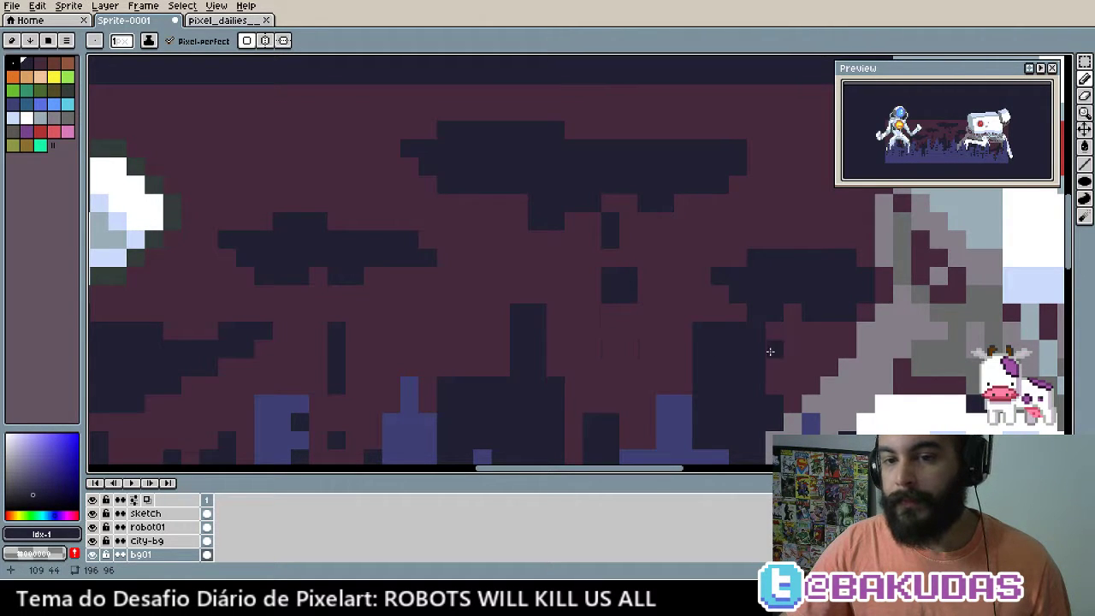
Stack a dotted column of small dark navy pixels hanging beneath the central cloud
left_click_drag(794, 295, 655, 357)
left_click(487, 285)
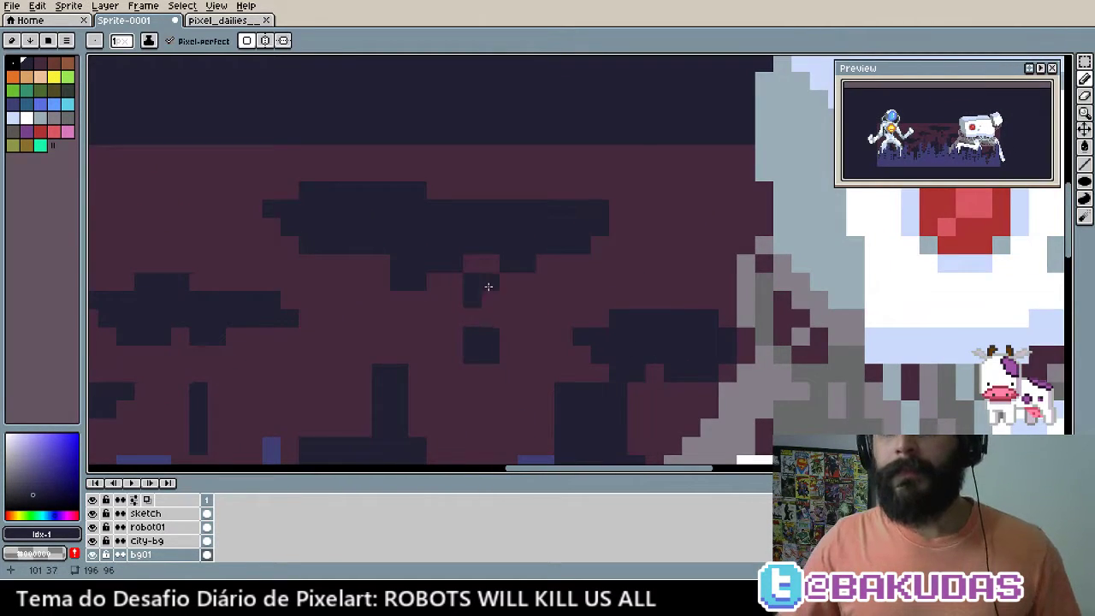
left_click(490, 296)
left_click_drag(687, 348, 717, 276)
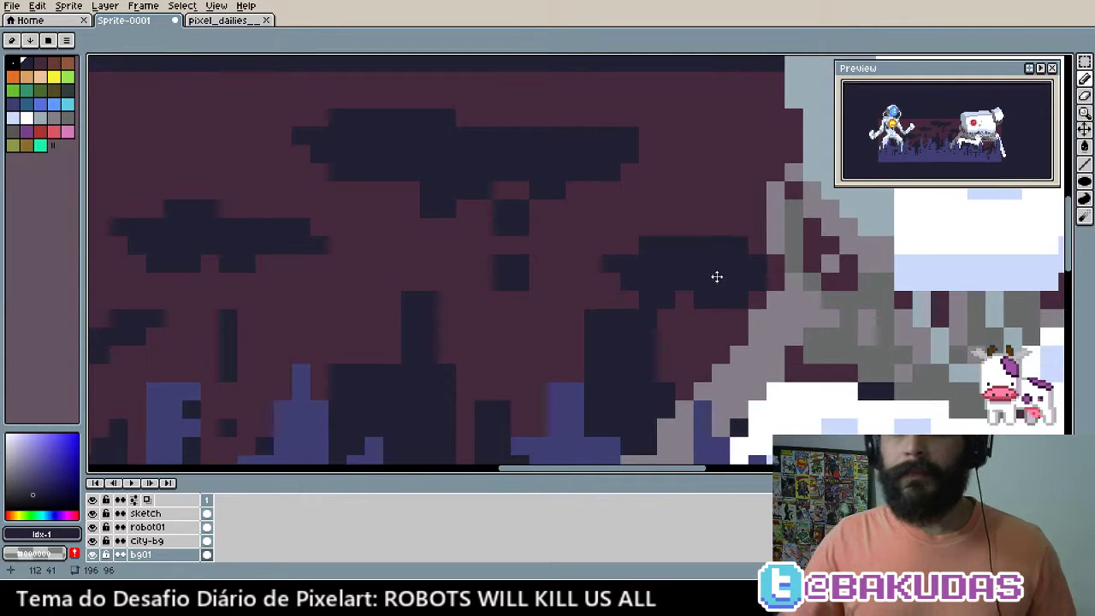
left_click(502, 336)
left_click(502, 318)
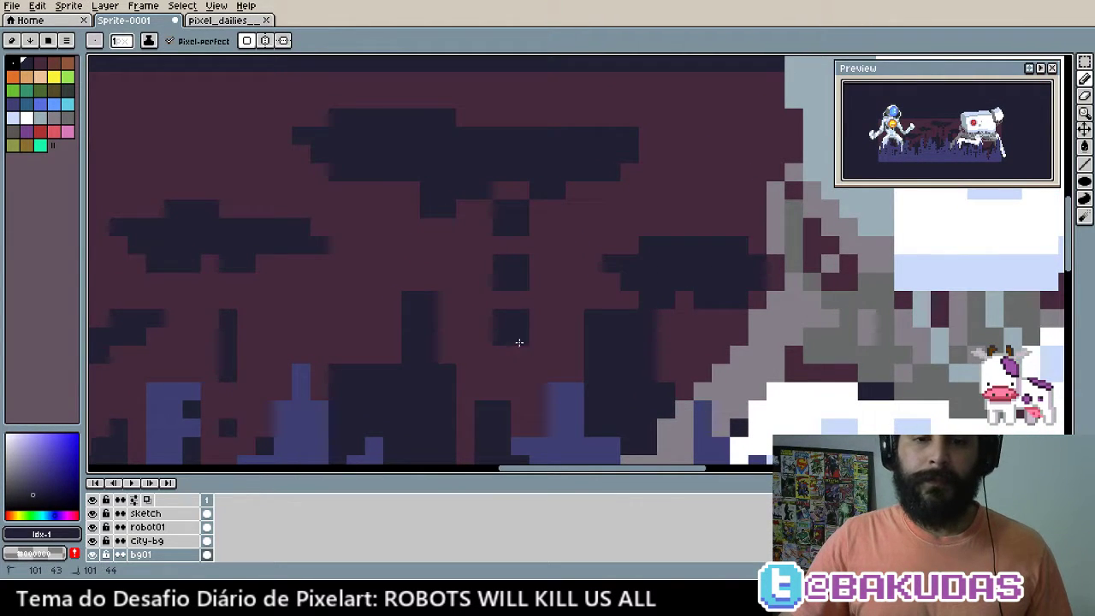
left_click_drag(518, 342, 529, 322)
left_click(509, 330)
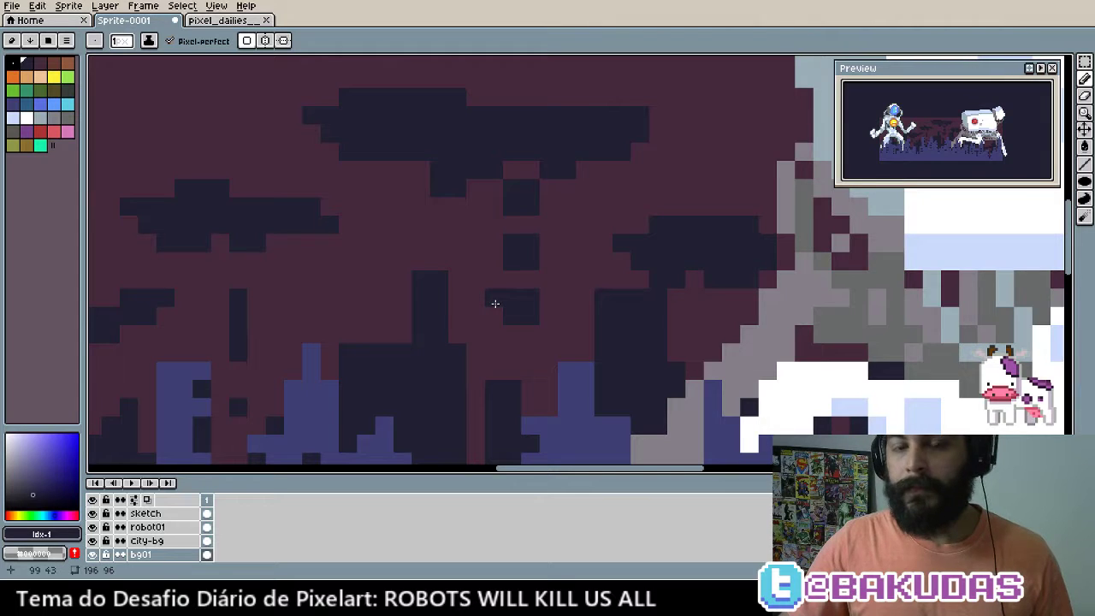
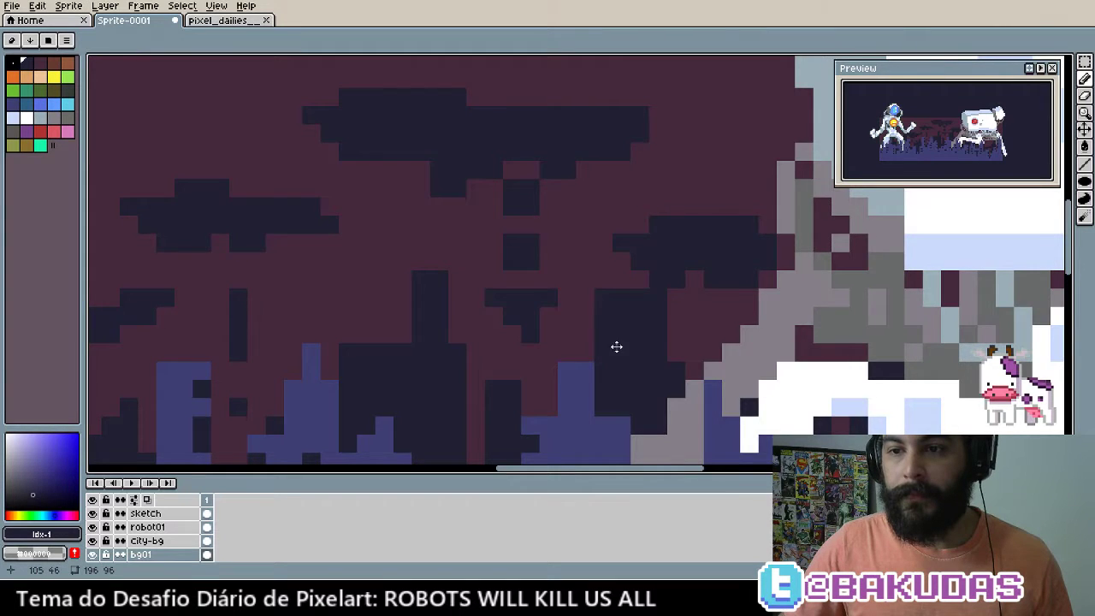
Rename the top sketch layer to robot02 with the whole scene in view
left_click_drag(616, 345, 600, 368)
scroll(599, 367, "down", 1)
scroll(578, 373, "down", 1)
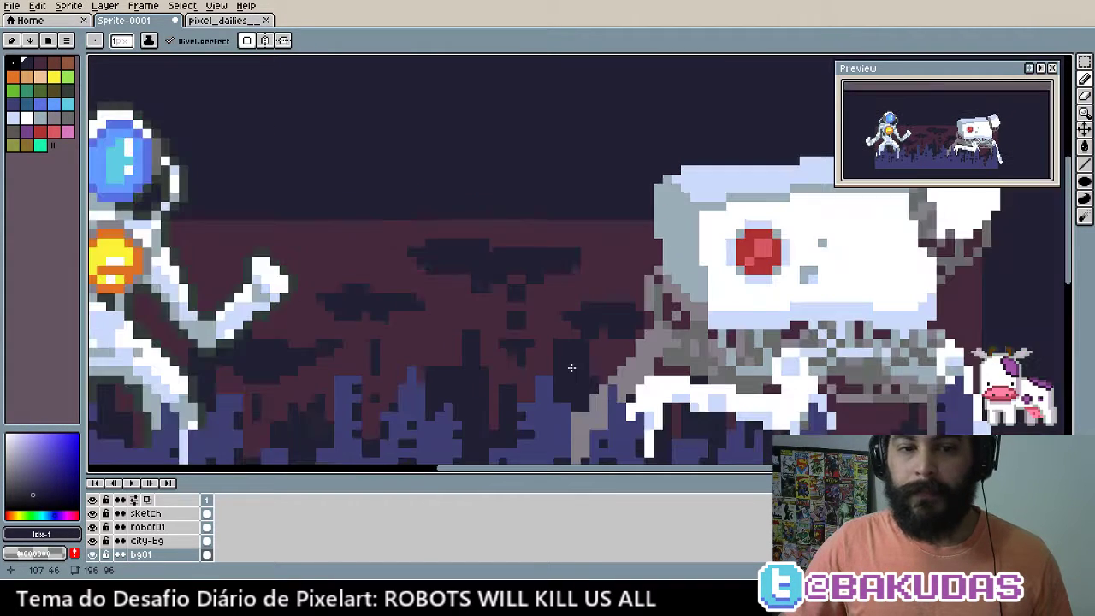
scroll(494, 294, "down", 1)
scroll(567, 252, "down", 2)
scroll(572, 281, "up", 1)
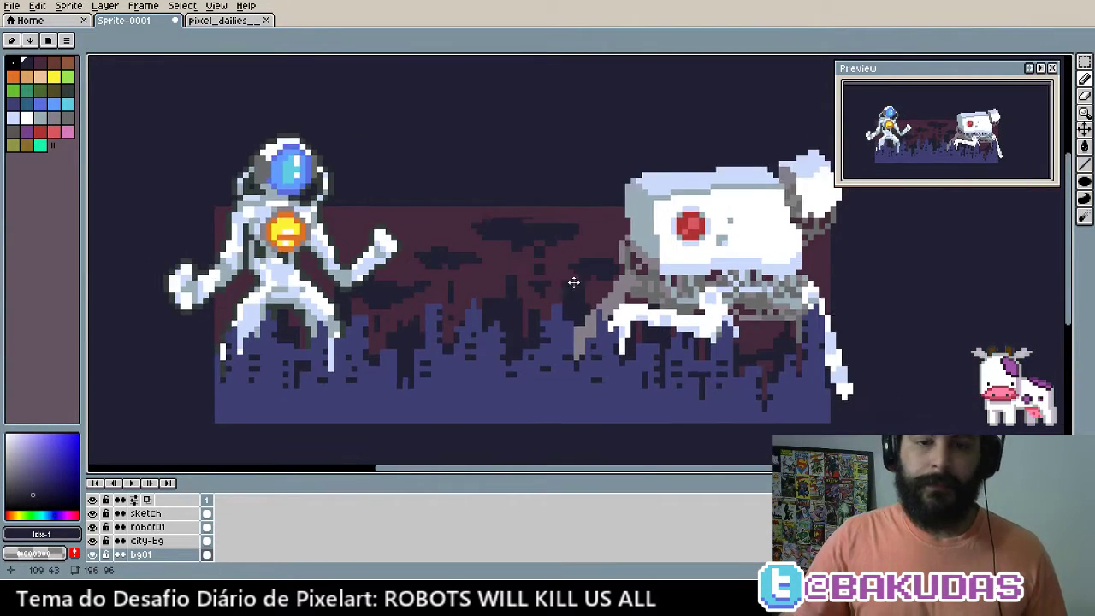
scroll(683, 257, "up", 1)
left_click_drag(683, 256, 691, 221)
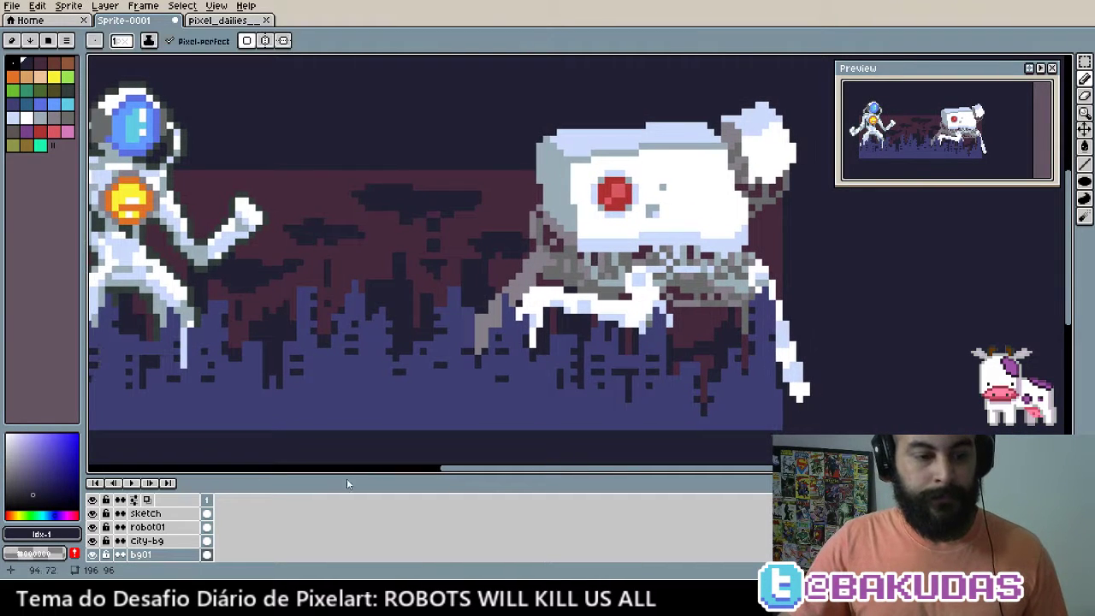
double_click(167, 515)
type("ro")
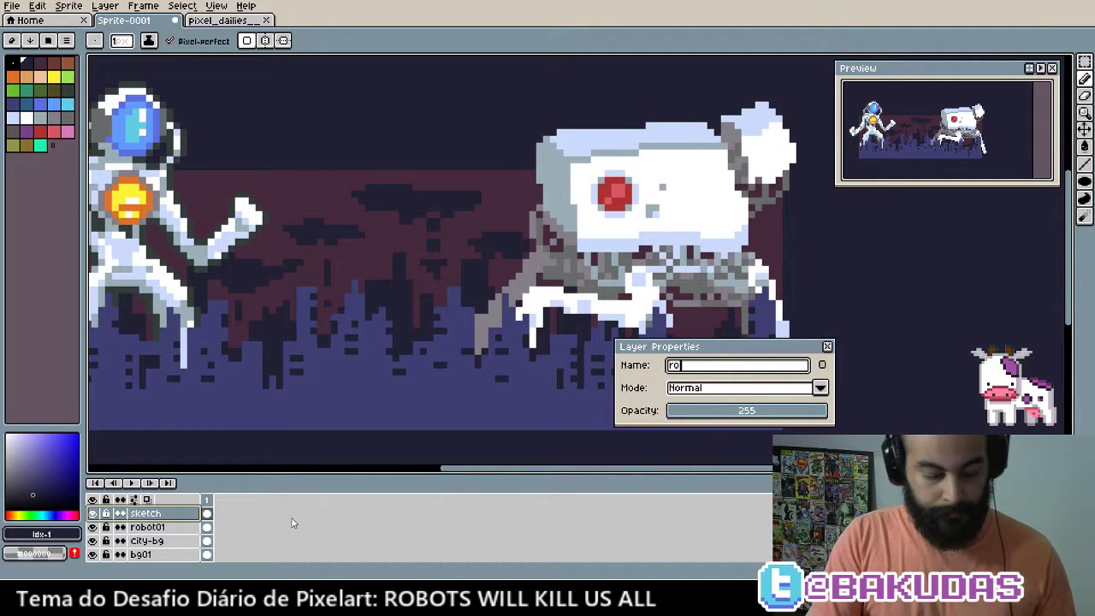
type("bot02")
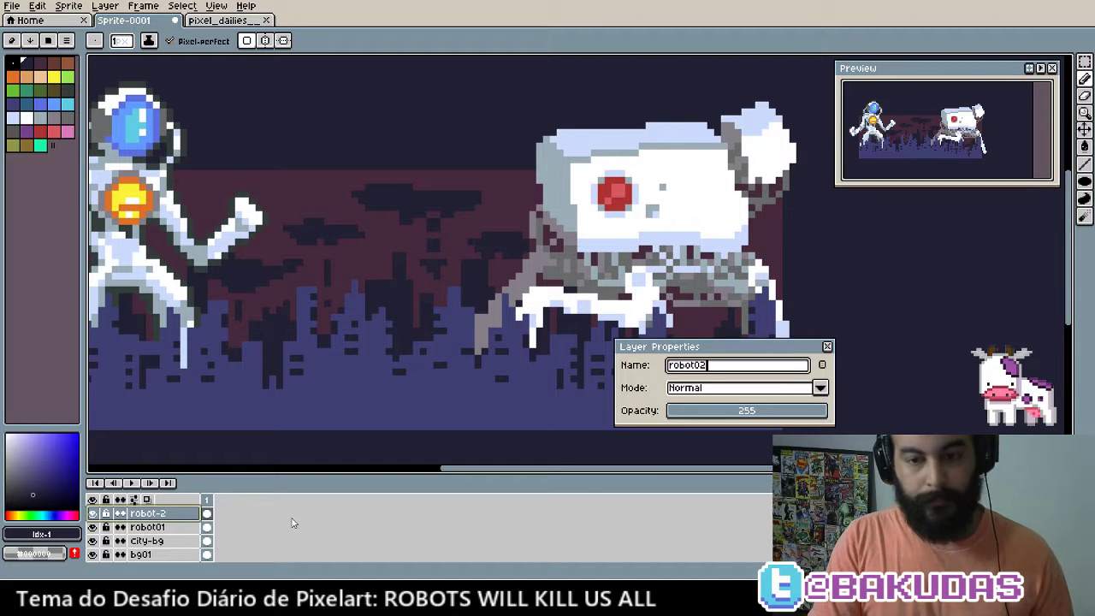
key("Return")
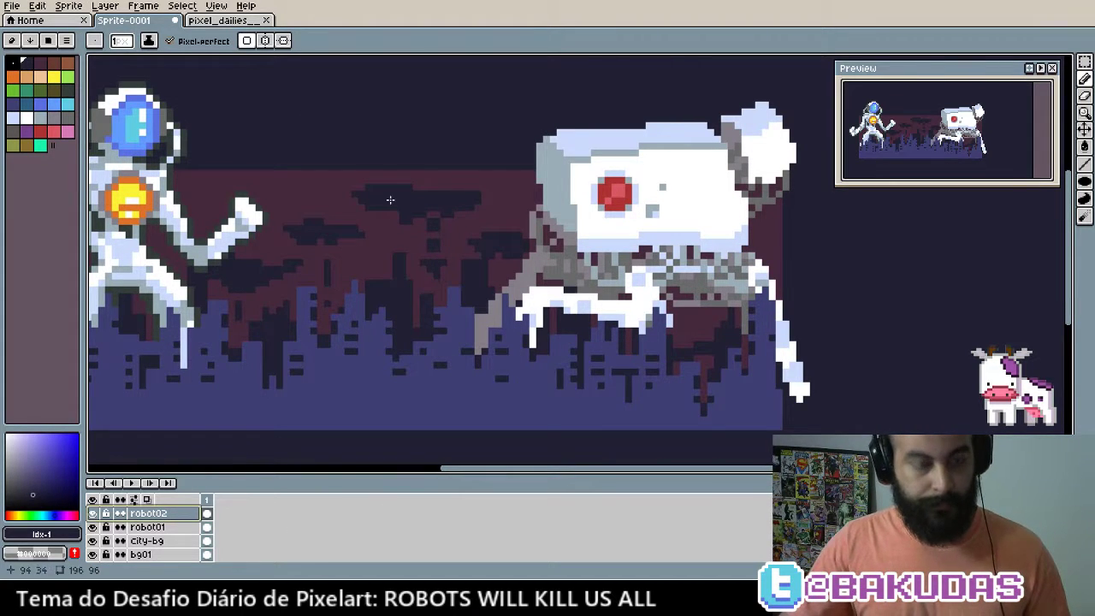
Magic-wand select the white robot and expand the selection by one pixel
key("w")
left_click(431, 217)
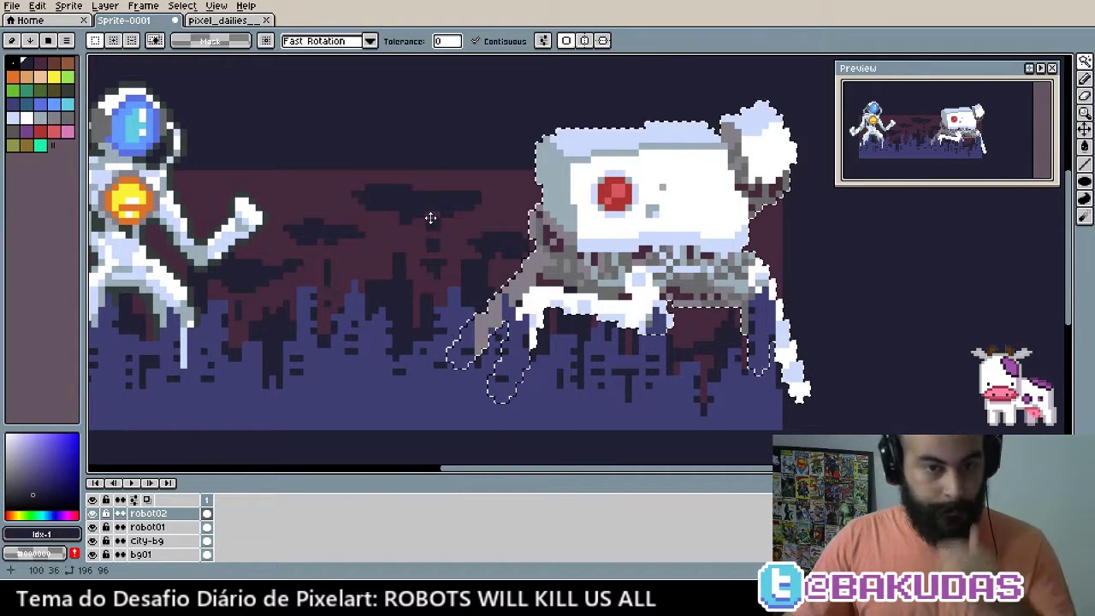
left_click(182, 6)
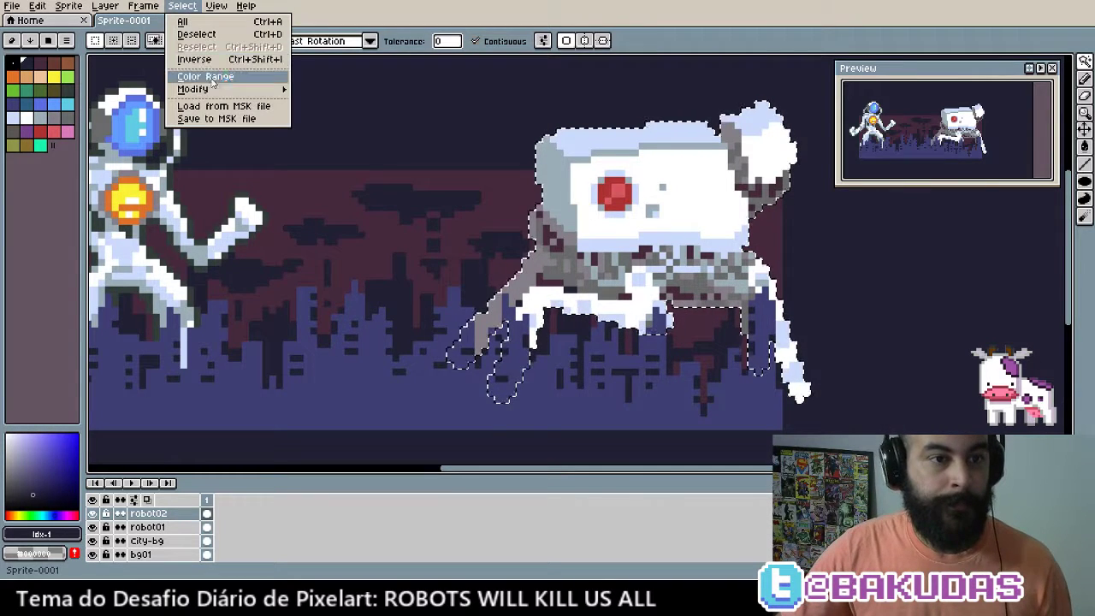
left_click(337, 93)
key("Return")
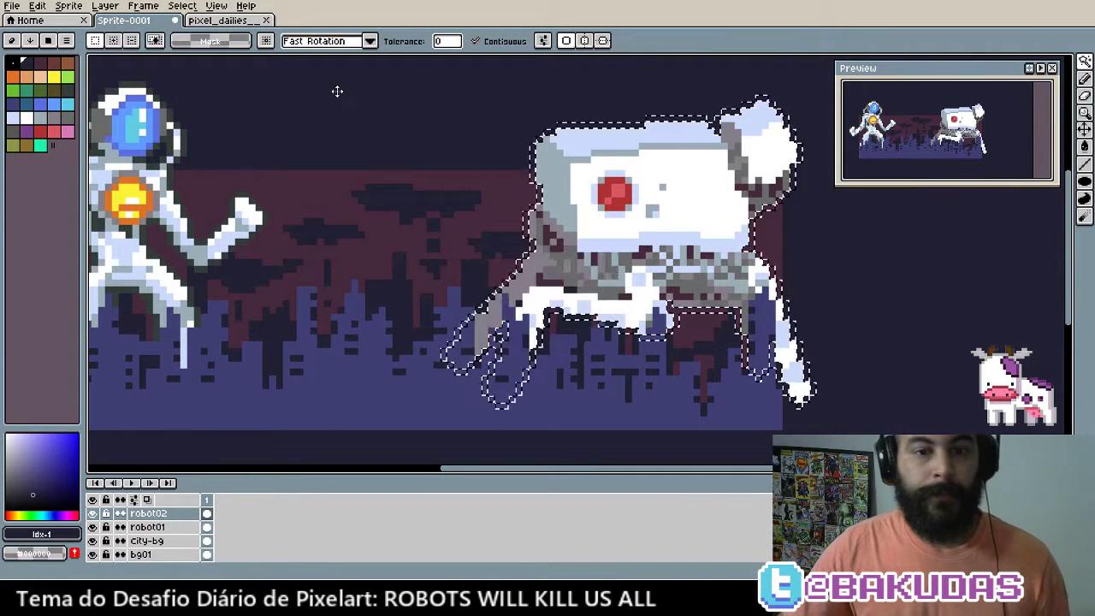
Pick the dark grey-green outline colour, use an 11-pixel pencil, and deselect
key("i")
scroll(273, 186, "up", 3)
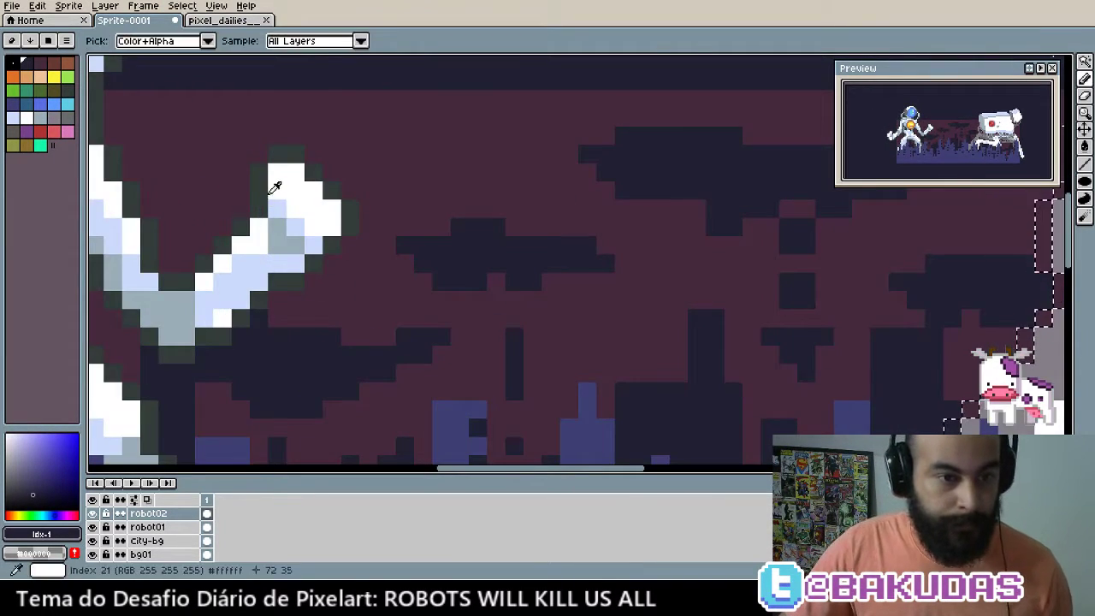
key("b")
scroll(273, 187, "down", 3)
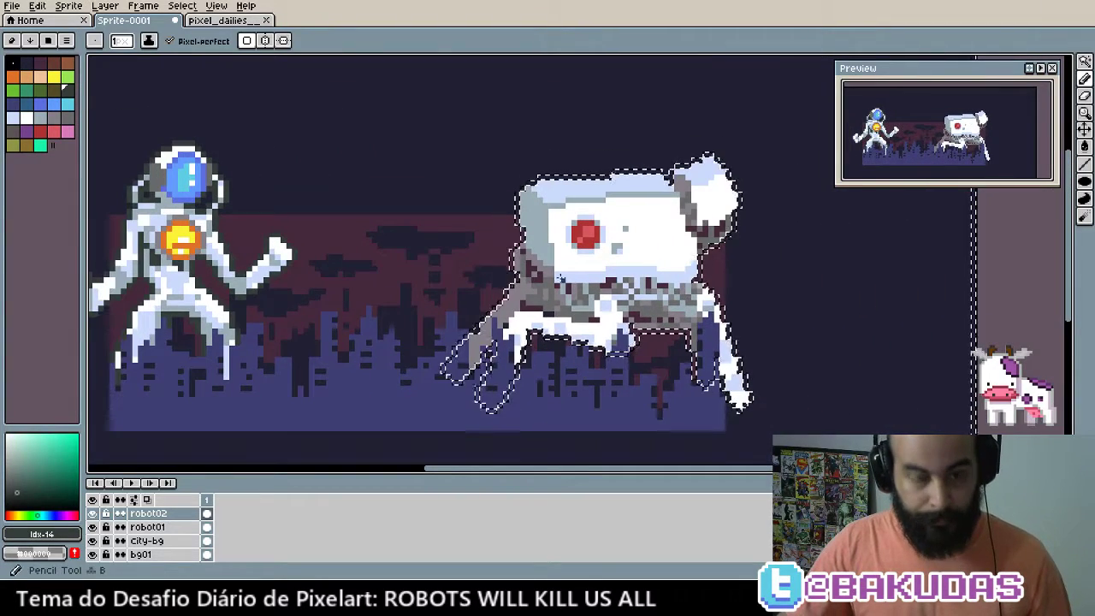
key("plus")
key("plus")
key("plus")
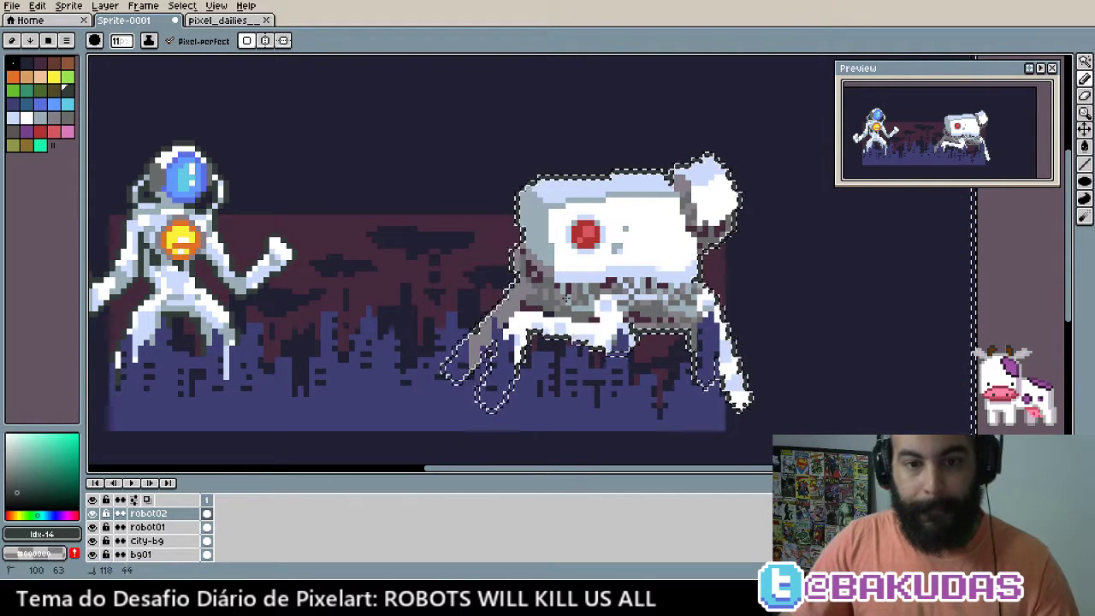
key("ctrl+d")
Shrink the pencil to 1 pixel and add dark outline pixels at the robot's left shoulder
scroll(541, 301, "up", 1)
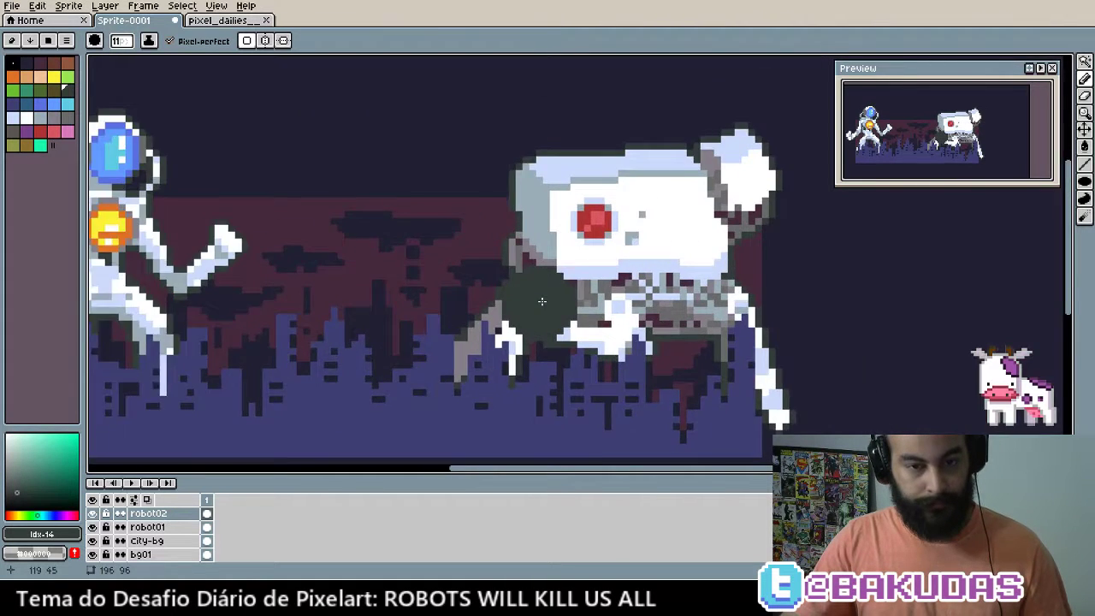
scroll(541, 301, "up", 3)
key("minus")
key("minus")
key("minus")
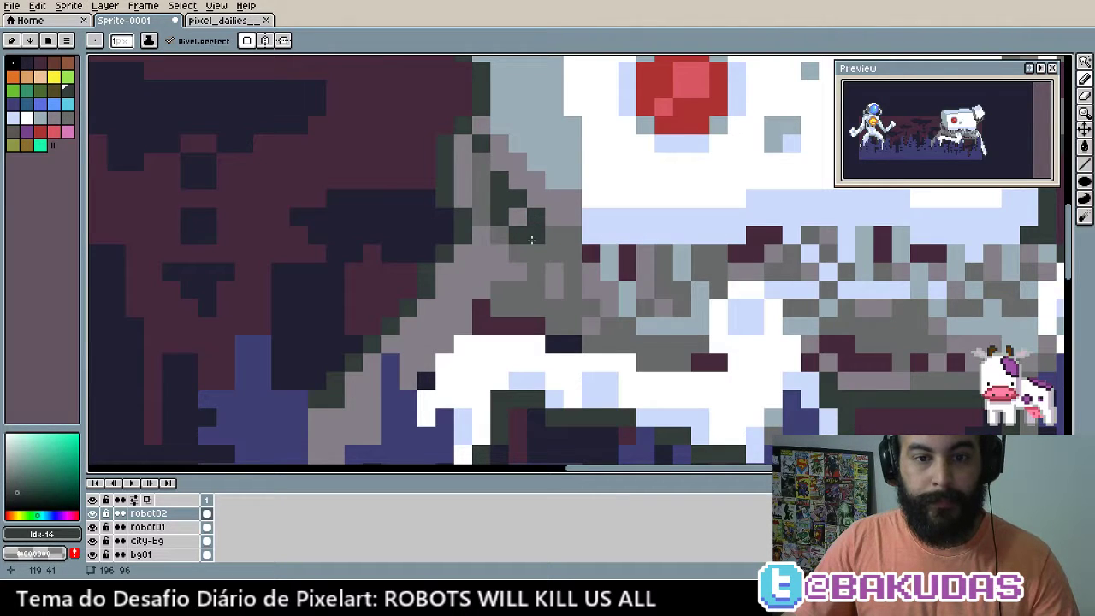
left_click(593, 251)
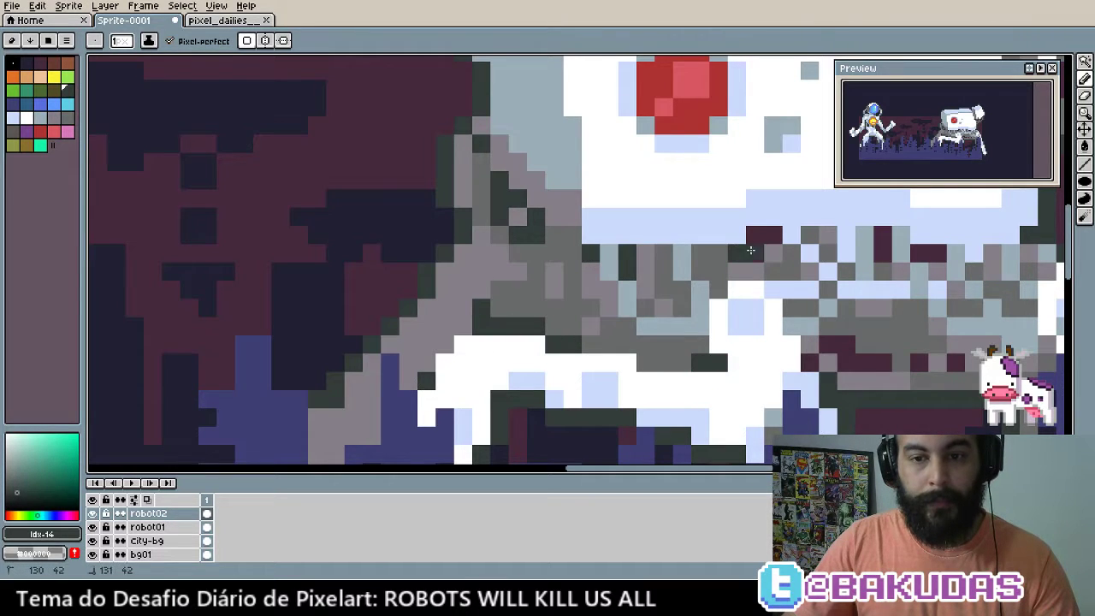
scroll(769, 239, "right", 3)
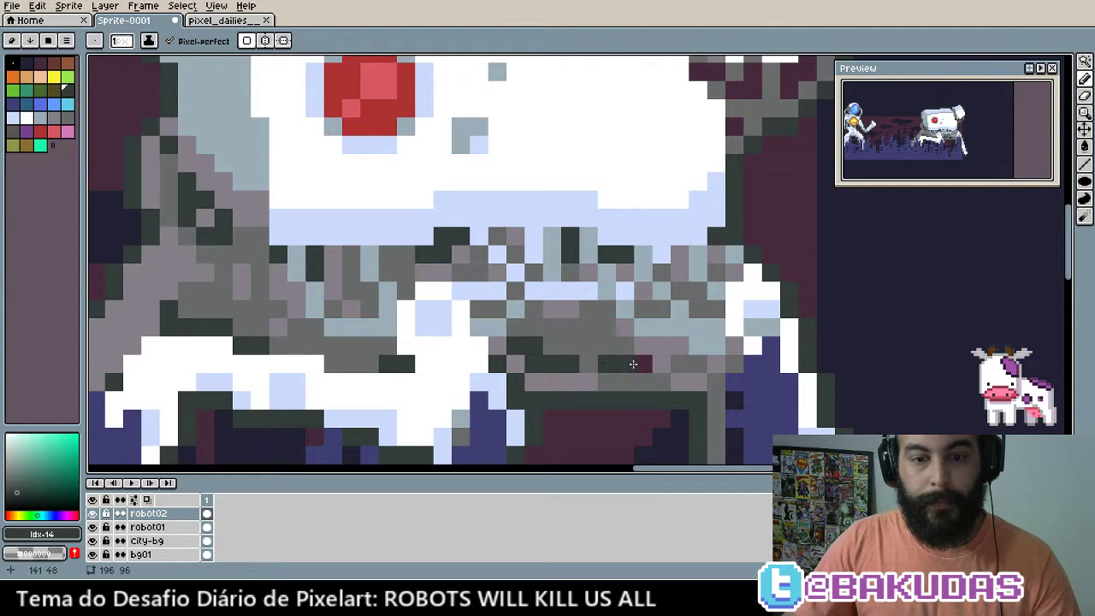
scroll(370, 309, "up", 1)
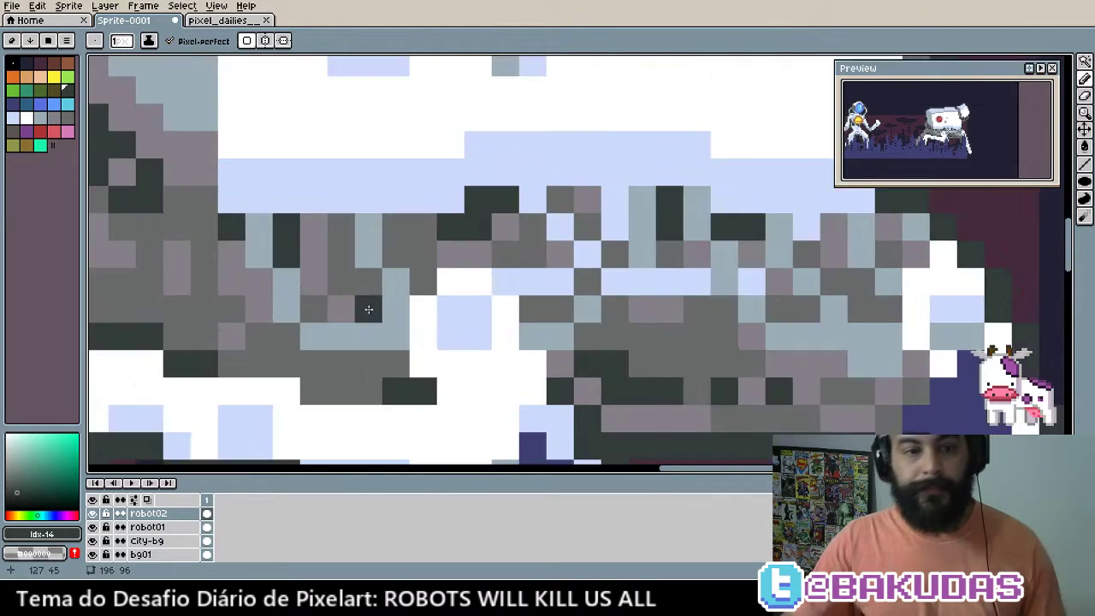
scroll(285, 259, "down", 1)
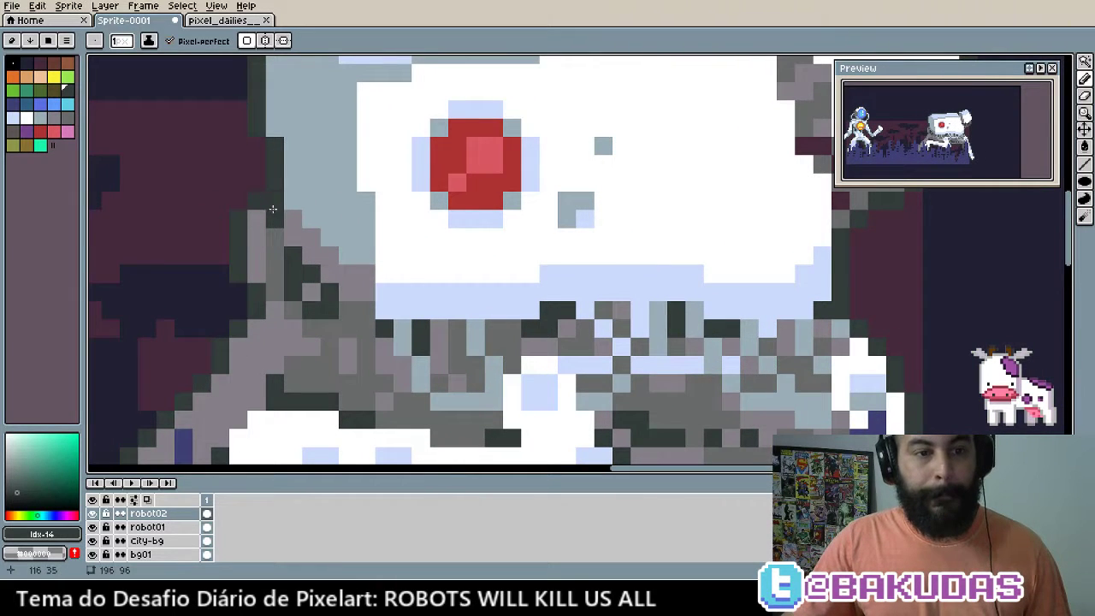
left_click(291, 221)
left_click(274, 202)
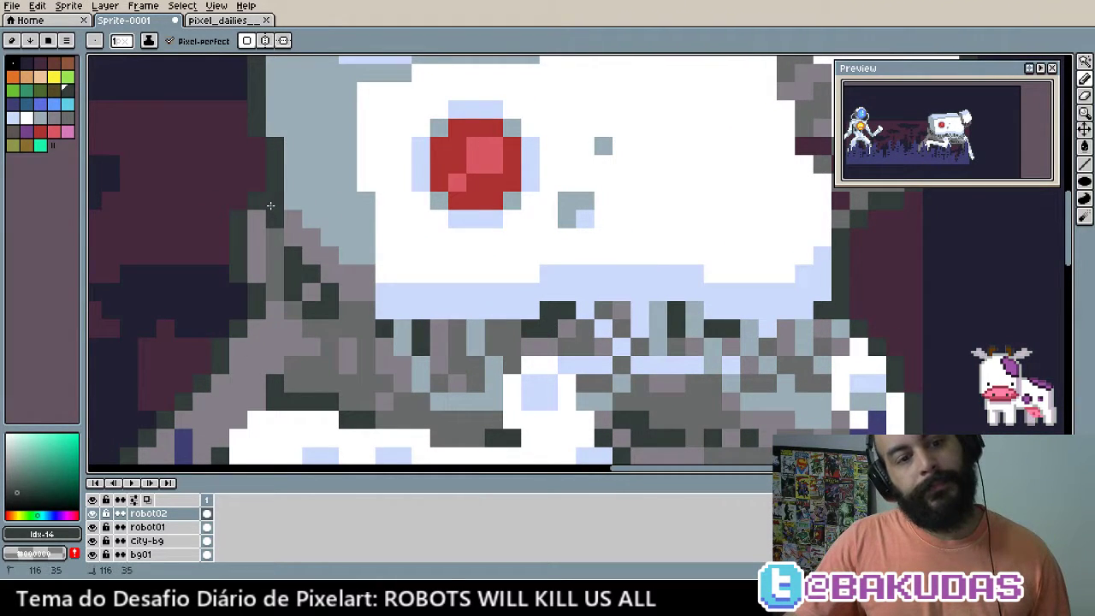
left_click(290, 243)
left_click(274, 237)
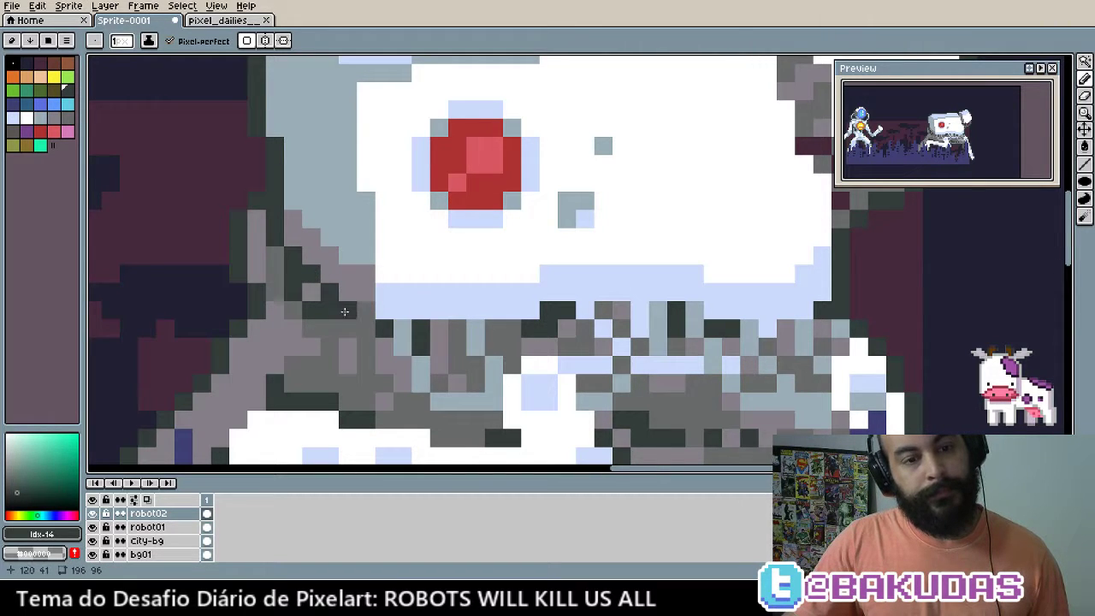
Draw a dark line under the robot's head and up its left side
mouse_move(344, 311)
left_mouse_down()
mouse_move(402, 328)
mouse_move(403, 342)
mouse_move(691, 331)
left_mouse_up()
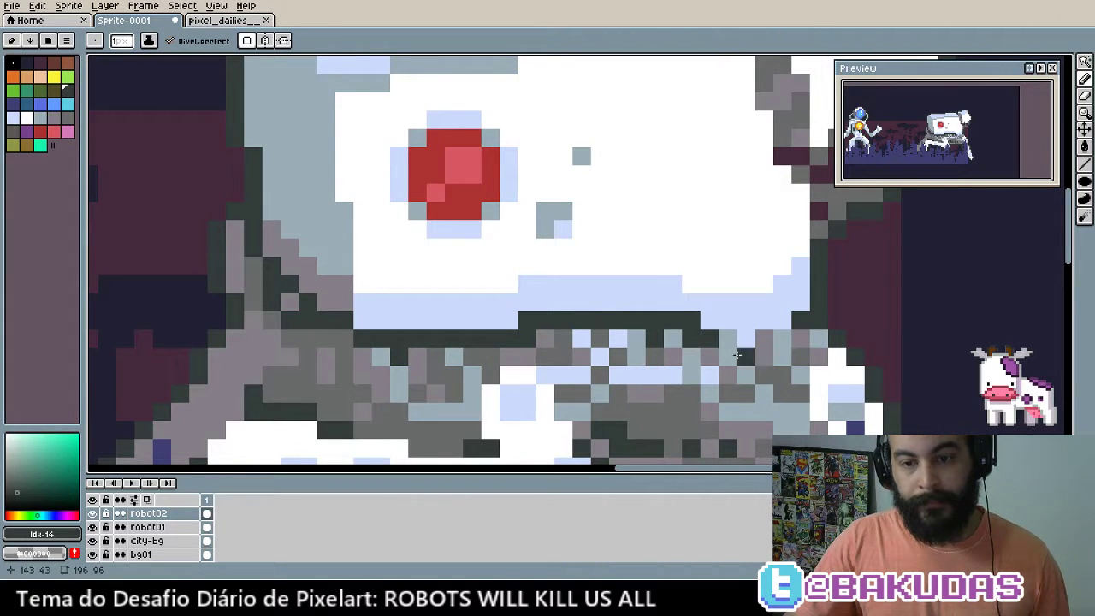
key("ctrl+z")
left_click_drag(680, 321, 552, 321)
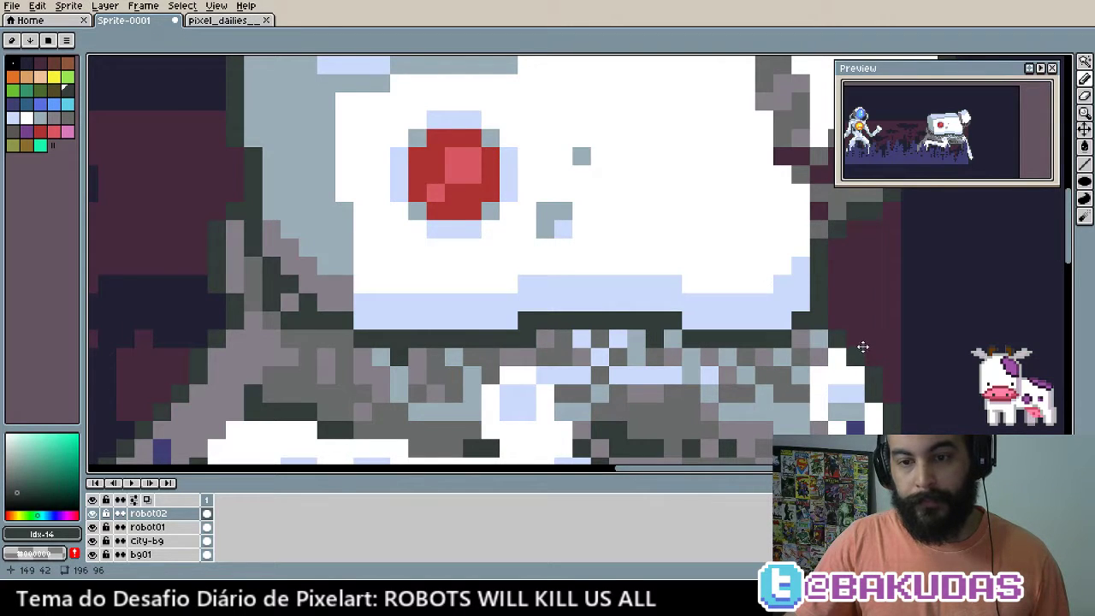
left_click_drag(380, 231, 428, 361)
left_click_drag(428, 432, 434, 362)
left_click_drag(406, 309, 411, 205)
Outline the head's top-left corner and top edge with dark pixels
key("ctrl")
left_click_drag(546, 229, 534, 297)
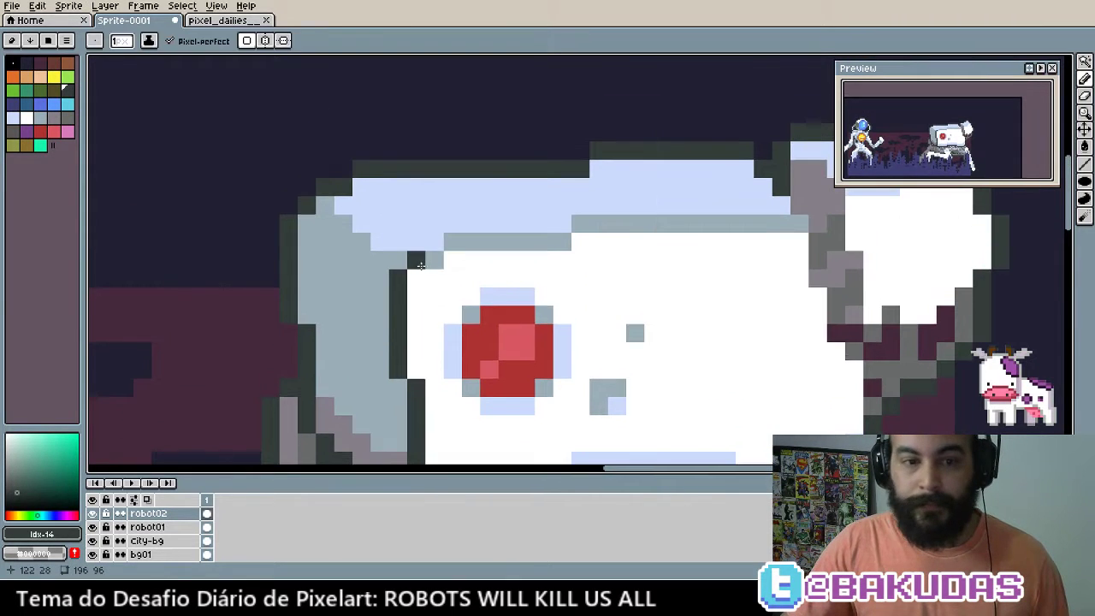
left_click(397, 260)
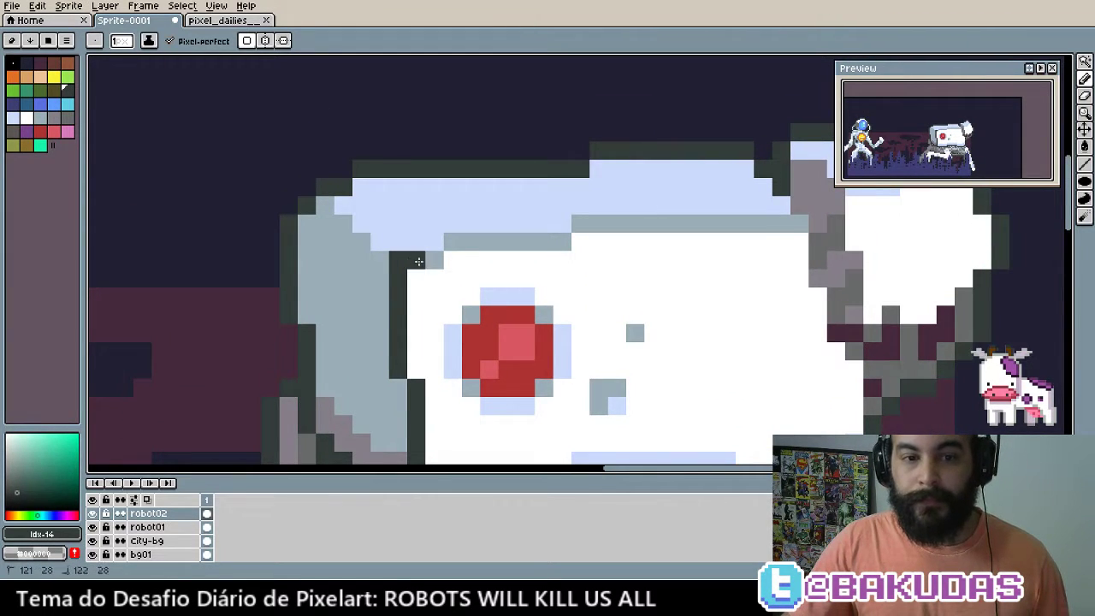
left_click_drag(452, 242, 809, 224)
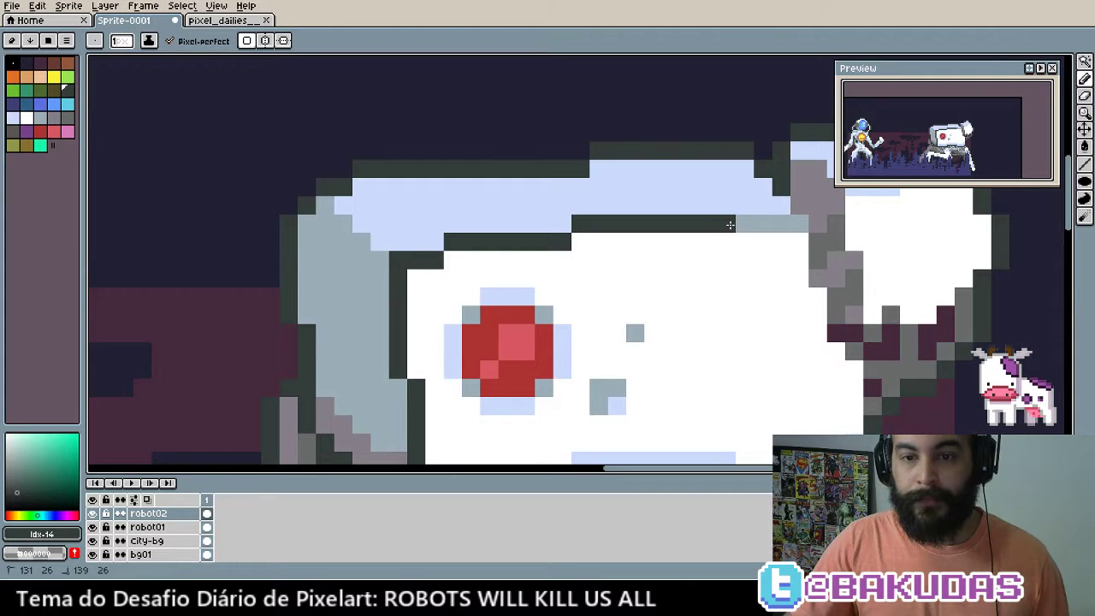
left_click_drag(794, 293, 561, 260)
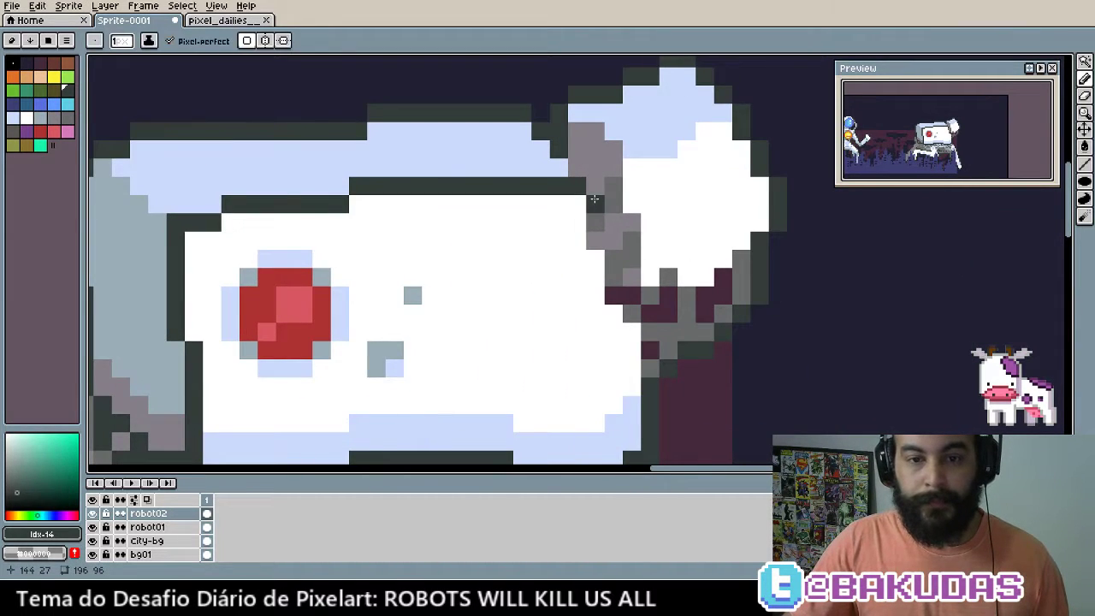
Add dark outline edges along the robot's right arm piece, fixing one misplaced column
left_click_drag(611, 291, 592, 217)
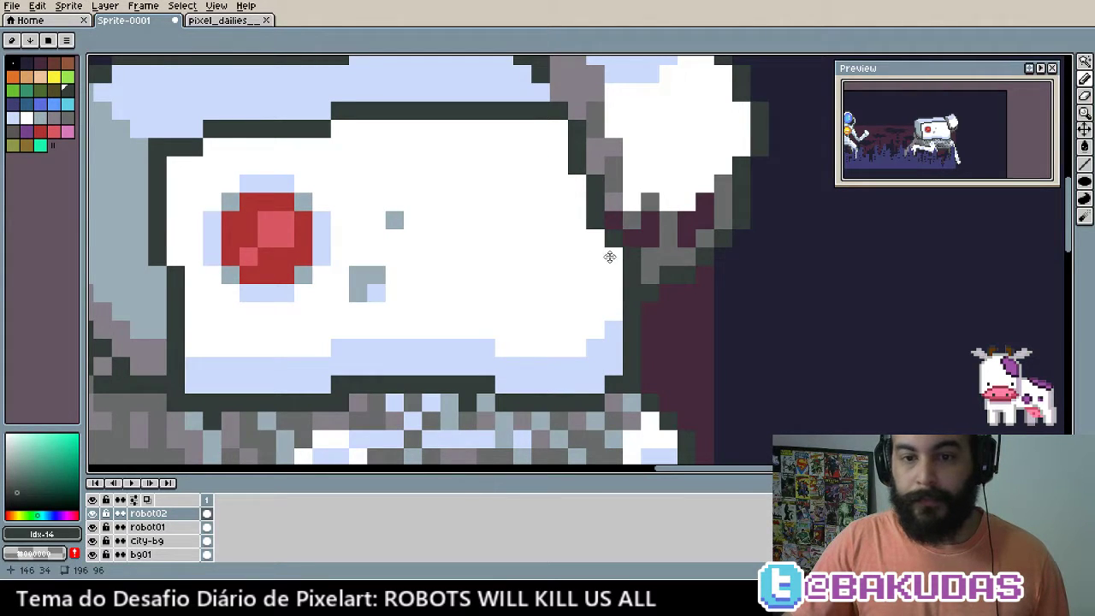
left_click_drag(615, 148, 608, 325)
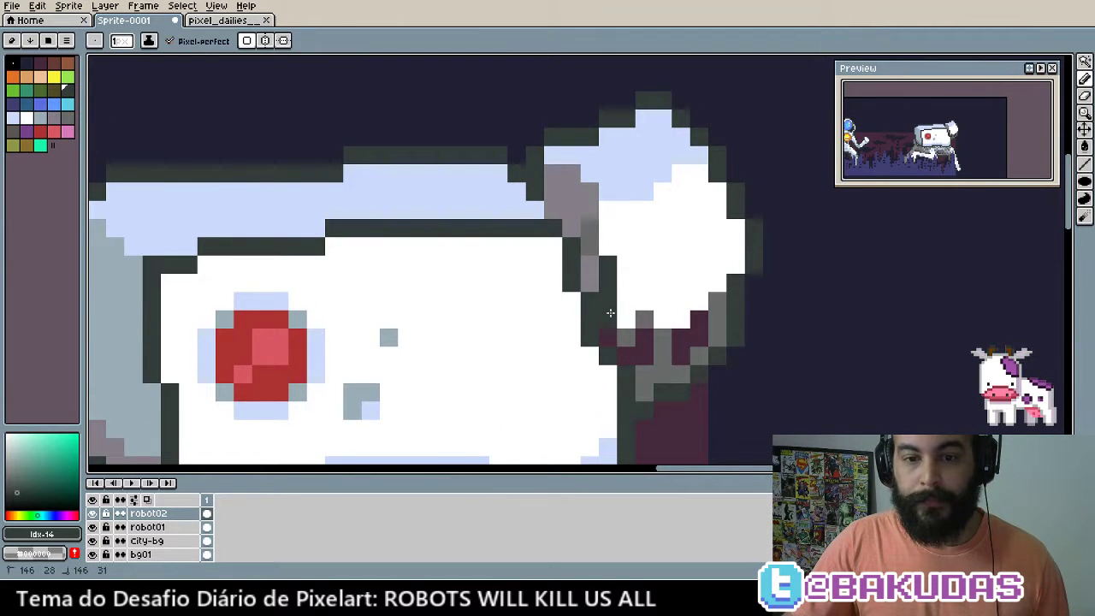
key("ctrl+z")
mouse_move(625, 260)
left_mouse_down()
mouse_move(631, 333)
mouse_move(674, 319)
left_mouse_up()
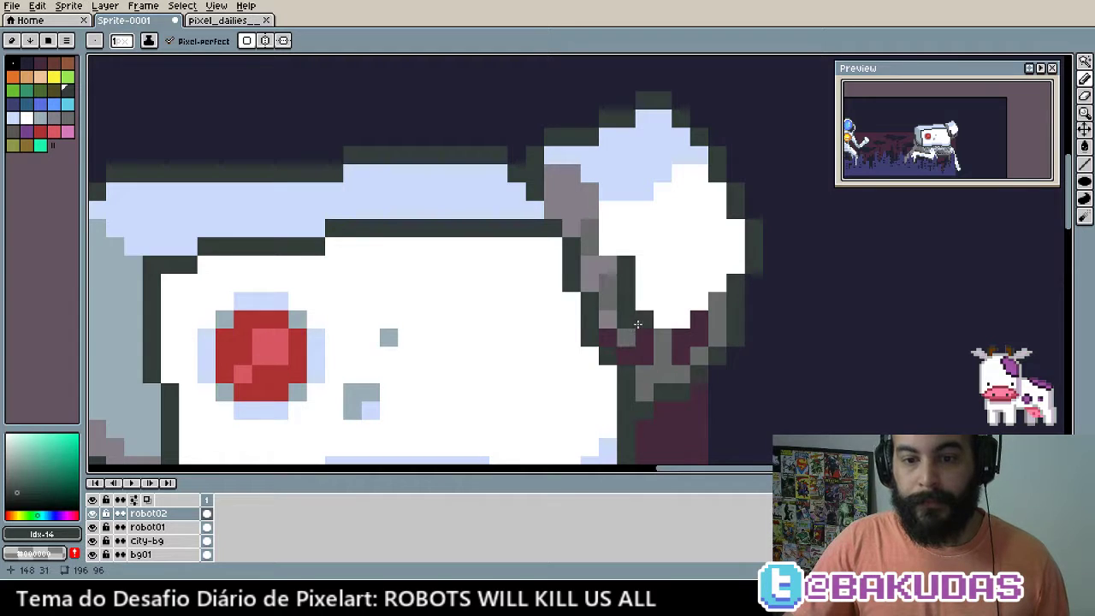
left_click_drag(711, 286, 701, 276)
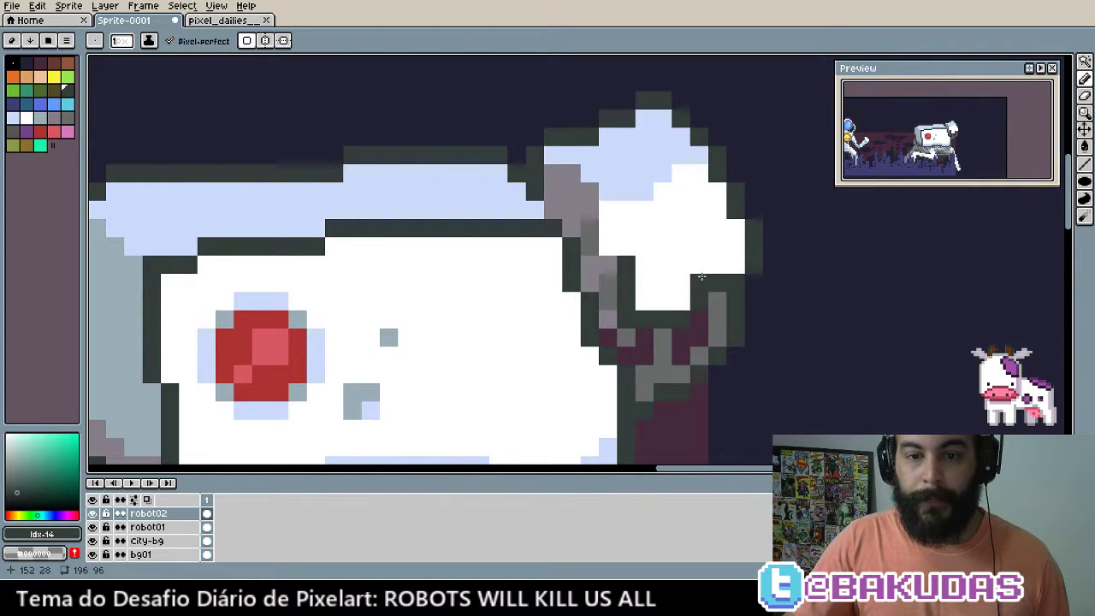
mouse_move(608, 246)
left_mouse_down()
mouse_move(605, 214)
mouse_move(644, 190)
left_mouse_up()
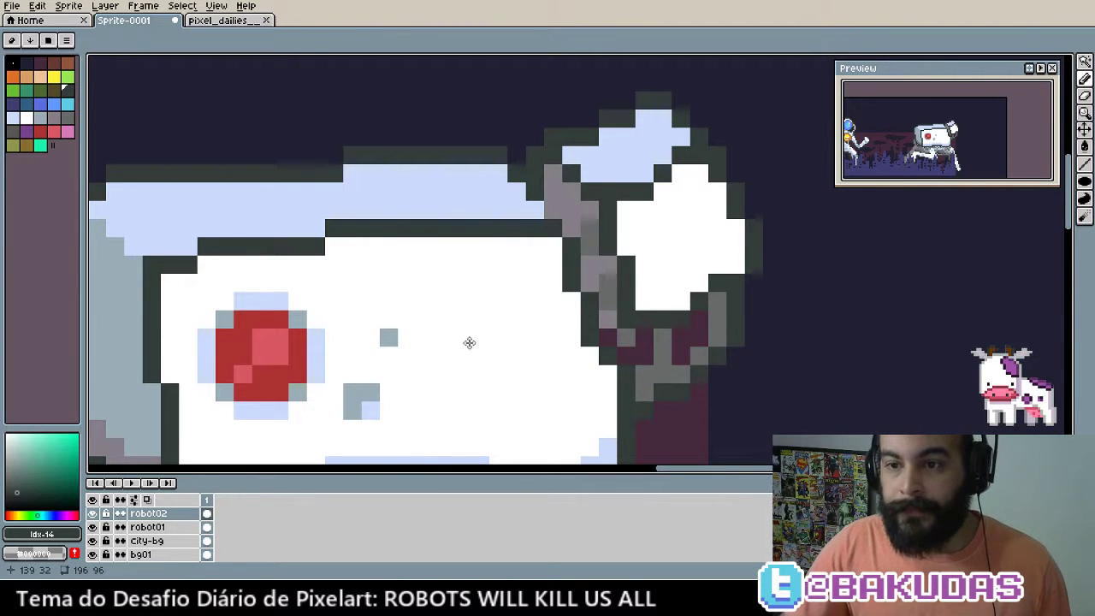
scroll(410, 282, "left", 5)
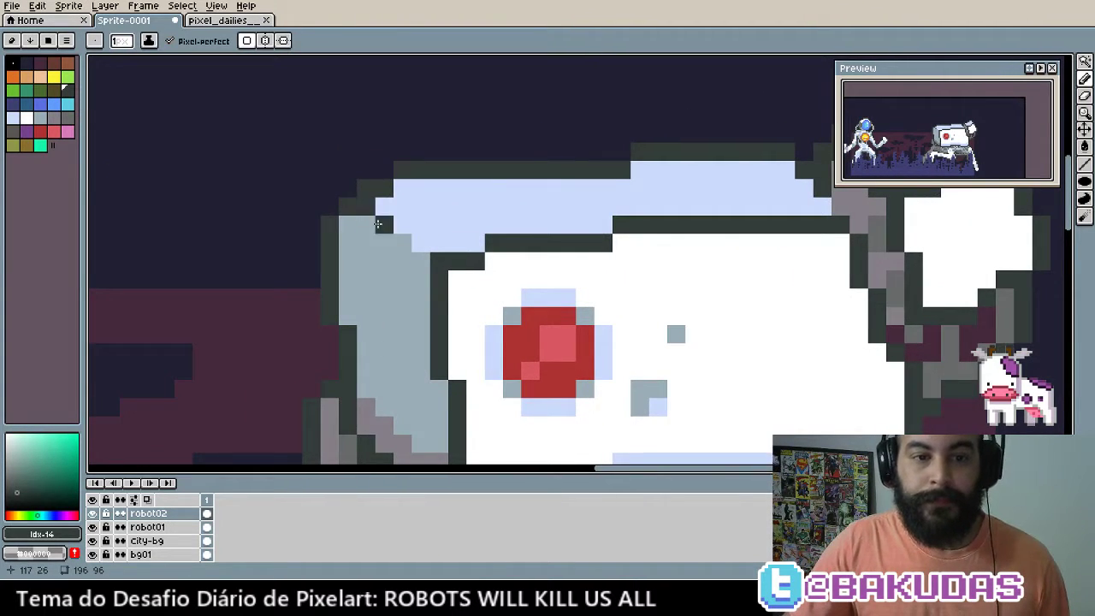
left_click_drag(425, 258, 476, 283)
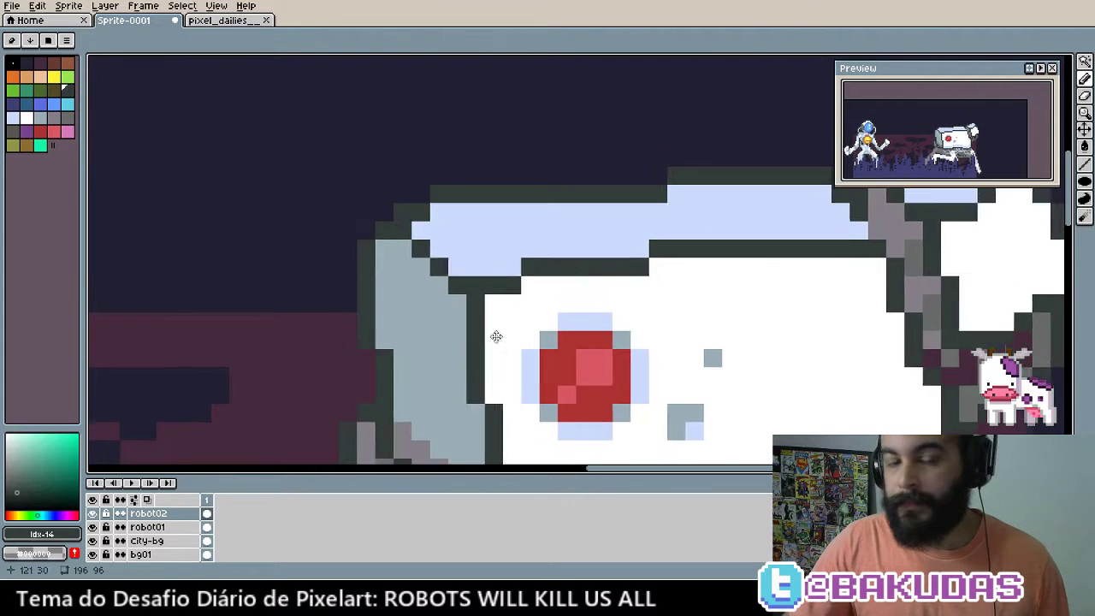
scroll(477, 283, "down", 1)
scroll(428, 274, "down", 1)
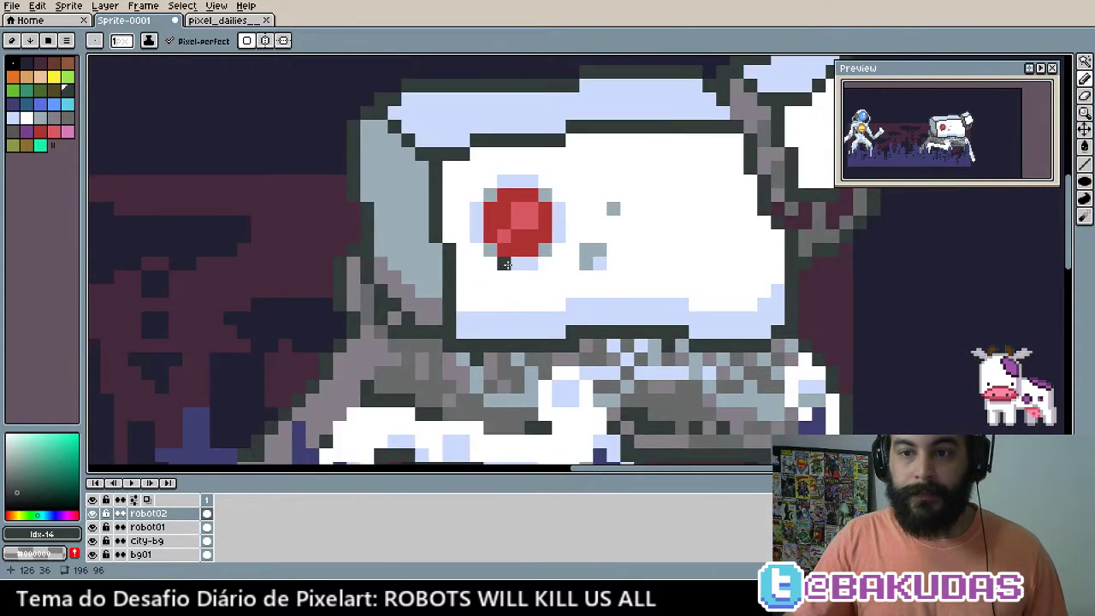
scroll(349, 264, "down", 1)
scroll(493, 269, "down", 1)
left_click_drag(493, 270, 602, 274)
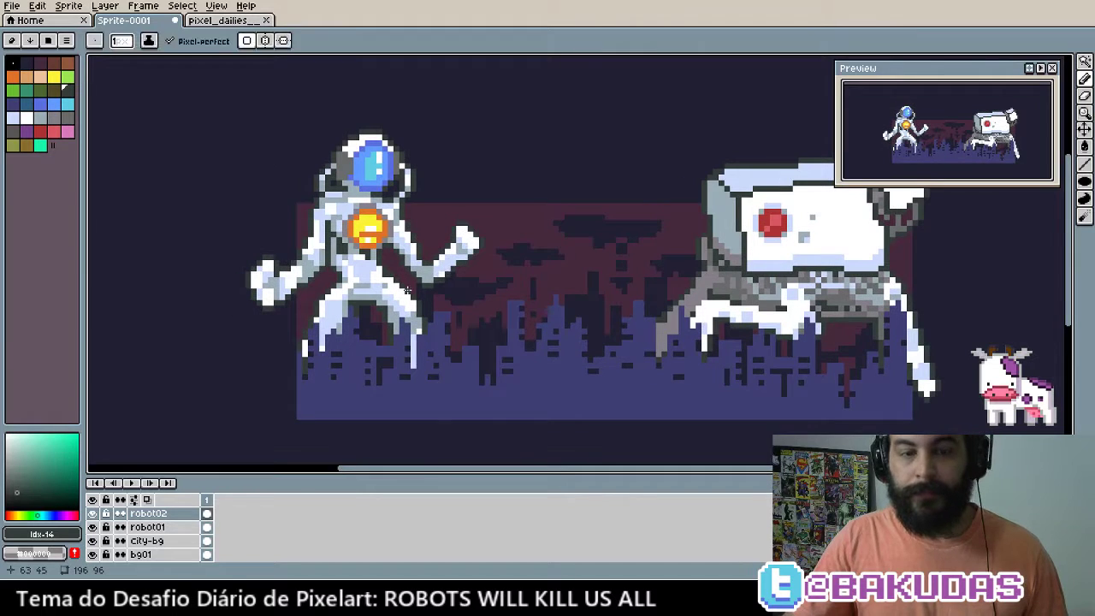
mouse_move(696, 282)
left_mouse_down()
mouse_move(492, 282)
mouse_move(714, 244)
left_mouse_up()
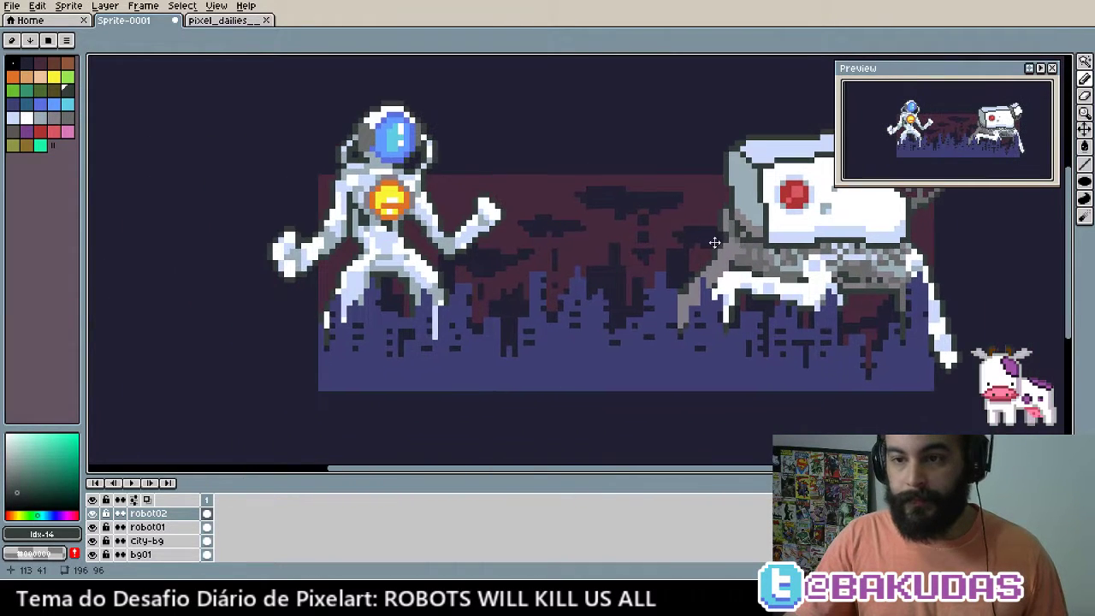
scroll(712, 243, "up", 1)
scroll(562, 268, "up", 1)
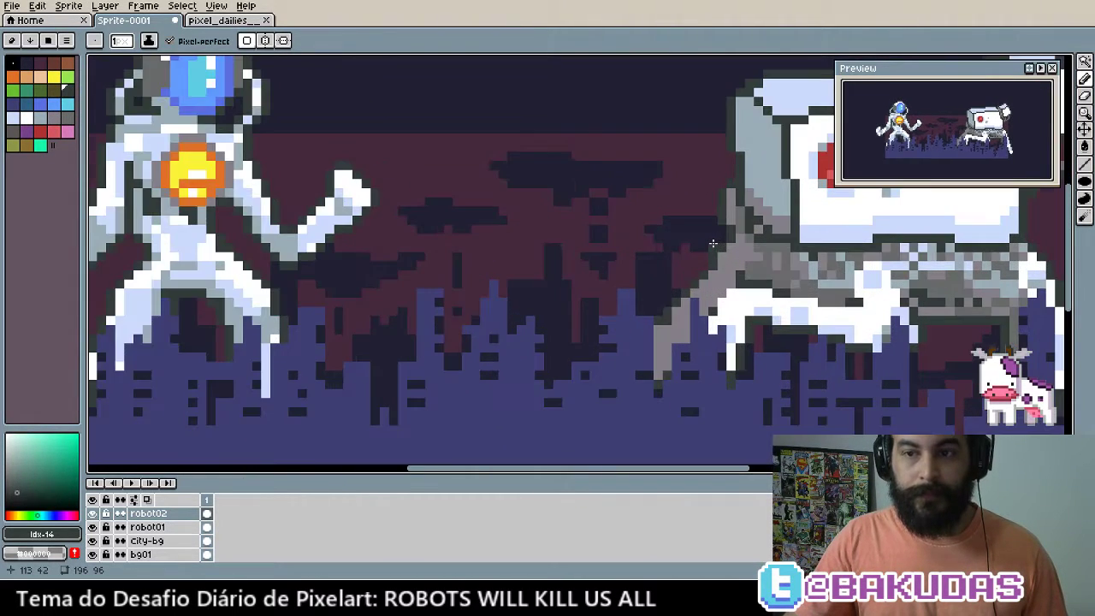
scroll(529, 224, "up", 1)
scroll(529, 227, "down", 1)
scroll(531, 248, "down", 1)
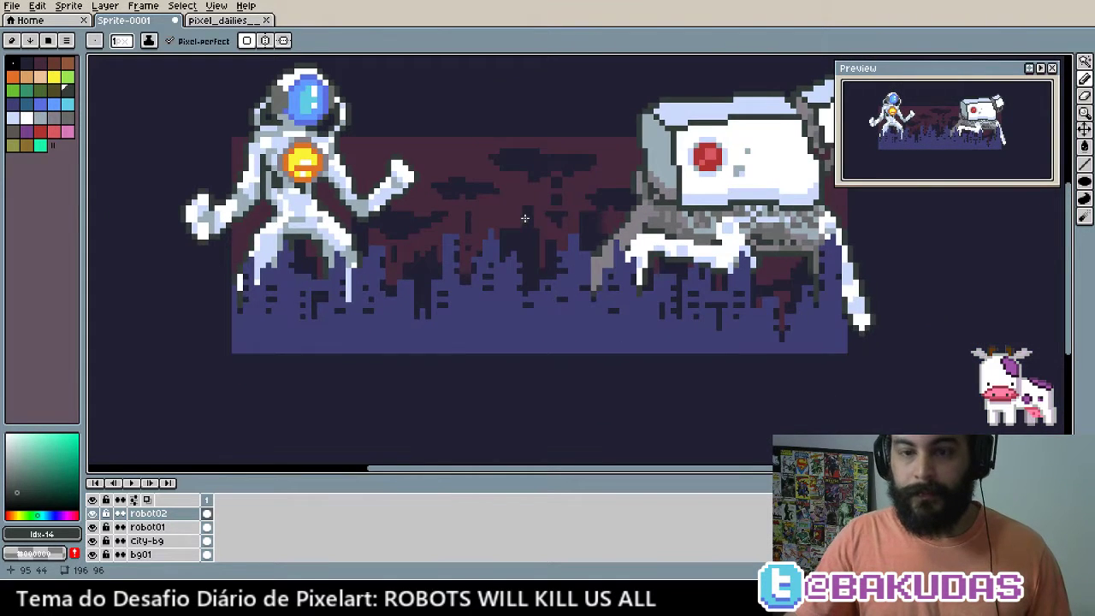
scroll(534, 261, "down", 1)
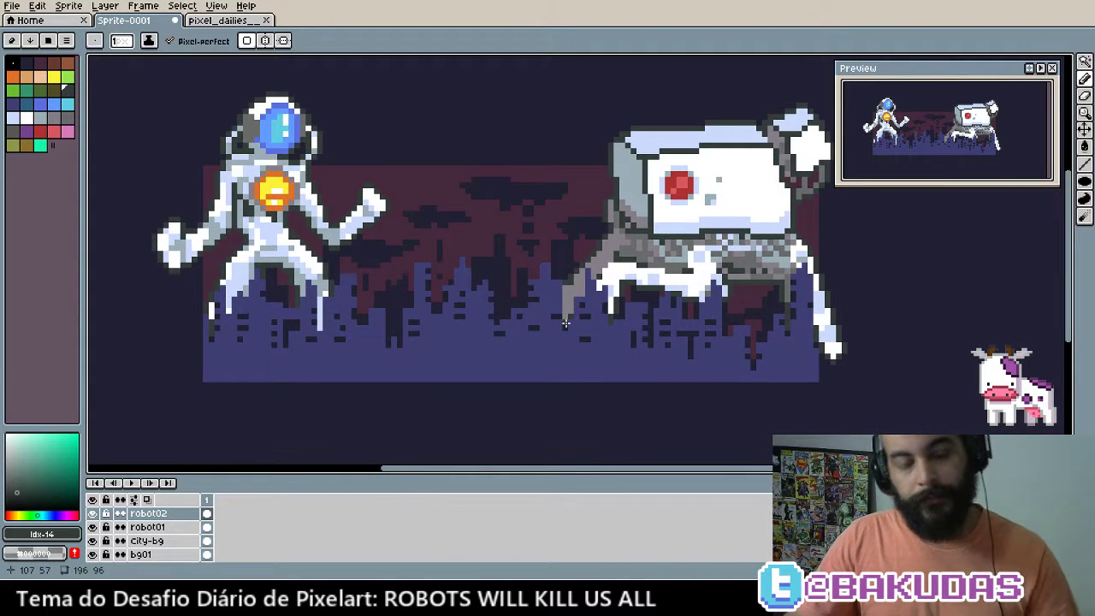
scroll(565, 324, "down", 1)
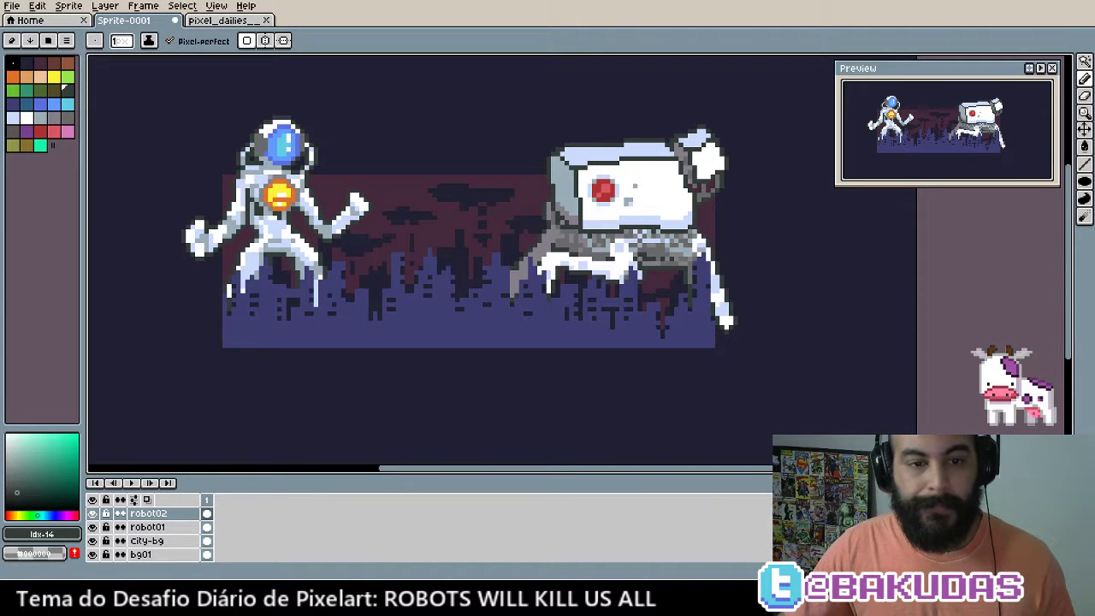
scroll(688, 363, "down", 1)
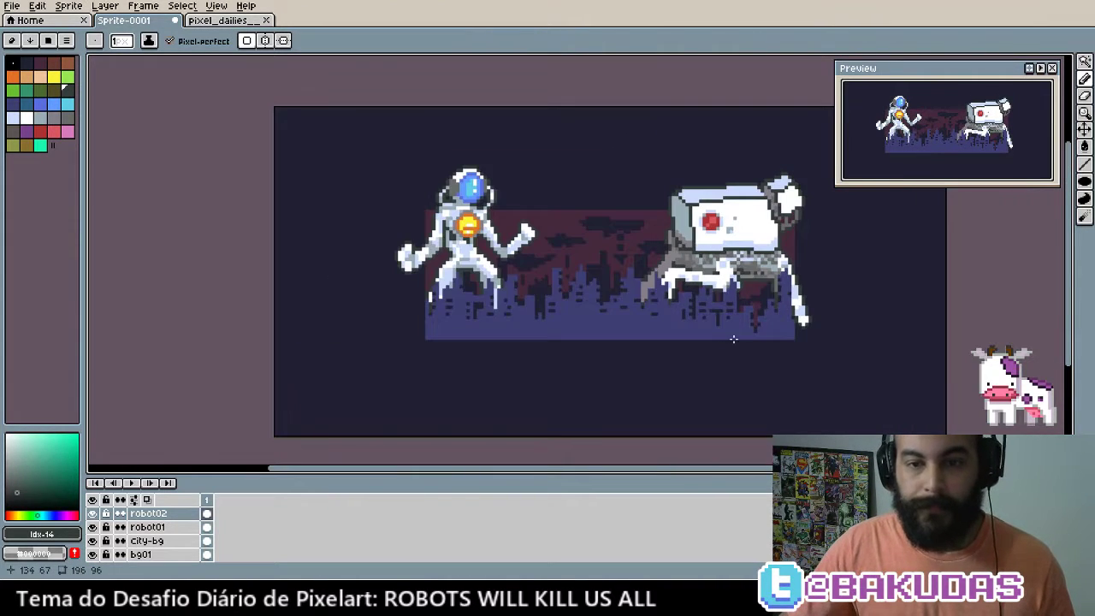
scroll(495, 281, "up", 2)
left_click_drag(495, 280, 473, 258)
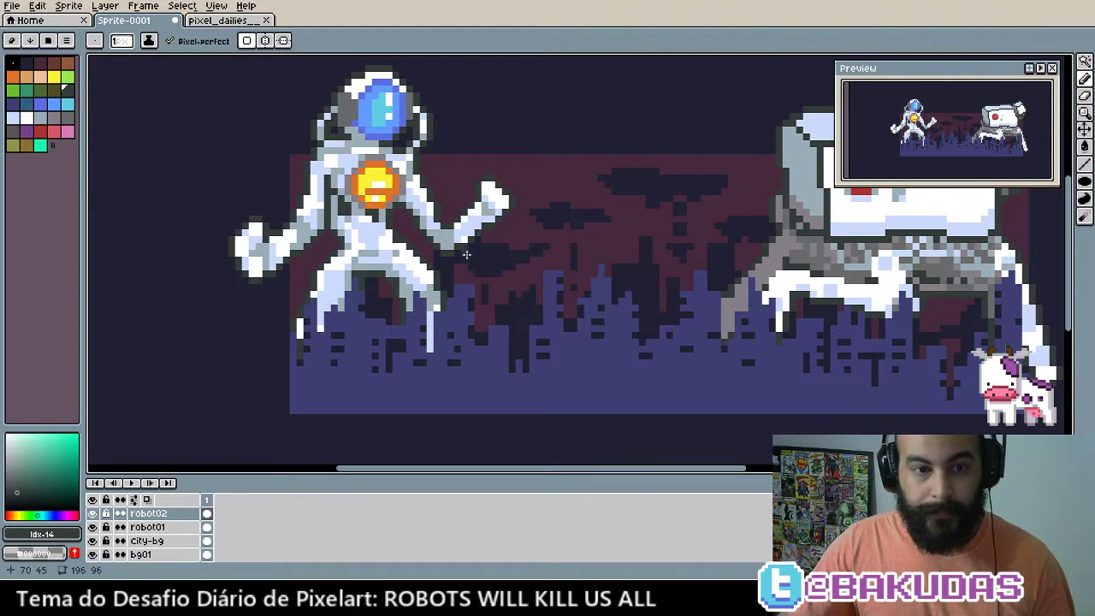
scroll(466, 254, "up", 1)
left_click_drag(427, 259, 404, 244)
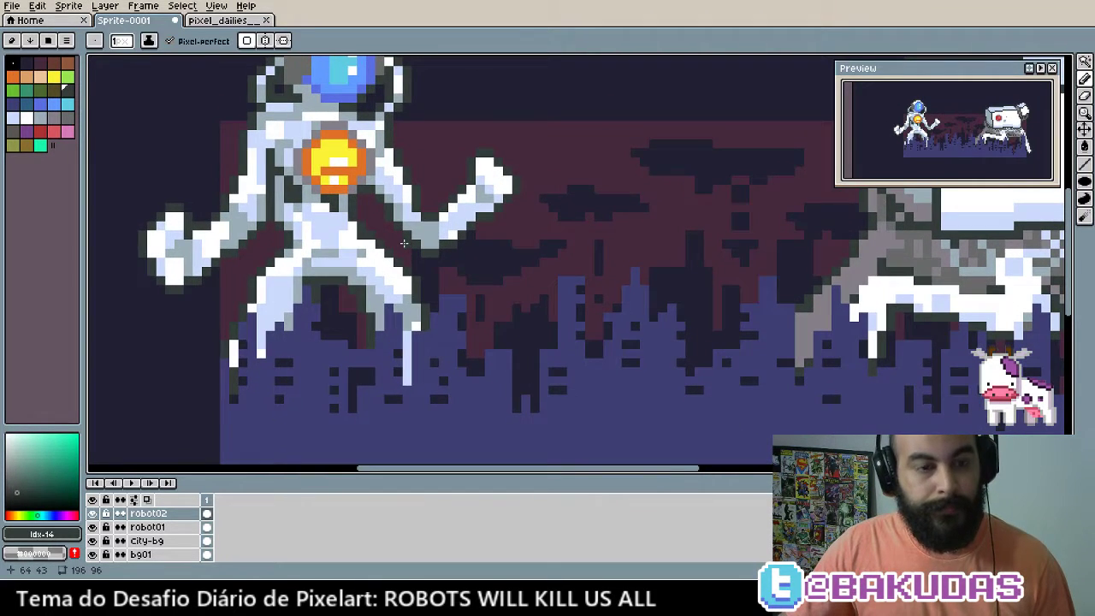
Add a new layer above city-fg and rename it sketch-fx
scroll(163, 531, "up", 1)
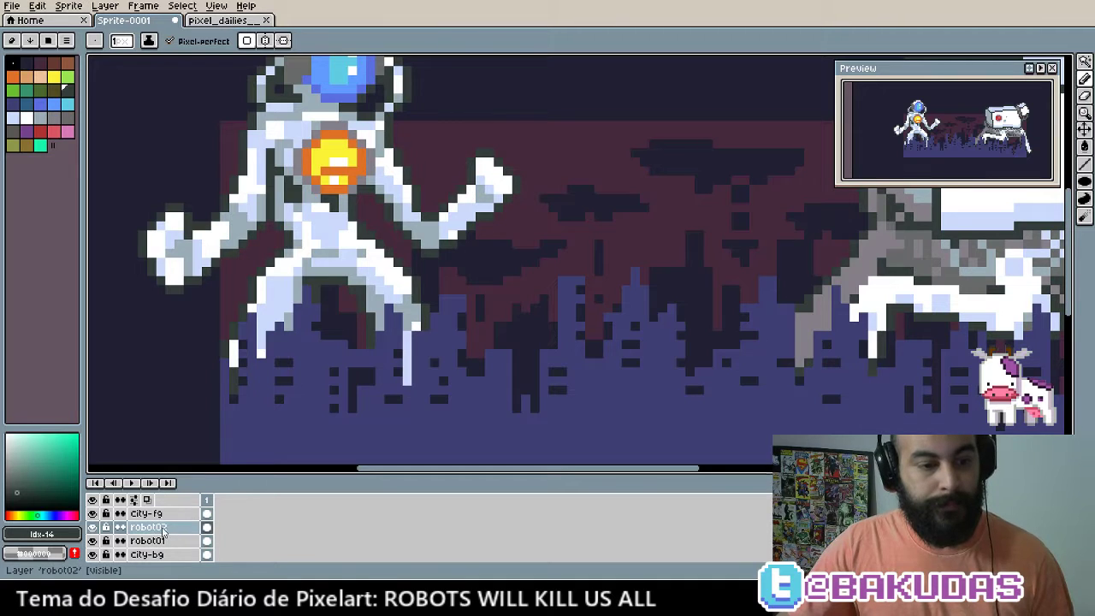
left_click(167, 514)
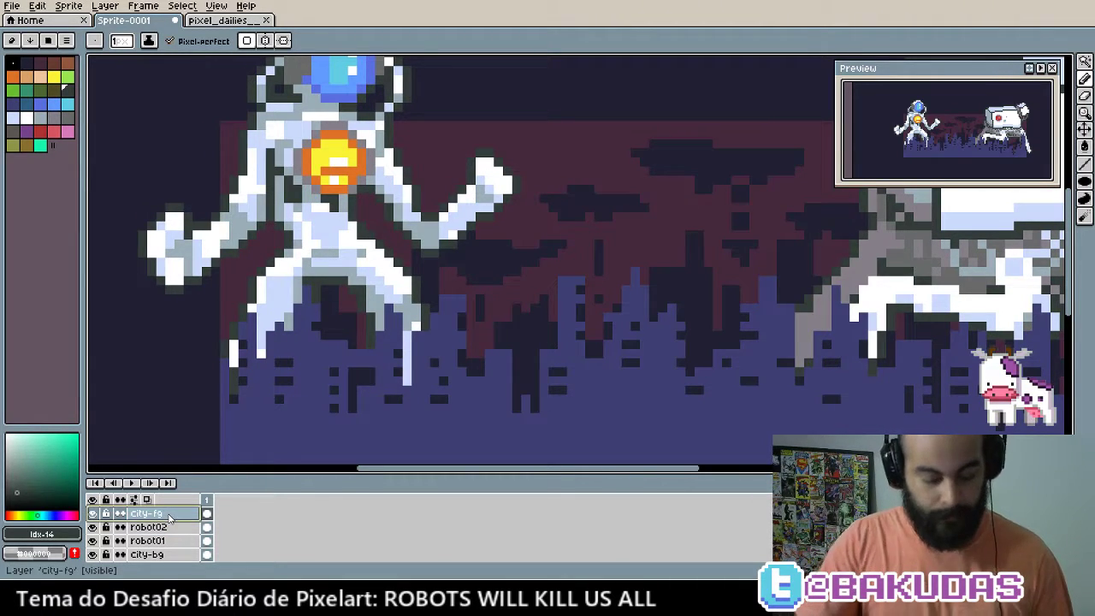
key("shift+n")
double_click(150, 513)
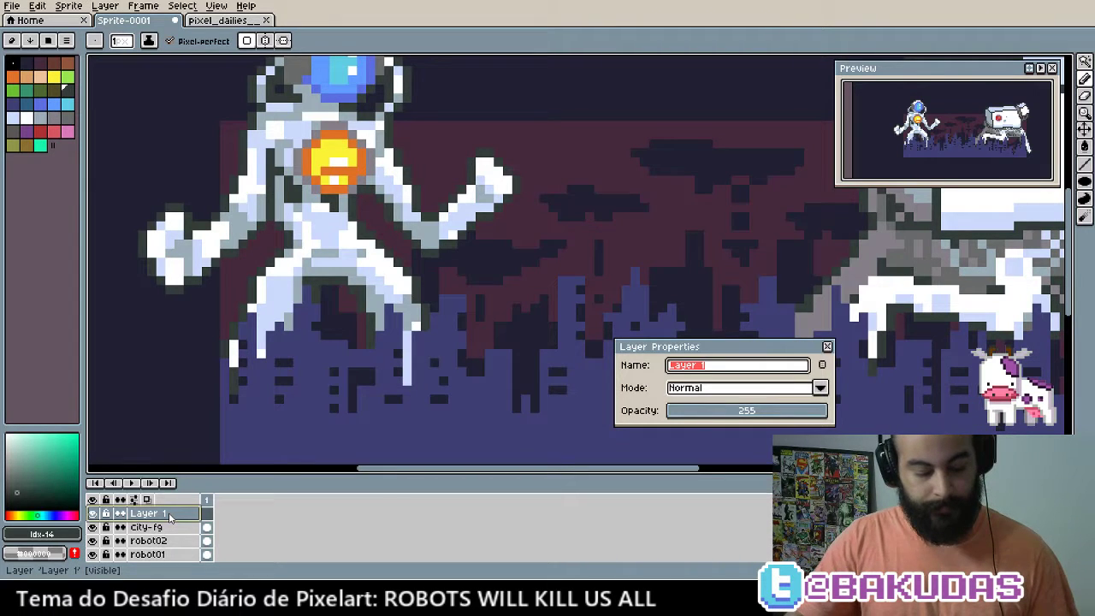
type("sketch-fx")
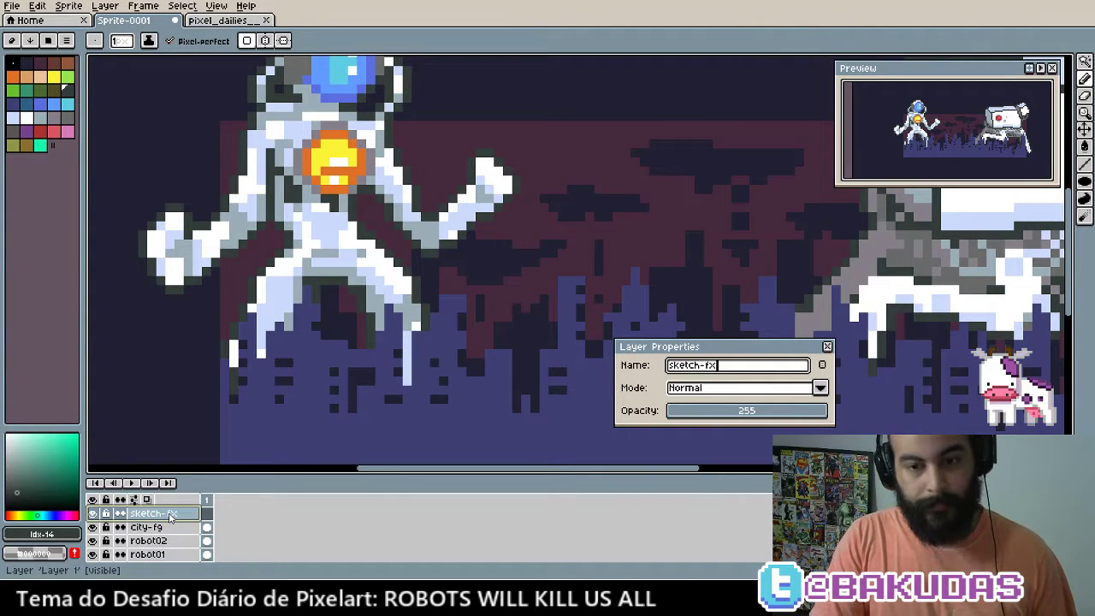
key("Return")
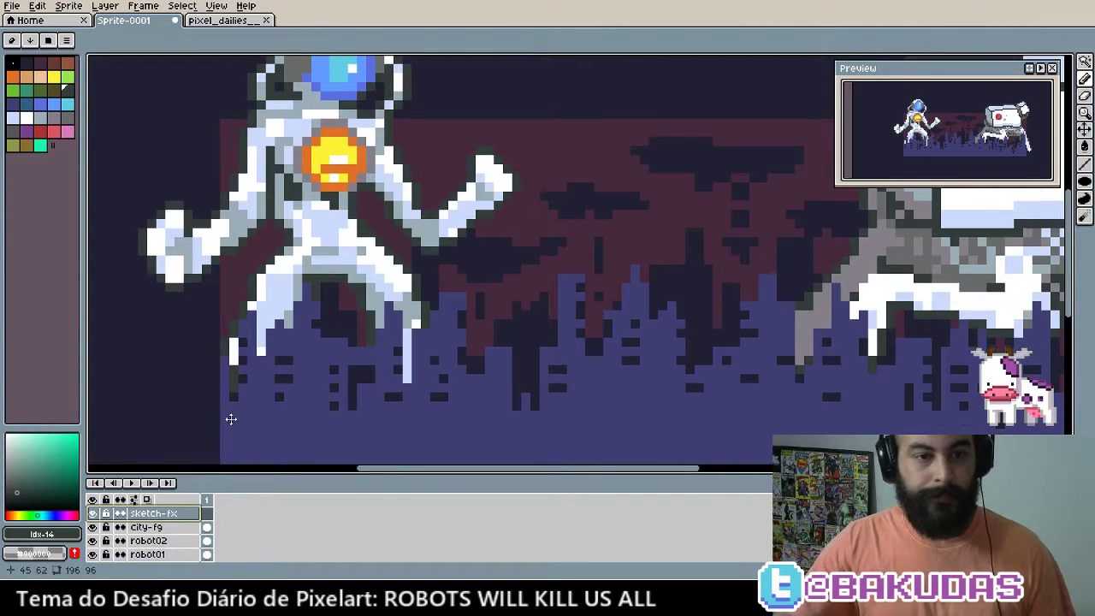
Sample orange from the astronaut's chest orb and choose the Line tool
scroll(228, 416, "up", 1)
left_click(366, 195)
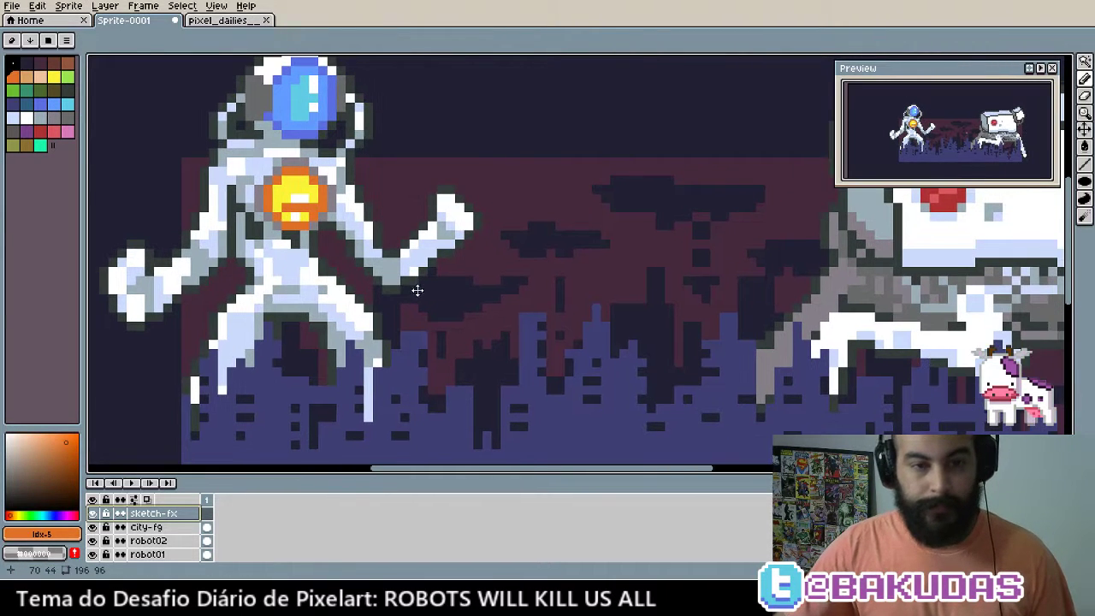
scroll(415, 288, "right", 1)
left_click(1085, 168)
scroll(476, 271, "down", 1)
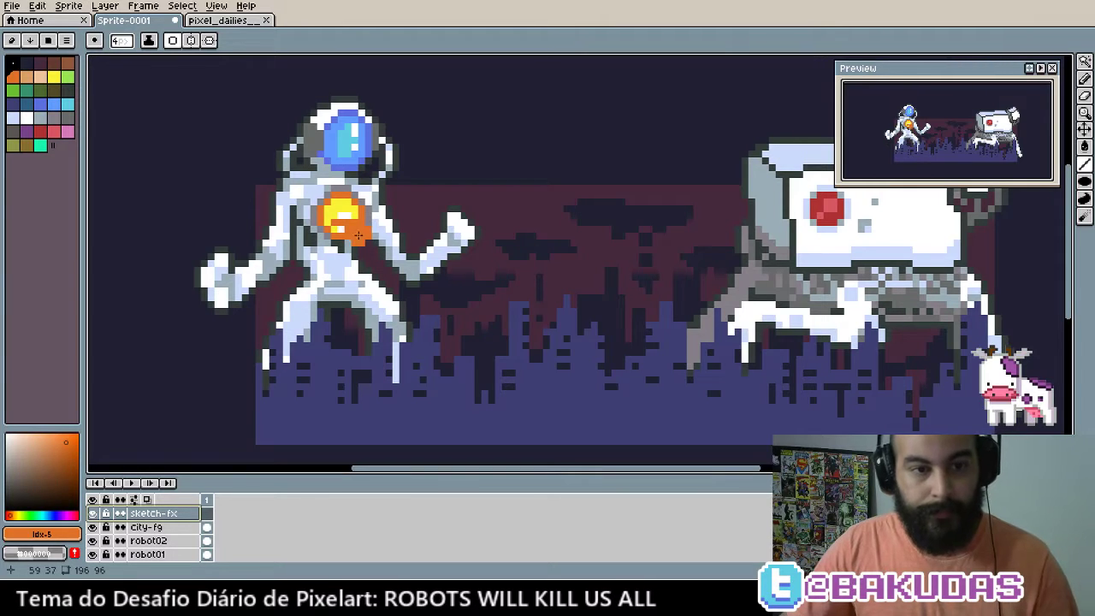
Draw the thick orange beam down-right from the chest, undoing failed attempts
left_click_drag(350, 225, 488, 392)
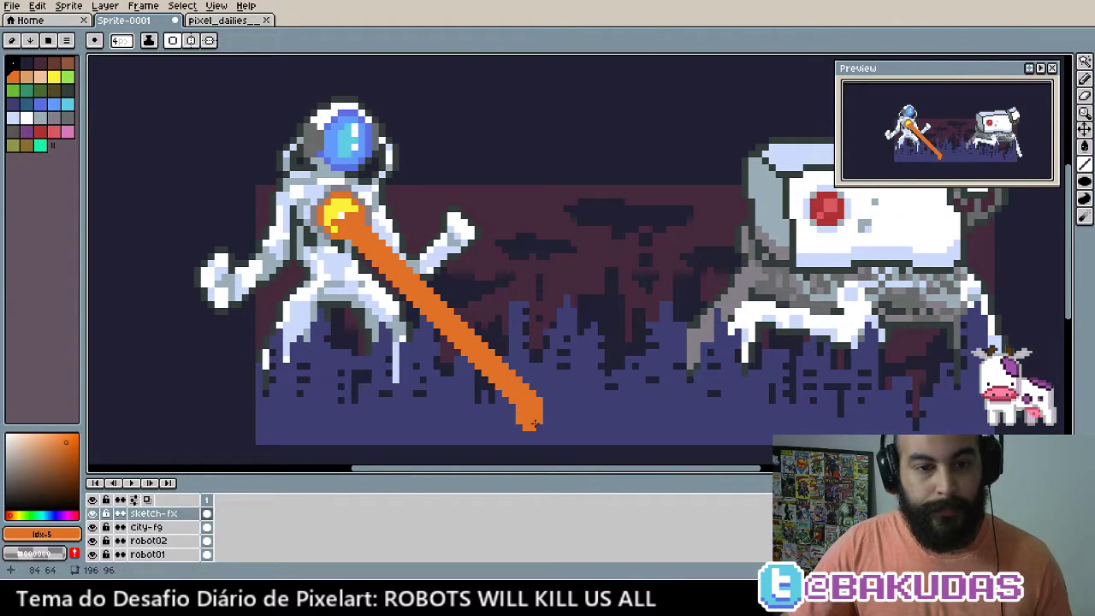
left_click_drag(534, 423, 517, 387)
key("ctrl+z")
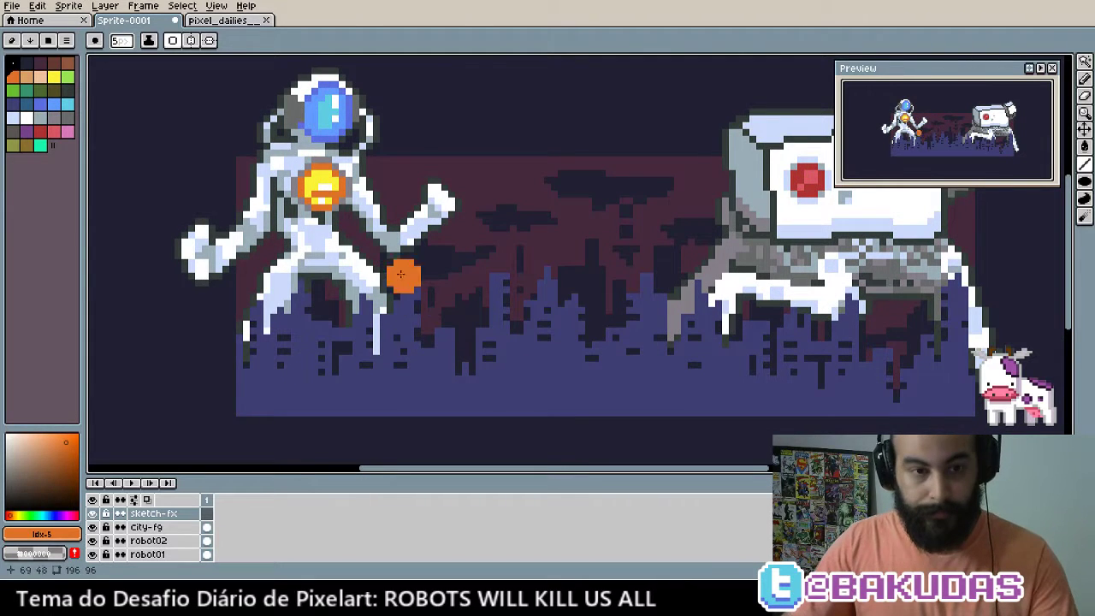
mouse_move(342, 239)
left_mouse_down()
mouse_move(312, 181)
mouse_move(486, 359)
mouse_move(630, 308)
mouse_move(539, 304)
mouse_move(512, 341)
left_mouse_up()
key("ctrl+z")
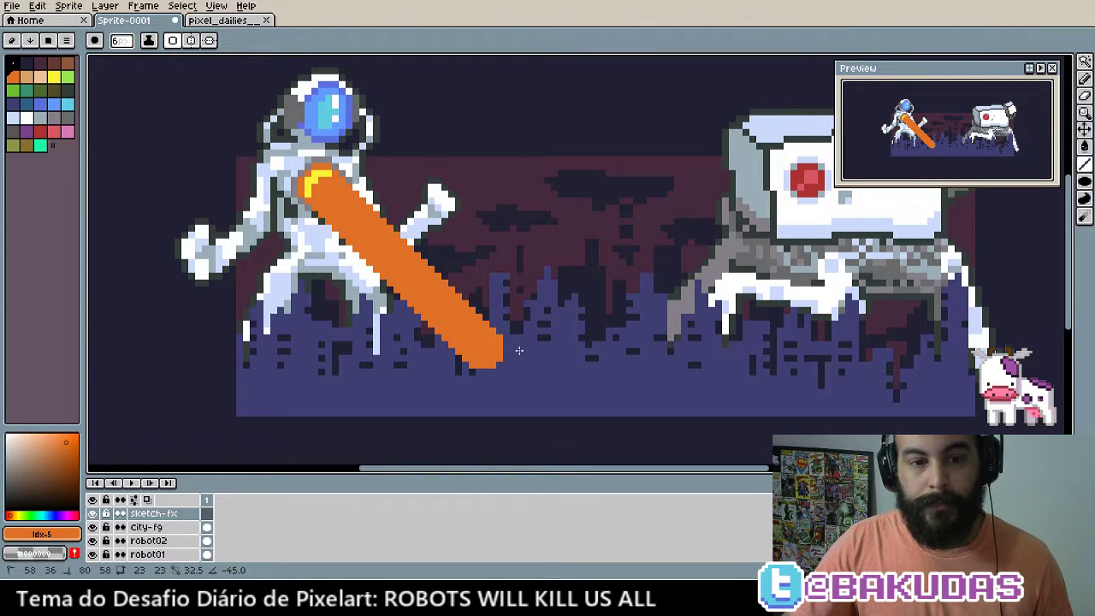
left_click_drag(519, 351, 517, 348)
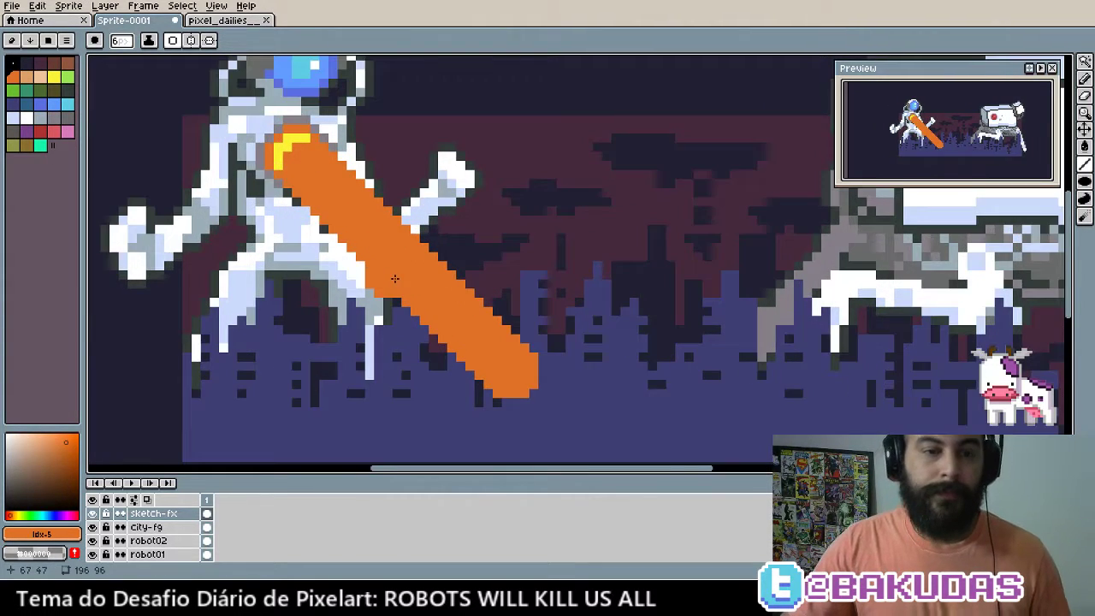
scroll(385, 222, "up", 1)
scroll(364, 191, "up", 1)
Draw a yellow core along the orange beam with a slightly smaller brush
left_click(335, 137, "alt")
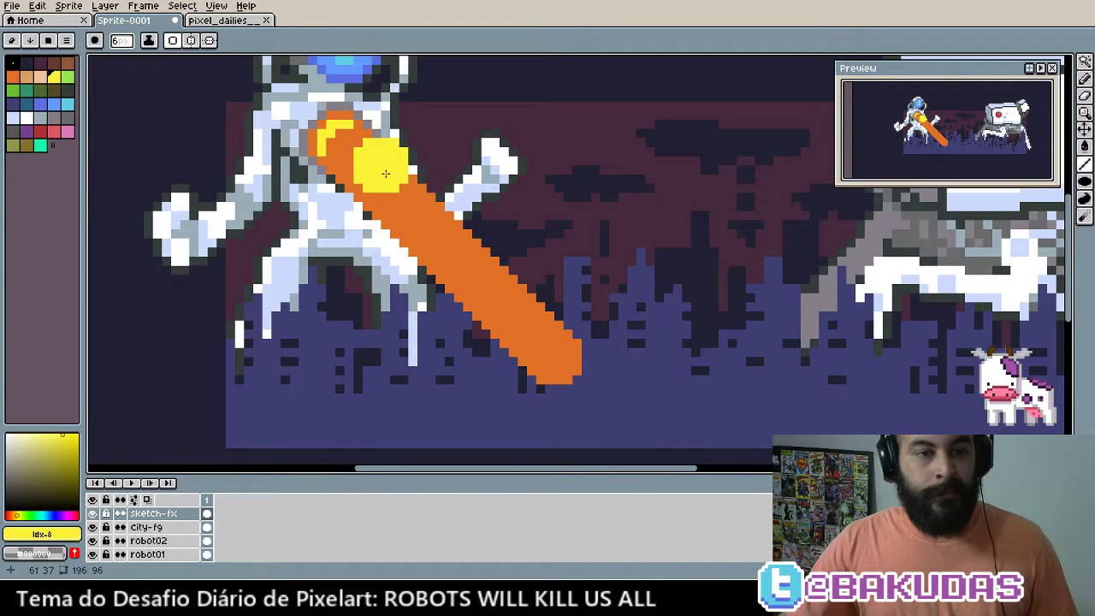
key("minus")
key("minus")
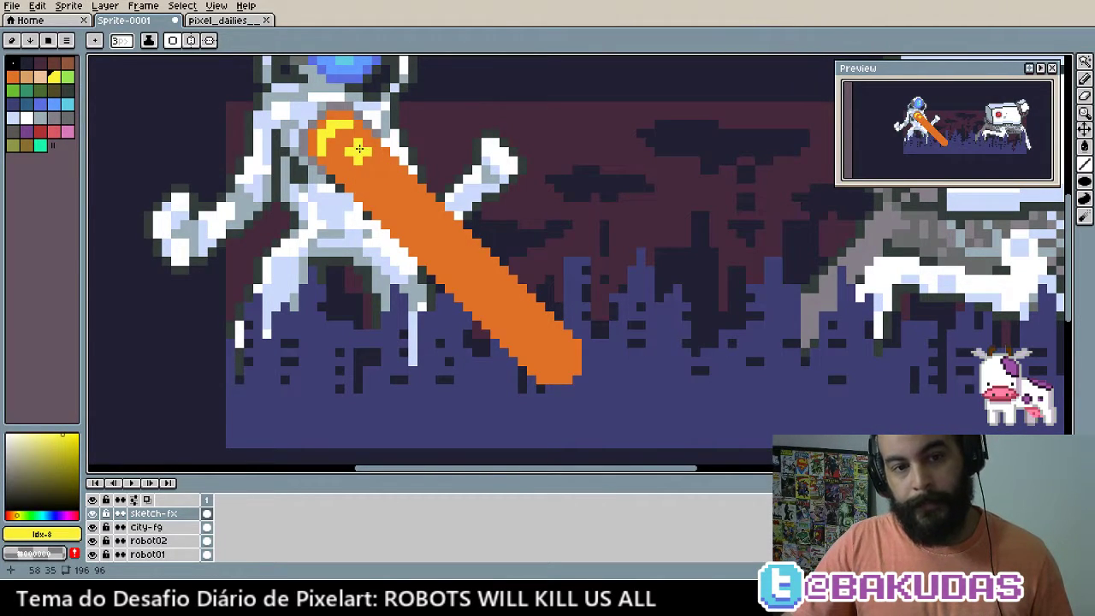
left_click_drag(359, 150, 535, 320)
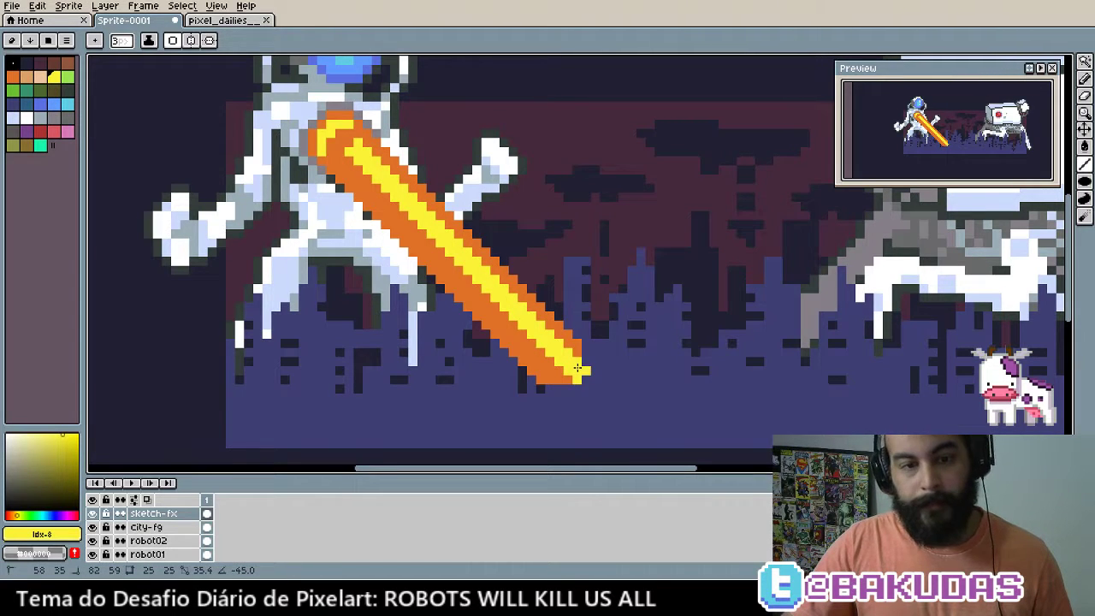
With a thinner brush and a light colour, draw a highlight line along the beam
left_click(378, 177, "alt")
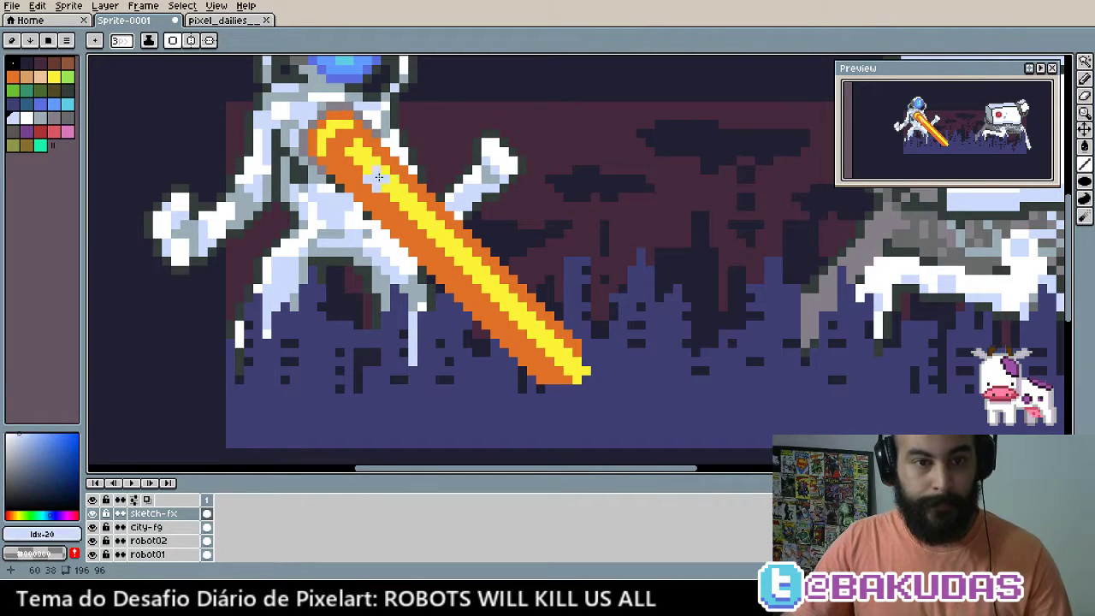
left_click(362, 153, "alt")
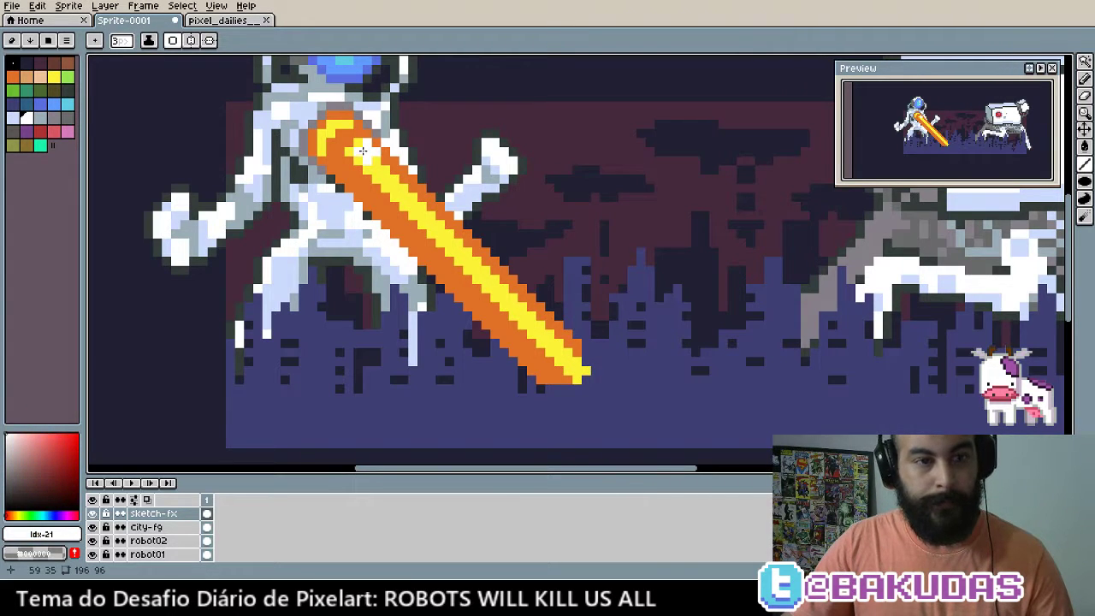
key("minus")
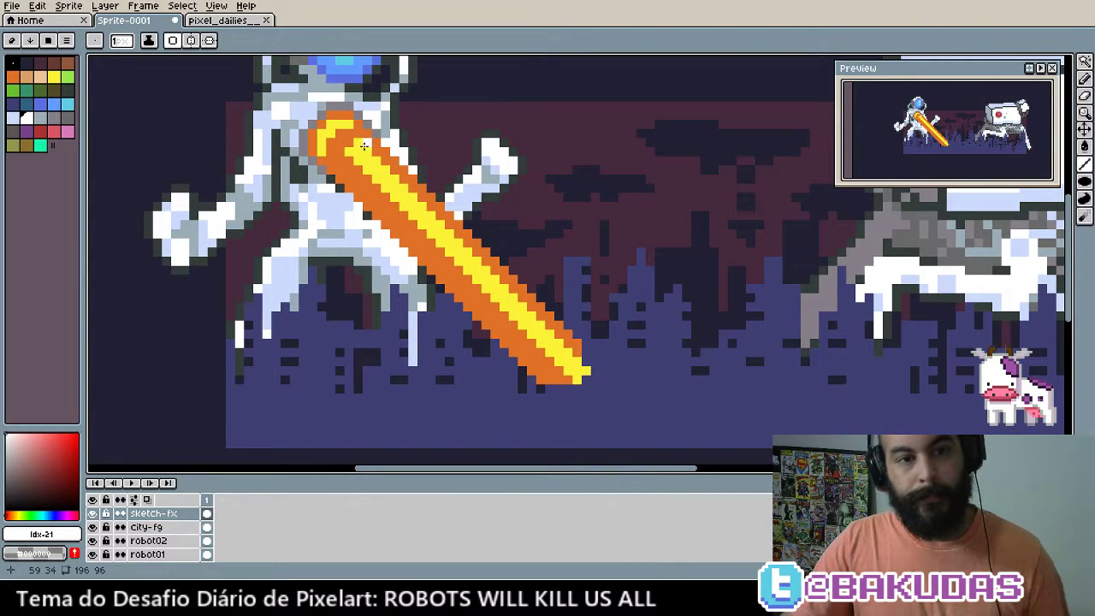
left_click_drag(364, 144, 578, 363)
left_click_drag(429, 242, 493, 310)
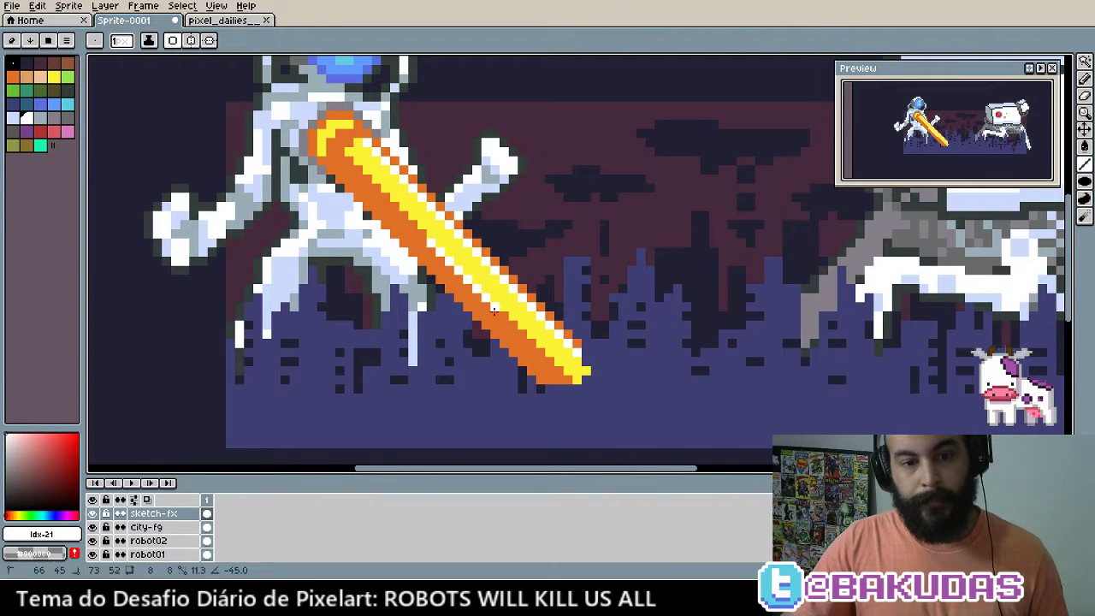
left_click_drag(567, 379, 567, 378)
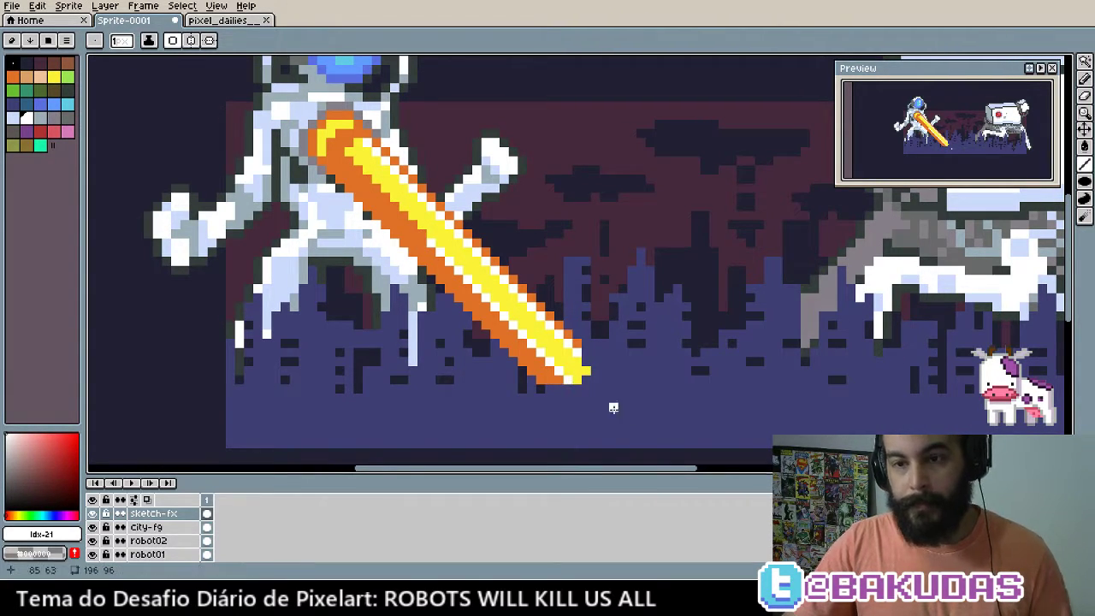
key("ctrl+z")
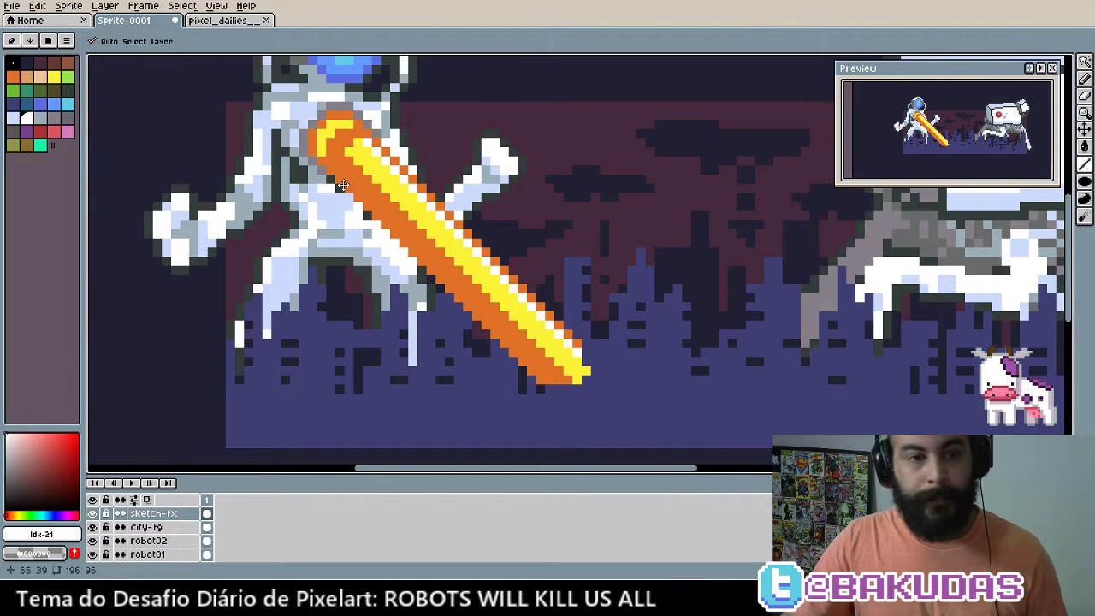
left_click_drag(370, 176, 576, 379)
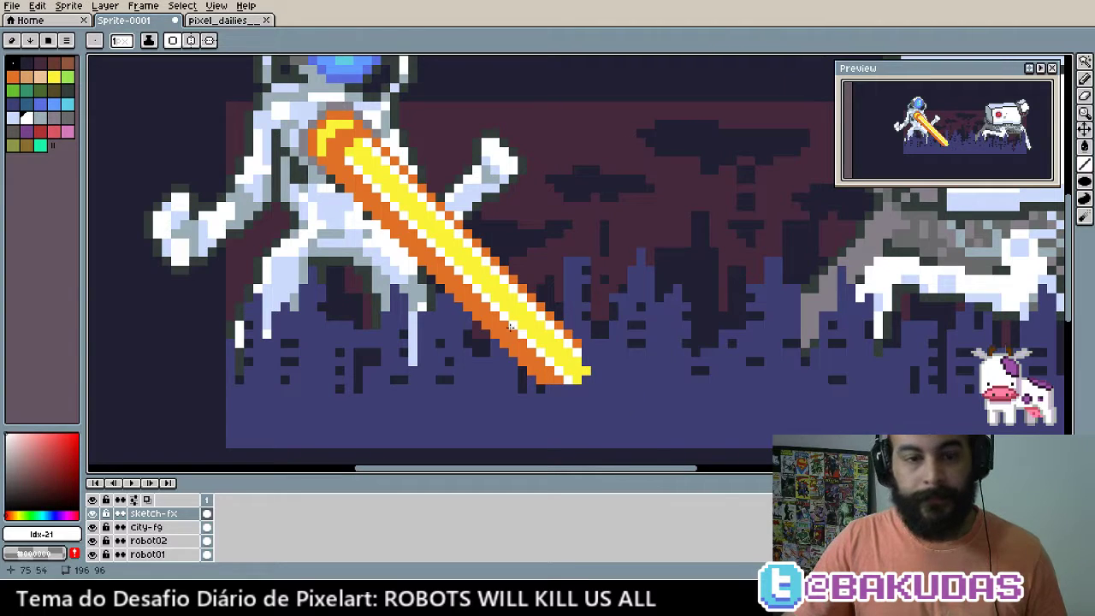
Add a white highlight streak down the beam's centre to its tip
scroll(511, 327, "up", 2)
left_click_drag(462, 241, 653, 429)
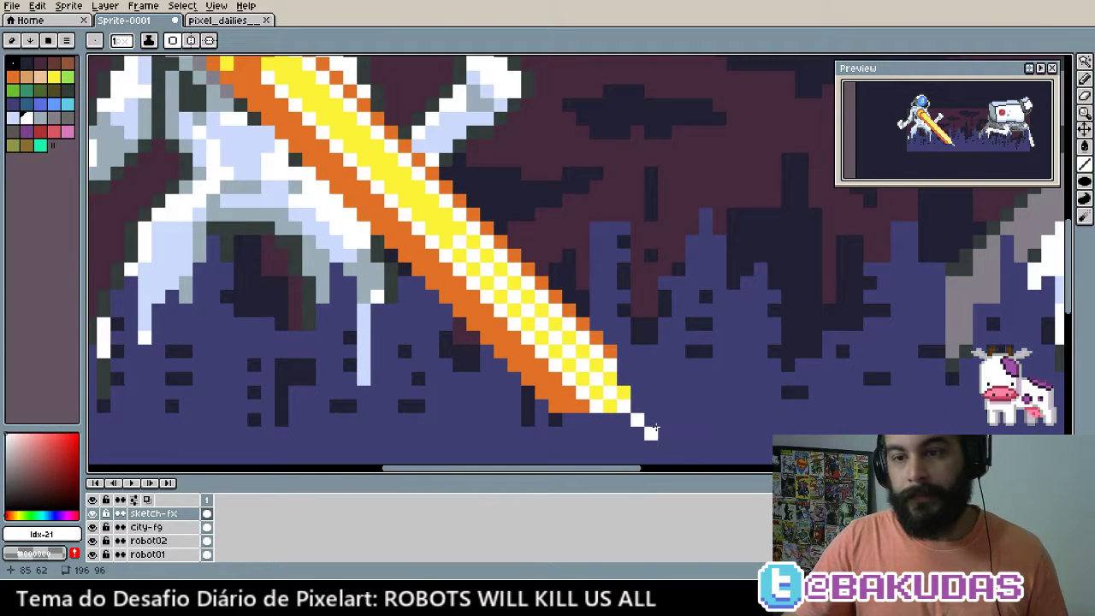
scroll(502, 353, "down", 2)
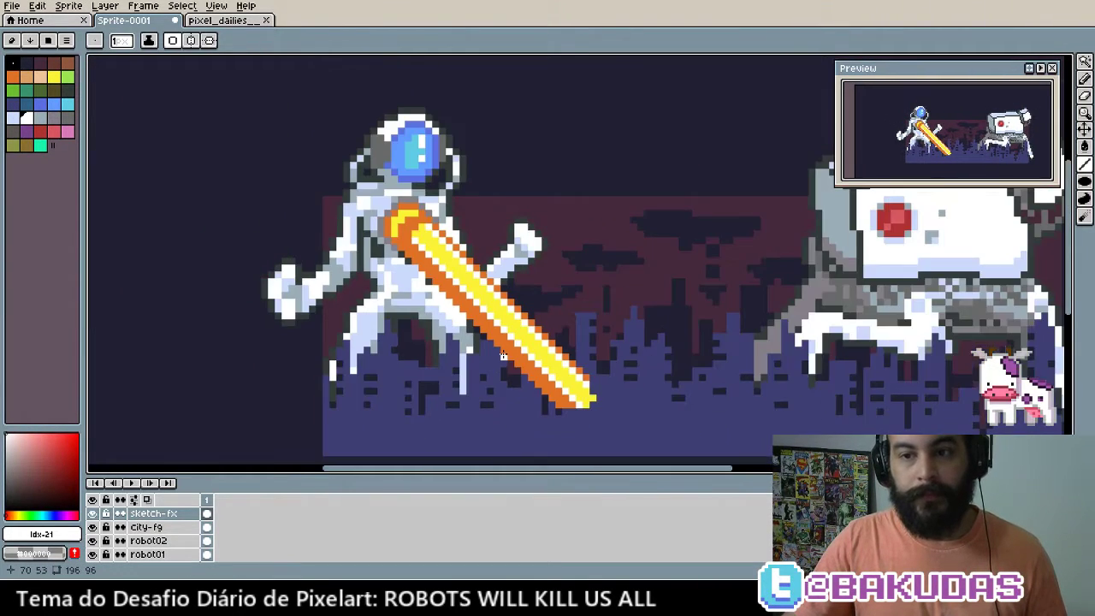
scroll(502, 353, "down", 1)
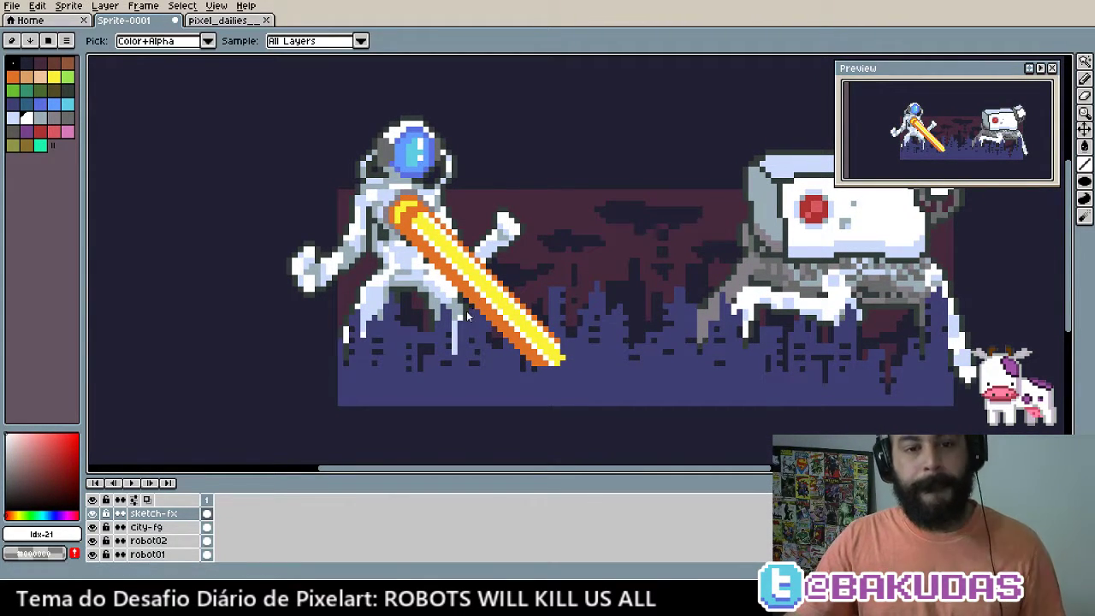
scroll(403, 232, "up", 2)
left_click_drag(404, 232, 417, 255)
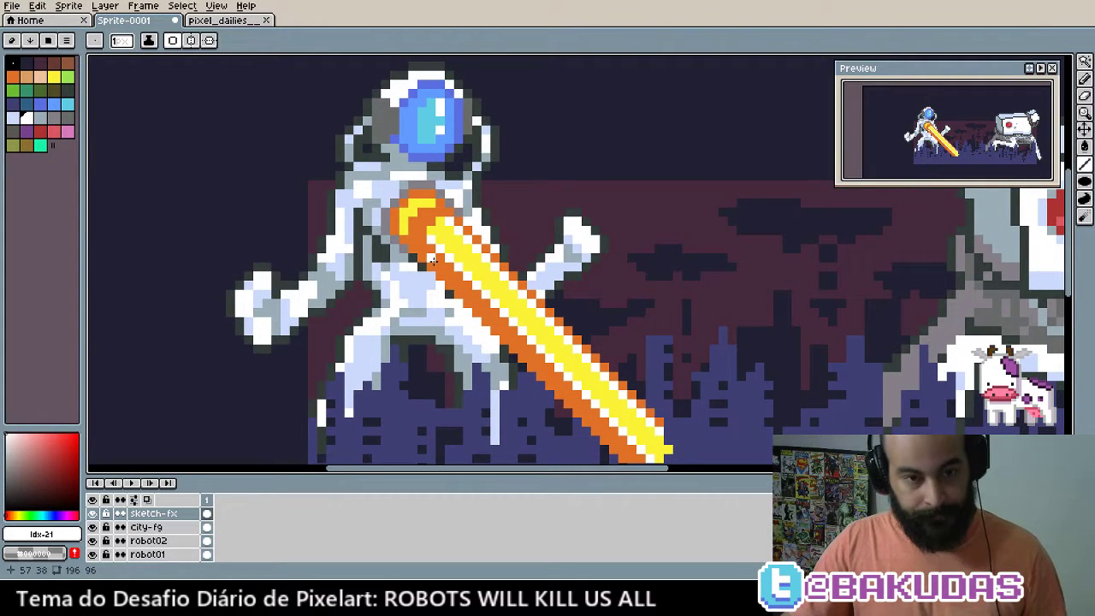
scroll(434, 261, "down", 1)
scroll(488, 272, "up", 1)
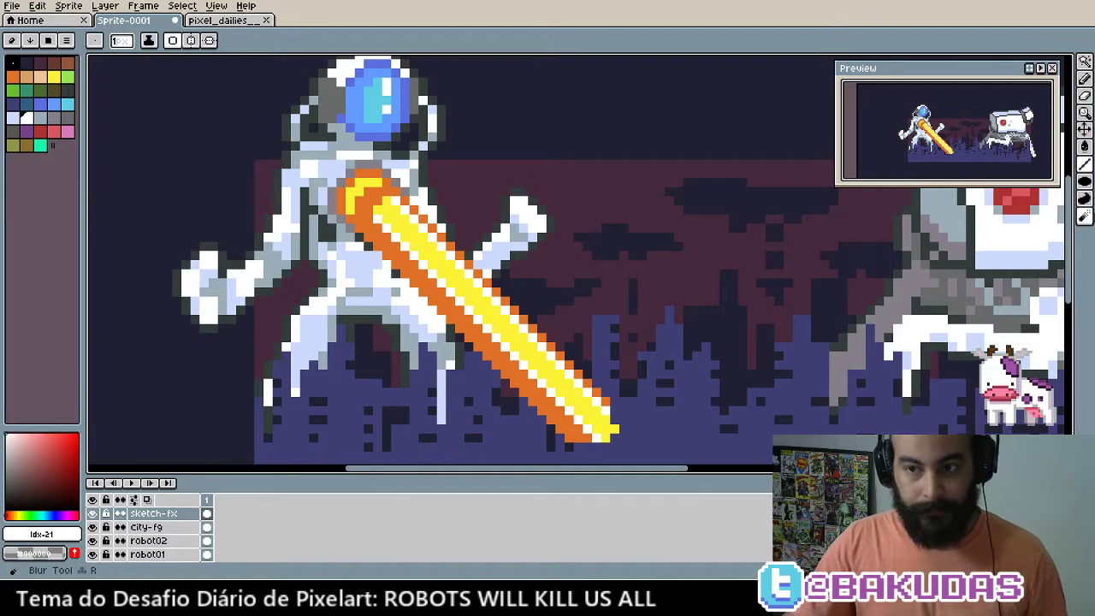
Blur the beam with strokes along its length, undoing the last blur stroke
left_click(1084, 217)
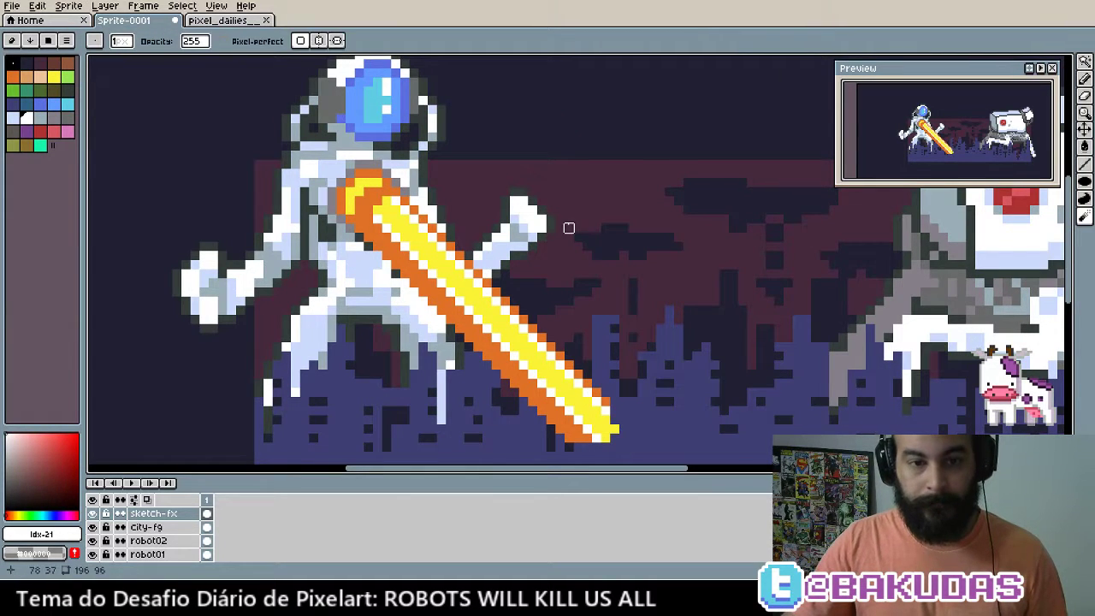
left_click_drag(421, 264, 360, 205)
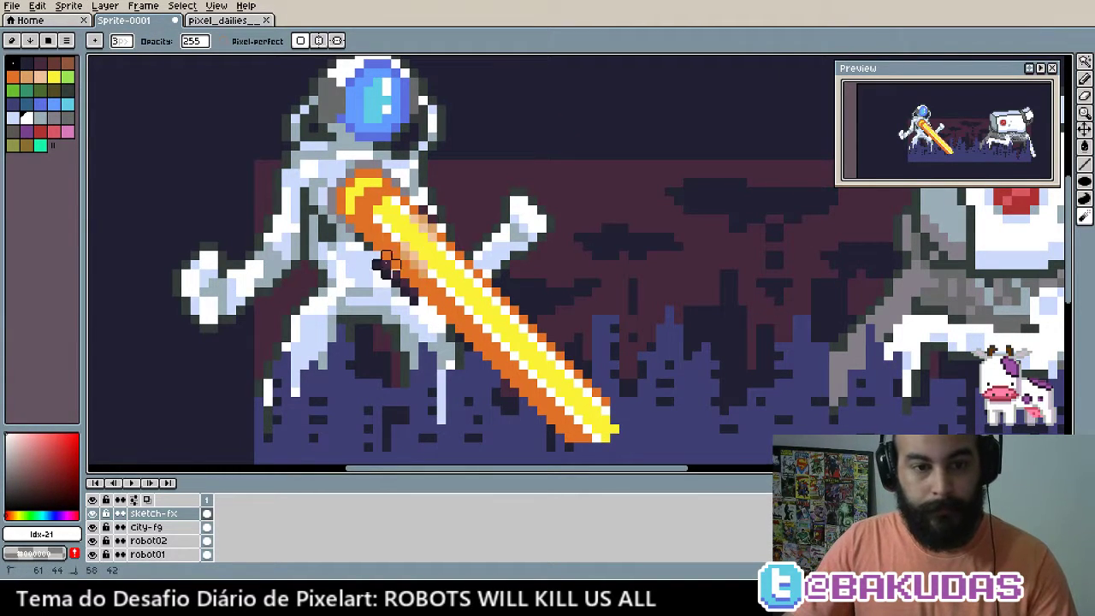
mouse_move(395, 254)
left_mouse_down()
mouse_move(472, 325)
mouse_move(538, 348)
mouse_move(605, 434)
left_mouse_up()
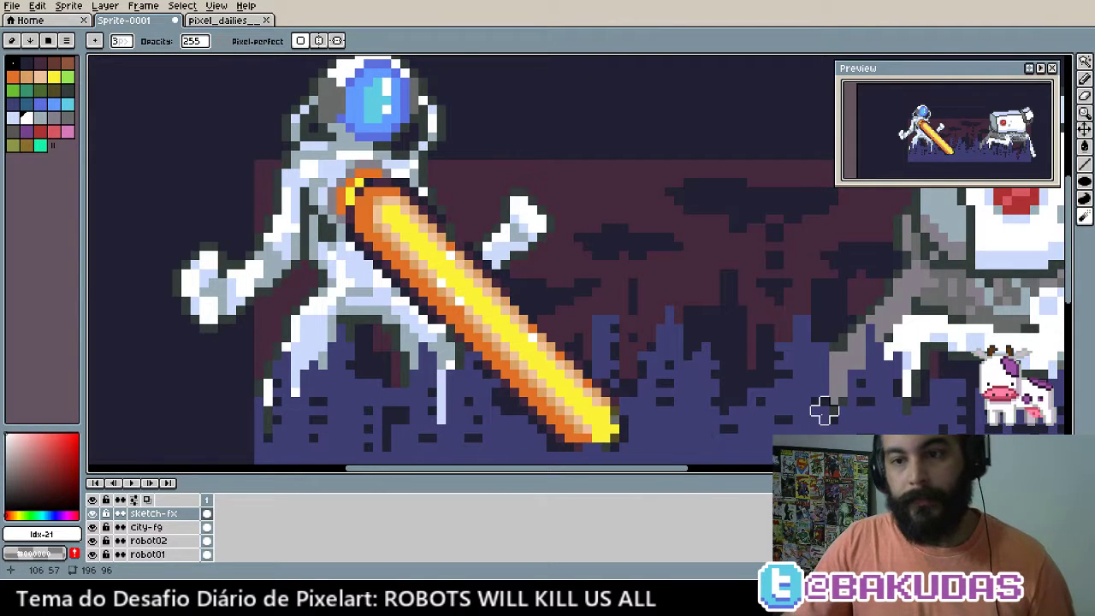
mouse_move(593, 435)
left_mouse_down()
mouse_move(531, 291)
mouse_move(437, 247)
mouse_move(406, 190)
mouse_move(338, 205)
mouse_move(359, 175)
left_mouse_up()
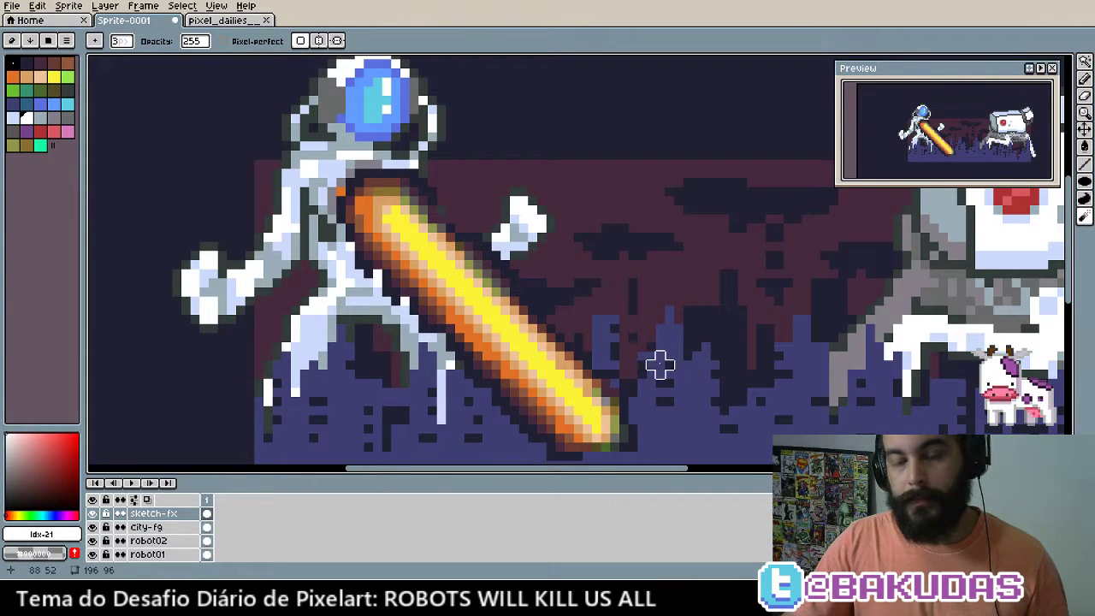
left_click_drag(672, 362, 672, 317)
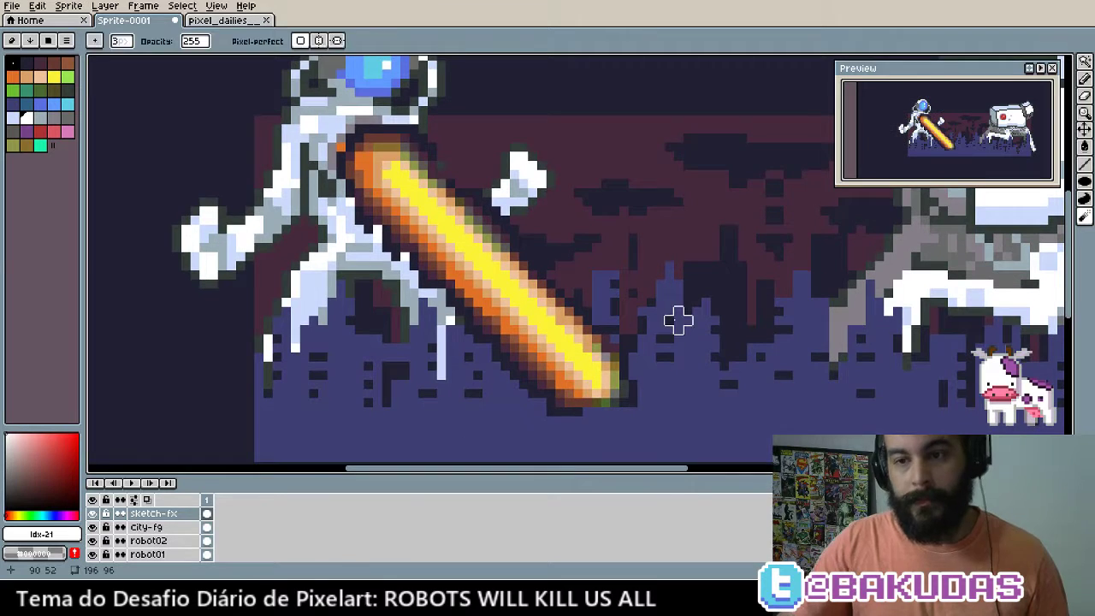
key("ctrl+z")
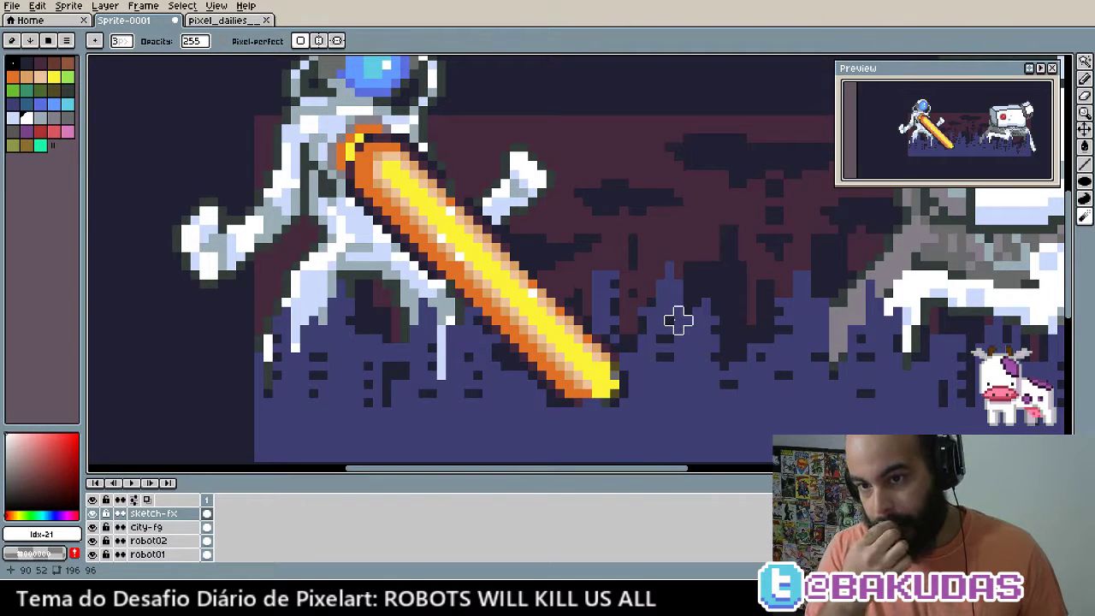
left_click(1083, 198)
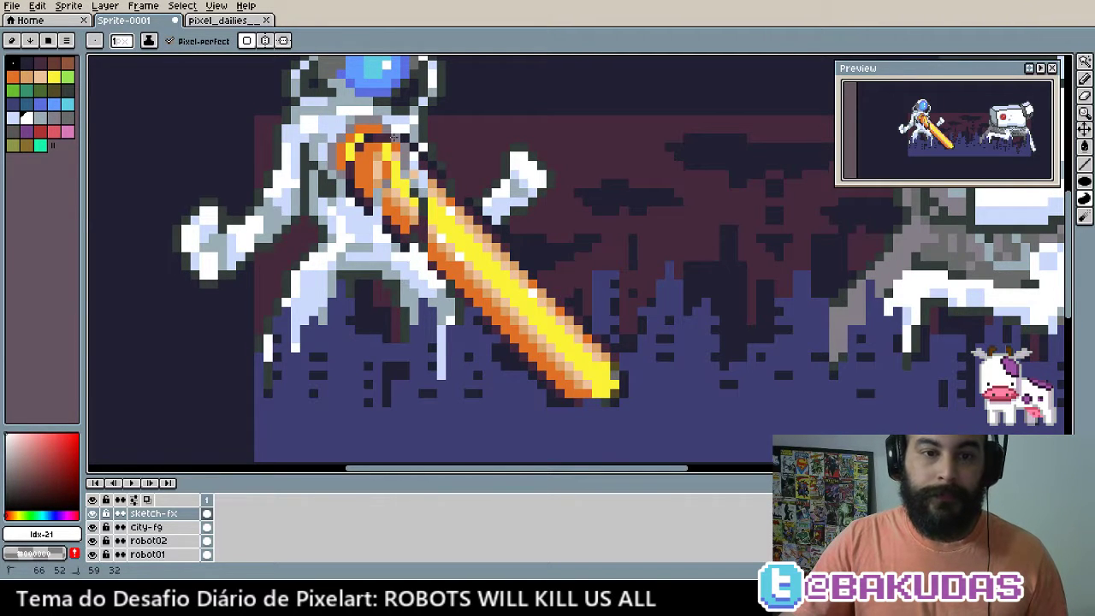
left_click_drag(394, 137, 356, 247)
scroll(432, 328, "up", 2)
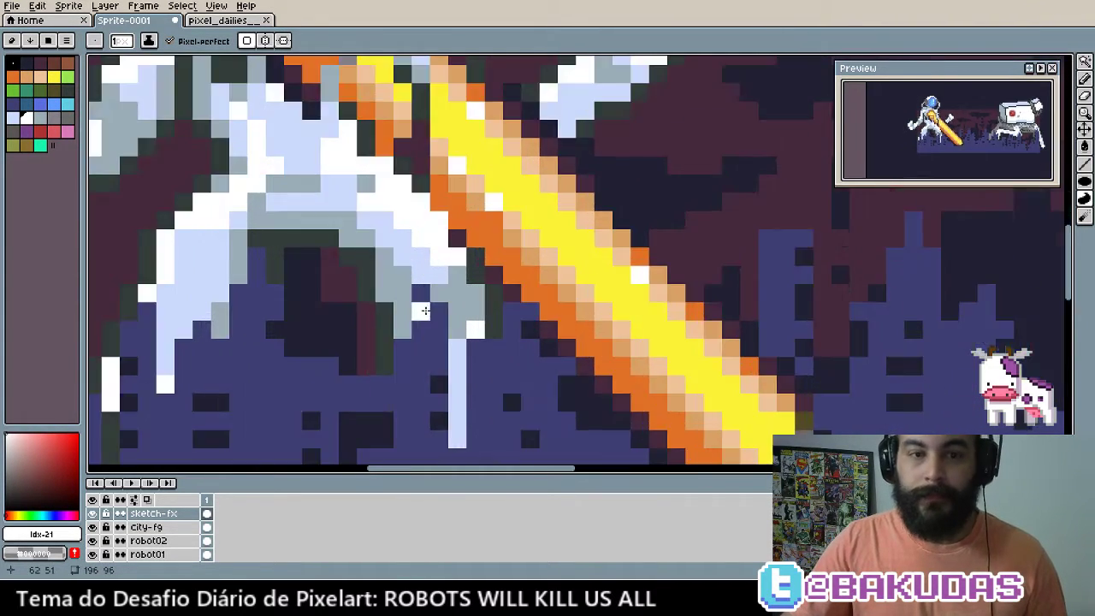
scroll(418, 197, "down", 2)
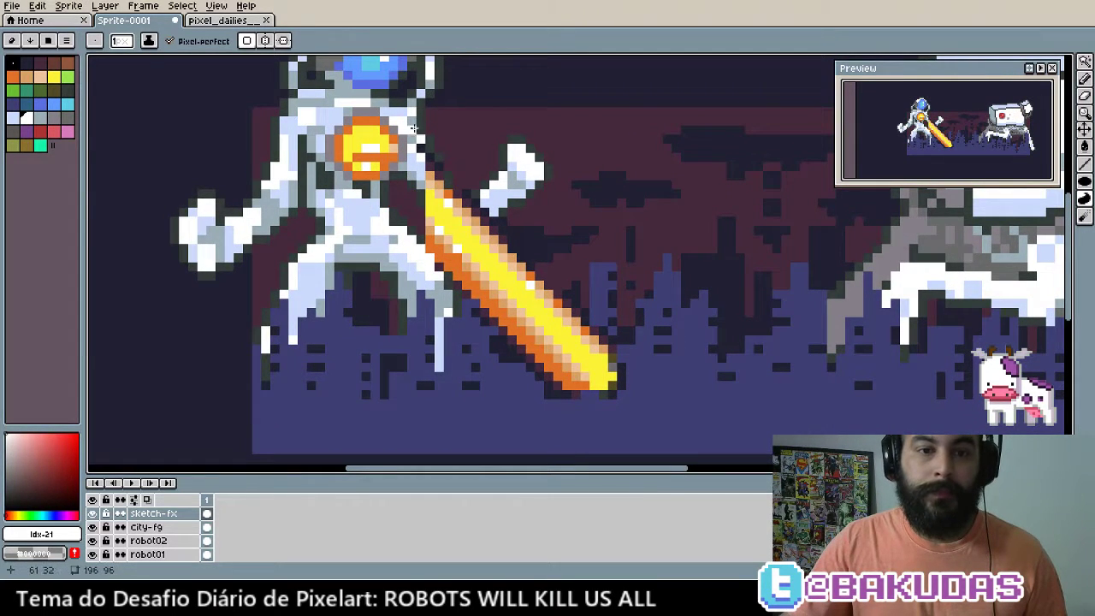
mouse_move(413, 128)
left_mouse_down()
mouse_move(487, 194)
mouse_move(458, 267)
left_mouse_up()
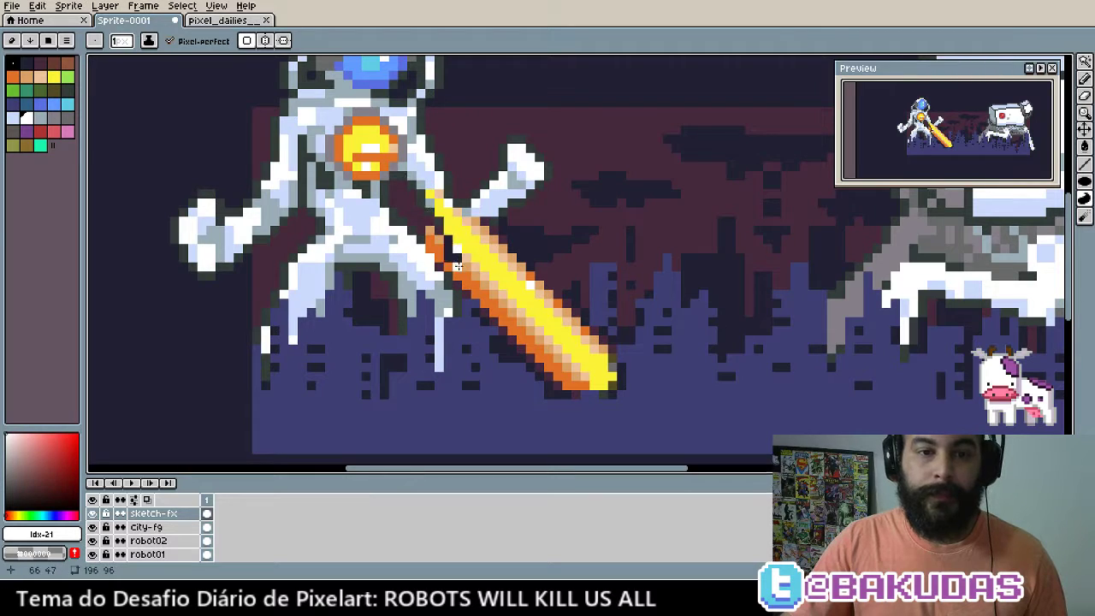
left_click_drag(461, 210, 506, 250)
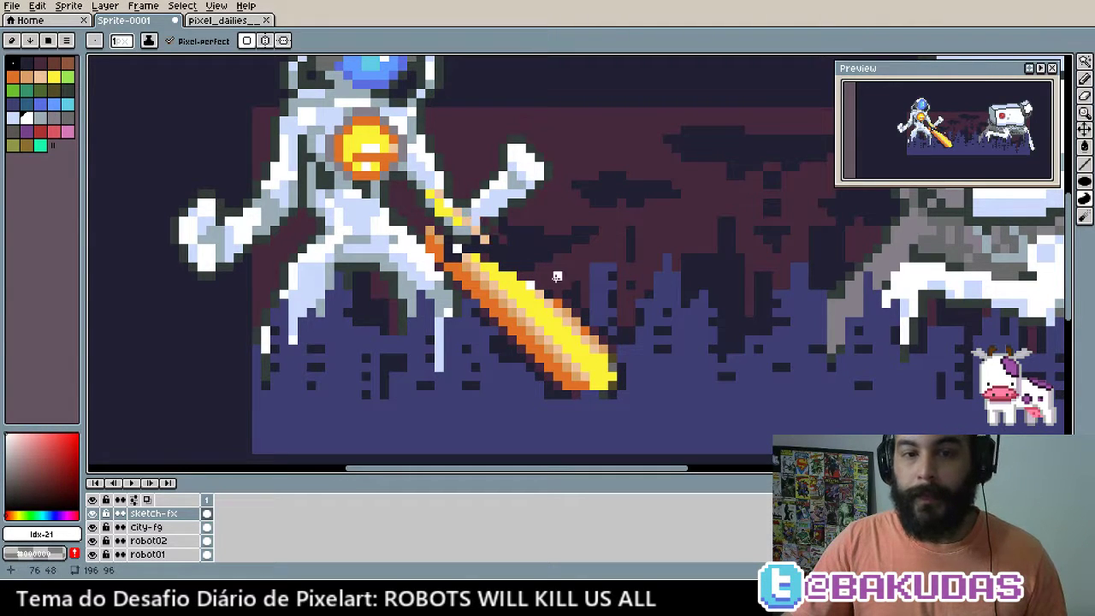
scroll(590, 330, "up", 1)
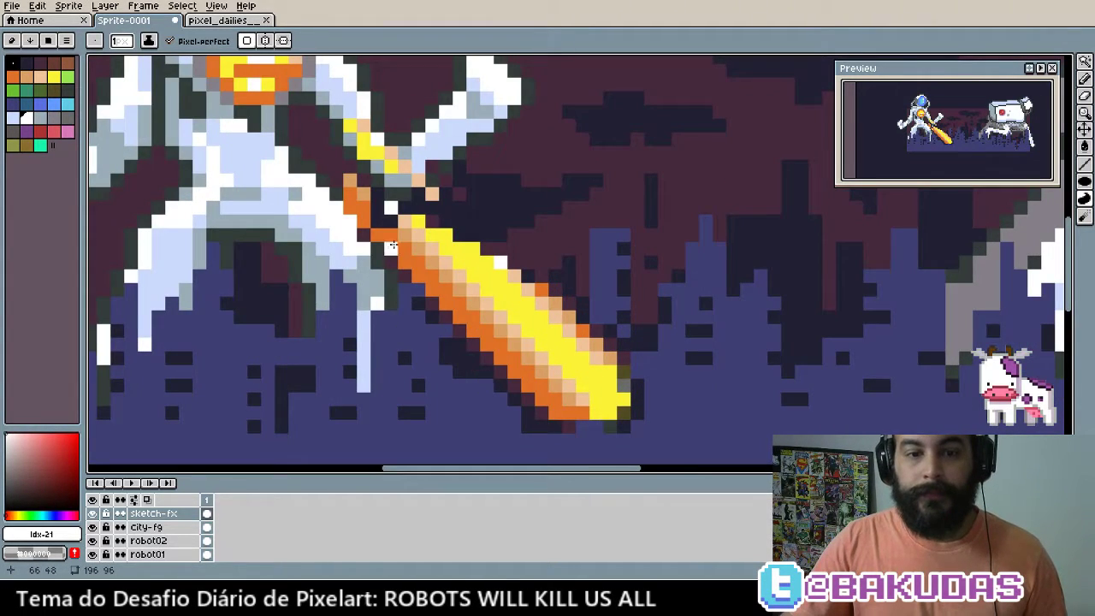
left_click_drag(391, 247, 583, 428)
left_click_drag(620, 318, 528, 441)
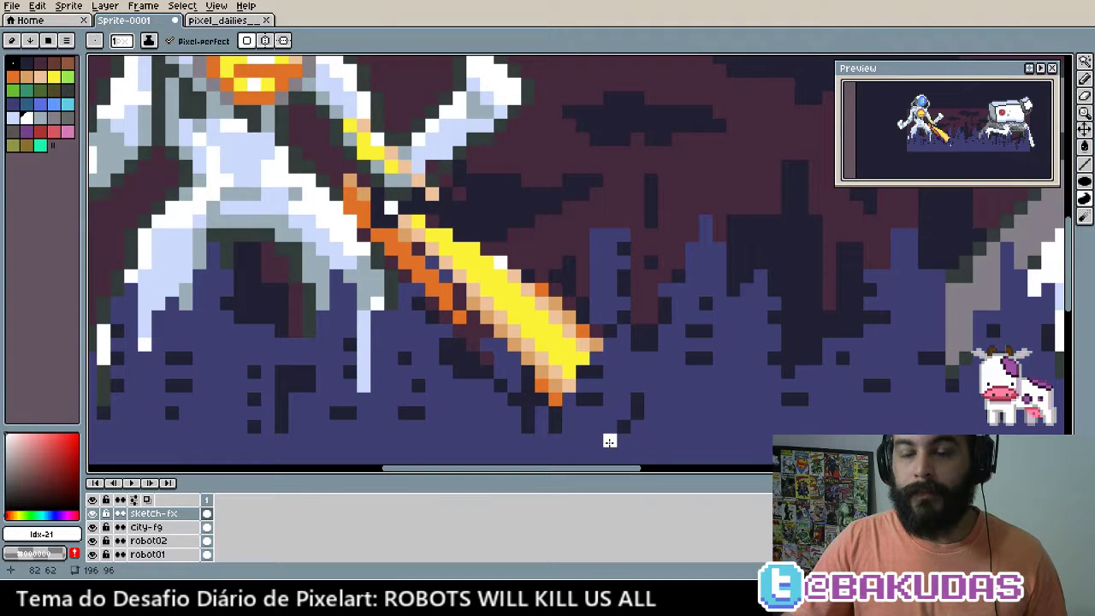
key("ctrl+z")
key("ctrl+z")
key("ctrl+z")
key("ctrl+z")
key("ctrl+z")
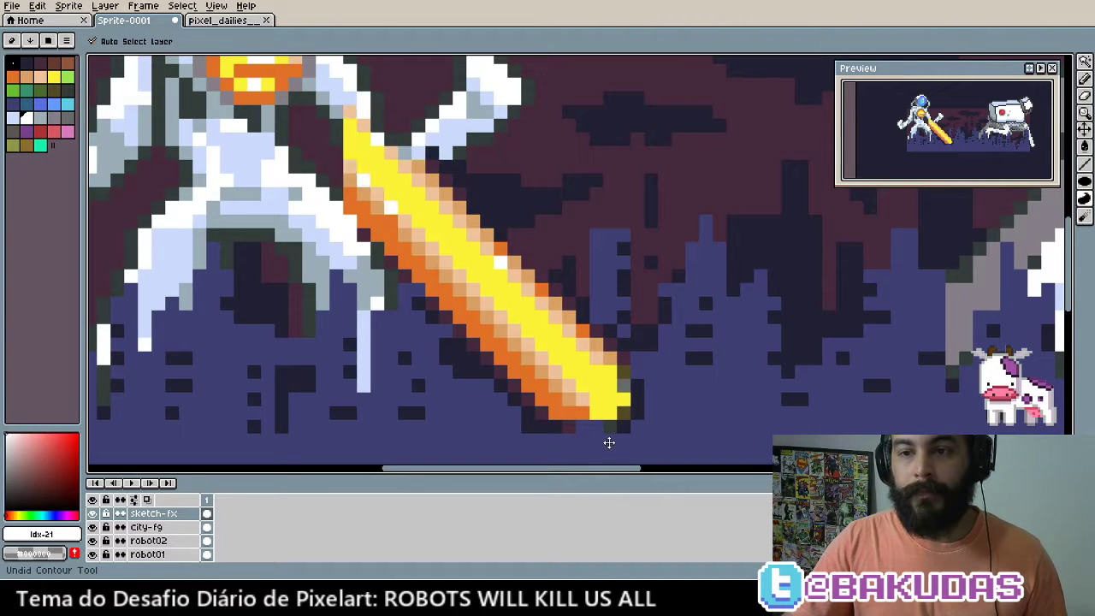
key("ctrl+z")
key("ctrl+z")
key("ctrl+z")
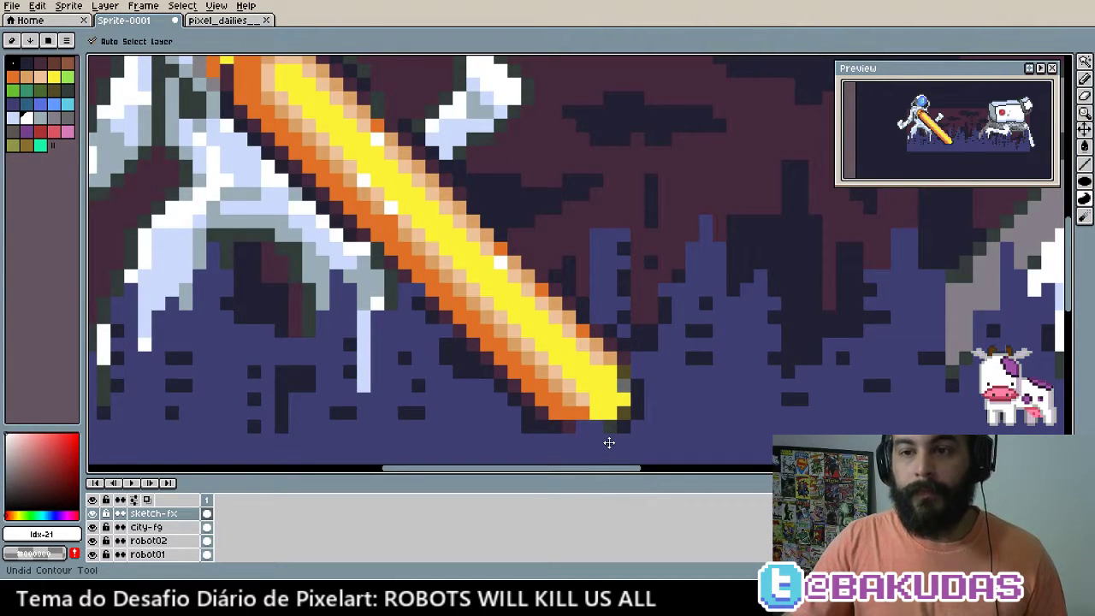
key("ctrl+z")
key("ctrl+y")
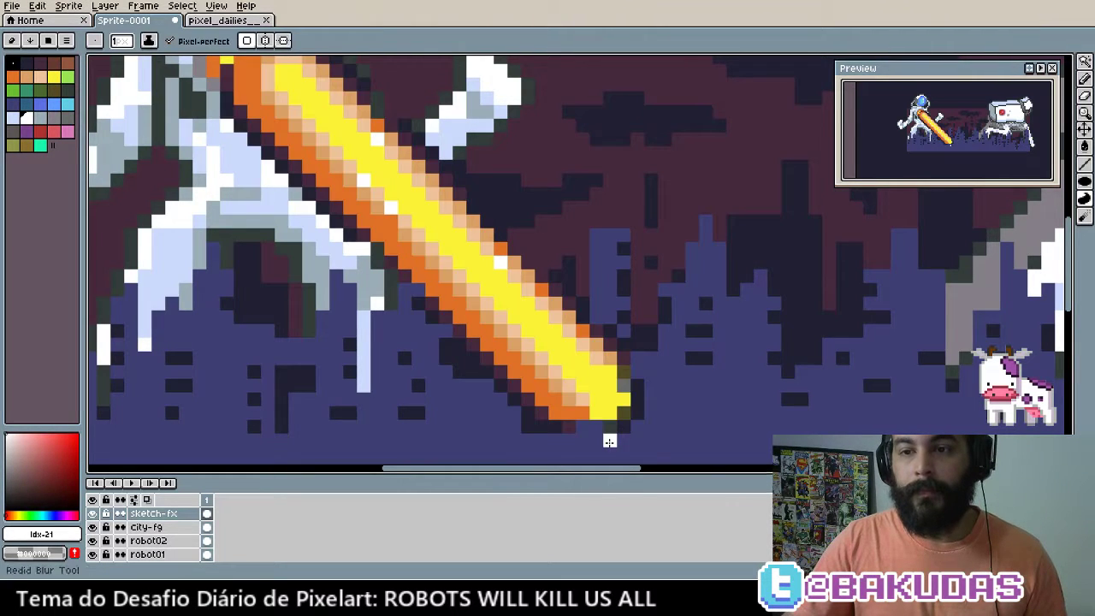
scroll(521, 377, "down", 2)
scroll(436, 316, "up", 2)
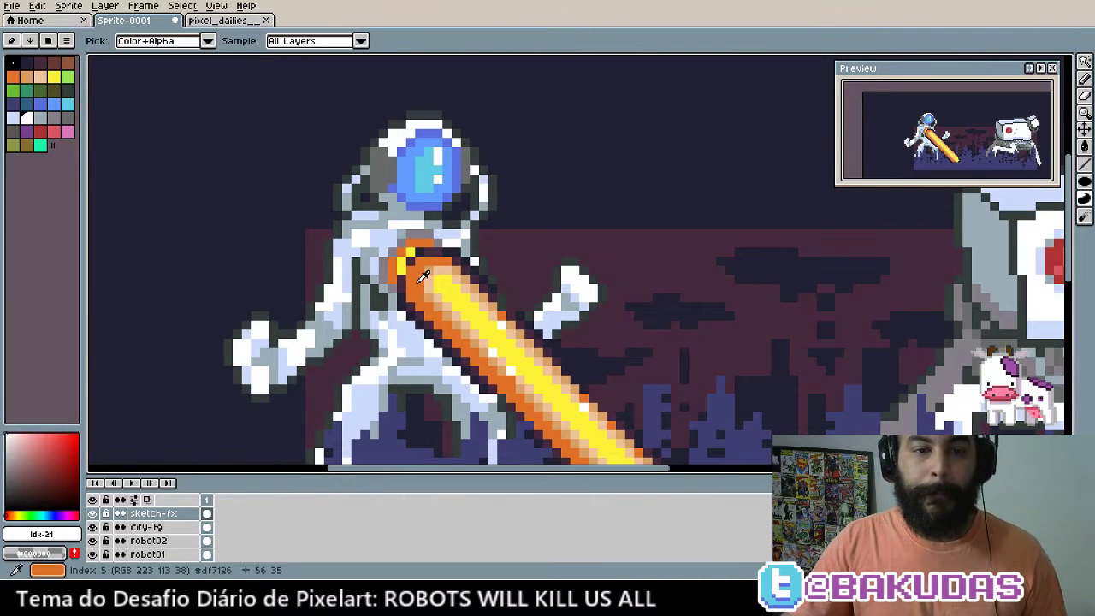
Draw orange and yellow ellipses around the astronaut's chest using beam colours
left_click(606, 296, "alt")
scroll(410, 282, "up", 1)
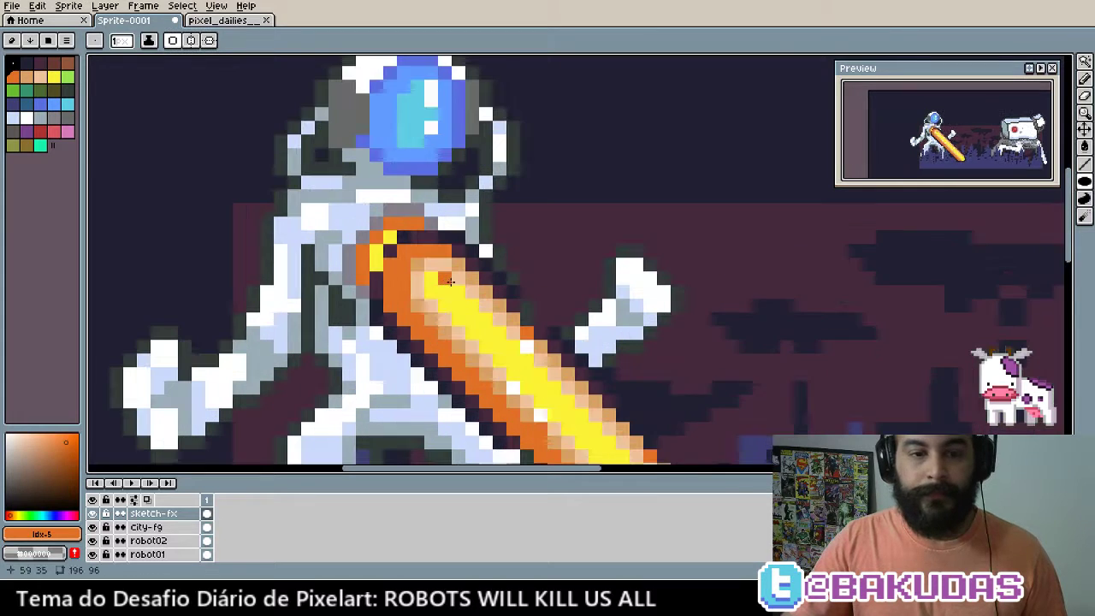
scroll(411, 282, "up", 1)
left_click_drag(311, 186, 507, 325)
left_click(500, 320, "alt")
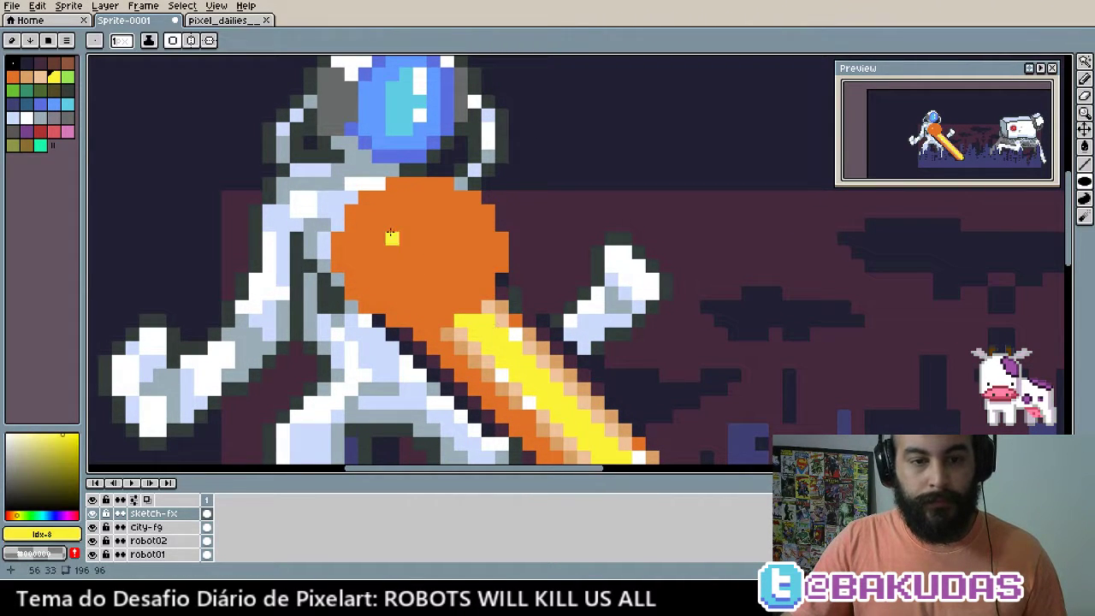
mouse_move(364, 209)
left_mouse_down()
mouse_move(356, 221)
mouse_move(366, 203)
left_mouse_up()
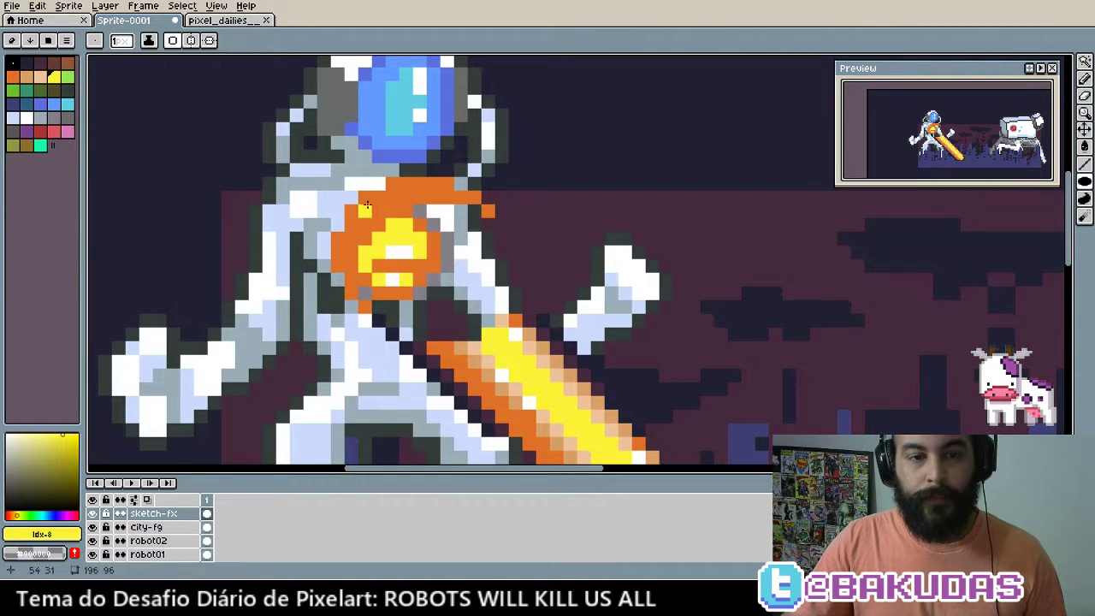
mouse_move(448, 200)
left_mouse_down()
mouse_move(531, 316)
mouse_move(546, 316)
left_mouse_up()
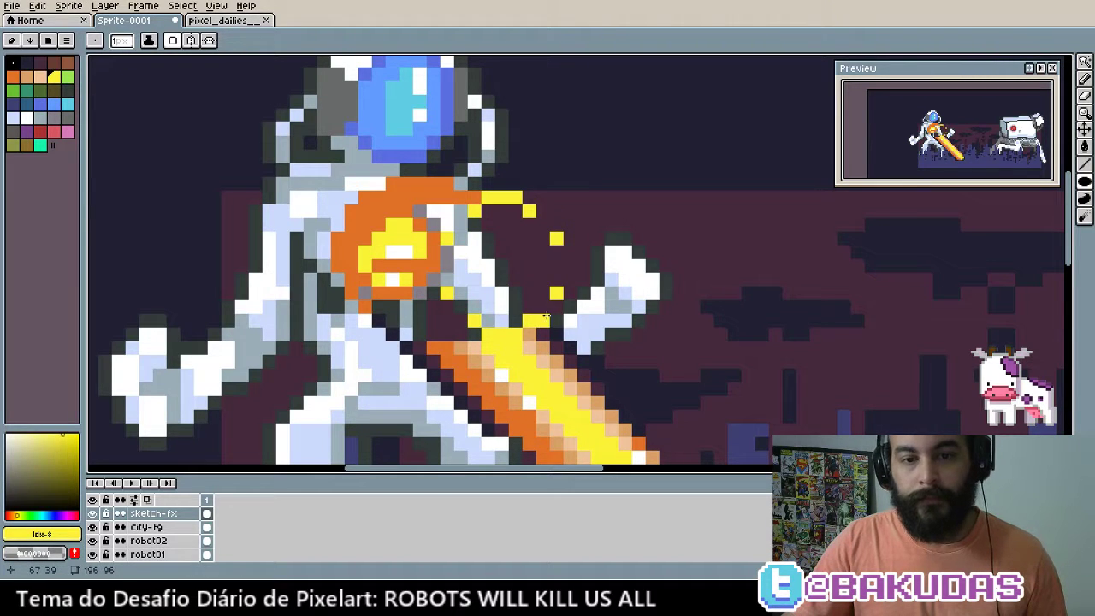
Try a white ellipse near the chest sampled from the suit, then undo it
key("i")
scroll(510, 324, "down", 1)
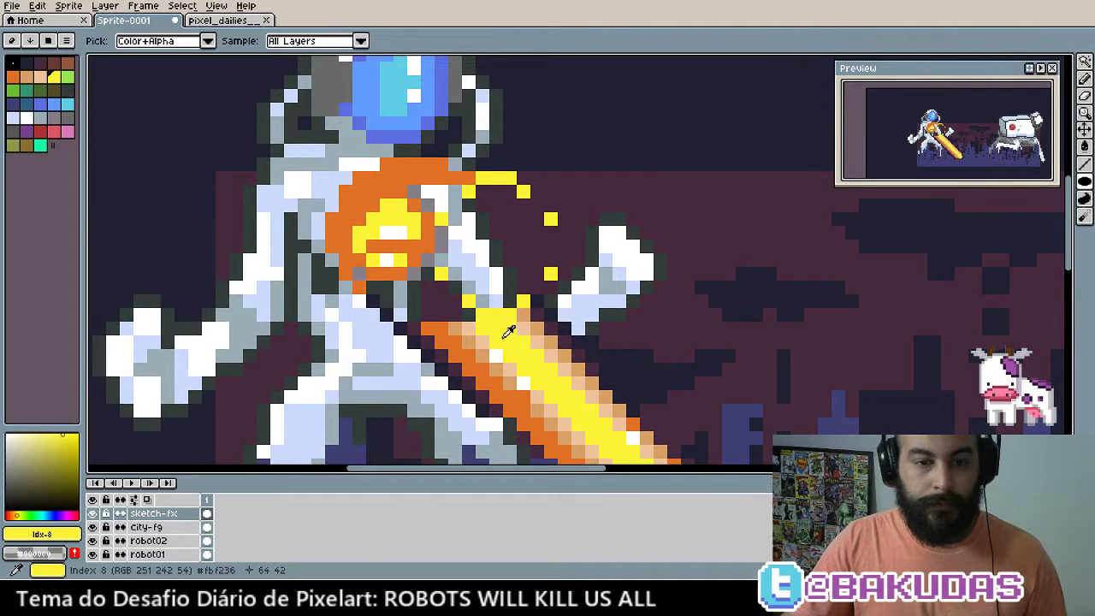
left_click(501, 345)
key("shift+u")
mouse_move(424, 224)
left_mouse_down()
mouse_move(556, 346)
mouse_move(397, 231)
mouse_move(473, 347)
mouse_move(504, 360)
left_mouse_up()
key("ctrl+z")
Draw orange arcs around the chest and over the upper torso
left_click(359, 246, "alt")
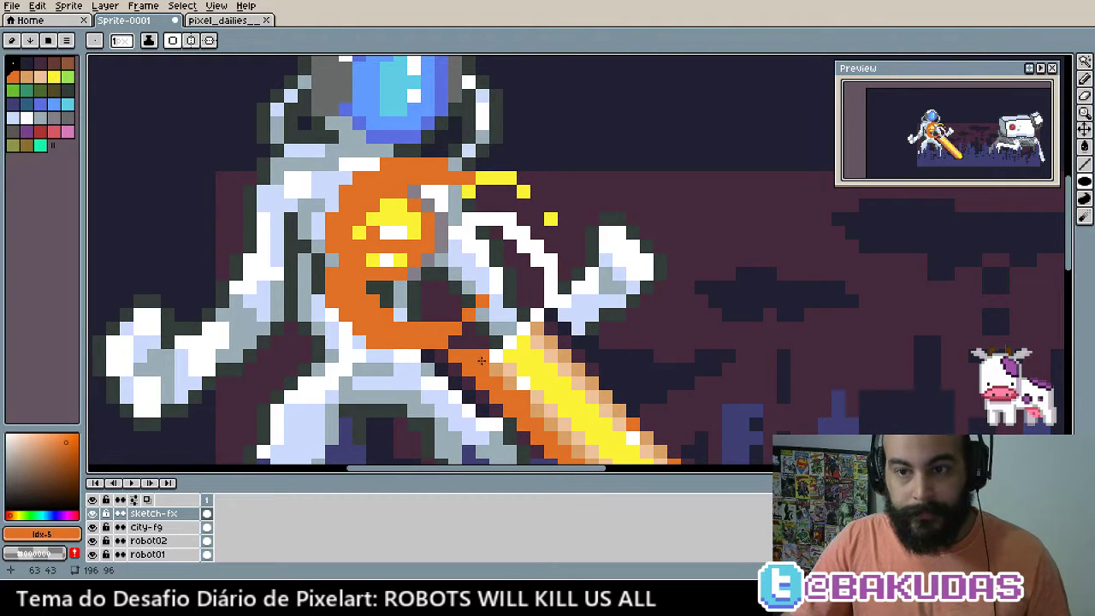
scroll(482, 361, "down", 1)
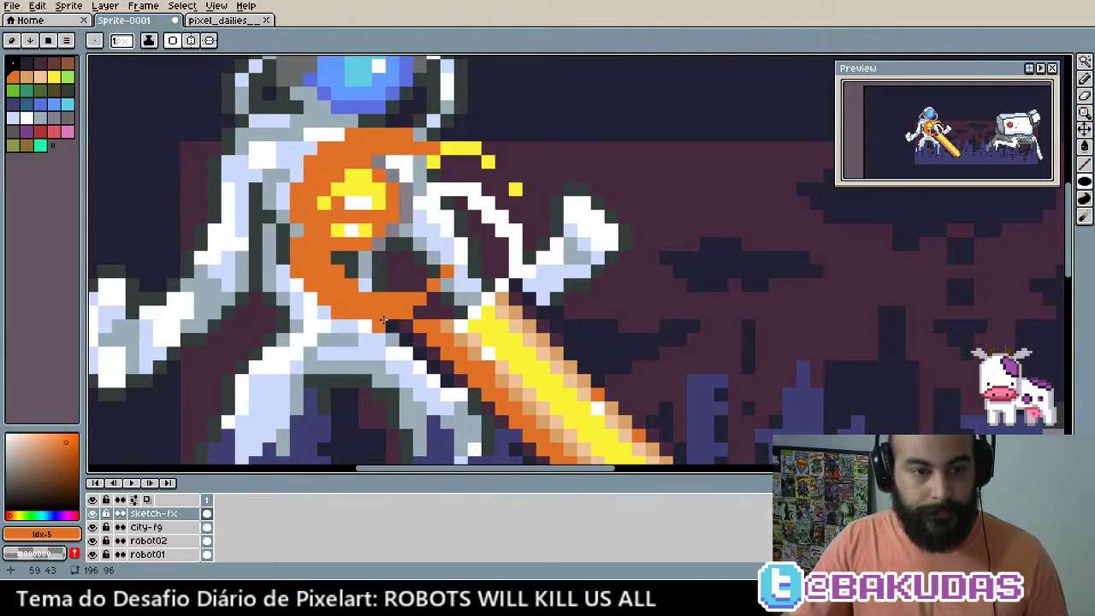
left_click_drag(268, 177, 228, 171)
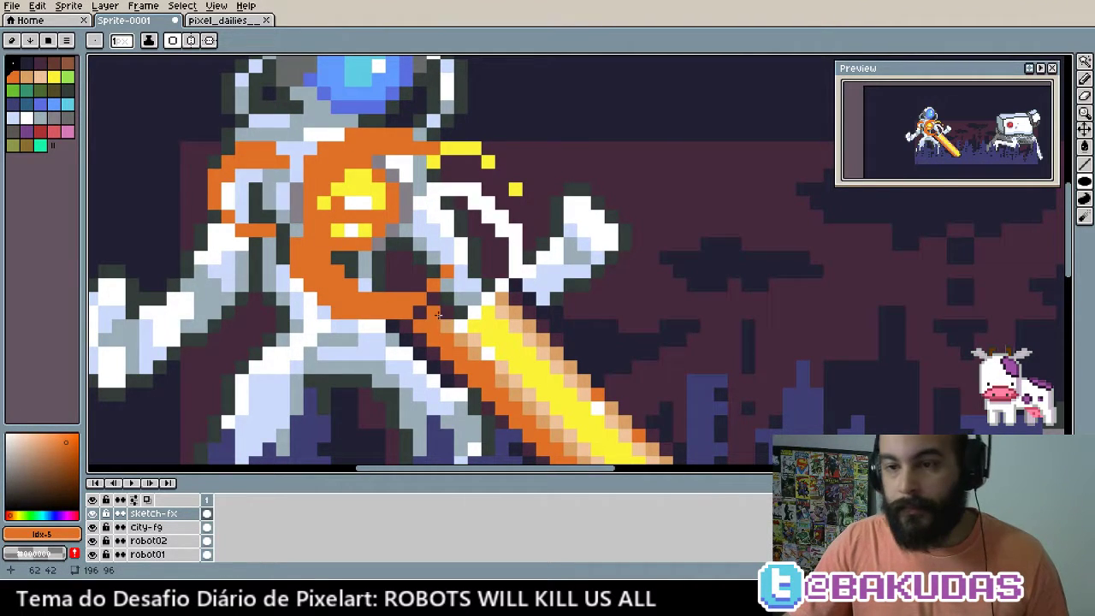
left_click_drag(440, 312, 411, 286)
scroll(440, 301, "down", 1)
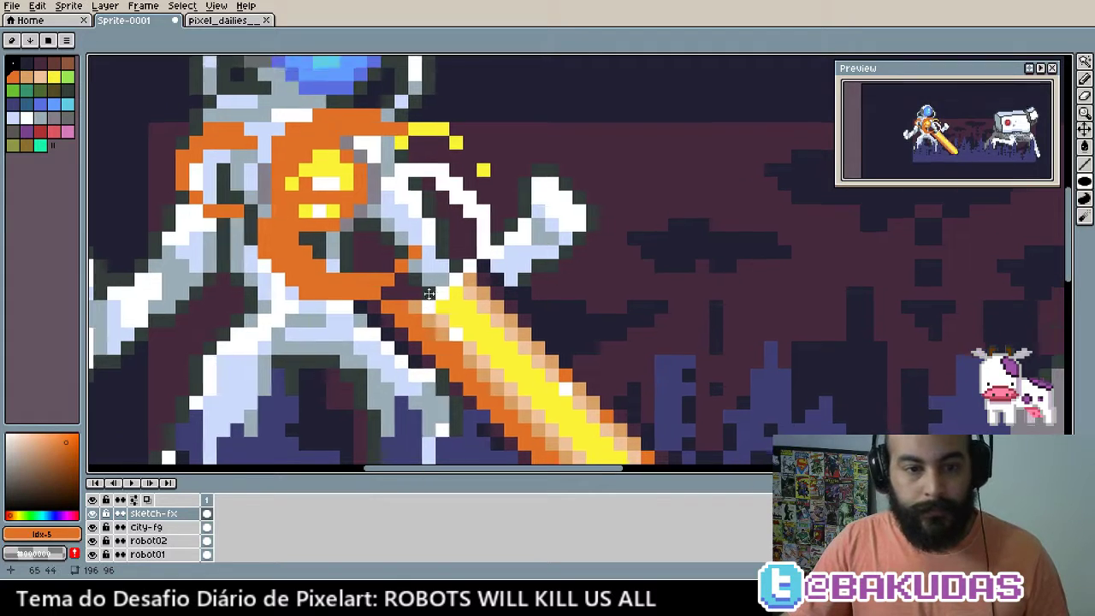
scroll(444, 305, "down", 1)
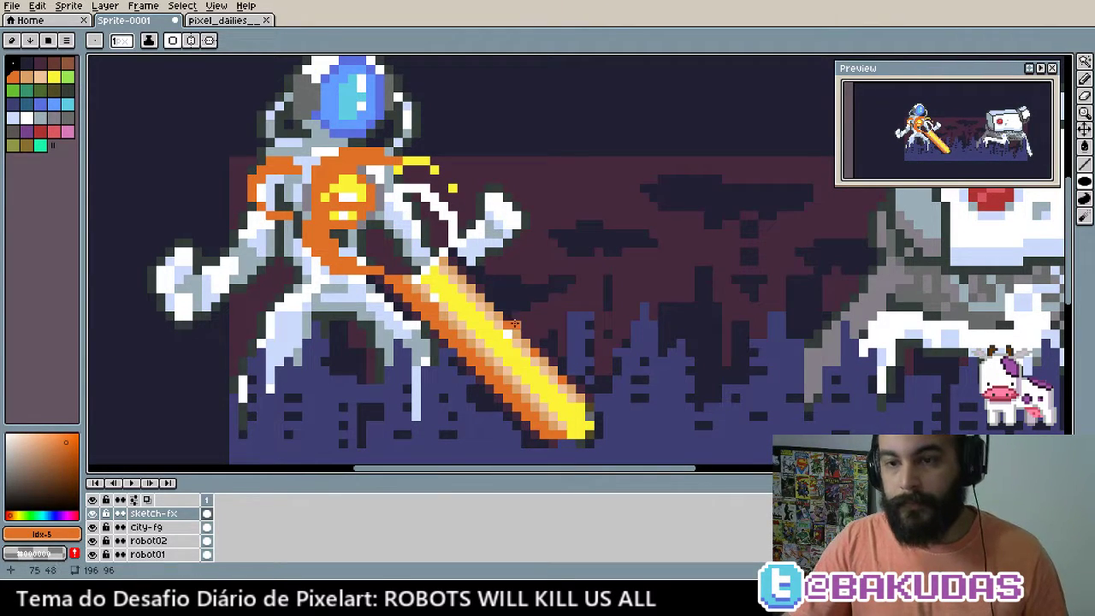
Undo the beam strokes, move the orange arc sketch, and delete it from the layer
mouse_move(542, 337)
left_mouse_down()
mouse_move(536, 324)
mouse_move(569, 334)
left_mouse_up()
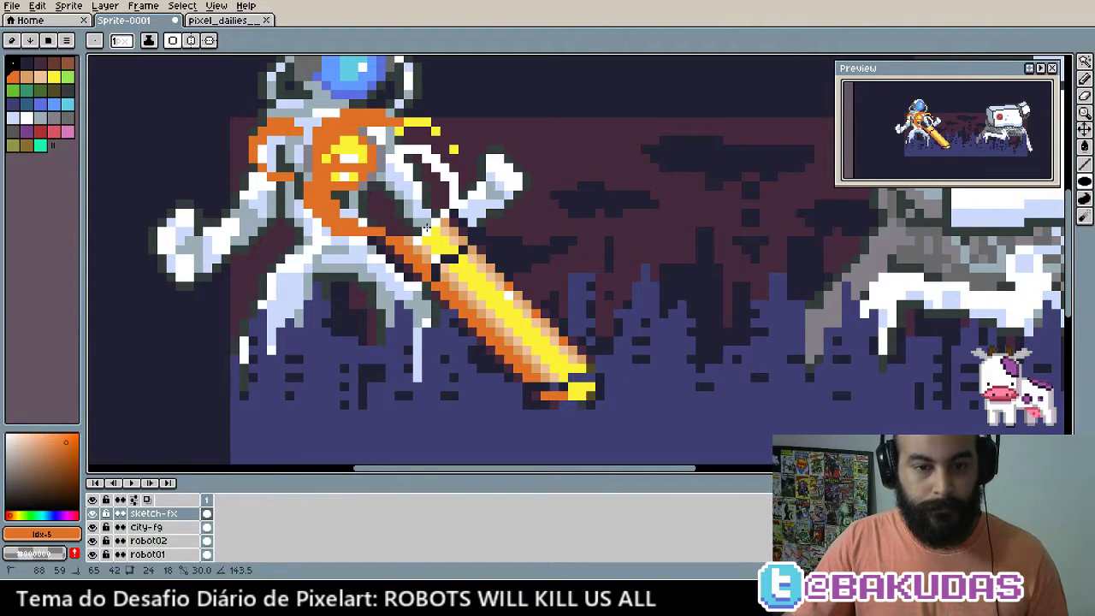
key("ctrl+z")
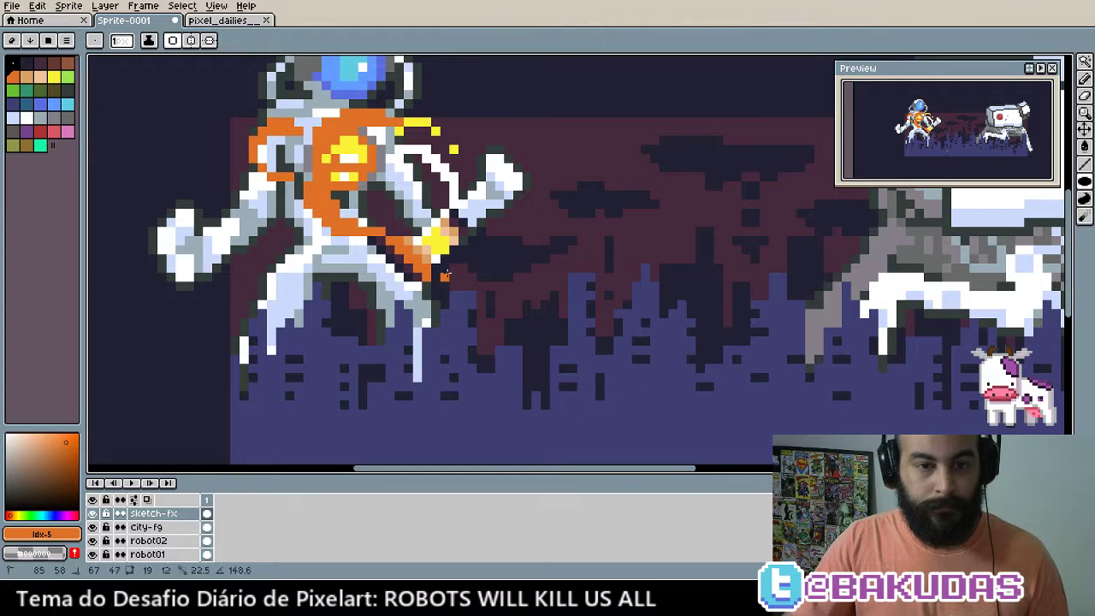
key("ctrl+z")
key("ctrl+z")
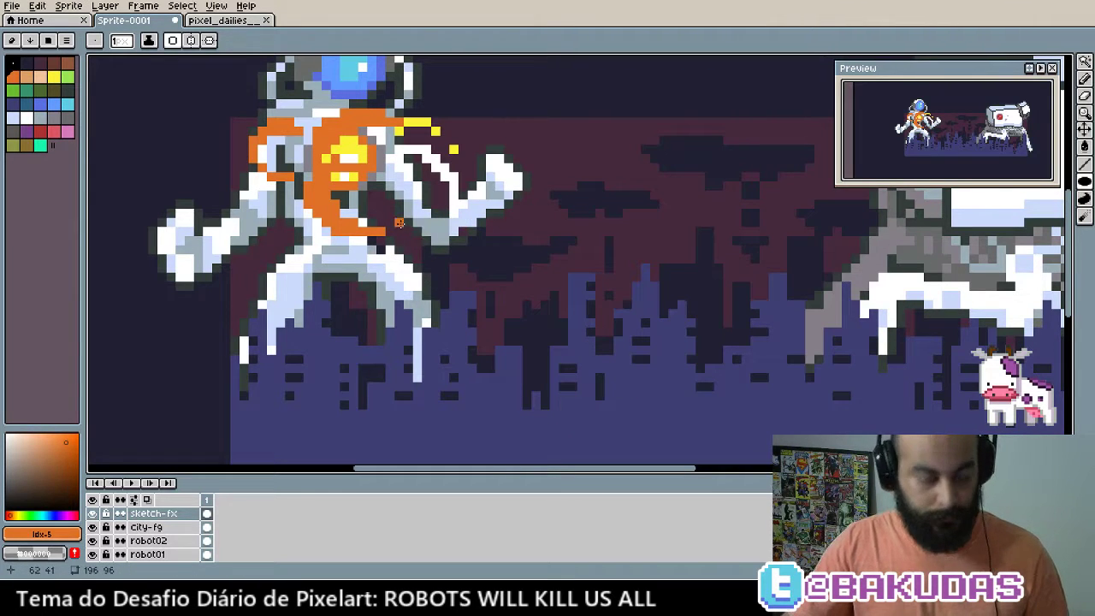
key("v")
mouse_move(349, 162)
left_mouse_down()
mouse_move(587, 288)
mouse_move(527, 342)
mouse_move(589, 325)
left_mouse_up()
key("ctrl+z")
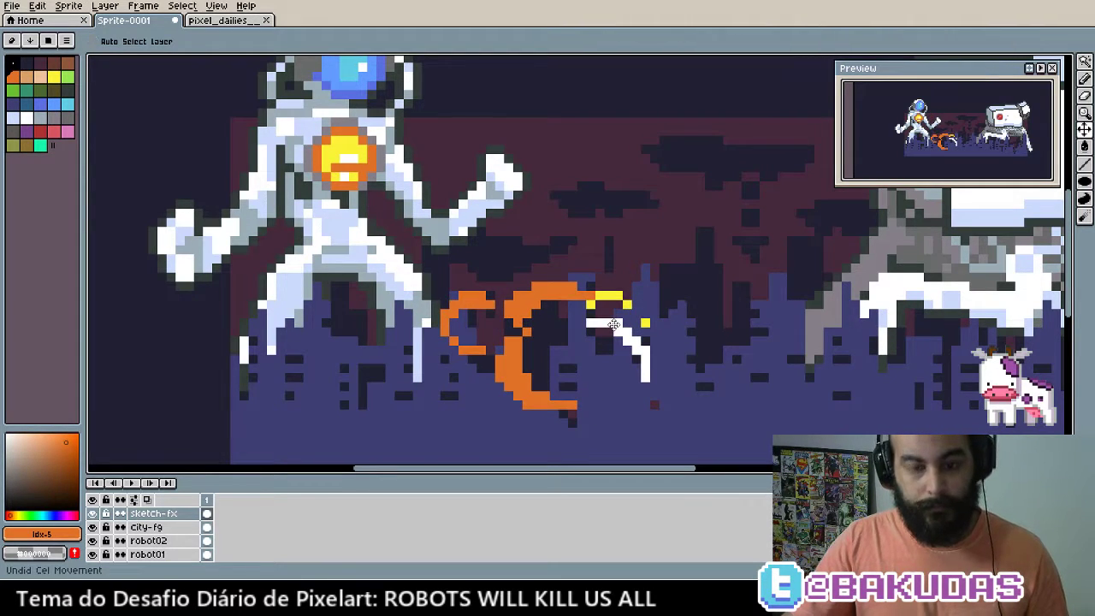
key("Delete")
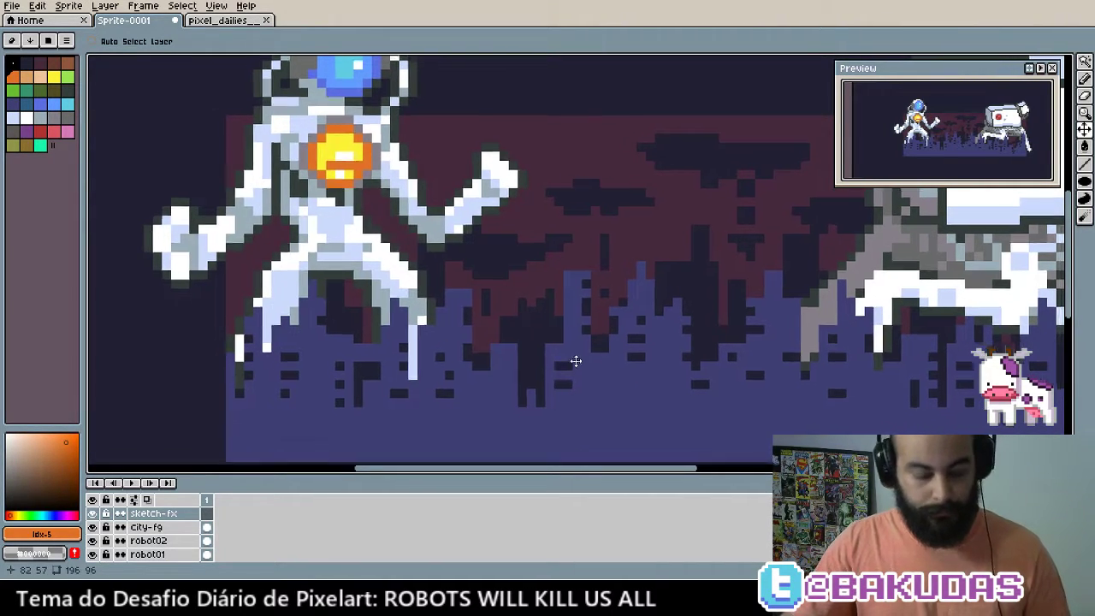
Draw two filled orange ellipses over the city, then carve a crescent and a U-shaped arc from them
key("b")
scroll(524, 321, "up", 1)
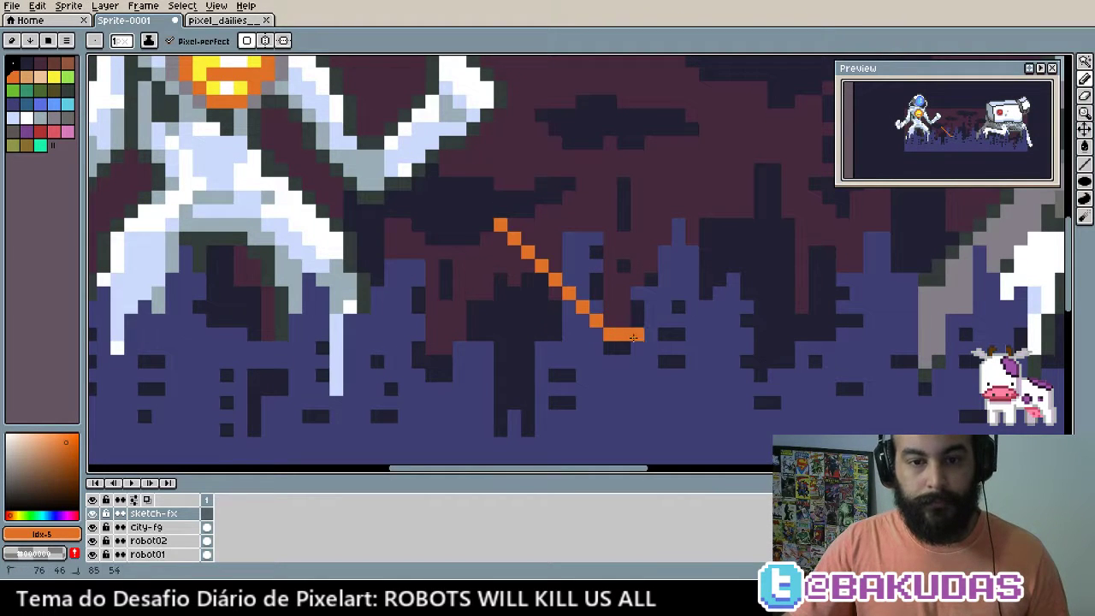
key("shift+u")
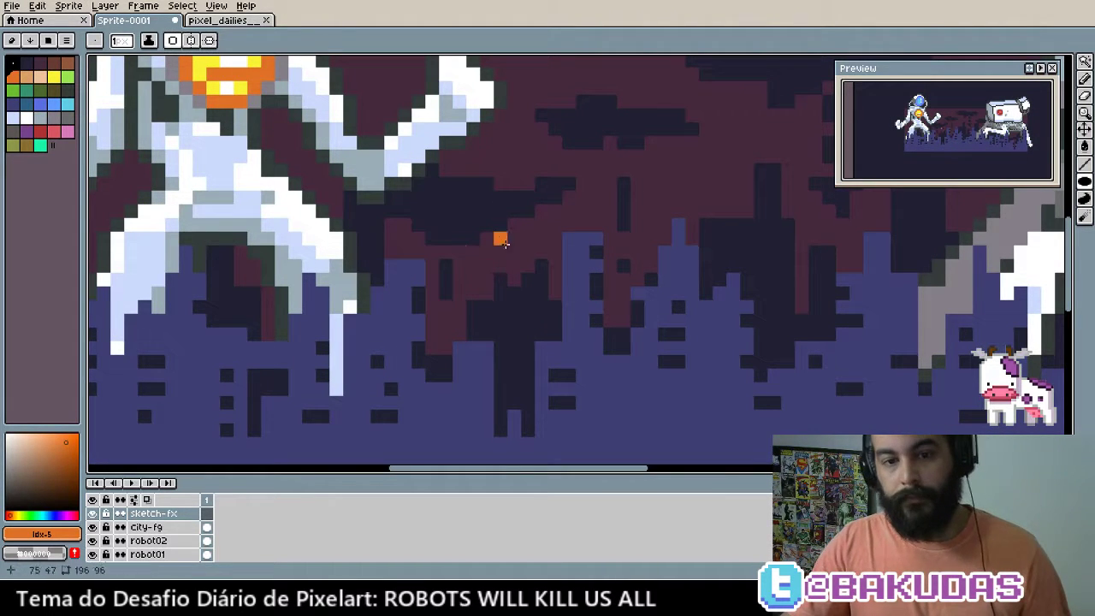
left_click_drag(496, 233, 685, 421)
left_click_drag(363, 280, 518, 431)
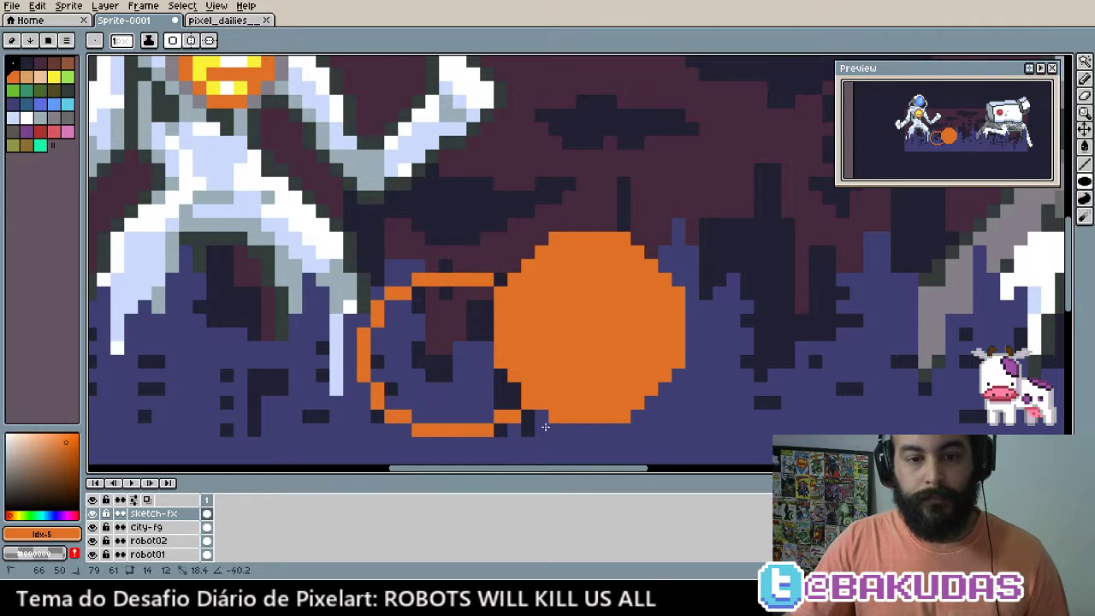
left_click_drag(450, 280, 634, 375)
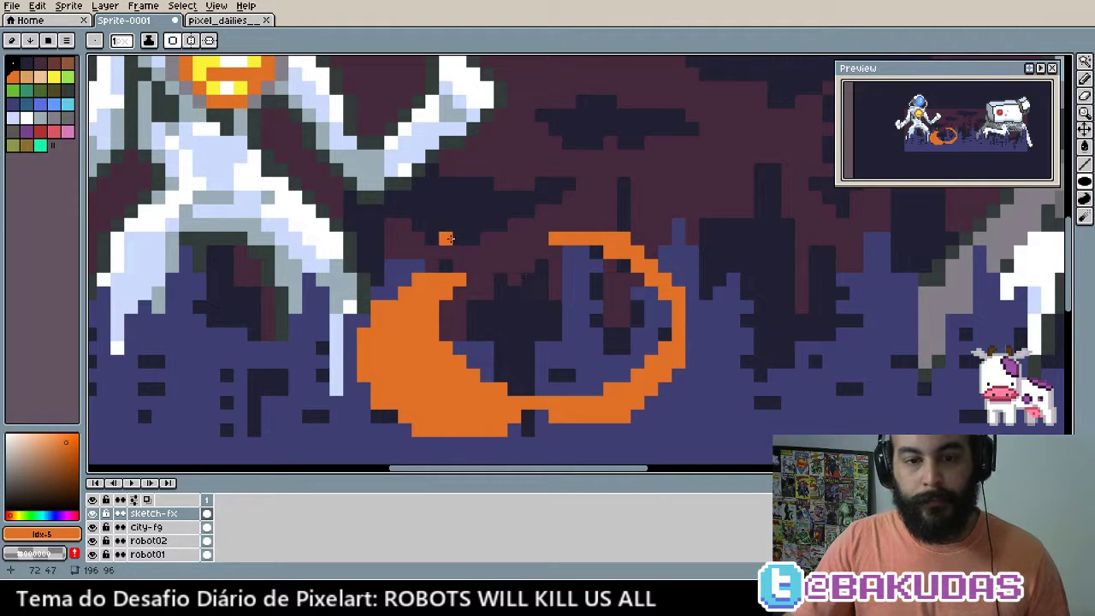
mouse_move(493, 321)
left_mouse_down()
mouse_move(563, 375)
mouse_move(655, 377)
left_mouse_up()
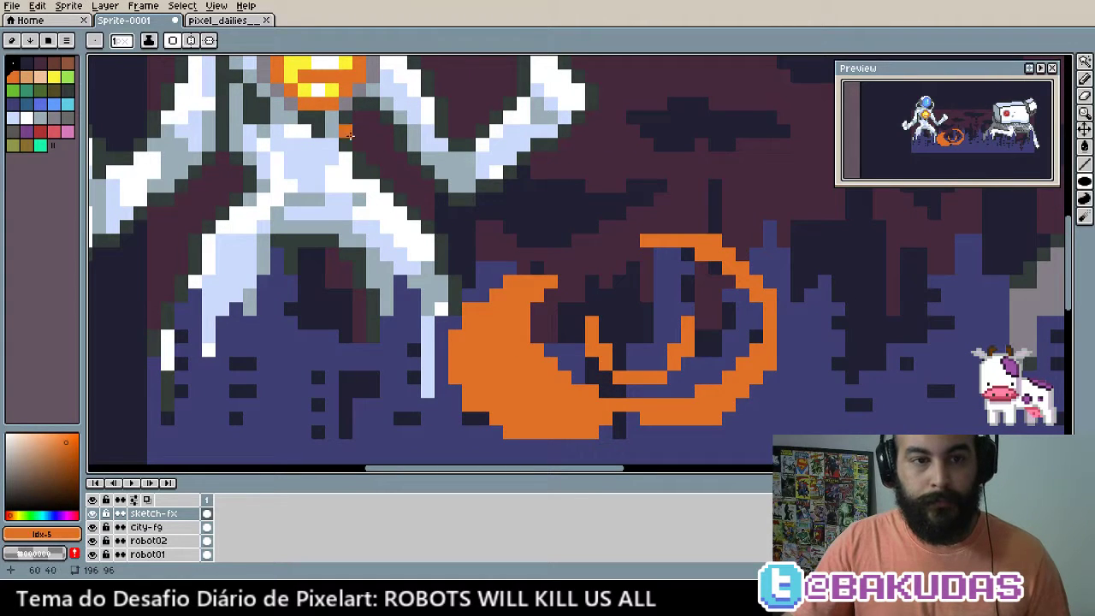
Sample yellow from the chest glow and draw two yellow ellipses cut into crescents
left_click(295, 73, "alt")
mouse_move(423, 276)
left_mouse_down()
mouse_move(516, 379)
mouse_move(566, 400)
left_mouse_up()
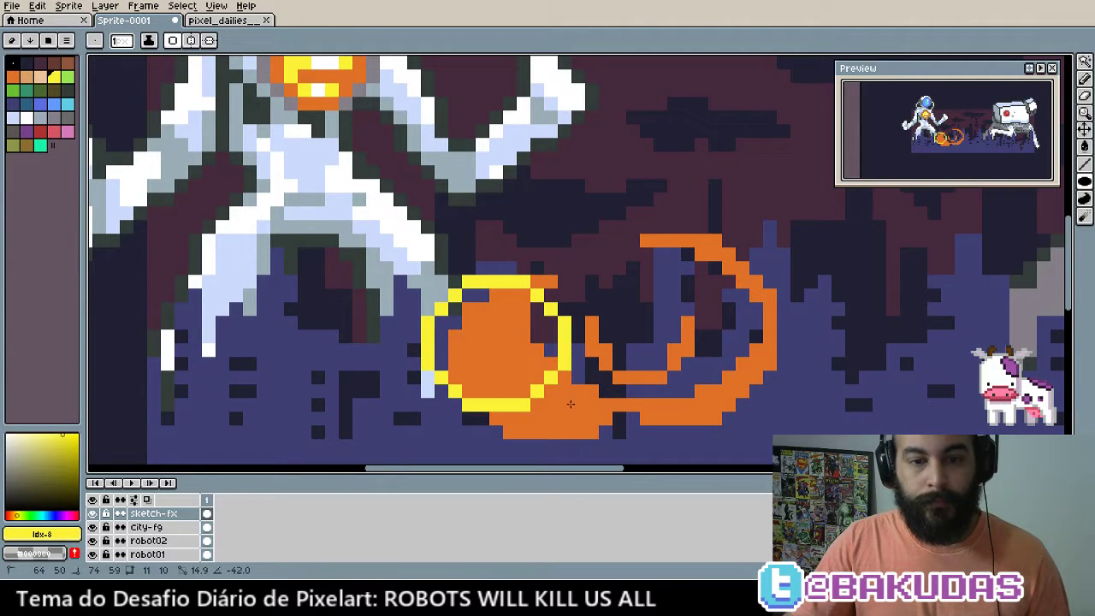
left_click(496, 338)
mouse_move(462, 329)
left_mouse_down()
mouse_move(552, 359)
mouse_move(559, 275)
left_mouse_up()
mouse_move(519, 224)
left_mouse_down()
mouse_move(589, 316)
mouse_move(651, 342)
left_mouse_up()
left_click_drag(633, 205, 560, 312)
left_click_drag(601, 274, 587, 306)
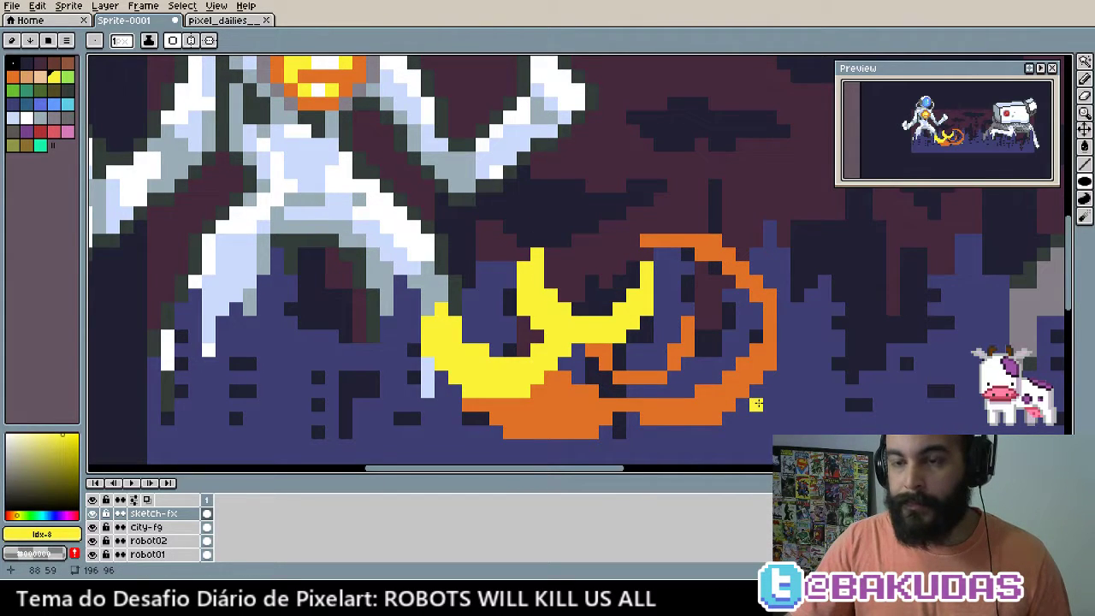
Add a right-facing yellow crescent on the right side of the swirl
left_click_drag(756, 405, 669, 413)
left_click_drag(708, 291, 587, 387)
left_click(650, 342)
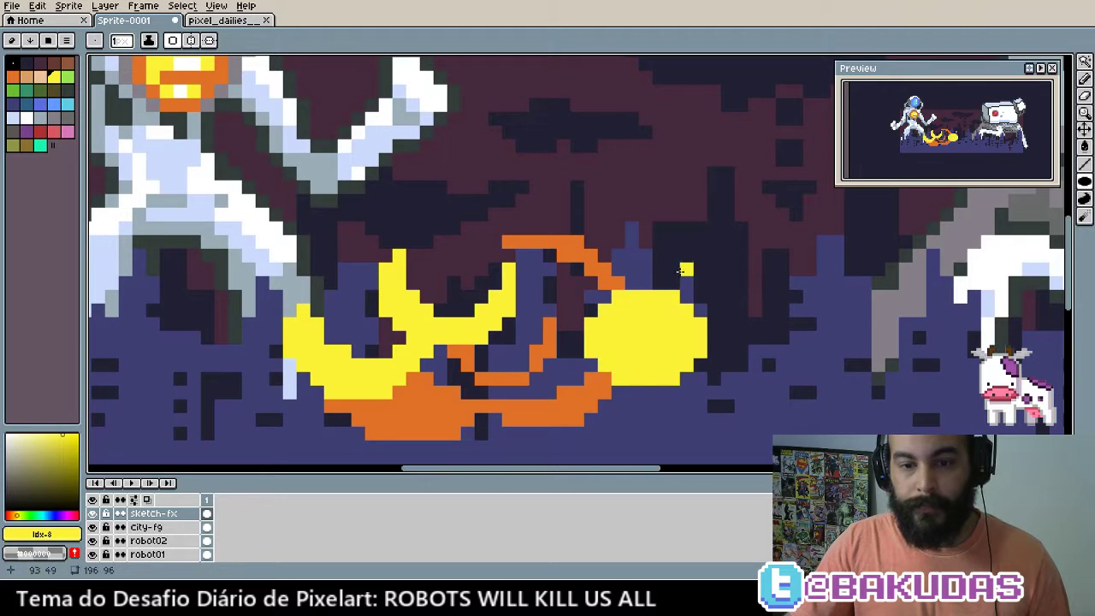
left_click_drag(681, 272, 661, 408)
key("ctrl+z")
mouse_move(753, 256)
left_mouse_down()
mouse_move(641, 334)
mouse_move(650, 374)
mouse_move(695, 411)
mouse_move(806, 389)
left_mouse_up()
key("ctrl+z")
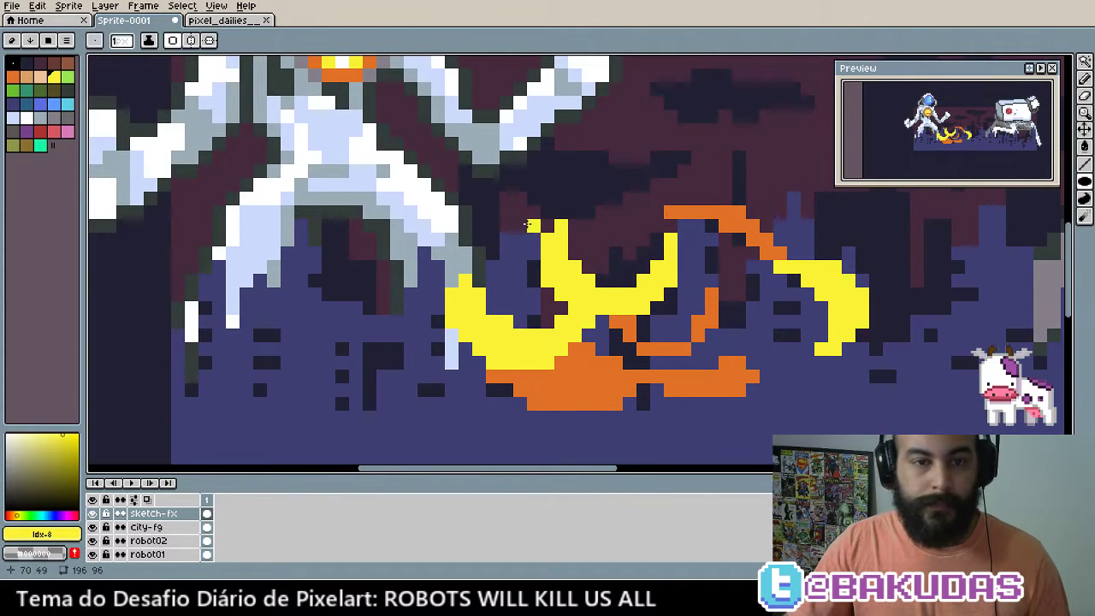
Select white and try white ellipse shapes, reverting to the white U-shaped outline
left_click(565, 351, "alt")
mouse_move(515, 292)
left_mouse_down()
mouse_move(649, 398)
mouse_move(537, 307)
left_mouse_up()
key("ctrl+z")
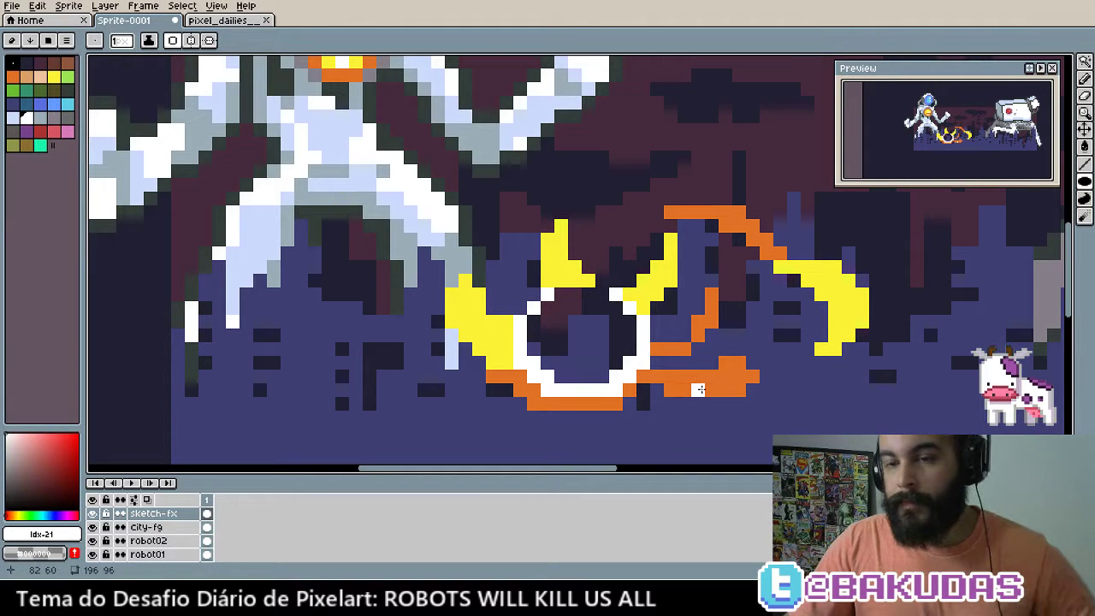
mouse_move(610, 275)
left_mouse_down()
mouse_move(724, 378)
mouse_move(693, 305)
left_mouse_up()
key("ctrl+z")
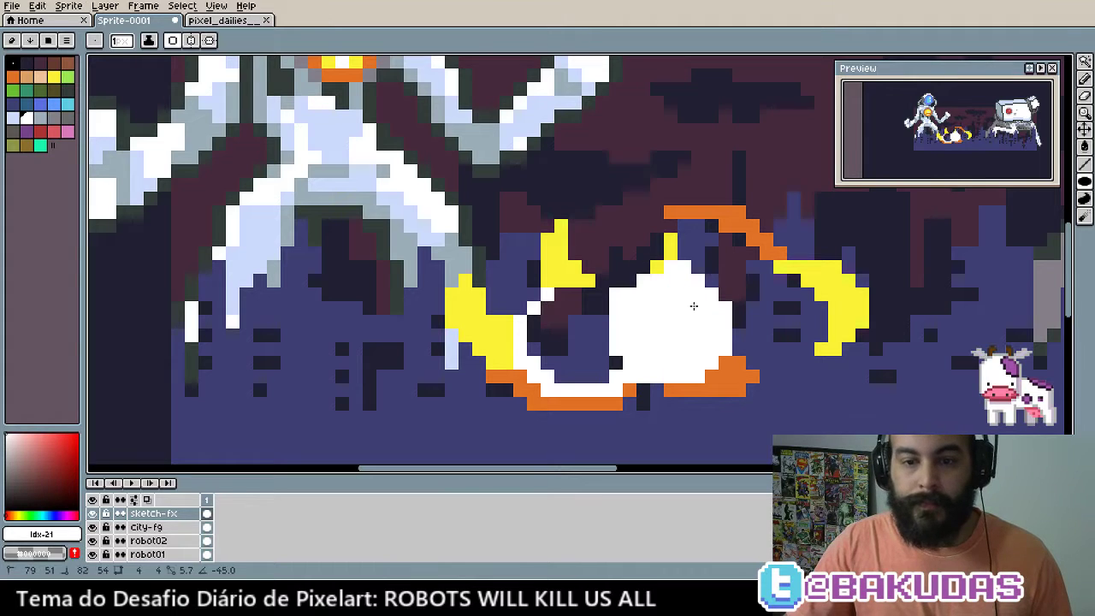
key("ctrl+z")
key("ctrl+z")
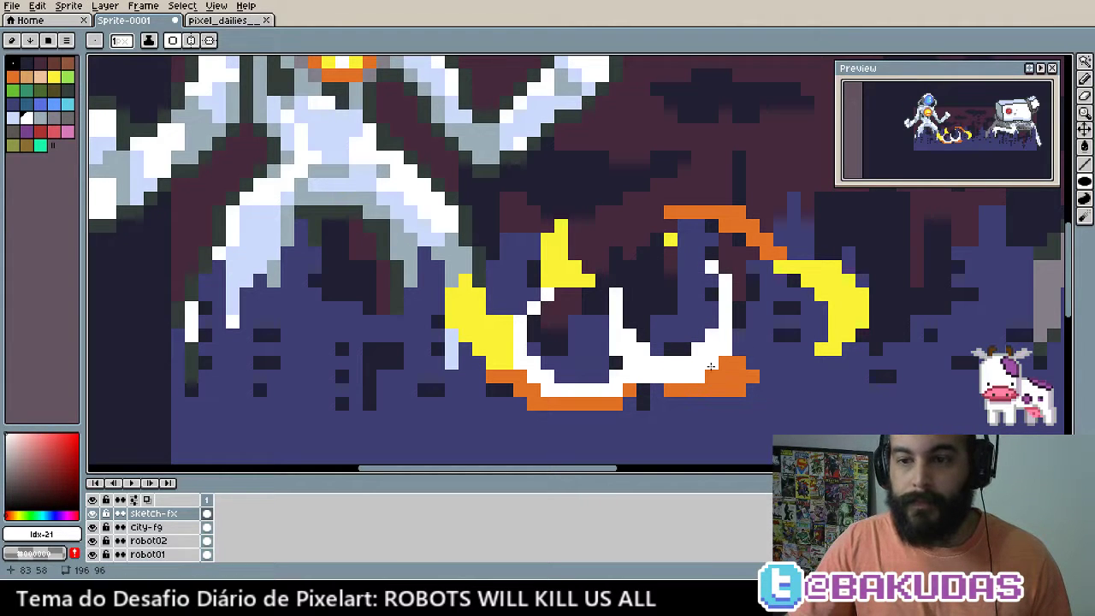
Trim part of the white outline with dark paint and add a small white debris speck
mouse_move(605, 293)
left_mouse_down()
mouse_move(715, 349)
mouse_move(767, 408)
left_mouse_up()
left_click_drag(682, 316, 693, 330)
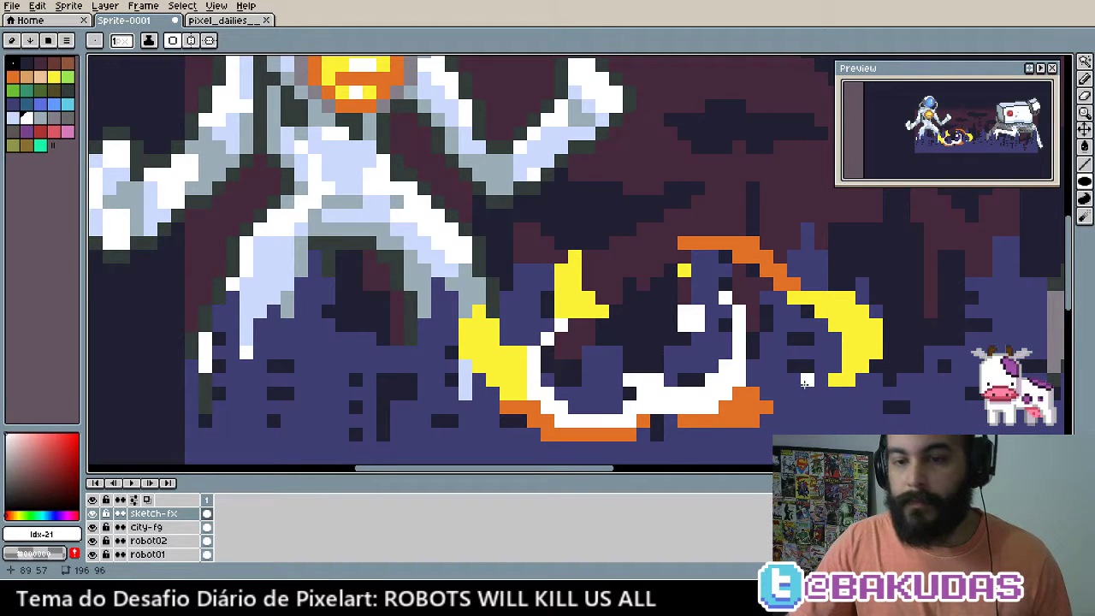
scroll(677, 387, "left", 3)
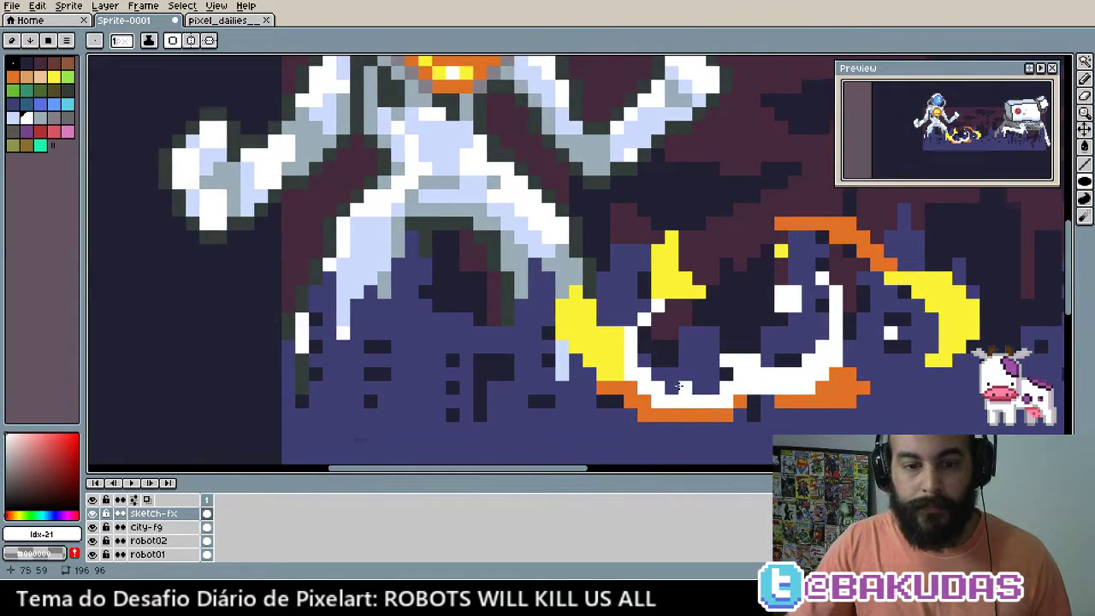
scroll(547, 325, "up", 2)
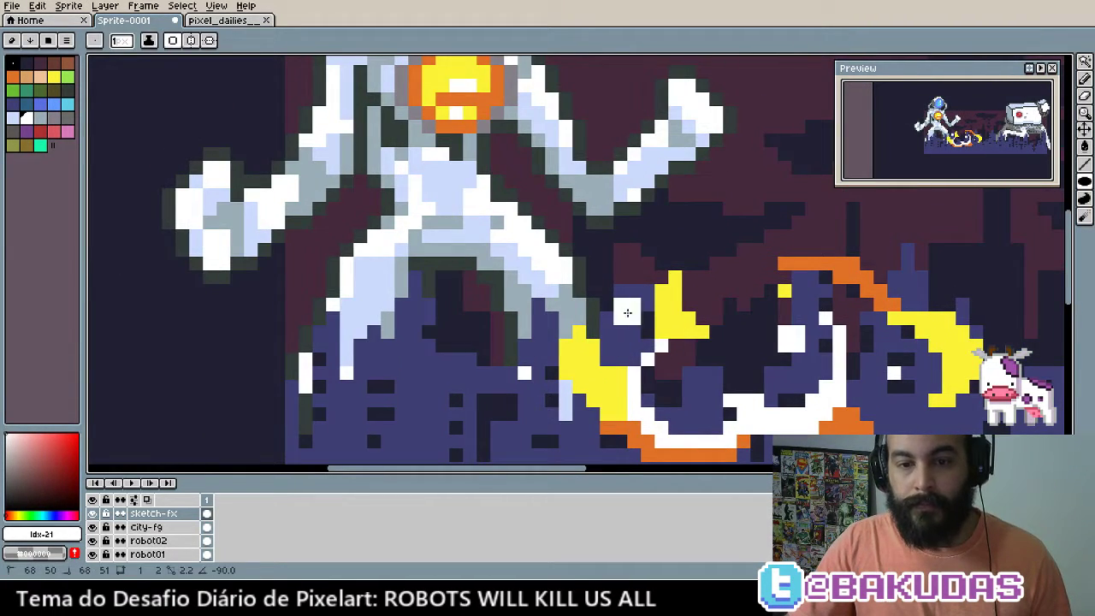
scroll(722, 291, "up", 2)
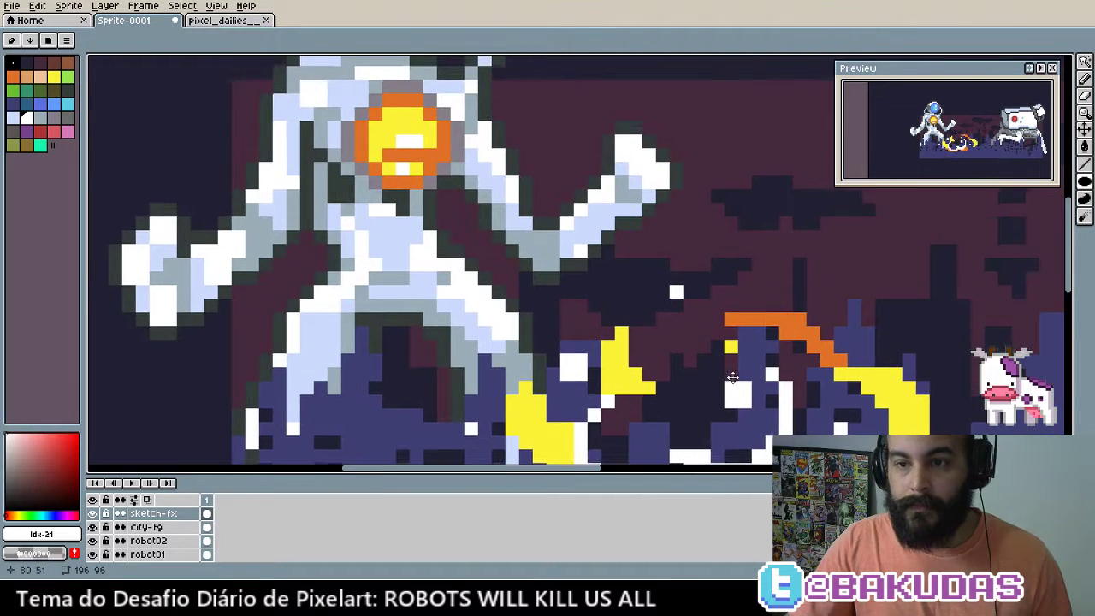
scroll(739, 323, "right", 2)
scroll(722, 309, "right", 3)
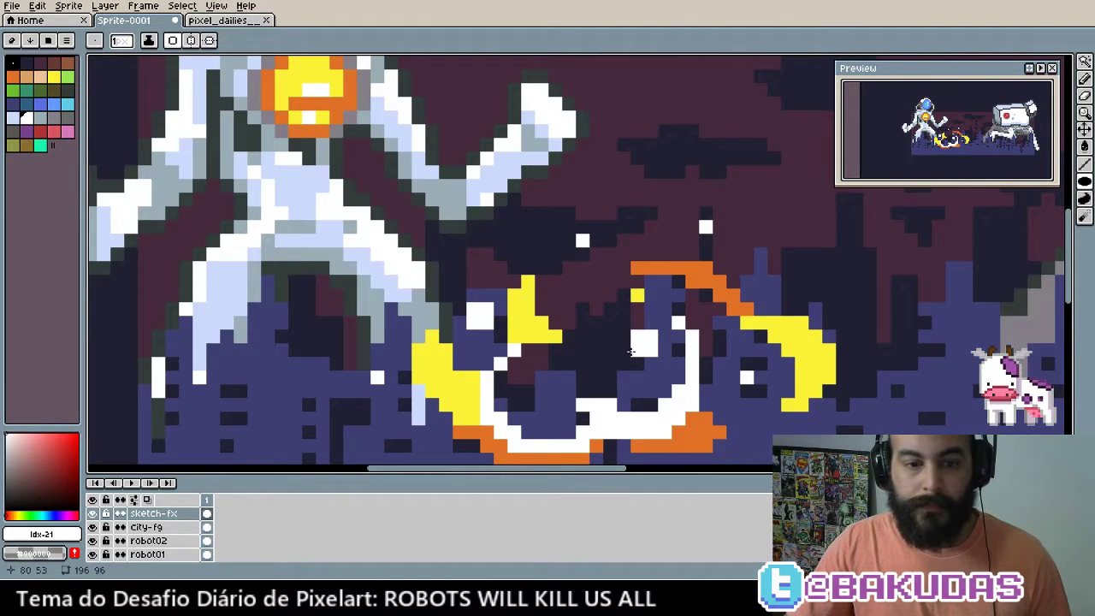
scroll(282, 188, "up", 1)
Pick orange and draw a diagonal beam line from the chest light down-right to the debris
left_click(583, 315, "alt")
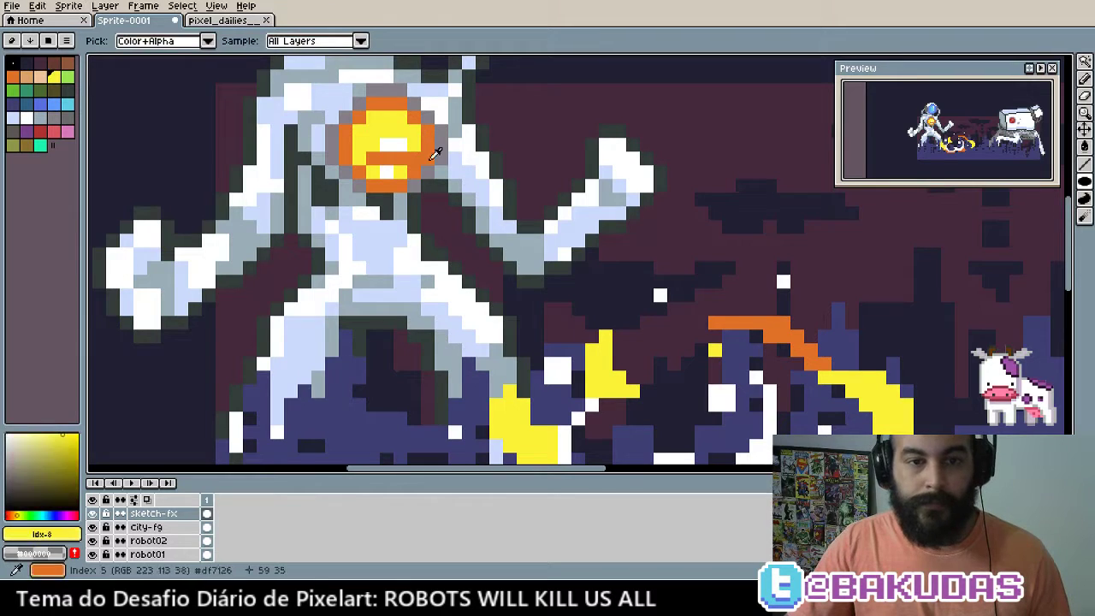
scroll(583, 316, "down", 1)
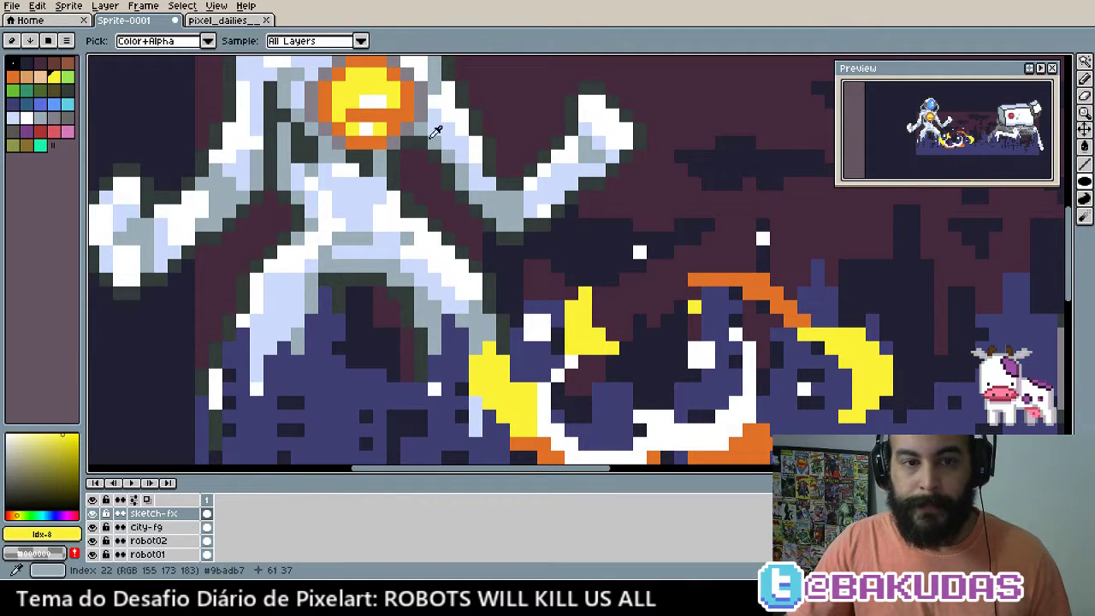
left_click(749, 126, "alt")
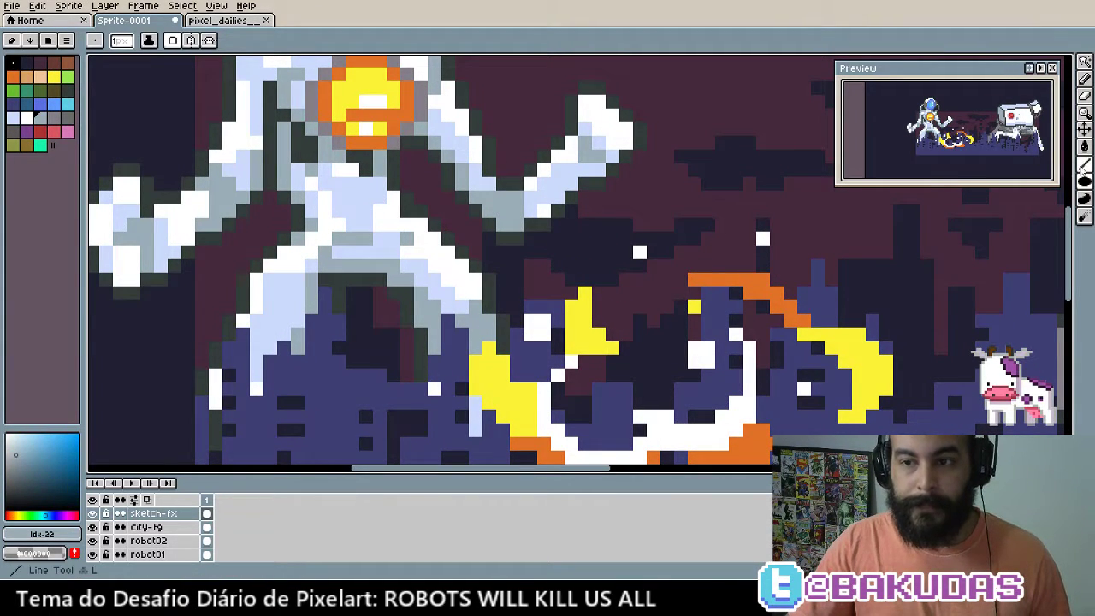
scroll(393, 94, "up", 1)
scroll(393, 94, "down", 1)
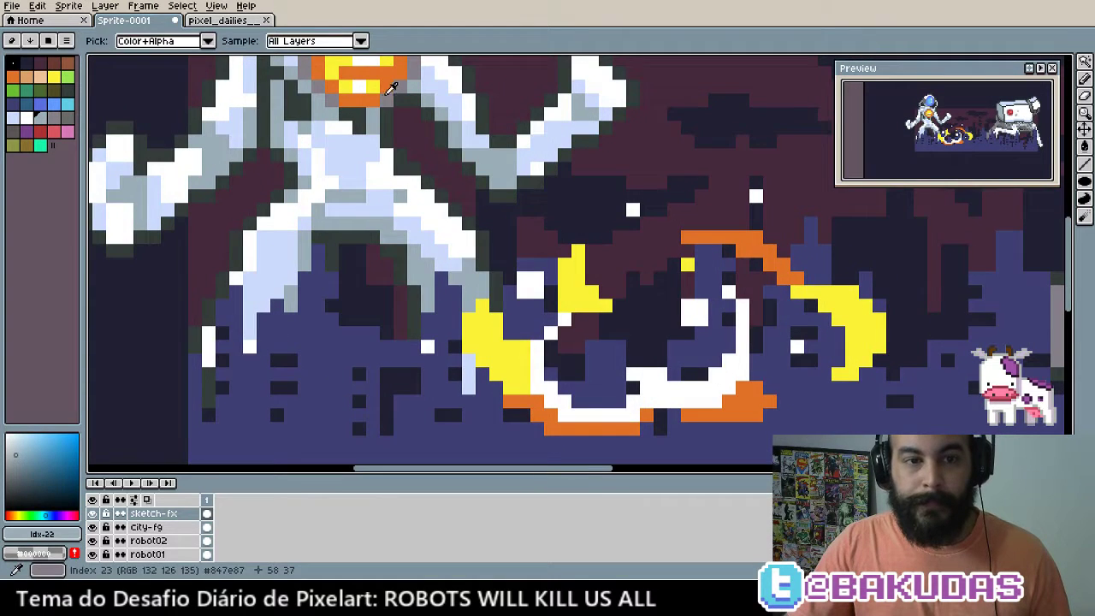
left_click(389, 88, "alt")
scroll(411, 120, "up", 1)
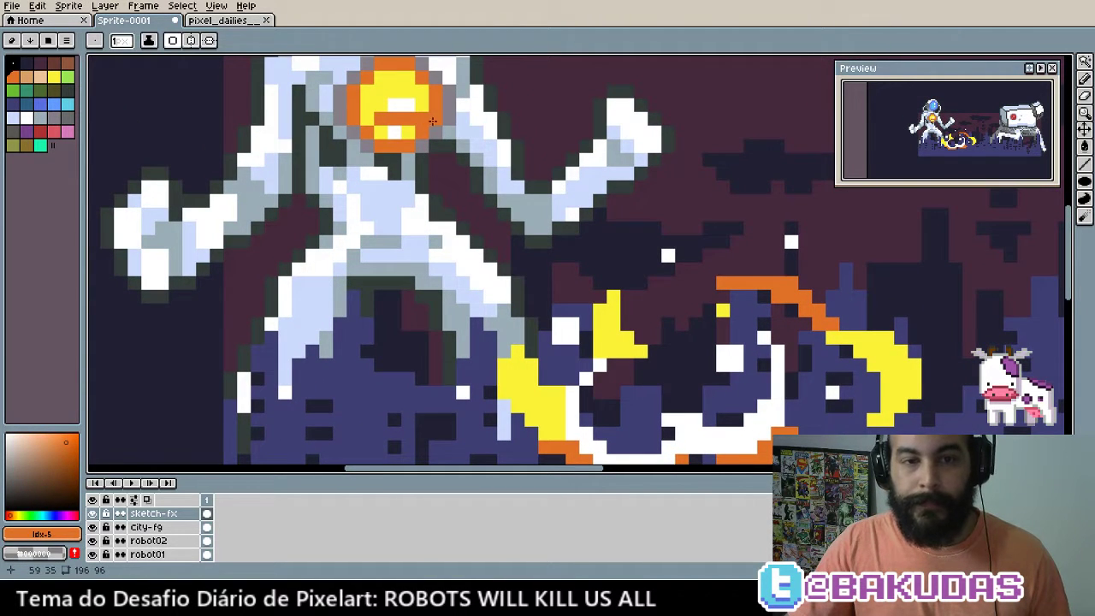
mouse_move(427, 113)
left_mouse_down()
mouse_move(756, 440)
mouse_move(780, 431)
mouse_move(462, 147)
mouse_move(481, 181)
mouse_move(769, 418)
left_mouse_up()
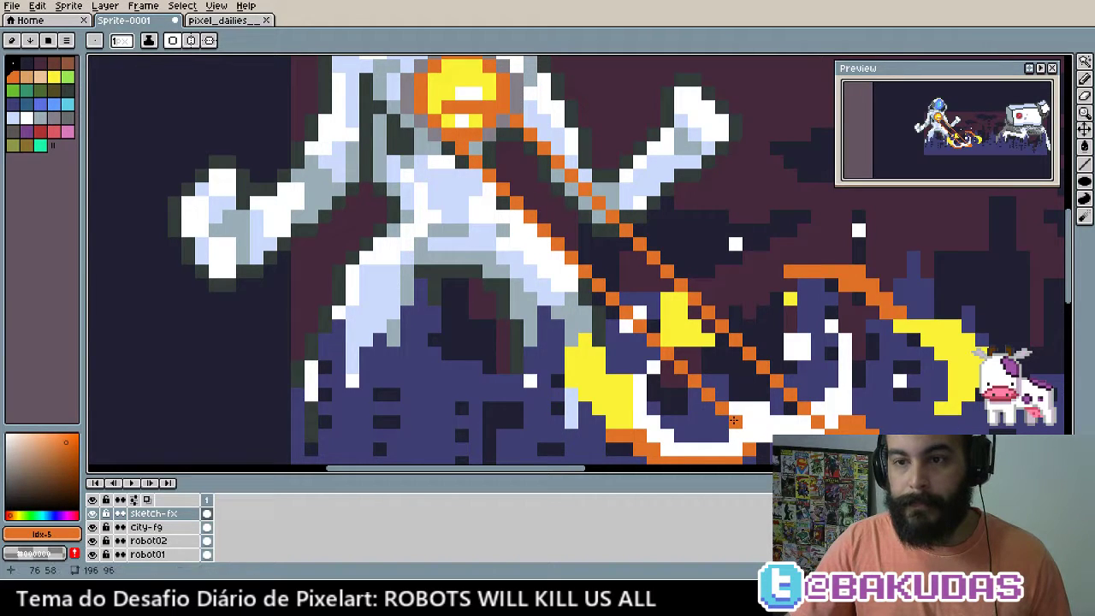
left_click_drag(733, 420, 467, 260)
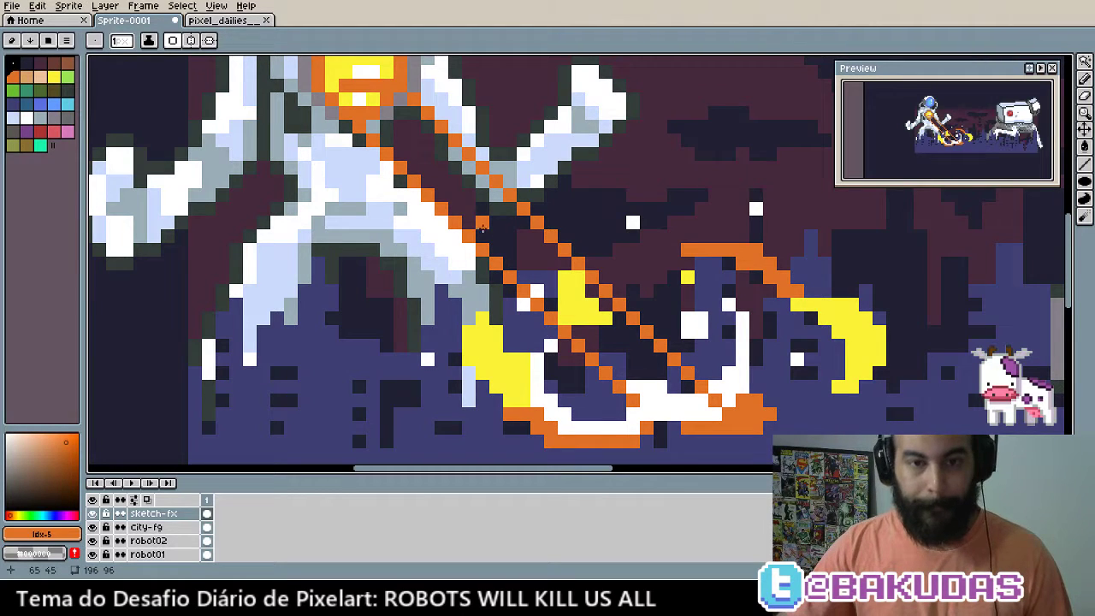
Paint orange into the beam near the chest and bucket-fill the gap between the beam lines
key("b")
left_click_drag(468, 210, 547, 258)
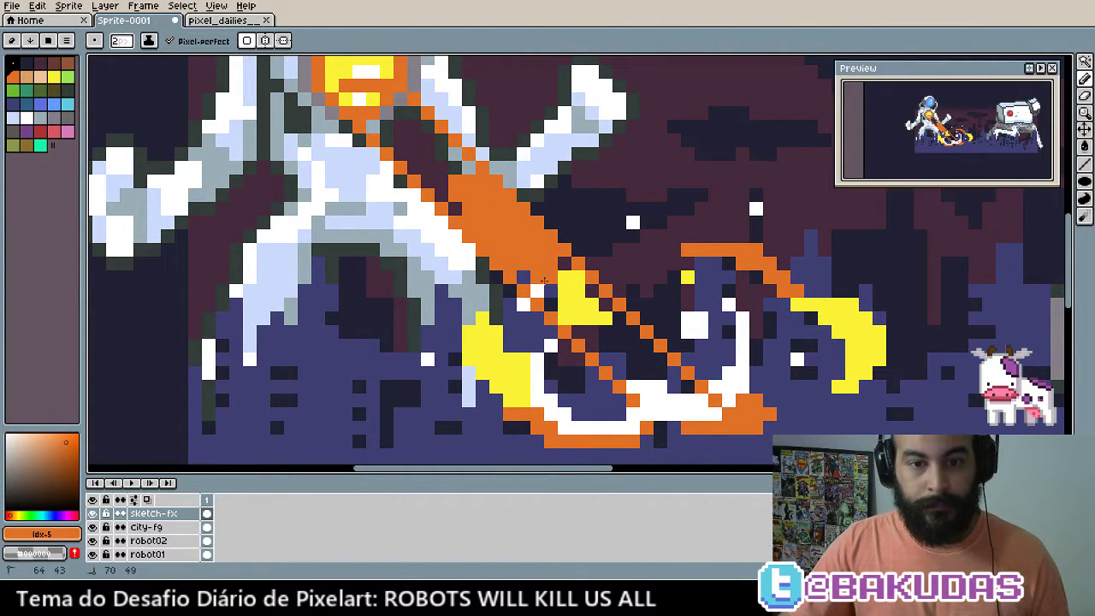
scroll(558, 269, "down", 2)
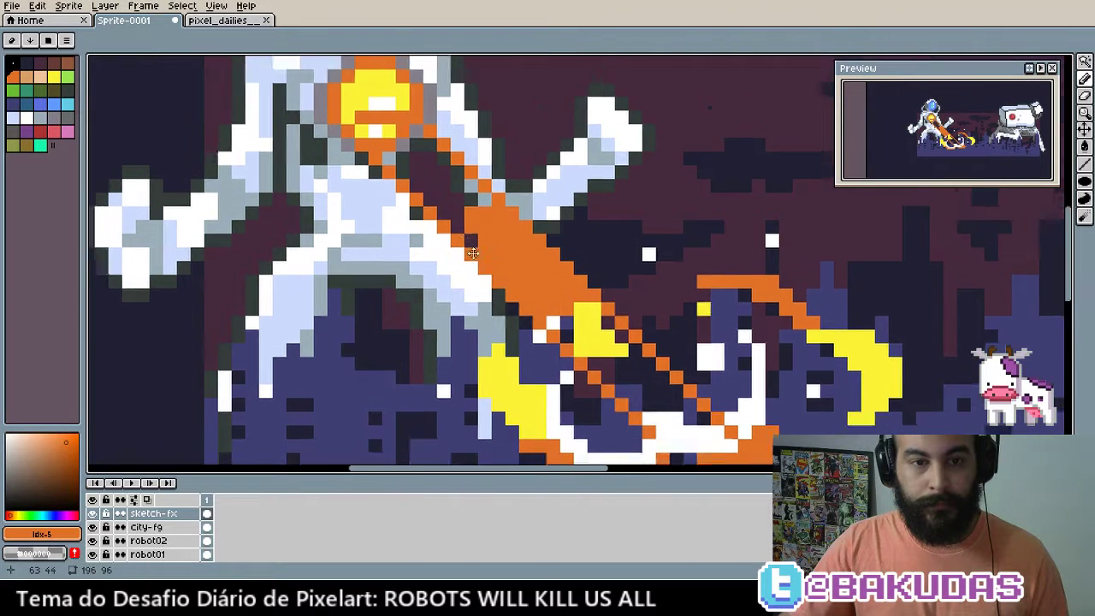
scroll(450, 243, "up", 2)
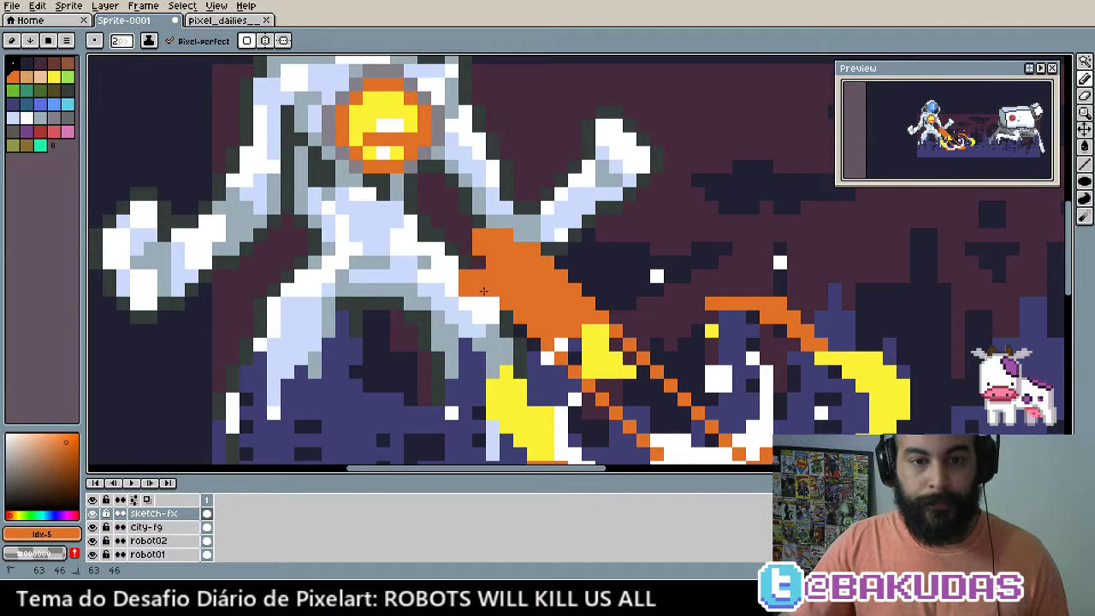
key("v")
left_click_drag(555, 368, 441, 319)
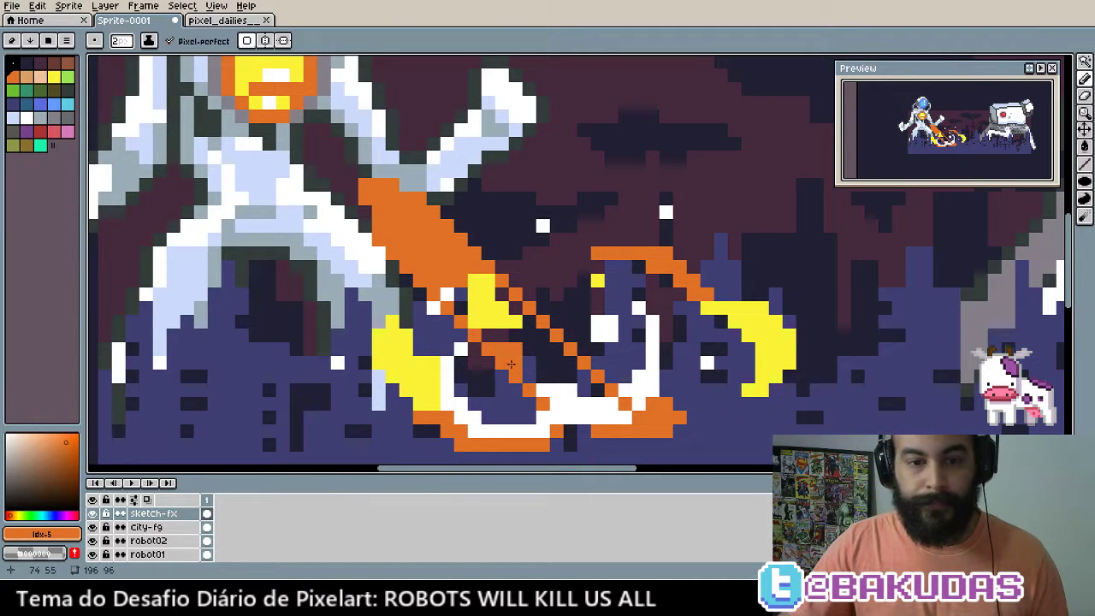
key("minus")
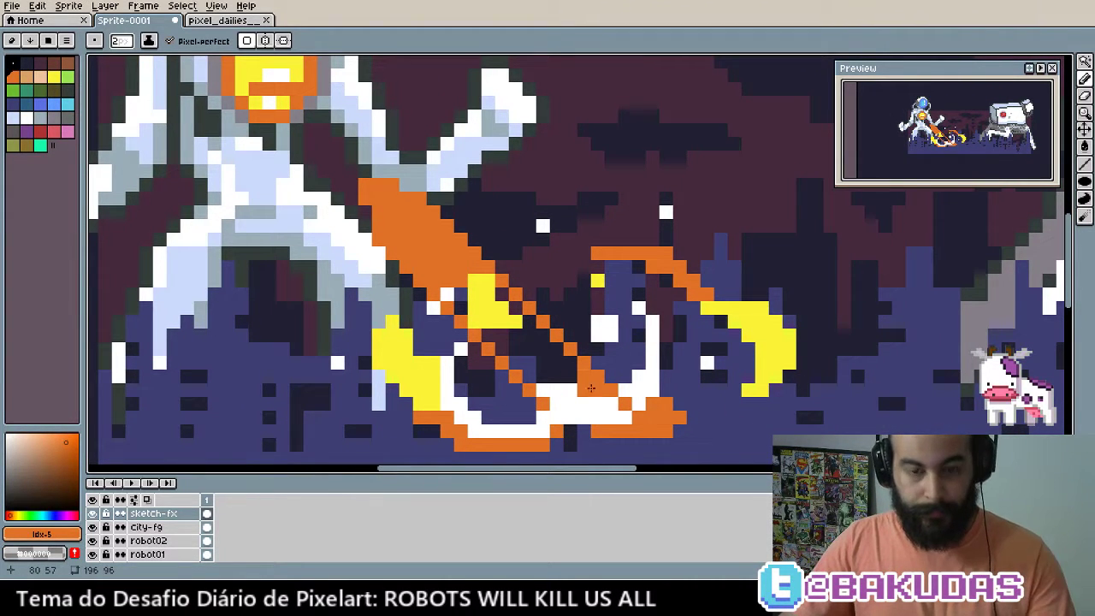
key("g")
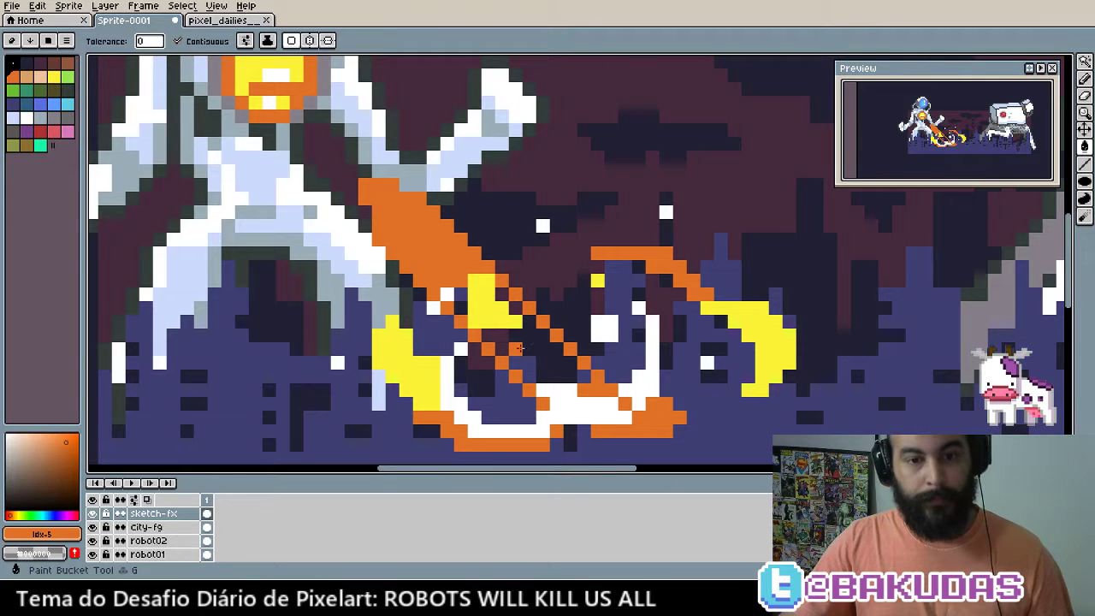
left_click(538, 357)
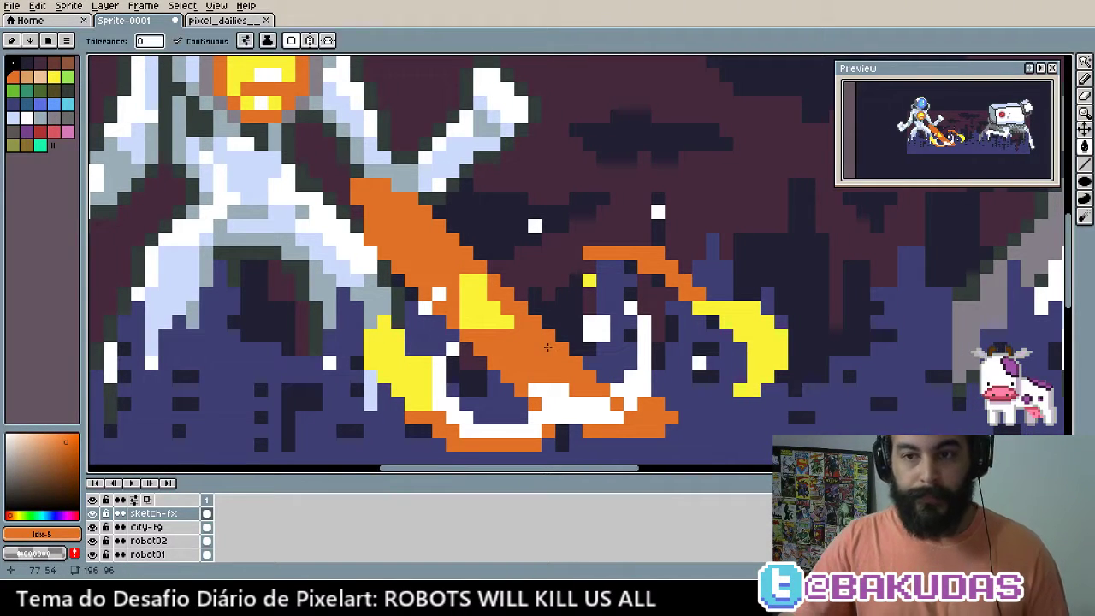
mouse_move(554, 345)
left_mouse_down()
mouse_move(566, 369)
mouse_move(432, 232)
left_mouse_up()
Draw short orange lines down from the chest light and across the astronaut's torso
key("b")
scroll(445, 235, "up", 1)
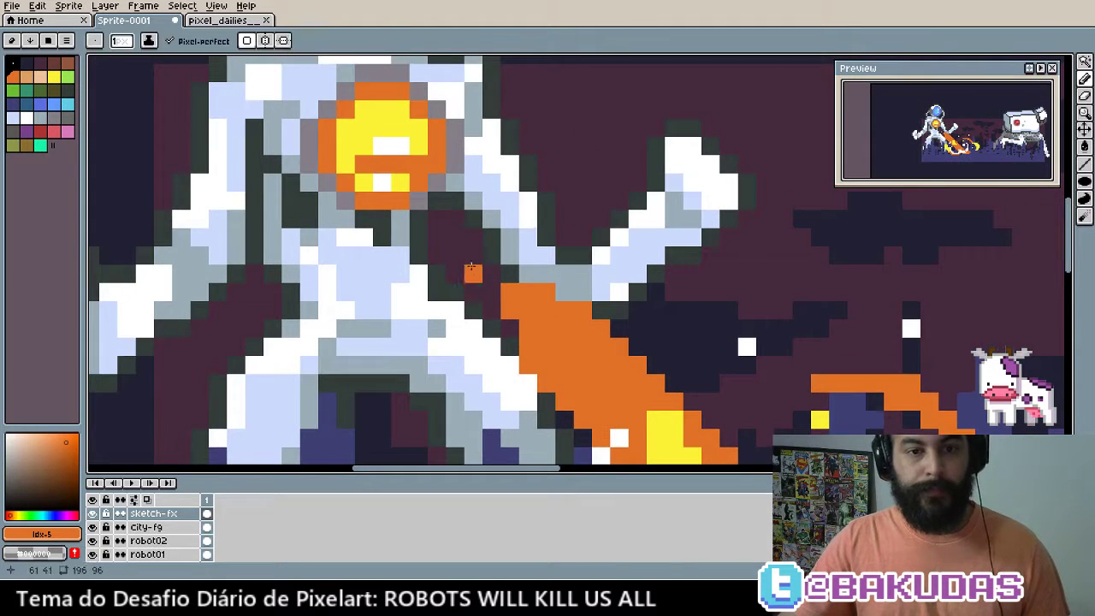
key("l")
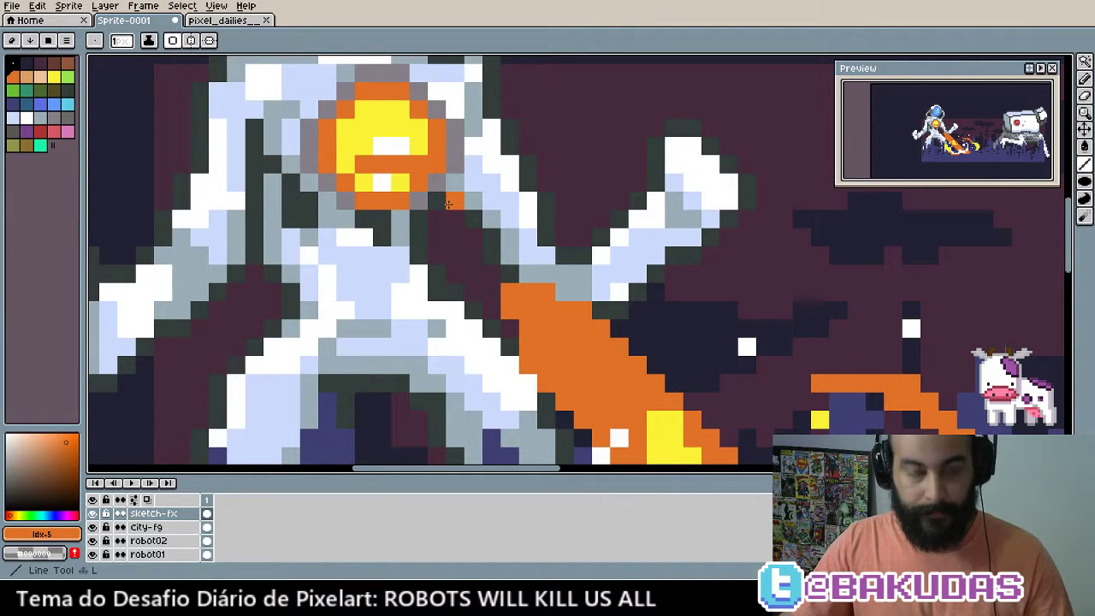
mouse_move(453, 199)
left_mouse_down()
mouse_move(476, 253)
mouse_move(460, 224)
left_mouse_up()
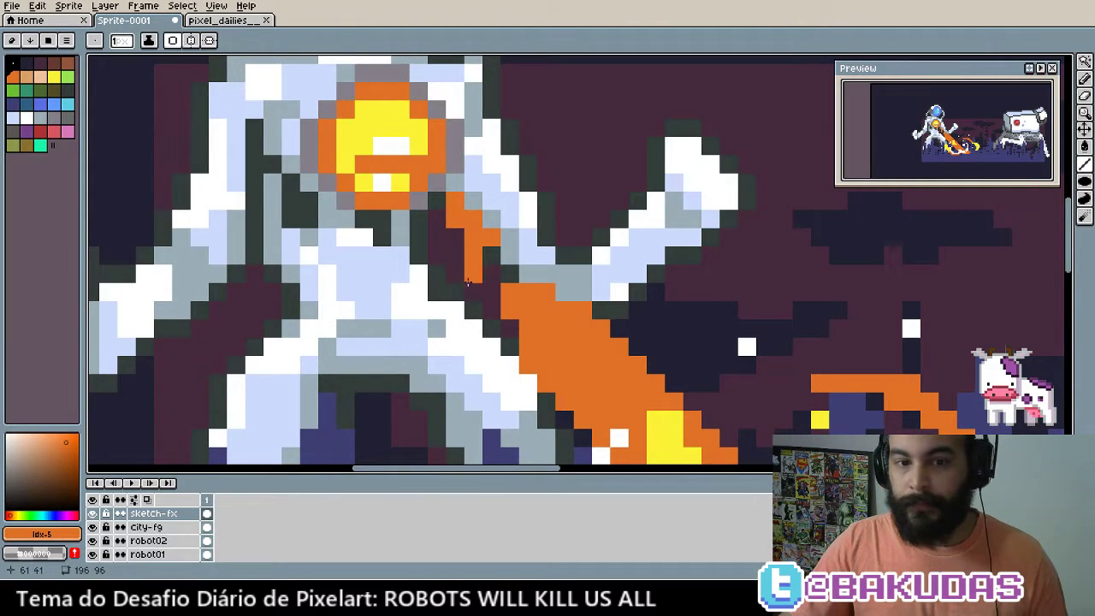
left_click_drag(391, 237, 414, 245)
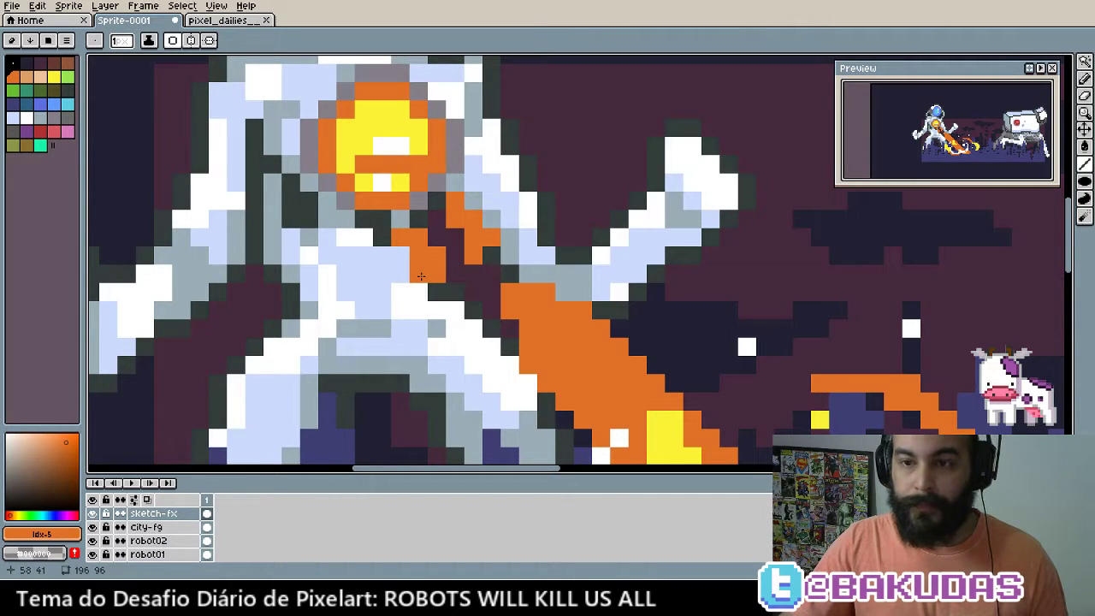
Add an orange glow shape and a 7x7 orange ring beside the chest light
key("v")
left_click_drag(457, 309, 469, 350)
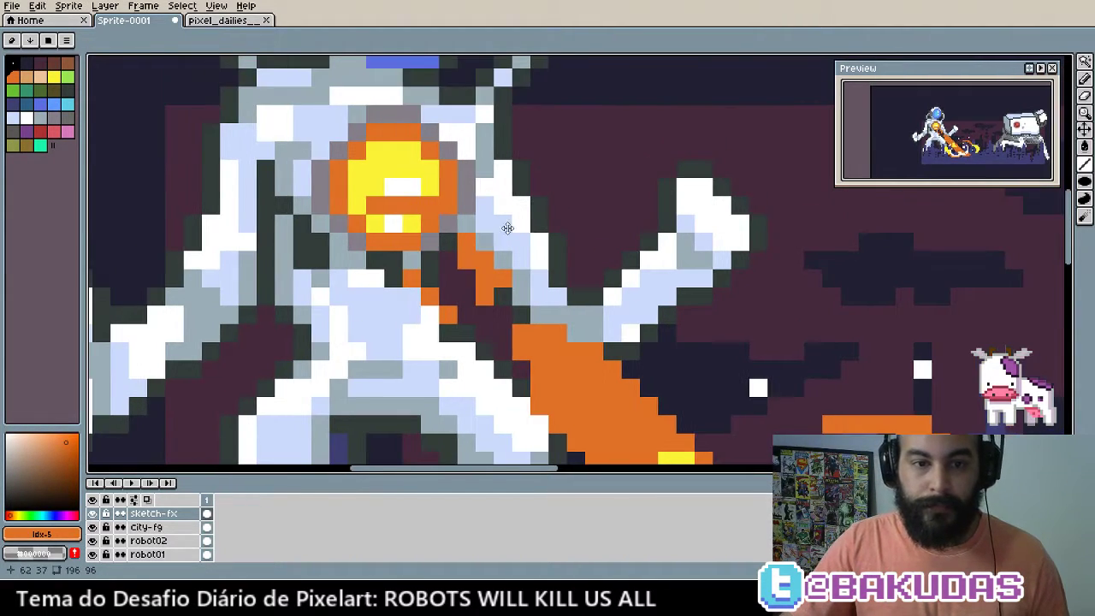
key("b")
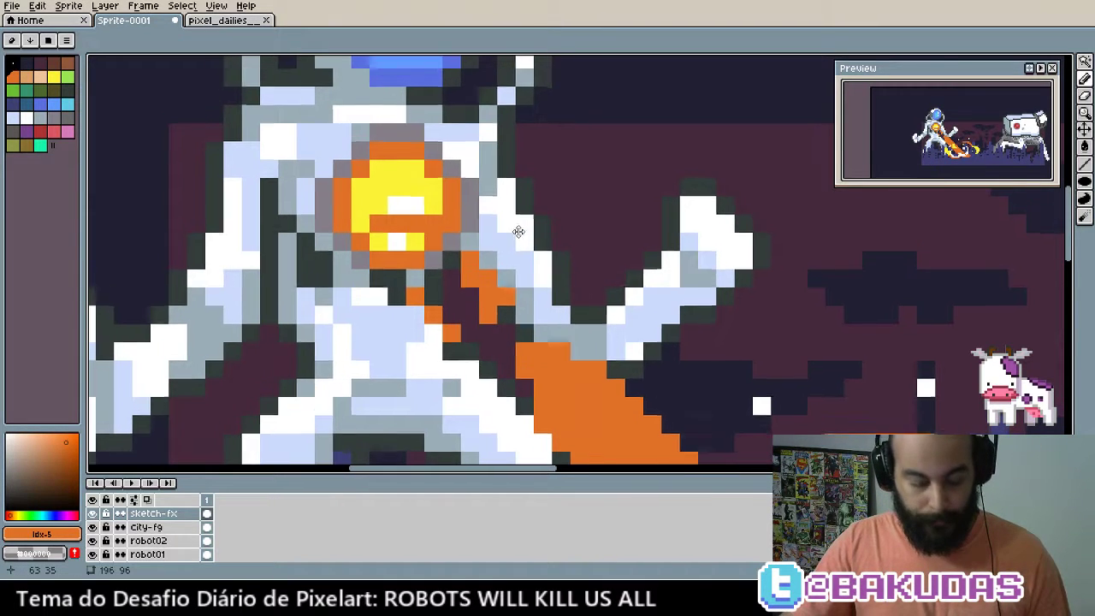
scroll(525, 224, "up", 1)
key("shift+u")
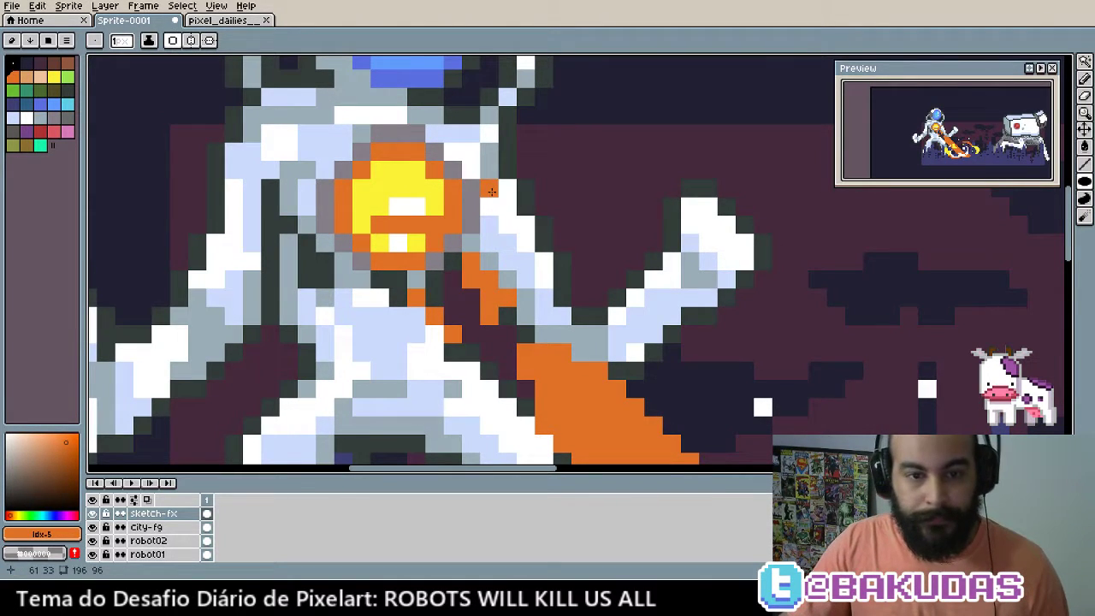
mouse_move(481, 181)
left_mouse_down()
mouse_move(563, 270)
mouse_move(506, 259)
mouse_move(587, 262)
left_mouse_up()
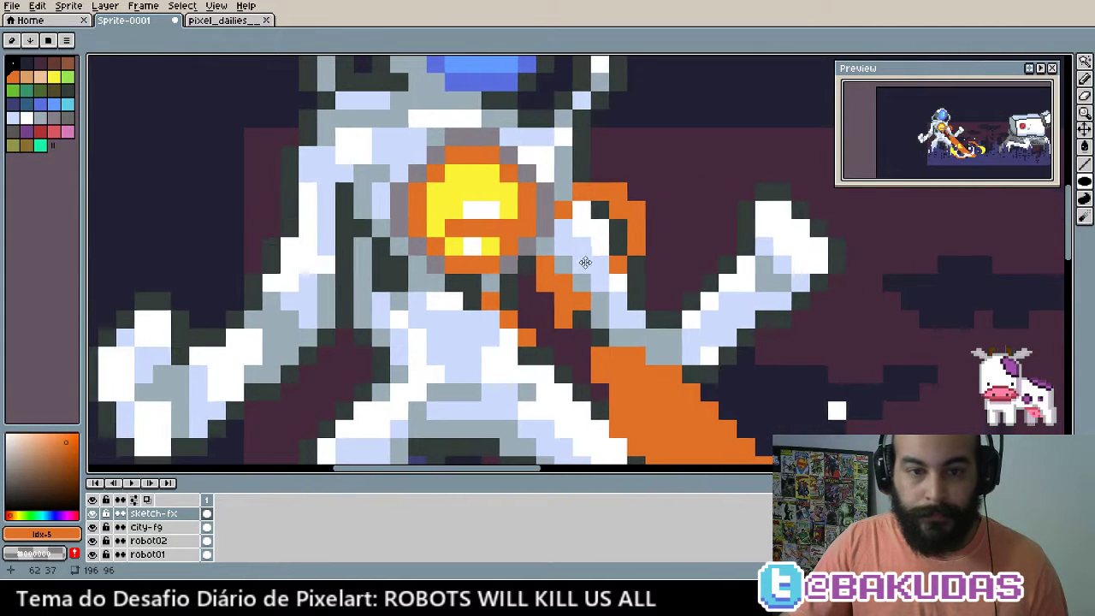
mouse_move(368, 227)
left_mouse_down()
mouse_move(474, 333)
mouse_move(489, 231)
left_mouse_up()
Add yellow ellipses on the chest and near the orange ring, removing a stray yellow block
left_click(489, 231, "alt")
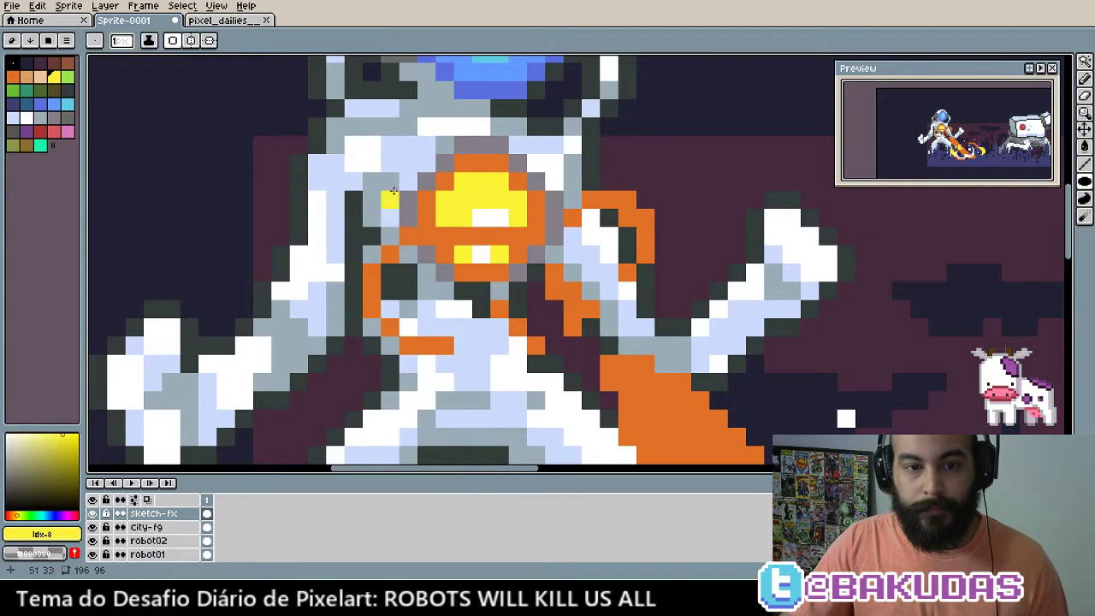
left_click_drag(353, 146, 382, 171)
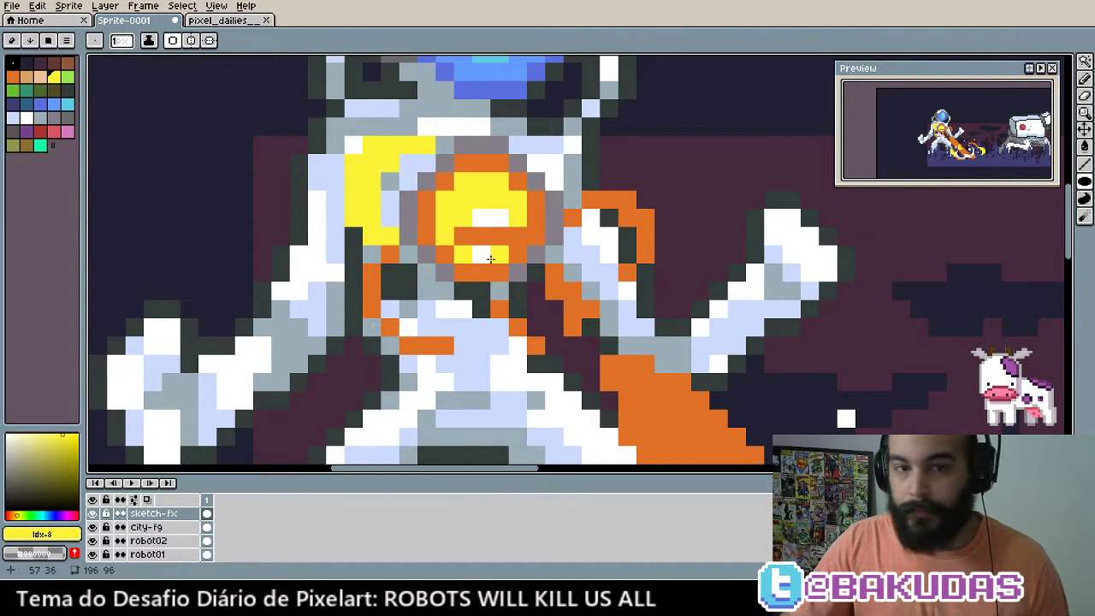
left_click_drag(568, 259, 517, 216)
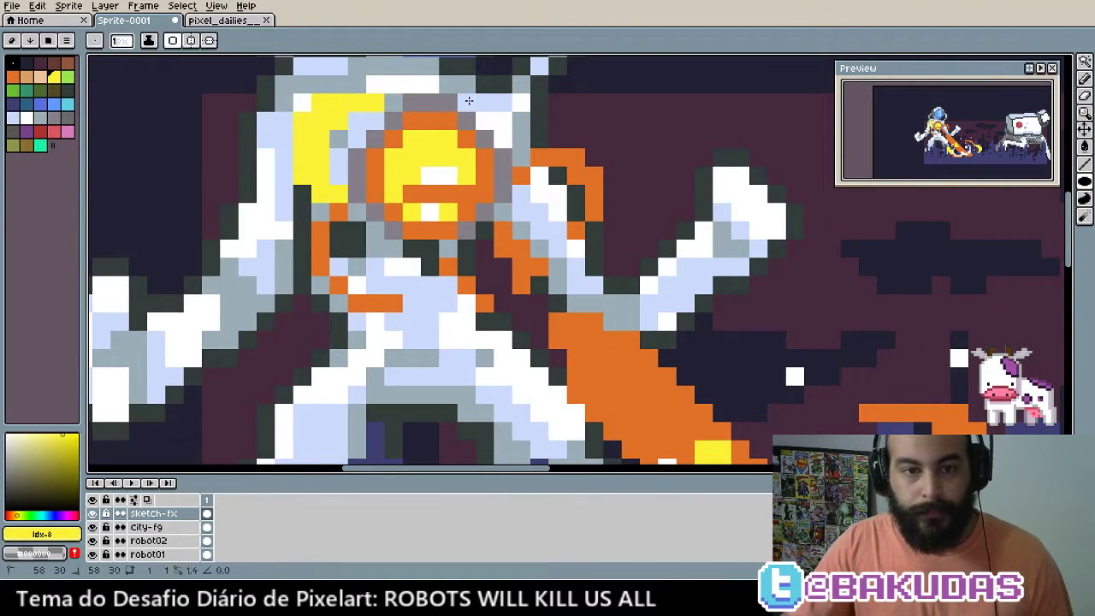
mouse_move(481, 108)
left_mouse_down()
mouse_move(535, 162)
mouse_move(489, 128)
left_mouse_up()
mouse_move(582, 266)
left_mouse_down()
mouse_move(570, 252)
mouse_move(583, 269)
left_mouse_up()
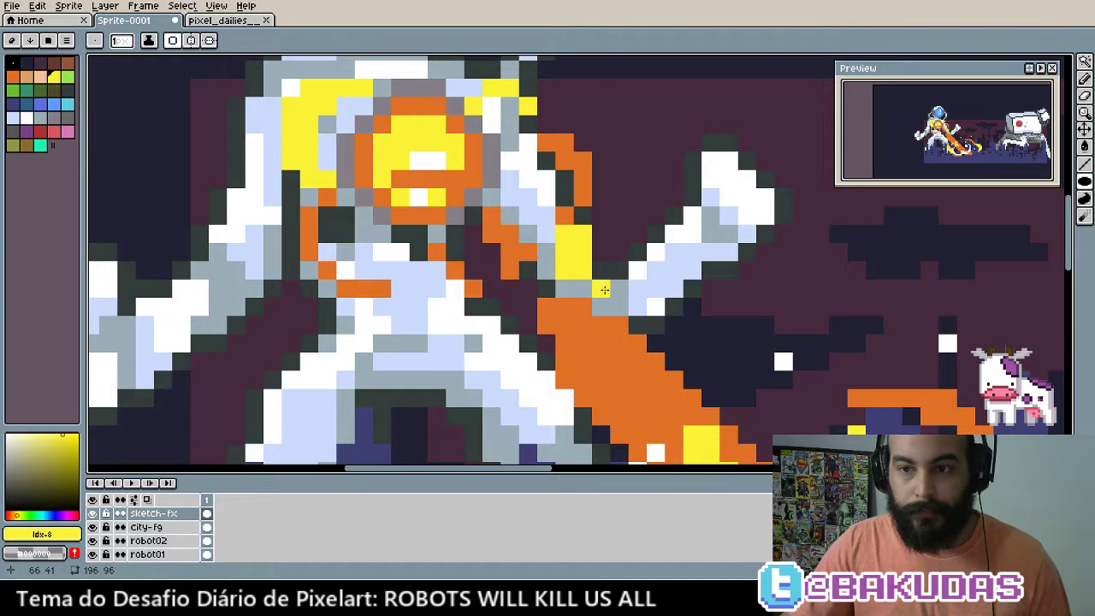
key("ctrl+z")
Dab yellow highlights onto the beam and body, plus a white highlight block on the beam
left_click(567, 289)
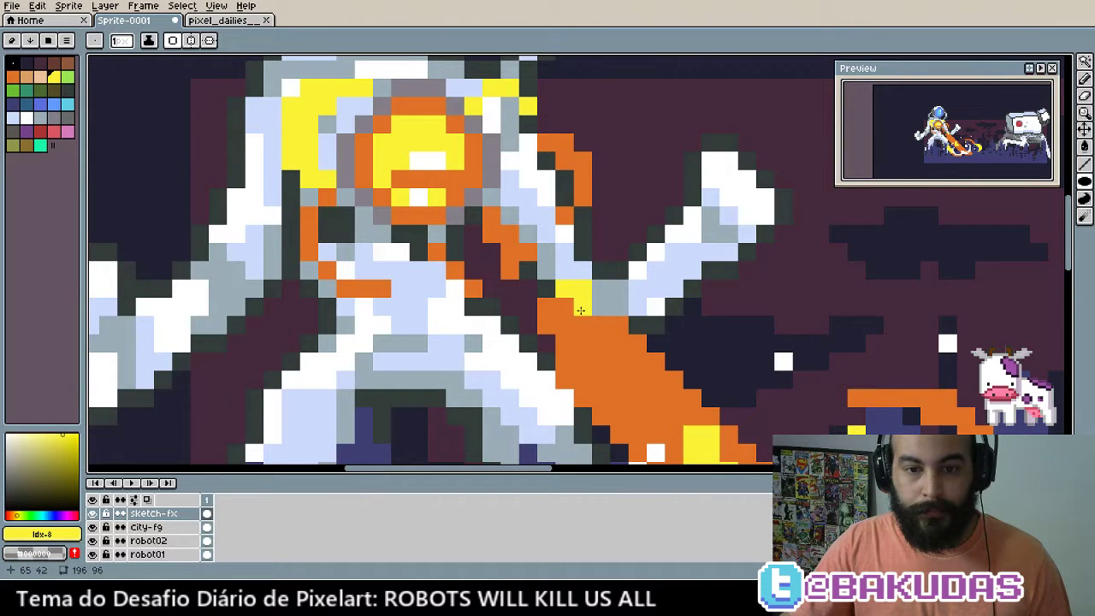
left_click_drag(580, 310, 602, 325)
left_click_drag(637, 379, 658, 371)
left_click_drag(496, 330, 531, 361)
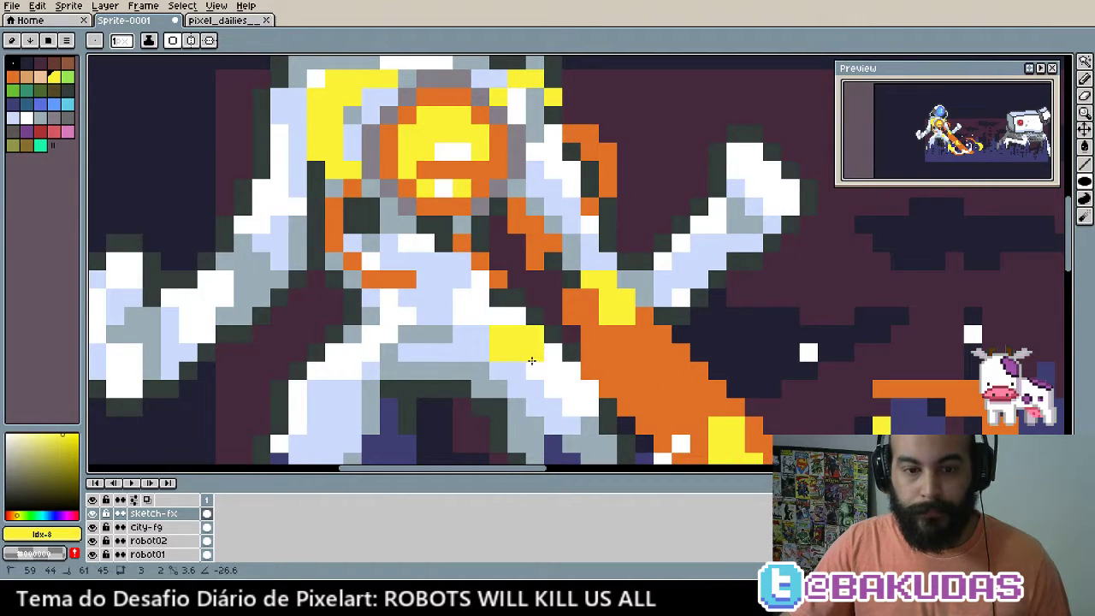
left_click_drag(585, 393, 412, 304)
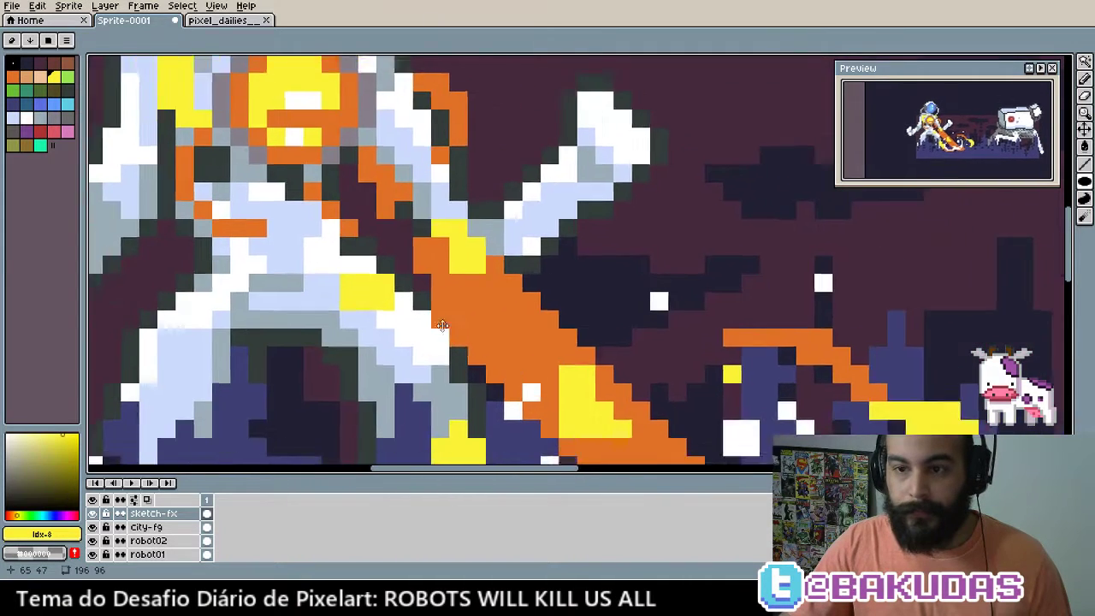
scroll(412, 303, "down", 1)
left_click(405, 254, "alt")
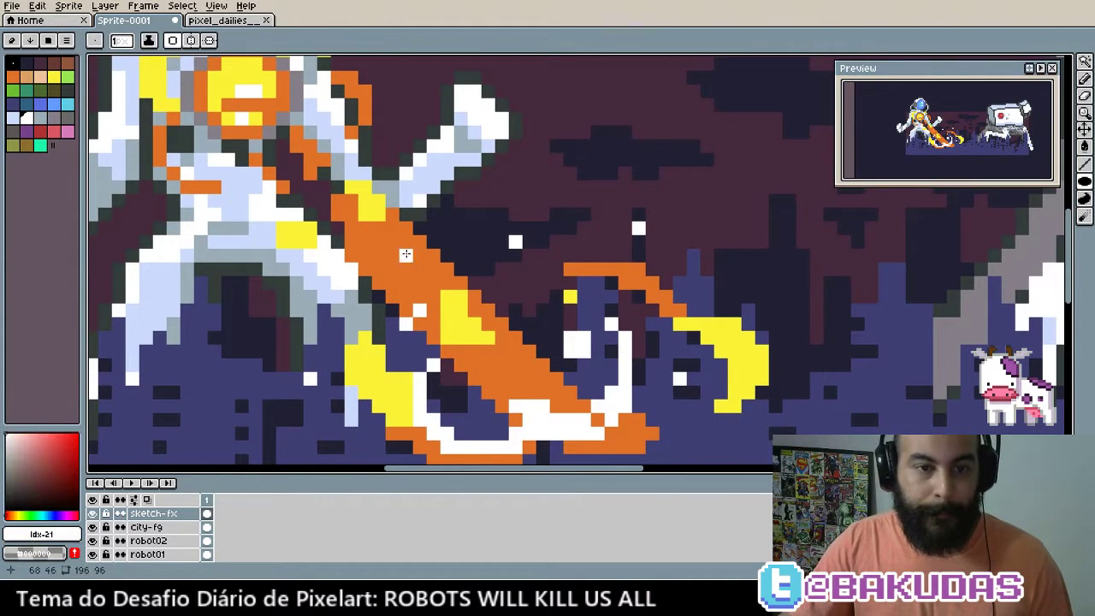
mouse_move(401, 259)
left_mouse_down()
mouse_move(418, 271)
mouse_move(382, 256)
left_mouse_up()
Draw yellow highlight lines down the orange beam, redrawing the first one longer
left_click(416, 295, "alt")
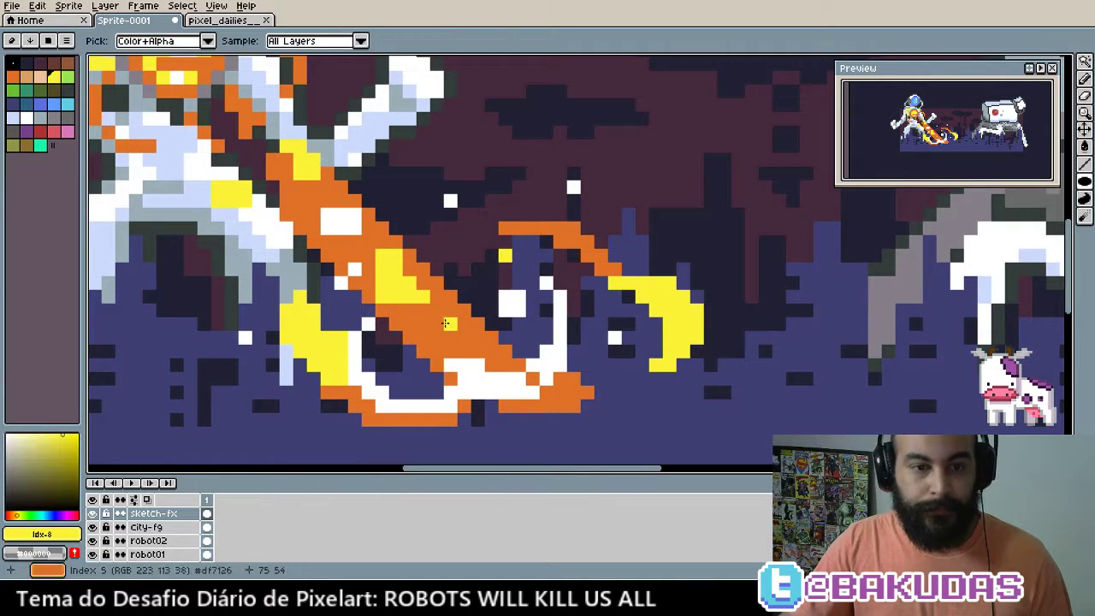
key("l")
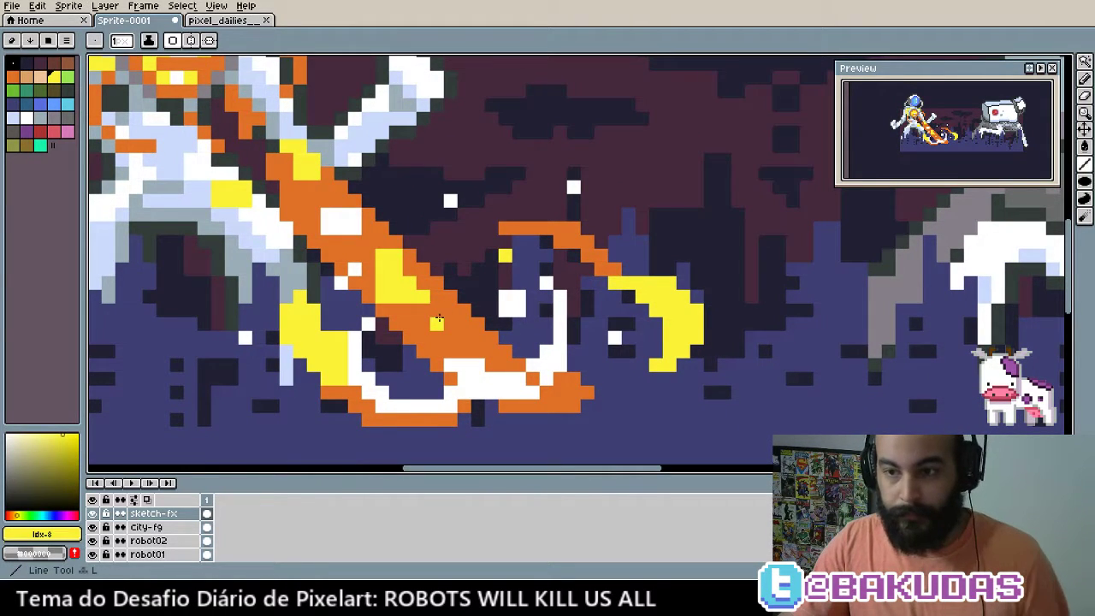
left_click_drag(428, 310, 493, 359)
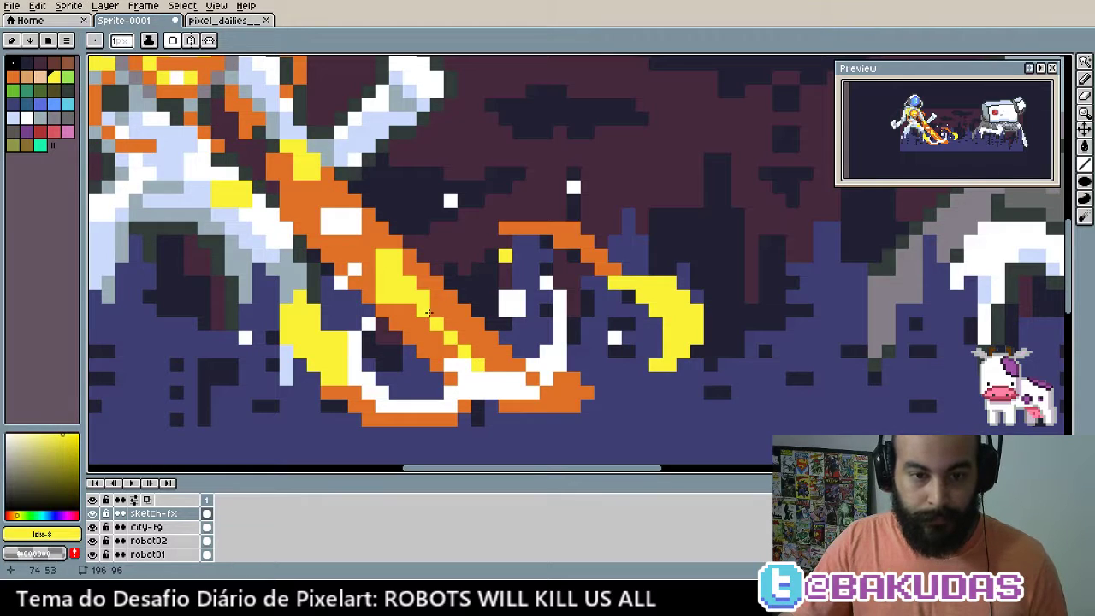
mouse_move(445, 322)
left_mouse_down()
mouse_move(511, 381)
mouse_move(480, 386)
left_mouse_up()
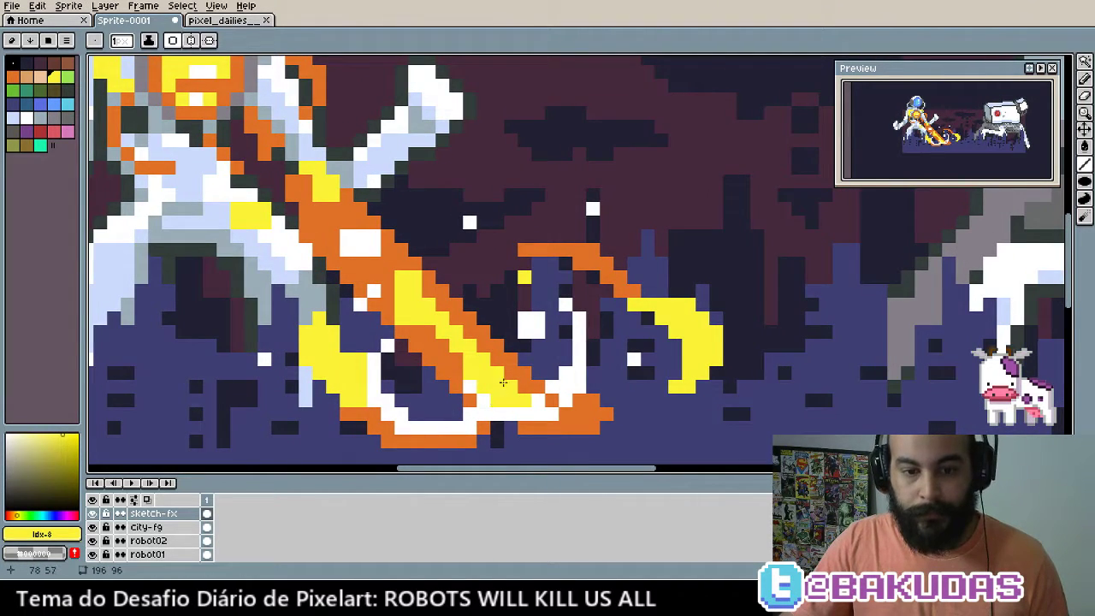
mouse_move(484, 335)
left_mouse_down()
mouse_move(580, 420)
mouse_move(772, 492)
left_mouse_up()
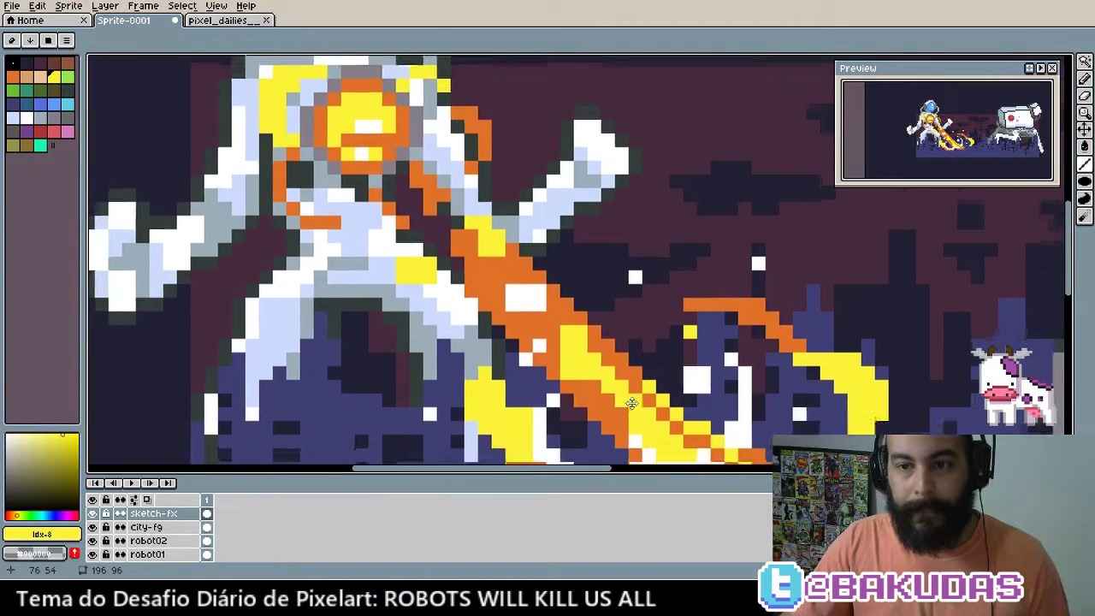
Extend a yellow highlight from the chest down the beam with an orange edge beside it
scroll(593, 391, "down", 1)
scroll(556, 342, "down", 1)
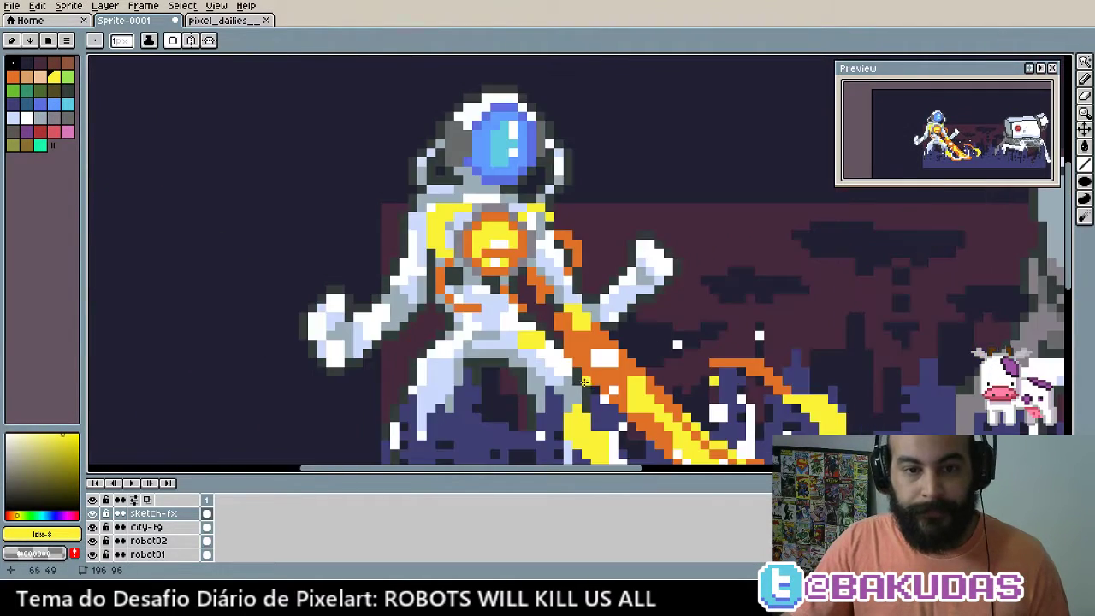
scroll(516, 278, "up", 2)
scroll(527, 247, "down", 2)
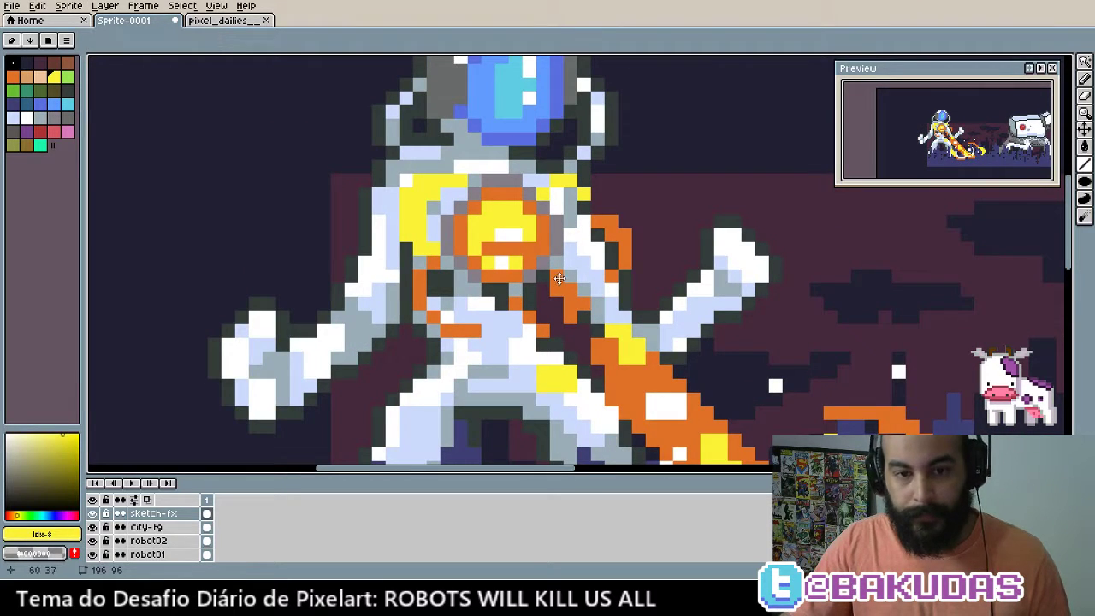
scroll(494, 271, "up", 1)
left_click_drag(427, 233, 566, 369)
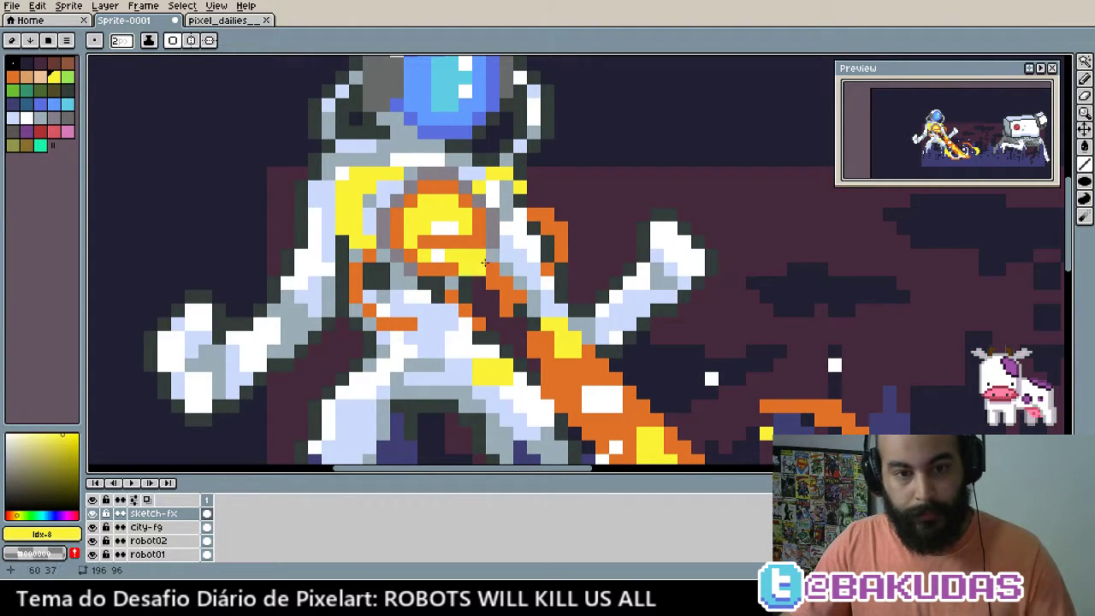
scroll(566, 369, "down", 1)
scroll(630, 430, "up", 1)
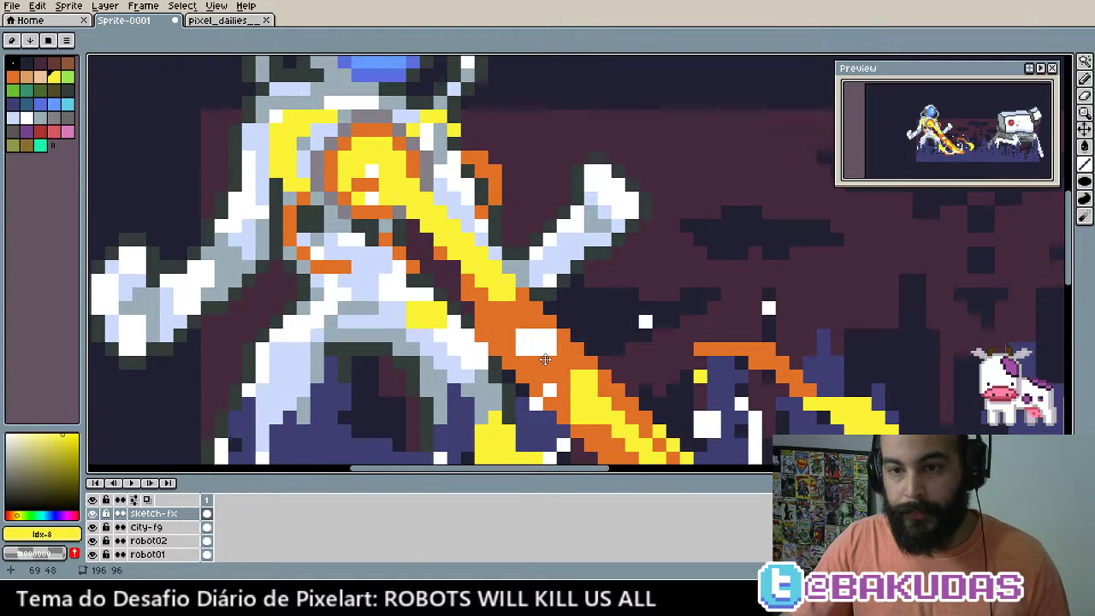
left_click_drag(433, 246, 544, 356)
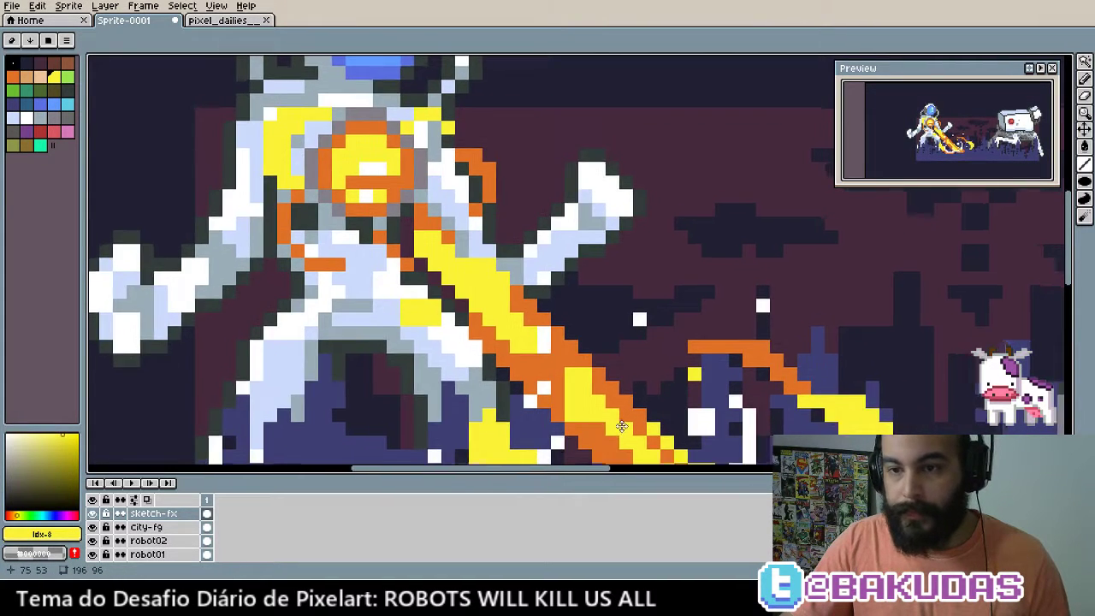
Paint white pixels into the beam's tip where it strikes the swirl
mouse_move(589, 408)
left_mouse_down()
mouse_move(419, 306)
mouse_move(471, 395)
left_mouse_up()
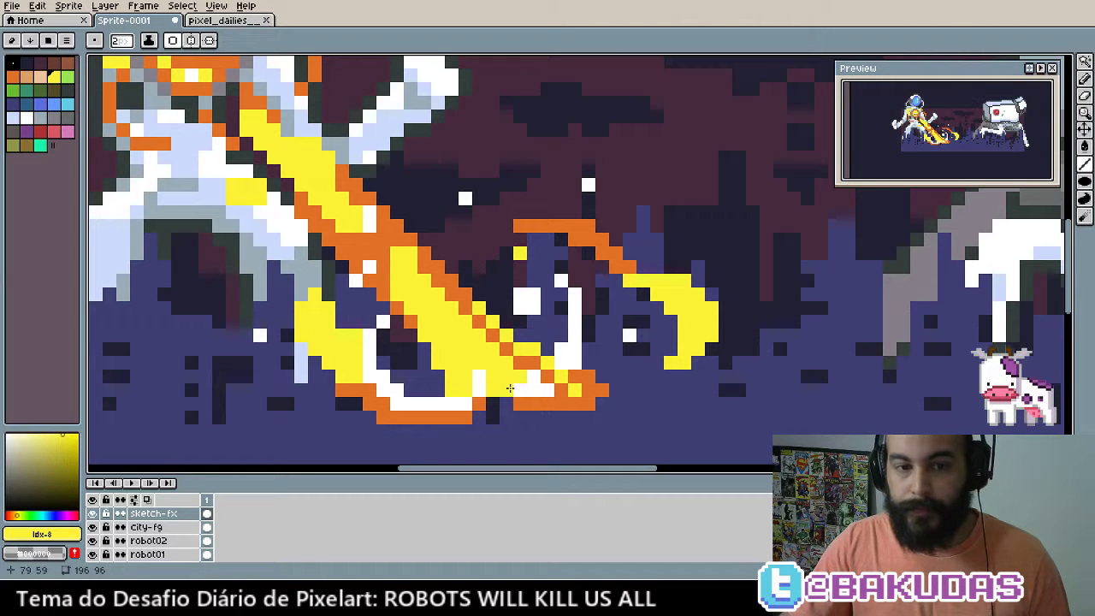
scroll(599, 436, "left", 5)
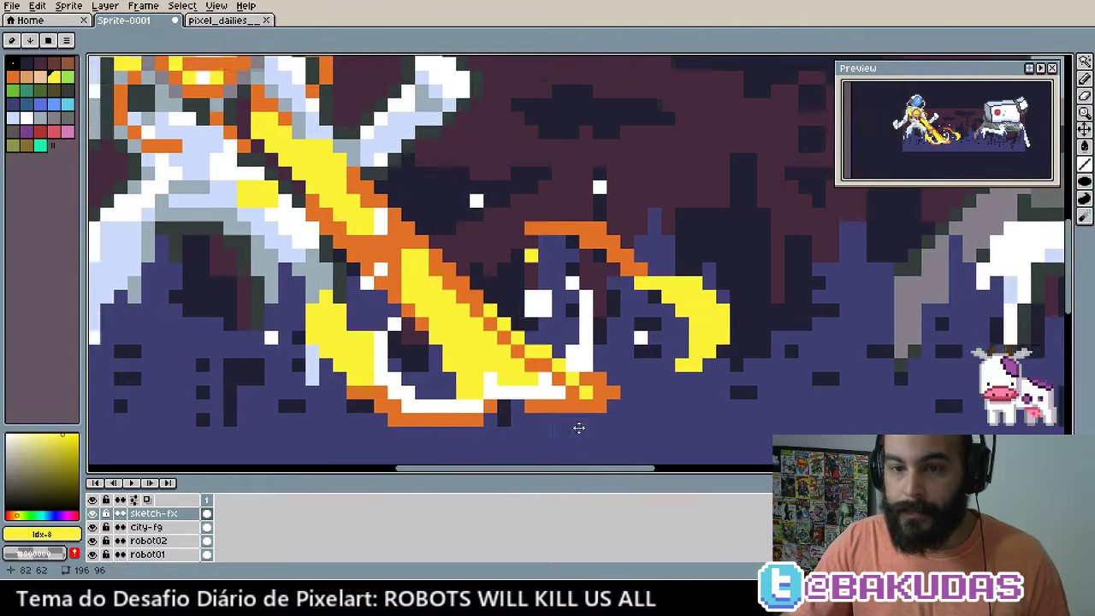
left_click(505, 328, "alt")
left_click_drag(505, 328, 518, 393)
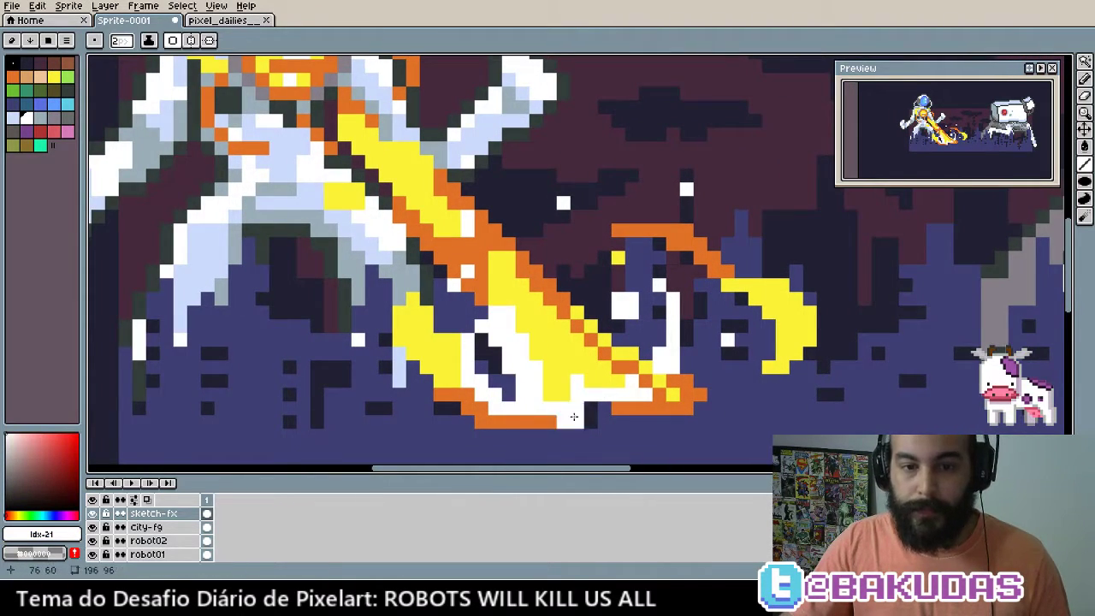
left_click_drag(556, 342, 593, 366)
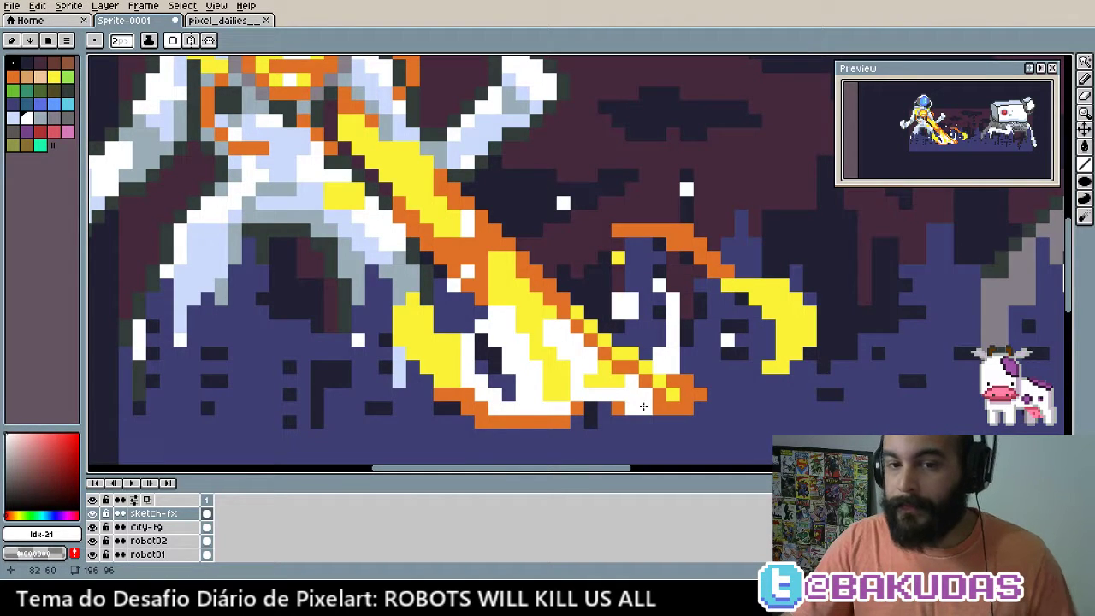
scroll(608, 404, "left", 1)
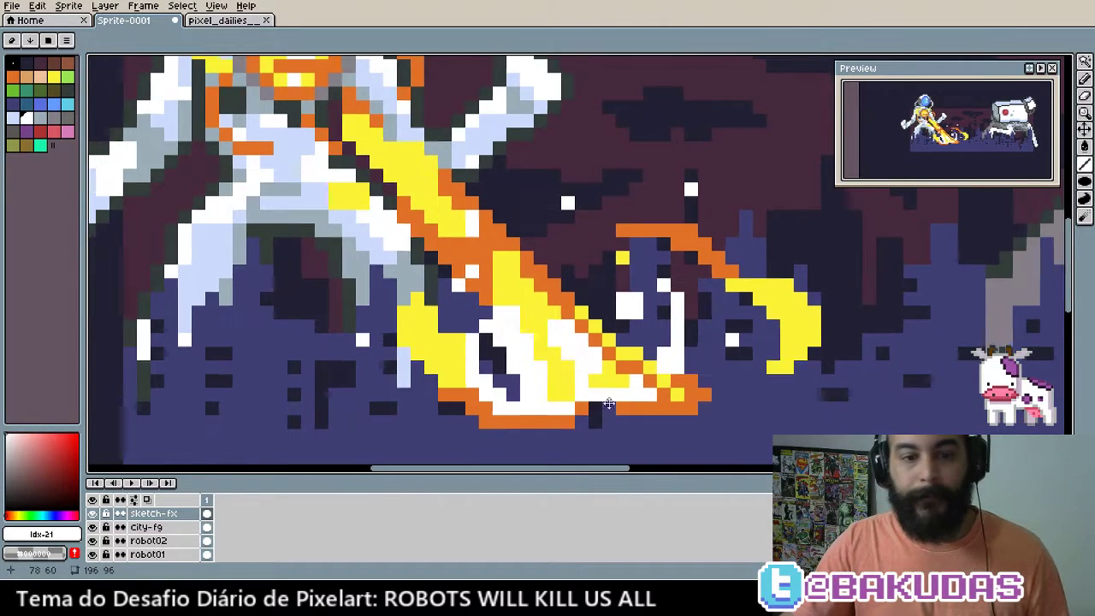
scroll(608, 403, "left", 1)
scroll(508, 409, "down", 1)
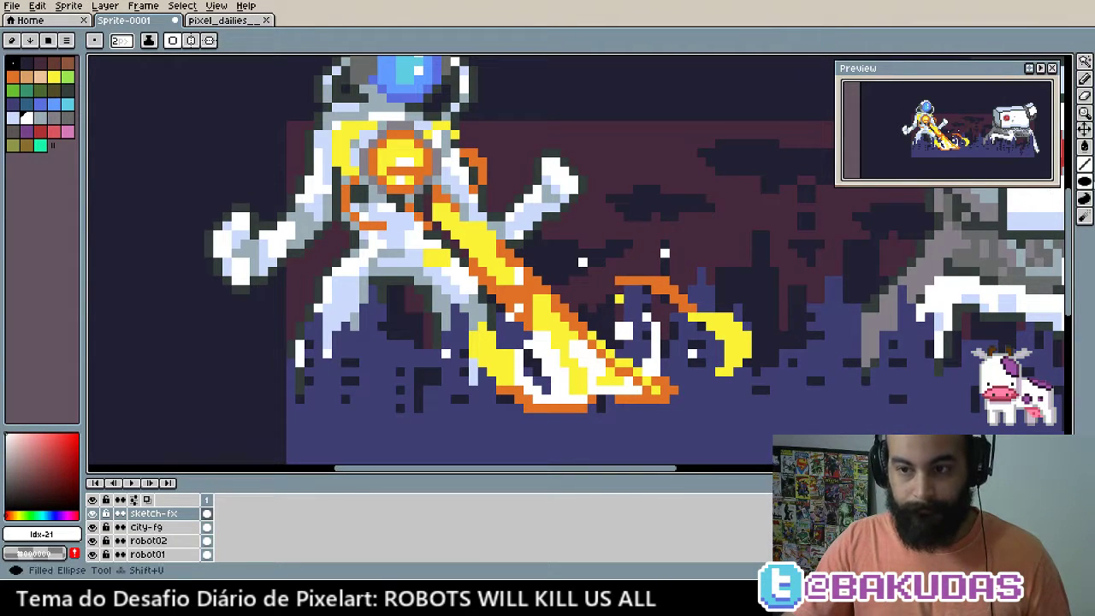
Thin the brush to 1 pixel and discard a trial white ellipse around the impact
left_click(1083, 181)
left_click_drag(418, 361, 558, 414)
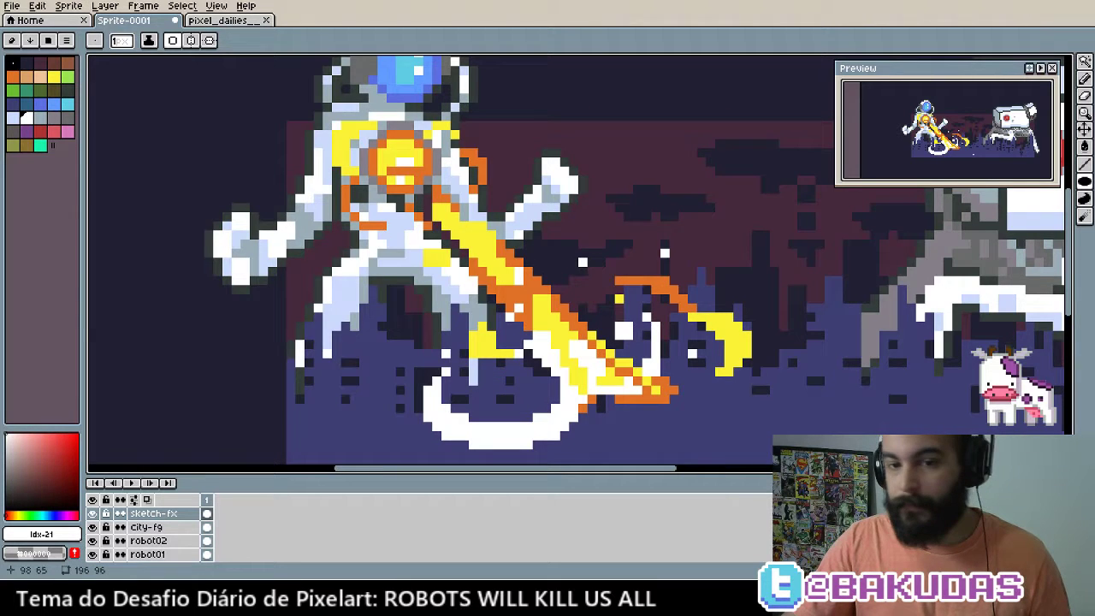
key("ctrl+z")
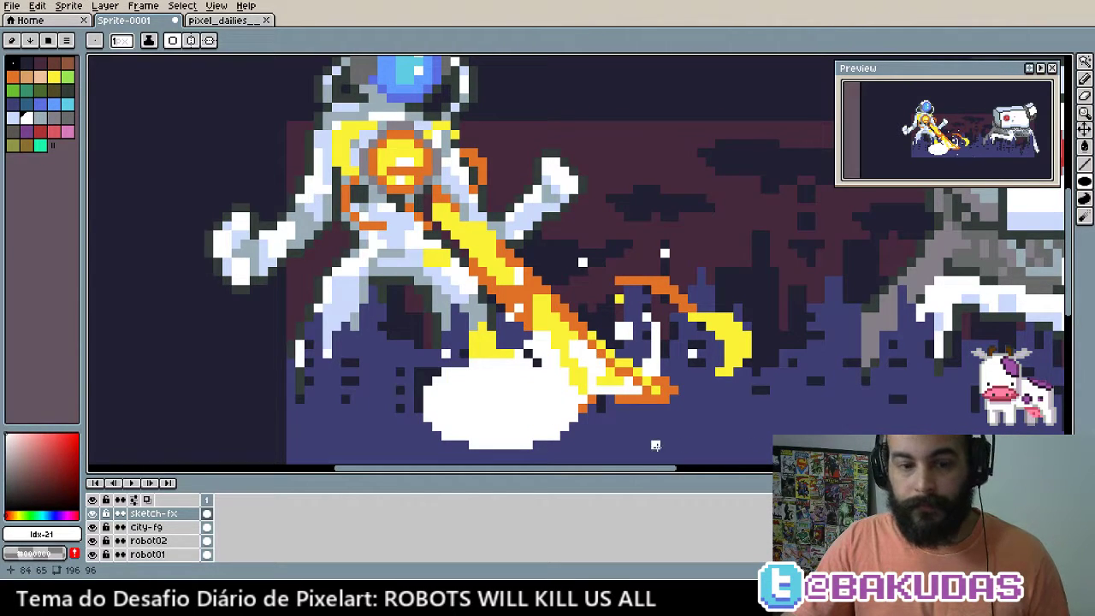
key("ctrl+z")
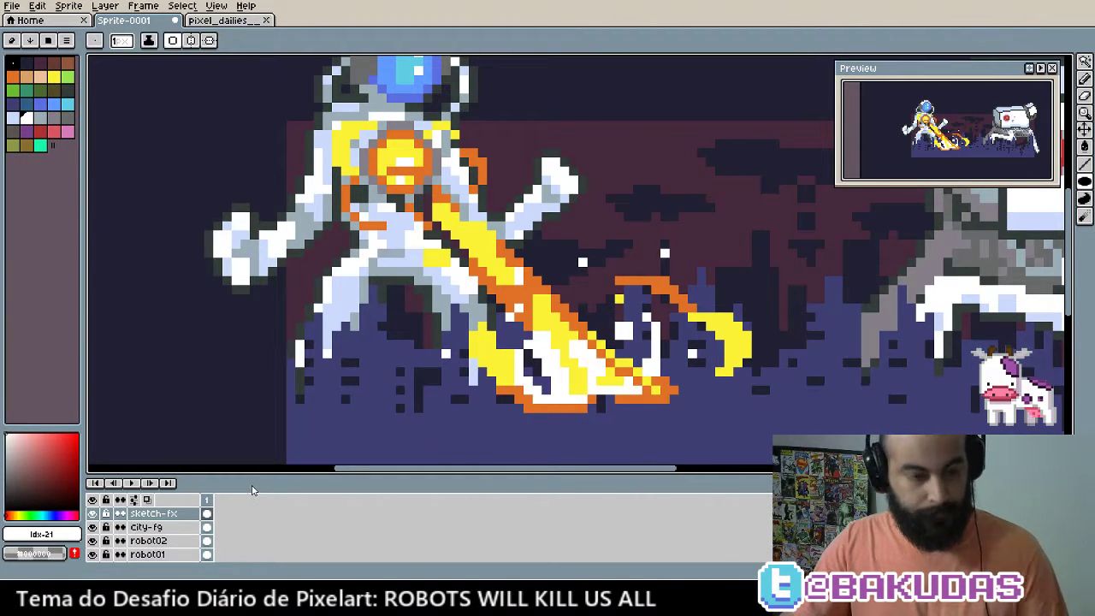
On a new layer, draw and thicken a white ring around the impact and paint white inside
key("shift+n")
mouse_move(421, 340)
left_mouse_down()
mouse_move(562, 437)
mouse_move(575, 413)
left_mouse_up()
scroll(676, 416, "right", 2)
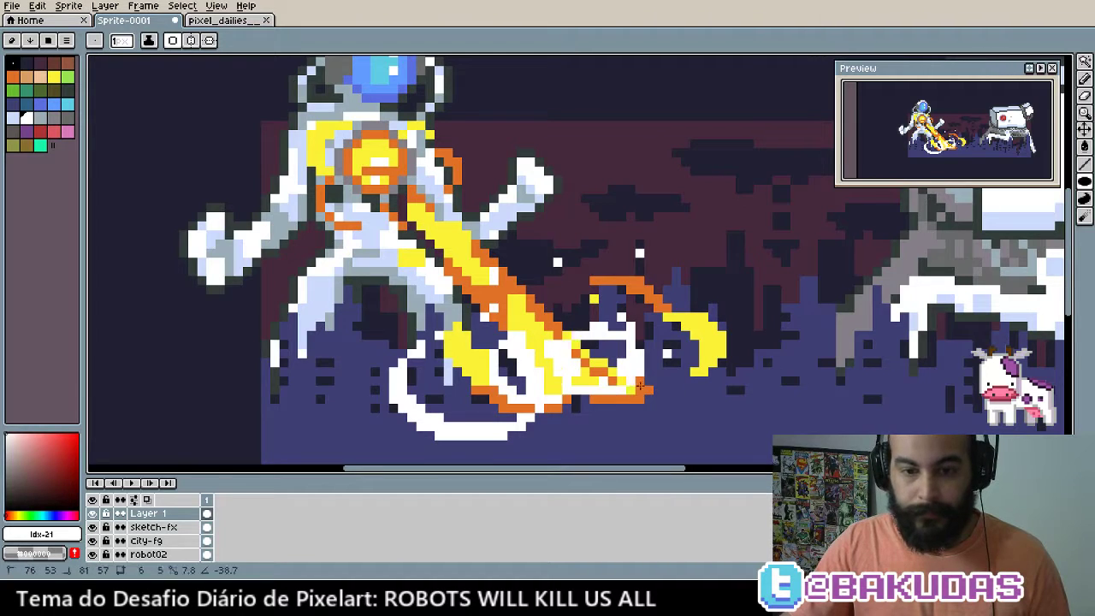
mouse_move(575, 335)
left_mouse_down()
mouse_move(713, 428)
mouse_move(689, 420)
left_mouse_up()
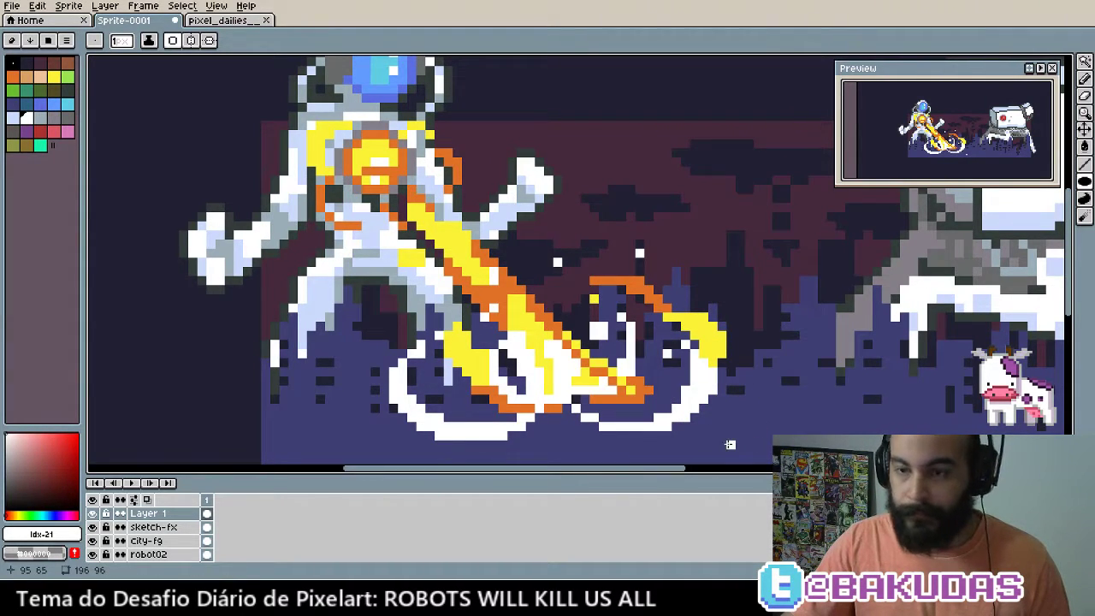
left_click_drag(492, 375, 621, 422)
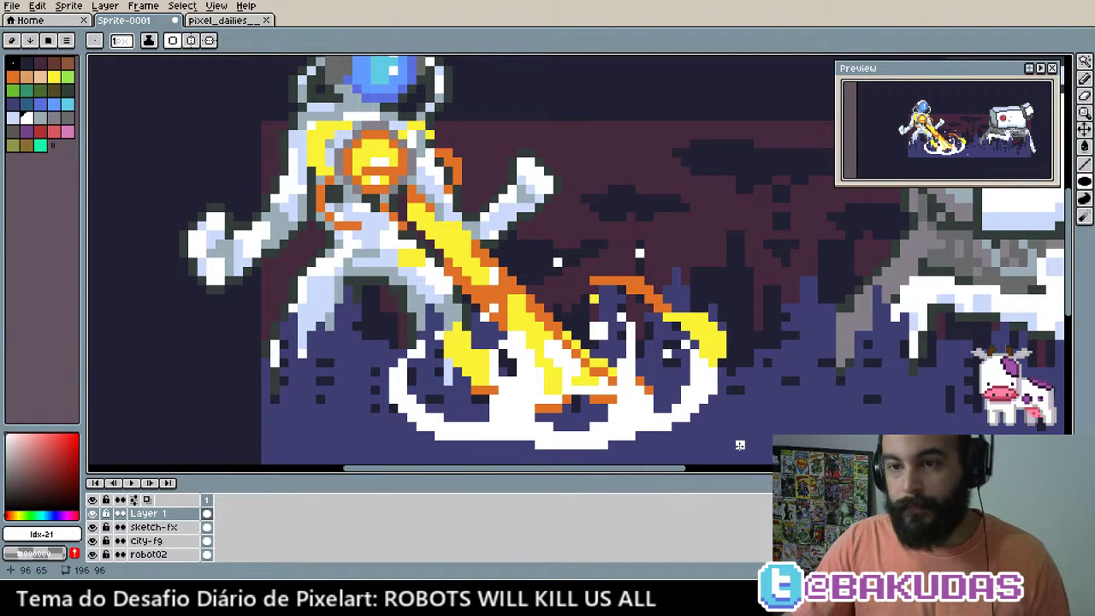
scroll(739, 445, "down", 2)
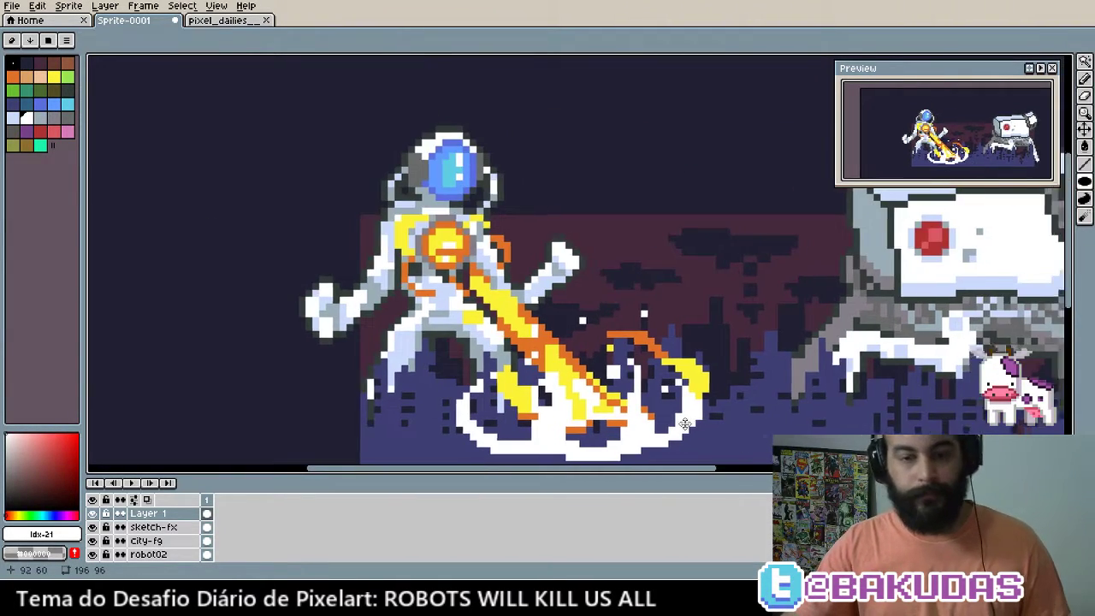
scroll(685, 424, "up", 1)
scroll(598, 419, "up", 1)
scroll(458, 412, "up", 1)
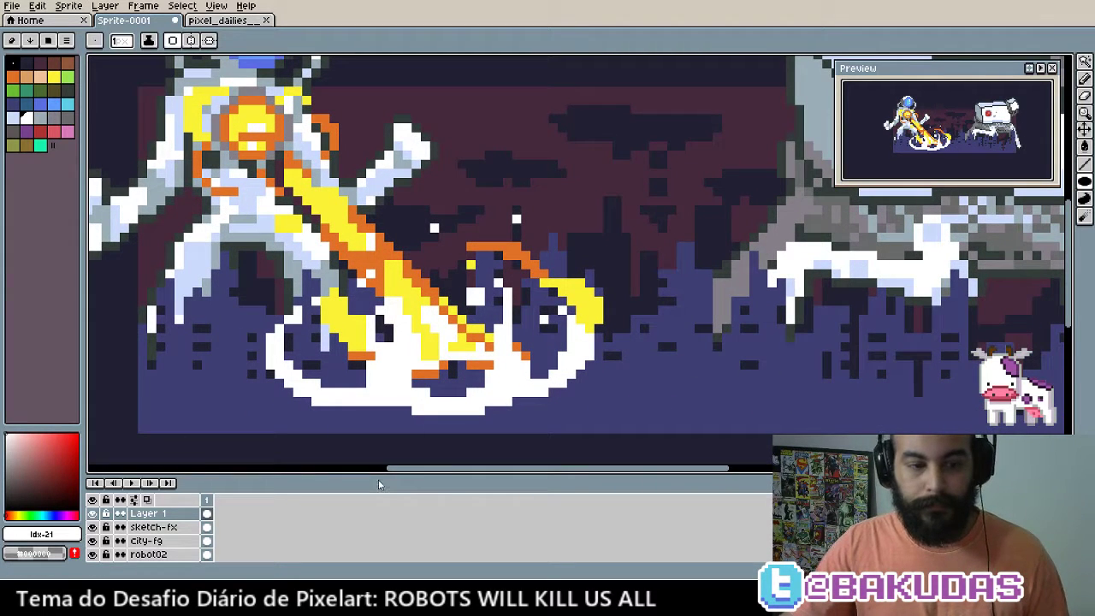
scroll(485, 379, "down", 1)
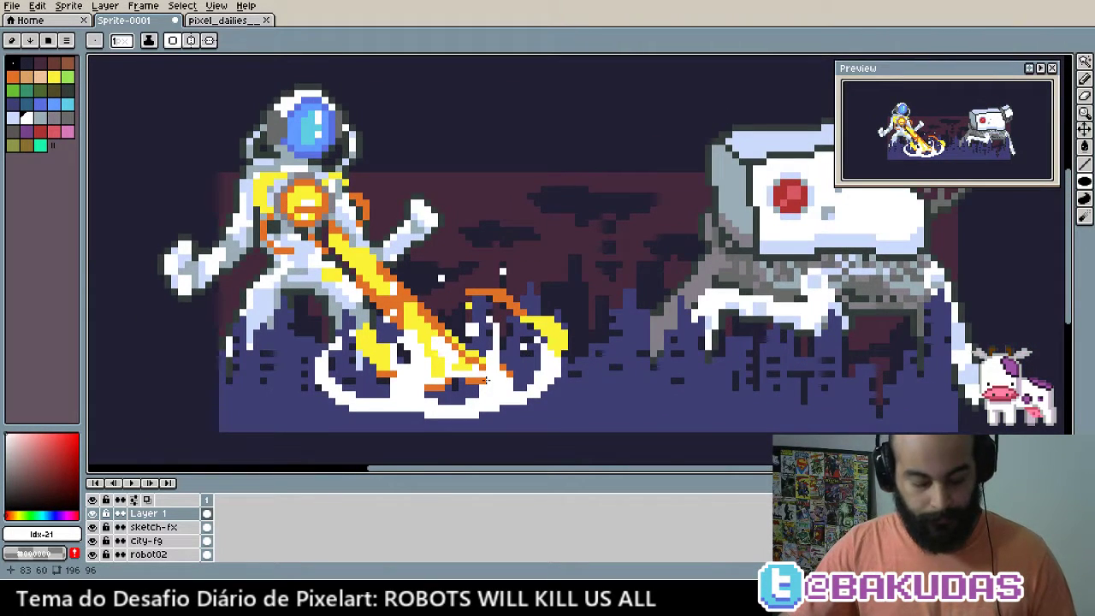
key("b")
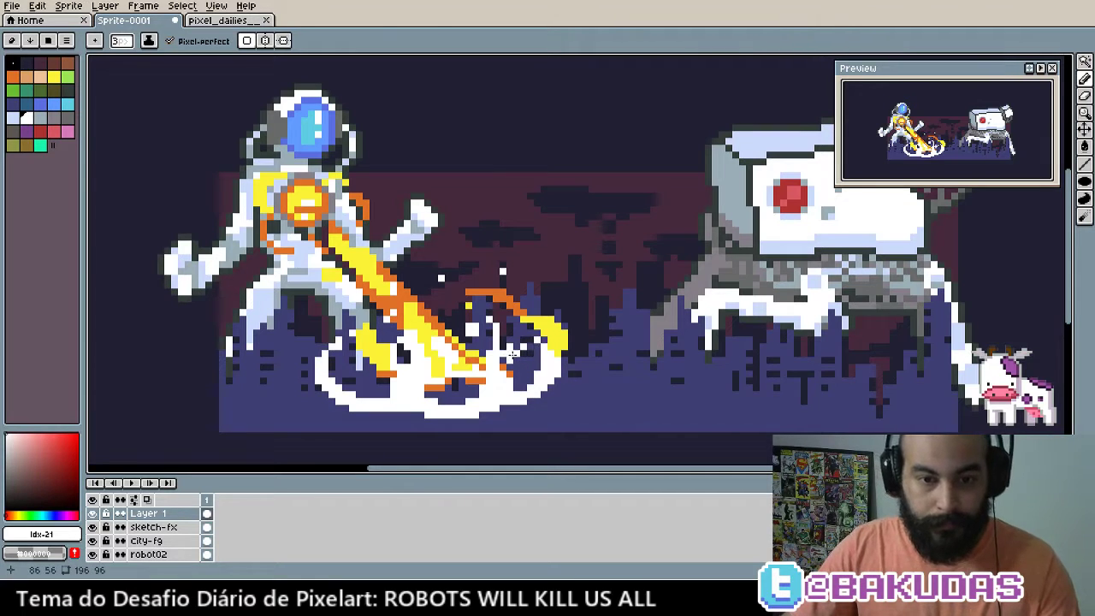
Draw tall white shards rising from the impact toward the robot, replacing one misplaced stroke
mouse_move(508, 357)
left_mouse_down()
mouse_move(522, 294)
mouse_move(517, 204)
mouse_move(557, 195)
left_mouse_up()
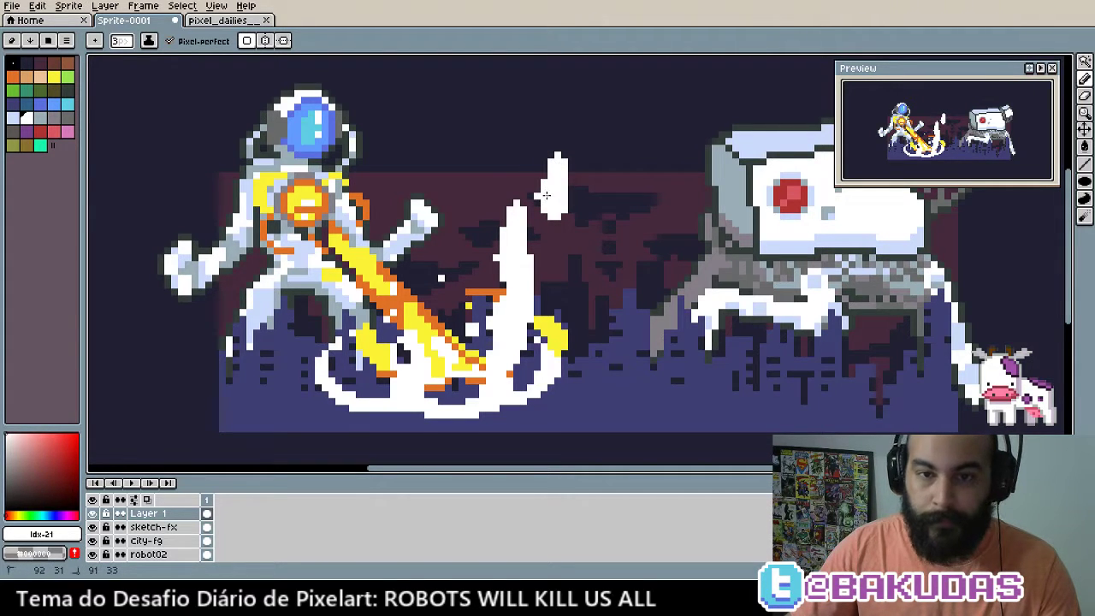
key("v")
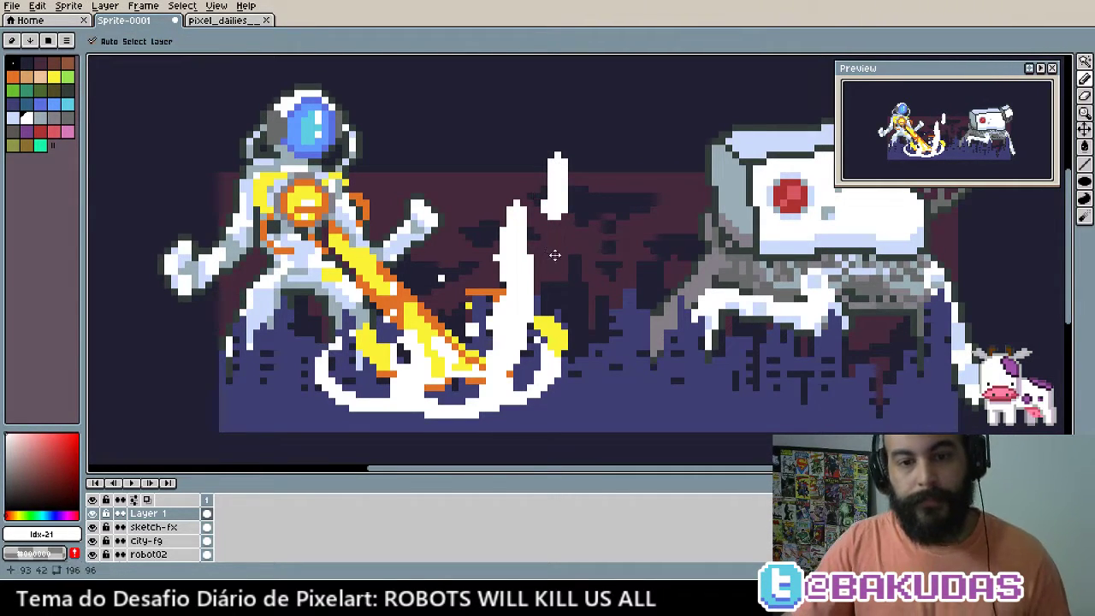
key("ctrl+z")
key("b")
left_click_drag(557, 246, 556, 197)
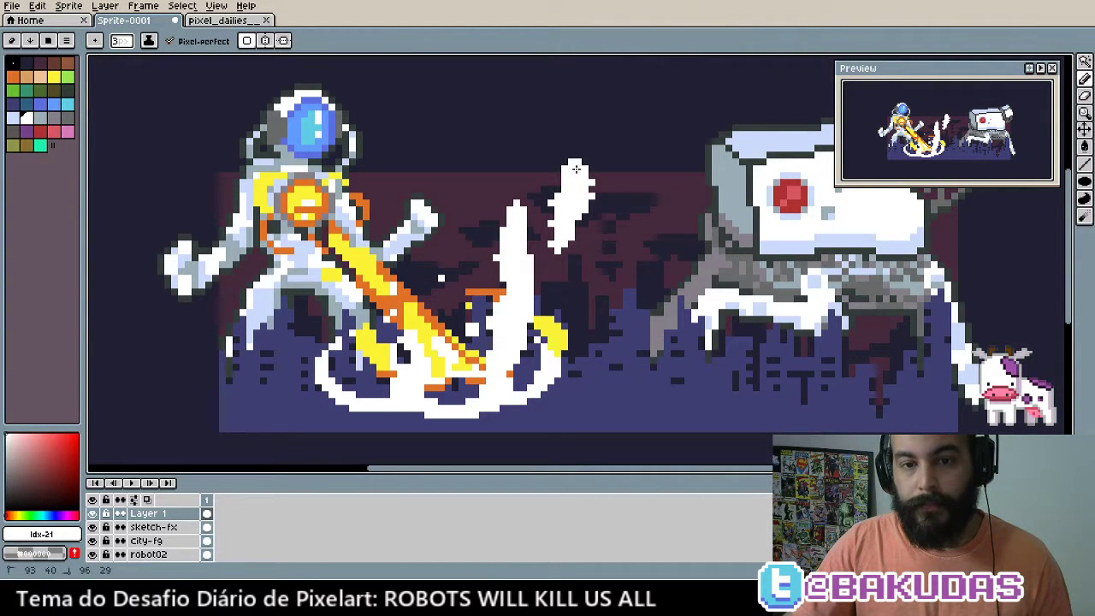
left_click_drag(575, 168, 578, 154)
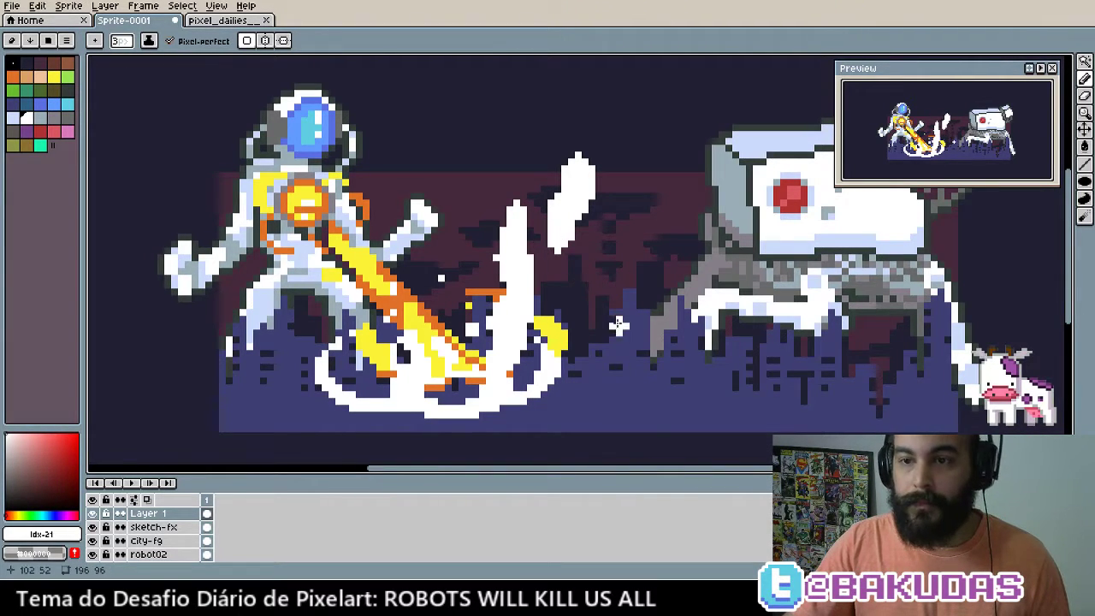
key("space")
left_click_drag(622, 334, 582, 229)
key("alt")
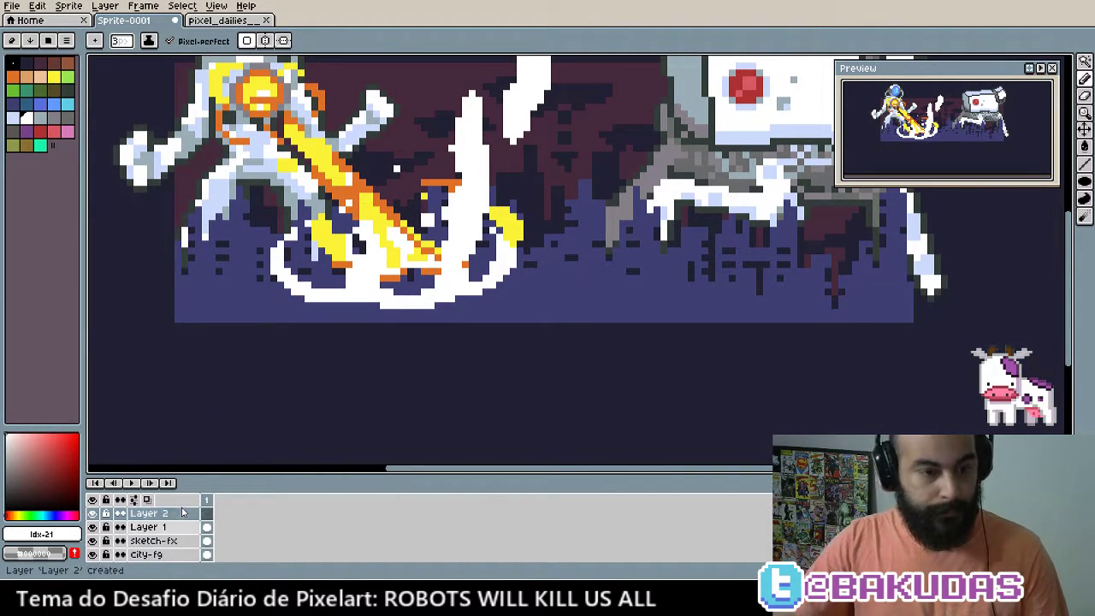
Add a new top layer named fg
key("shift+n")
double_click(171, 512)
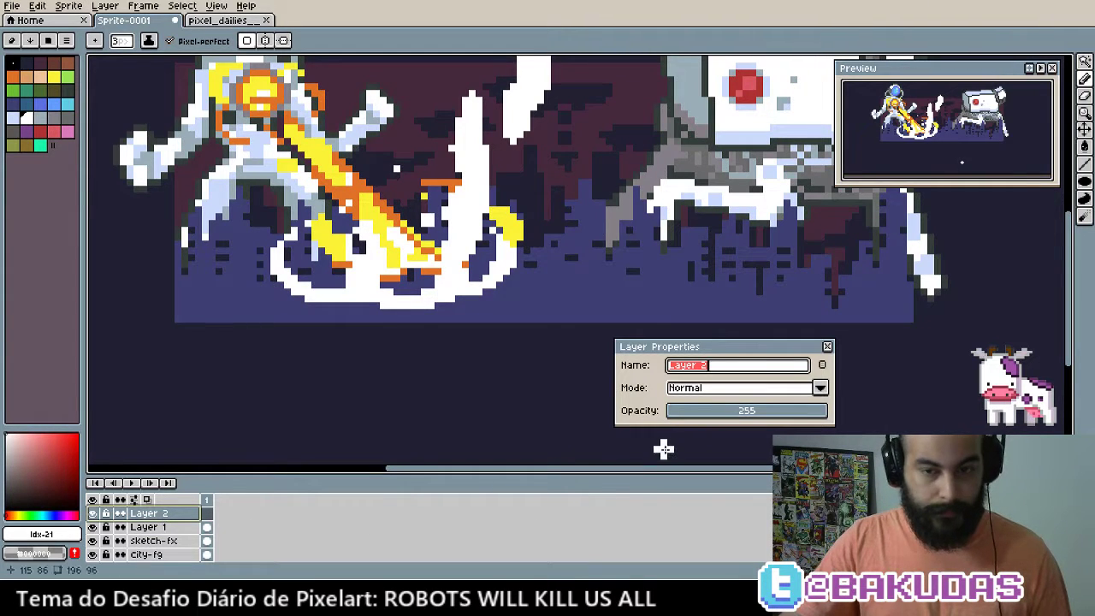
type("fg")
key("Return")
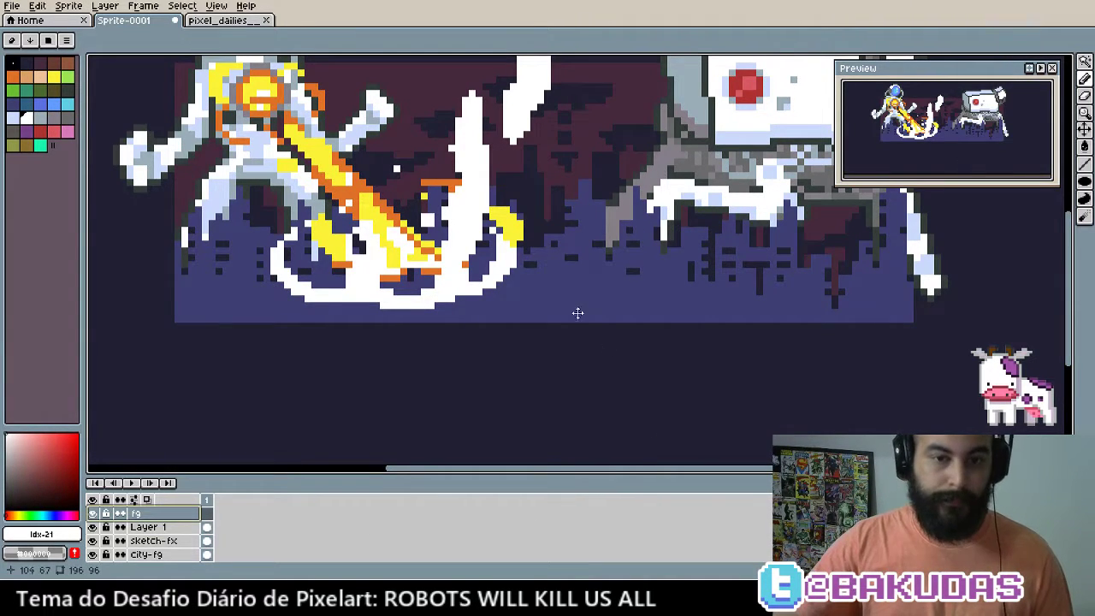
scroll(577, 313, "down", 1)
scroll(564, 366, "up", 1)
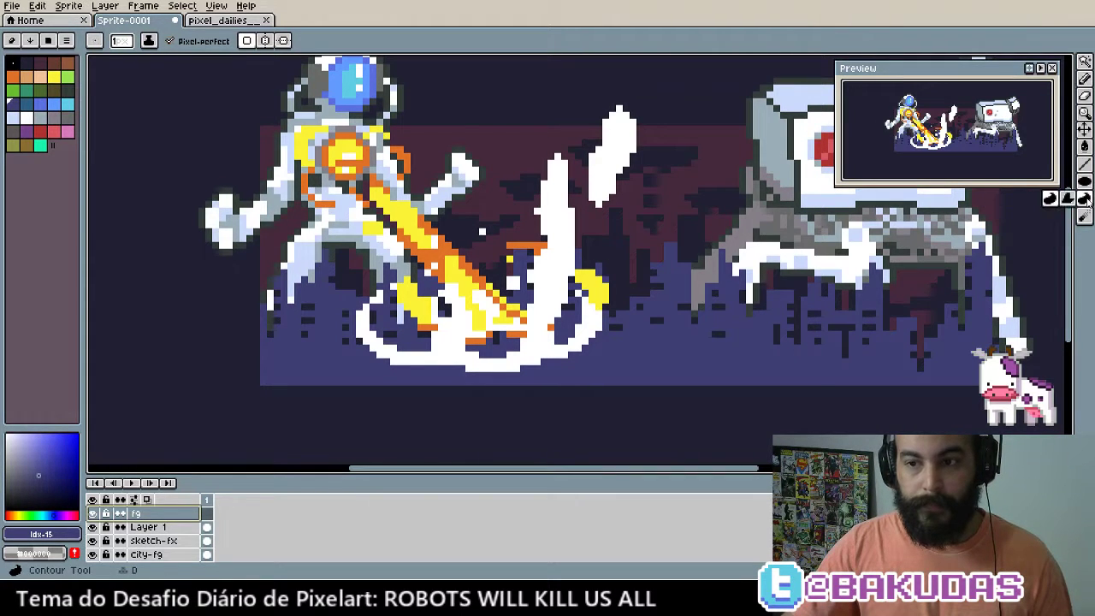
Select and delete the lower part of the white blast swirl
left_click(1084, 199)
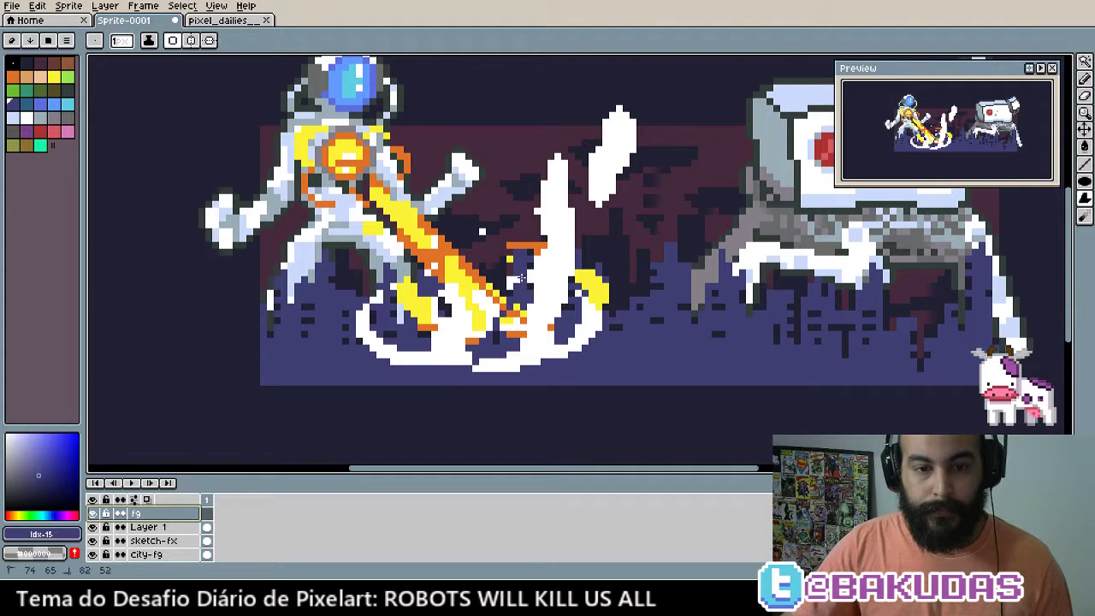
mouse_move(525, 261)
left_mouse_down()
mouse_move(594, 278)
mouse_move(530, 350)
mouse_move(557, 375)
left_mouse_up()
key("Delete")
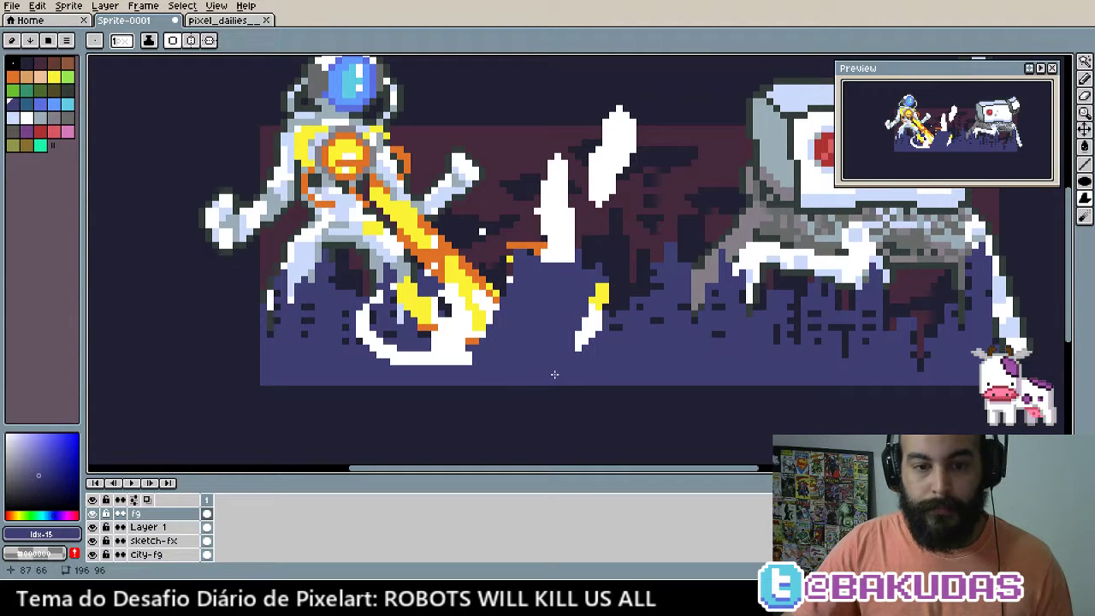
scroll(559, 356, "up", 1)
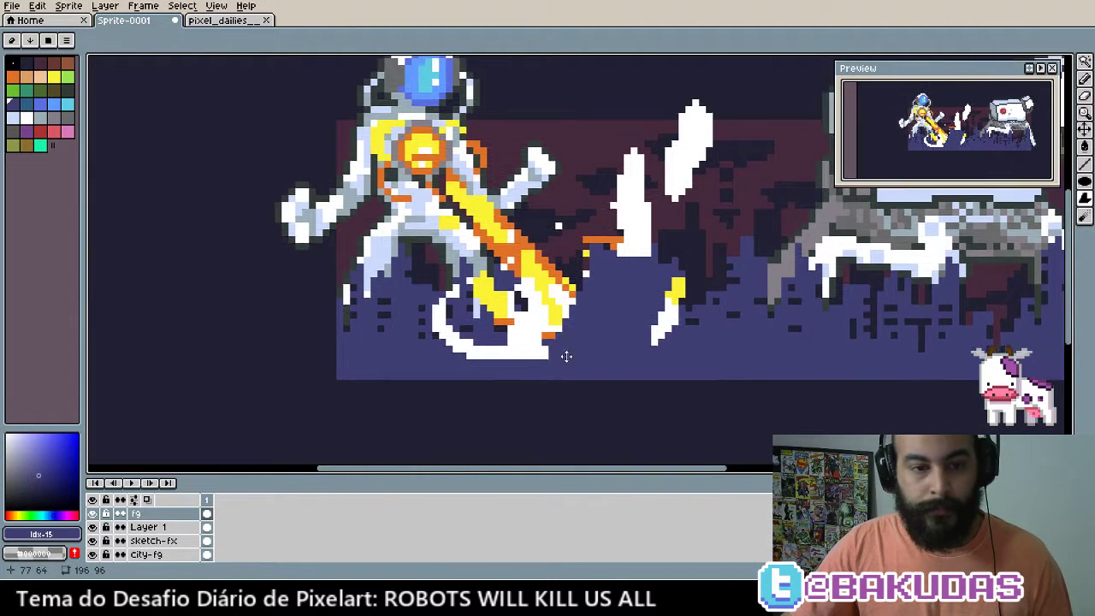
scroll(434, 315, "down", 1)
scroll(618, 341, "up", 1)
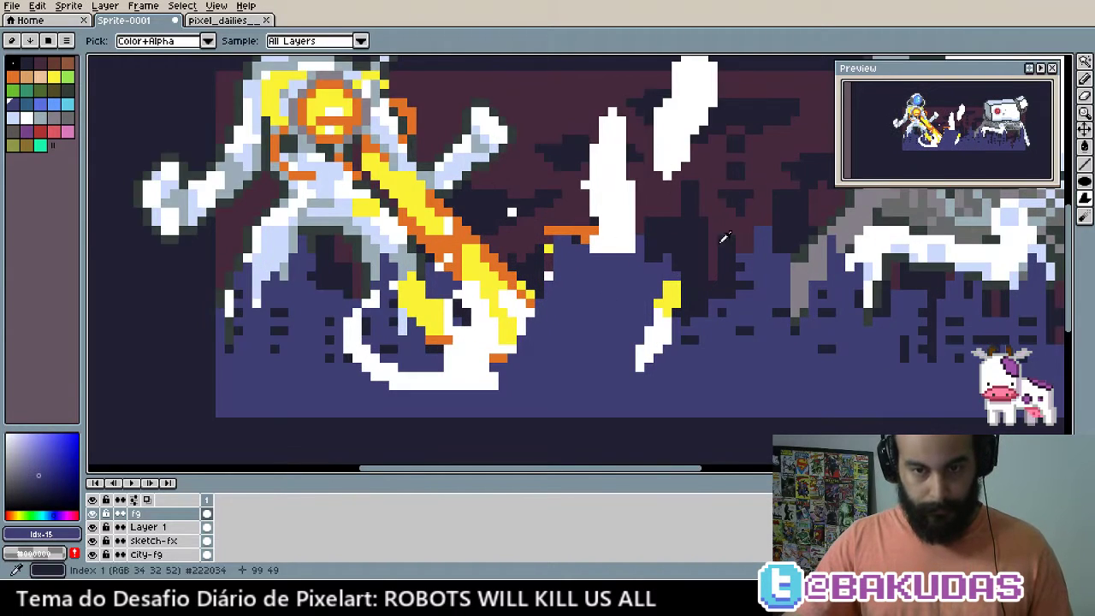
scroll(618, 340, "up", 1)
Paint a row of dark window blocks on the buildings with a 2px pencil
key("b")
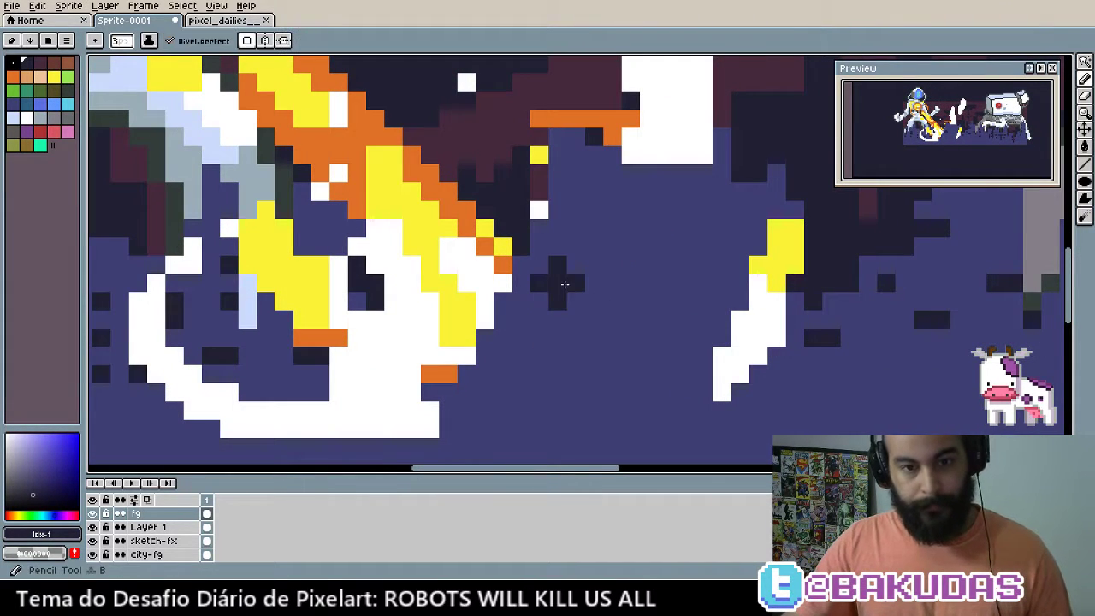
key("minus")
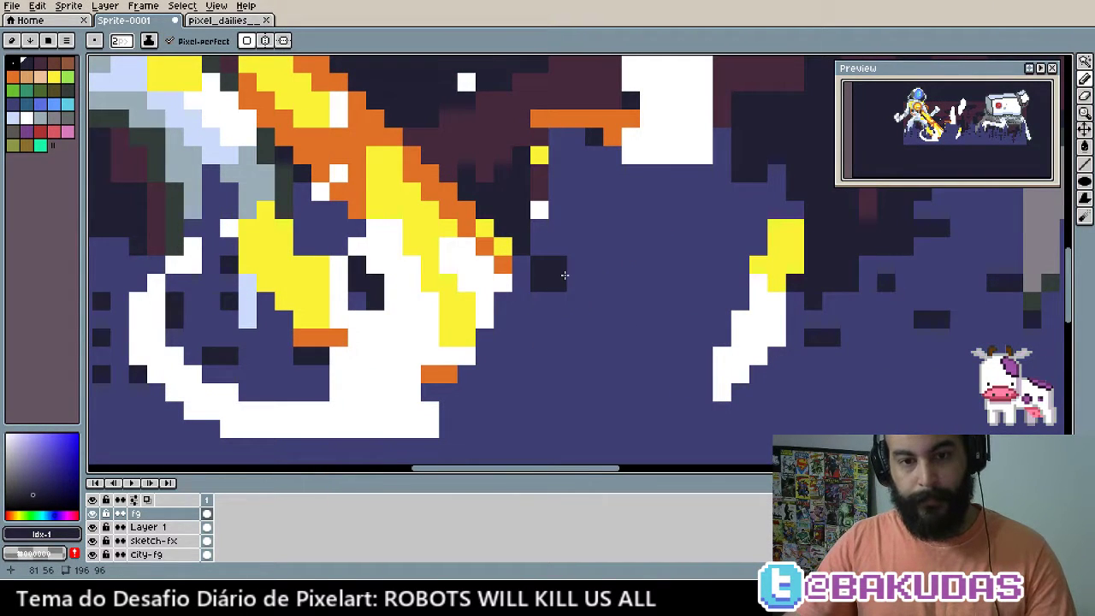
left_click_drag(583, 275, 601, 276)
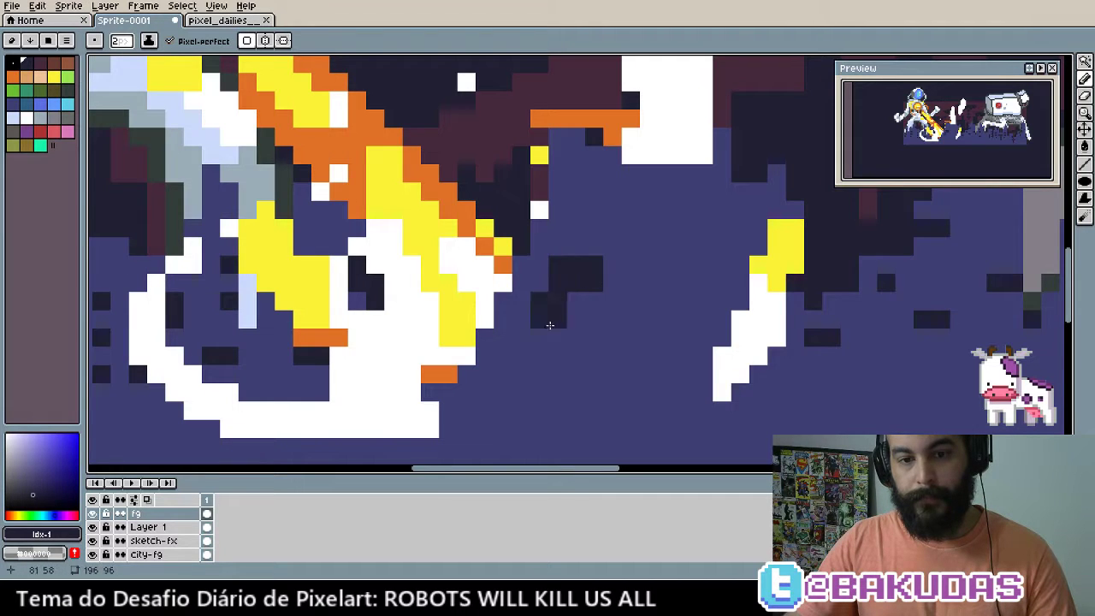
left_click_drag(513, 338, 532, 338)
key("minus")
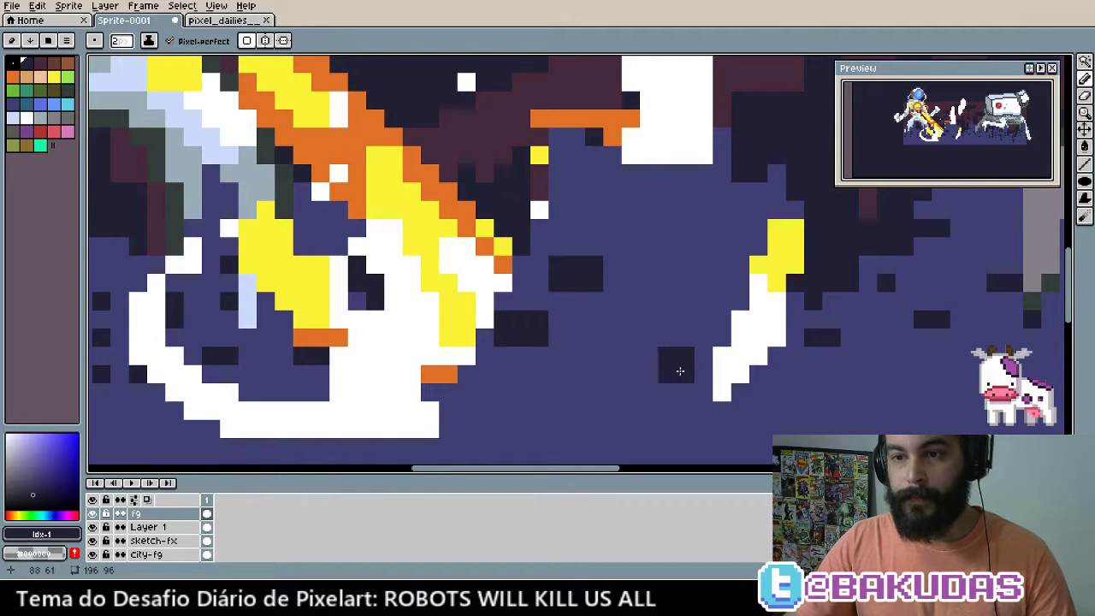
key("ctrl+z")
key("ctrl+z")
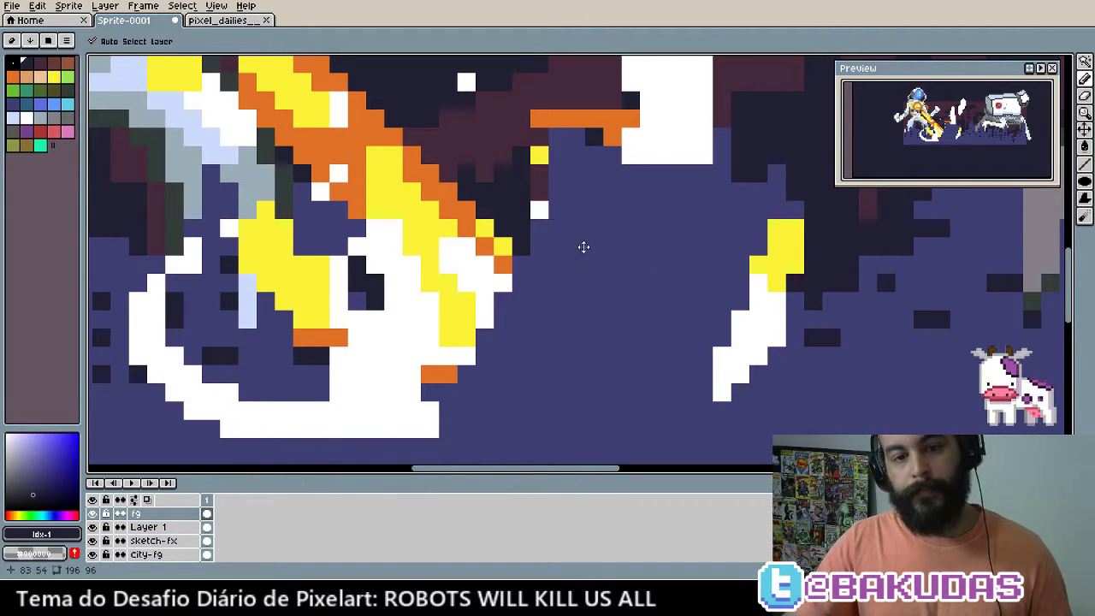
key("plus")
left_click(549, 275)
left_click_drag(555, 276, 613, 275)
Add more dark window blocks lower down and further right
left_click(494, 328)
left_click(530, 328)
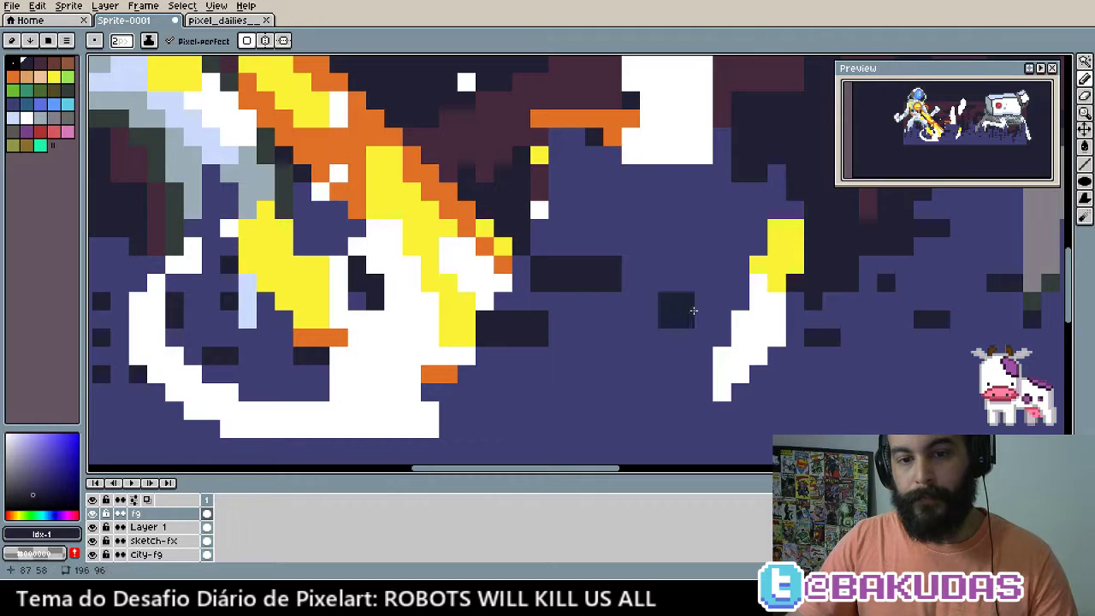
left_click(712, 275)
mouse_move(642, 342)
left_mouse_down()
mouse_move(696, 330)
mouse_move(704, 398)
left_mouse_up()
key("ctrl+z")
left_click(675, 366)
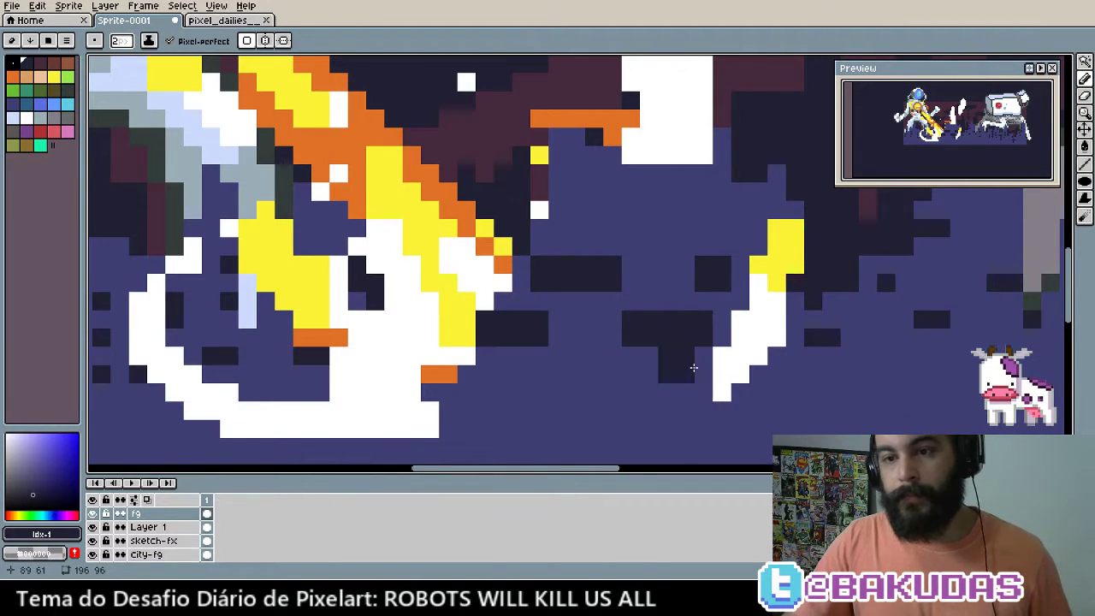
scroll(694, 367, "down", 1)
scroll(675, 360, "down", 1)
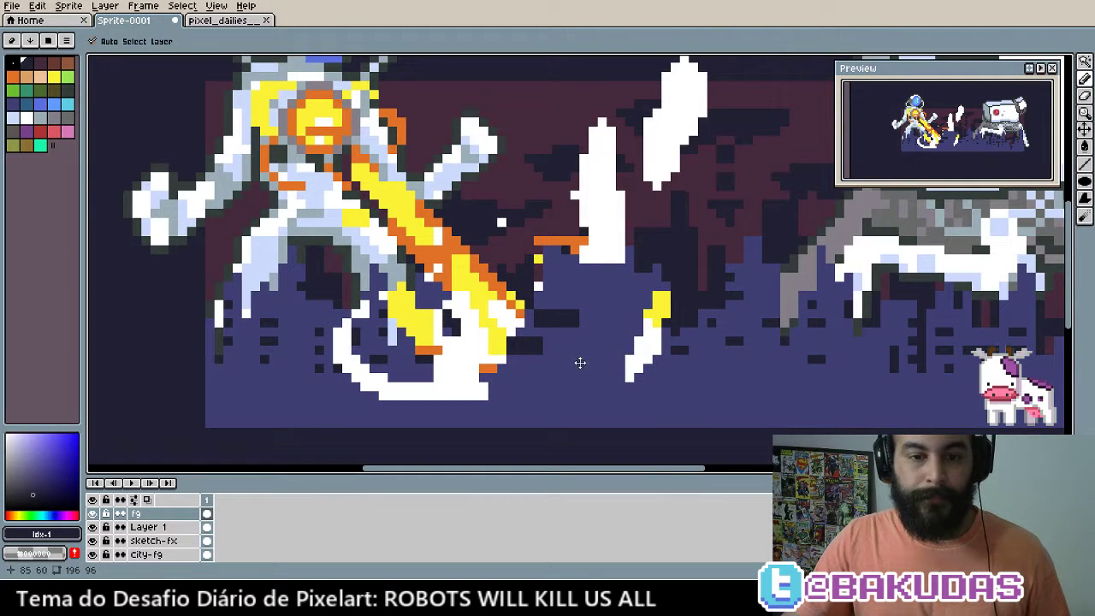
Cover a stray white pixel with the eyedropped dark blue building colour
key("i")
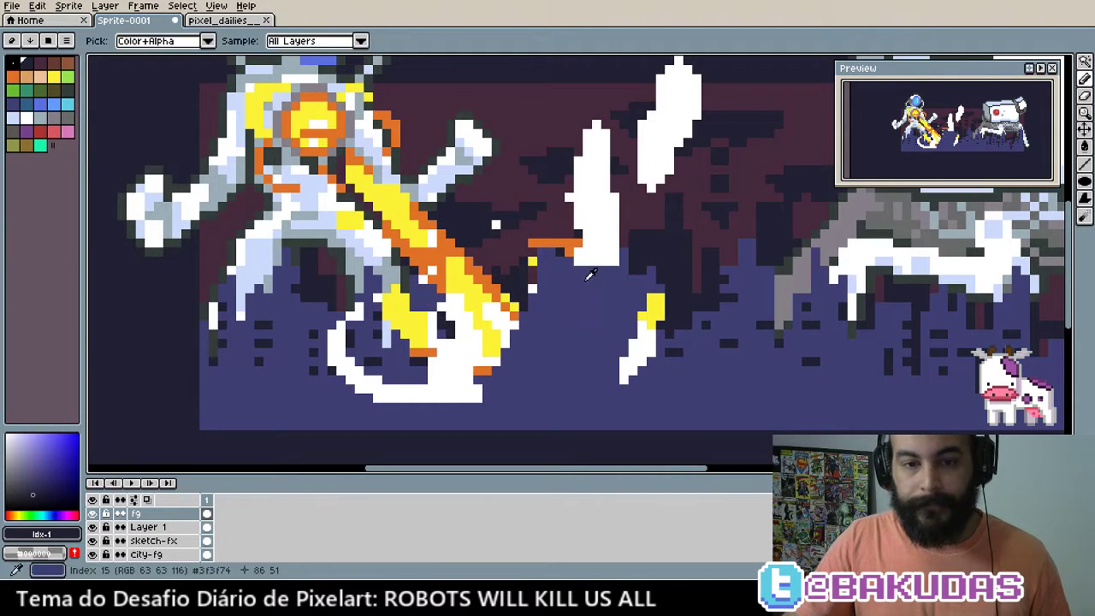
left_click(589, 273)
key("b")
left_click(594, 259)
Eyedrop white from the debris and draw two new diagonal white shards
key("i")
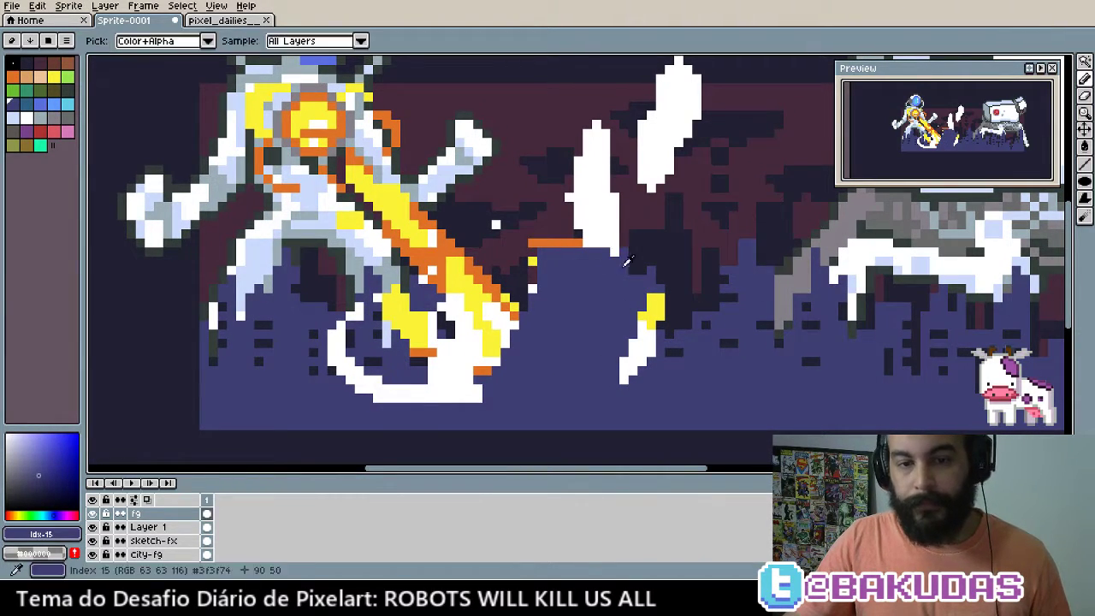
left_click(593, 250)
key("b")
mouse_move(568, 288)
left_mouse_down()
mouse_move(595, 266)
mouse_move(590, 277)
left_mouse_up()
left_click(569, 293)
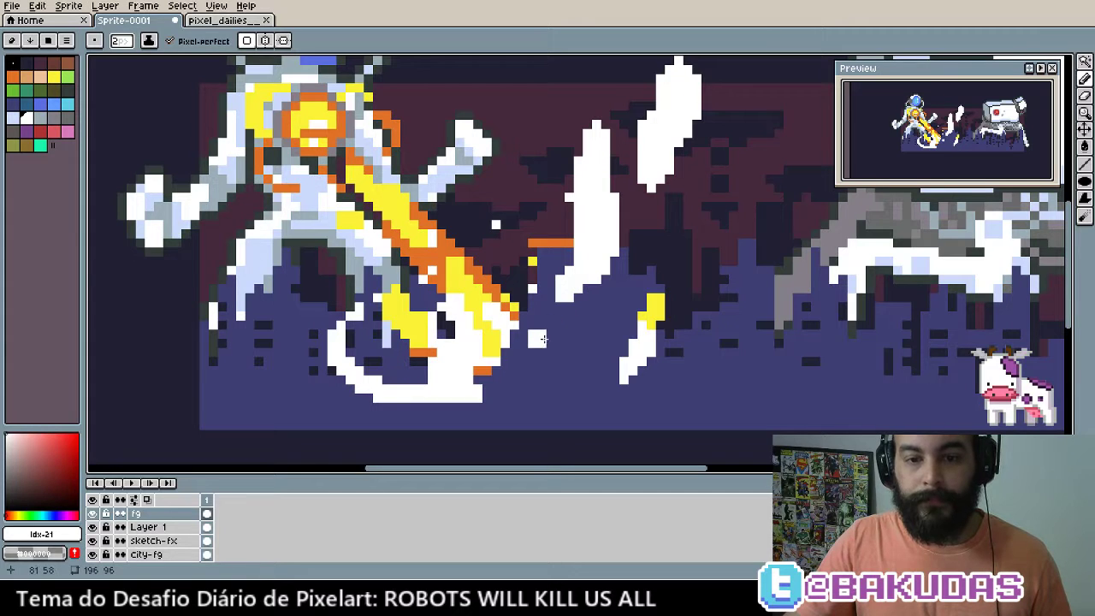
left_click_drag(542, 333, 556, 326)
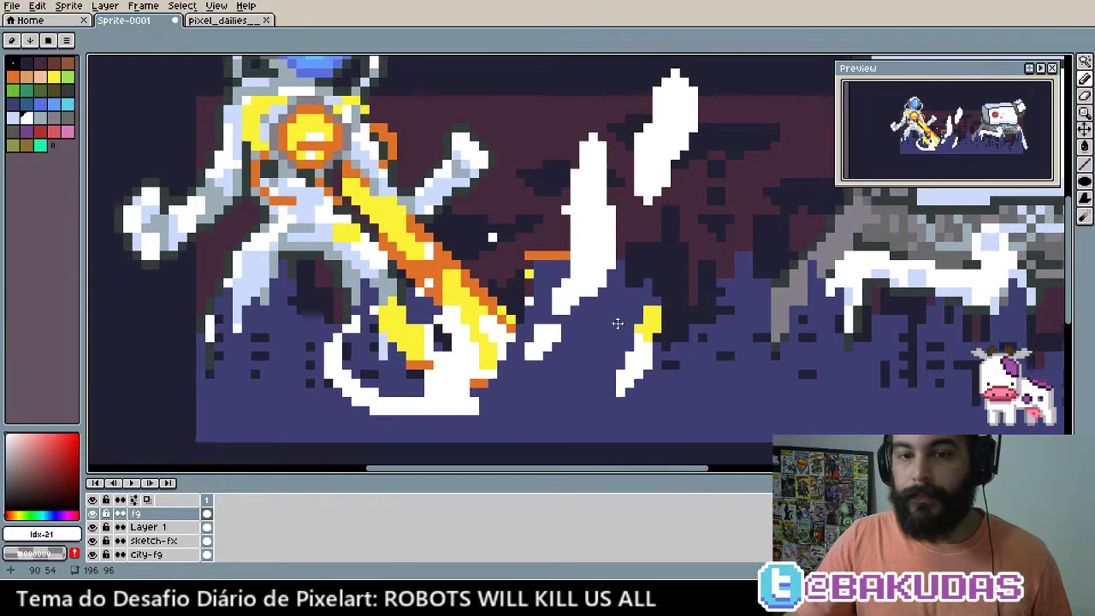
scroll(598, 318, "up", 1)
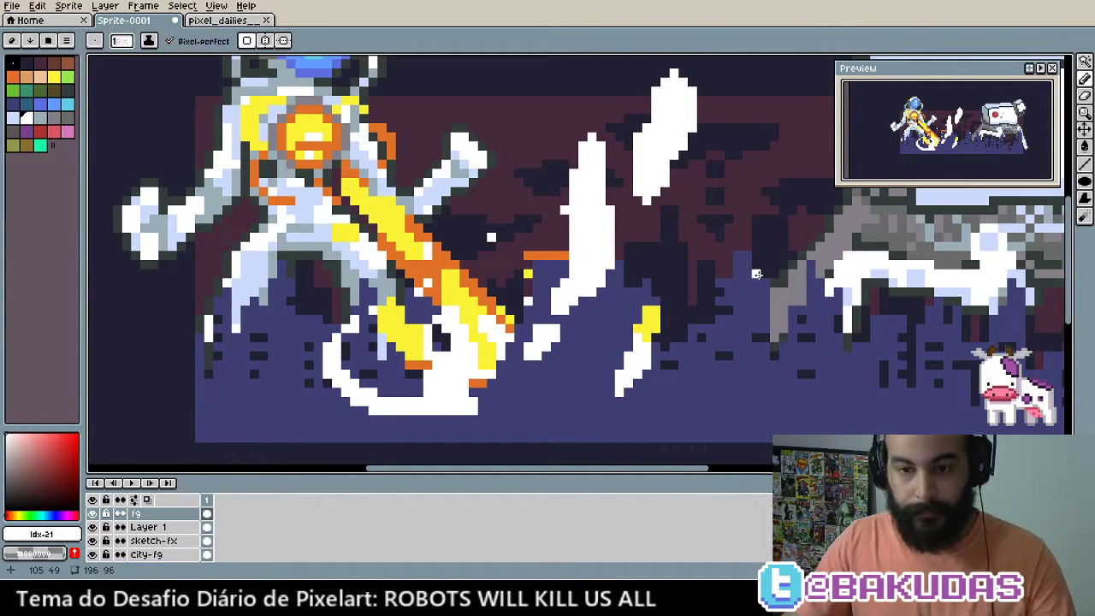
Draw white shards reaching toward the robot and near the top centre
mouse_move(762, 262)
left_mouse_down()
mouse_move(772, 204)
mouse_move(739, 232)
left_mouse_up()
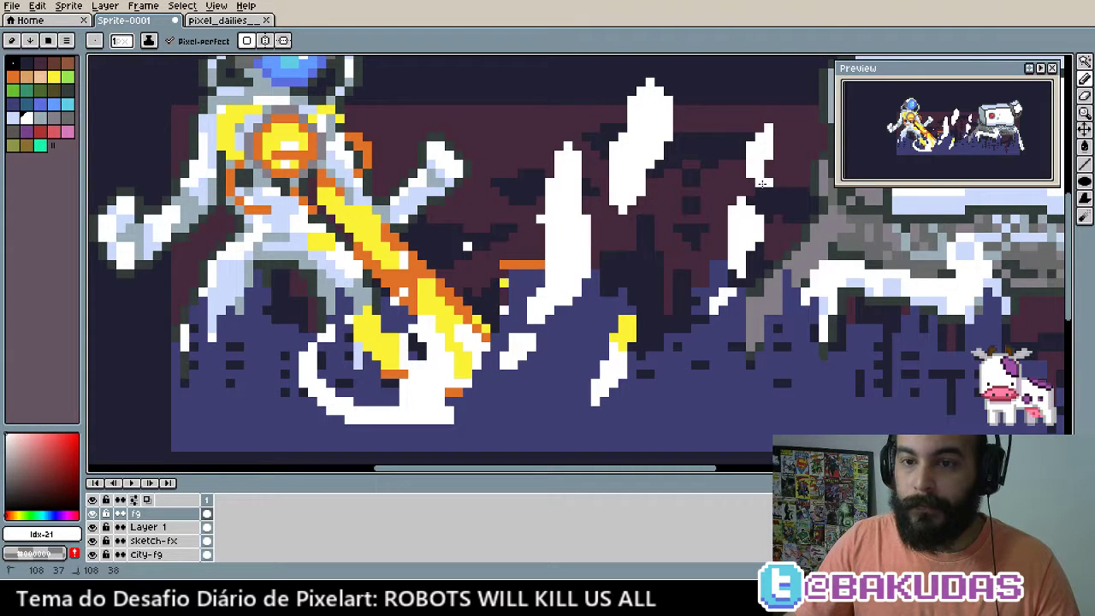
left_click_drag(603, 255, 620, 202)
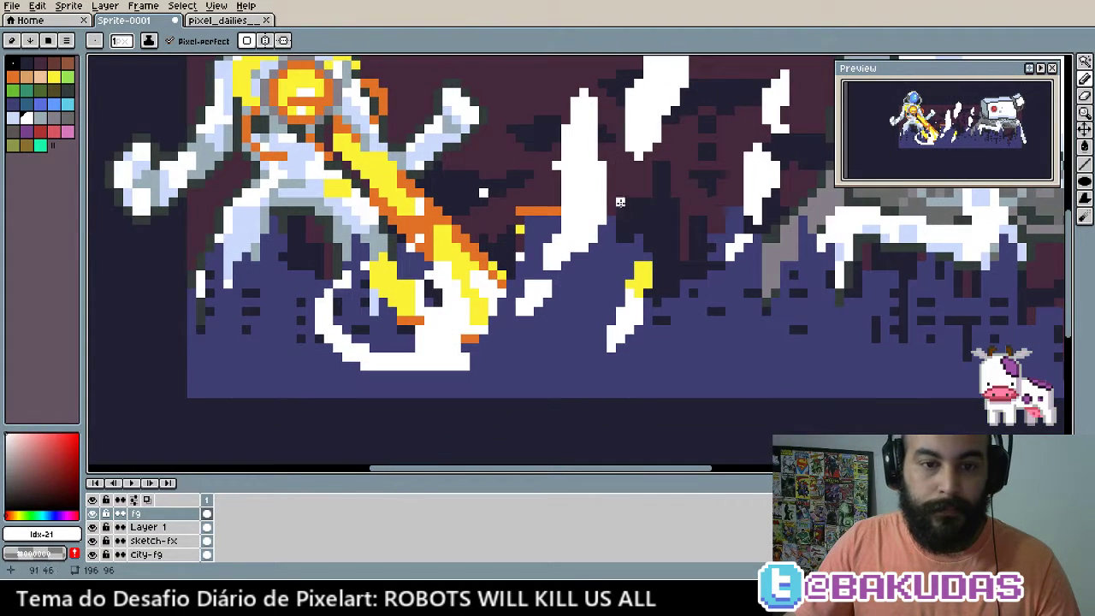
left_click_drag(510, 183, 492, 138)
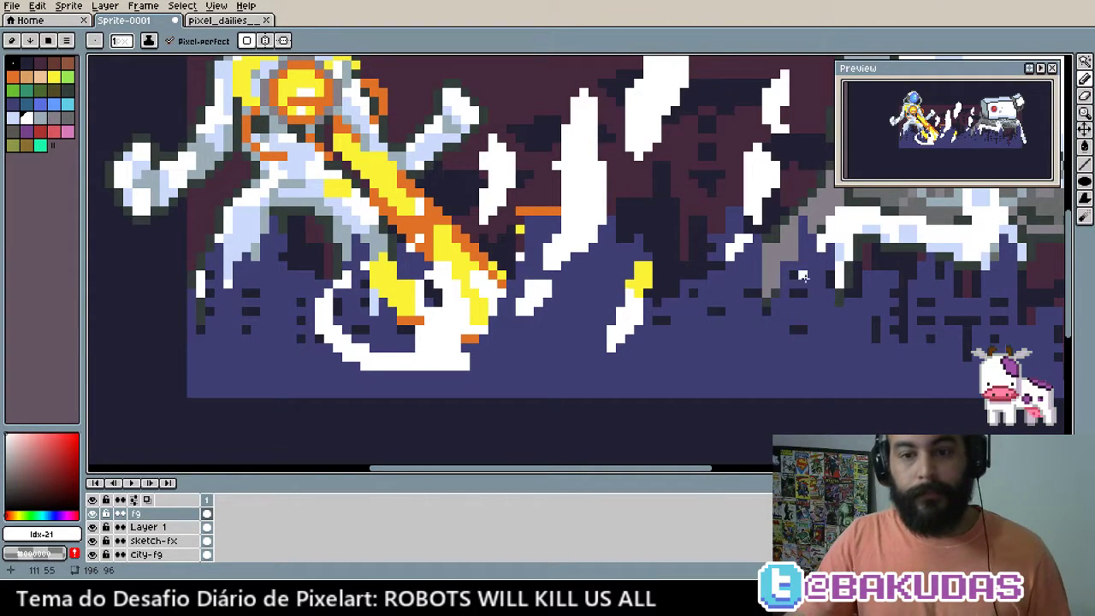
Pick pale blue and shade the edge of a white shard
scroll(802, 275, "up", 1)
left_click(525, 263, "alt")
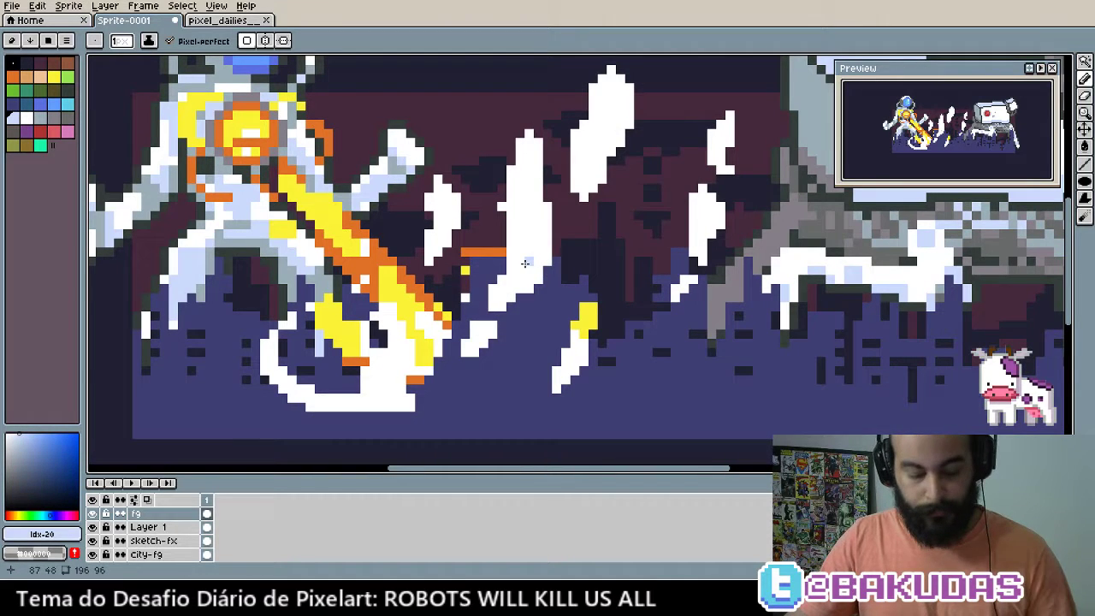
mouse_move(525, 263)
left_mouse_down()
mouse_move(507, 290)
mouse_move(507, 238)
mouse_move(532, 205)
mouse_move(521, 208)
left_mouse_up()
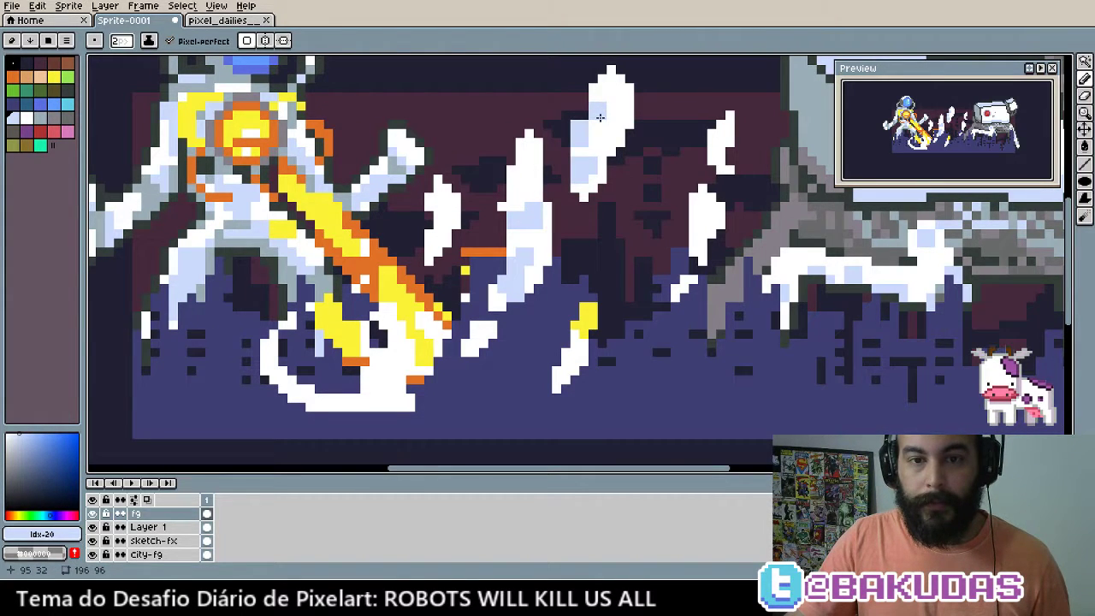
Shade the upper right shard and lower shard tip pale blue, using a 1px brush
left_click_drag(599, 117, 617, 128)
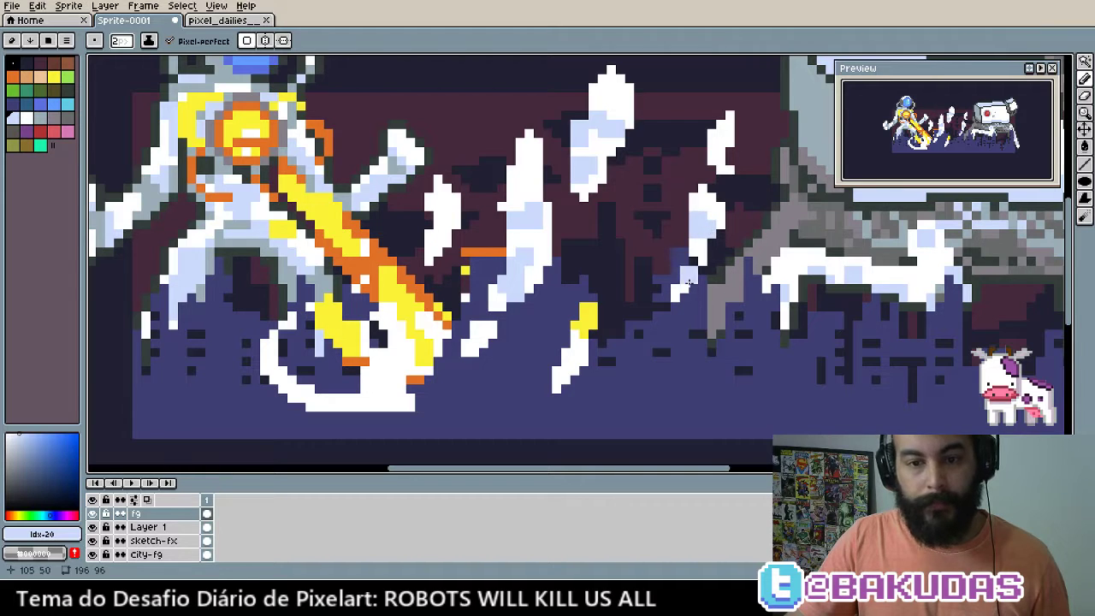
key("minus")
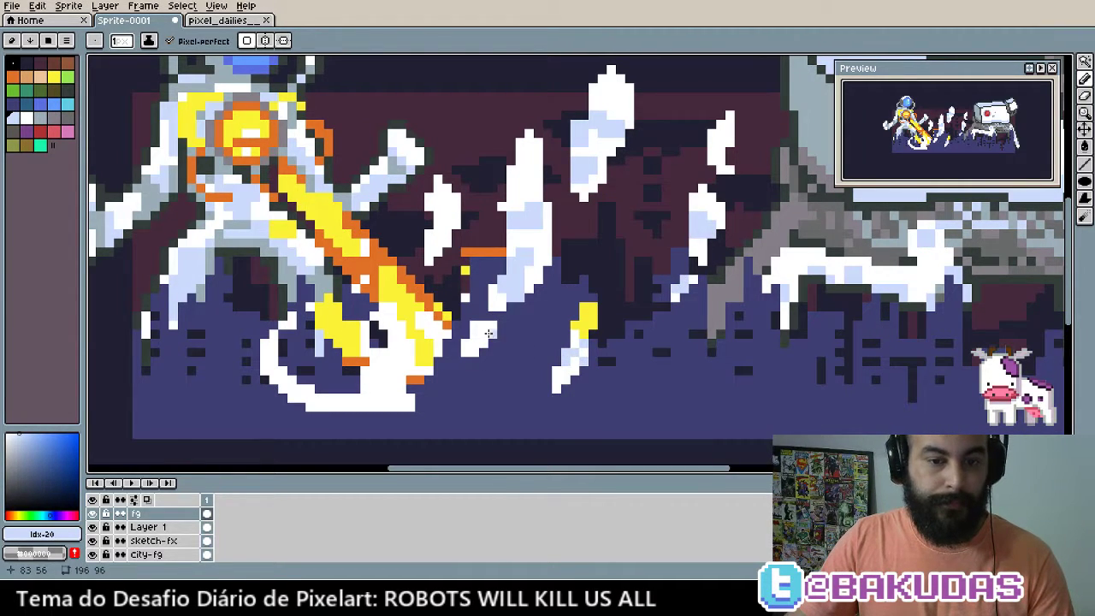
left_click_drag(489, 332, 477, 342)
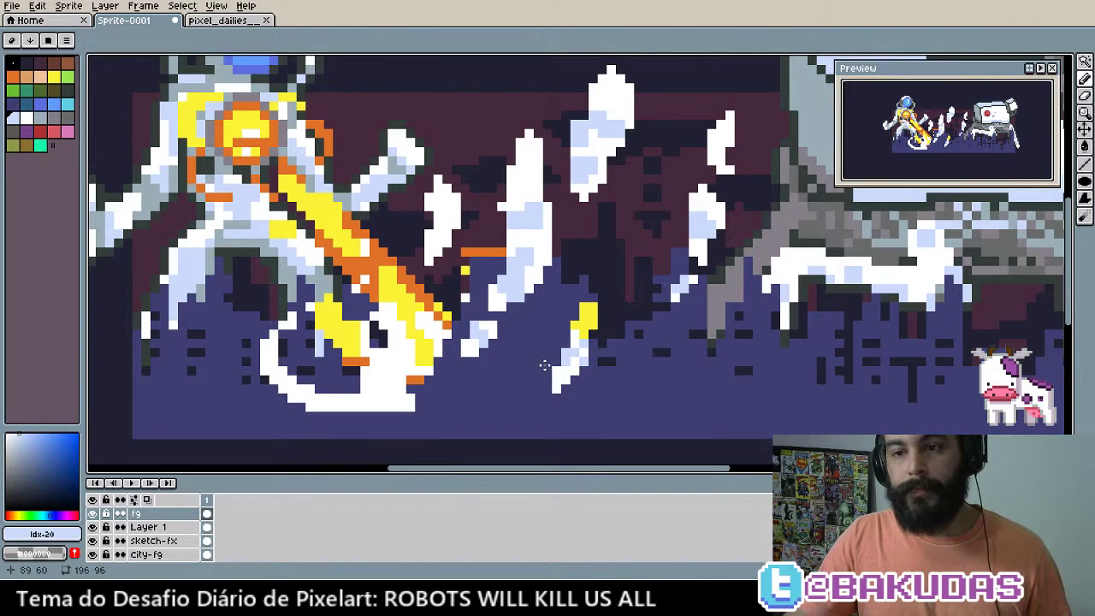
left_click_drag(544, 365, 588, 338)
scroll(528, 319, "up", 1)
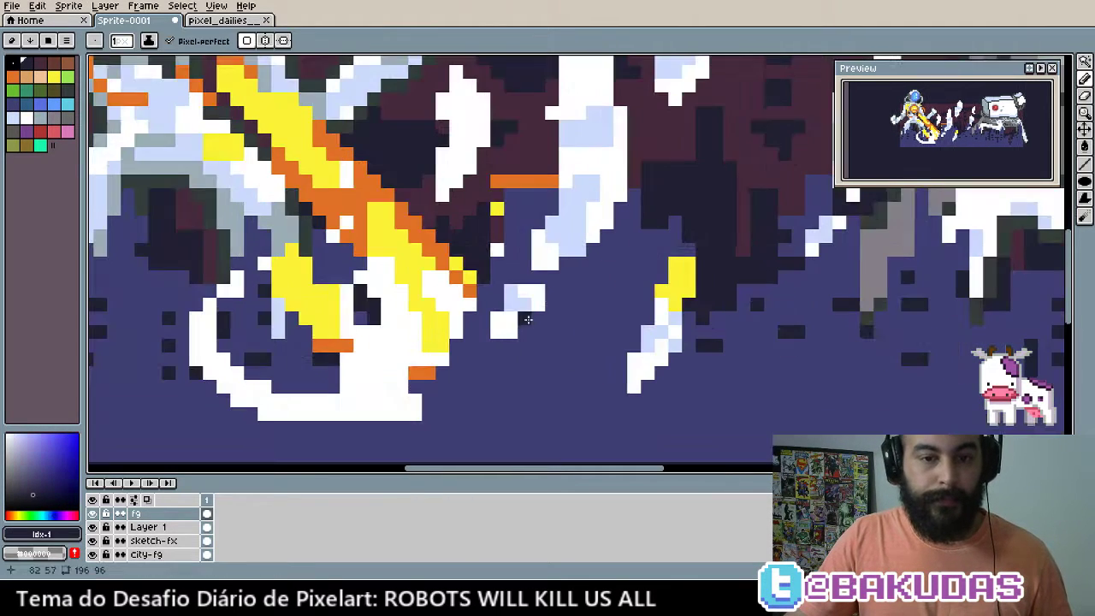
Add dark navy pixels beside the shards and a short line under the white swirl
mouse_move(471, 365)
left_mouse_down()
mouse_move(477, 353)
mouse_move(495, 363)
left_mouse_up()
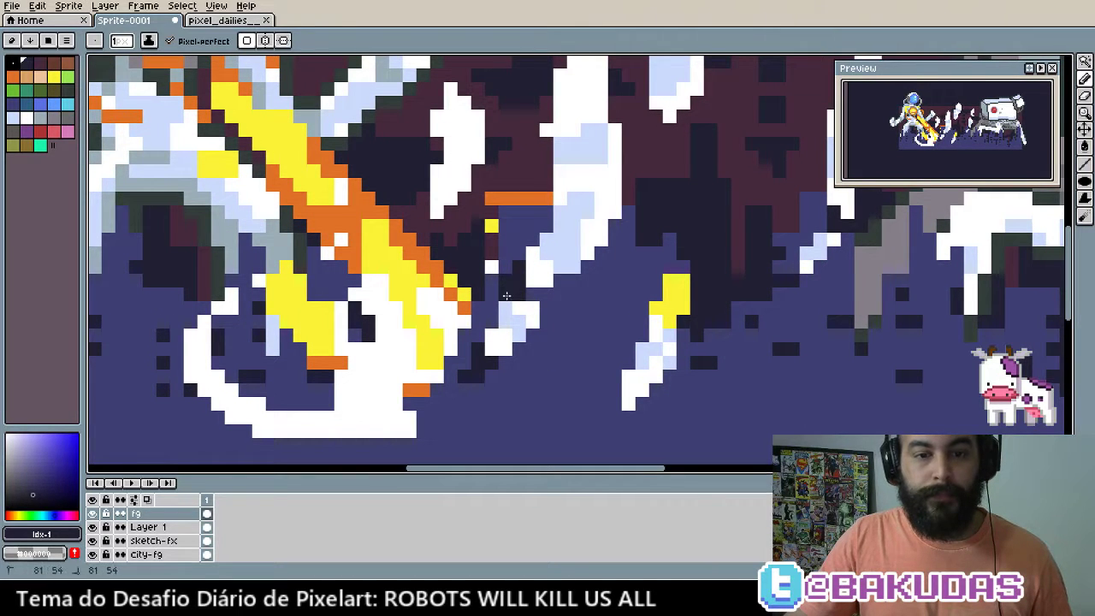
left_click_drag(507, 295, 499, 293)
left_click_drag(580, 318, 596, 278)
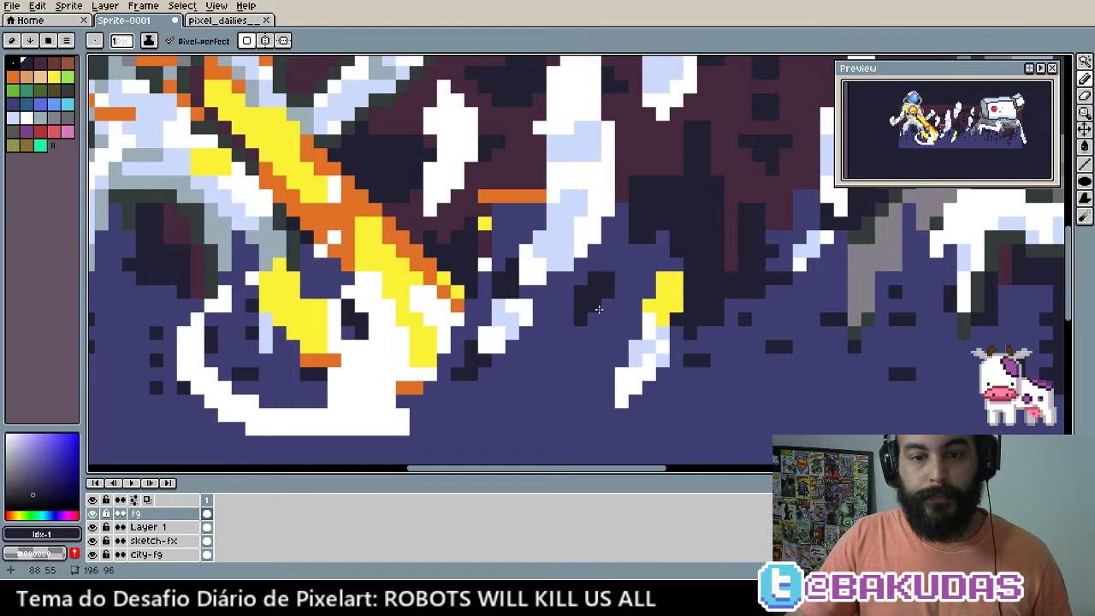
left_click_drag(603, 332, 654, 301)
left_click(590, 329)
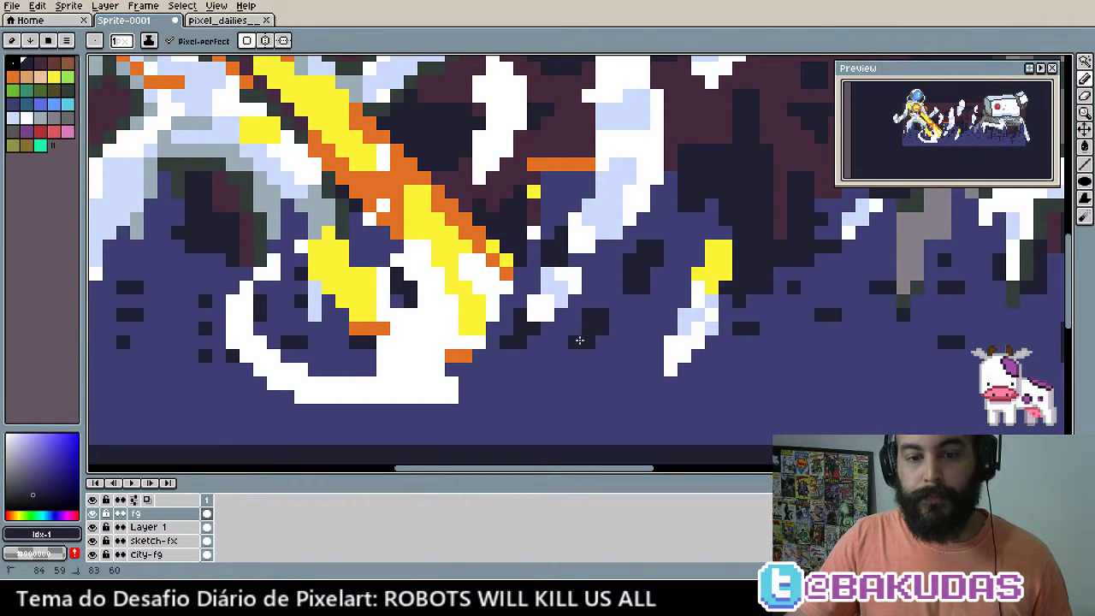
scroll(599, 342, "up", 1)
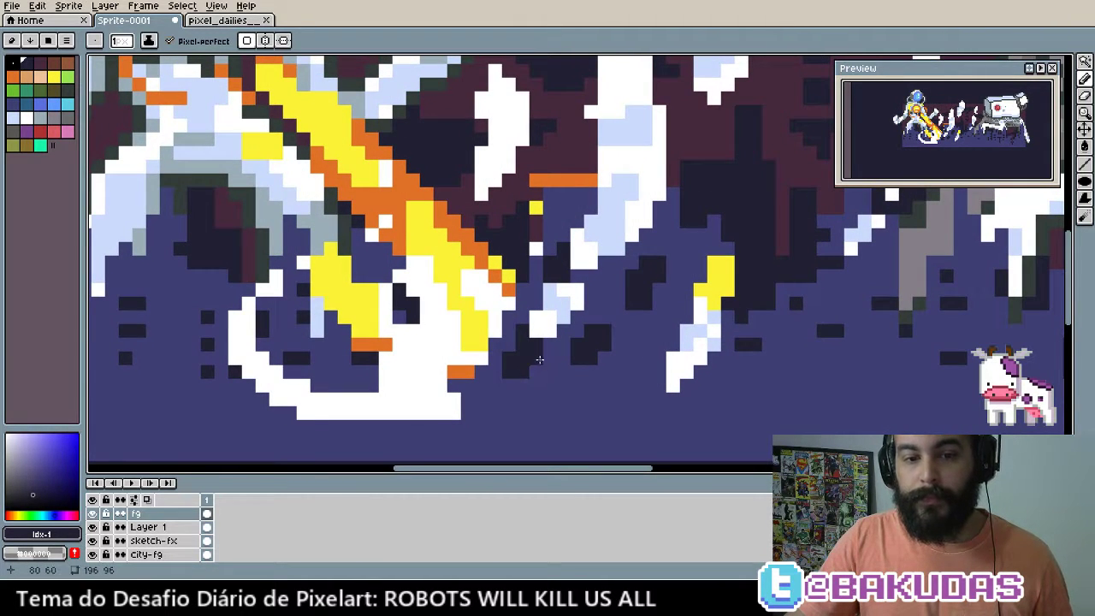
left_click_drag(564, 384, 535, 393)
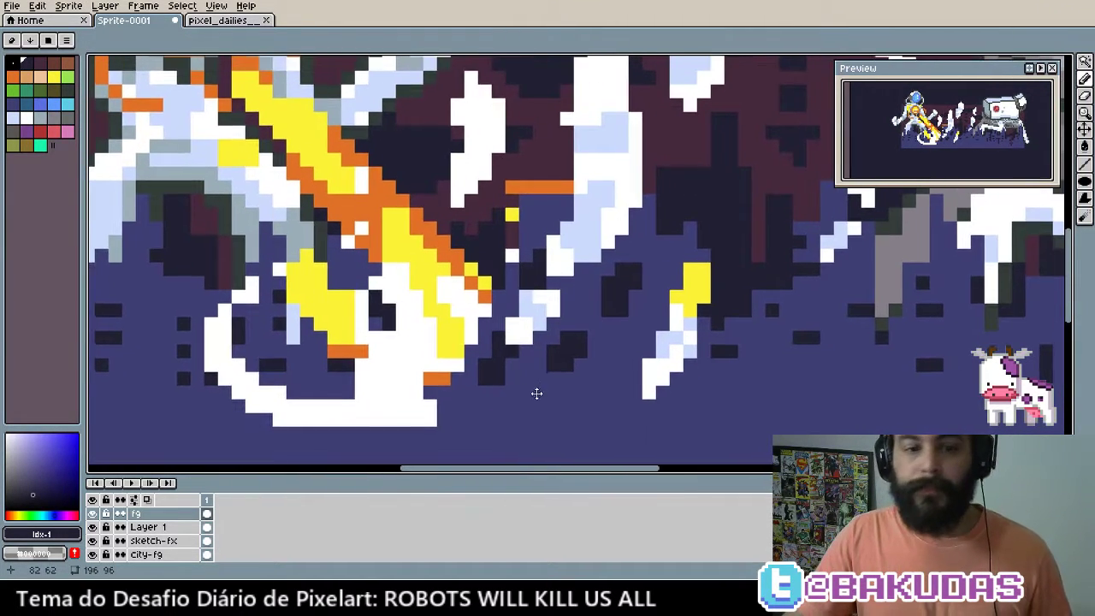
left_click_drag(446, 411, 518, 407)
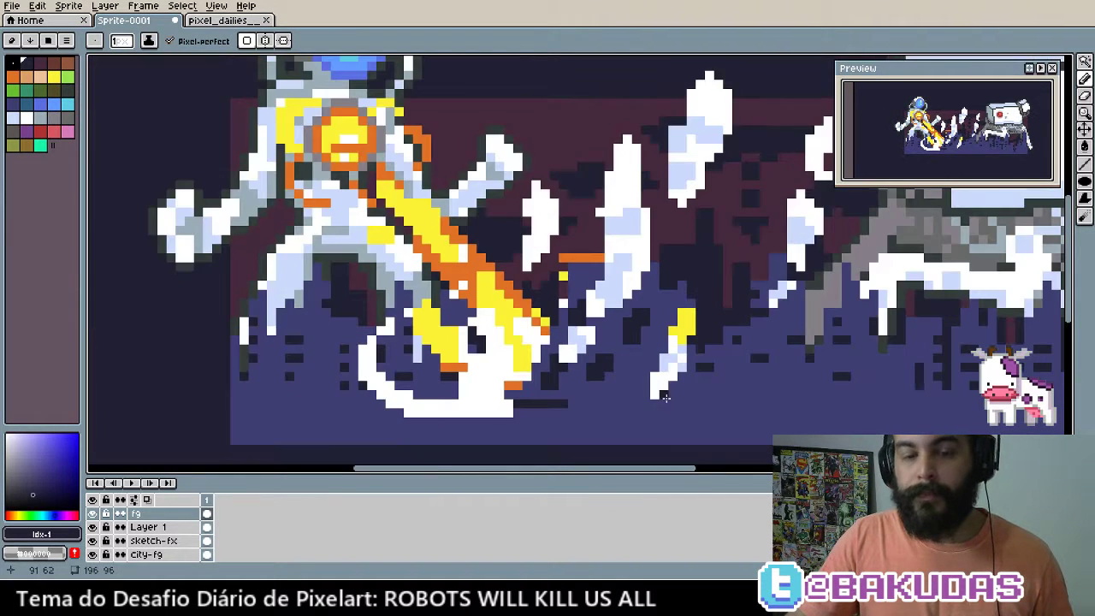
Darken pixels across the yellow-tipped white shard in dark navy, then zoom out
scroll(645, 400, "down", 2)
left_click_drag(646, 400, 620, 413)
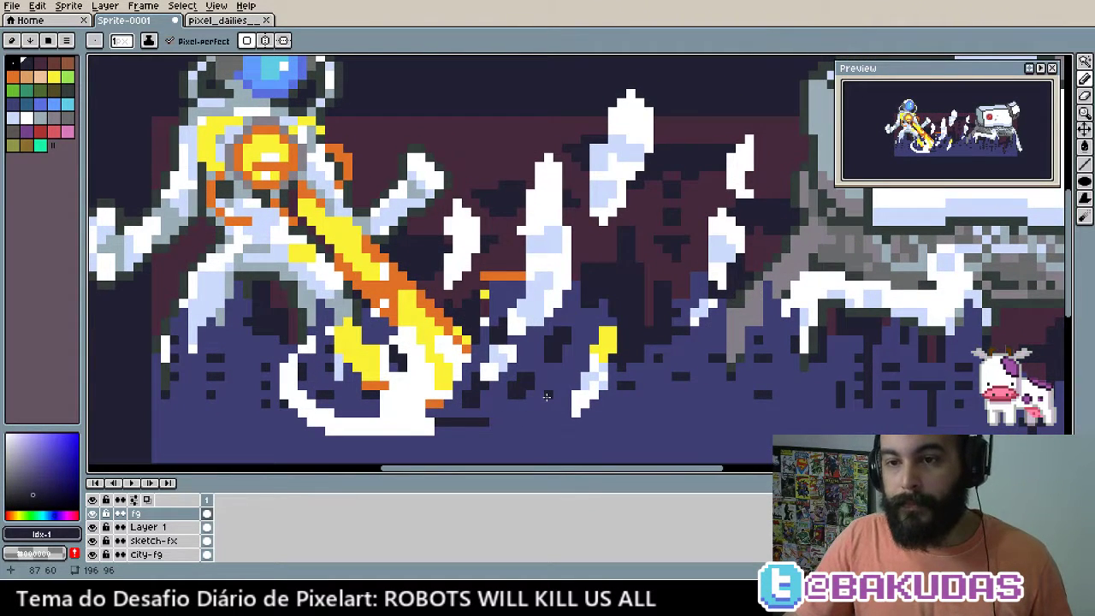
scroll(539, 385, "down", 1)
scroll(520, 361, "down", 1)
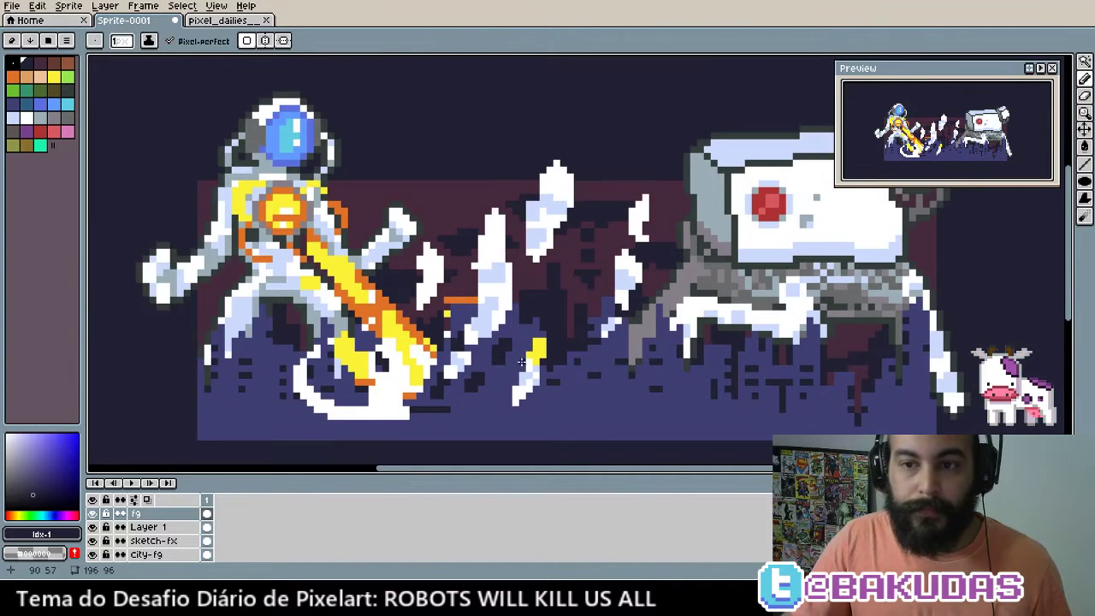
left_click_drag(521, 361, 459, 340)
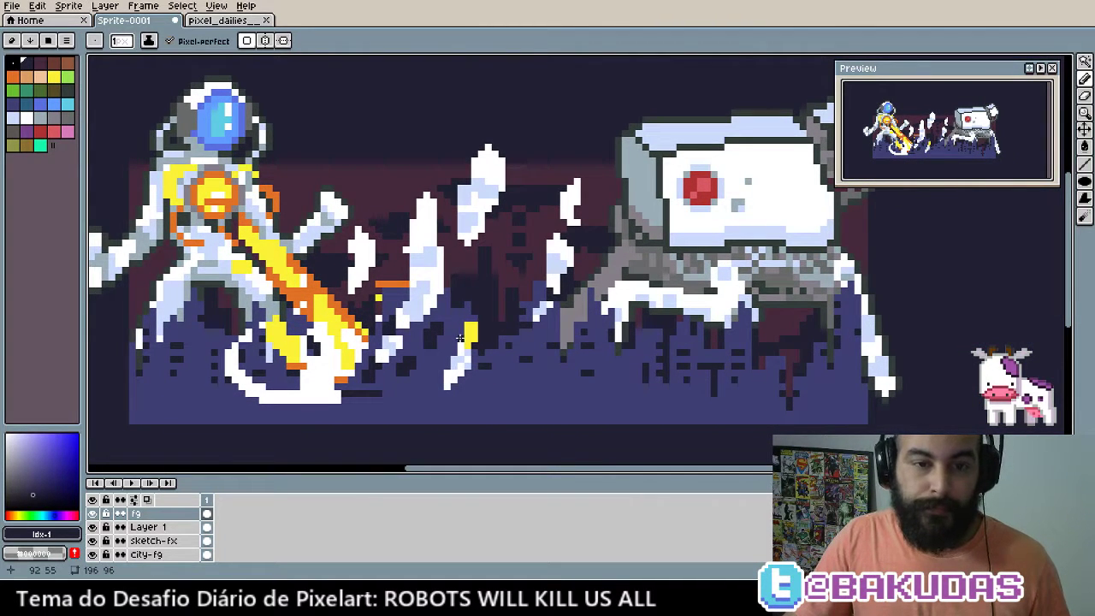
left_click_drag(411, 277, 437, 282)
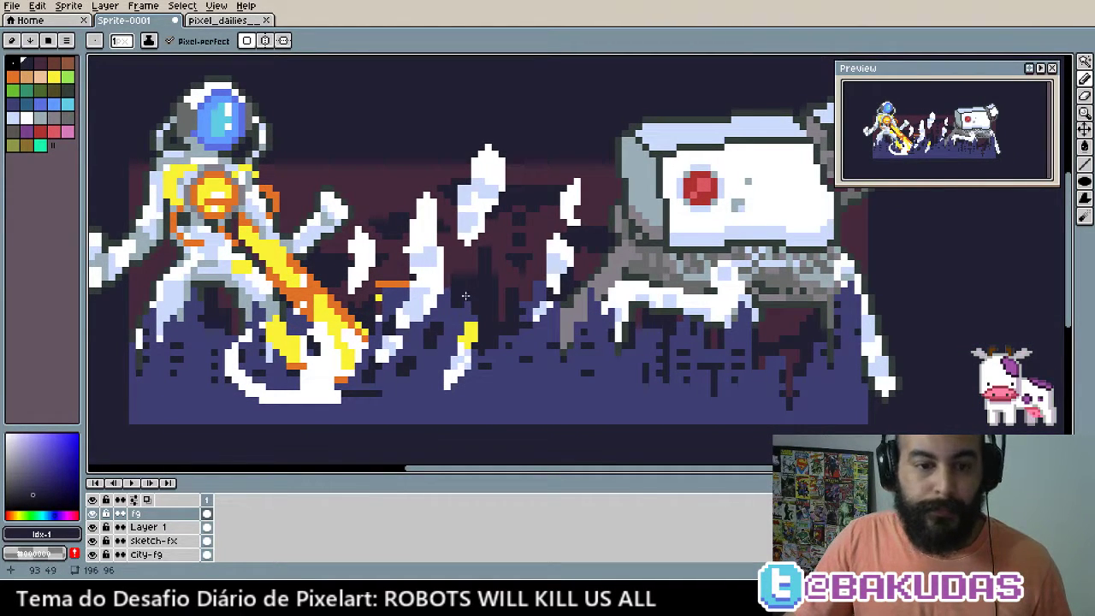
scroll(445, 341, "right", 2)
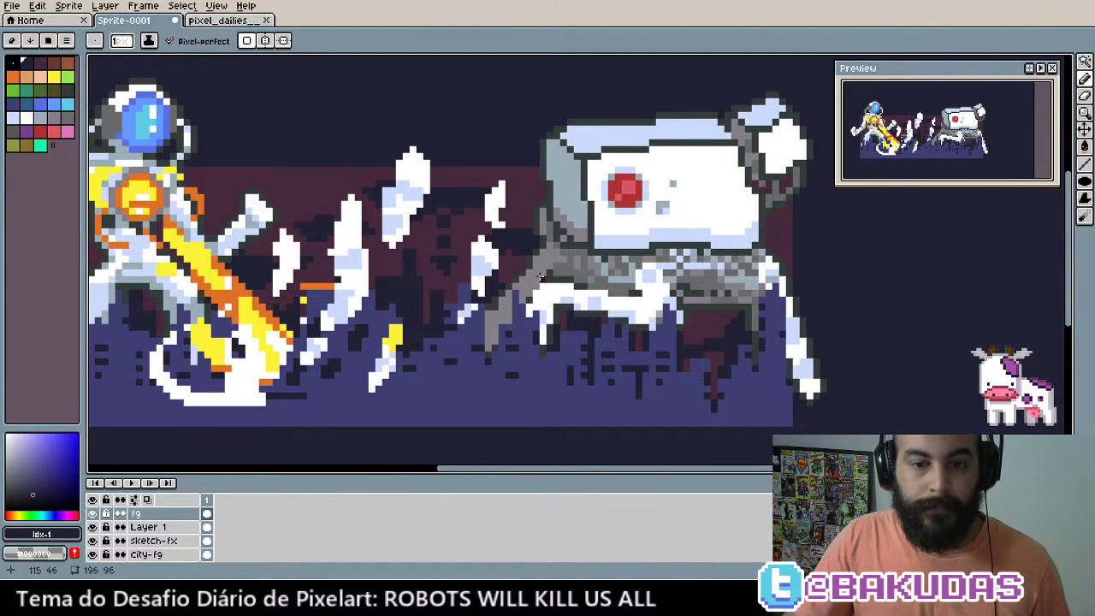
scroll(540, 275, "up", 1)
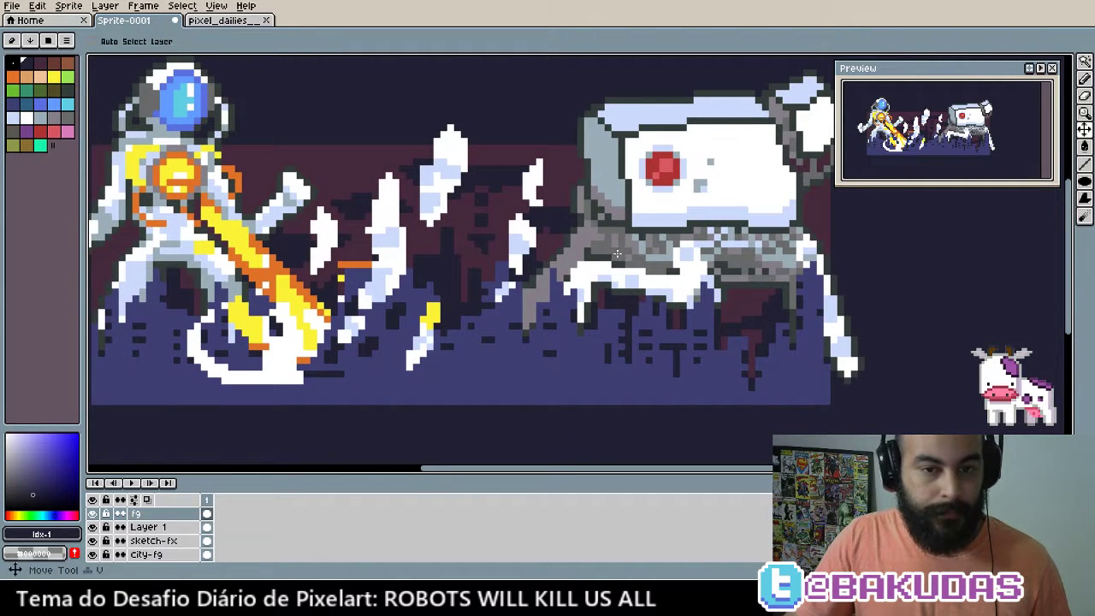
Try moving robot01 beneath city-bg, then undo that move
left_click_drag(437, 323, 571, 268)
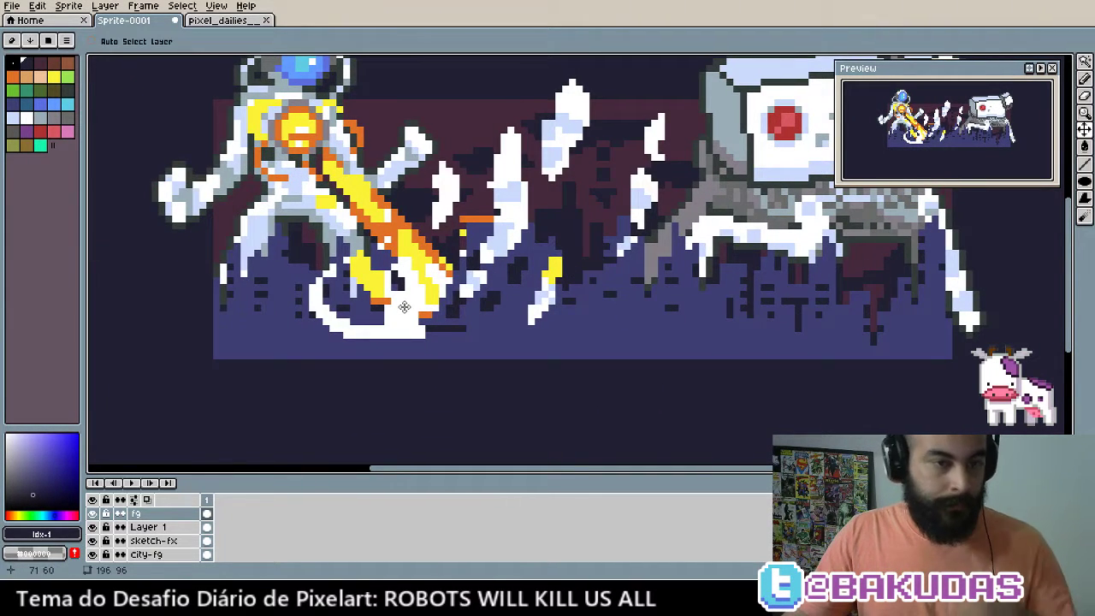
key("Down")
key("Down")
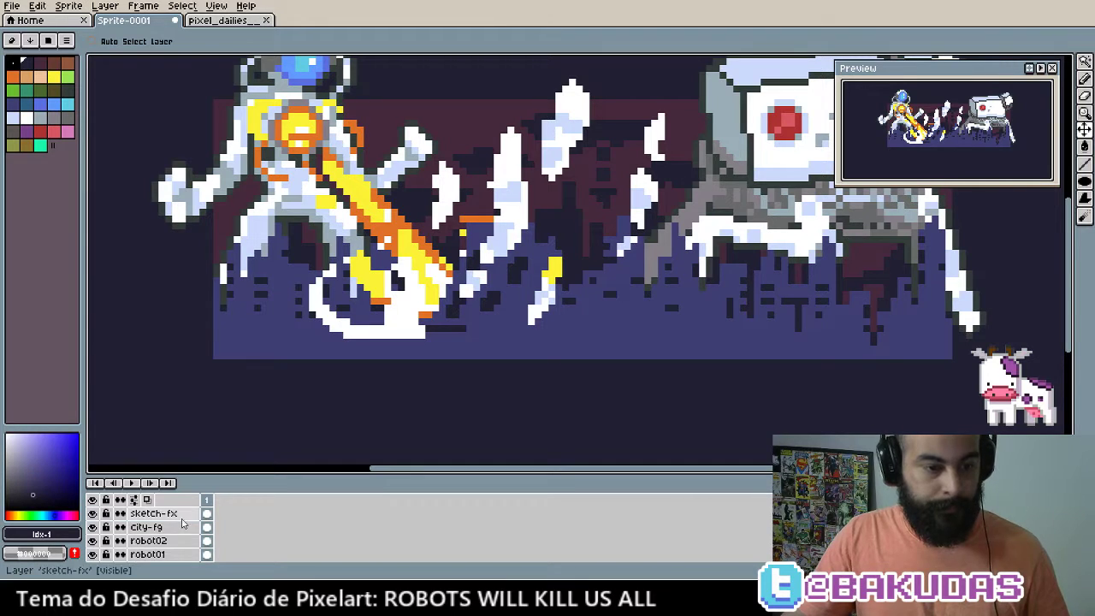
key("Down")
key("Down")
key("Down")
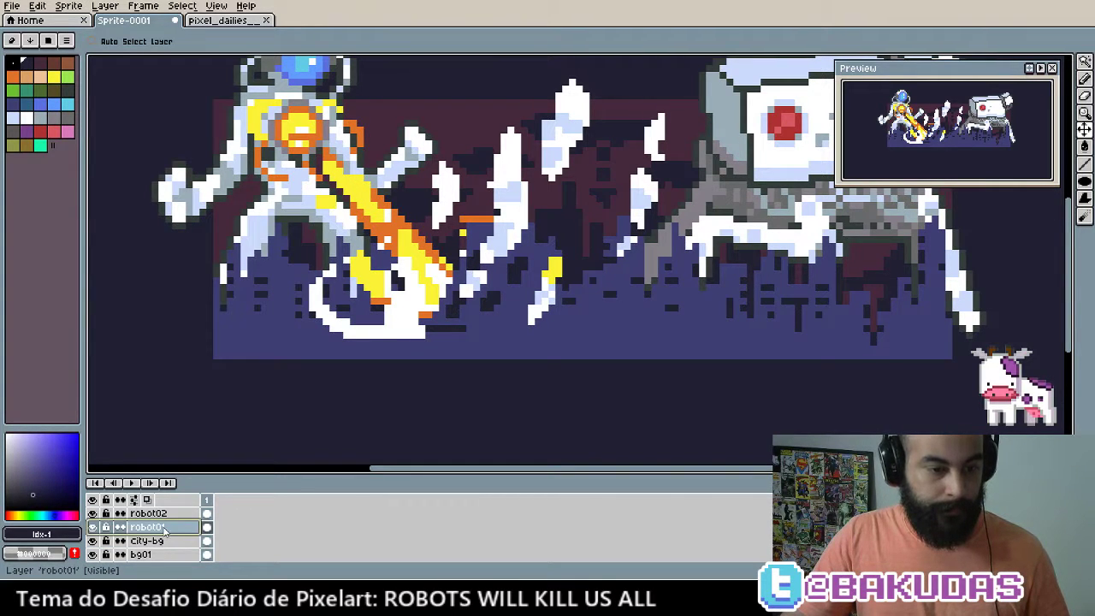
left_click_drag(163, 529, 171, 549)
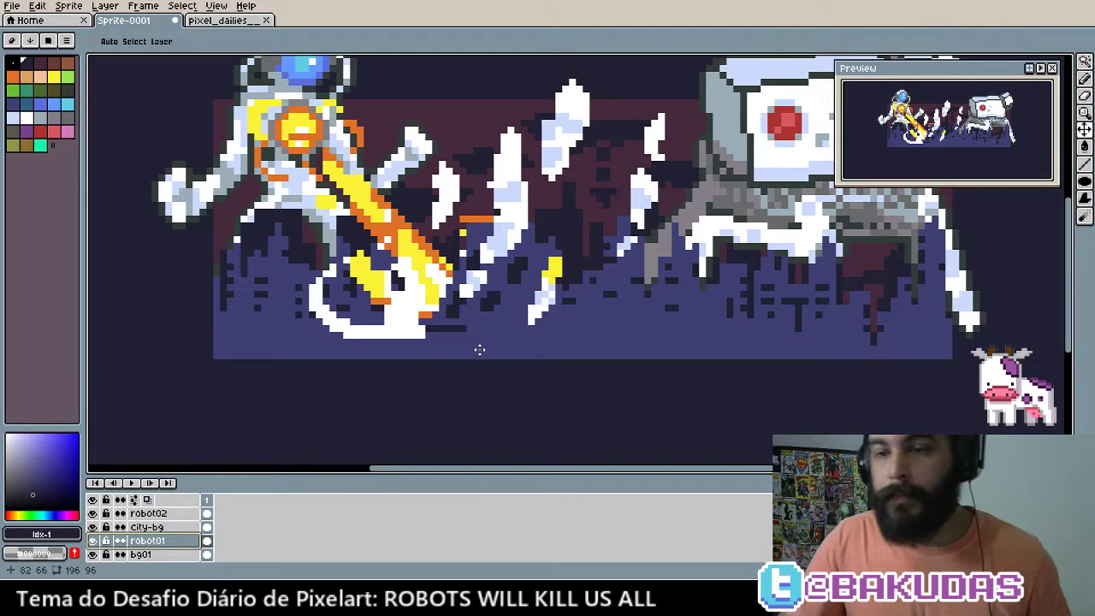
key("ctrl+z")
key("ctrl+y")
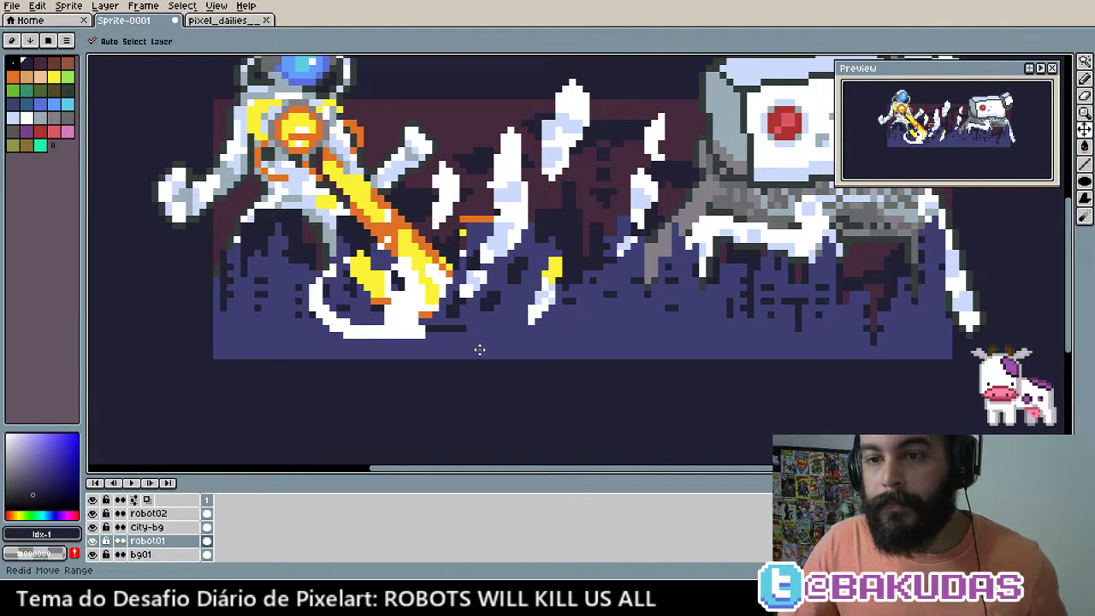
key("ctrl+z")
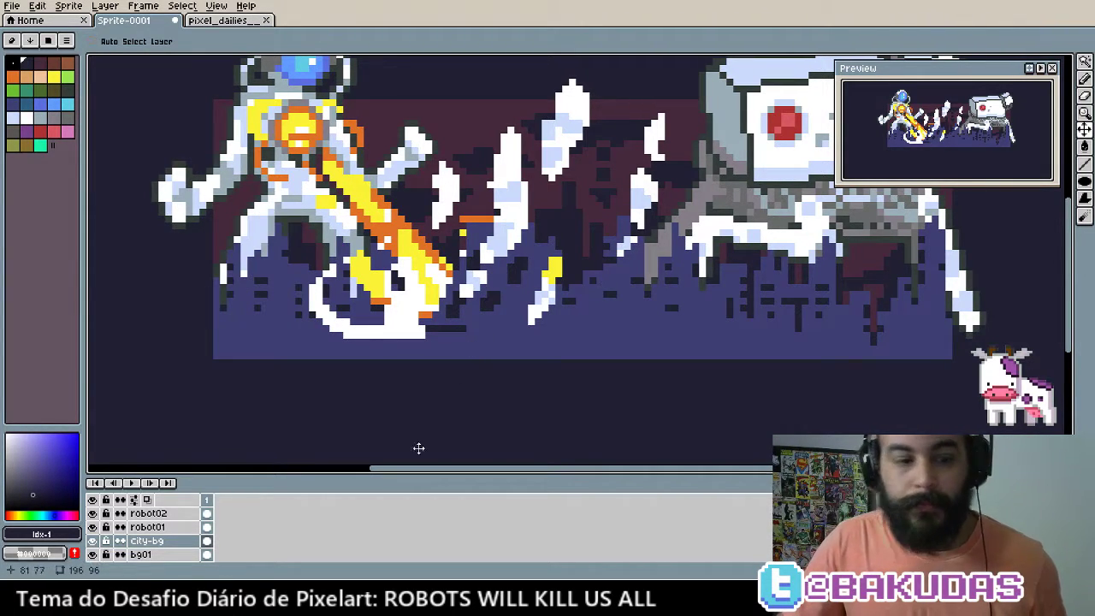
Move robot02 beneath city-bg, then make the fg layer active again
left_click(154, 513)
left_click_drag(161, 513, 166, 547)
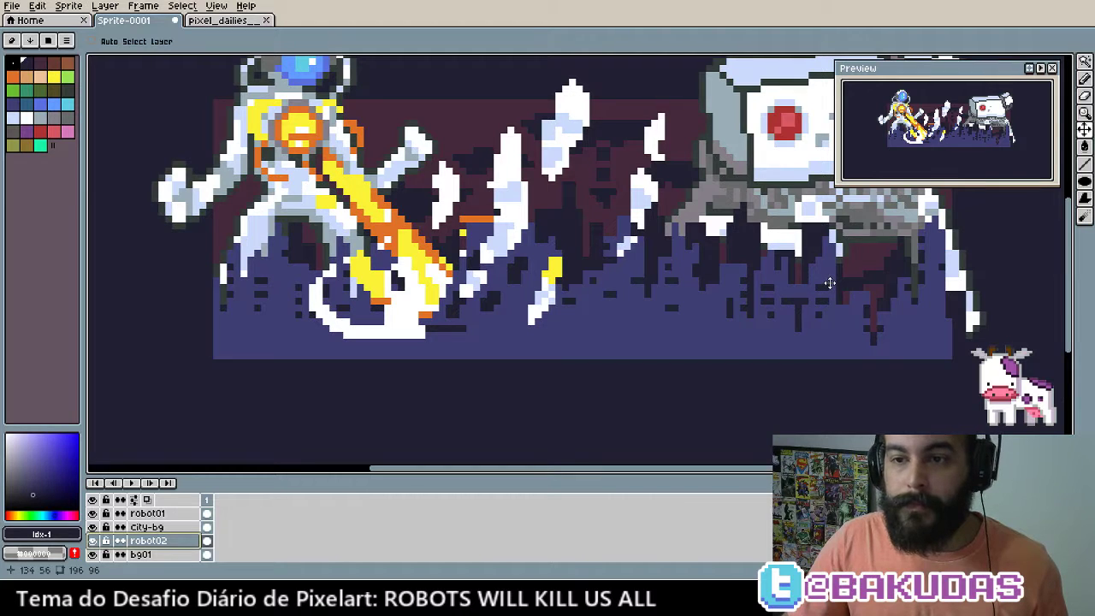
scroll(675, 363, "up", 1)
scroll(687, 356, "down", 1)
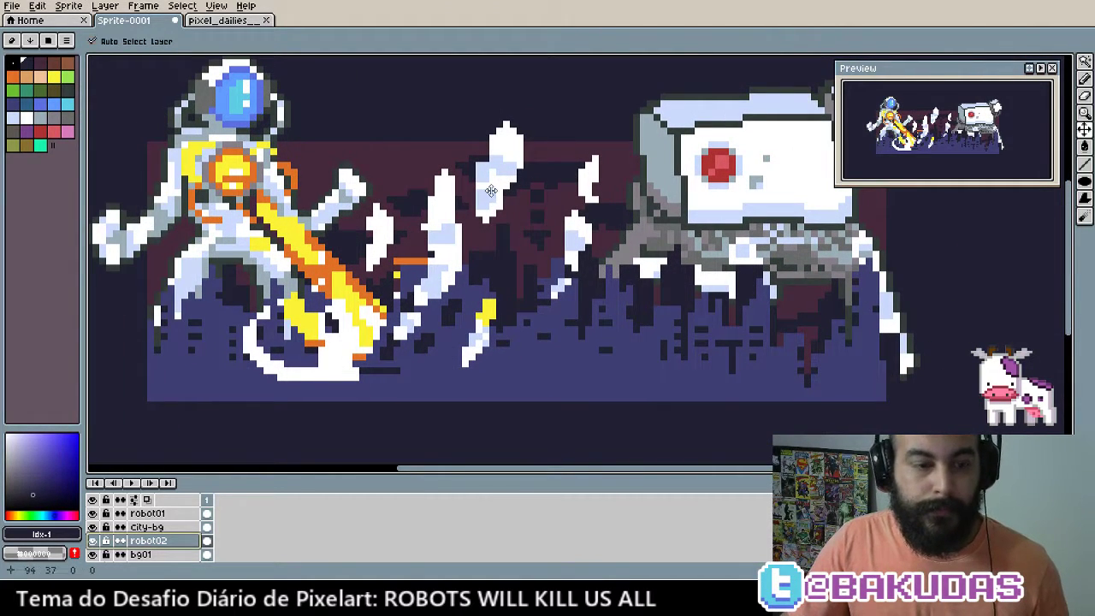
key("alt+Up")
key("alt+Up")
key("alt+Up")
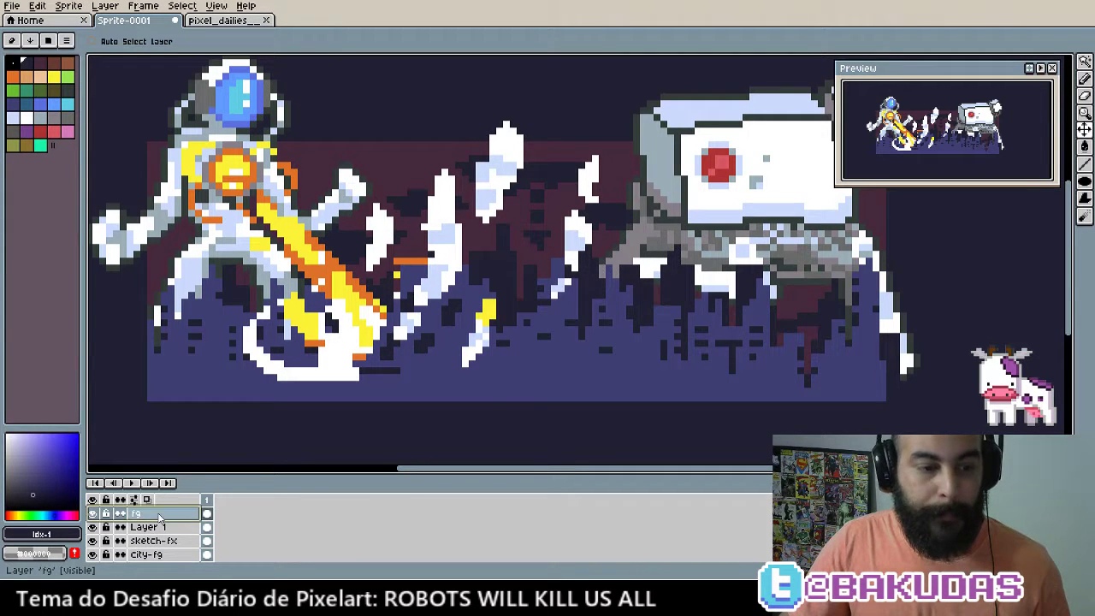
key("alt+Up")
left_click(59, 123)
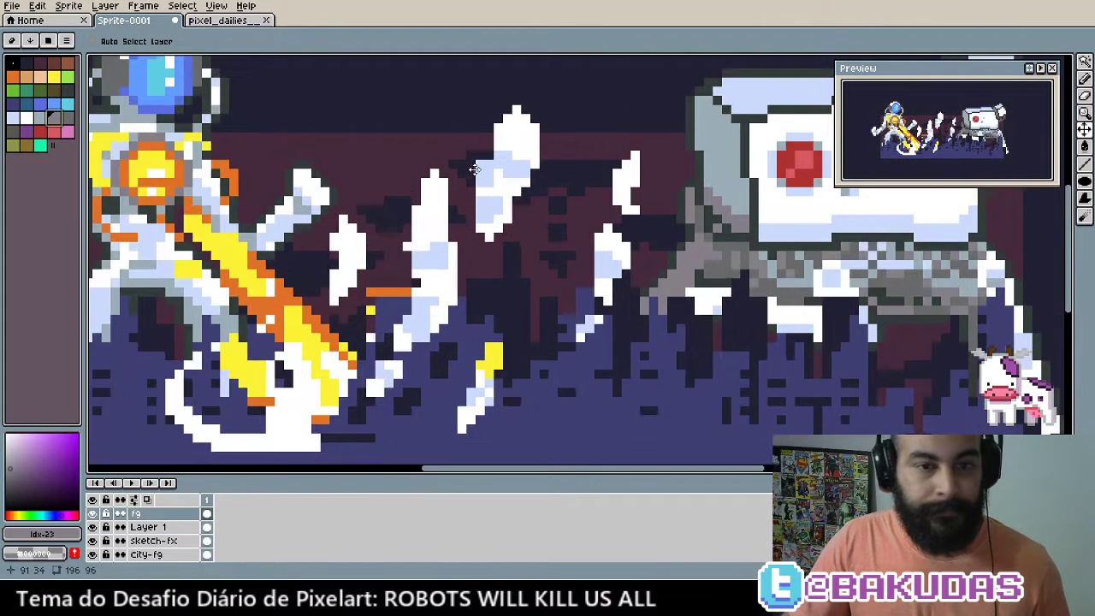
scroll(438, 248, "up", 1)
key("b")
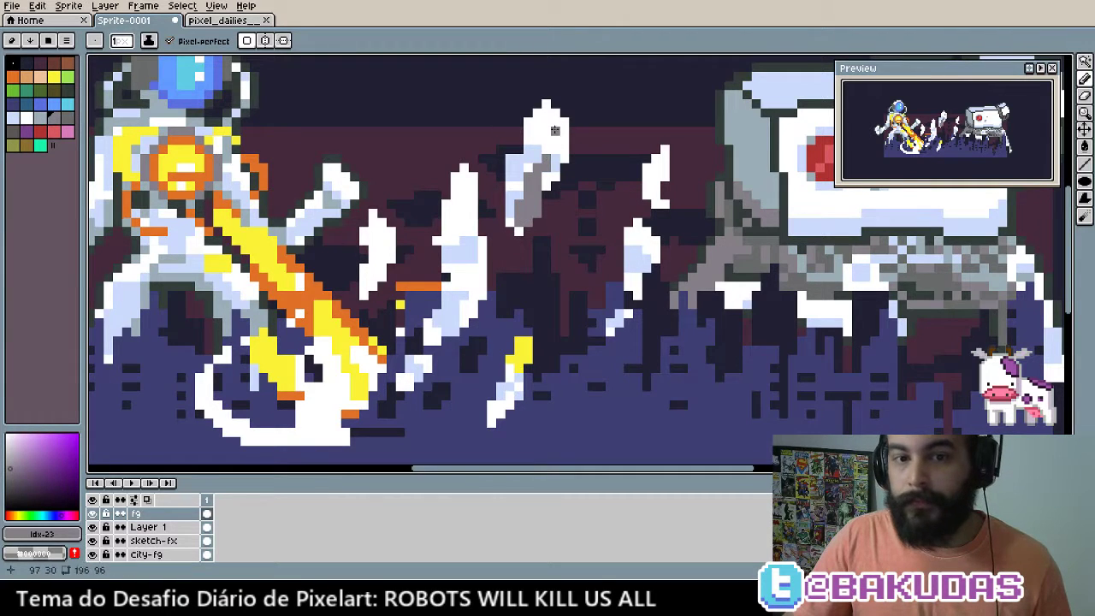
left_click_drag(554, 130, 545, 147)
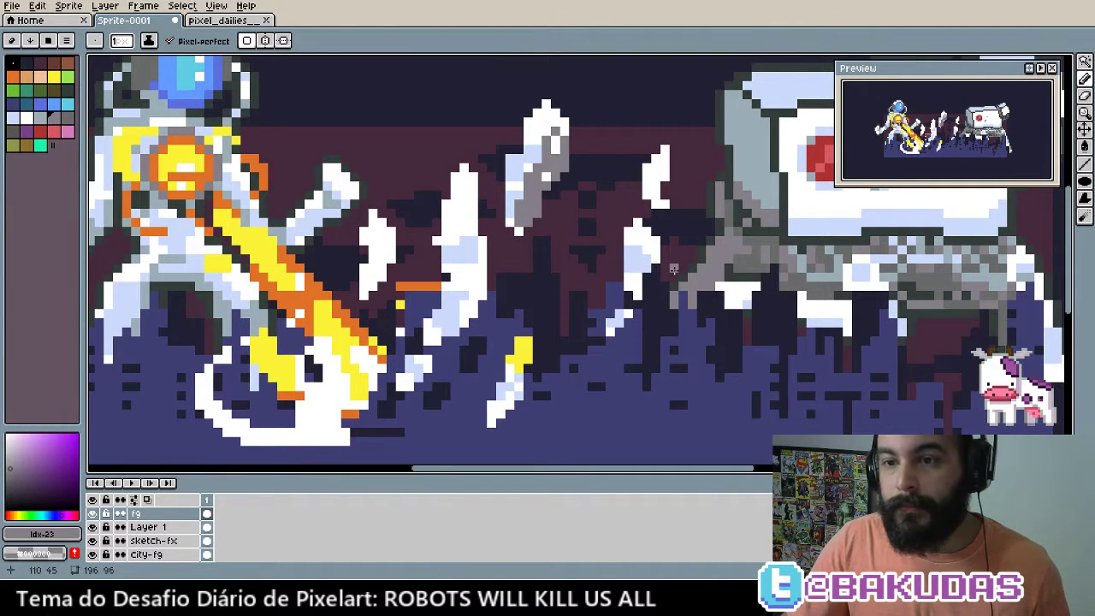
key("ctrl+z")
key("ctrl+z")
left_click_drag(526, 188, 534, 176)
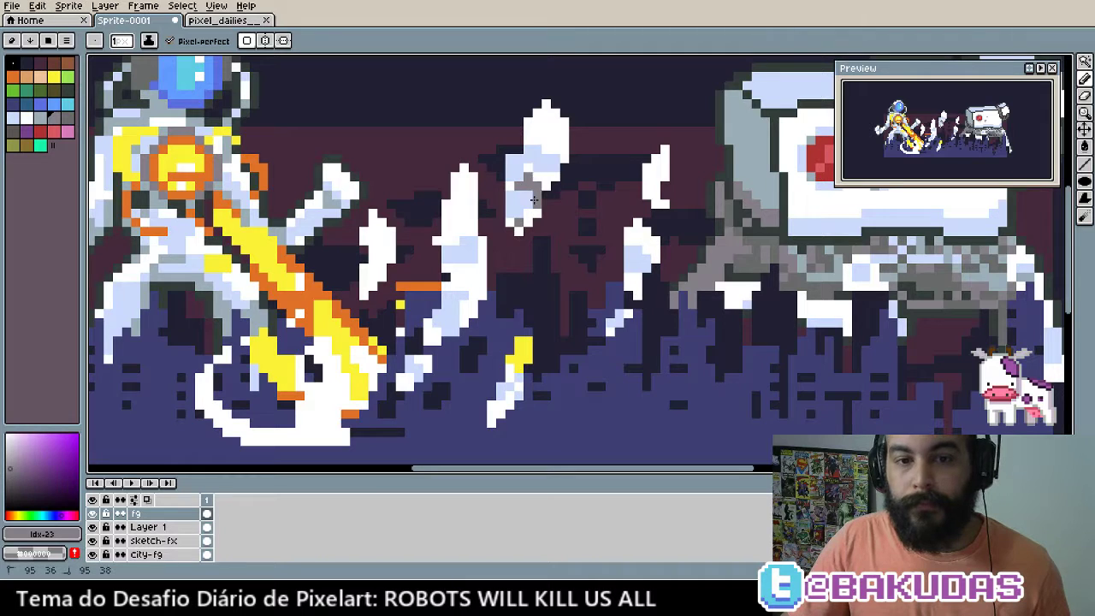
left_click_drag(544, 130, 556, 147)
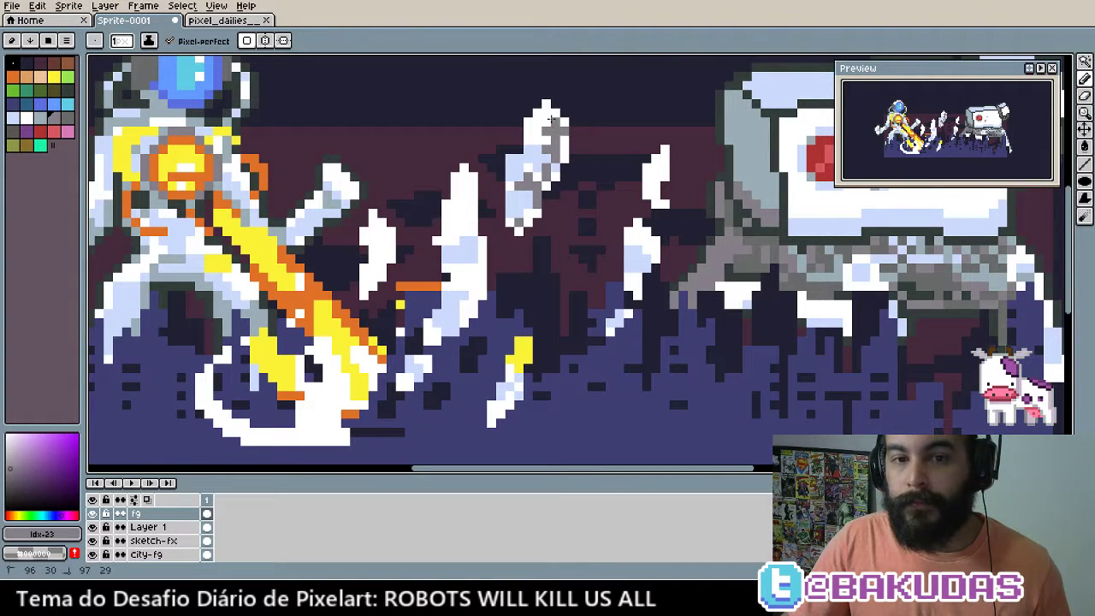
key("ctrl+z")
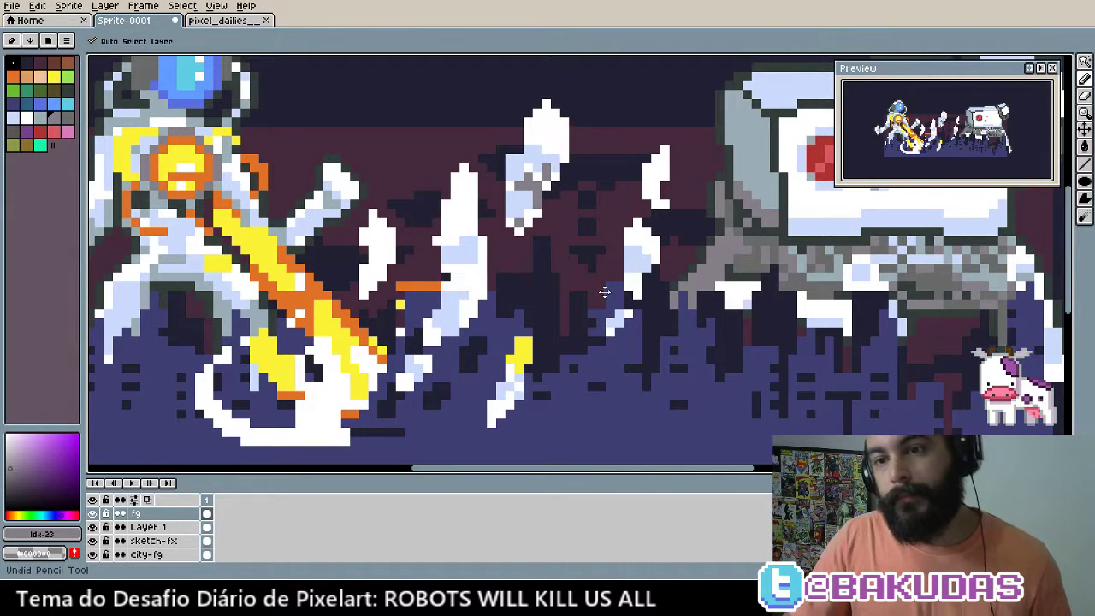
key("ctrl+z")
key("ctrl+z")
key("i")
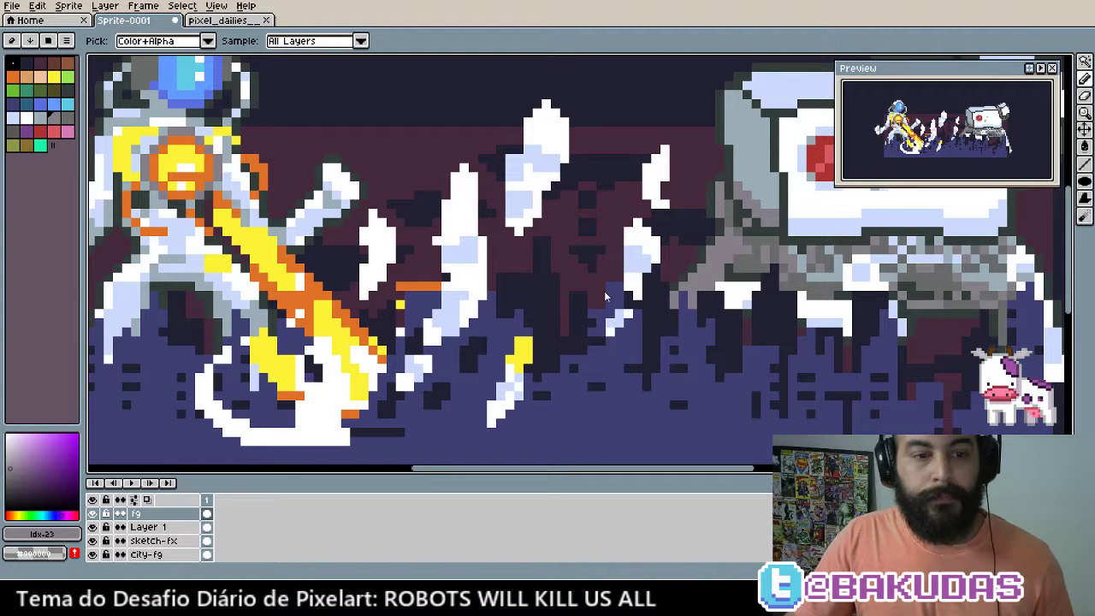
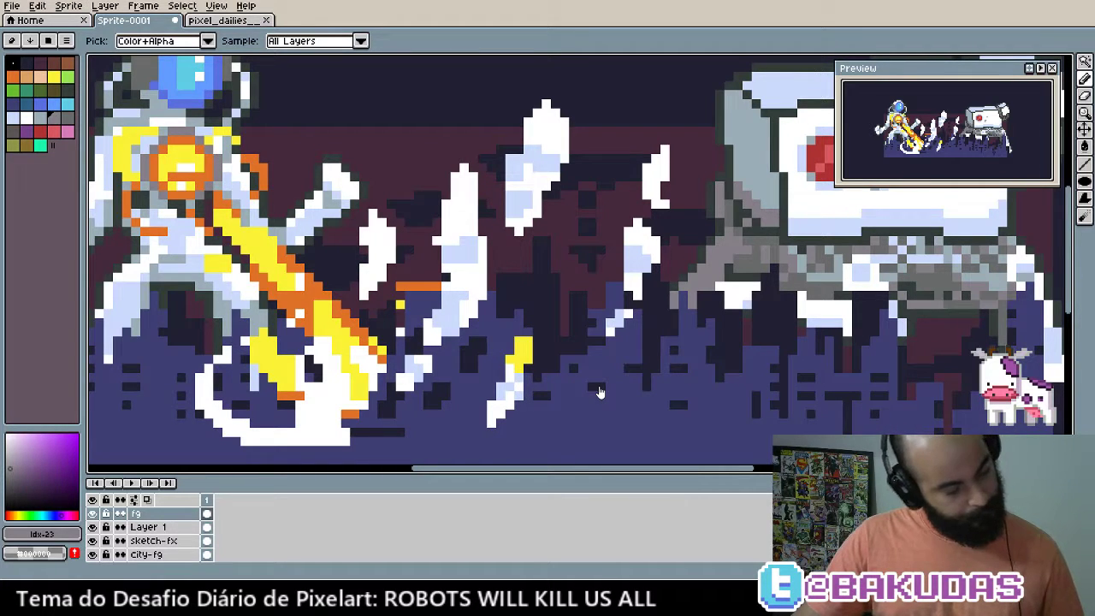
Zoom out and sample the robot eye's red as the drawing colour
left_click(887, 389, "alt")
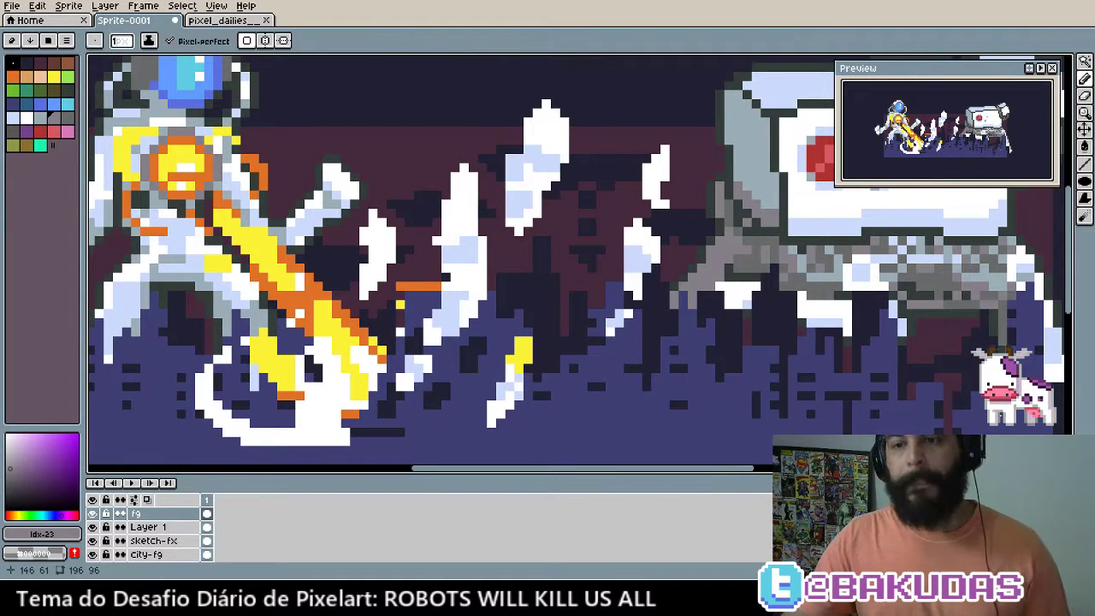
scroll(770, 340, "down", 1)
scroll(733, 330, "down", 1)
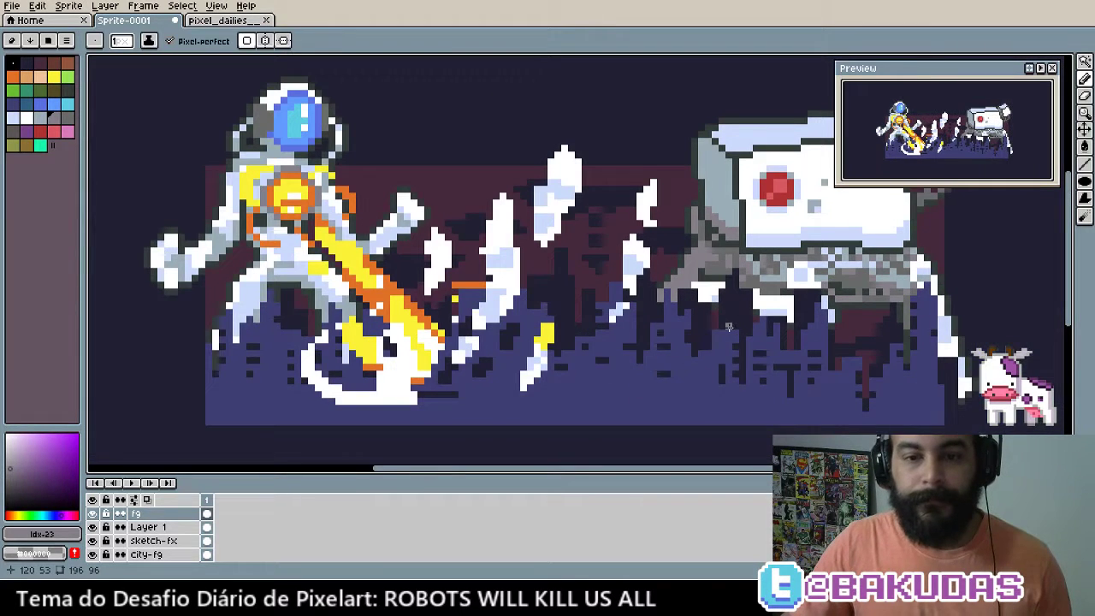
left_click(759, 188, "alt")
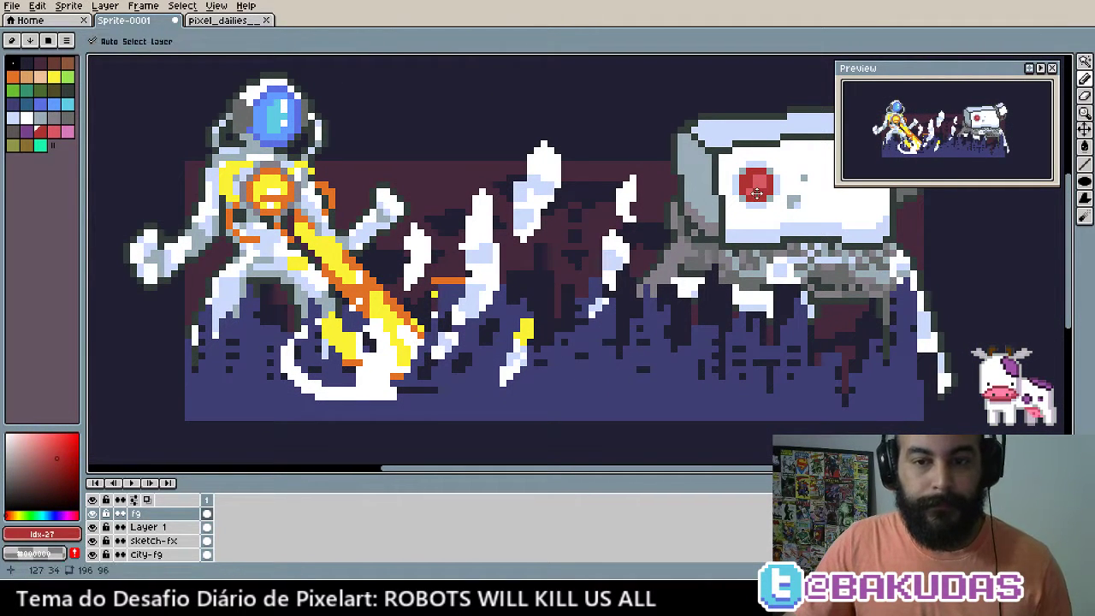
left_click(627, 389, "ctrl")
Make sketch-fx the active layer in the Layers panel
scroll(154, 529, "up", 2)
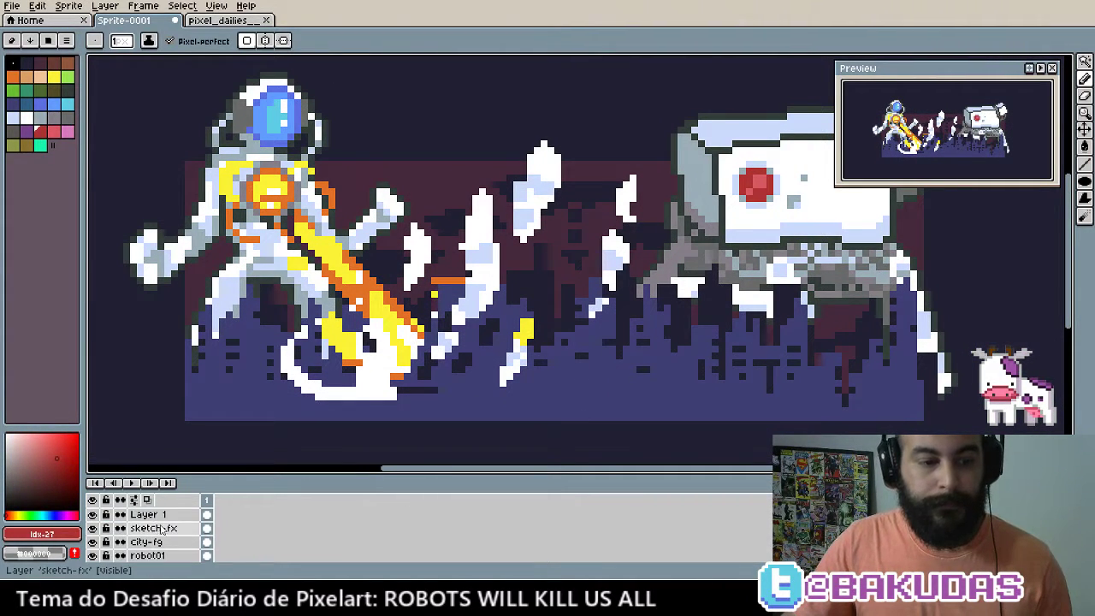
left_click(163, 530)
left_click_drag(578, 348, 571, 341)
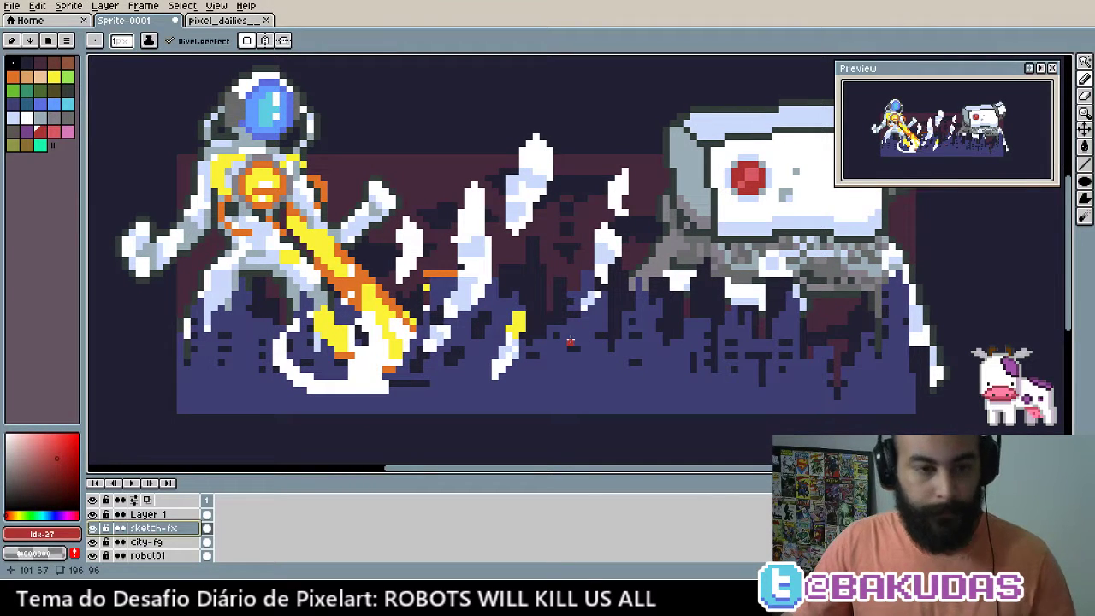
key("alt")
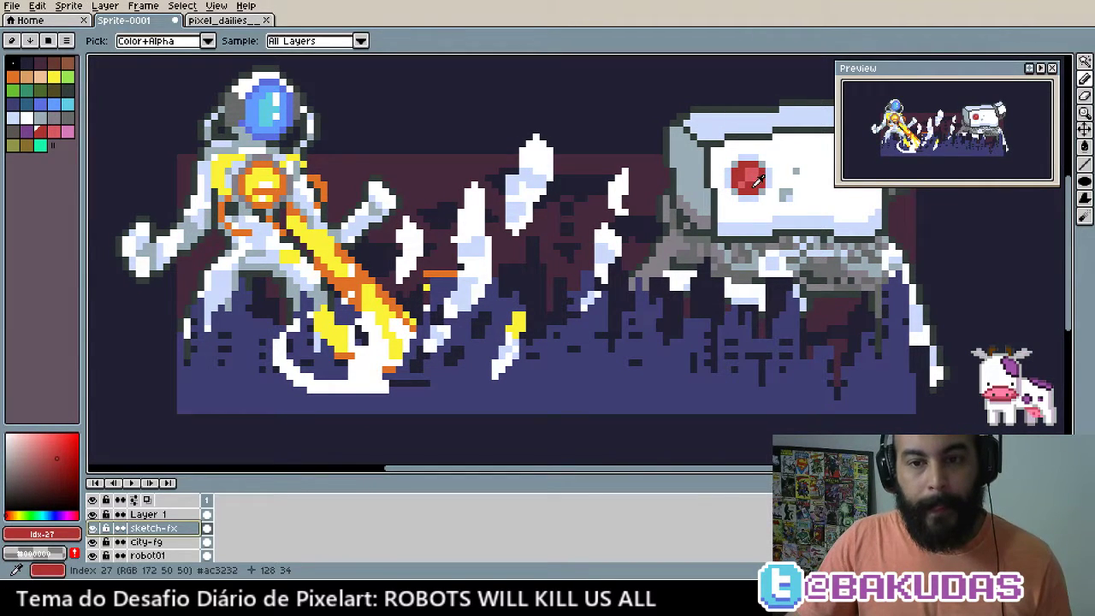
Draw parallel red lines from the robot's eye down-left to form a thick beam
left_click(724, 195)
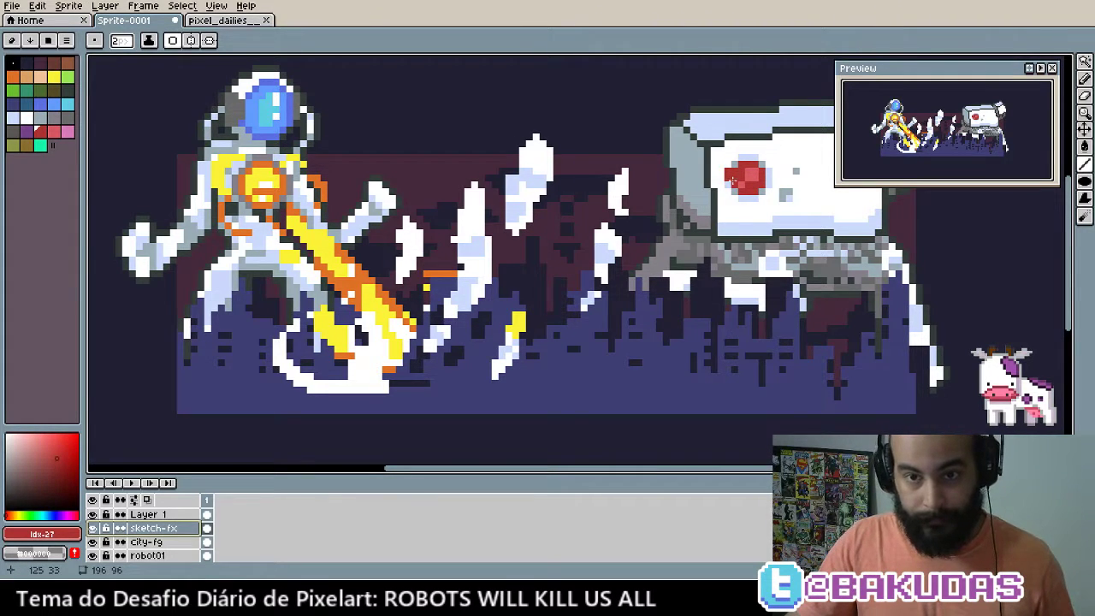
left_click_drag(733, 185, 588, 348)
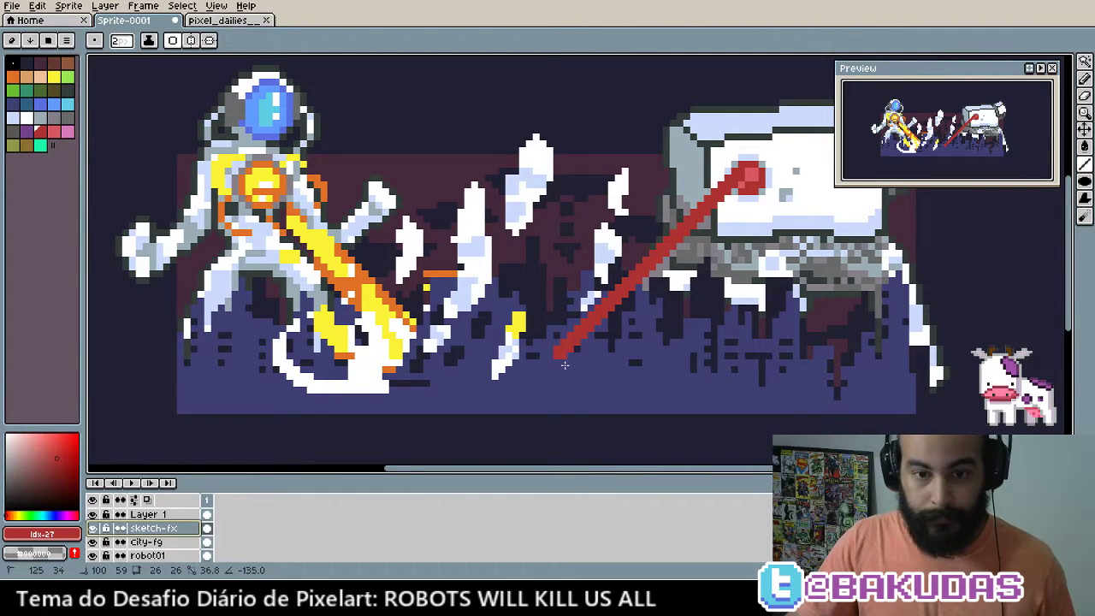
left_click(745, 216)
mouse_move(755, 192)
left_mouse_down()
mouse_move(604, 346)
mouse_move(570, 353)
left_mouse_up()
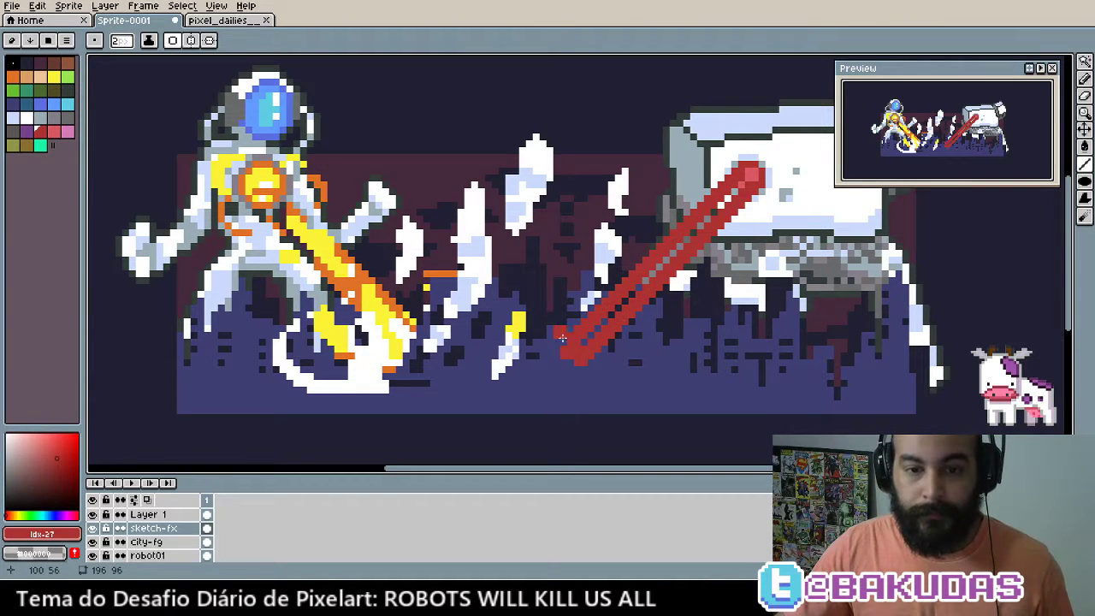
left_click_drag(561, 338, 653, 267)
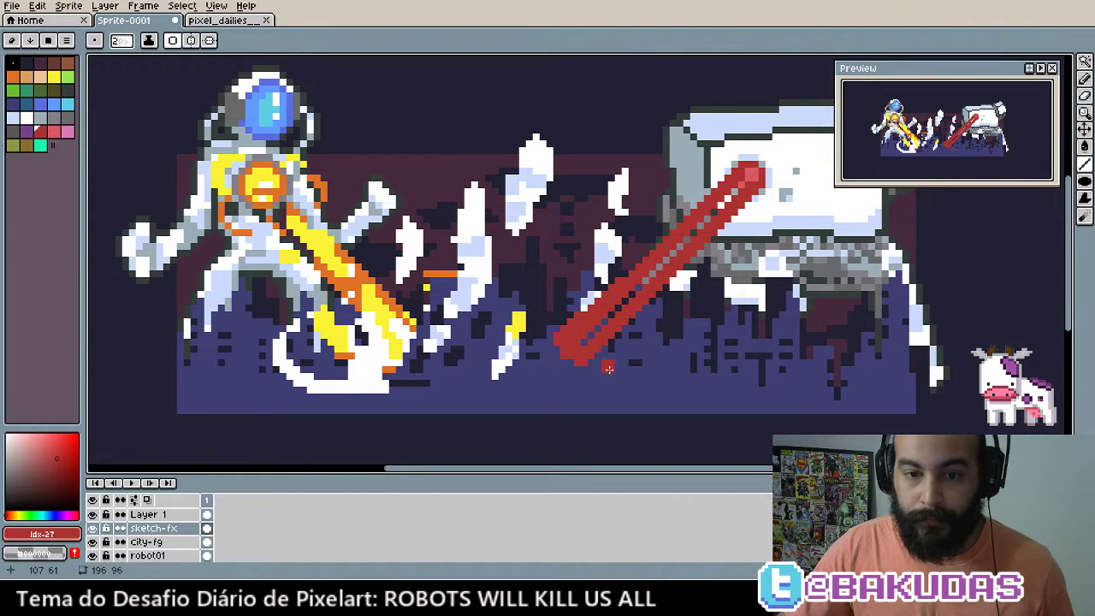
left_click_drag(592, 368, 664, 278)
left_click_drag(610, 318, 599, 329)
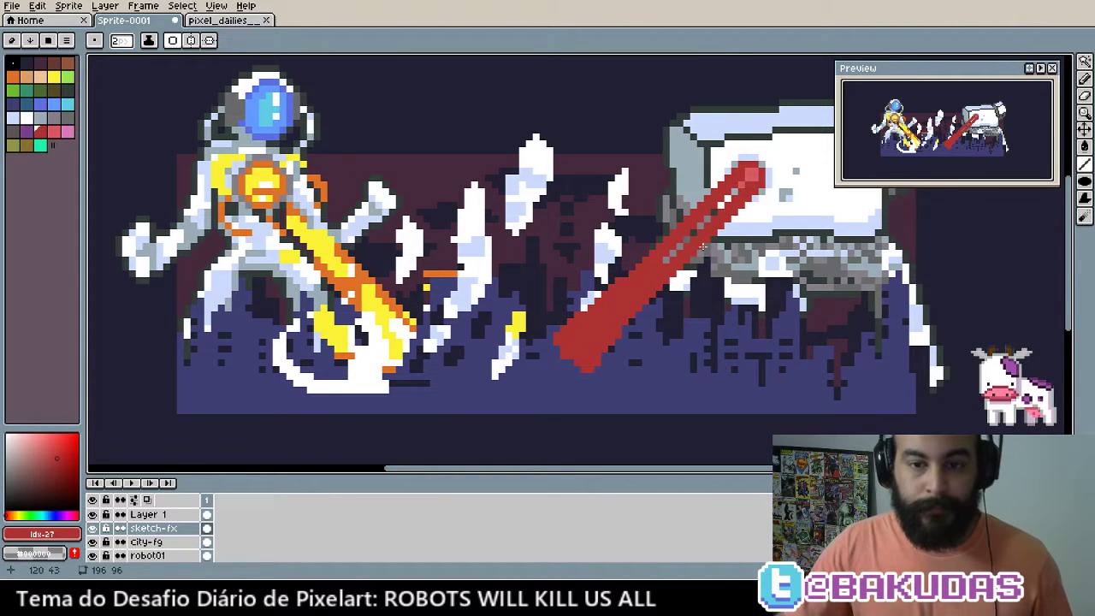
left_click_drag(715, 222, 751, 177)
Undo stray strokes over the eye and add a red pixel at the beam's lower end
scroll(756, 183, "up", 1)
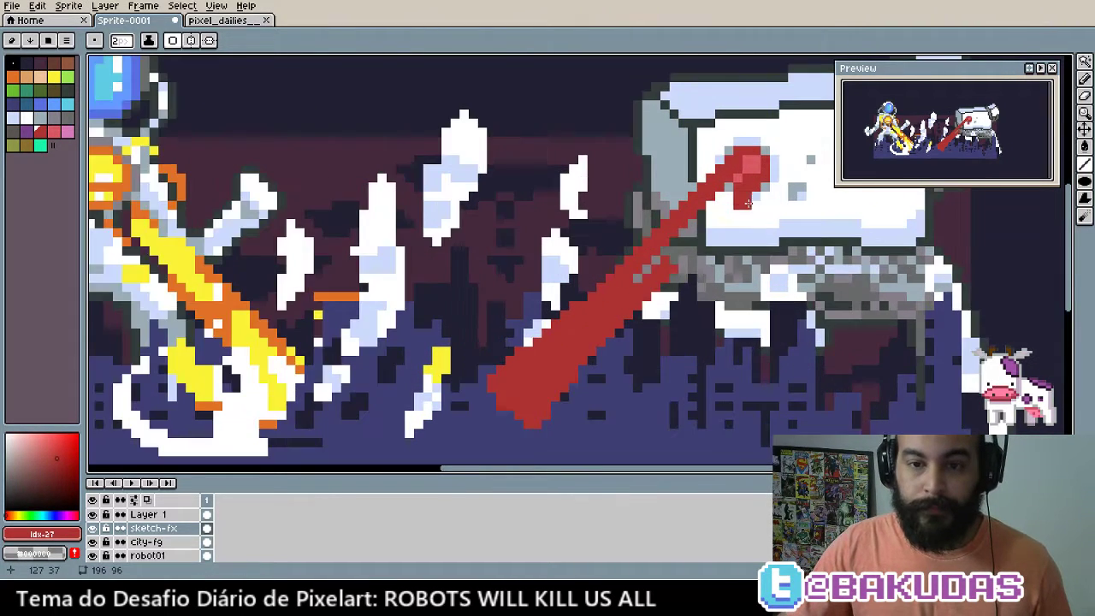
key("ctrl+z")
left_click_drag(710, 175, 721, 181)
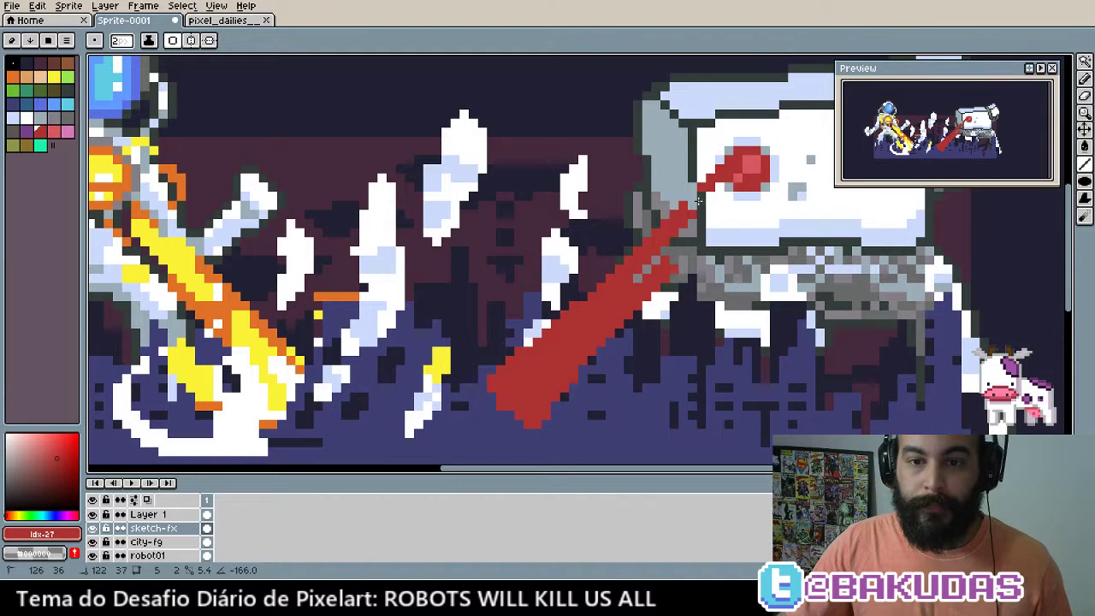
key("ctrl+z")
key("ctrl+z")
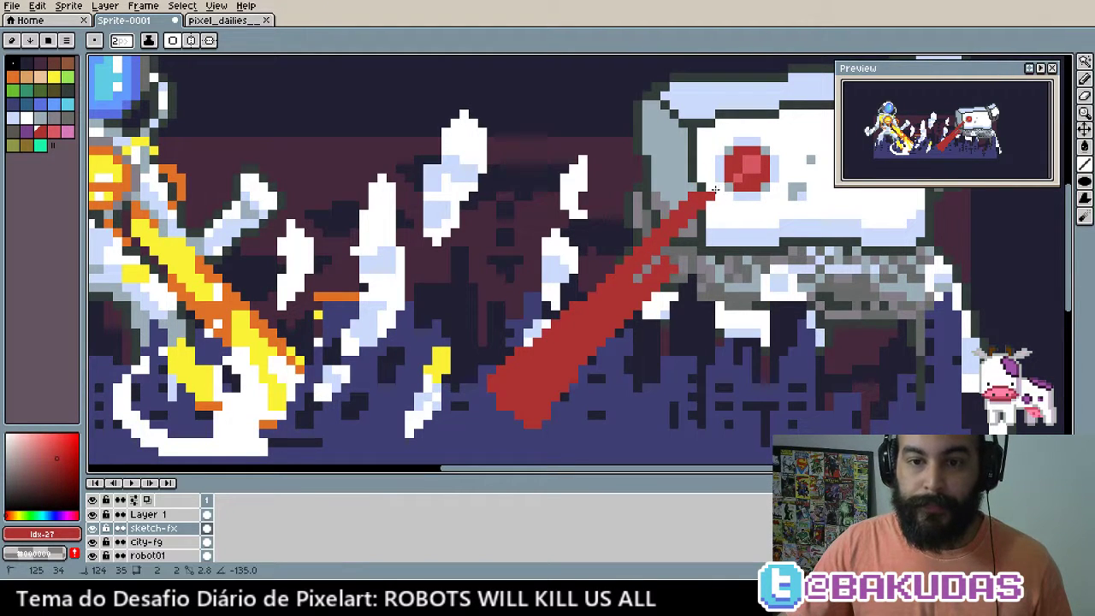
left_click_drag(735, 268, 724, 292)
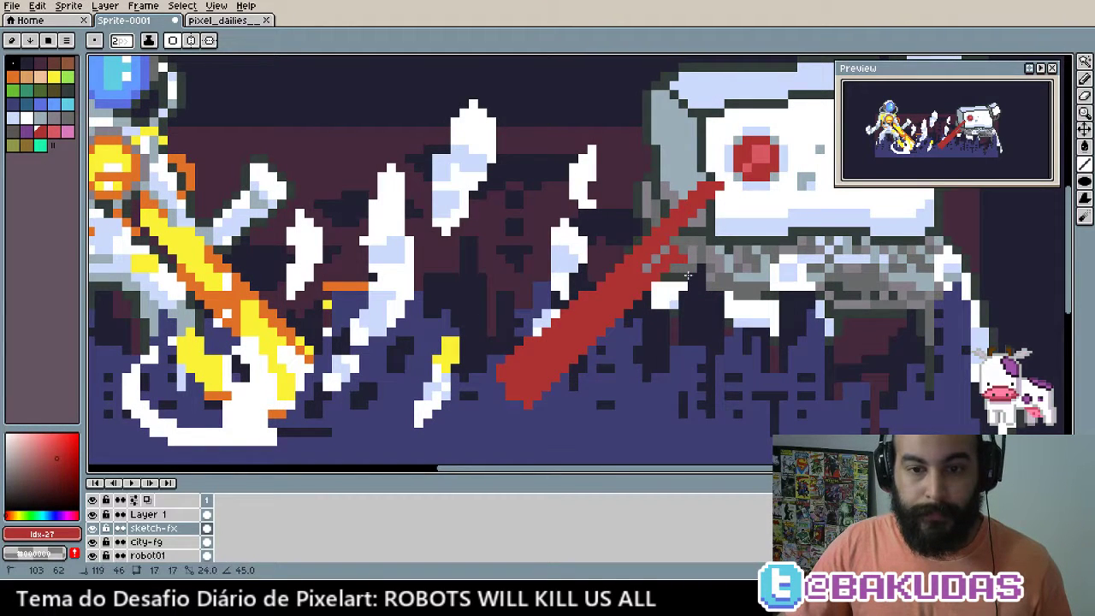
left_click(614, 368)
left_click_drag(615, 371, 696, 339)
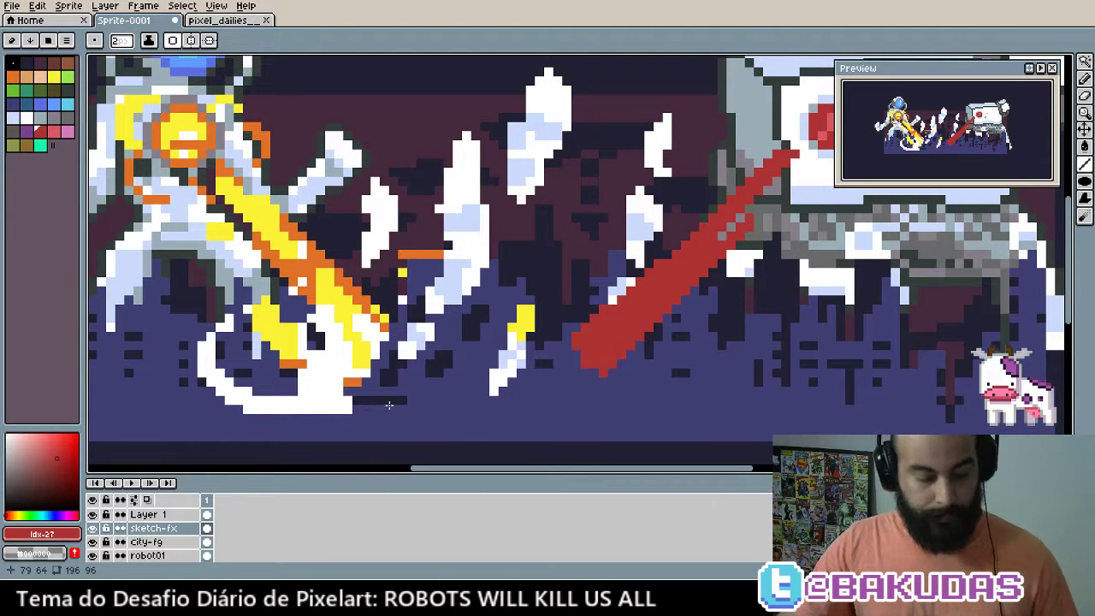
Paint red splatter at the beam's impact with a size-2 brush, then pick a lighter red
key("i")
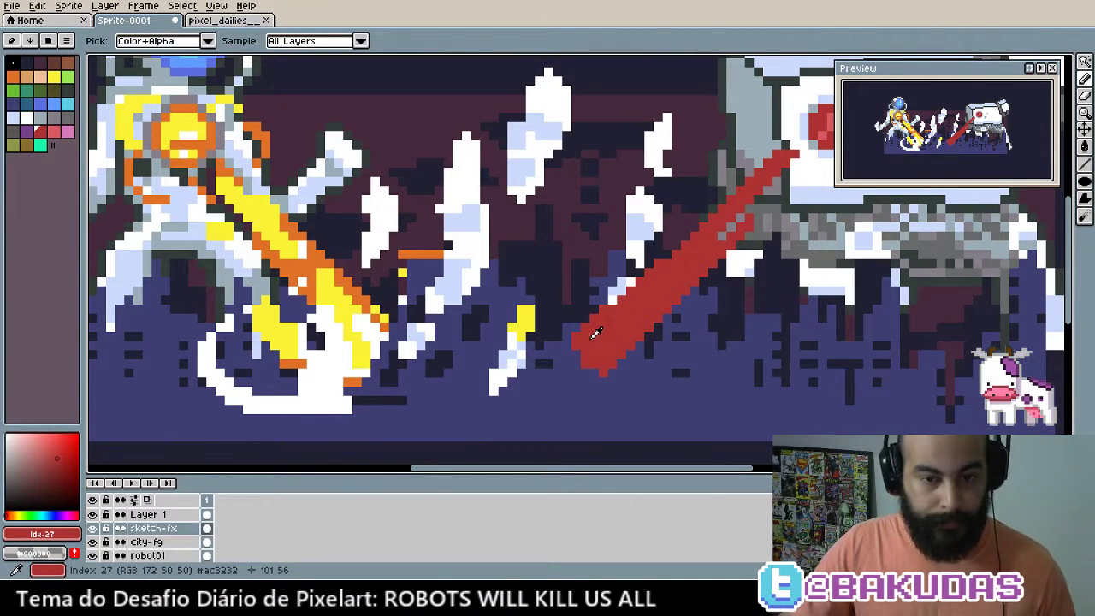
key("b")
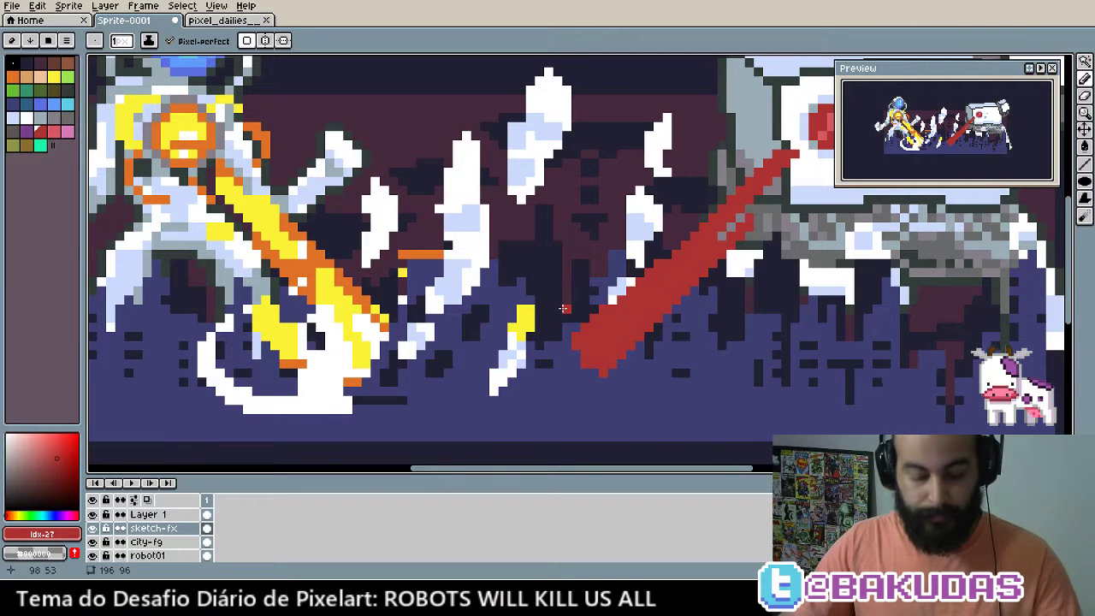
key("plus")
left_click_drag(564, 308, 552, 333)
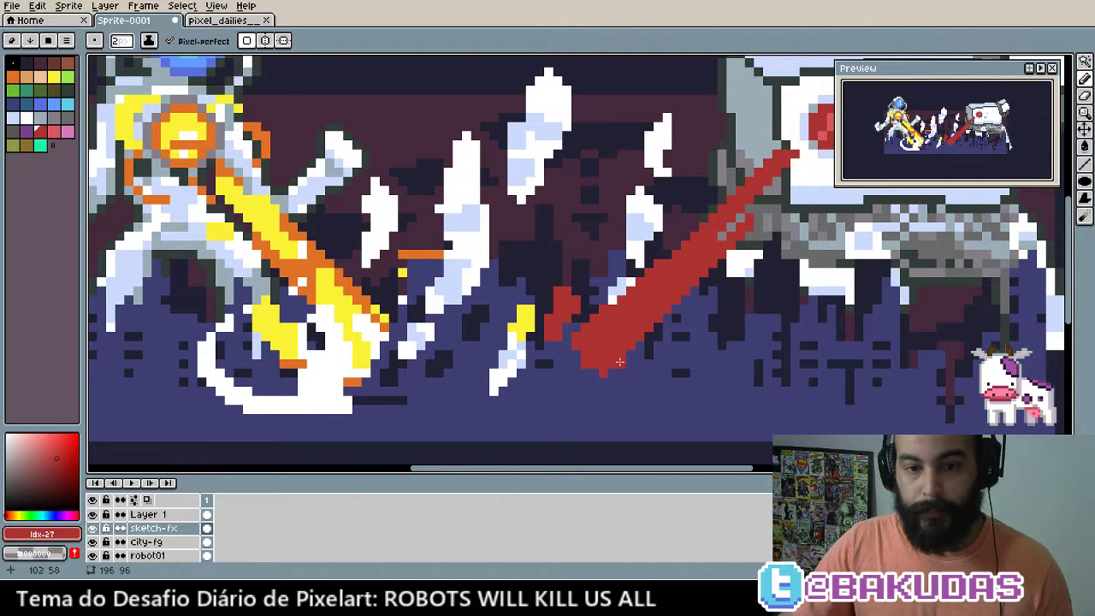
left_click_drag(639, 369, 689, 351)
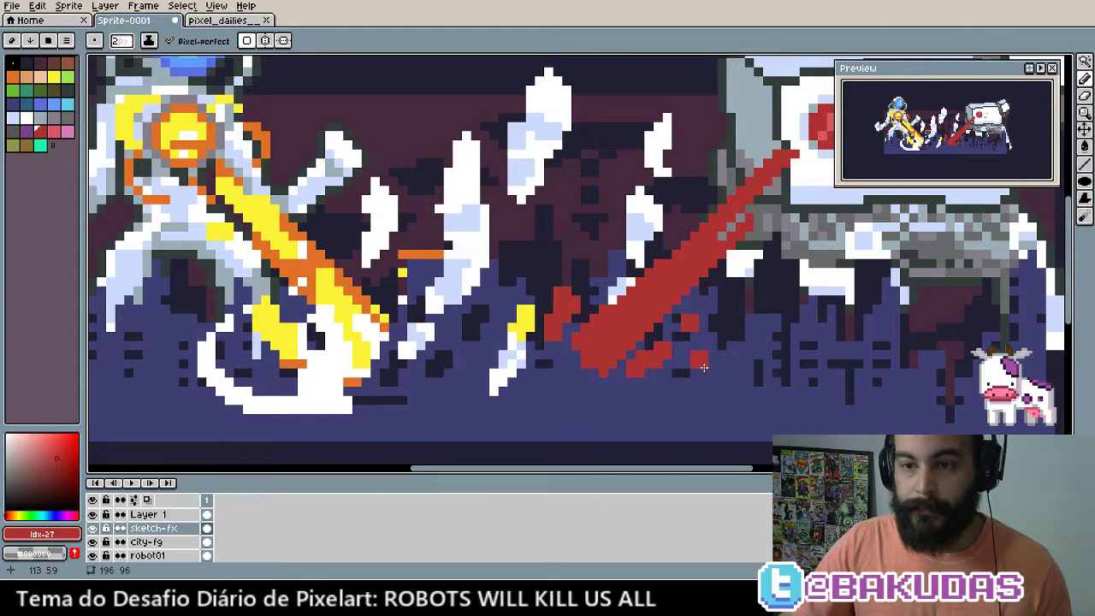
mouse_move(705, 303)
left_mouse_down()
mouse_move(548, 360)
mouse_move(582, 369)
left_mouse_up()
left_click(770, 150, "alt")
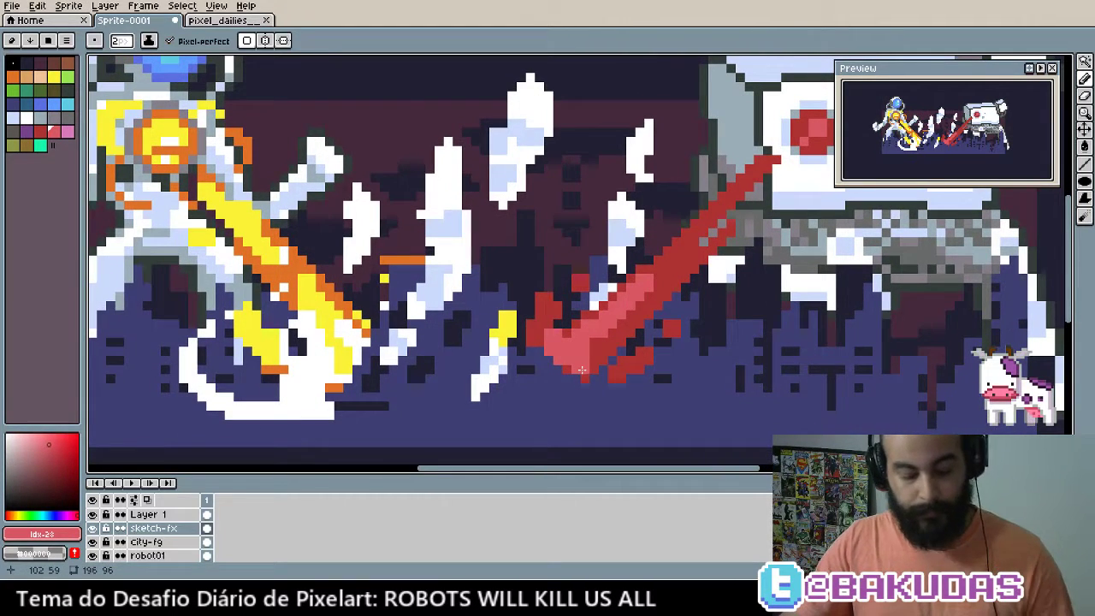
Draw a light-red ellipse ring around the left side of the impact point
key("l")
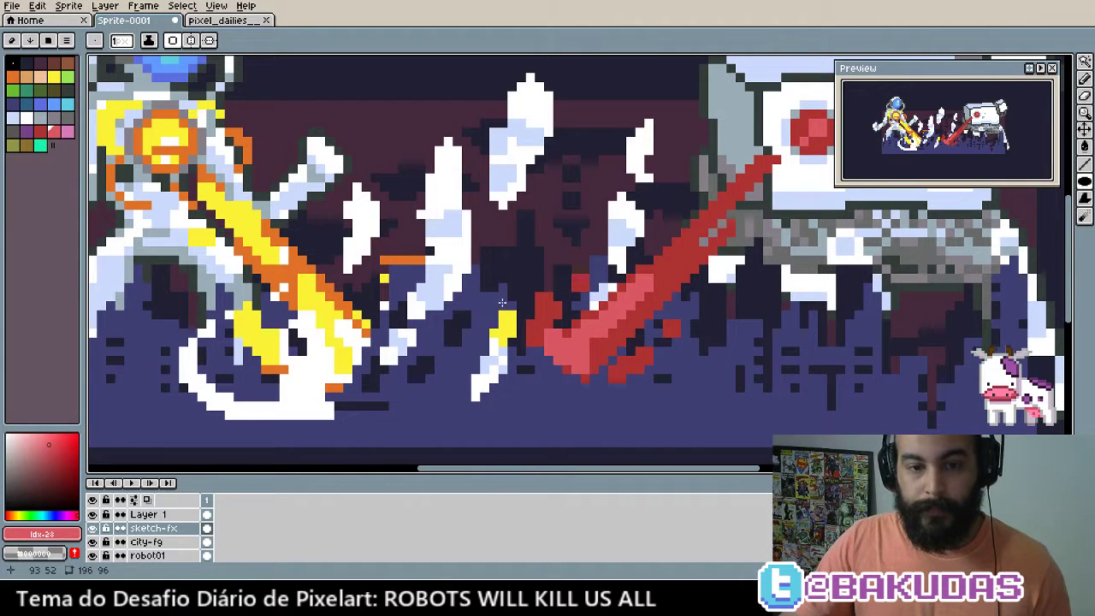
left_click_drag(502, 301, 598, 377)
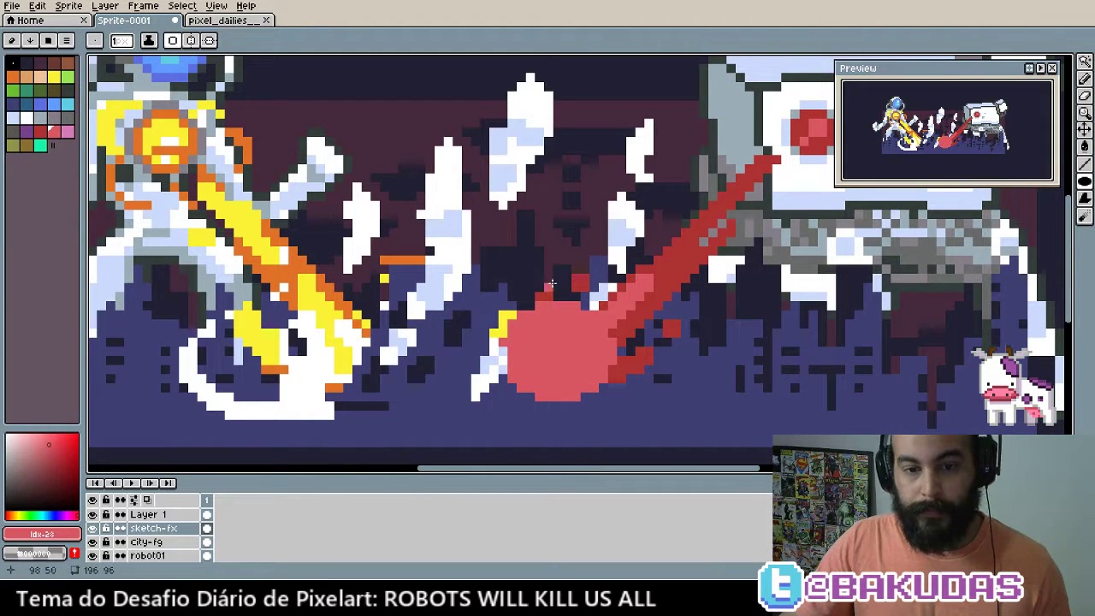
key("ctrl+z")
left_click_drag(511, 321, 695, 404)
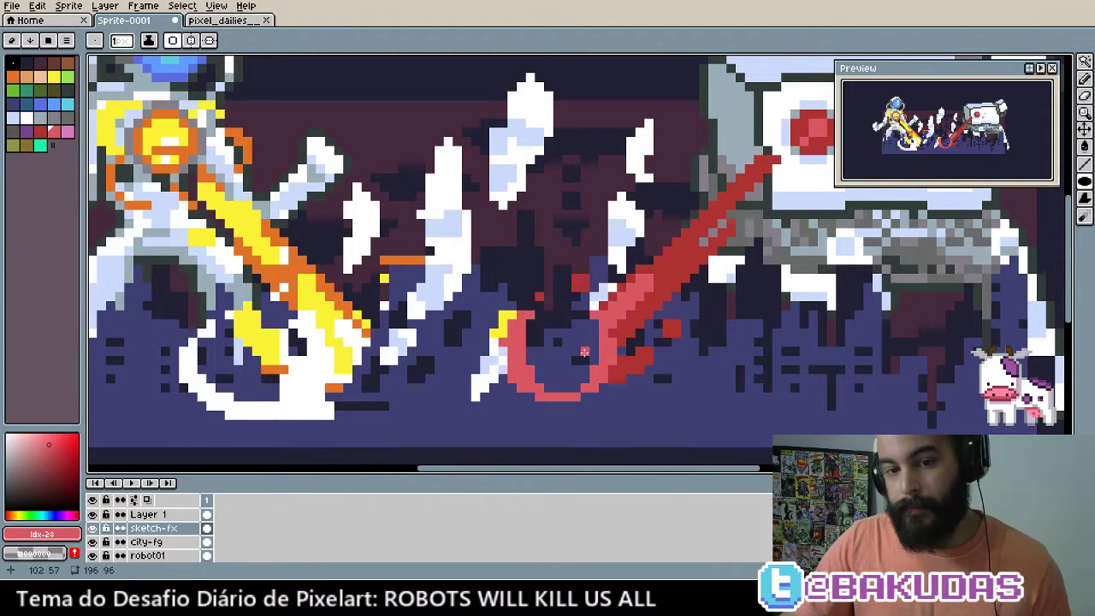
Draw and hollow a light-red ring right of the beam, retrying stray attempts
key("ctrl+z")
mouse_move(727, 325)
left_mouse_down()
mouse_move(681, 346)
mouse_move(695, 383)
mouse_move(737, 397)
left_mouse_up()
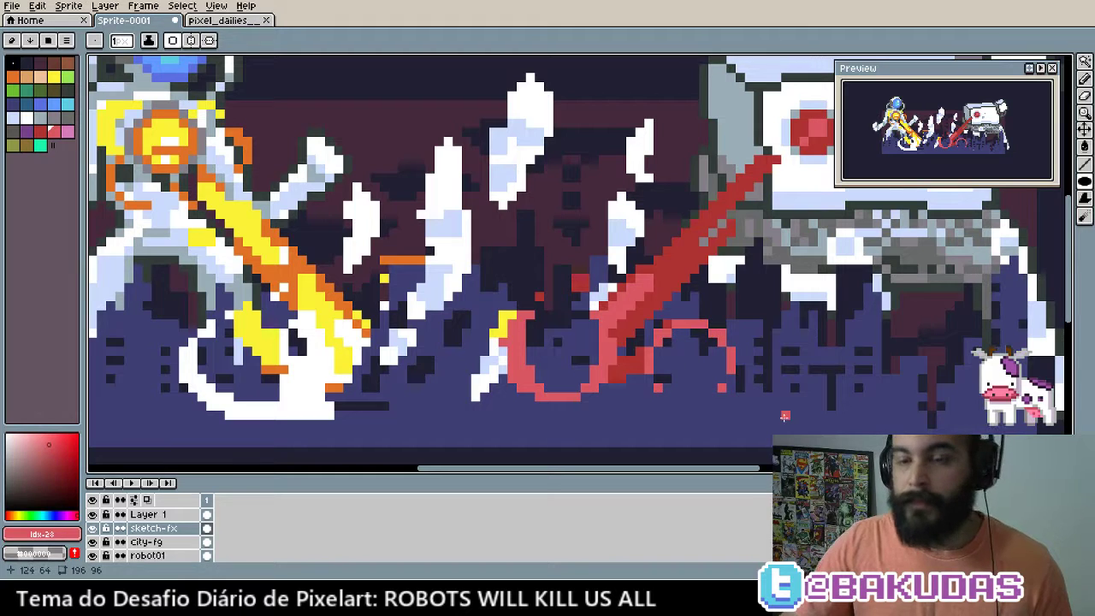
key("ctrl+z")
mouse_move(655, 317)
left_mouse_down()
mouse_move(719, 362)
mouse_move(675, 359)
mouse_move(710, 363)
left_mouse_up()
key("ctrl+z")
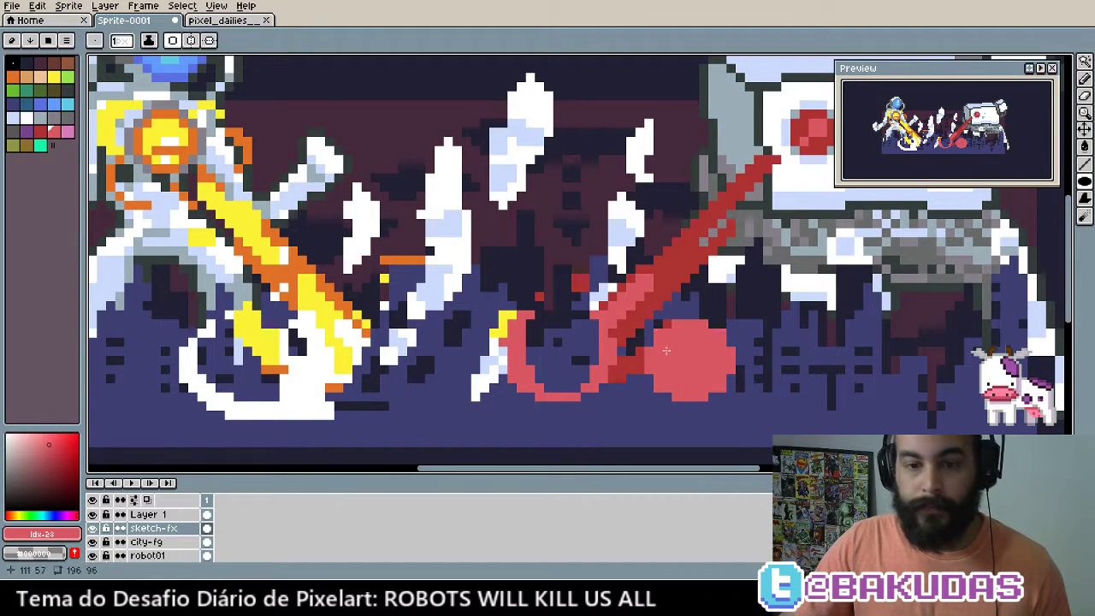
left_click_drag(658, 330, 710, 368)
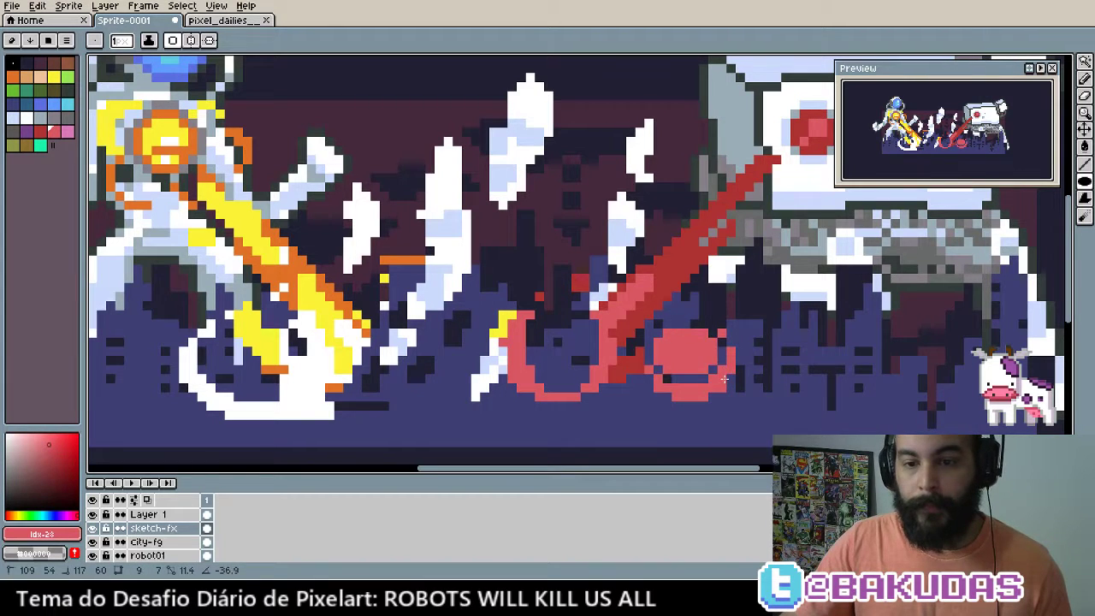
left_click(652, 323, "alt")
Add dark-red outlines to the impact rings, undoing a stray dark-red blob
scroll(652, 323, "up", 1)
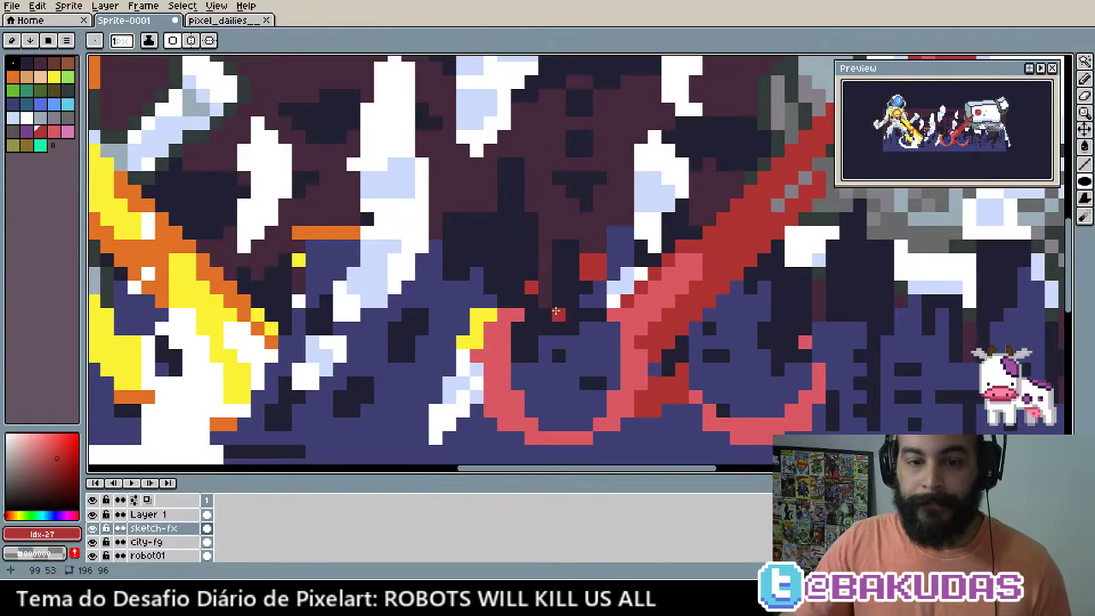
mouse_move(560, 301)
left_mouse_down()
mouse_move(637, 395)
mouse_move(656, 373)
mouse_move(604, 370)
mouse_move(565, 316)
left_mouse_up()
key("ctrl+z")
left_click_drag(733, 383, 689, 378)
key("b")
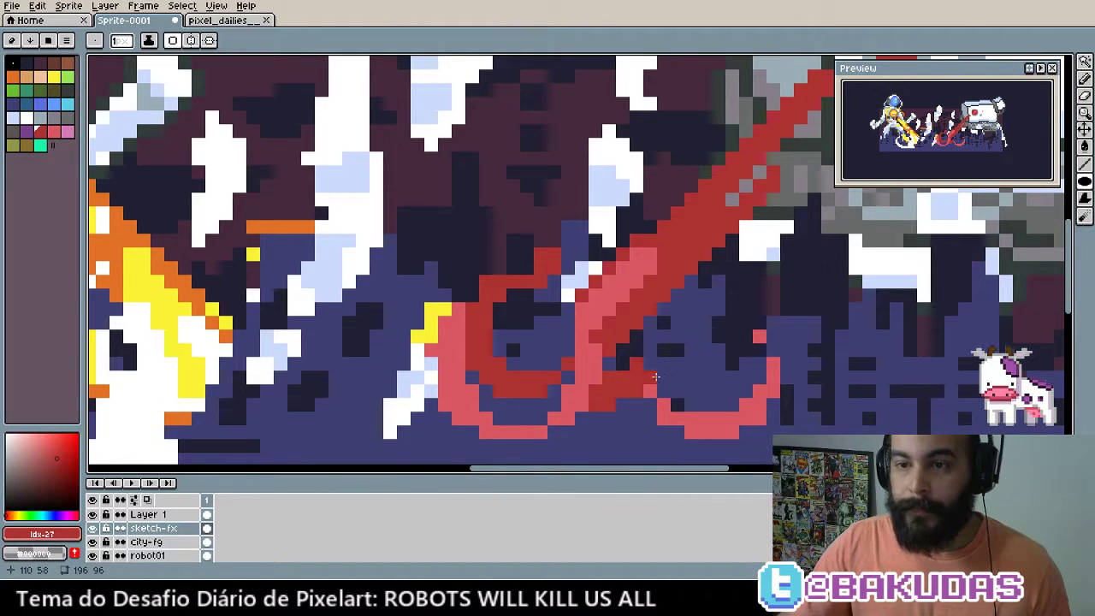
left_click_drag(564, 341, 593, 385)
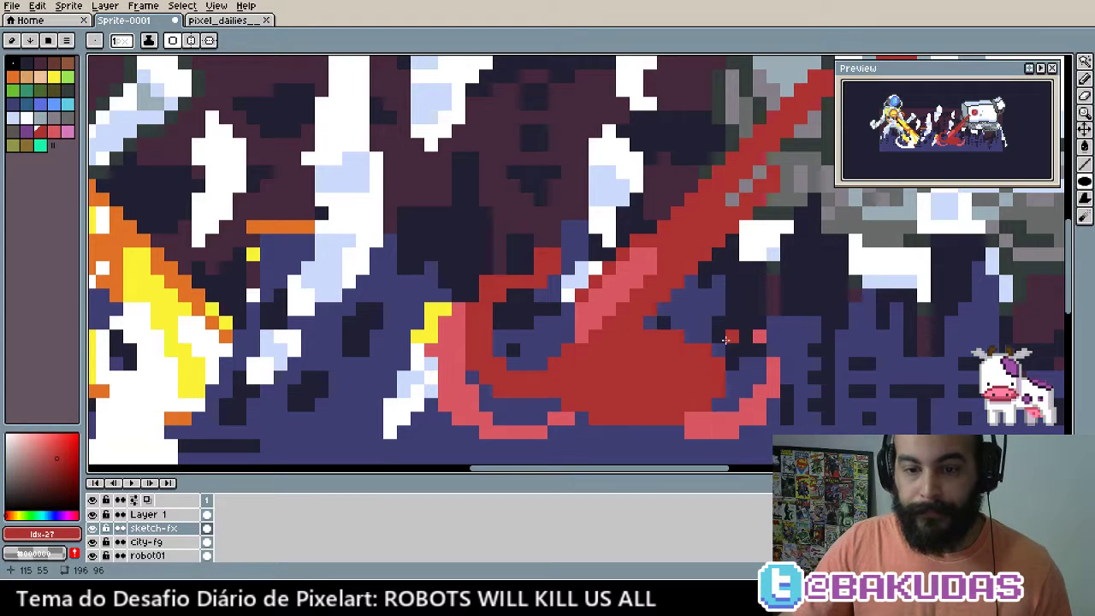
key("ctrl+z")
key("ctrl+z")
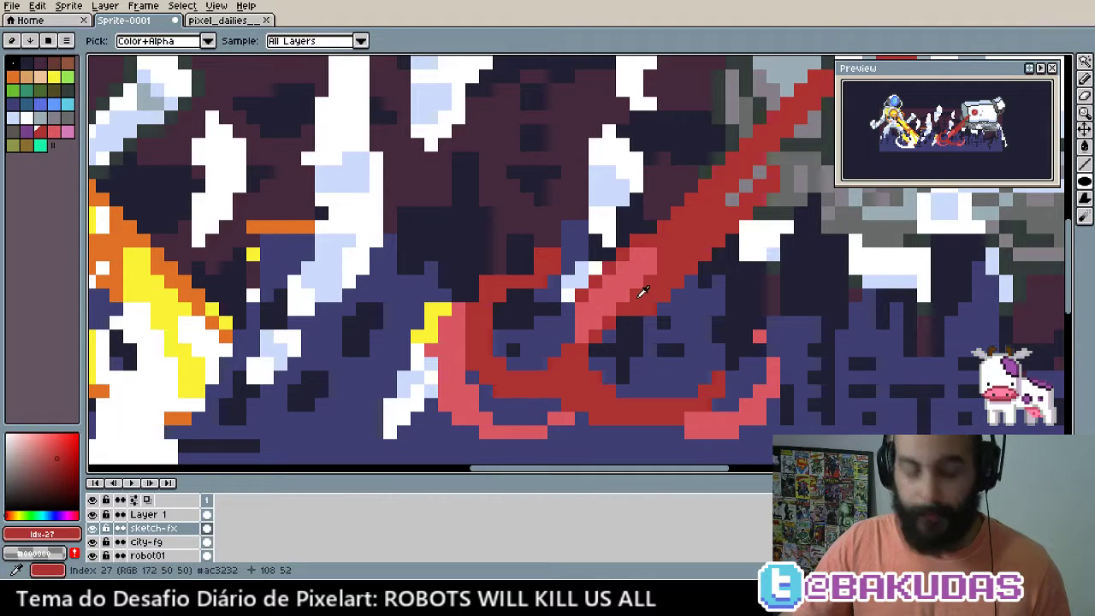
Repaint the pink splash under the laser in dark red with the pencil
key("b")
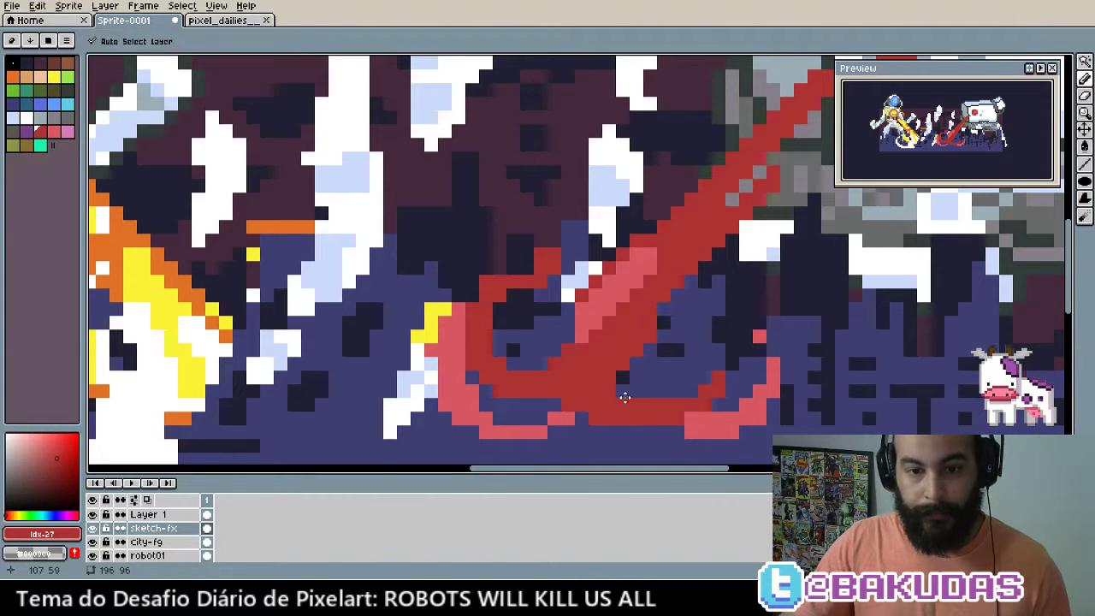
left_click_drag(667, 327, 681, 291)
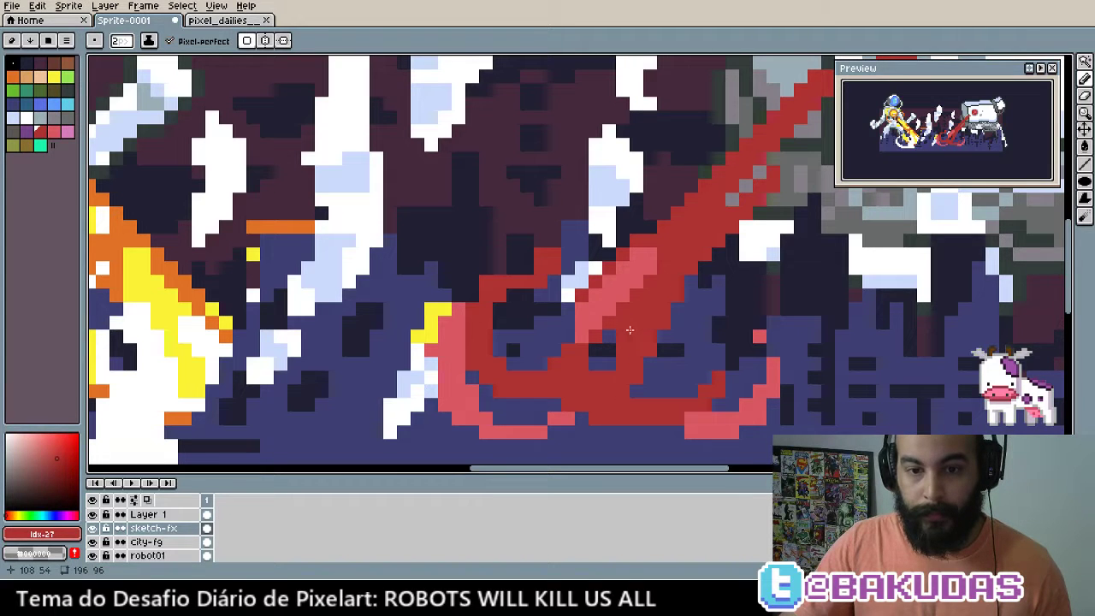
mouse_move(530, 351)
left_mouse_down()
mouse_move(507, 359)
mouse_move(590, 300)
mouse_move(599, 325)
mouse_move(633, 299)
mouse_move(573, 385)
mouse_move(613, 372)
left_mouse_up()
left_click(590, 325, "alt")
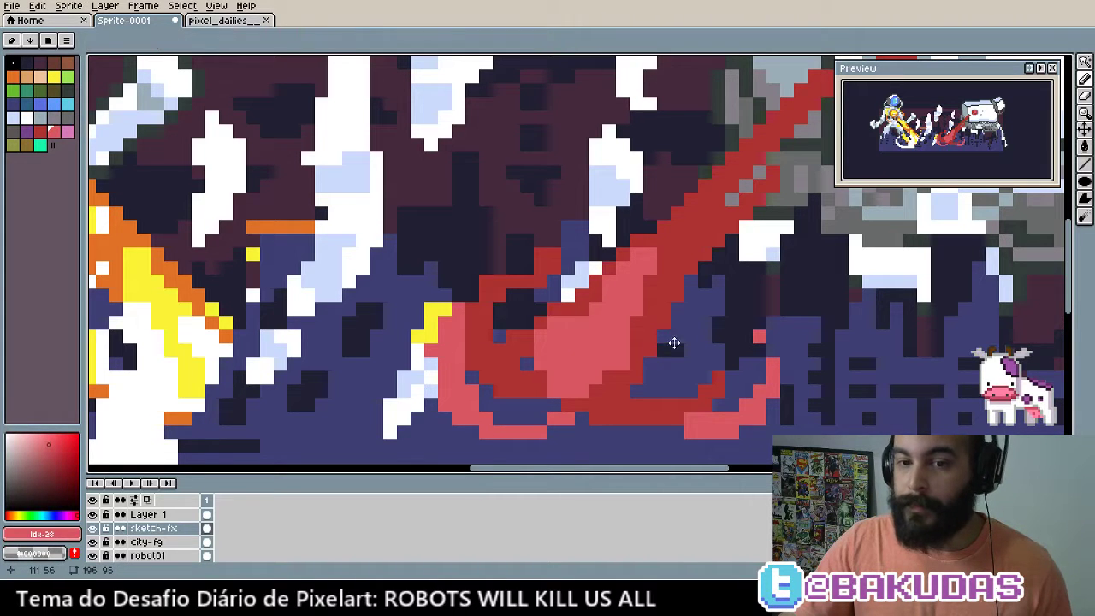
scroll(672, 359, "down", 1)
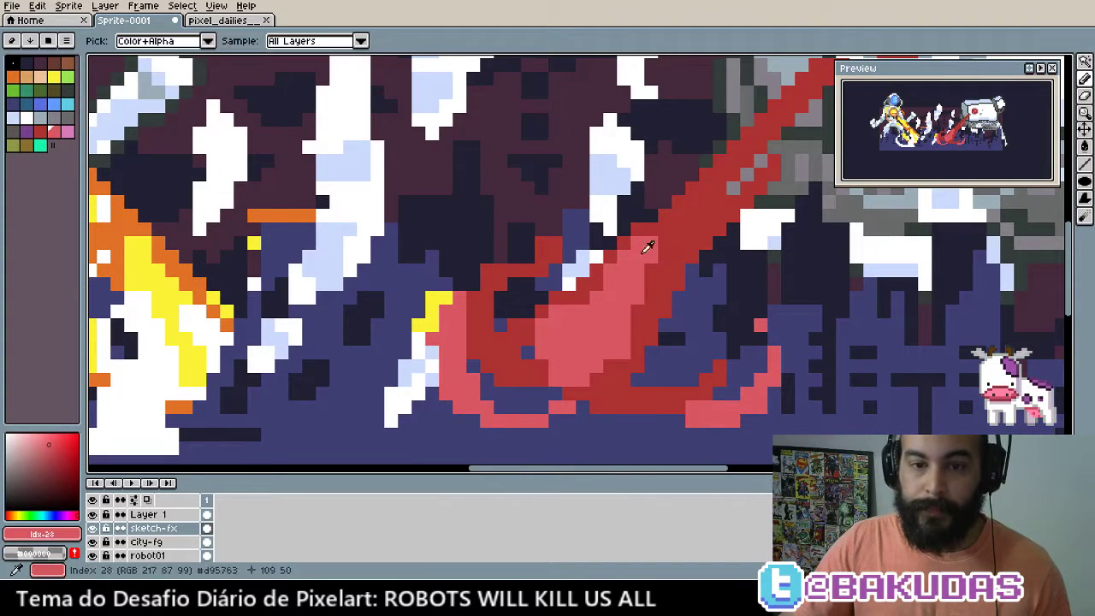
key("v")
left_click_drag(628, 377, 560, 346)
key("b")
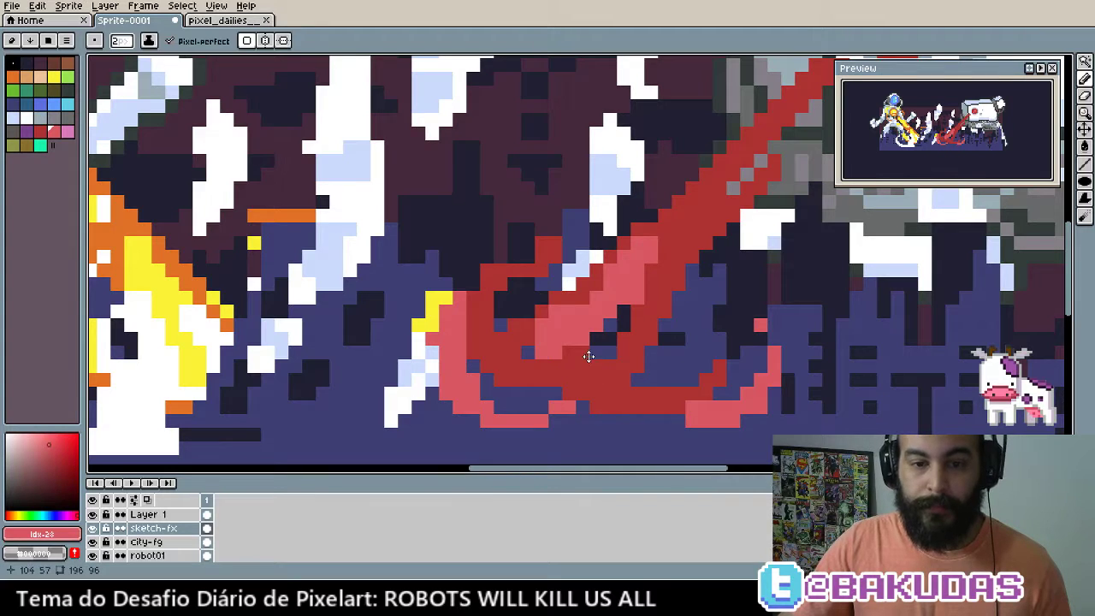
left_click_drag(633, 282, 609, 316)
Draw a pink diagonal line through the blast along the laser
key("l")
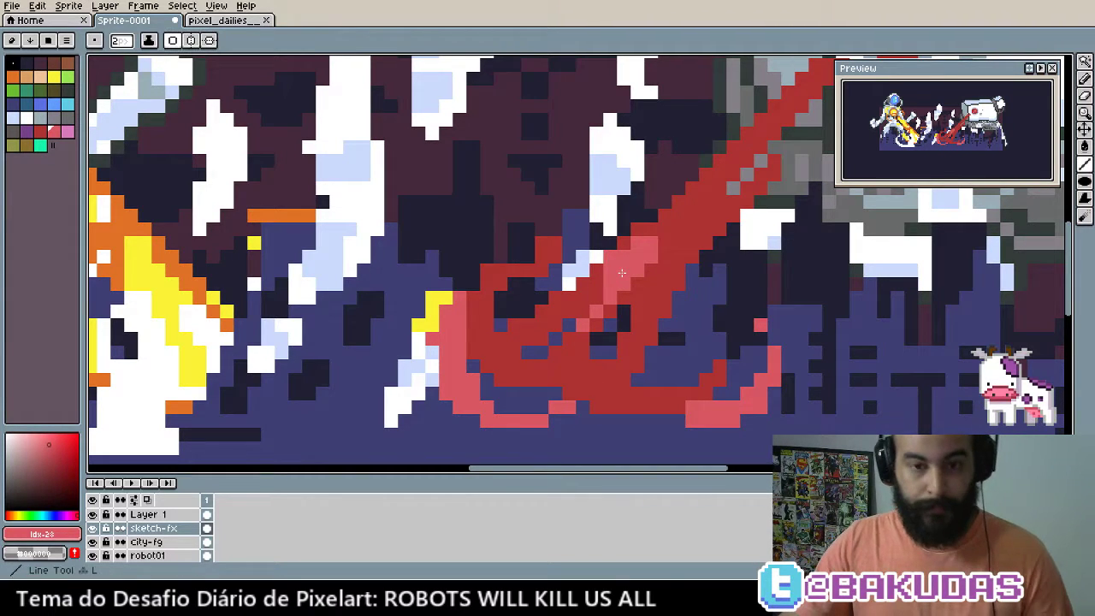
left_click_drag(645, 249, 534, 379)
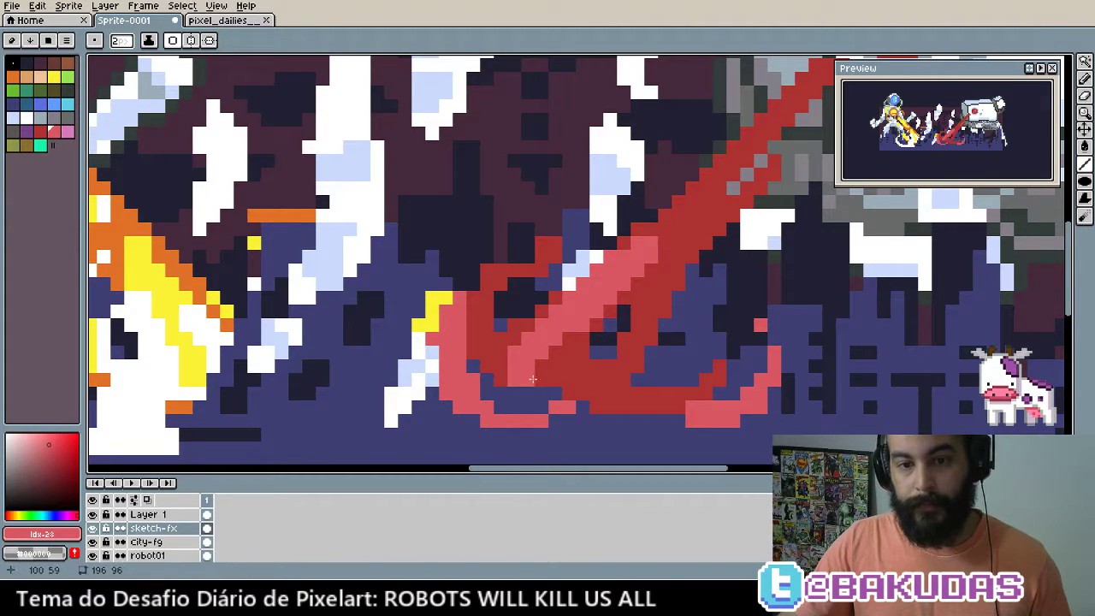
key("ctrl+z")
left_click_drag(654, 248, 542, 369)
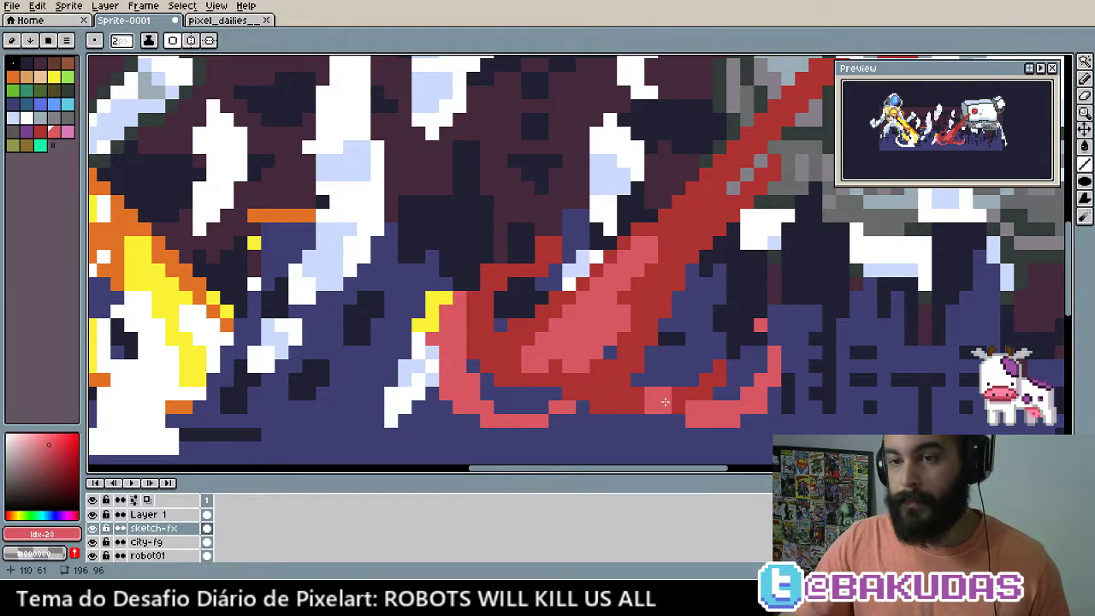
Add dark dither pixels at four spots along the pink stripe
key("v")
left_click_drag(657, 362, 565, 420)
key("l")
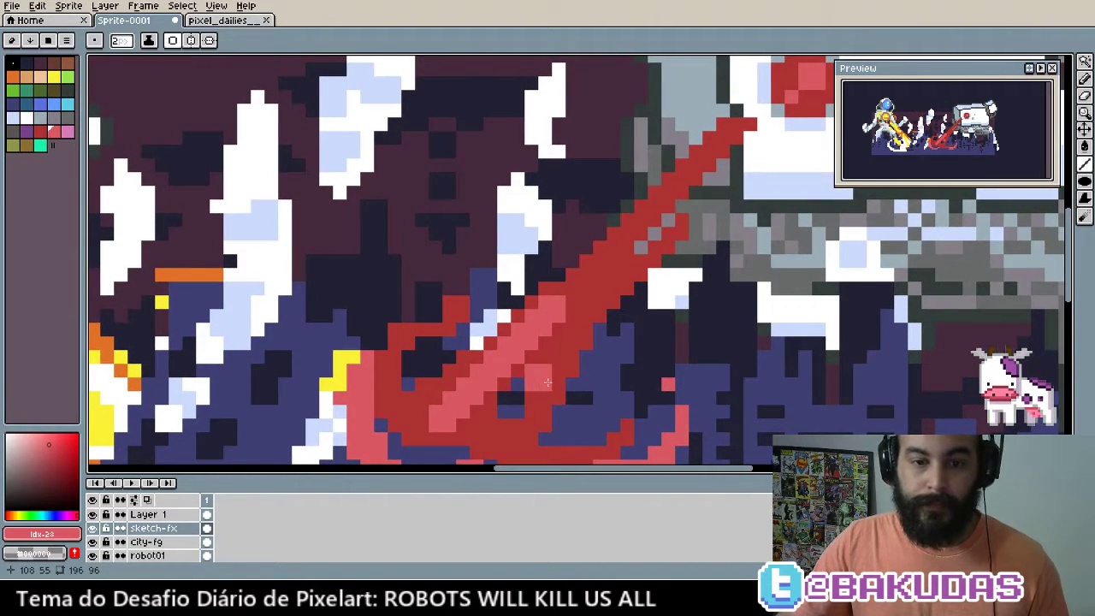
left_click(547, 369)
left_click(513, 393)
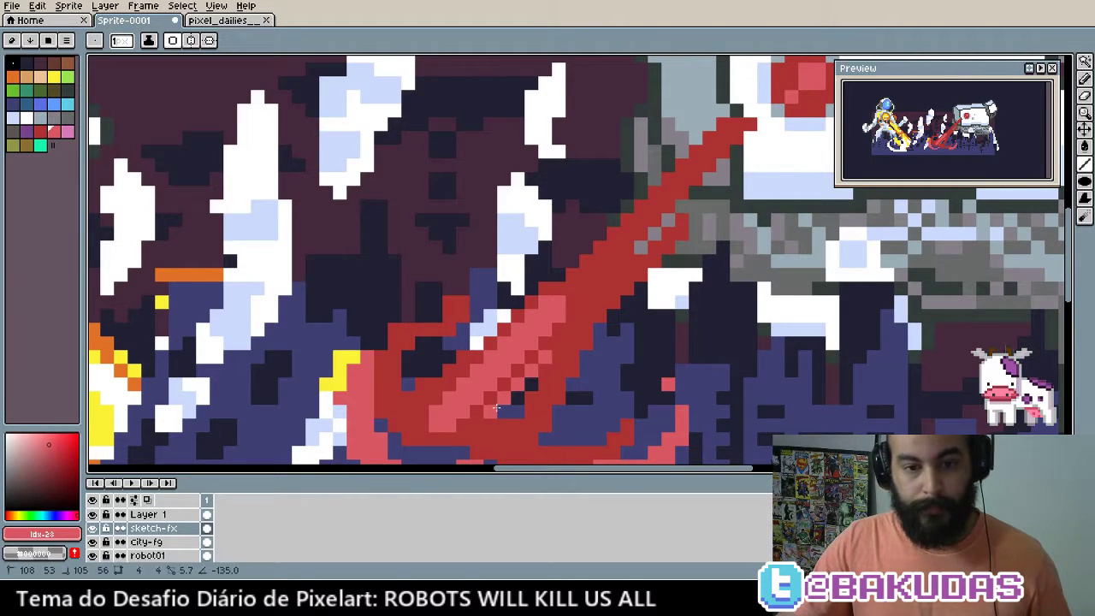
left_click(488, 415)
left_click(519, 409)
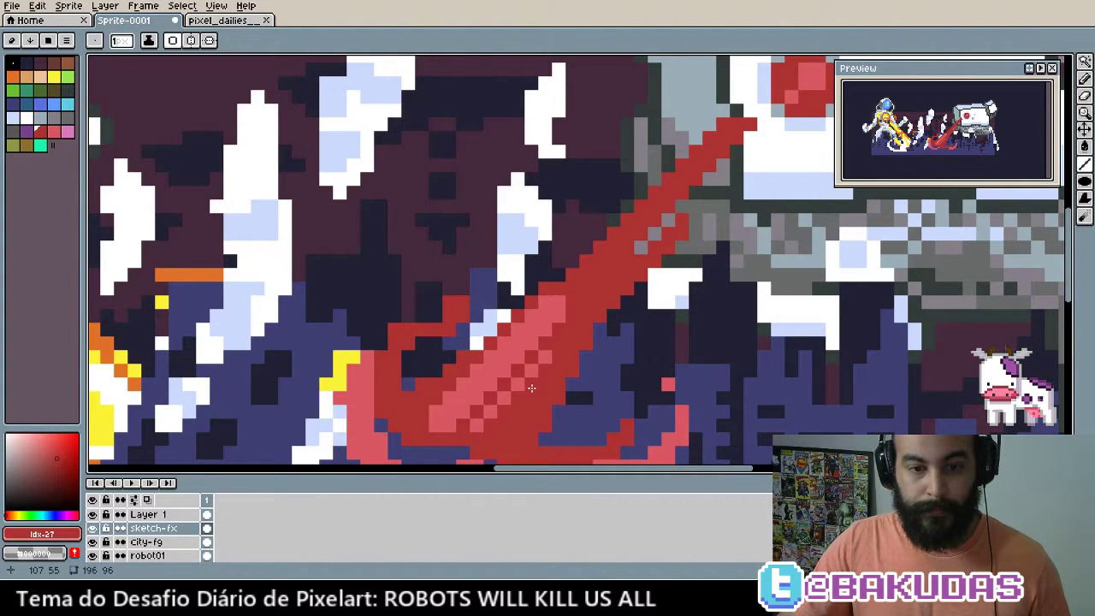
key("space")
left_click_drag(580, 370, 579, 372)
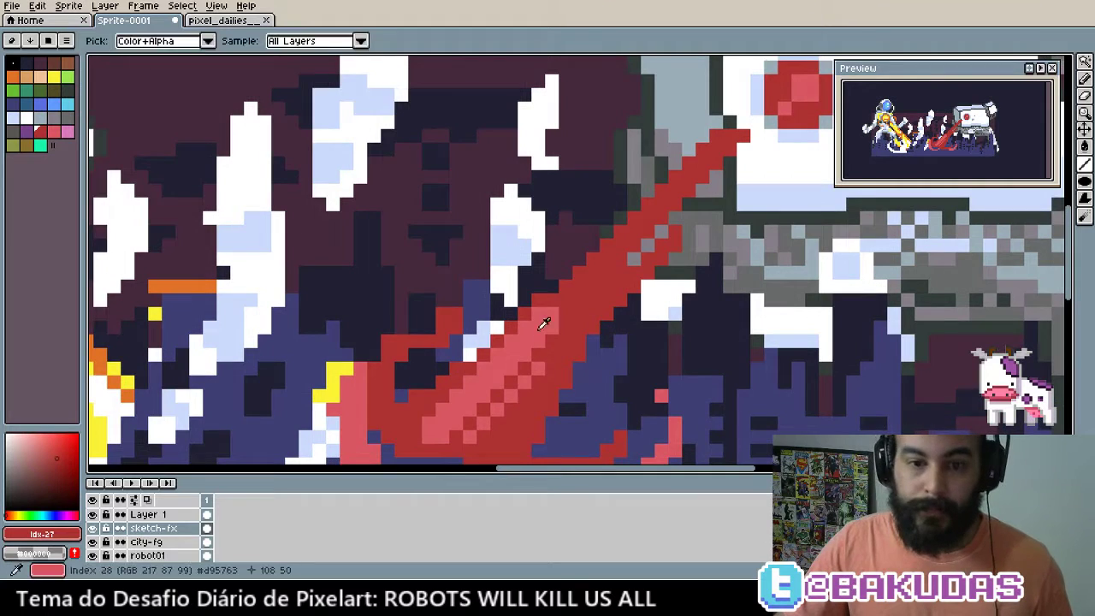
left_click_drag(539, 318, 495, 386)
left_click(513, 368, "alt")
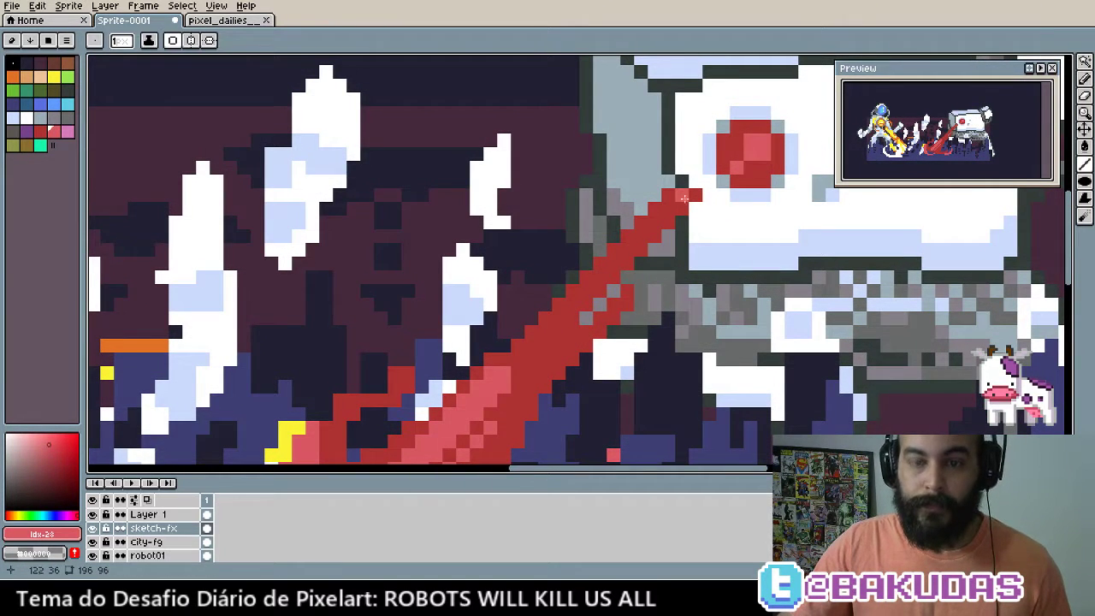
Draw a 2-pixel pink highlight along the laser's upper edge near the robot
key("plus")
left_click(662, 222)
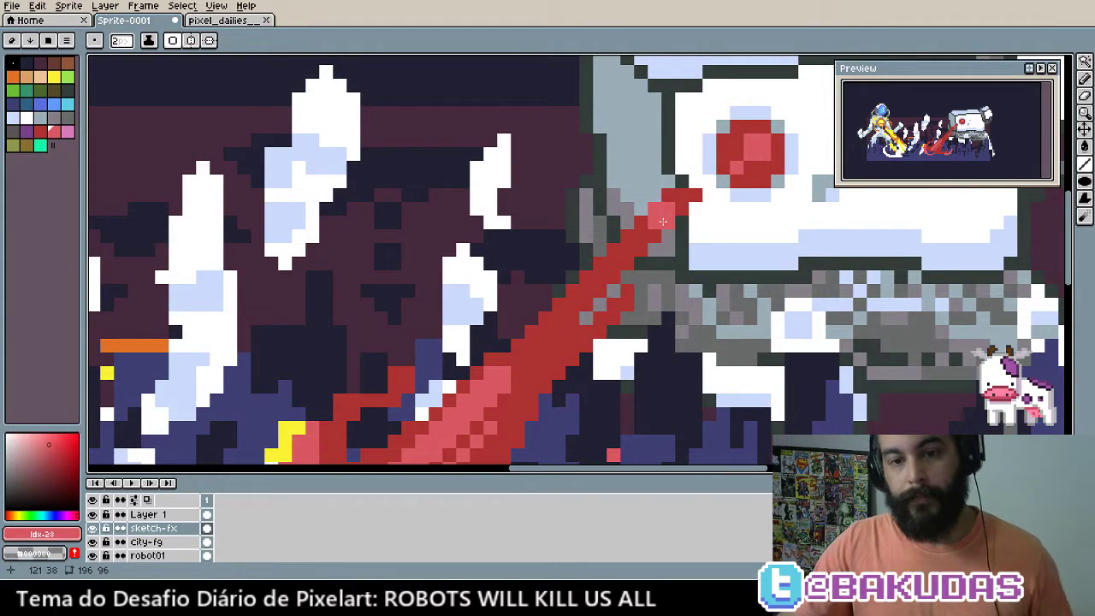
left_click_drag(662, 221, 591, 294)
left_click_drag(694, 206, 668, 231)
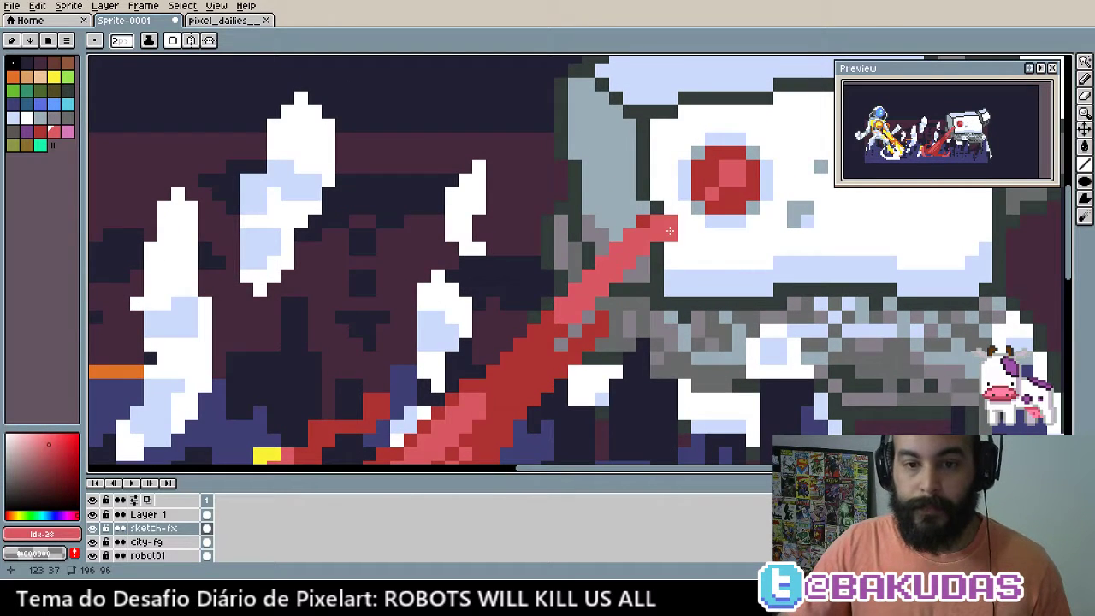
mouse_move(646, 295)
left_mouse_down()
mouse_move(717, 209)
mouse_move(663, 309)
left_mouse_up()
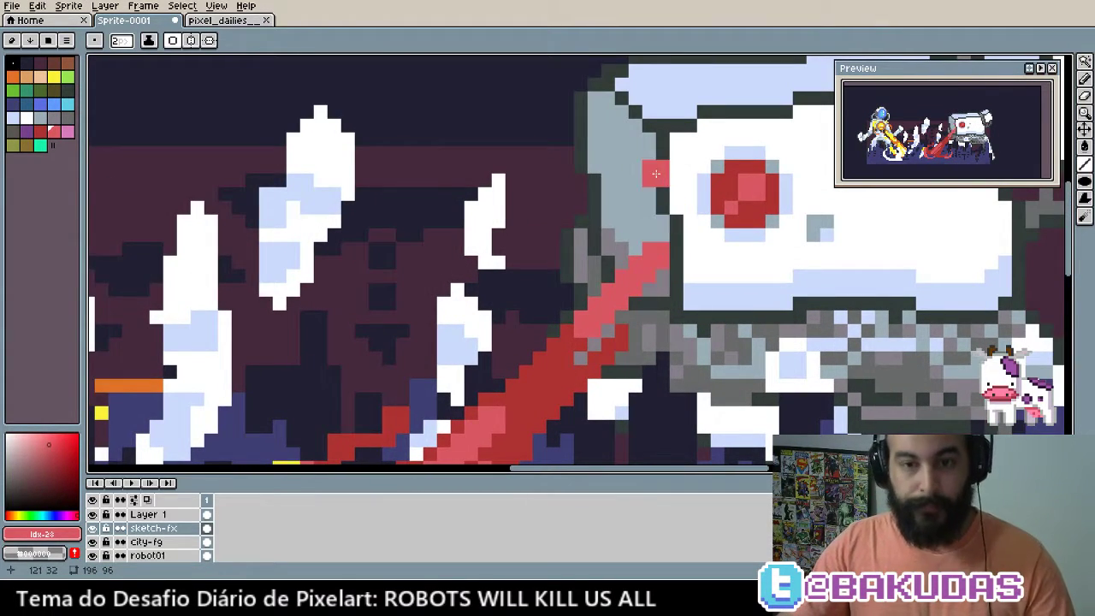
Draw a 1-pixel red ring around the robot's eye and sample its dark red
key("minus")
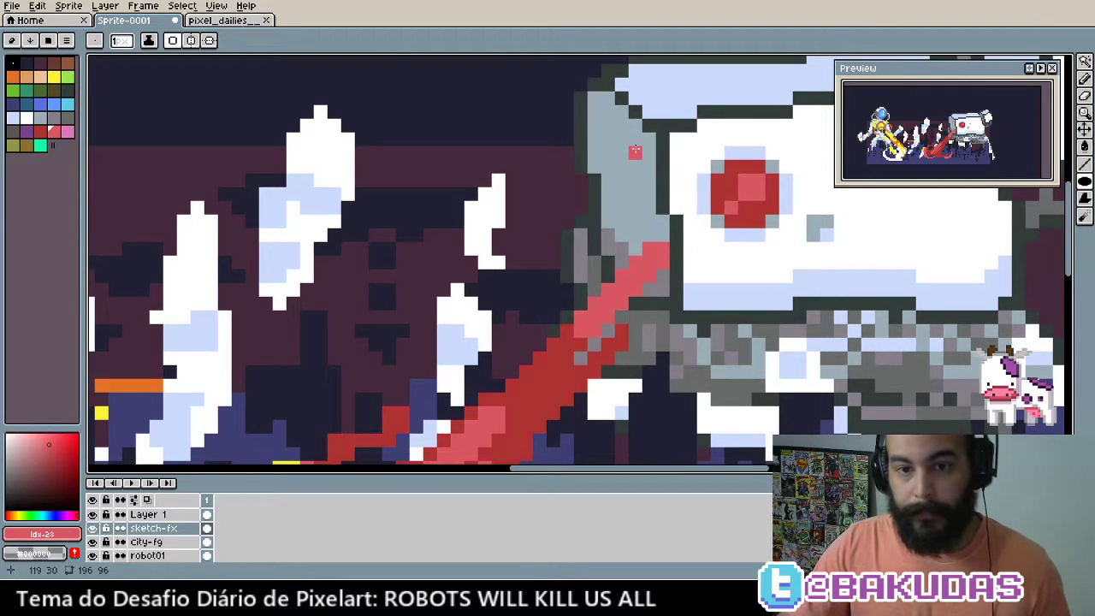
left_click_drag(635, 152, 650, 169)
left_click_drag(758, 213, 731, 208)
key("i")
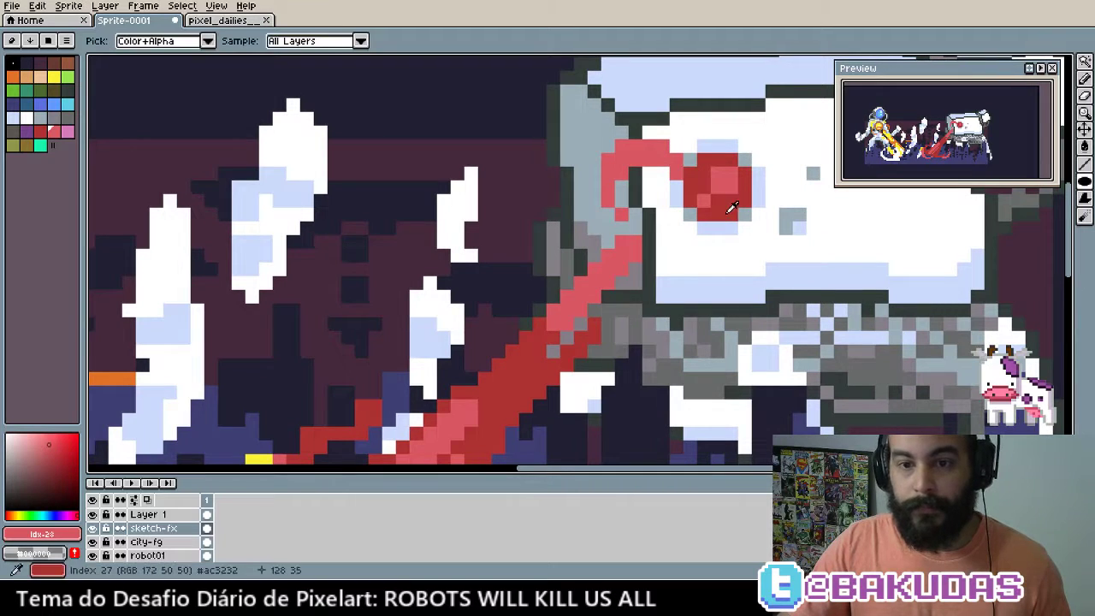
left_click(732, 207)
Draw filled red ellipses over the eye and face, undoing a stray smile
key("shift+u")
left_click_drag(682, 156, 778, 303)
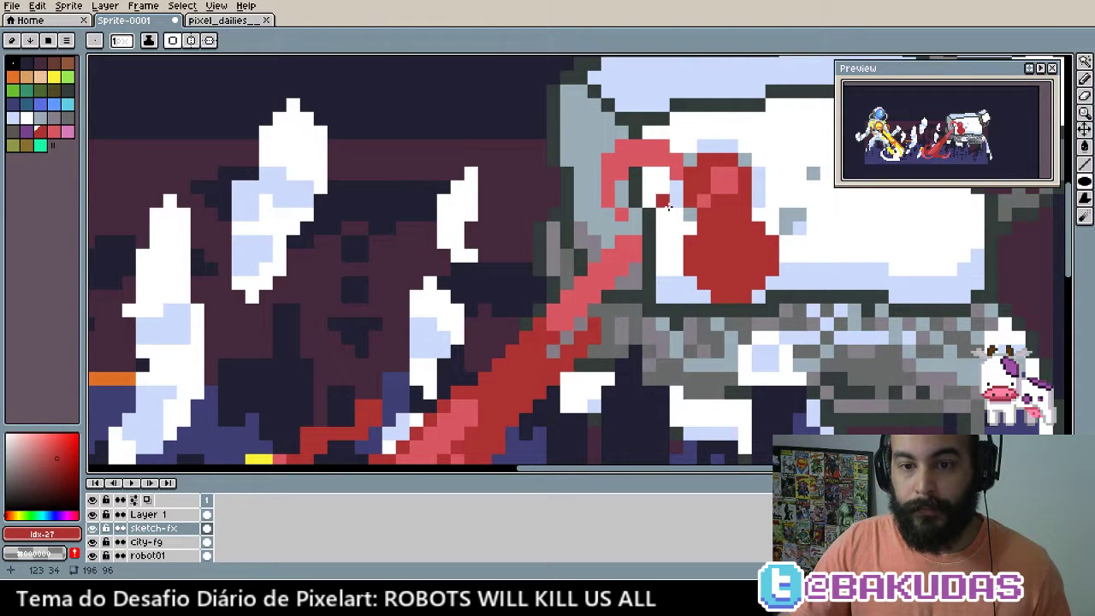
mouse_move(667, 206)
left_mouse_down()
mouse_move(753, 274)
mouse_move(750, 221)
left_mouse_up()
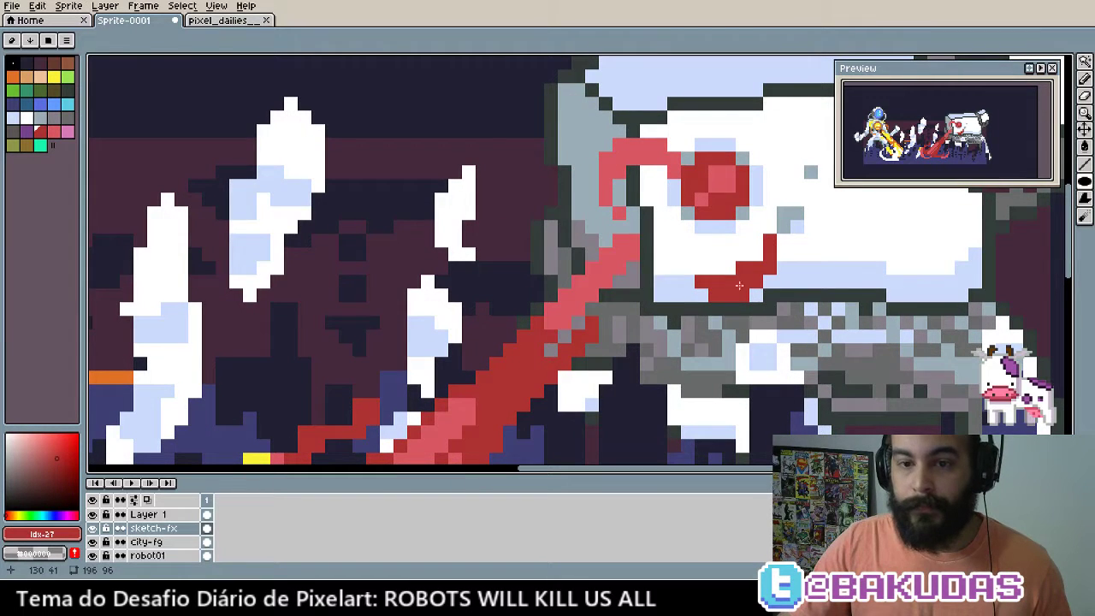
left_click_drag(739, 286, 710, 281)
left_click_drag(647, 217, 701, 256)
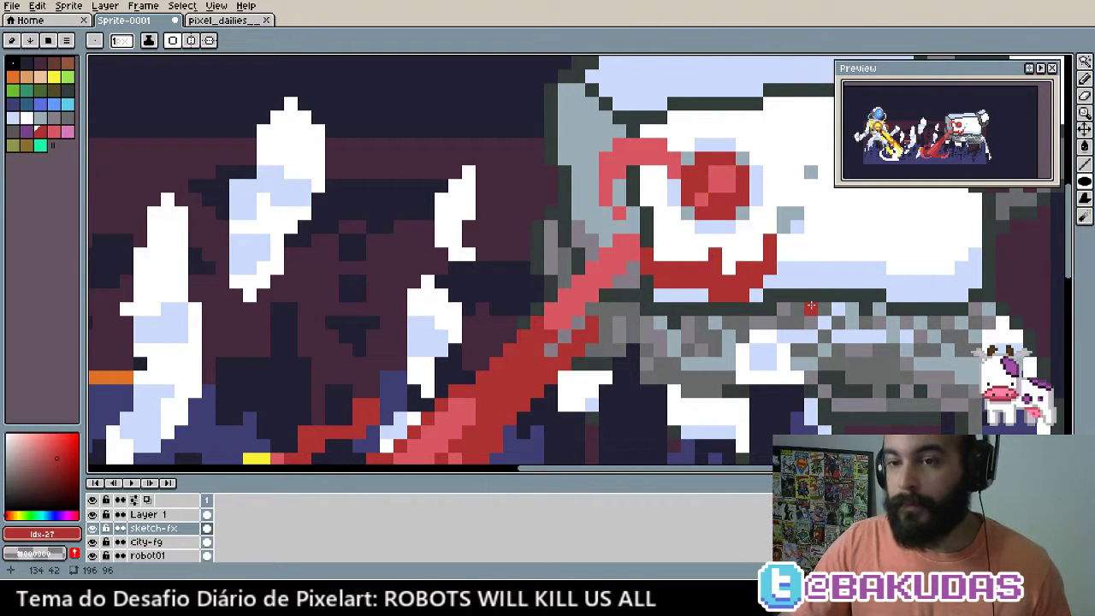
key("ctrl+z")
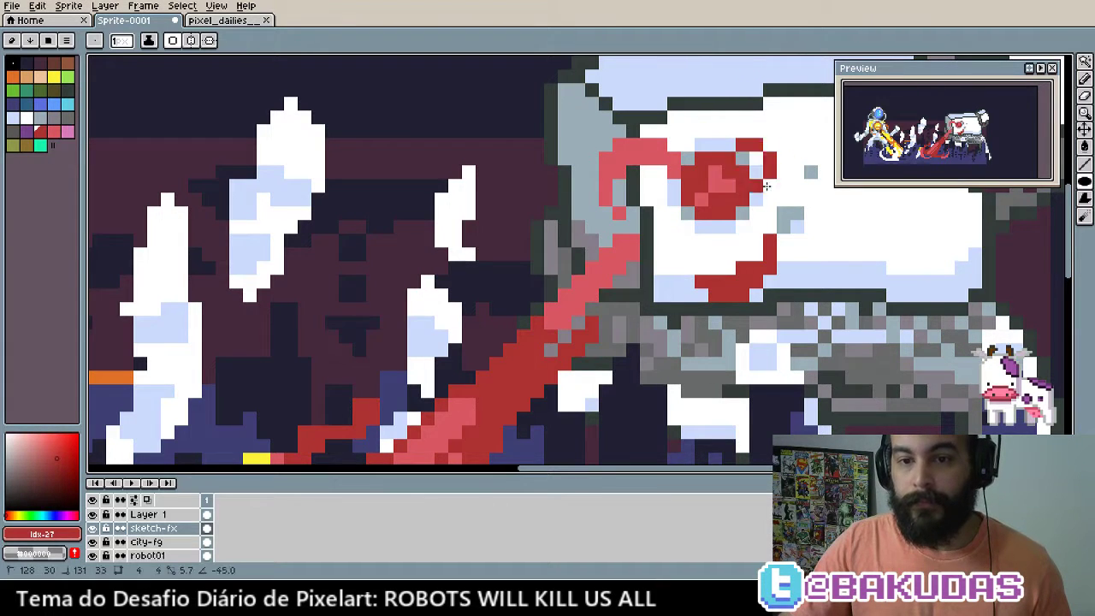
left_click_drag(738, 142, 793, 222)
Compare eye versions with undo/redo, keeping the original ringed red eye
key("ctrl+z")
key("ctrl+y")
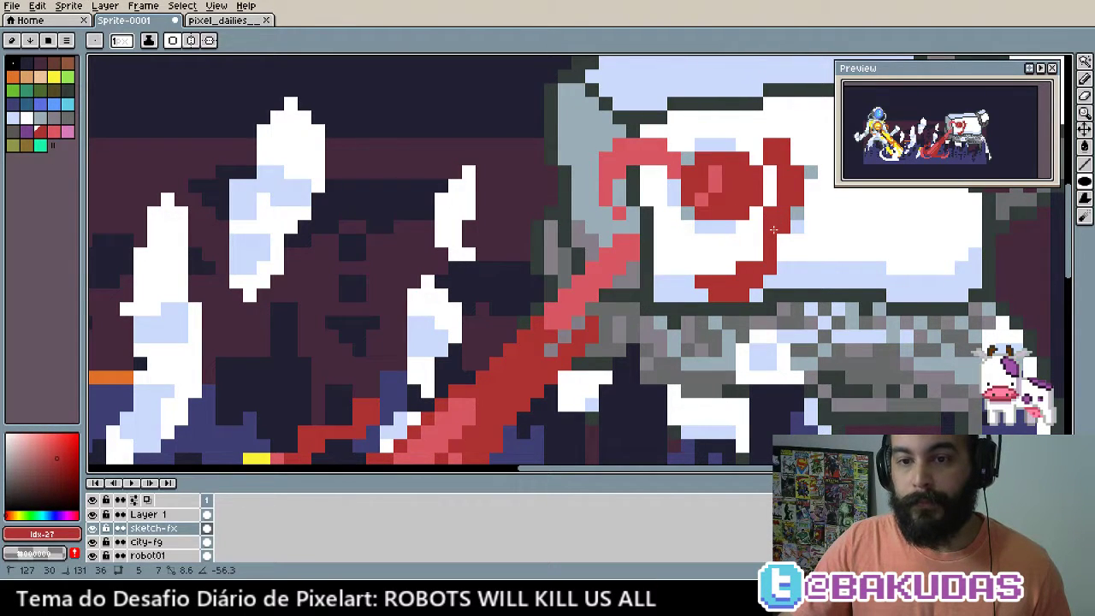
key("ctrl+z")
key("ctrl+z")
key("ctrl+y")
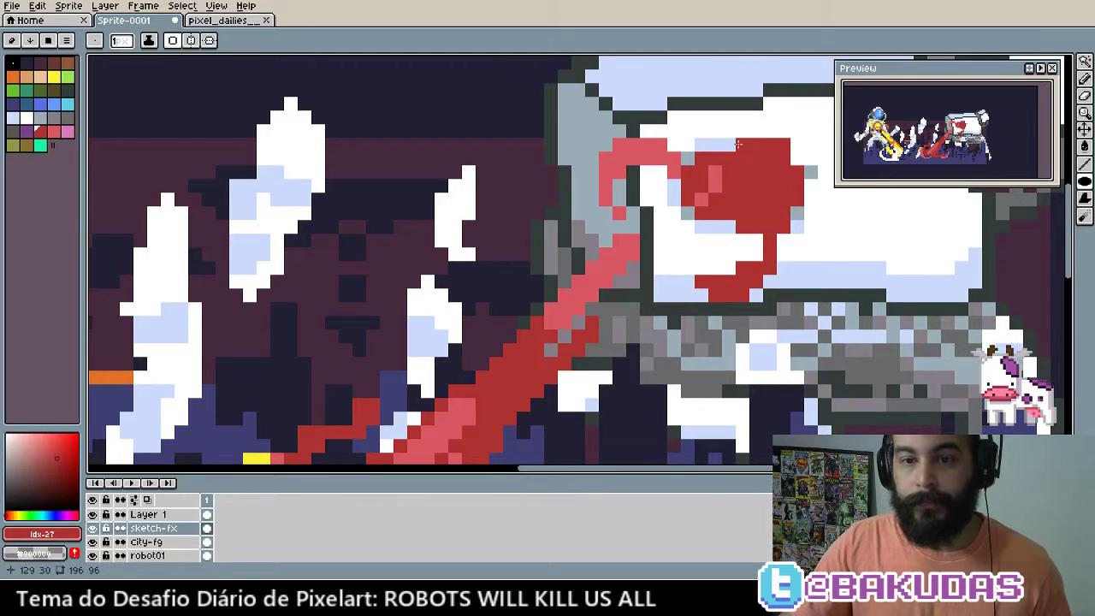
key("ctrl+z")
key("ctrl+y")
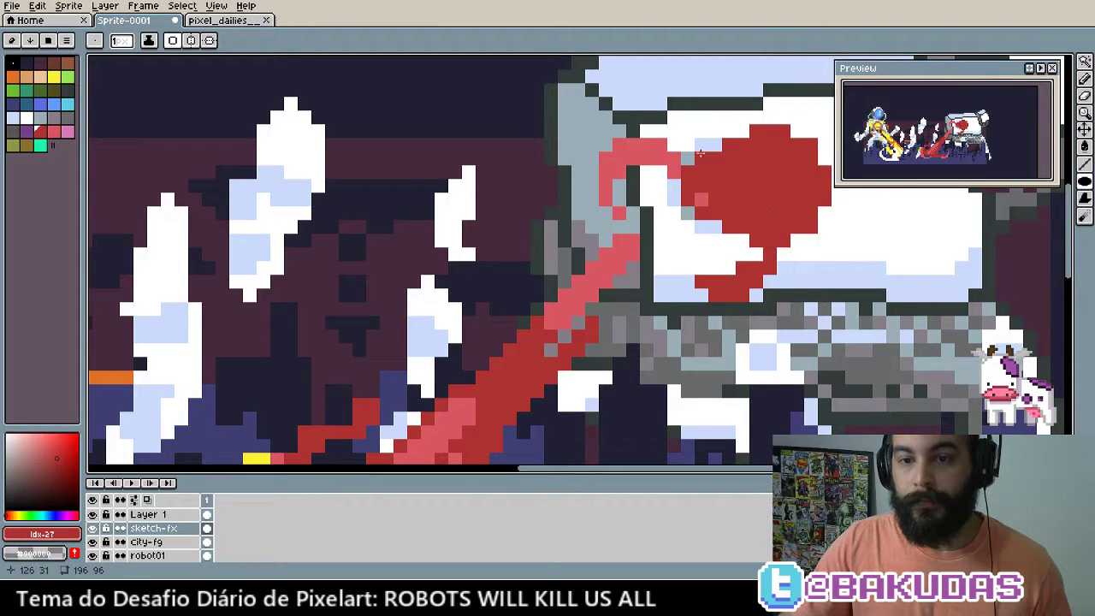
key("ctrl+z")
key("ctrl+z")
key("ctrl+y")
key("ctrl+y")
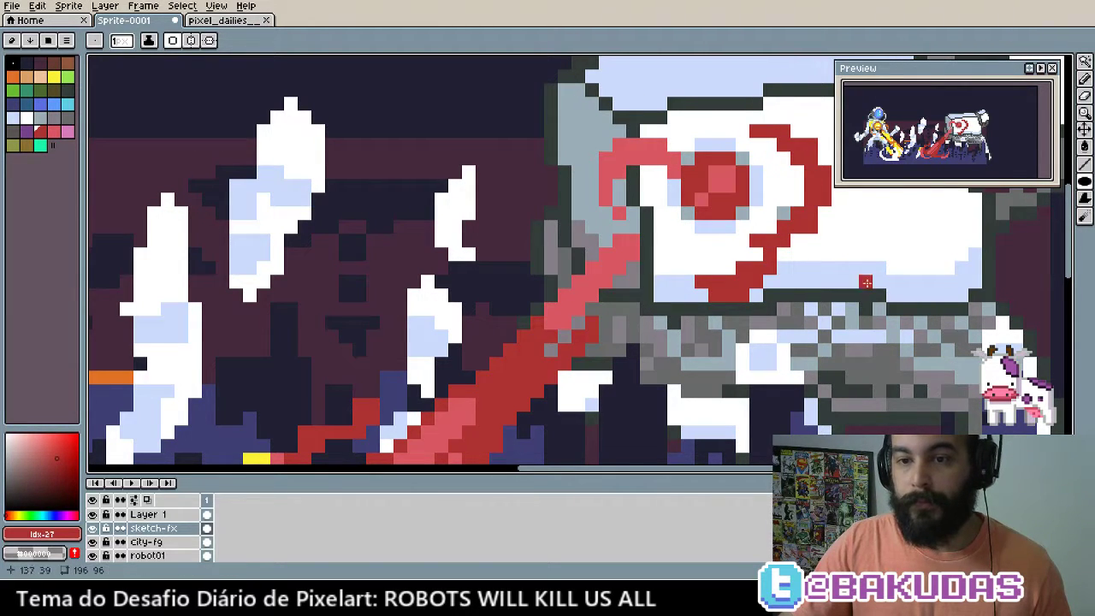
key("ctrl+z")
key("ctrl+y")
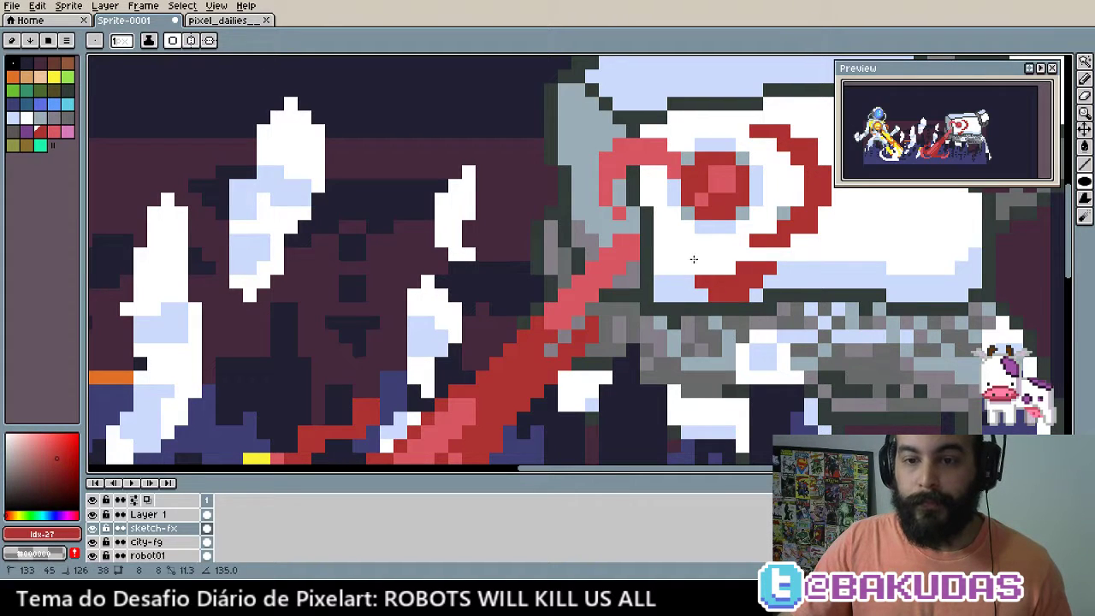
key("ctrl+z")
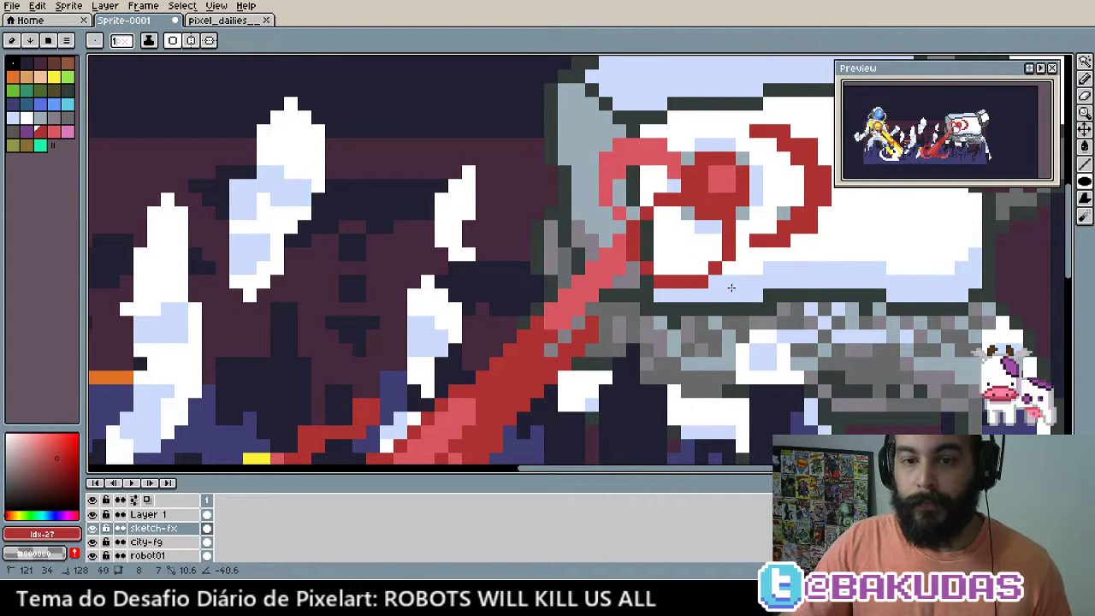
left_click_drag(650, 187, 710, 270)
key("ctrl+z")
key("ctrl+y")
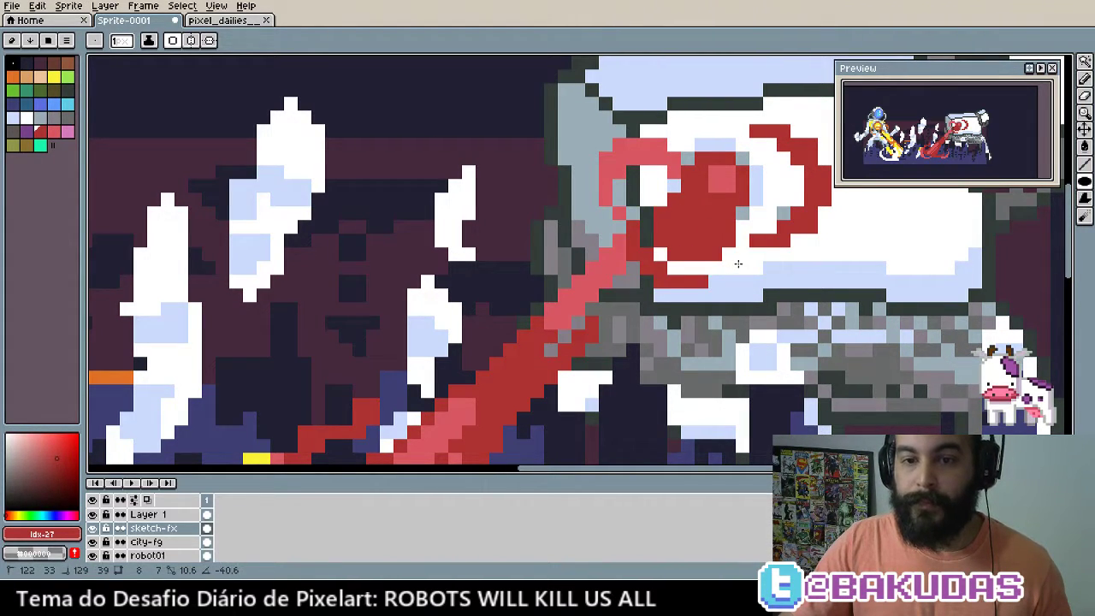
key("ctrl+z")
Draw a short red stroke just beneath the robot's eye
key("v")
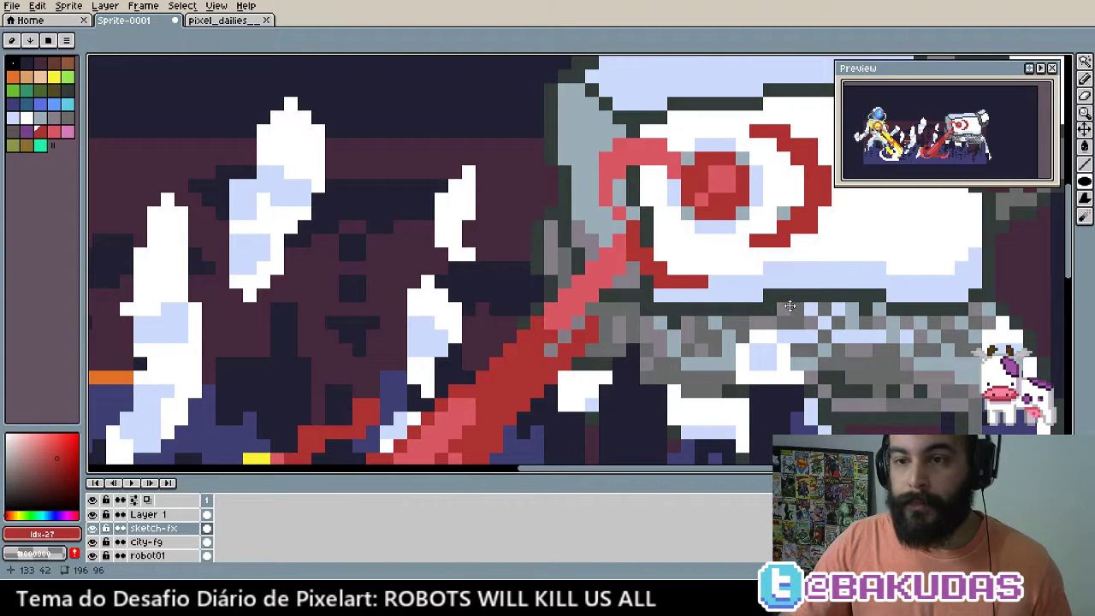
key("b")
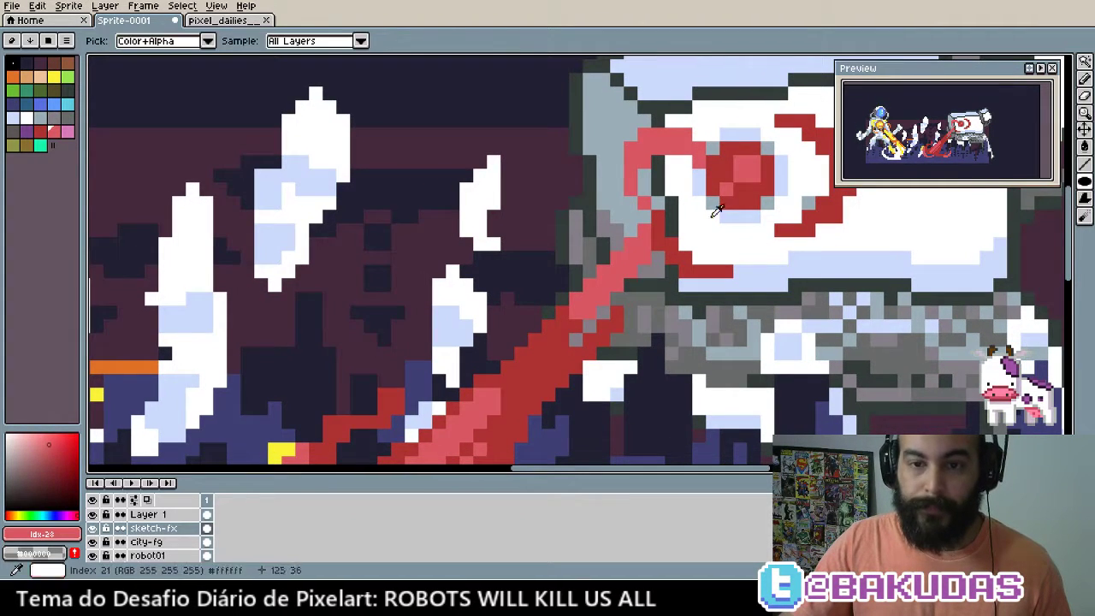
mouse_move(722, 224)
left_mouse_down()
mouse_move(802, 259)
mouse_move(772, 282)
mouse_move(780, 277)
left_mouse_up()
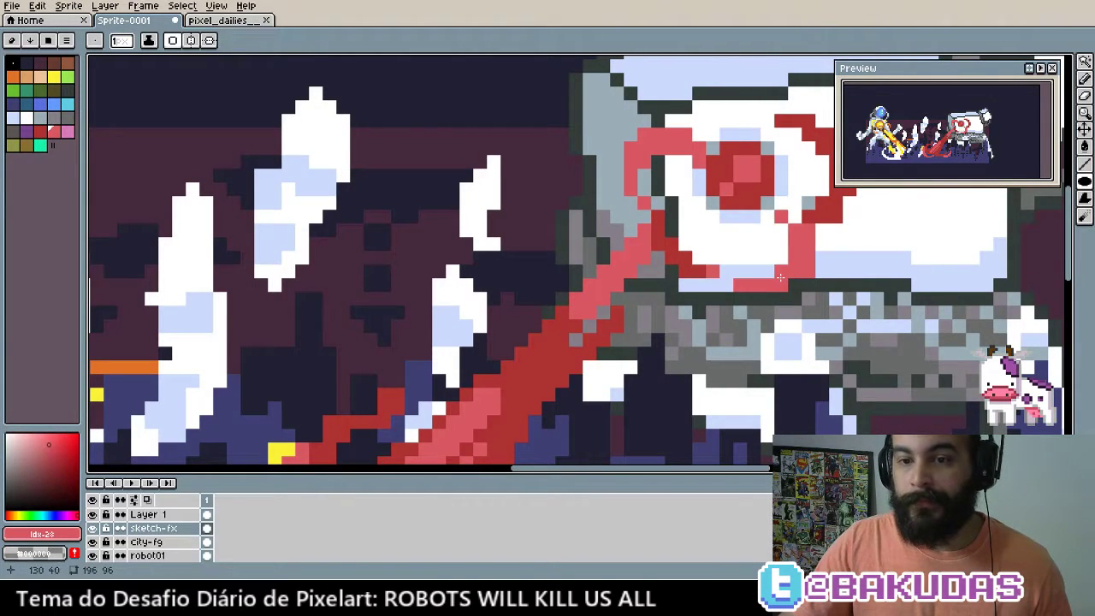
Draw thin red lines in the eye and a curved red stroke along its lower right
scroll(825, 324, "right", 2)
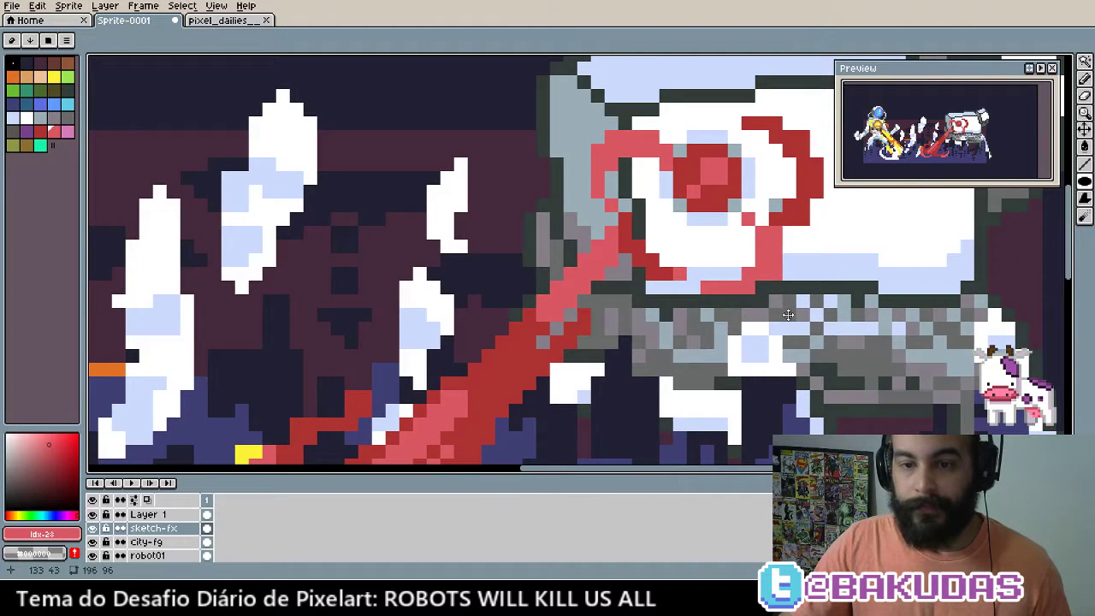
scroll(815, 325, "up", 1)
left_click_drag(704, 202, 786, 297)
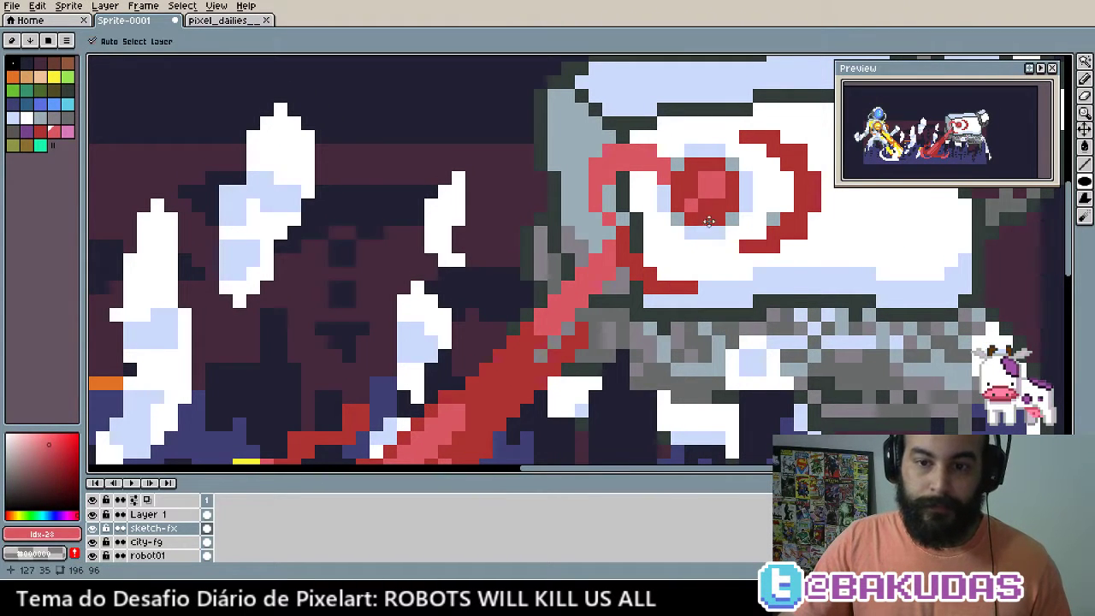
mouse_move(665, 189)
left_mouse_down()
mouse_move(770, 266)
mouse_move(761, 312)
mouse_move(697, 272)
left_mouse_up()
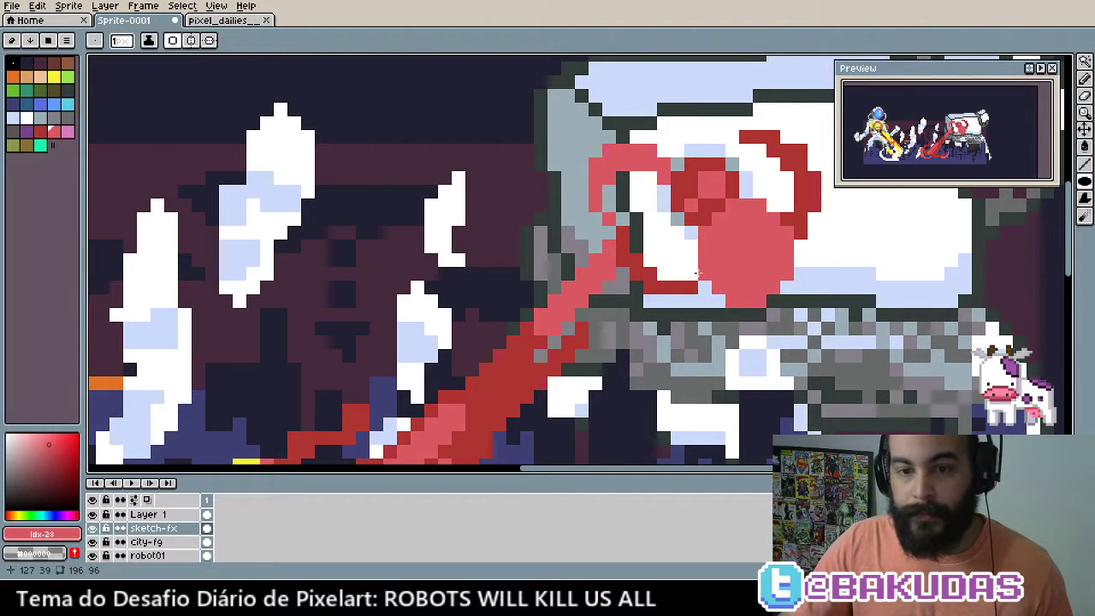
key("ctrl+z")
key("ctrl+z")
key("ctrl+z")
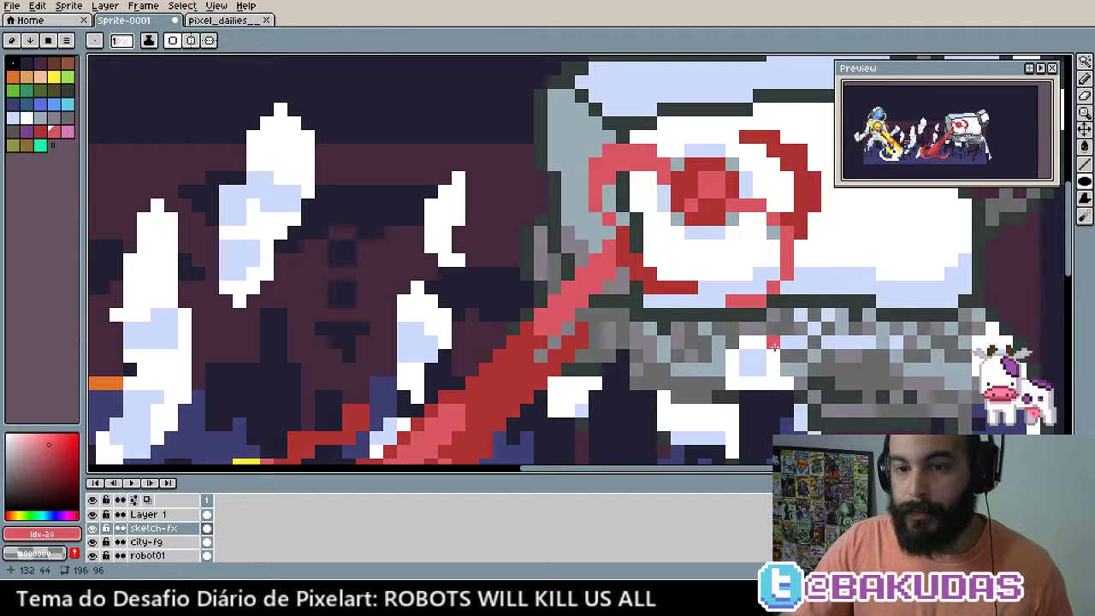
left_click_drag(697, 216, 761, 283)
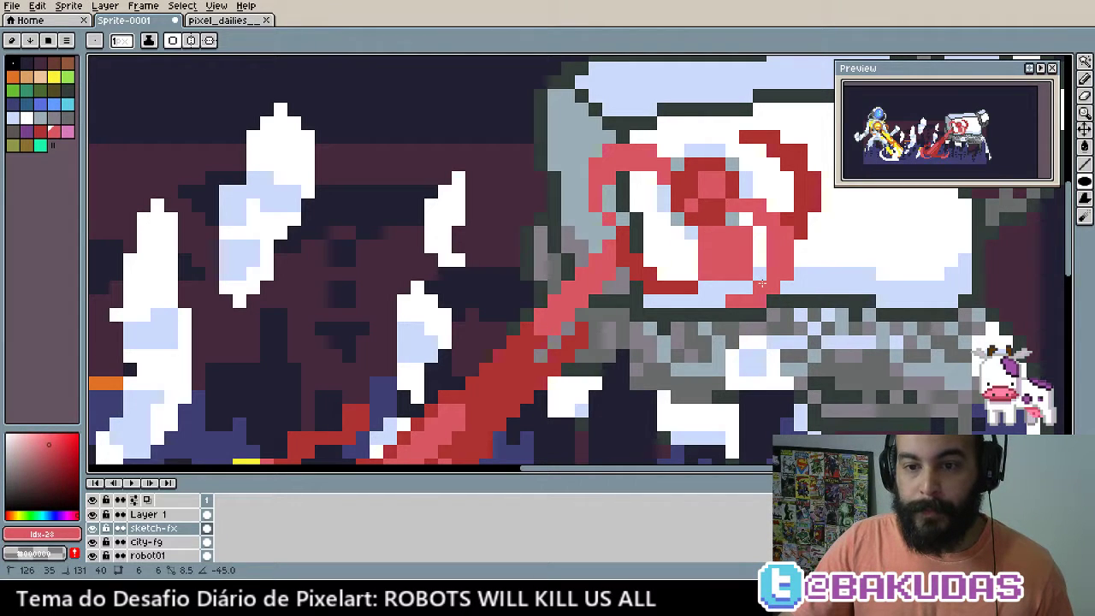
left_click_drag(762, 285, 785, 298)
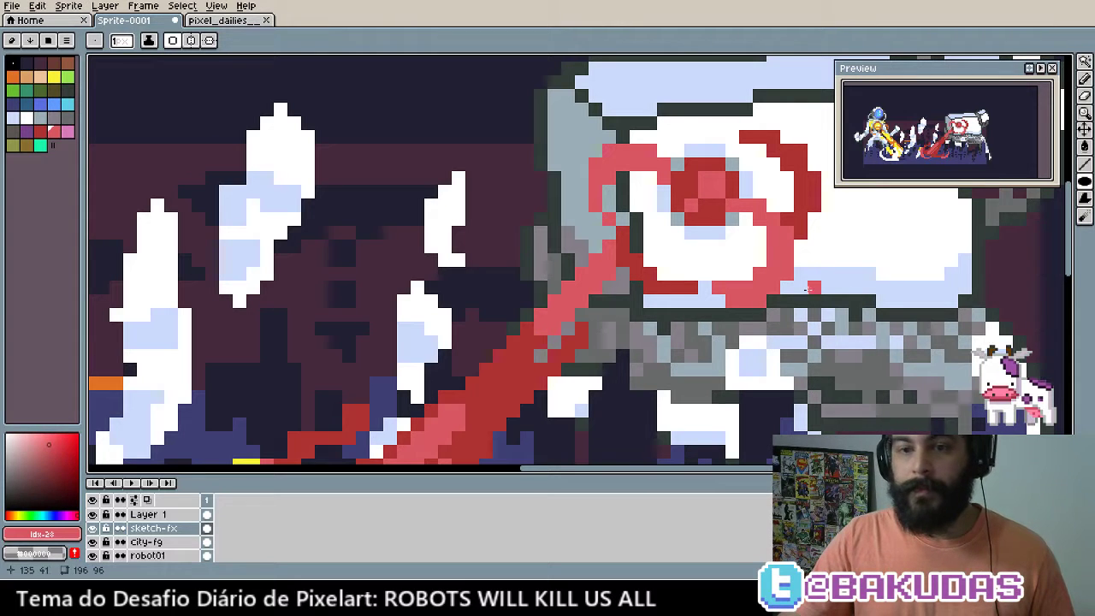
Scatter small red pixels across the white area around the eye
left_click(718, 260)
left_click_drag(732, 260, 718, 247)
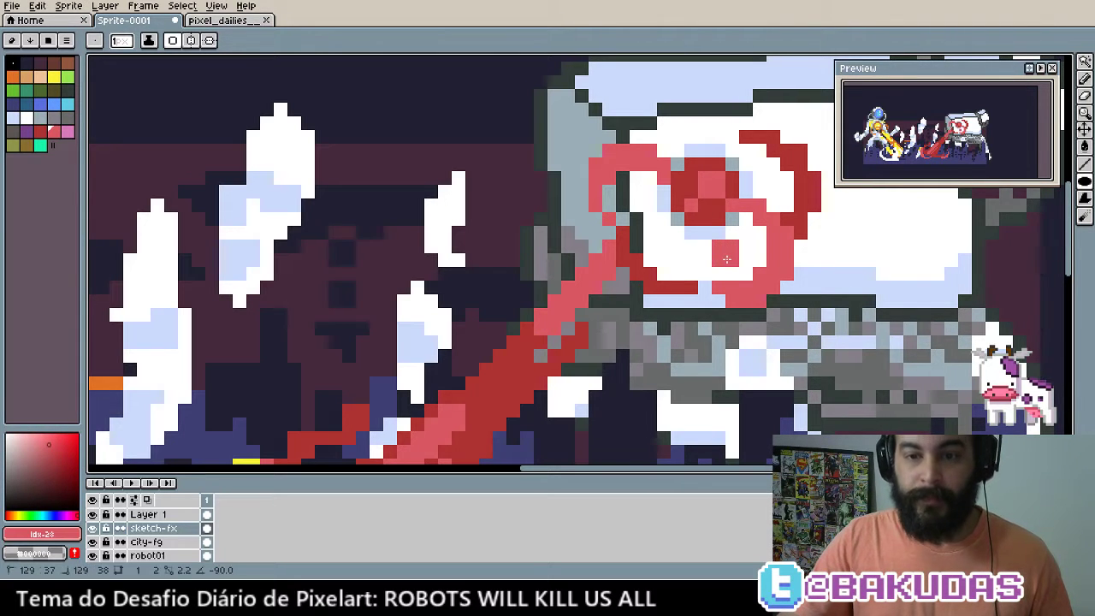
left_click(690, 188, "alt")
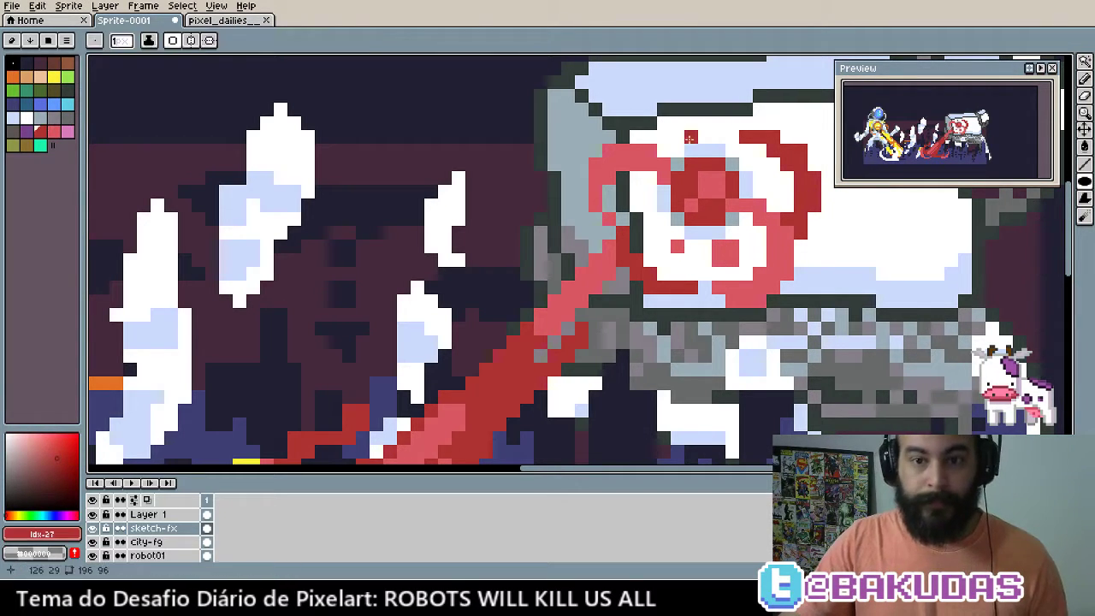
left_click(677, 137)
mouse_move(691, 157)
left_mouse_down()
mouse_move(676, 171)
mouse_move(704, 144)
left_mouse_up()
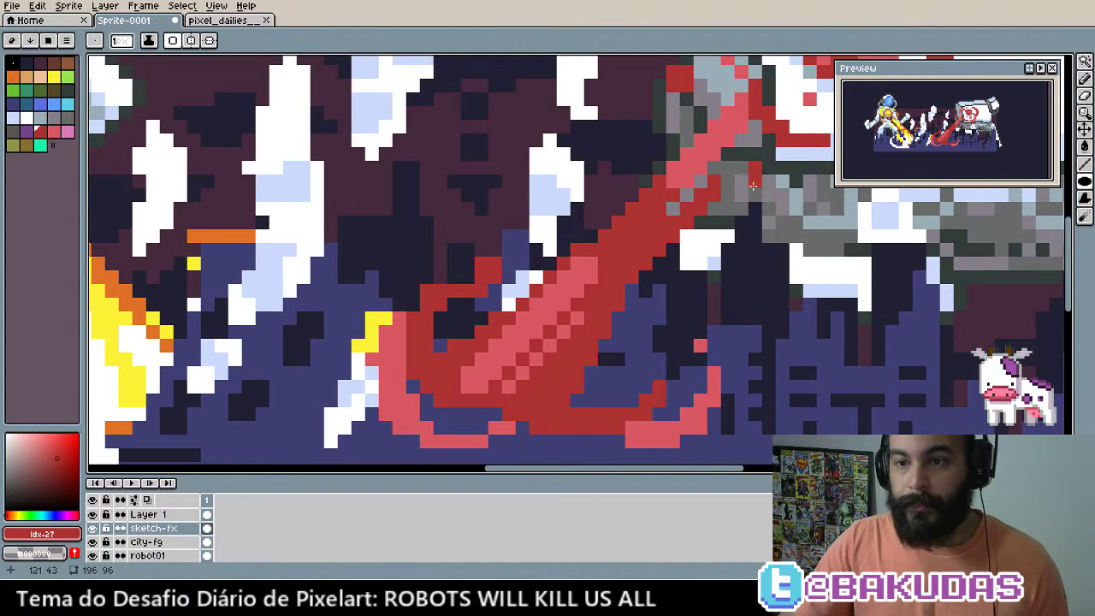
Pick white and draw a light highlight line beside the robot
left_click_drag(673, 295, 682, 291)
scroll(684, 289, "down", 5)
scroll(574, 357, "up", 1)
scroll(660, 291, "up", 1)
scroll(683, 265, "up", 1)
left_click(717, 214, "alt")
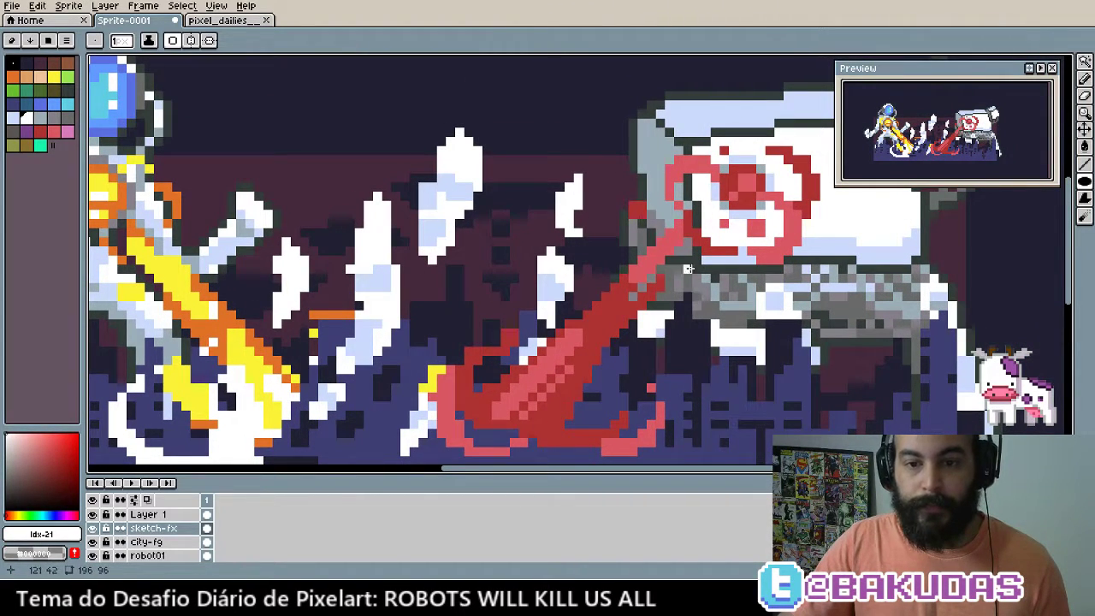
left_click(671, 269)
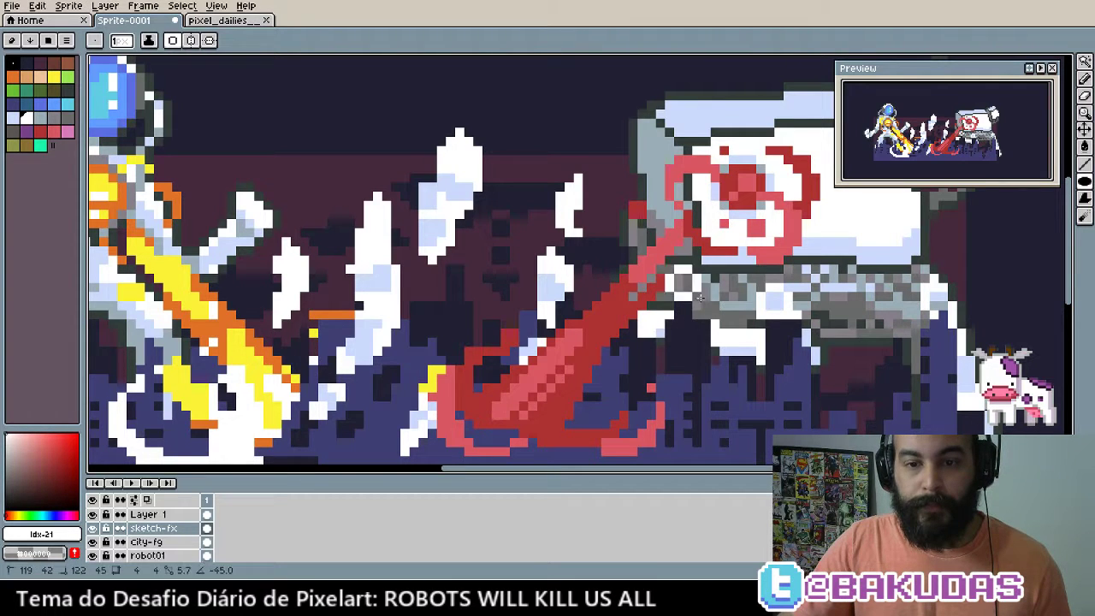
left_click(699, 298, "shift")
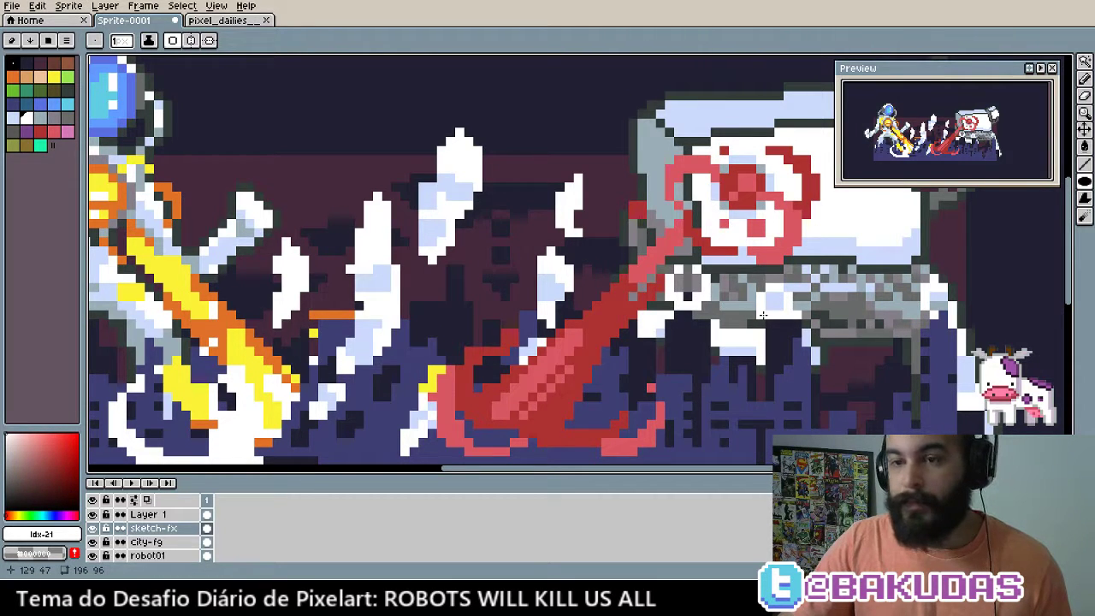
Try a white straight line across the red laser near the city, then undo it
left_click_drag(756, 319, 766, 342)
left_click_drag(697, 367, 790, 237)
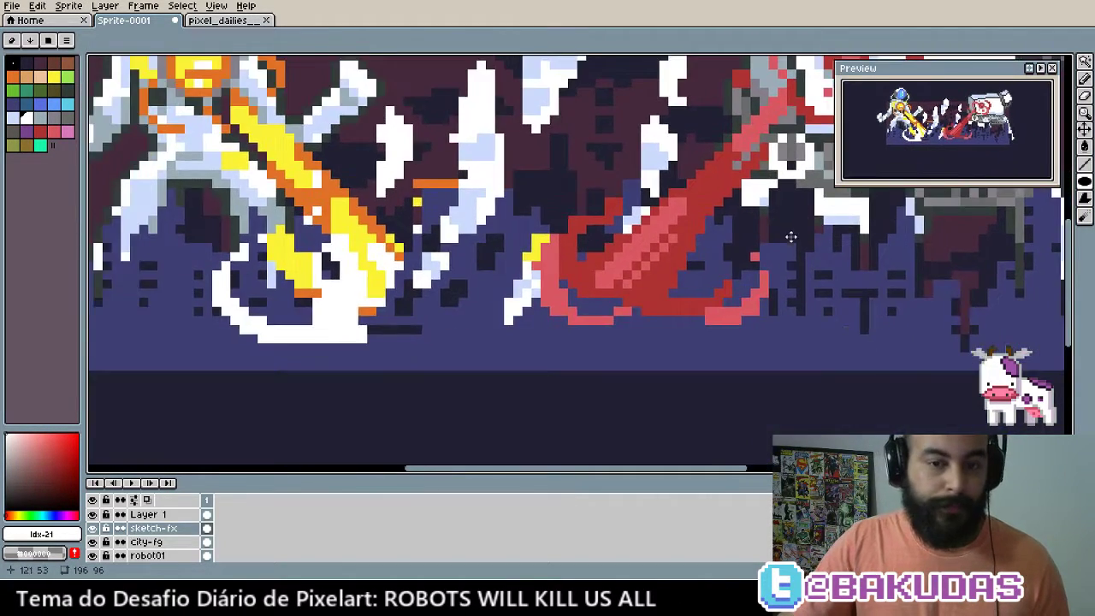
scroll(790, 236, "up", 1)
scroll(636, 339, "up", 1)
scroll(636, 339, "up", 1)
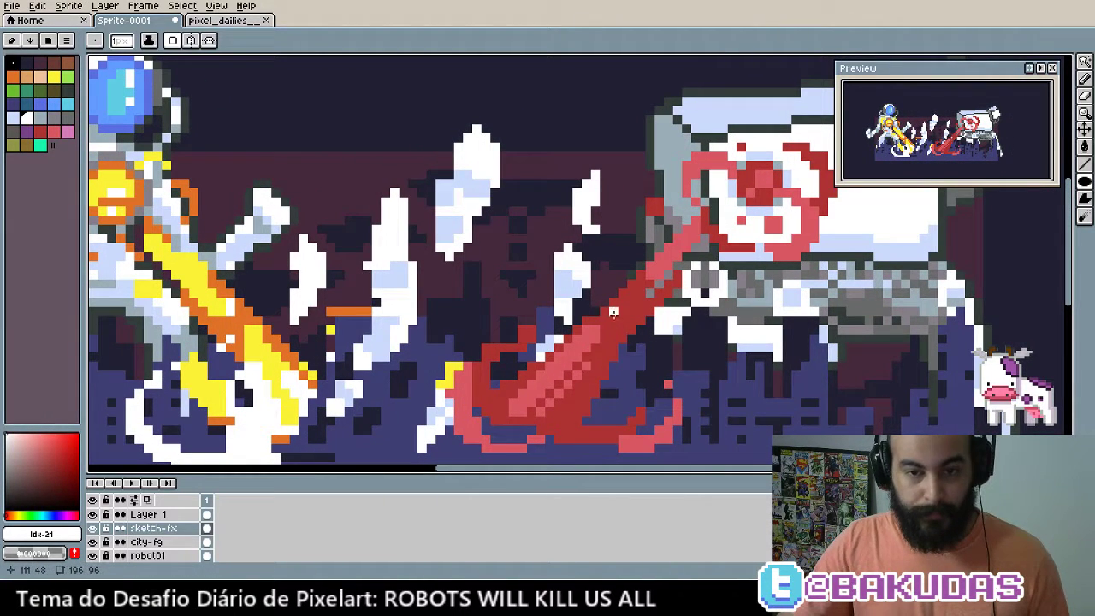
key("b")
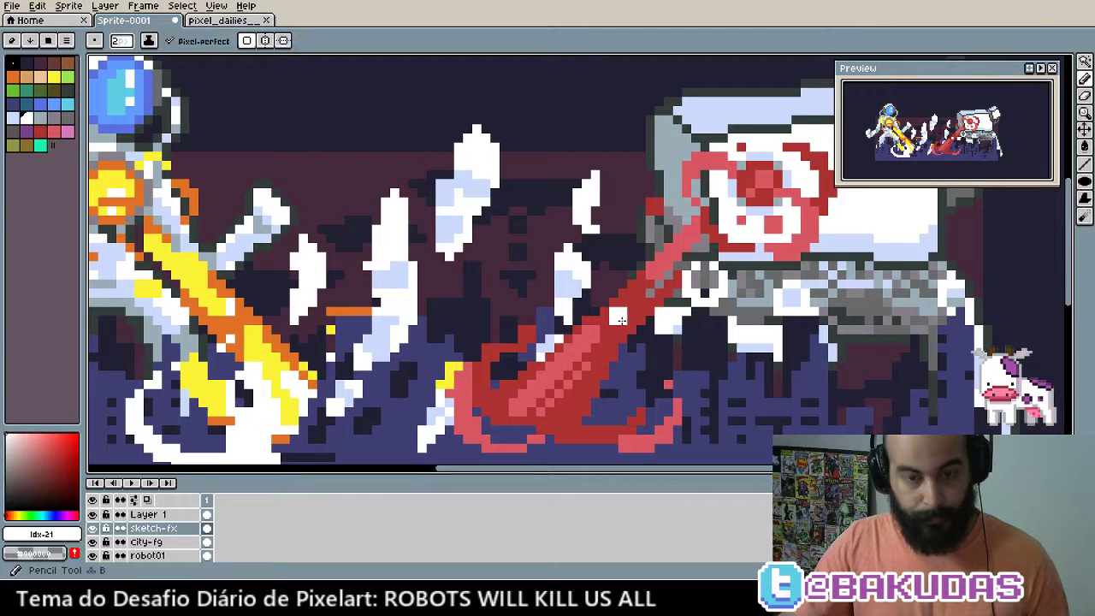
key("shift")
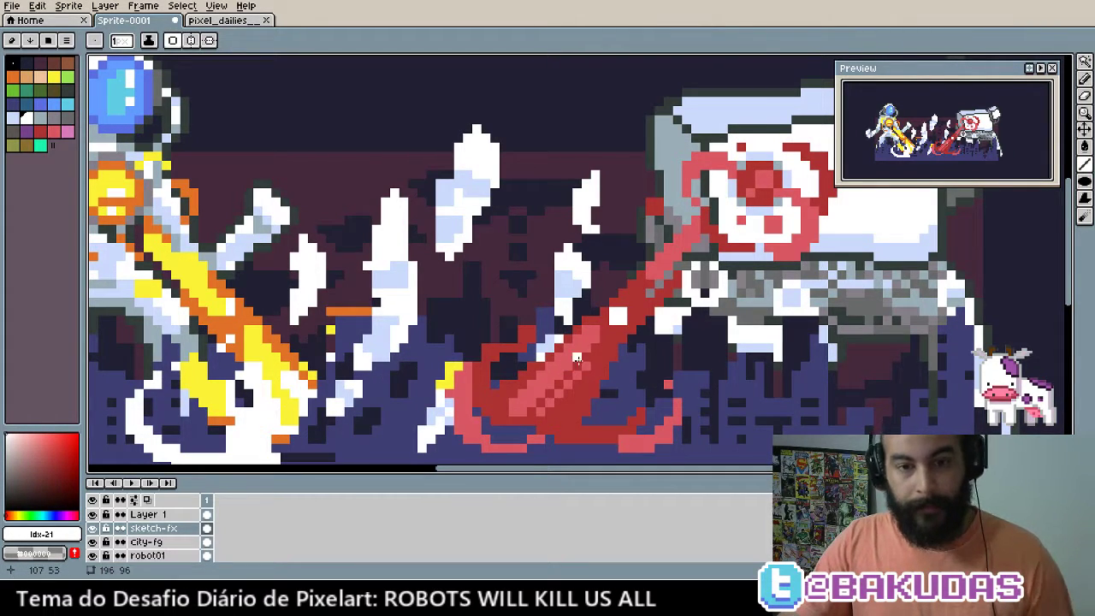
left_click_drag(578, 359, 517, 410)
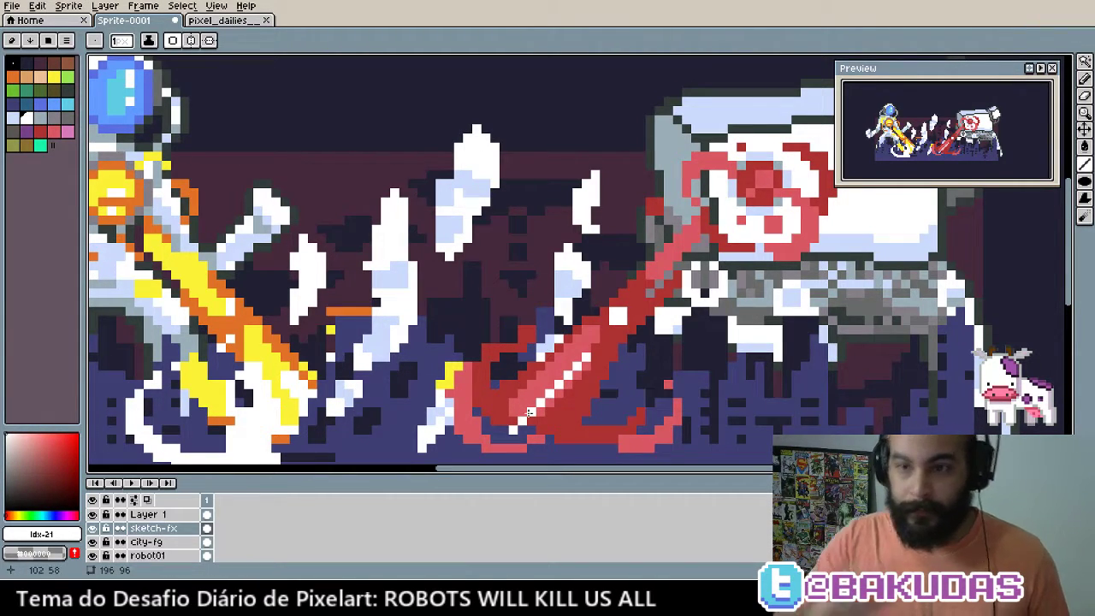
key("ctrl+z")
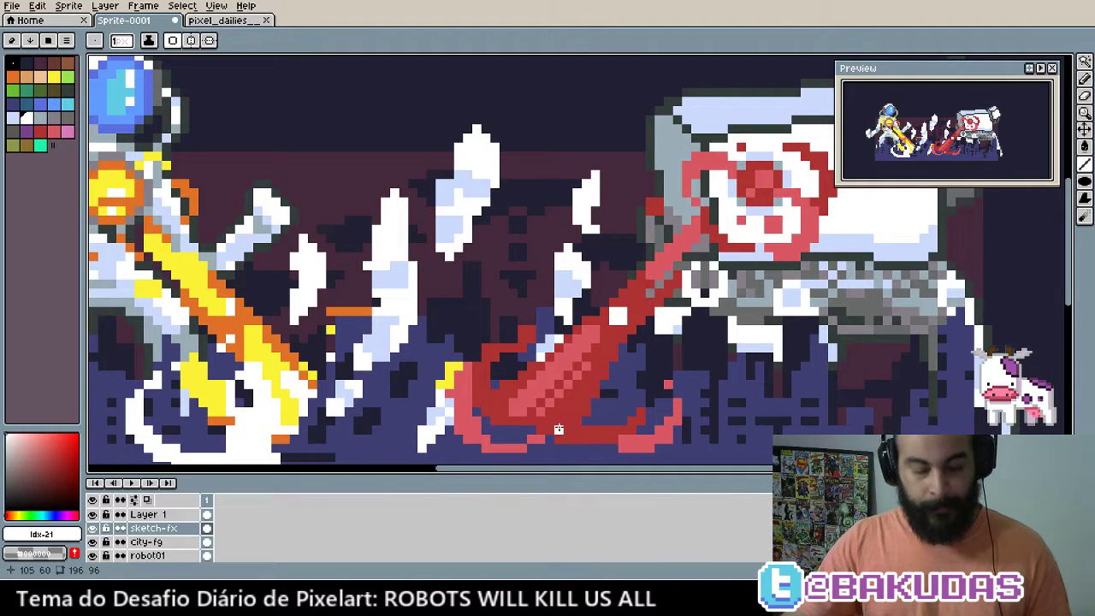
mouse_move(557, 429)
left_mouse_down()
mouse_move(527, 400)
mouse_move(585, 439)
mouse_move(564, 422)
left_mouse_up()
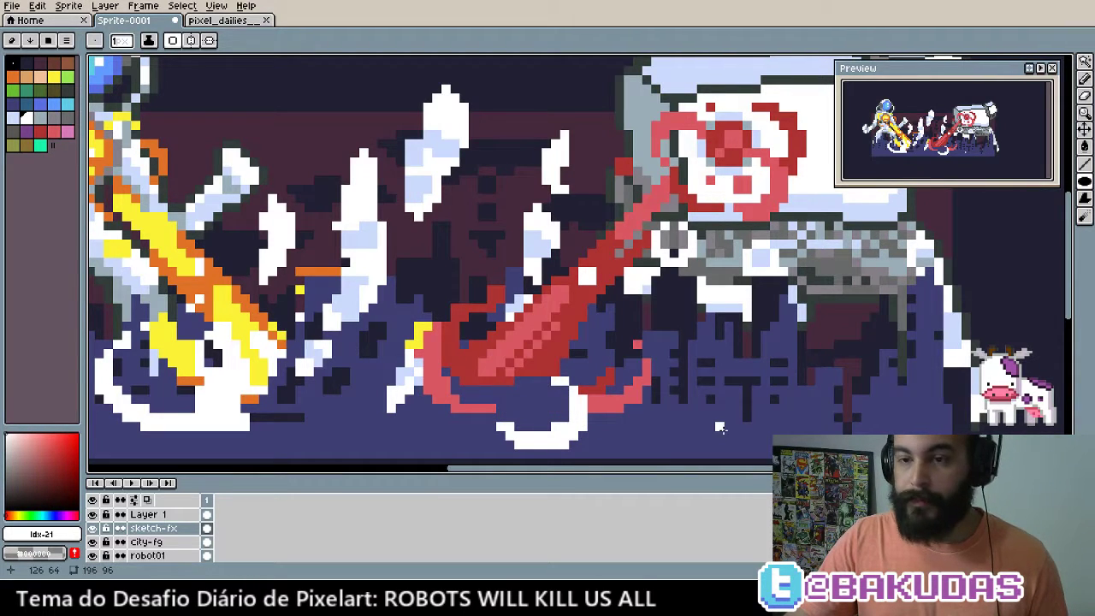
Add small white ring shapes beneath the laser's base
mouse_move(591, 315)
left_mouse_down()
mouse_move(639, 371)
mouse_move(621, 359)
mouse_move(630, 356)
left_mouse_up()
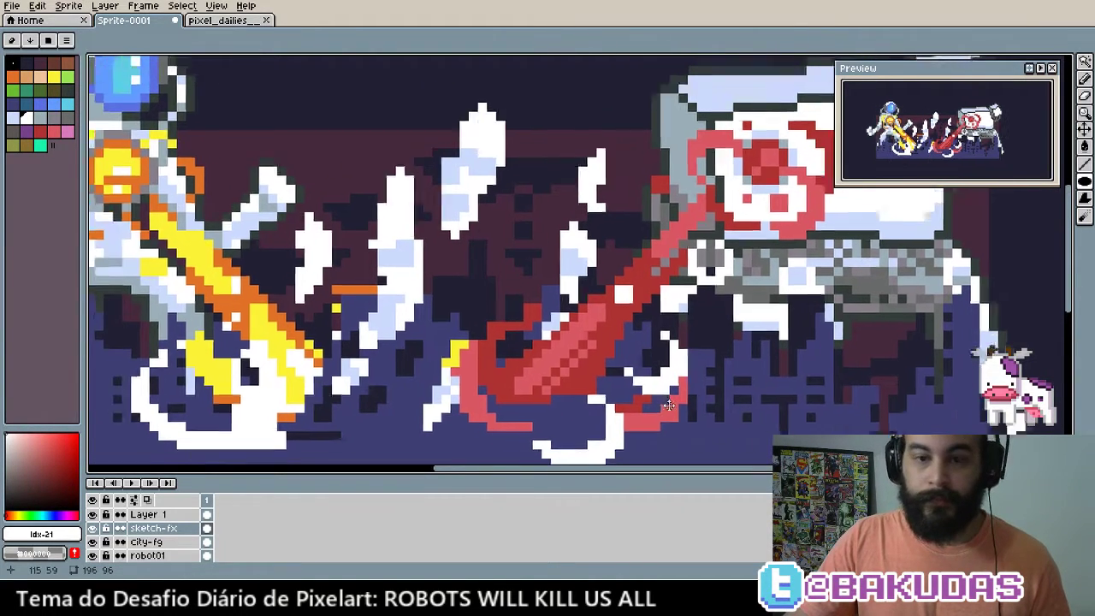
mouse_move(438, 296)
left_mouse_down()
mouse_move(500, 330)
mouse_move(473, 276)
left_mouse_up()
left_click_drag(512, 356, 530, 373)
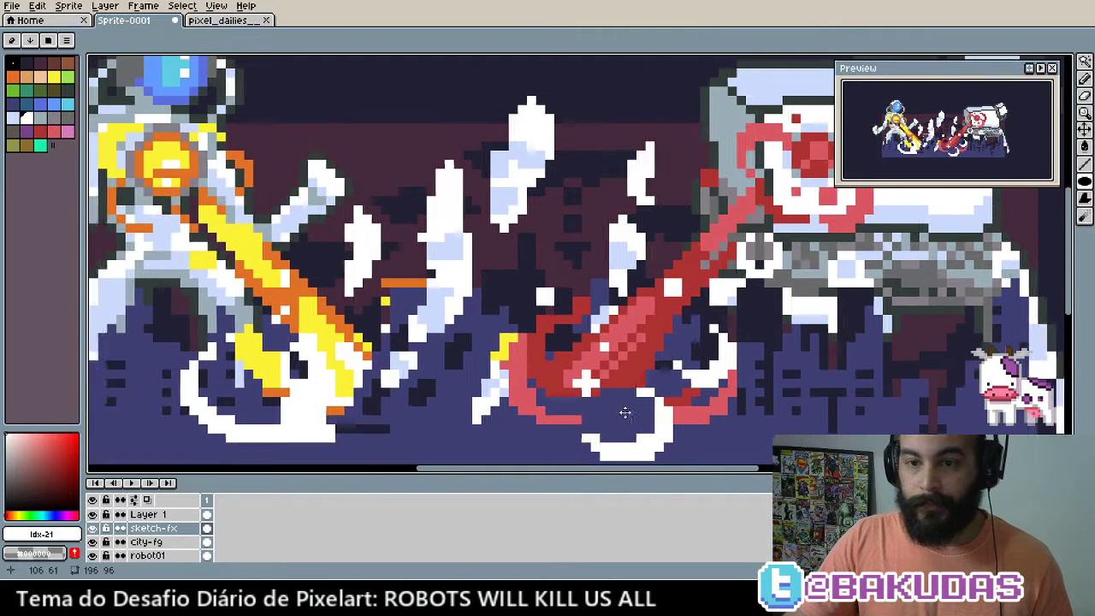
scroll(564, 395, "up", 1)
Add one more small white mark near the laser base and zoom out
left_click_drag(542, 380, 552, 369)
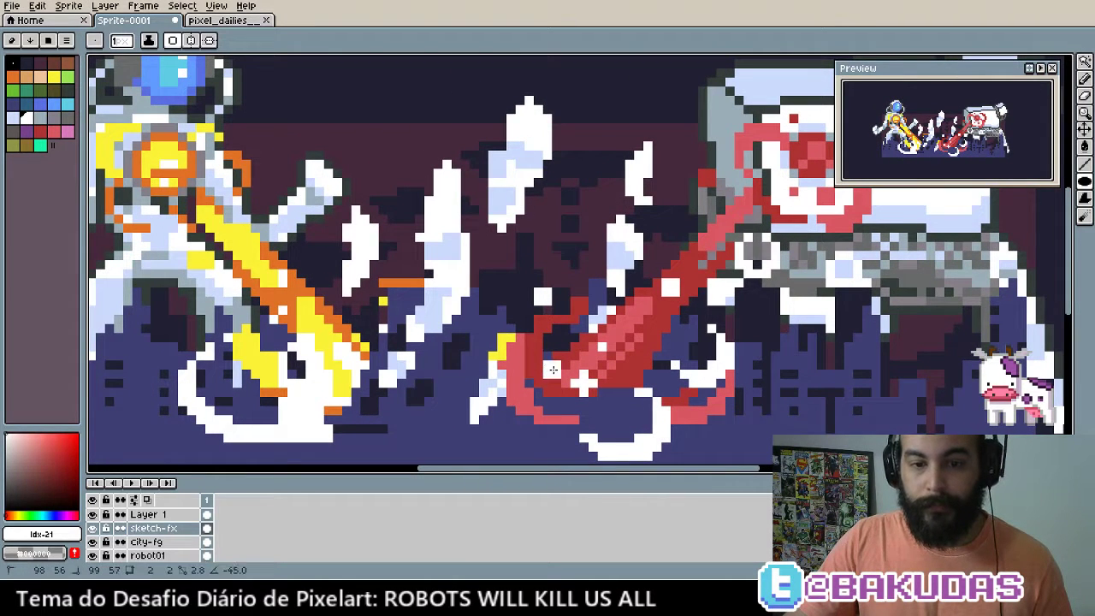
scroll(702, 455, "down", 1)
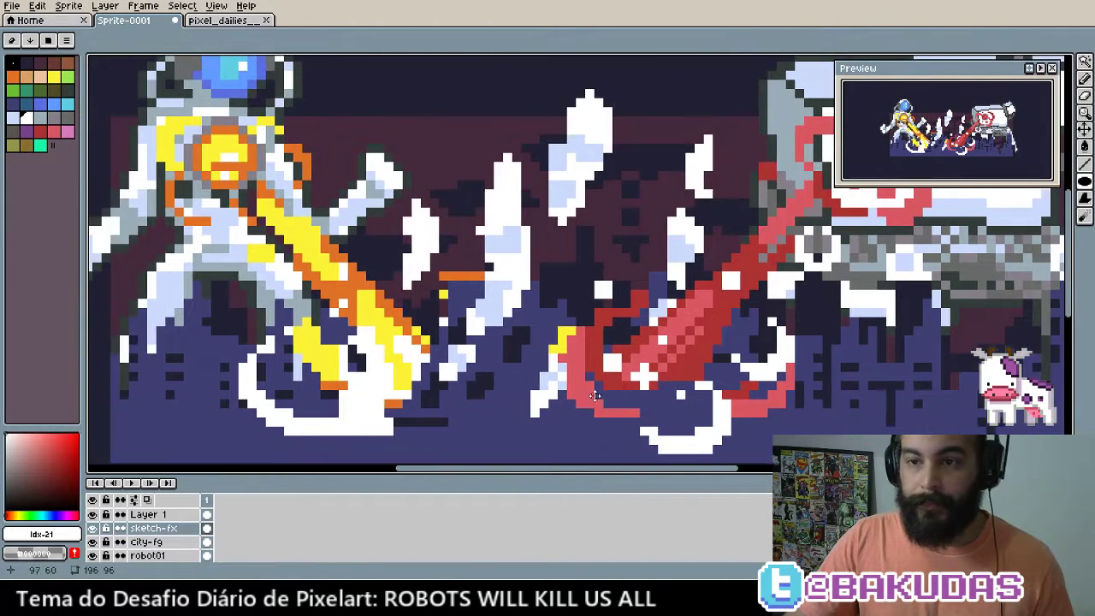
scroll(593, 389, "down", 1)
left_click_drag(593, 389, 535, 355)
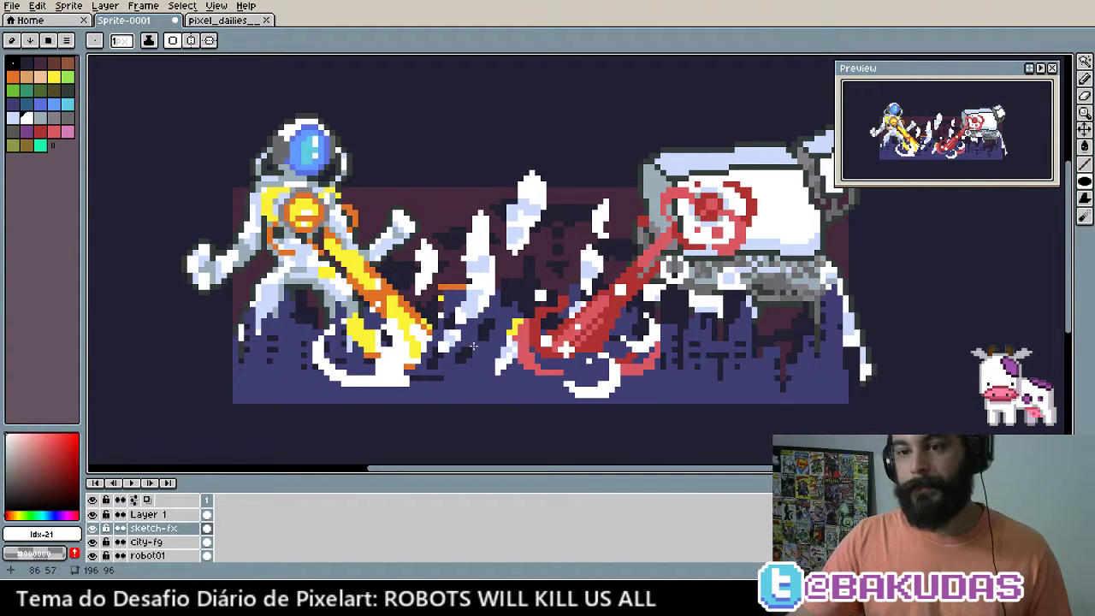
scroll(479, 340, "right", 3)
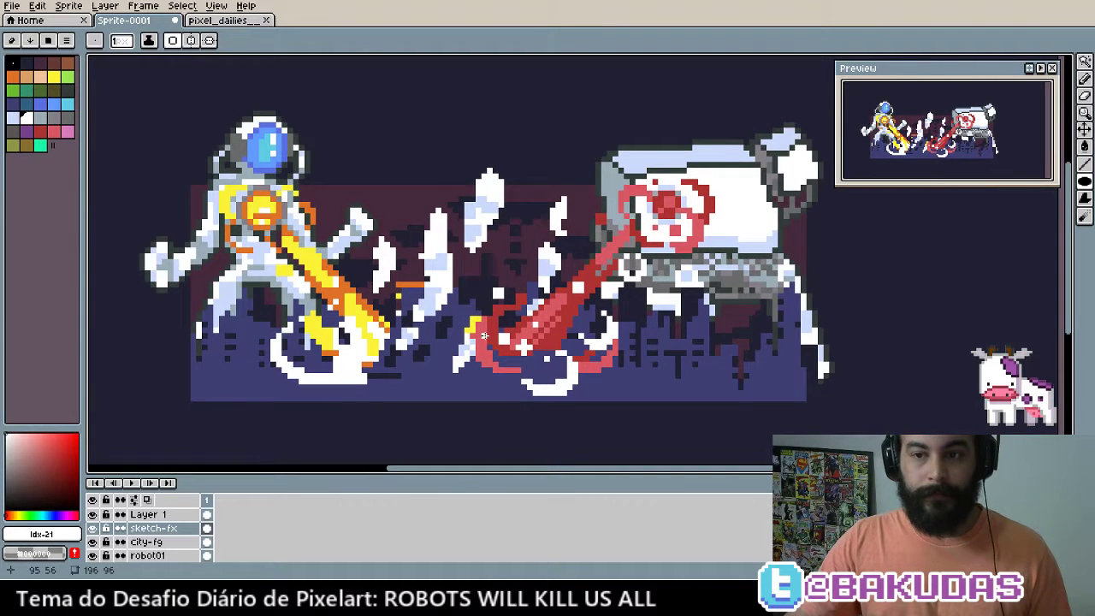
Frame the full astronaut-versus-robot city scene, with the Pencil active again
scroll(483, 335, "down", 1)
scroll(483, 335, "right", 2)
key("b")
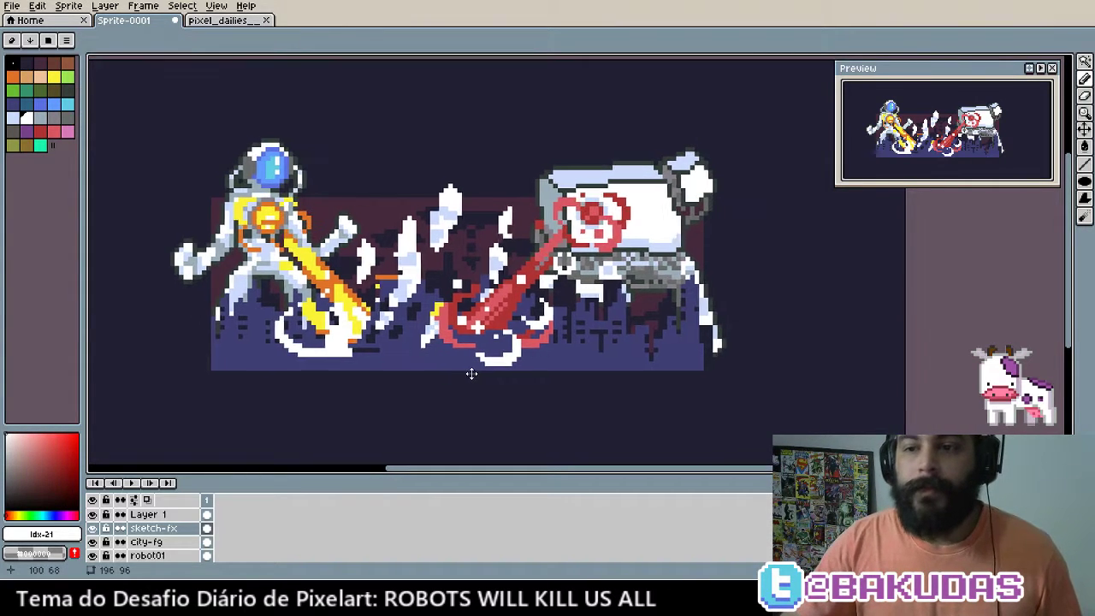
mouse_move(468, 379)
left_mouse_down()
mouse_move(513, 384)
mouse_move(538, 371)
left_mouse_up()
scroll(512, 385, "down", 1)
scroll(511, 386, "up", 1)
scroll(538, 371, "down", 1)
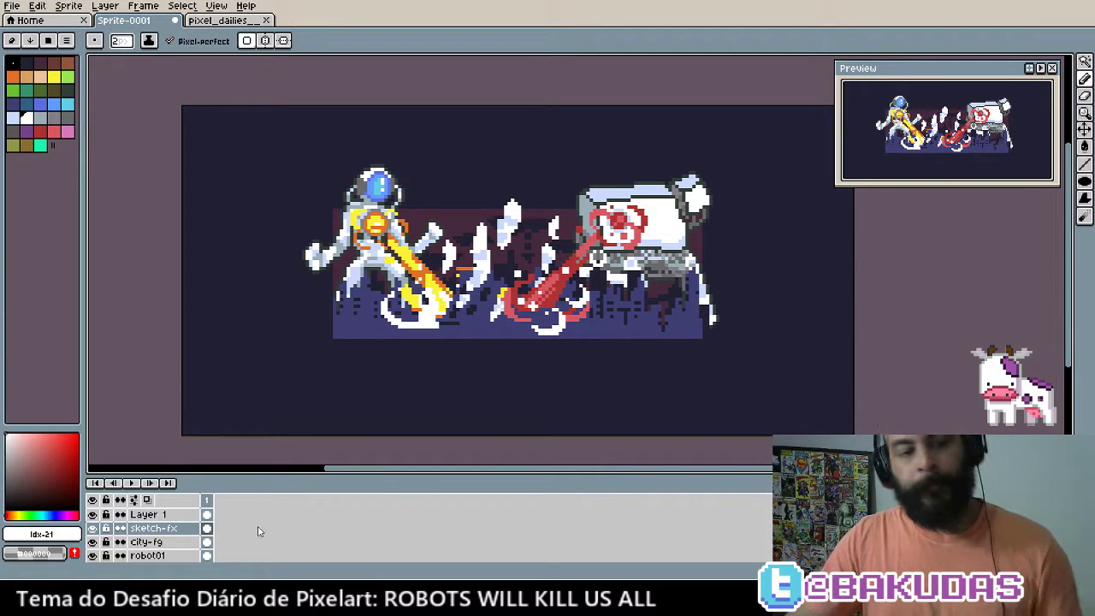
Toggle Layer 1's visibility repeatedly to compare the new effects
left_click(157, 517)
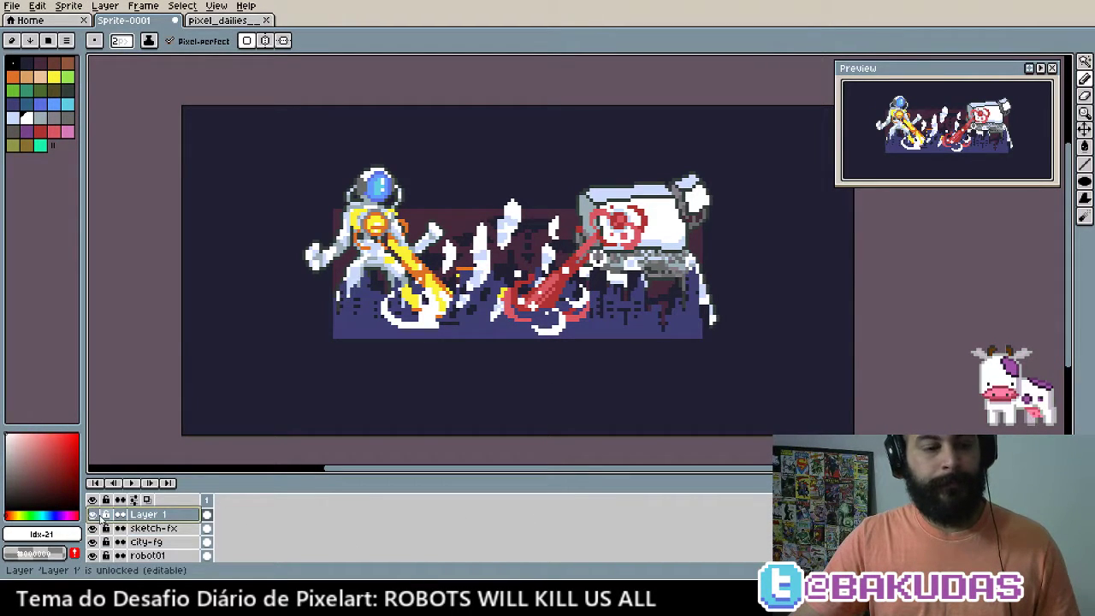
left_click(92, 514)
left_click(92, 514)
left_click(92, 514)
left_click(93, 514)
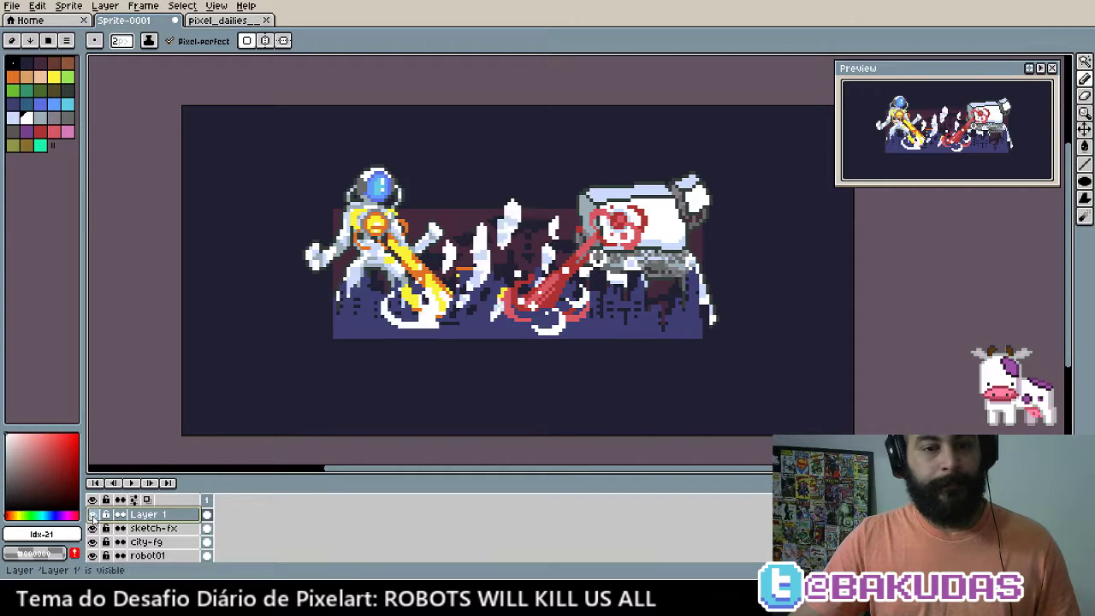
left_click(93, 514)
left_click(92, 514)
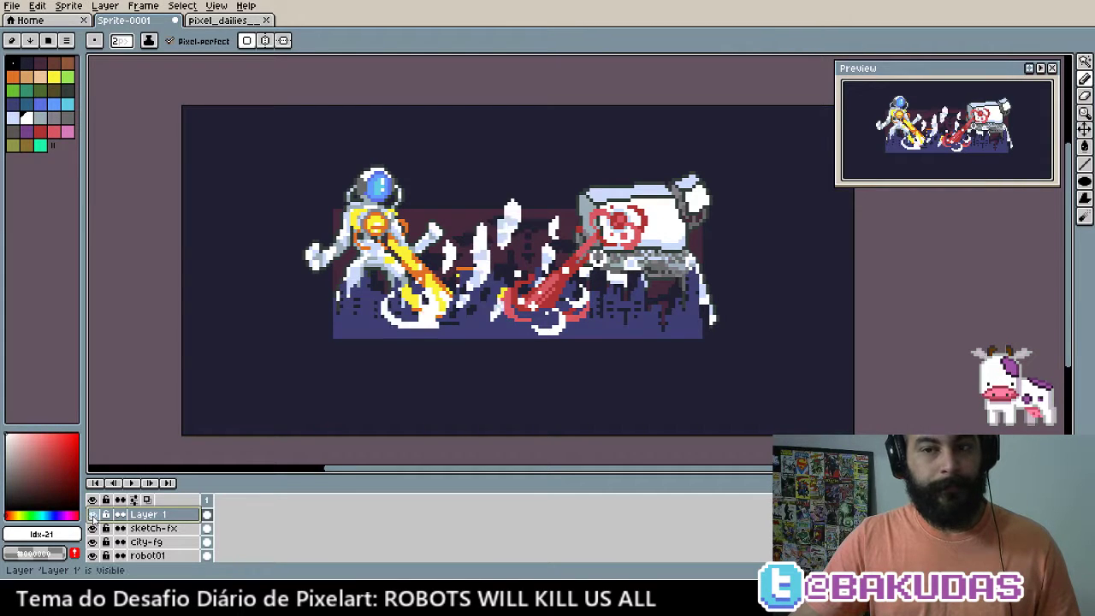
Merge Layer 1 down into sketch-fx and rename the merged layer 'fx'
right_click(150, 514)
left_click(196, 557)
double_click(162, 515)
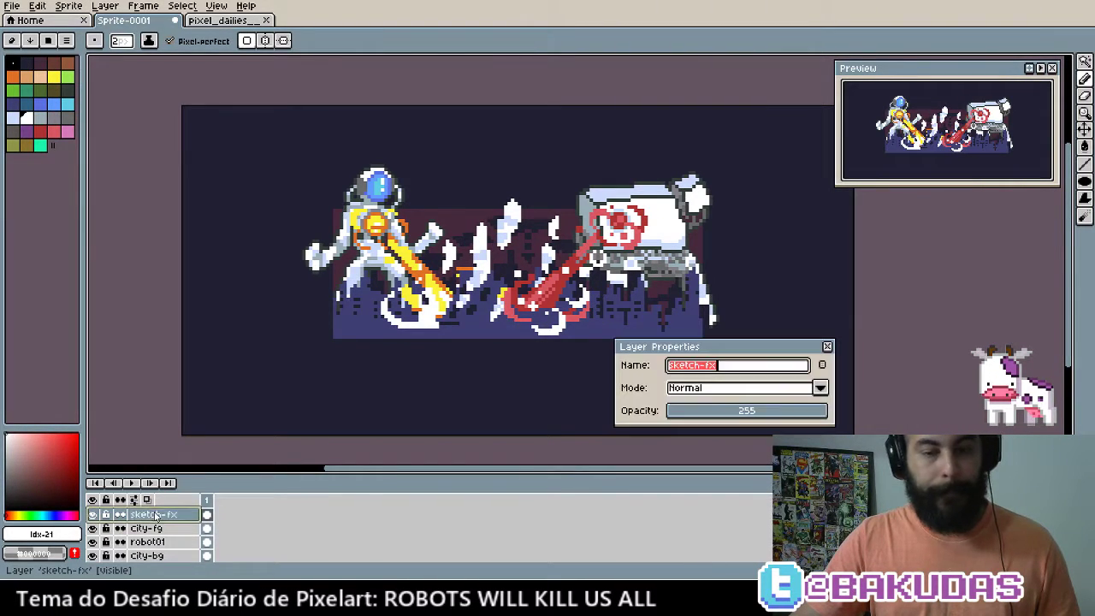
type("fx")
key("Return")
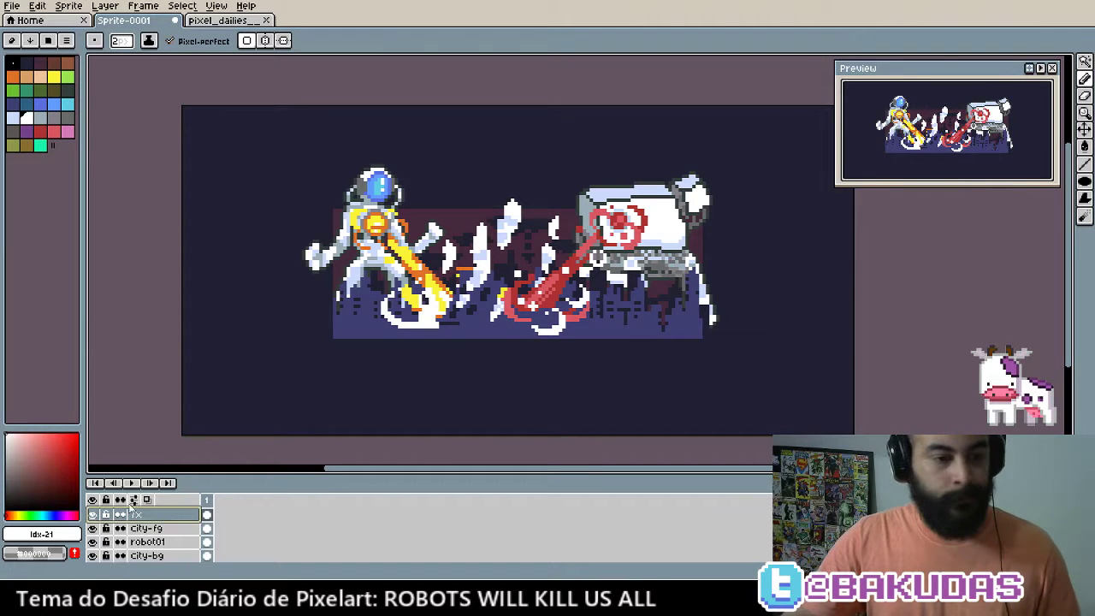
Toggle the fx layer's visibility to compare, leaving it visible
left_click(92, 514)
left_click(93, 514)
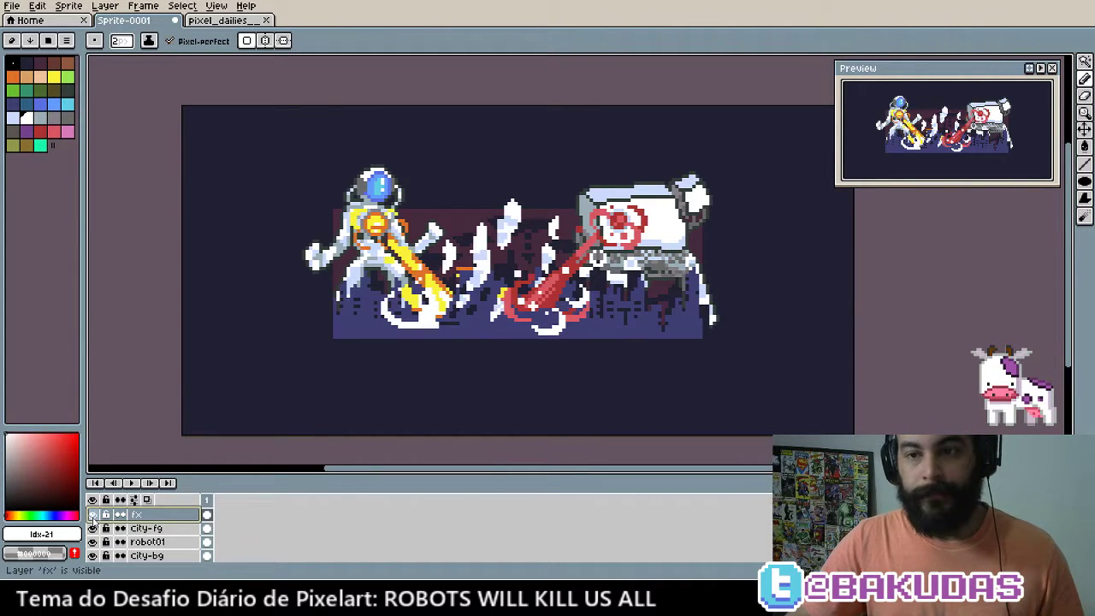
left_click(92, 514)
left_click(92, 514)
left_click(93, 514)
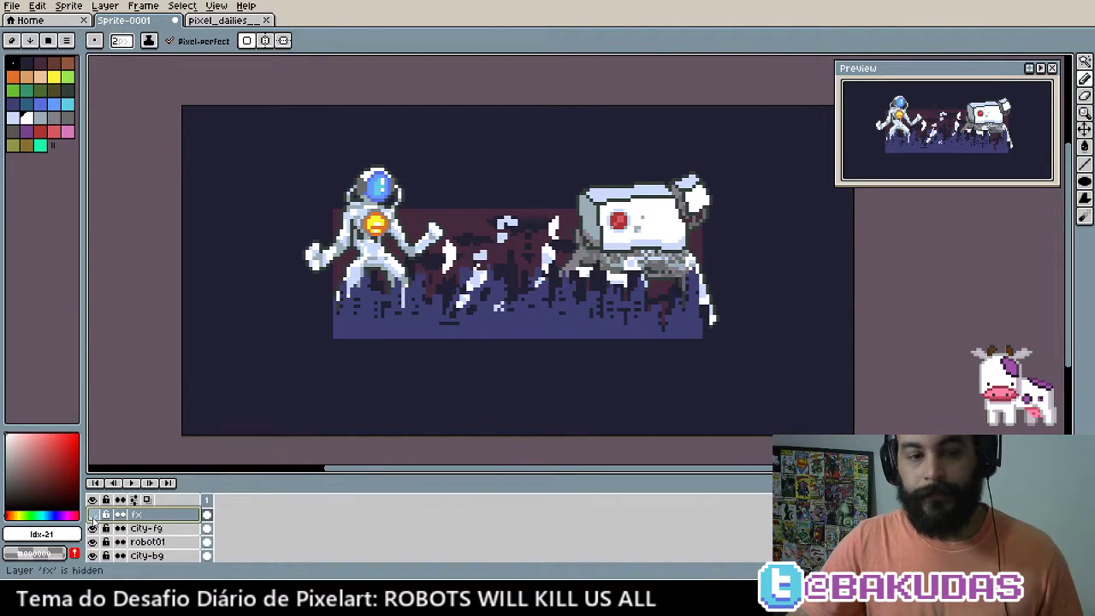
left_click(92, 514)
left_click(92, 514)
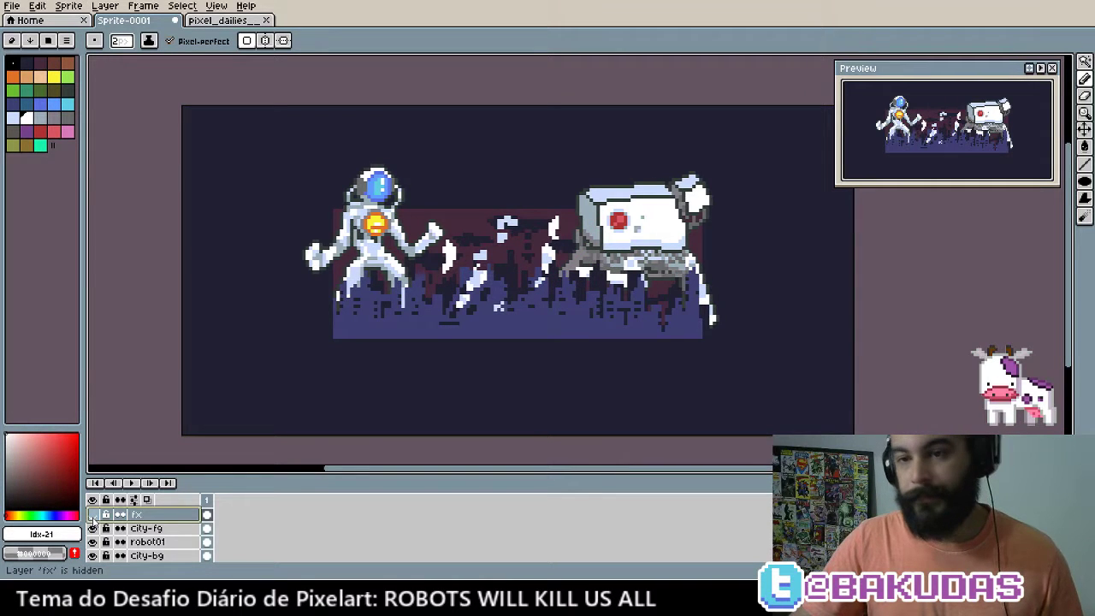
left_click(92, 514)
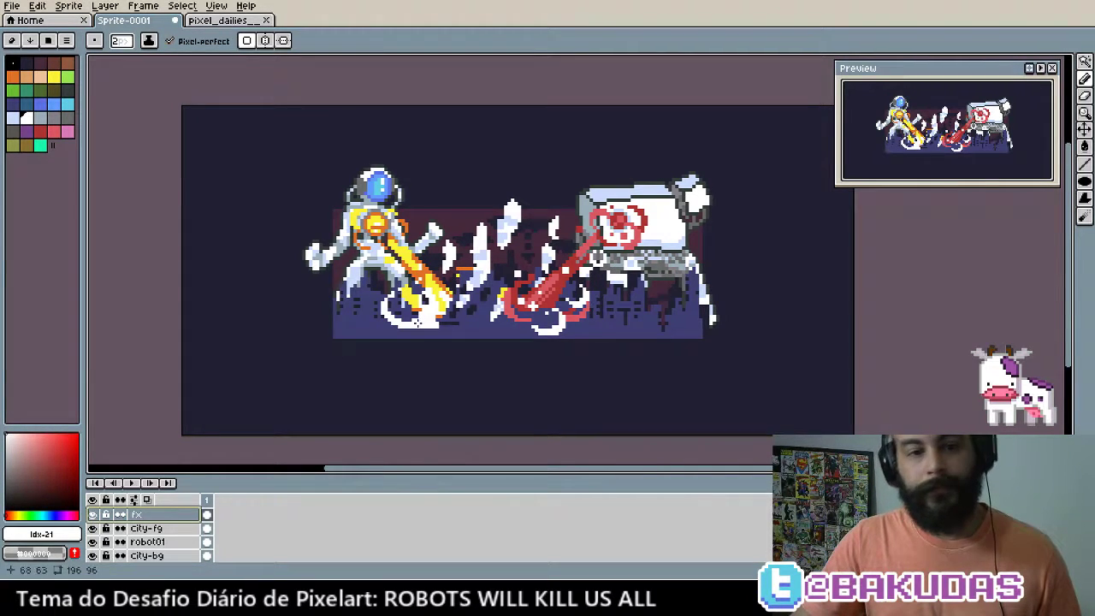
scroll(443, 250, "up", 3)
Take the sword's orange with the Pencil and paint a few orange pixels beside the yellow beam
left_click(444, 249, "alt")
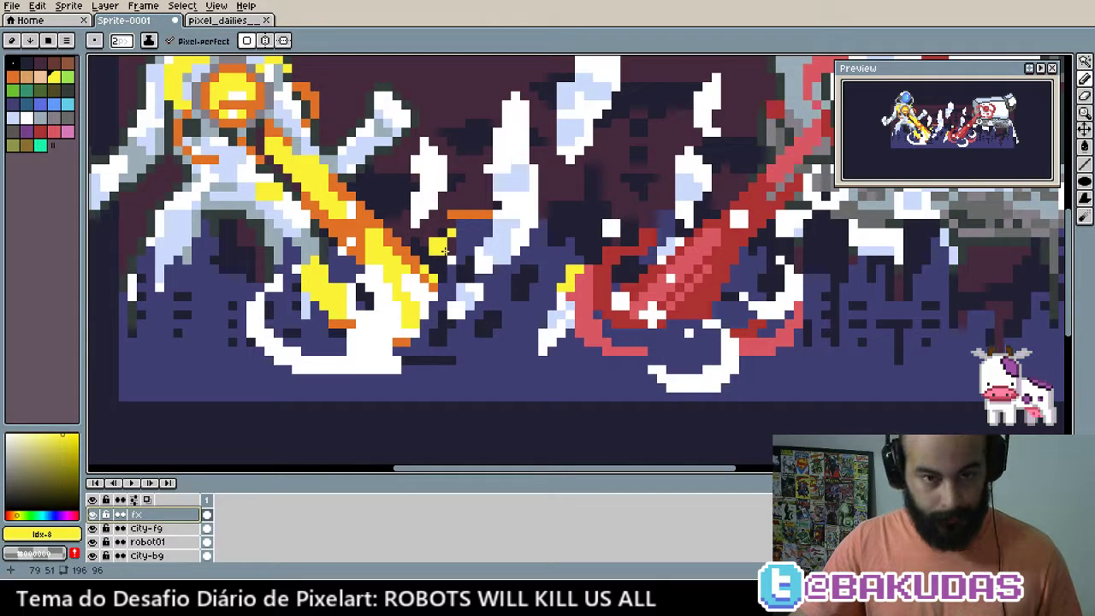
left_click(446, 281, "alt")
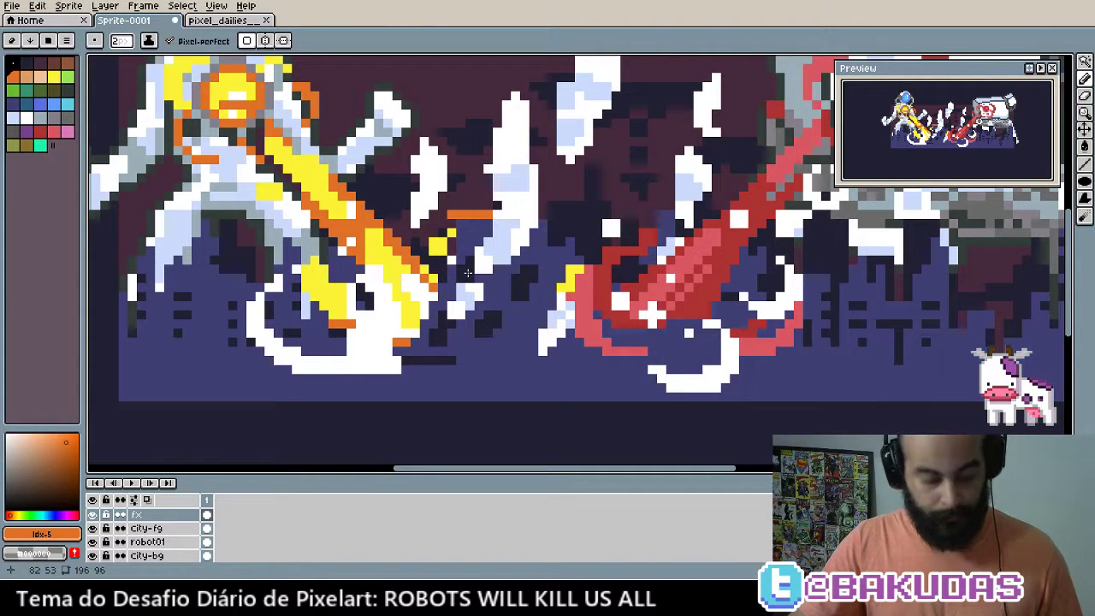
key("b")
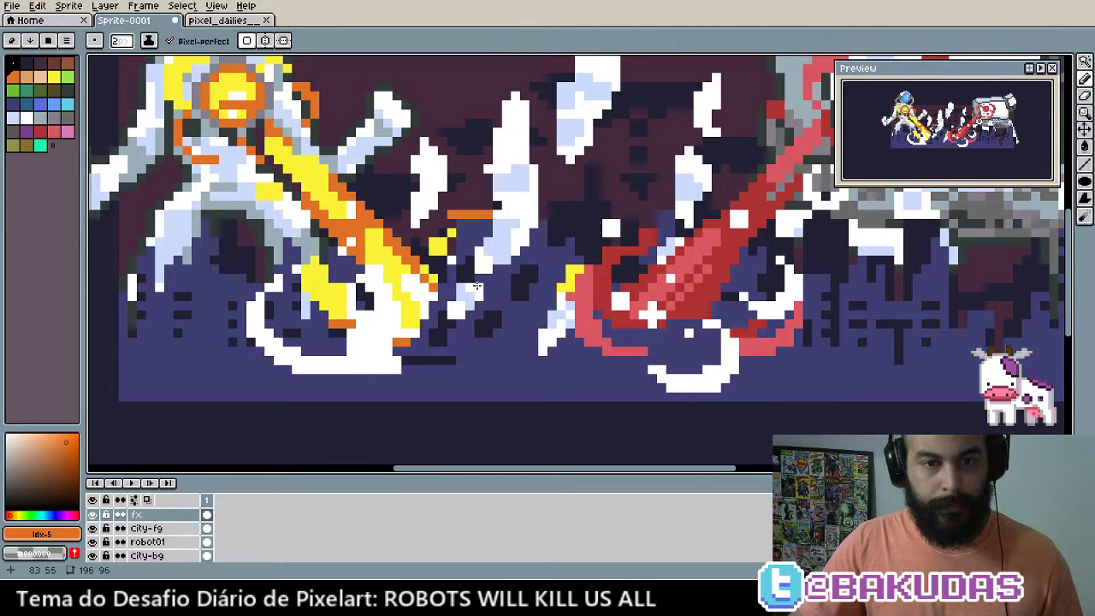
scroll(154, 528, "up", 1)
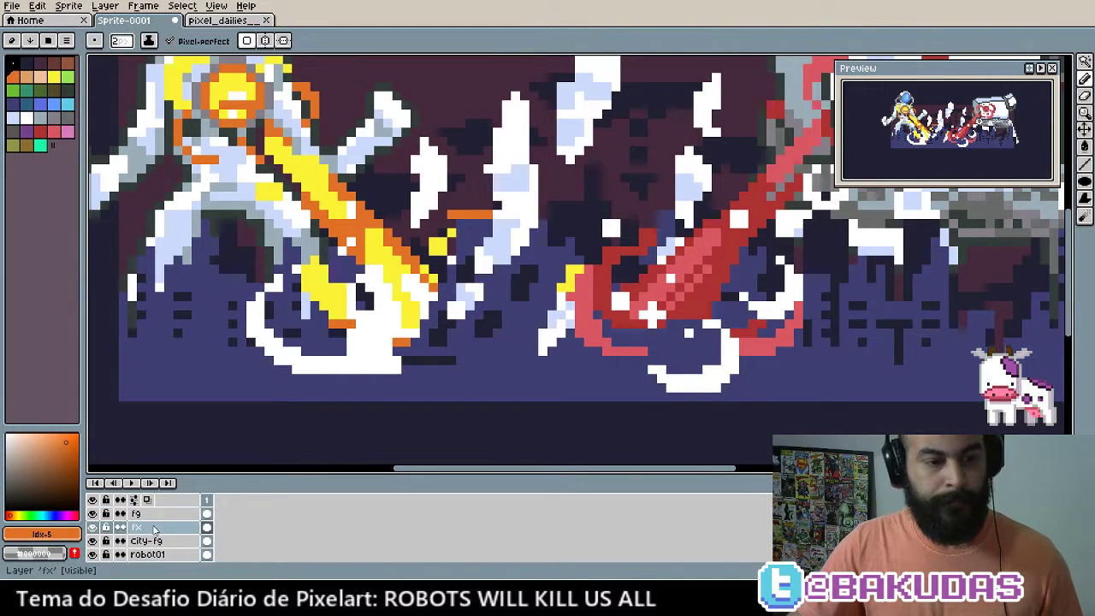
left_click(150, 513)
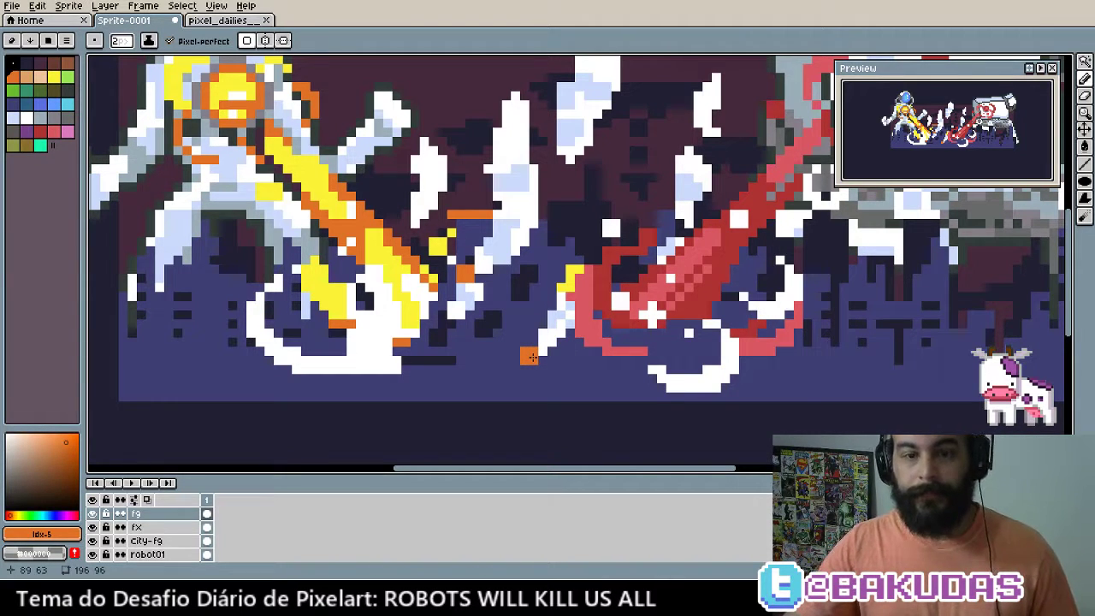
left_click_drag(504, 352, 527, 358)
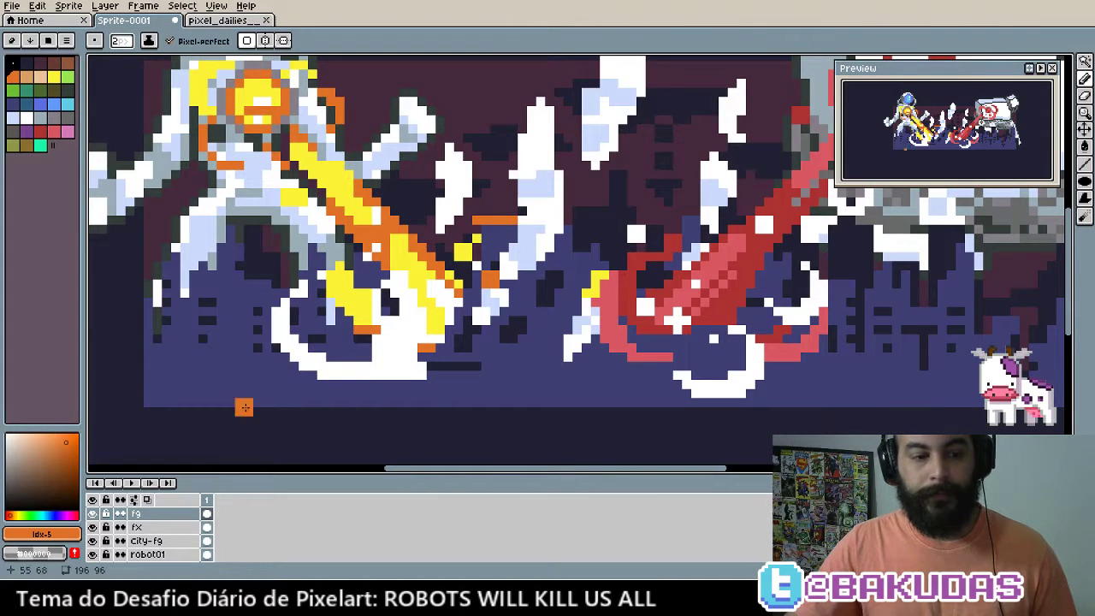
Paint a short dark-blue stroke in the city and sample the near-black colour
left_click(296, 286, "alt")
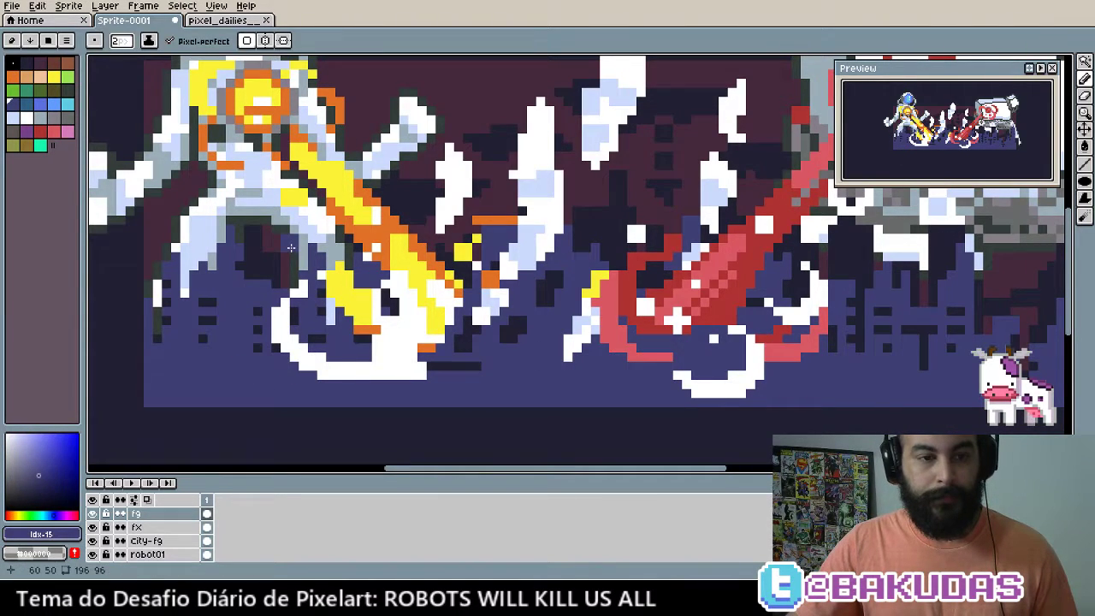
left_click_drag(291, 248, 290, 273)
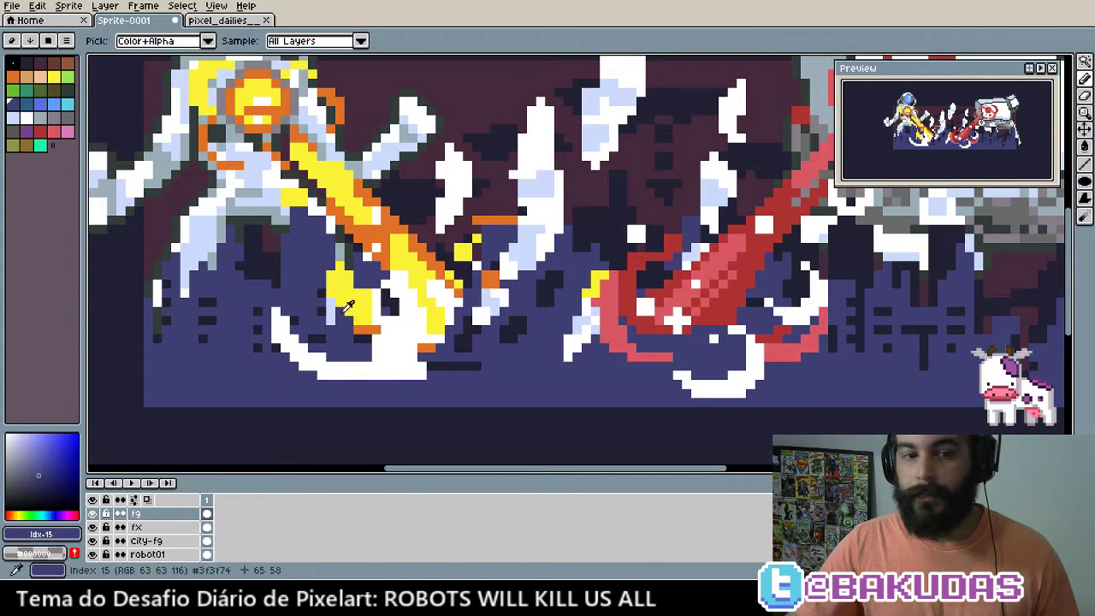
left_click(319, 266, "alt")
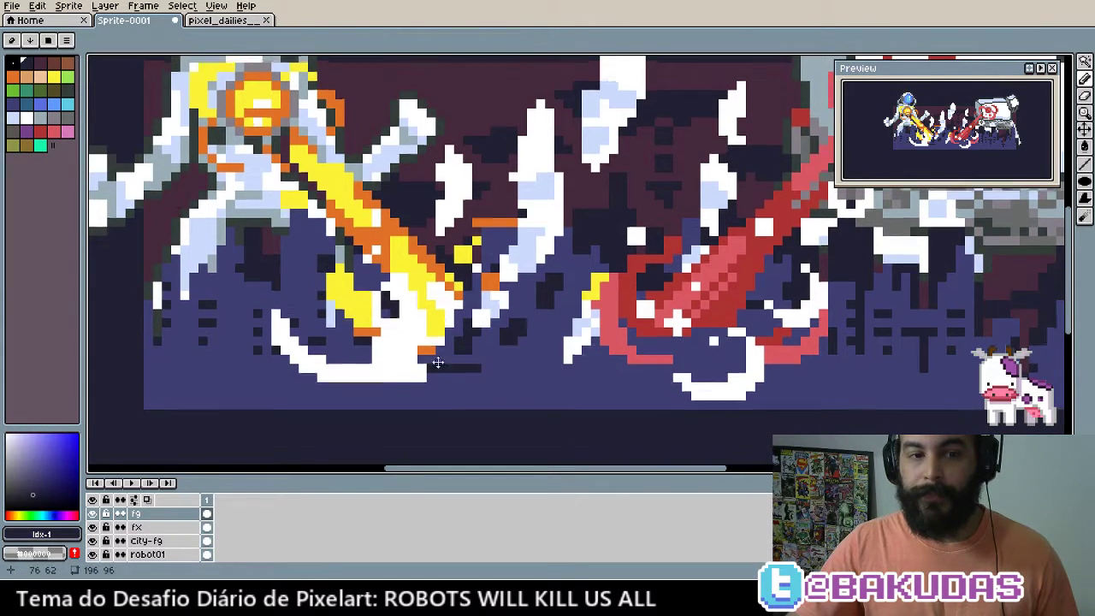
Shade below the white spike with near-black pixels, then zoom out to the whole scene
scroll(270, 325, "up", 1)
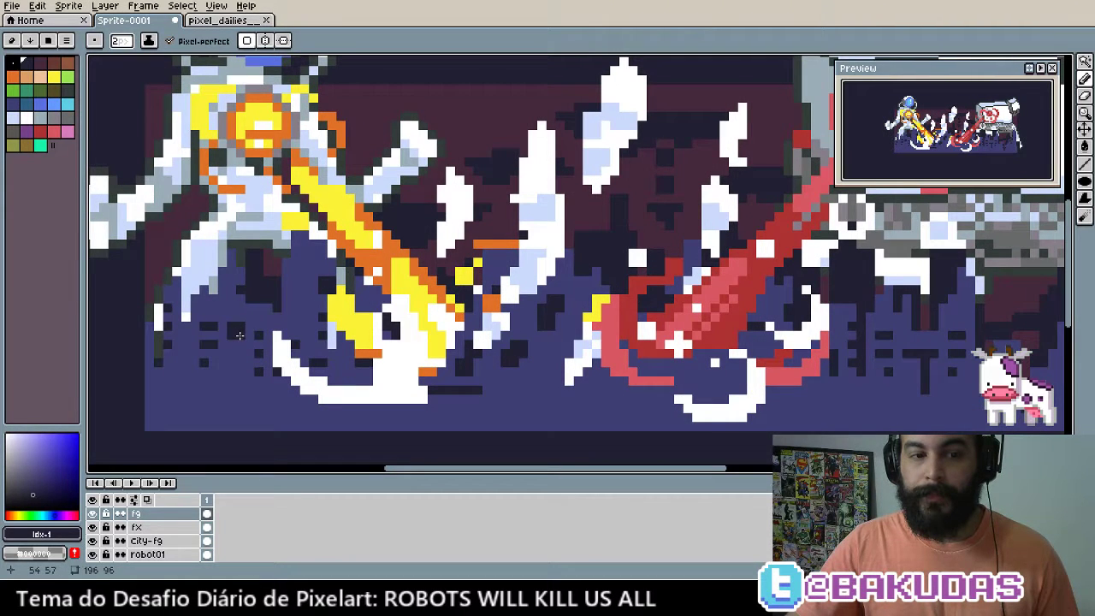
scroll(342, 376, "up", 2)
scroll(455, 398, "right", 3)
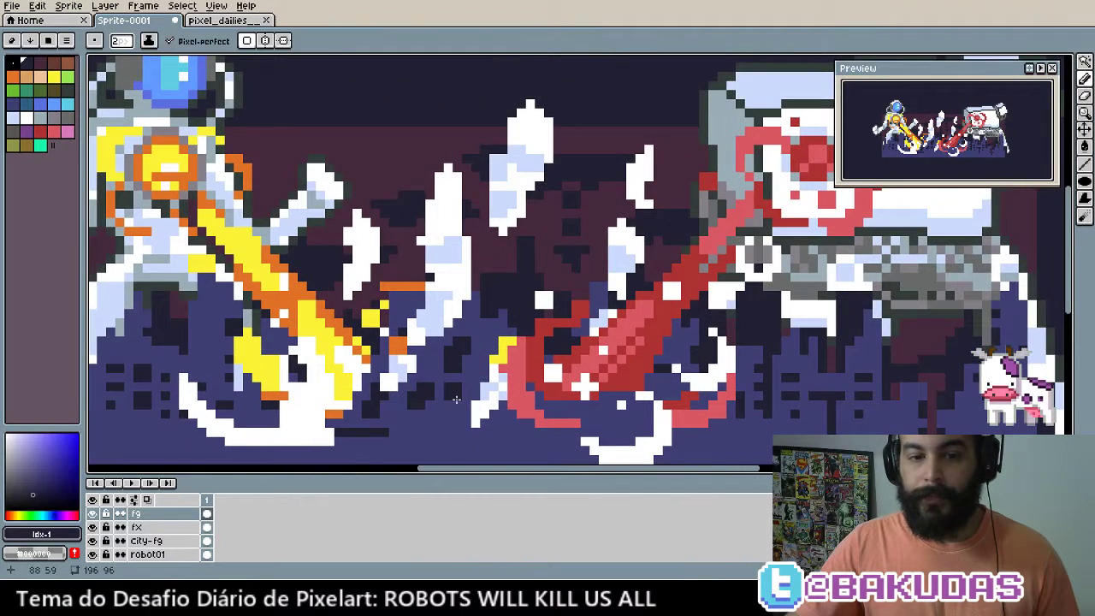
scroll(667, 423, "right", 3)
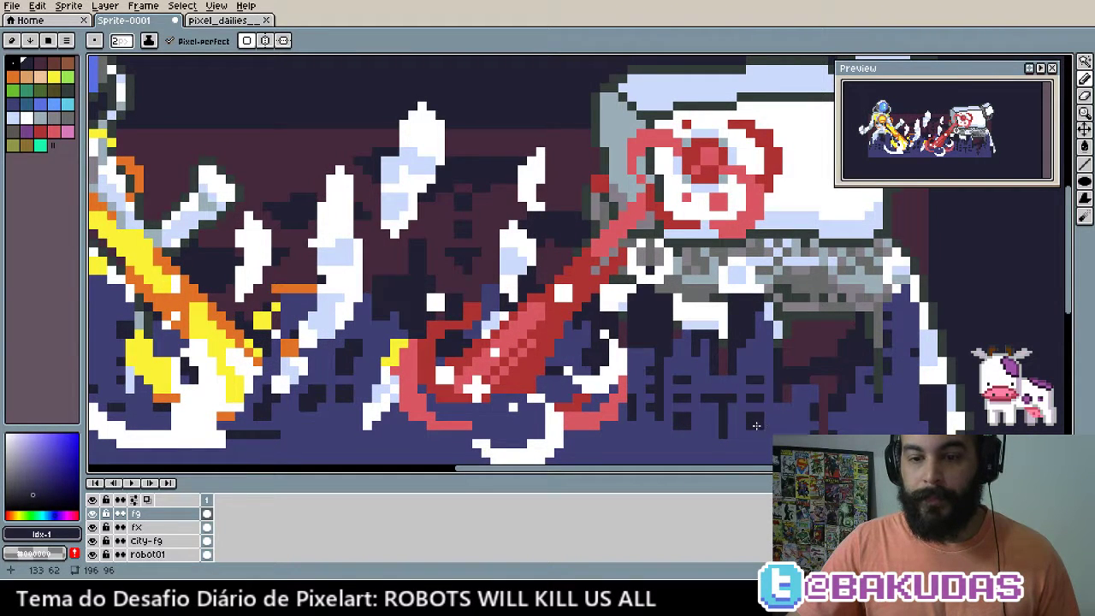
scroll(804, 425, "right", 2)
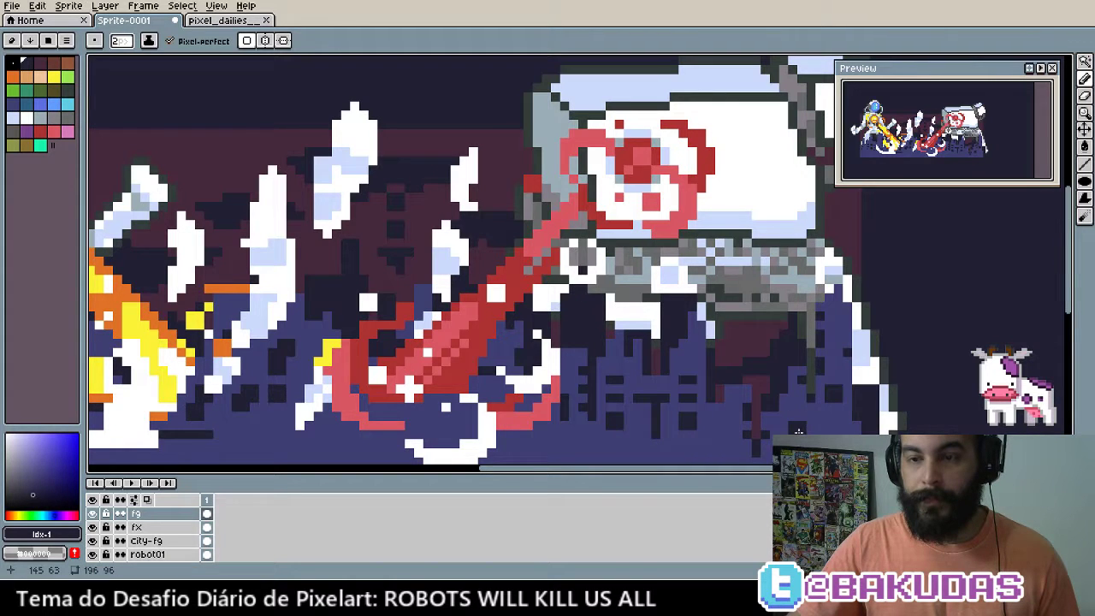
scroll(761, 428, "down", 1)
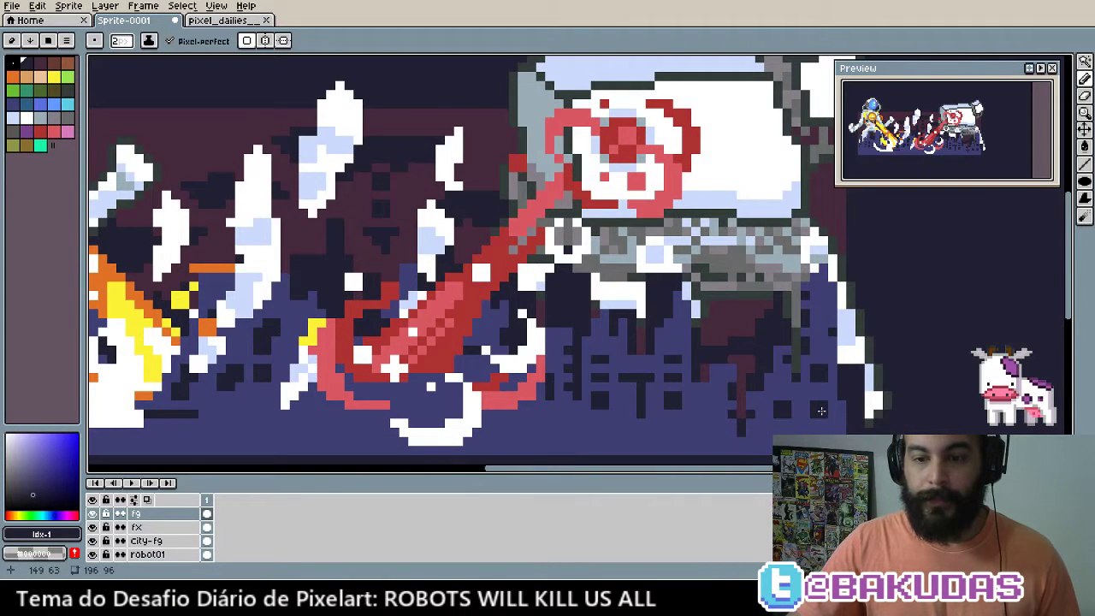
scroll(820, 411, "left", 6)
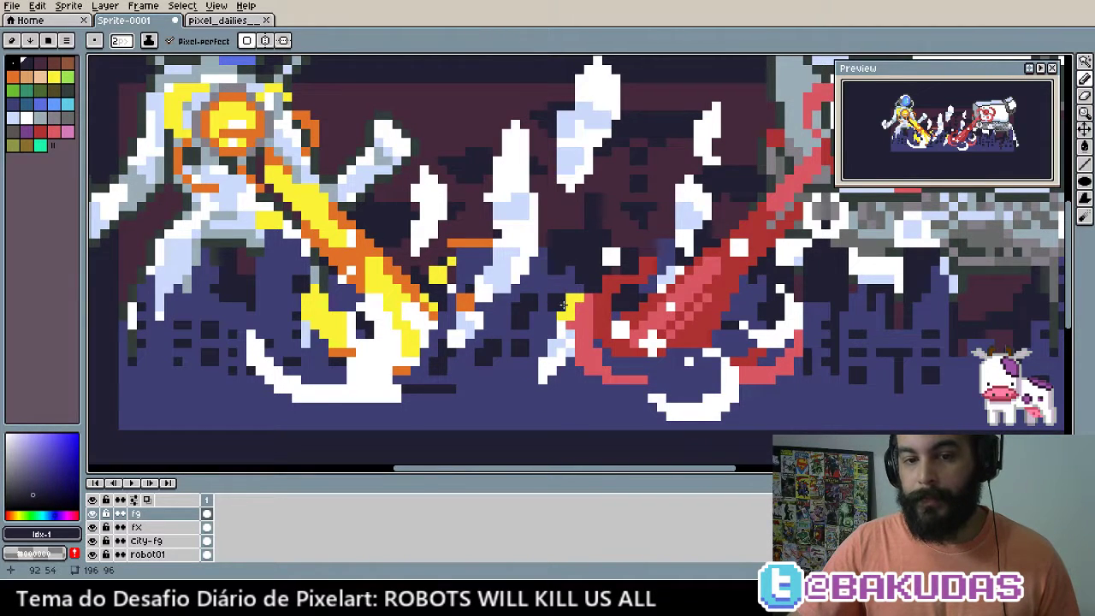
scroll(563, 376, "right", 1)
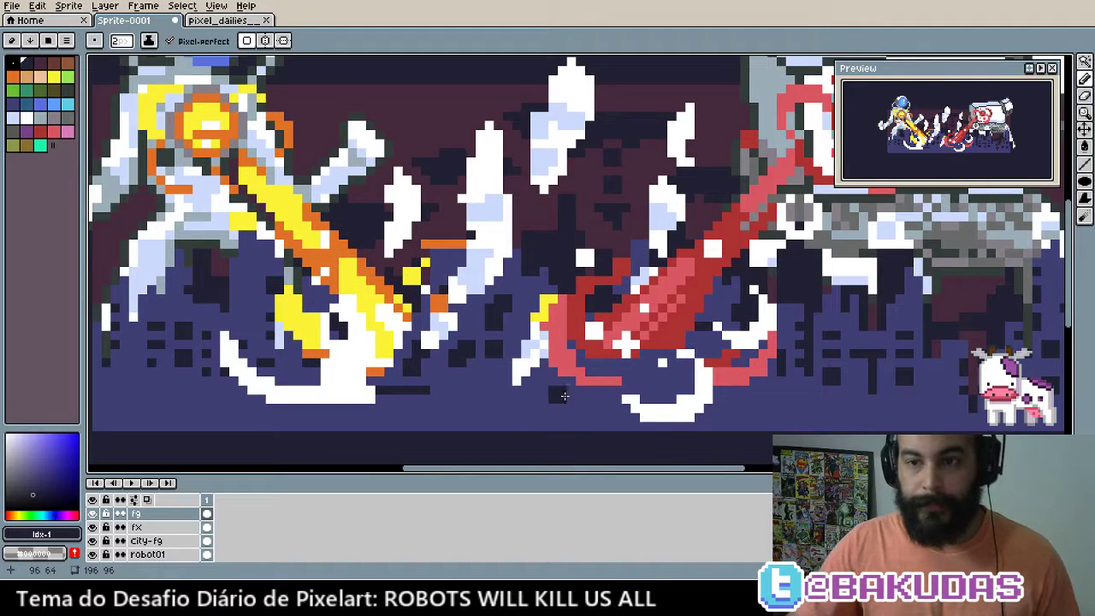
left_click_drag(487, 369, 535, 397)
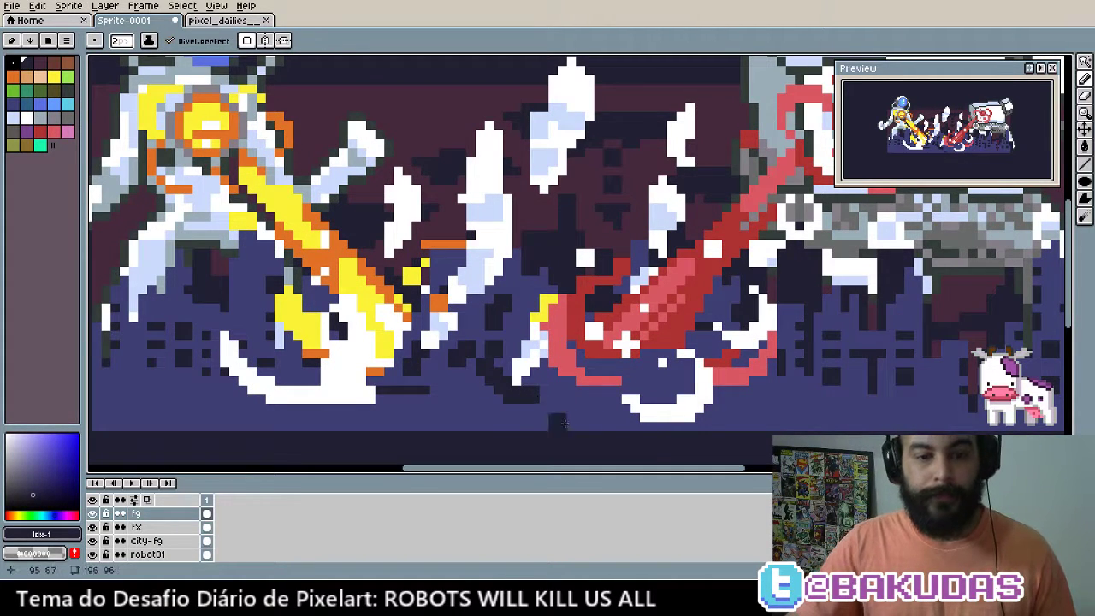
scroll(563, 423, "down", 1)
scroll(513, 376, "down", 1)
scroll(418, 307, "down", 1)
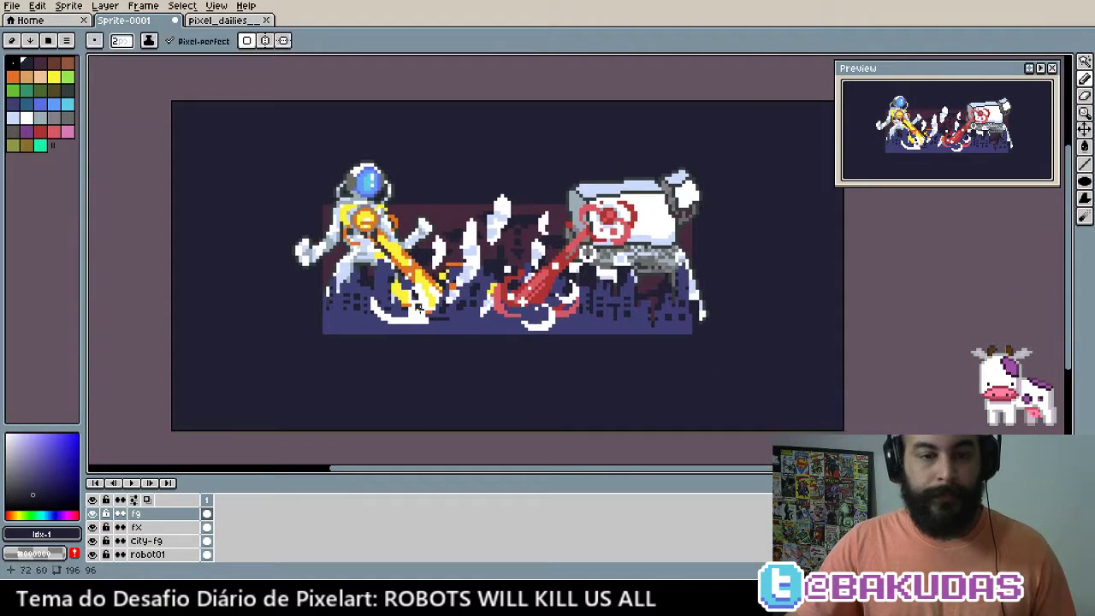
Add a new layer above fg named 'bye'
key("shift+n")
double_click(148, 513)
type("bye")
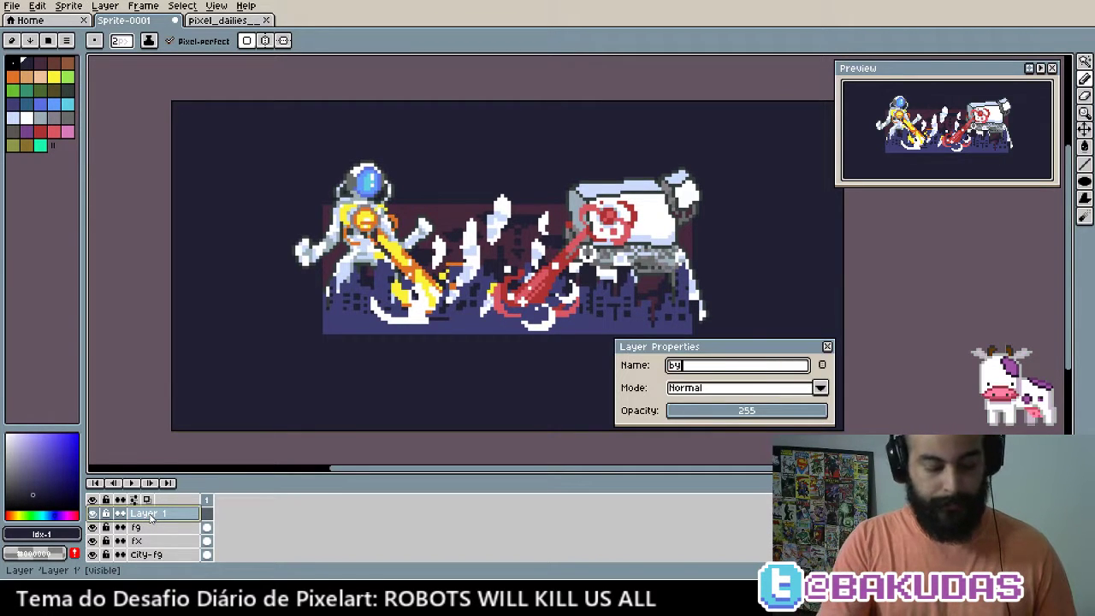
key("Return")
Place a light-coloured m5x7 'thanks for watching!!' caption below the scene, then discard it
key("t")
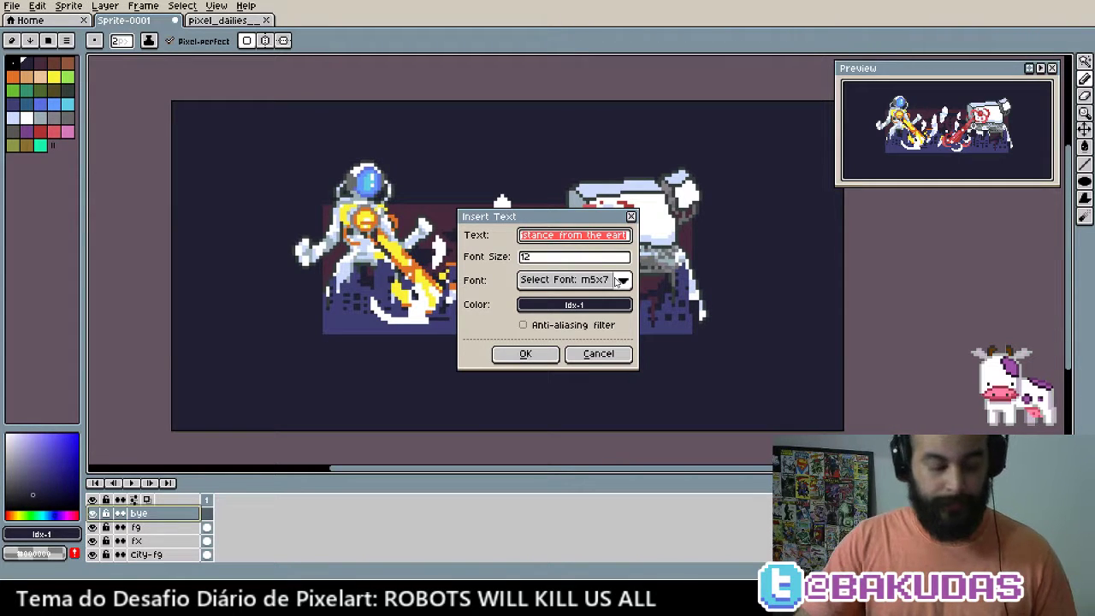
type("hanks for watching!!")
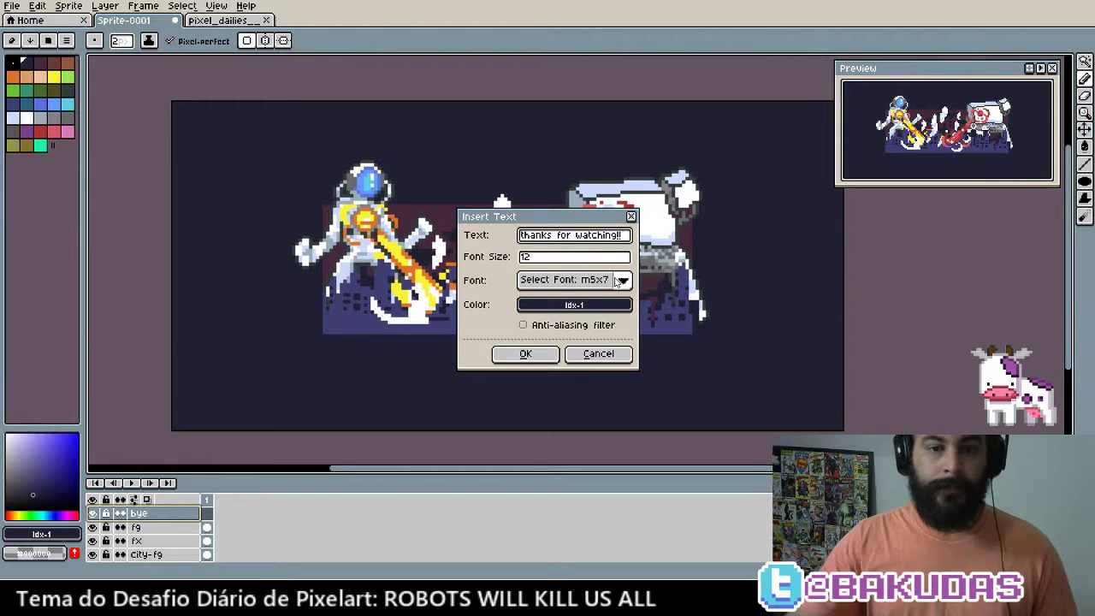
left_click(590, 304)
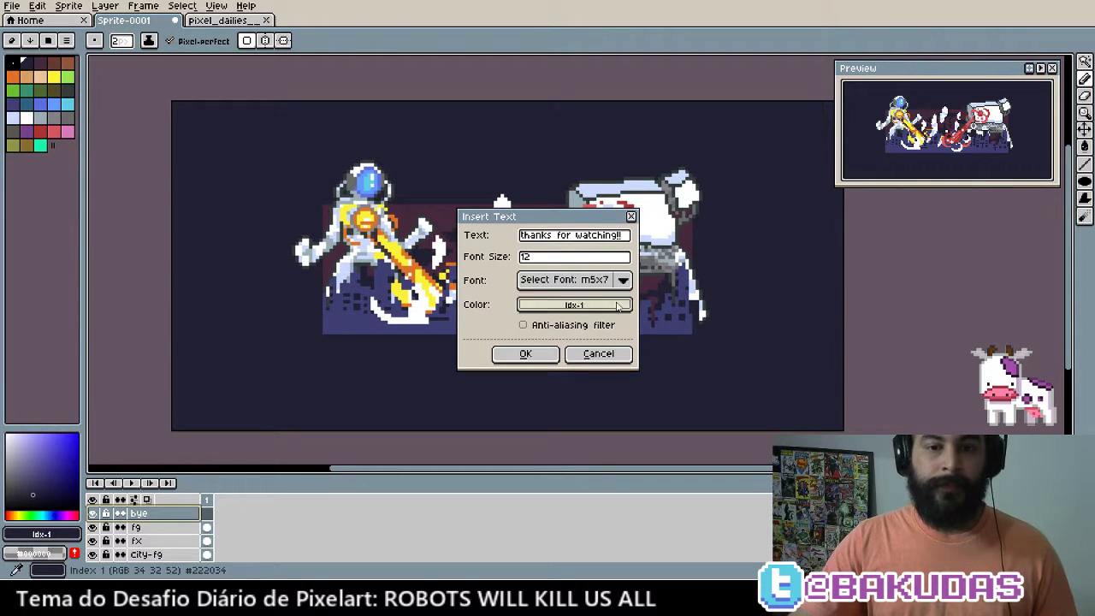
left_click(717, 349)
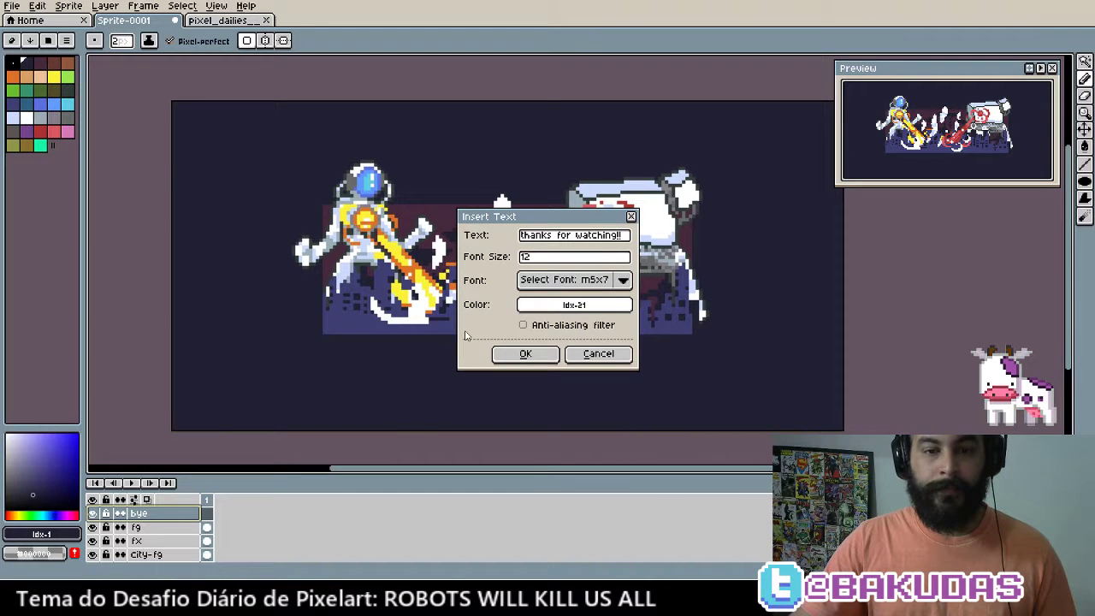
left_click(513, 354)
mouse_move(485, 258)
left_mouse_down()
mouse_move(519, 384)
mouse_move(494, 385)
left_mouse_up()
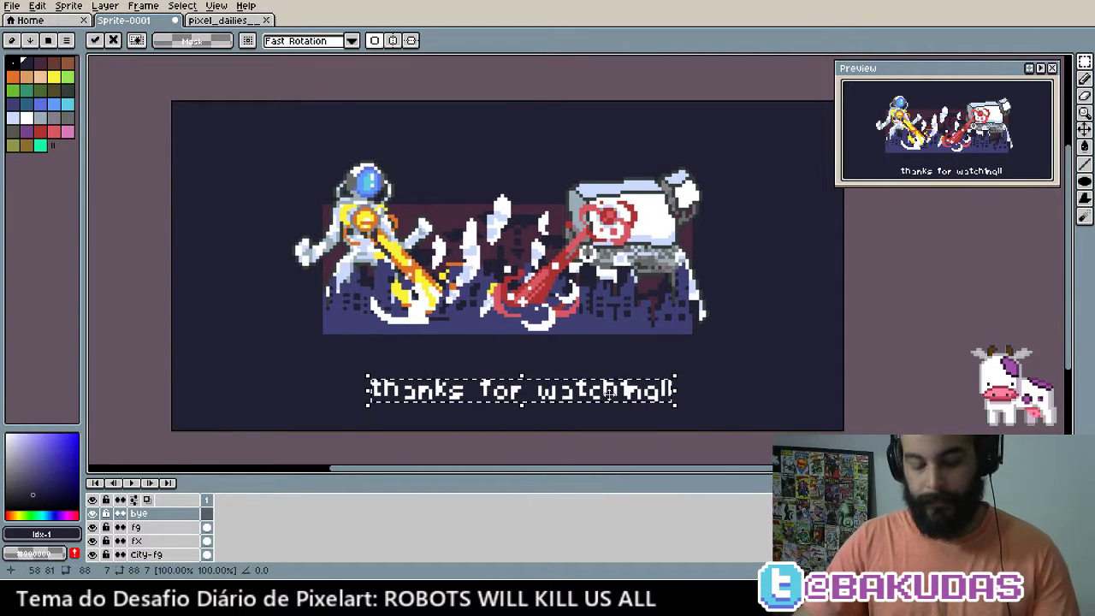
key("Escape")
key("ctrl+shift+t")
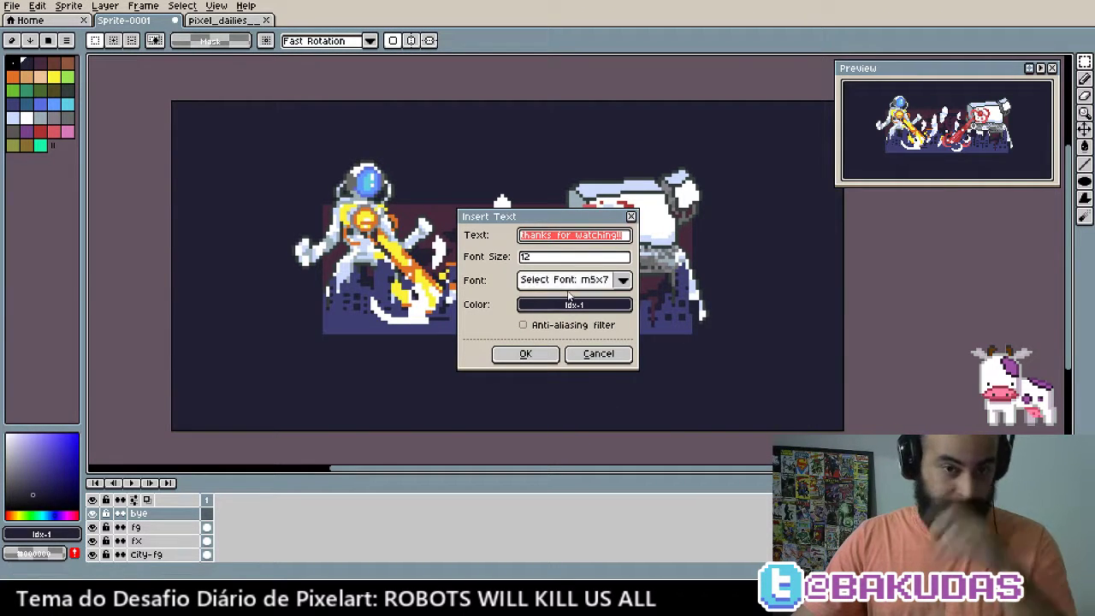
Place a white ATARISTOCRAT size-21 'thanks for watching!!' caption beneath the scene
left_click(630, 284)
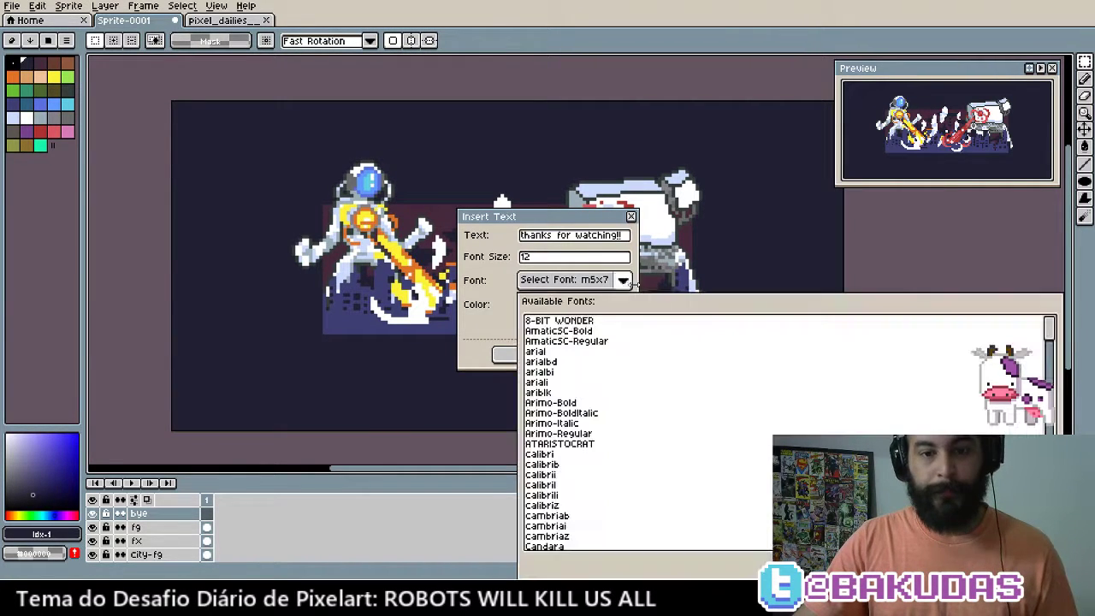
left_click(578, 444)
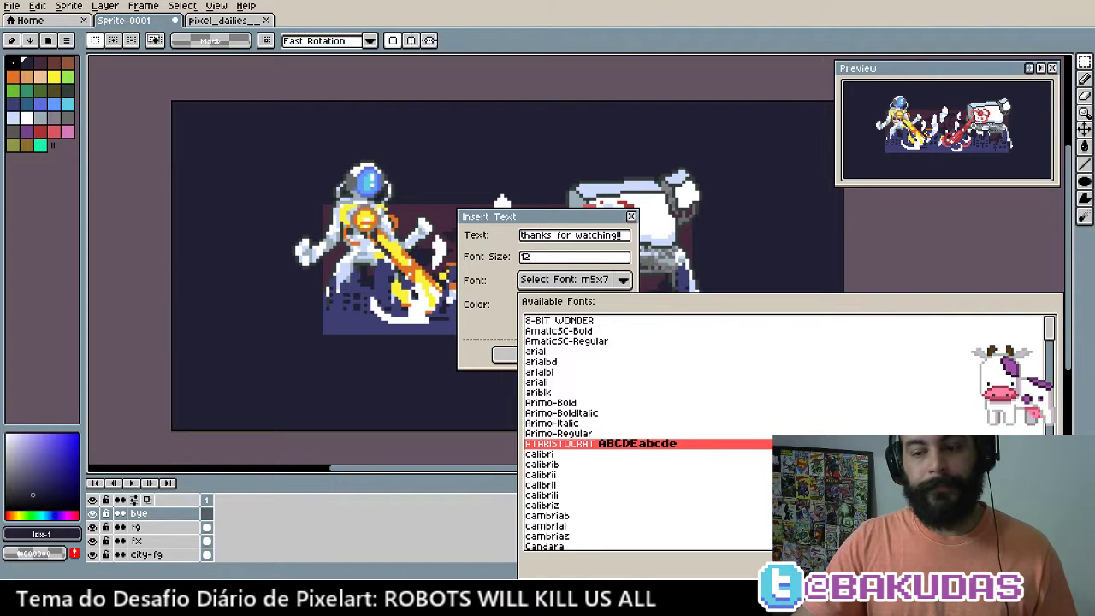
left_click(623, 280)
double_click(573, 257)
type("21")
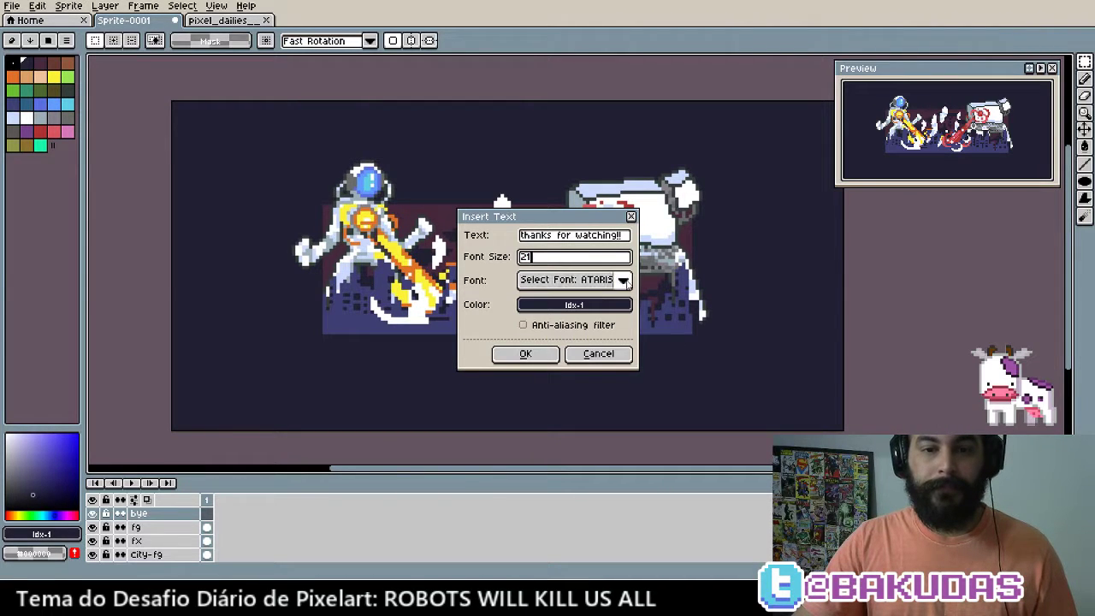
left_click(623, 305)
left_click(742, 348)
left_click(516, 357)
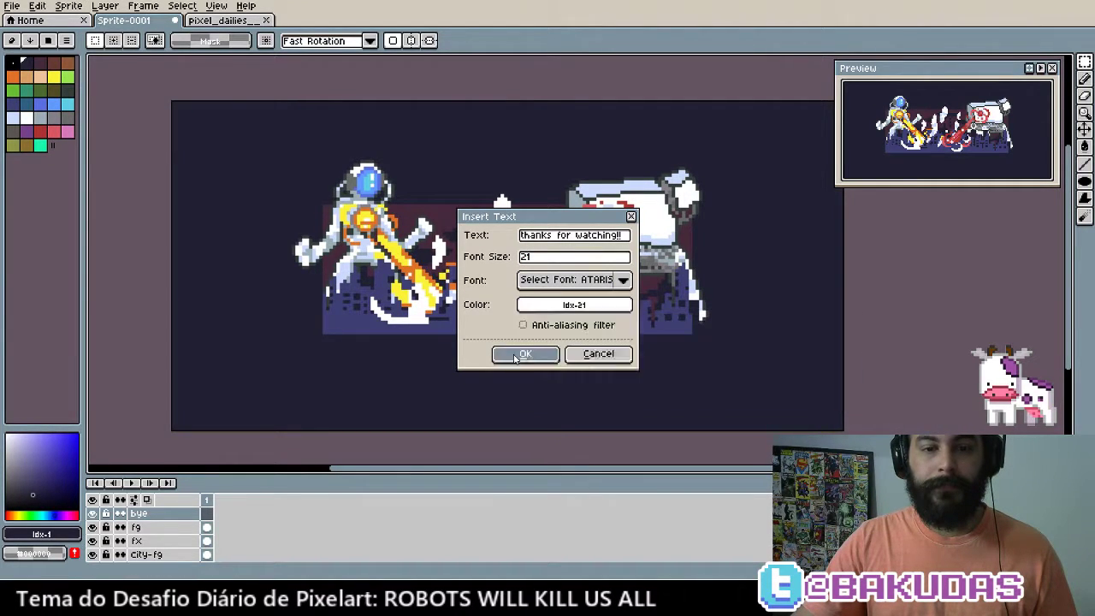
mouse_move(515, 357)
left_mouse_down()
mouse_move(1061, 409)
mouse_move(195, 389)
mouse_move(208, 372)
left_mouse_up()
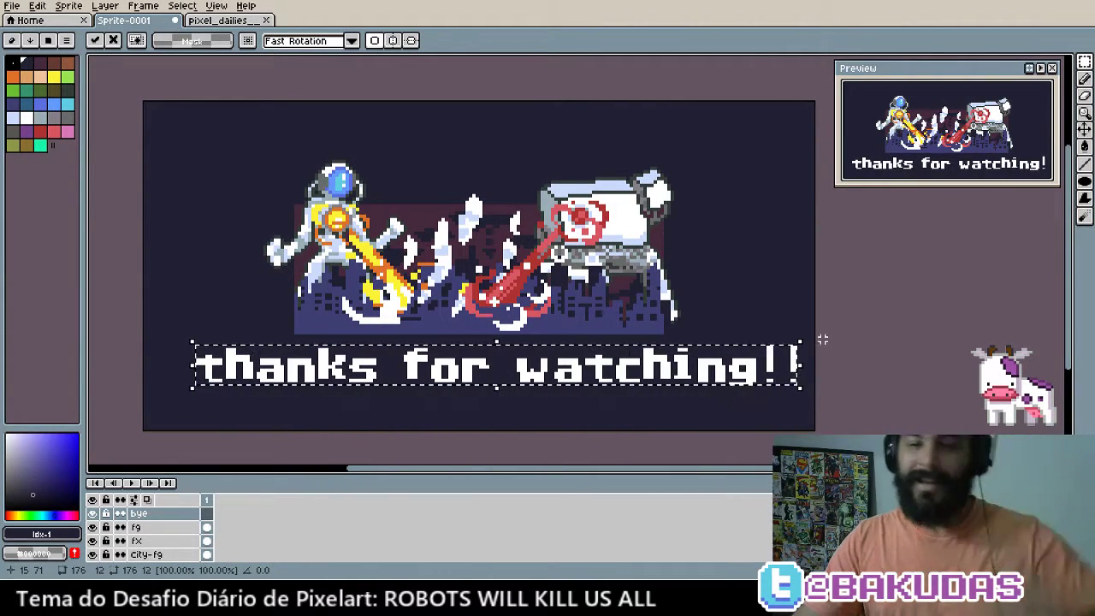
mouse_move(822, 340)
left_mouse_down()
mouse_move(590, 371)
mouse_move(813, 343)
left_mouse_up()
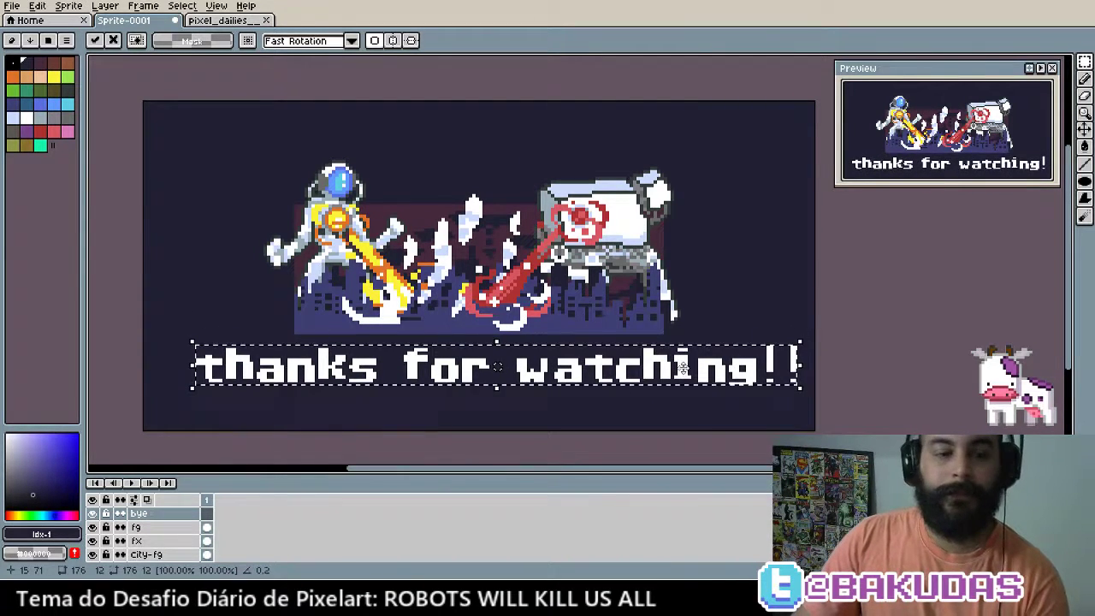
Compare the scene with and without the caption, then delete the bye layer
left_click(93, 513)
left_click(92, 513)
left_click(93, 513)
left_click(92, 513)
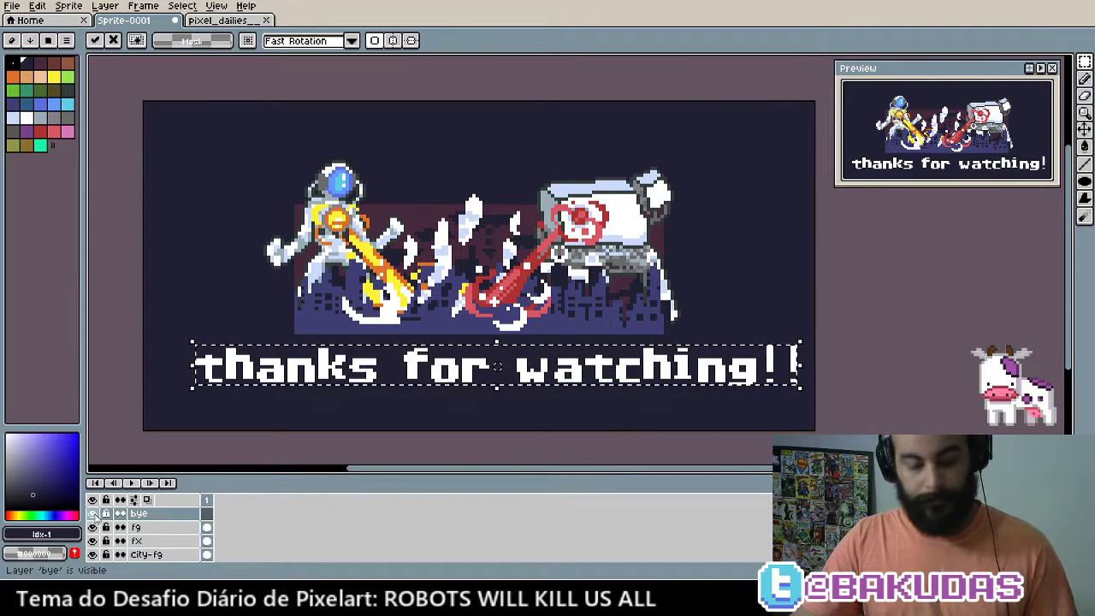
left_click(93, 513)
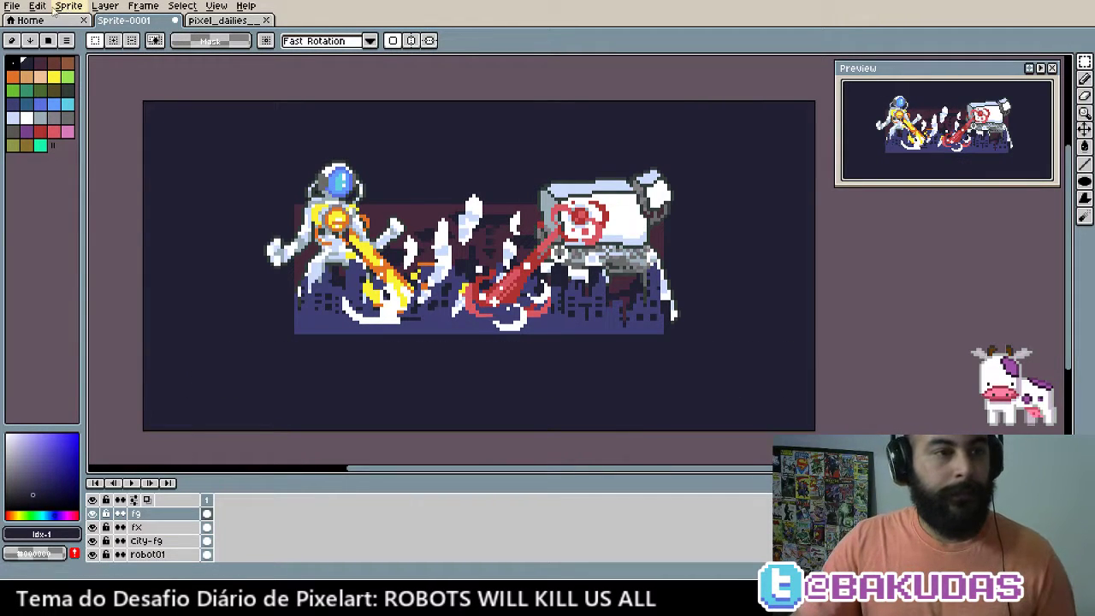
Start Save As and browse Dropbox > Vaca Roxa > PixelArt > #PixelArt Dalies 365
left_click(12, 6)
left_click(34, 76)
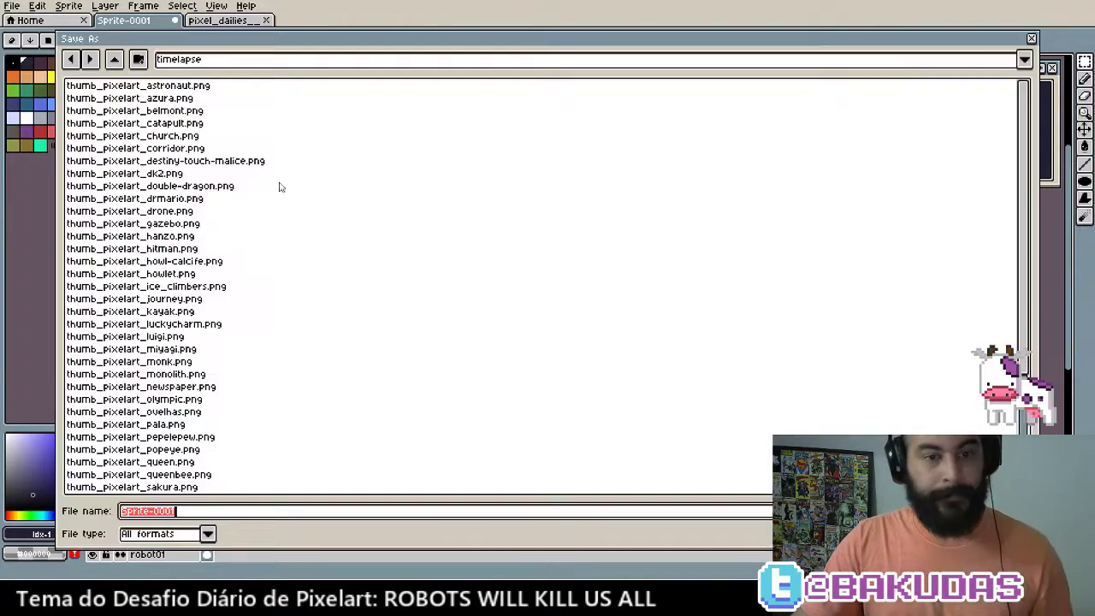
left_click(114, 59)
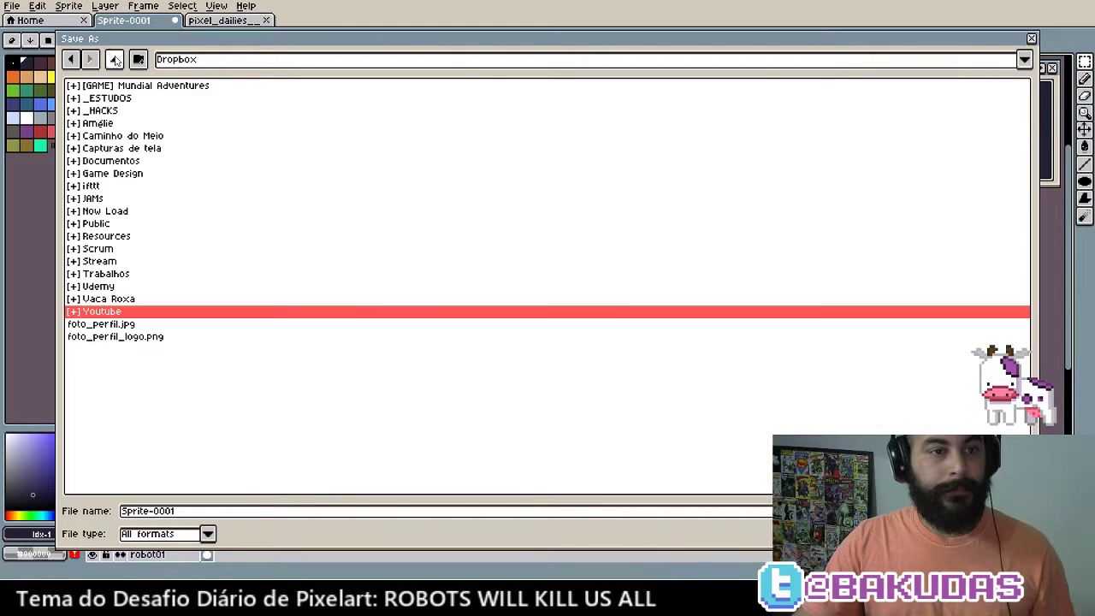
left_click(114, 59)
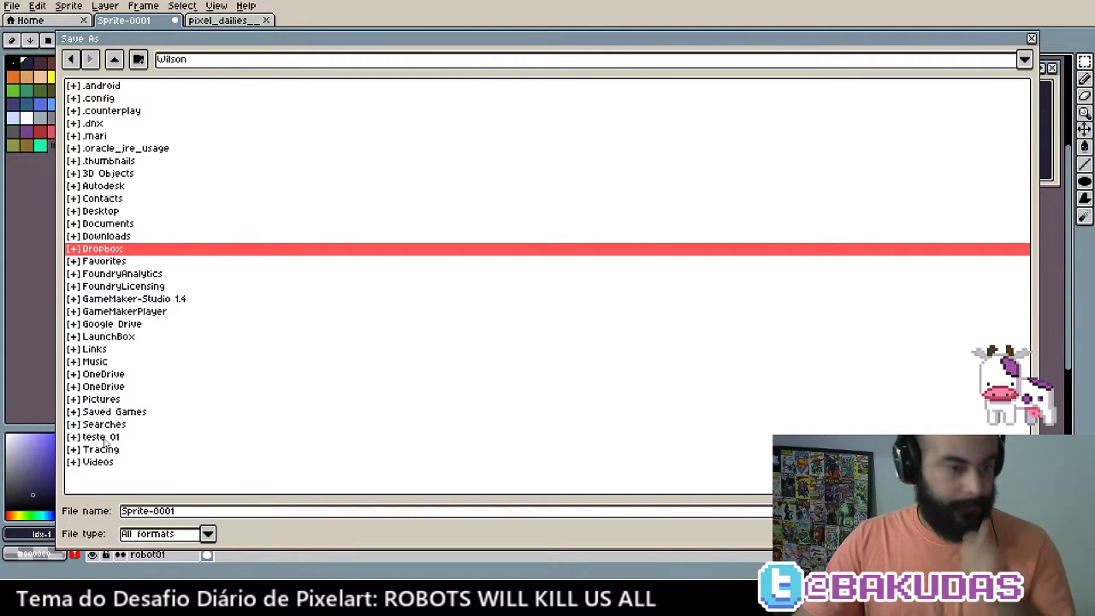
double_click(99, 250)
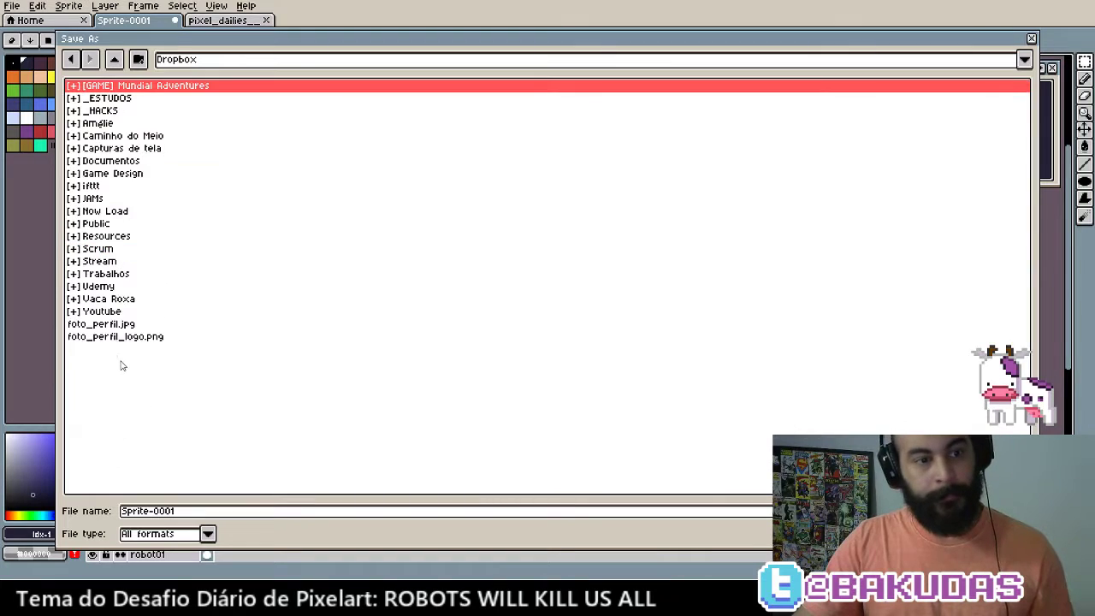
double_click(107, 301)
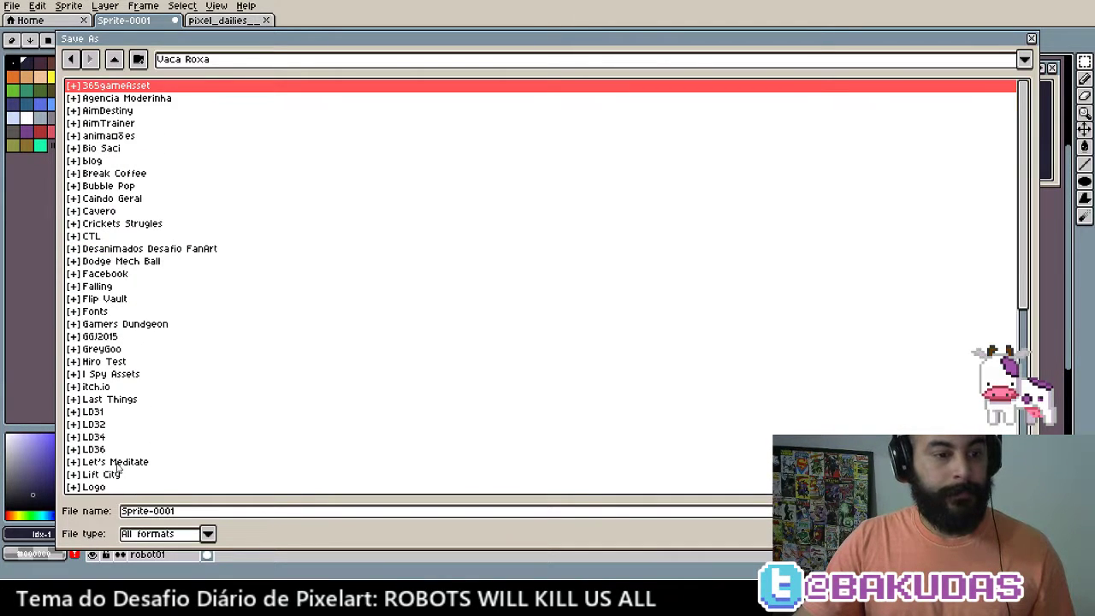
scroll(120, 469, "down", 9)
double_click(100, 261)
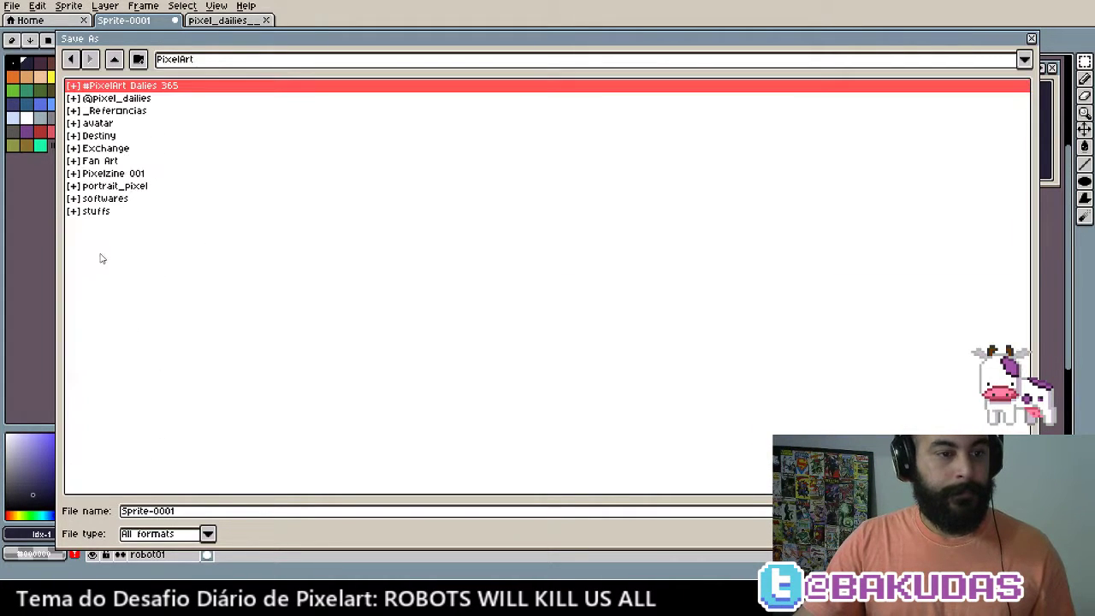
double_click(101, 86)
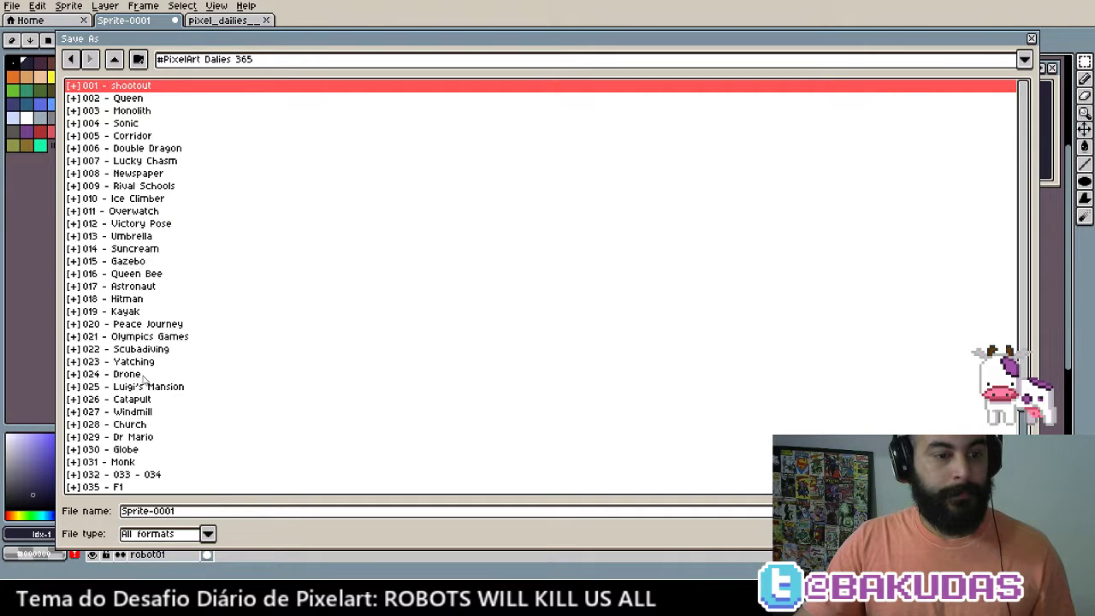
scroll(145, 381, "down", 3)
double_click(133, 415)
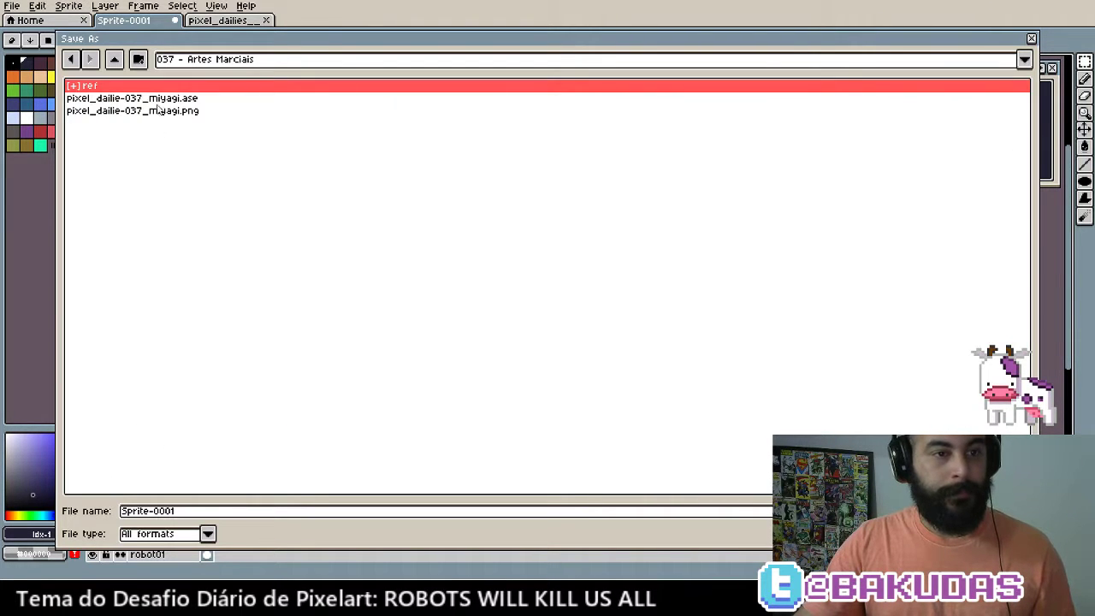
Save as pixel_dailie-038_robots.ase in the '038 - Robots will kill us all' folder
left_click(157, 100)
left_click(114, 59)
scroll(145, 479, "down", 2)
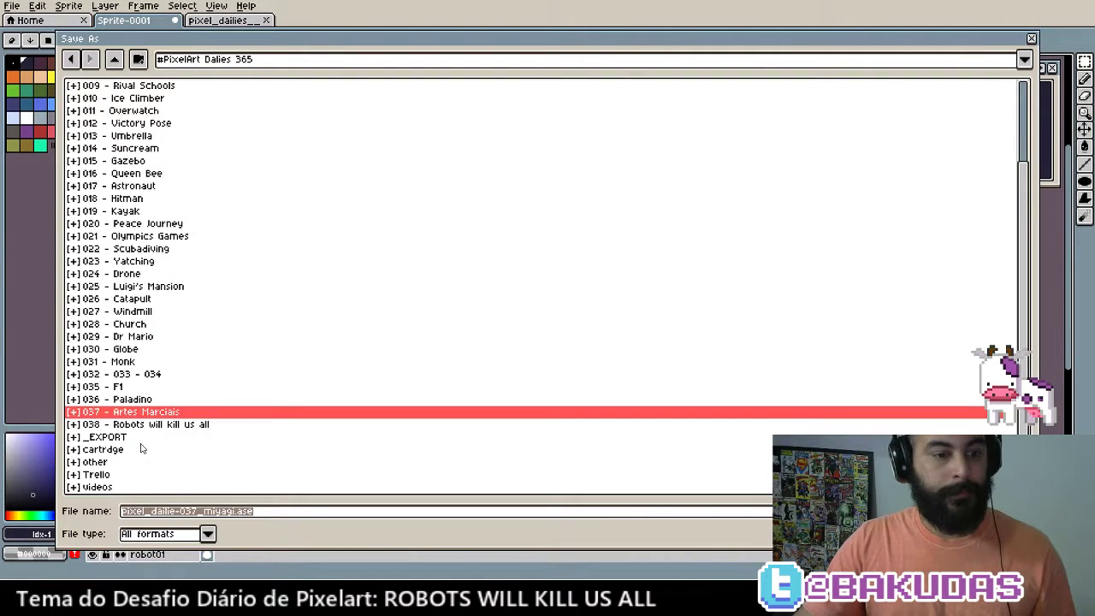
double_click(130, 428)
left_click(233, 512)
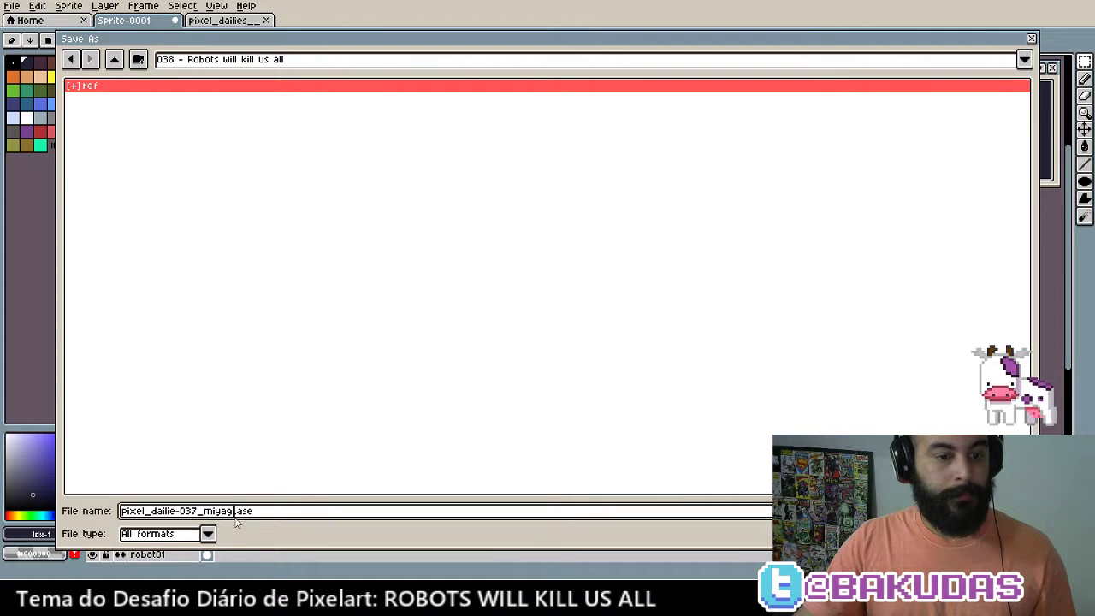
key("BackSpace")
key("BackSpace")
key("BackSpace")
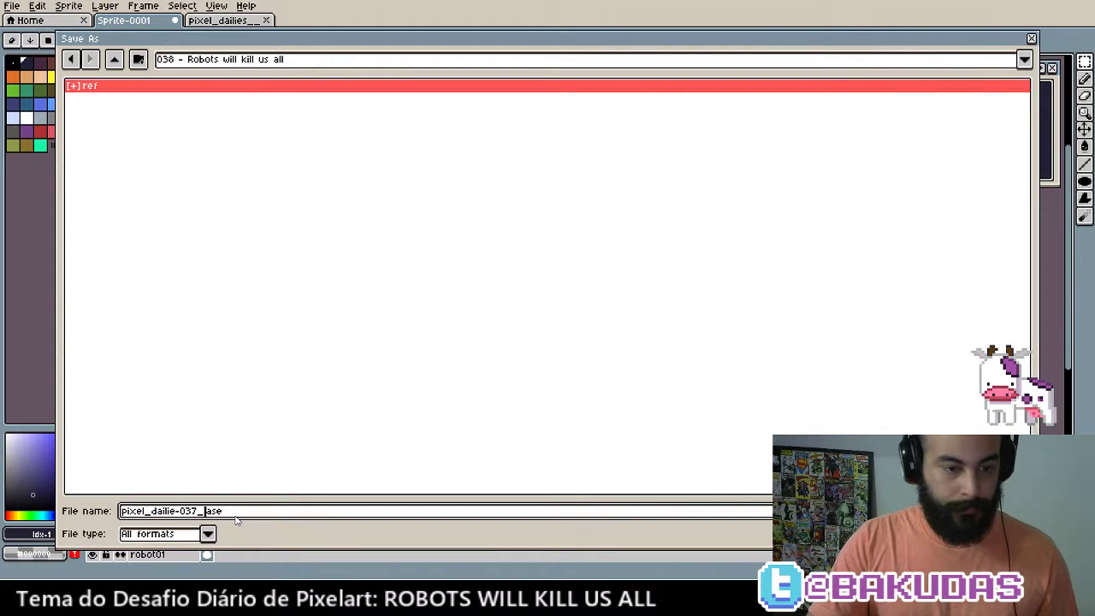
type("38")
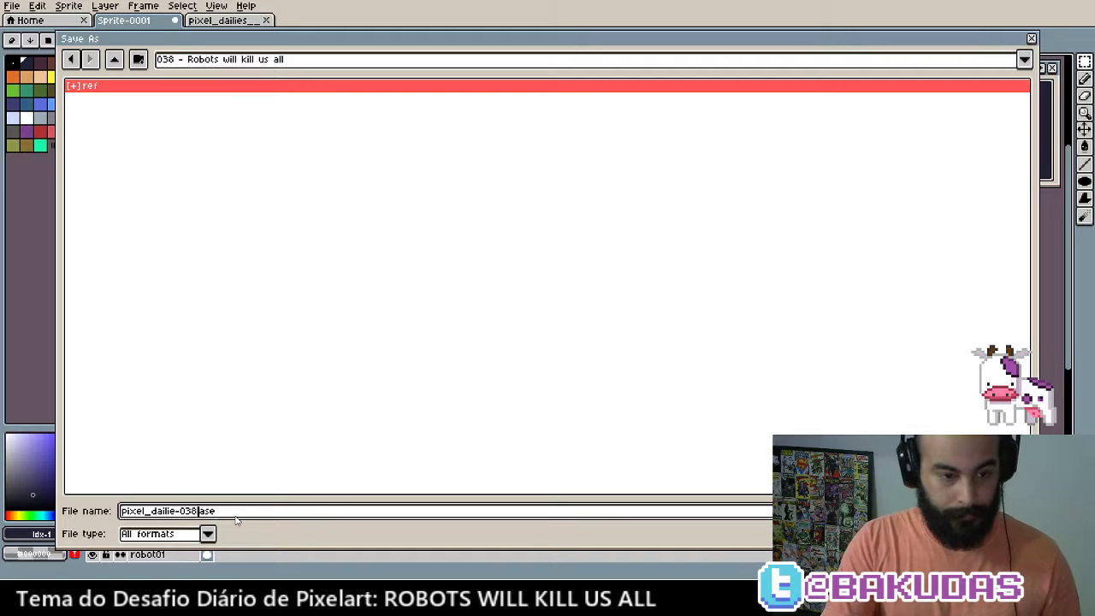
type("_robo")
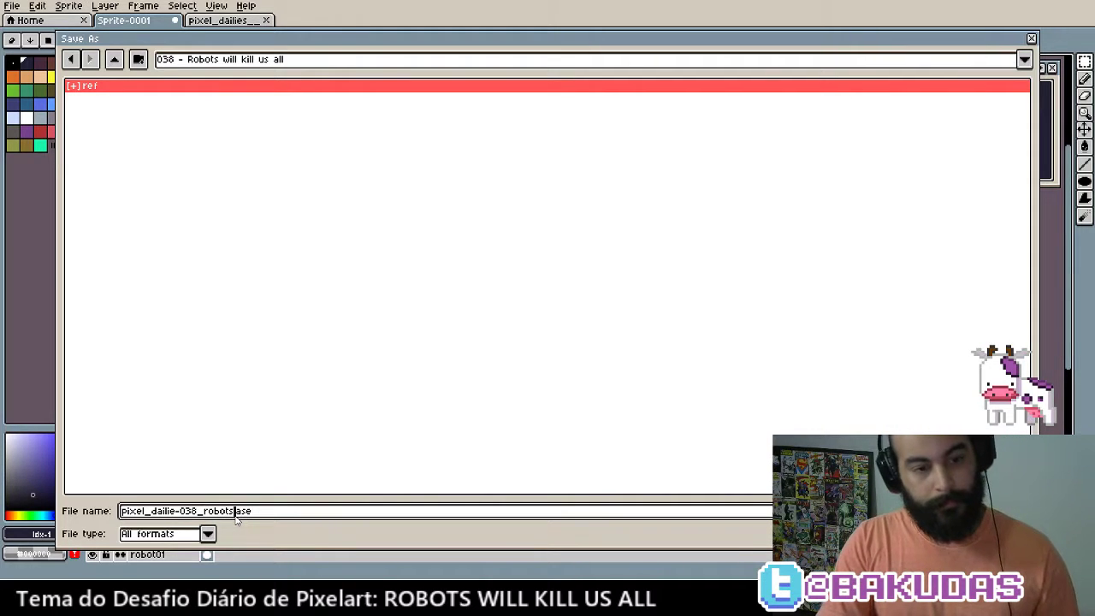
type("ts")
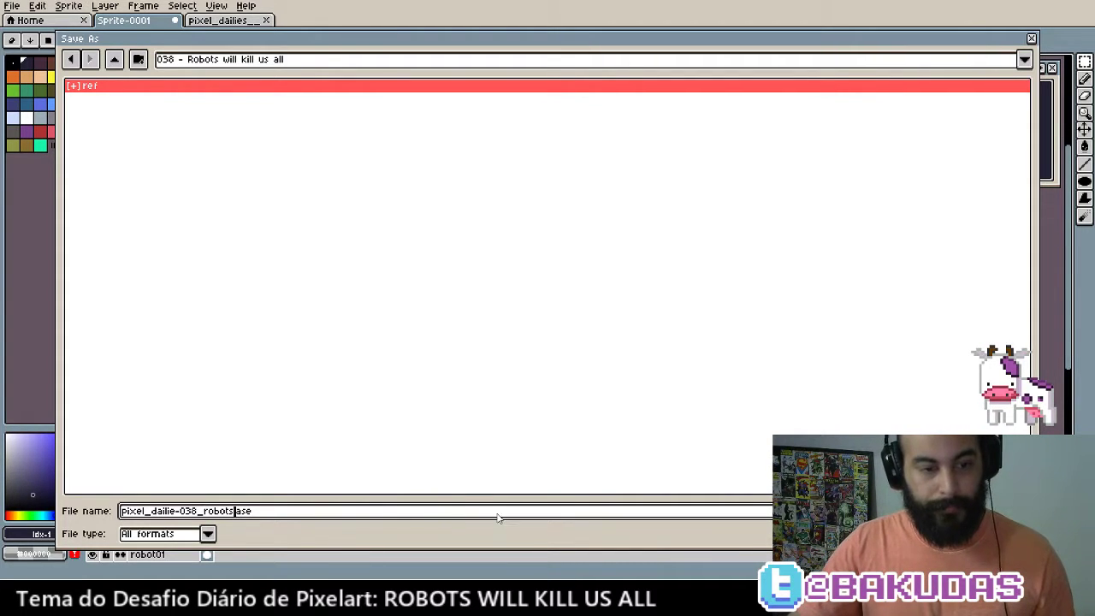
key("Return")
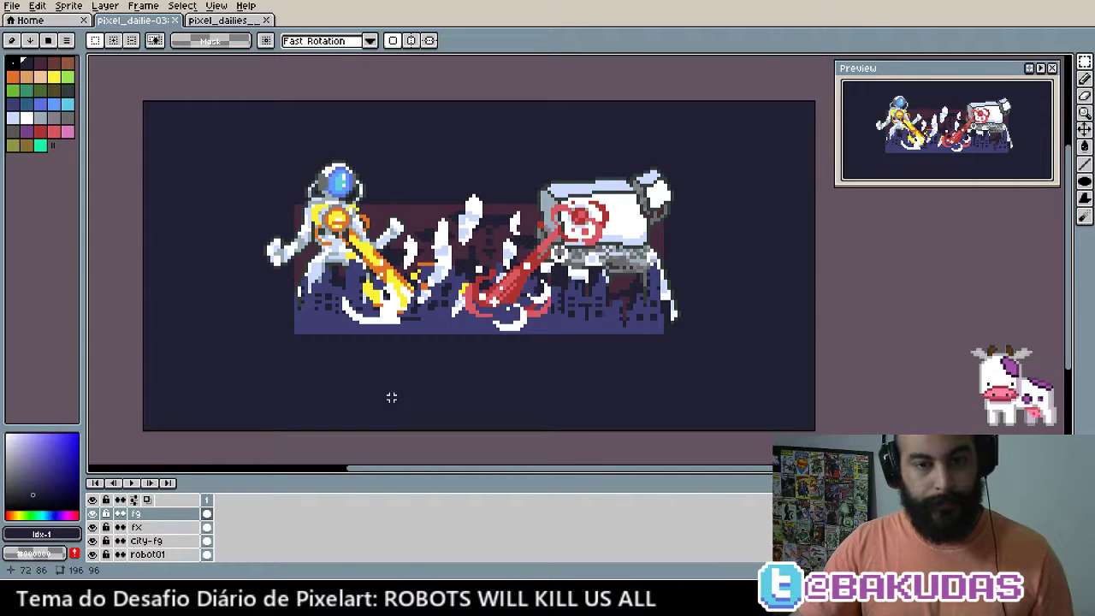
Export pixel_dailie-038_robots.png as png, accepting the flatten-layers warning
key("ctrl+shift+s")
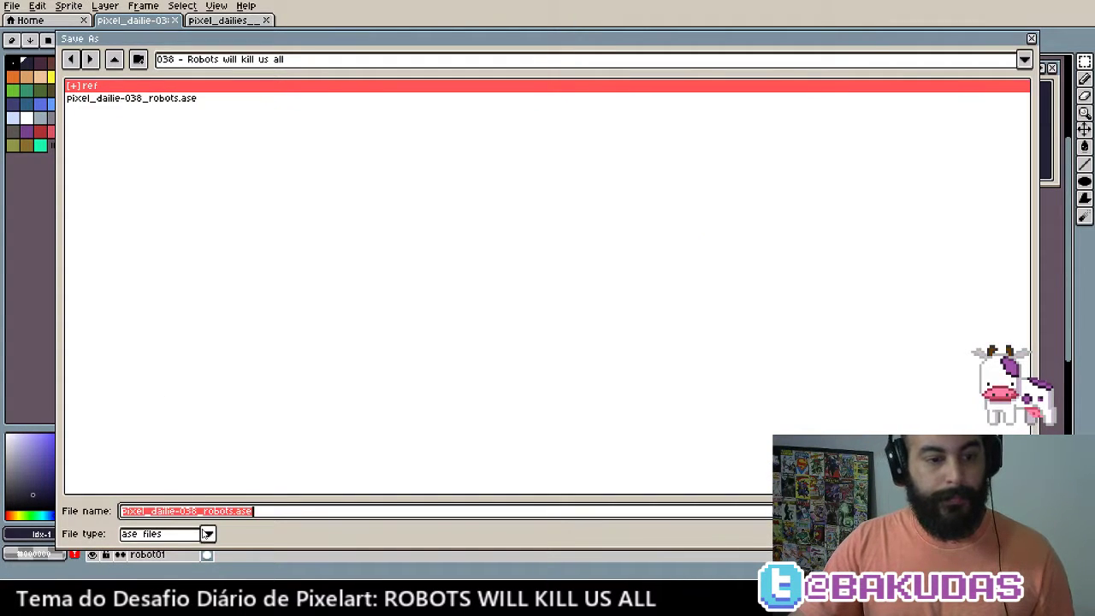
left_click(206, 533)
left_click(145, 484)
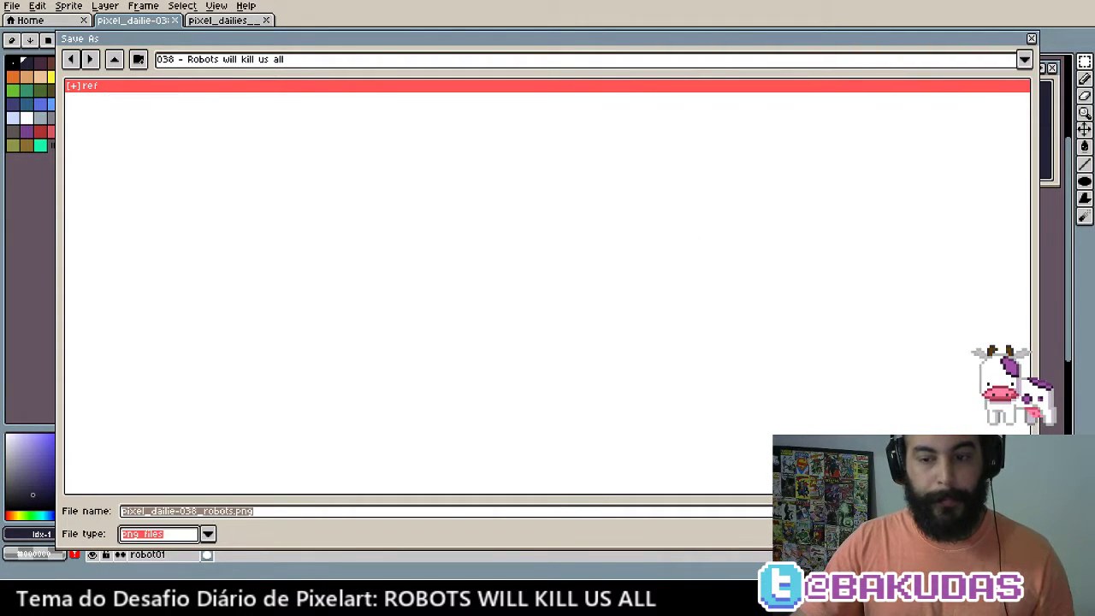
key("Return")
left_click(510, 332)
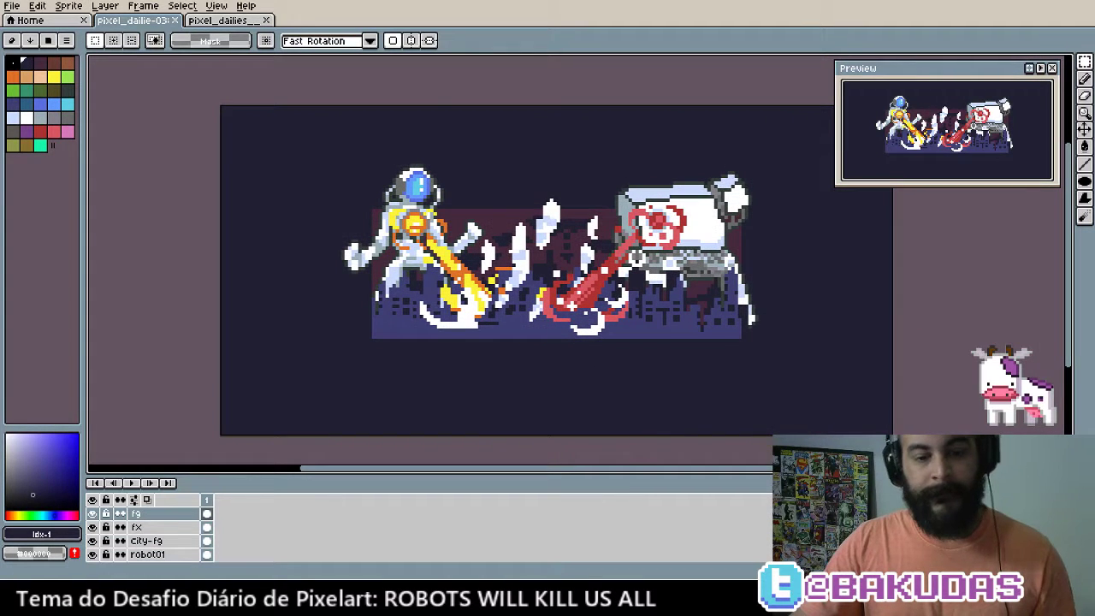